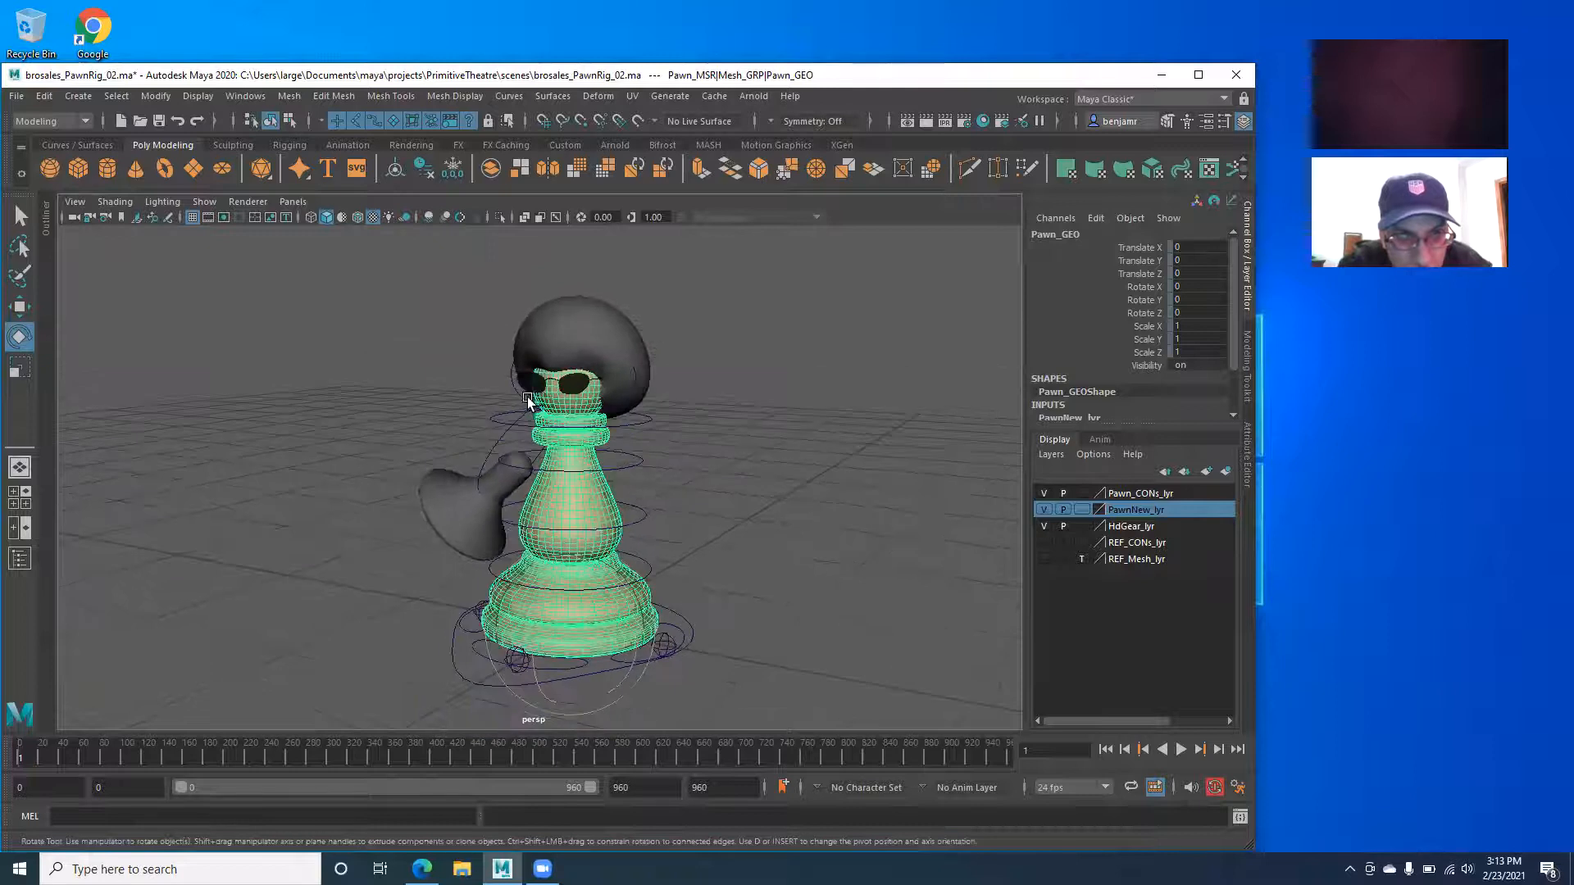
# Examine the pawn's afro, megaphone and right sunglass lens by selecting each one and viewing the character up close.
pyautogui.click(541, 328)
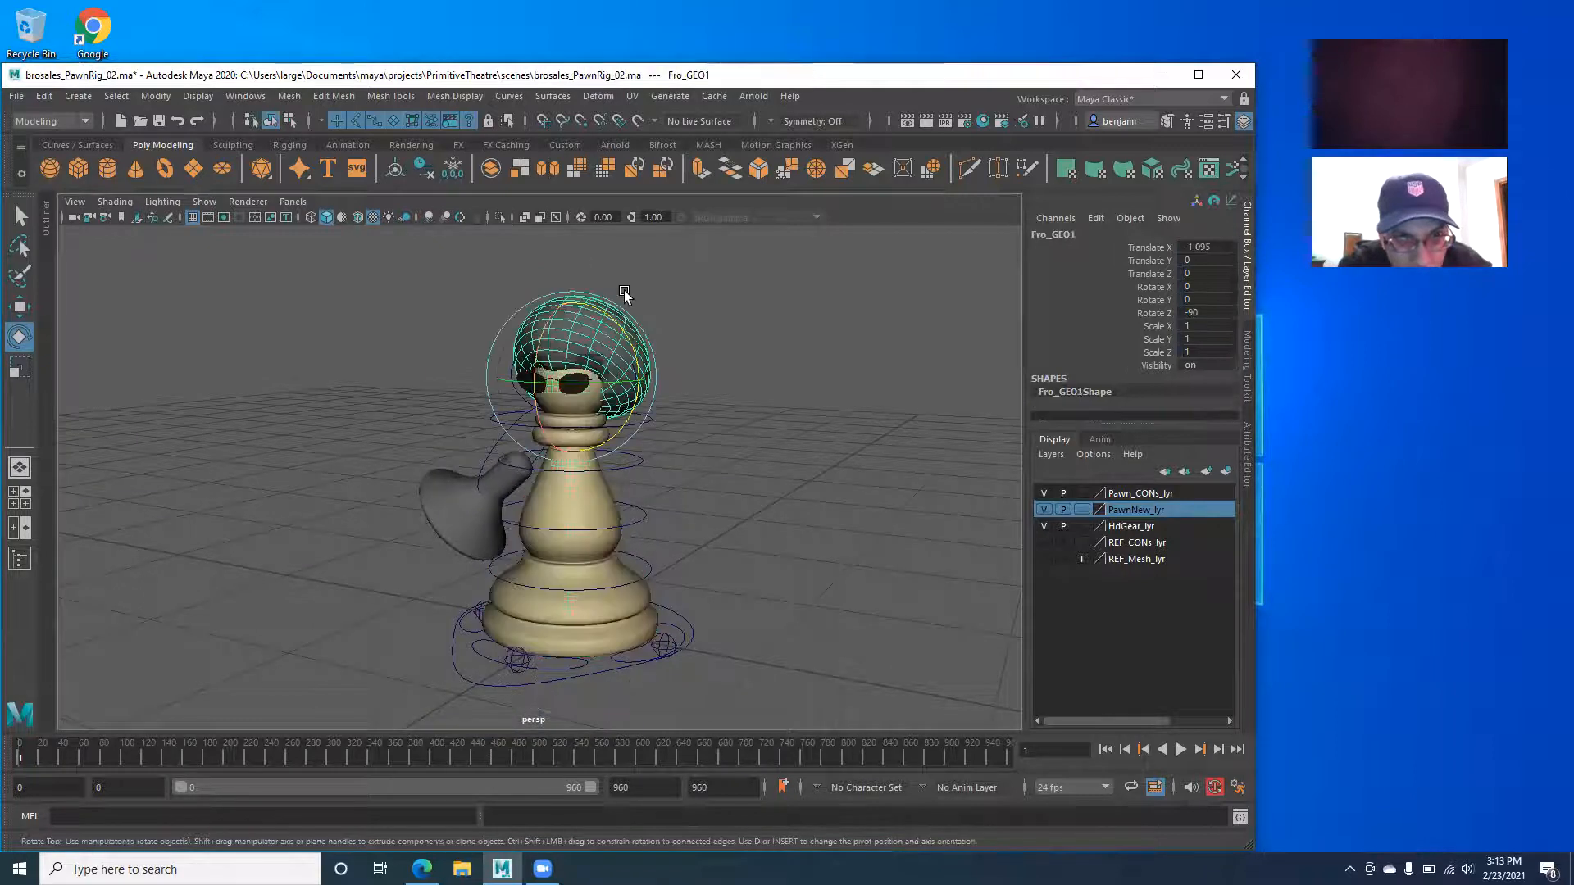
pyautogui.click(434, 502)
pyautogui.keyDown('alt'); pyautogui.moveTo(431, 495); pyautogui.dragTo(295, 426); pyautogui.keyUp('alt')
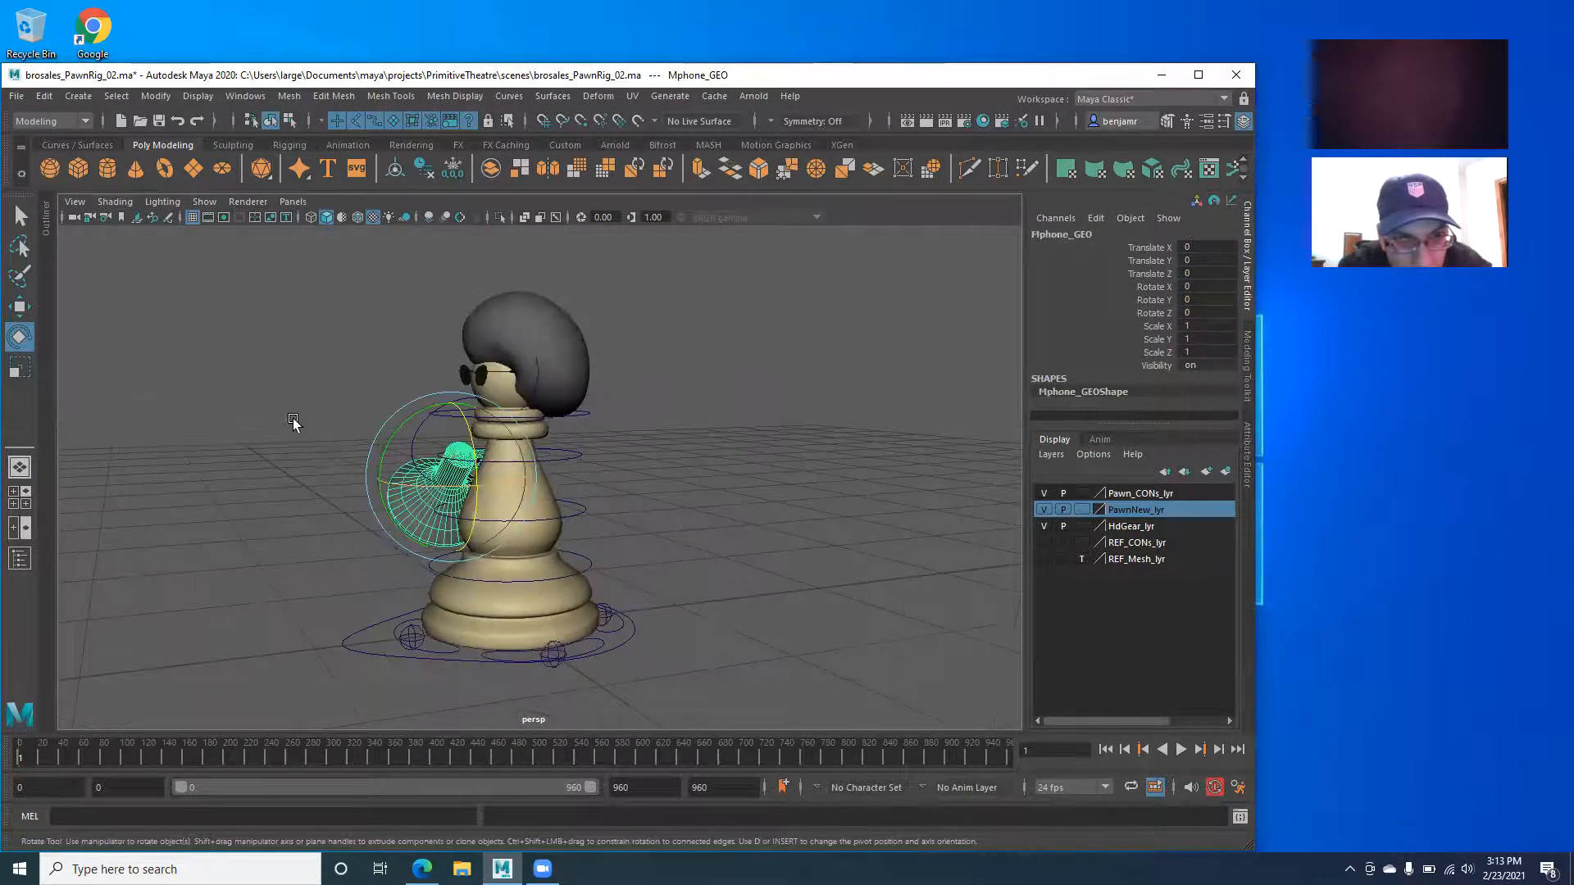
pyautogui.keyDown('alt'); pyautogui.moveTo(296, 425); pyautogui.dragTo(384, 333, button='right'); pyautogui.keyUp('alt')
pyautogui.click(420, 303)
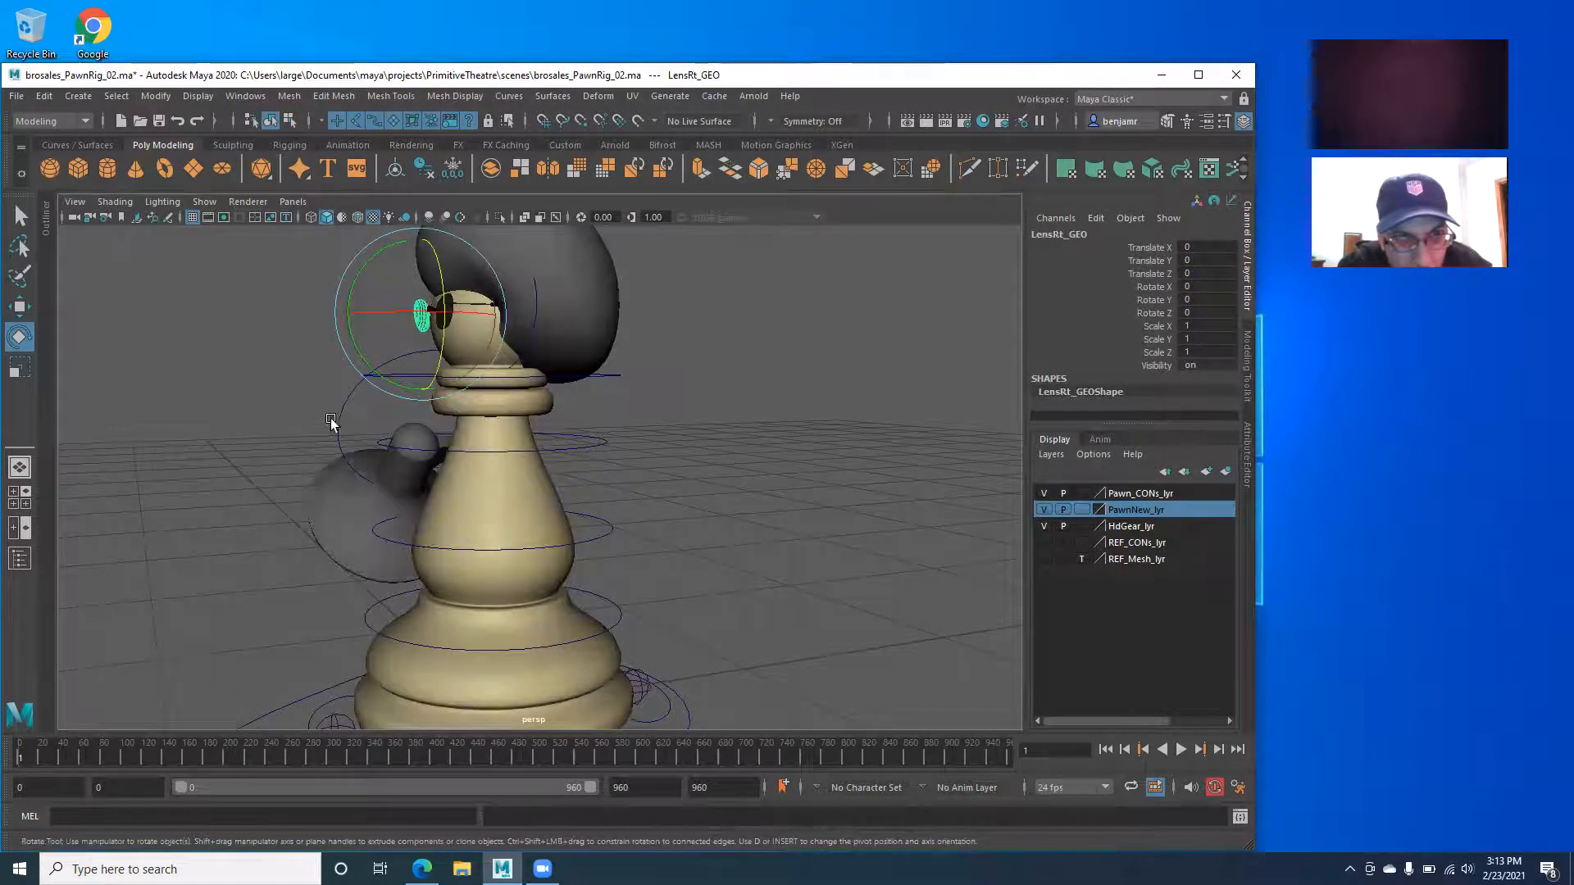
pyautogui.keyDown('alt'); pyautogui.moveTo(334, 427); pyautogui.dragTo(504, 444); pyautogui.keyUp('alt')
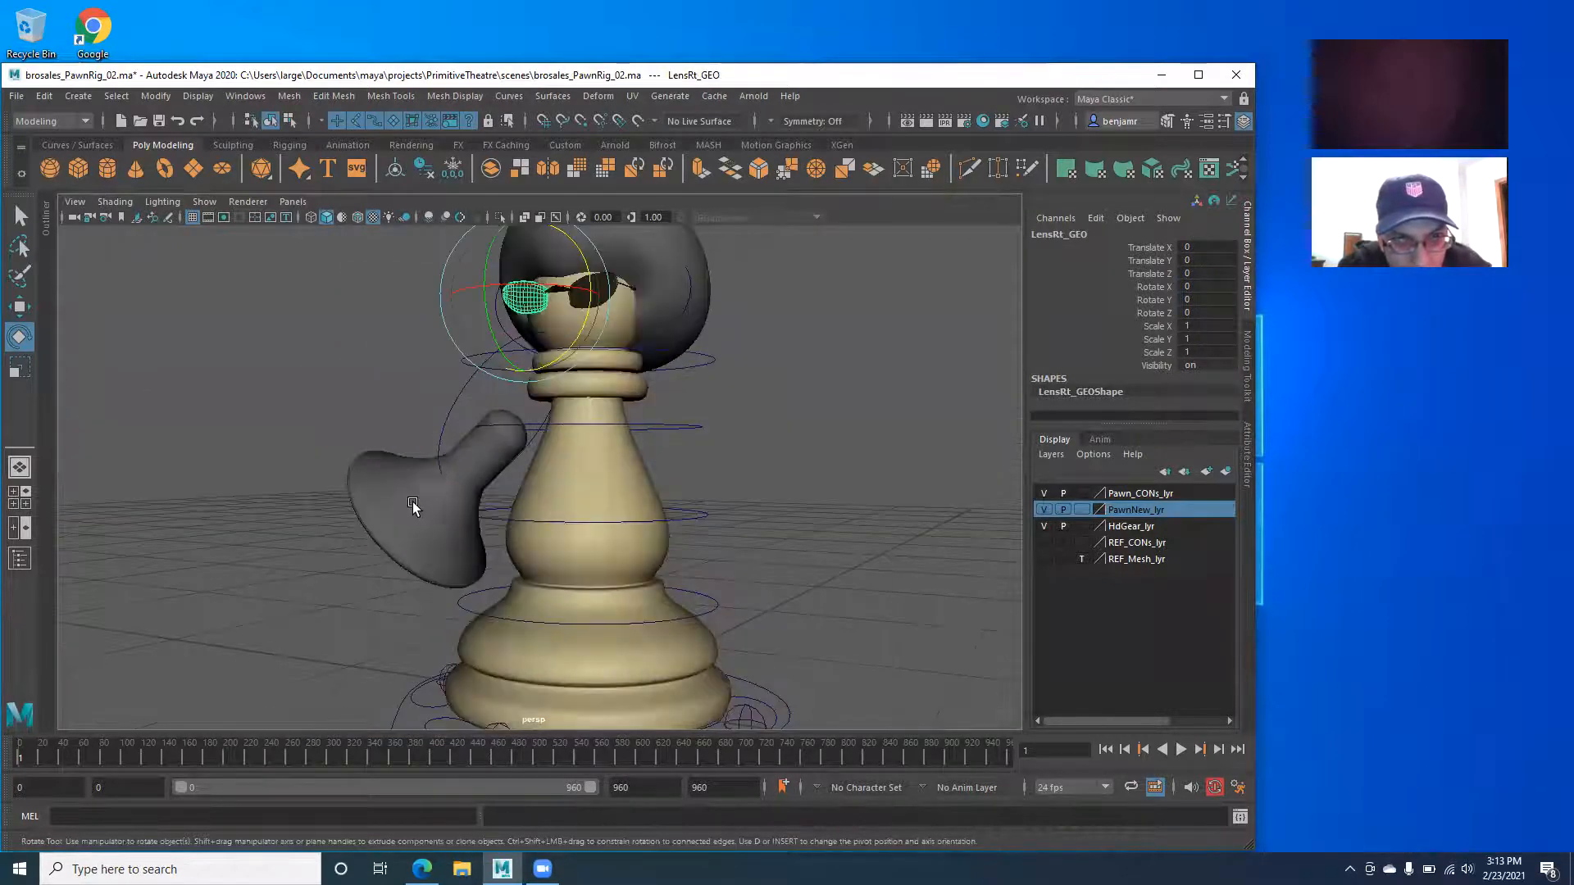
pyautogui.click(415, 509)
pyautogui.keyDown('alt'); pyautogui.moveTo(415, 509); pyautogui.dragTo(257, 436, button='right'); pyautogui.keyUp('alt')
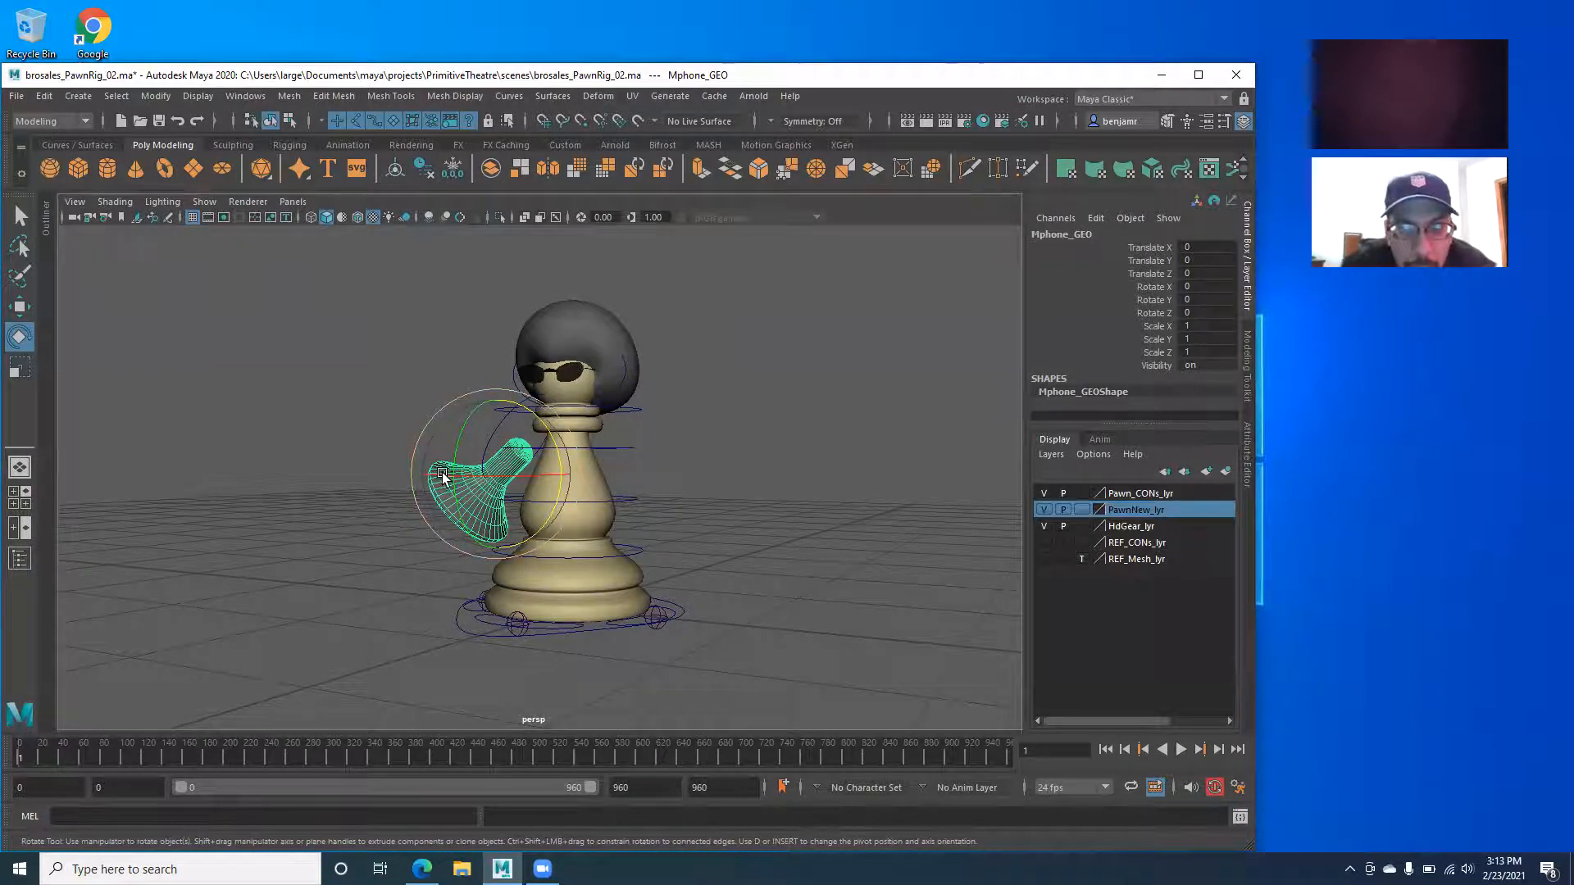
pyautogui.scroll(3, 453, 419)
pyautogui.keyDown('alt'); pyautogui.moveTo(454, 419); pyautogui.dragTo(472, 515, button='middle'); pyautogui.keyUp('alt')
pyautogui.scroll(-1, 564, 484)
pyautogui.click(570, 299)
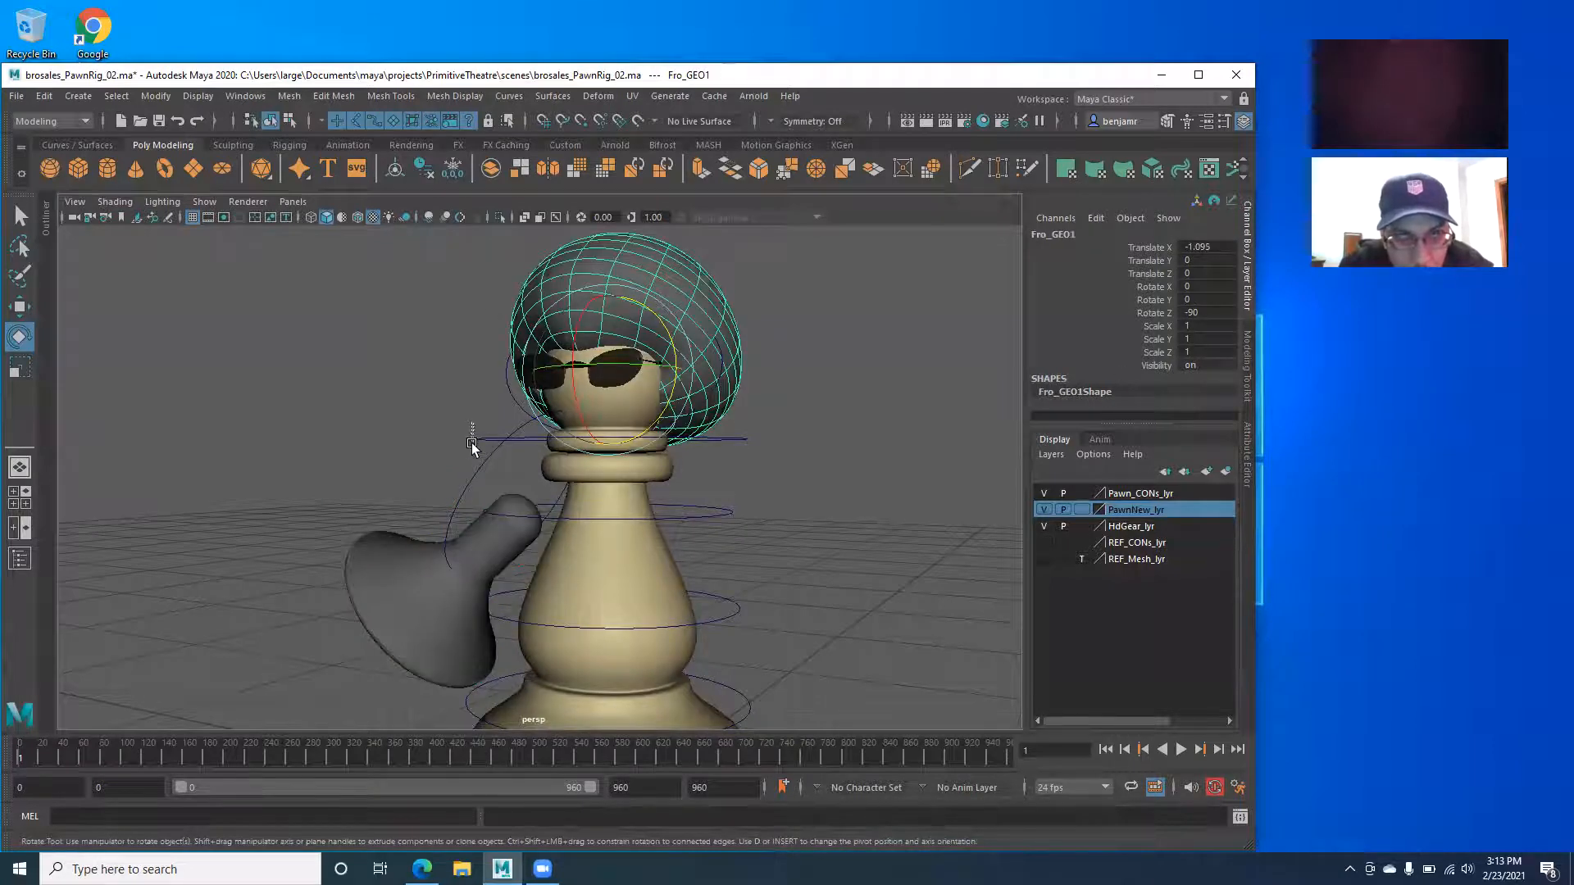
# Try rotating the Pawn_Head_CON control about 4 degrees around X, then undo the rotation.
pyautogui.click(472, 443)
pyautogui.moveTo(579, 432)
pyautogui.mouseDown()
pyautogui.moveTo(588, 378)
pyautogui.moveTo(594, 437)
pyautogui.moveTo(590, 422)
pyautogui.mouseUp()
pyautogui.hotkey('ctrl', 'z')
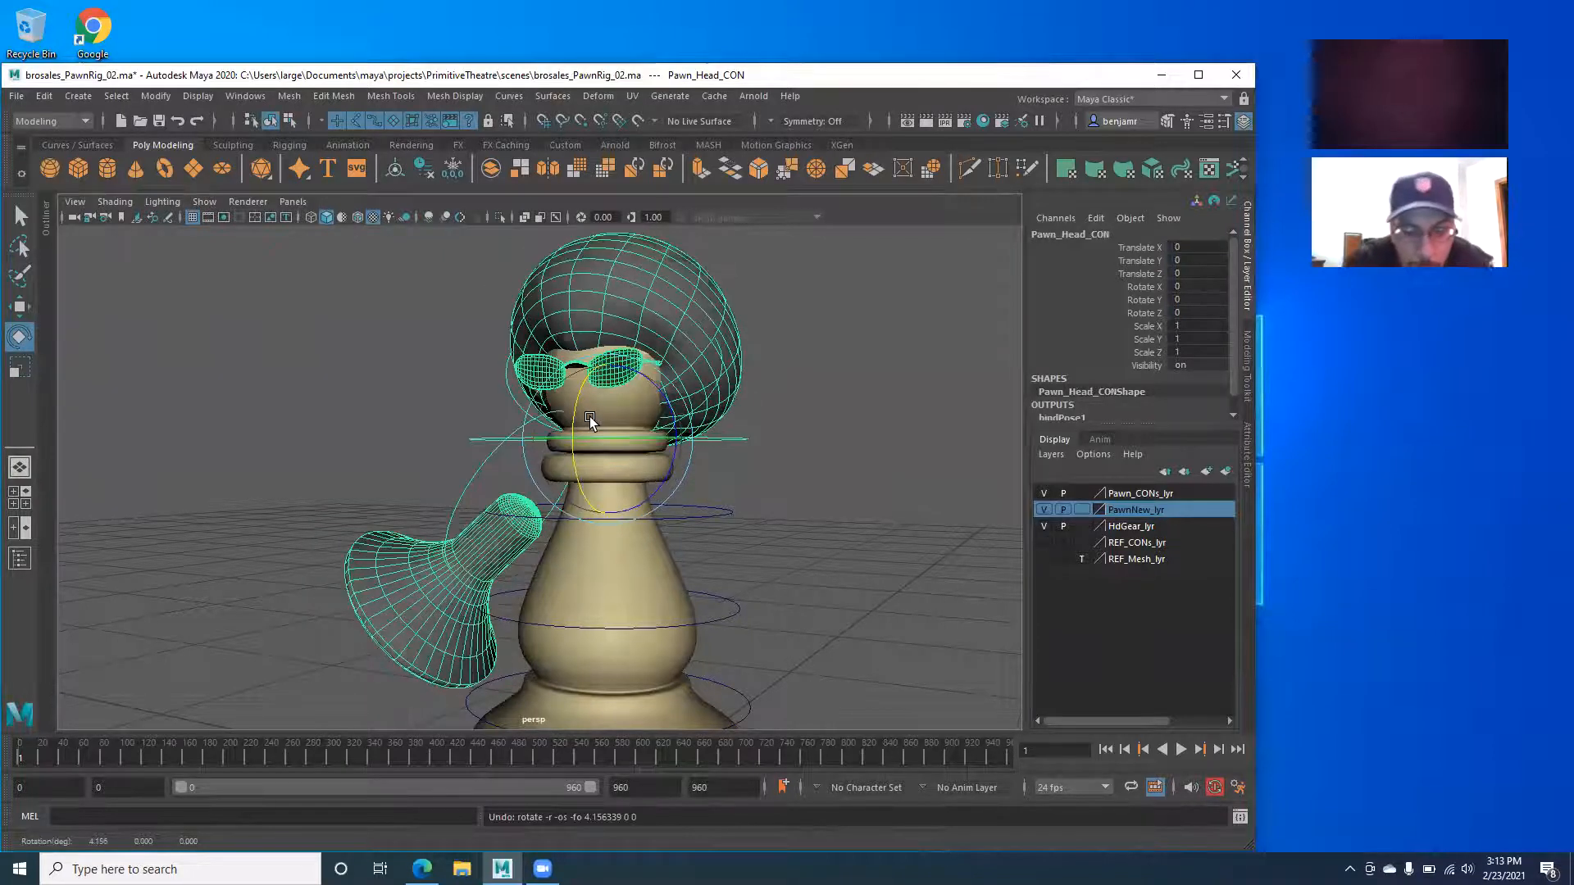
# Try rotating the afro mesh Fro_GEO1 slightly around X on its own, then undo that last rotation.
pyautogui.keyDown('alt'); pyautogui.moveTo(508, 324); pyautogui.dragTo(489, 357); pyautogui.keyUp('alt')
pyautogui.click(515, 325)
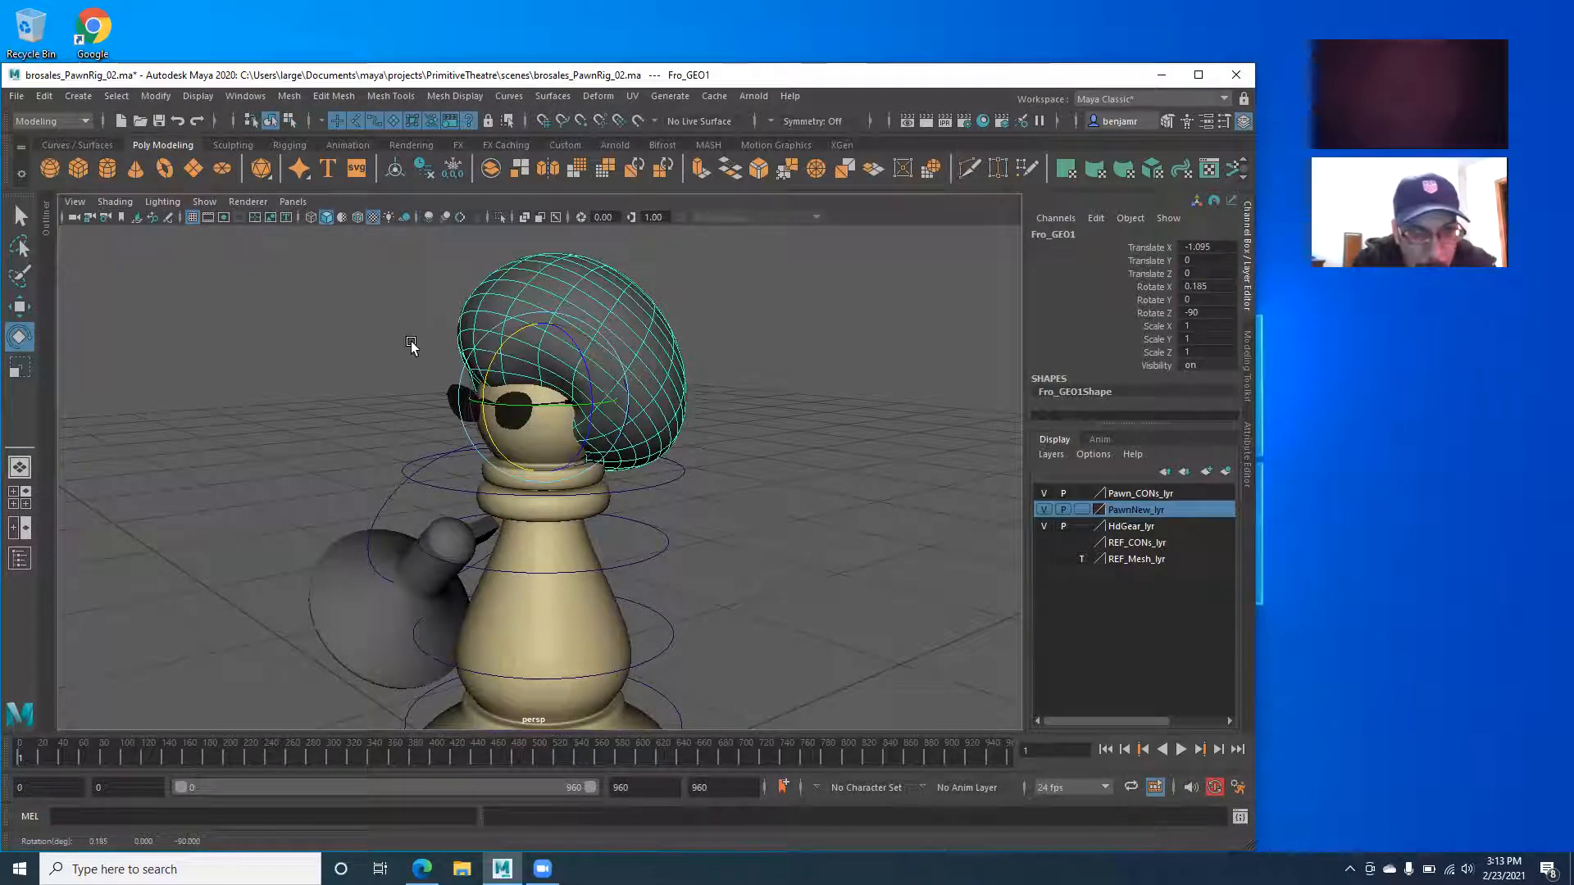
pyautogui.moveTo(486, 365); pyautogui.dragTo(485, 370)
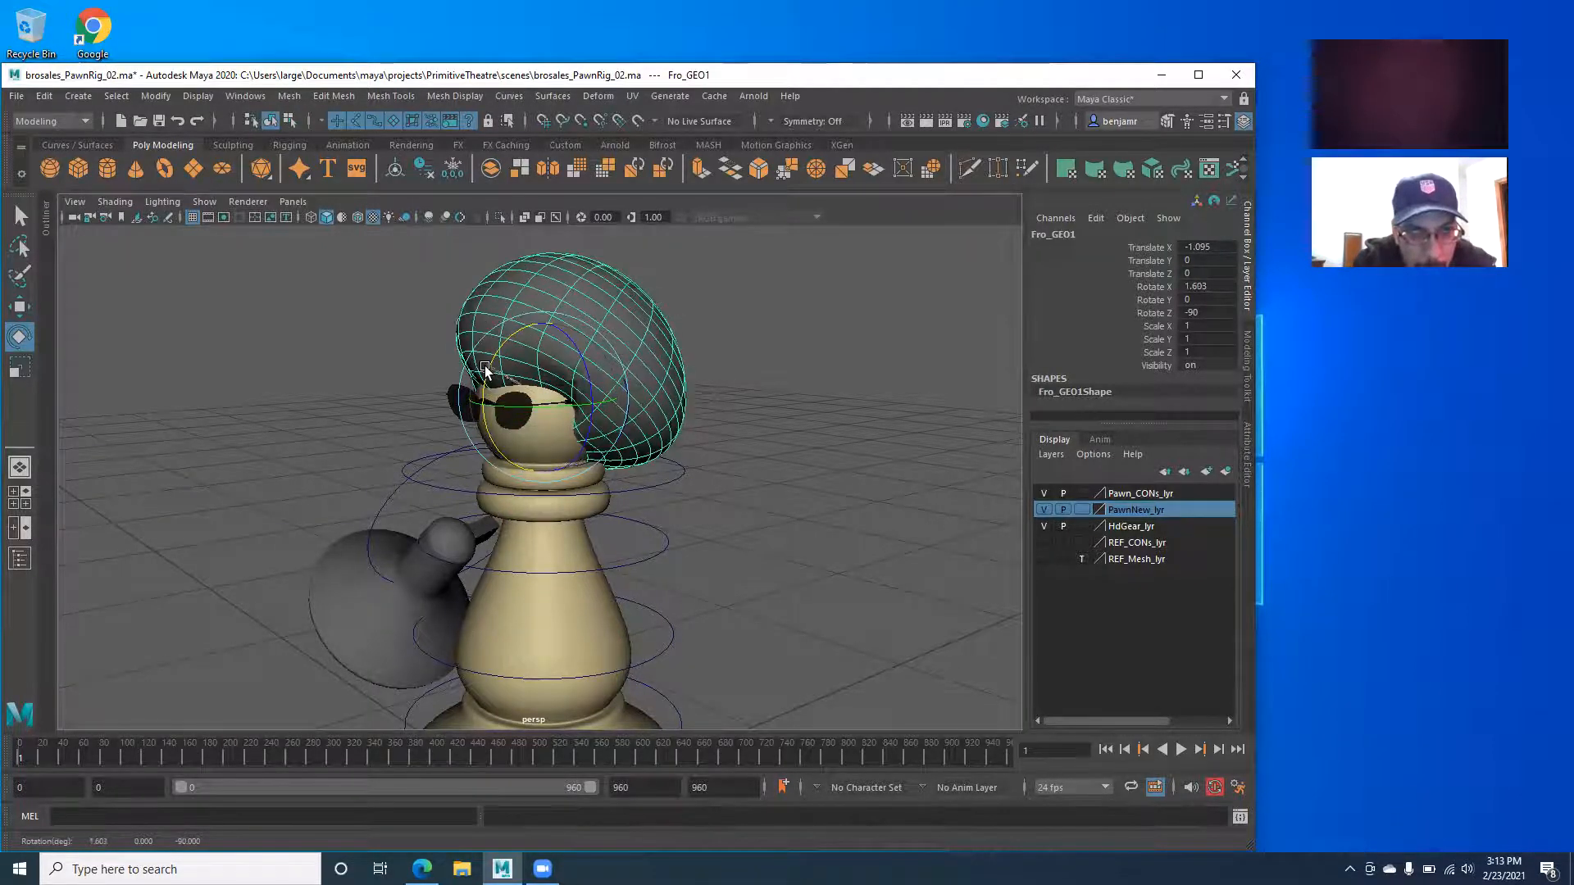
pyautogui.hotkey('ctrl', 'z')
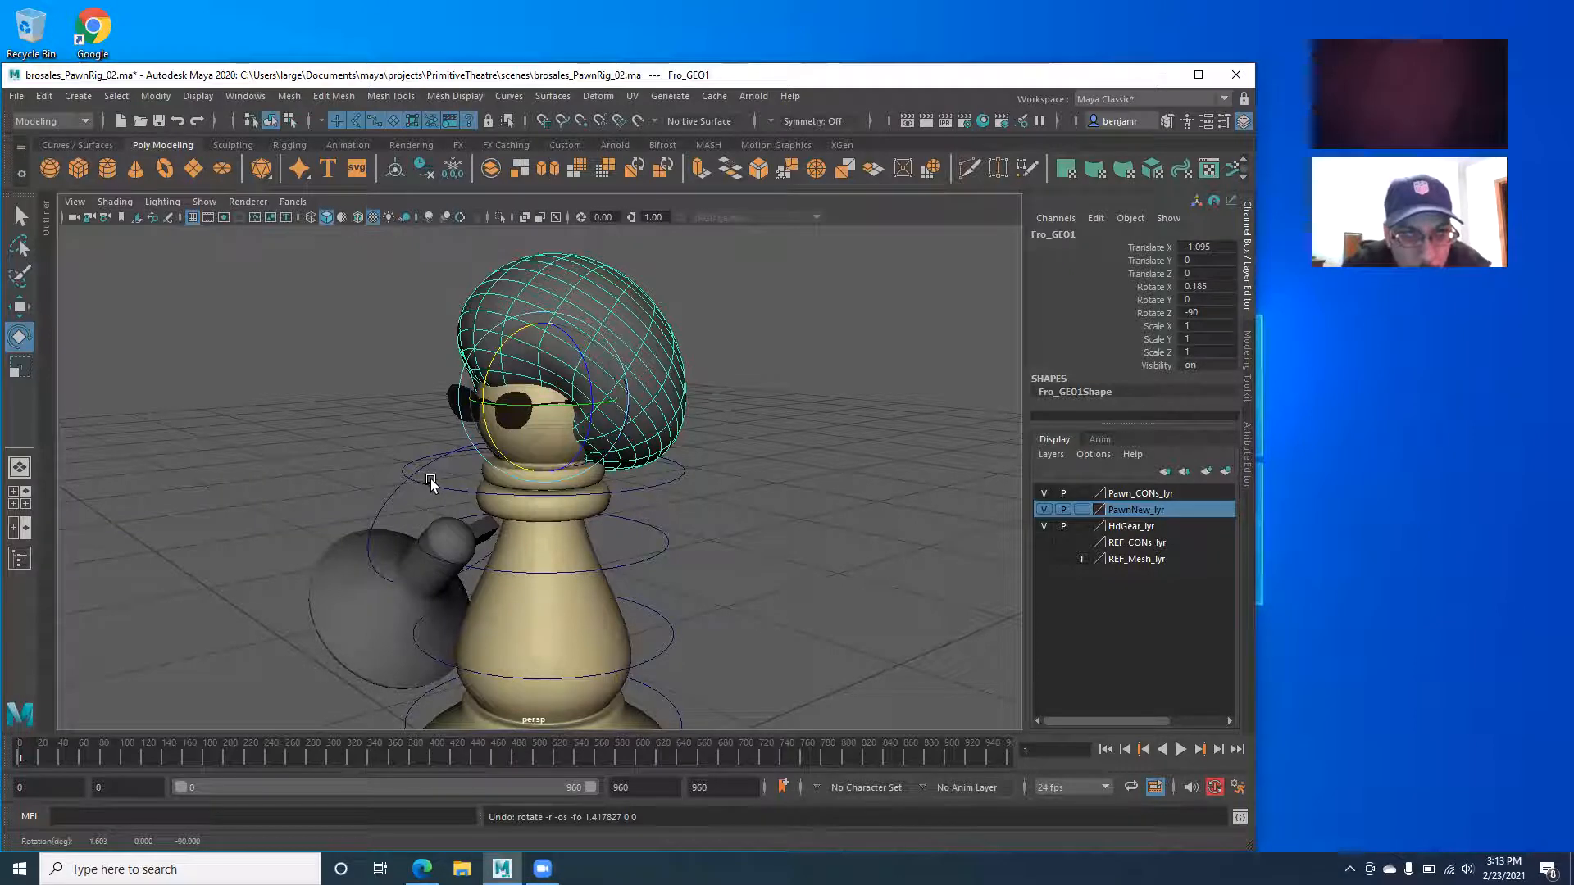
# Select the whole Glasses_GRP group, try moving the glasses away from the face, then undo the move.
pyautogui.click(442, 395)
pyautogui.click(464, 410)
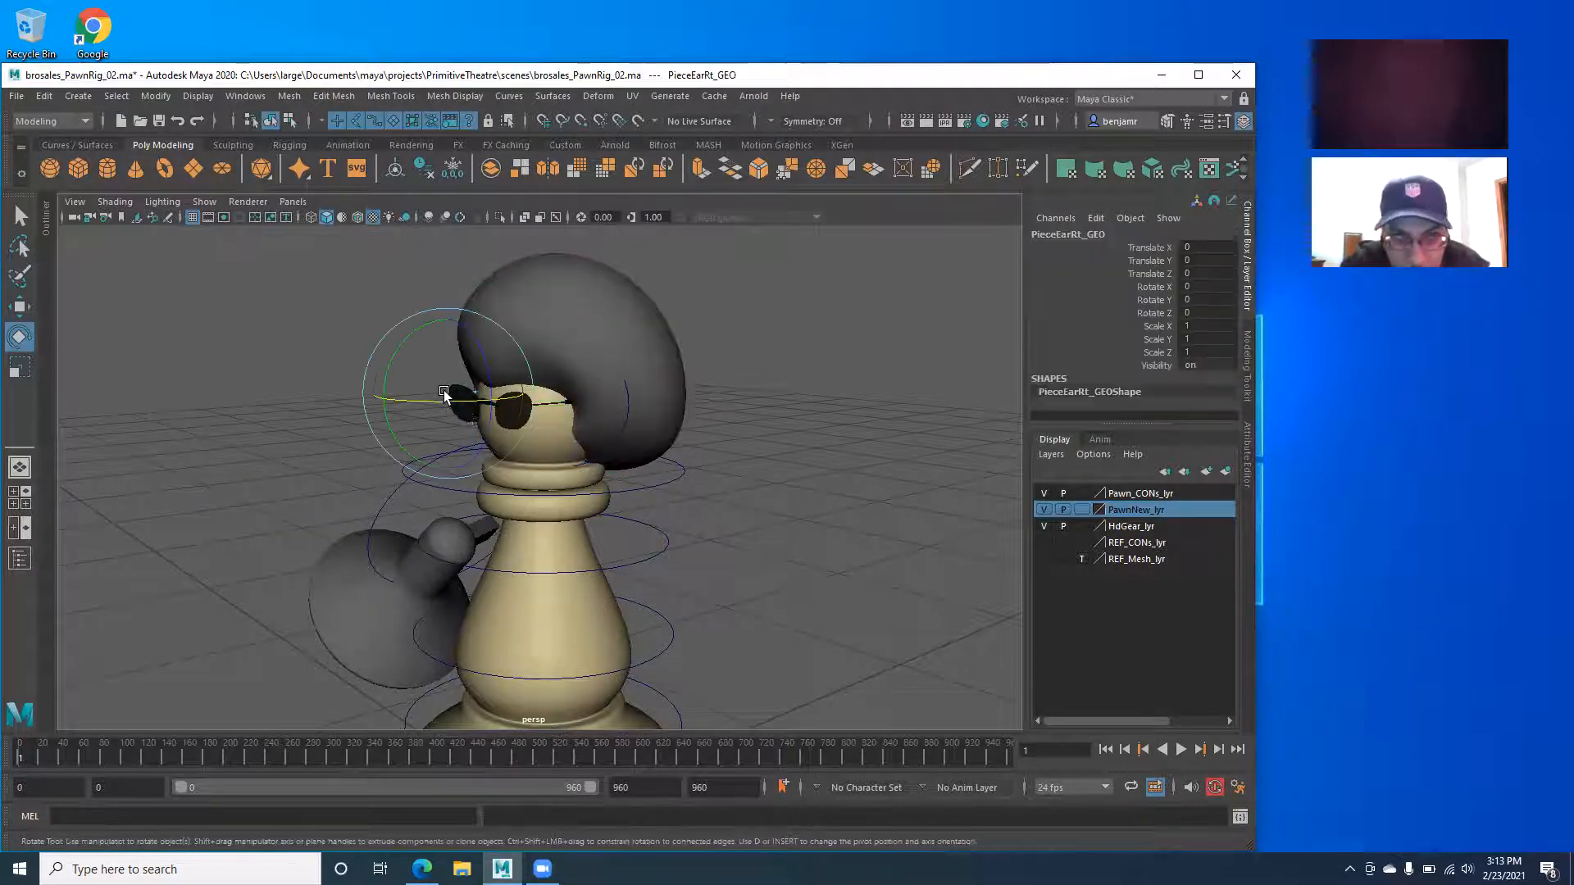
pyautogui.press('Up')
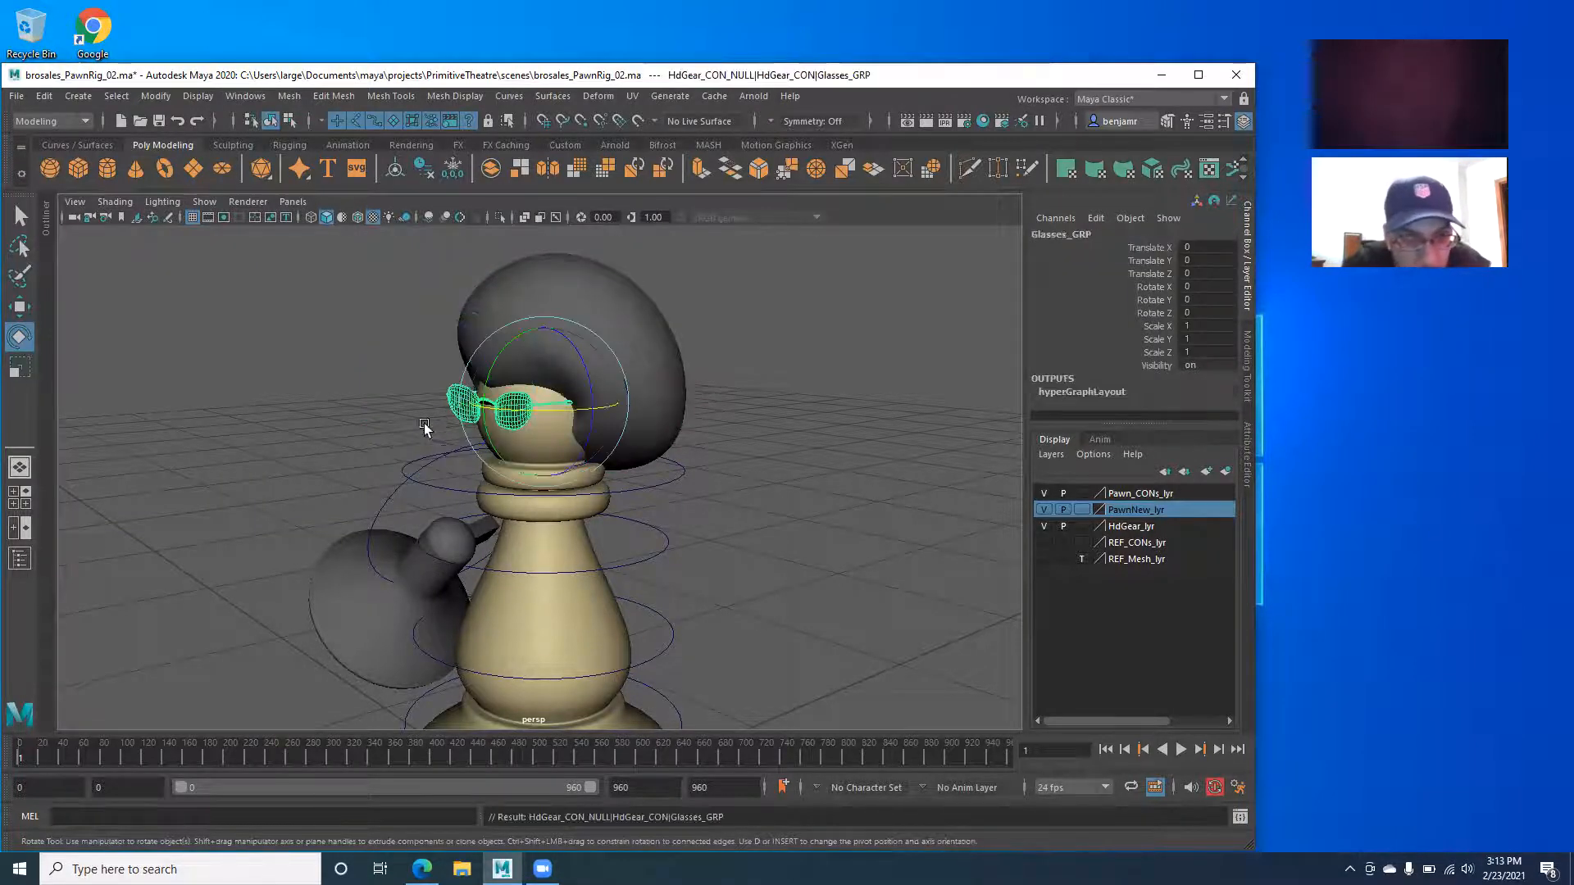
pyautogui.press('w')
pyautogui.moveTo(543, 392); pyautogui.dragTo(363, 312)
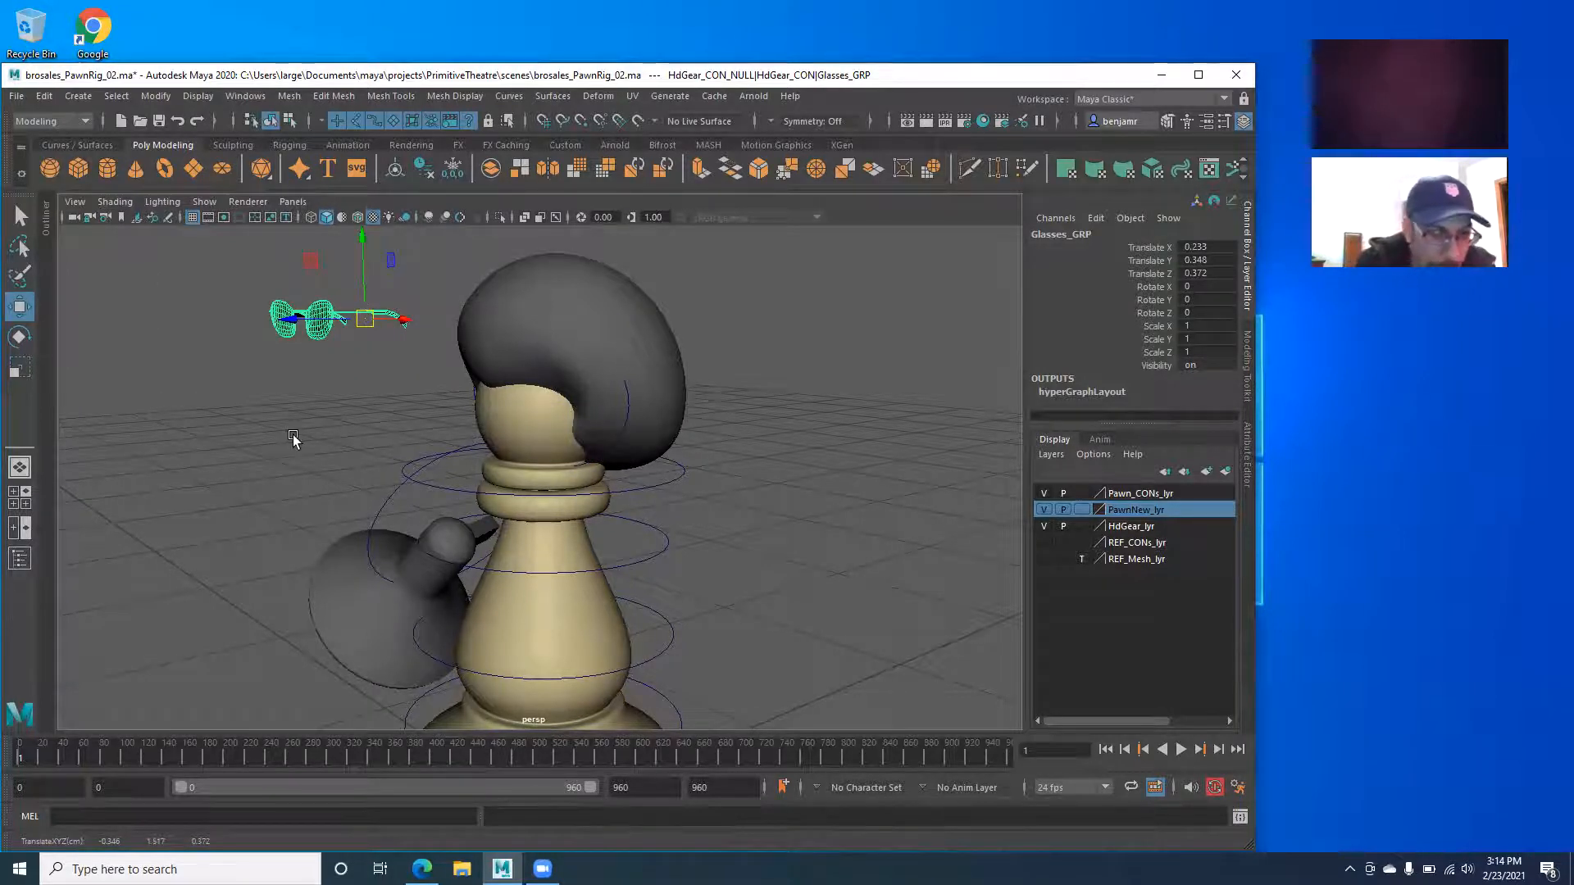
pyautogui.hotkey('ctrl', 'z')
# Locate the megaphone control Mphone_CON in the node hierarchy and delete its parent group along with the megaphone.
pyautogui.keyDown('alt'); pyautogui.moveTo(345, 419); pyautogui.dragTo(491, 449); pyautogui.keyUp('alt')
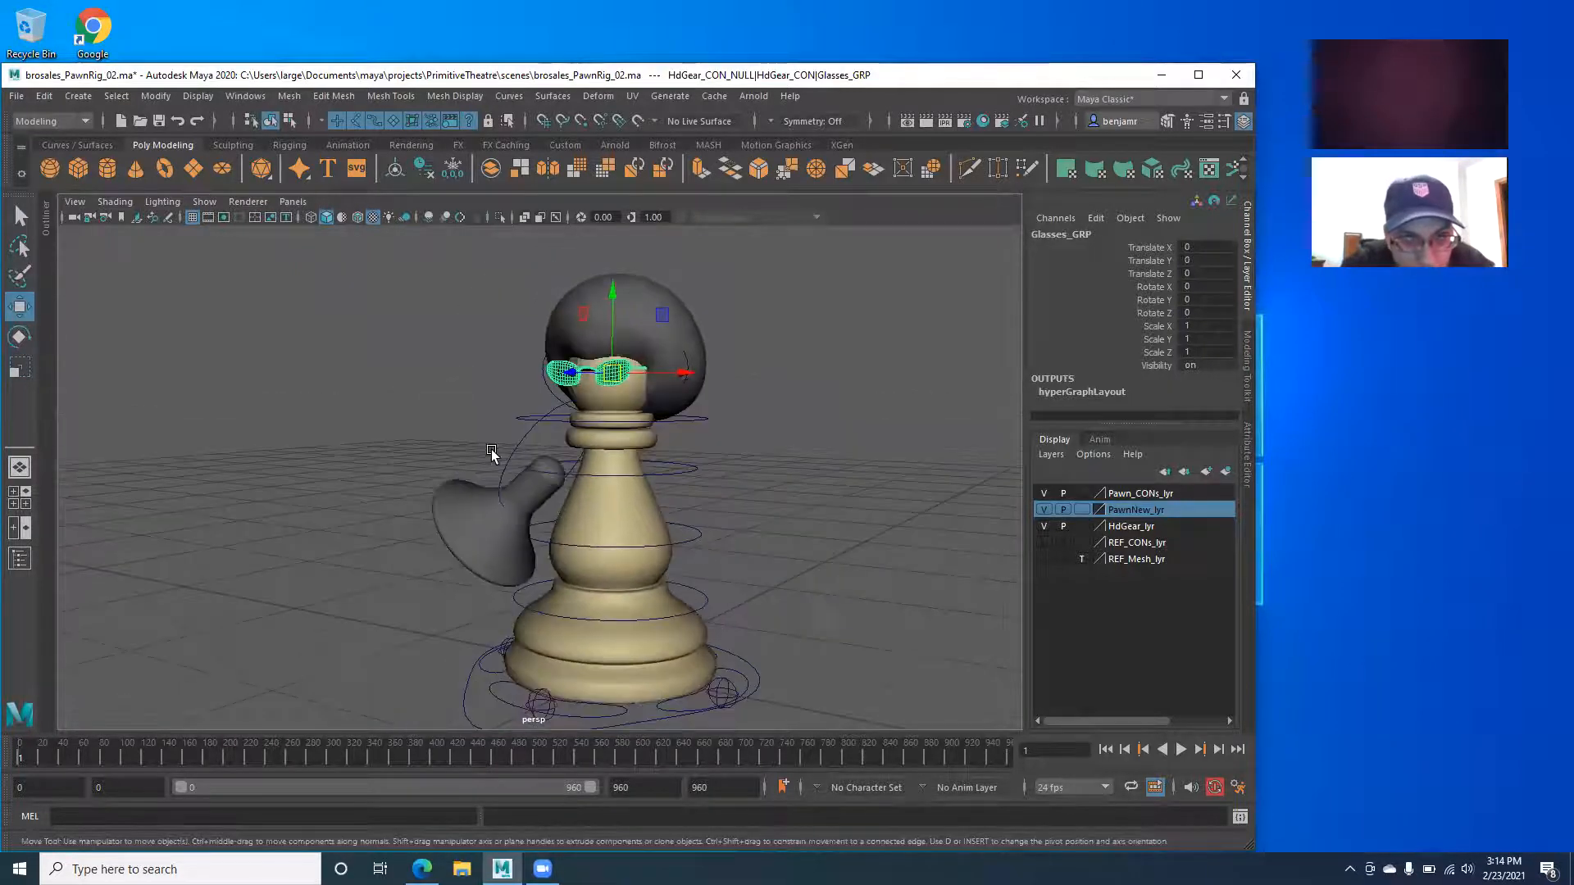
pyautogui.click(514, 444)
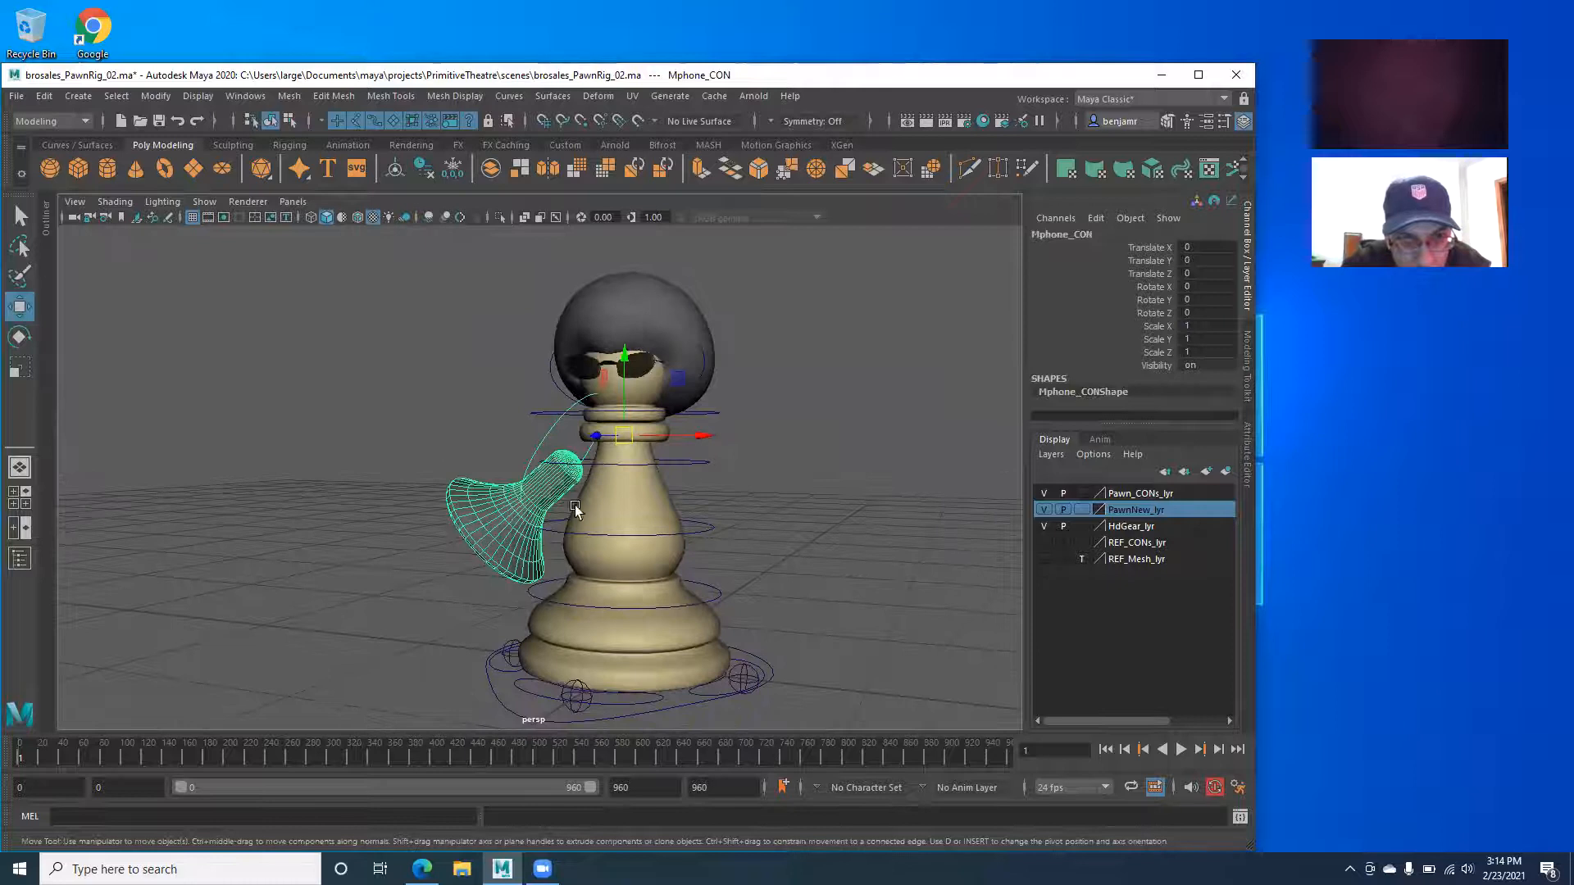
pyautogui.press('space')
pyautogui.keyDown('alt'); pyautogui.moveTo(944, 473); pyautogui.dragTo(649, 436, button='right'); pyautogui.keyUp('alt')
pyautogui.keyDown('alt'); pyautogui.moveTo(686, 421); pyautogui.dragTo(401, 411, button='middle'); pyautogui.keyUp('alt')
pyautogui.keyDown('alt'); pyautogui.moveTo(844, 464); pyautogui.dragTo(996, 375, button='middle'); pyautogui.keyUp('alt')
pyautogui.scroll(4, 950, 508)
pyautogui.keyDown('alt'); pyautogui.moveTo(949, 509); pyautogui.dragTo(838, 576, button='middle'); pyautogui.keyUp('alt')
pyautogui.scroll(4, 741, 477)
pyautogui.keyDown('alt'); pyautogui.moveTo(714, 530); pyautogui.dragTo(574, 655, button='middle'); pyautogui.keyUp('alt')
pyautogui.scroll(1, 845, 493)
pyautogui.press('Up')
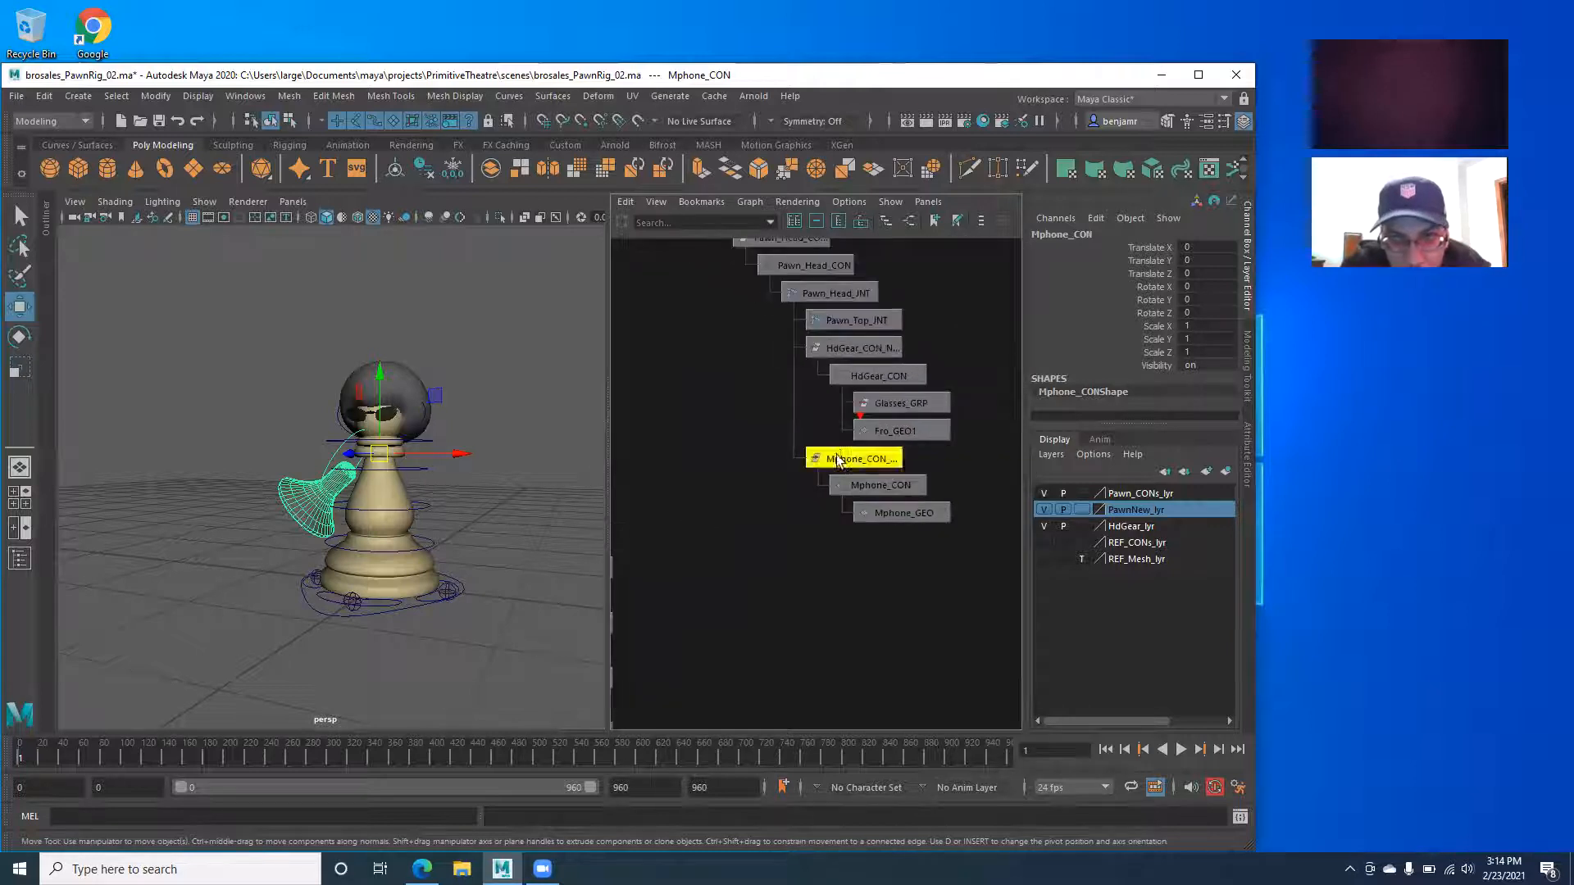
pyautogui.press('Delete')
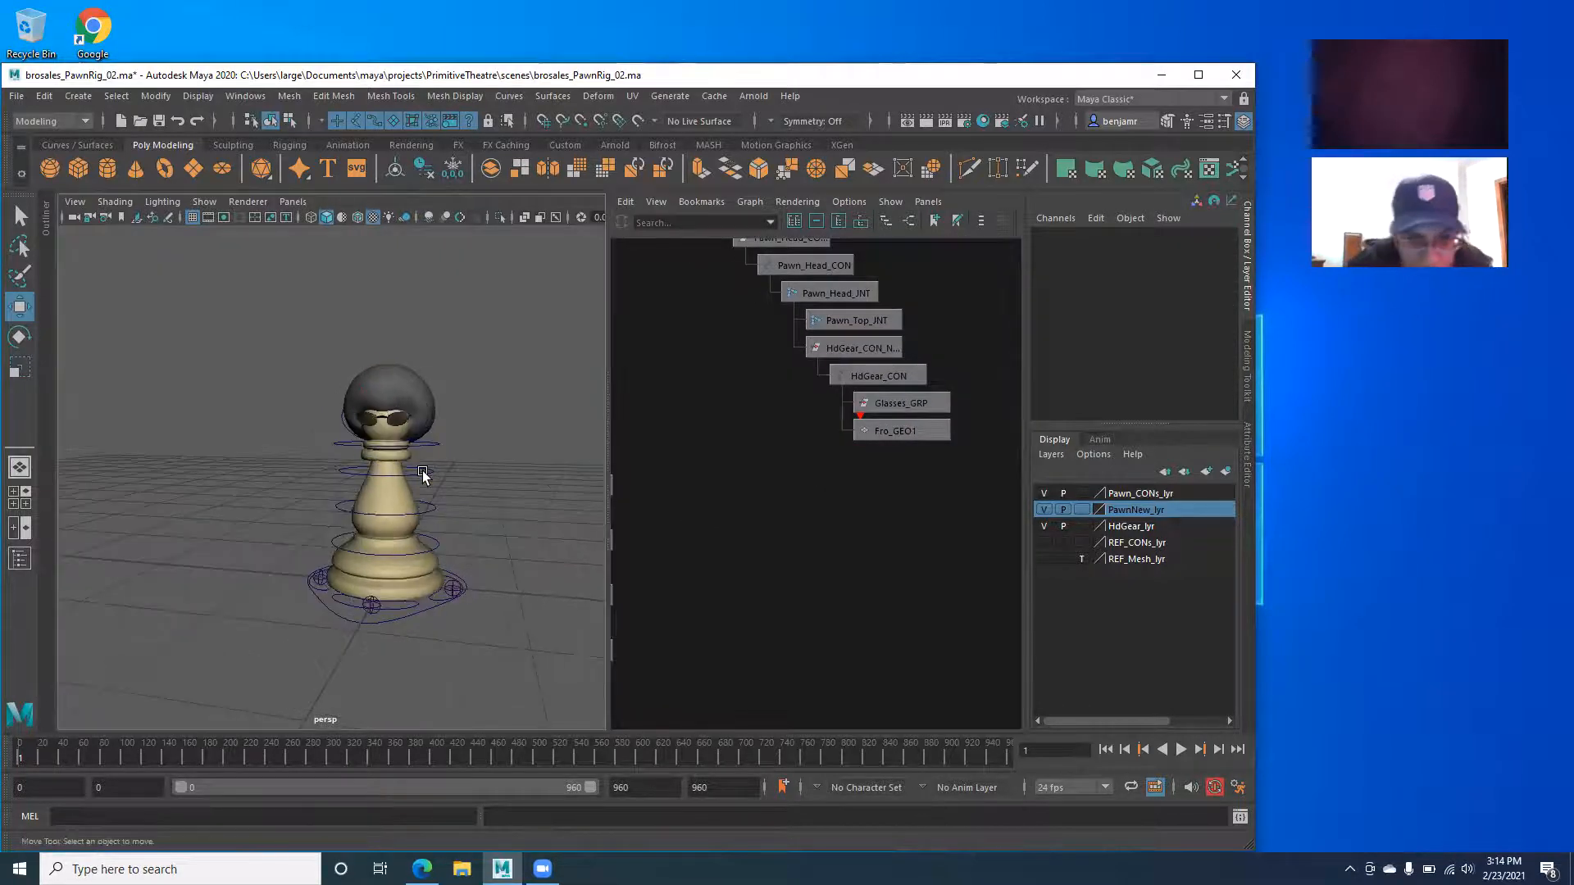
pyautogui.keyDown('alt'); pyautogui.moveTo(342, 510); pyautogui.dragTo(355, 484, button='middle'); pyautogui.keyUp('alt')
pyautogui.press('space')
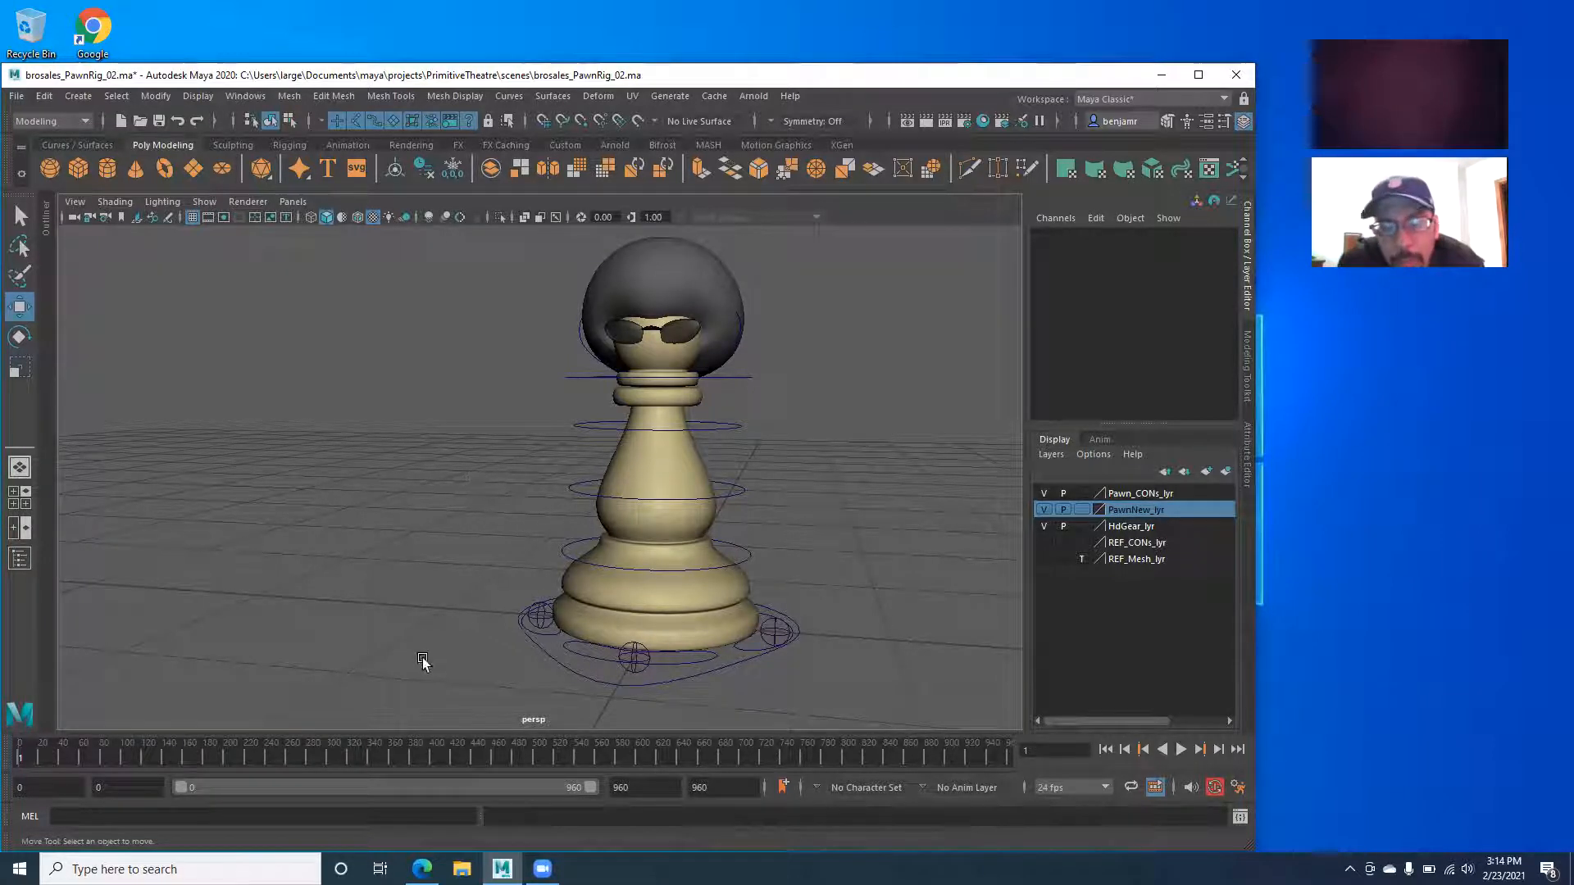
# Examine the pawn mesh and the Pawn_Base_CON control around the base from below, from the front and from afar.
pyautogui.click(1043, 509)
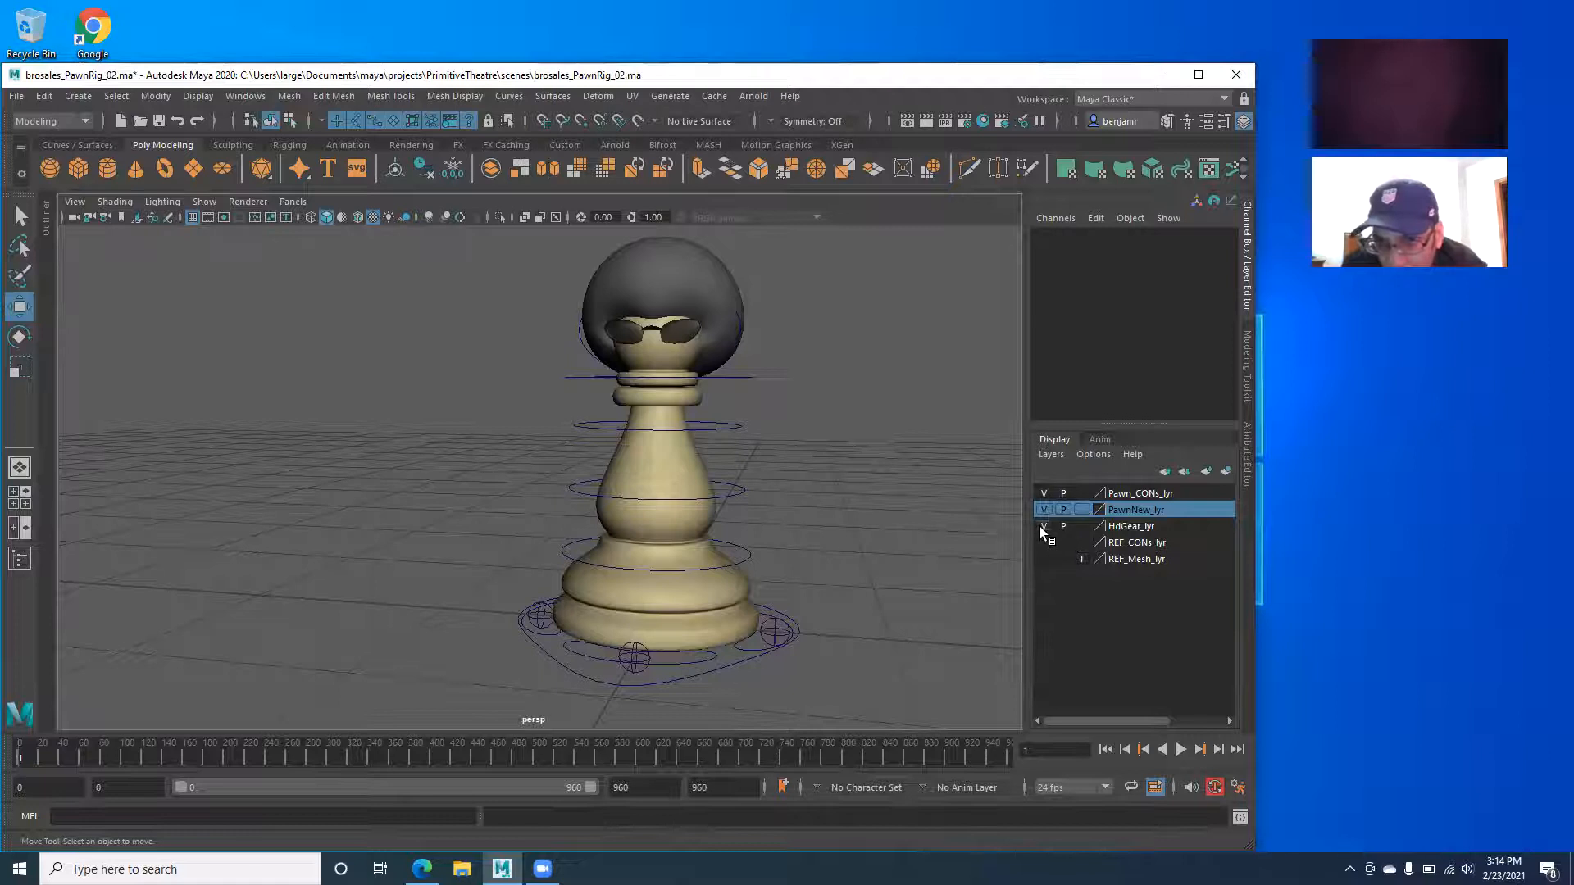
pyautogui.click(667, 440)
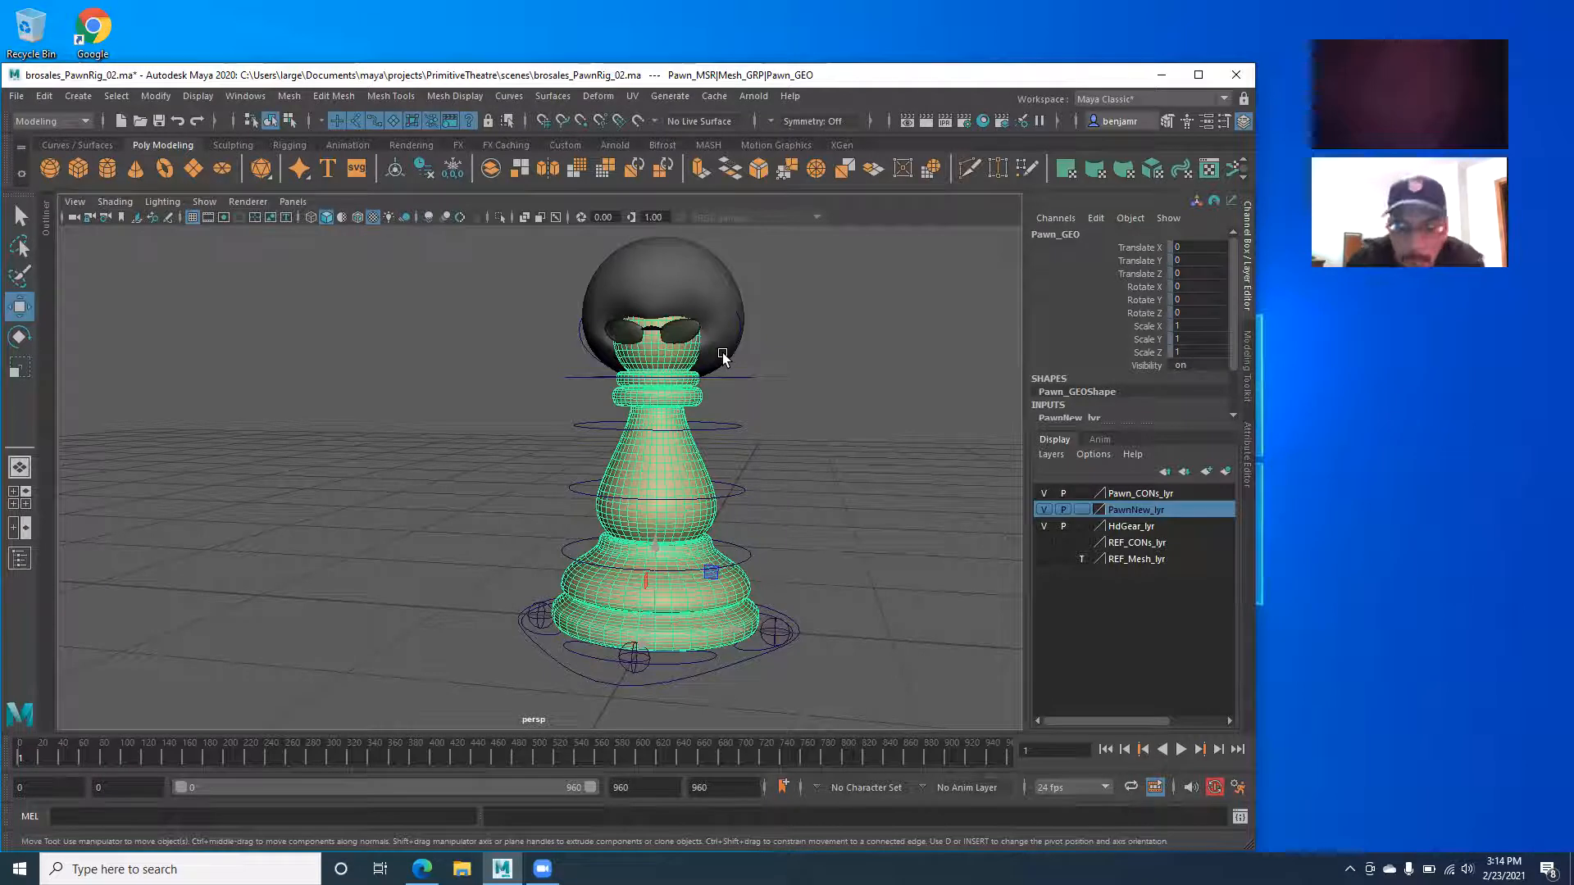
pyautogui.keyDown('alt'); pyautogui.moveTo(576, 464); pyautogui.dragTo(476, 597); pyautogui.keyUp('alt')
pyautogui.click(459, 644)
pyautogui.keyDown('alt'); pyautogui.moveTo(407, 656); pyautogui.dragTo(290, 578); pyautogui.keyUp('alt')
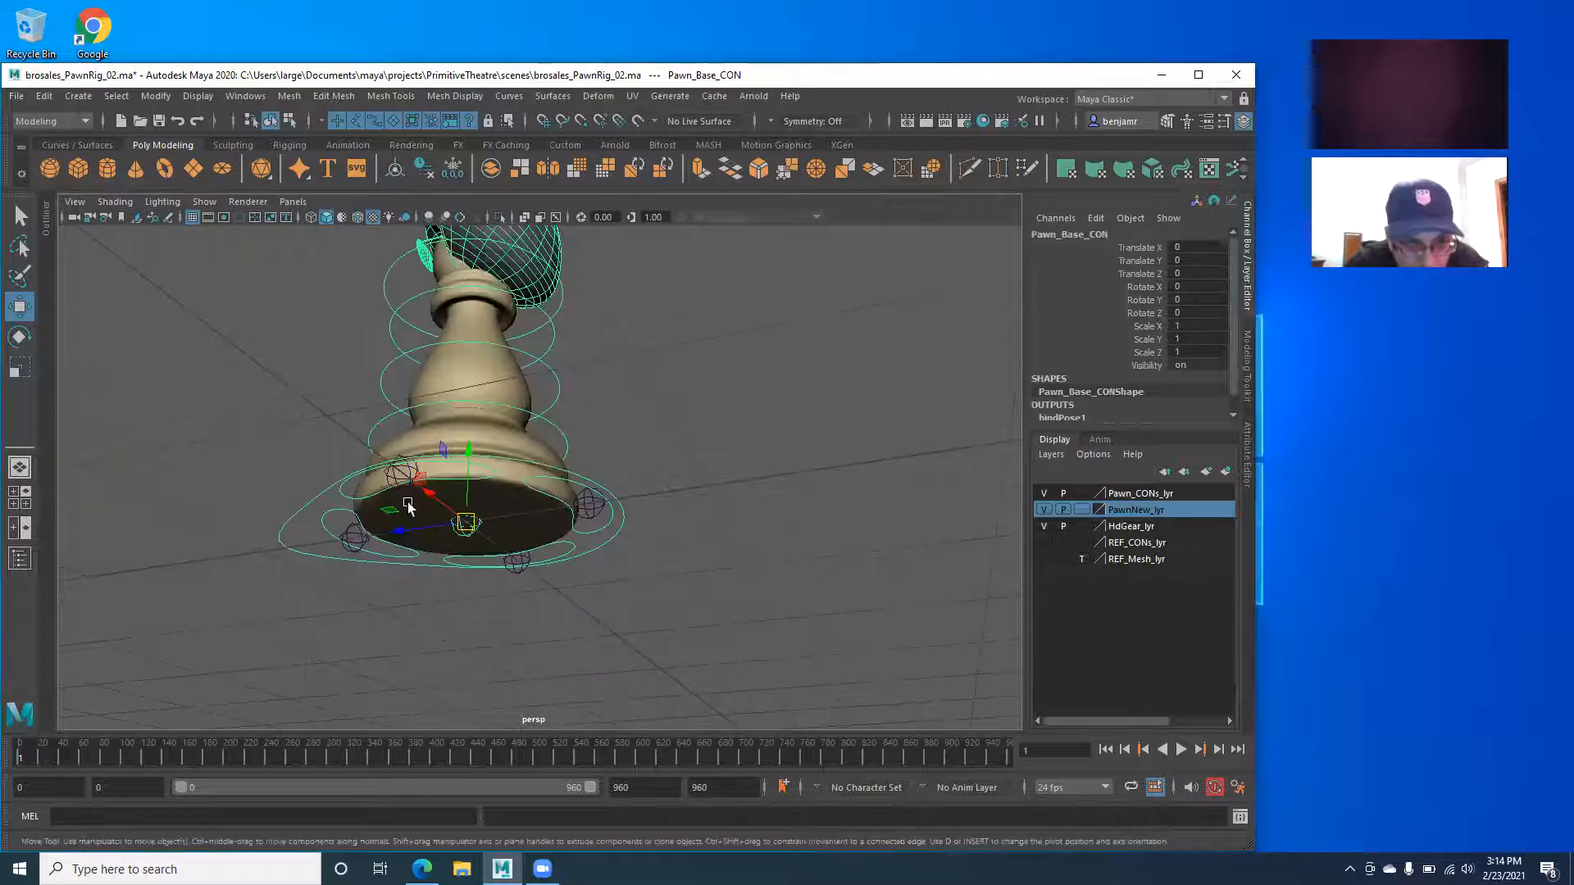
pyautogui.keyDown('alt'); pyautogui.moveTo(686, 583); pyautogui.dragTo(312, 515); pyautogui.keyUp('alt')
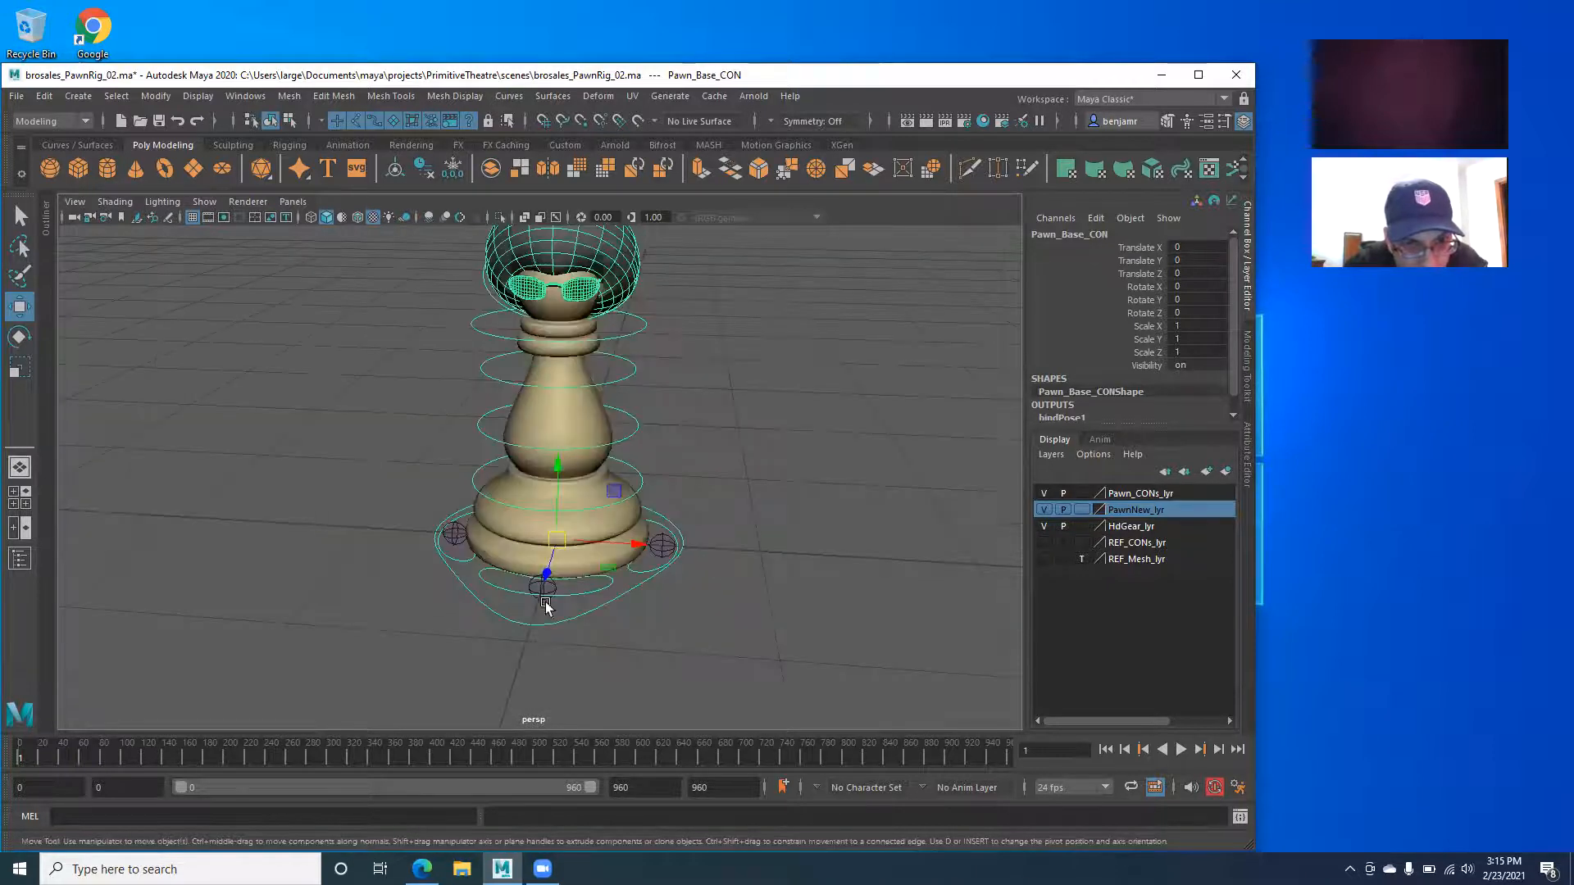
pyautogui.scroll(-5, 485, 566)
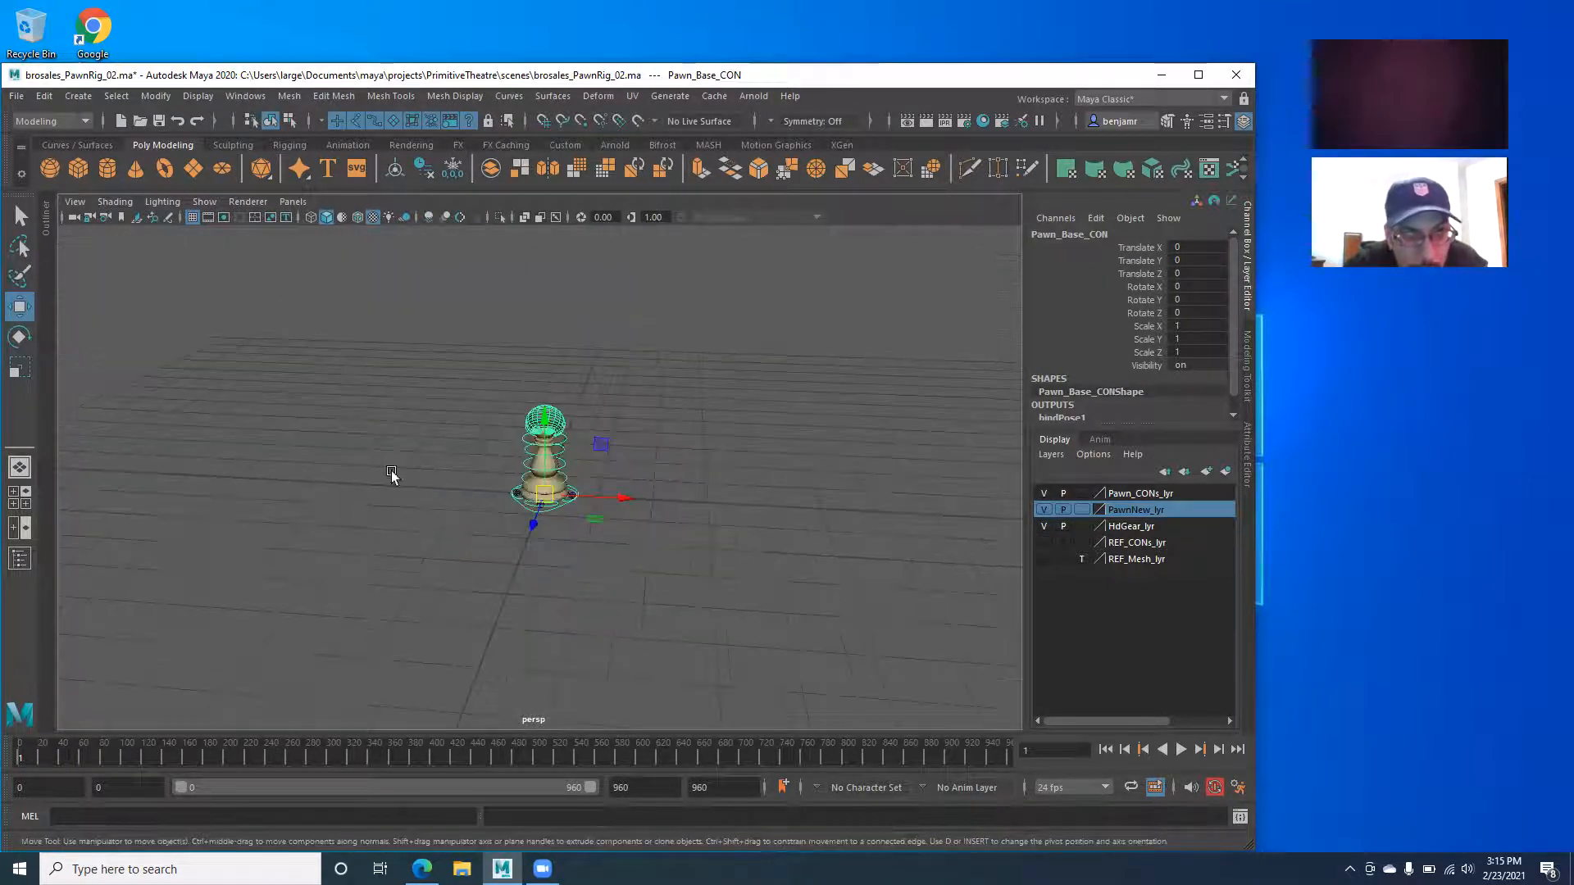
pyautogui.click(880, 373)
pyautogui.scroll(8, 849, 601)
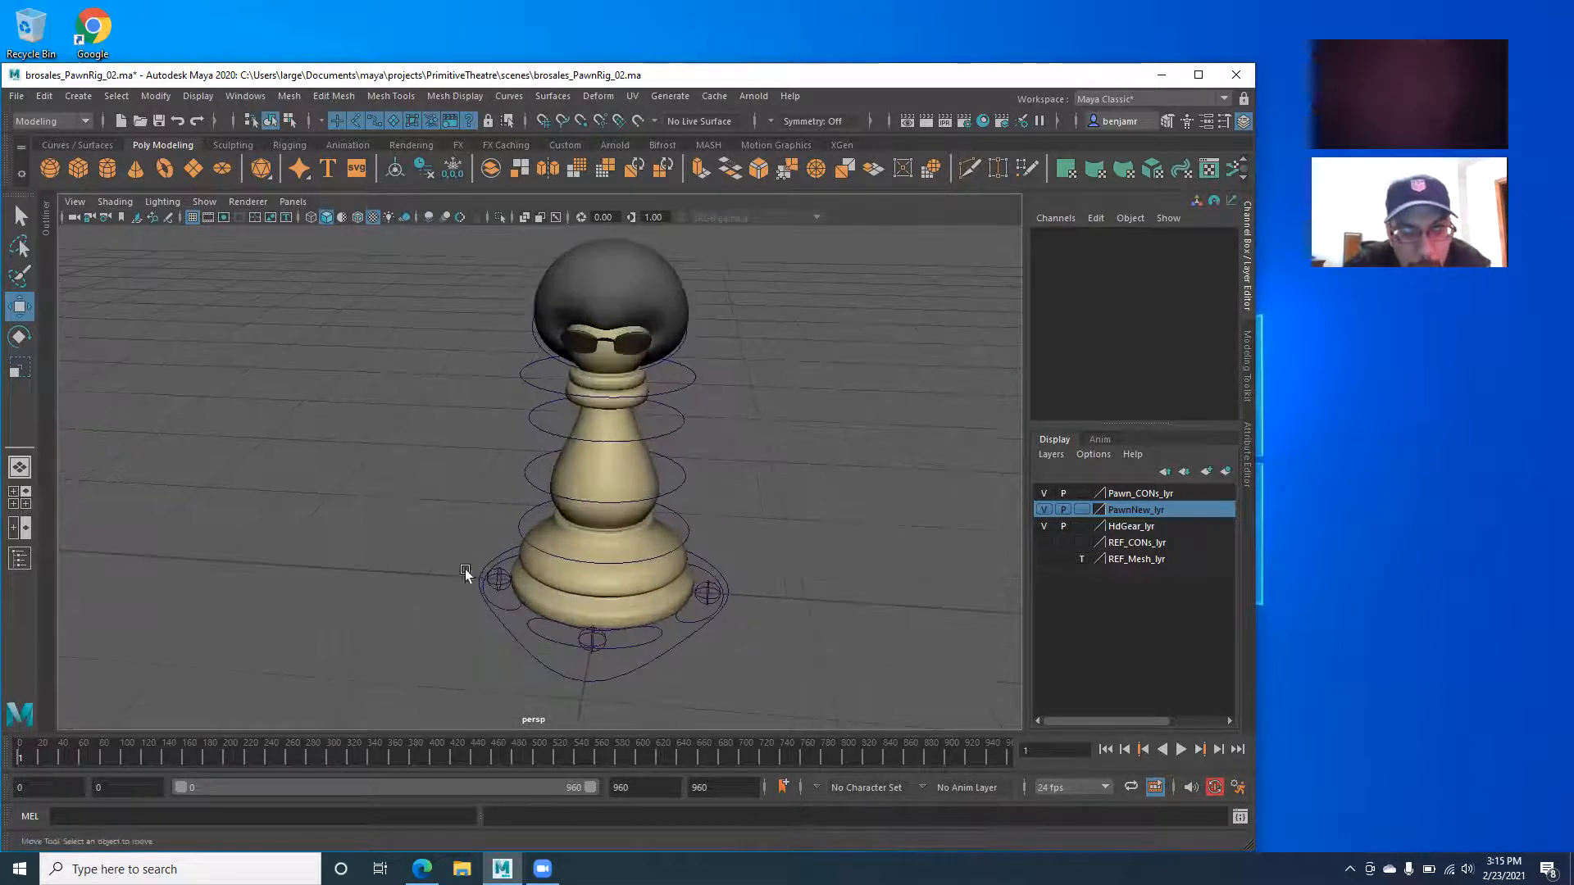
# Try moving the Pawn_Base_CON control along X, once to about -1.8 and once to -0.75, undoing both moves.
pyautogui.click(534, 568)
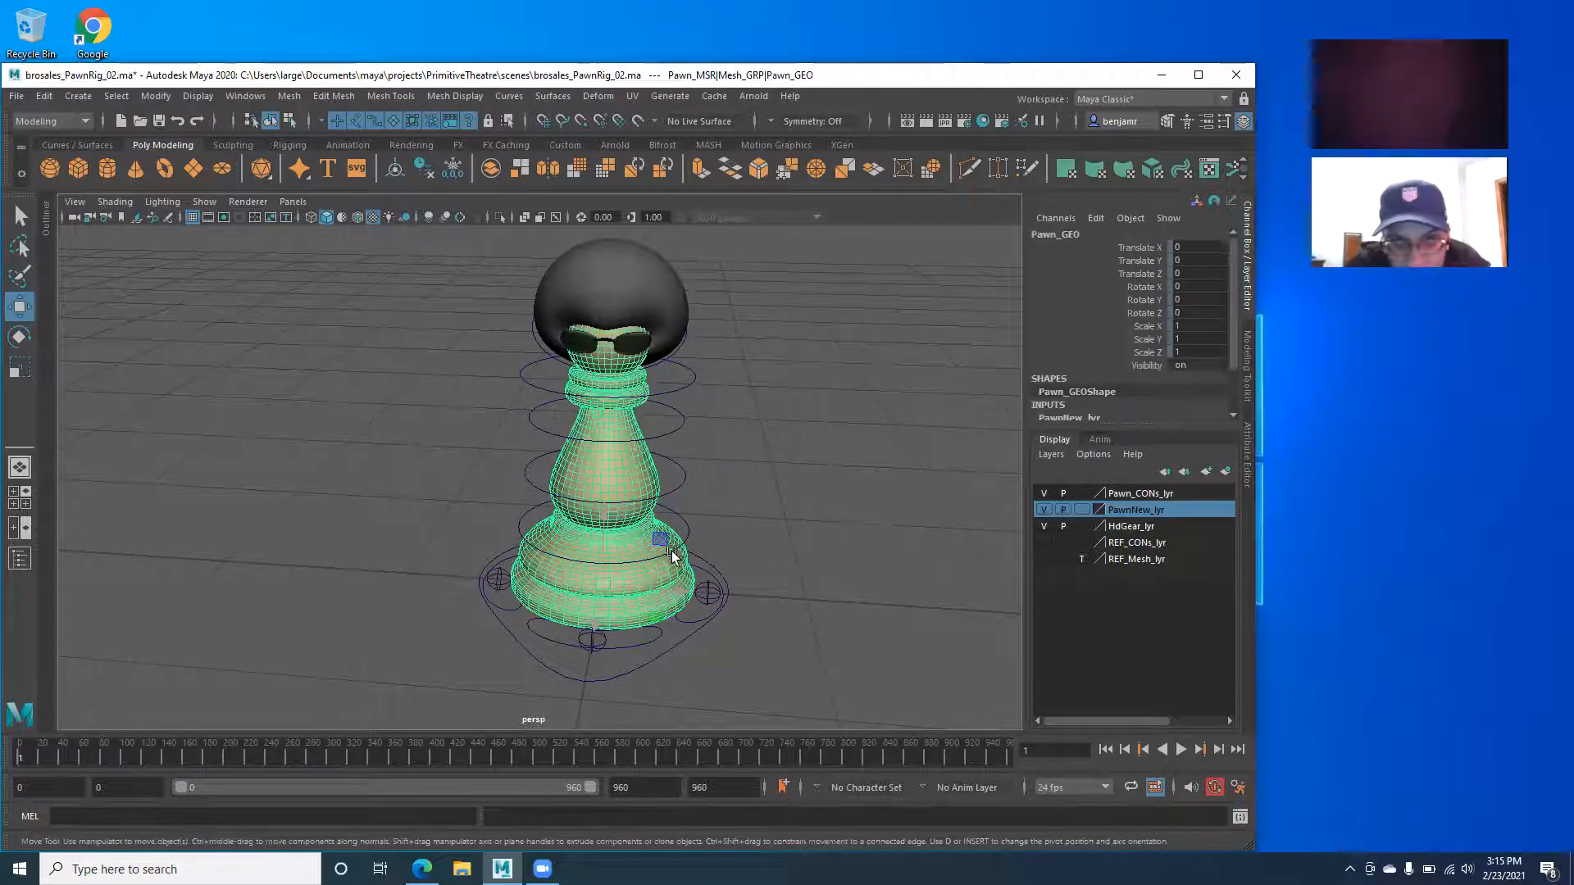
pyautogui.click(518, 637)
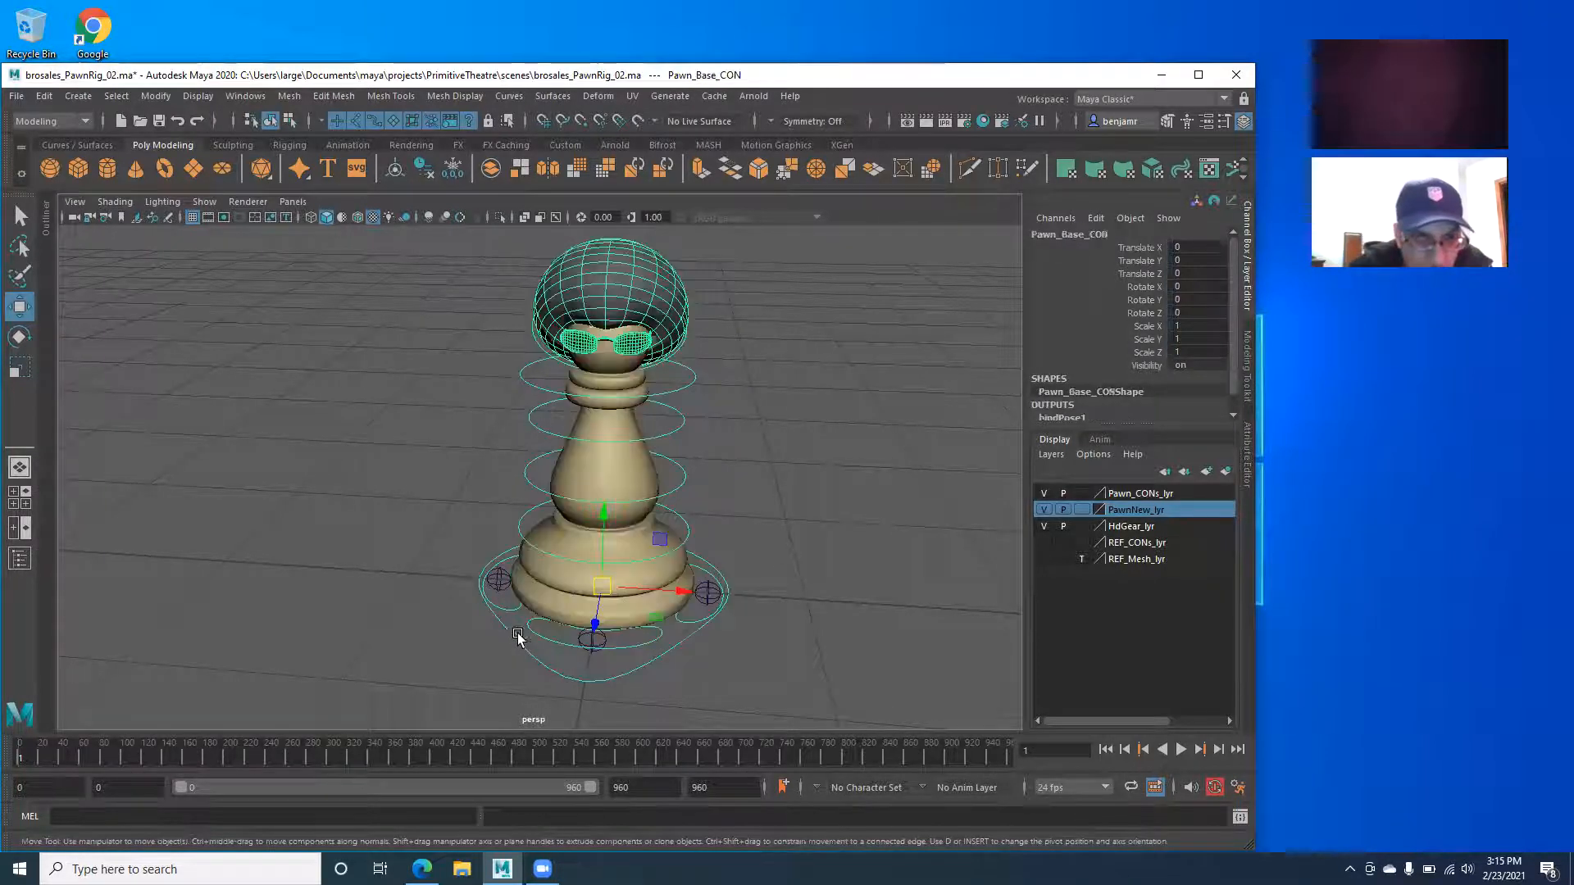
pyautogui.moveTo(553, 590); pyautogui.dragTo(238, 594)
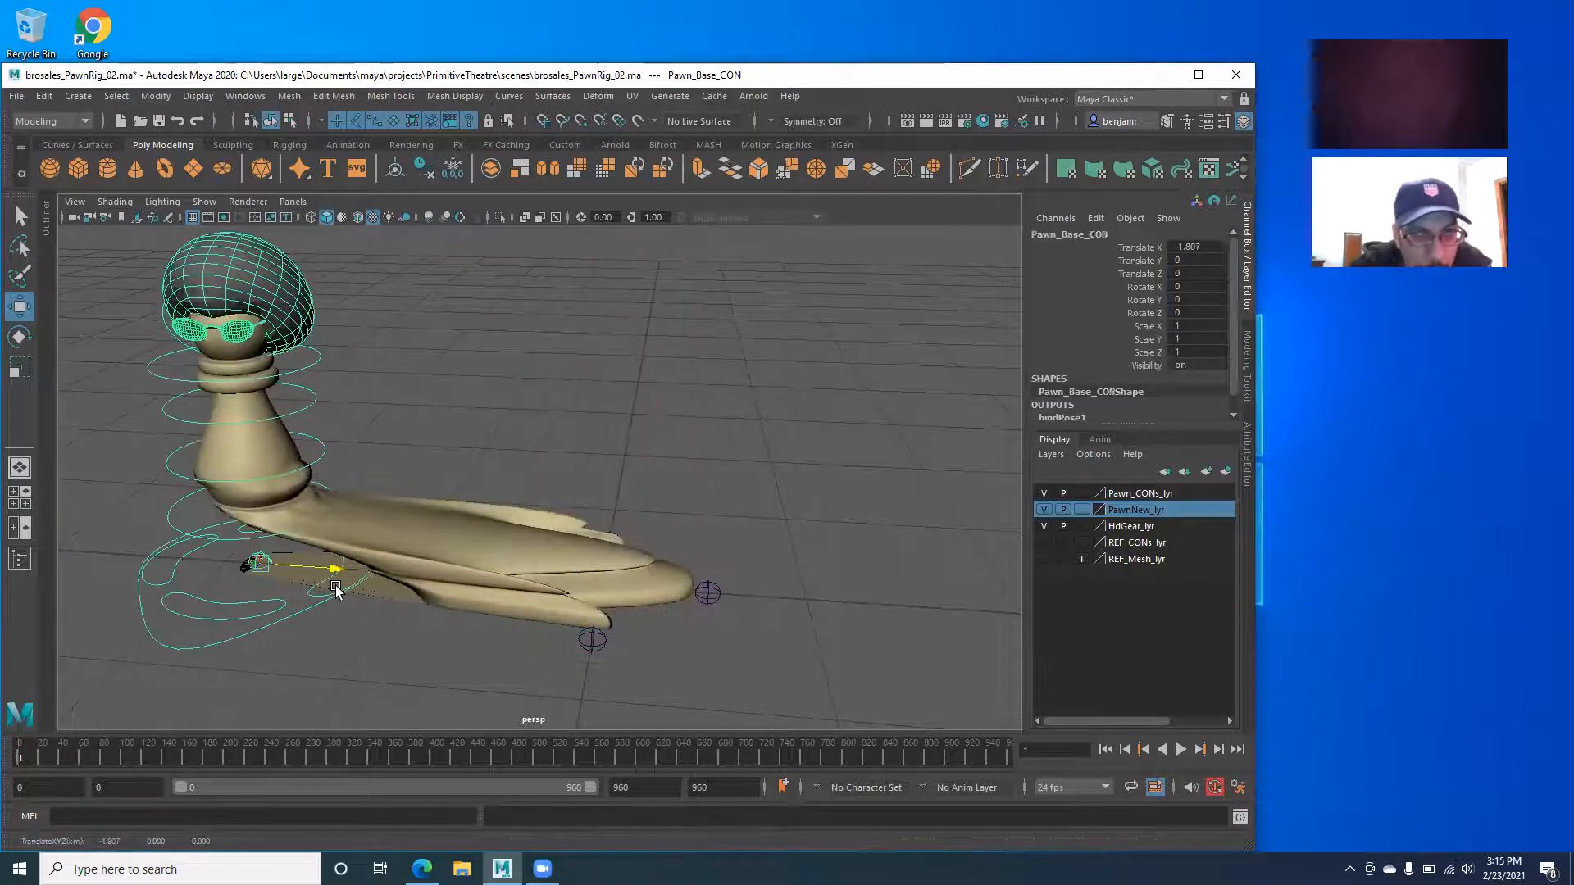
pyautogui.hotkey('ctrl', 'z')
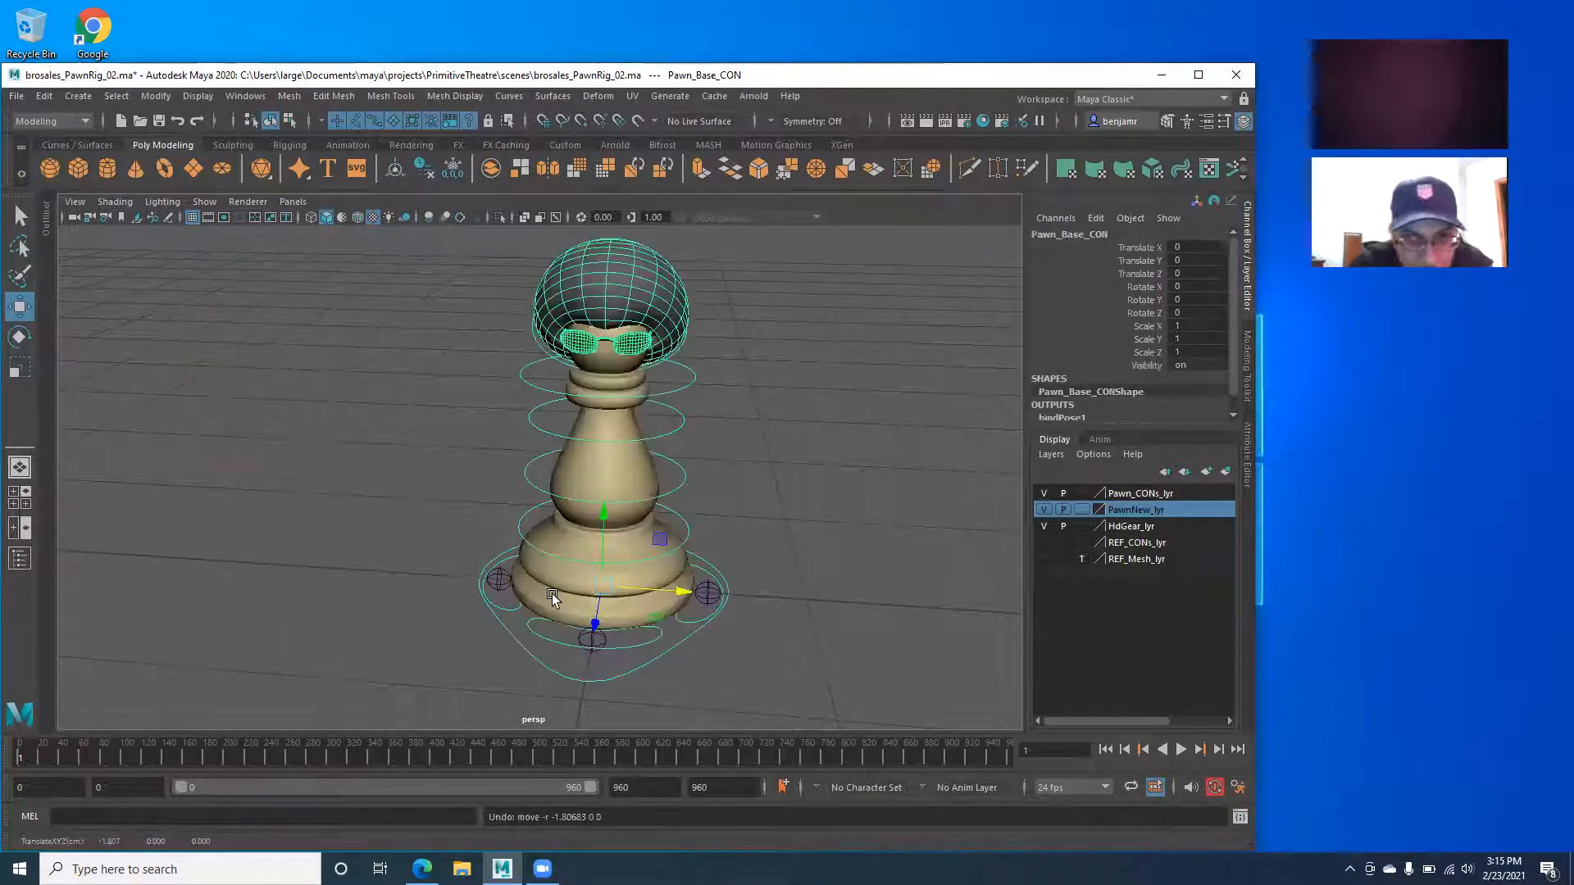
pyautogui.moveTo(551, 596)
pyautogui.keyDown('alt'); pyautogui.mouseDown()
pyautogui.moveTo(492, 530)
pyautogui.moveTo(523, 587)
pyautogui.mouseUp(); pyautogui.keyUp('alt')
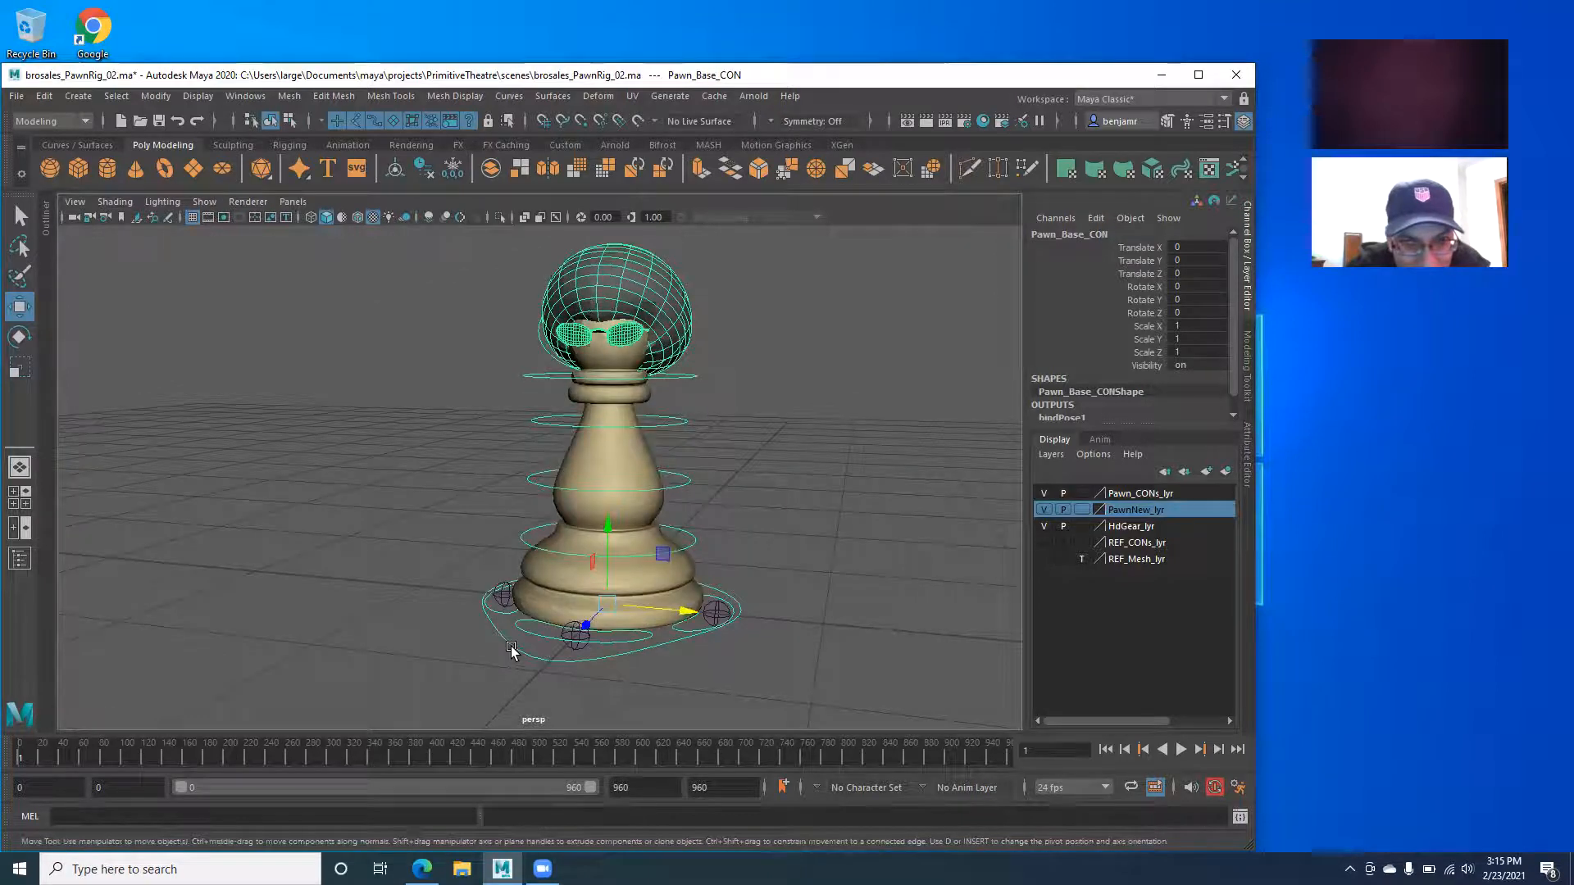
pyautogui.moveTo(692, 604); pyautogui.dragTo(542, 596)
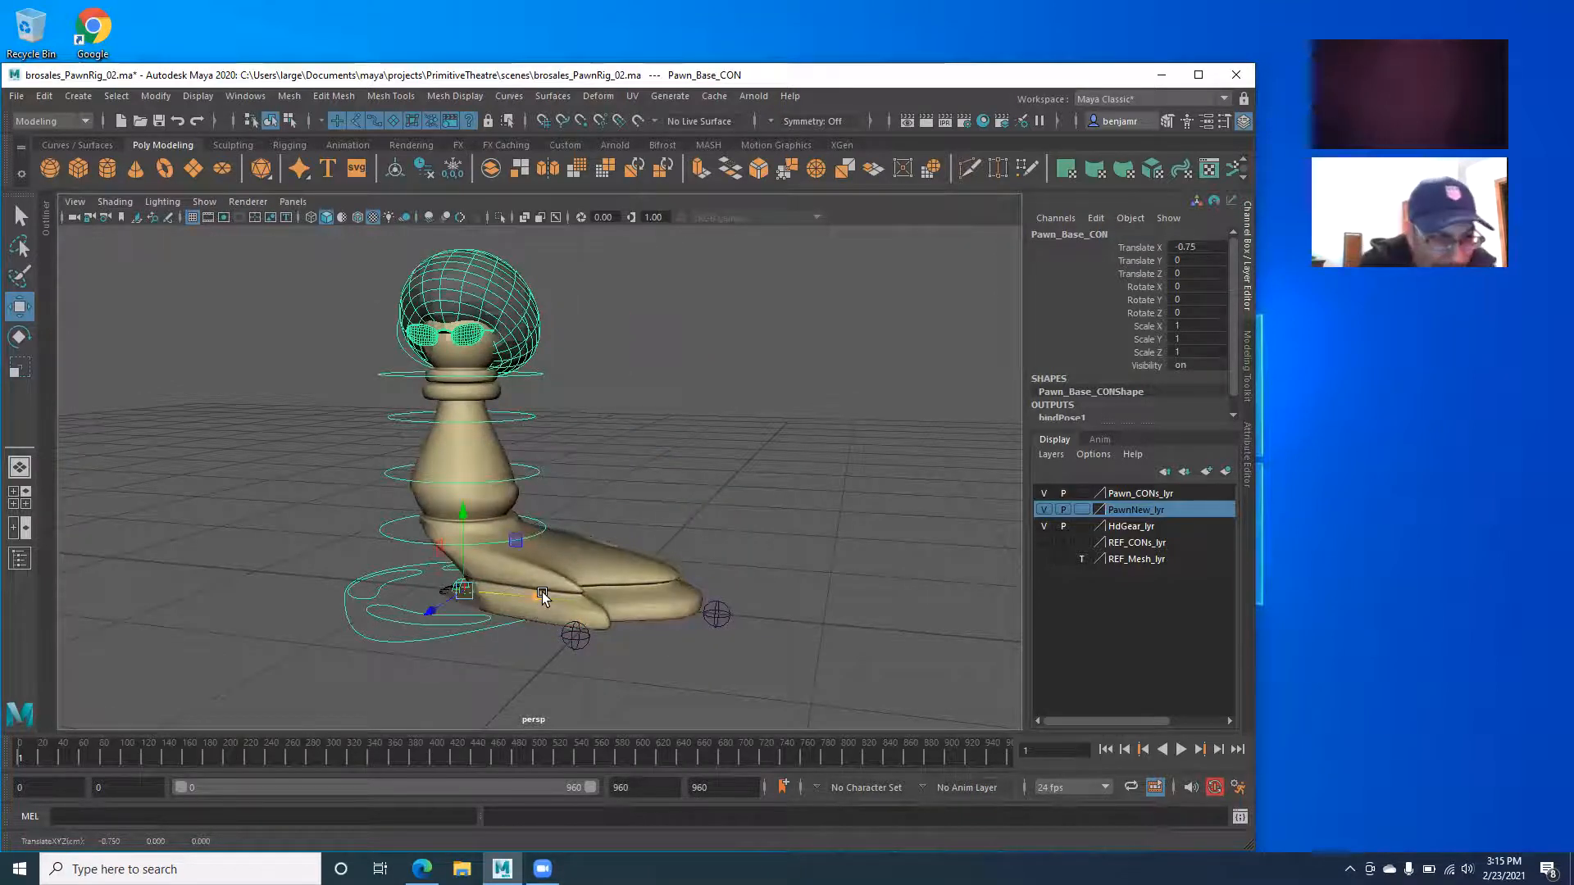
pyautogui.hotkey('ctrl', 'z')
pyautogui.hotkey('ctrl', 'z')
# Reopen the PawnRig_02.ma scene without saving the current changes and accept the student version notice.
pyautogui.click(17, 96)
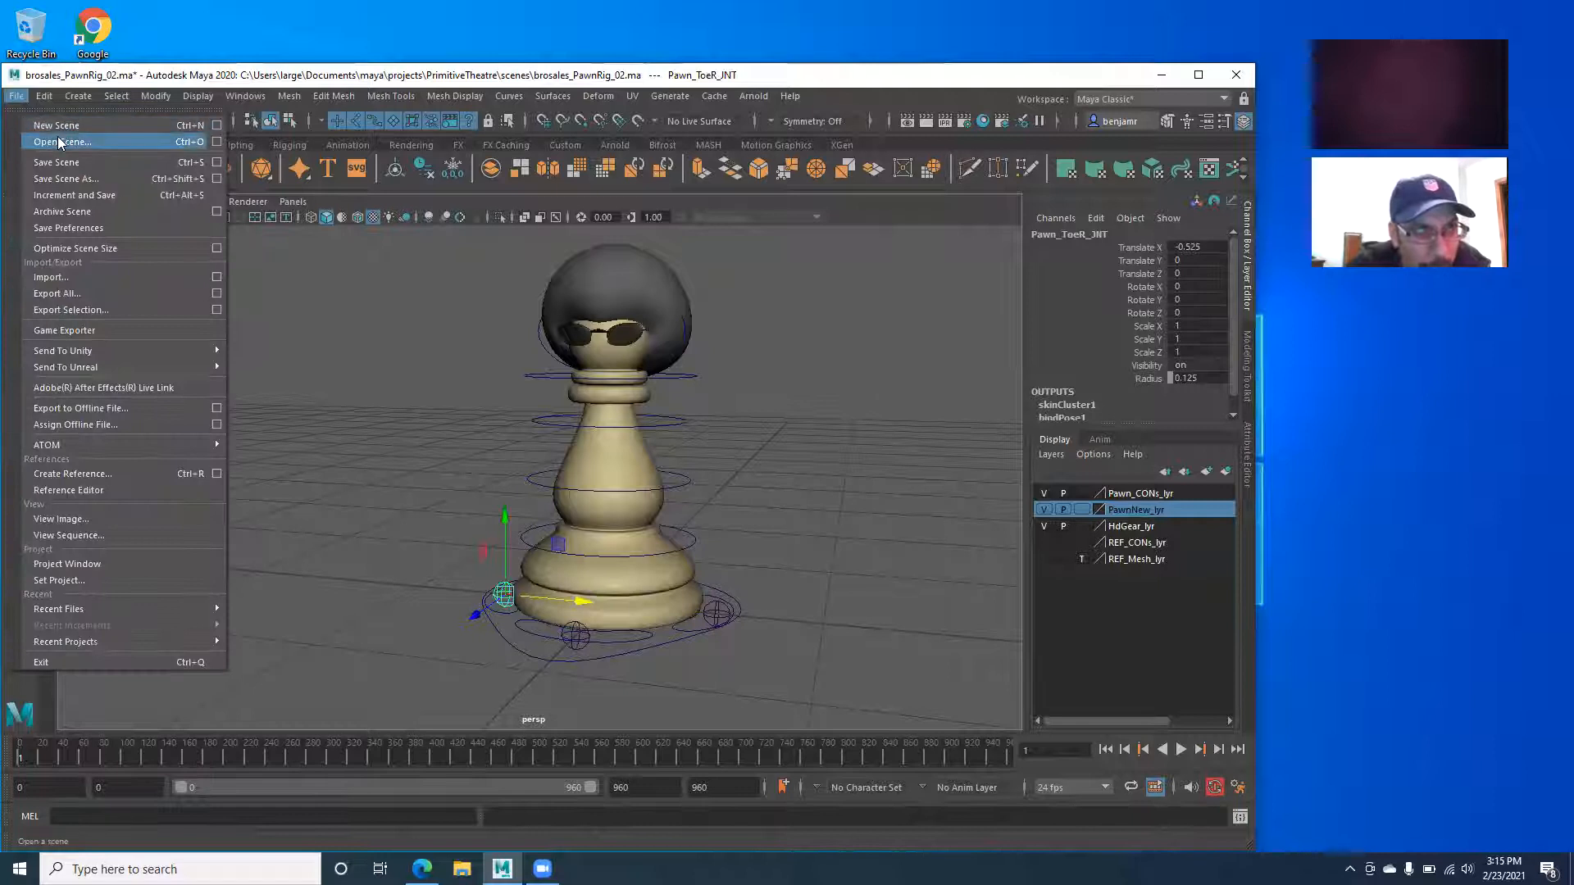
pyautogui.click(57, 142)
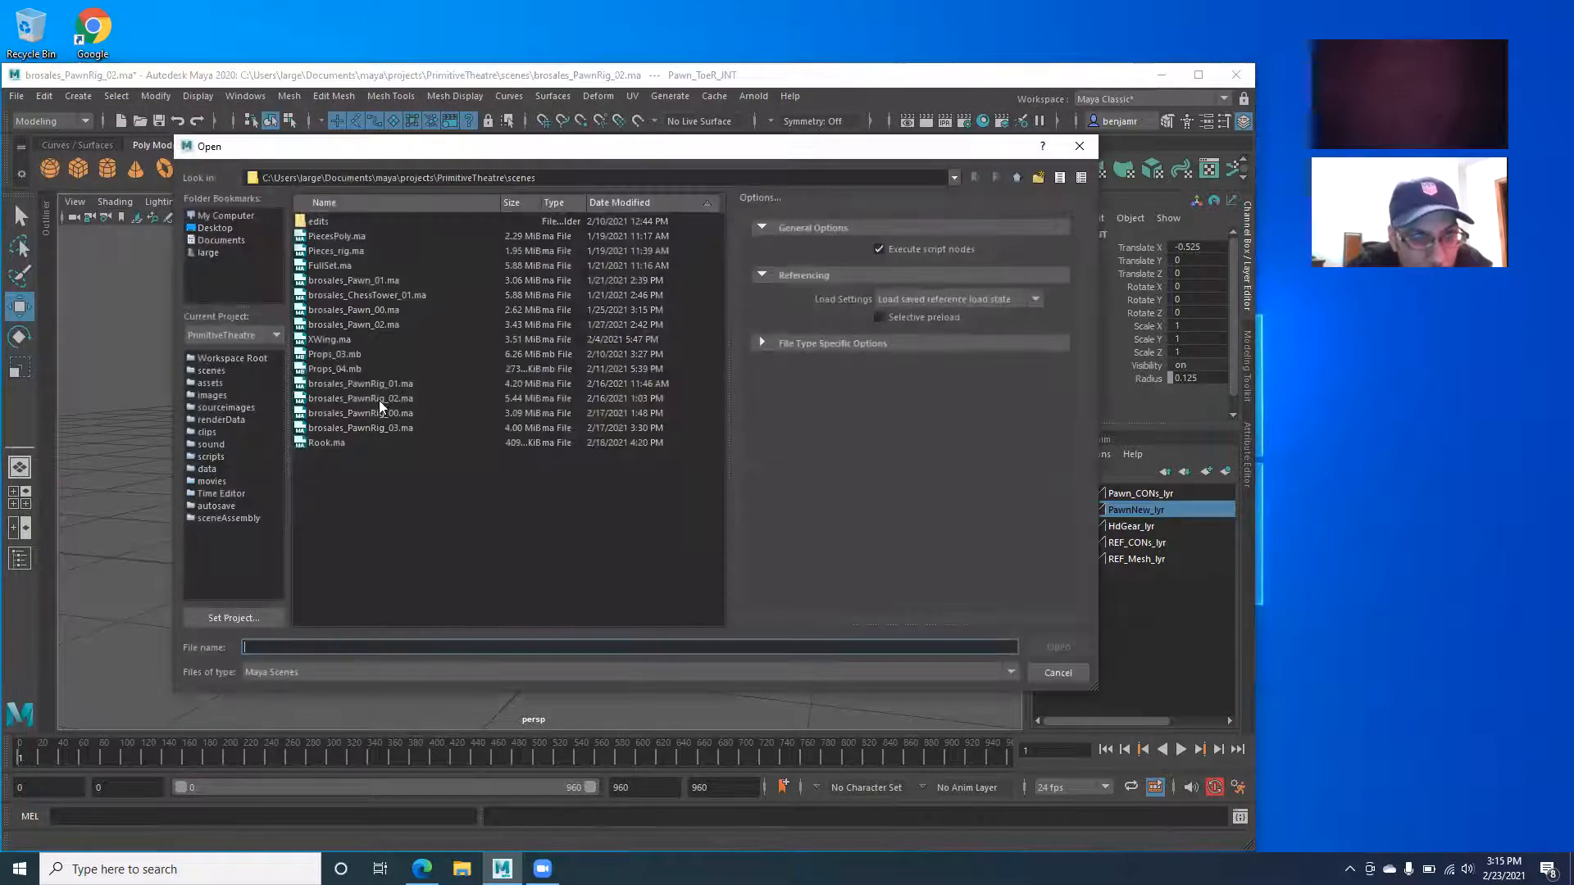
pyautogui.click(379, 399)
pyautogui.click(1055, 649)
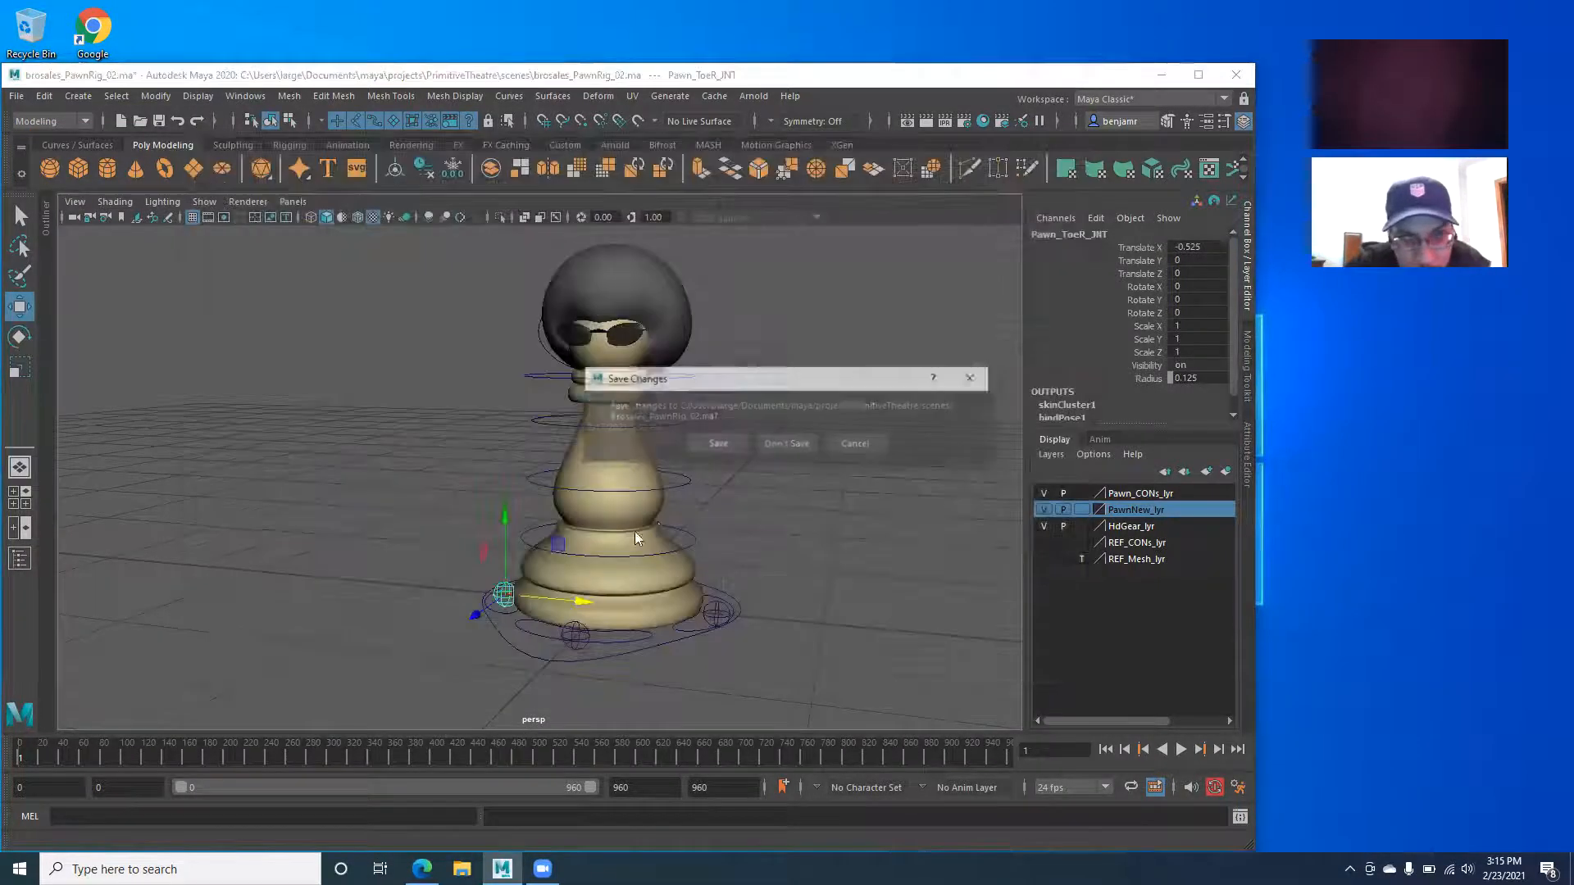
pyautogui.click(766, 448)
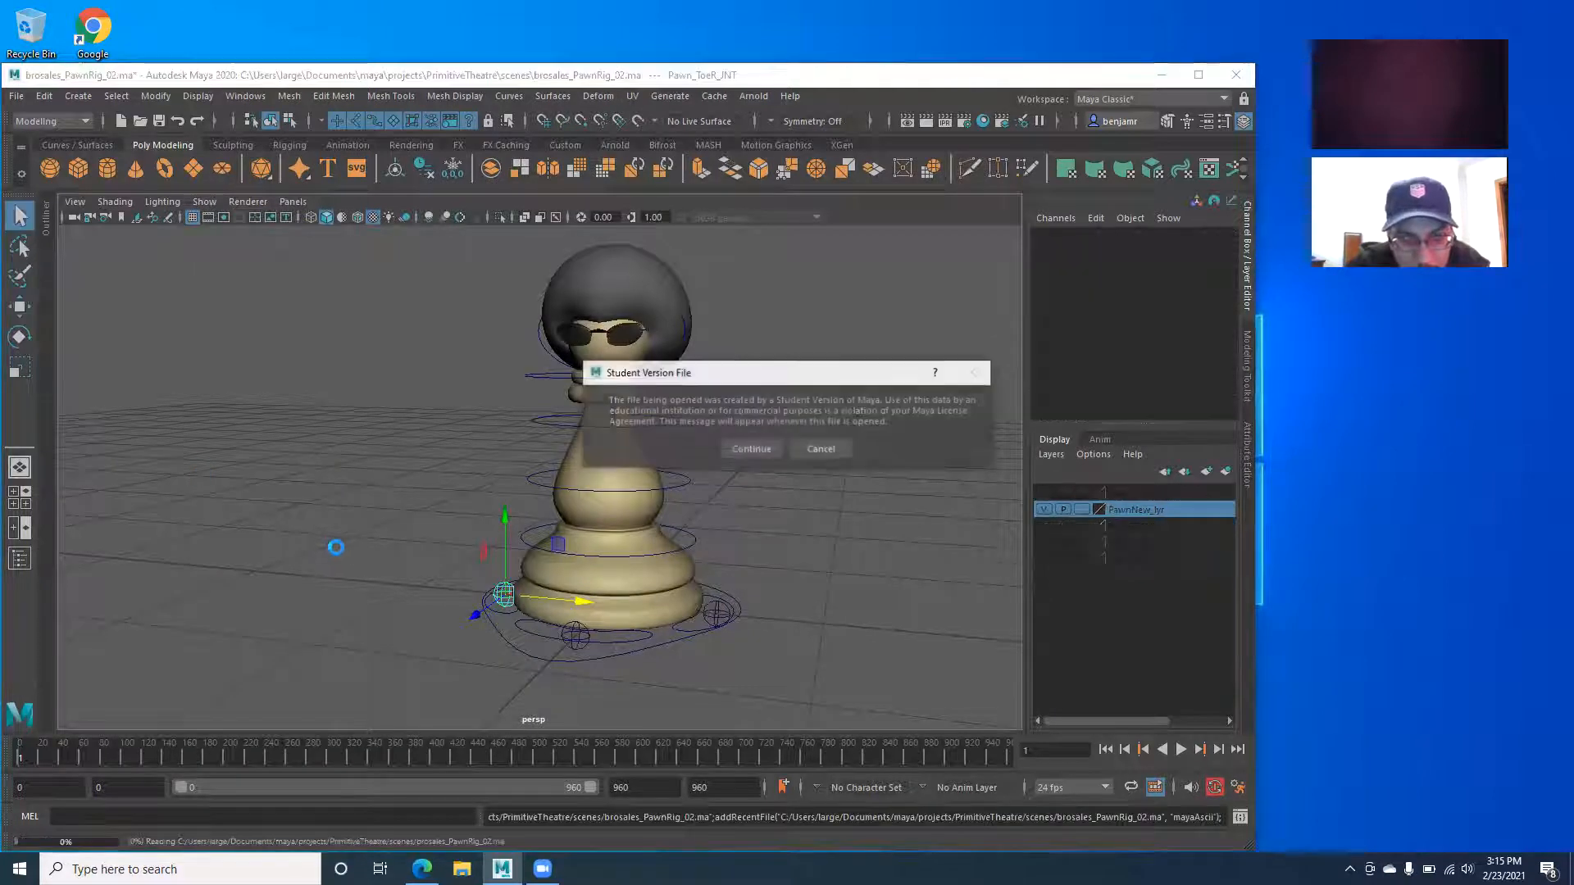
pyautogui.click(751, 449)
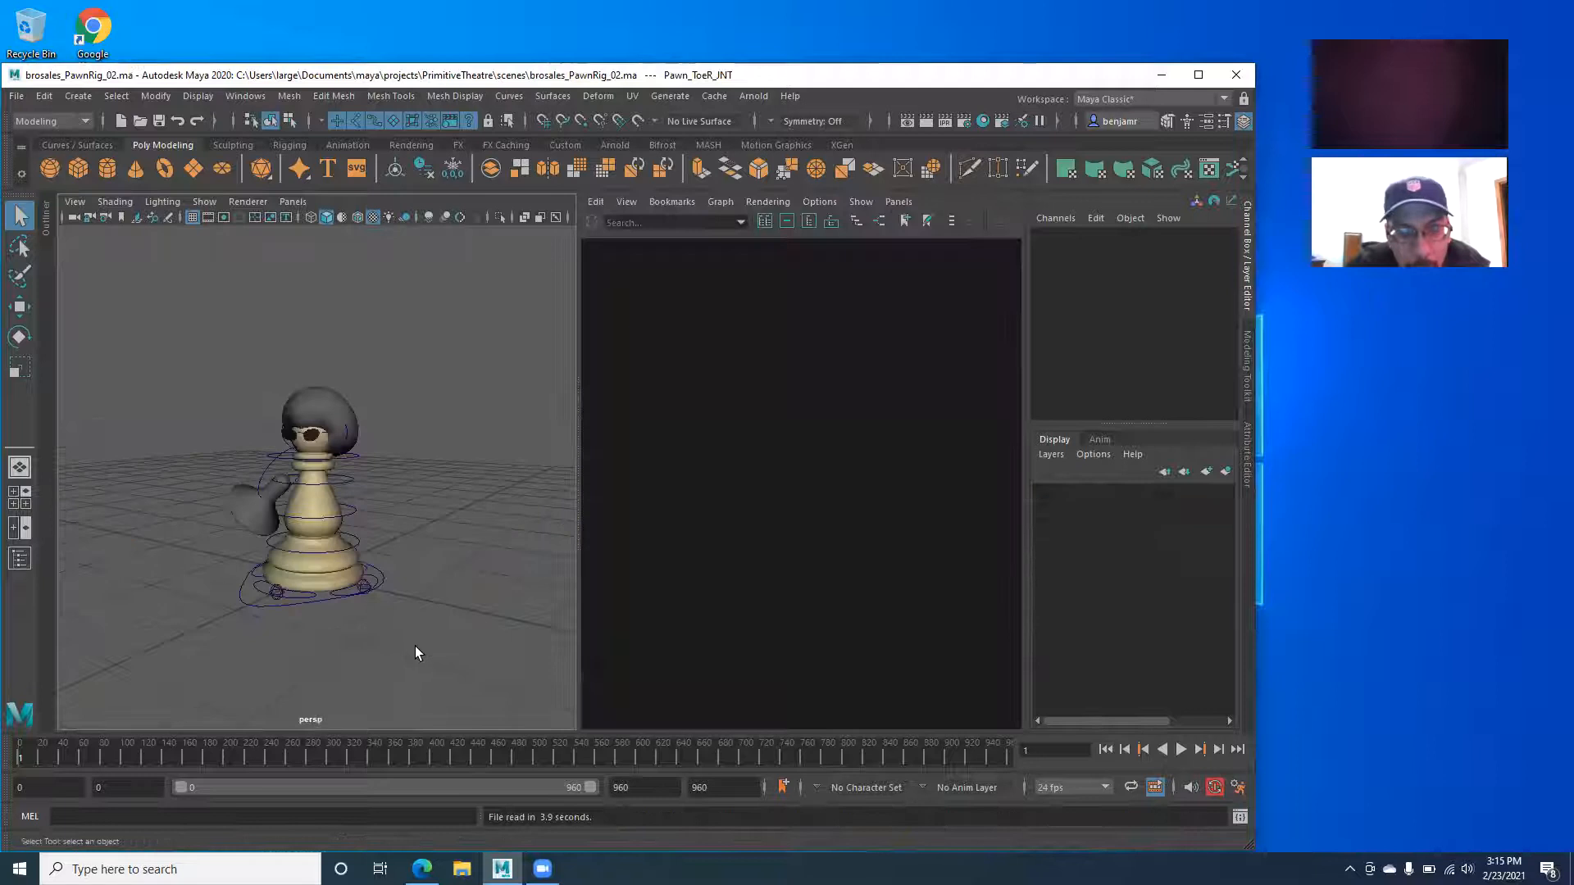
# Try moving the Pawn_Base_CON control along X to about -1.64, inspect the pawn, and reset its Translate X to 0.
pyautogui.click(253, 606)
pyautogui.keyDown('alt'); pyautogui.moveTo(273, 542); pyautogui.dragTo(274, 562); pyautogui.keyUp('alt')
pyautogui.press('w')
pyautogui.moveTo(420, 586)
pyautogui.mouseDown()
pyautogui.moveTo(375, 595)
pyautogui.moveTo(402, 591)
pyautogui.mouseUp()
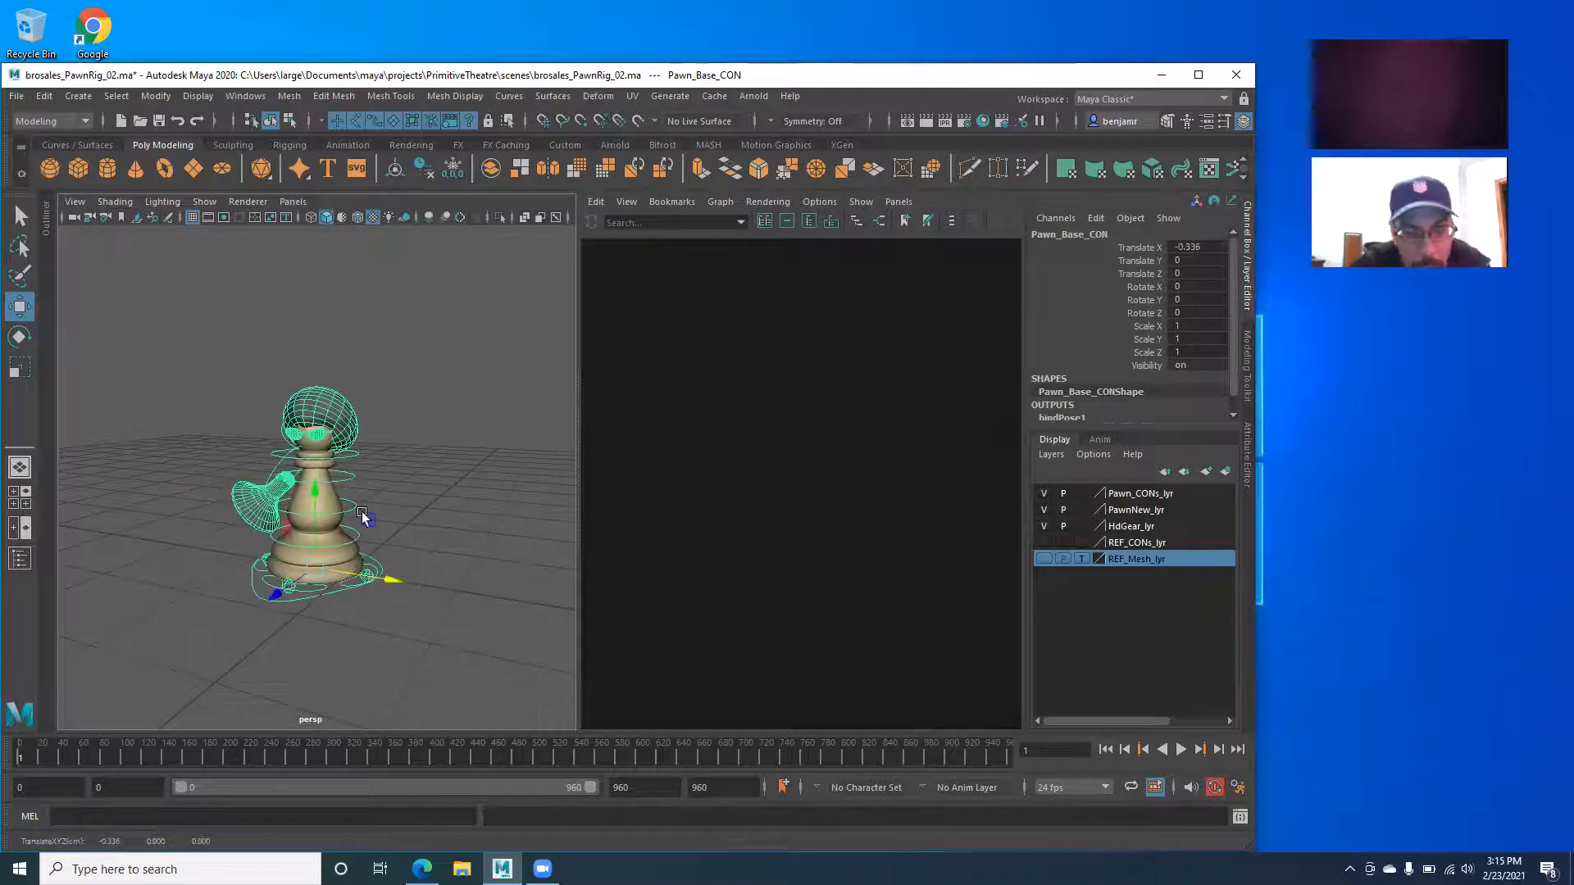
pyautogui.keyDown('alt'); pyautogui.moveTo(347, 533); pyautogui.dragTo(311, 525); pyautogui.keyUp('alt')
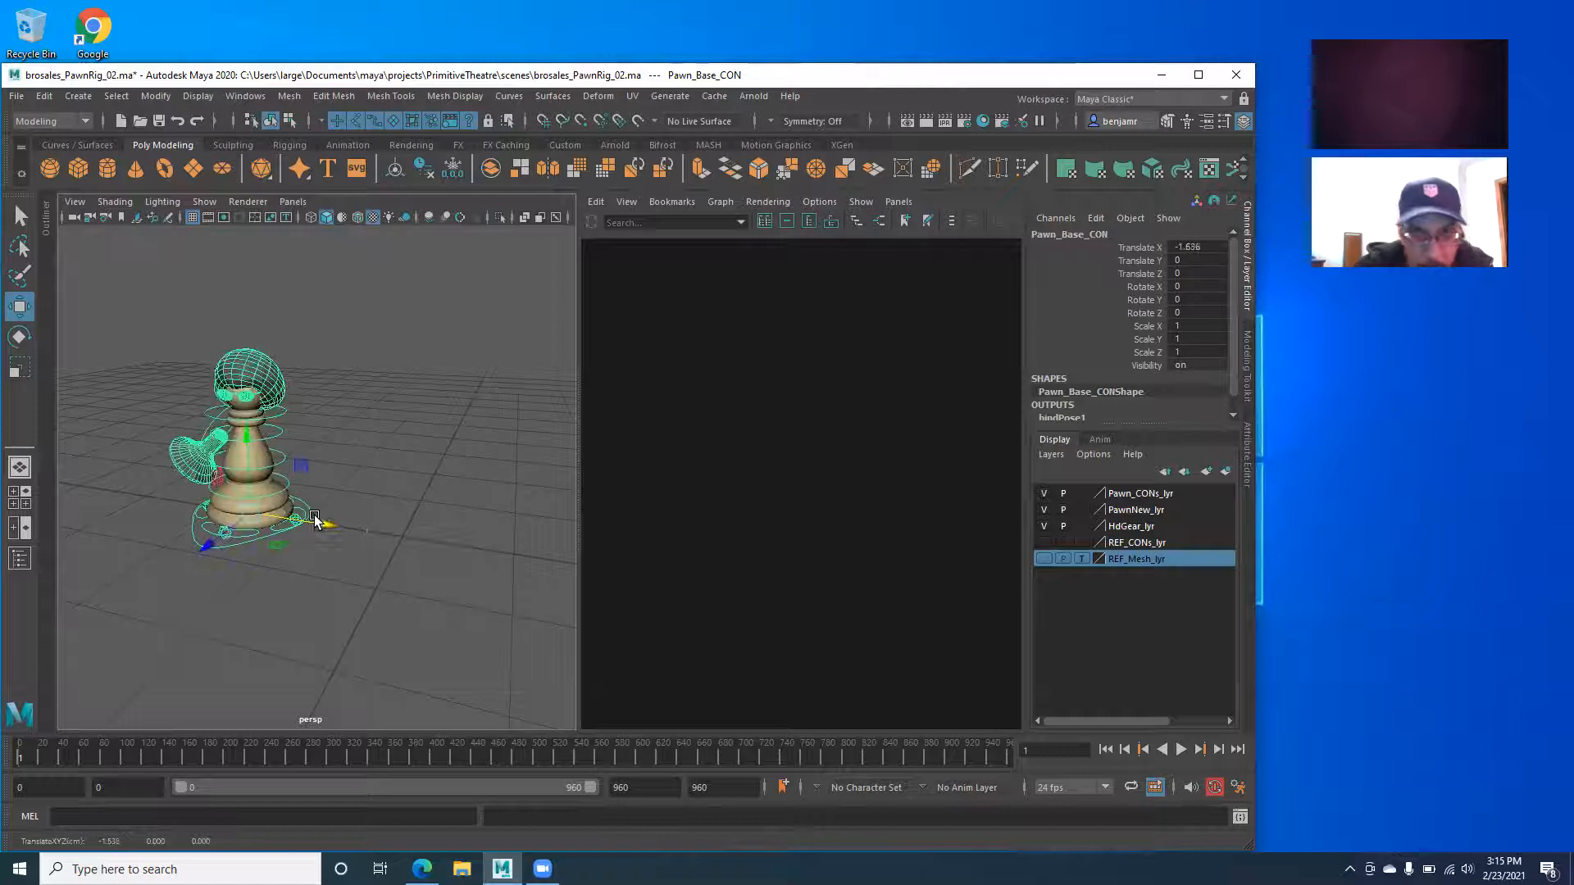
pyautogui.keyDown('alt'); pyautogui.moveTo(188, 483); pyautogui.dragTo(187, 468); pyautogui.keyUp('alt')
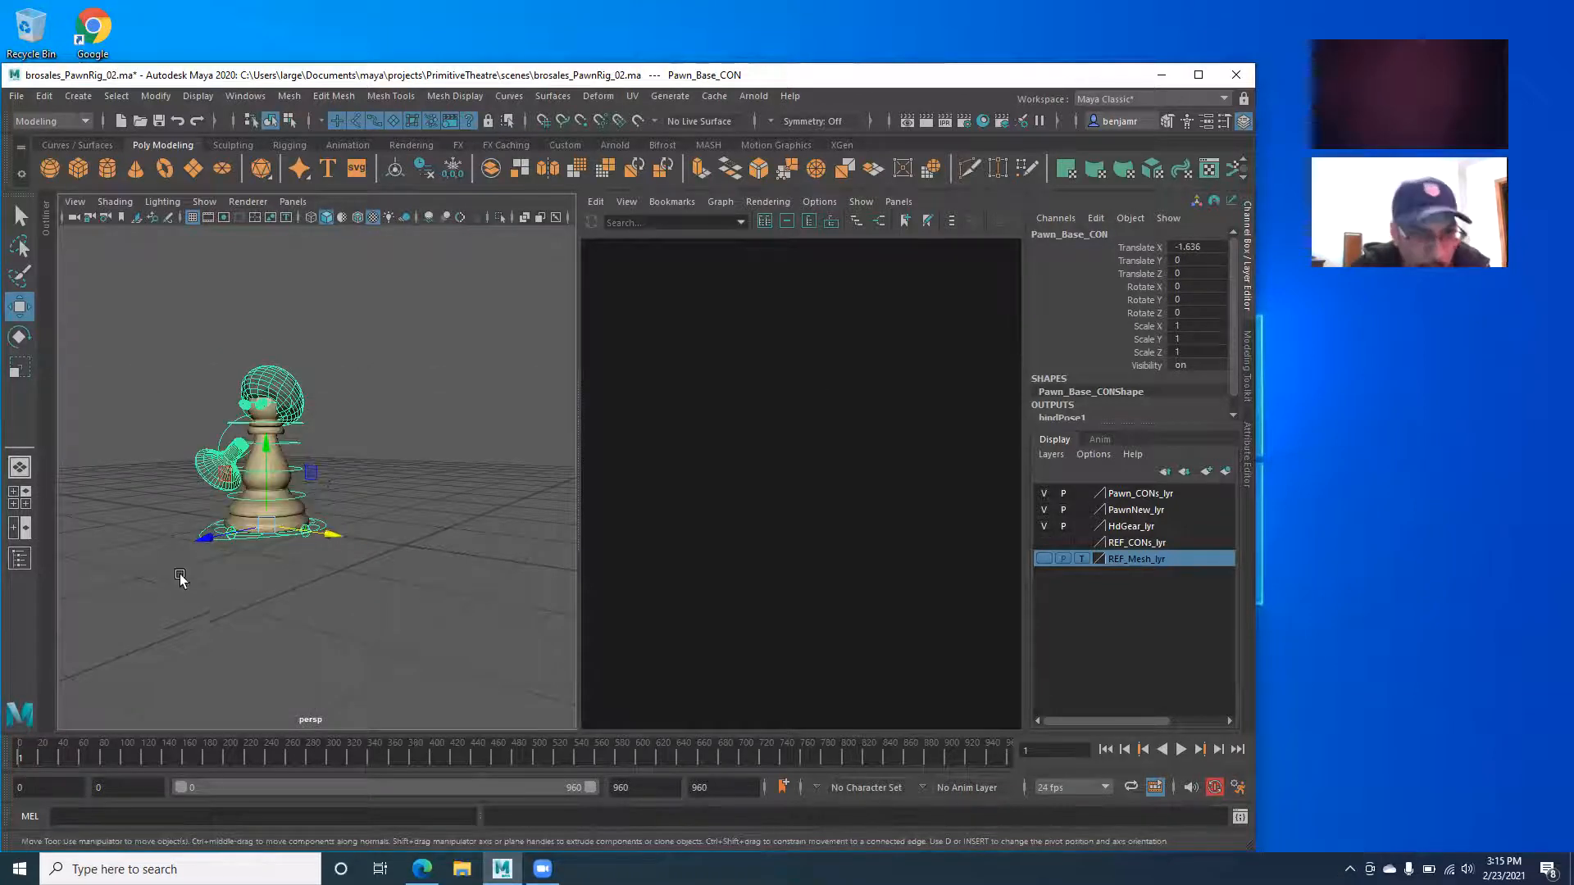
pyautogui.keyDown('alt'); pyautogui.moveTo(174, 538); pyautogui.dragTo(197, 591, button='middle'); pyautogui.keyUp('alt')
pyautogui.keyDown('alt'); pyautogui.moveTo(197, 590); pyautogui.dragTo(257, 647, button='right'); pyautogui.keyUp('alt')
pyautogui.keyDown('alt'); pyautogui.moveTo(261, 525); pyautogui.dragTo(267, 566); pyautogui.keyUp('alt')
pyautogui.keyDown('alt'); pyautogui.moveTo(270, 407); pyautogui.dragTo(274, 372, button='middle'); pyautogui.keyUp('alt')
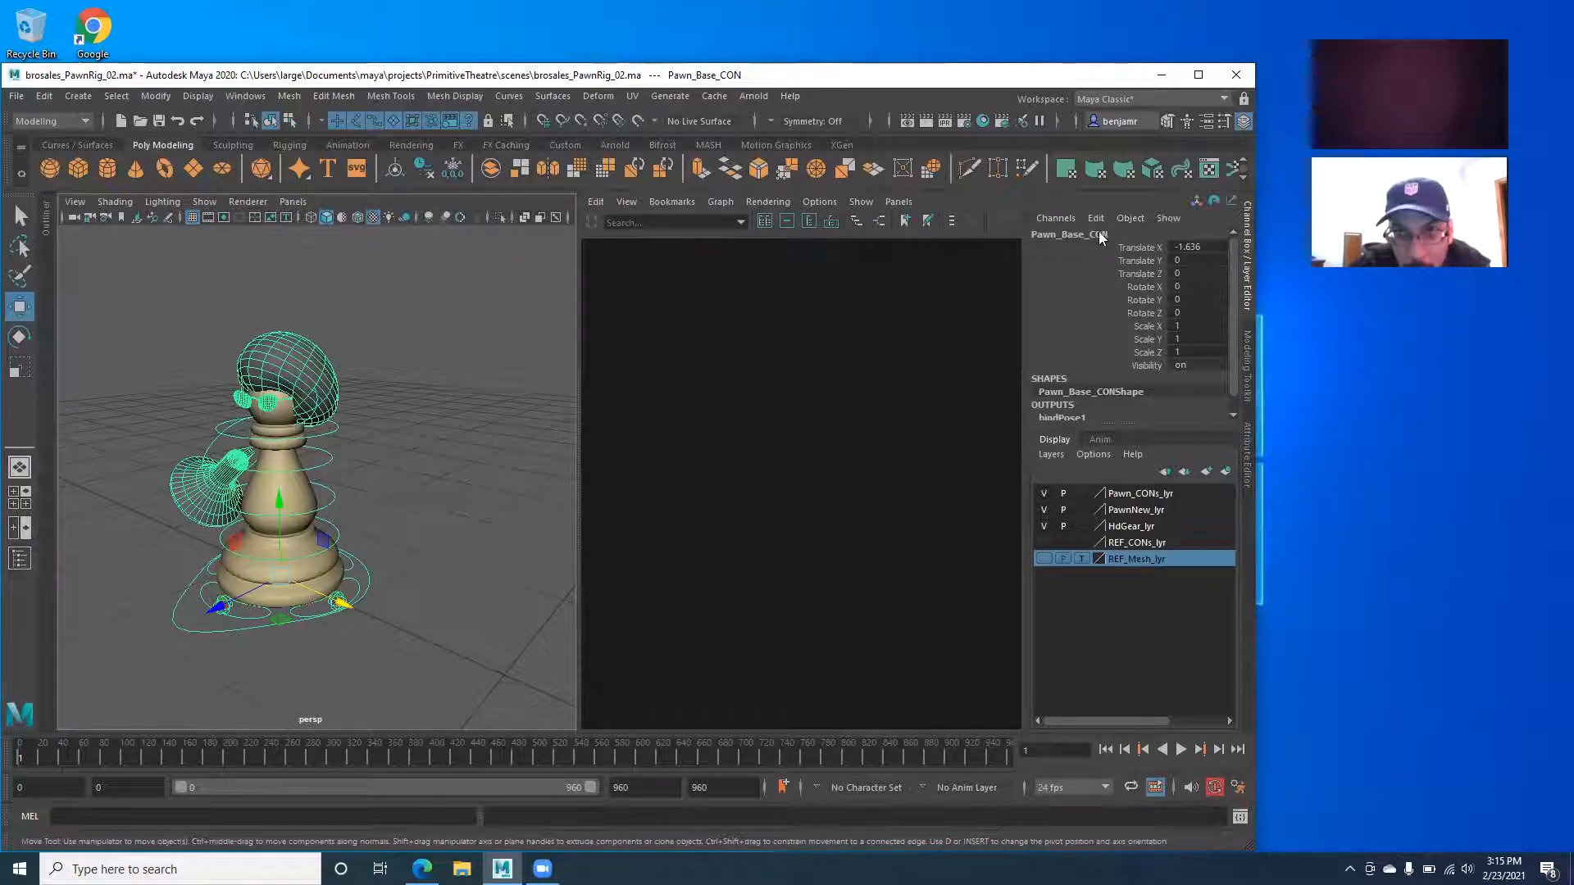
pyautogui.doubleClick(1191, 247)
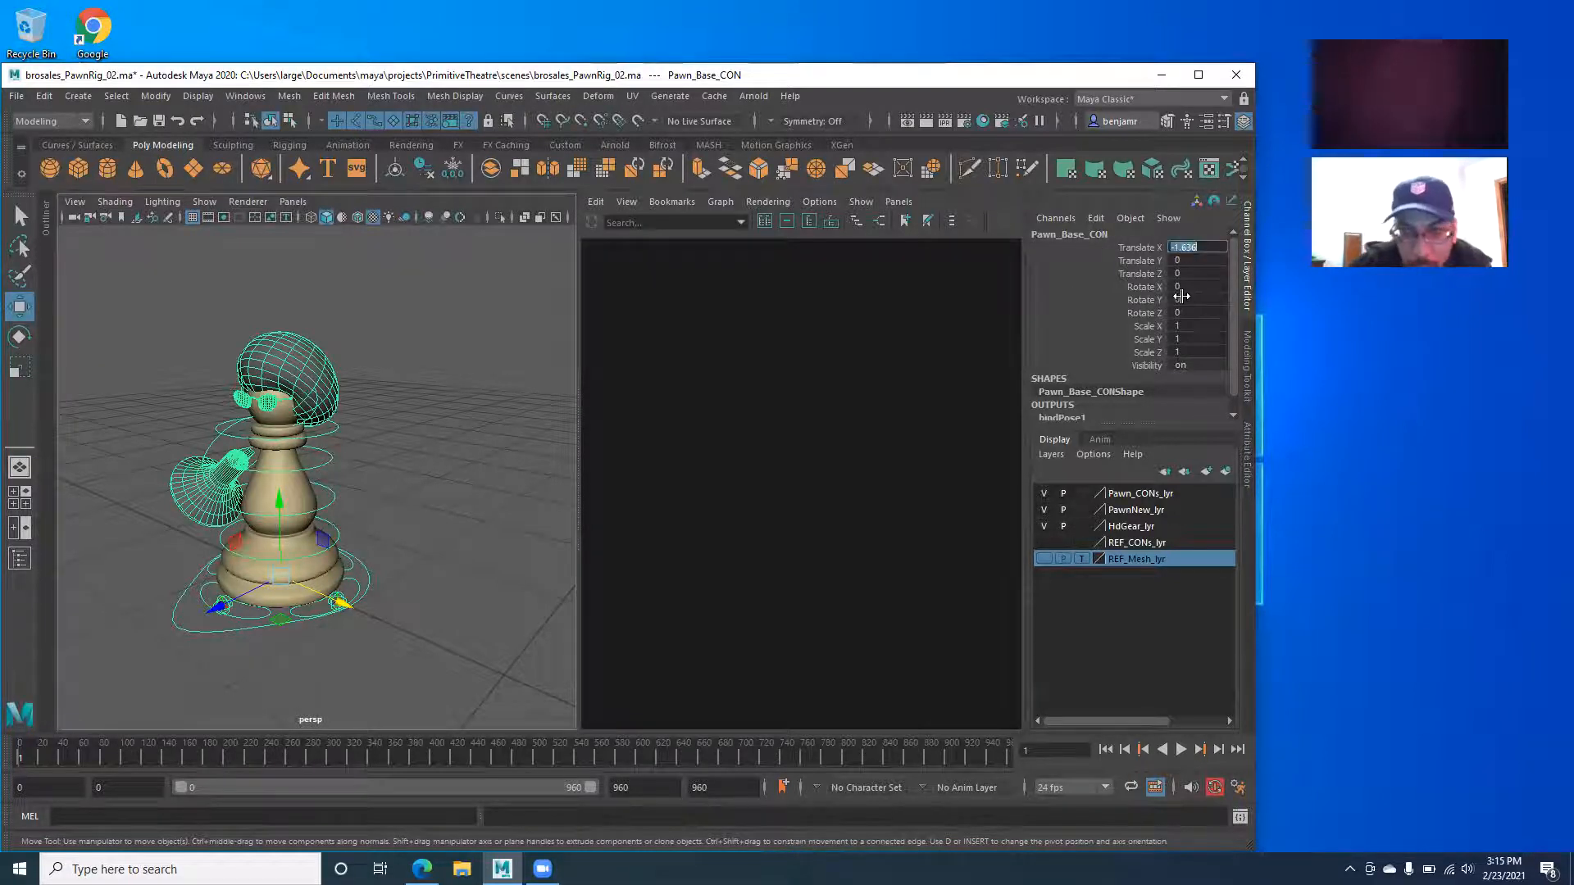
pyautogui.write('0')
pyautogui.press('Return')
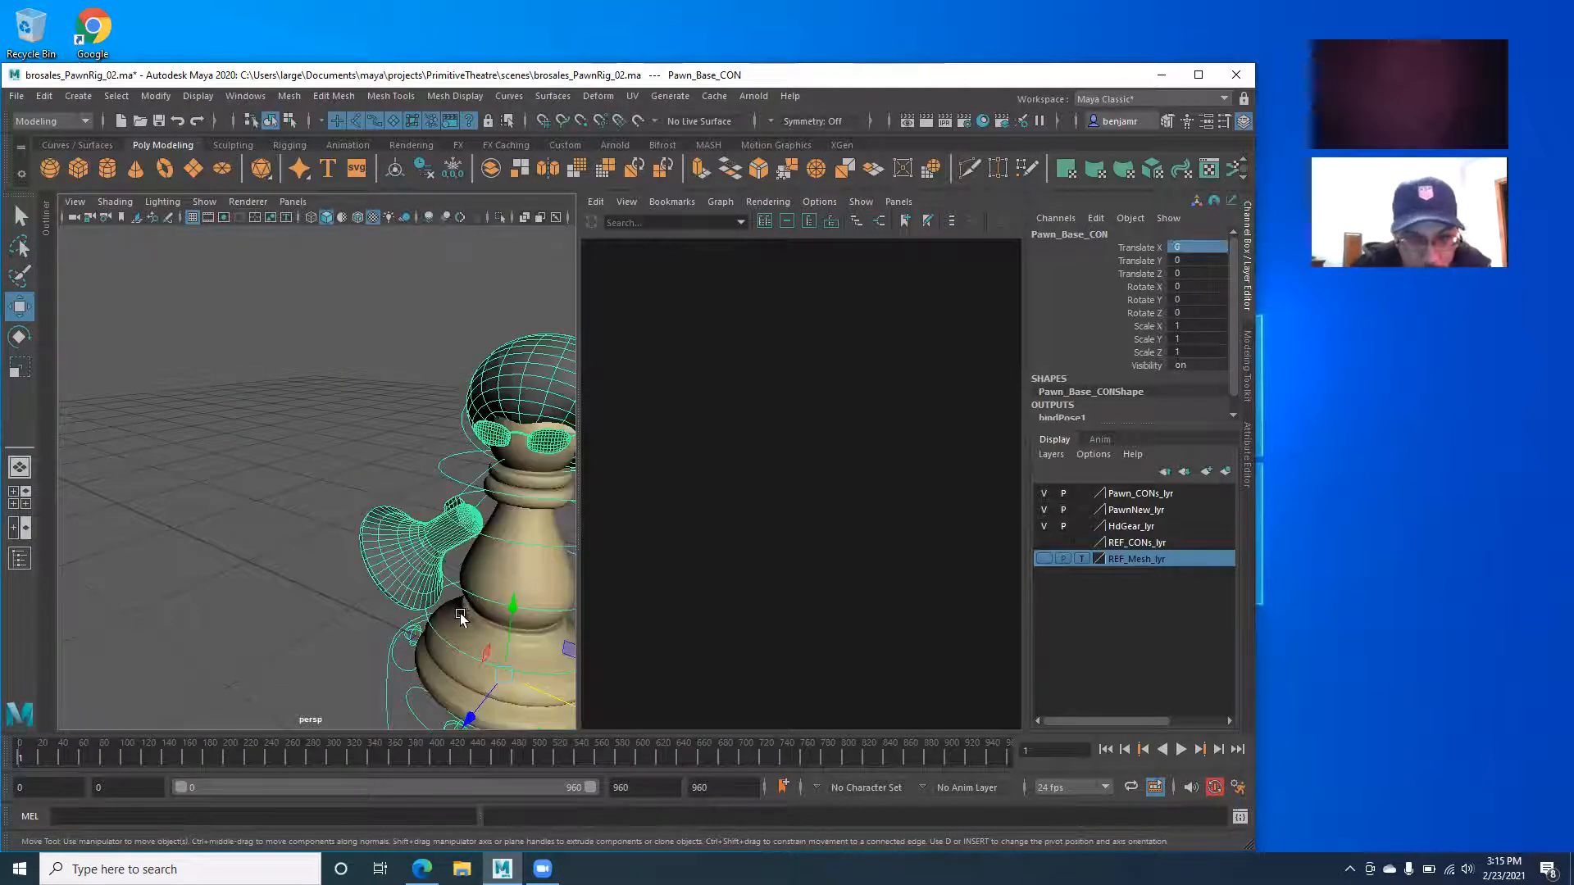
# Locate the megaphone control Mphone_CON in the node hierarchy and delete its parent group together with the megaphone.
pyautogui.keyDown('alt'); pyautogui.moveTo(461, 614); pyautogui.dragTo(302, 604, button='right'); pyautogui.keyUp('alt')
pyautogui.keyDown('alt'); pyautogui.moveTo(302, 605); pyautogui.dragTo(441, 490); pyautogui.keyUp('alt')
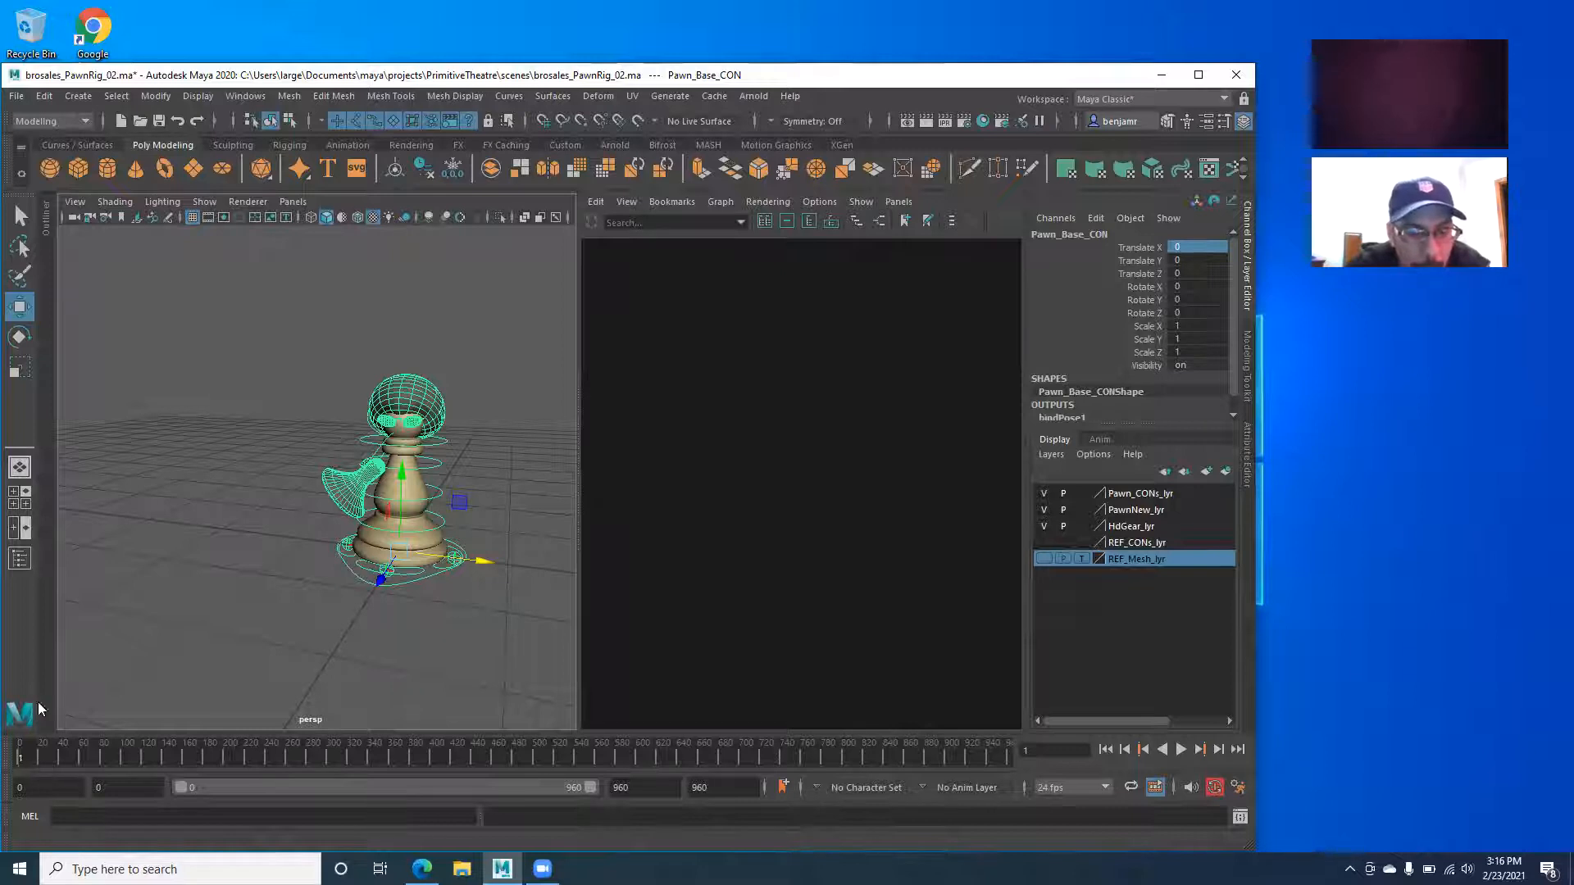
pyautogui.scroll(2, 341, 456)
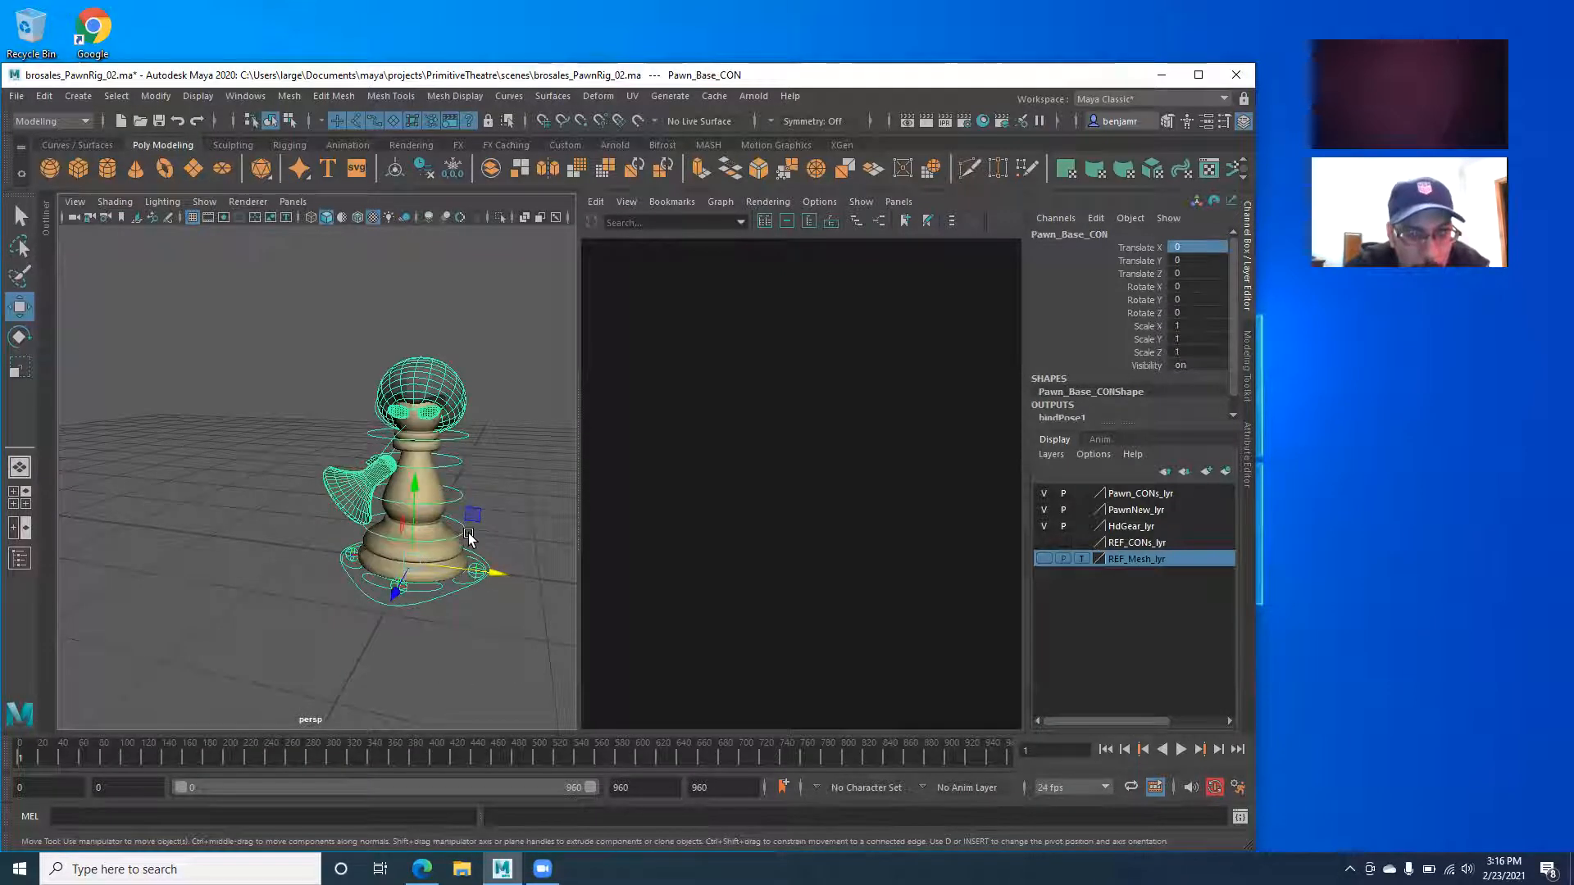
pyautogui.click(451, 501)
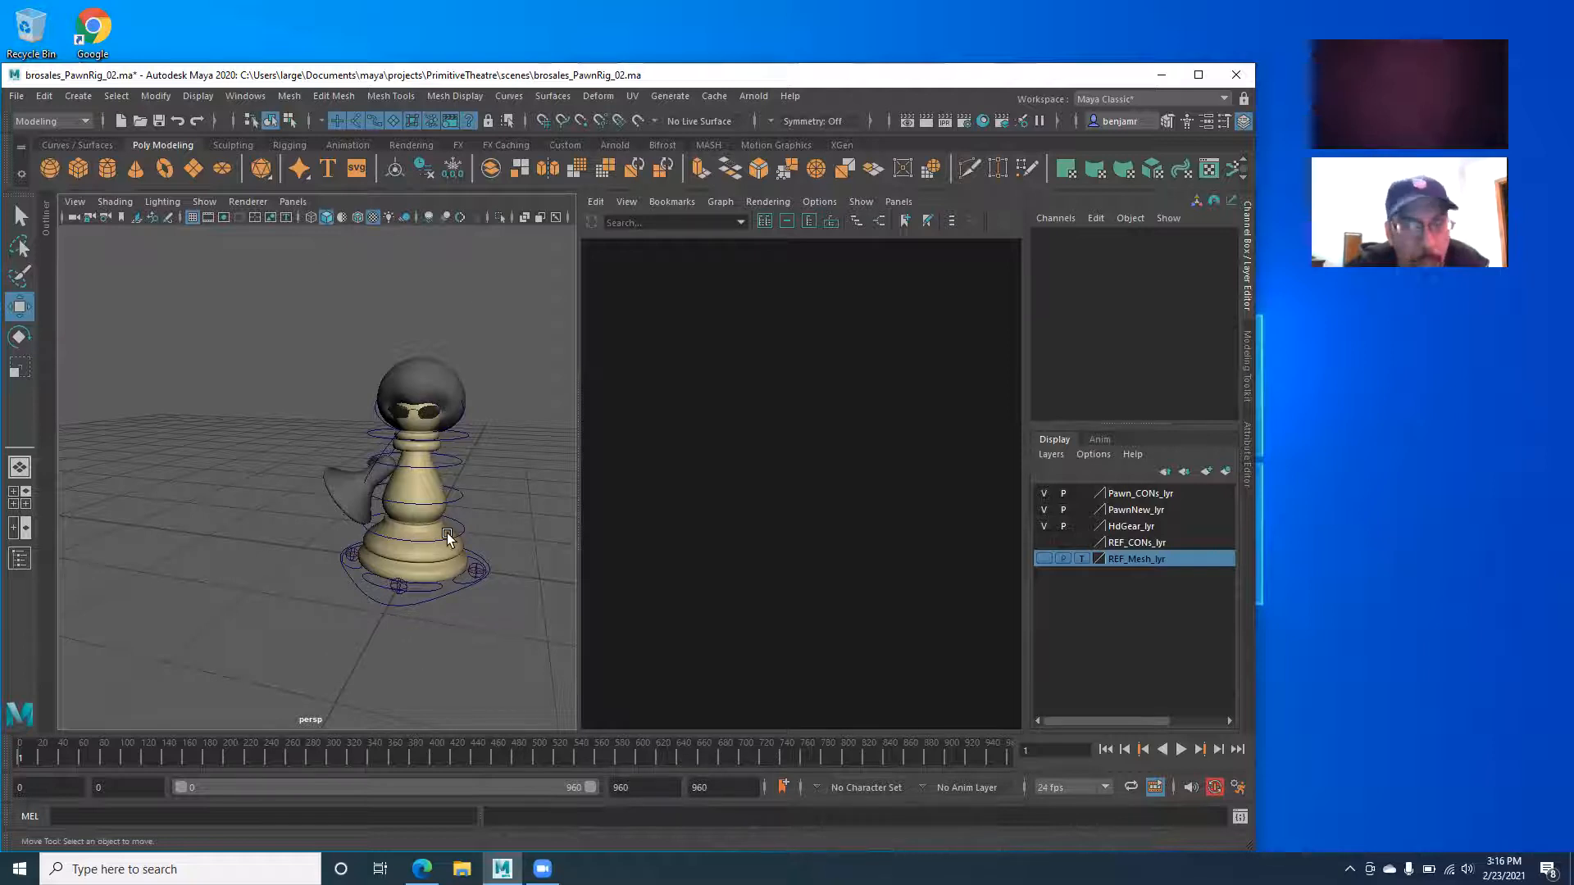
pyautogui.scroll(5, 287, 495)
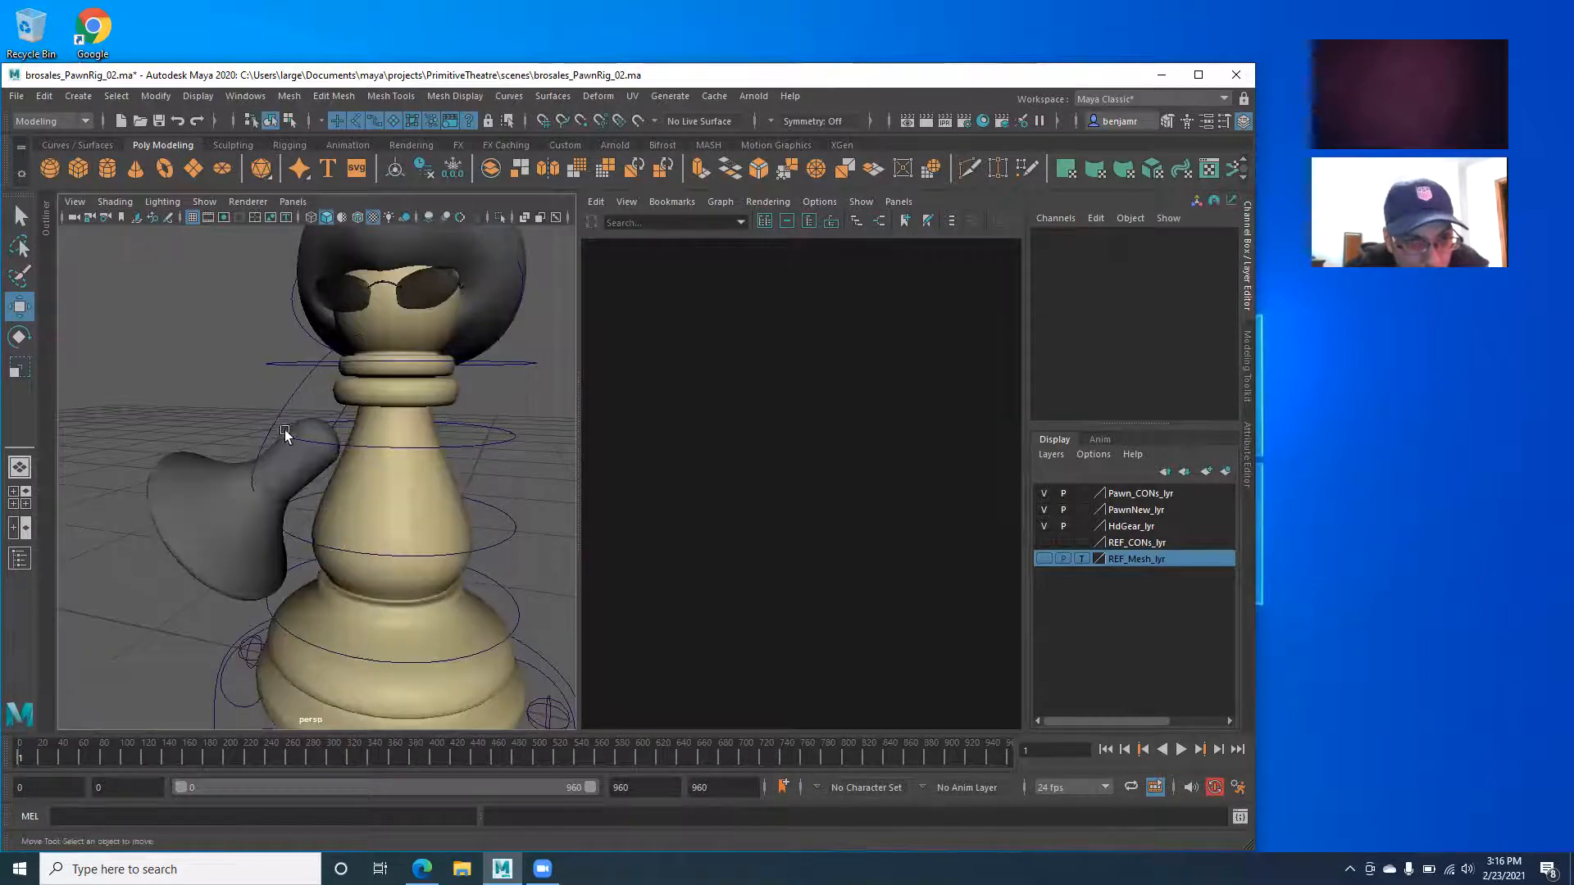
pyautogui.click(296, 399)
pyautogui.press('a')
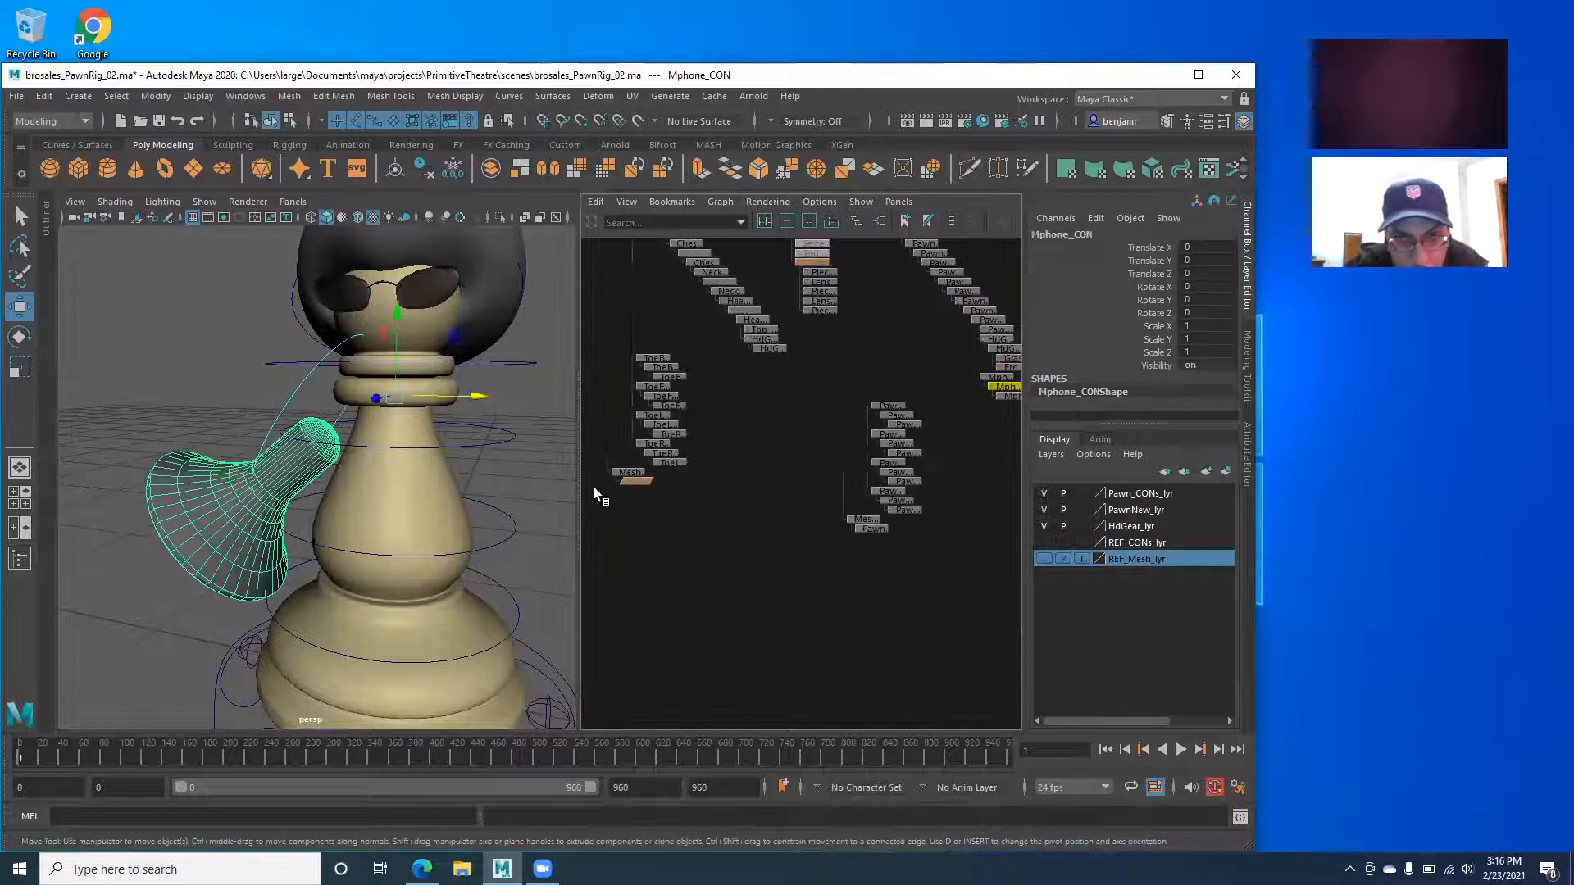
pyautogui.scroll(5, 782, 608)
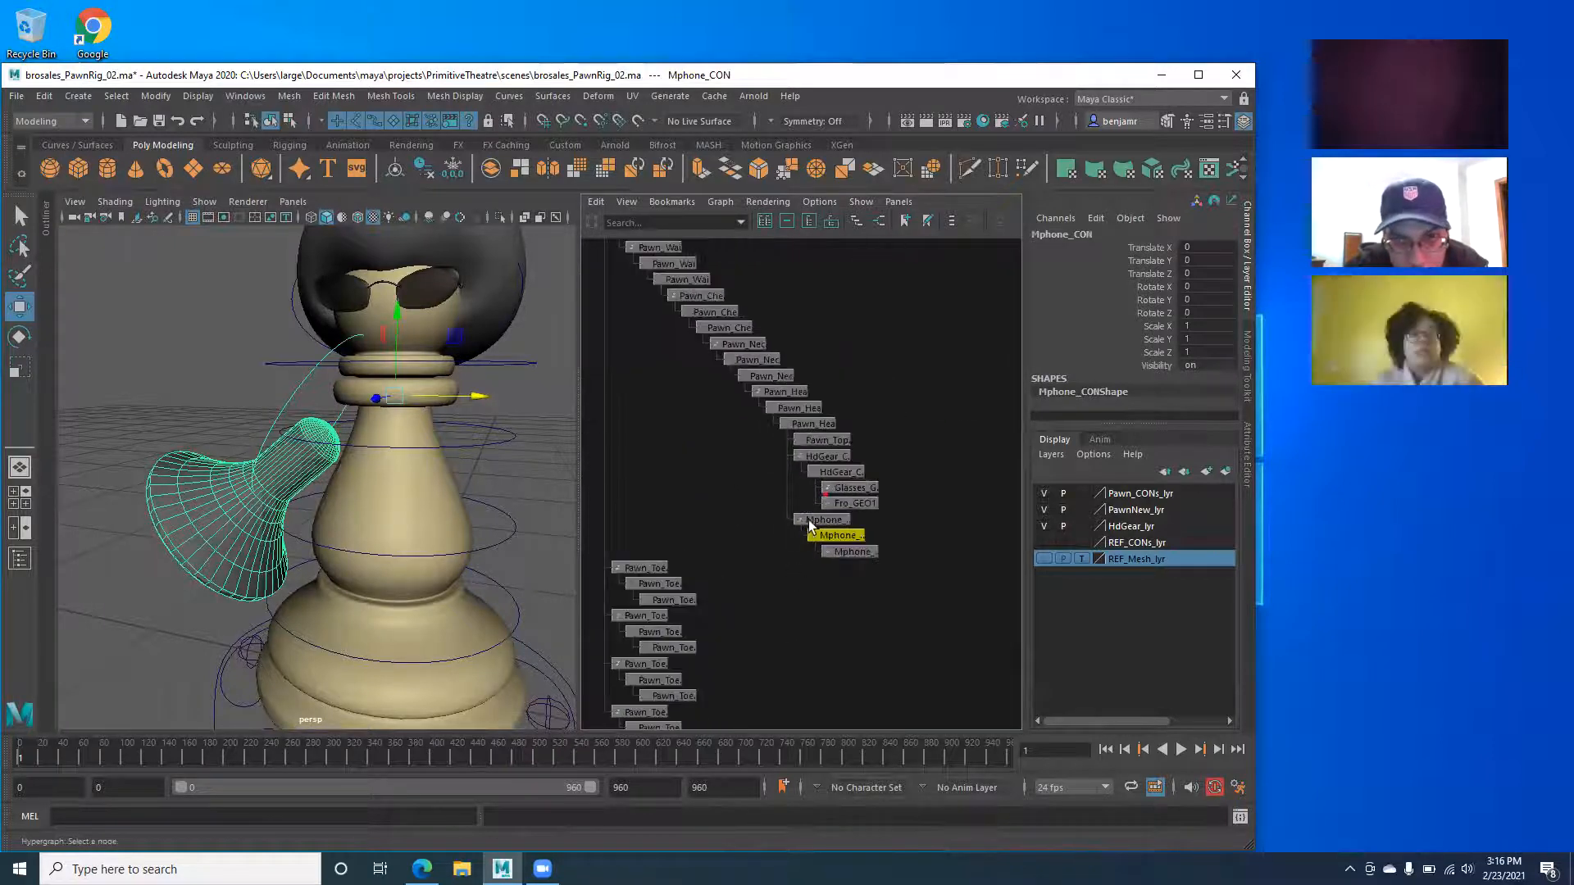
pyautogui.press('Up')
pyautogui.press('Delete')
# Examine the pawn without its megaphone from several angles and select the body mesh Pawn_GEO.
pyautogui.keyDown('alt'); pyautogui.moveTo(460, 505); pyautogui.dragTo(292, 489, button='right'); pyautogui.keyUp('alt')
pyautogui.keyDown('alt'); pyautogui.moveTo(358, 528); pyautogui.dragTo(395, 513, button='middle'); pyautogui.keyUp('alt')
pyautogui.keyDown('alt'); pyautogui.moveTo(395, 513); pyautogui.dragTo(377, 515, button='right'); pyautogui.keyUp('alt')
pyautogui.keyDown('alt'); pyautogui.moveTo(328, 455); pyautogui.dragTo(291, 436); pyautogui.keyUp('alt')
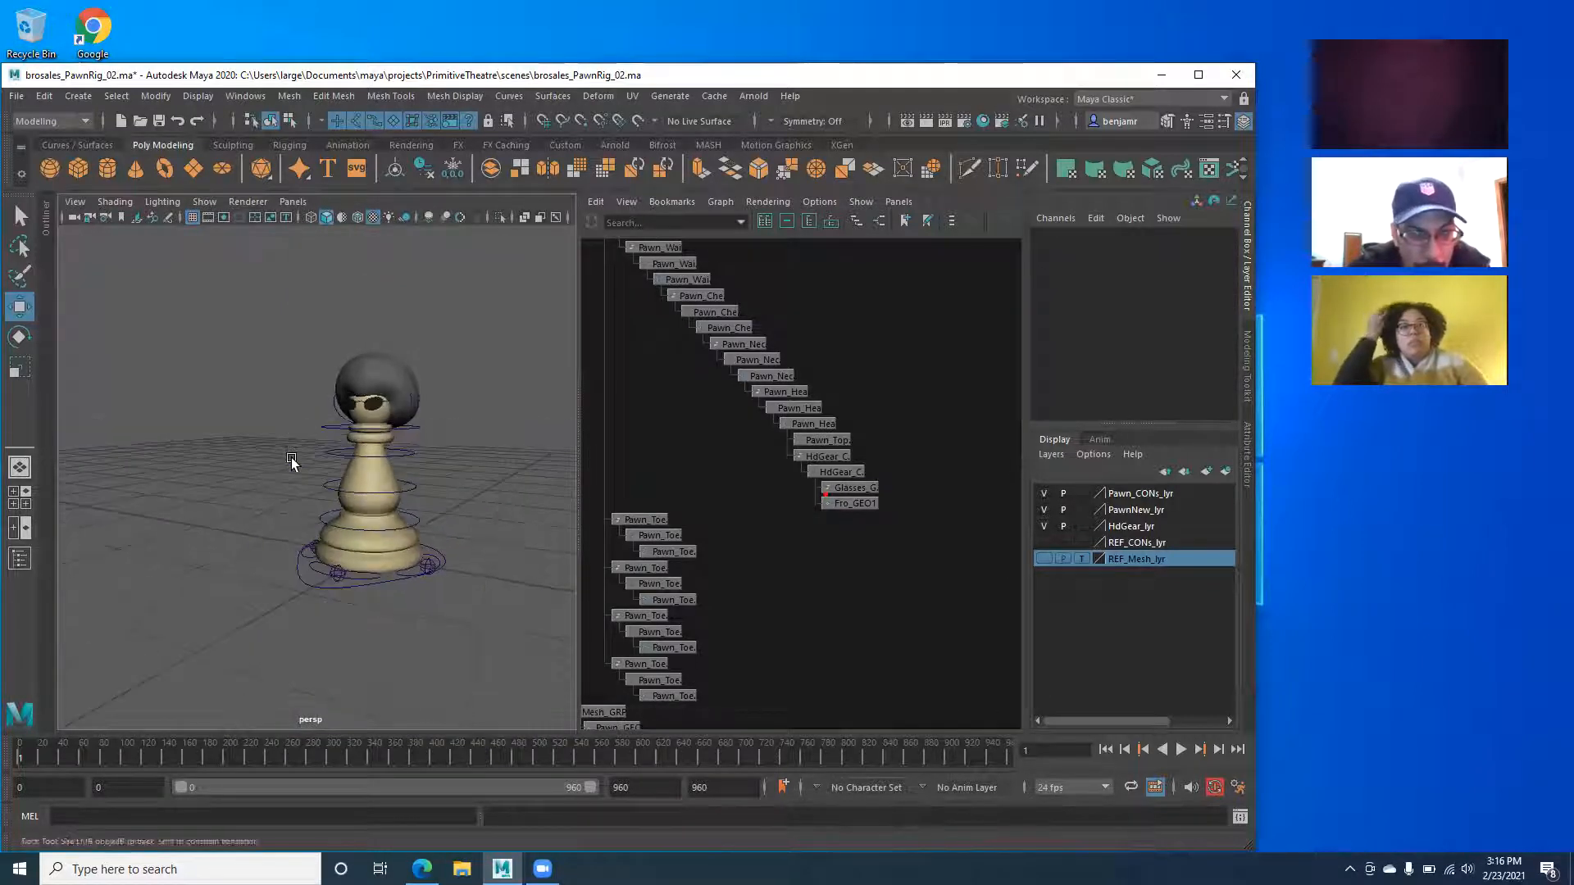
pyautogui.keyDown('alt'); pyautogui.moveTo(323, 483); pyautogui.dragTo(328, 523, button='middle'); pyautogui.keyUp('alt')
pyautogui.keyDown('alt'); pyautogui.moveTo(328, 559); pyautogui.dragTo(296, 442); pyautogui.keyUp('alt')
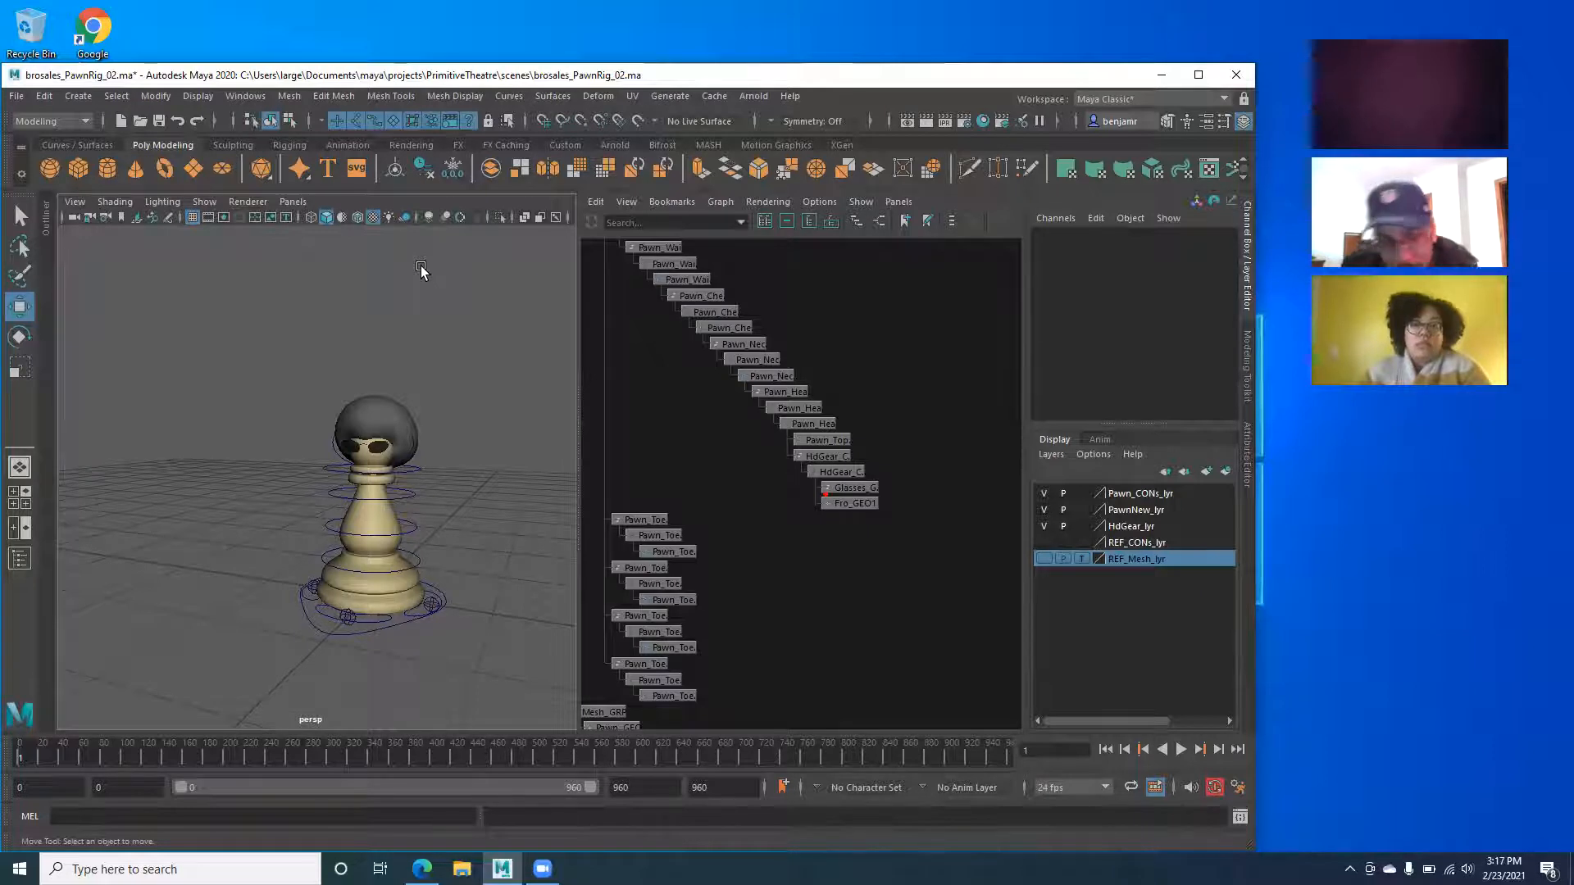
pyautogui.click(402, 521)
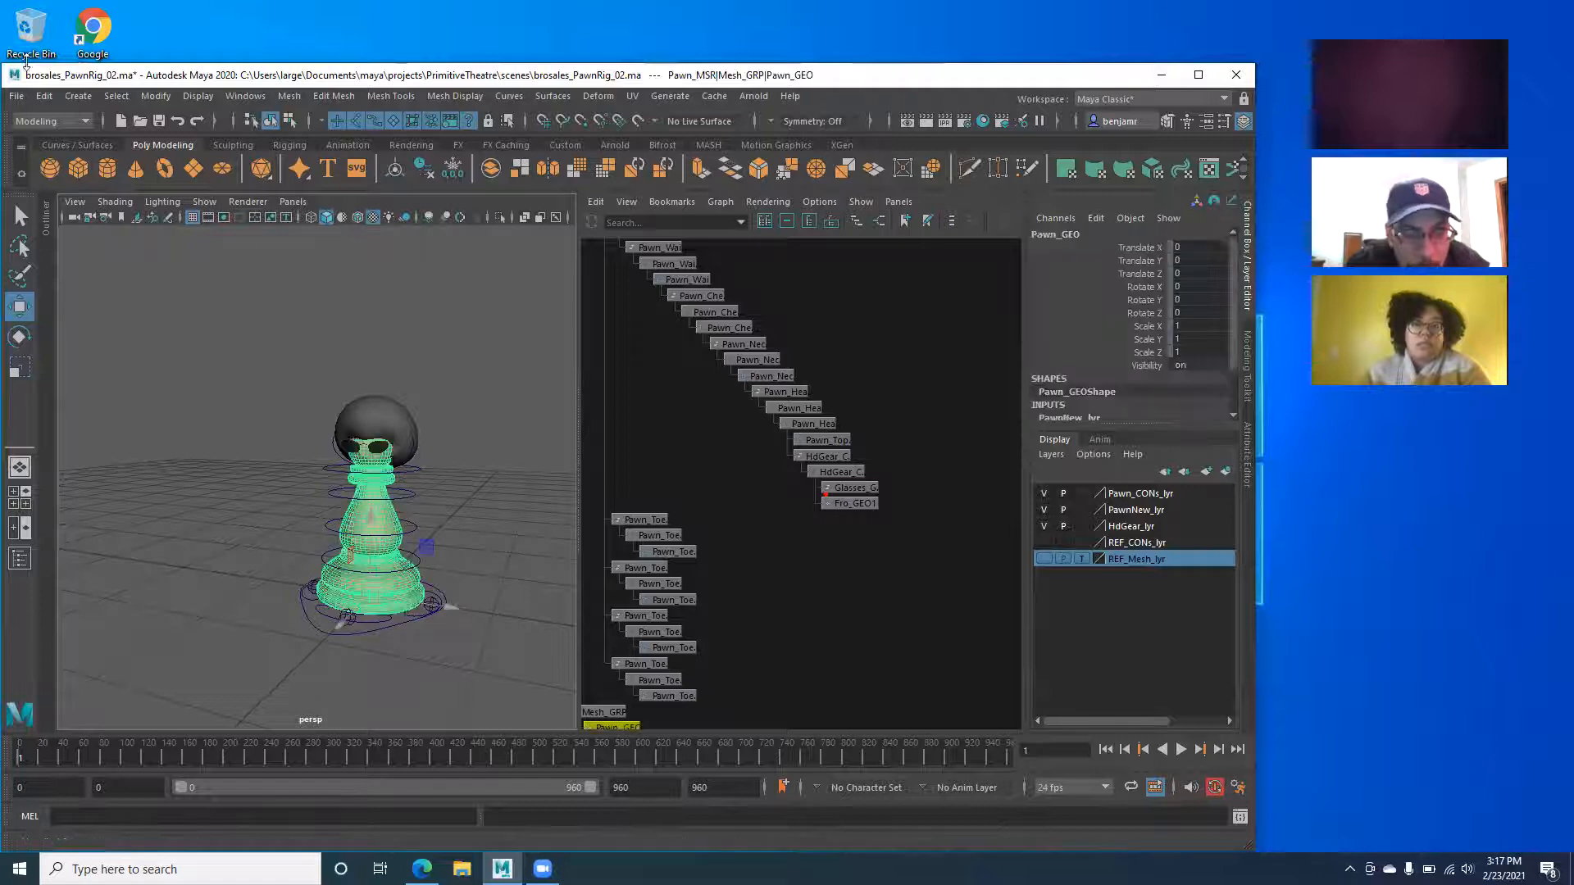
pyautogui.click(16, 95)
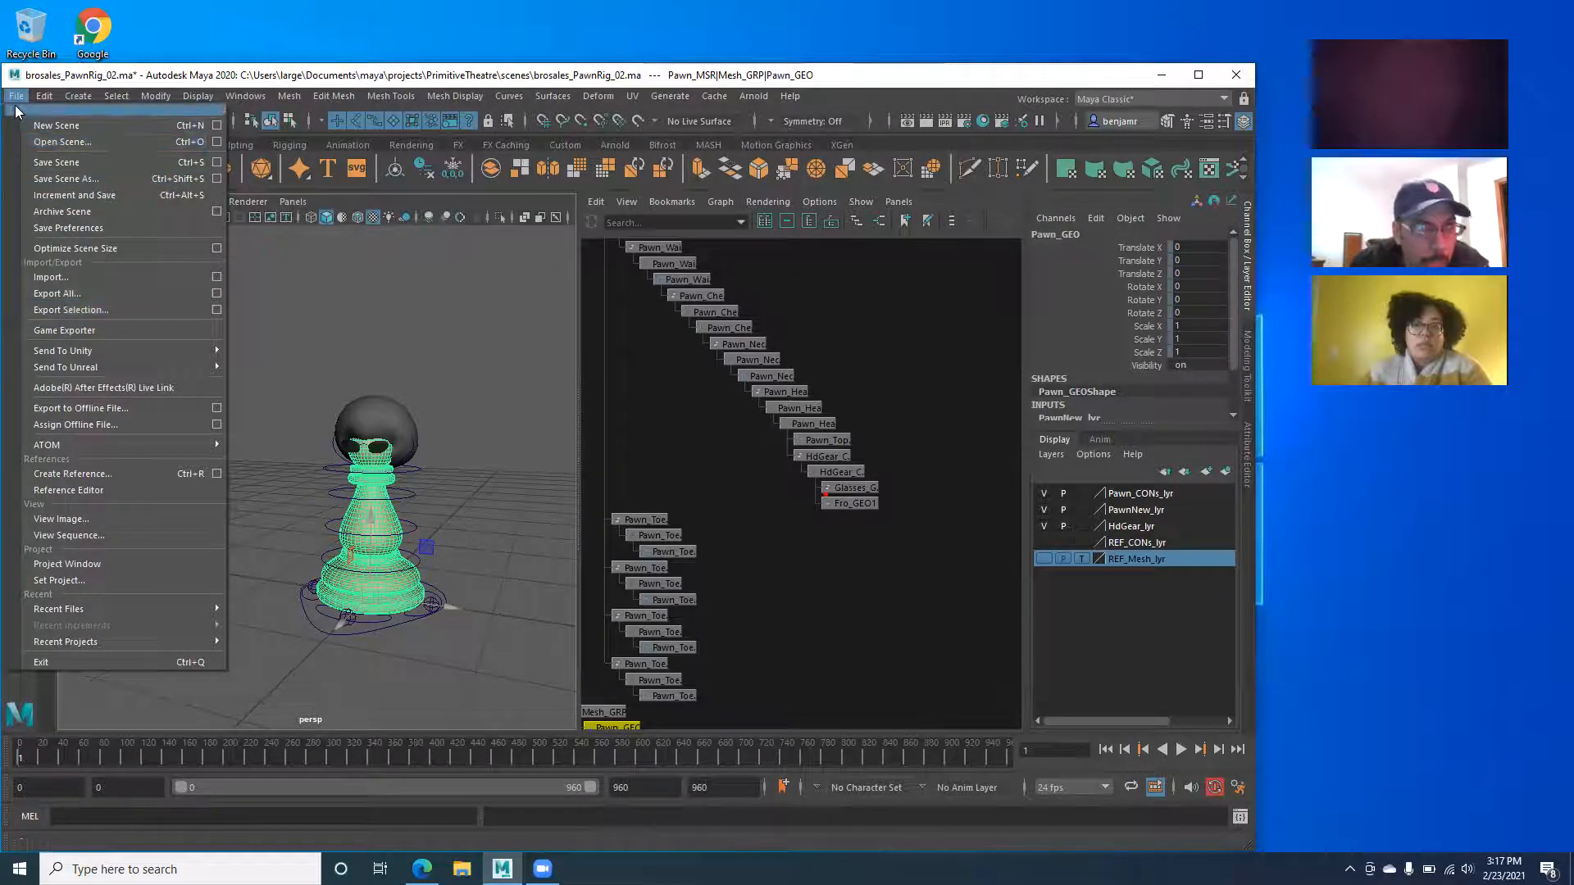
pyautogui.click(49, 142)
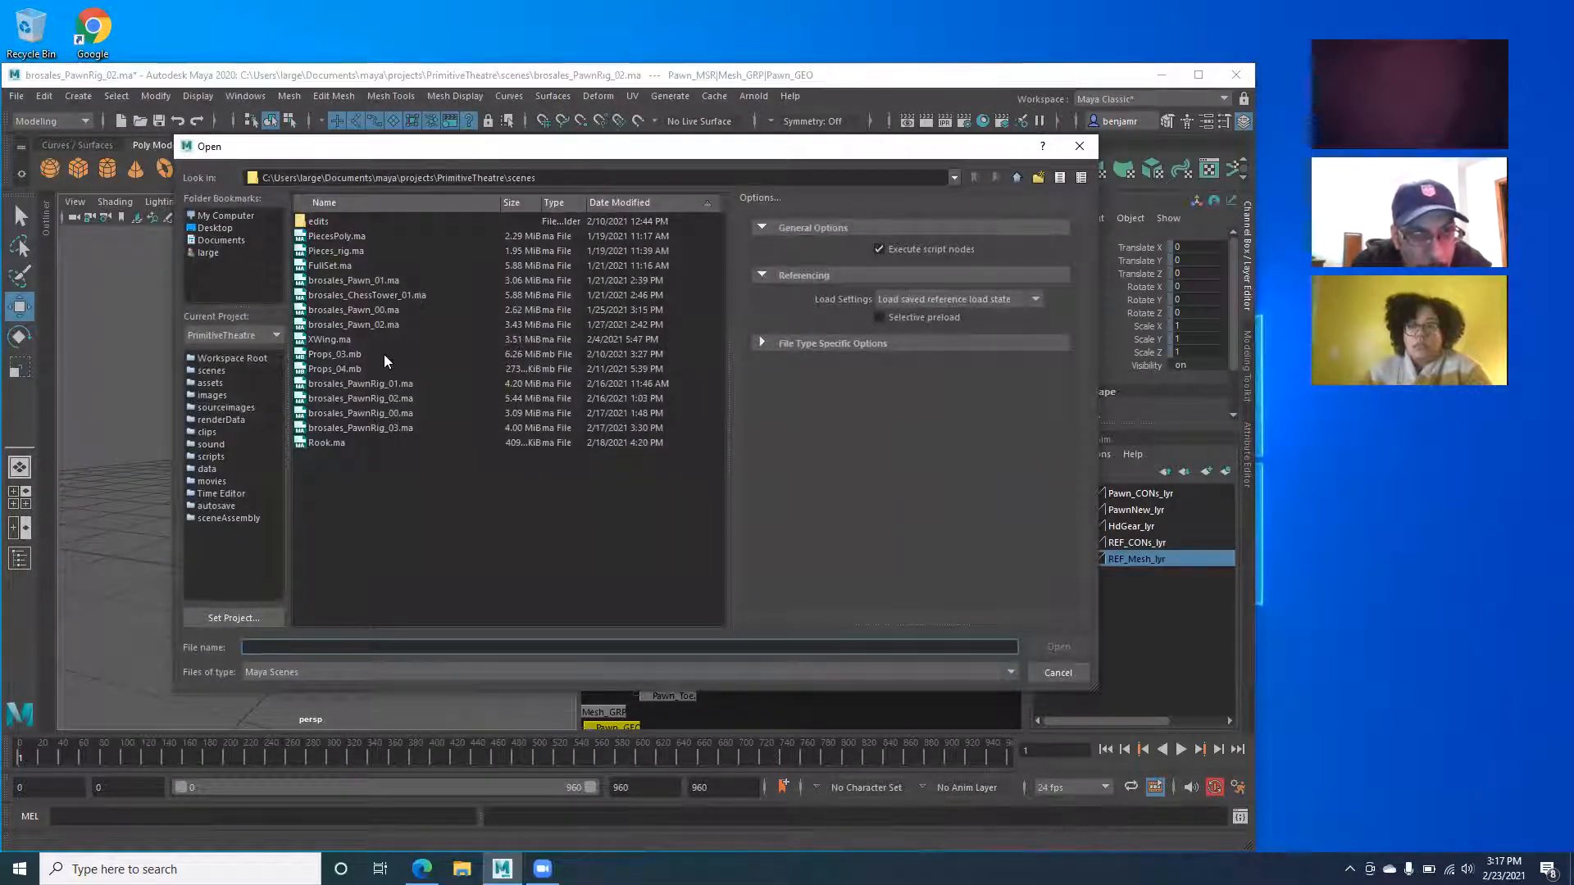
pyautogui.click(472, 502)
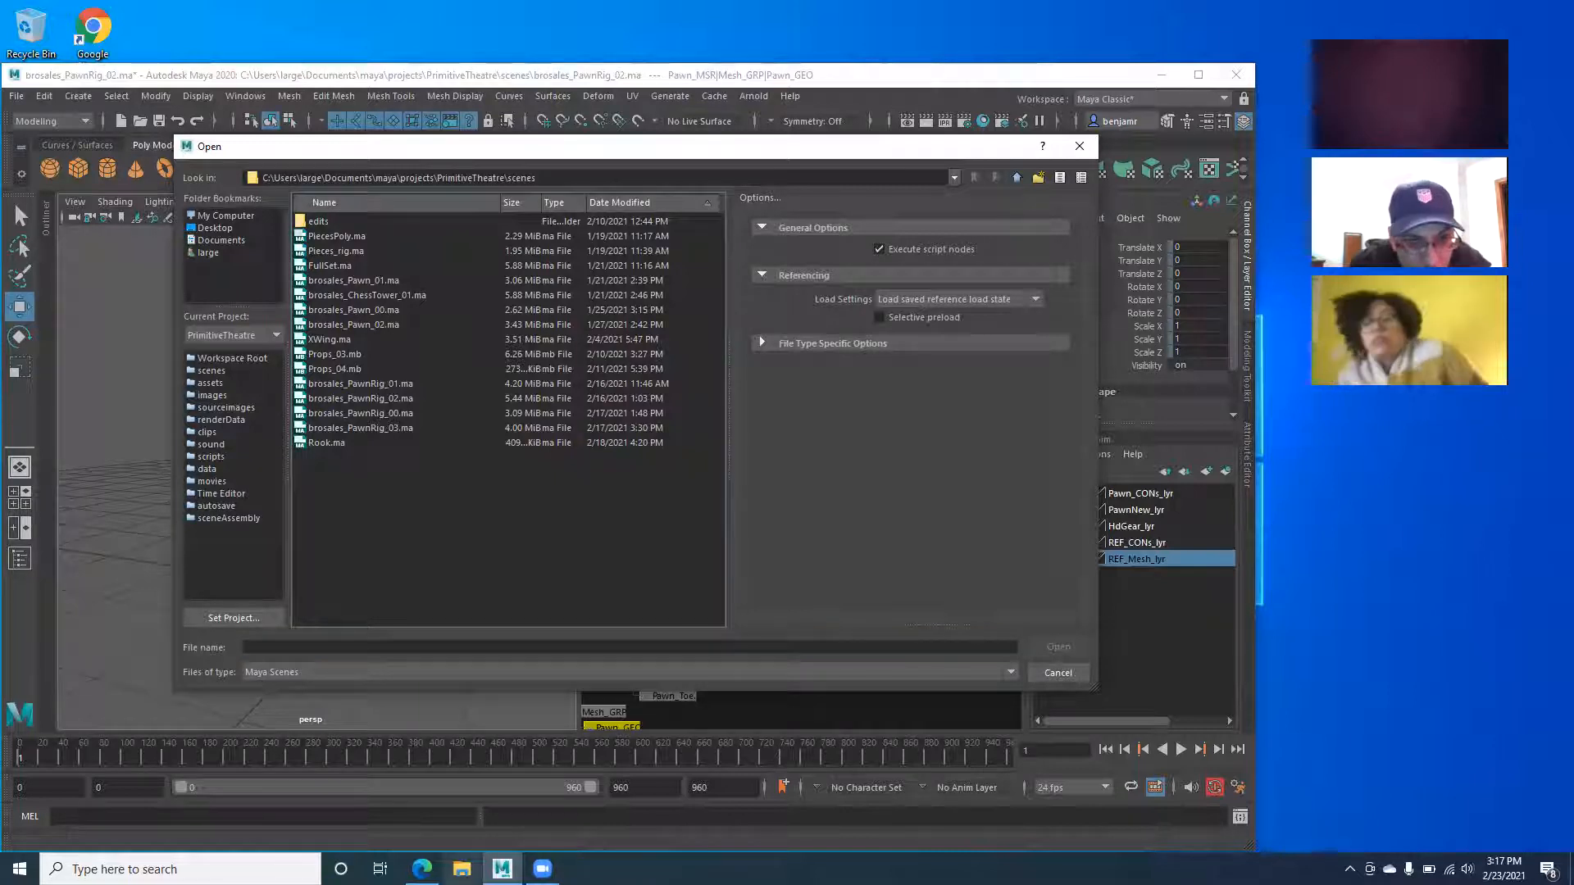
pyautogui.click(463, 868)
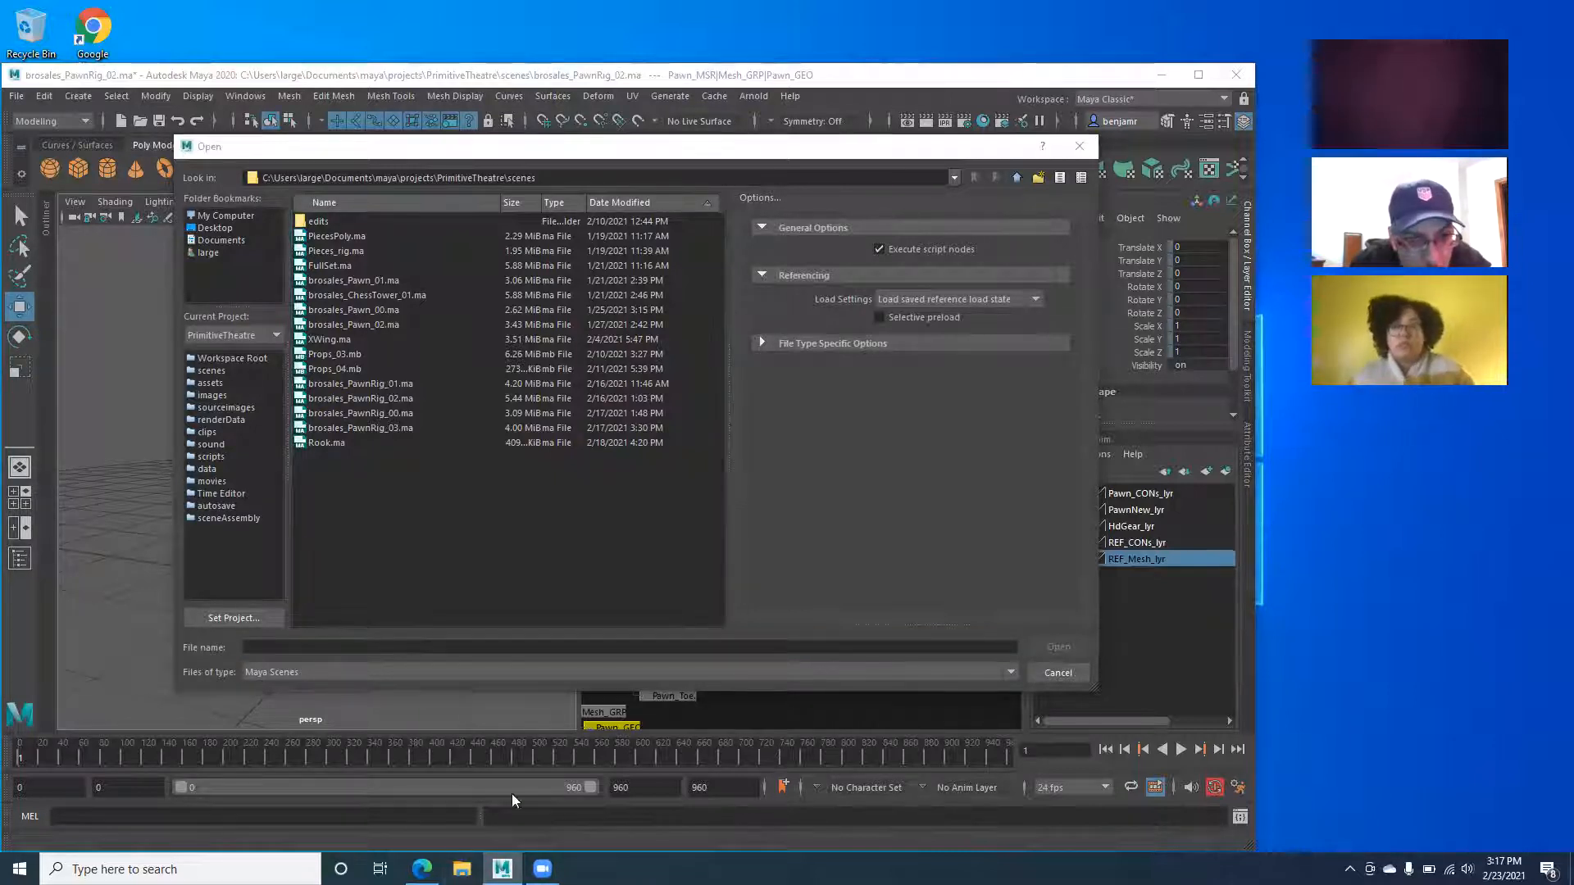
pyautogui.click(1058, 673)
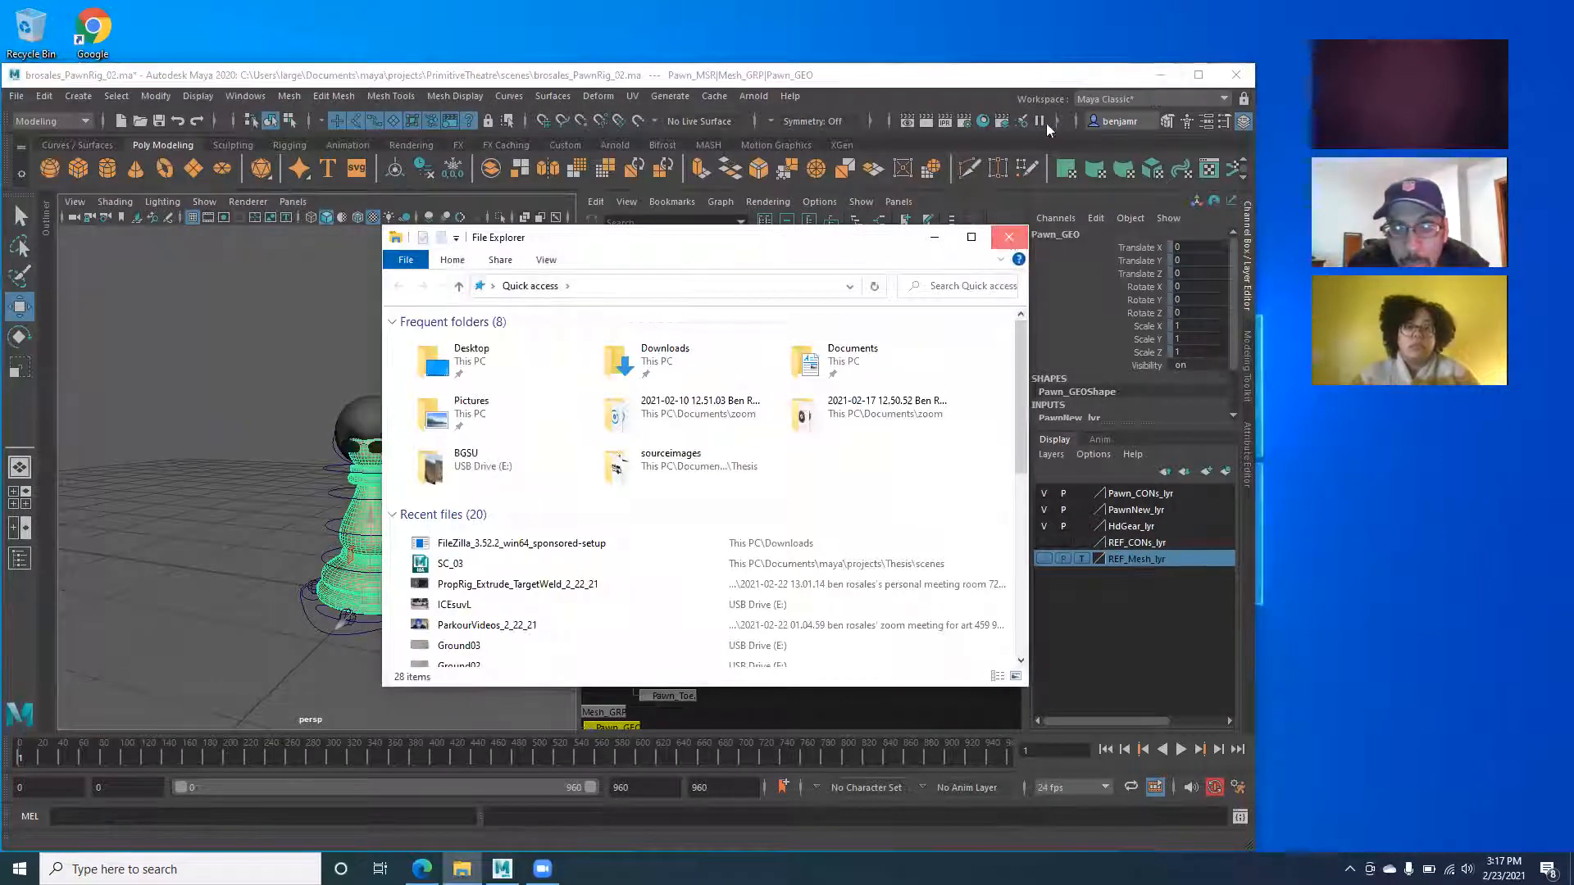
pyautogui.click(1009, 237)
# Launch a second Maya 2020 session and arrange its smaller window over the PawnRig_02 window.
pyautogui.click(1161, 74)
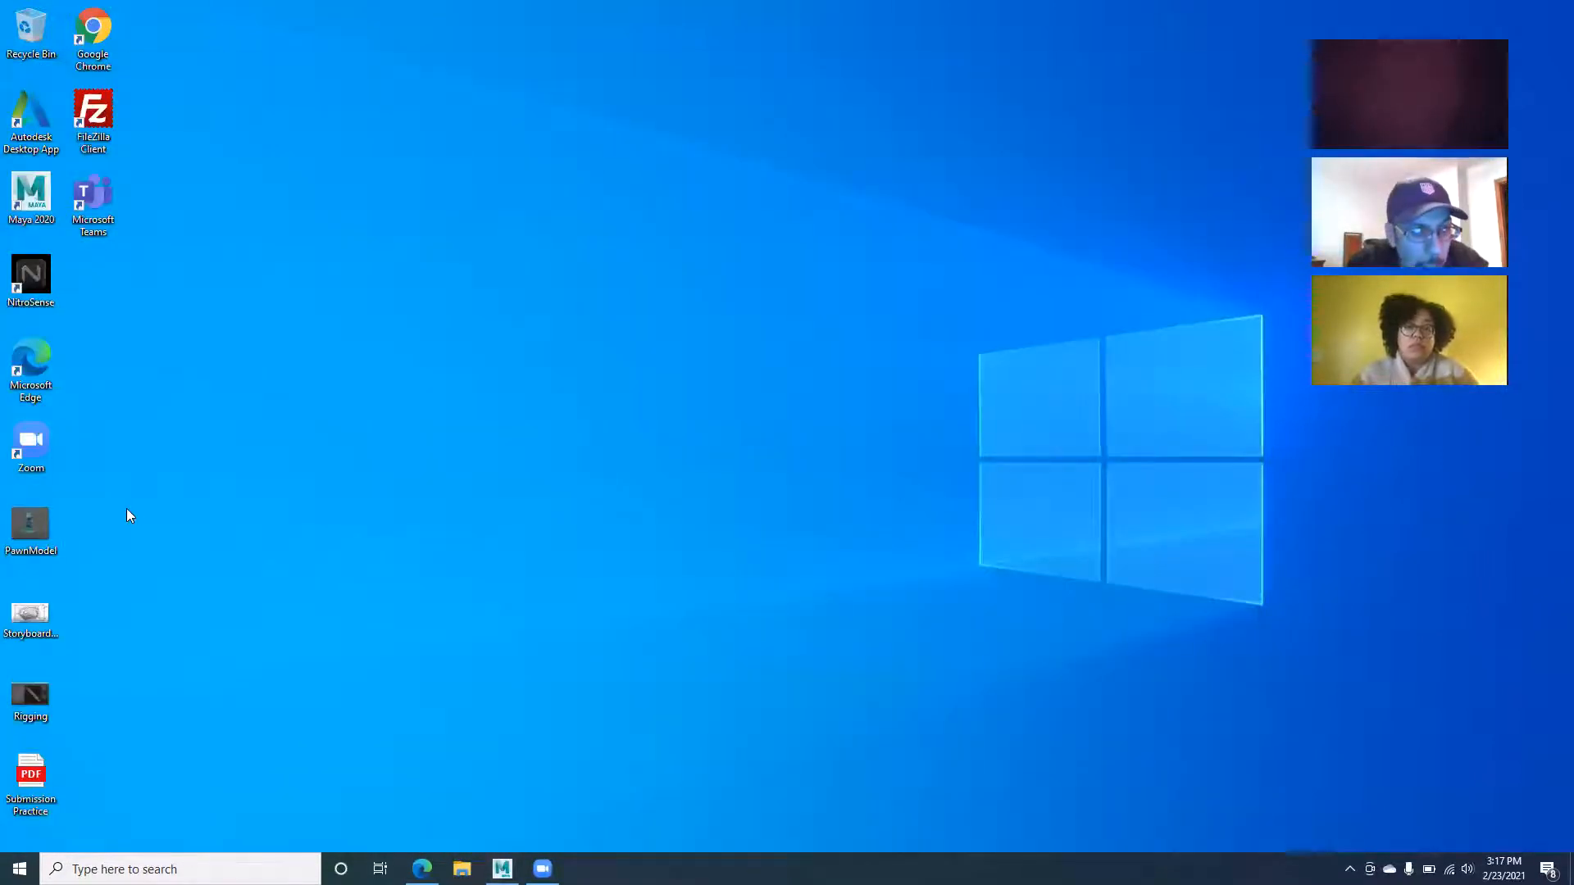
pyautogui.doubleClick(32, 198)
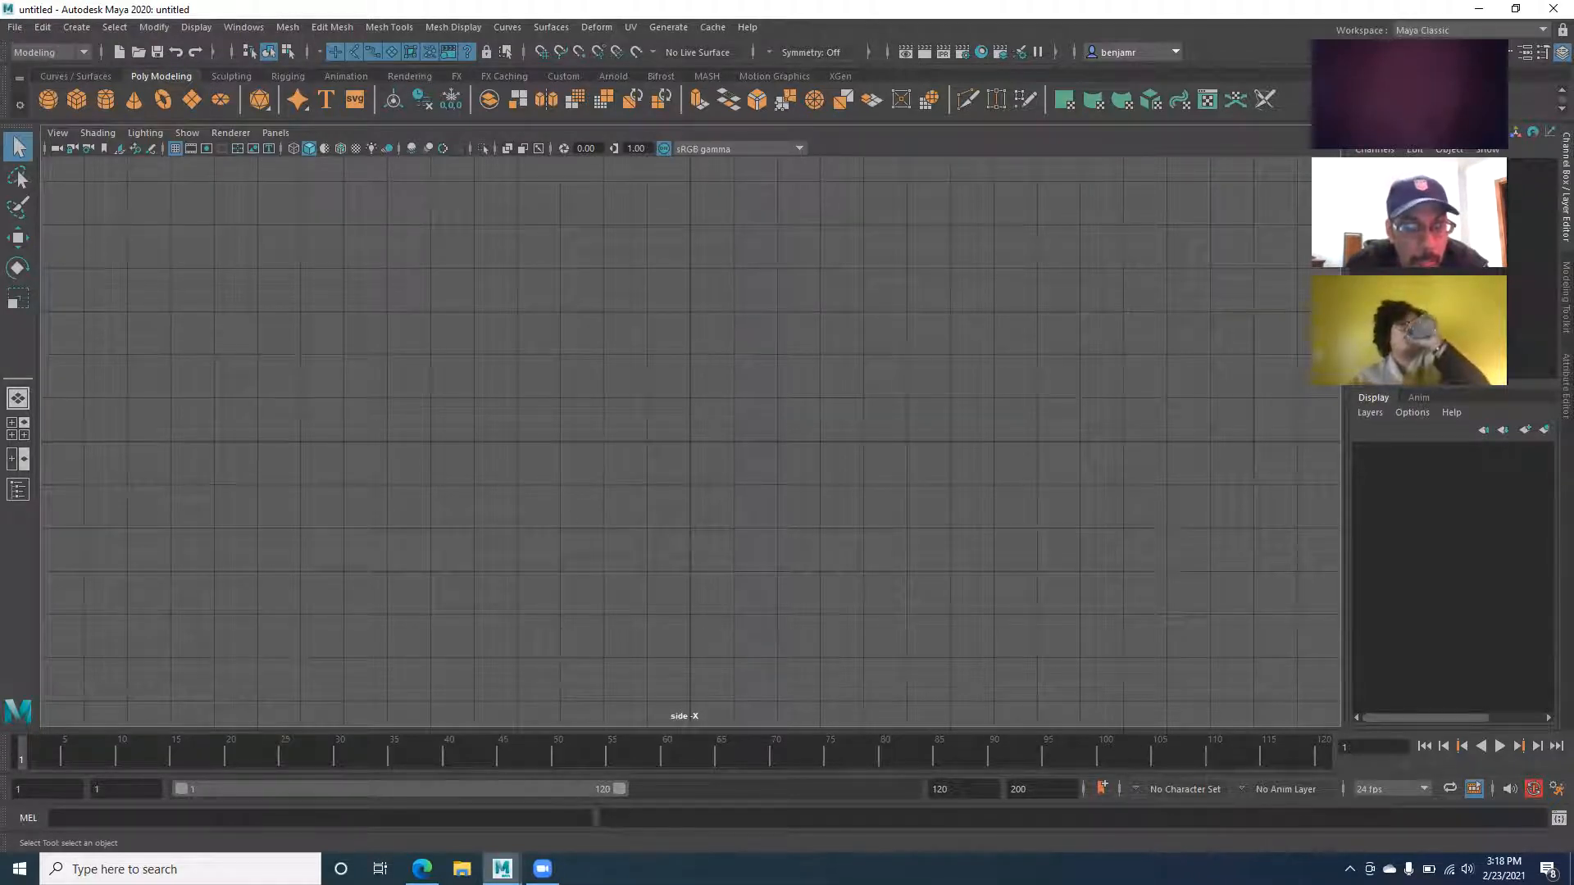
pyautogui.moveTo(501, 867)
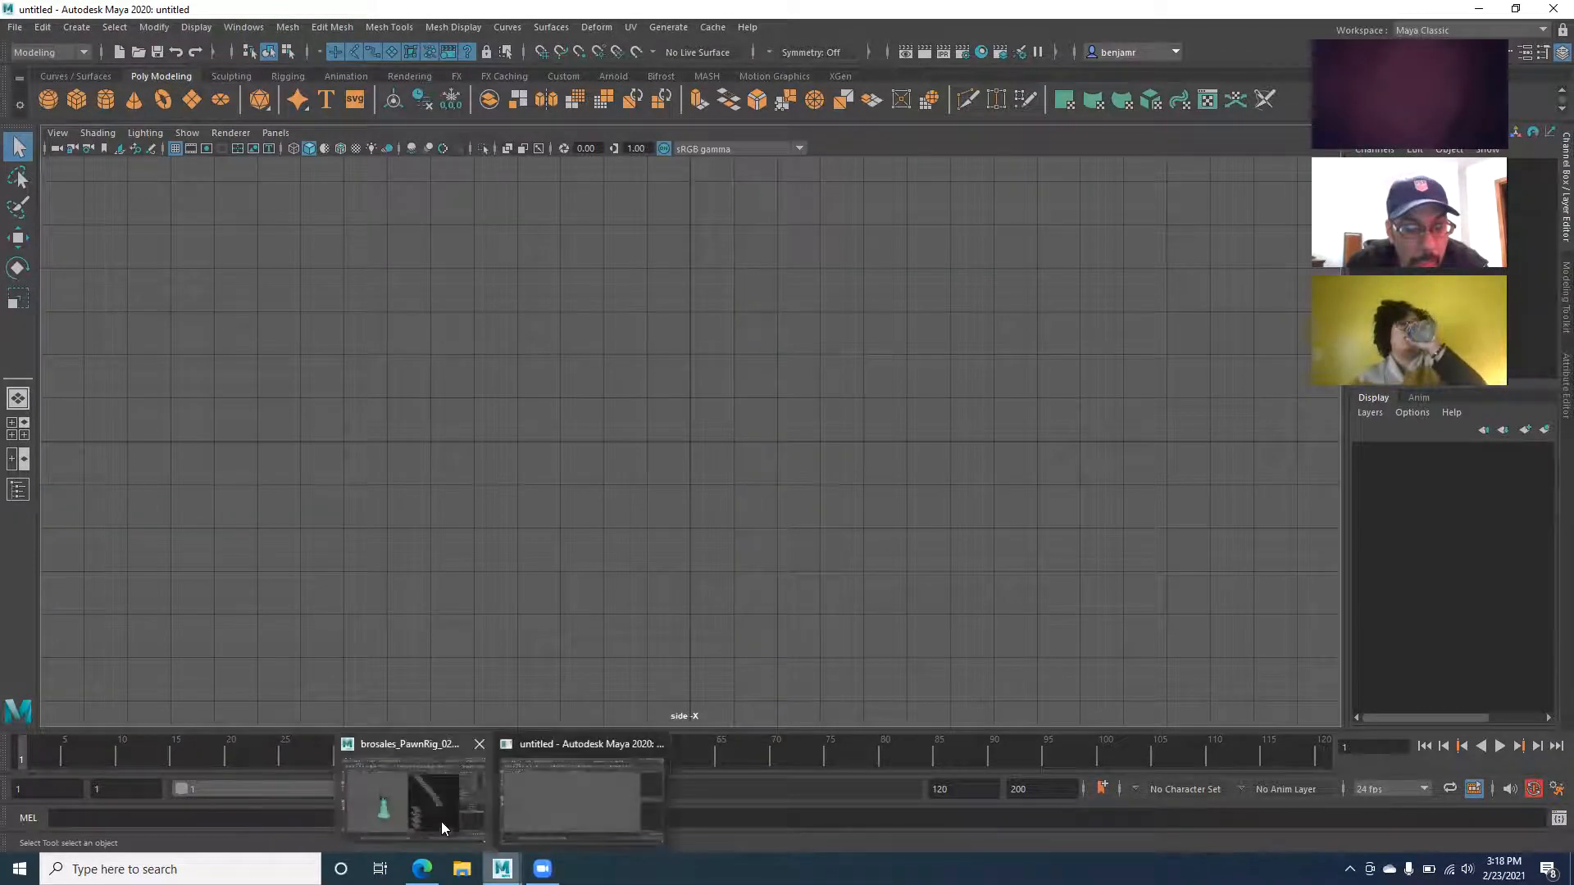
pyautogui.click(402, 738)
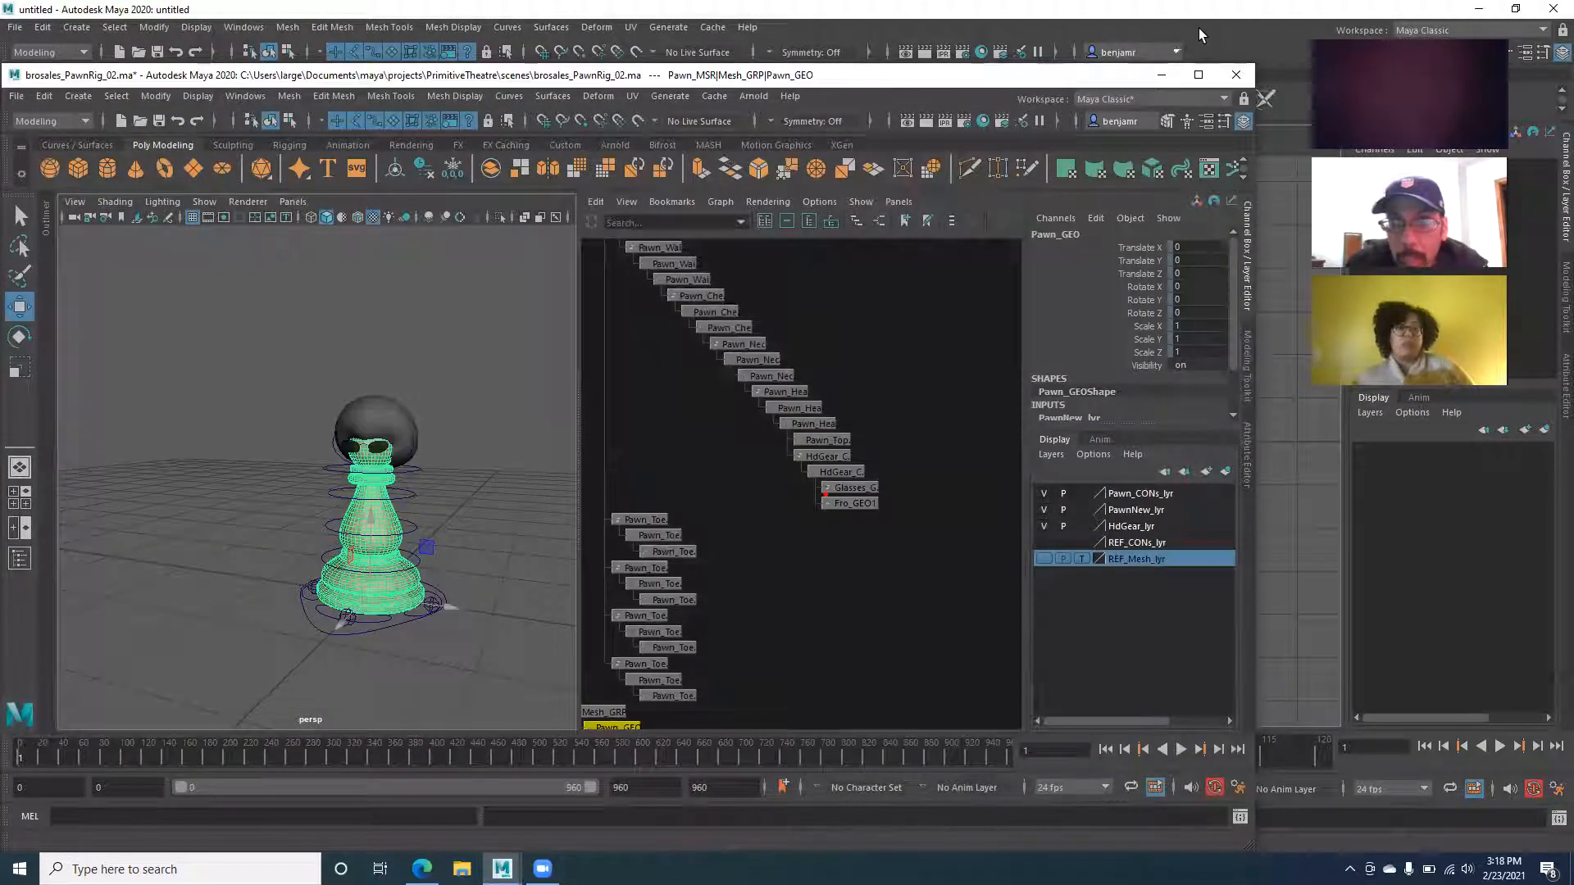
pyautogui.click(1474, 15)
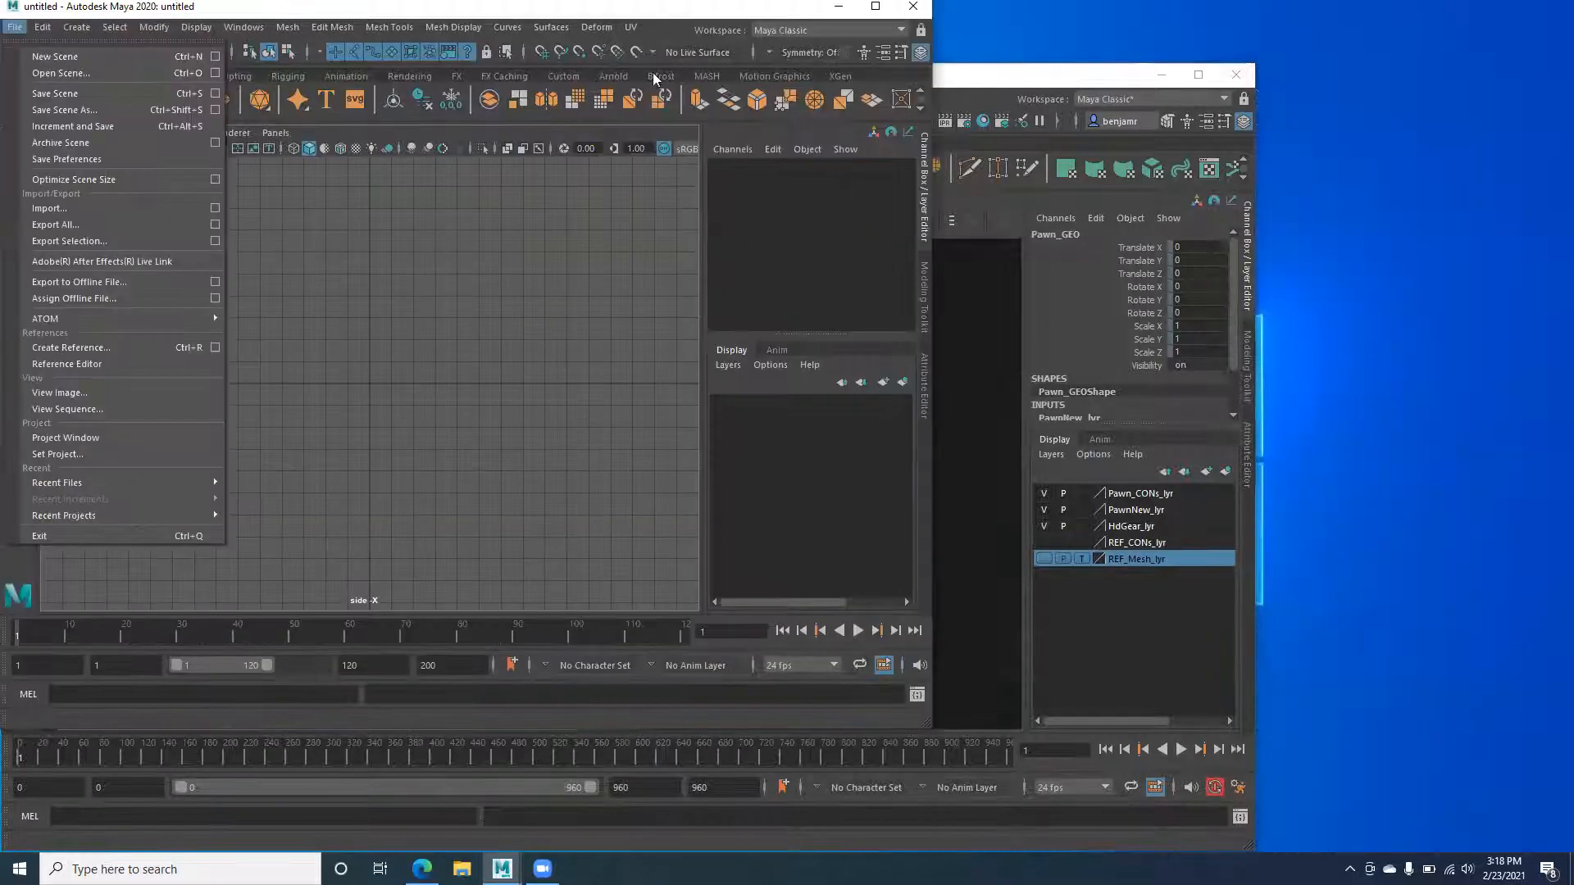
pyautogui.click(365, 326)
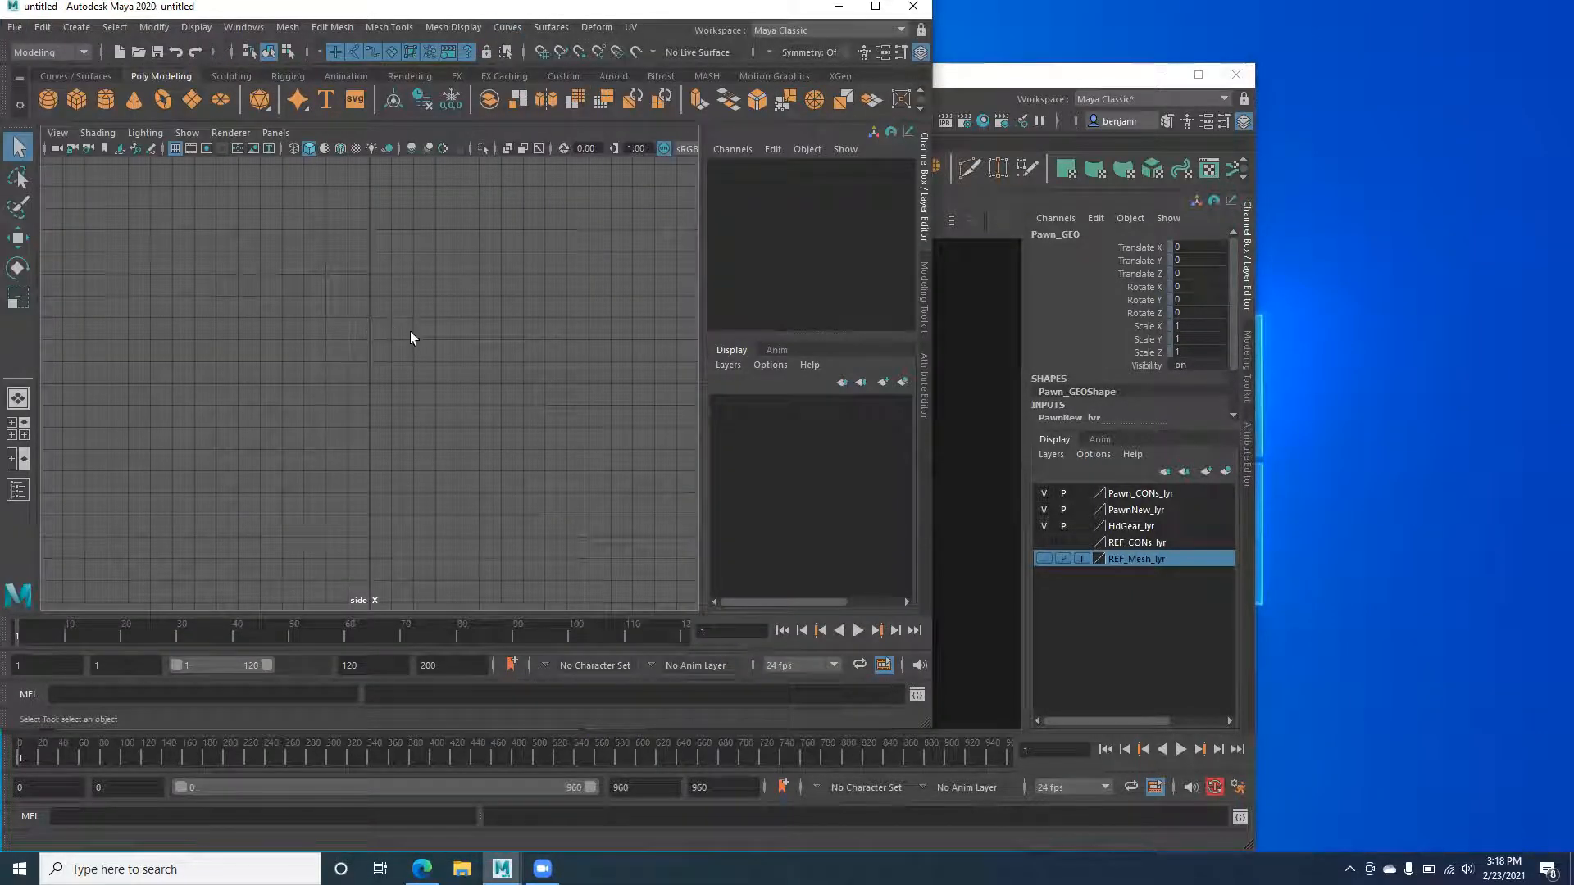
pyautogui.moveTo(311, 18); pyautogui.dragTo(393, 66)
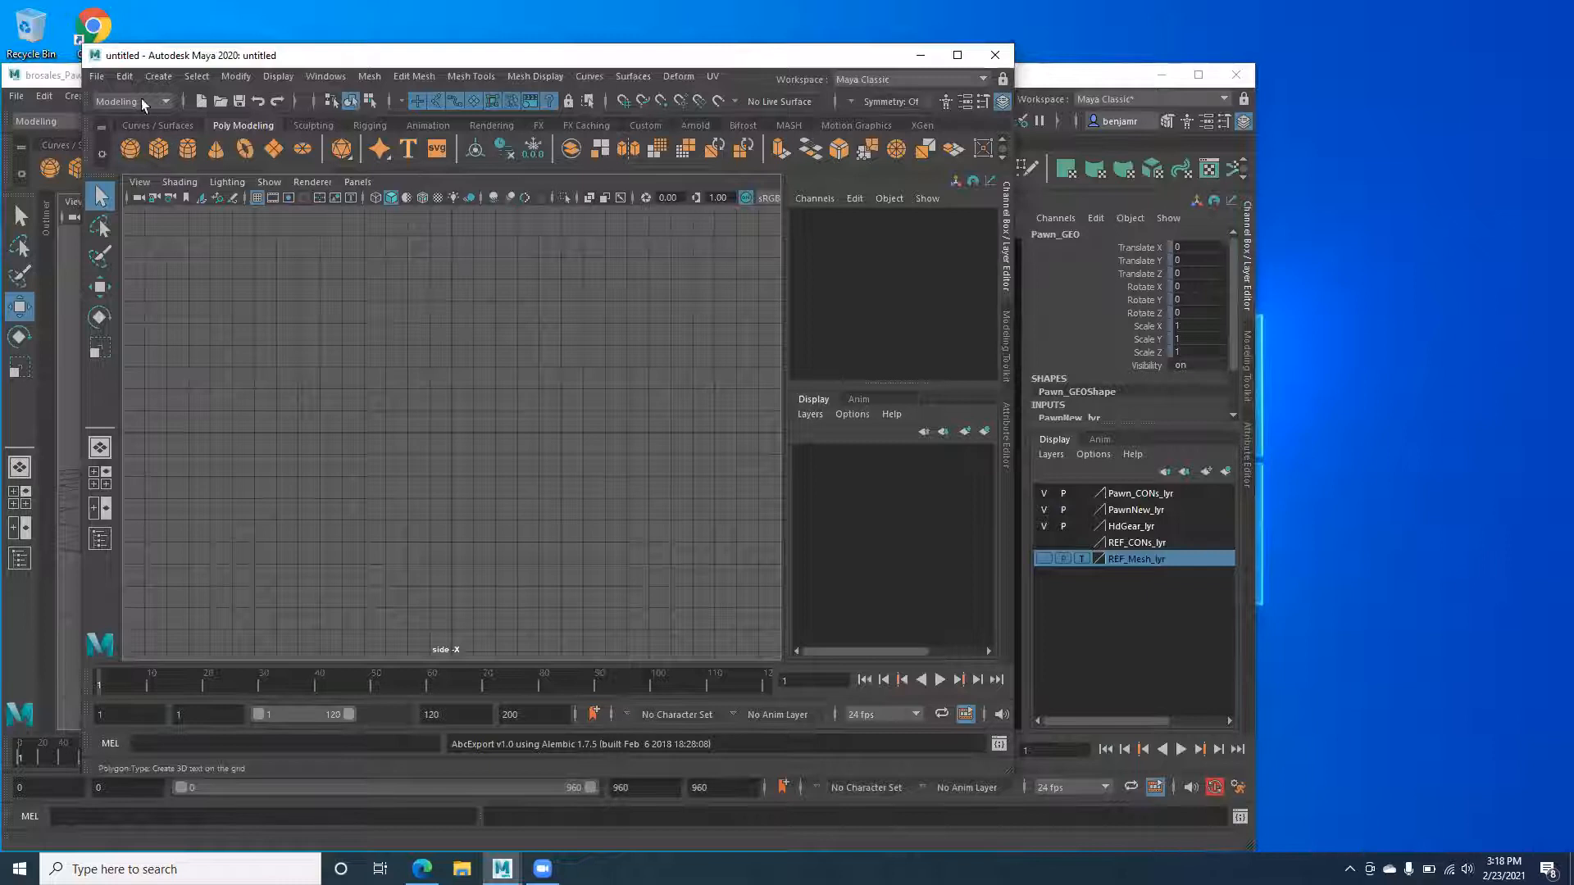
# In the untitled session, switch the current project to PrimitiveTheatre and pick Props_03.mb from its scenes folder for opening.
pyautogui.click(96, 77)
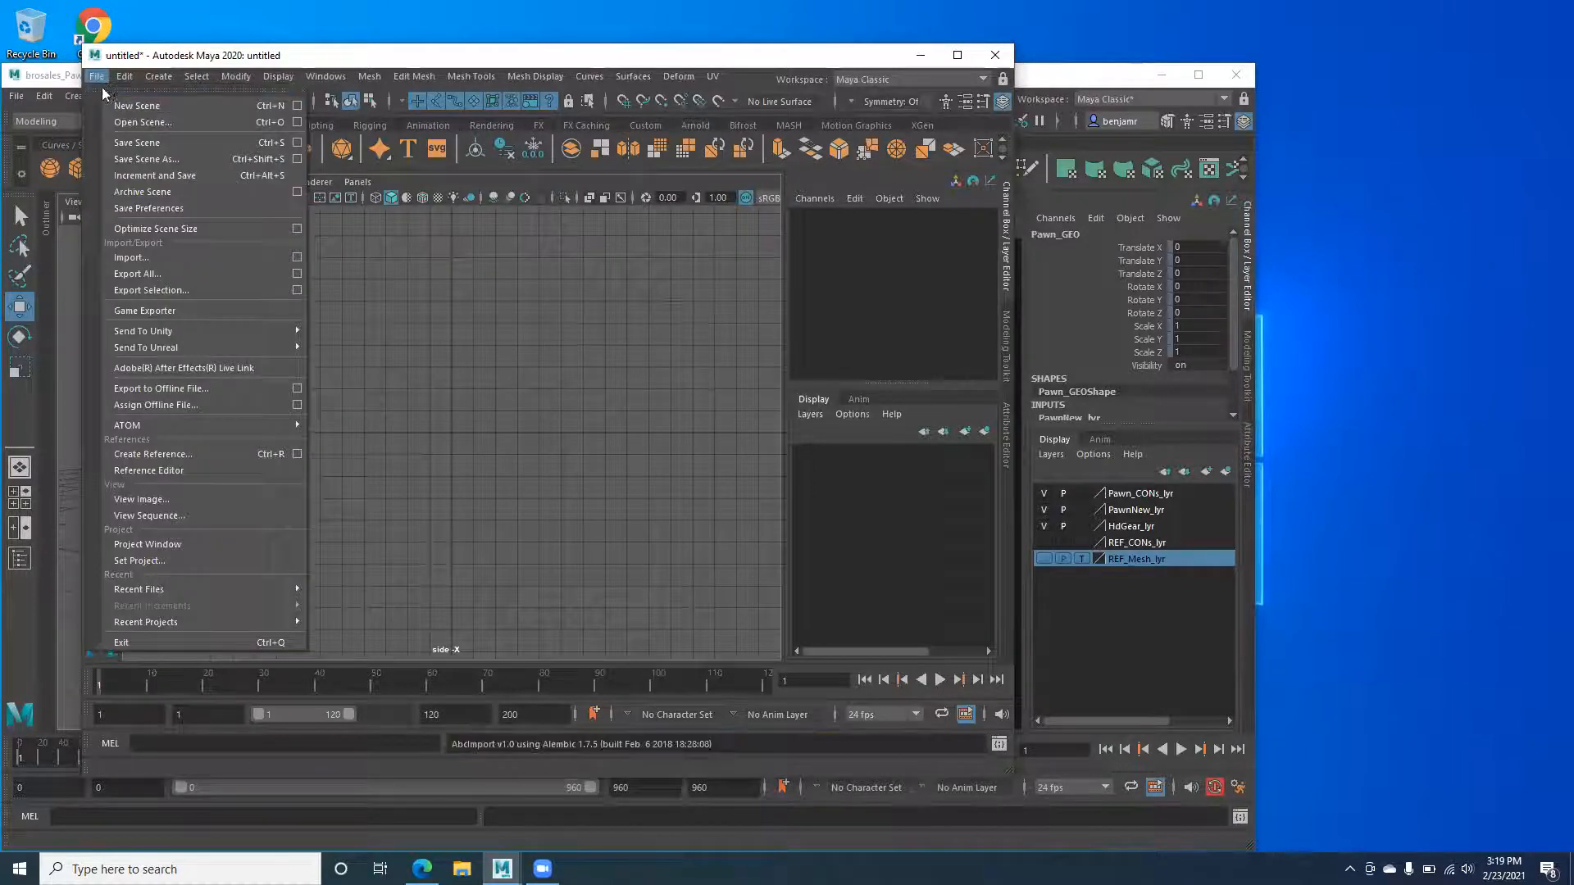
pyautogui.click(122, 123)
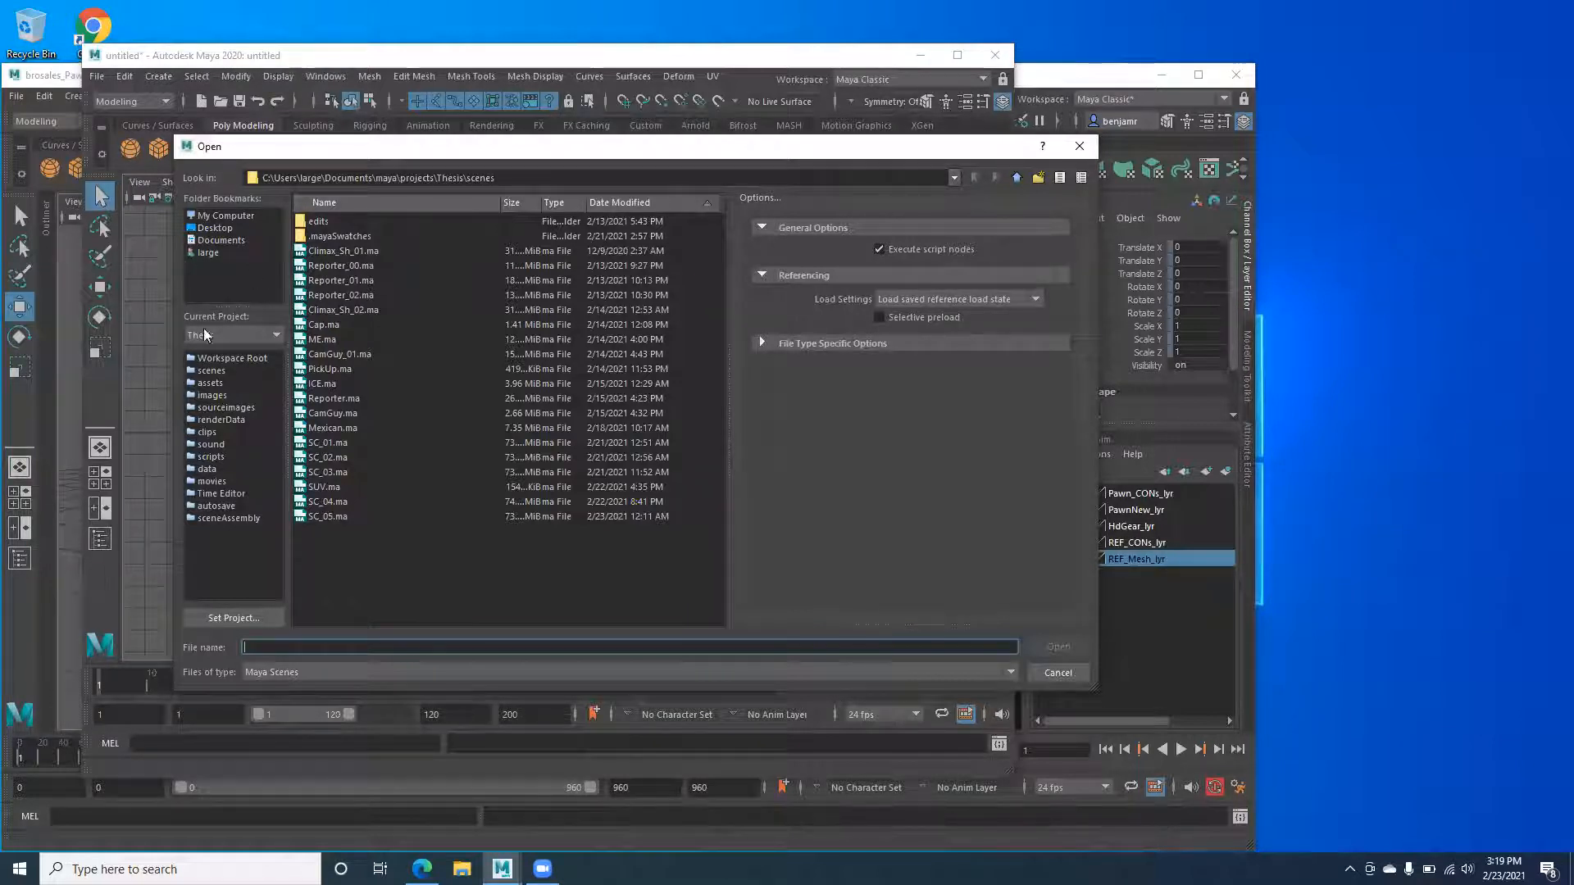
pyautogui.click(226, 334)
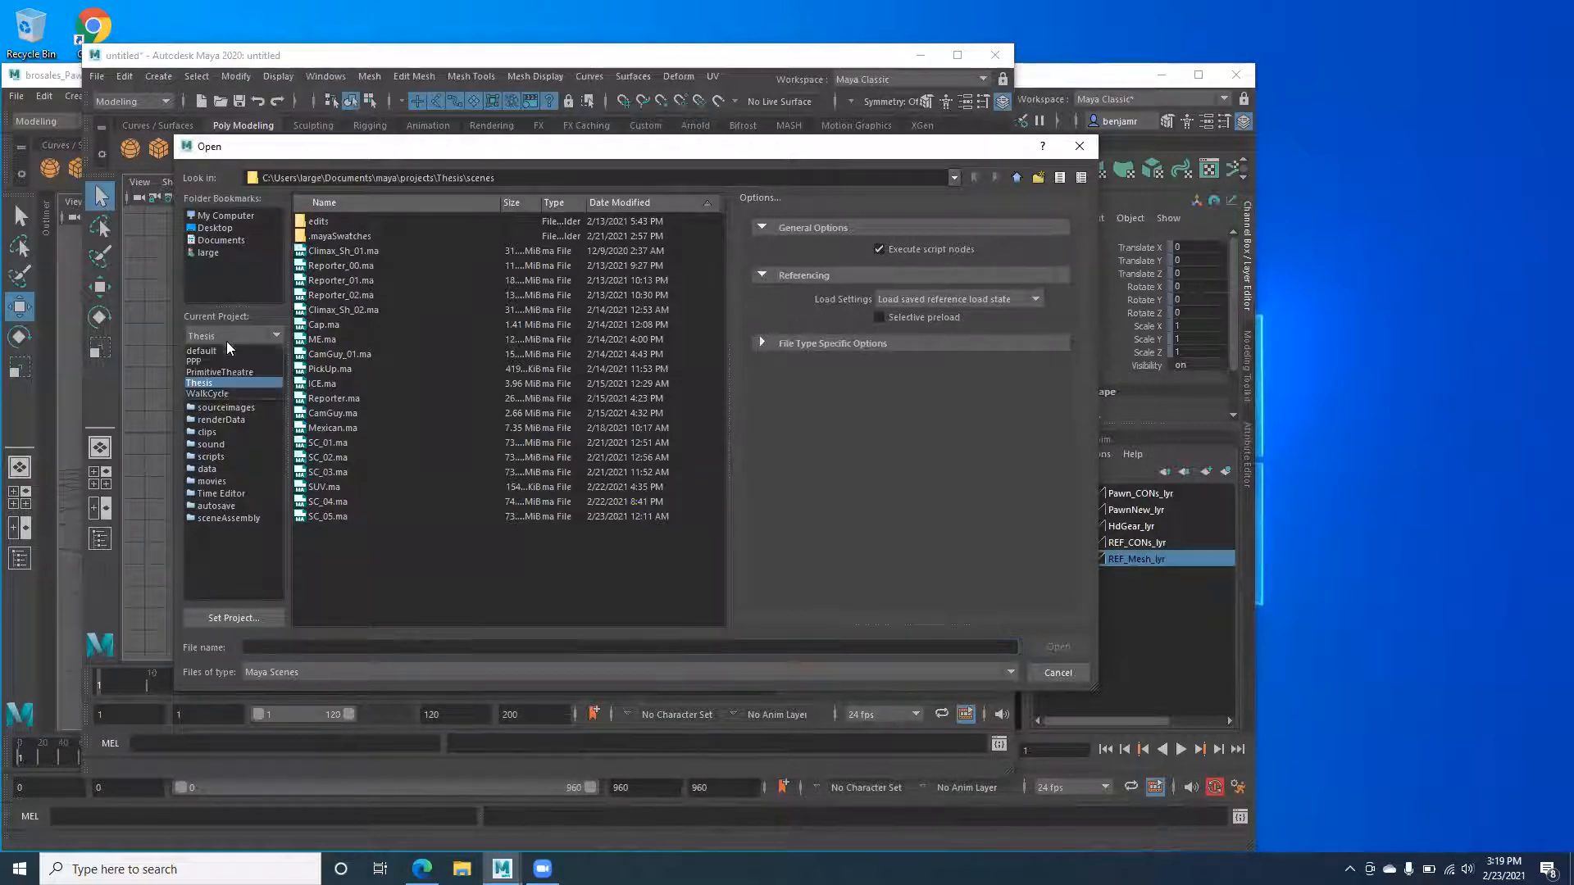
pyautogui.click(226, 370)
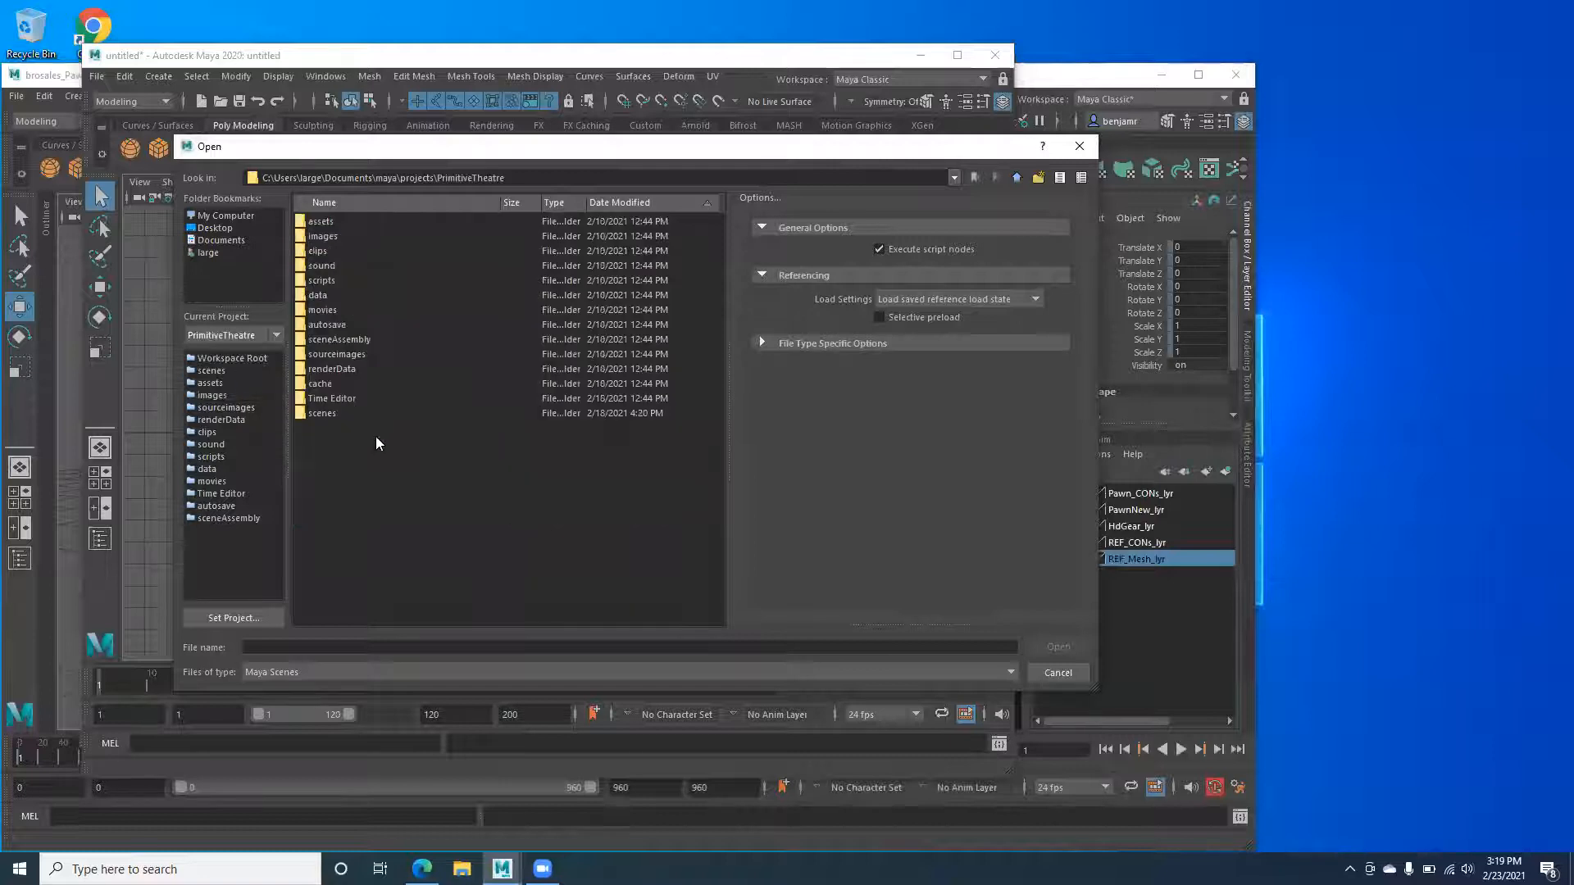
pyautogui.doubleClick(325, 413)
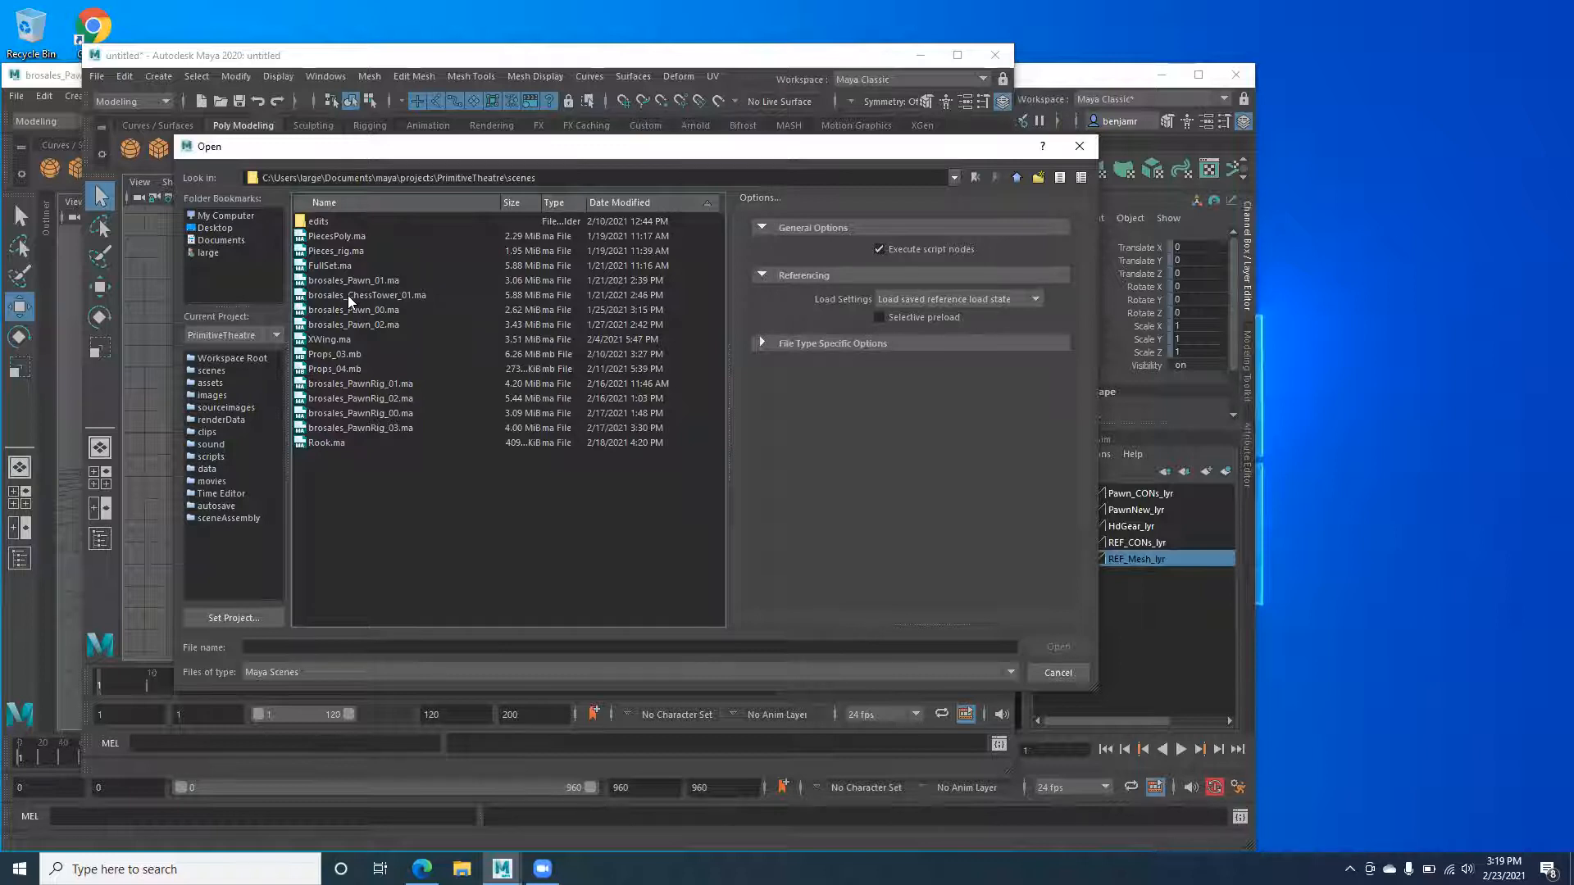
pyautogui.click(337, 355)
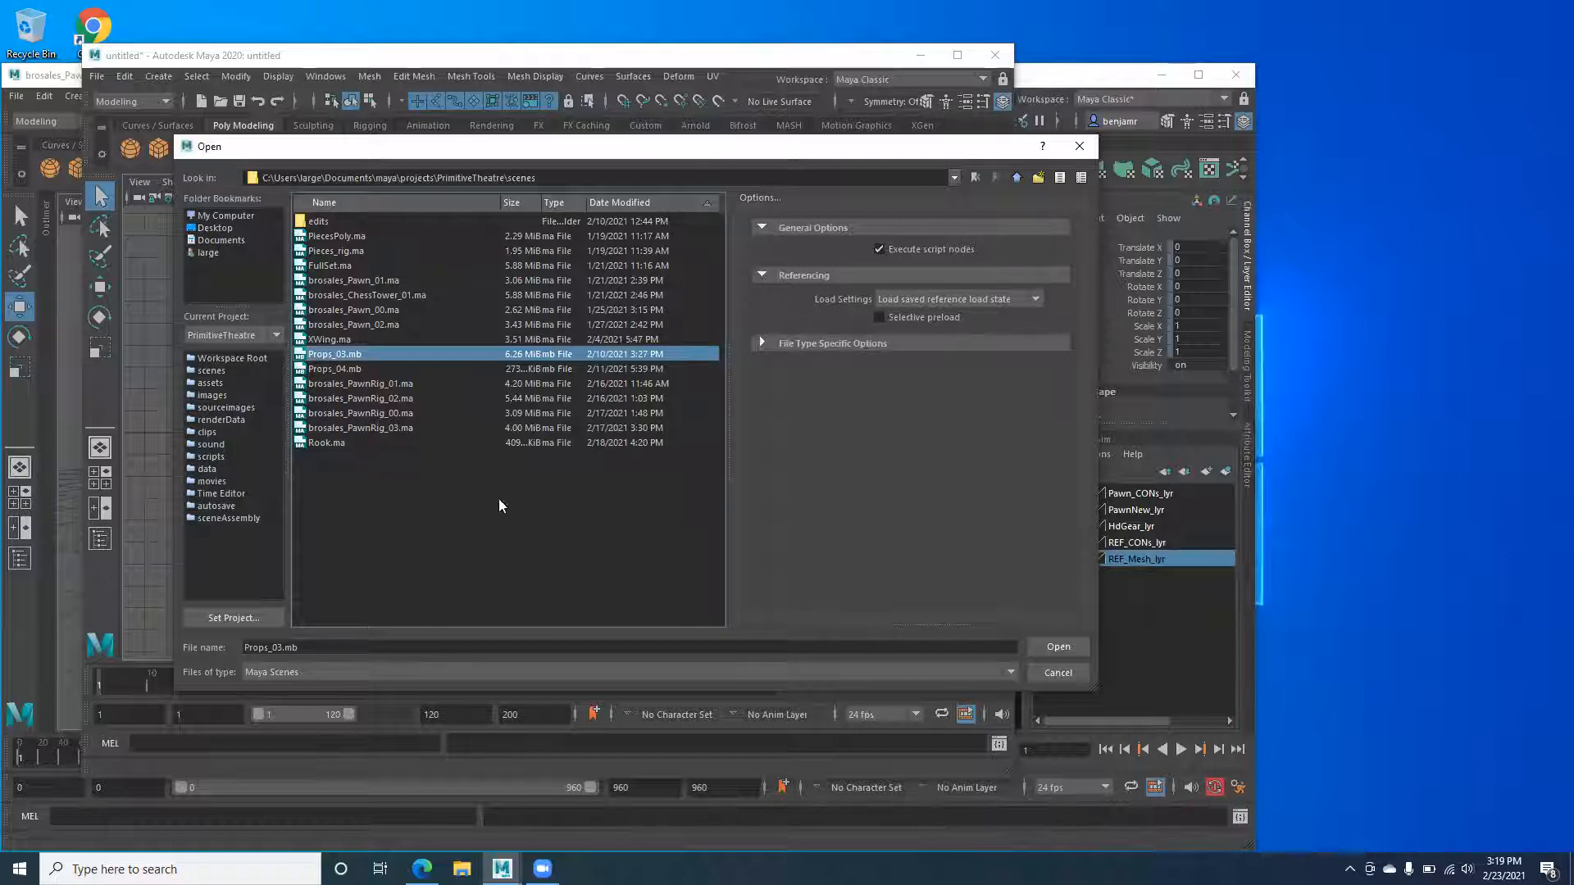
# Cancel opening the props scene and close the untitled Maya session without saving its changes.
pyautogui.click(1048, 673)
pyautogui.click(995, 57)
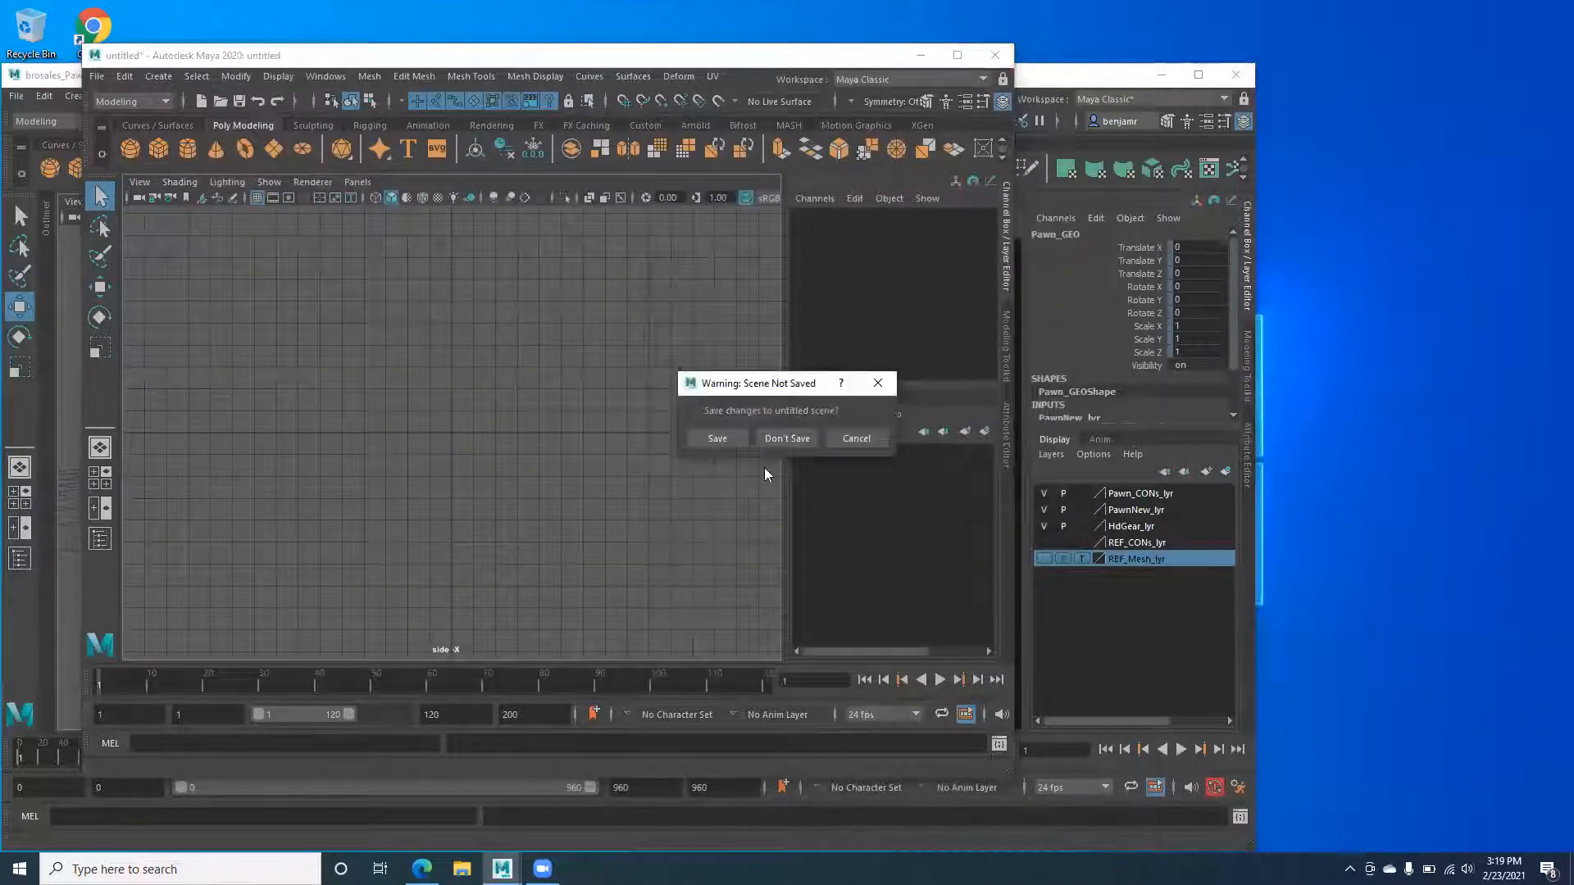
pyautogui.click(788, 437)
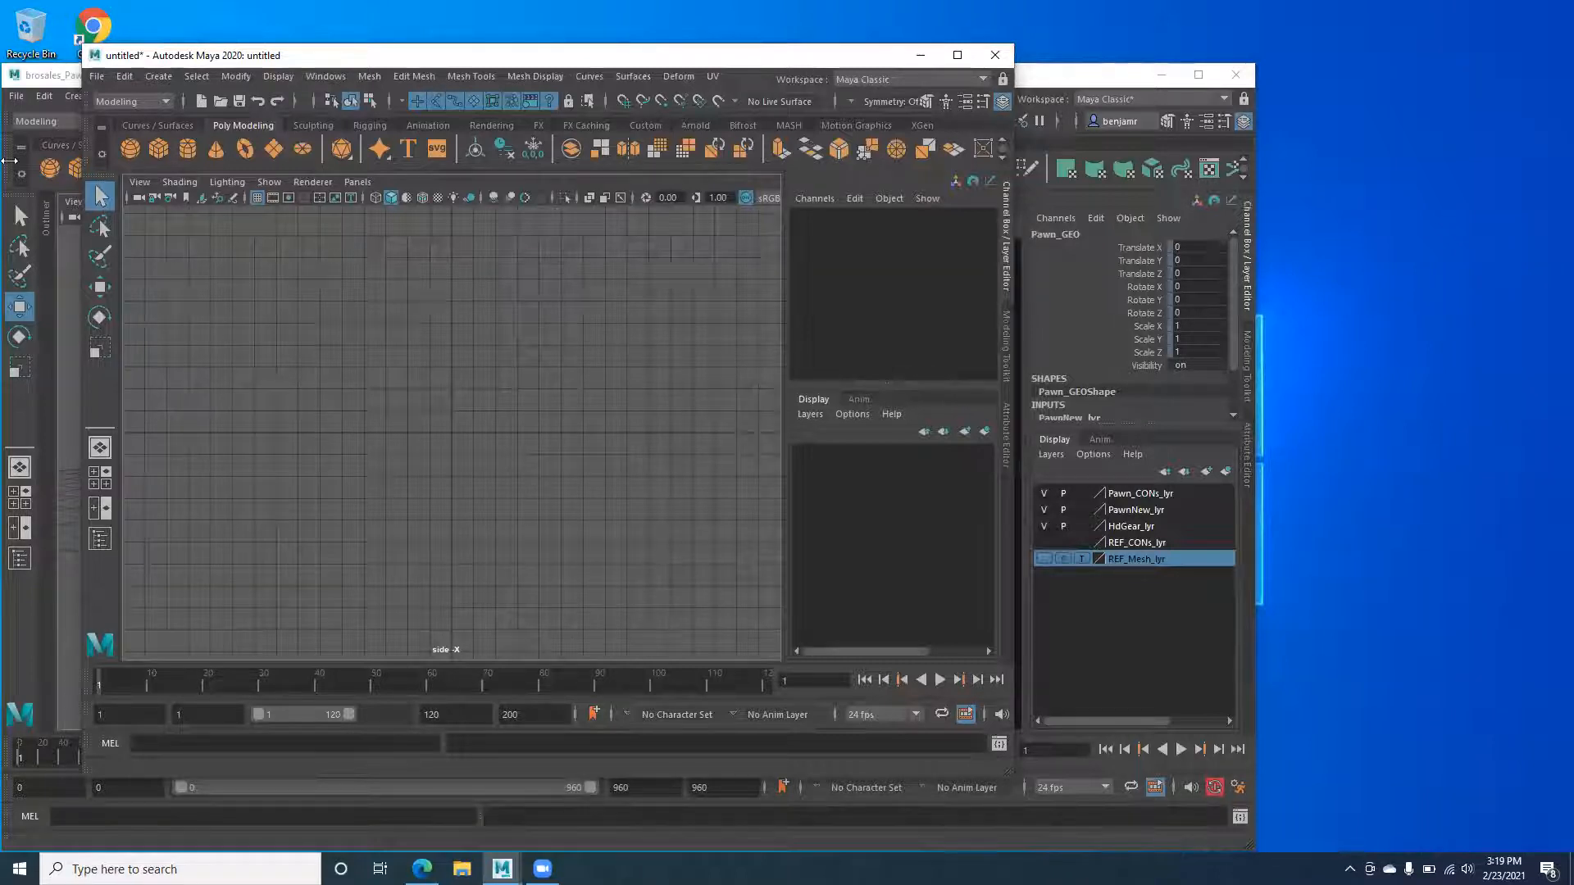
# Return to the PawnRig_02 scene, clear the selection, and undo the deletion of the megaphone.
pyautogui.click(48, 76)
pyautogui.click(252, 336)
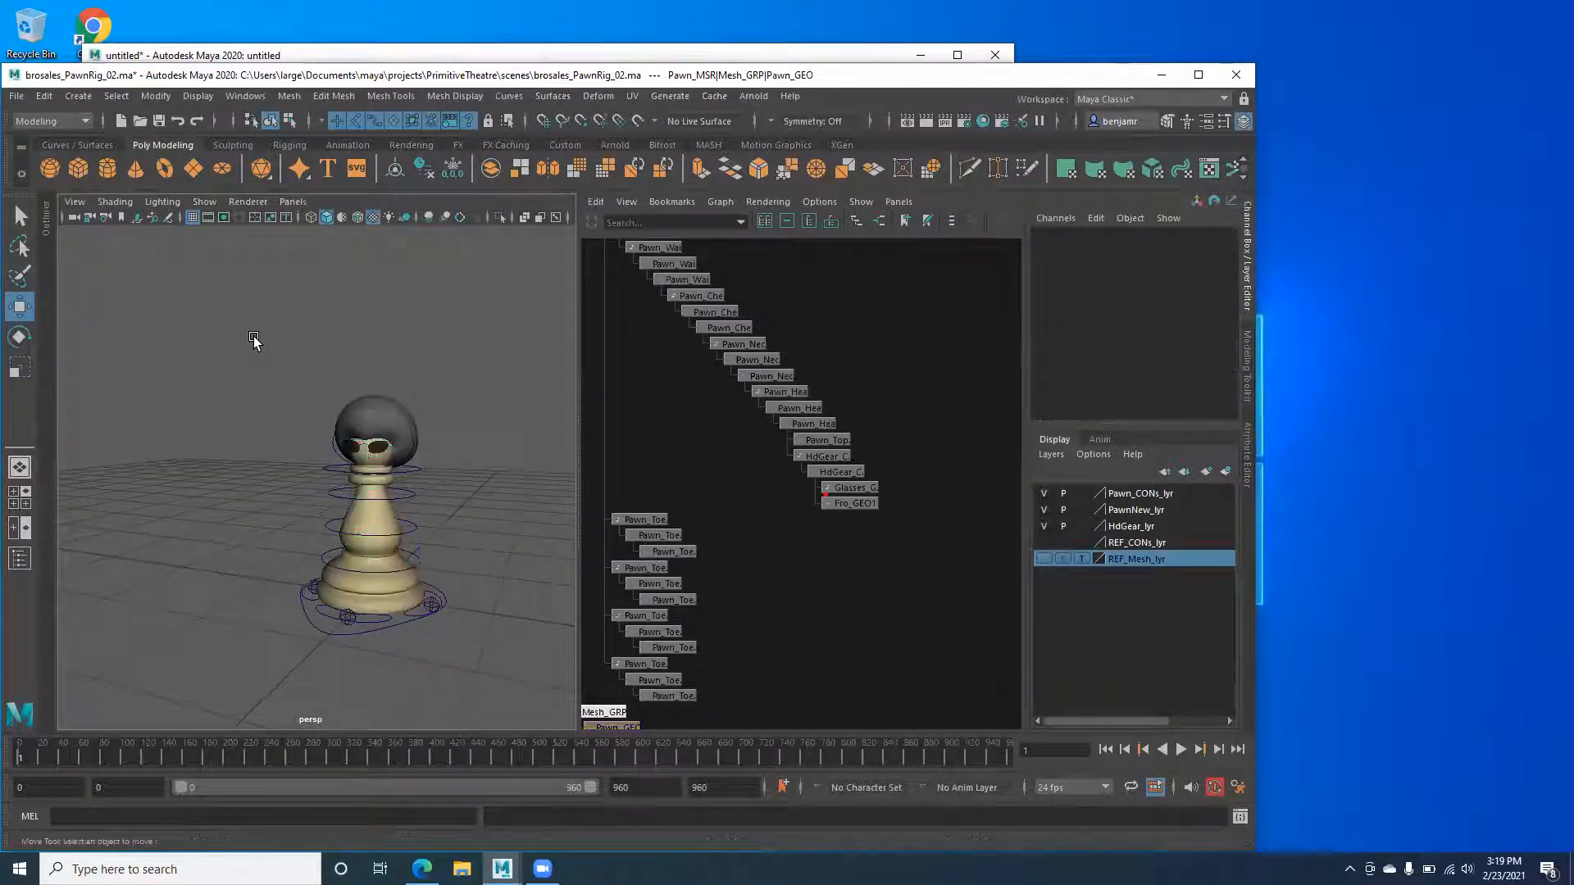
pyautogui.scroll(-5, 220, 439)
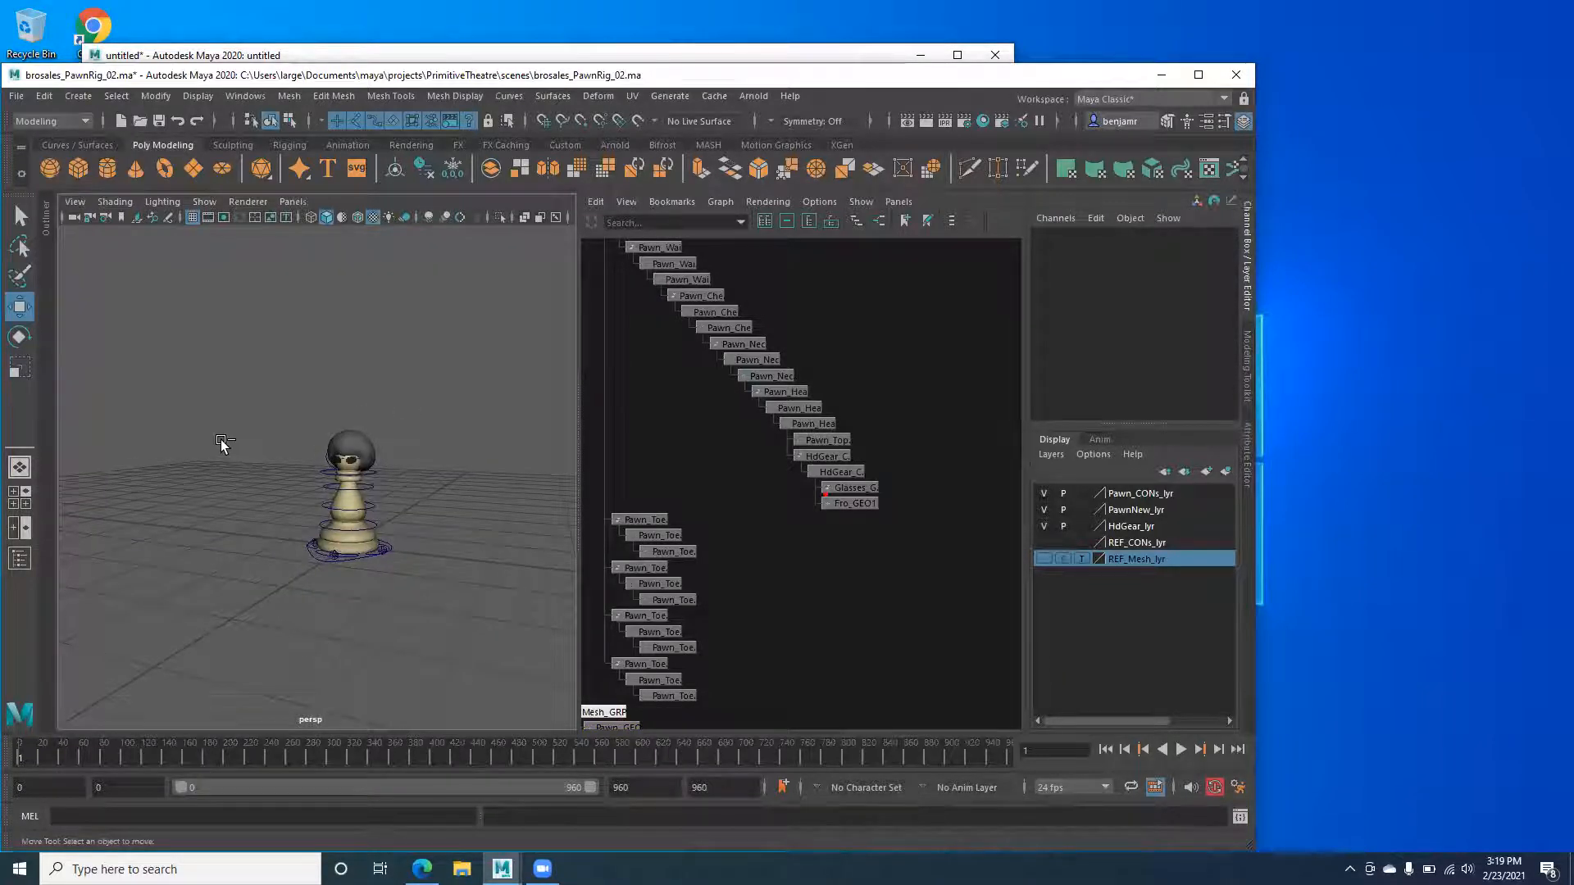
pyautogui.hotkey('ctrl', 'z')
pyautogui.hotkey('ctrl', 'z')
pyautogui.hotkey('ctrl', 'z')
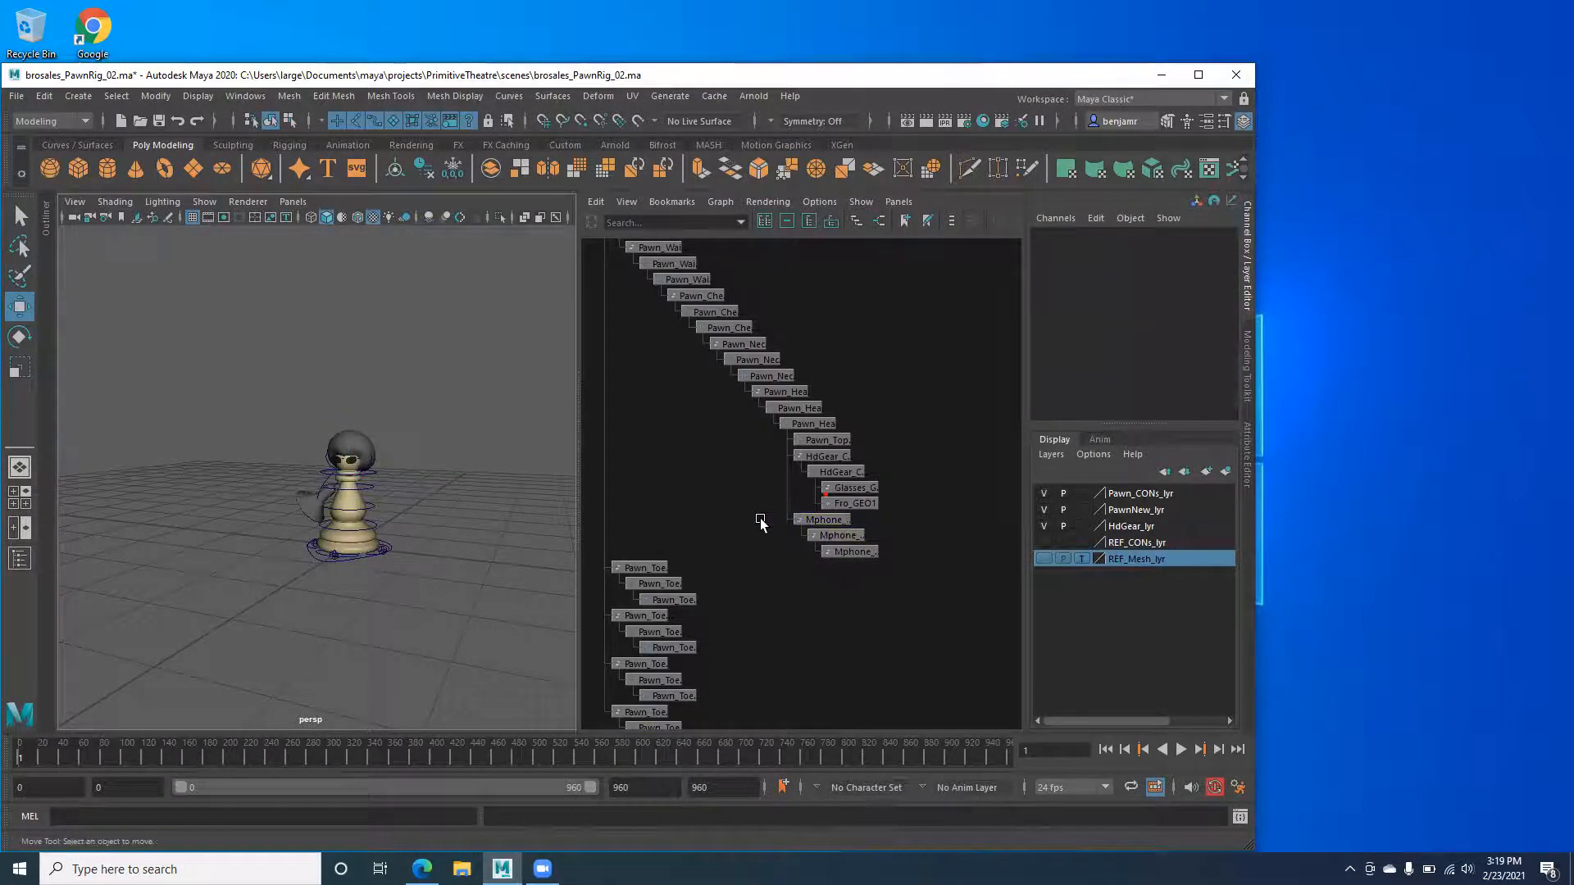
# Find the restored megaphone nodes in the hierarchy graph and unparent Mphone_GEO from its control Mphone_CON.
pyautogui.scroll(2, 763, 525)
pyautogui.click(823, 526)
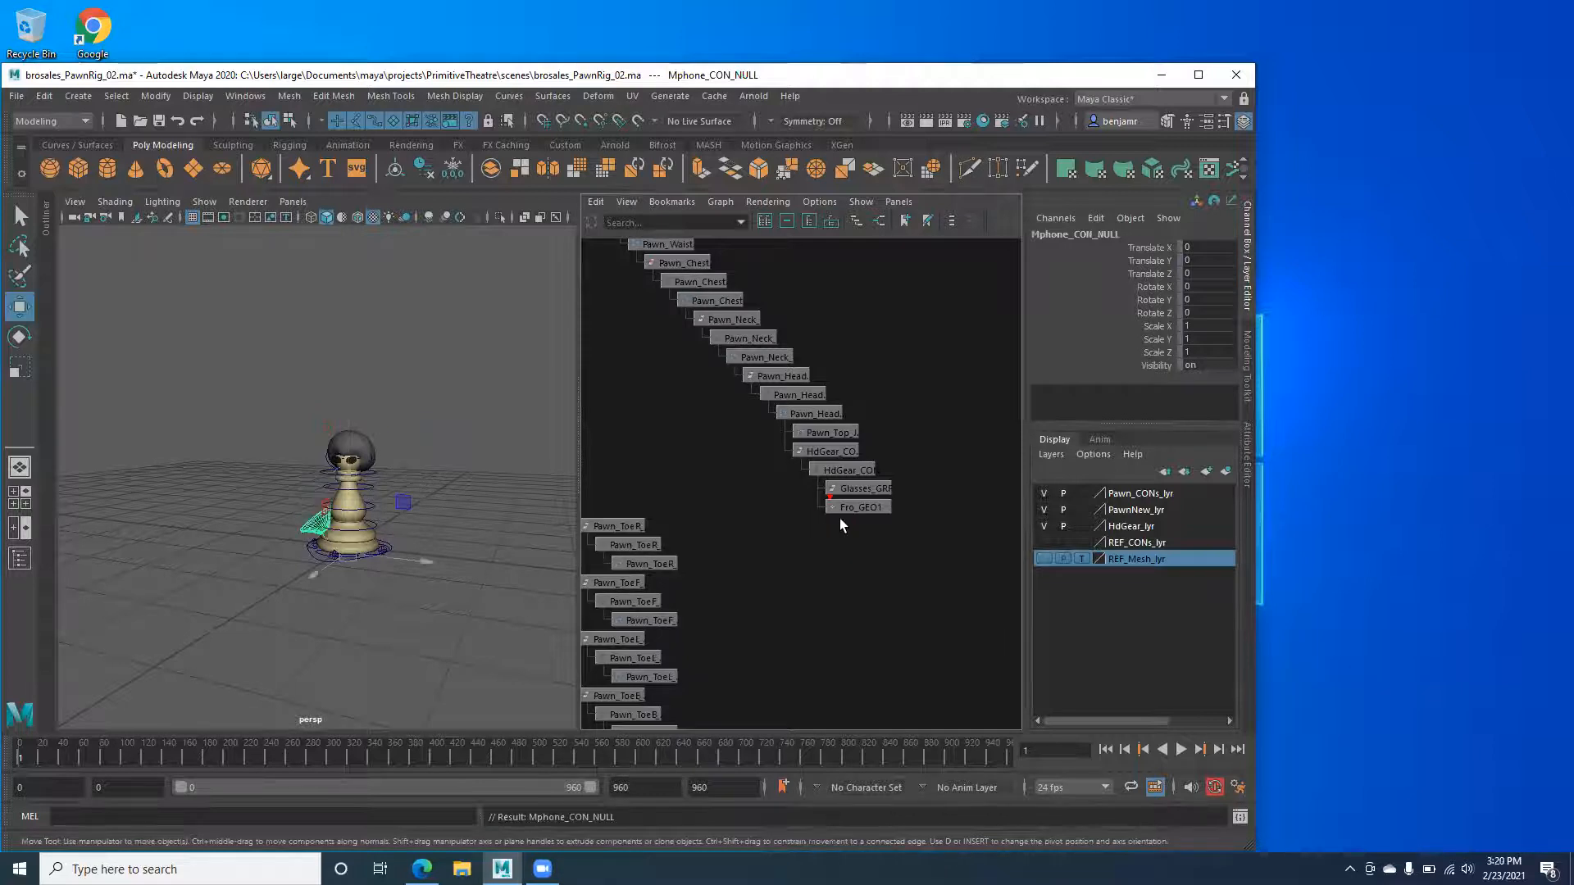
pyautogui.keyDown('alt'); pyautogui.moveTo(839, 518); pyautogui.dragTo(736, 480, button='right'); pyautogui.keyUp('alt')
pyautogui.keyDown('alt'); pyautogui.moveTo(824, 415); pyautogui.dragTo(702, 611, button='middle'); pyautogui.keyUp('alt')
pyautogui.keyDown('alt'); pyautogui.moveTo(702, 611); pyautogui.dragTo(785, 485, button='right'); pyautogui.keyUp('alt')
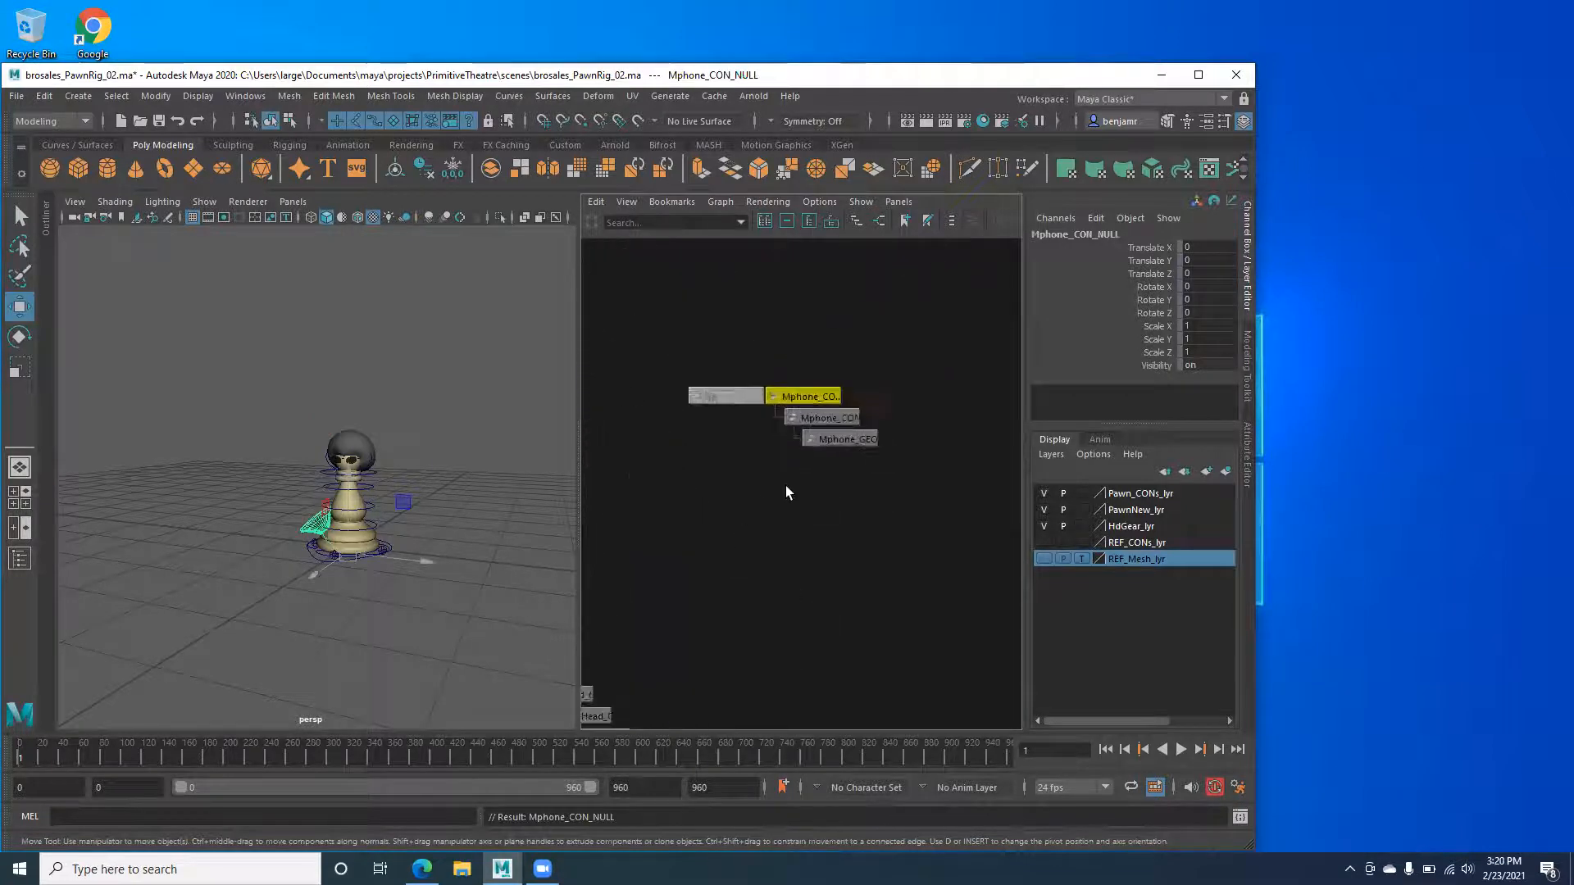
pyautogui.keyDown('alt'); pyautogui.moveTo(785, 492); pyautogui.dragTo(723, 515, button='middle'); pyautogui.keyUp('alt')
pyautogui.click(784, 477)
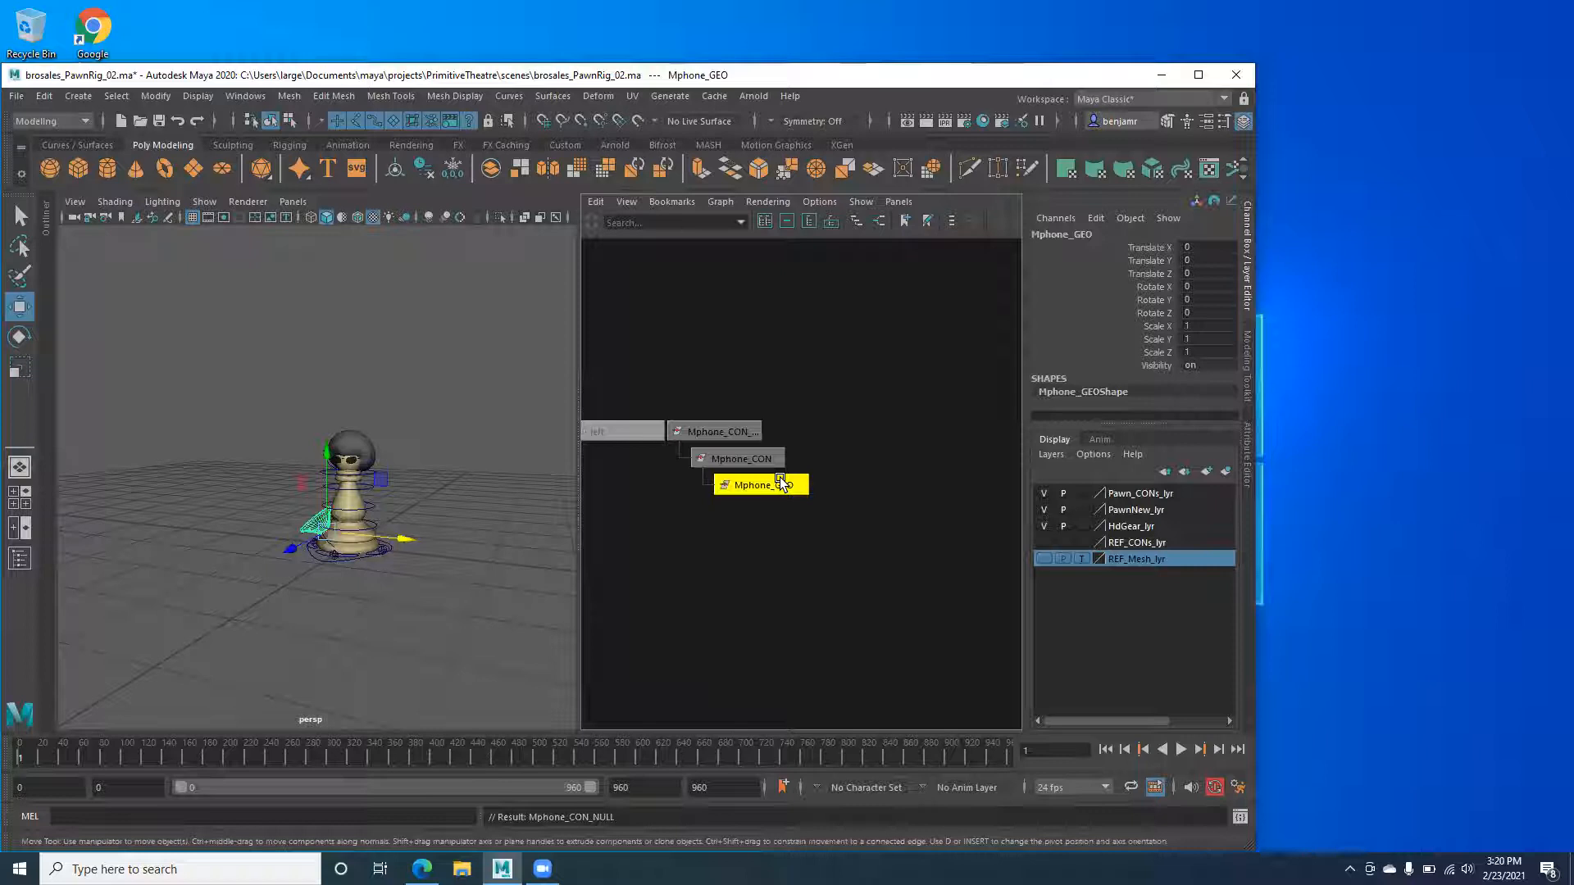
pyautogui.hotkey('shift', 'p')
# Delete the Mphone_CON_NULL group together with its control and select the remaining Mphone_GEO node.
pyautogui.click(747, 436)
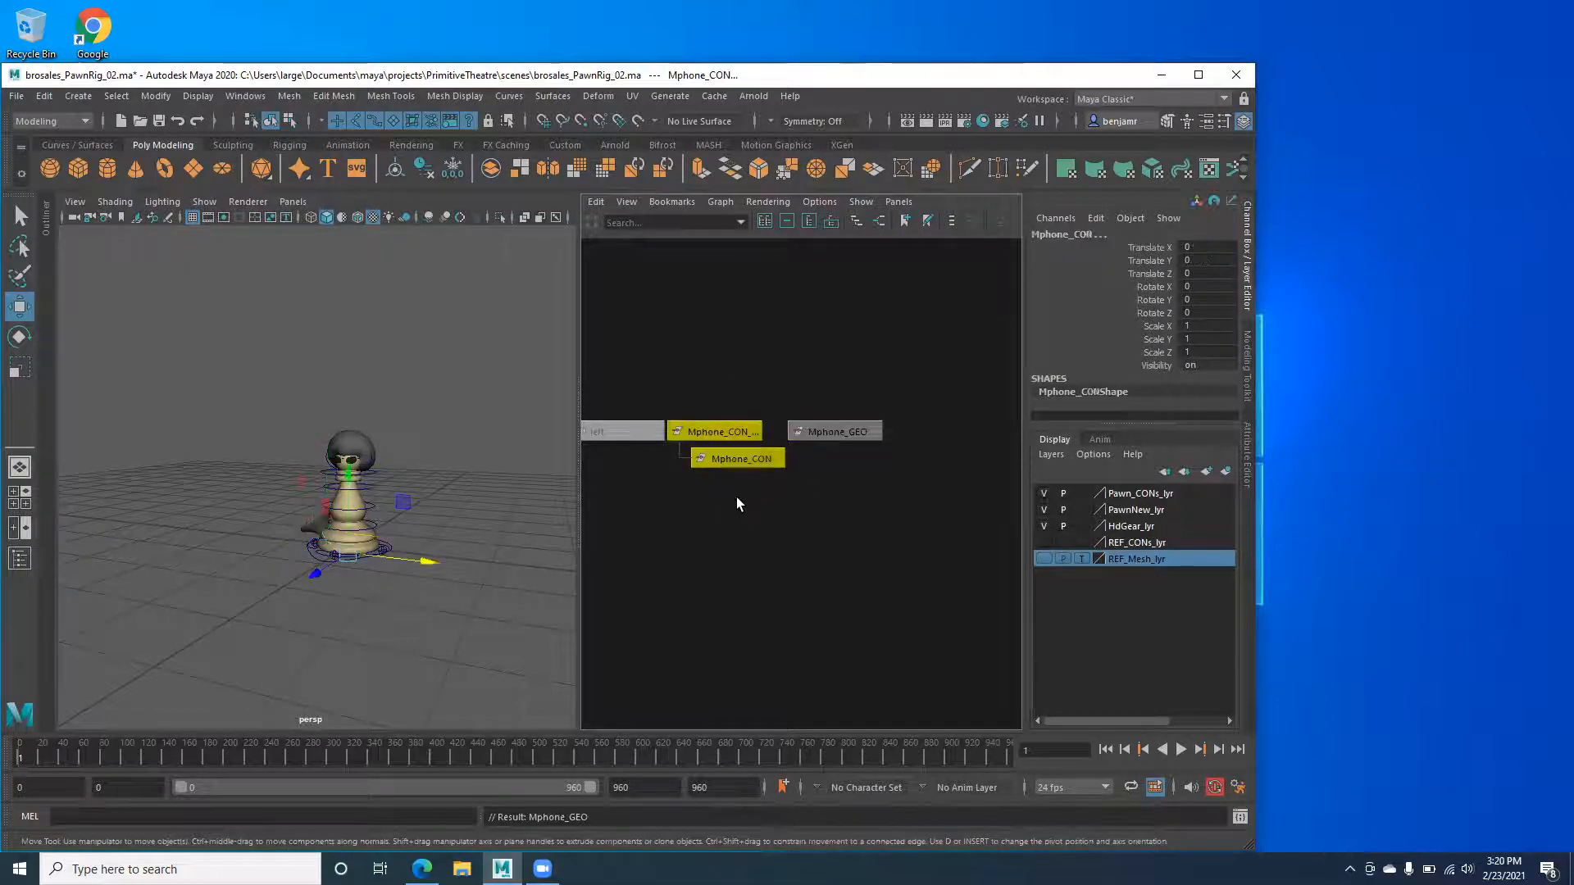
pyautogui.press('Delete')
pyautogui.click(708, 432)
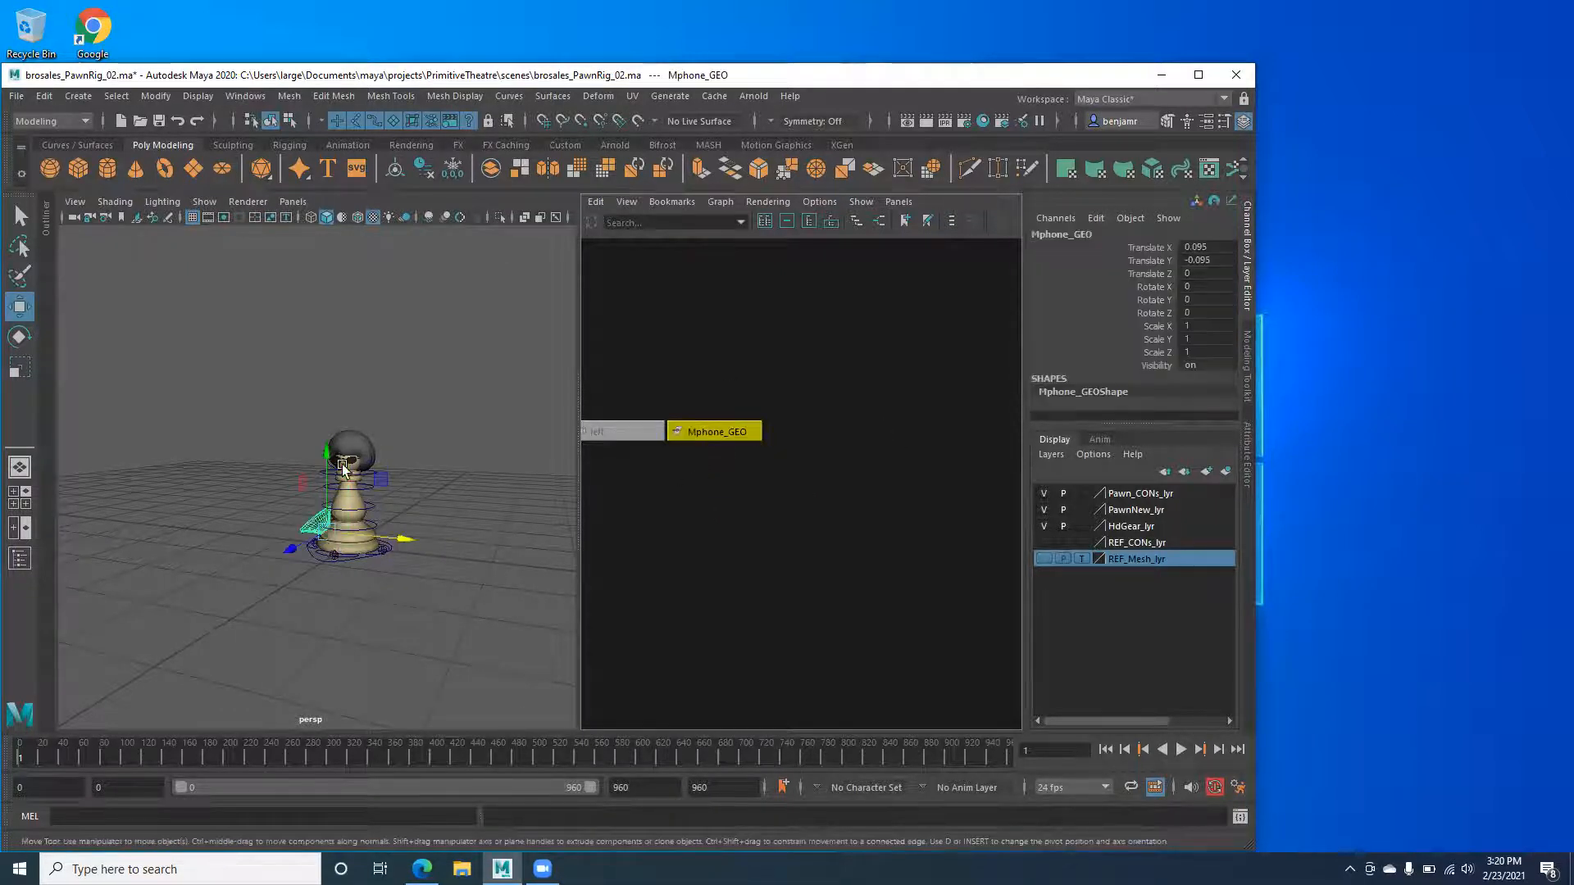
# Rotate the megaphone to face straight forward in the front view, about 83.9, 40 and 197.1 degrees in X, Y and Z.
pyautogui.keyDown('alt'); pyautogui.moveTo(201, 535); pyautogui.dragTo(292, 530); pyautogui.keyUp('alt')
pyautogui.keyDown('alt'); pyautogui.moveTo(292, 529); pyautogui.dragTo(238, 527, button='middle'); pyautogui.keyUp('alt')
pyautogui.keyDown('alt'); pyautogui.moveTo(239, 527); pyautogui.dragTo(355, 506, button='right'); pyautogui.keyUp('alt')
pyautogui.keyDown('alt'); pyautogui.moveTo(355, 506); pyautogui.dragTo(357, 470); pyautogui.keyUp('alt')
pyautogui.keyDown('alt'); pyautogui.moveTo(357, 471); pyautogui.dragTo(312, 479, button='right'); pyautogui.keyUp('alt')
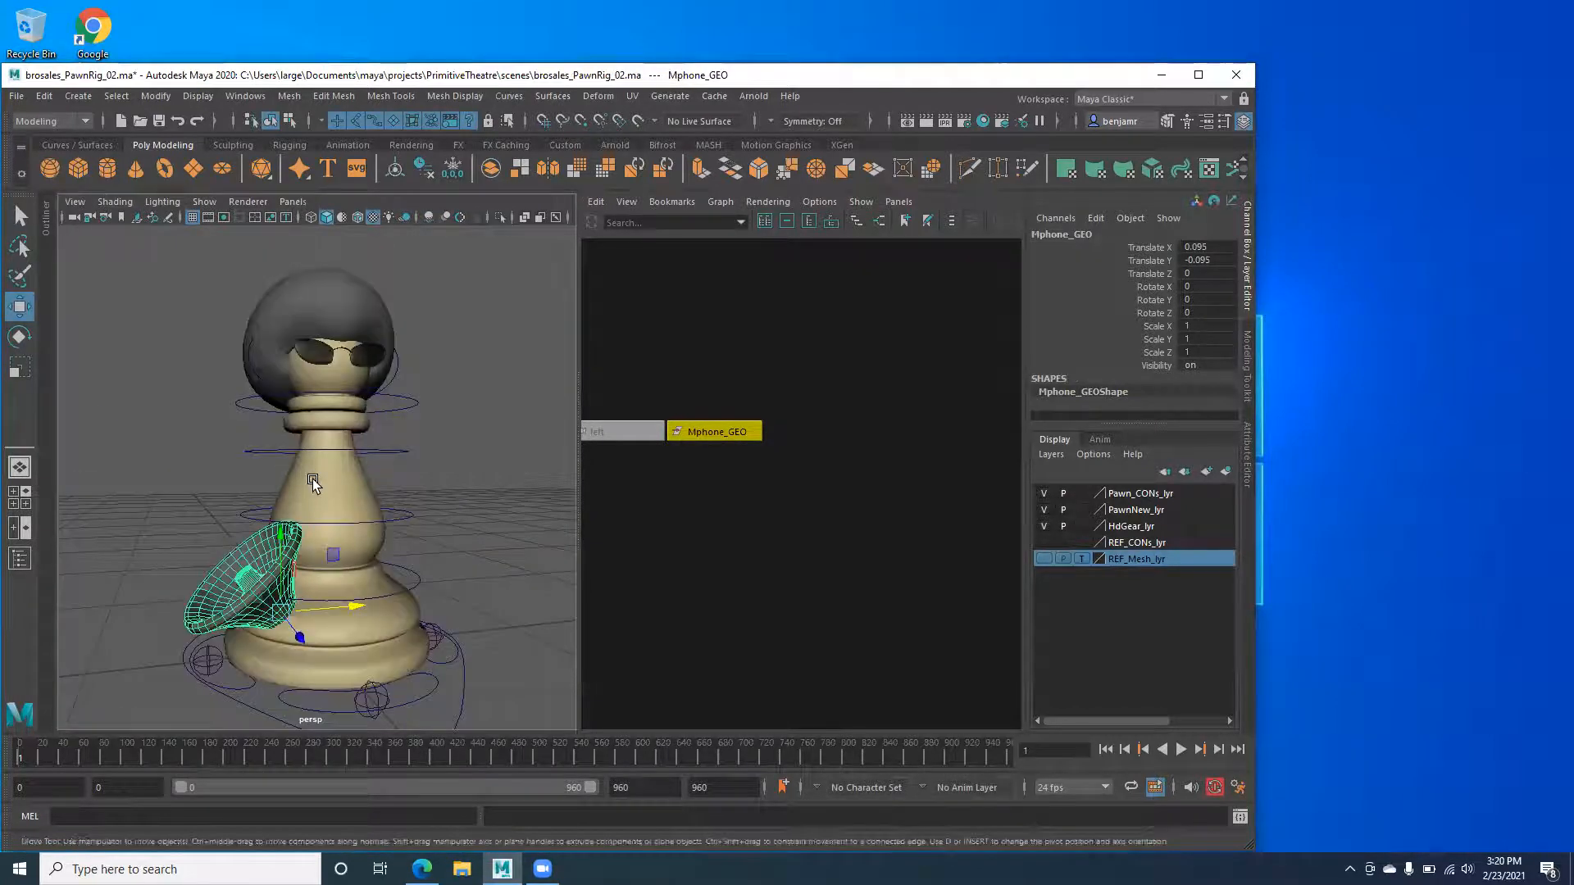
pyautogui.press('e')
pyautogui.moveTo(239, 560)
pyautogui.mouseDown()
pyautogui.moveTo(191, 627)
pyautogui.moveTo(209, 702)
pyautogui.moveTo(257, 731)
pyautogui.moveTo(243, 564)
pyautogui.mouseUp()
pyautogui.keyDown('alt'); pyautogui.moveTo(244, 561); pyautogui.dragTo(270, 509, button='middle'); pyautogui.keyUp('alt')
pyautogui.keyDown('alt'); pyautogui.moveTo(270, 509); pyautogui.dragTo(333, 543); pyautogui.keyUp('alt')
pyautogui.press('space')
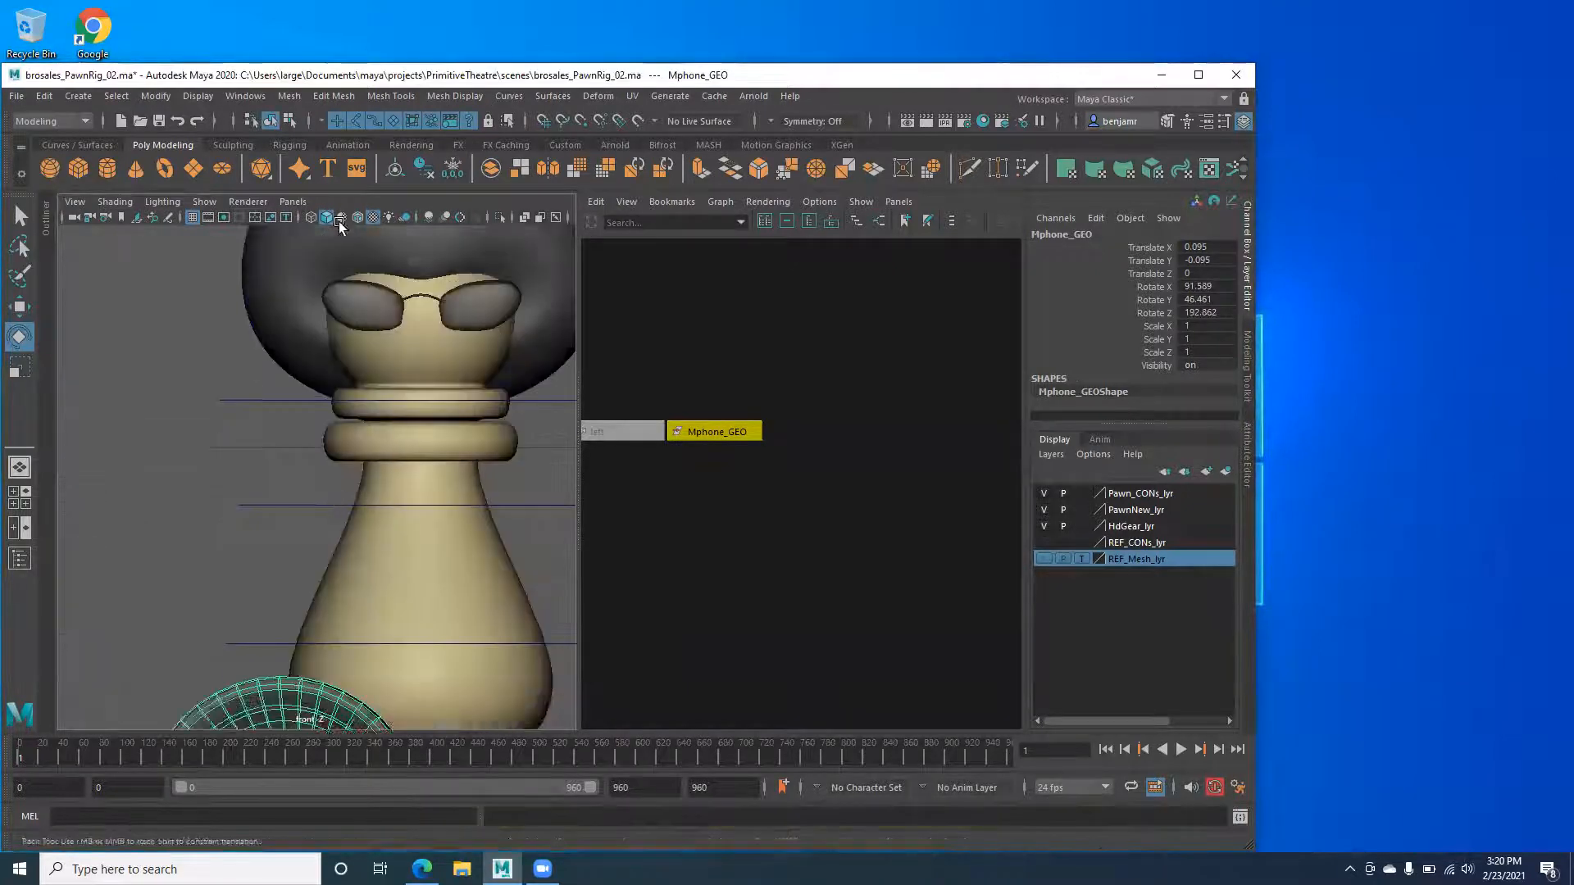
pyautogui.moveTo(229, 442); pyautogui.dragTo(270, 456)
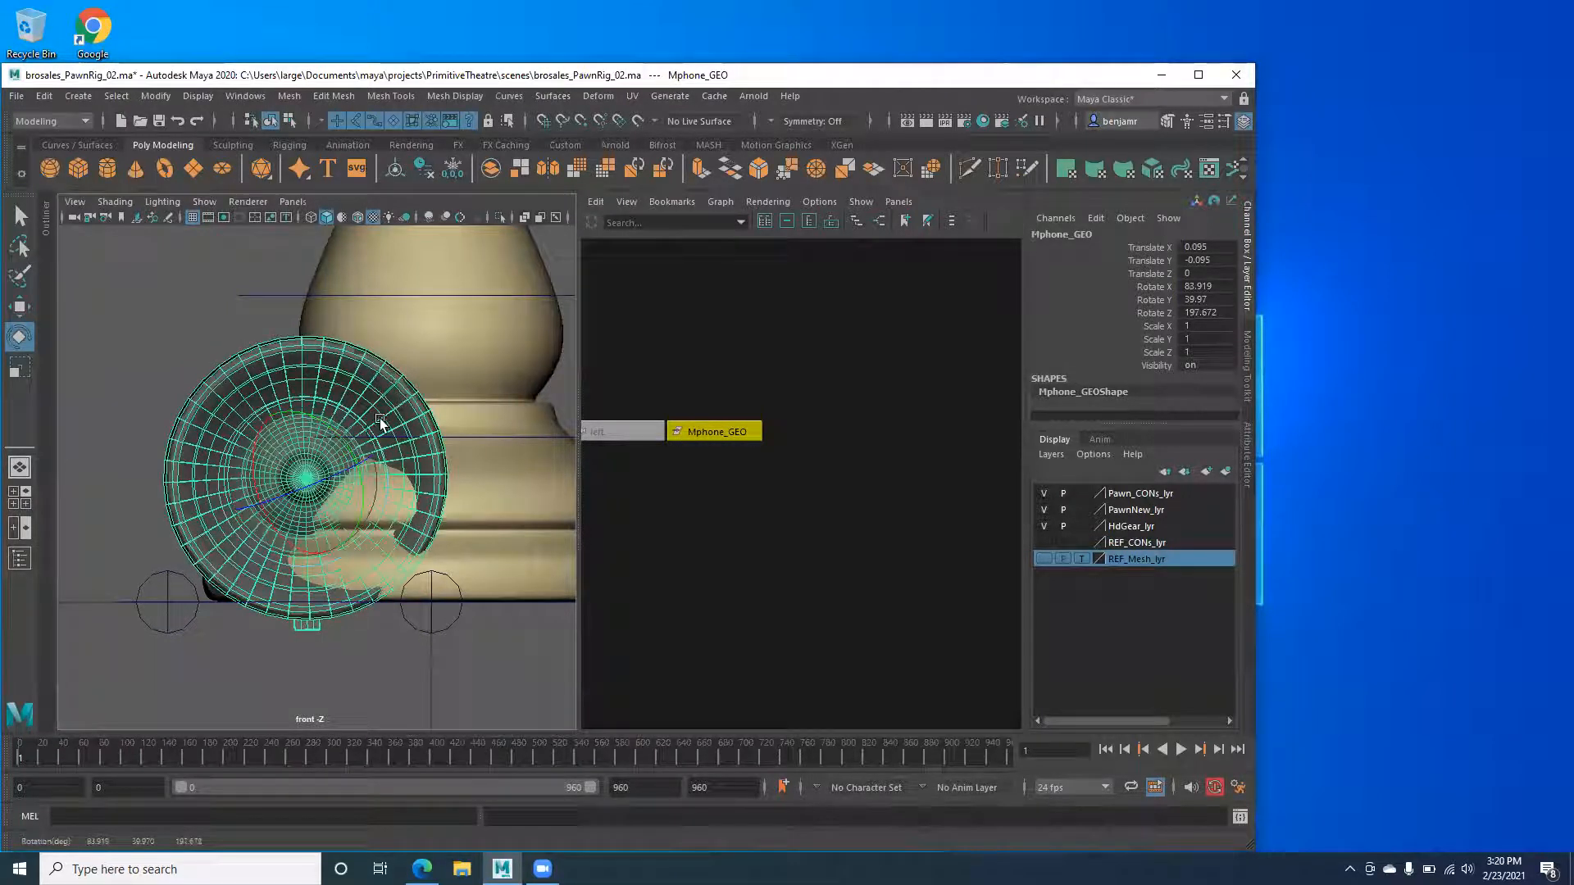
pyautogui.moveTo(372, 439); pyautogui.dragTo(374, 439)
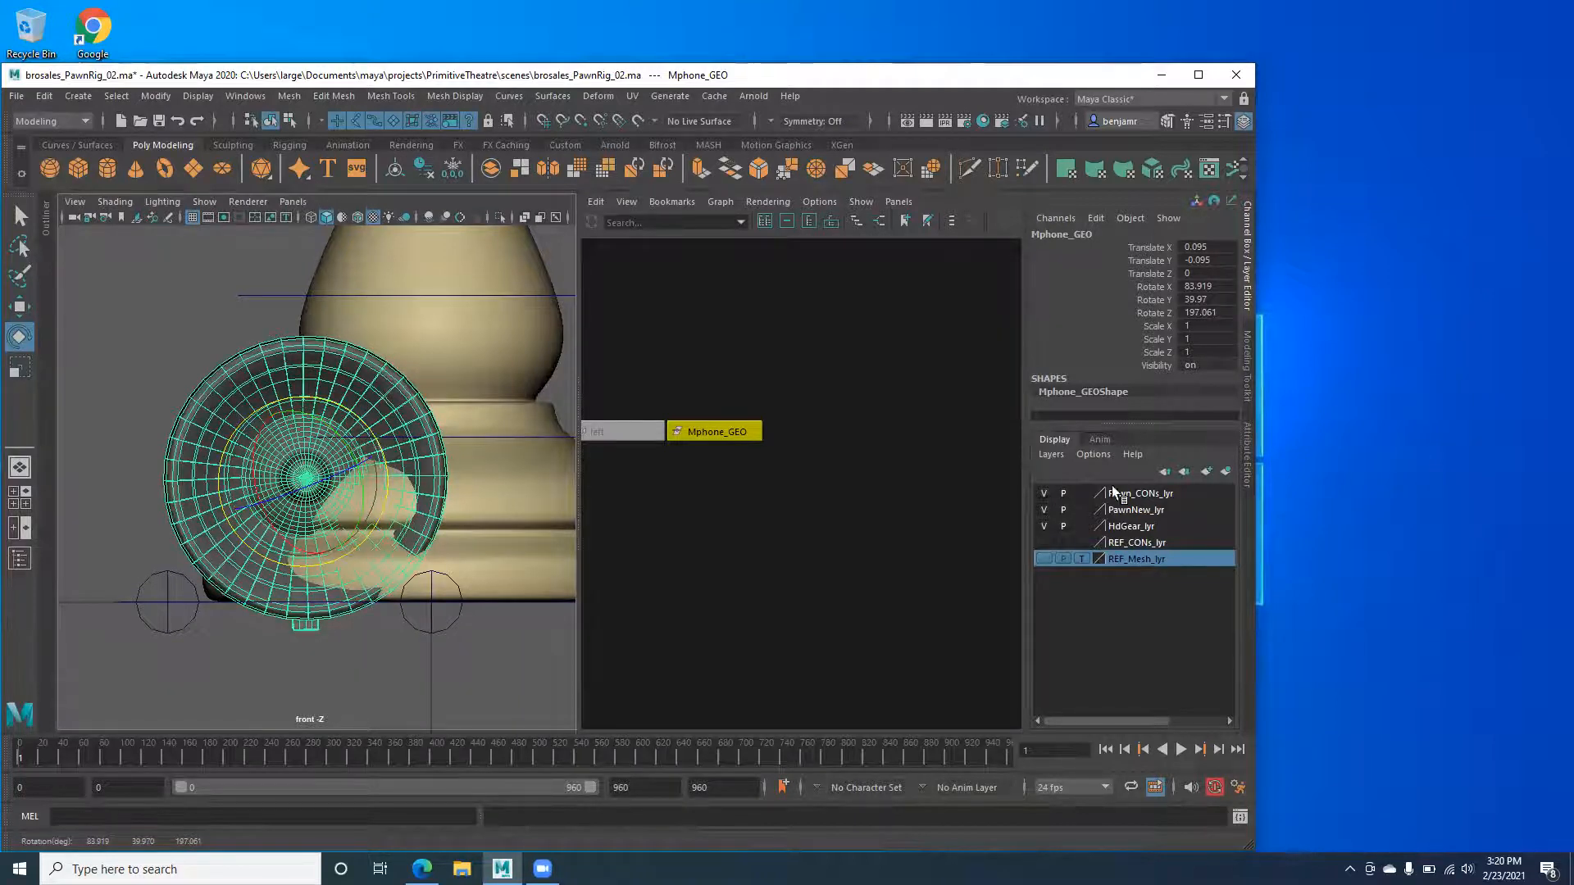
# Move the megaphone to the world origin at the pawn's base, about 0.35 in X and -0.335 in Y.
pyautogui.press('w')
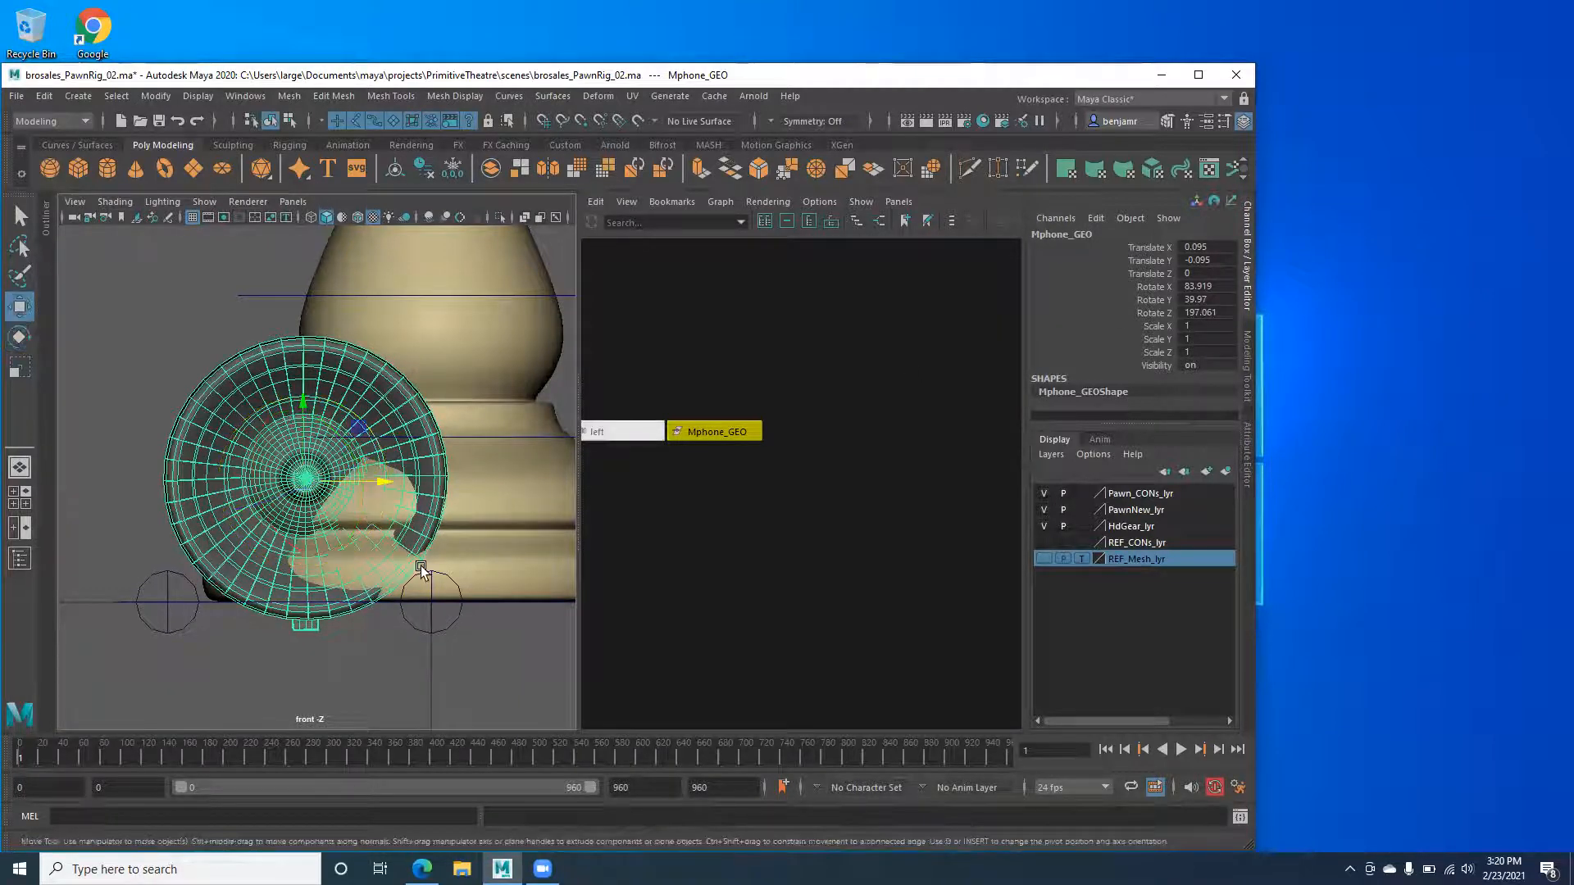
pyautogui.moveTo(386, 483); pyautogui.dragTo(433, 513)
pyautogui.keyDown('alt'); pyautogui.moveTo(434, 525); pyautogui.dragTo(359, 537, button='right'); pyautogui.keyUp('alt')
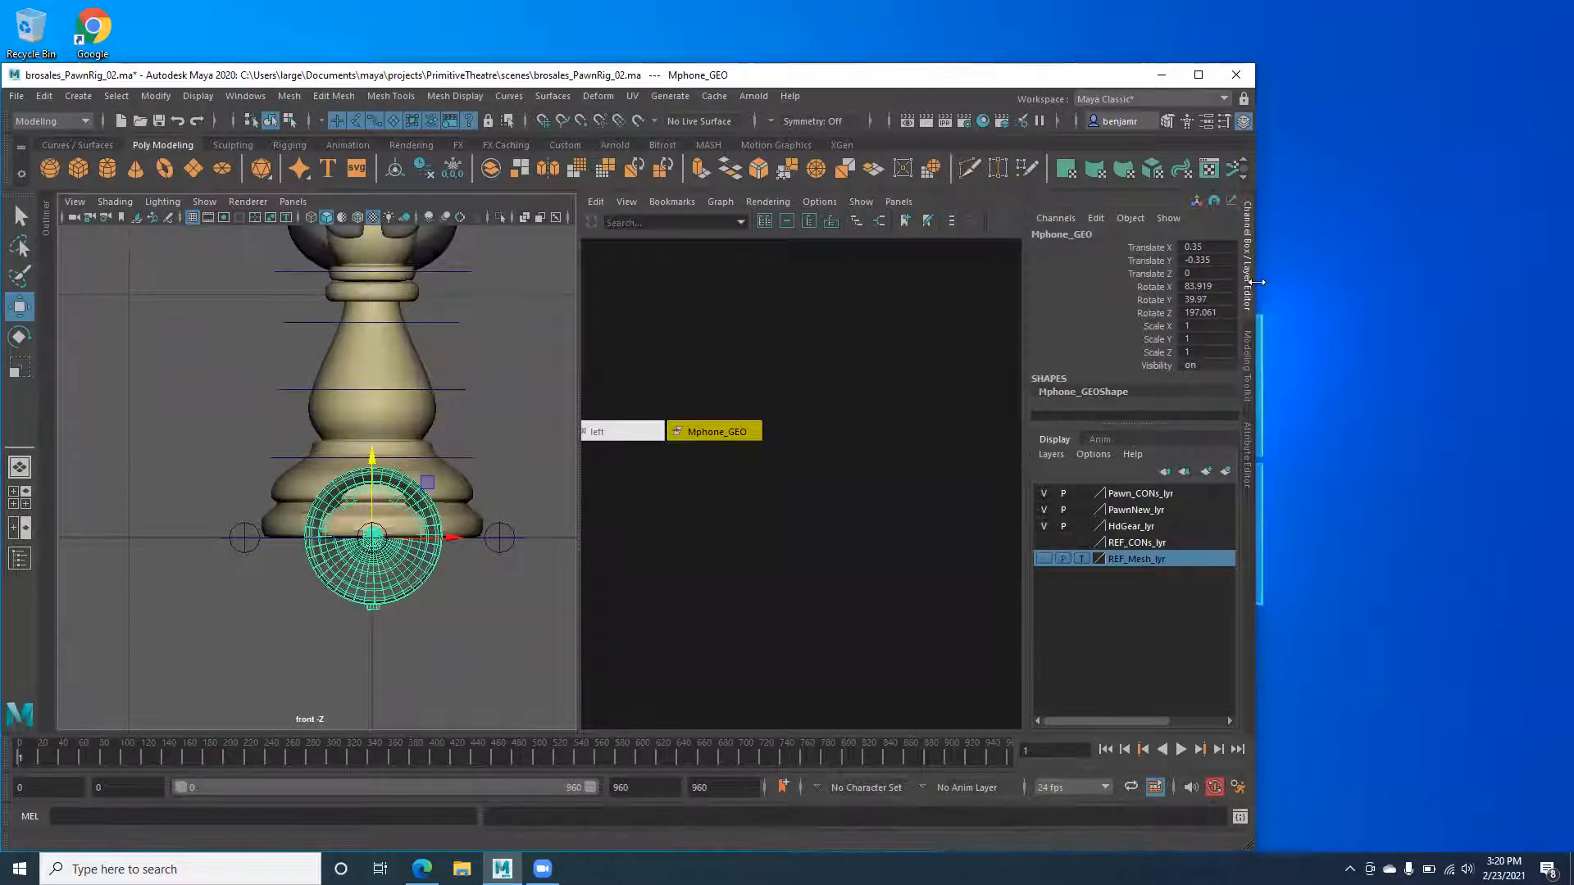
# Widen the scene window, freeze Mphone_GEO's transformations, and reselect the megaphone in the front view.
pyautogui.moveTo(1317, 283); pyautogui.dragTo(1315, 284)
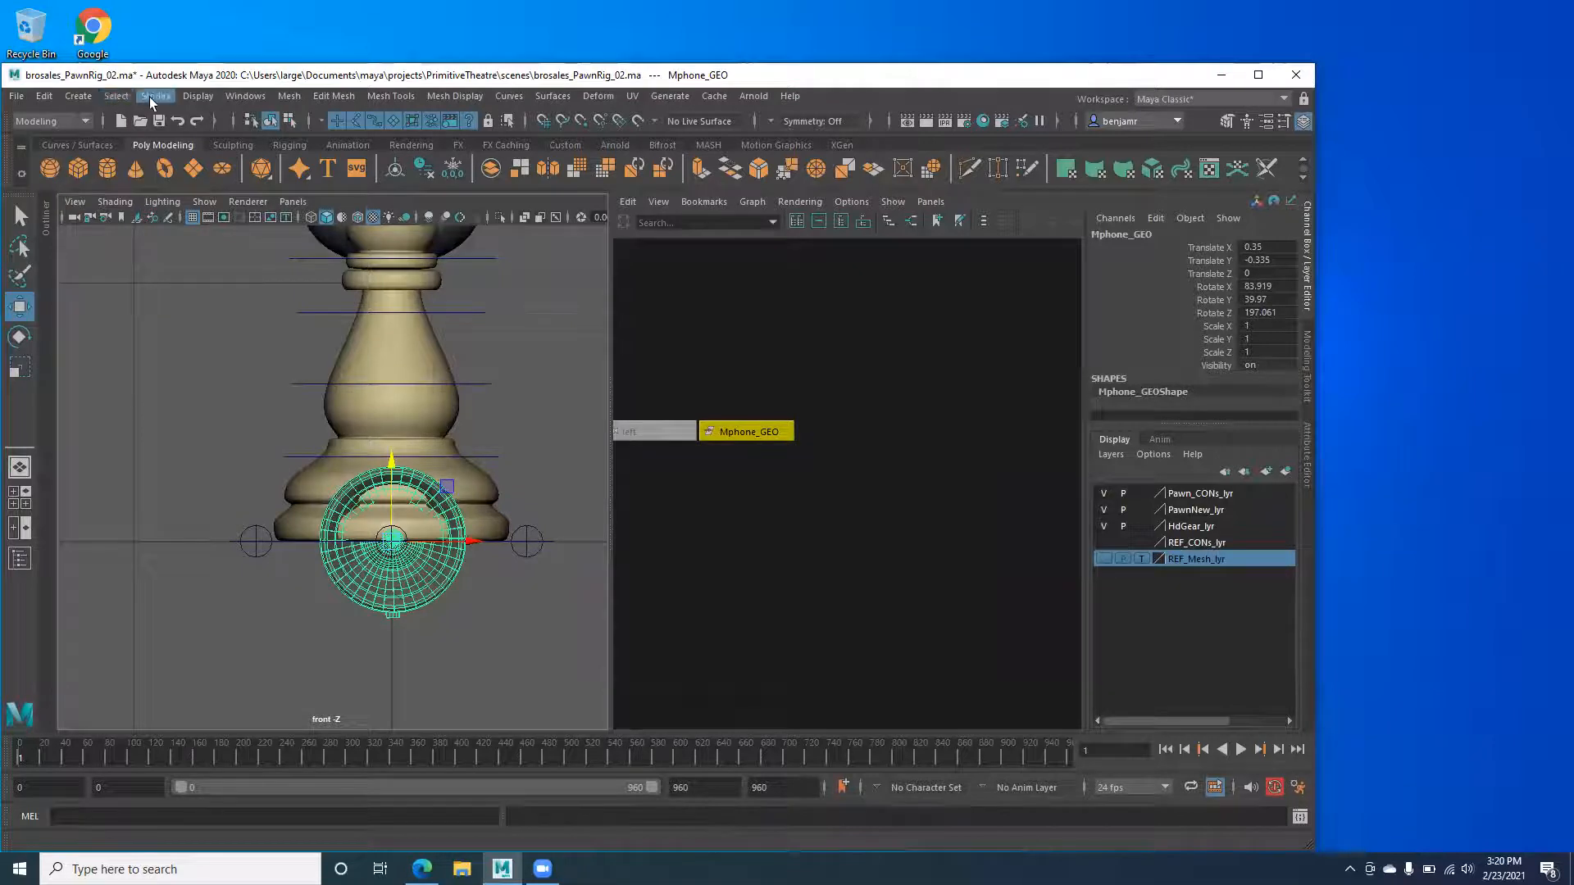
pyautogui.click(153, 95)
pyautogui.click(215, 172)
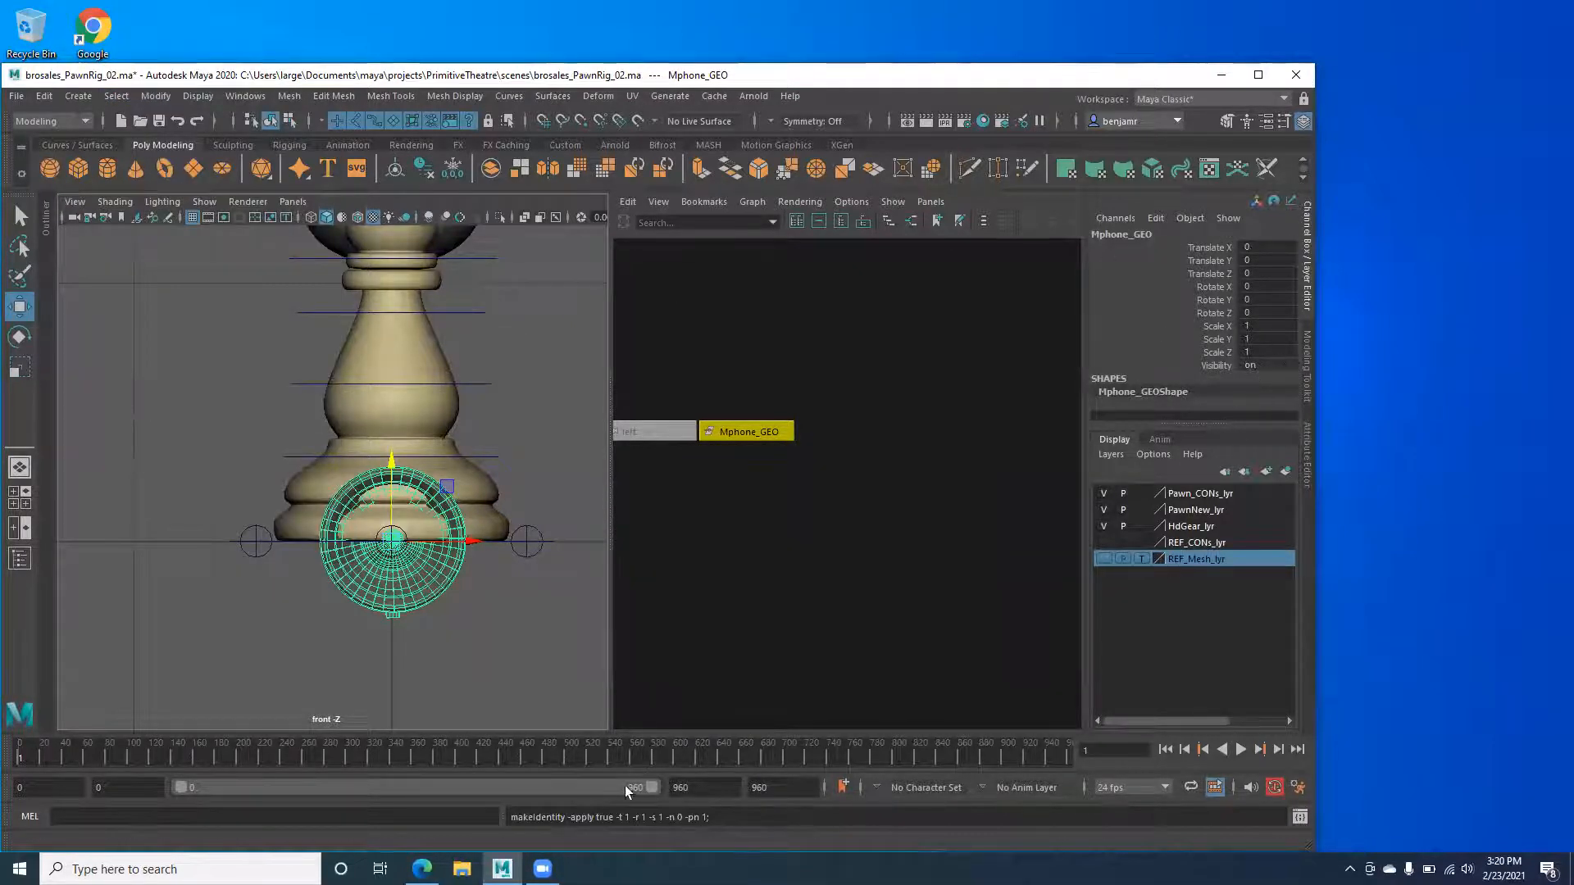
pyautogui.click(501, 869)
pyautogui.click(502, 868)
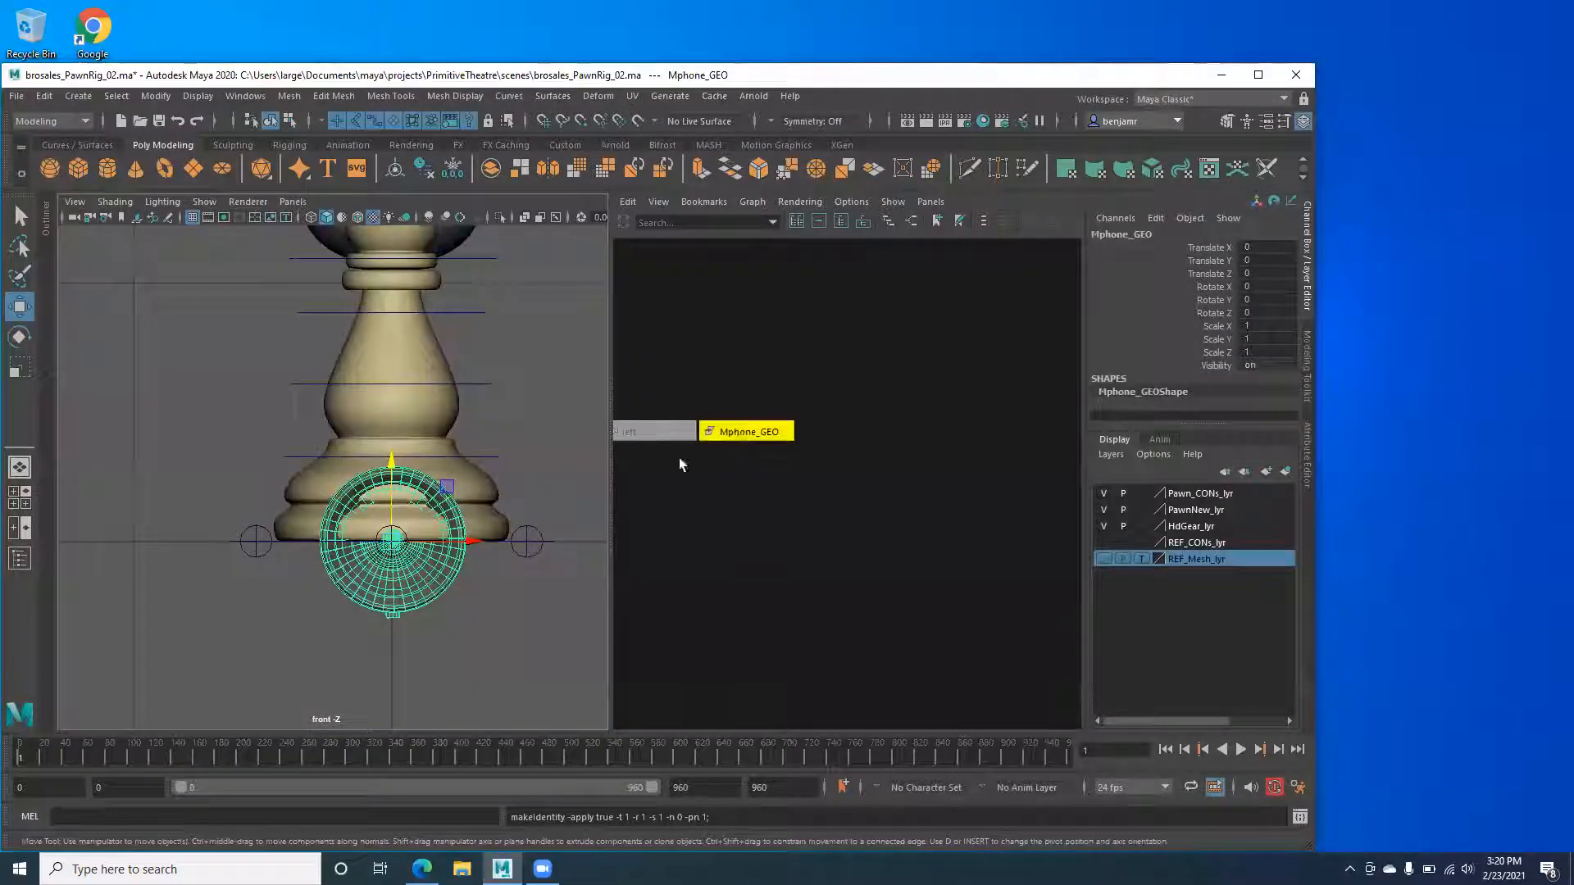
pyautogui.click(240, 461)
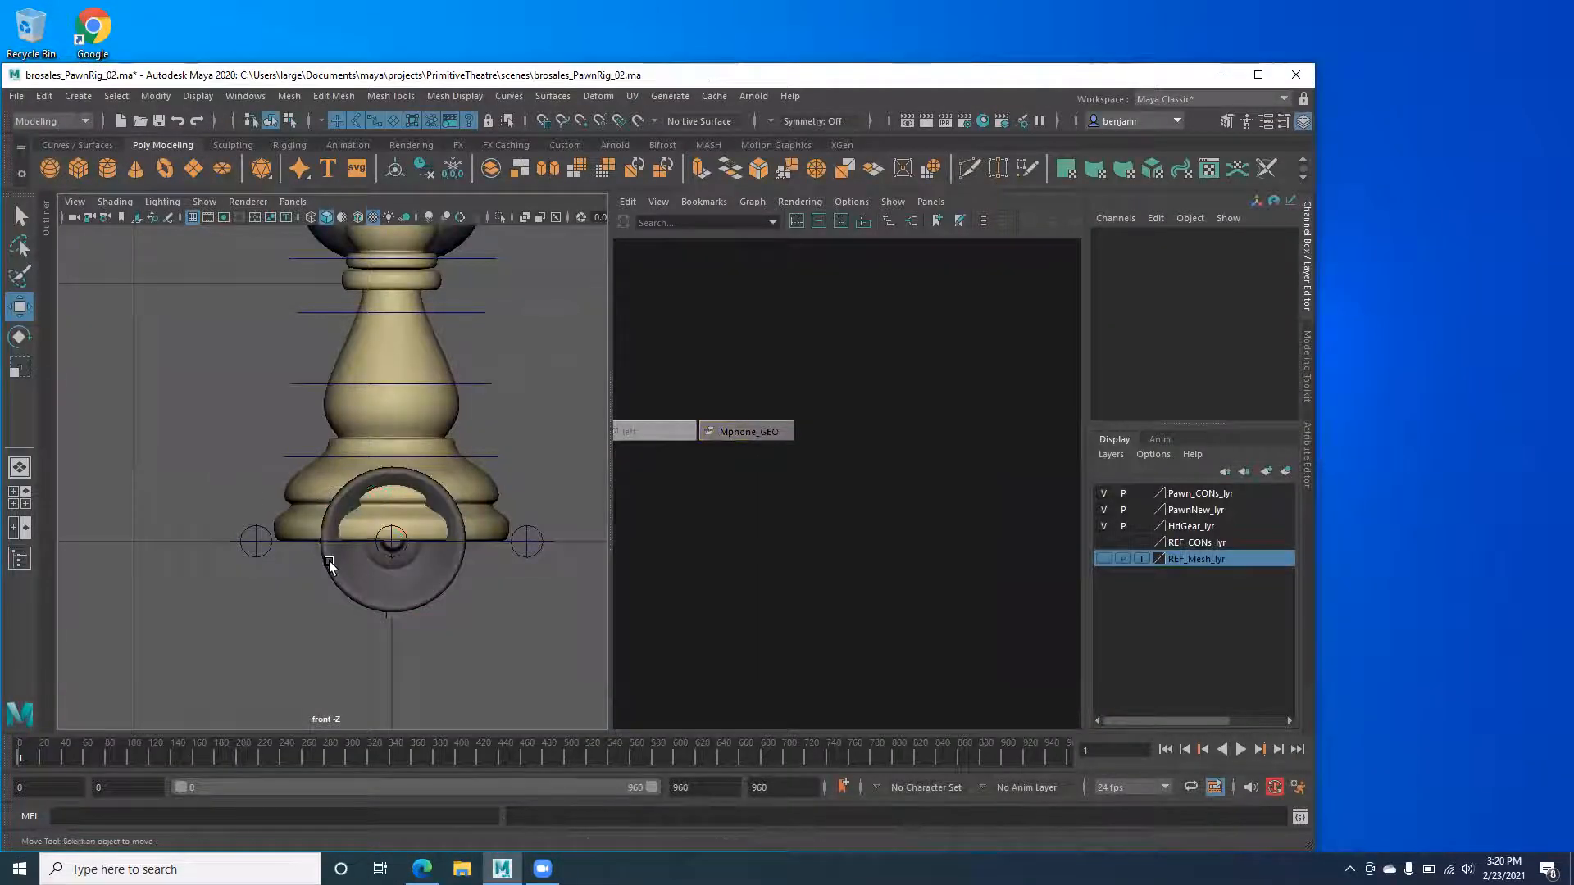
pyautogui.click(329, 564)
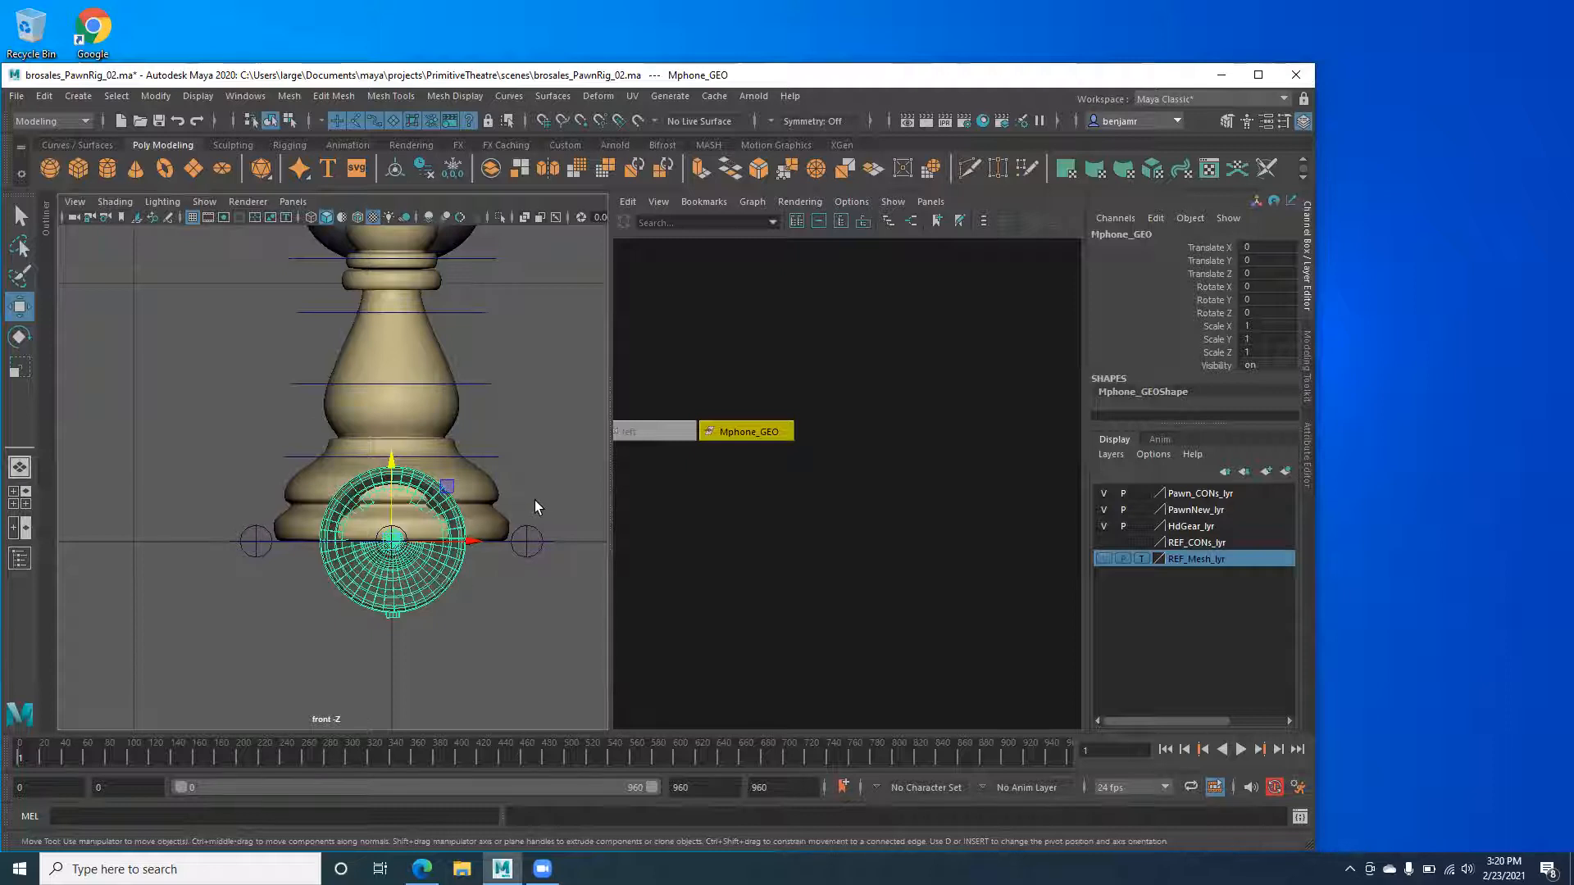
# Try scaling the megaphone uniformly about its pivot, inspect it in perspective, and undo the last scale change.
pyautogui.press('r')
pyautogui.scroll(-6, 350, 492)
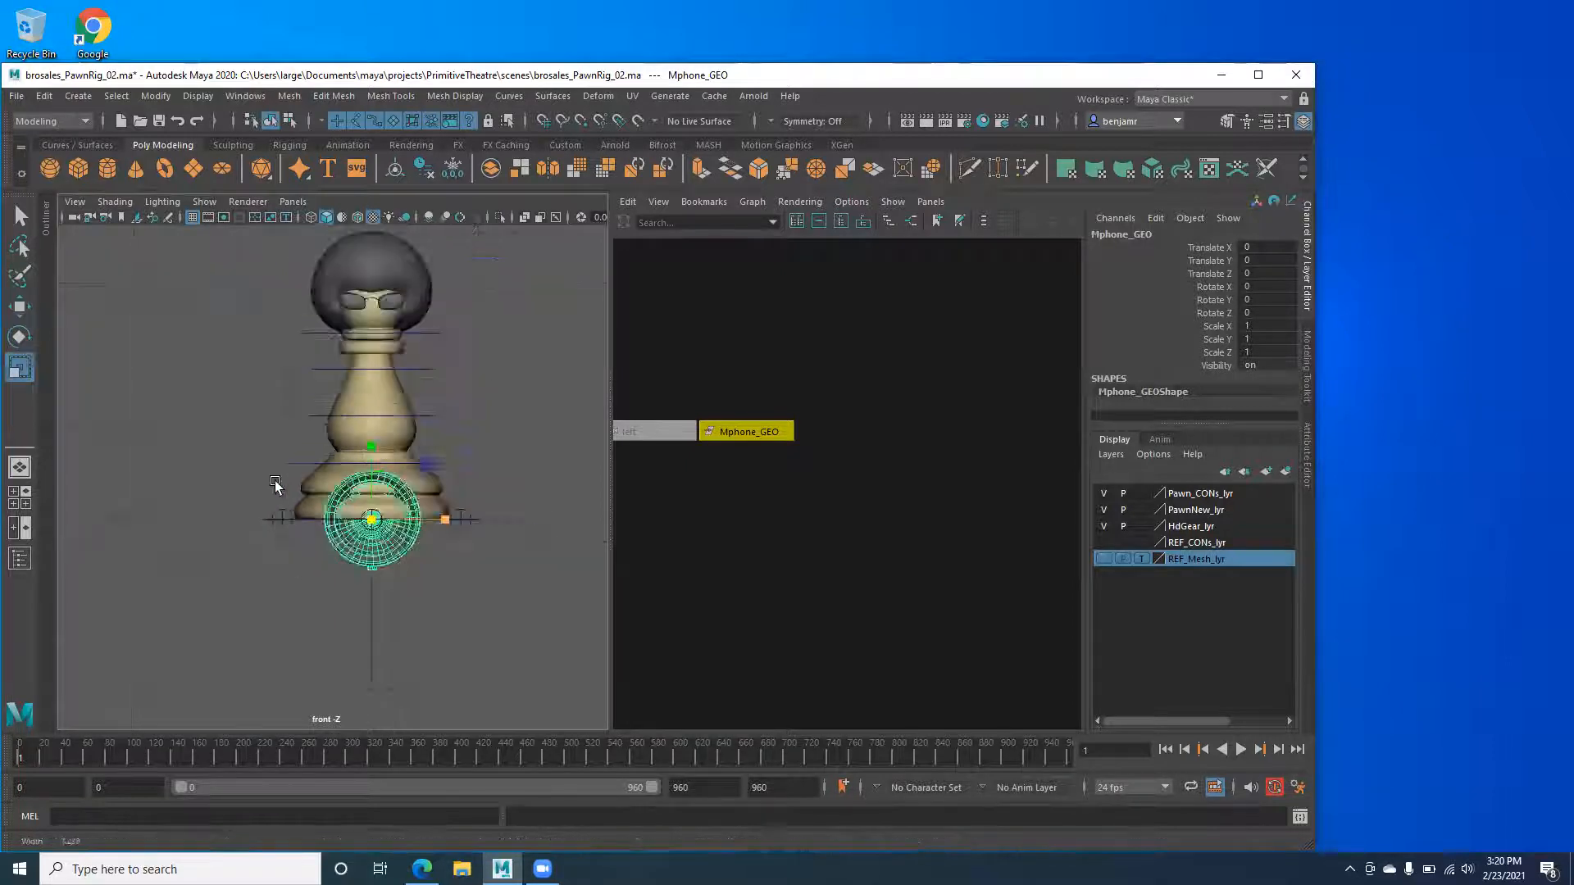
pyautogui.moveTo(342, 491); pyautogui.dragTo(149, 466)
pyautogui.press('space')
pyautogui.moveTo(264, 471); pyautogui.dragTo(269, 433)
pyautogui.press('f')
pyautogui.moveTo(337, 514); pyautogui.dragTo(210, 543)
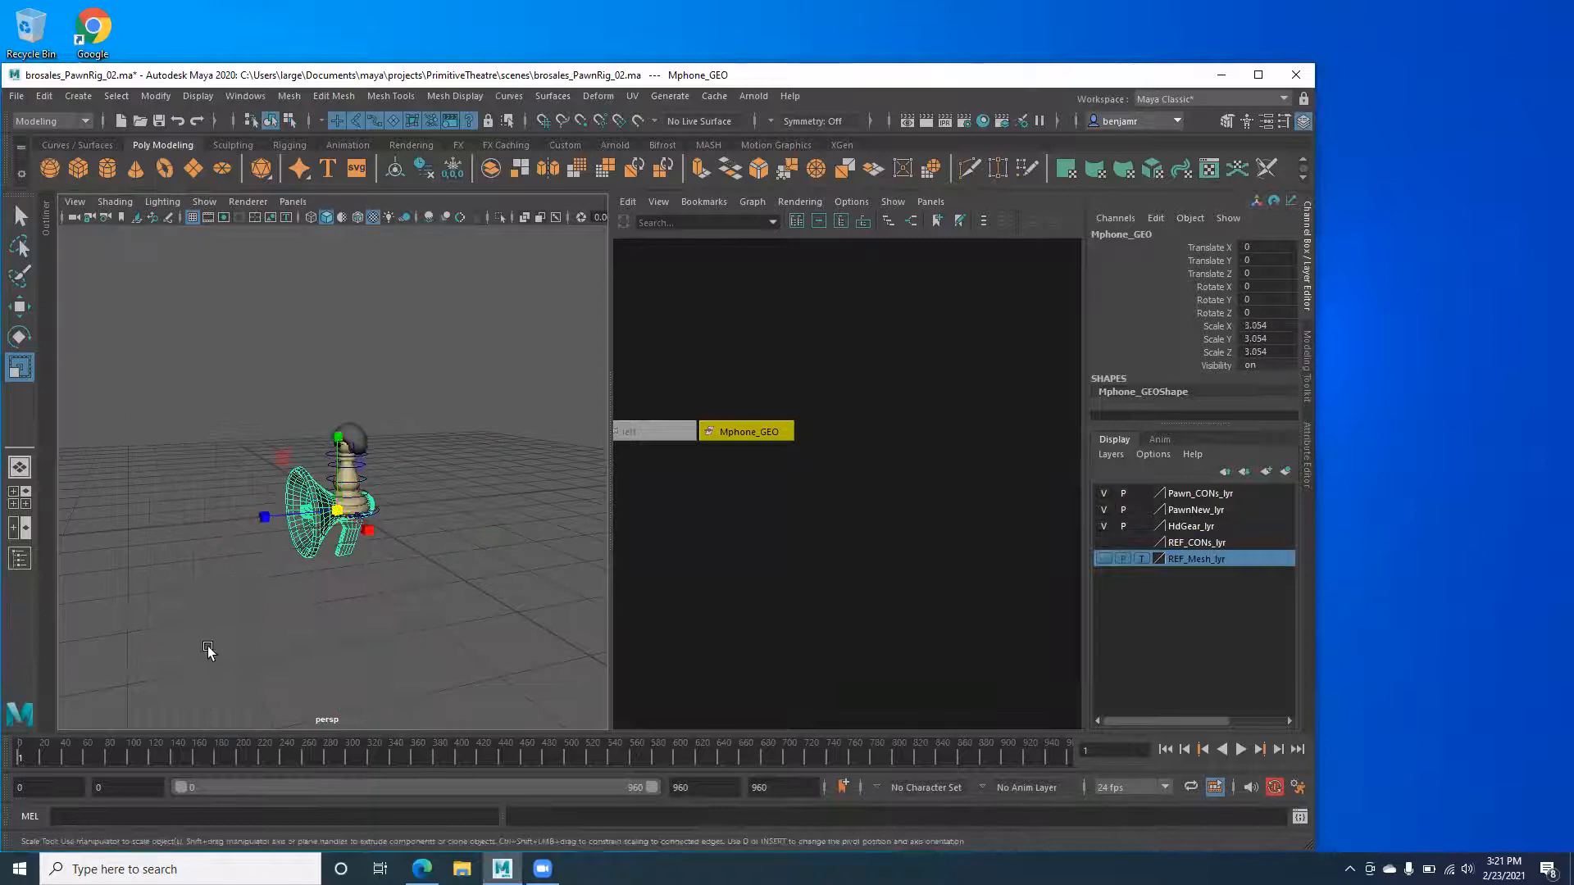
pyautogui.hotkey('ctrl', 'z')
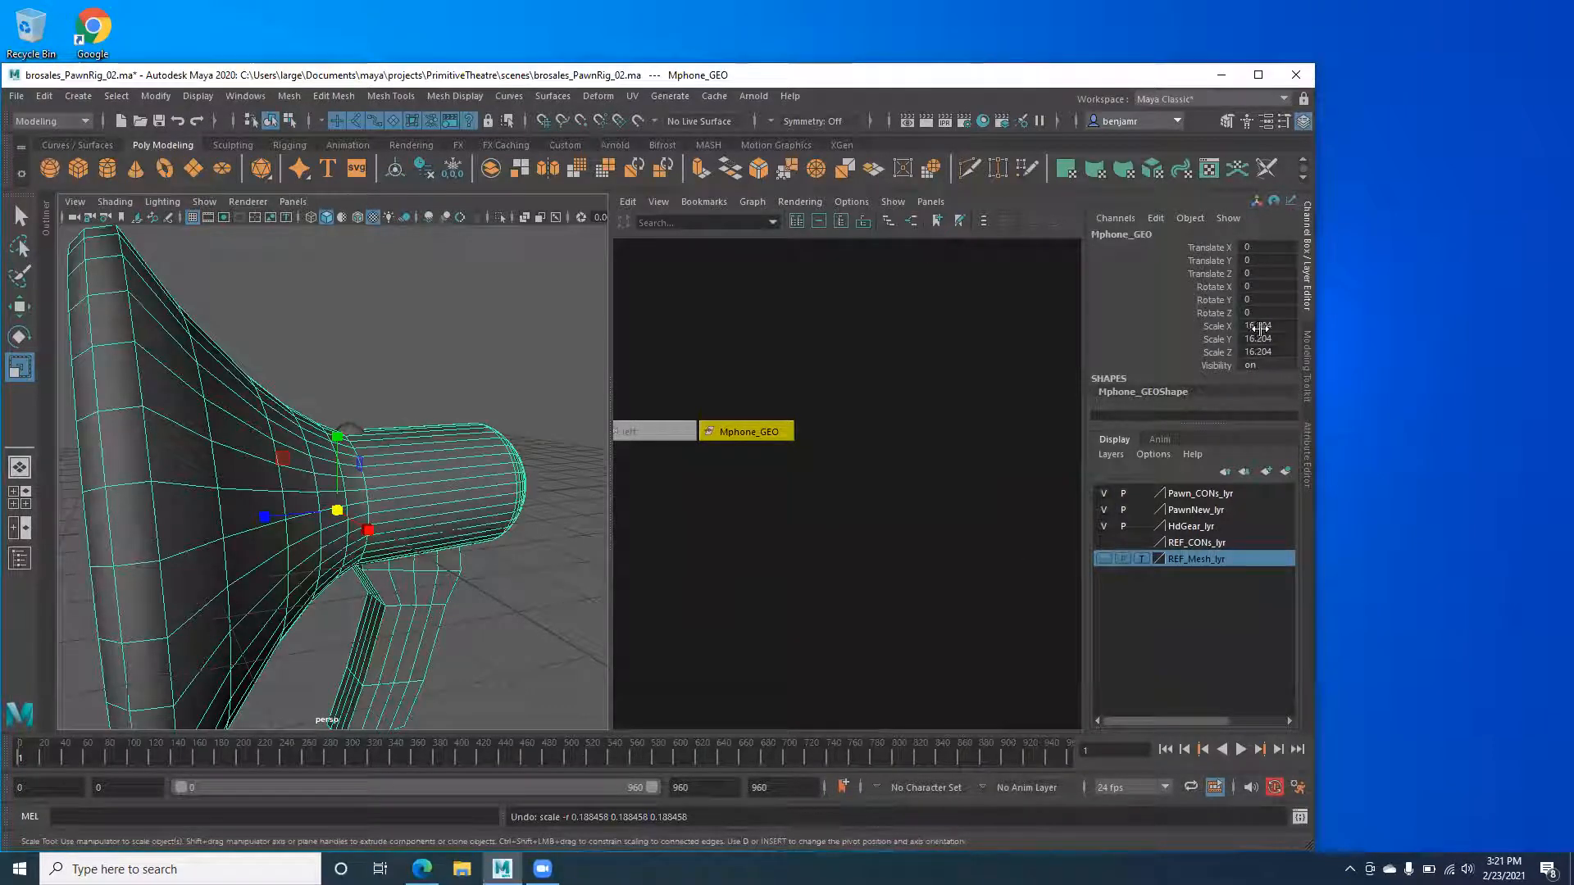
# Set Mphone_GEO's Scale X, Y and Z to 1.
pyautogui.moveTo(1258, 325); pyautogui.dragTo(1258, 351)
pyautogui.click(1260, 352)
pyautogui.write('1')
pyautogui.press('Return')
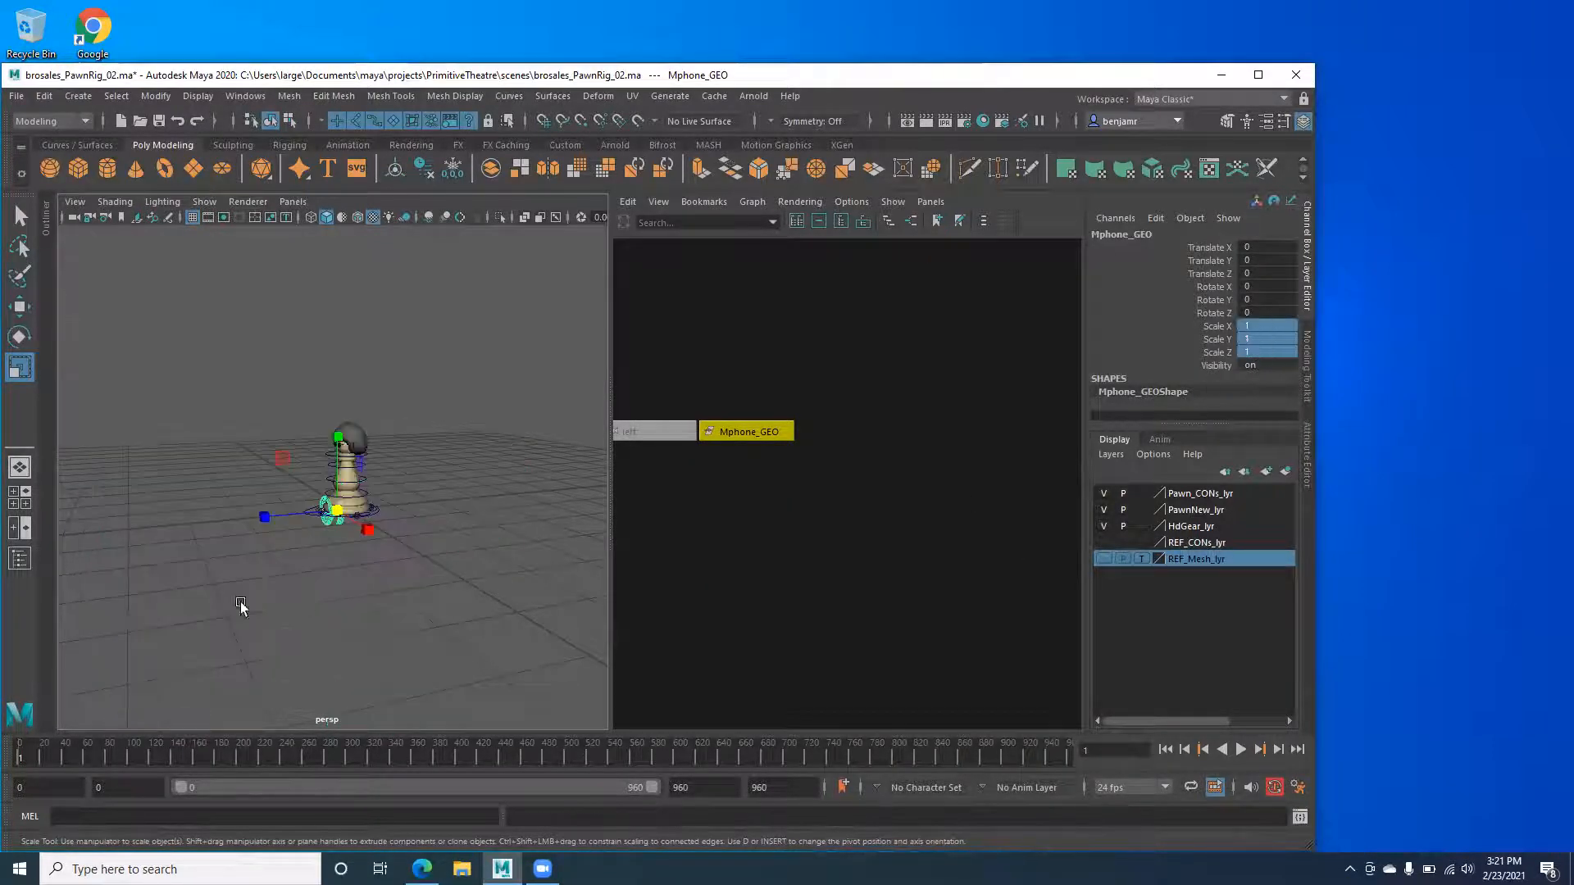
# In the front view, try moving the megaphone beside the pawn's body, to about -0.453 in X and 0.669 in Y.
pyautogui.keyDown('alt'); pyautogui.moveTo(287, 590); pyautogui.dragTo(347, 533); pyautogui.keyUp('alt')
pyautogui.keyDown('alt'); pyautogui.moveTo(348, 534); pyautogui.dragTo(390, 583, button='right'); pyautogui.keyUp('alt')
pyautogui.keyDown('alt'); pyautogui.moveTo(328, 578); pyautogui.dragTo(291, 564); pyautogui.keyUp('alt')
pyautogui.keyDown('alt'); pyautogui.moveTo(292, 564); pyautogui.dragTo(325, 577, button='middle'); pyautogui.keyUp('alt')
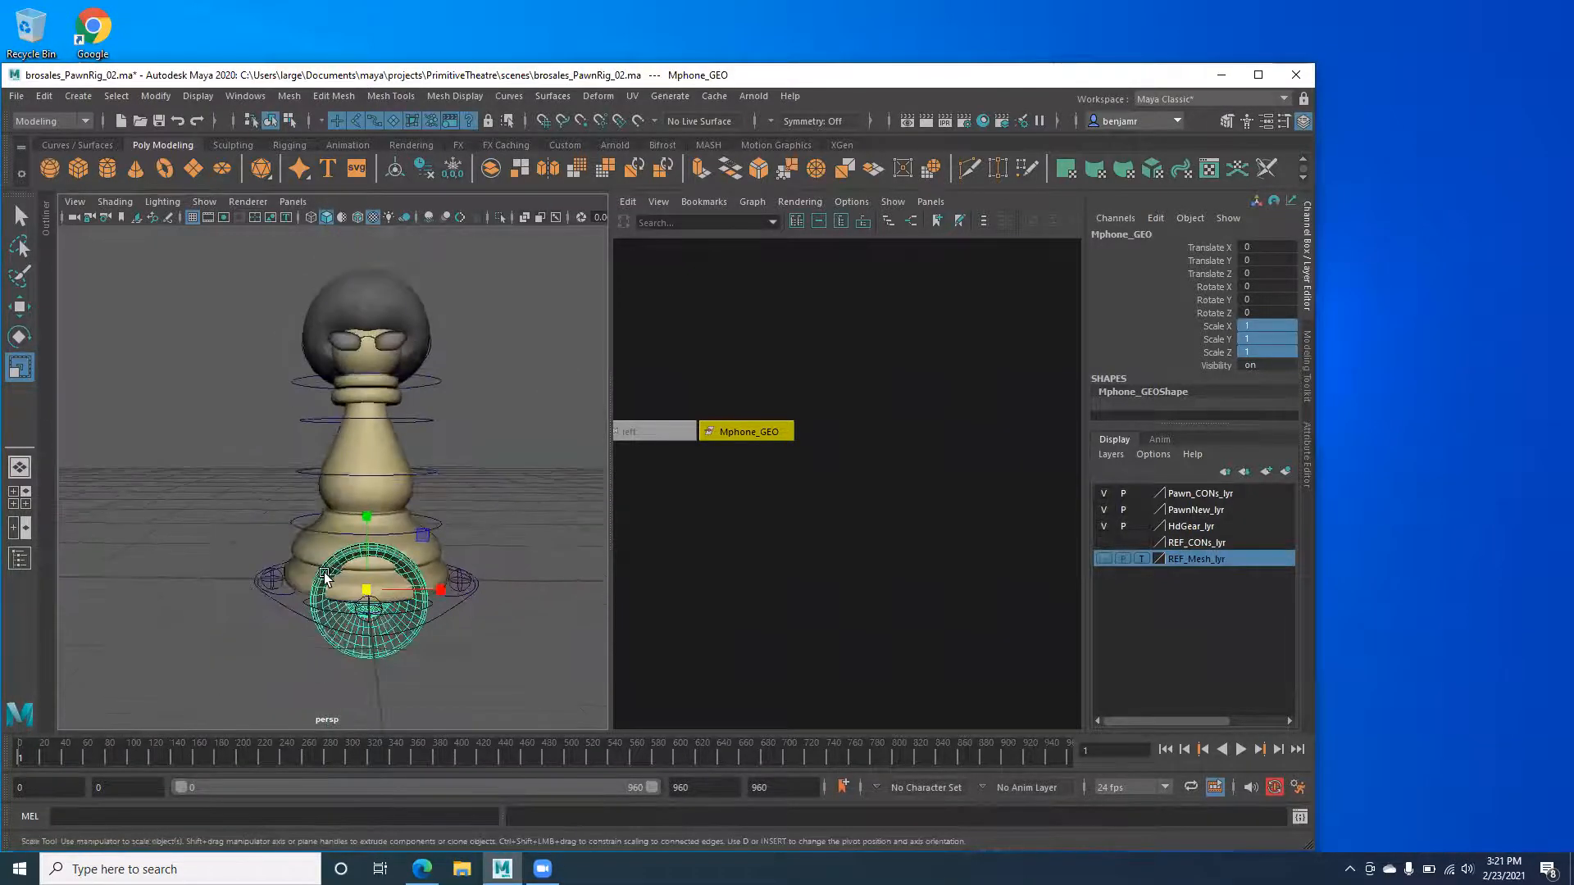
pyautogui.press('space')
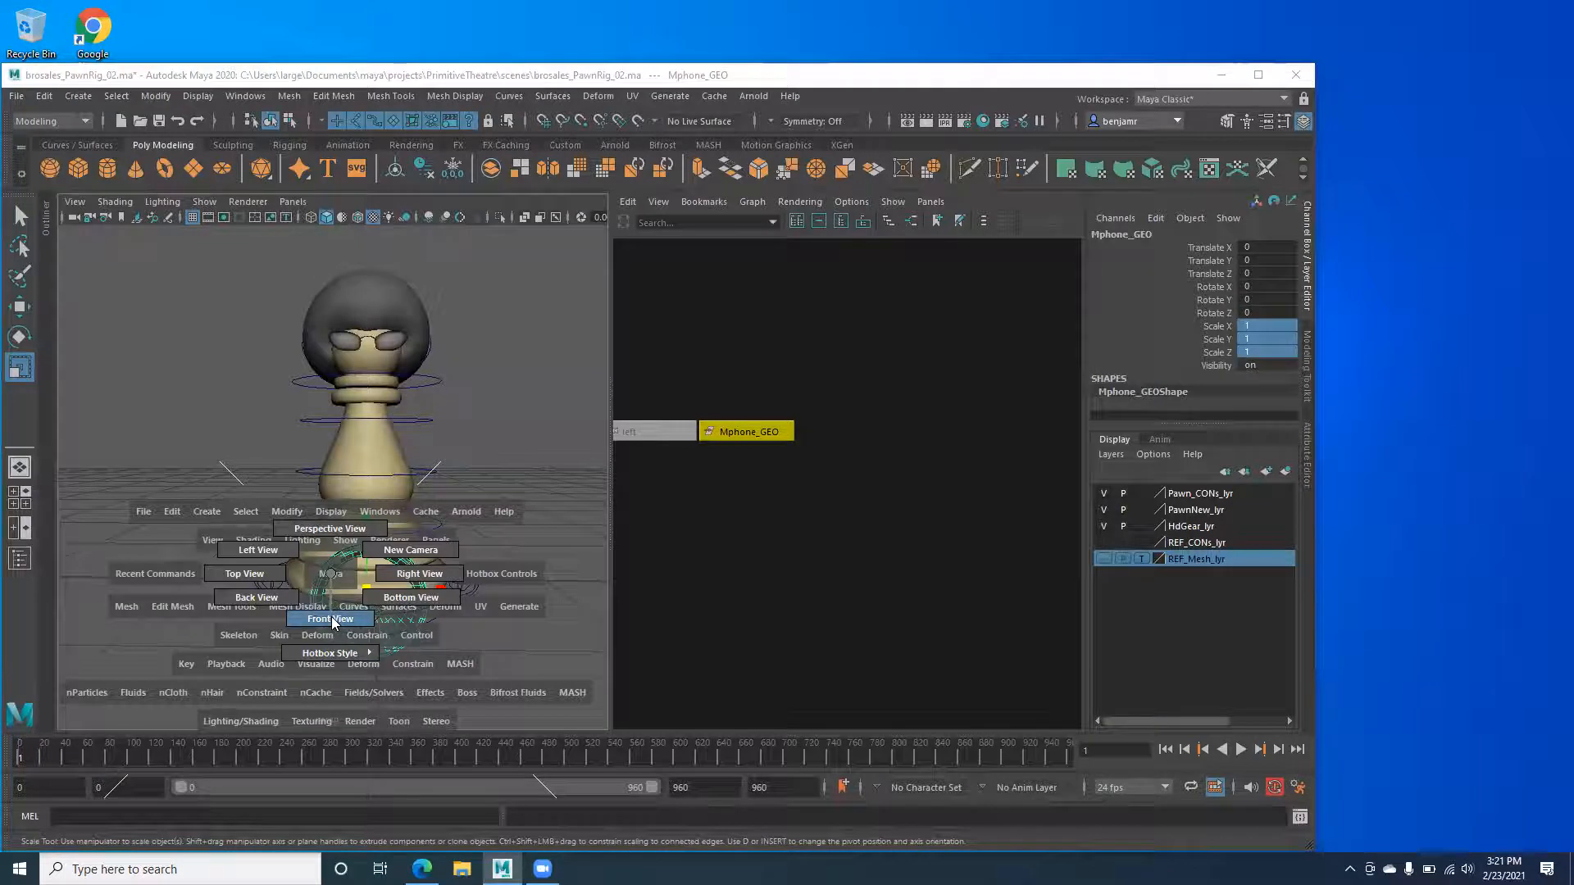
pyautogui.click(333, 618)
pyautogui.scroll(5, 302, 618)
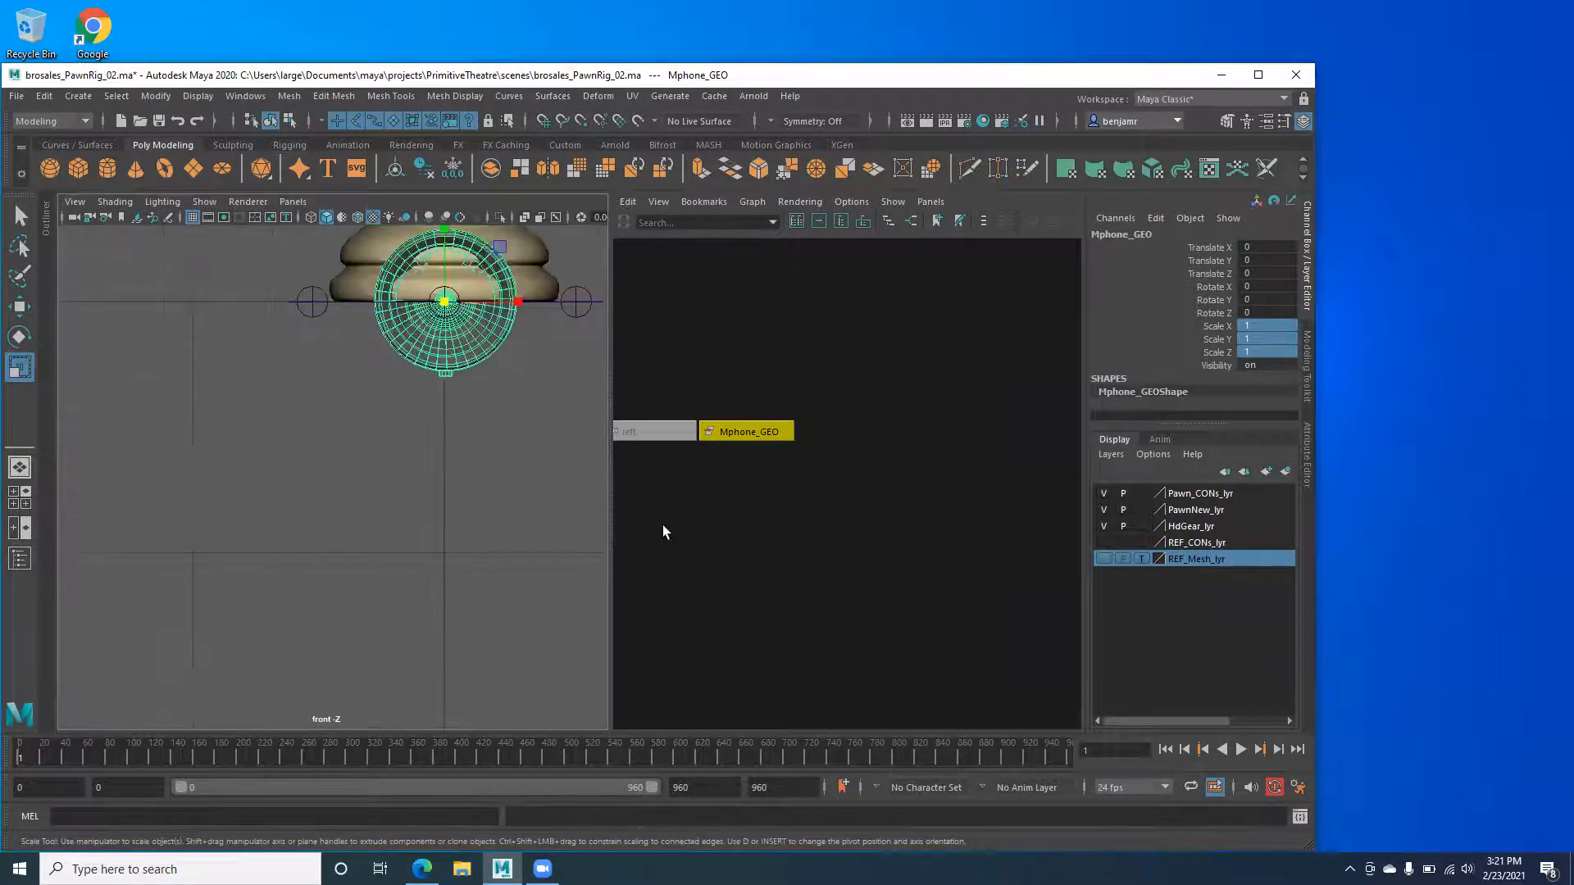
pyautogui.keyDown('alt'); pyautogui.moveTo(380, 397); pyautogui.dragTo(350, 625, button='middle'); pyautogui.keyUp('alt')
pyautogui.scroll(2, 369, 534)
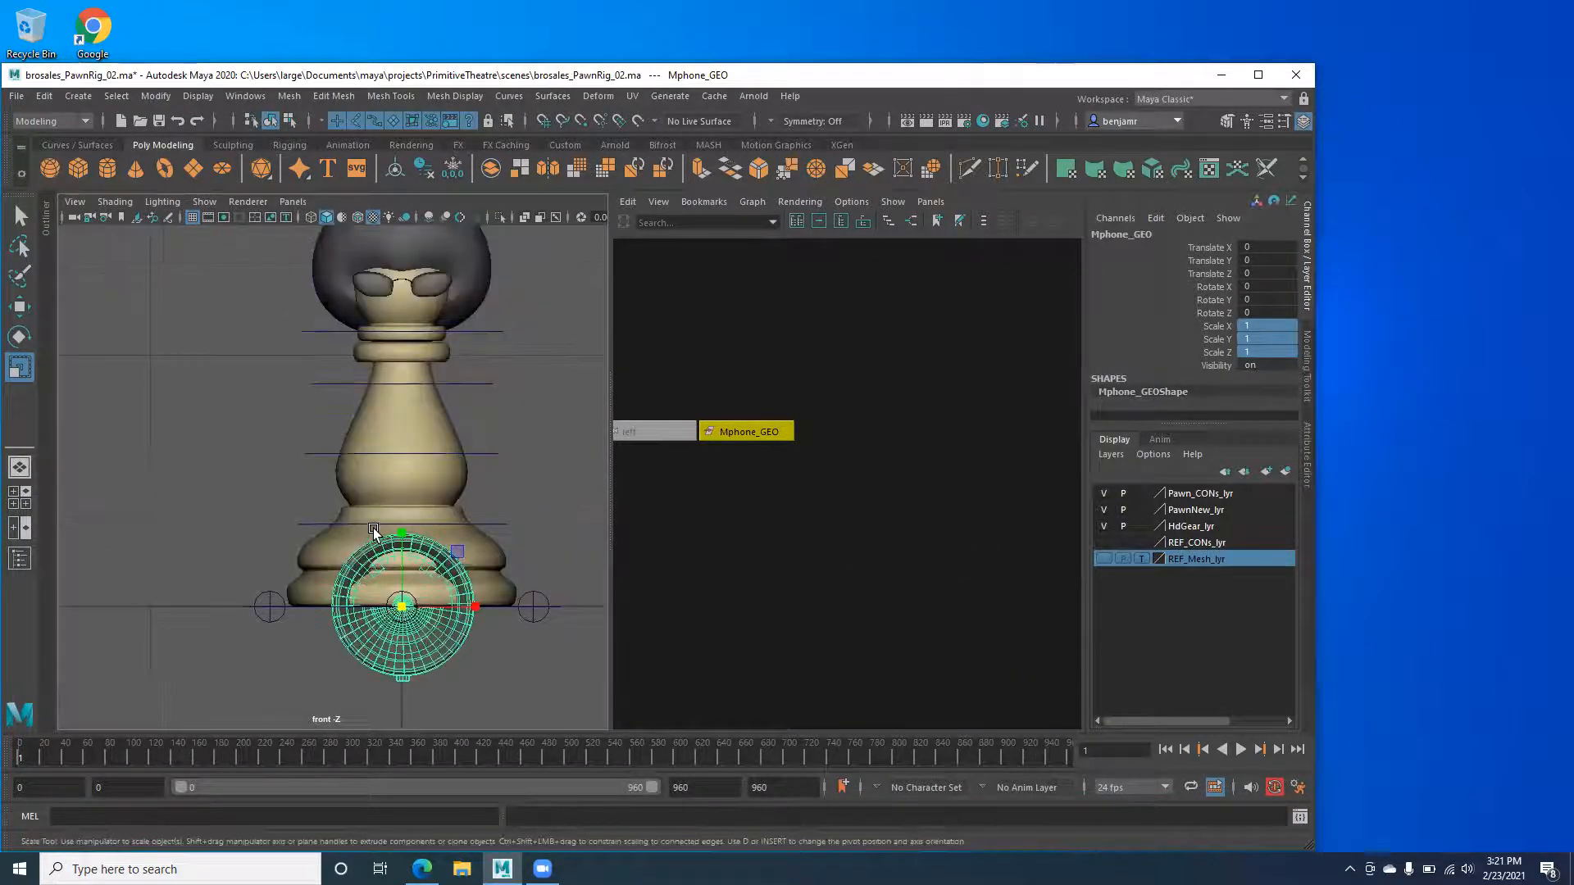
pyautogui.press('w')
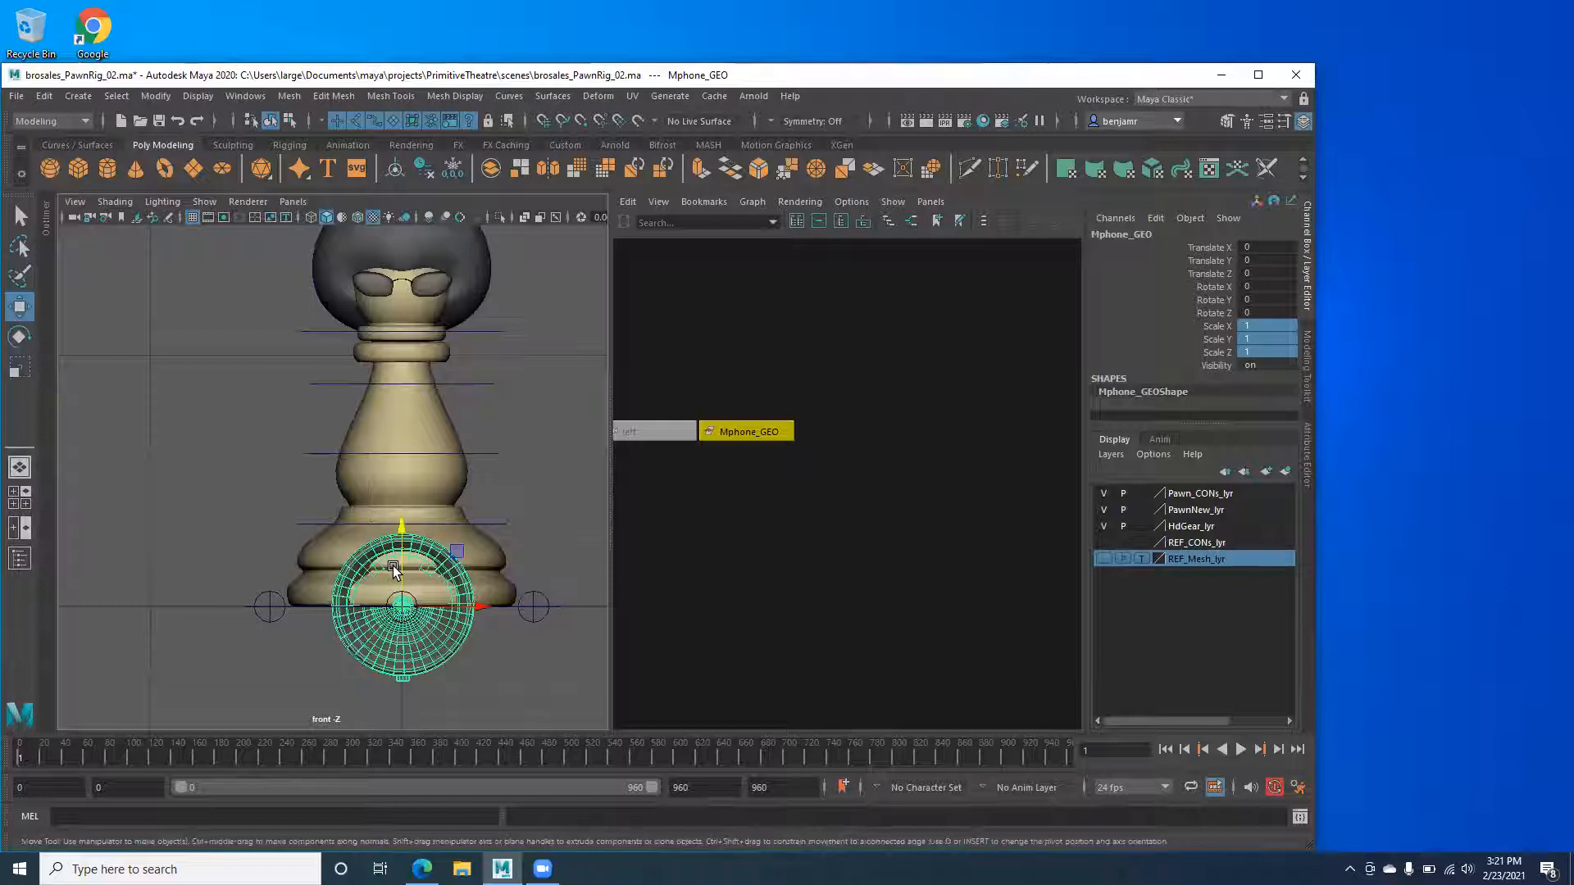
pyautogui.keyDown('alt'); pyautogui.moveTo(332, 587); pyautogui.dragTo(365, 620, button='middle'); pyautogui.keyUp('alt')
pyautogui.moveTo(508, 647); pyautogui.dragTo(396, 657)
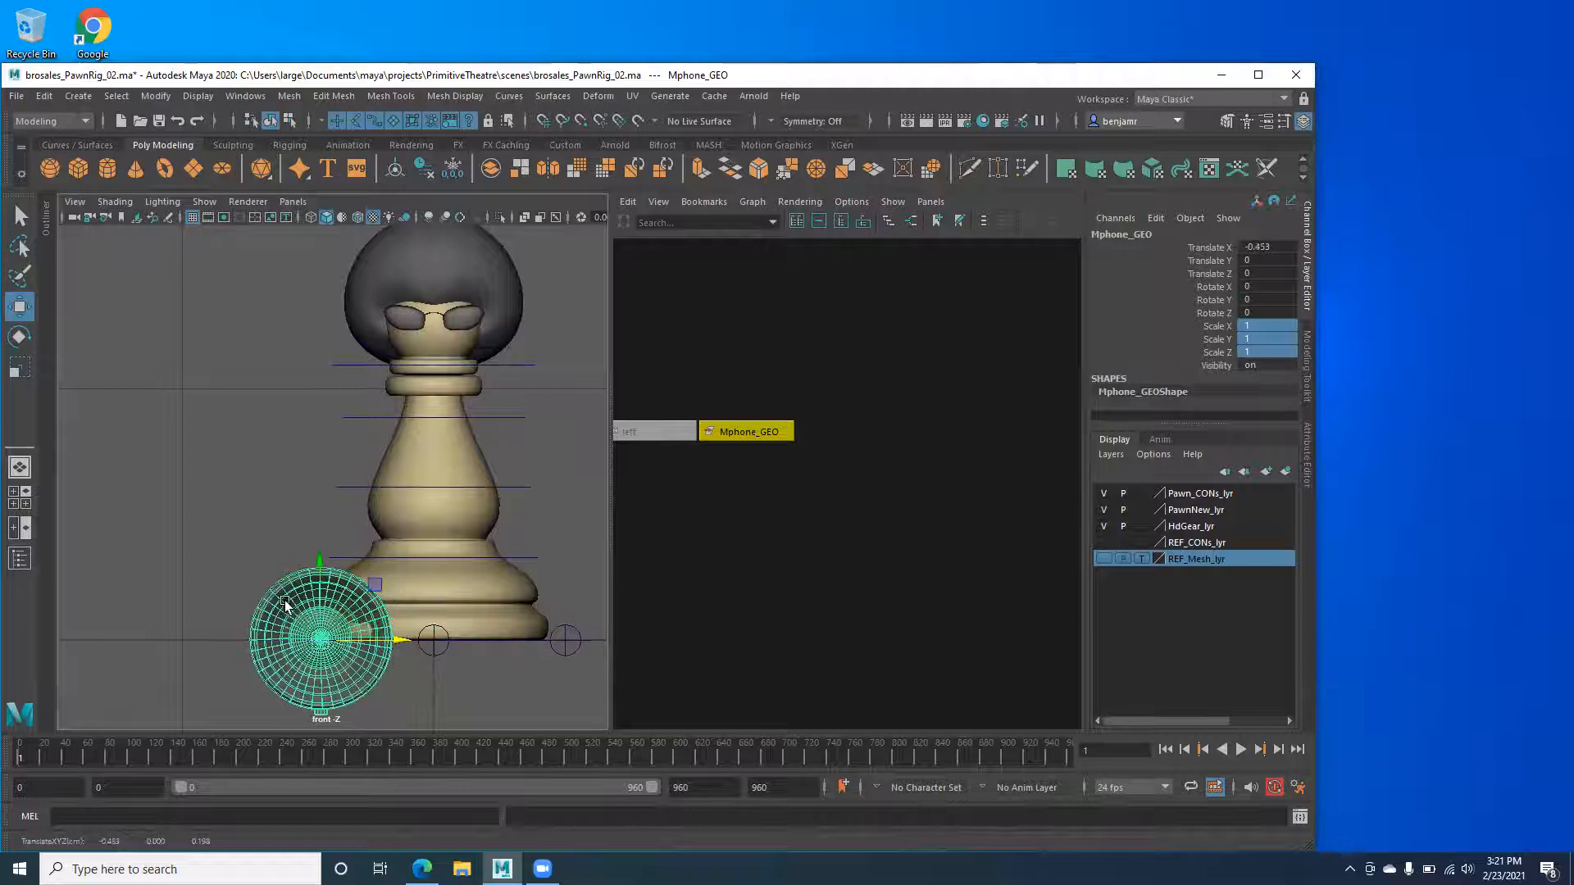
pyautogui.moveTo(317, 564); pyautogui.dragTo(321, 392)
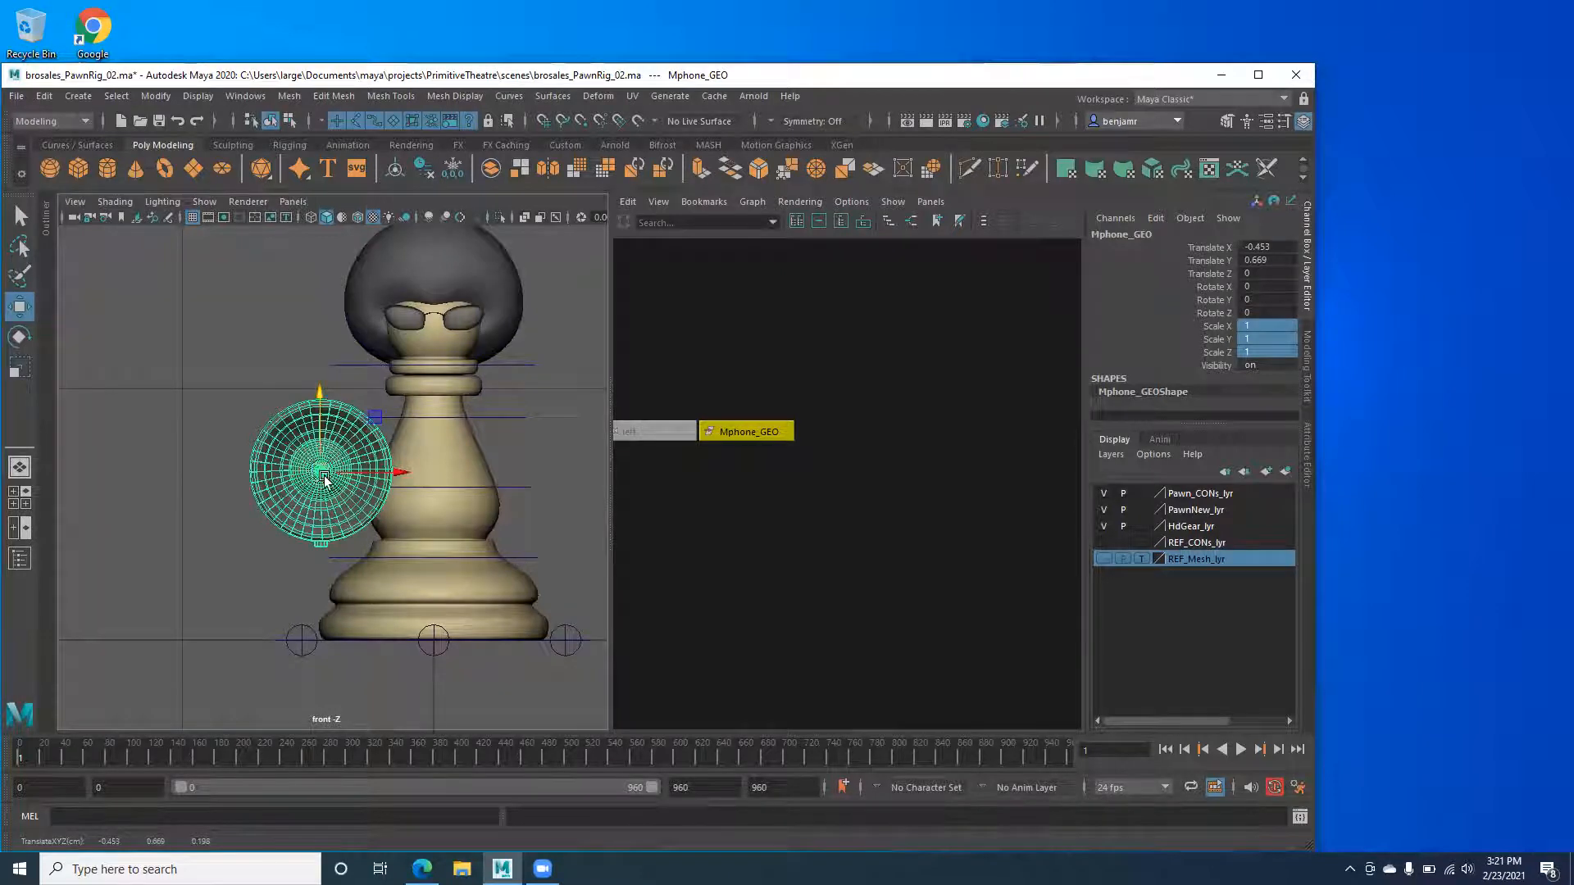
# Undo the megaphone's sideways and upward moves and set its scale back to 1 on all three axes.
pyautogui.hotkey('ctrl', 'z')
pyautogui.hotkey('ctrl', 'z')
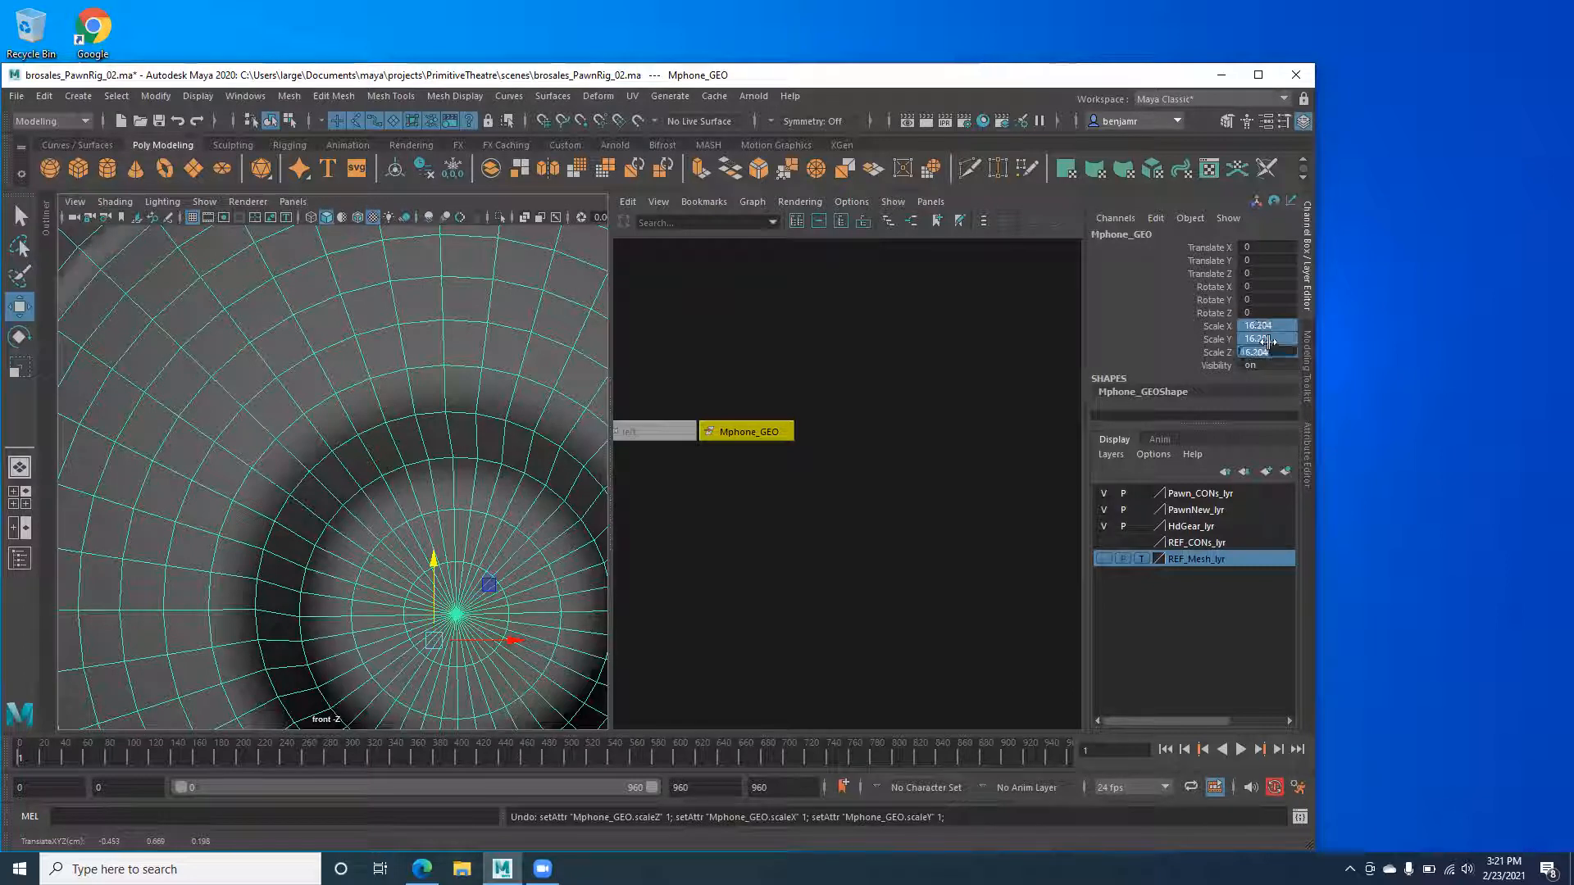
pyautogui.write('1')
pyautogui.press('Return')
# Place the megaphone in front of the pawn's mouth at about 1.152 in Y and 0.285 in Z, checking it in perspective.
pyautogui.moveTo(427, 560); pyautogui.dragTo(405, 260)
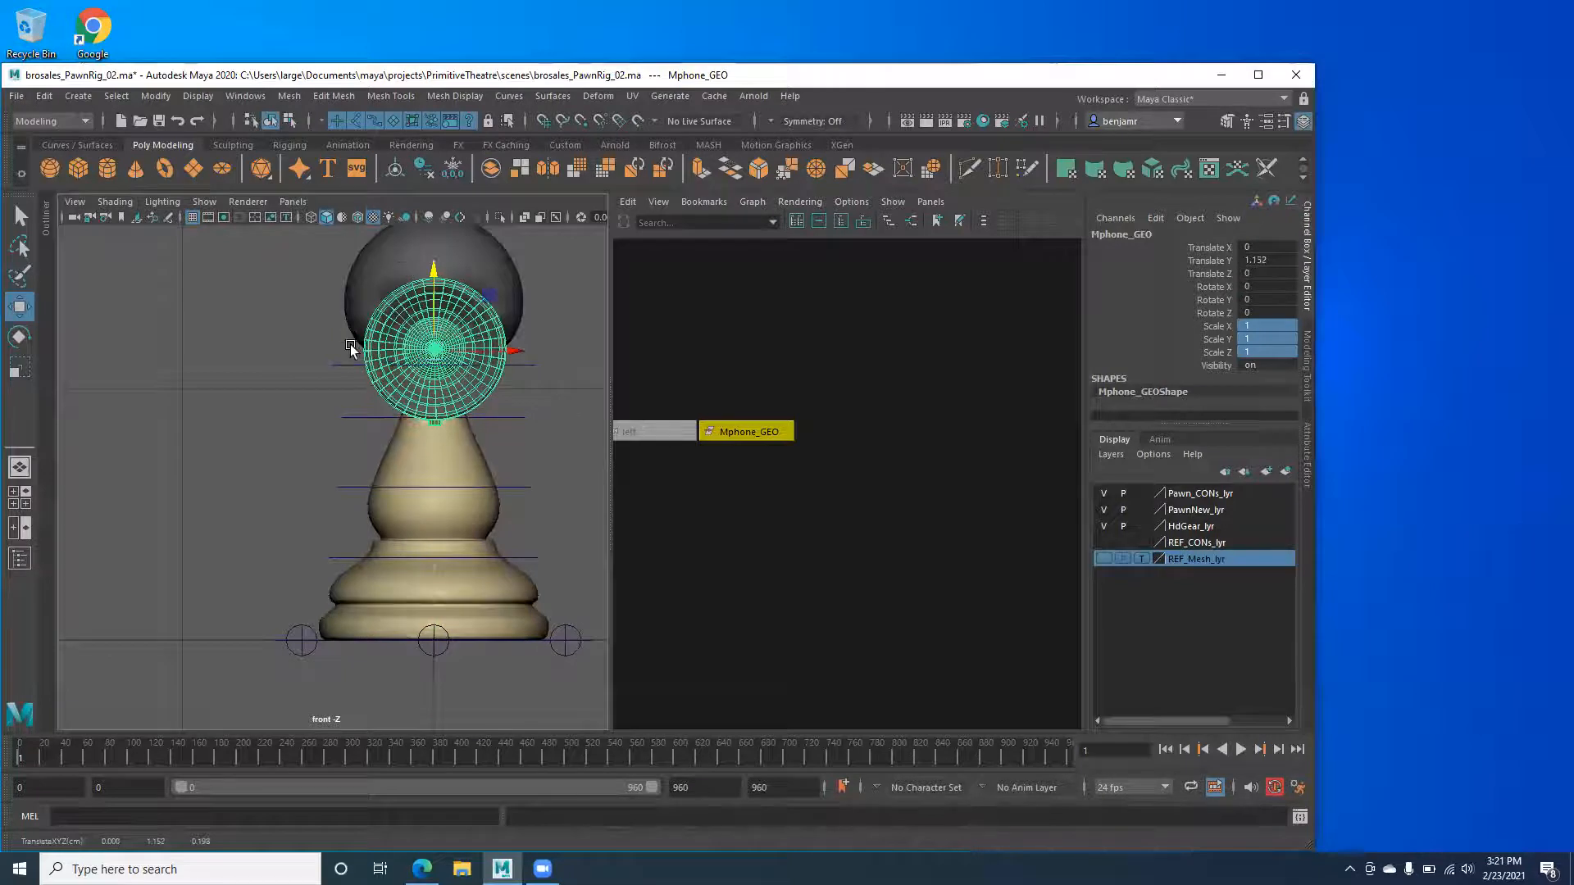
pyautogui.keyDown('alt'); pyautogui.moveTo(351, 344); pyautogui.dragTo(305, 423, button='middle'); pyautogui.keyUp('alt')
pyautogui.press('space')
pyautogui.moveTo(311, 428); pyautogui.dragTo(239, 445)
pyautogui.moveTo(233, 355); pyautogui.dragTo(184, 354)
pyautogui.keyDown('alt'); pyautogui.moveTo(279, 475); pyautogui.dragTo(263, 506); pyautogui.keyUp('alt')
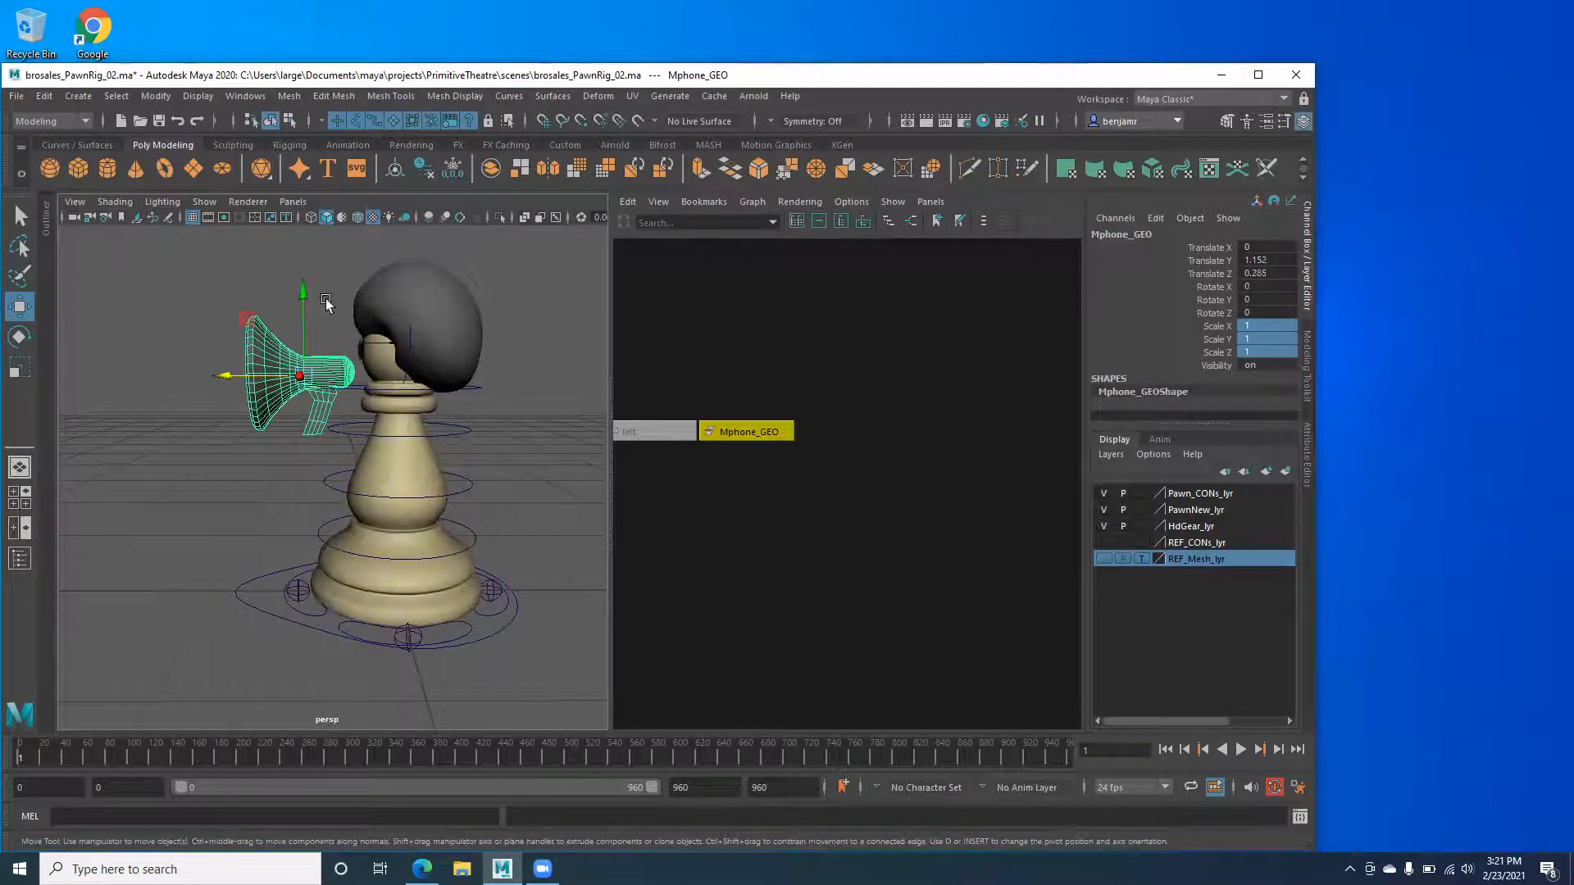
pyautogui.keyDown('alt'); pyautogui.moveTo(307, 344); pyautogui.dragTo(402, 455); pyautogui.keyUp('alt')
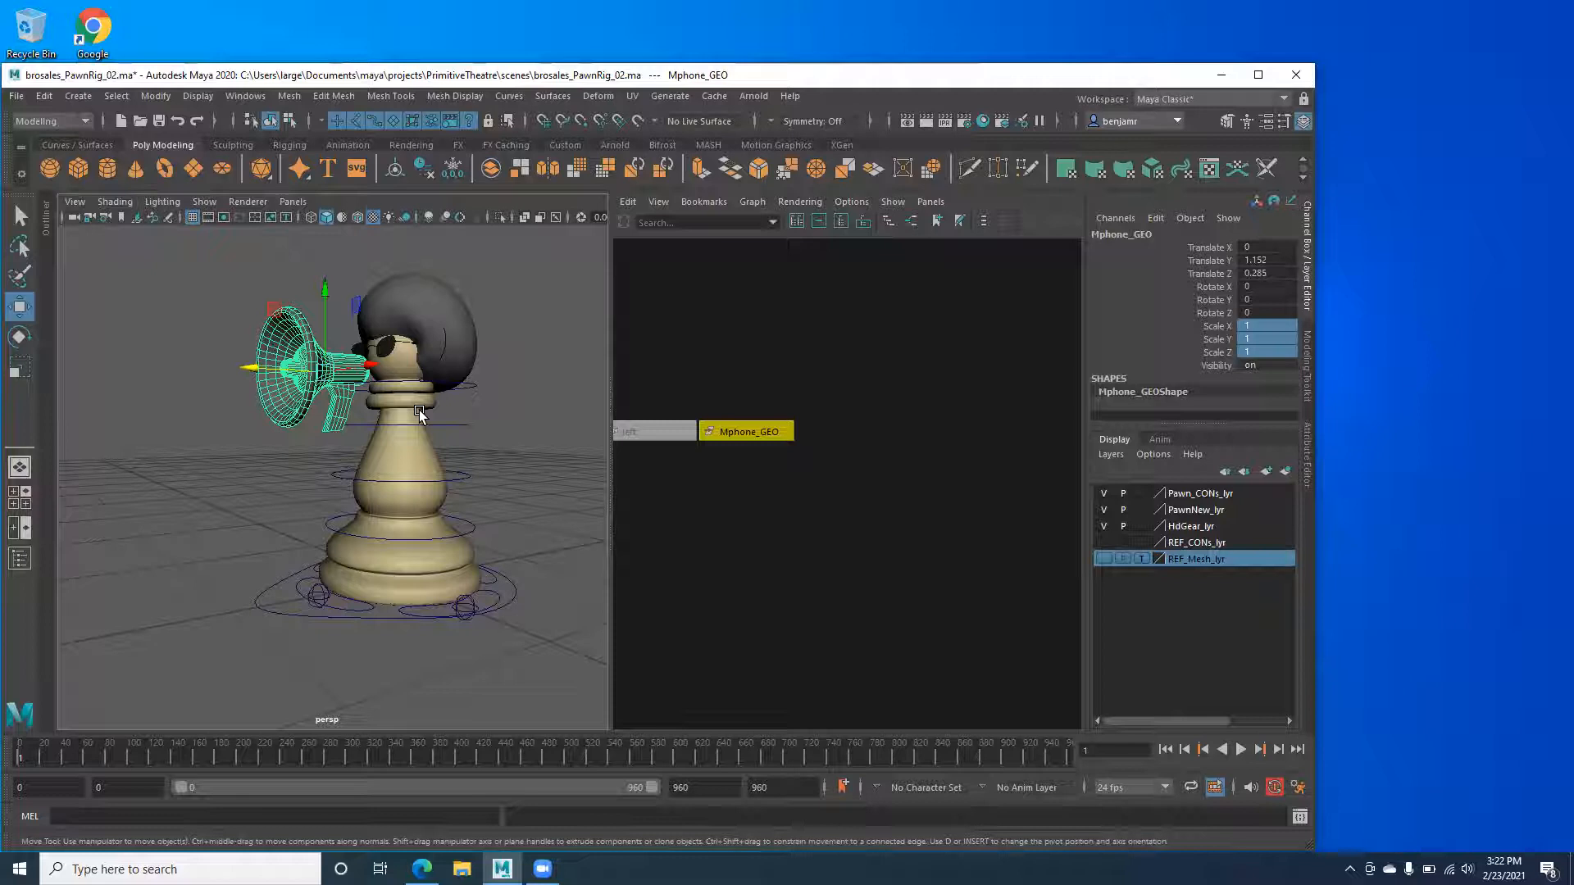
pyautogui.keyDown('alt'); pyautogui.moveTo(419, 410); pyautogui.dragTo(428, 514); pyautogui.keyUp('alt')
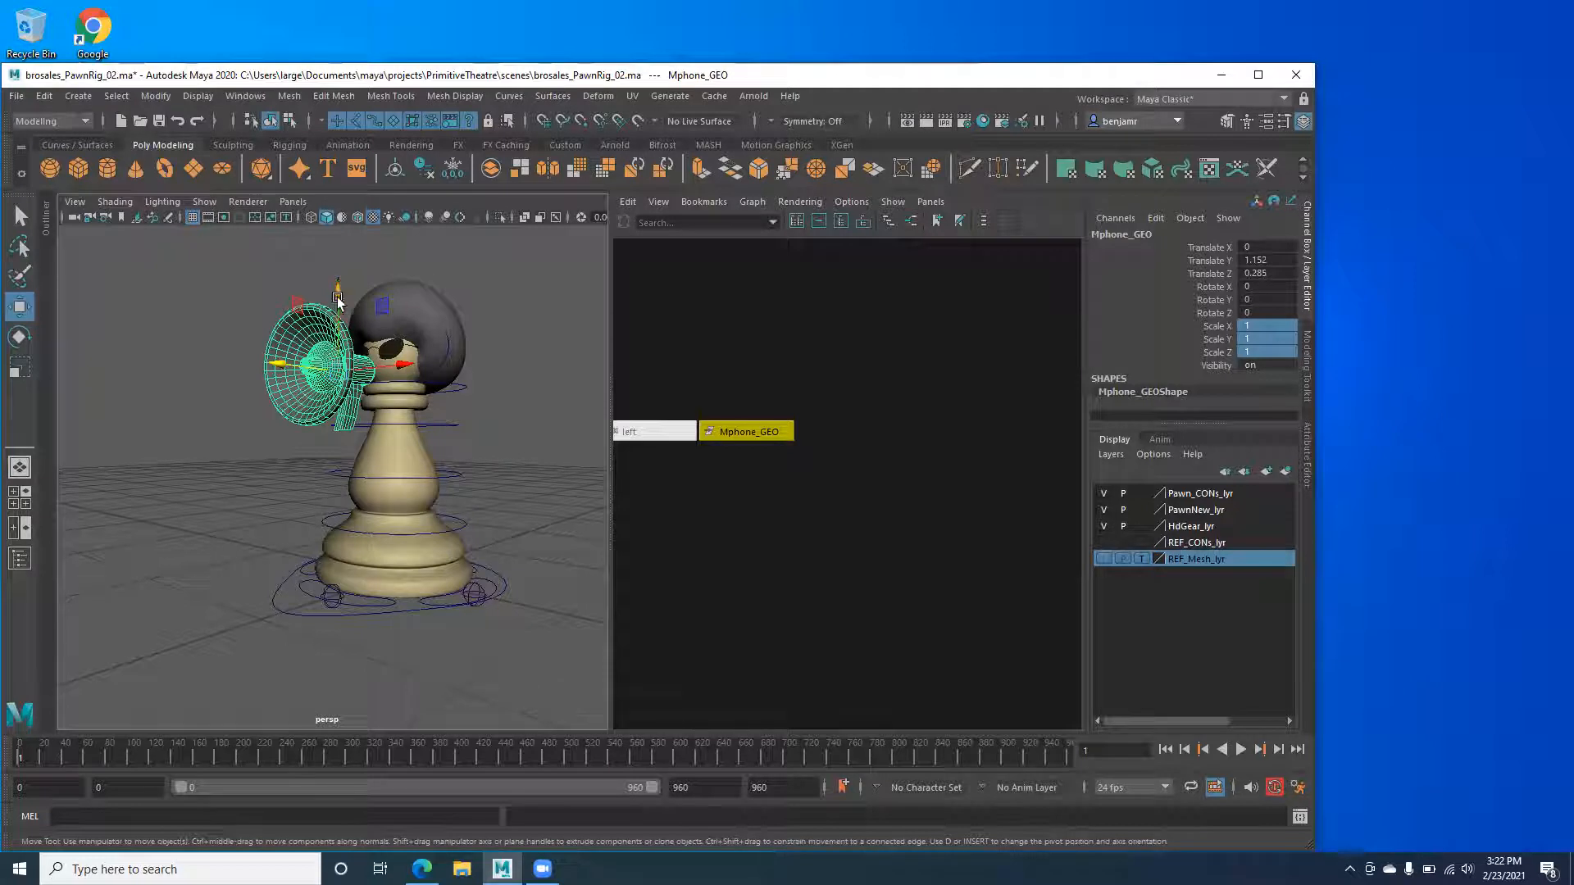
# In the front view, tilt the megaphone downward to about 64.7, -0.4, -34.6 degrees and place it beside the pawn at about -0.475 in X, 0.53 in Y.
pyautogui.press('e')
pyautogui.moveTo(283, 357); pyautogui.dragTo(374, 495)
pyautogui.press('space')
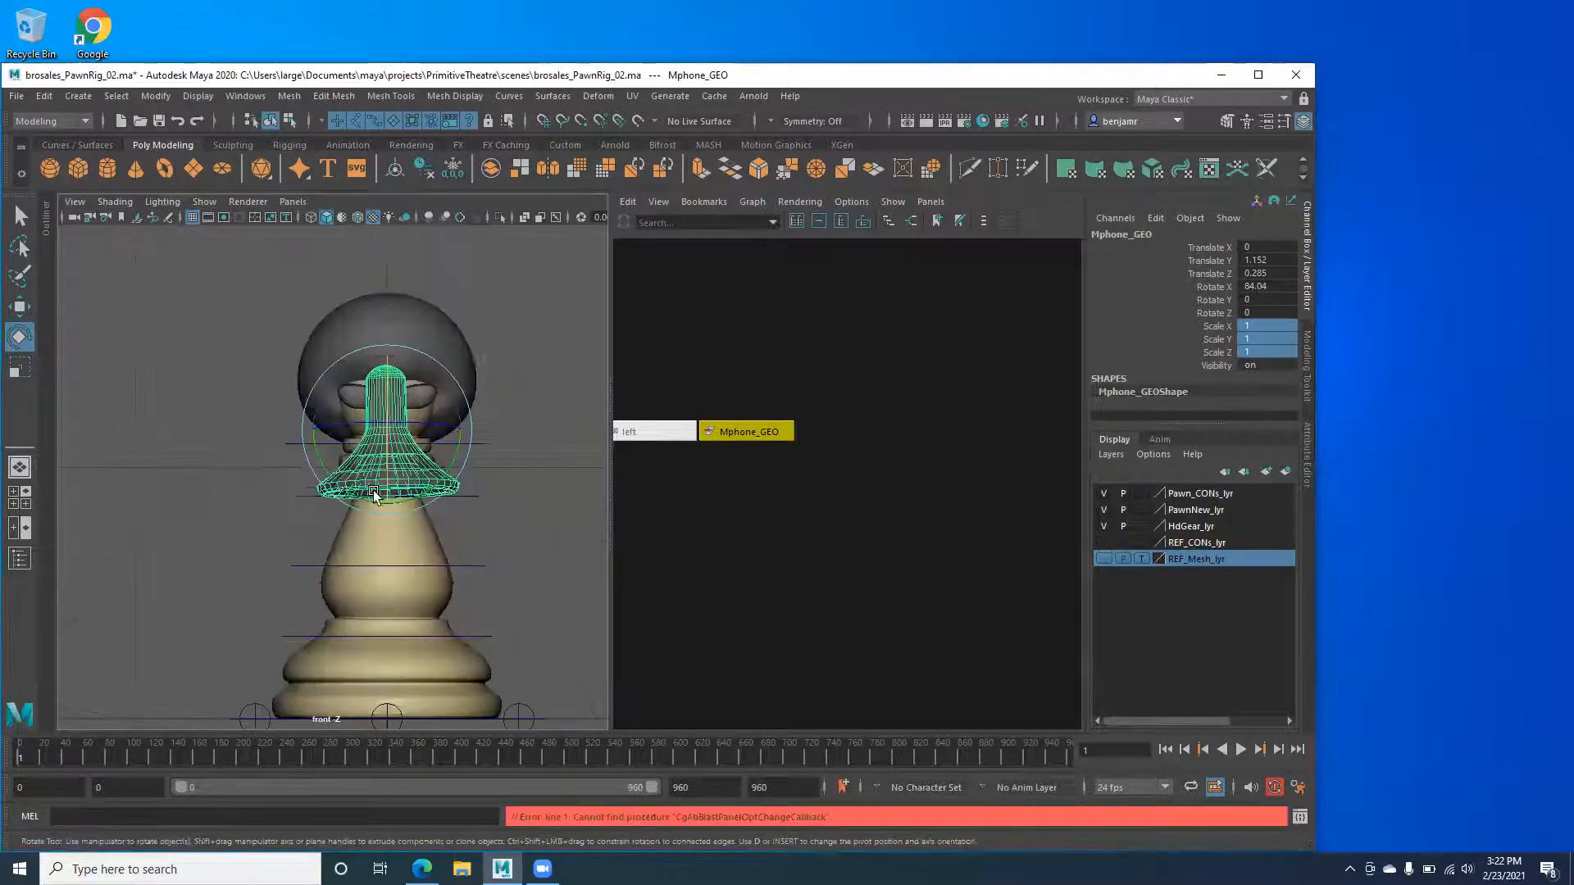
pyautogui.moveTo(392, 412); pyautogui.dragTo(358, 448)
pyautogui.press('w')
pyautogui.moveTo(268, 361); pyautogui.dragTo(362, 534)
pyautogui.press('e')
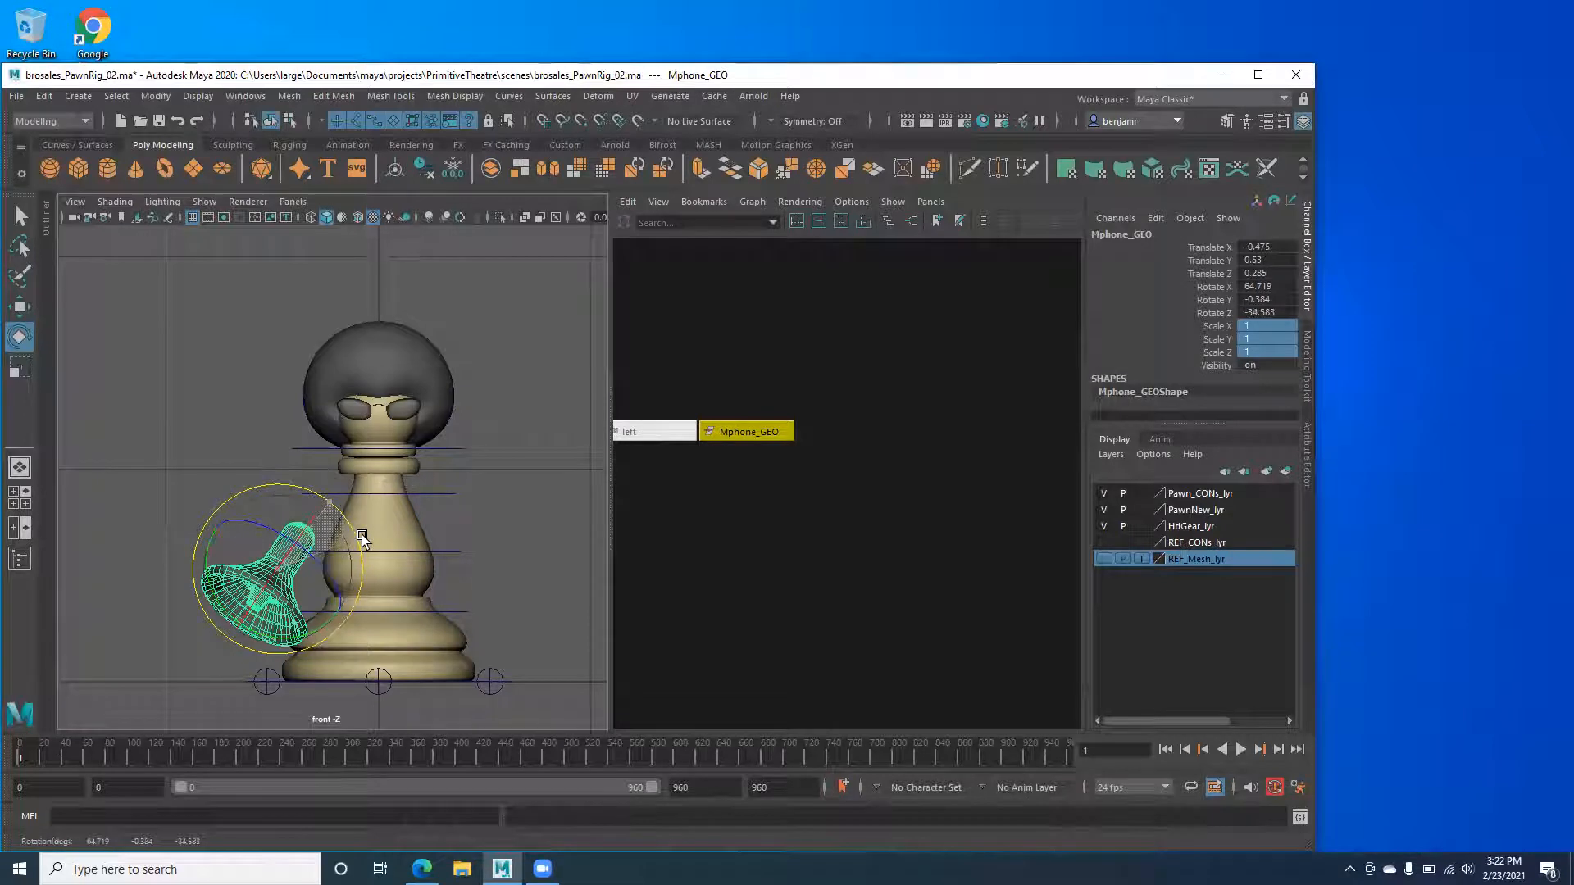
# Move the megaphone closer to the pawn's body, to about -0.306 in X and 0.207 in Z, checking the gap from several angles.
pyautogui.press('w')
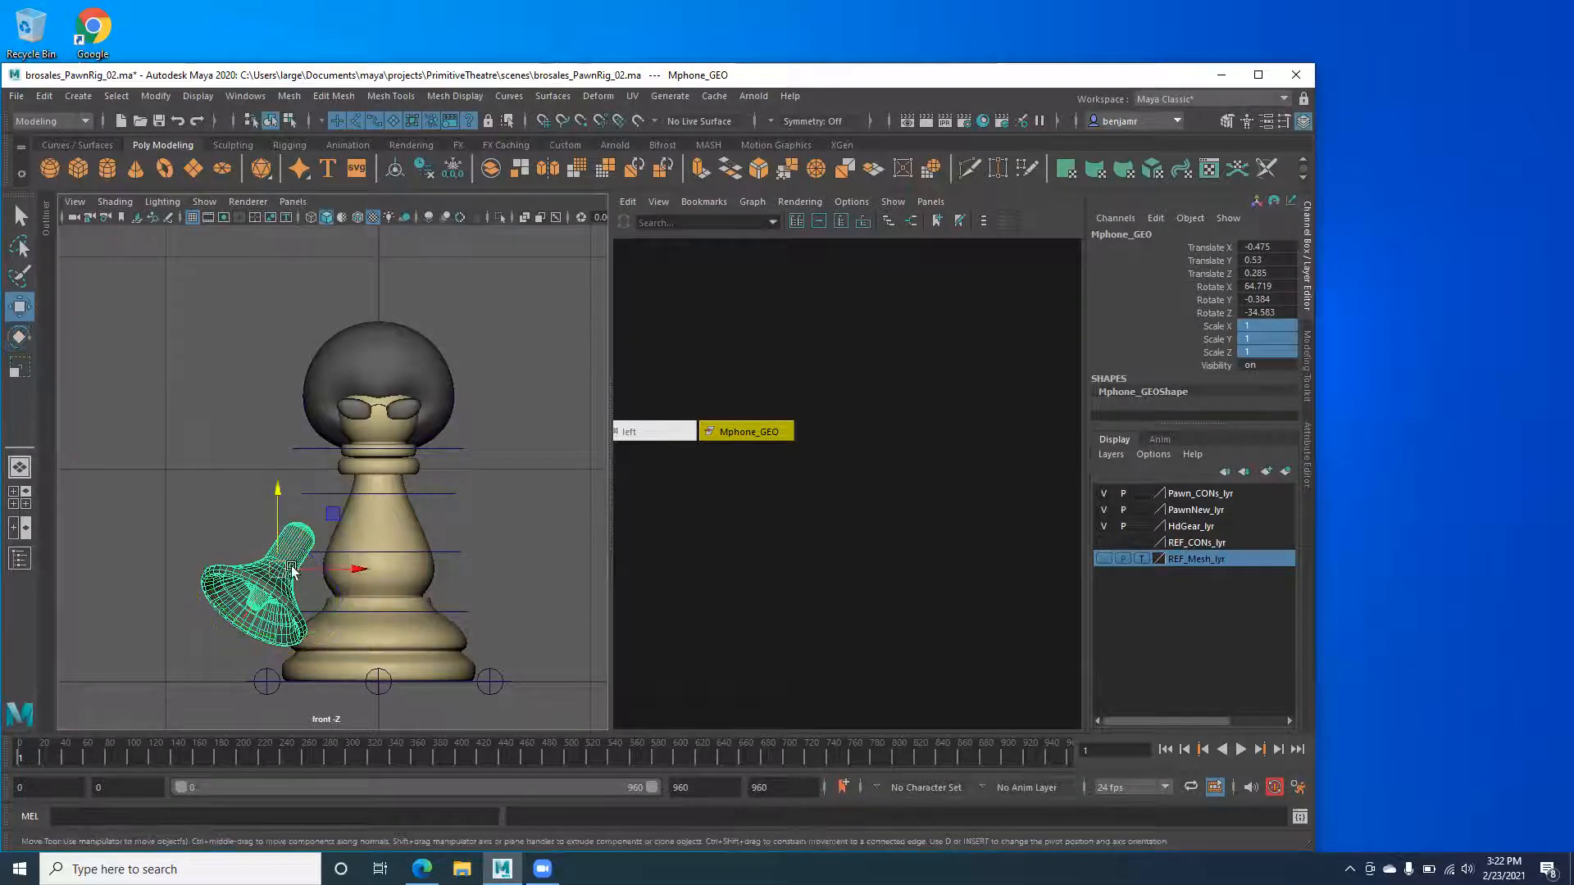
pyautogui.moveTo(360, 570); pyautogui.dragTo(373, 525)
pyautogui.press('space')
pyautogui.keyDown('alt'); pyautogui.moveTo(264, 532); pyautogui.dragTo(475, 566); pyautogui.keyUp('alt')
pyautogui.moveTo(331, 469); pyautogui.dragTo(411, 474)
pyautogui.keyDown('alt'); pyautogui.moveTo(183, 506); pyautogui.dragTo(131, 474); pyautogui.keyUp('alt')
pyautogui.keyDown('alt'); pyautogui.moveTo(130, 475); pyautogui.dragTo(228, 527, button='right'); pyautogui.keyUp('alt')
pyautogui.keyDown('alt'); pyautogui.moveTo(229, 527); pyautogui.dragTo(349, 541); pyautogui.keyUp('alt')
pyautogui.moveTo(356, 482); pyautogui.dragTo(278, 550)
pyautogui.keyDown('alt'); pyautogui.moveTo(278, 550); pyautogui.dragTo(121, 540, button='right'); pyautogui.keyUp('alt')
pyautogui.keyDown('alt'); pyautogui.moveTo(121, 539); pyautogui.dragTo(242, 467); pyautogui.keyUp('alt')
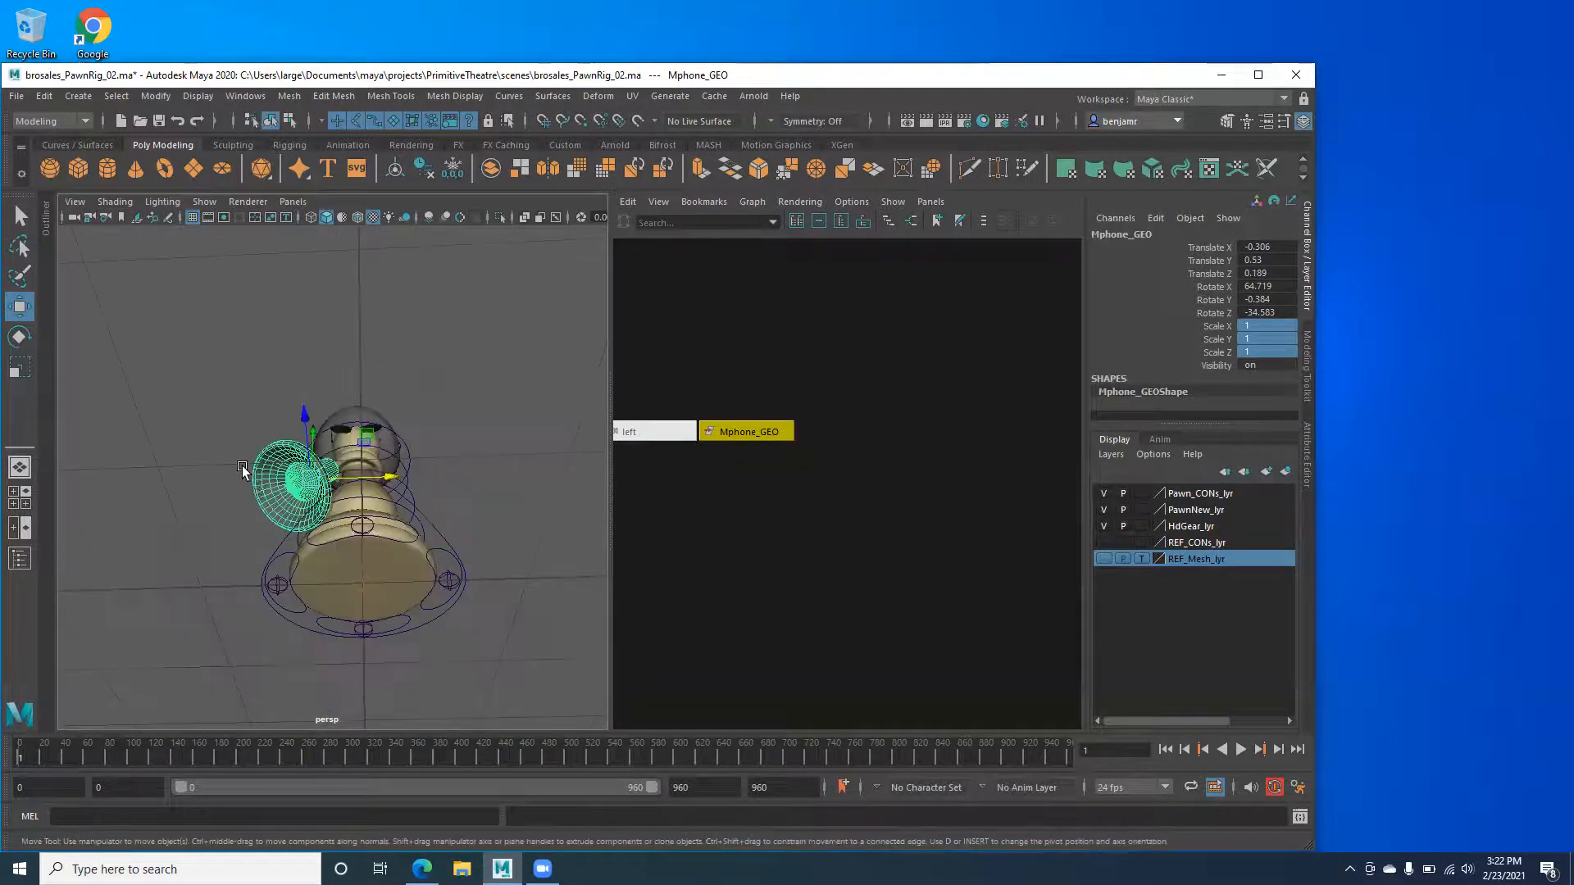
pyautogui.keyDown('alt'); pyautogui.moveTo(243, 468); pyautogui.dragTo(313, 552, button='right'); pyautogui.keyUp('alt')
pyautogui.keyDown('alt'); pyautogui.moveTo(312, 552); pyautogui.dragTo(348, 442, button='middle'); pyautogui.keyUp('alt')
pyautogui.keyDown('alt'); pyautogui.moveTo(347, 443); pyautogui.dragTo(332, 527); pyautogui.keyUp('alt')
pyautogui.keyDown('alt'); pyautogui.moveTo(332, 527); pyautogui.dragTo(258, 523, button='right'); pyautogui.keyUp('alt')
pyautogui.keyDown('alt'); pyautogui.moveTo(280, 545); pyautogui.dragTo(285, 542); pyautogui.keyUp('alt')
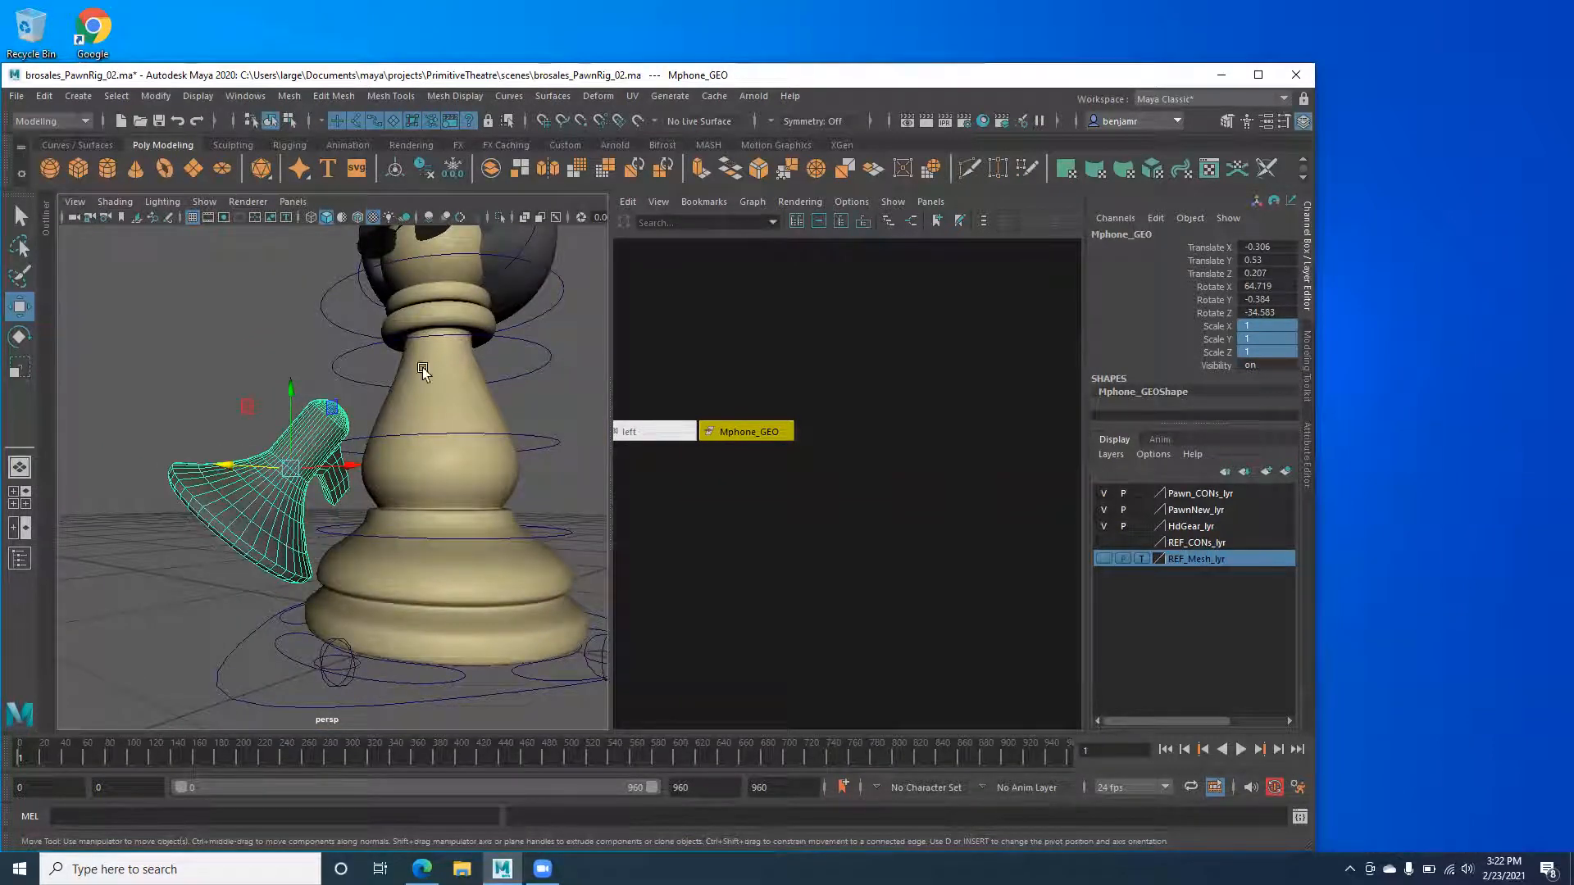
# In the left view, rotate the megaphone to about 56.2, -6.2, -34.1 degrees and check its tilt in perspective.
pyautogui.keyDown('alt'); pyautogui.moveTo(223, 501); pyautogui.dragTo(148, 490); pyautogui.keyUp('alt')
pyautogui.press('e')
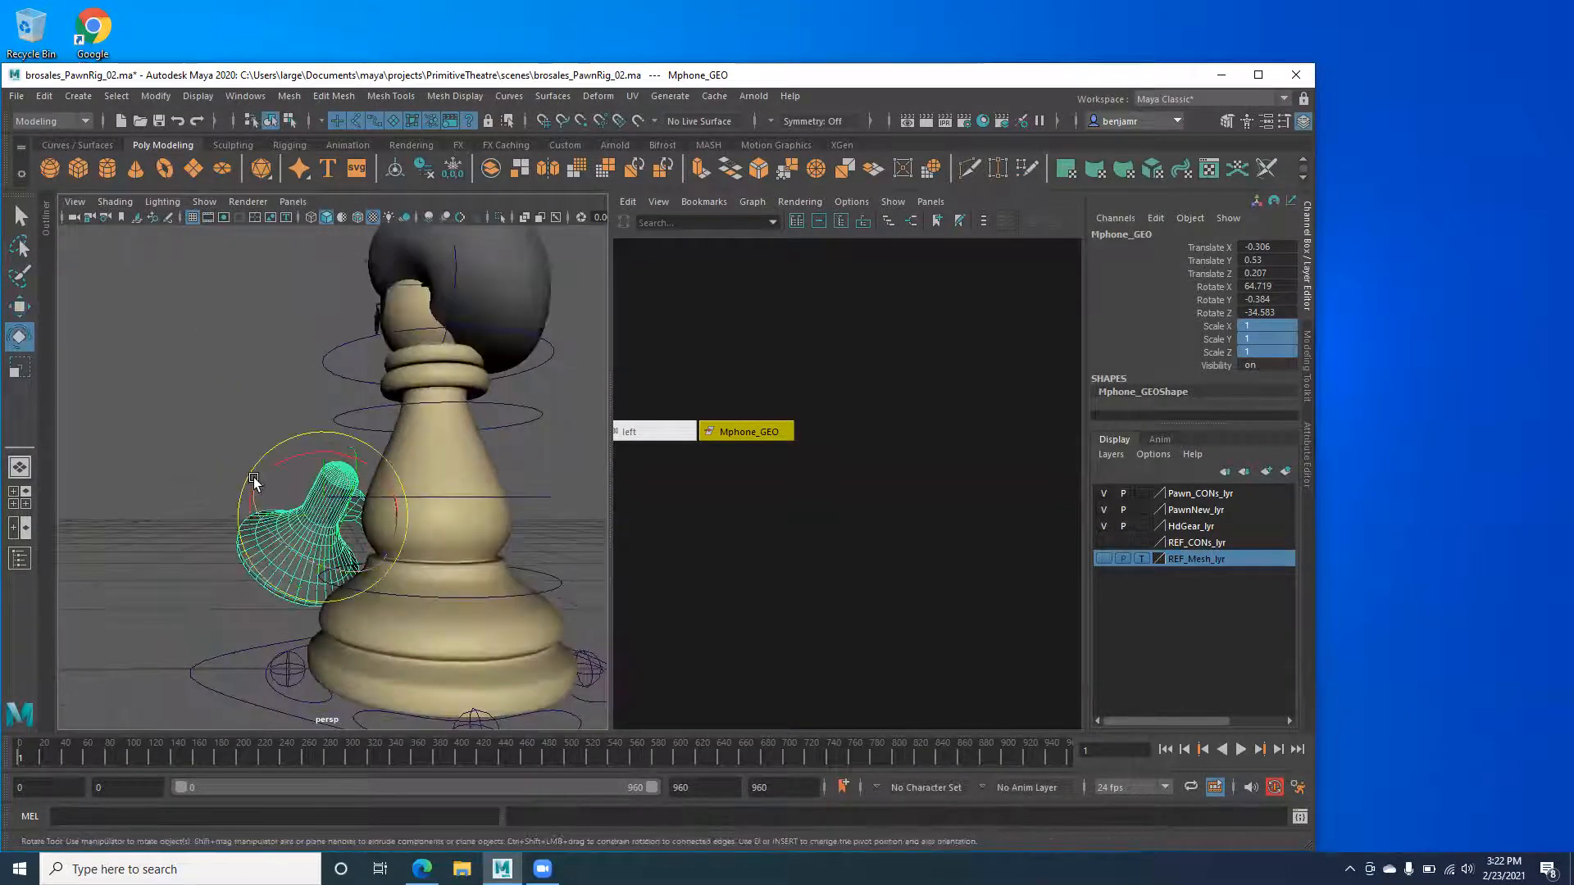
pyautogui.press('space')
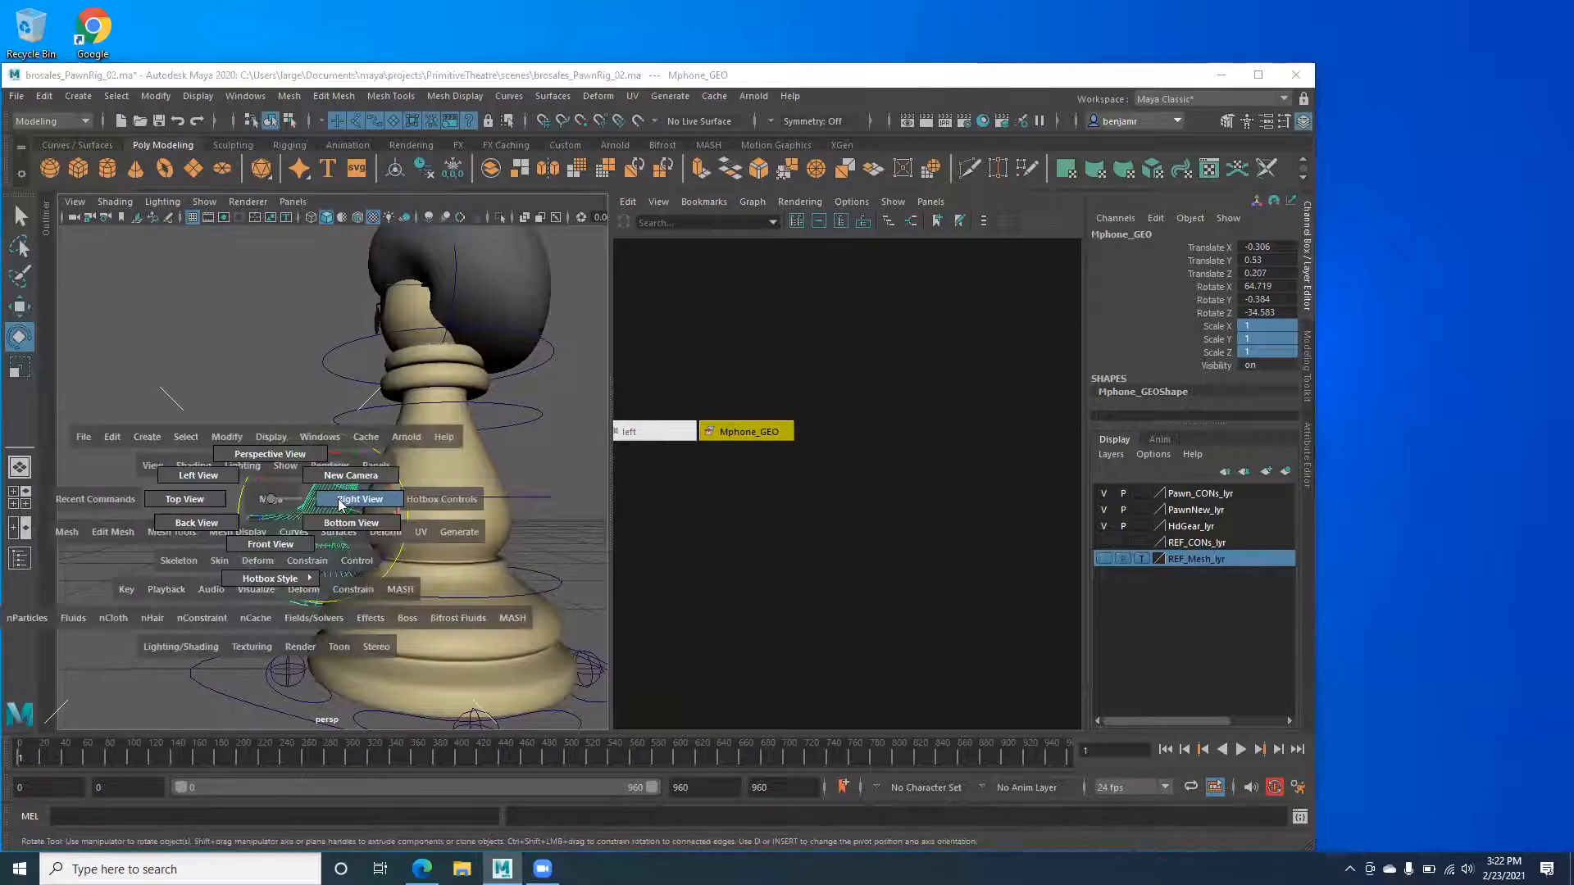
pyautogui.click(223, 482)
pyautogui.scroll(5, 338, 539)
pyautogui.moveTo(380, 520); pyautogui.dragTo(357, 538)
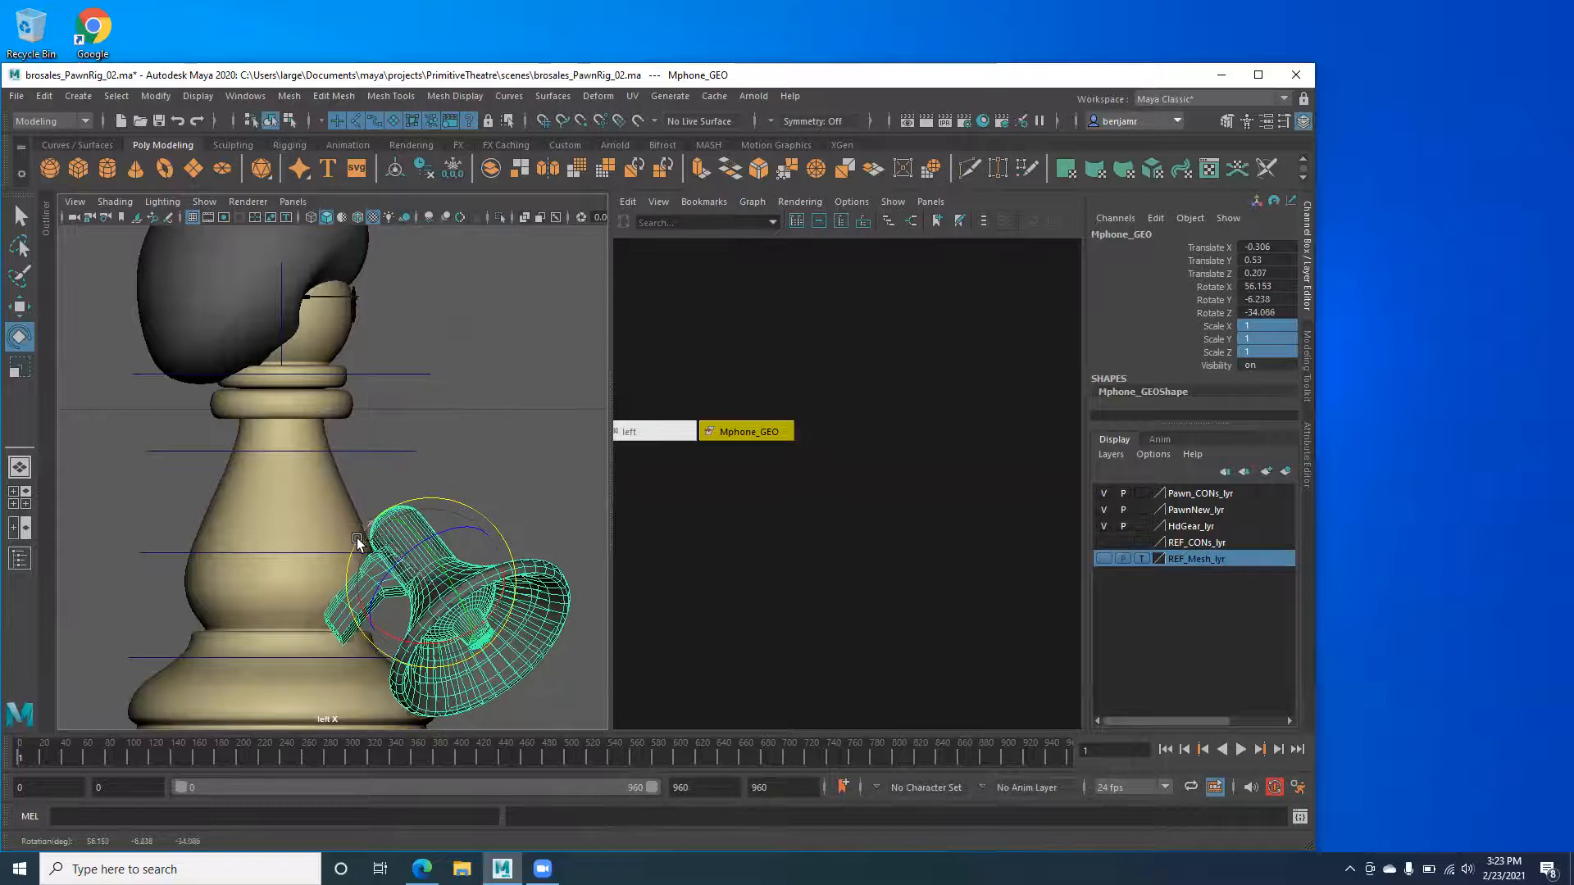
pyautogui.scroll(-5, 357, 538)
pyautogui.press('space')
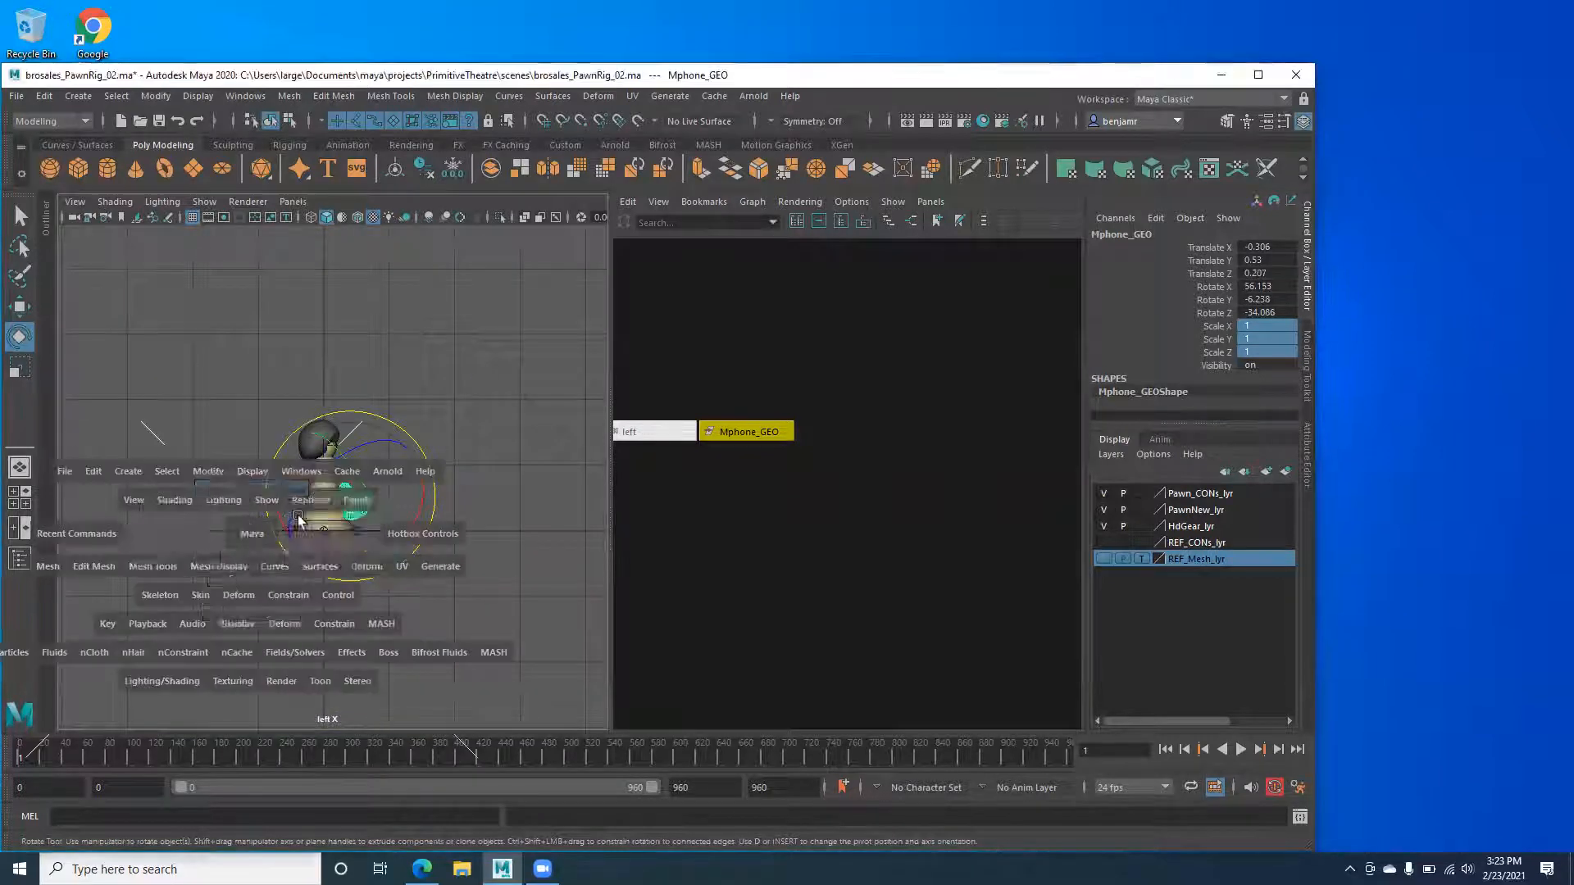
pyautogui.click(250, 526)
pyautogui.keyDown('alt'); pyautogui.moveTo(297, 539); pyautogui.dragTo(394, 542); pyautogui.keyUp('alt')
pyautogui.keyDown('alt'); pyautogui.moveTo(214, 581); pyautogui.dragTo(314, 553); pyautogui.keyUp('alt')
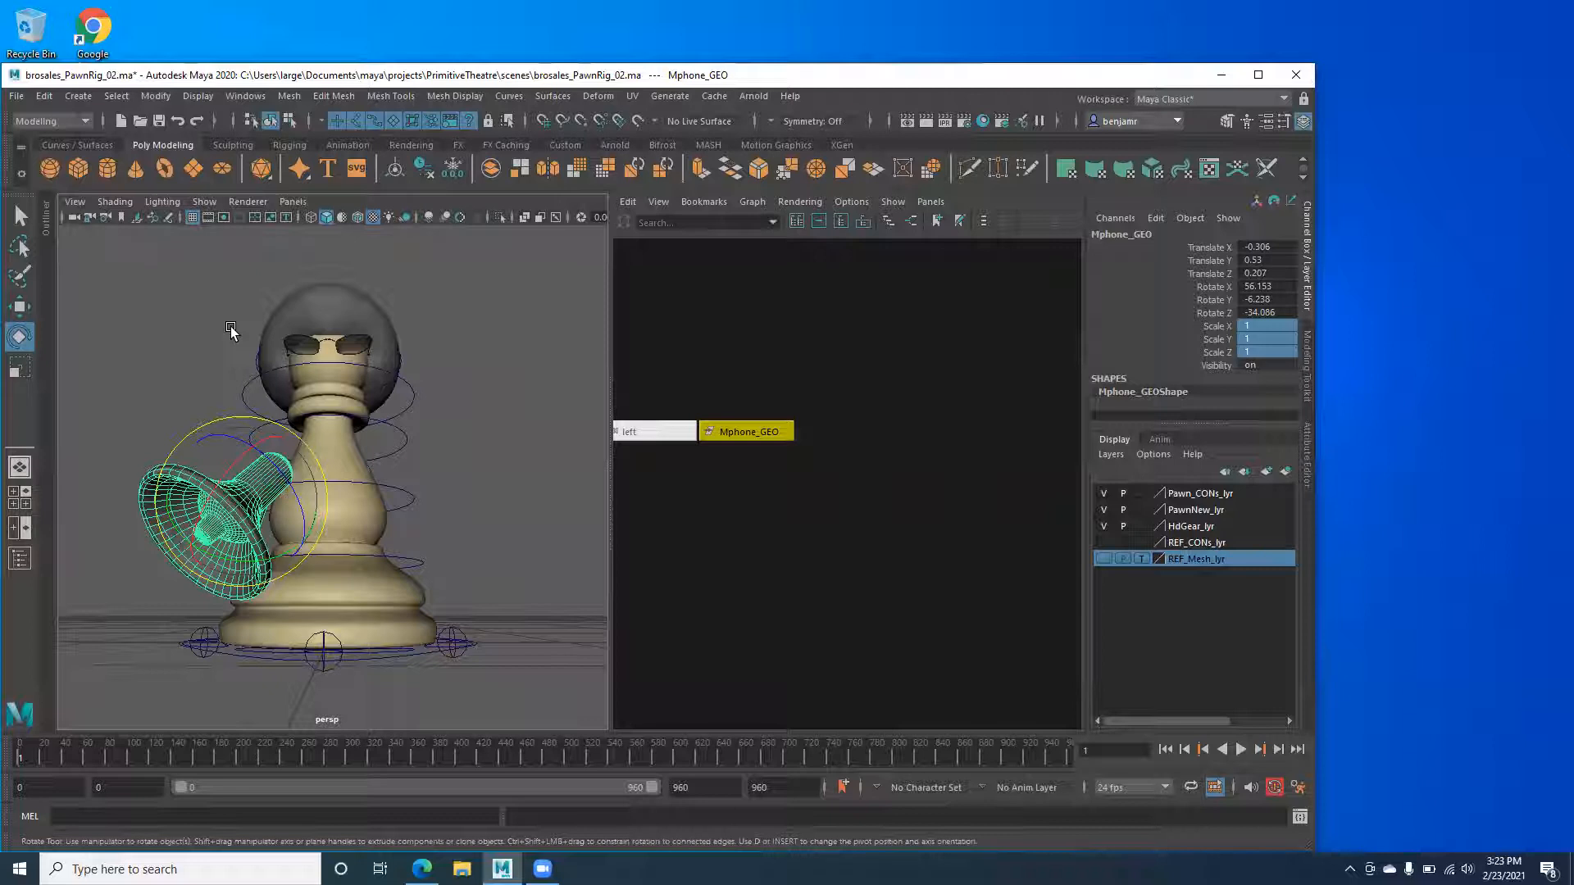
# Freeze the megaphone's transformations at its position beside the pawn.
pyautogui.moveTo(247, 517)
pyautogui.keyDown('alt'); pyautogui.mouseDown()
pyautogui.moveTo(262, 521)
pyautogui.moveTo(244, 525)
pyautogui.mouseUp(); pyautogui.keyUp('alt')
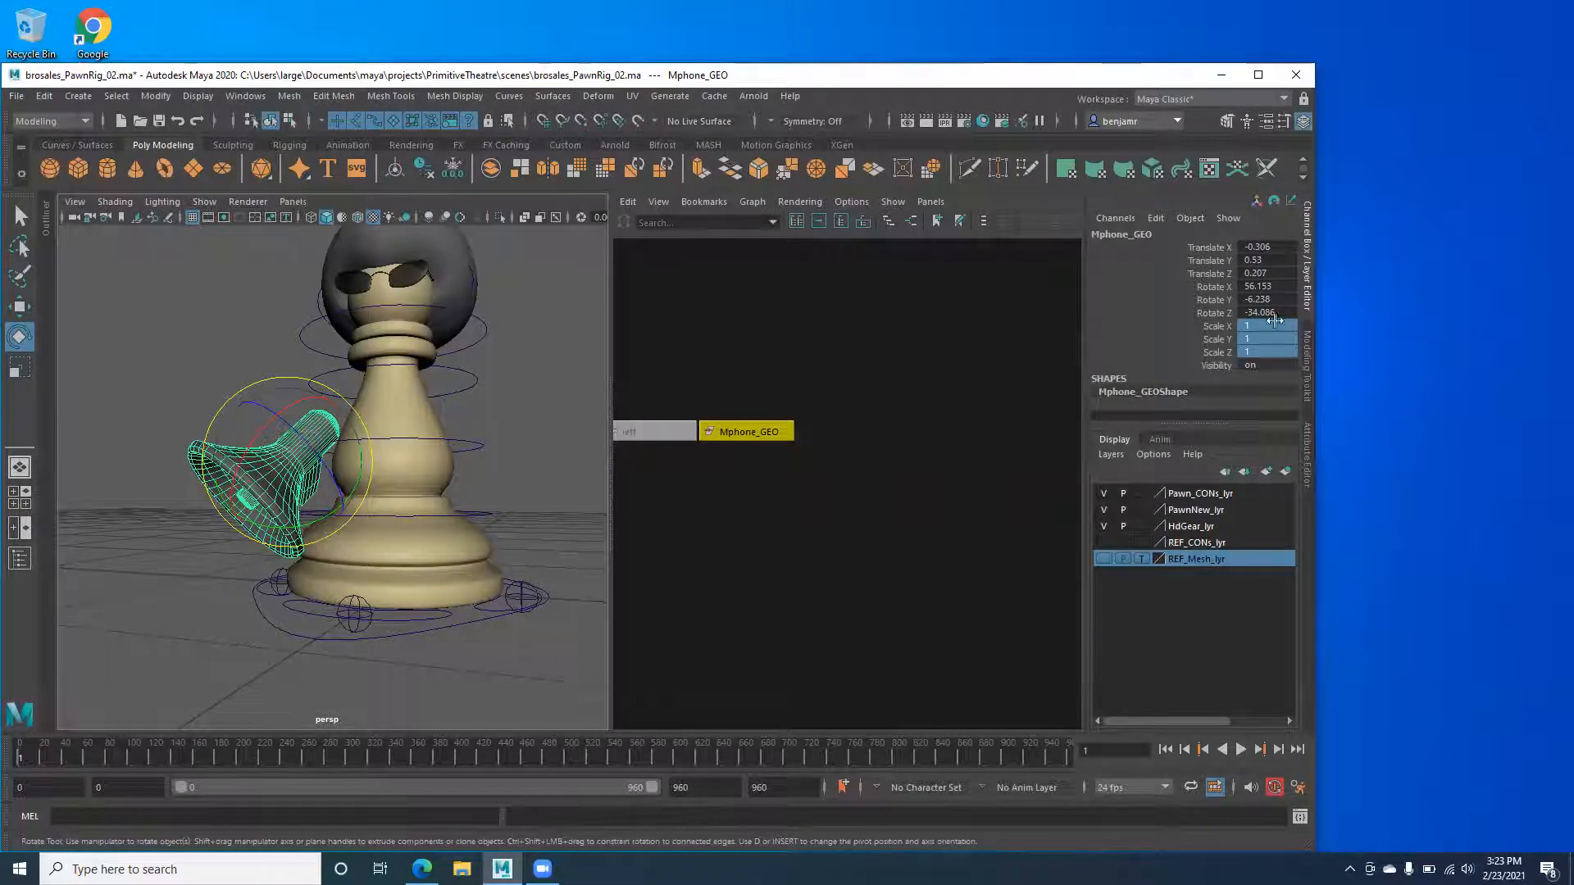
pyautogui.click(155, 96)
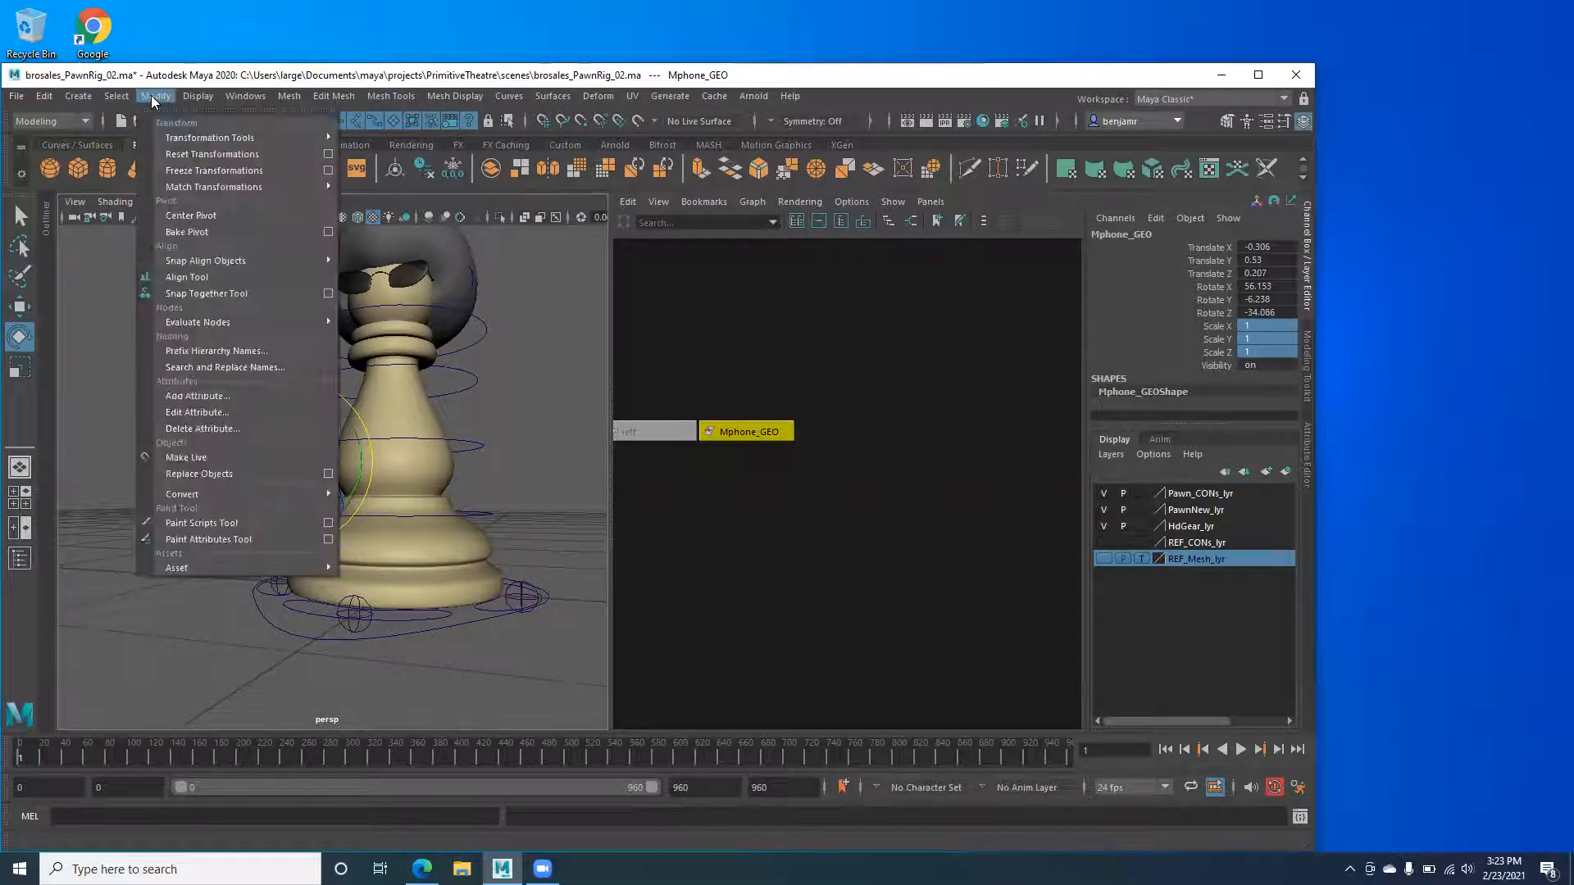
pyautogui.click(201, 170)
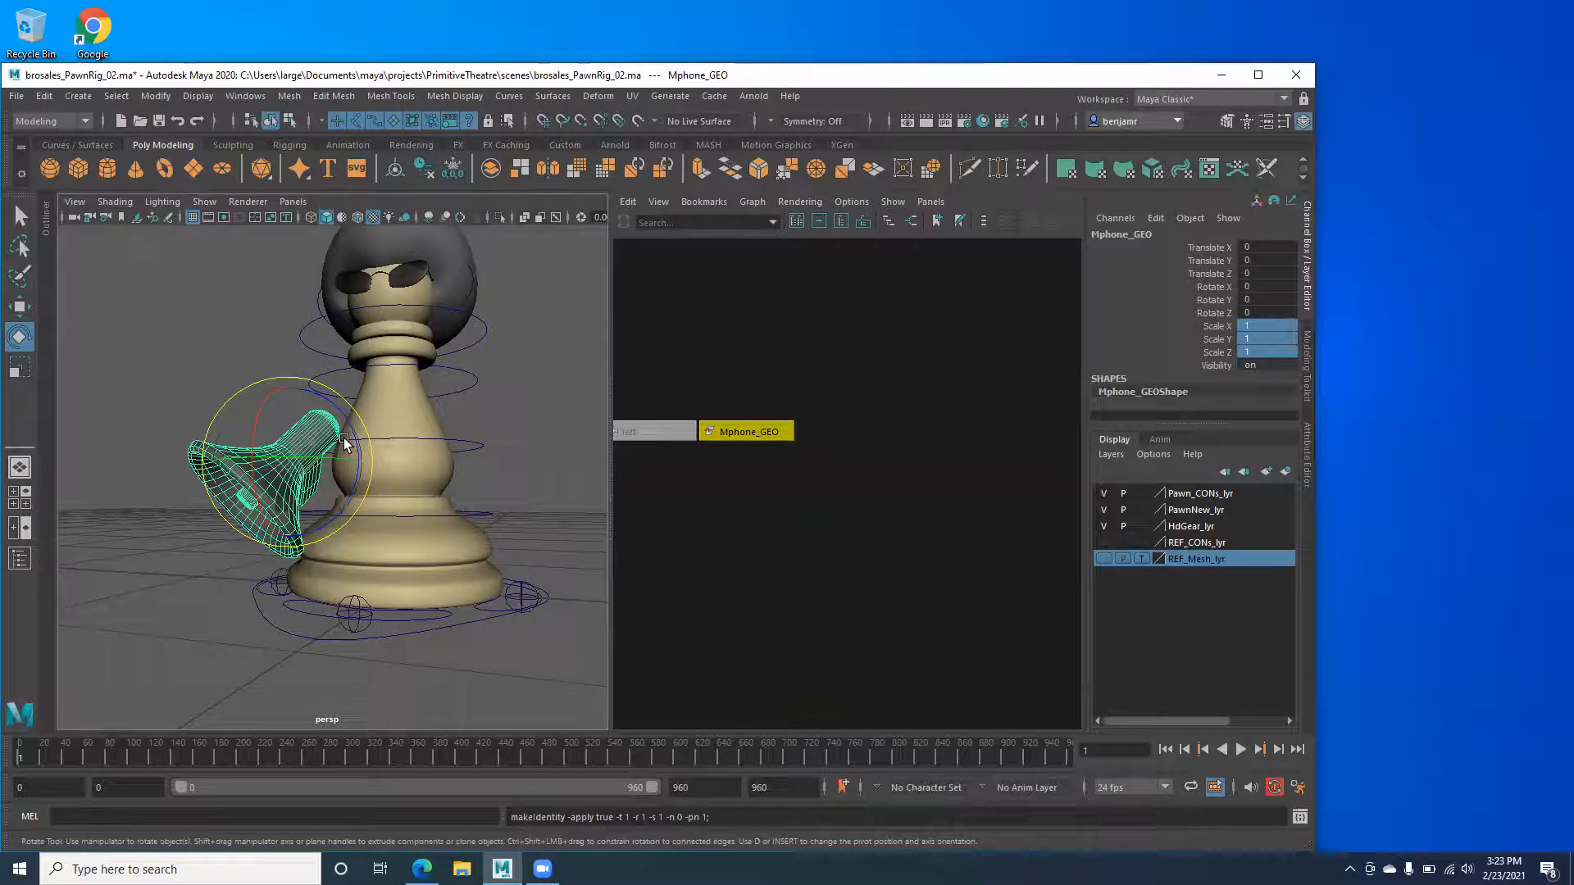
# Shift the megaphone's pivot back and slightly down toward the handle grip without moving the mesh.
pyautogui.keyDown('alt'); pyautogui.moveTo(344, 443); pyautogui.dragTo(169, 417); pyautogui.keyUp('alt')
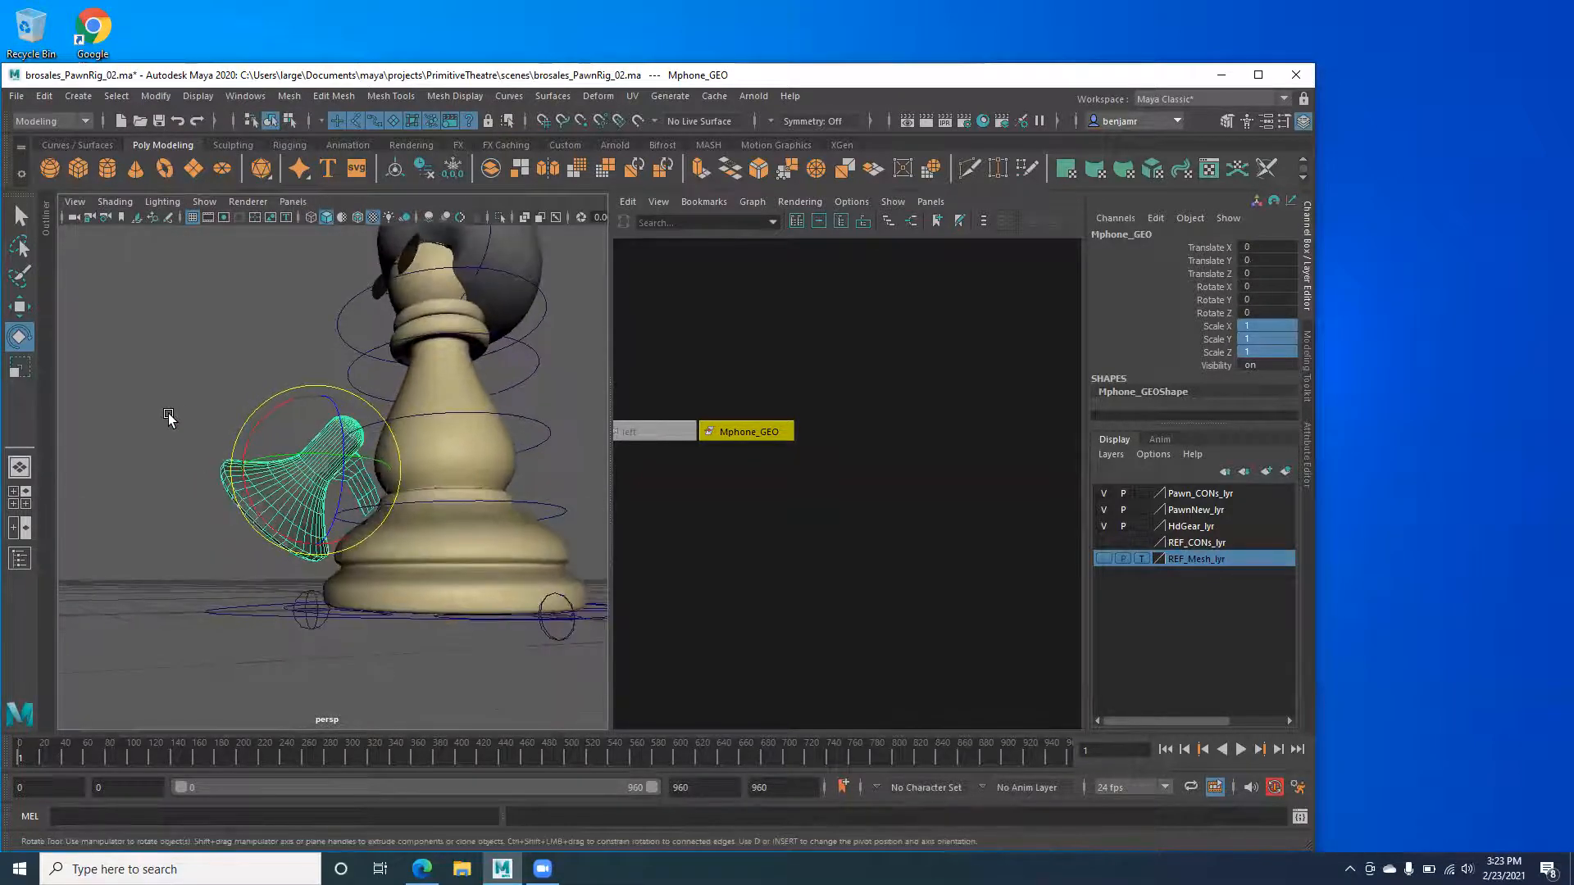
pyautogui.press('w')
pyautogui.keyDown('alt'); pyautogui.moveTo(300, 447); pyautogui.dragTo(264, 439); pyautogui.keyUp('alt')
pyautogui.keyDown('alt'); pyautogui.moveTo(263, 439); pyautogui.dragTo(447, 489, button='right'); pyautogui.keyUp('alt')
pyautogui.keyDown('alt'); pyautogui.moveTo(419, 478); pyautogui.dragTo(371, 445); pyautogui.keyUp('alt')
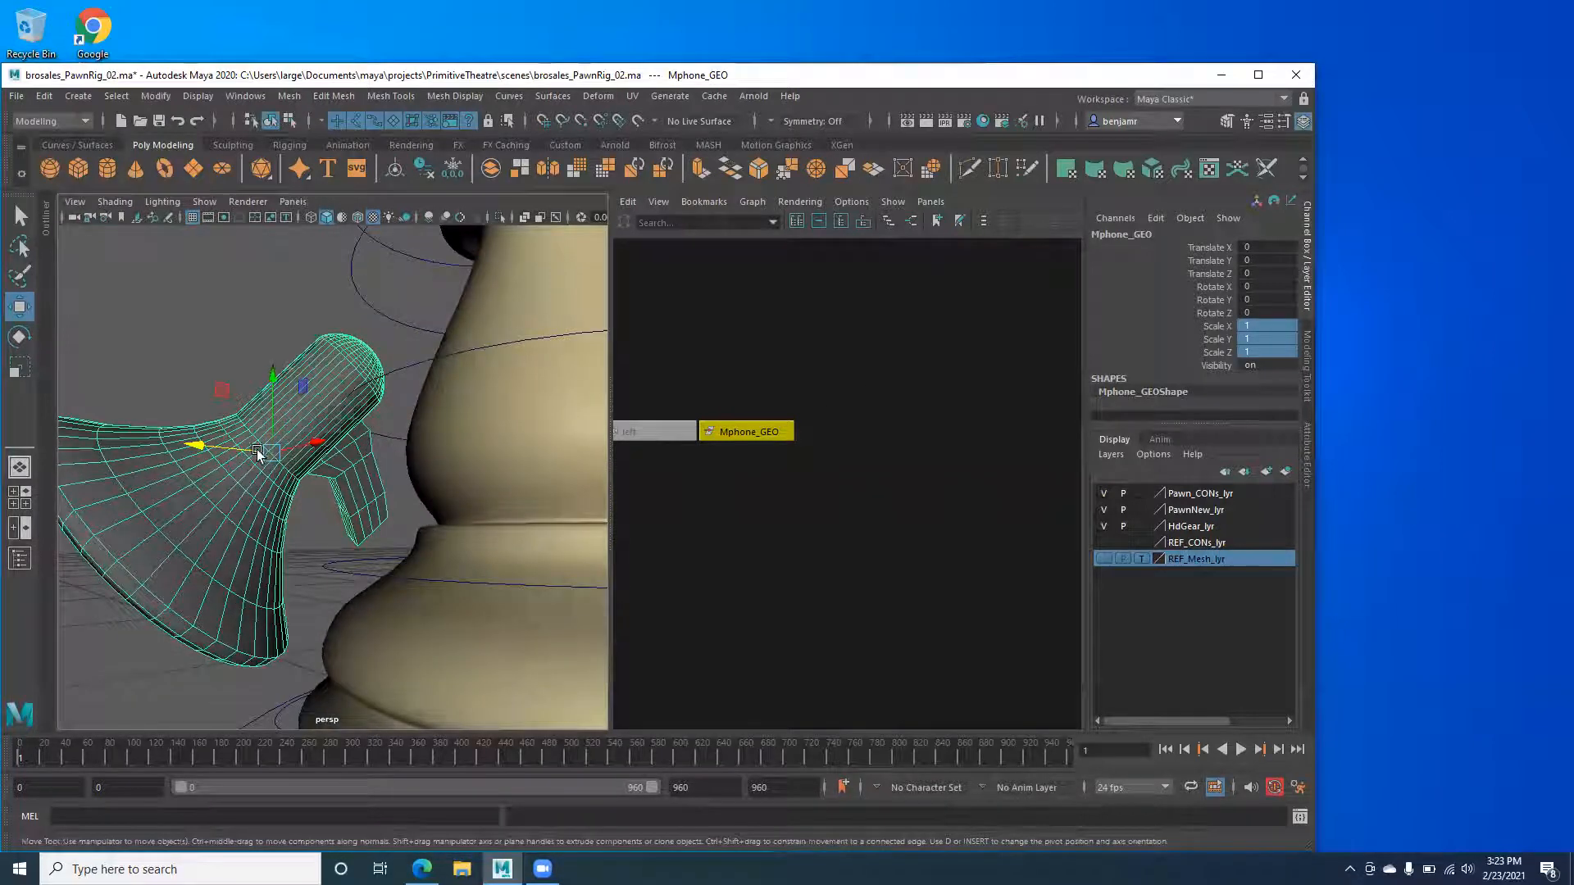
pyautogui.keyDown('alt'); pyautogui.moveTo(268, 468); pyautogui.dragTo(277, 492); pyautogui.keyUp('alt')
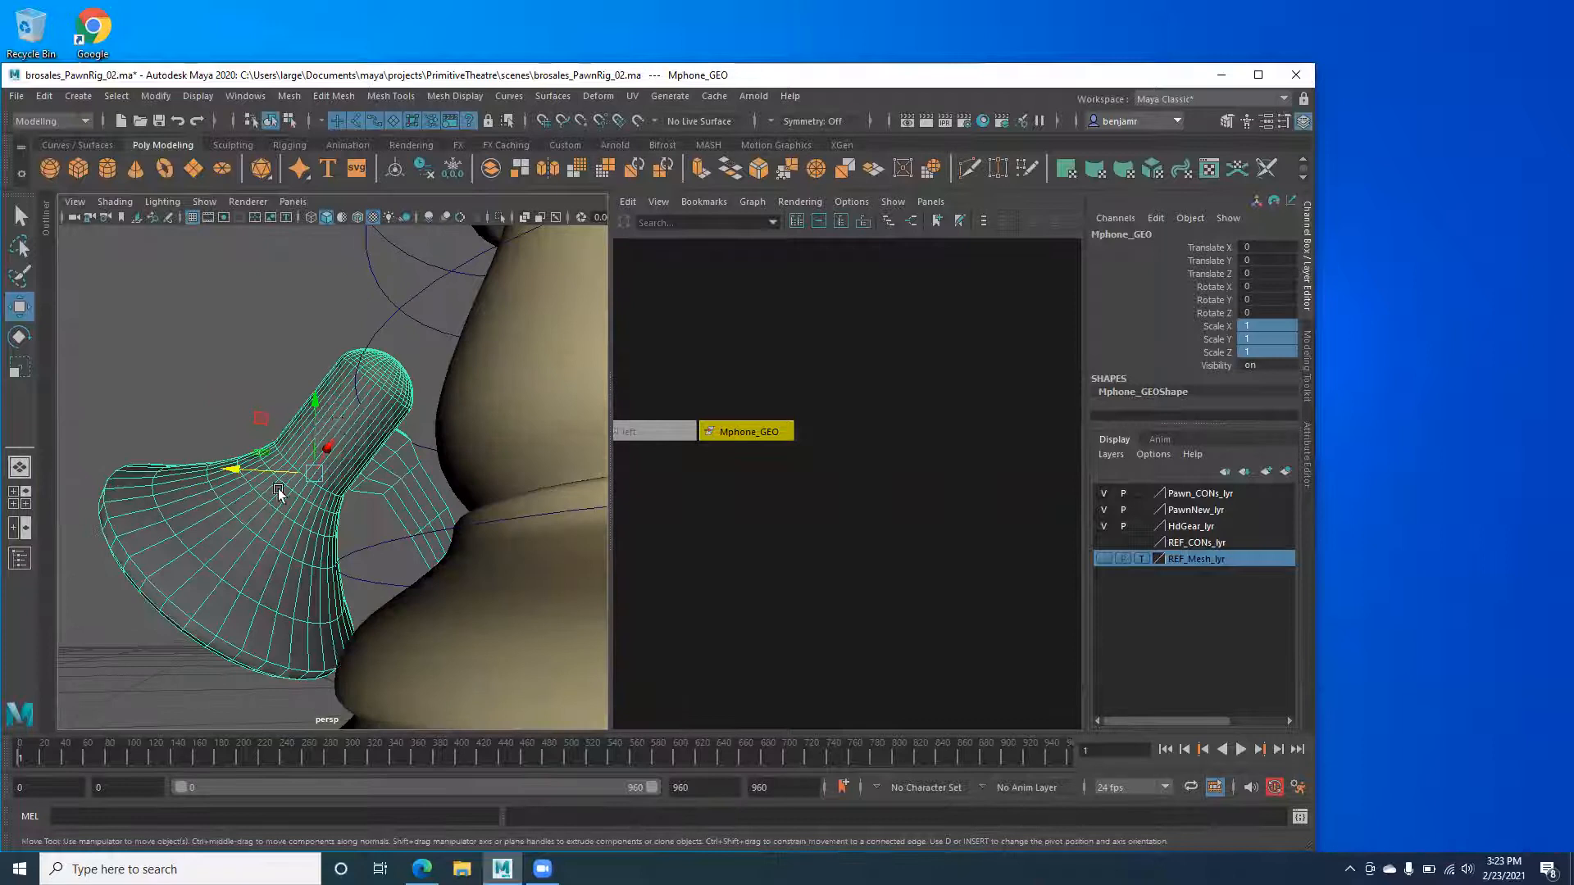
pyautogui.keyDown('alt'); pyautogui.moveTo(288, 612); pyautogui.dragTo(271, 449); pyautogui.keyUp('alt')
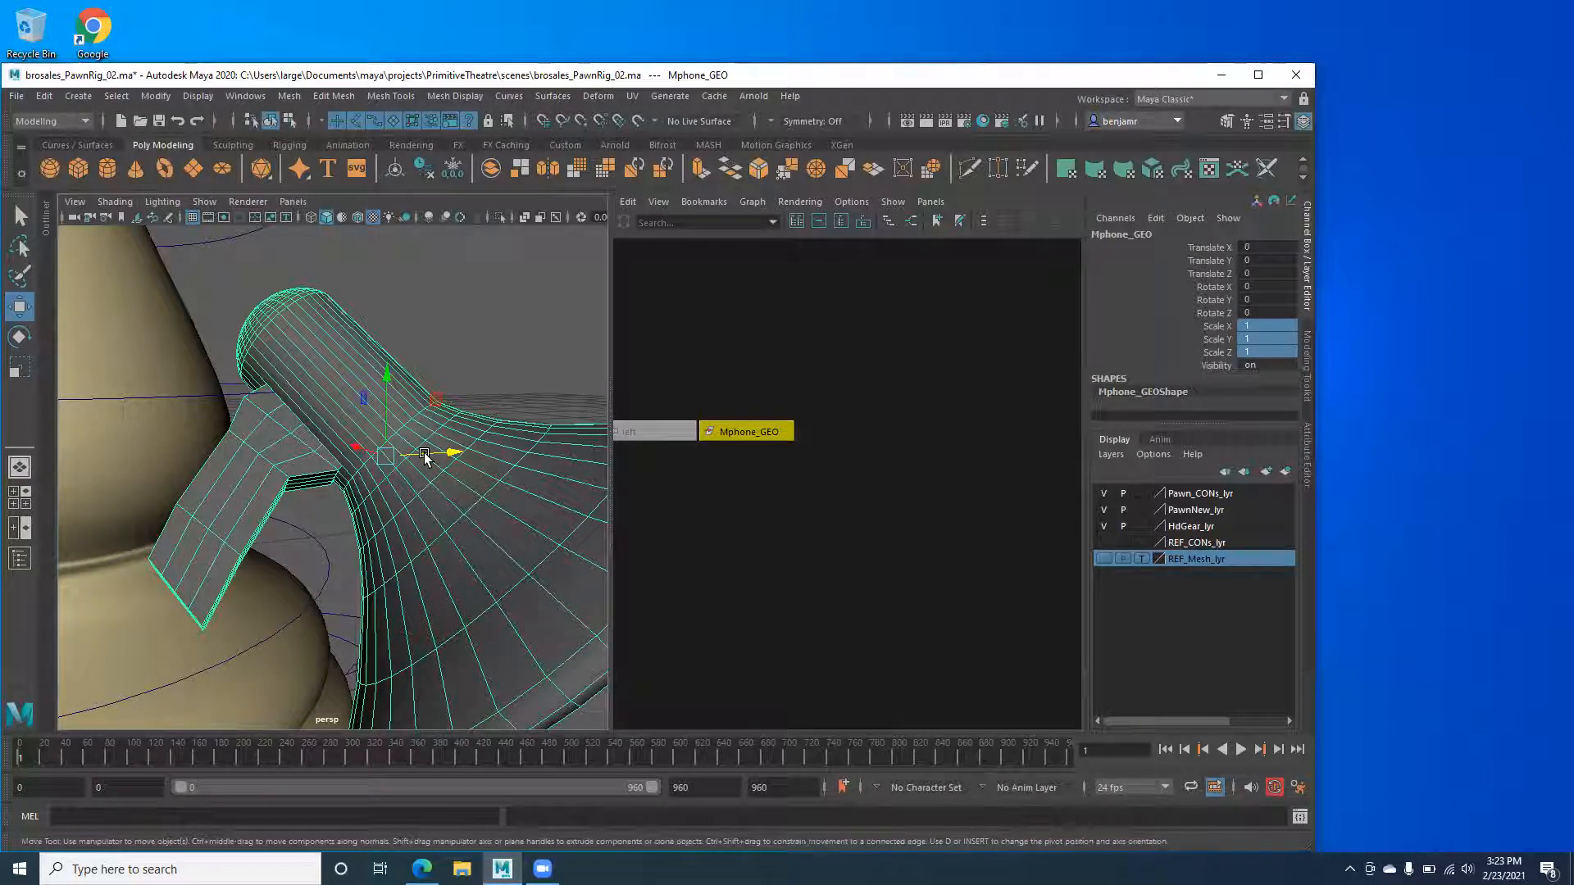
pyautogui.moveTo(424, 452); pyautogui.dragTo(312, 460)
pyautogui.moveTo(250, 398); pyautogui.dragTo(247, 421)
pyautogui.press('d')
pyautogui.keyDown('alt'); pyautogui.moveTo(327, 524); pyautogui.dragTo(415, 410); pyautogui.keyUp('alt')
pyautogui.press('d')
pyautogui.keyDown('alt'); pyautogui.moveTo(310, 617); pyautogui.dragTo(152, 453); pyautogui.keyUp('alt')
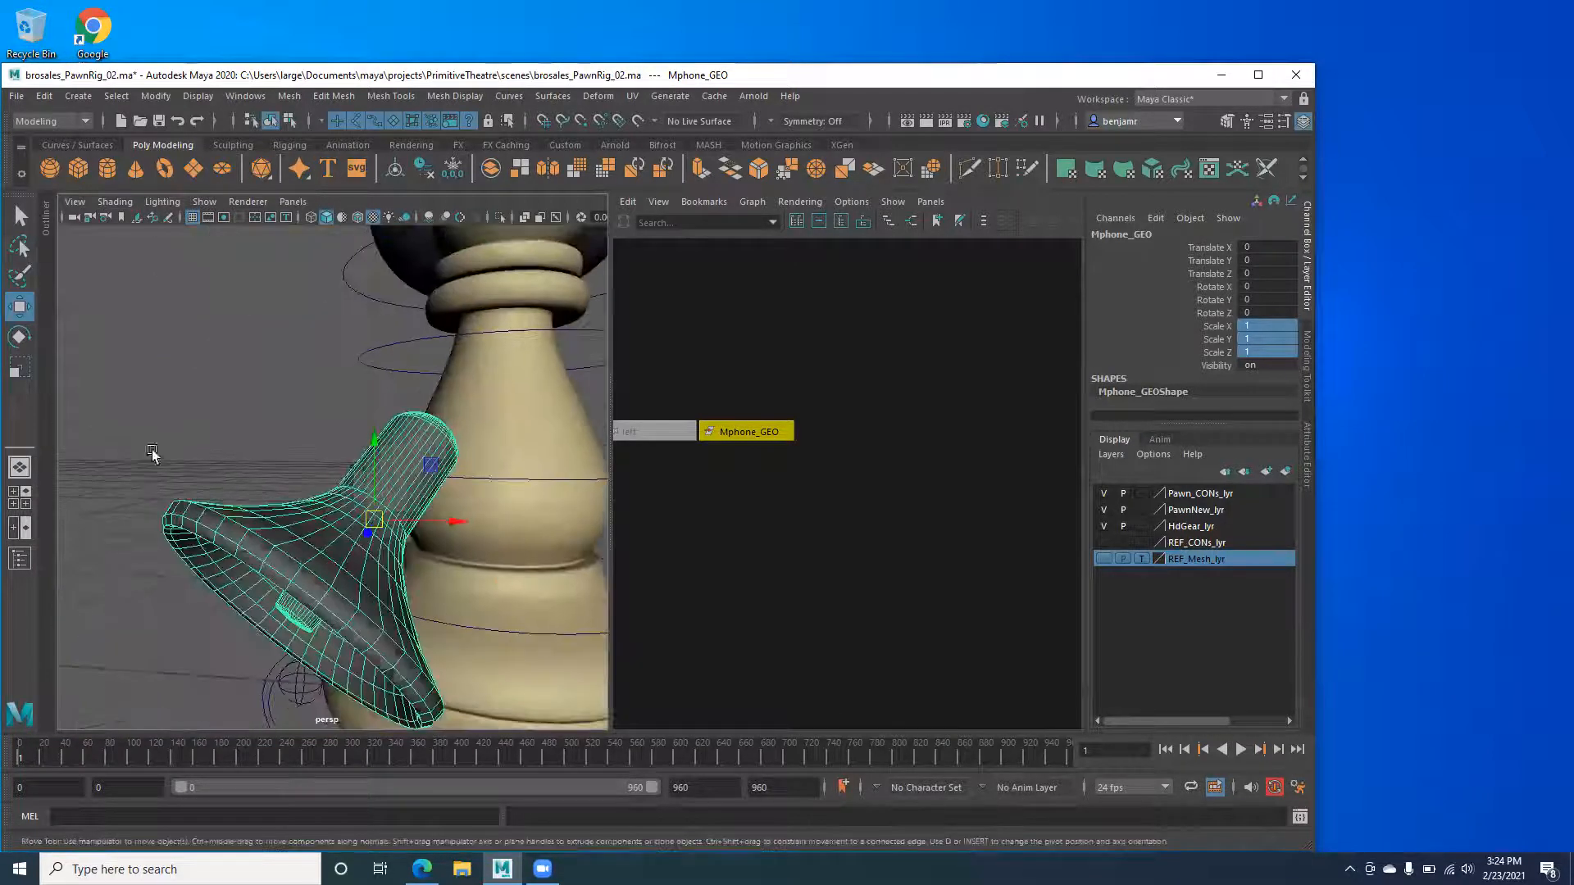
pyautogui.keyDown('alt'); pyautogui.moveTo(482, 548); pyautogui.dragTo(265, 484, button='right'); pyautogui.keyUp('alt')
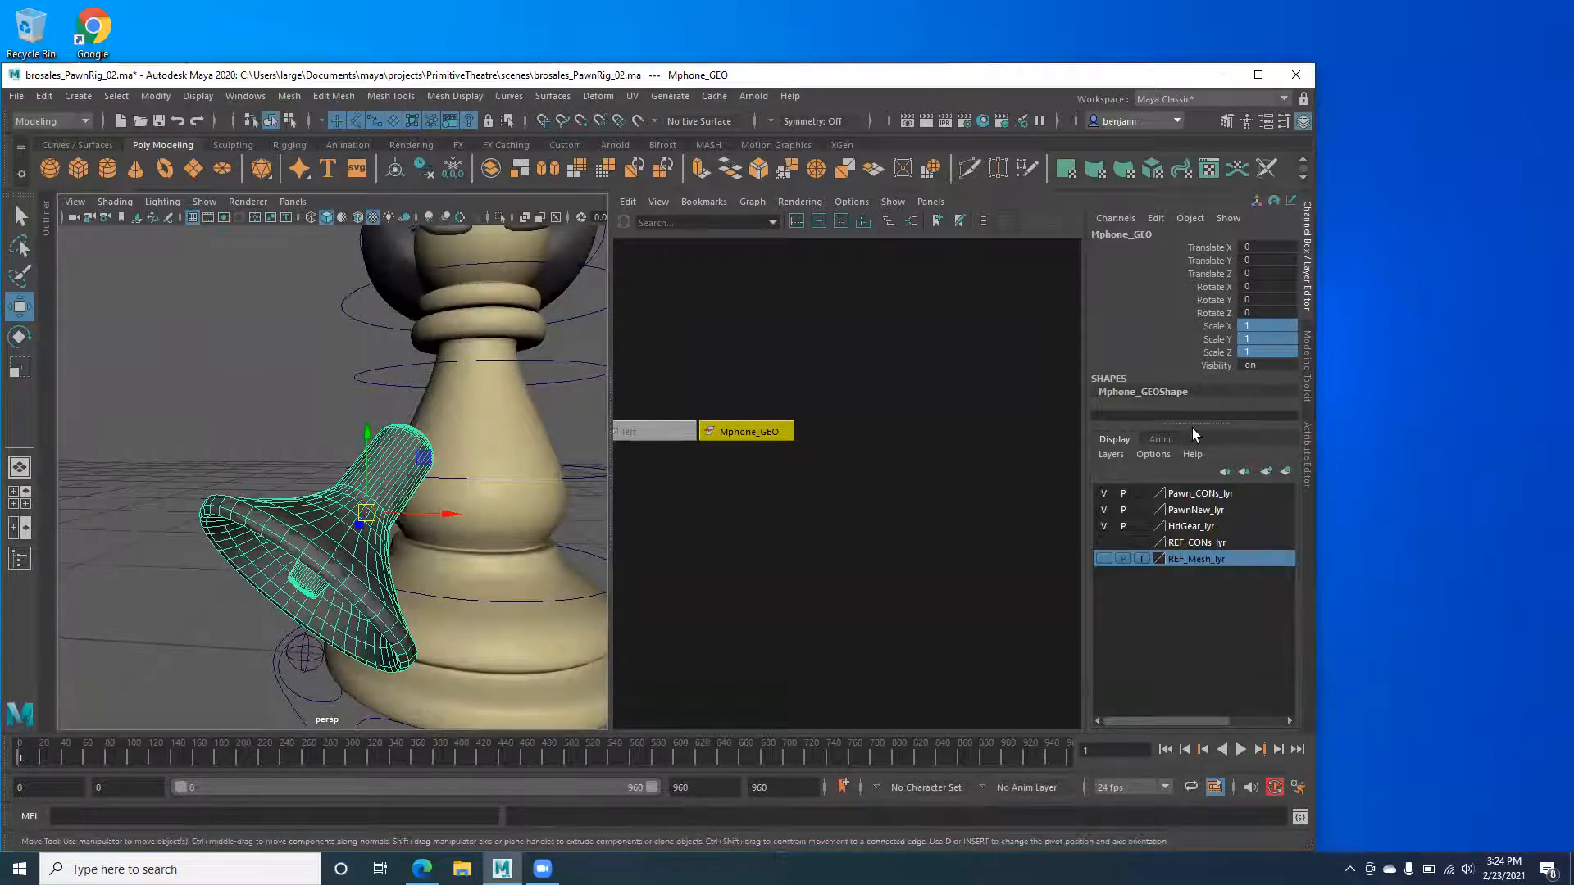
# Delete the construction history of Mphone_GEO.
pyautogui.moveTo(1192, 423); pyautogui.dragTo(1180, 548)
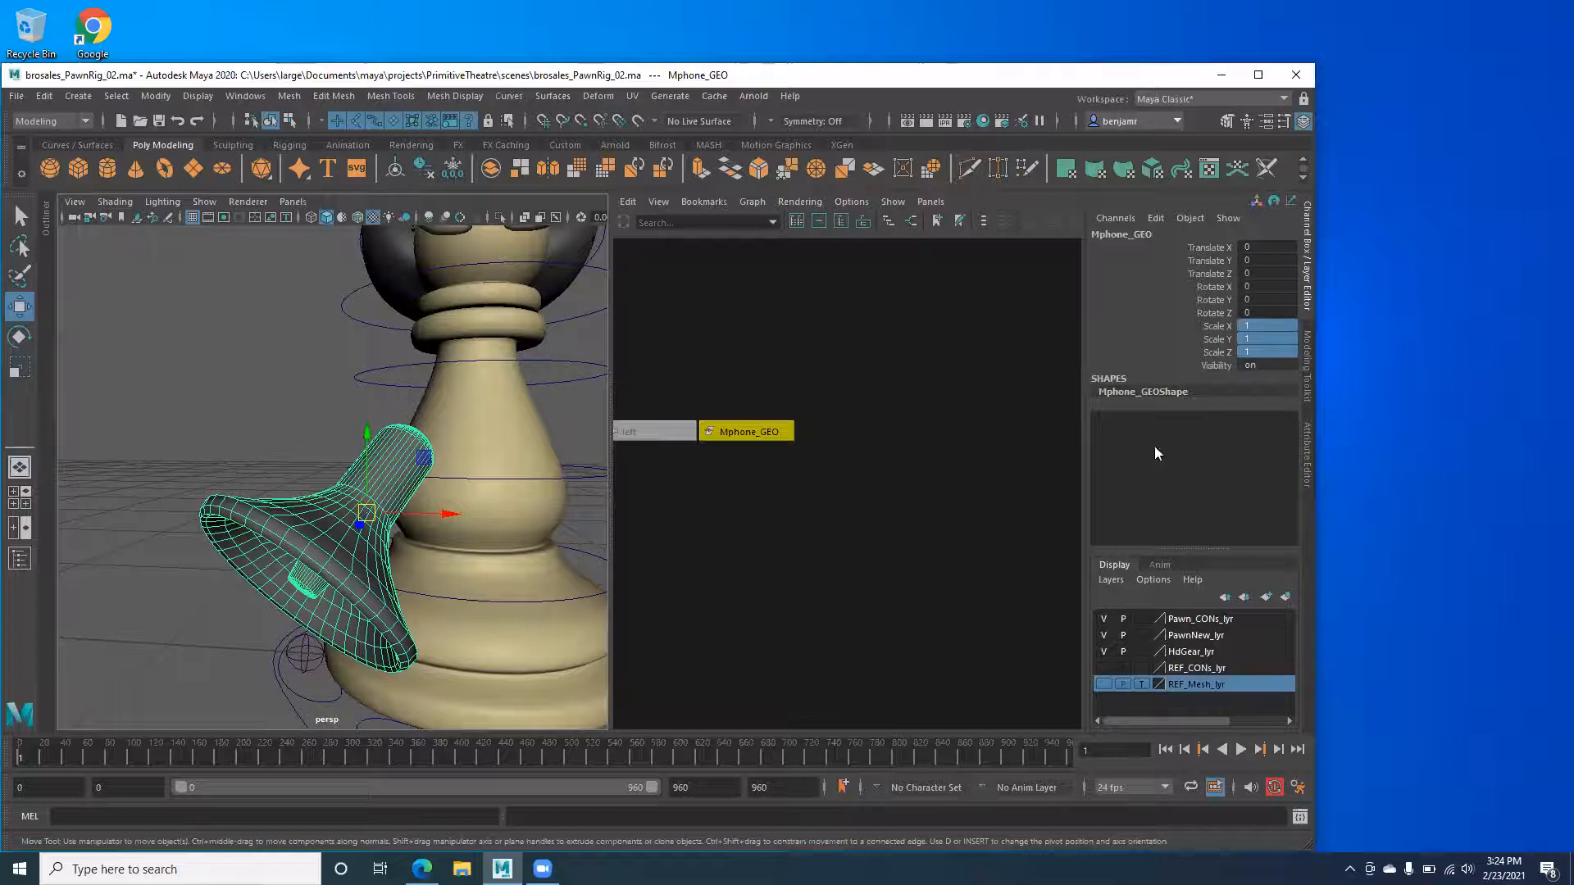
pyautogui.click(44, 96)
pyautogui.moveTo(133, 296)
pyautogui.click(311, 289)
pyautogui.click(1116, 239)
pyautogui.doubleClick(1144, 233)
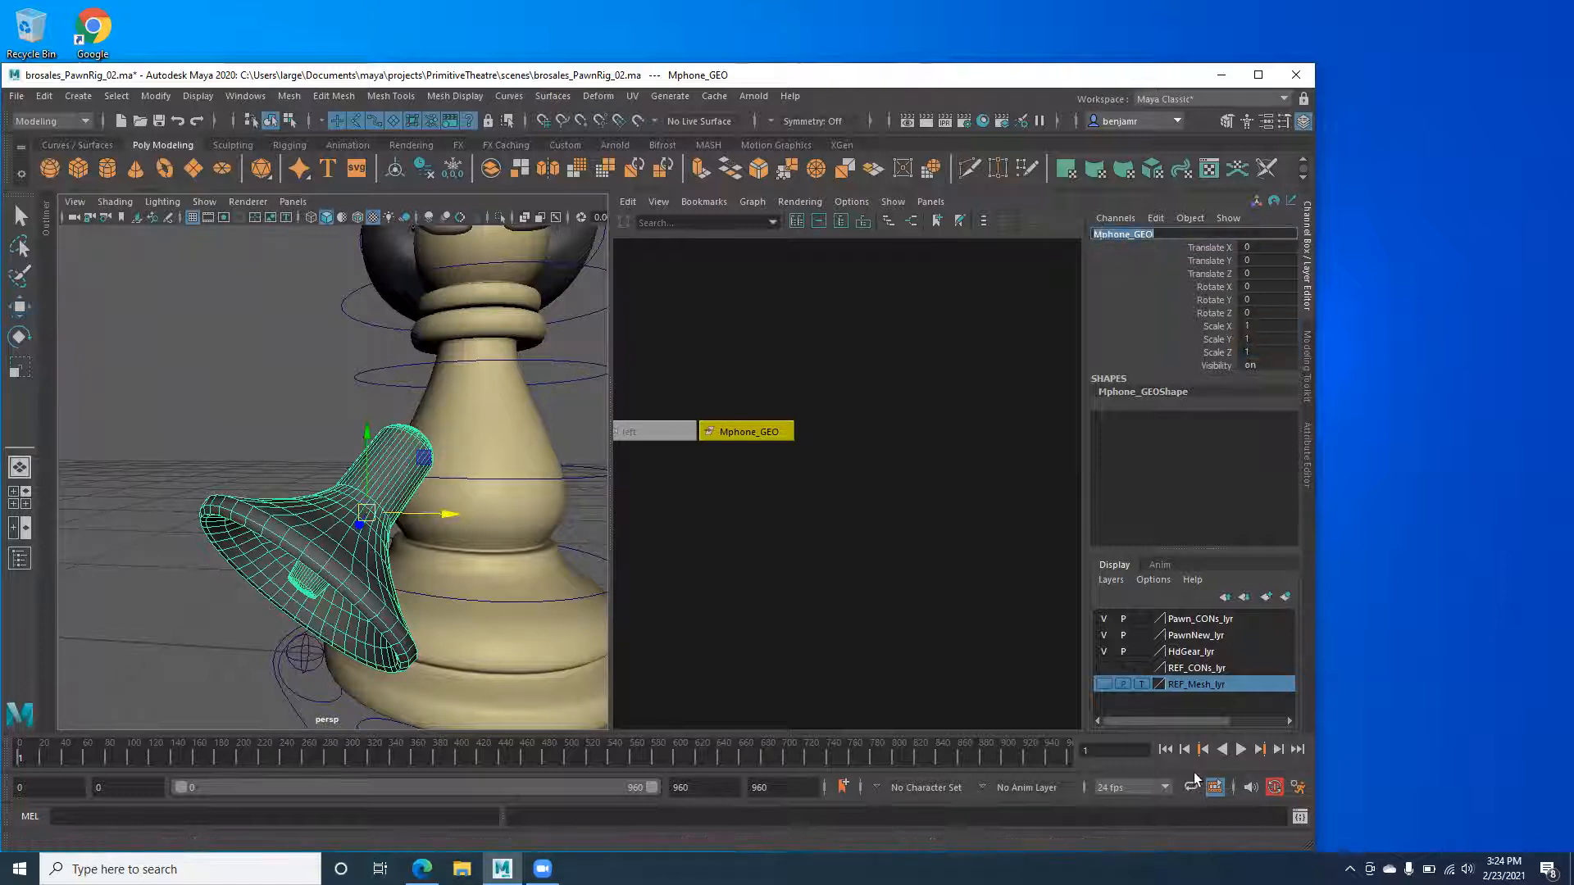
# Create a display layer containing the selected megaphone and name it Mphone_lyr.
pyautogui.moveTo(1175, 547); pyautogui.dragTo(1172, 507)
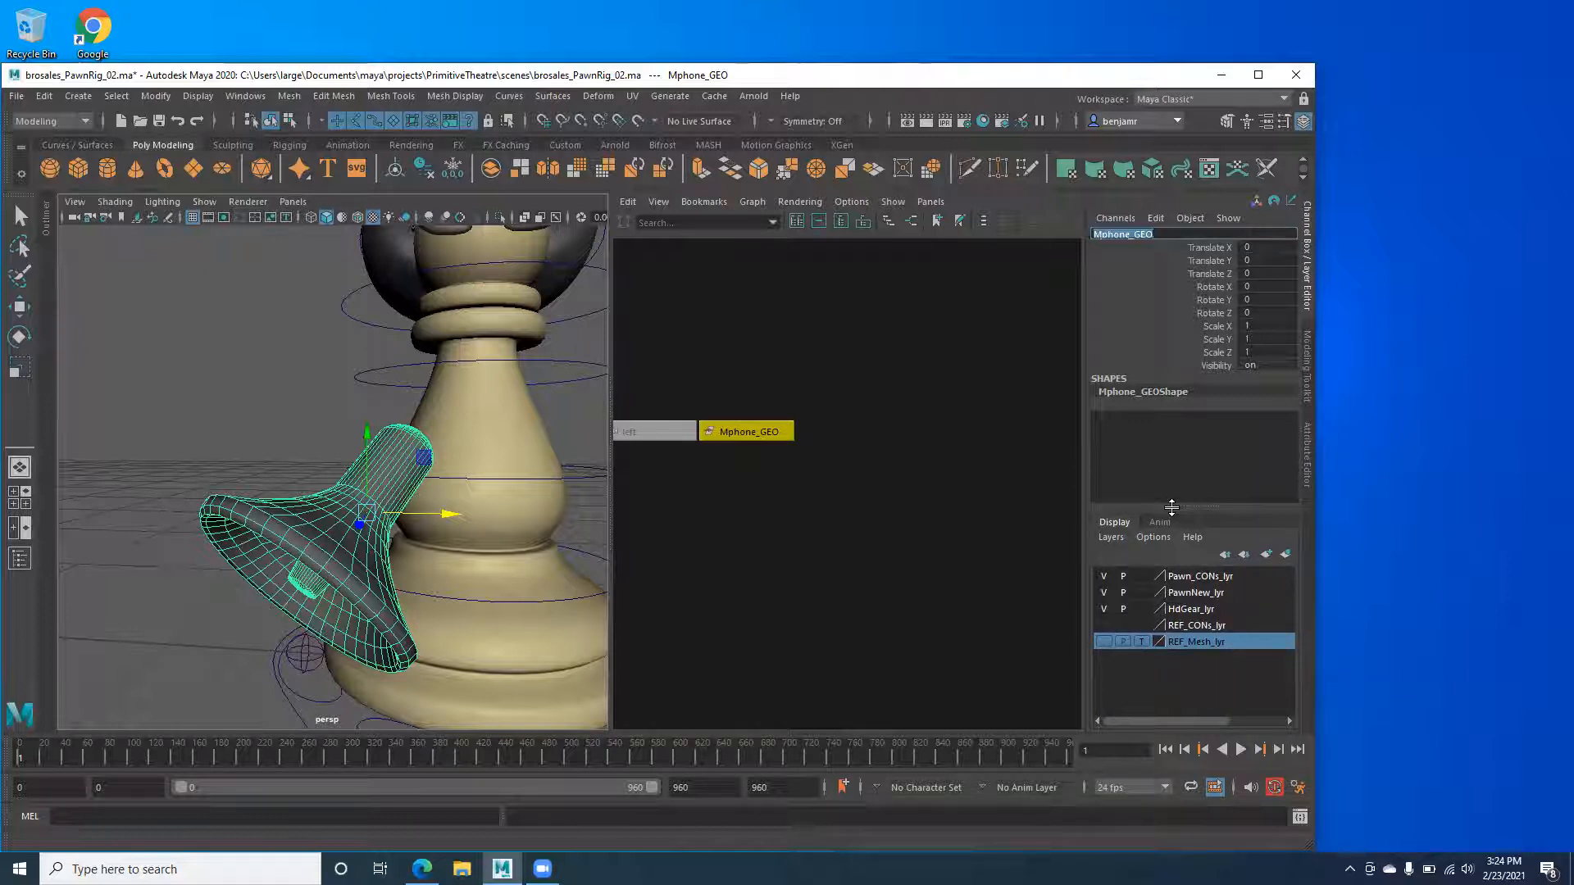
pyautogui.click(1287, 554)
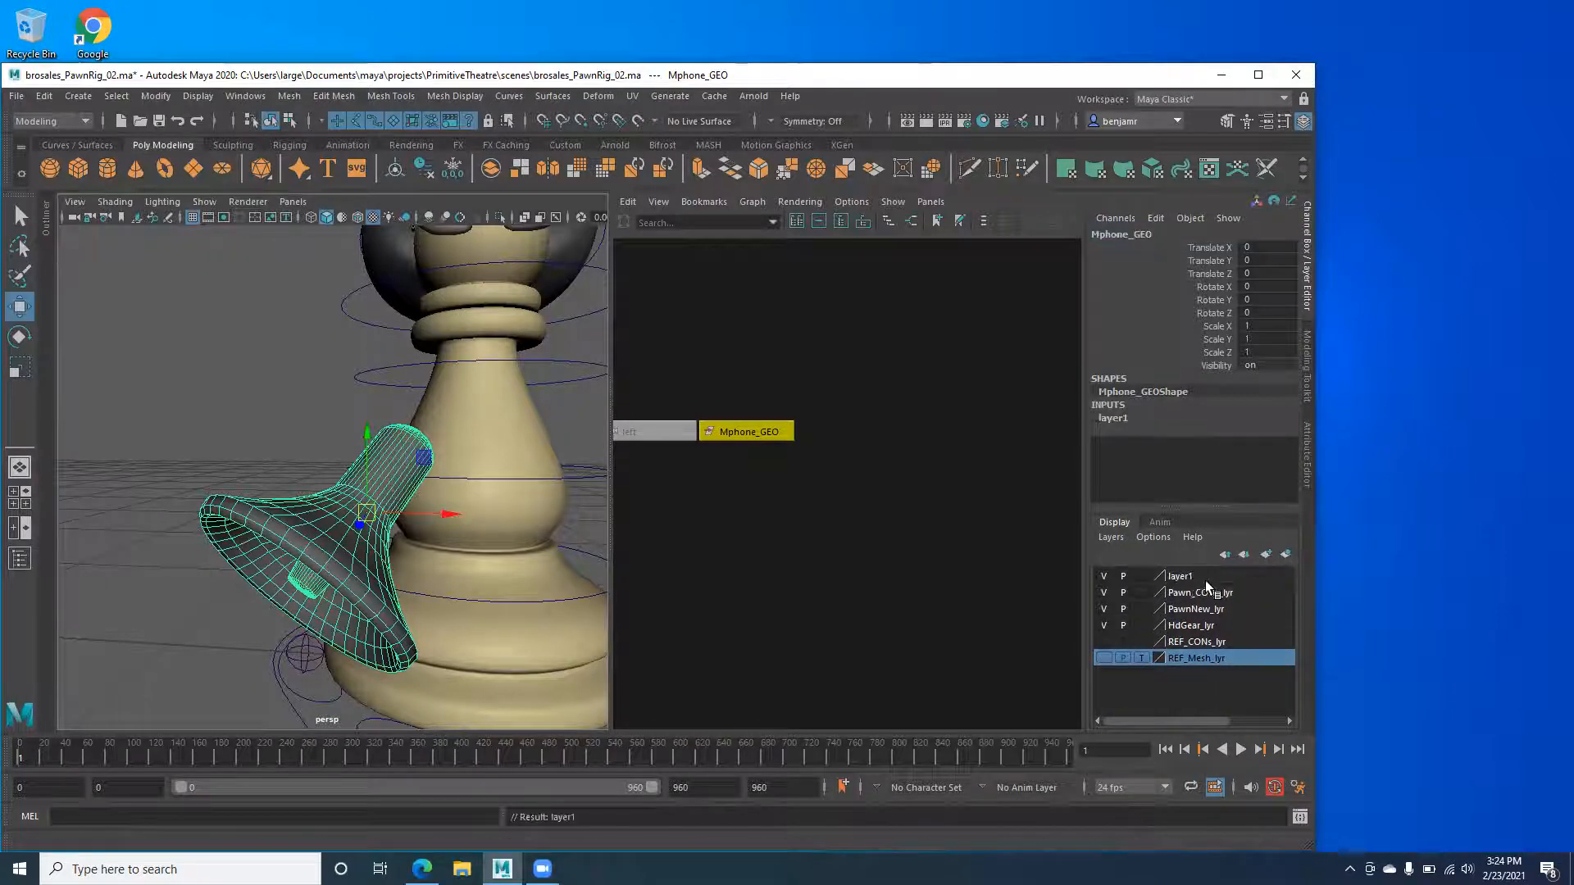
pyautogui.doubleClick(1183, 581)
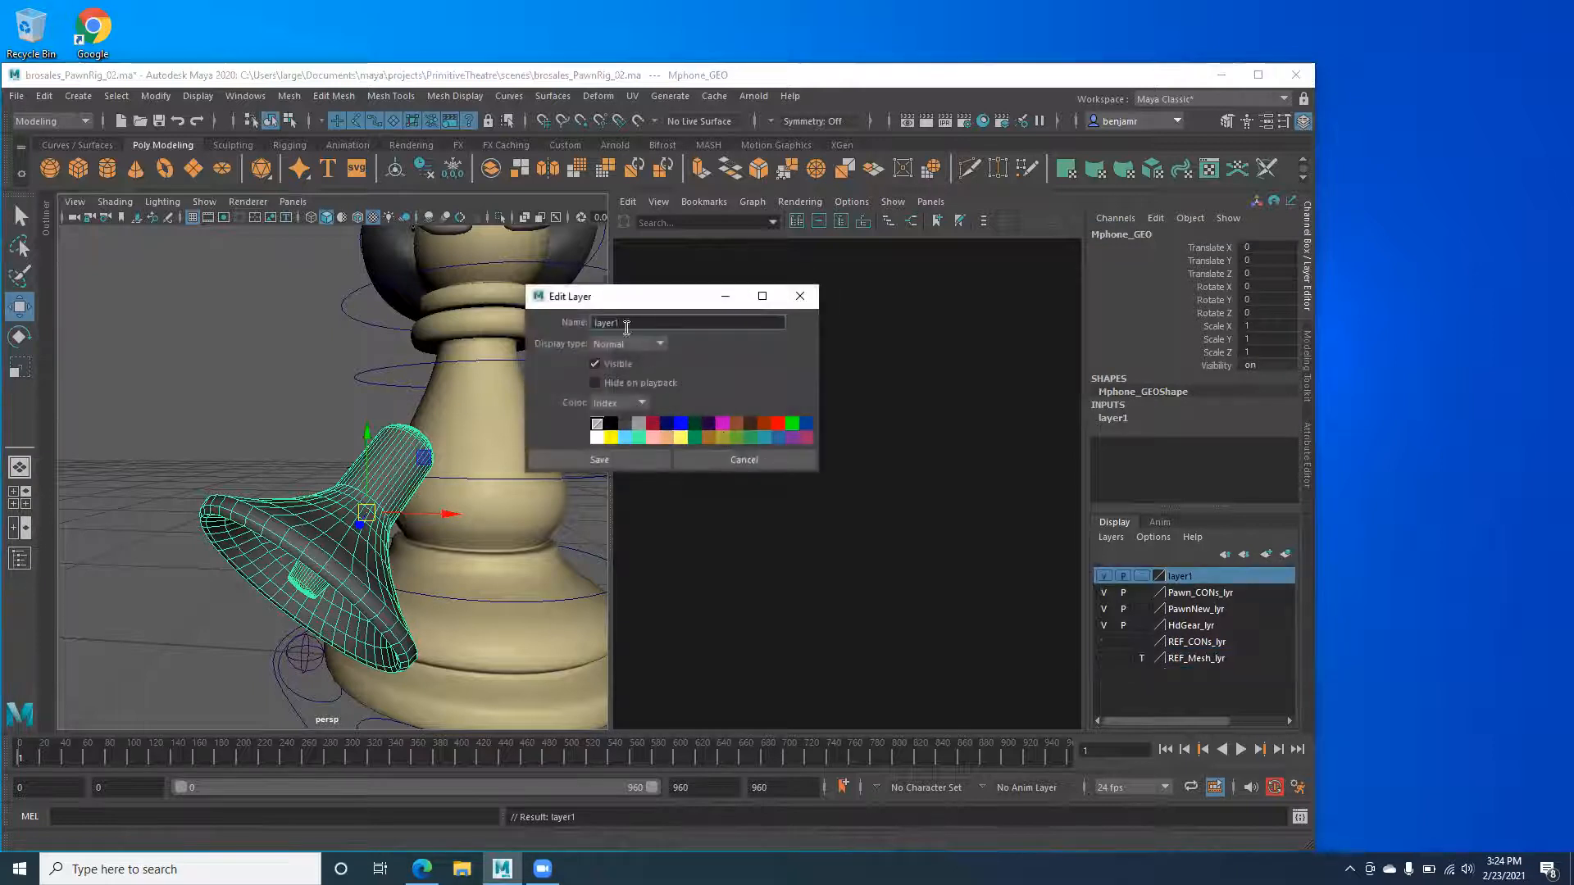
pyautogui.write('Mp')
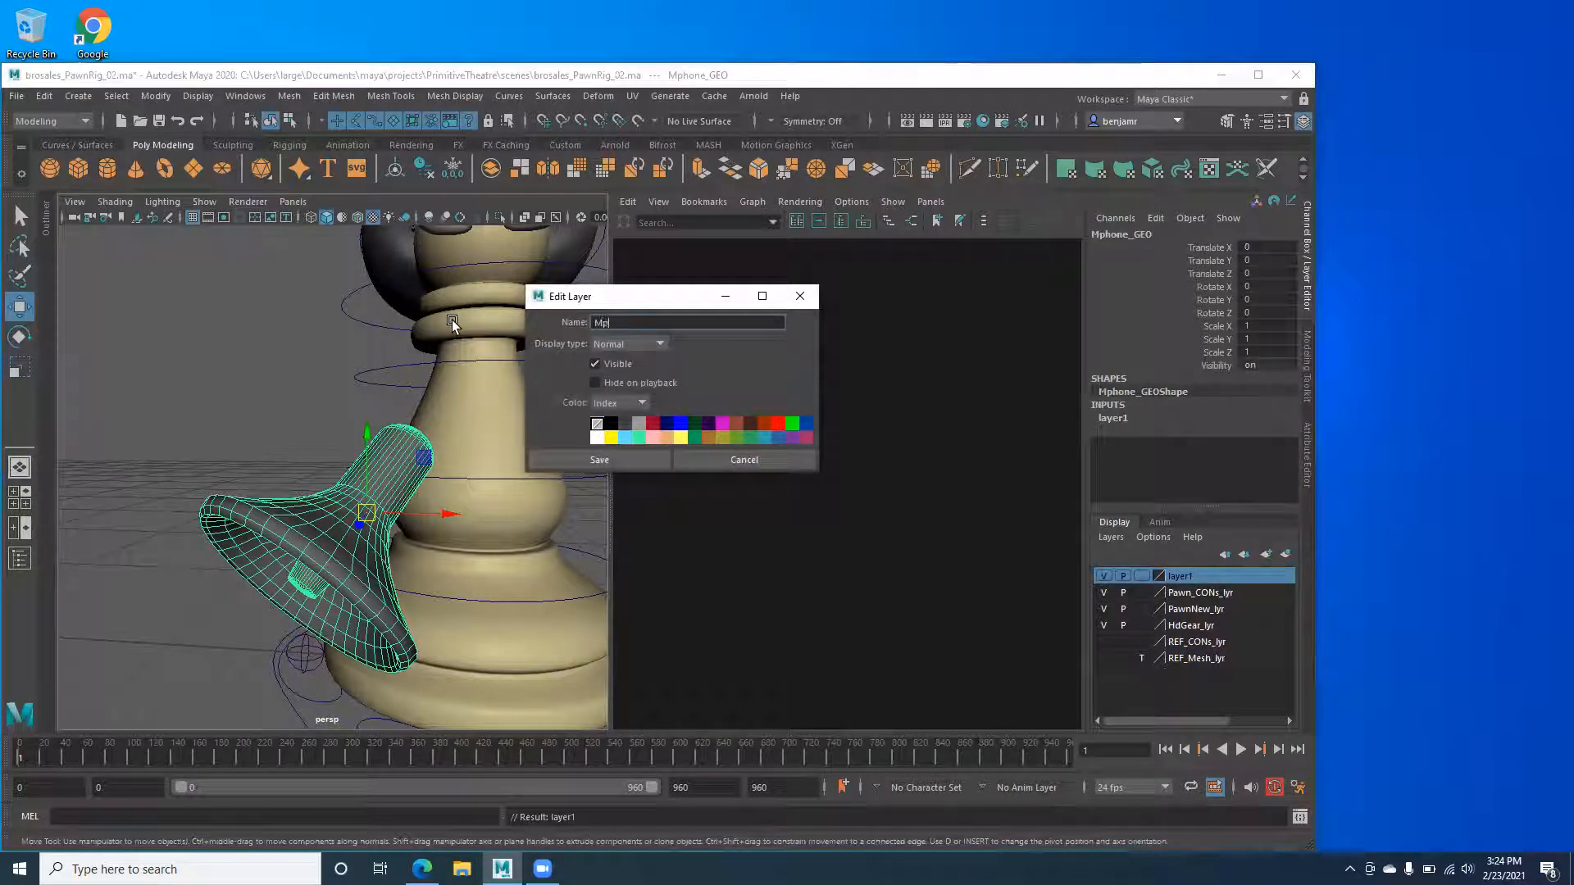
pyautogui.write('hone_lyr')
pyautogui.click(542, 456)
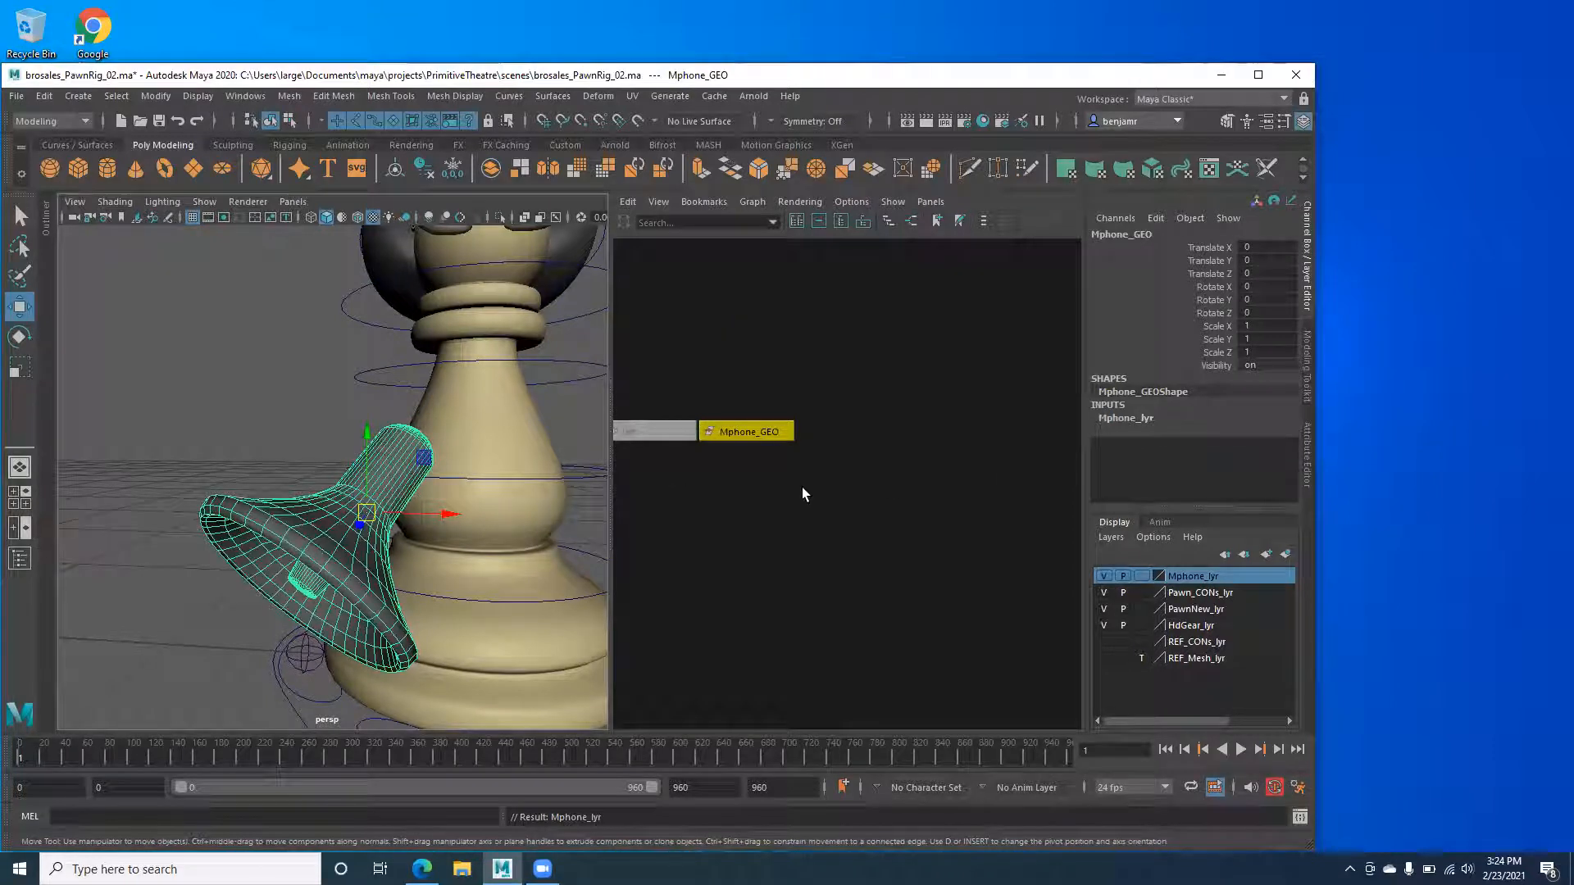
# Examine where the neck control and the megaphone geometry each sit in the Hypergraph hierarchy.
pyautogui.keyDown('alt'); pyautogui.moveTo(801, 487); pyautogui.dragTo(846, 482, button='middle'); pyautogui.keyUp('alt')
pyautogui.scroll(-1, 846, 482)
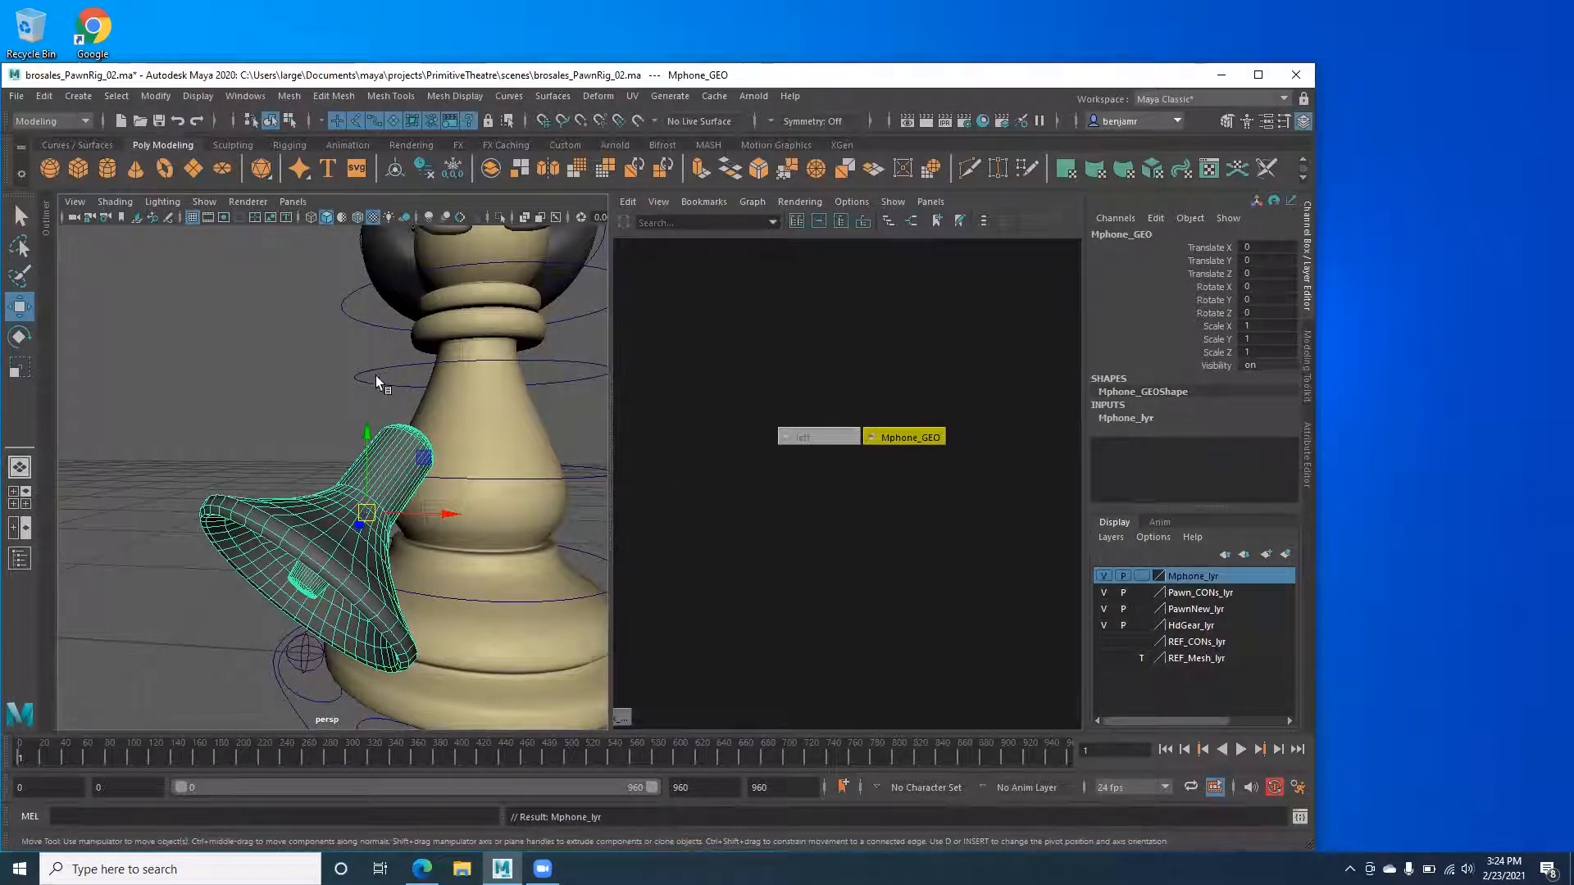
pyautogui.moveTo(375, 376); pyautogui.dragTo(357, 359)
pyautogui.scroll(-3, 672, 515)
pyautogui.keyDown('alt'); pyautogui.moveTo(714, 521); pyautogui.dragTo(750, 513, button='middle'); pyautogui.keyUp('alt')
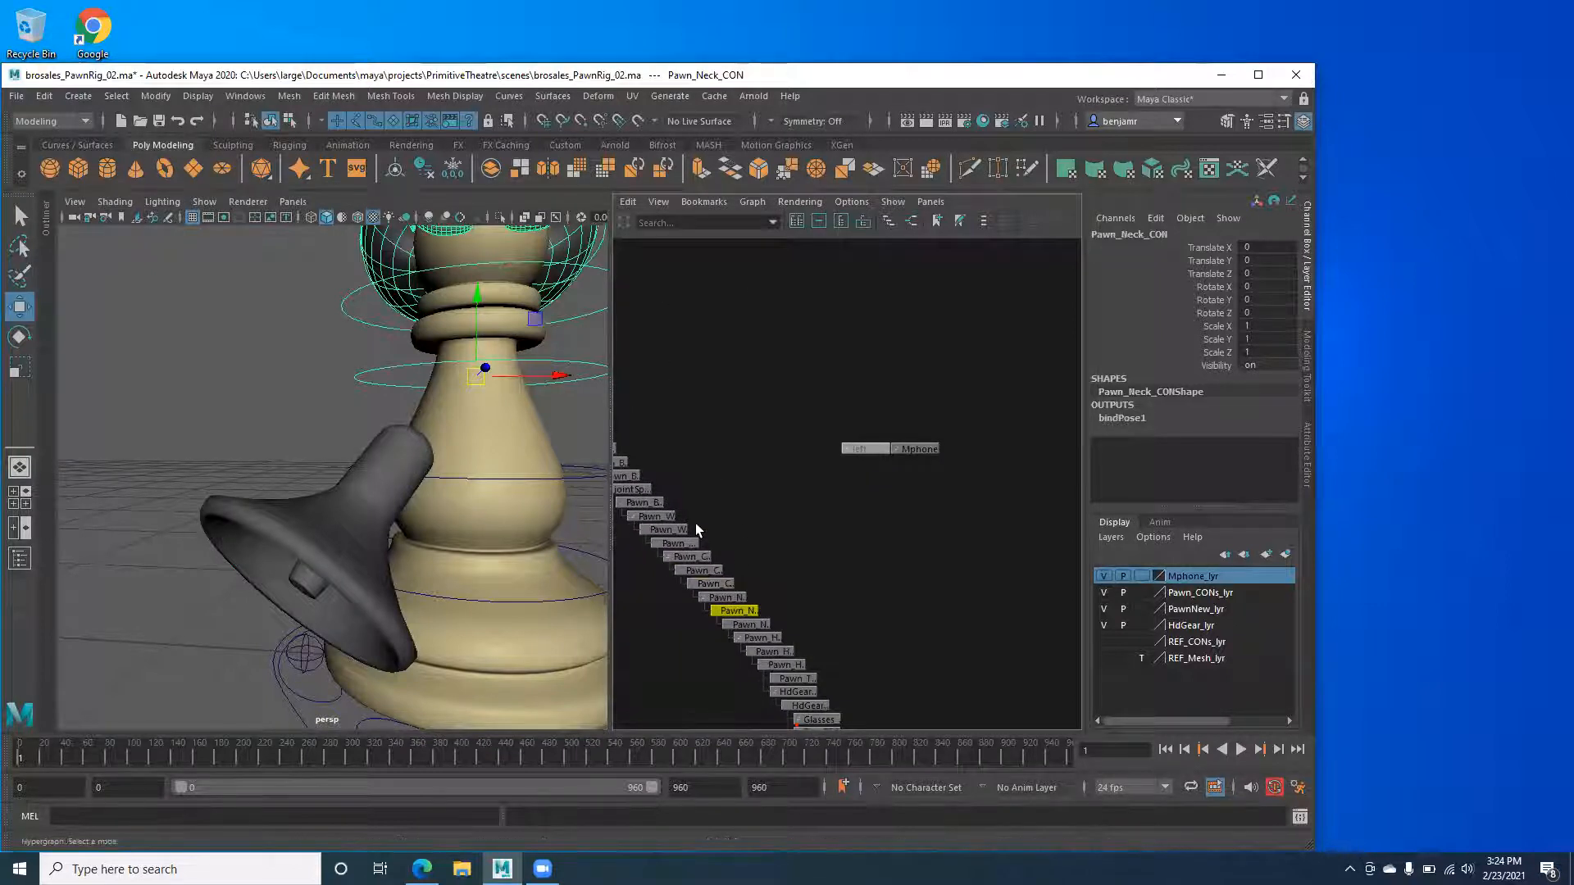
pyautogui.scroll(1, 792, 497)
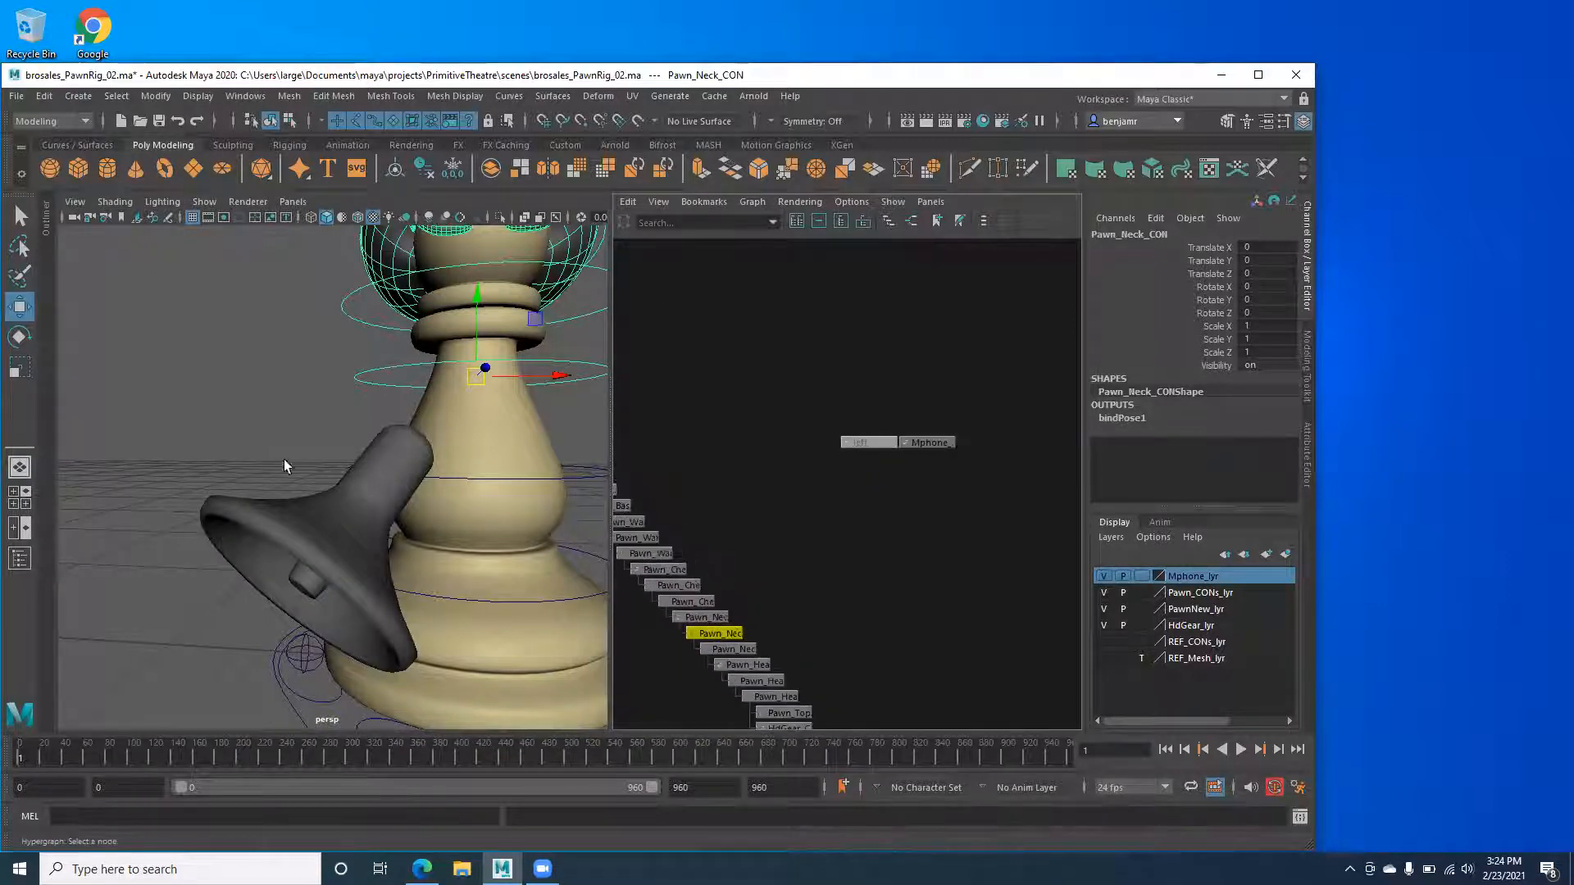
pyautogui.click(246, 505)
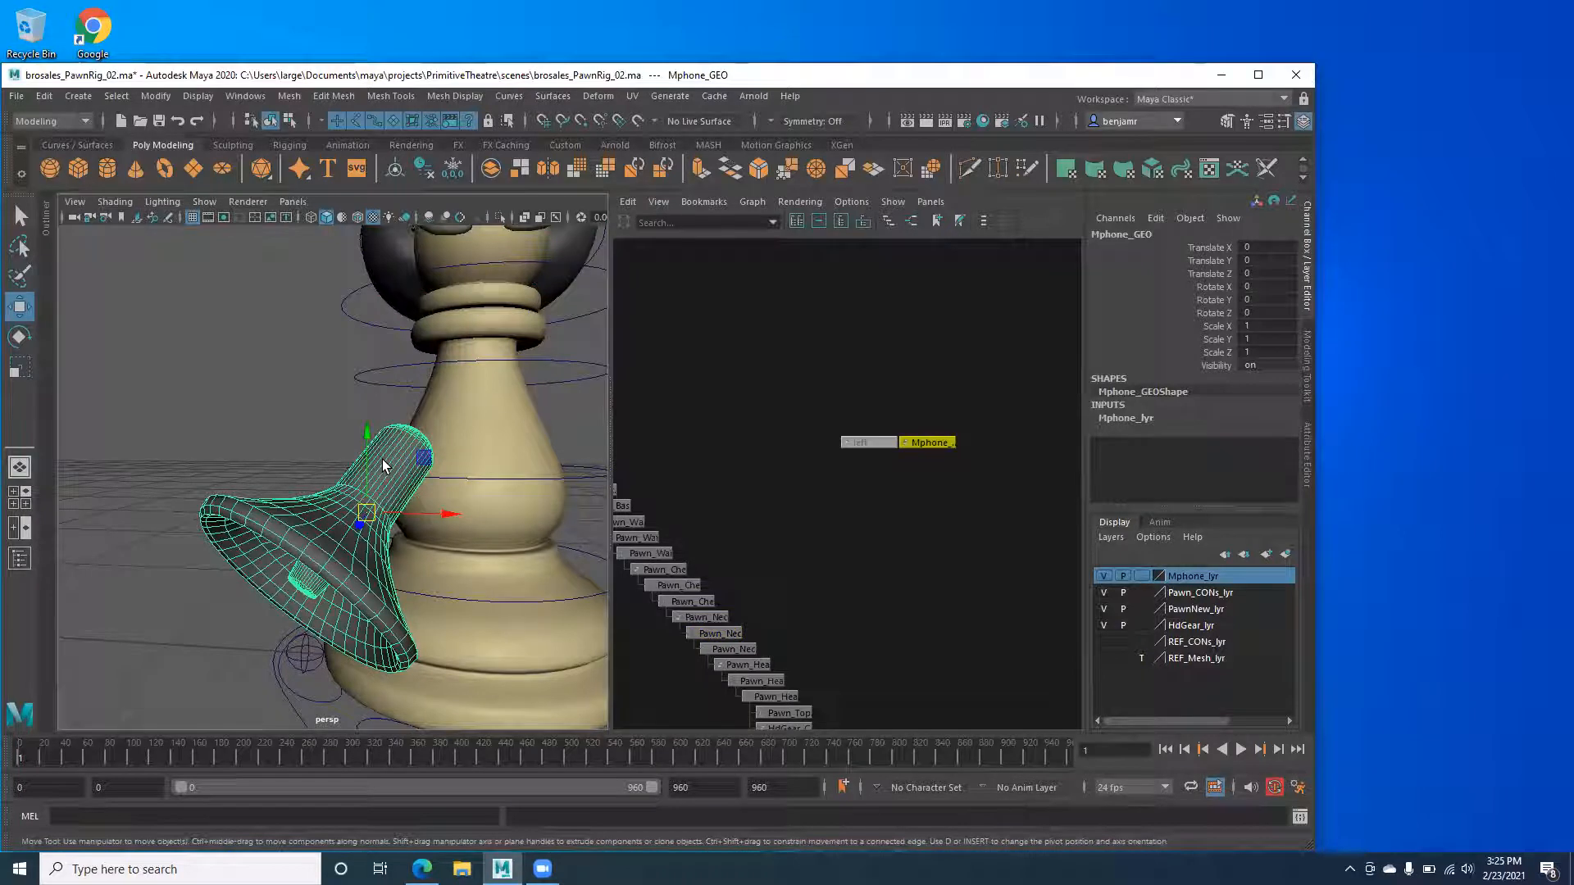
pyautogui.scroll(-1, 813, 472)
pyautogui.keyDown('alt'); pyautogui.moveTo(812, 471); pyautogui.dragTo(765, 466, button='middle'); pyautogui.keyUp('alt')
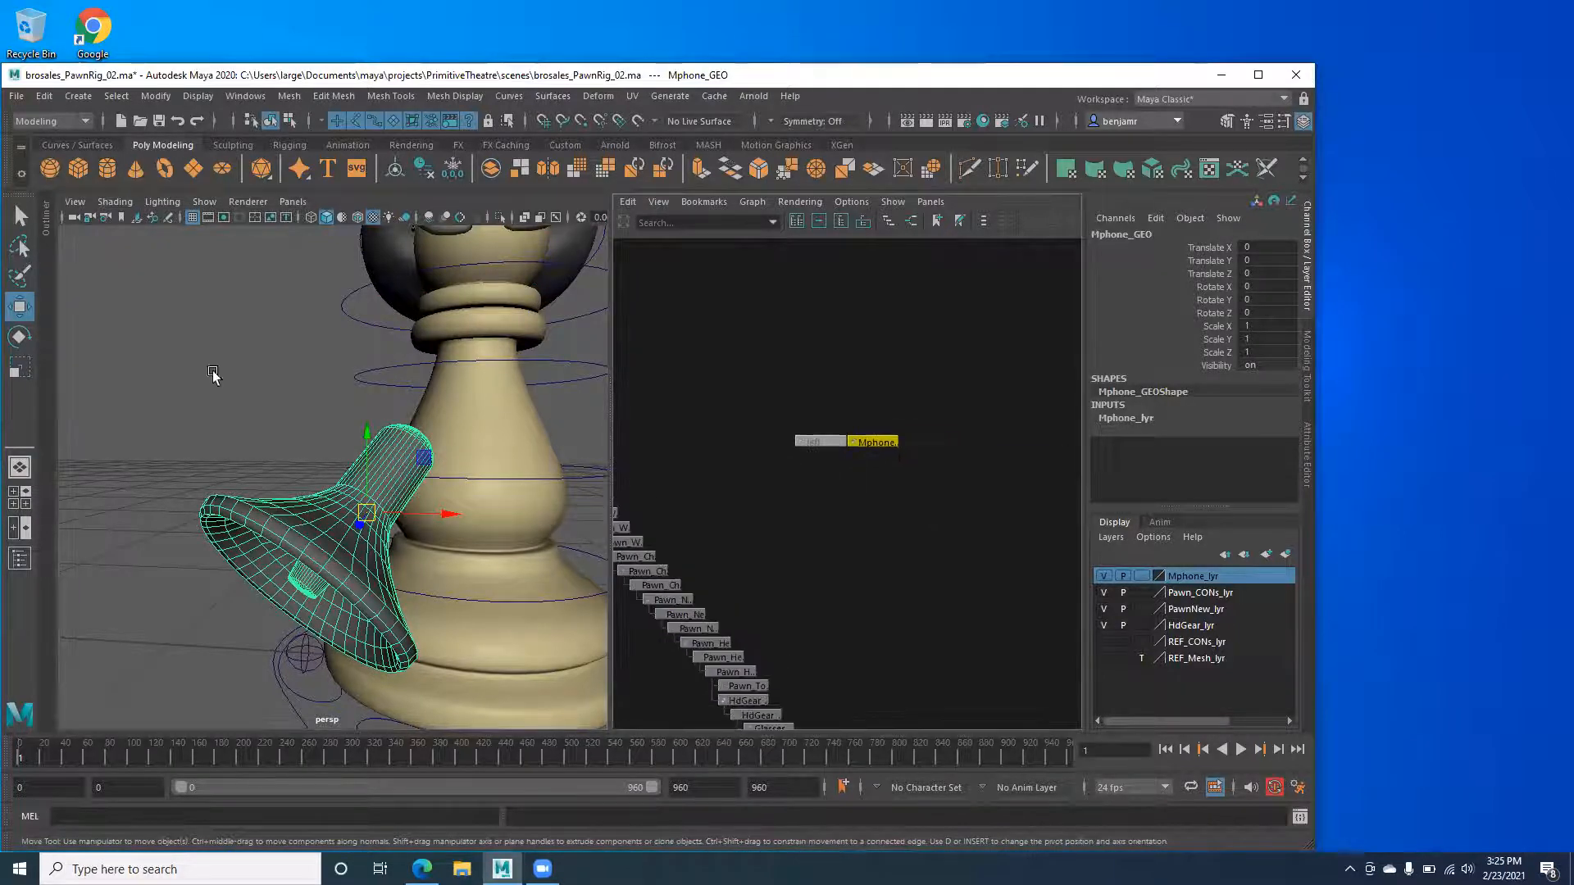
# With nothing selected, create a NURBS circle at the origin around the pawn's base.
pyautogui.click(175, 359)
pyautogui.click(54, 96)
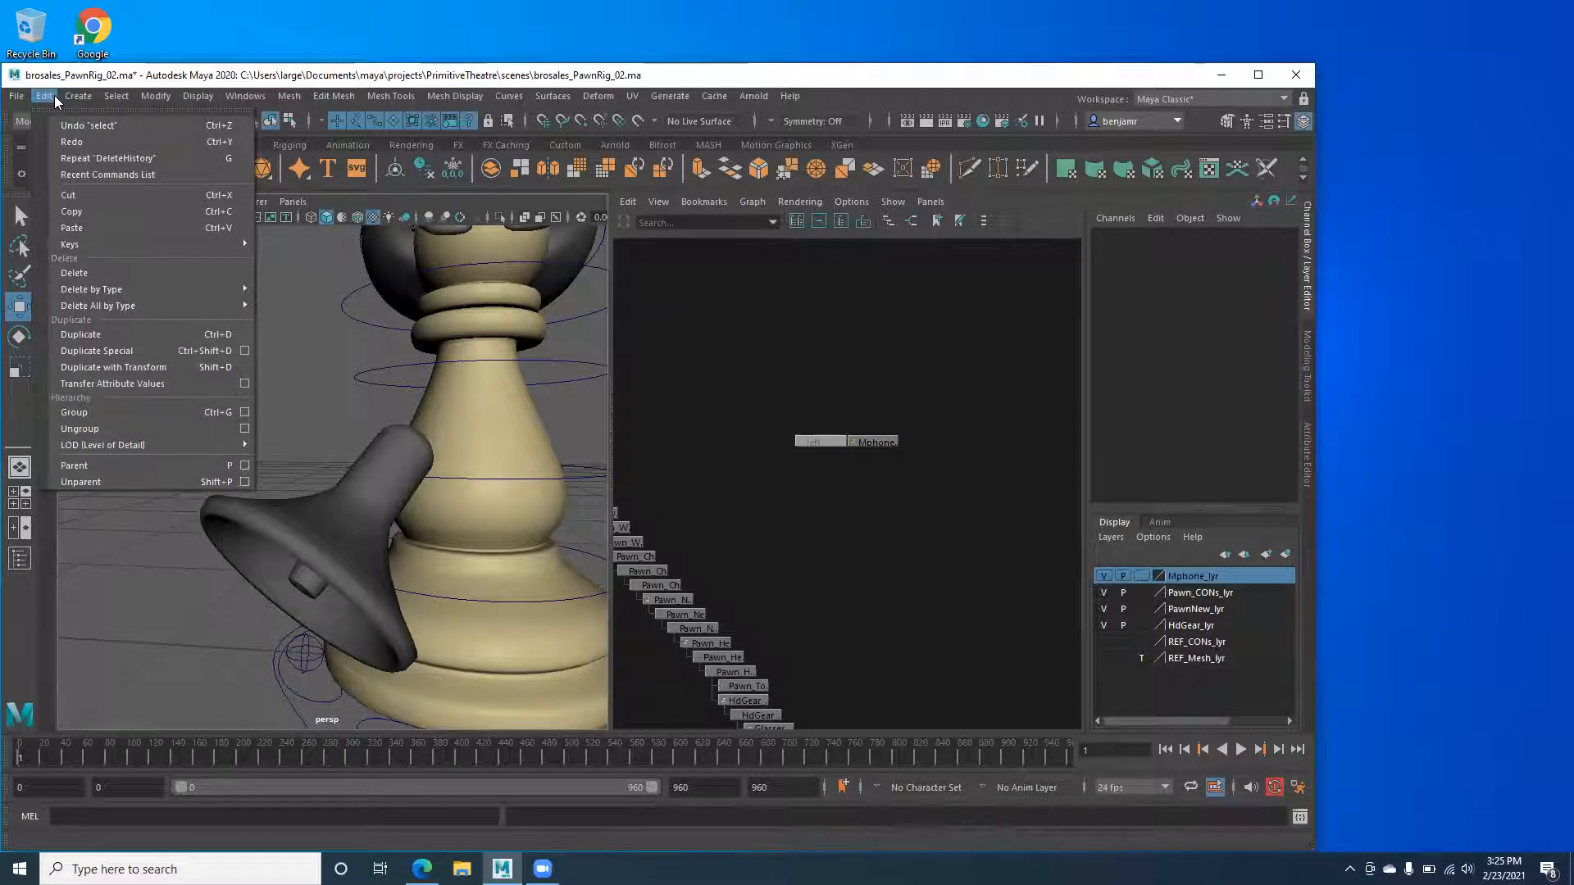
pyautogui.click(82, 96)
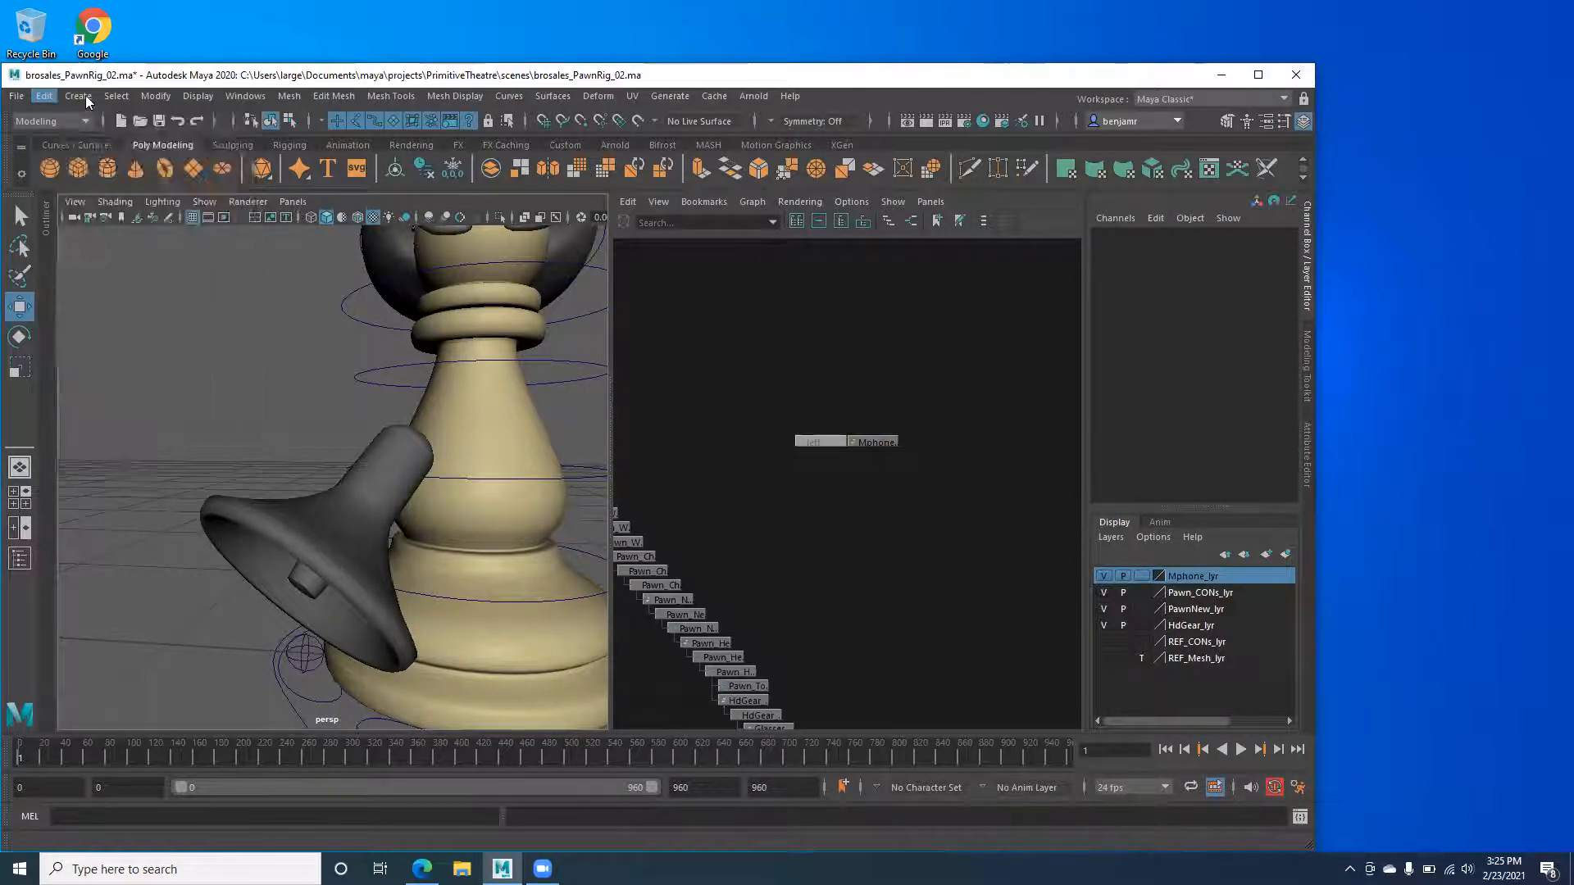
pyautogui.moveTo(115, 141)
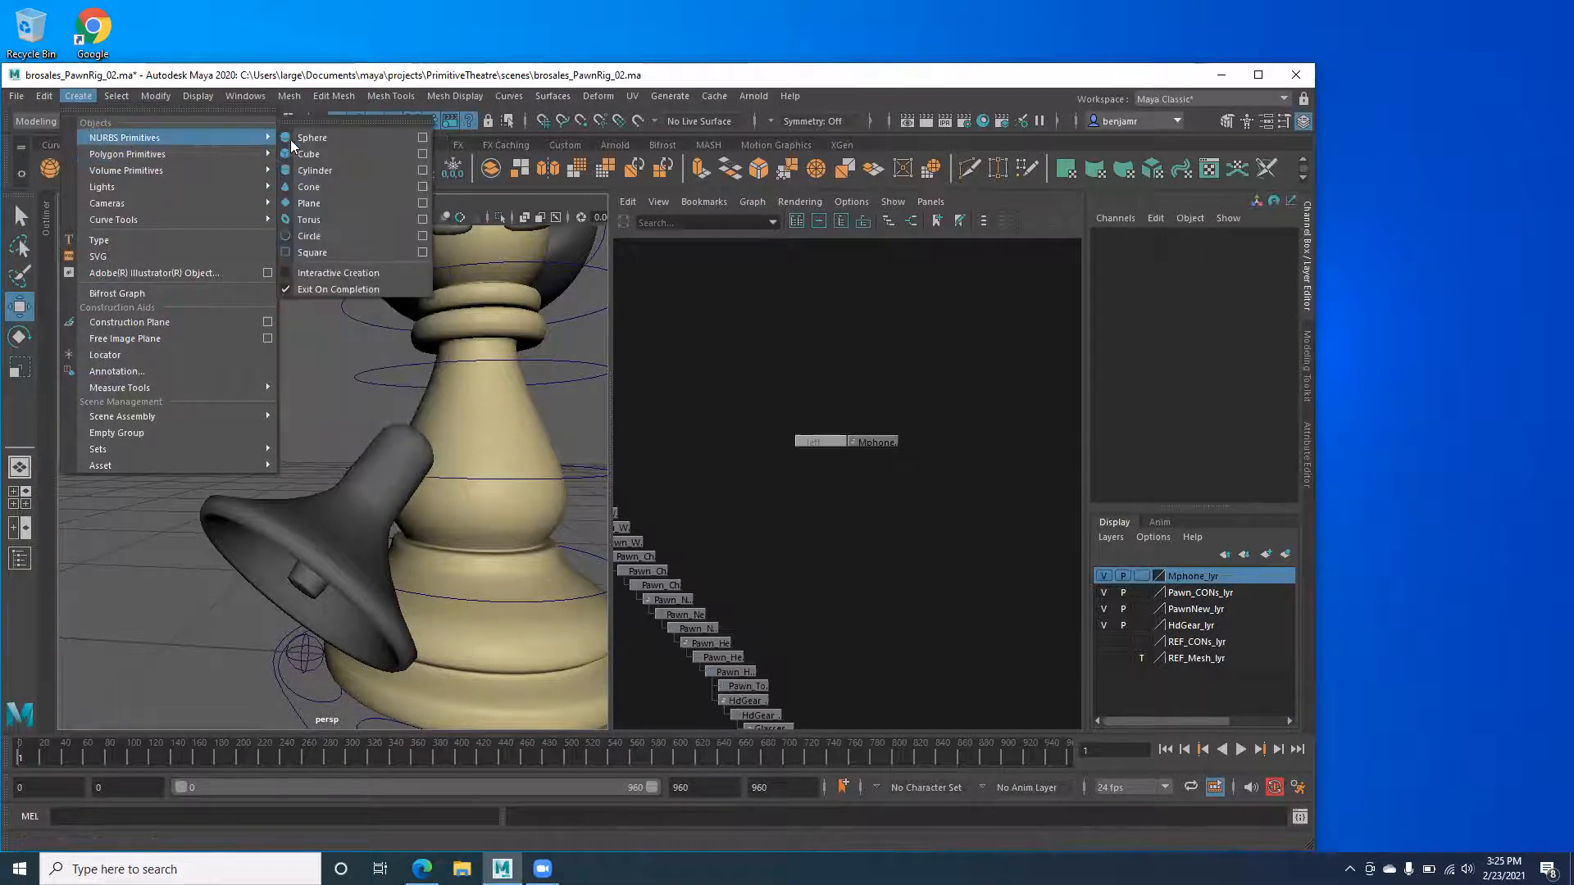
pyautogui.click(312, 235)
pyautogui.keyDown('alt'); pyautogui.moveTo(392, 418); pyautogui.dragTo(297, 399, button='right'); pyautogui.keyUp('alt')
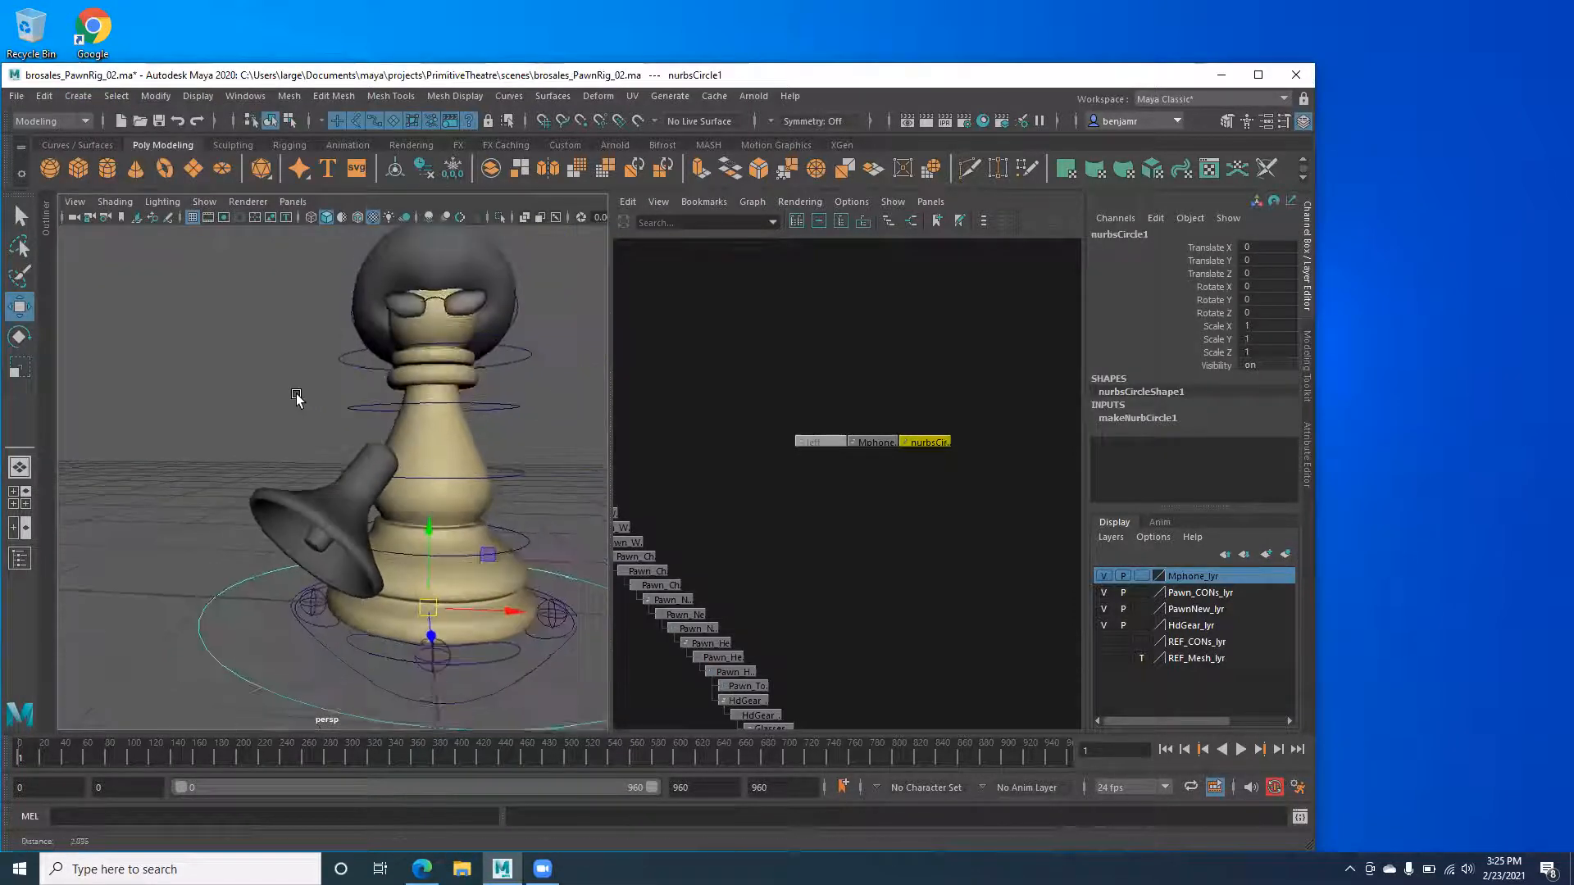
# In the front view, scale the new circle uniformly down to about 0.505.
pyautogui.press('space')
pyautogui.moveTo(297, 396); pyautogui.dragTo(290, 447)
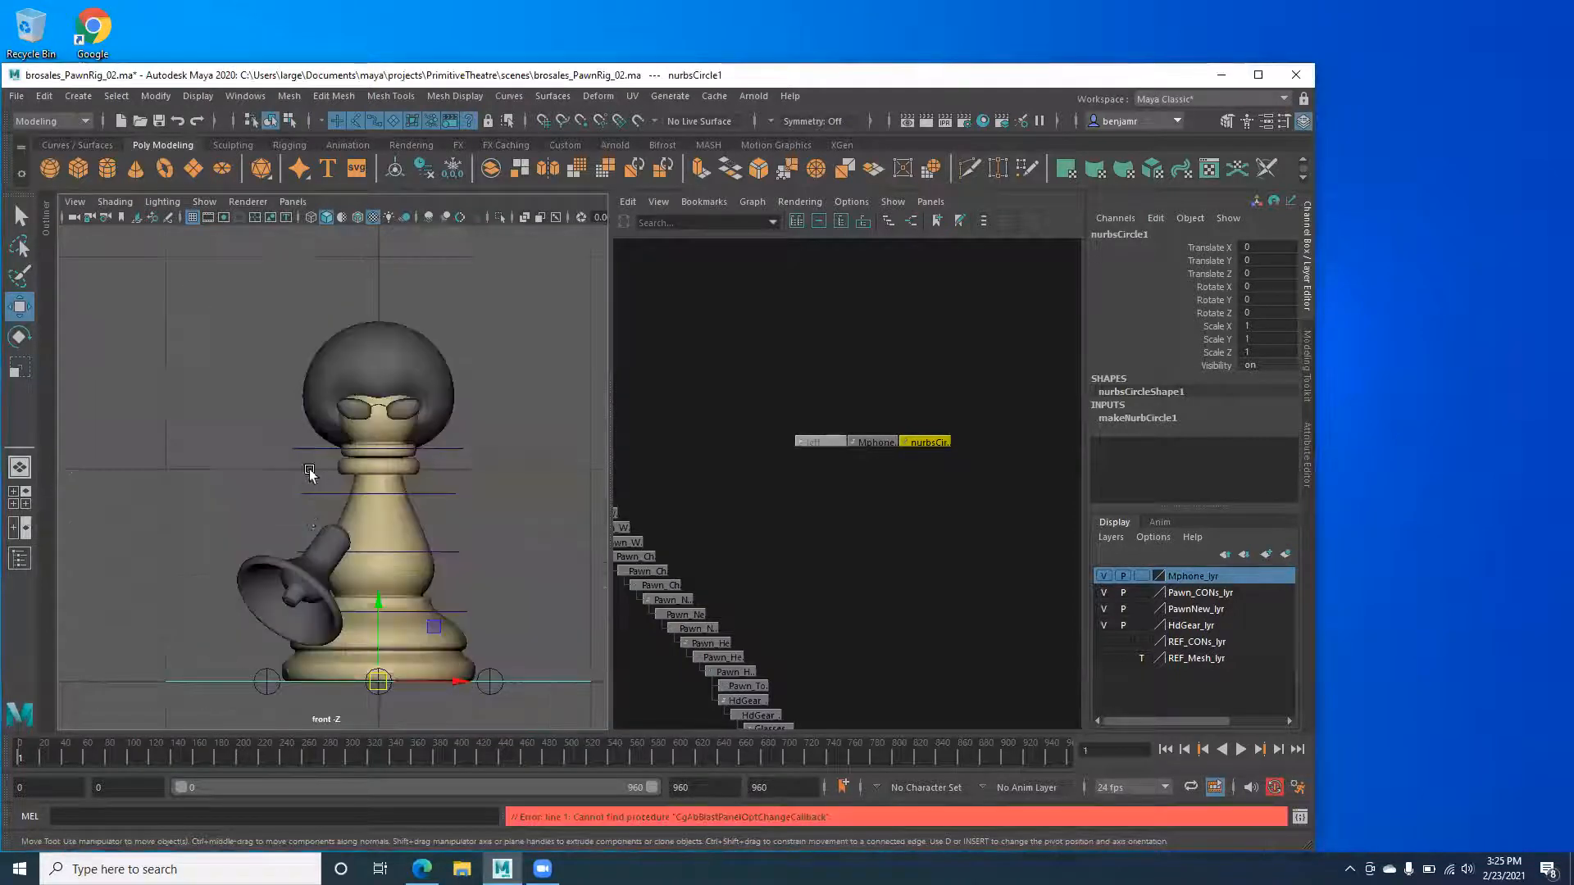
pyautogui.keyDown('alt'); pyautogui.moveTo(310, 525); pyautogui.dragTo(297, 399, button='middle'); pyautogui.keyUp('alt')
pyautogui.keyDown('alt'); pyautogui.moveTo(297, 398); pyautogui.dragTo(303, 464, button='right'); pyautogui.keyUp('alt')
pyautogui.keyDown('alt'); pyautogui.moveTo(373, 376); pyautogui.dragTo(377, 385, button='middle'); pyautogui.keyUp('alt')
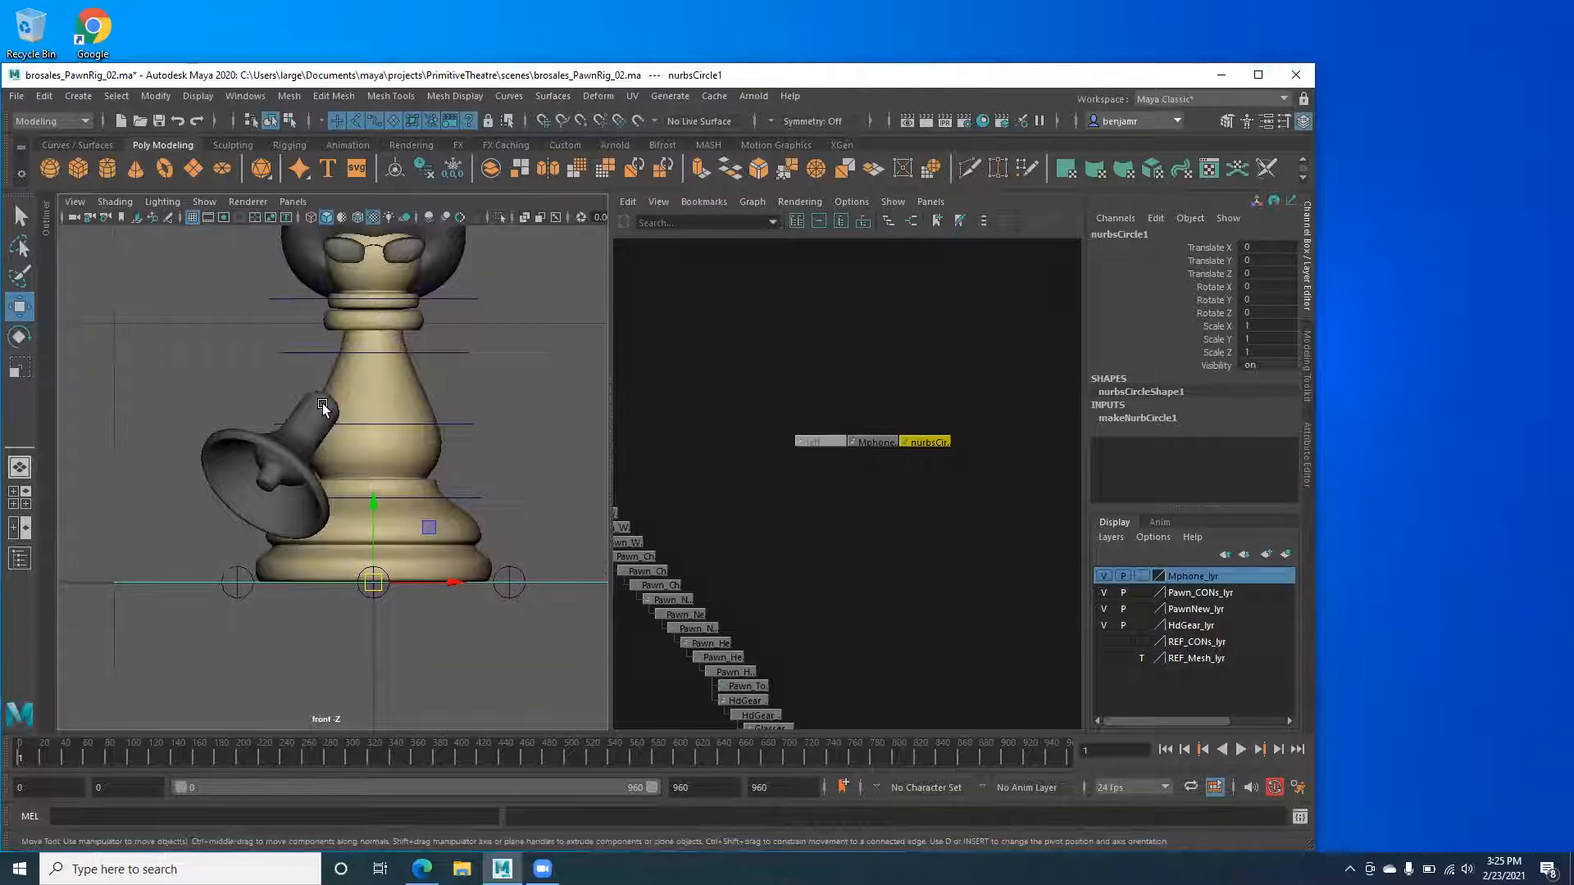
pyautogui.press('r')
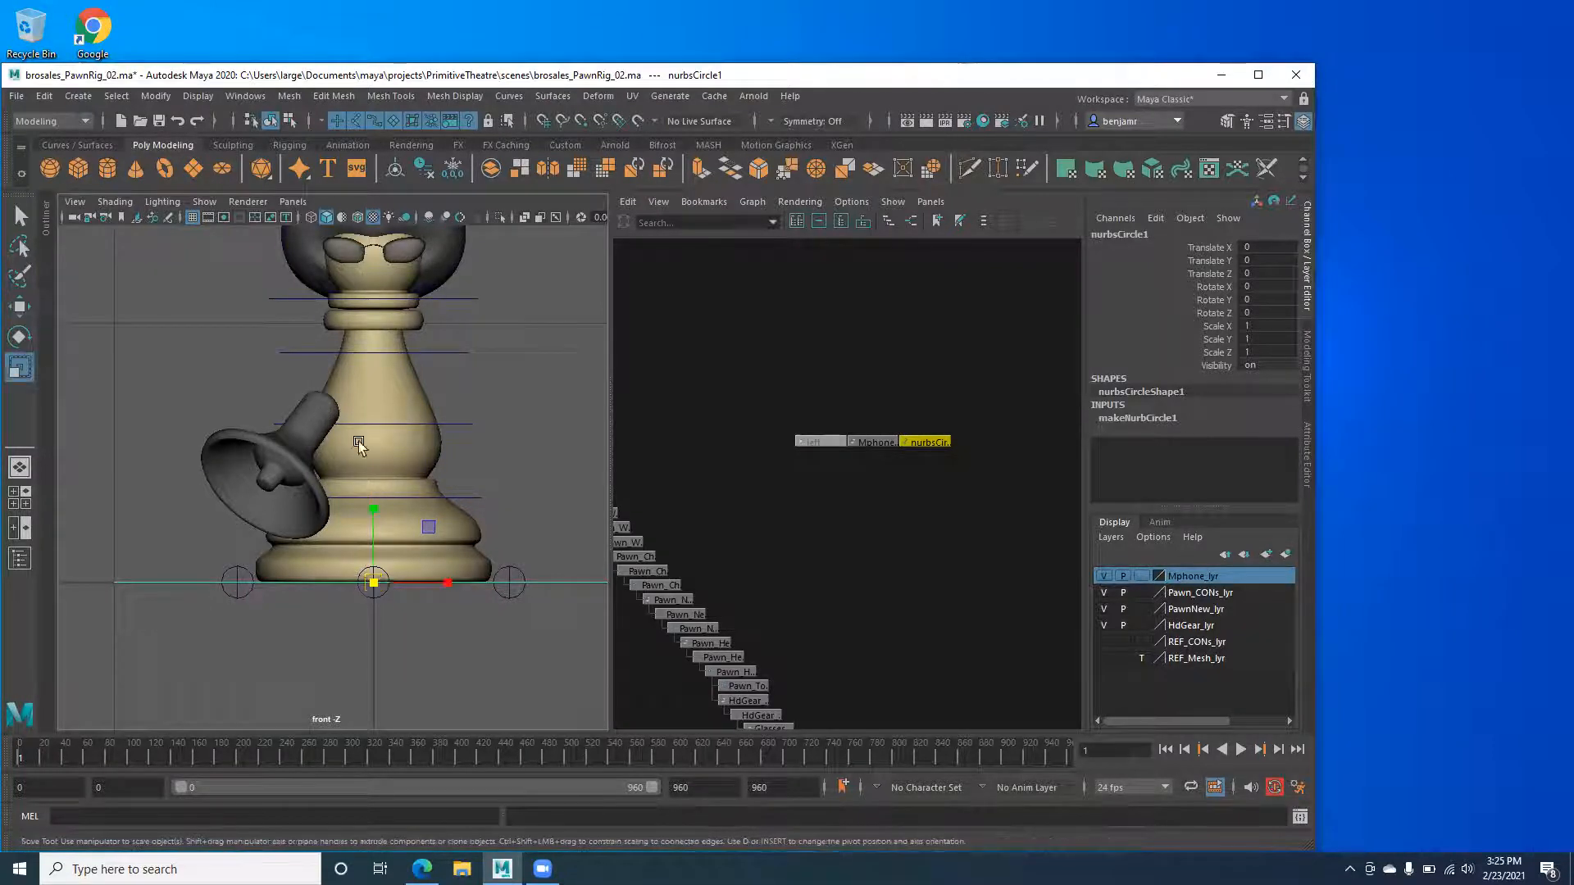
pyautogui.moveTo(373, 583); pyautogui.dragTo(174, 578)
# Move the circle onto the megaphone at about X -0.348, Y 0.478, and rotate it about 54.175 degrees around Z.
pyautogui.press('w')
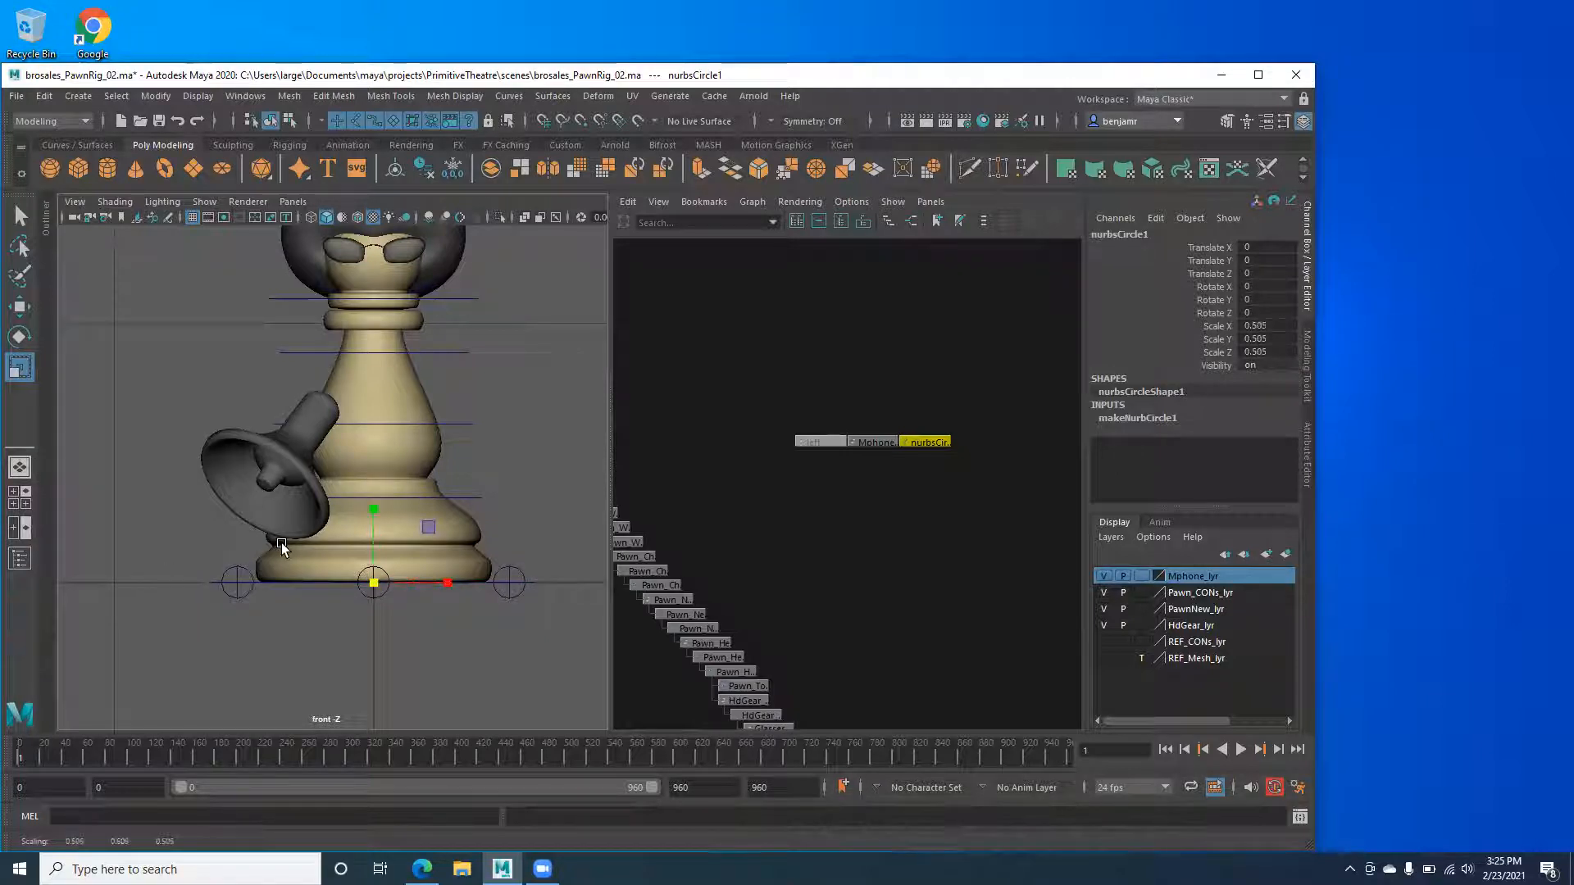
pyautogui.moveTo(373, 508); pyautogui.dragTo(338, 381)
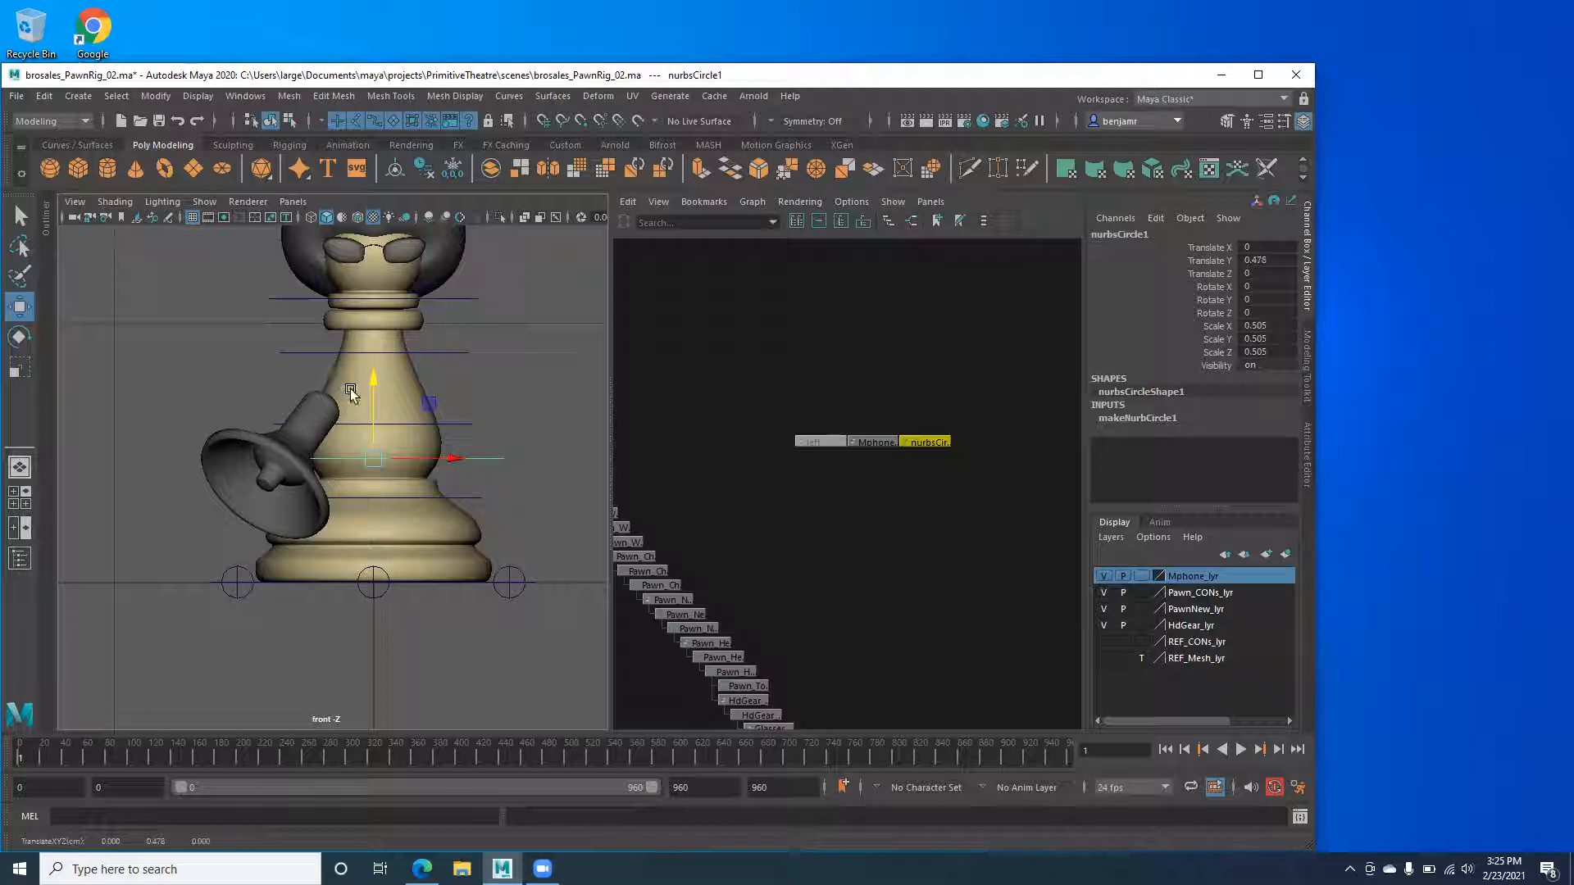
pyautogui.moveTo(456, 459); pyautogui.dragTo(365, 467)
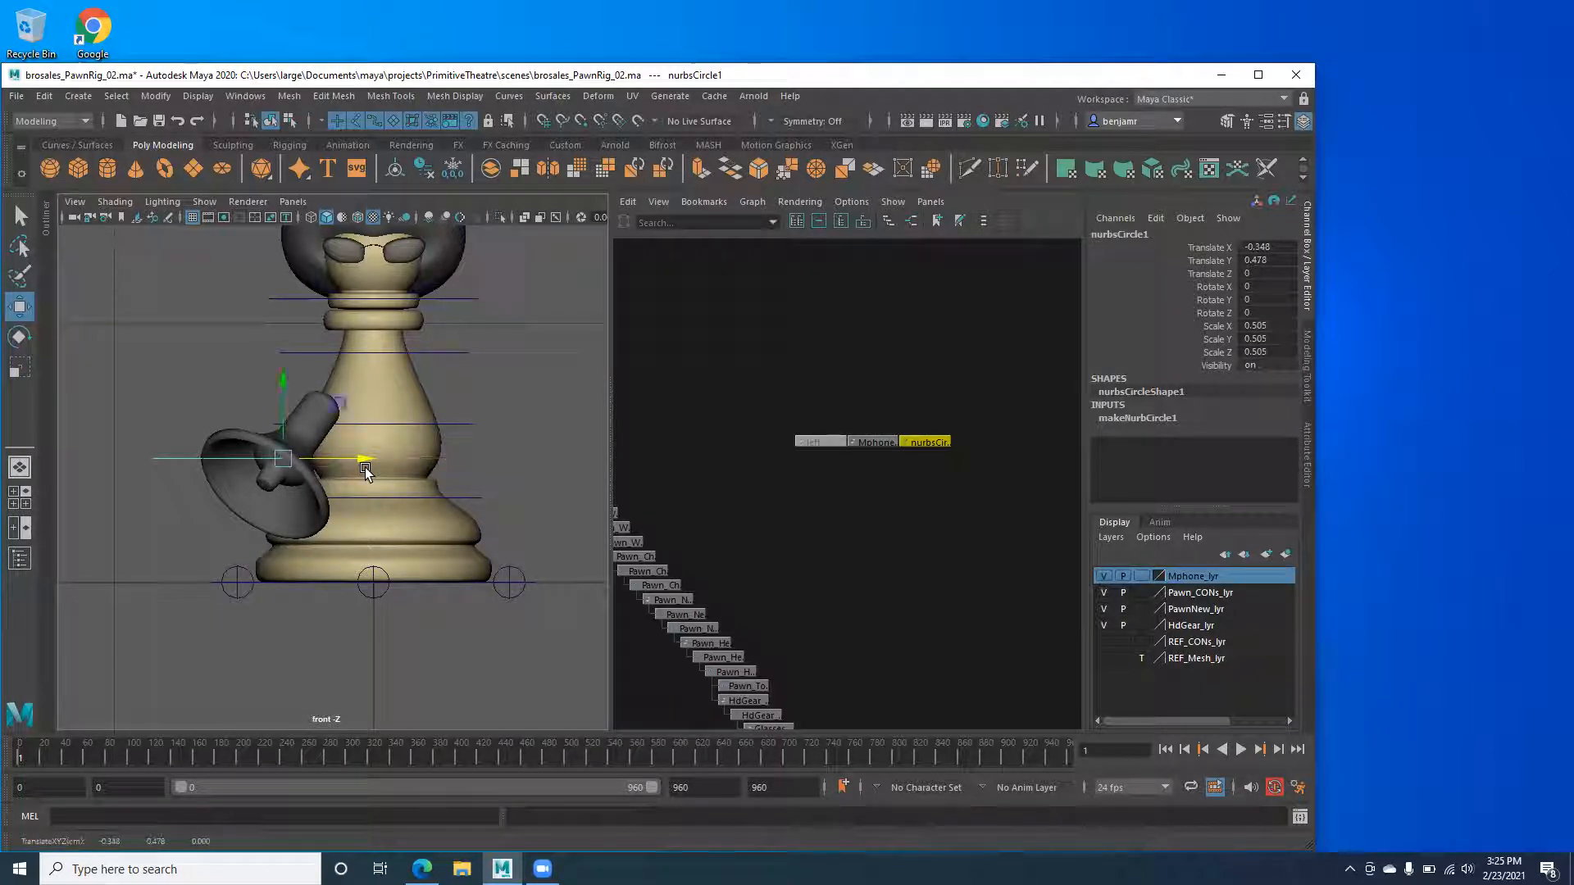
pyautogui.press('e')
pyautogui.moveTo(232, 410); pyautogui.dragTo(213, 472)
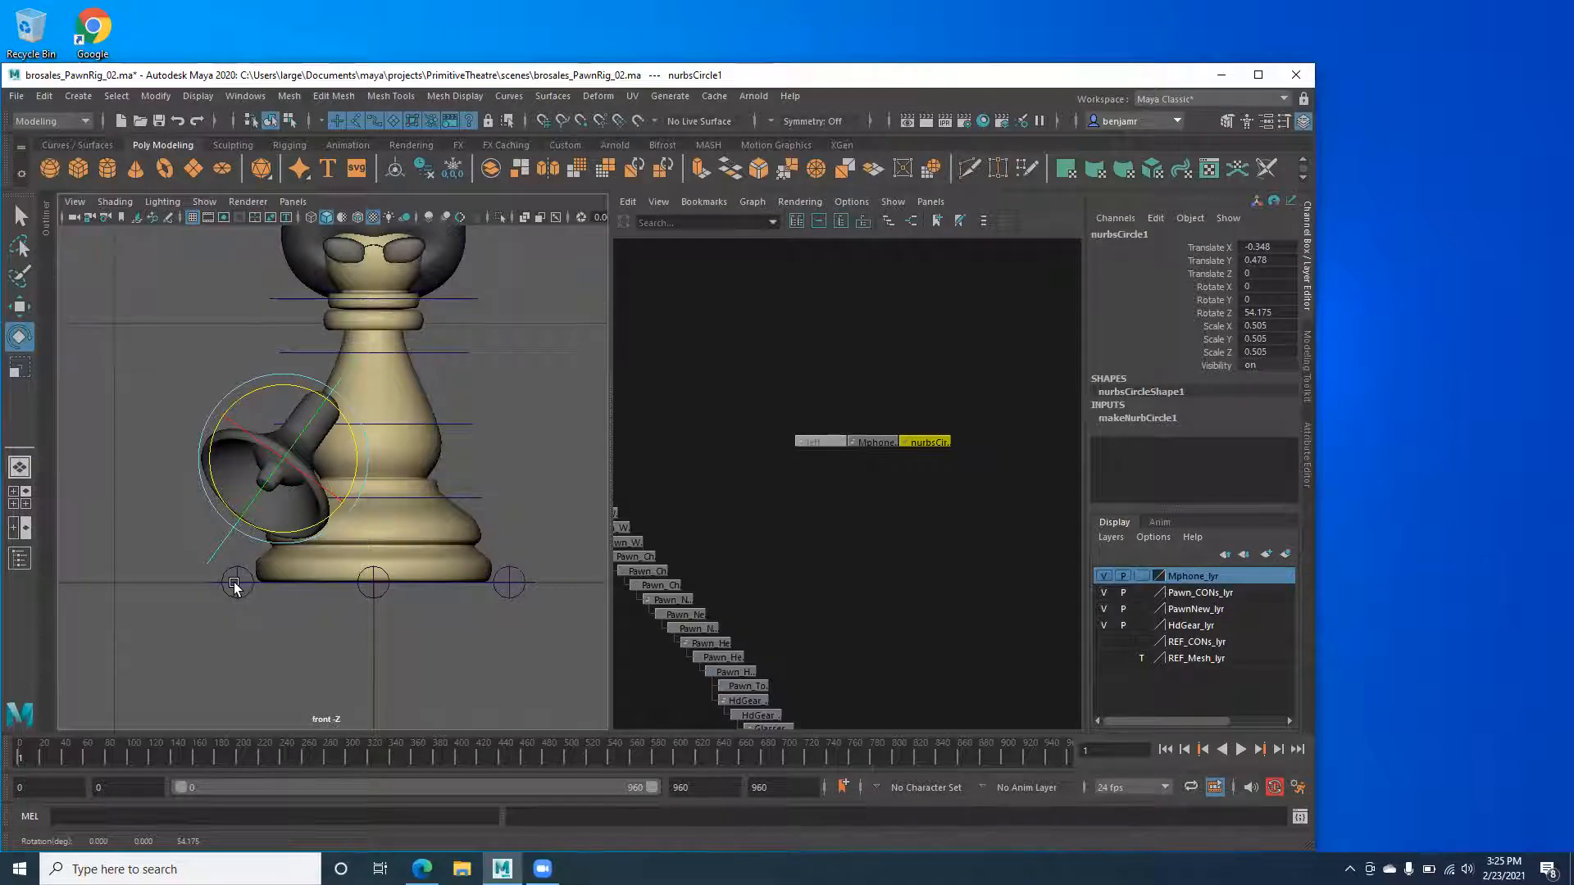
# Deselect the circle and examine how it sits around the megaphone from several angles in the perspective view.
pyautogui.press('space')
pyautogui.moveTo(235, 583); pyautogui.dragTo(184, 497)
pyautogui.keyDown('shift'); pyautogui.moveTo(275, 389); pyautogui.dragTo(361, 467); pyautogui.keyUp('shift')
pyautogui.click(245, 422)
pyautogui.click(273, 405)
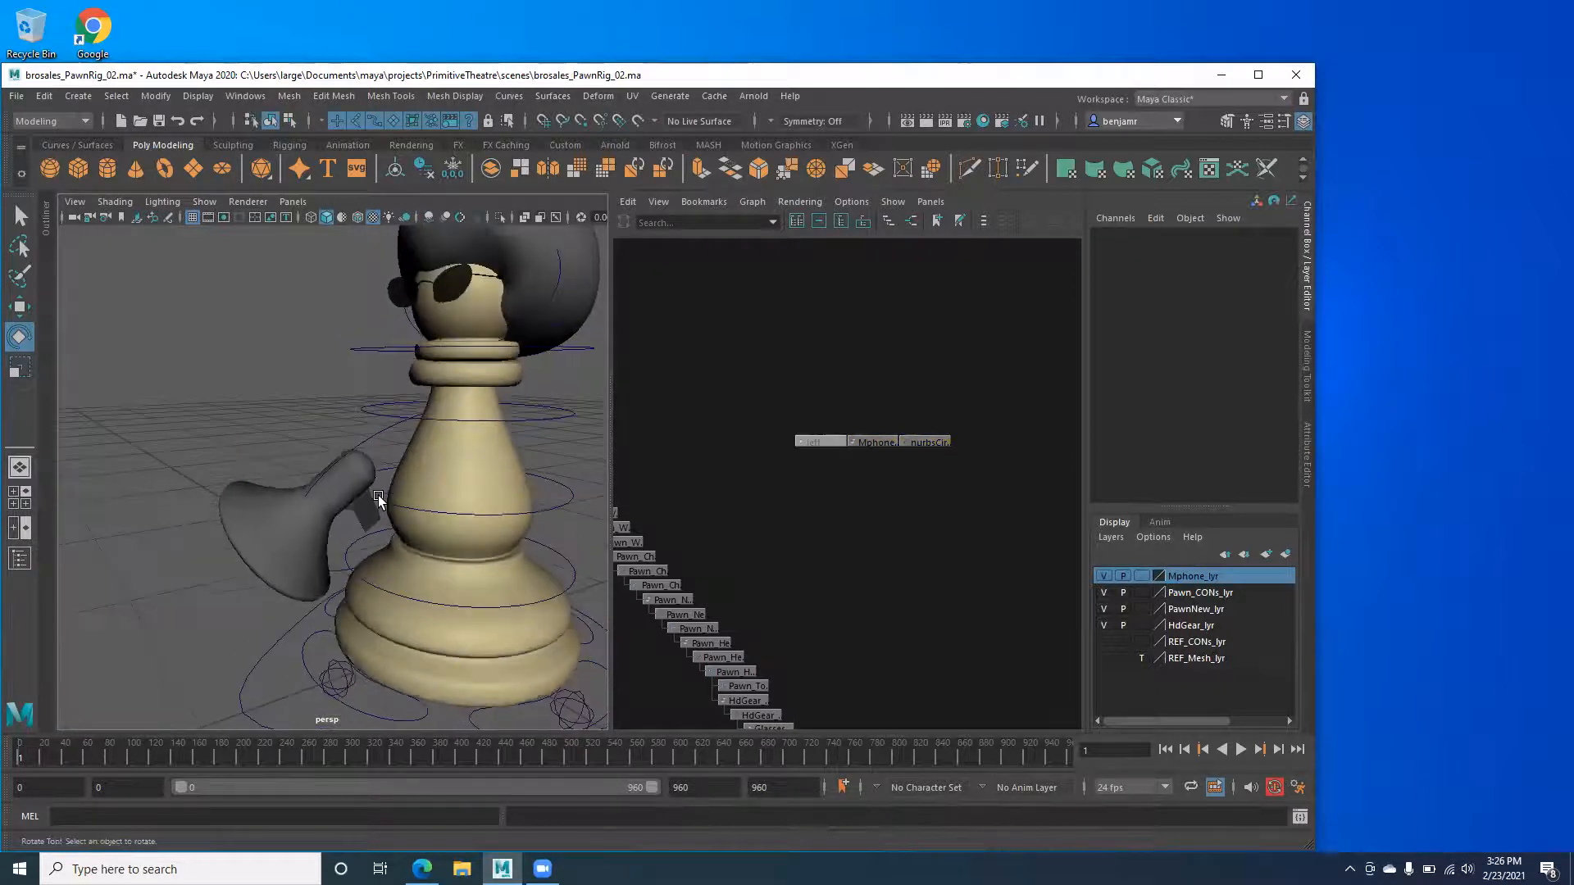
pyautogui.click(382, 497)
pyautogui.click(370, 414)
pyautogui.moveTo(346, 455)
pyautogui.keyDown('alt'); pyautogui.mouseDown()
pyautogui.moveTo(301, 423)
pyautogui.moveTo(316, 492)
pyautogui.moveTo(359, 476)
pyautogui.mouseUp(); pyautogui.keyUp('alt')
pyautogui.keyDown('alt'); pyautogui.moveTo(203, 453); pyautogui.dragTo(297, 497, button='right'); pyautogui.keyUp('alt')
pyautogui.keyDown('alt'); pyautogui.moveTo(297, 496); pyautogui.dragTo(351, 411); pyautogui.keyUp('alt')
pyautogui.moveTo(381, 544)
pyautogui.keyDown('alt'); pyautogui.mouseDown()
pyautogui.moveTo(394, 562)
pyautogui.moveTo(175, 591)
pyautogui.moveTo(245, 551)
pyautogui.moveTo(405, 545)
pyautogui.mouseUp(); pyautogui.keyUp('alt')
# Copy the "Mphone_" prefix from the name of the megaphone geometry, Mphone_GEO.
pyautogui.keyDown('alt'); pyautogui.moveTo(860, 476); pyautogui.dragTo(788, 496, button='middle'); pyautogui.keyUp('alt')
pyautogui.keyDown('alt'); pyautogui.moveTo(816, 513); pyautogui.dragTo(1016, 600, button='right'); pyautogui.keyUp('alt')
pyautogui.keyDown('alt'); pyautogui.moveTo(748, 490); pyautogui.dragTo(797, 534, button='middle'); pyautogui.keyUp('alt')
pyautogui.click(768, 470)
pyautogui.click(1136, 235)
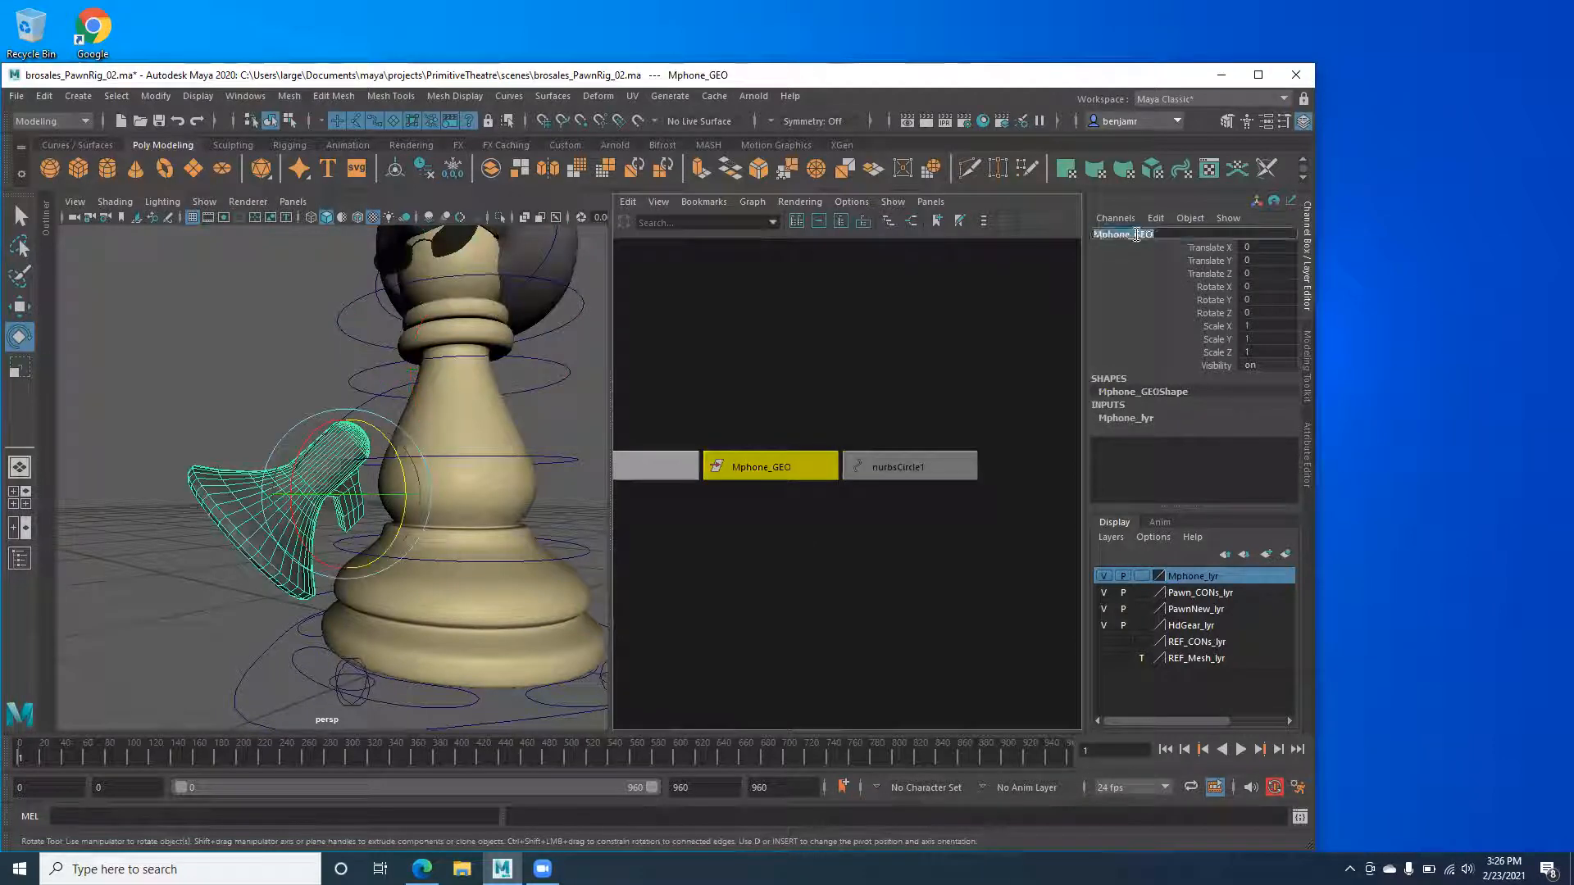
pyautogui.moveTo(1138, 234); pyautogui.dragTo(1009, 226)
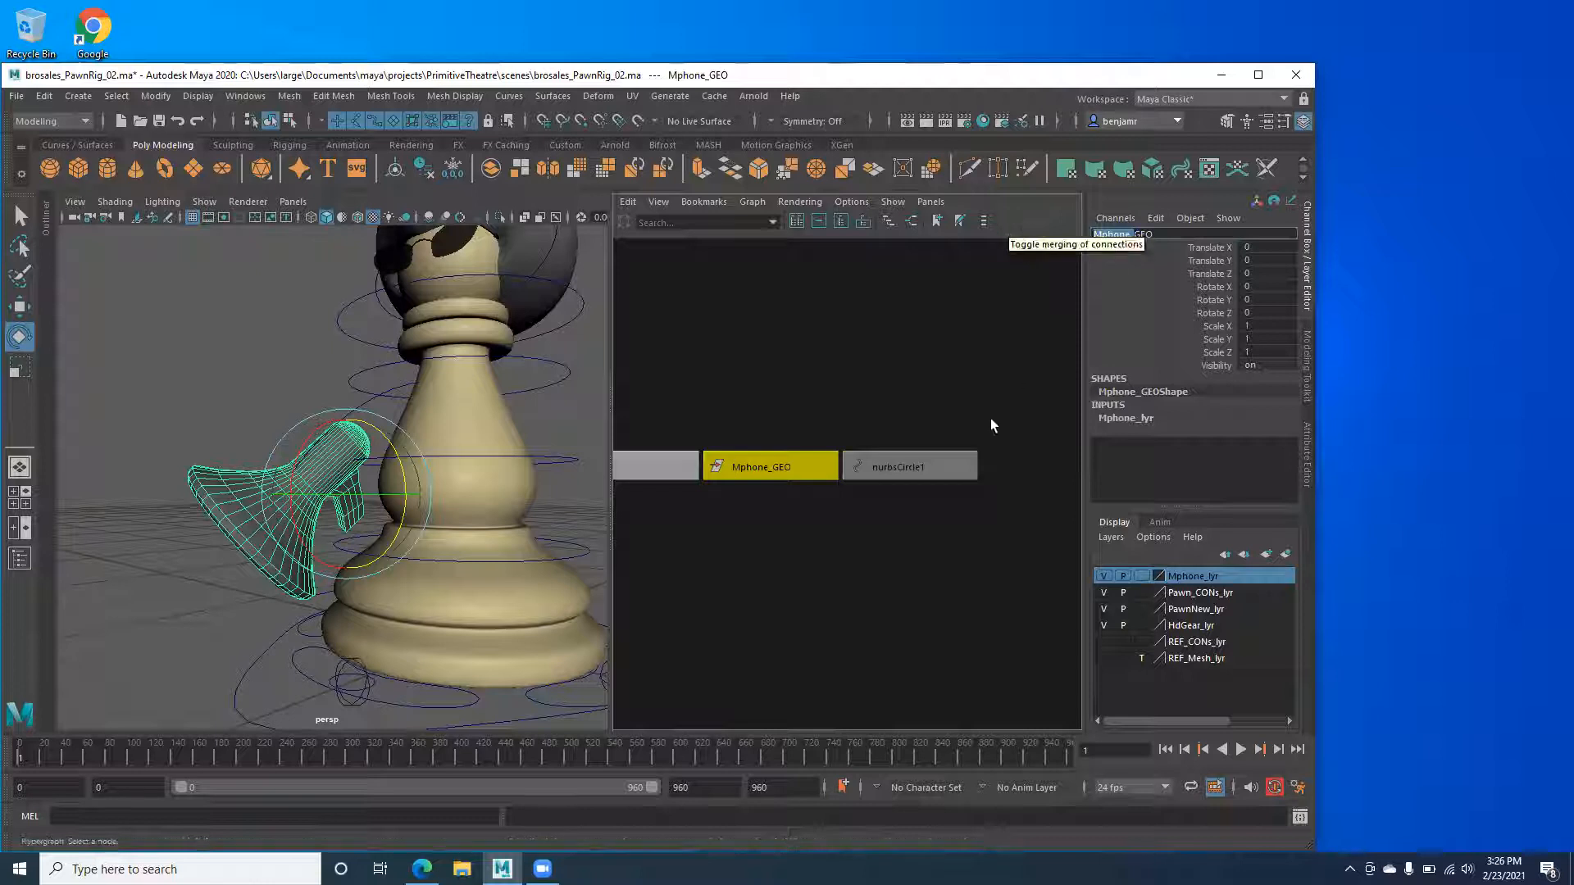
# Rename the circle as Mphone_CON and copy the new name.
pyautogui.click(860, 473)
pyautogui.click(1129, 233)
pyautogui.write('Mphone_')
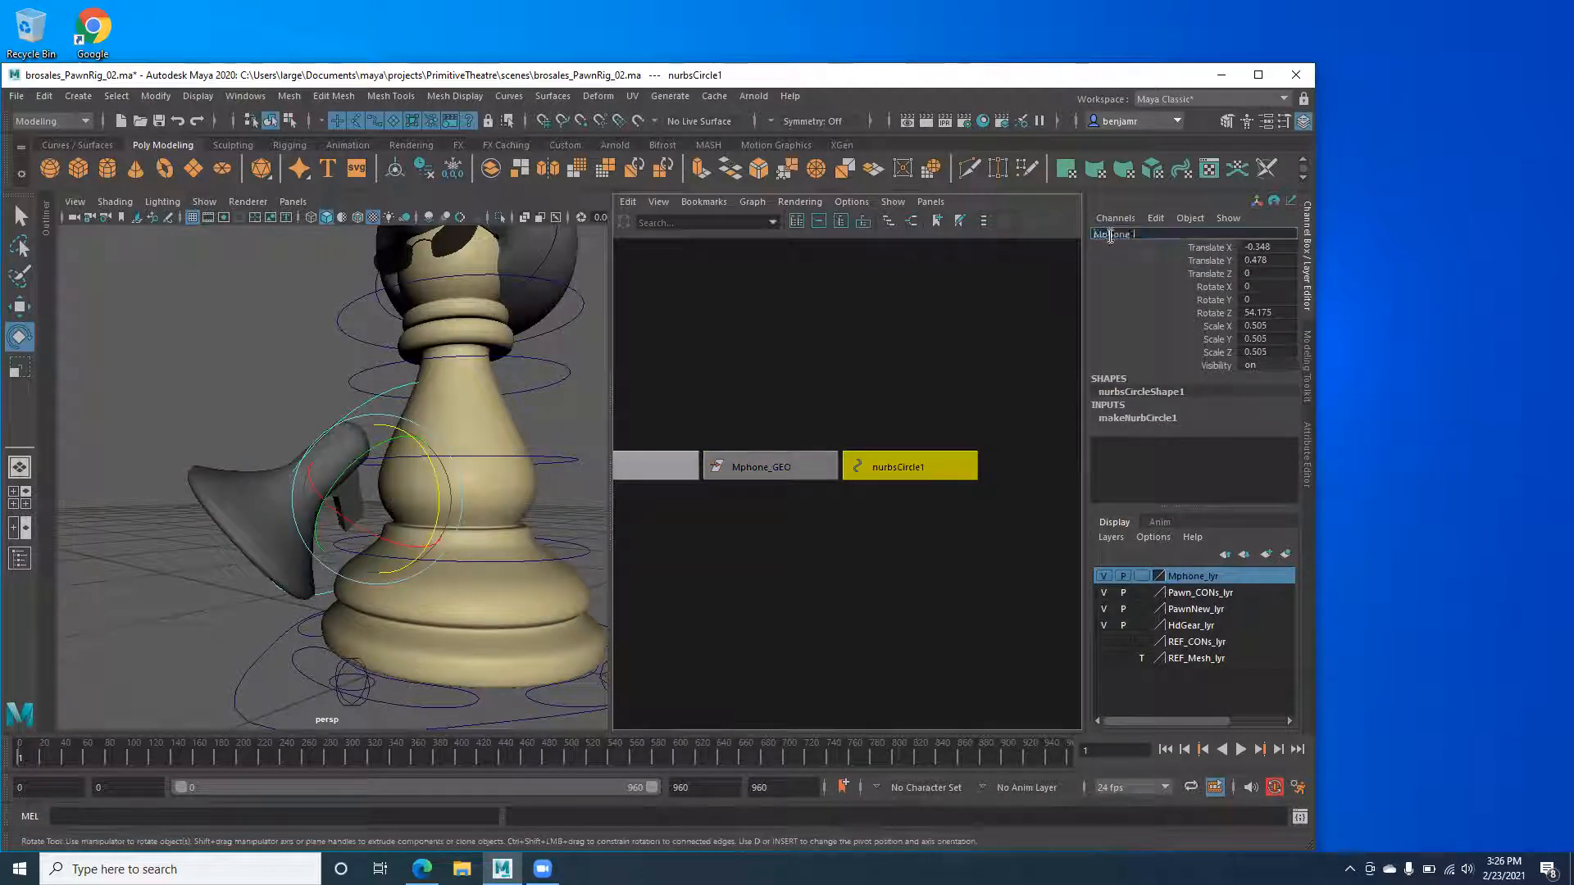
pyautogui.click(1156, 235)
pyautogui.hotkey('ctrl', 'c')
pyautogui.press('Return')
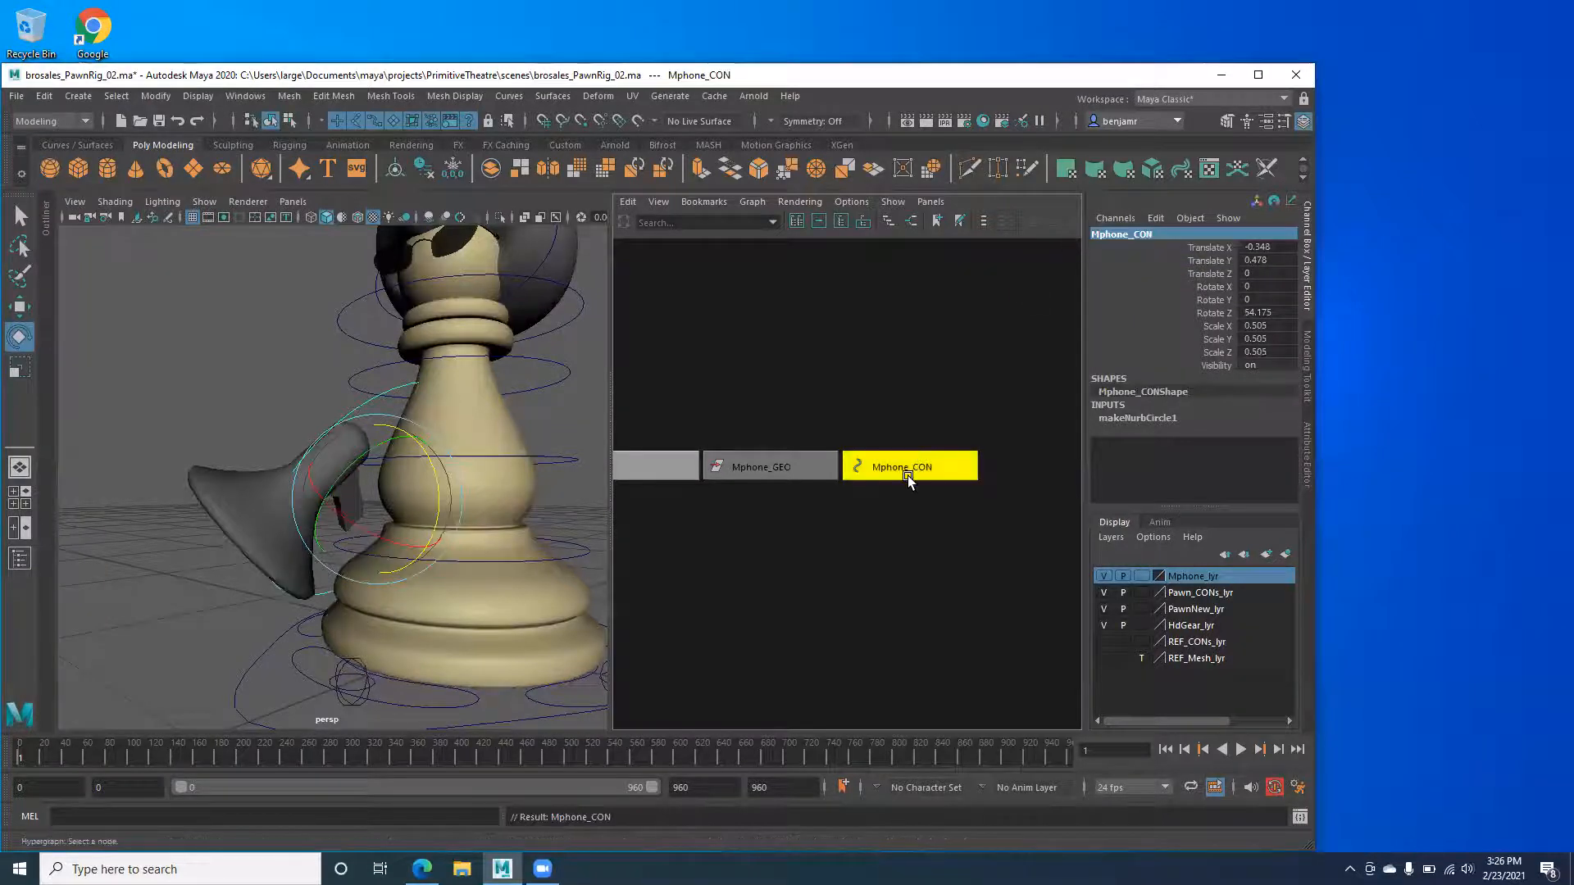
# Group Mphone_CON by itself and name the group Mphone_CON_NULL.
pyautogui.click(926, 526)
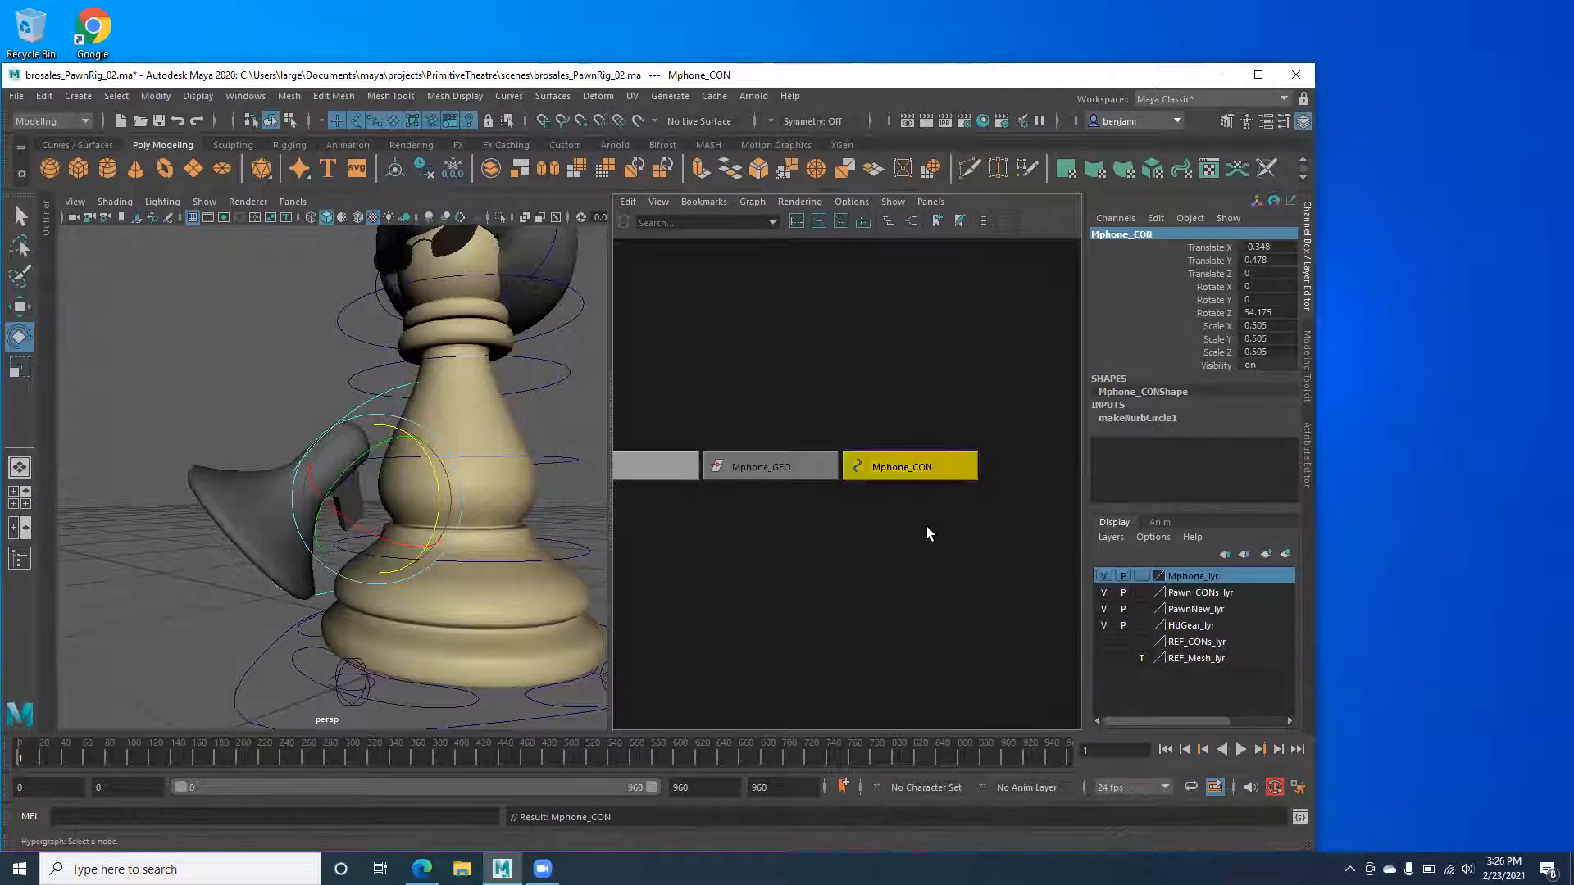
pyautogui.click(886, 468)
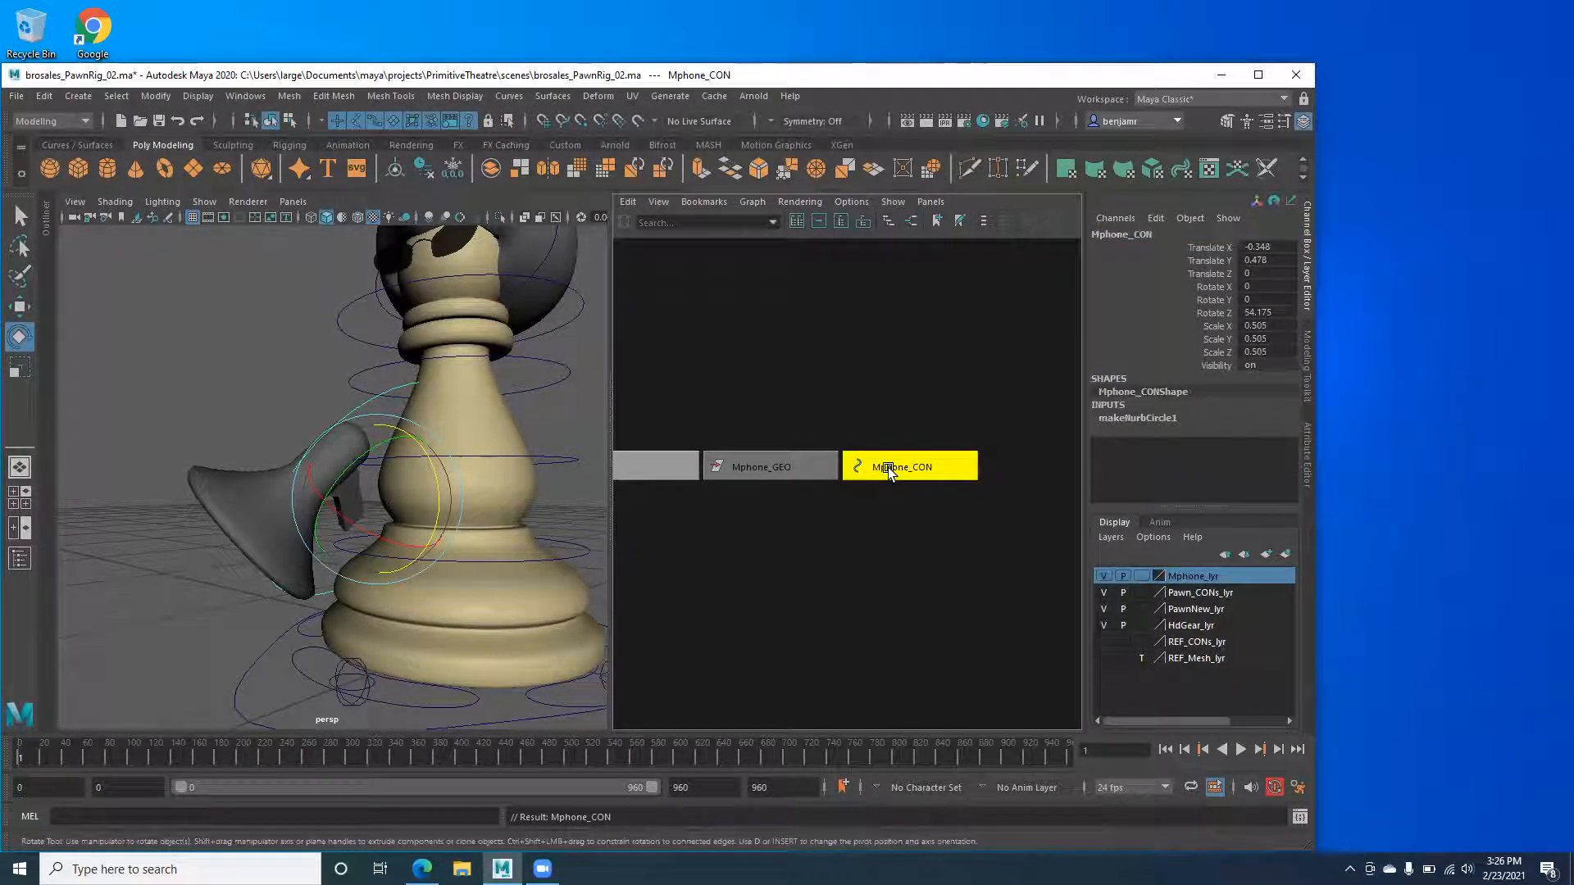
pyautogui.hotkey('ctrl', 'g')
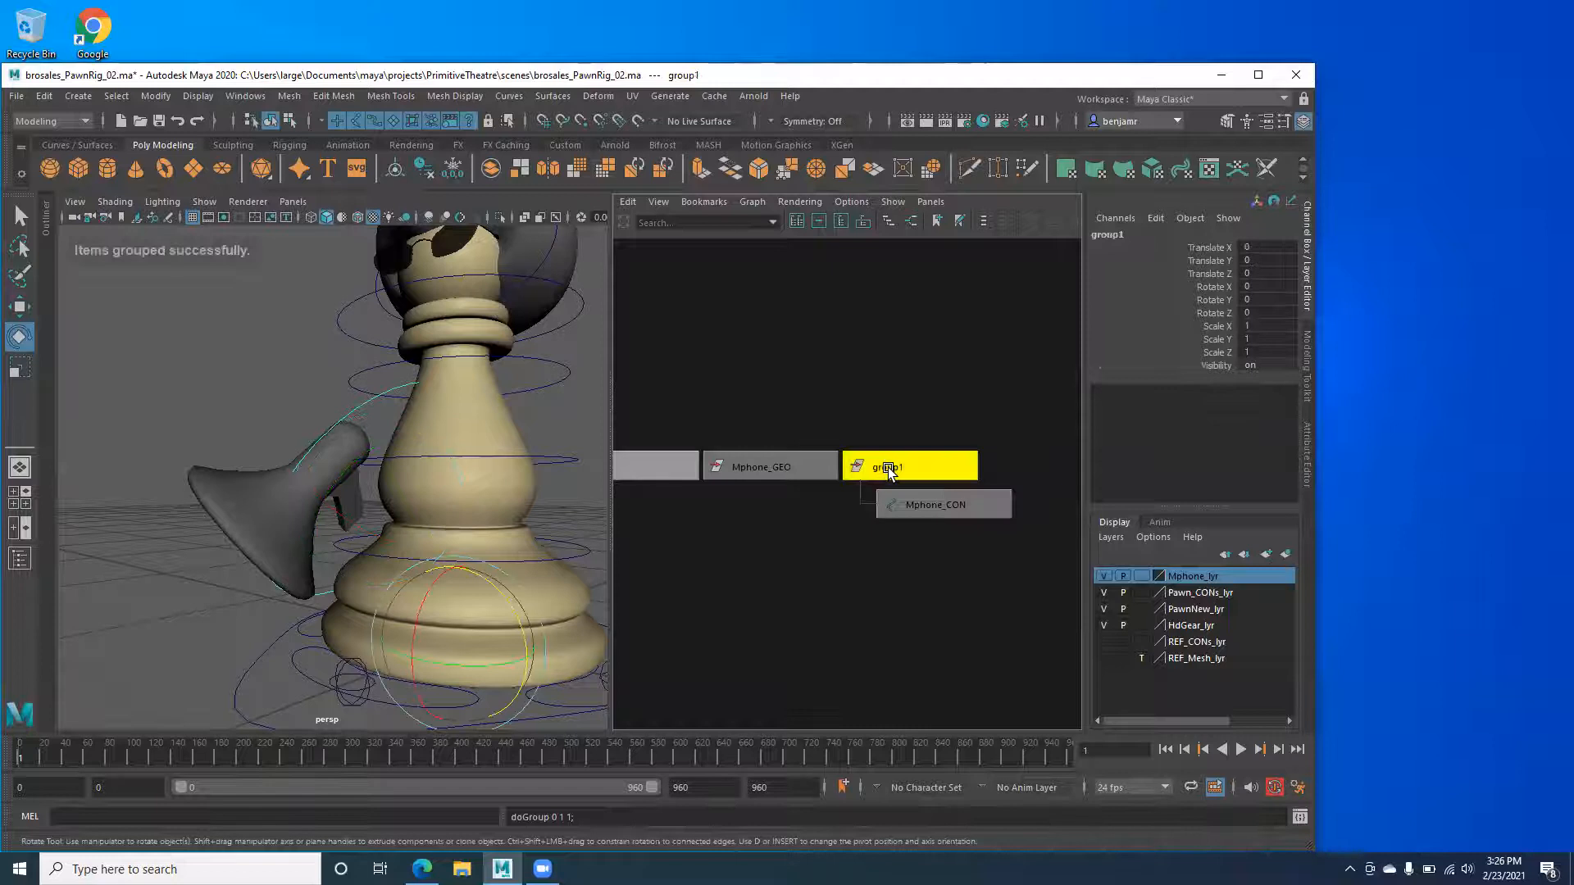
pyautogui.doubleClick(1102, 235)
pyautogui.hotkey('ctrl', 'v')
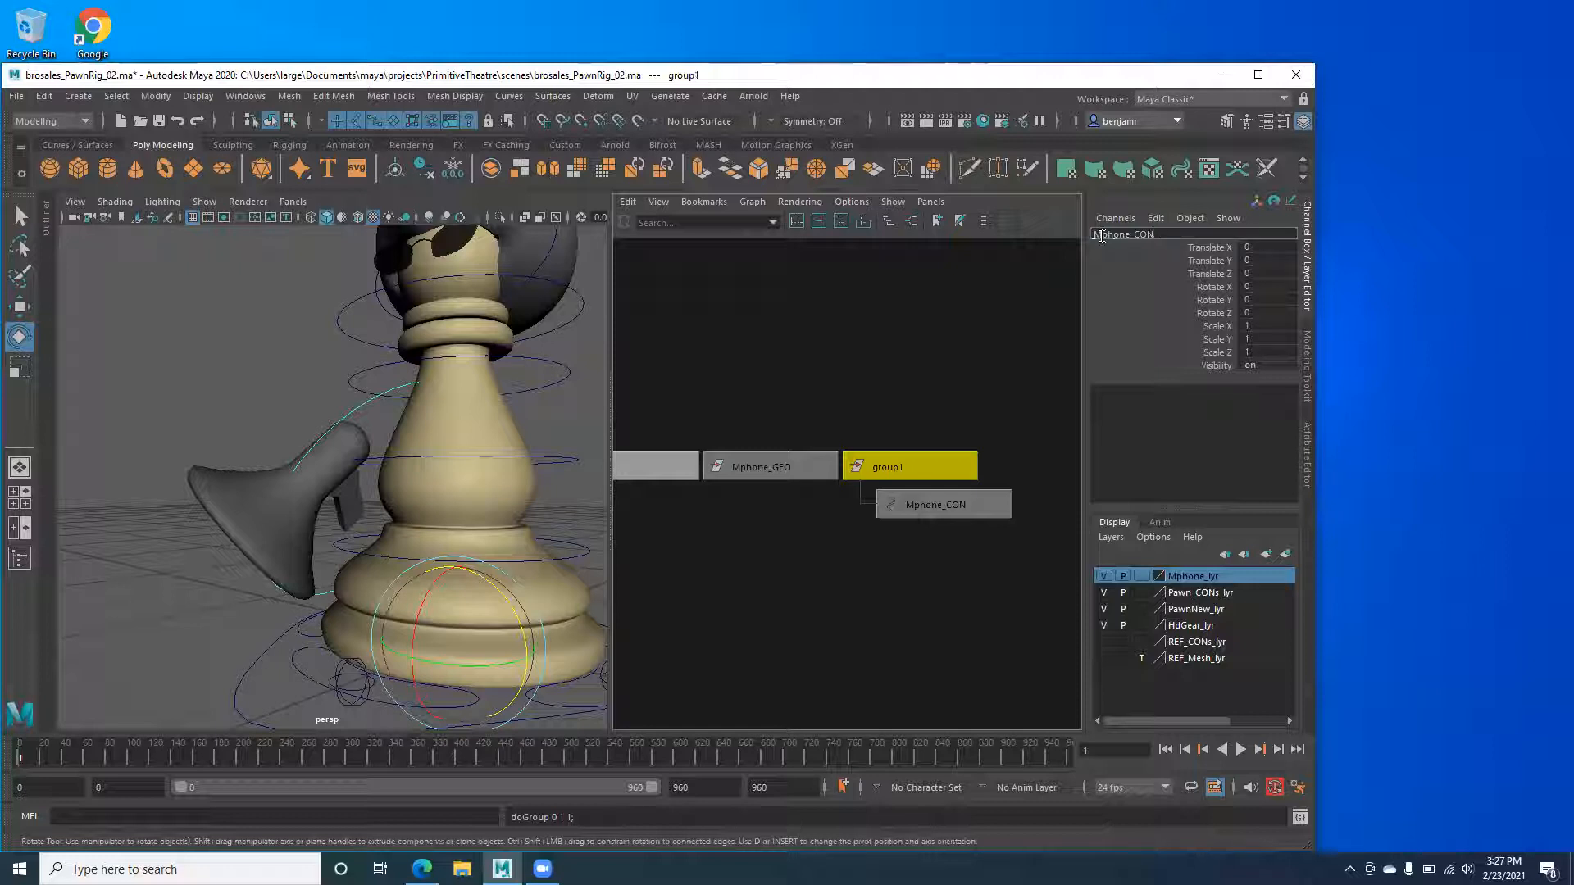
pyautogui.press('Return')
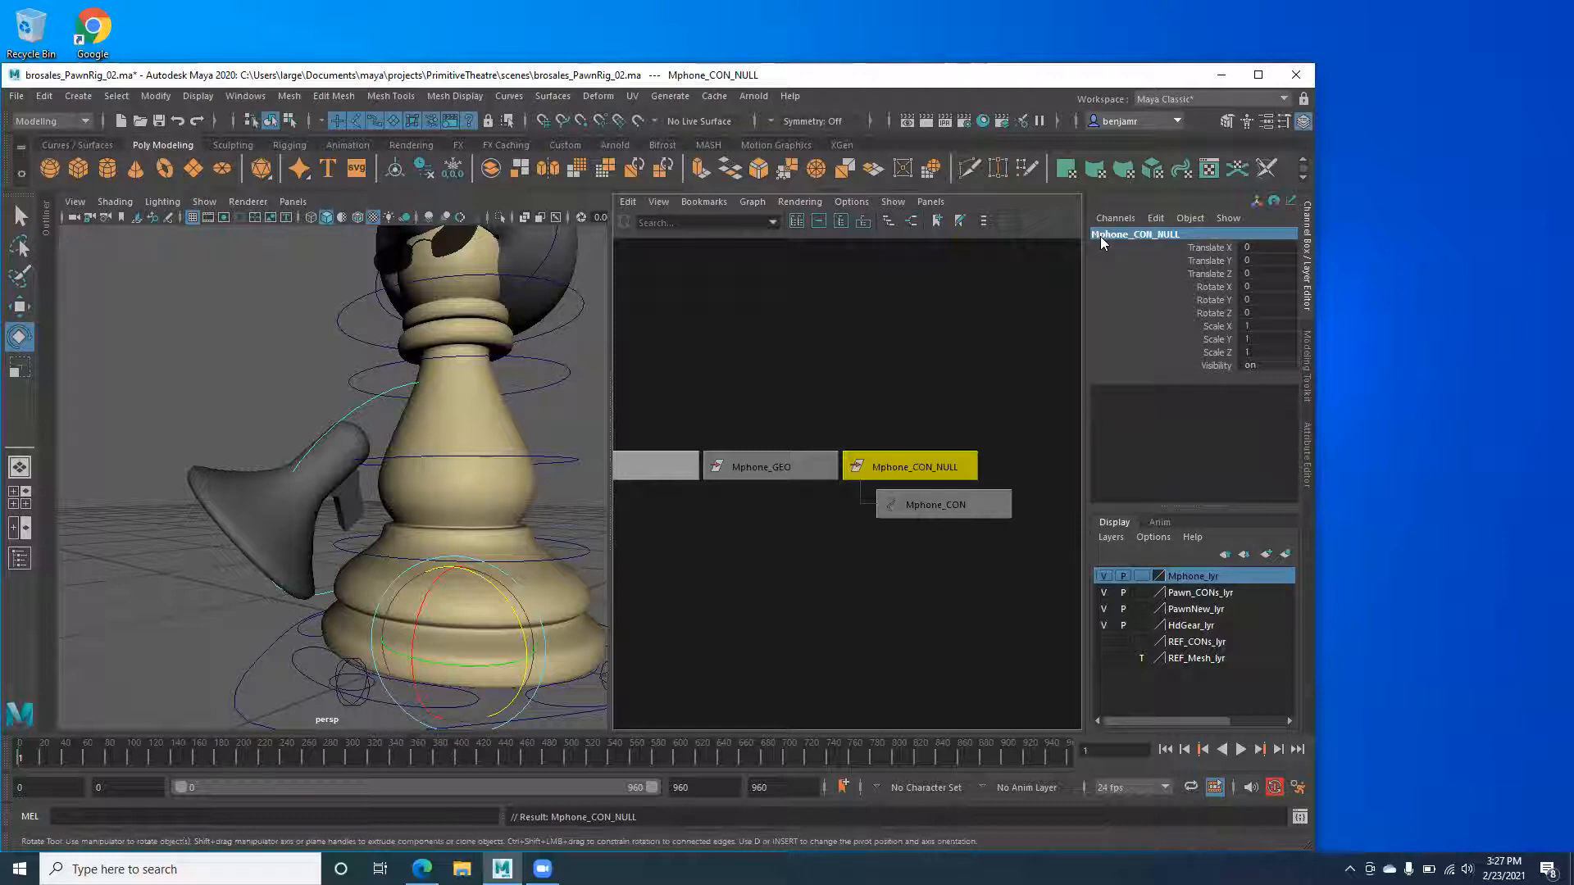
# Freeze the transformations of Mphone_CON and delete its construction history.
pyautogui.click(970, 515)
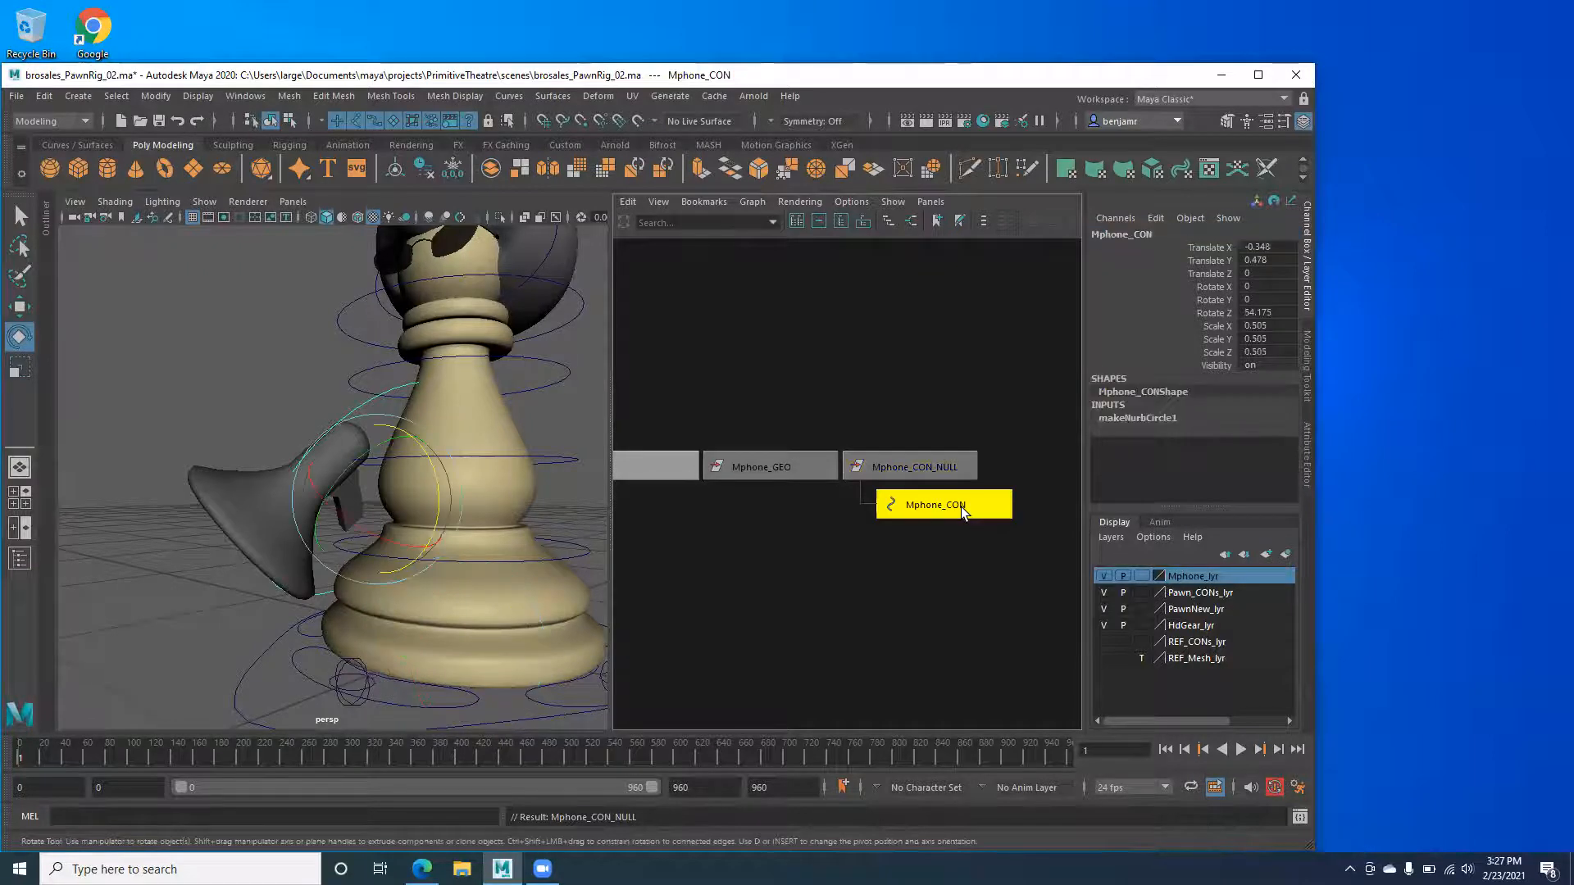
pyautogui.click(936, 576)
pyautogui.click(936, 505)
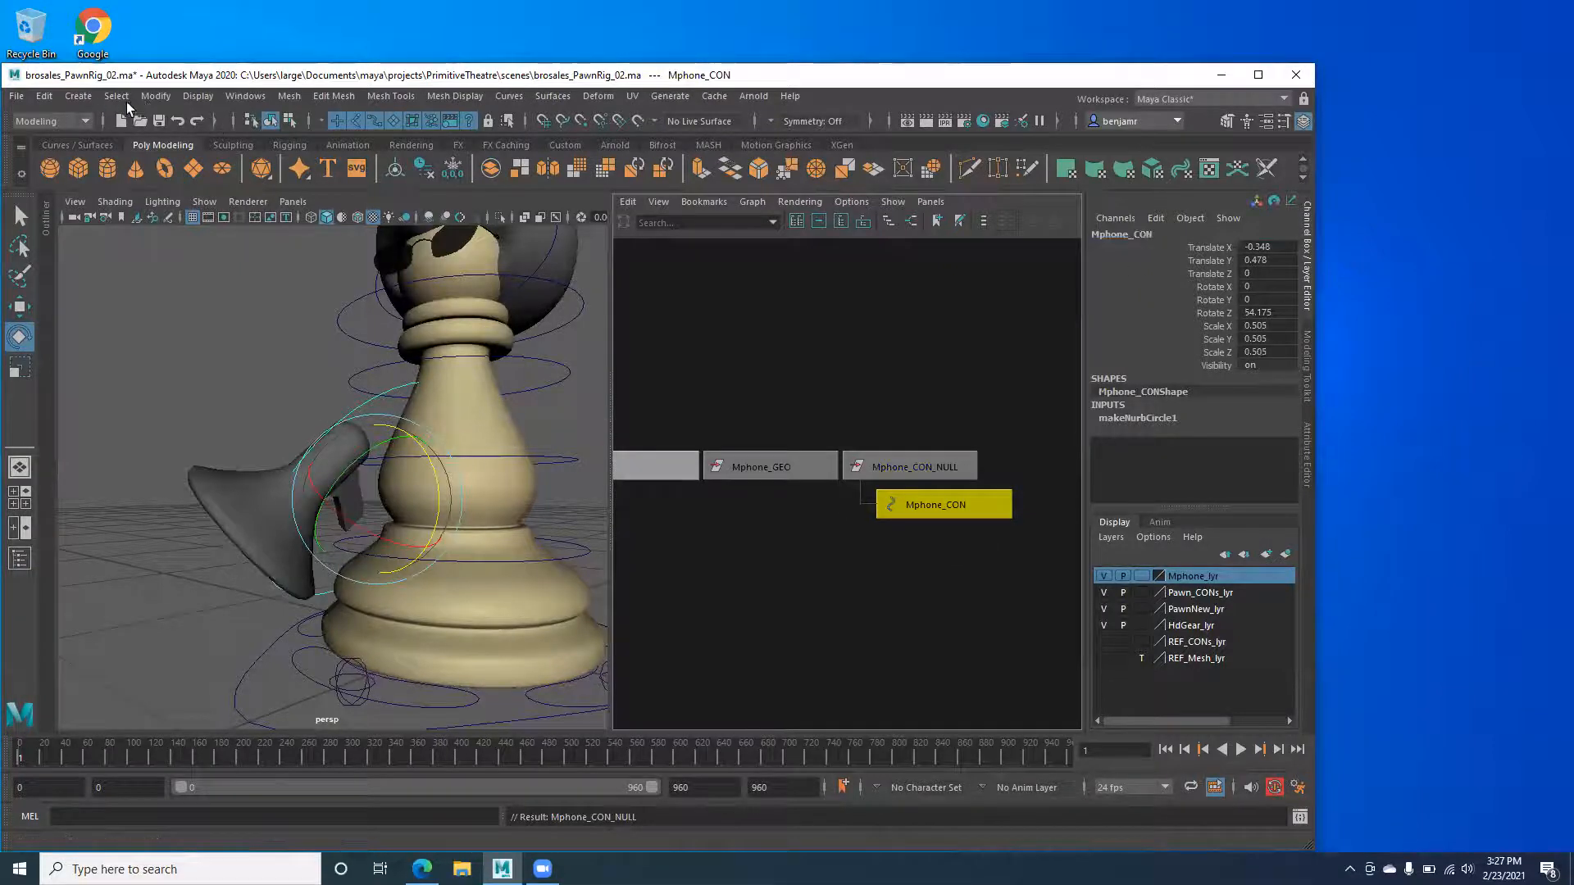
pyautogui.click(155, 96)
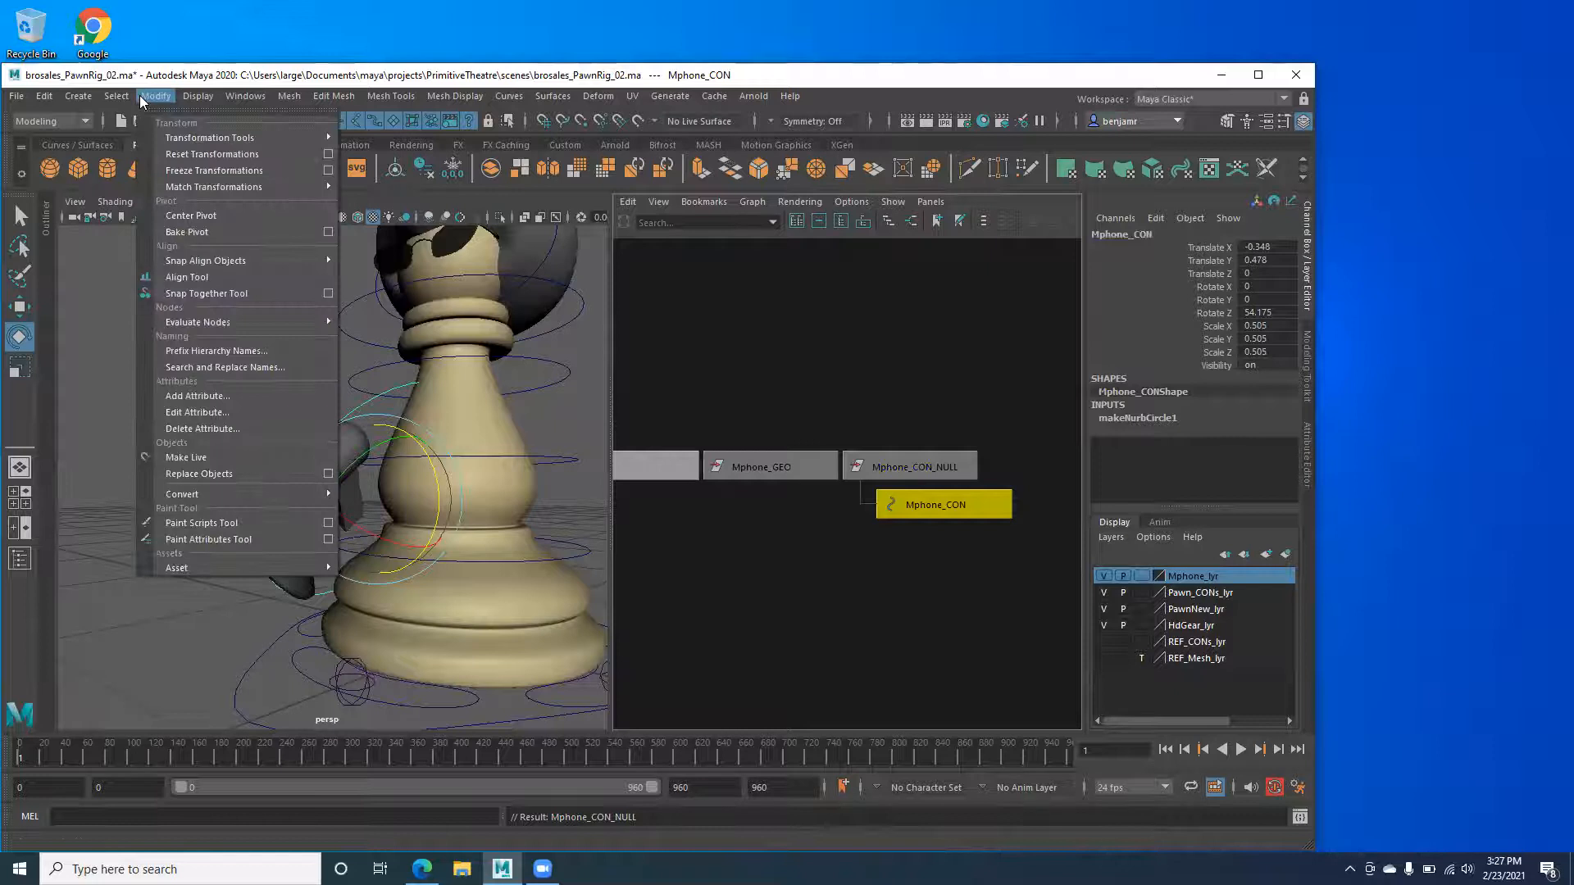
pyautogui.click(184, 169)
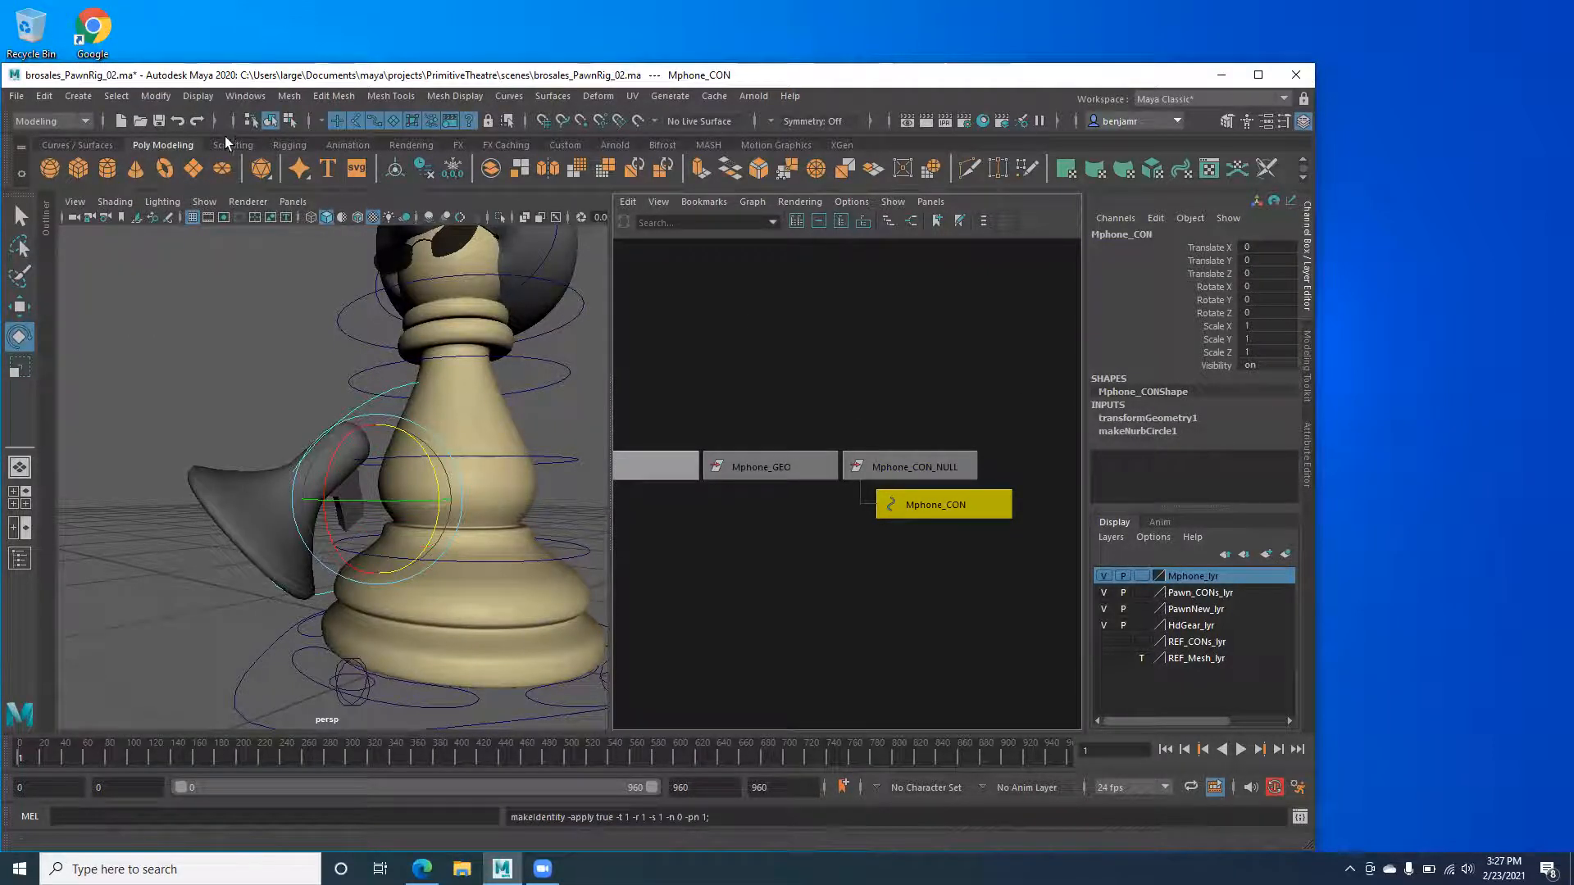
pyautogui.click(44, 96)
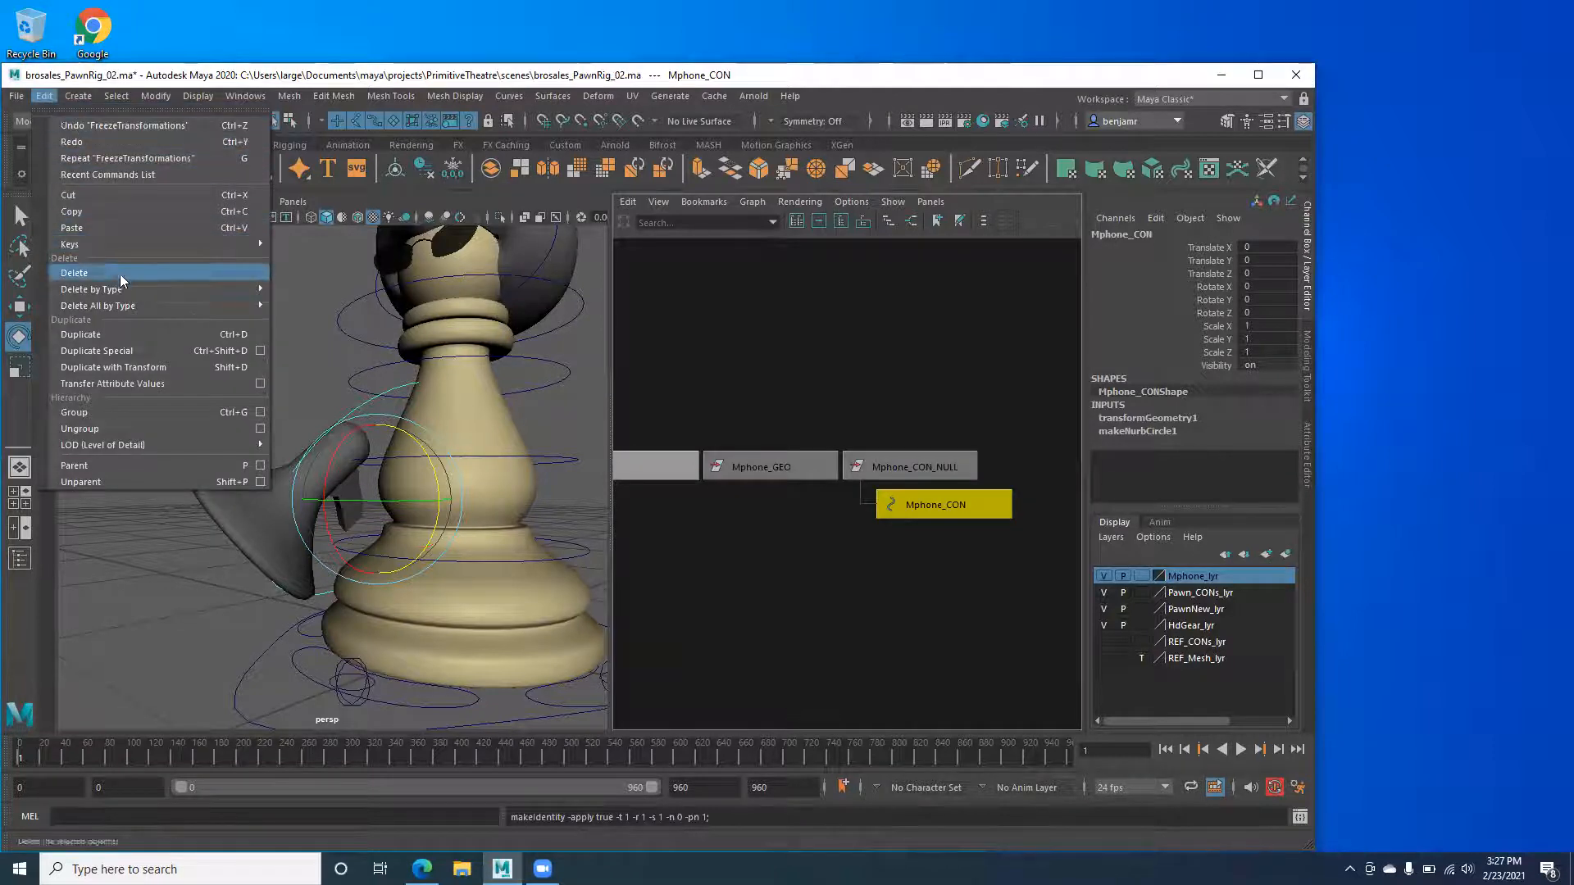
pyautogui.moveTo(135, 289)
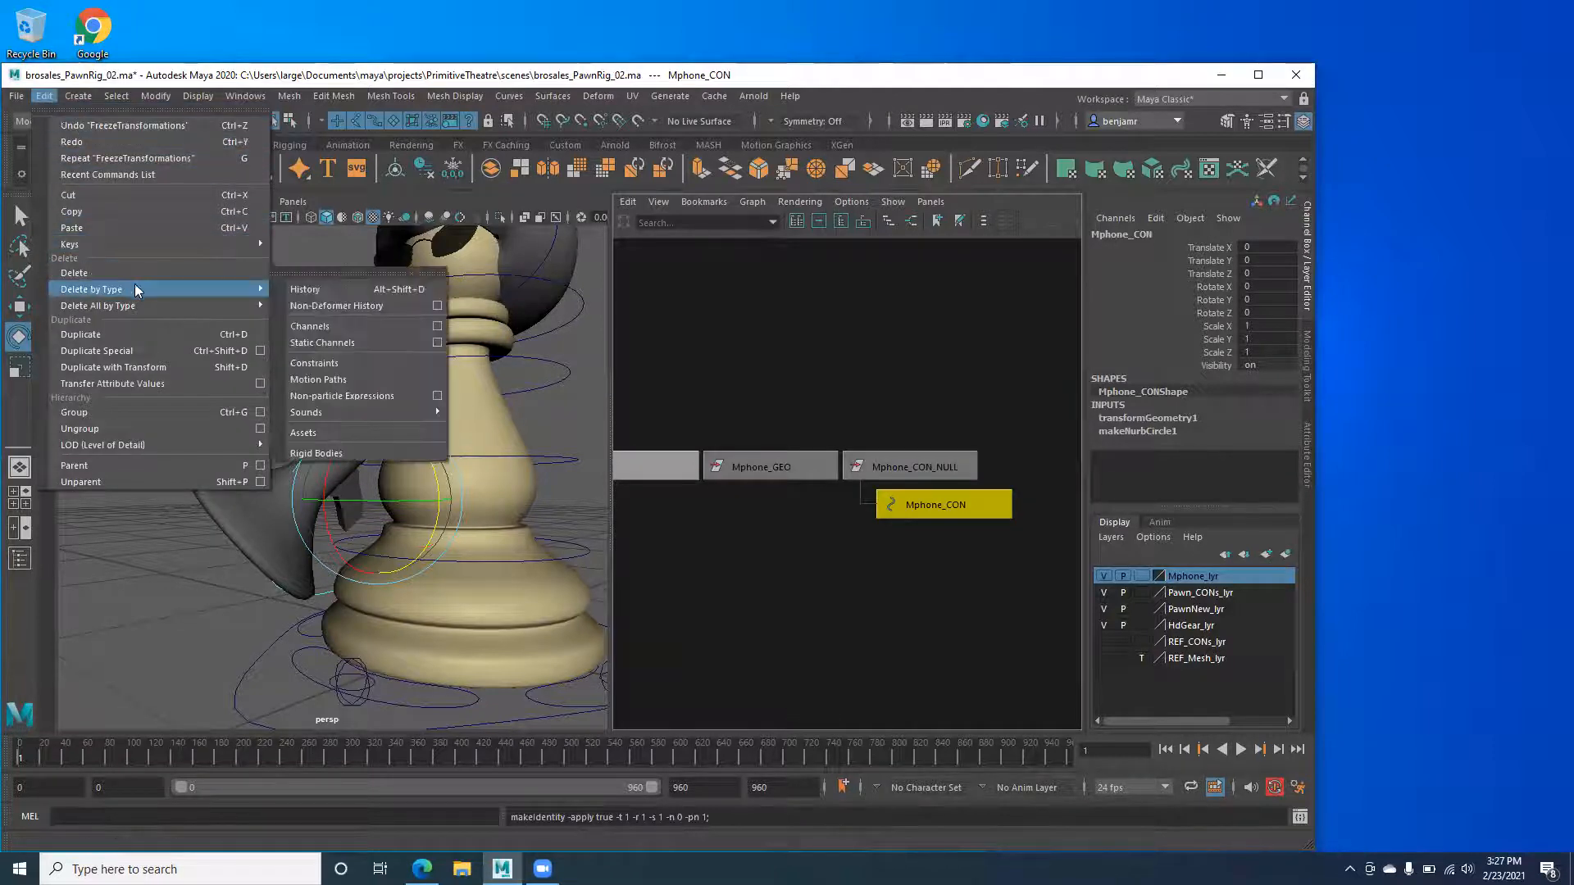
pyautogui.click(308, 295)
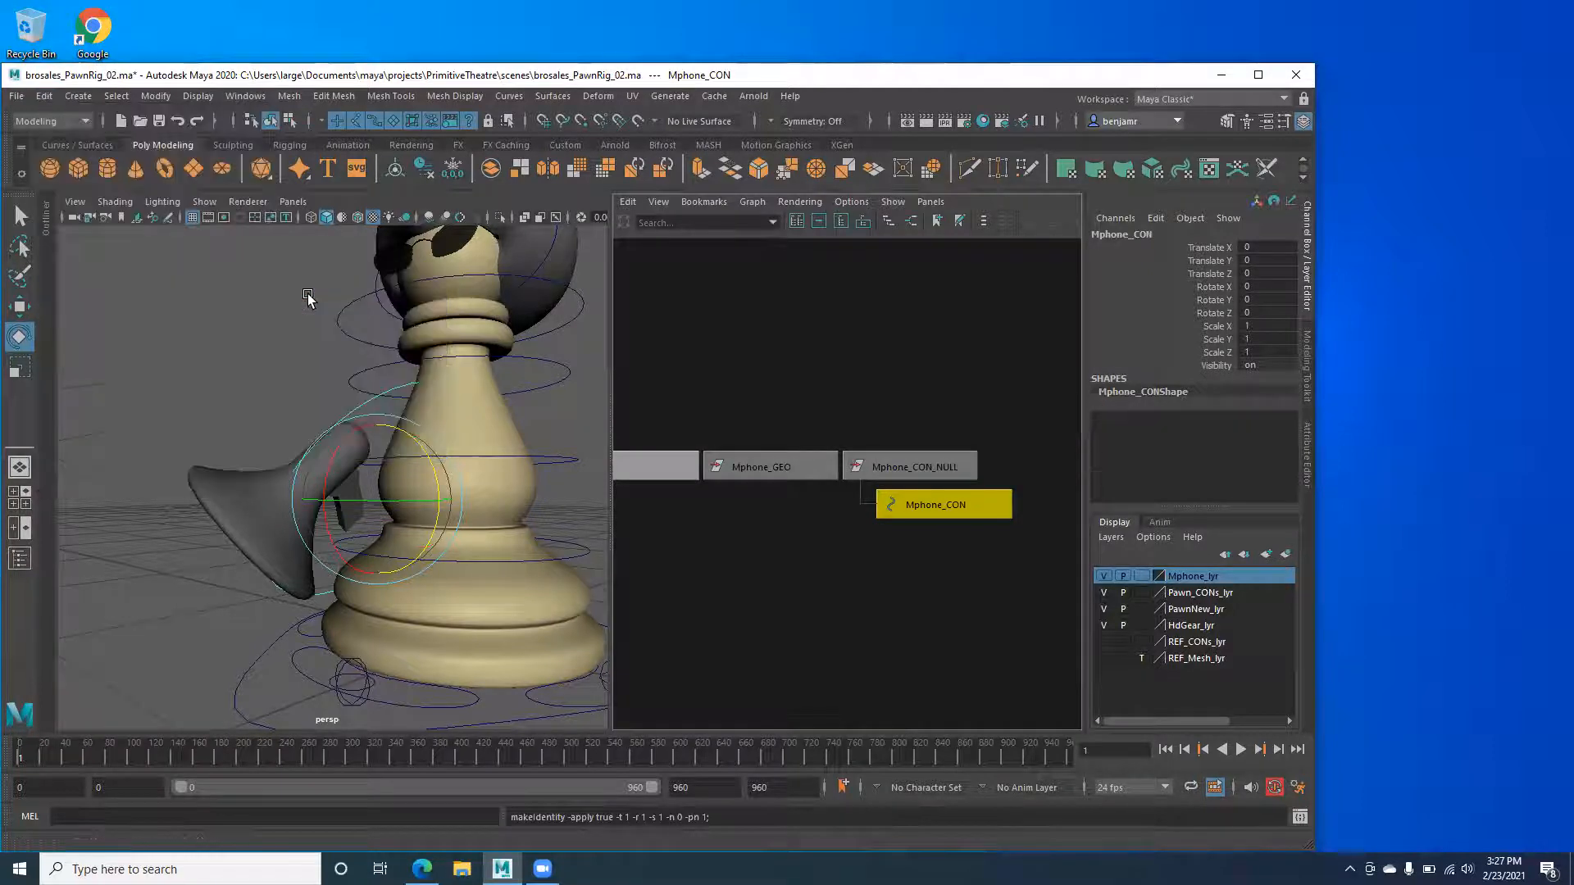
# Compare the pivot locations of Mphone_CON_NULL and Mphone_CON from several angles around the pawn.
pyautogui.click(903, 464)
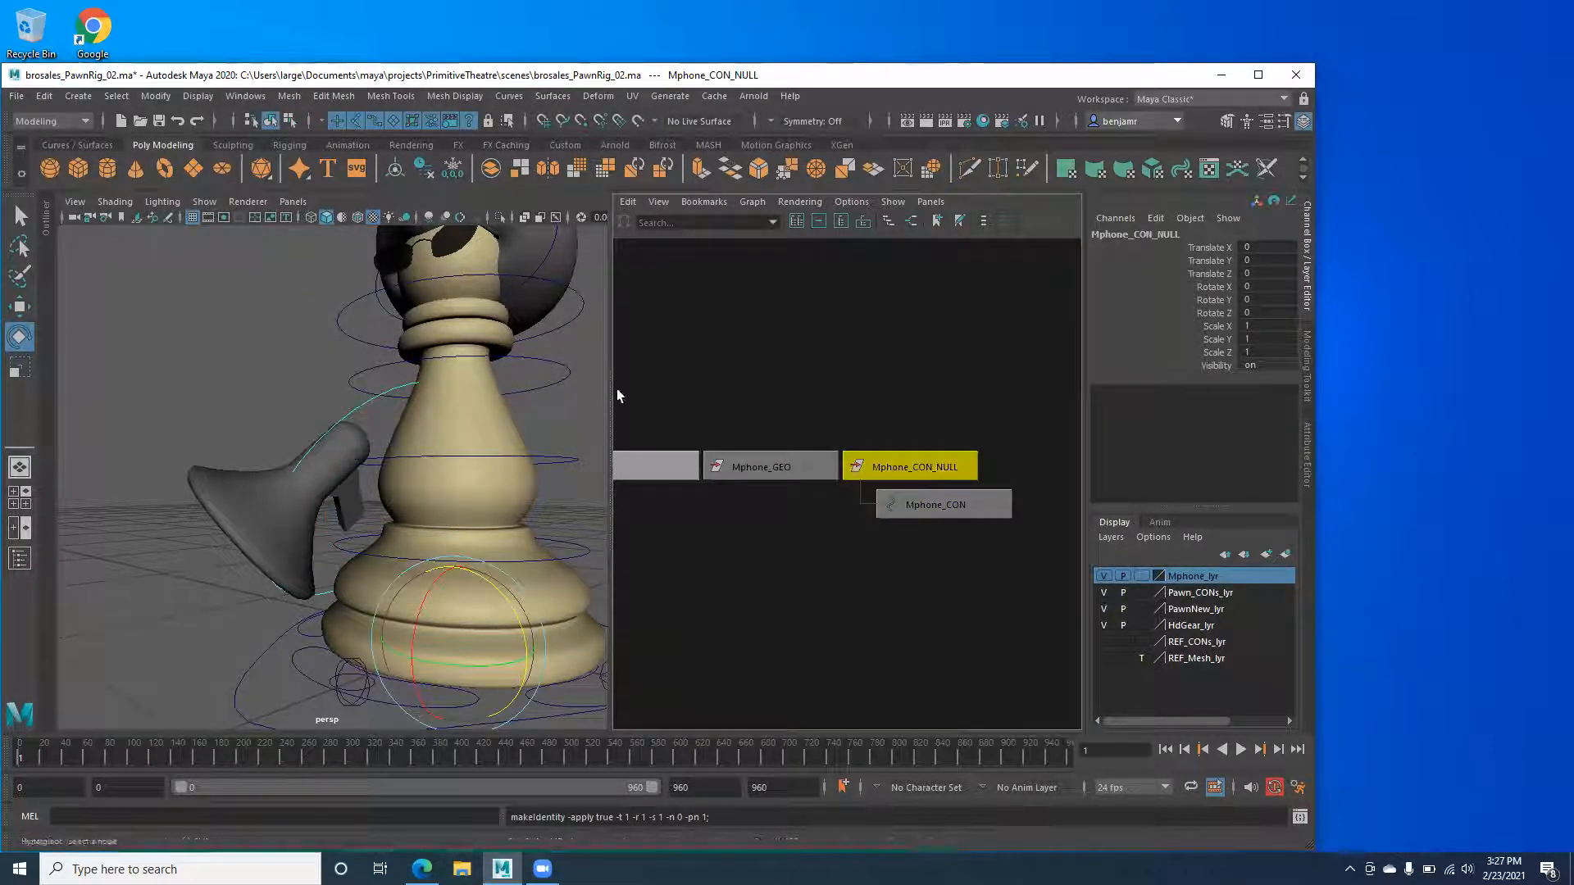
pyautogui.click(915, 505)
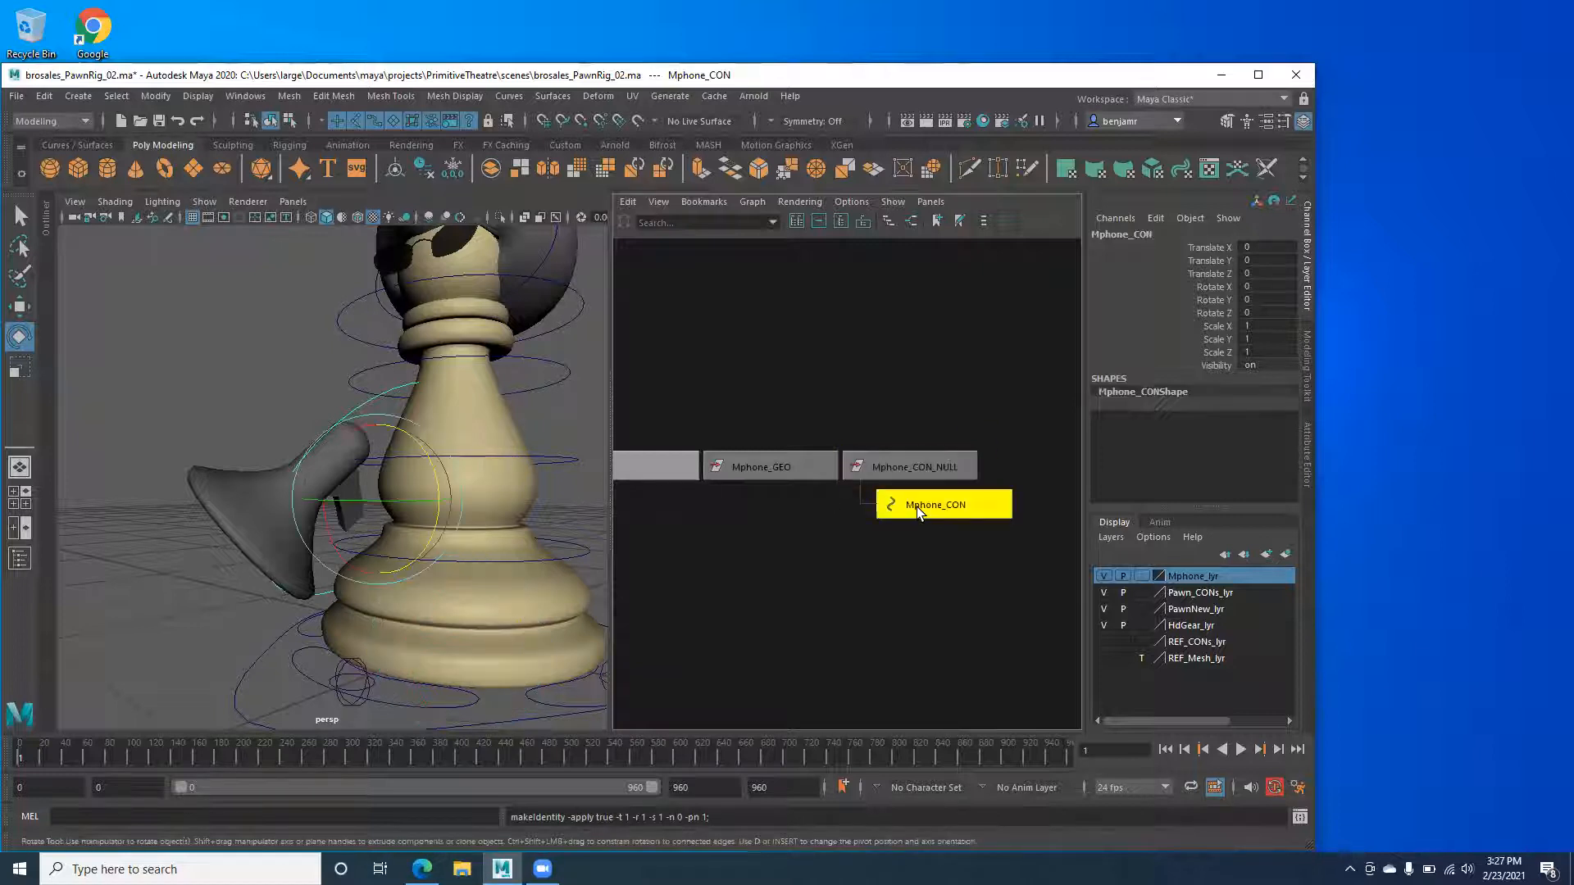
pyautogui.keyDown('alt'); pyautogui.moveTo(387, 431); pyautogui.dragTo(455, 462); pyautogui.keyUp('alt')
pyautogui.keyDown('alt'); pyautogui.moveTo(315, 531); pyautogui.dragTo(382, 549); pyautogui.keyUp('alt')
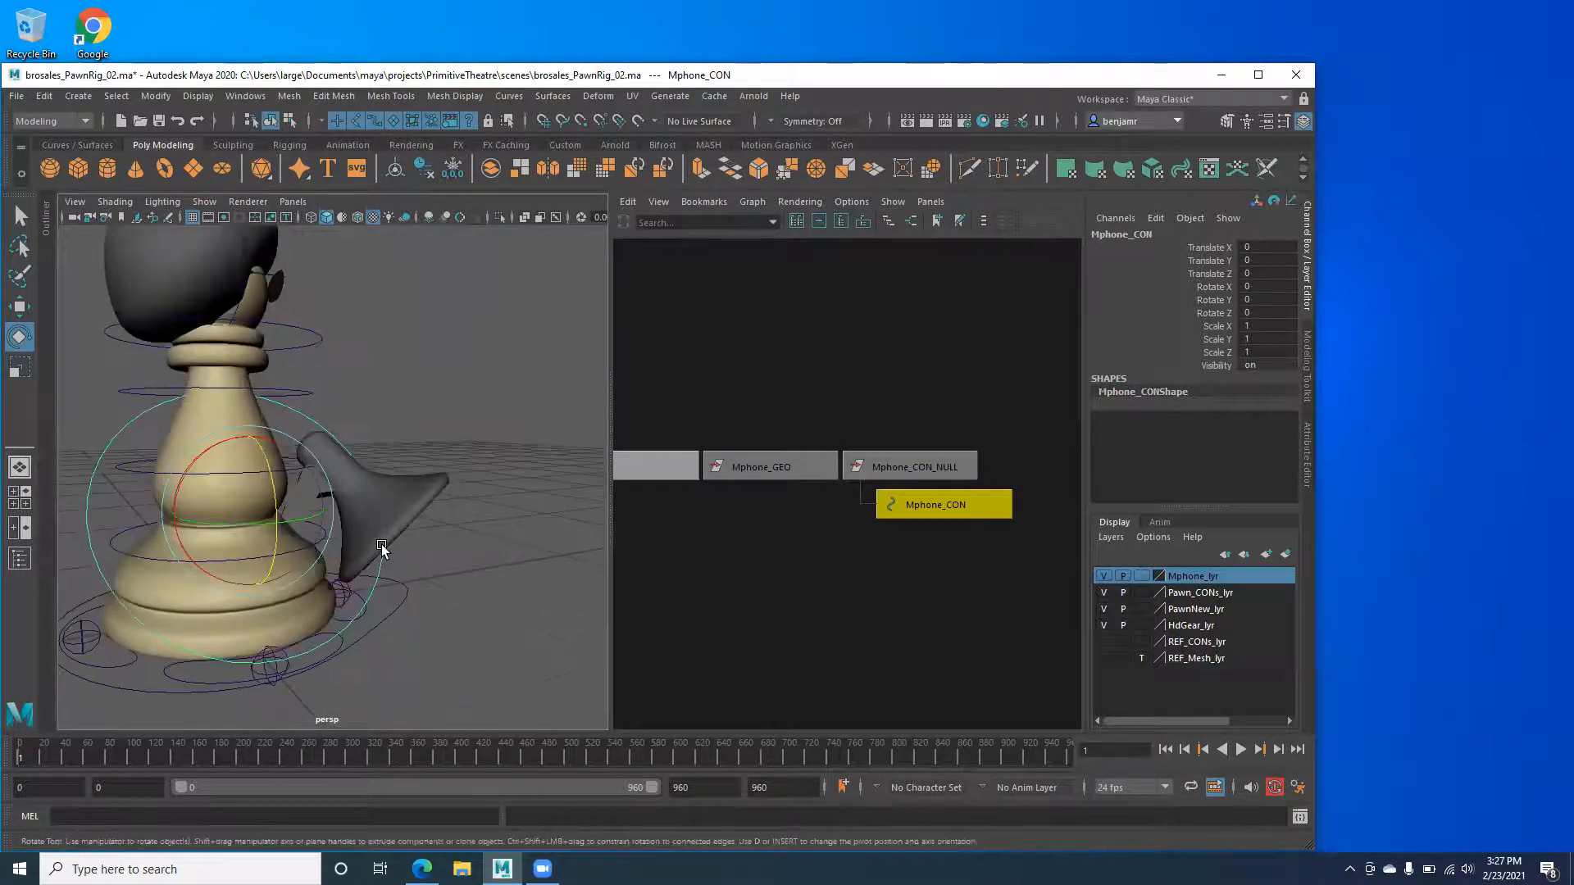
pyautogui.press('w')
pyautogui.keyDown('alt'); pyautogui.moveTo(229, 545); pyautogui.dragTo(594, 554); pyautogui.keyUp('alt')
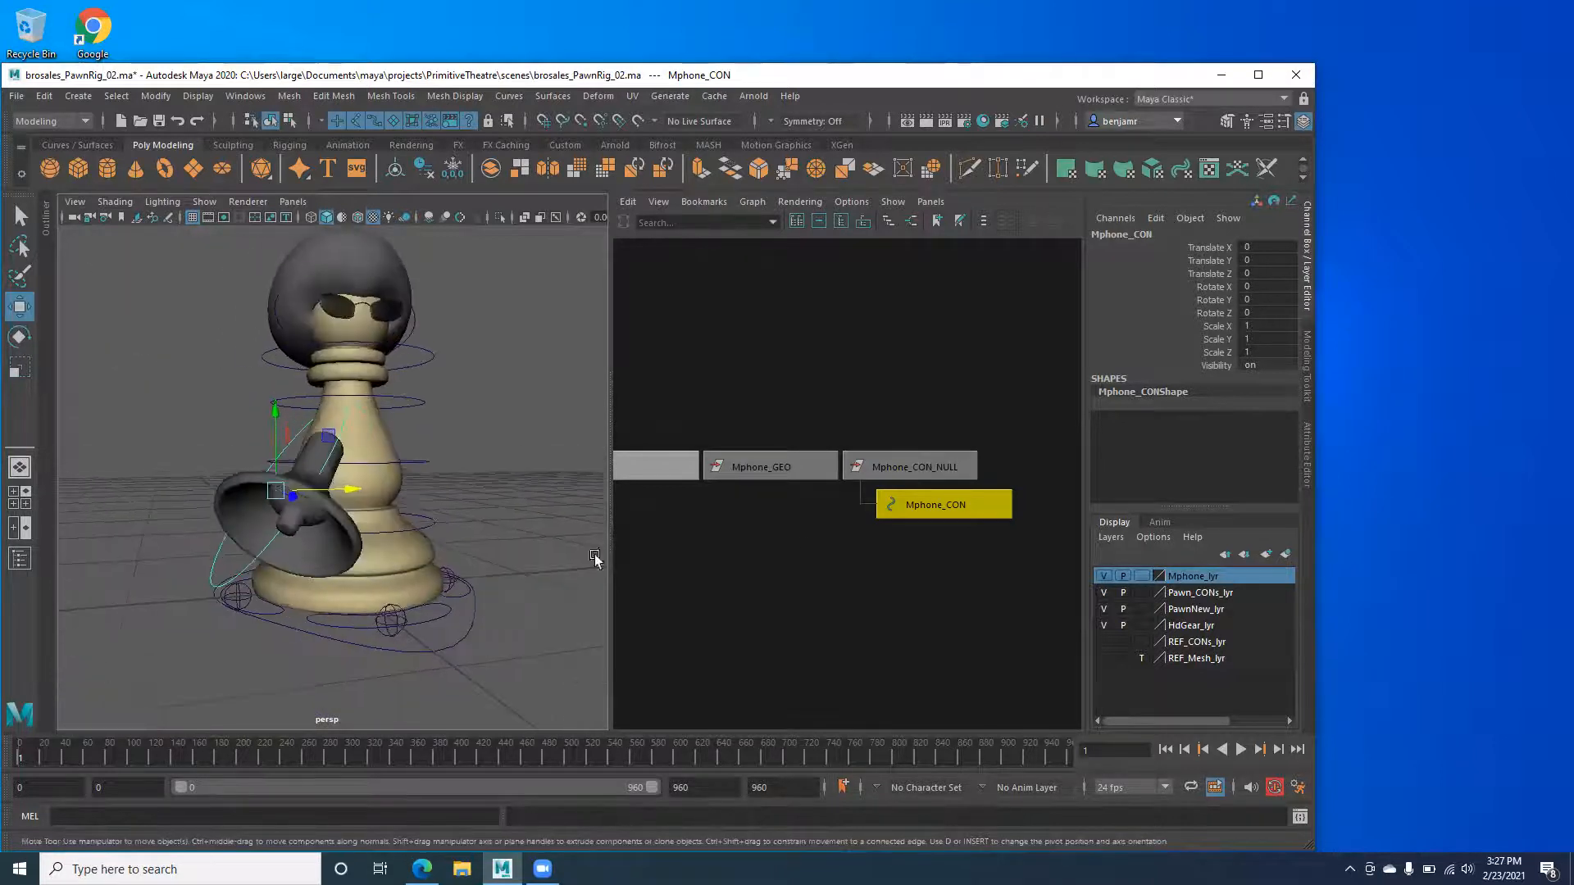
pyautogui.click(874, 474)
pyautogui.keyDown('alt'); pyautogui.moveTo(508, 529); pyautogui.dragTo(272, 506); pyautogui.keyUp('alt')
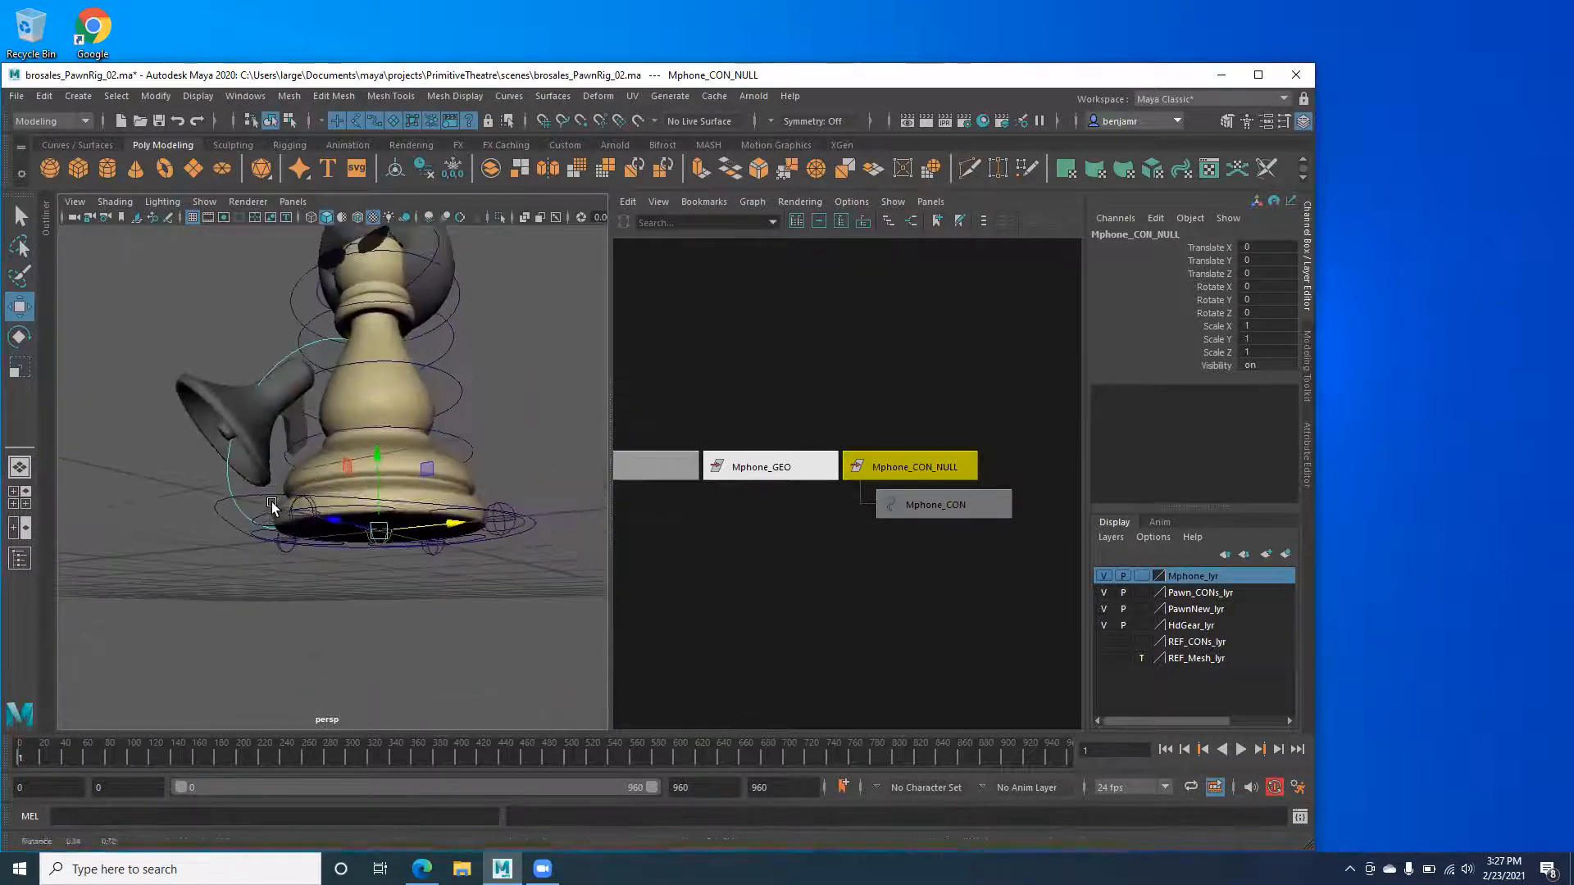
pyautogui.scroll(5, 328, 525)
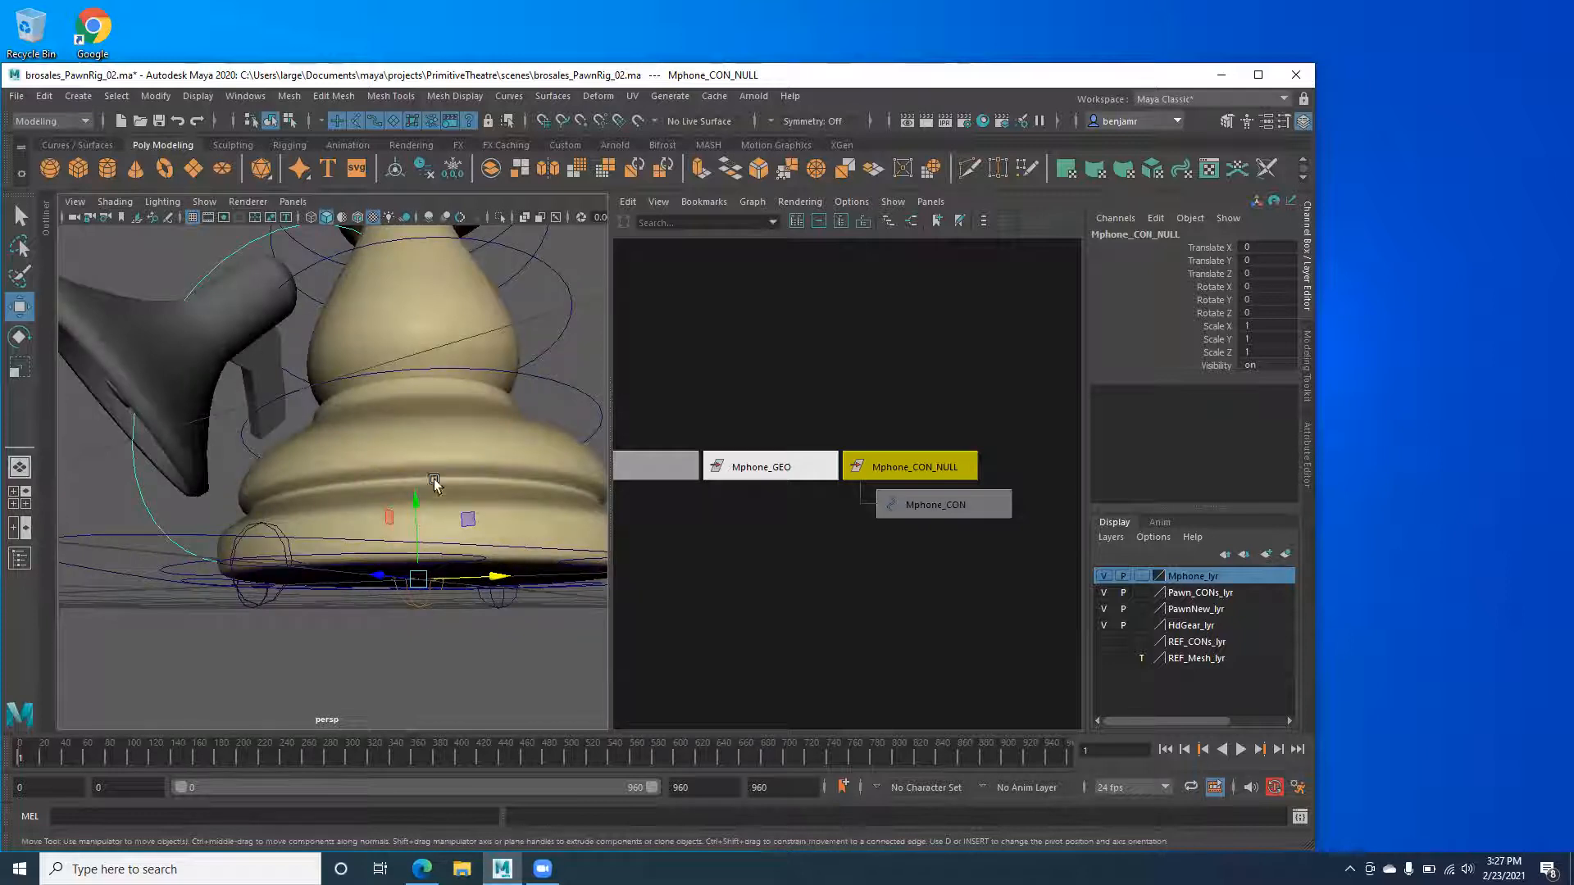
pyautogui.keyDown('alt'); pyautogui.moveTo(426, 578); pyautogui.dragTo(193, 467); pyautogui.keyUp('alt')
pyautogui.press('Down')
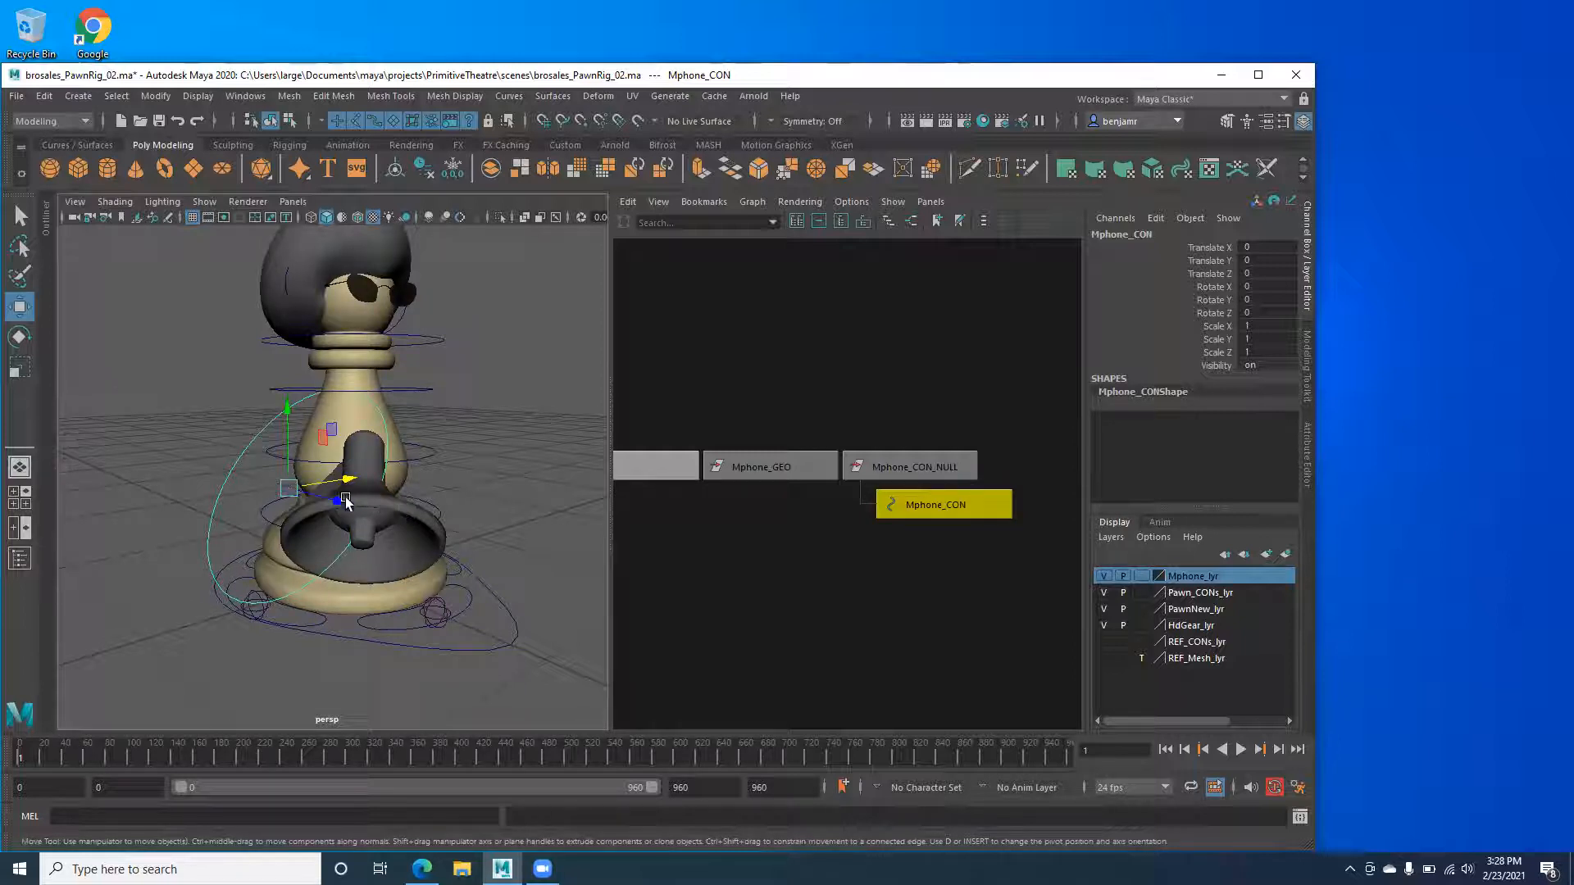
# Recheck the null's pivot, and test the control by moving Mphone_CON about -0.025 along X.
pyautogui.click(916, 461)
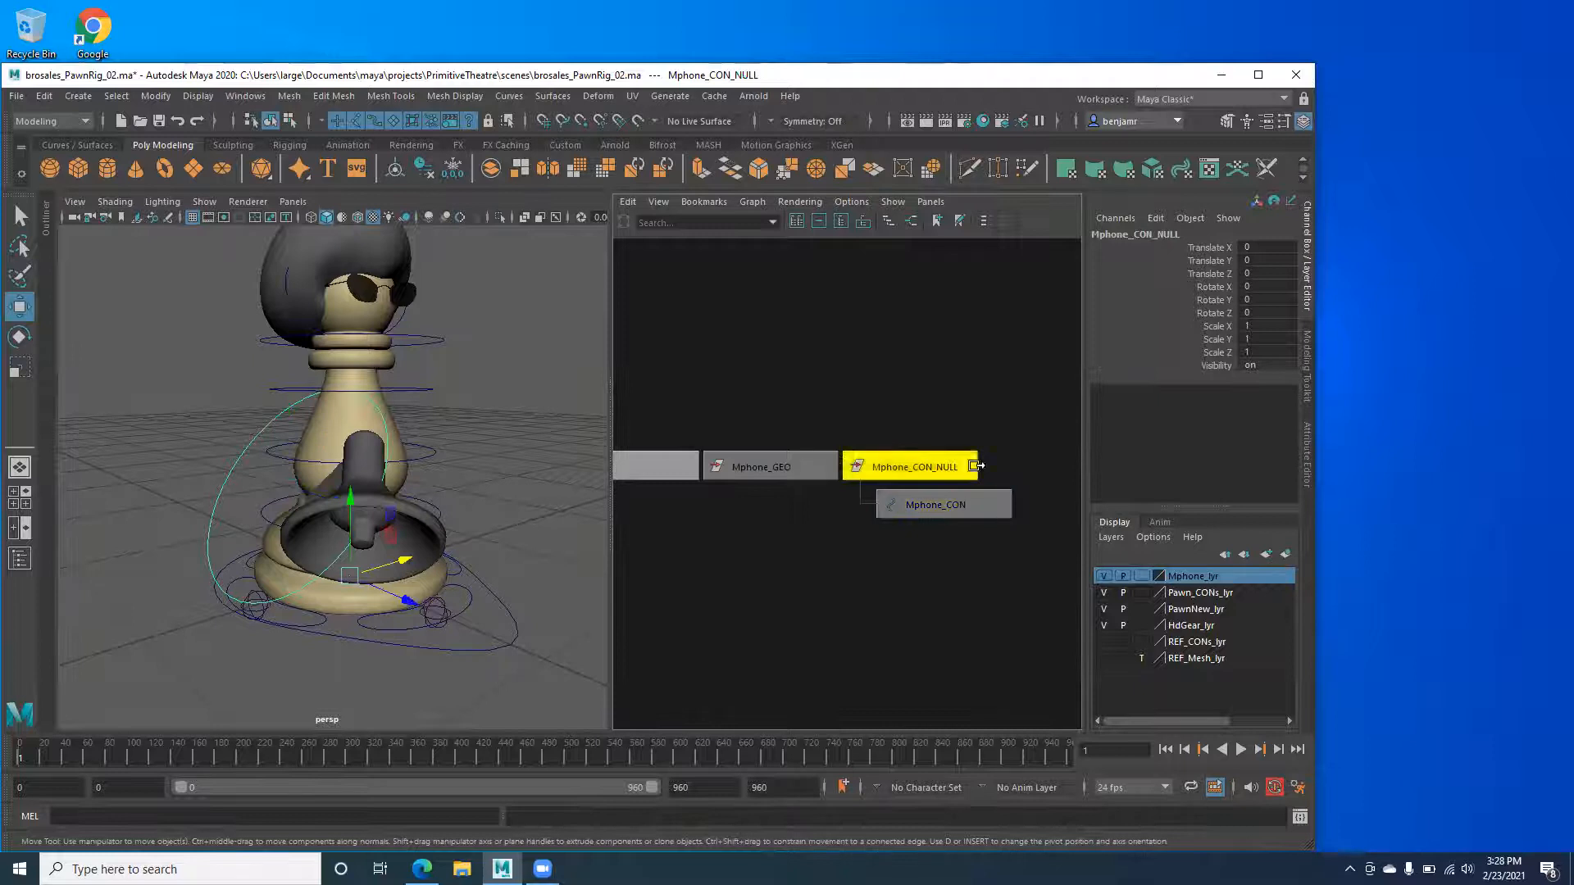
pyautogui.click(933, 495)
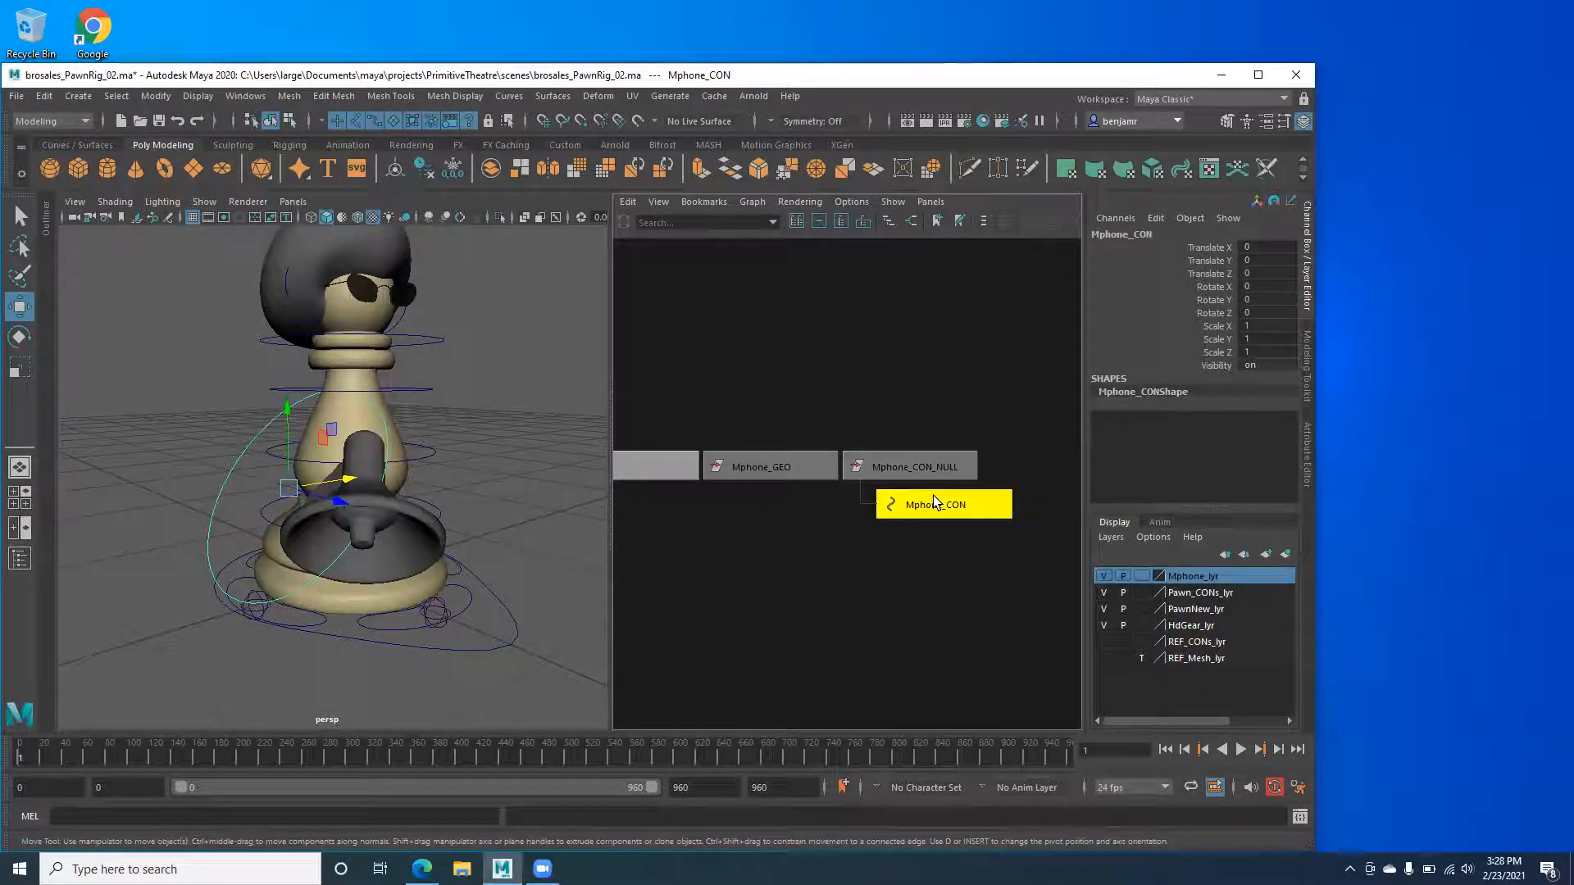
pyautogui.moveTo(531, 503); pyautogui.dragTo(486, 498, button='middle')
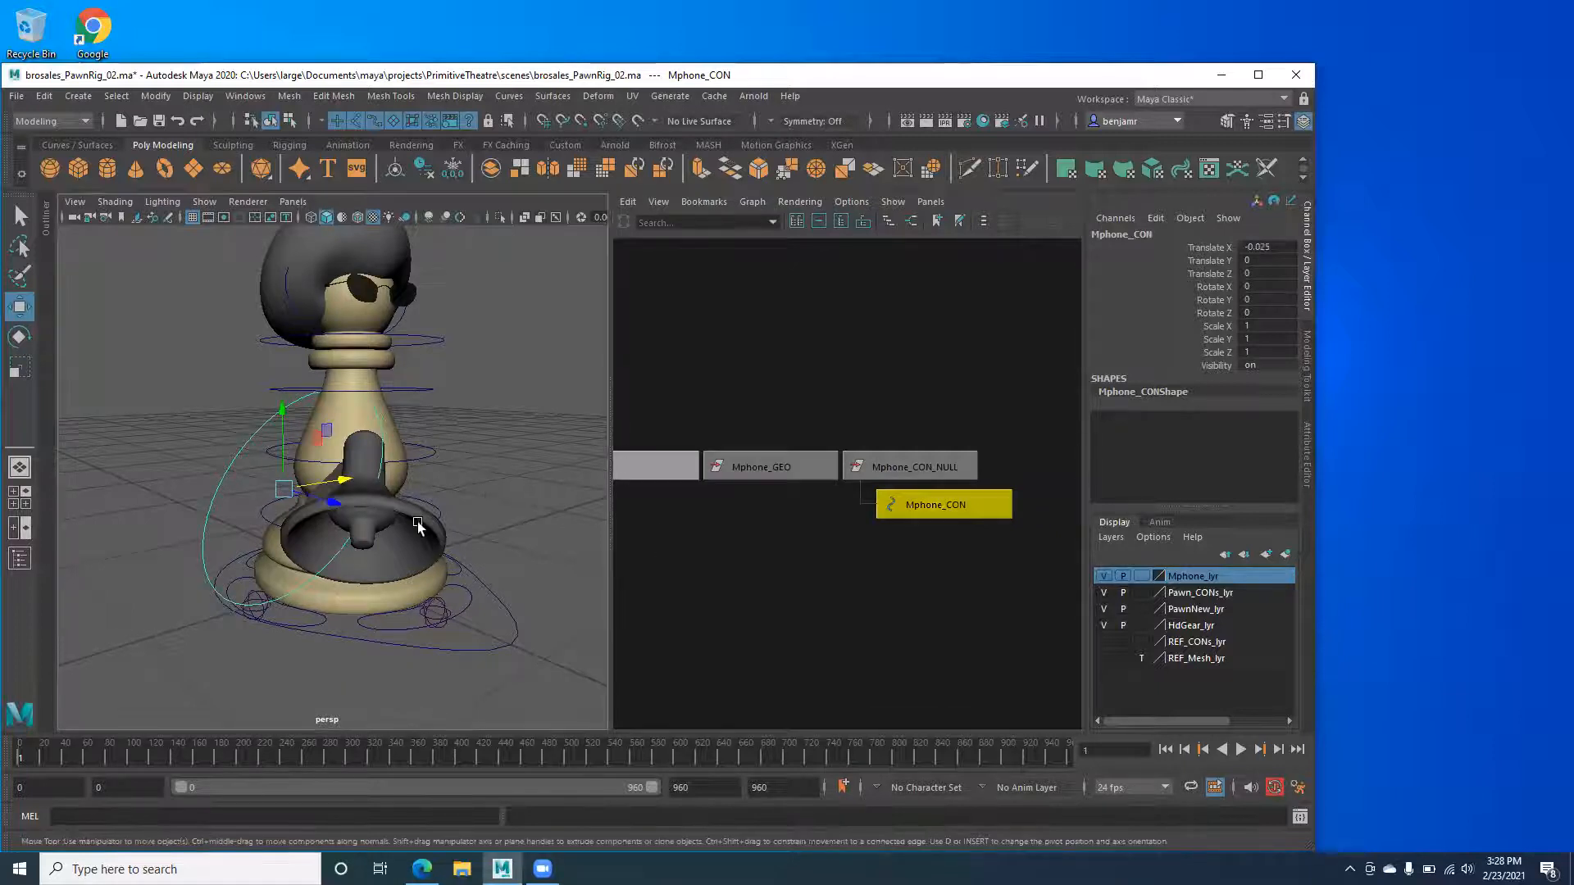
# Parent Mphone_GEO under Mphone_CON.
pyautogui.click(766, 467)
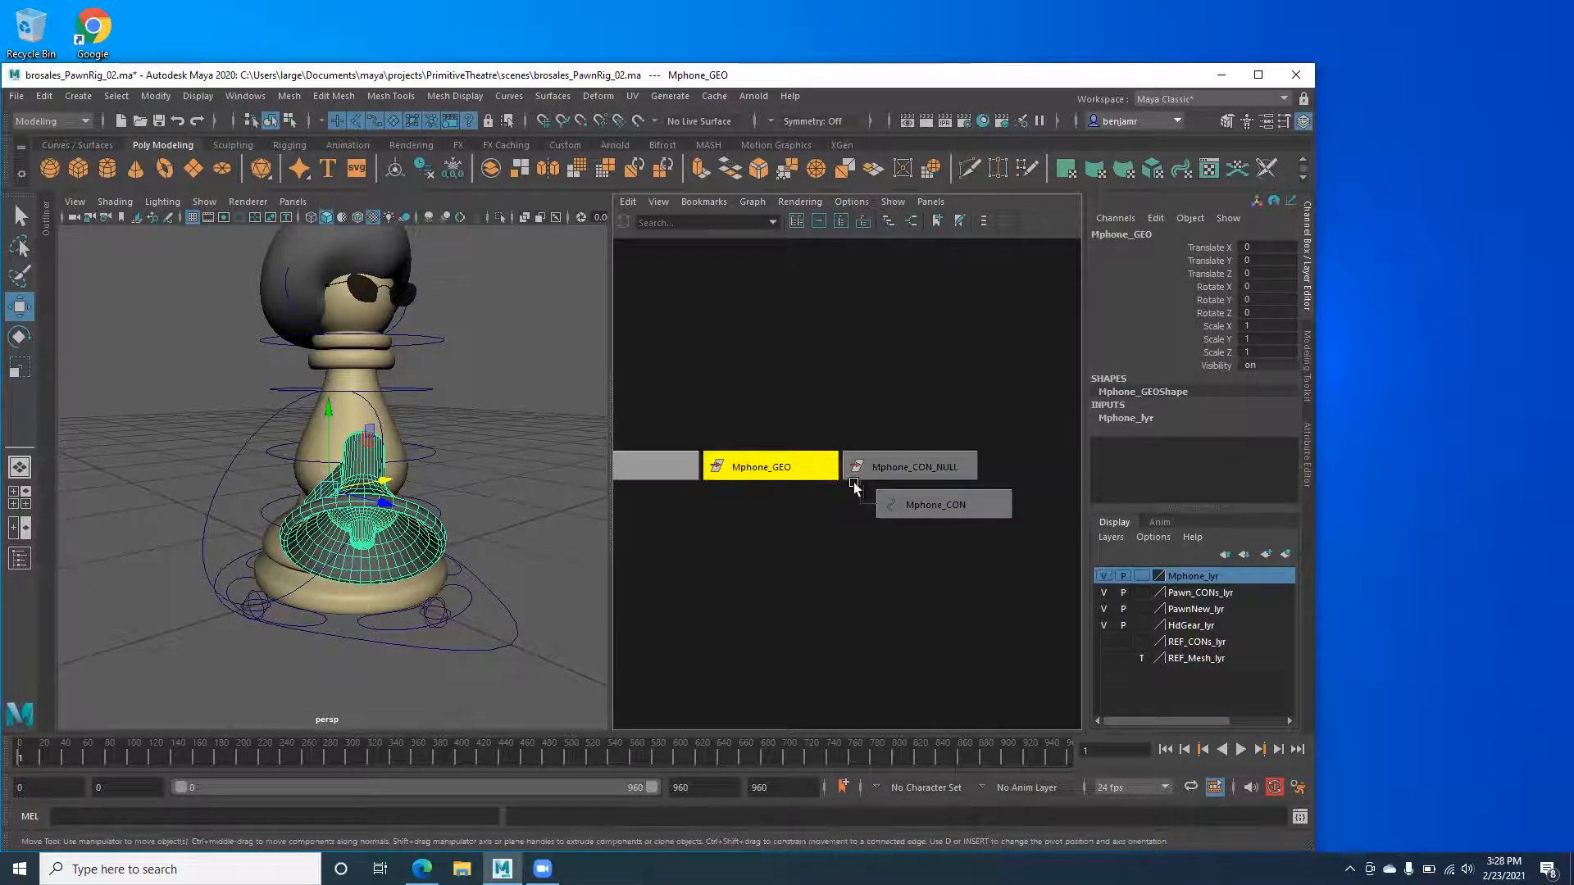
pyautogui.keyDown('shift'); pyautogui.click(916, 510); pyautogui.keyUp('shift')
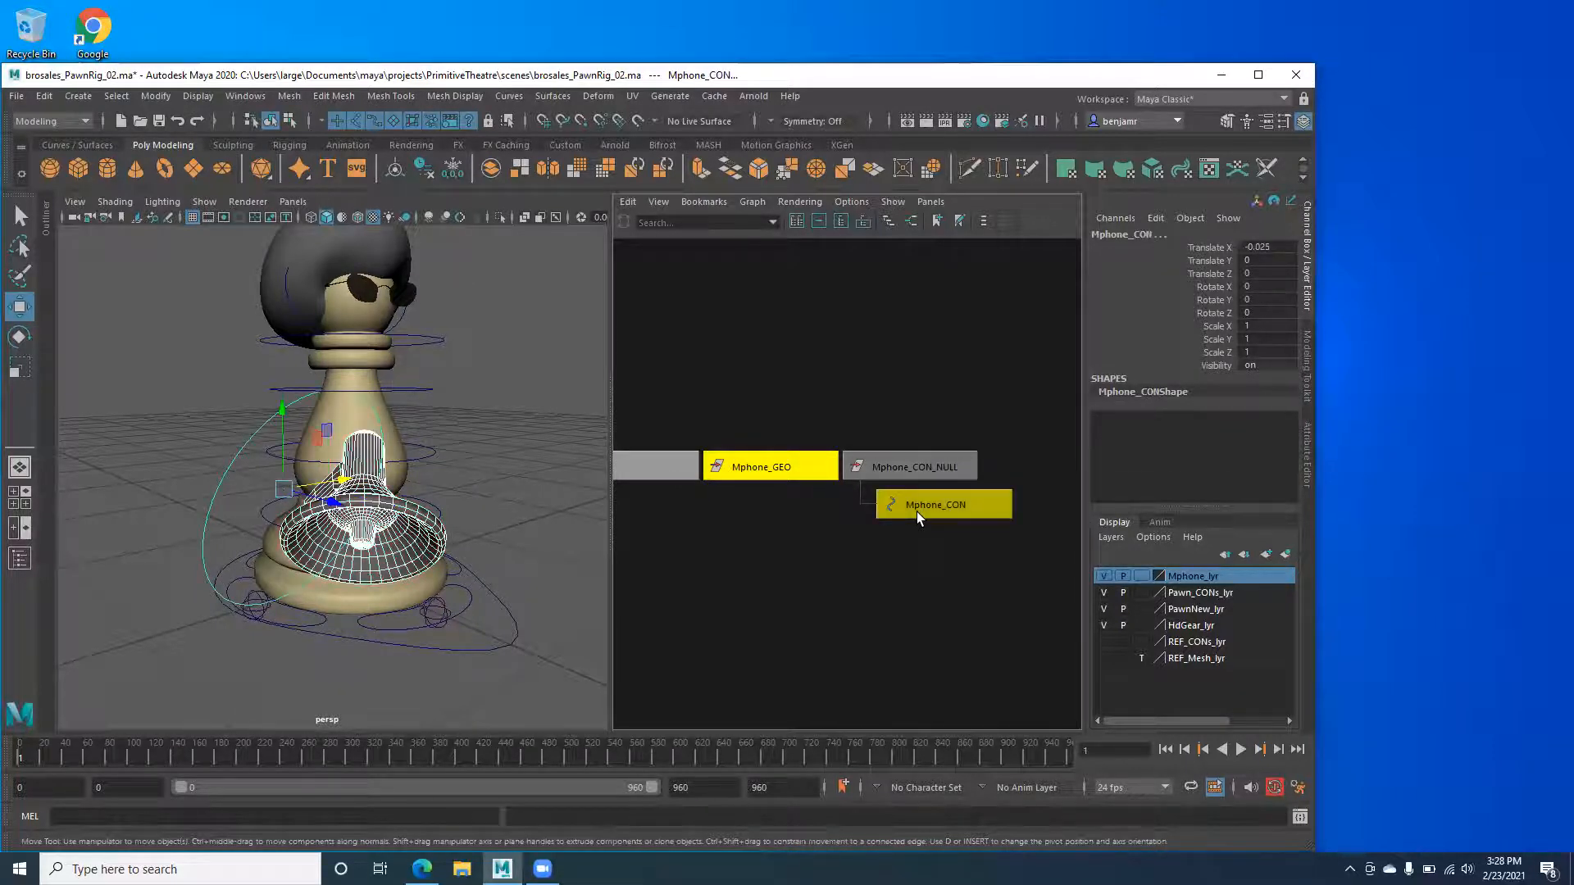
pyautogui.press('p')
# Test the control by rotating Mphone_CON to about -45.223 in X, 29.311 in Y and 25.908 in Z.
pyautogui.click(810, 508)
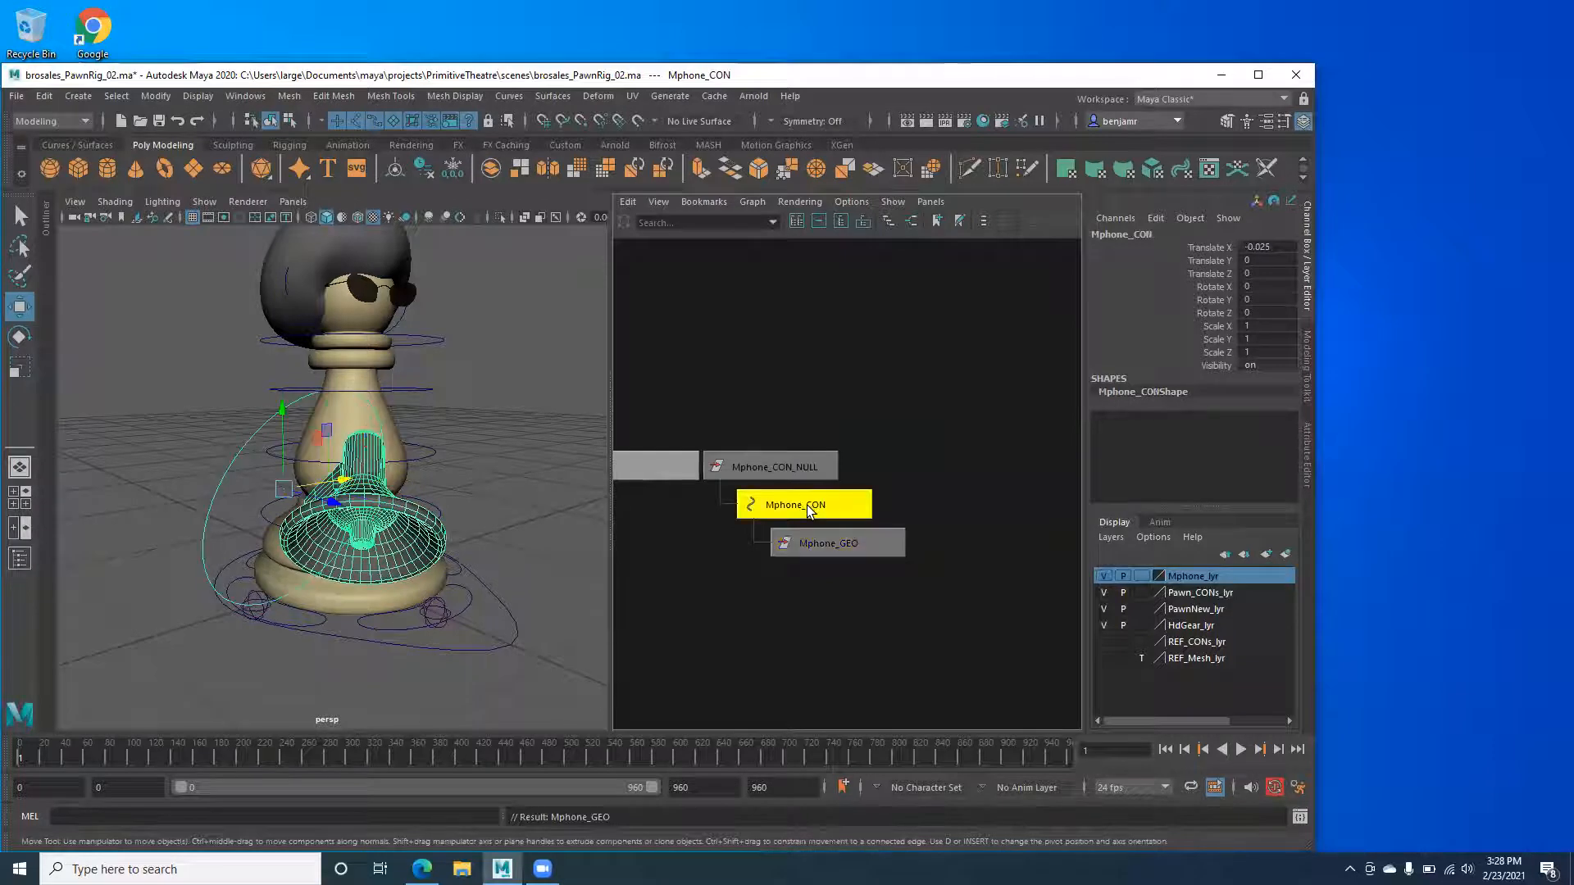
pyautogui.keyDown('alt'); pyautogui.moveTo(213, 516); pyautogui.dragTo(340, 527); pyautogui.keyUp('alt')
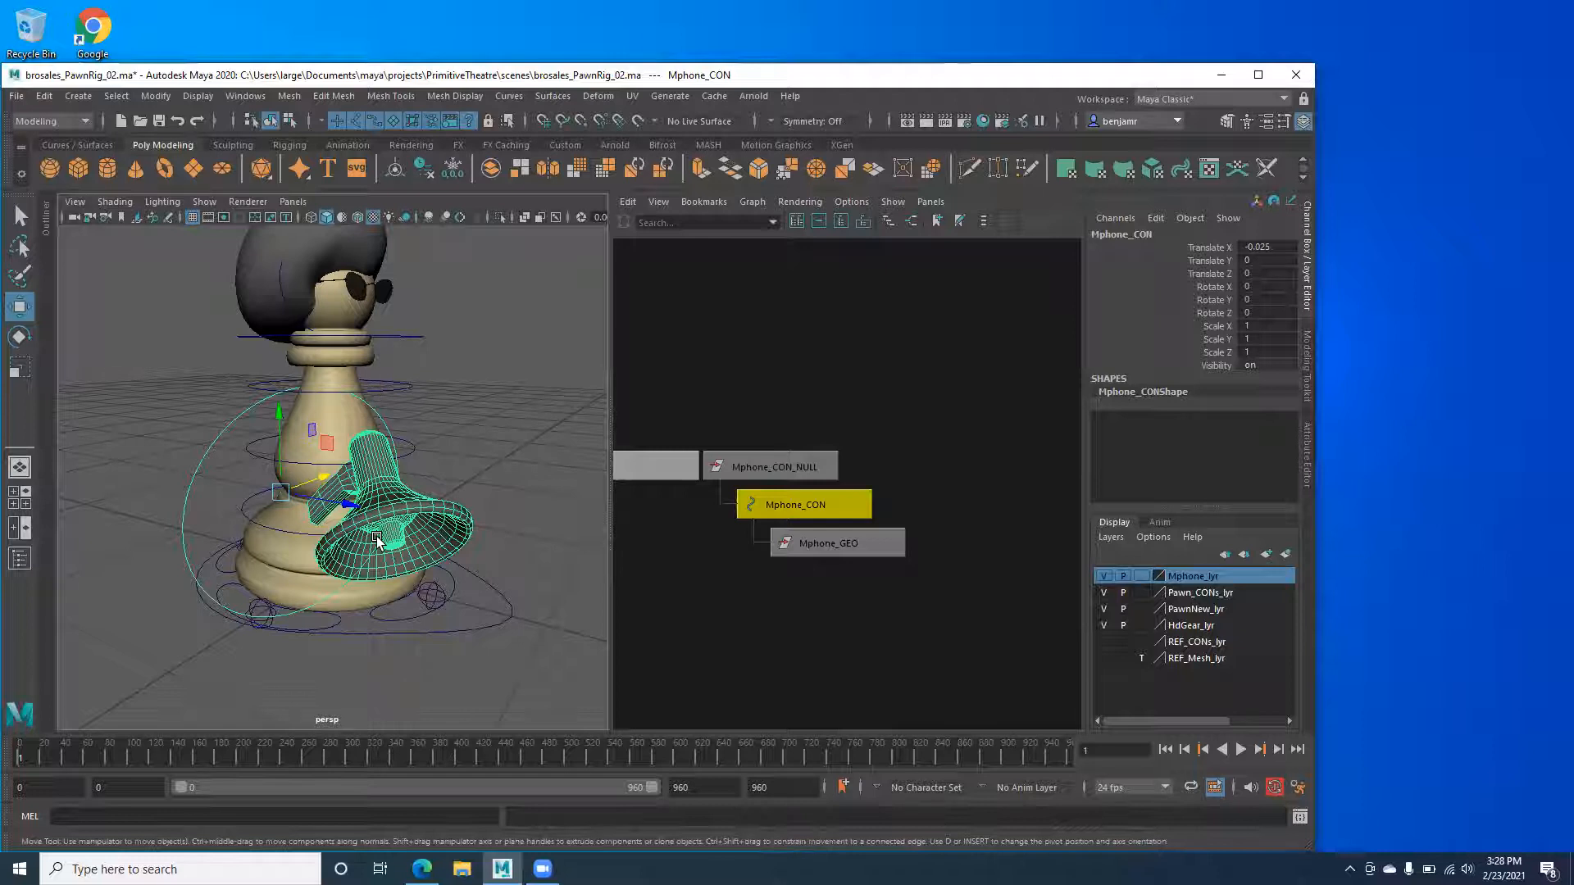
pyautogui.press('e')
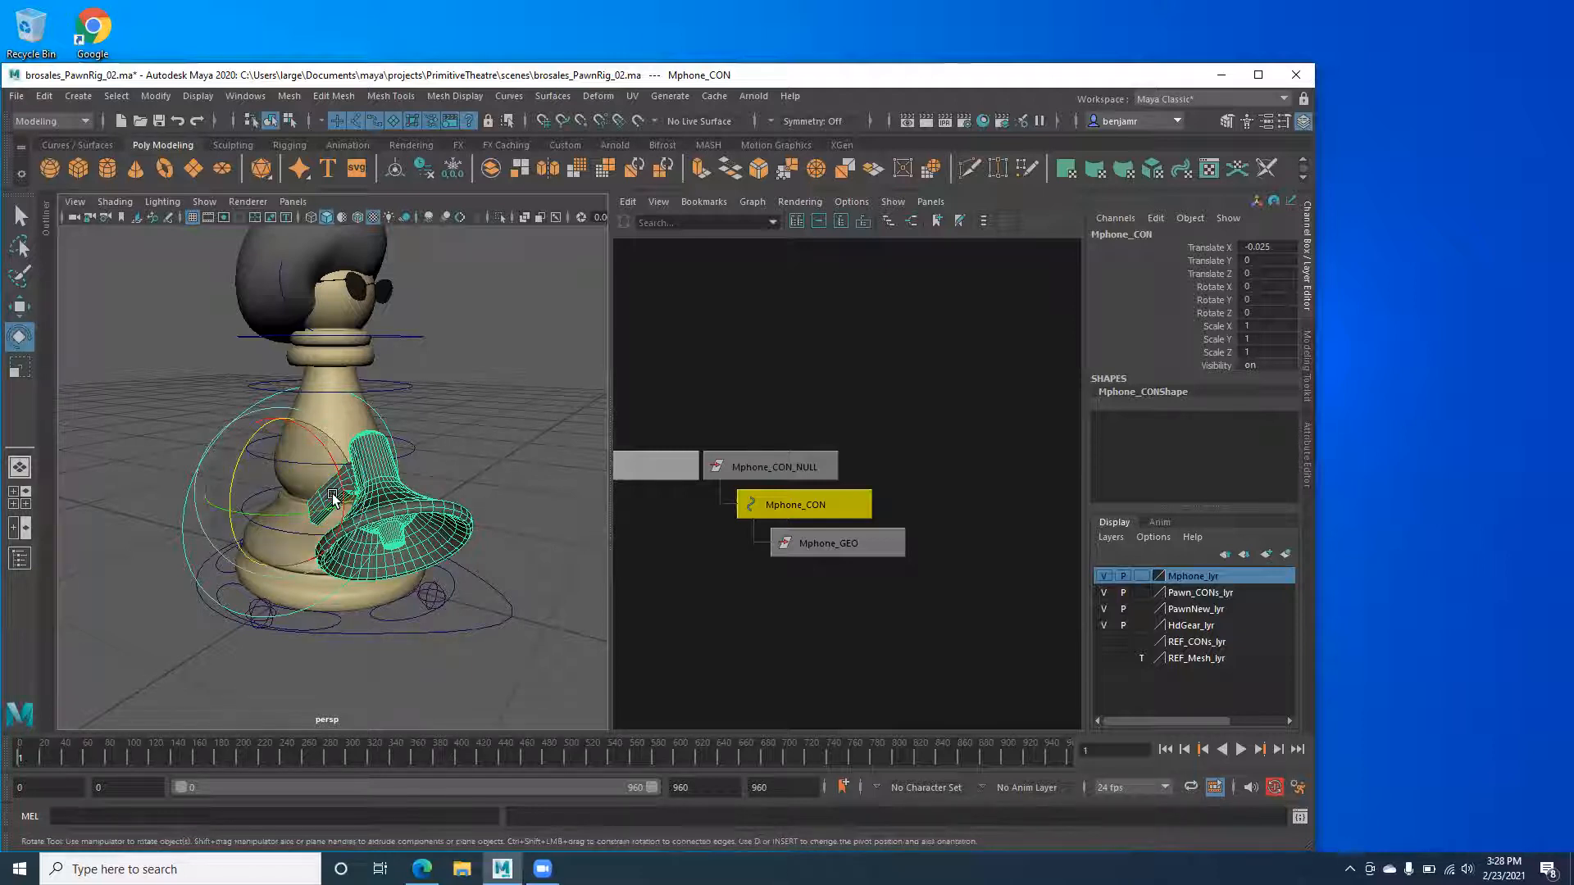
pyautogui.keyDown('alt'); pyautogui.moveTo(352, 539); pyautogui.dragTo(305, 479); pyautogui.keyUp('alt')
pyautogui.click(303, 481)
pyautogui.moveTo(303, 480); pyautogui.dragTo(315, 425)
pyautogui.moveTo(243, 526); pyautogui.dragTo(483, 543)
pyautogui.press('w')
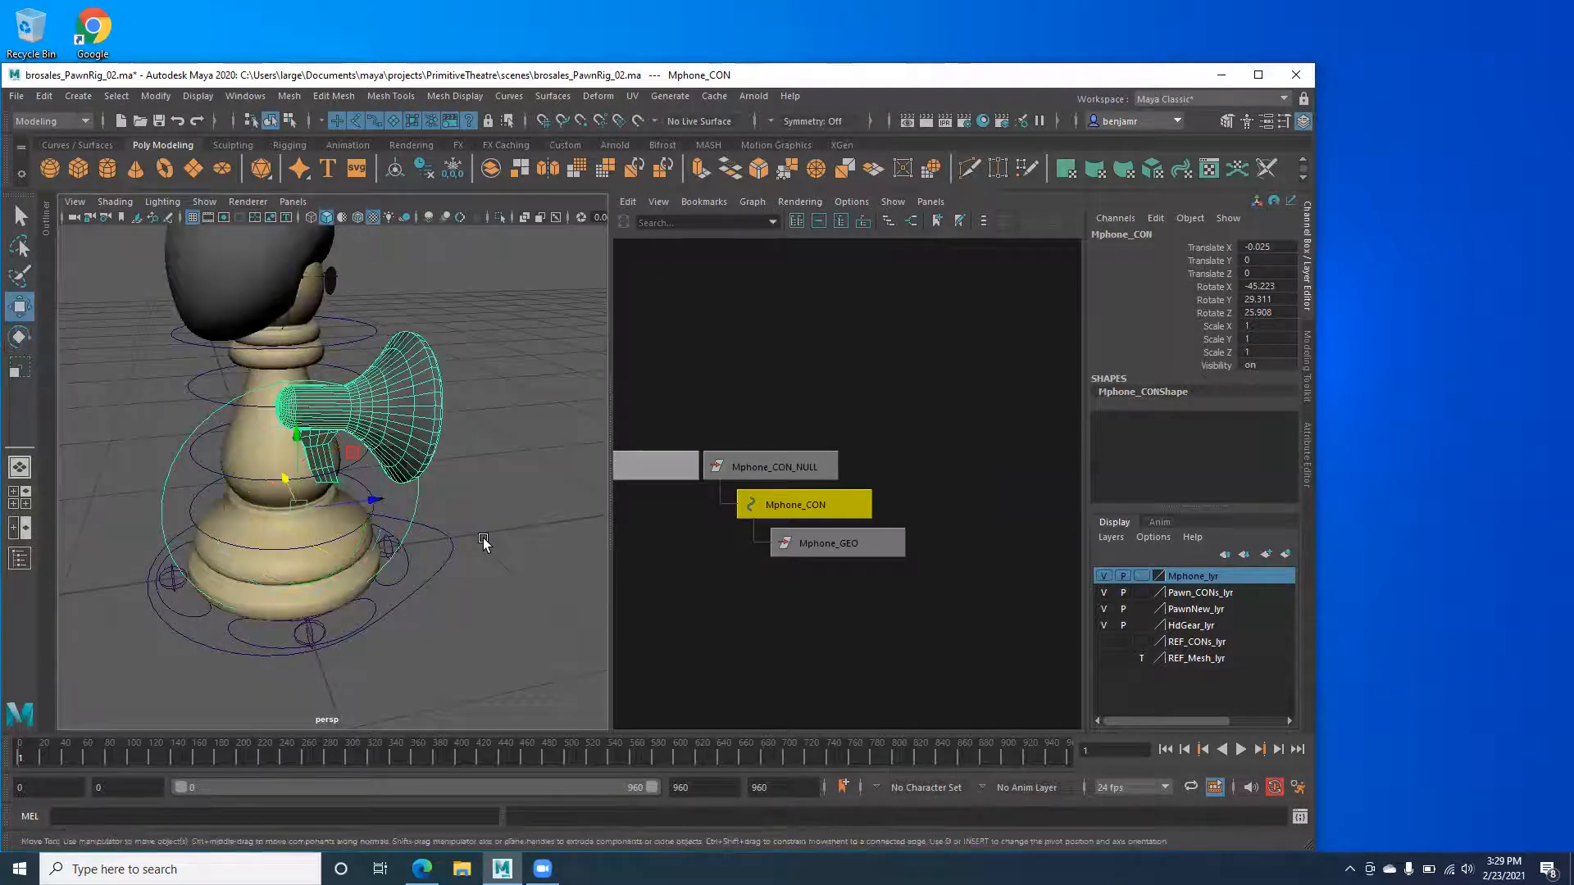
# Try moving Mphone_CON in front of the pawn's face, to about 0.358, 0.351, 0.272 in X, Y and Z.
pyautogui.keyDown('alt'); pyautogui.moveTo(301, 489); pyautogui.dragTo(127, 474); pyautogui.keyUp('alt')
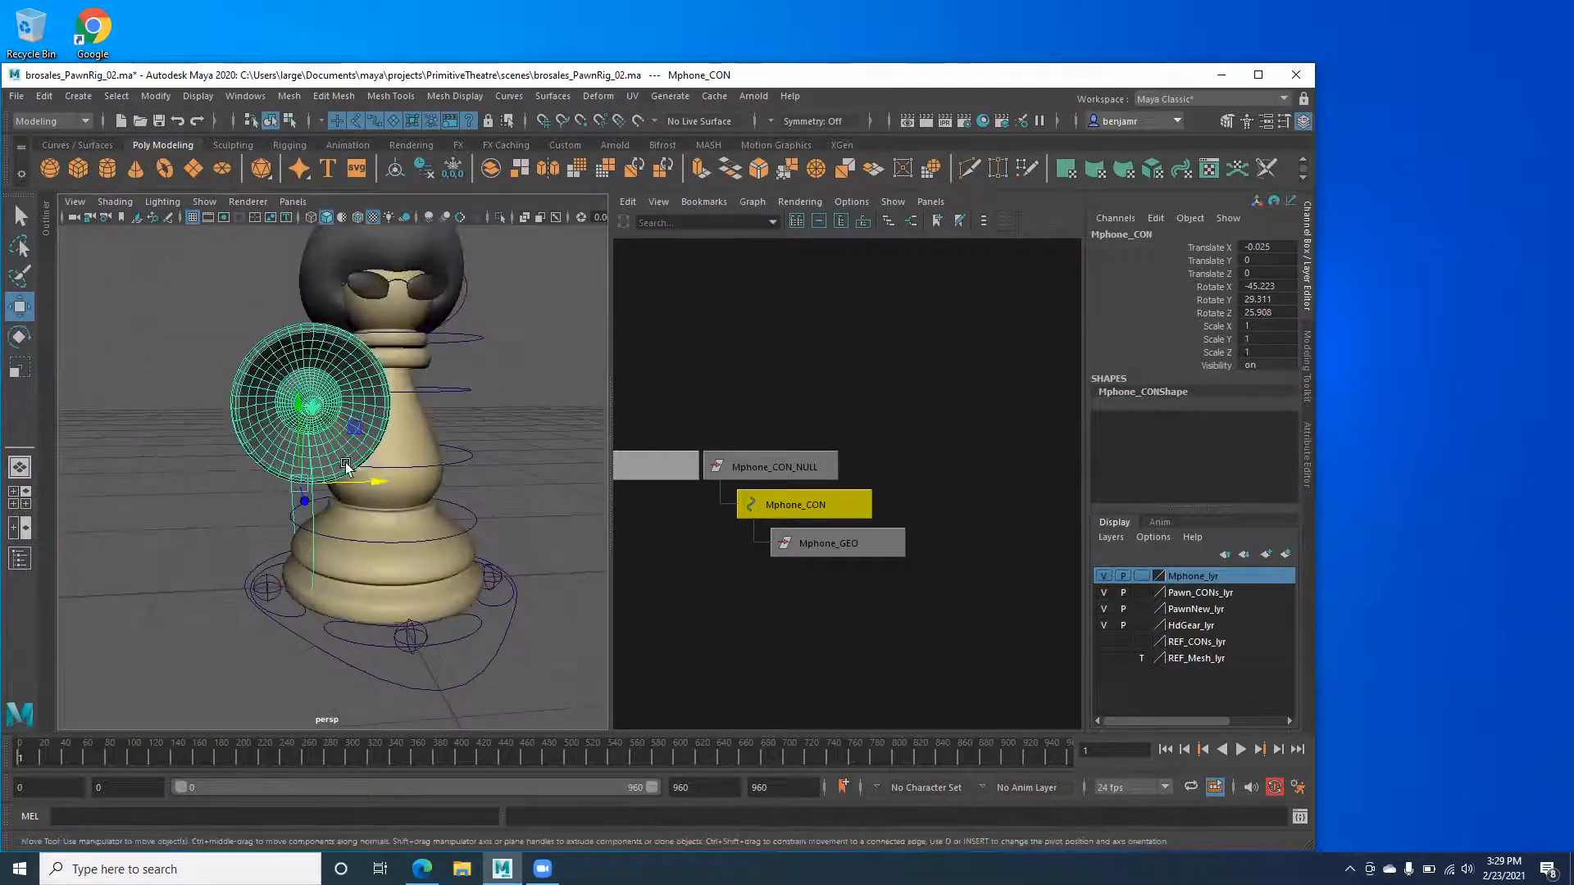
pyautogui.moveTo(381, 484); pyautogui.dragTo(315, 321)
pyautogui.moveTo(382, 402); pyautogui.dragTo(205, 547)
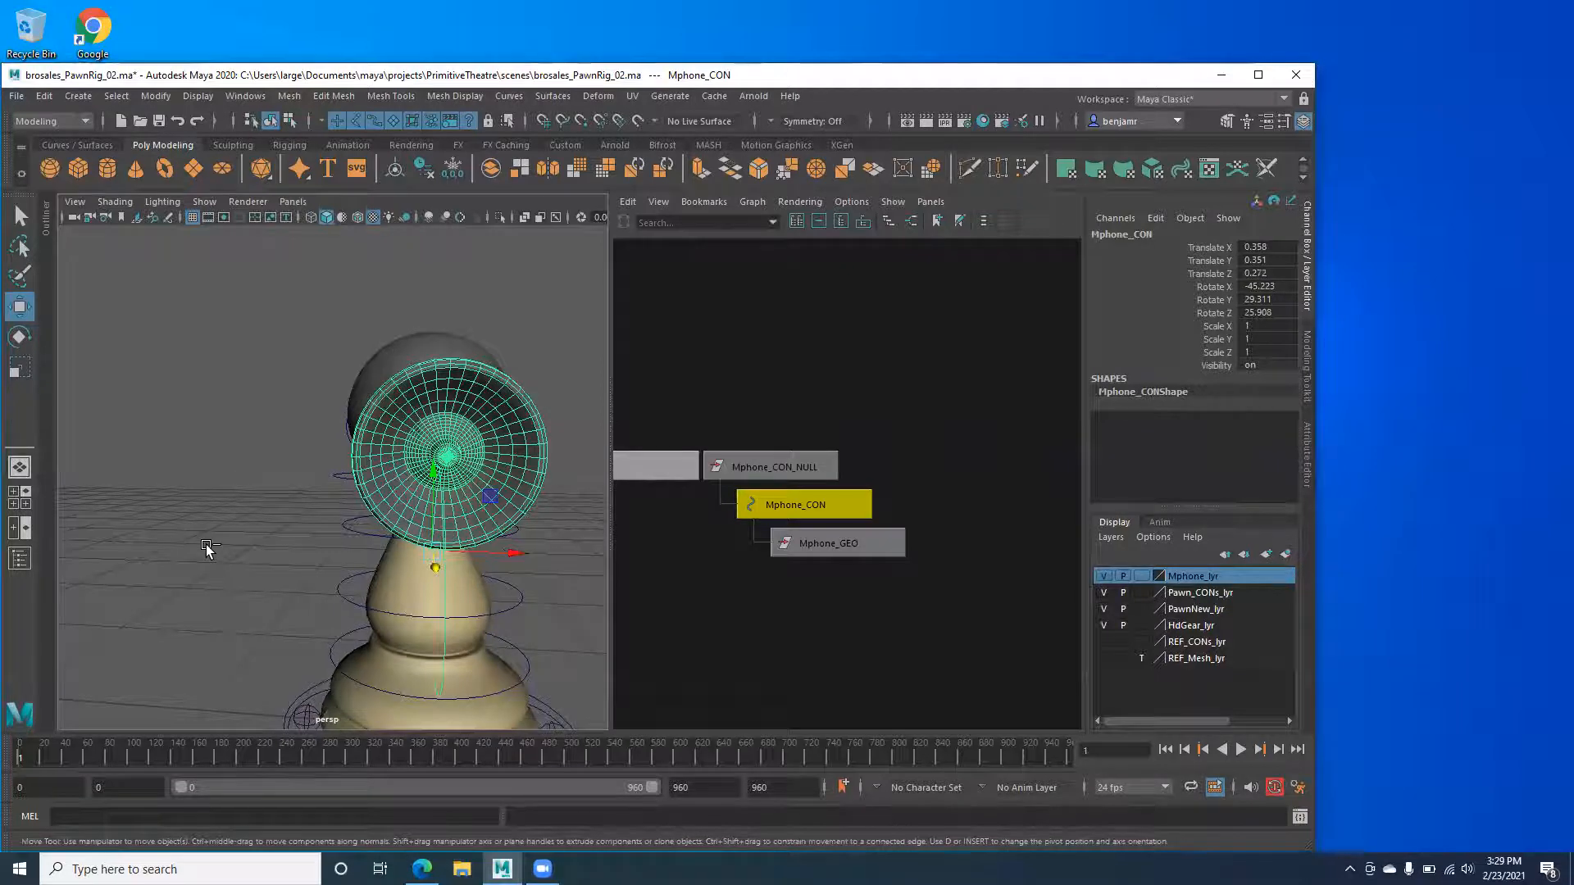
# Undo the test moves and rotations of Mphone_CON.
pyautogui.hotkey('ctrl', 'z')
pyautogui.hotkey('ctrl', 'z')
pyautogui.hotkey('ctrl', 'z')
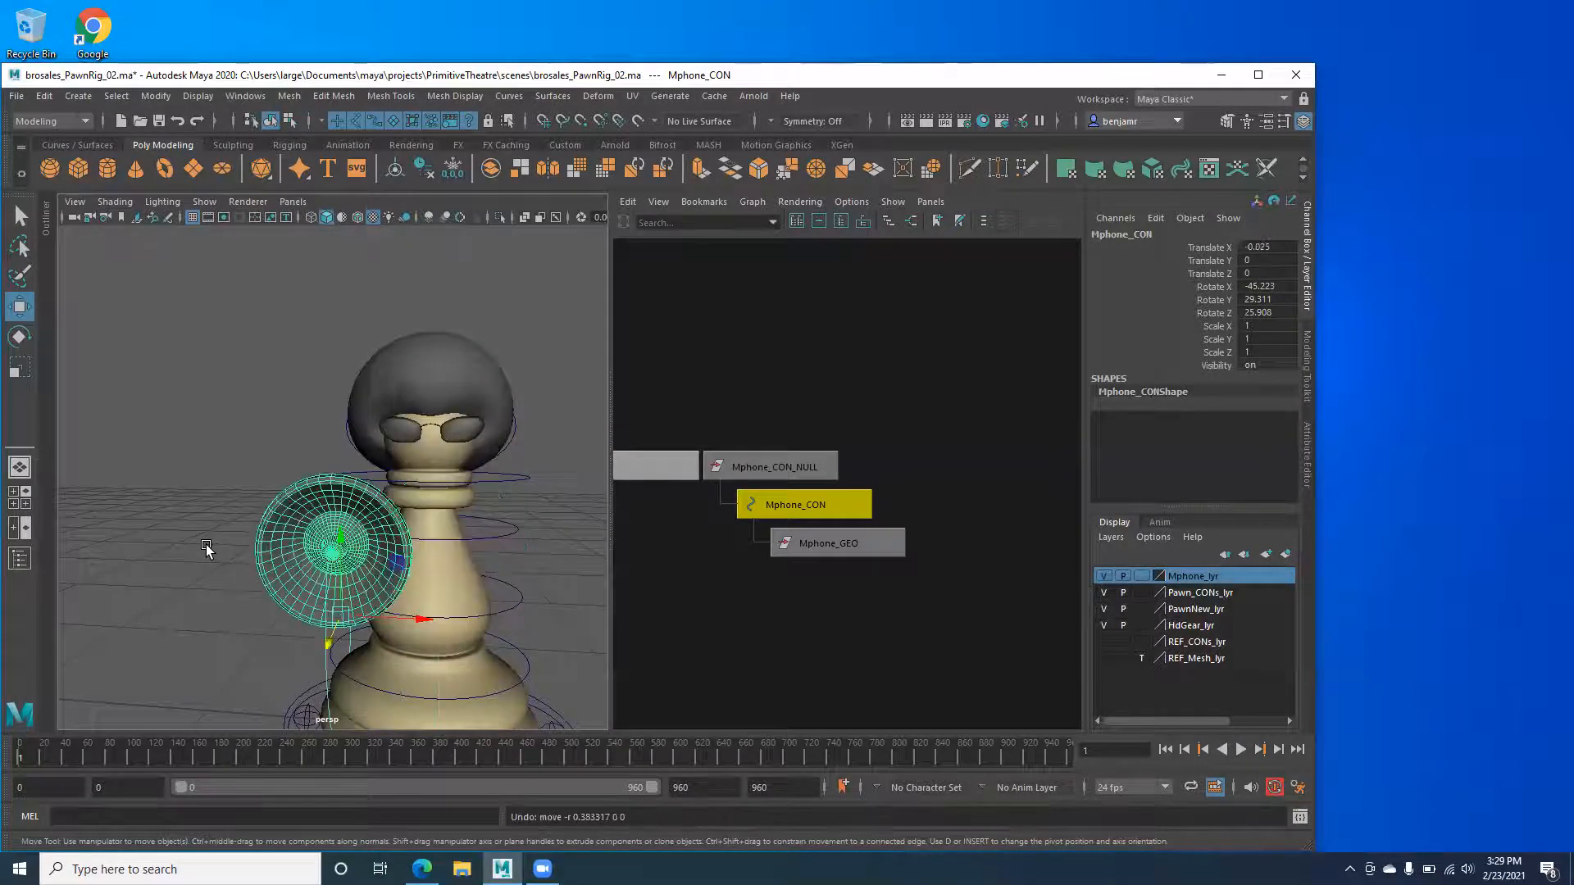
pyautogui.hotkey('ctrl', 'z')
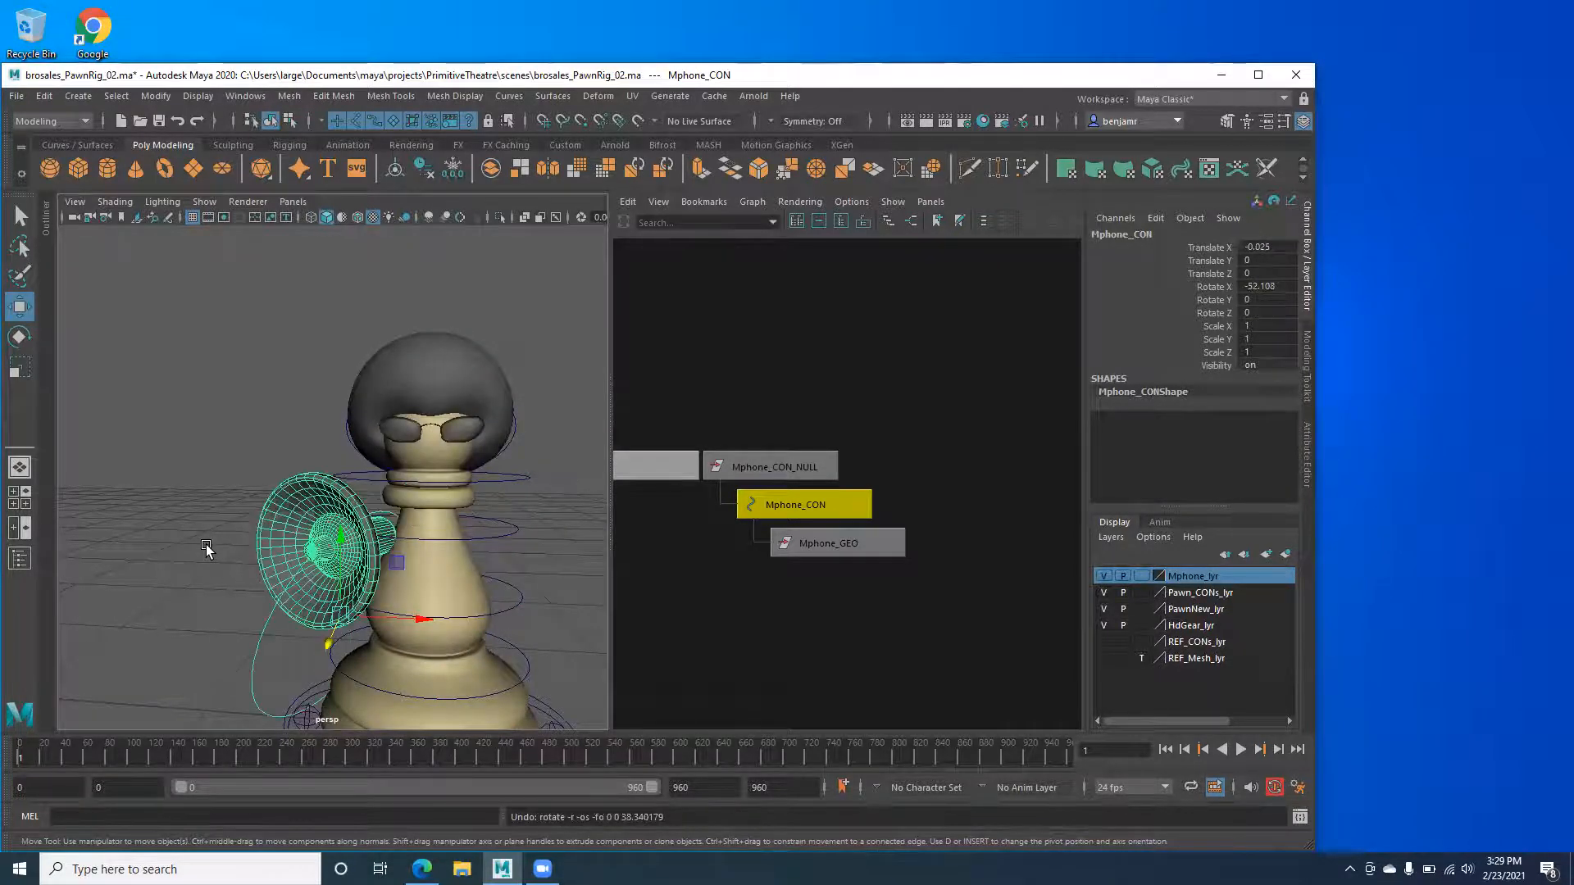
pyautogui.hotkey('ctrl', 'z')
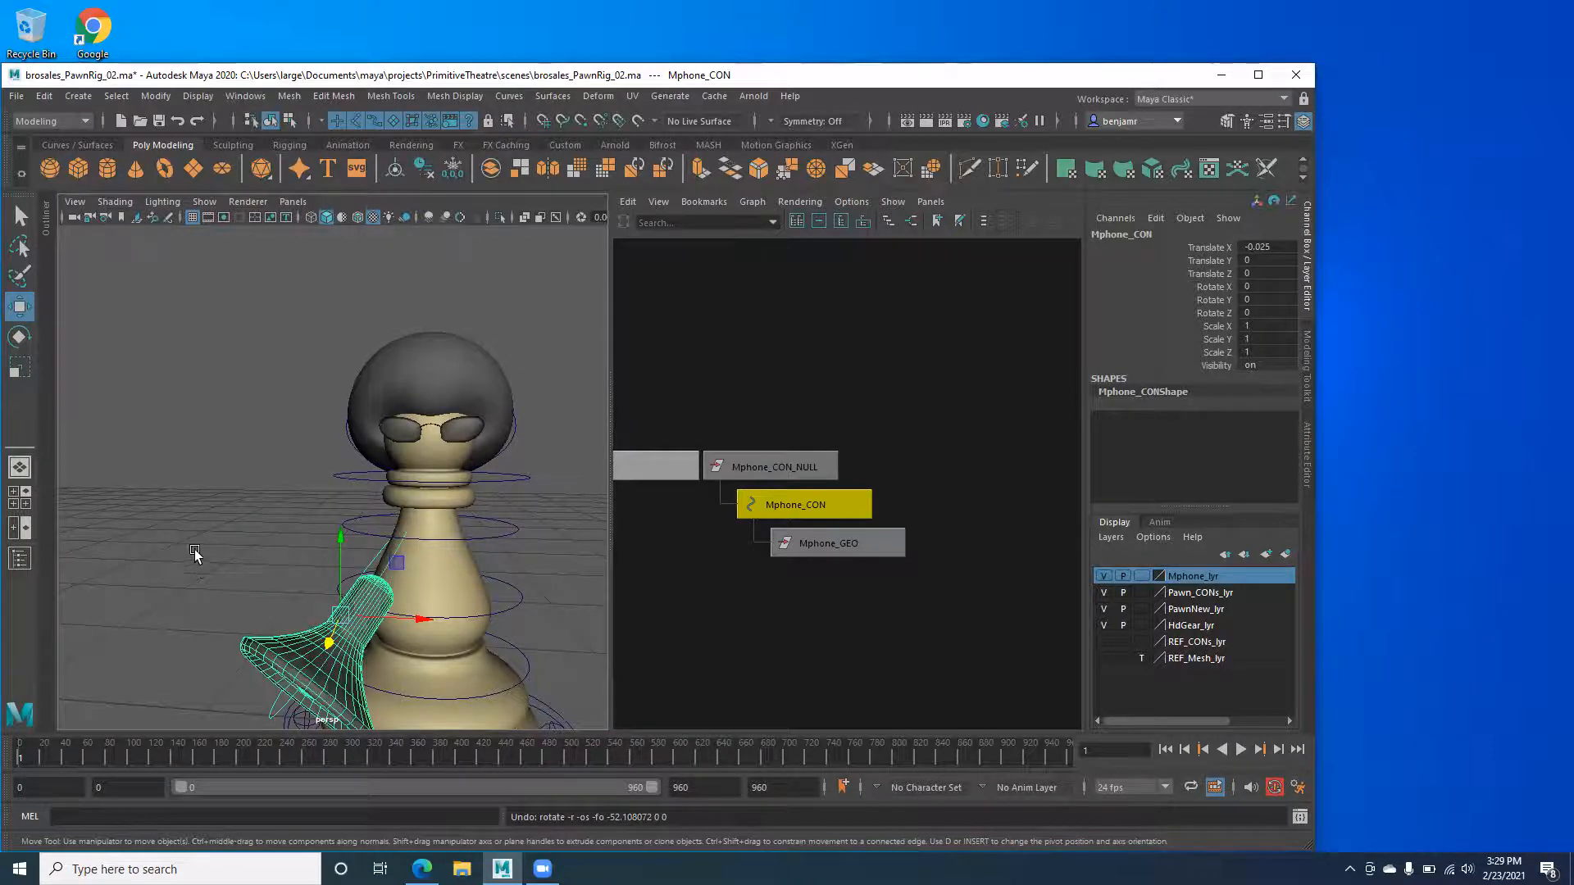
# In the front view, snap Mphone_CON's pivot sideways to the grid line at the pawn's vertical center.
pyautogui.keyDown('alt'); pyautogui.moveTo(194, 550); pyautogui.dragTo(218, 452, button='middle'); pyautogui.keyUp('alt')
pyautogui.keyDown('alt'); pyautogui.moveTo(246, 490); pyautogui.dragTo(318, 480); pyautogui.keyUp('alt')
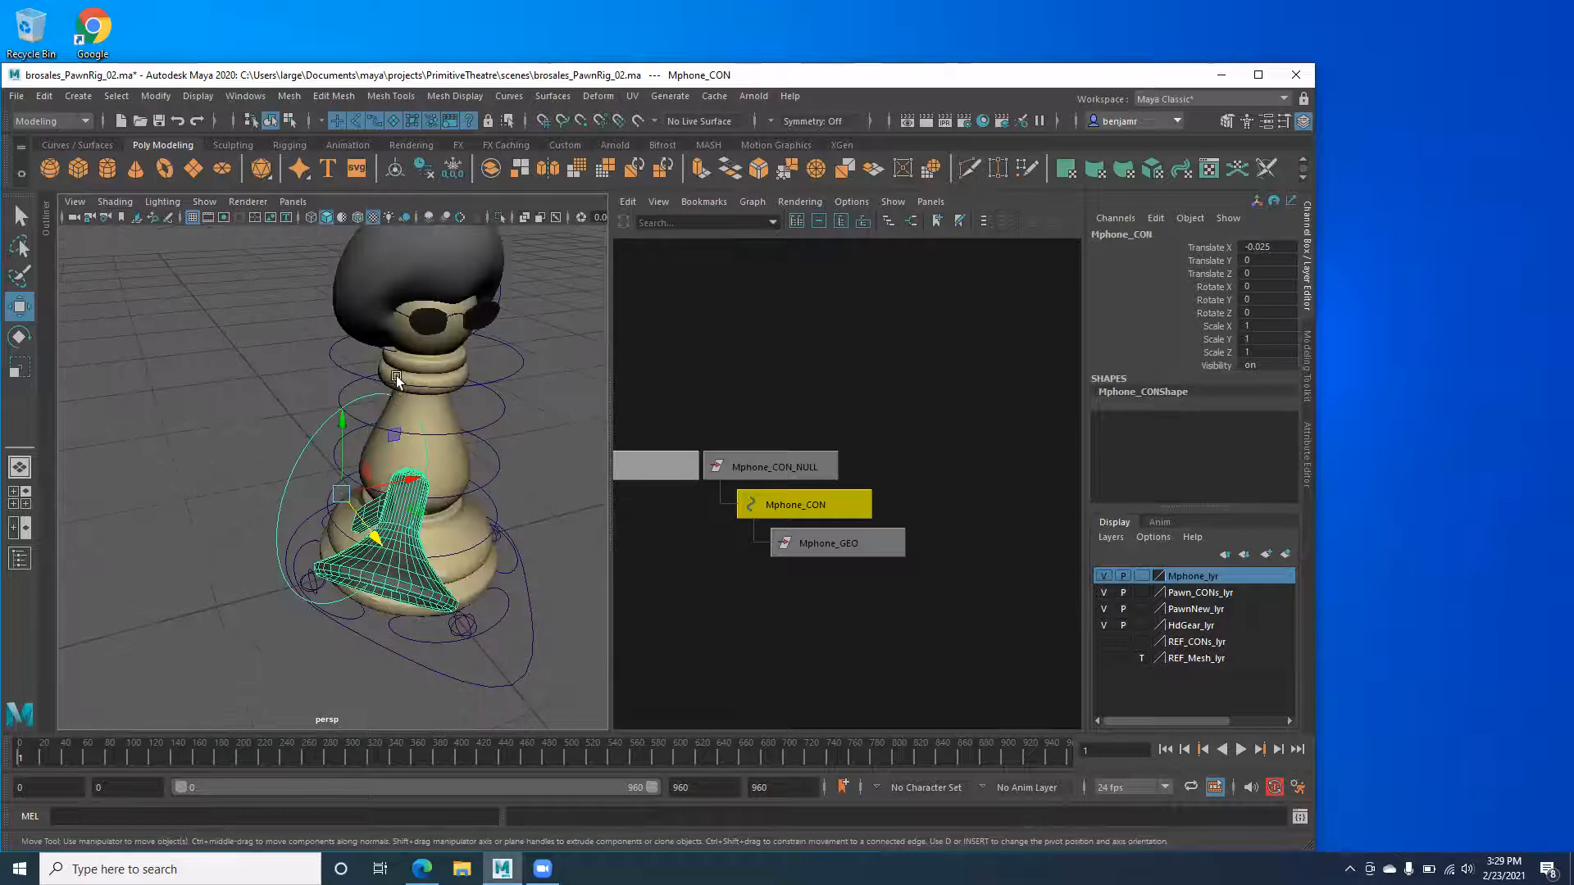
pyautogui.press('space')
pyautogui.moveTo(391, 415); pyautogui.dragTo(404, 460)
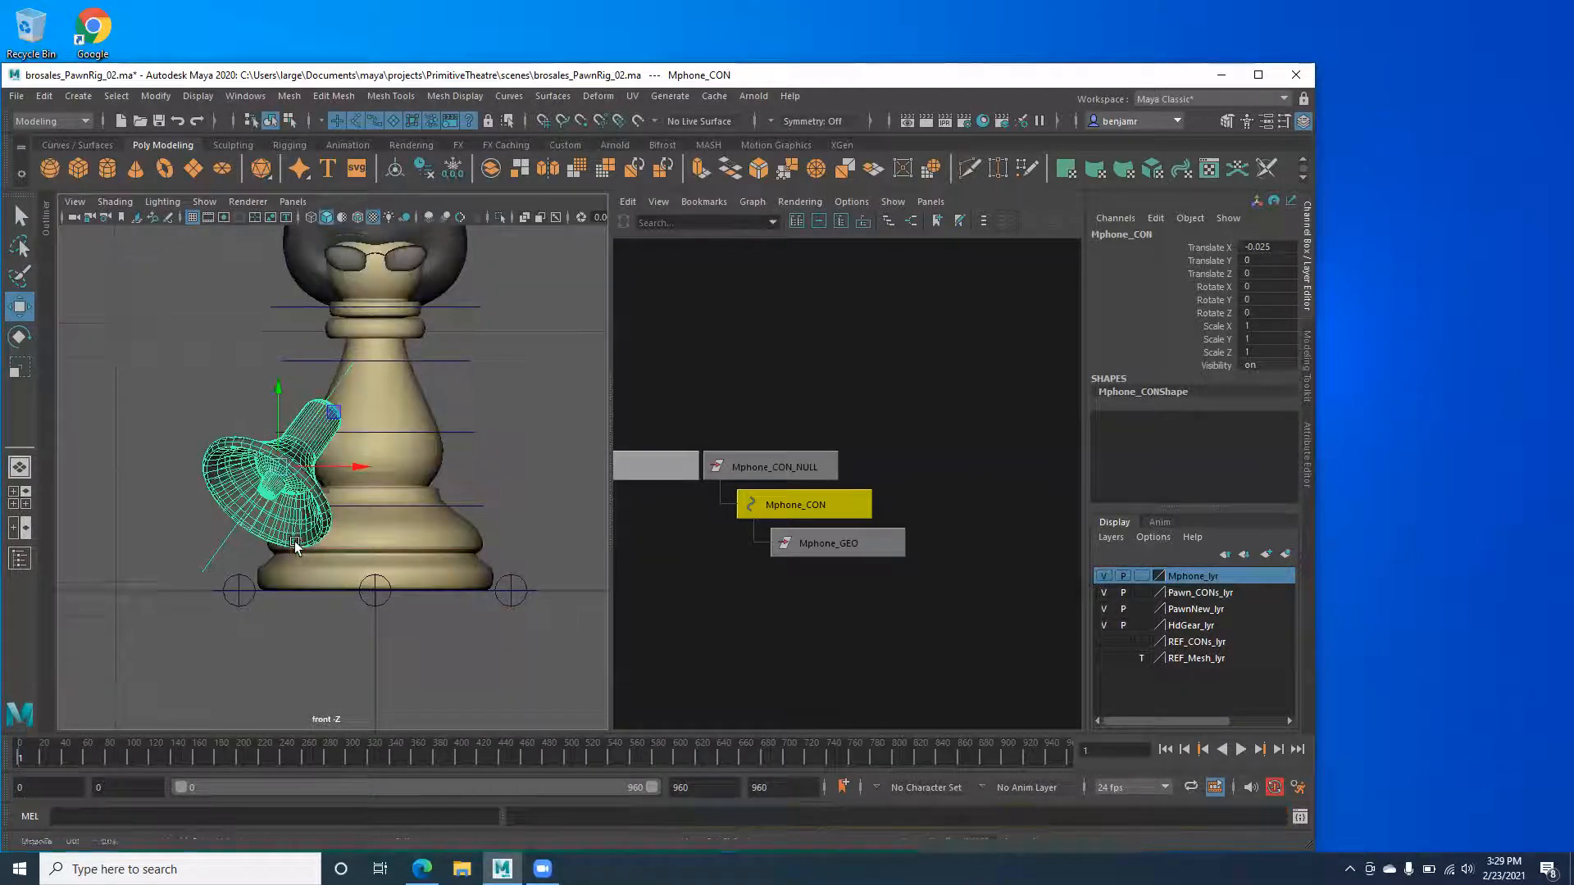
pyautogui.press('d')
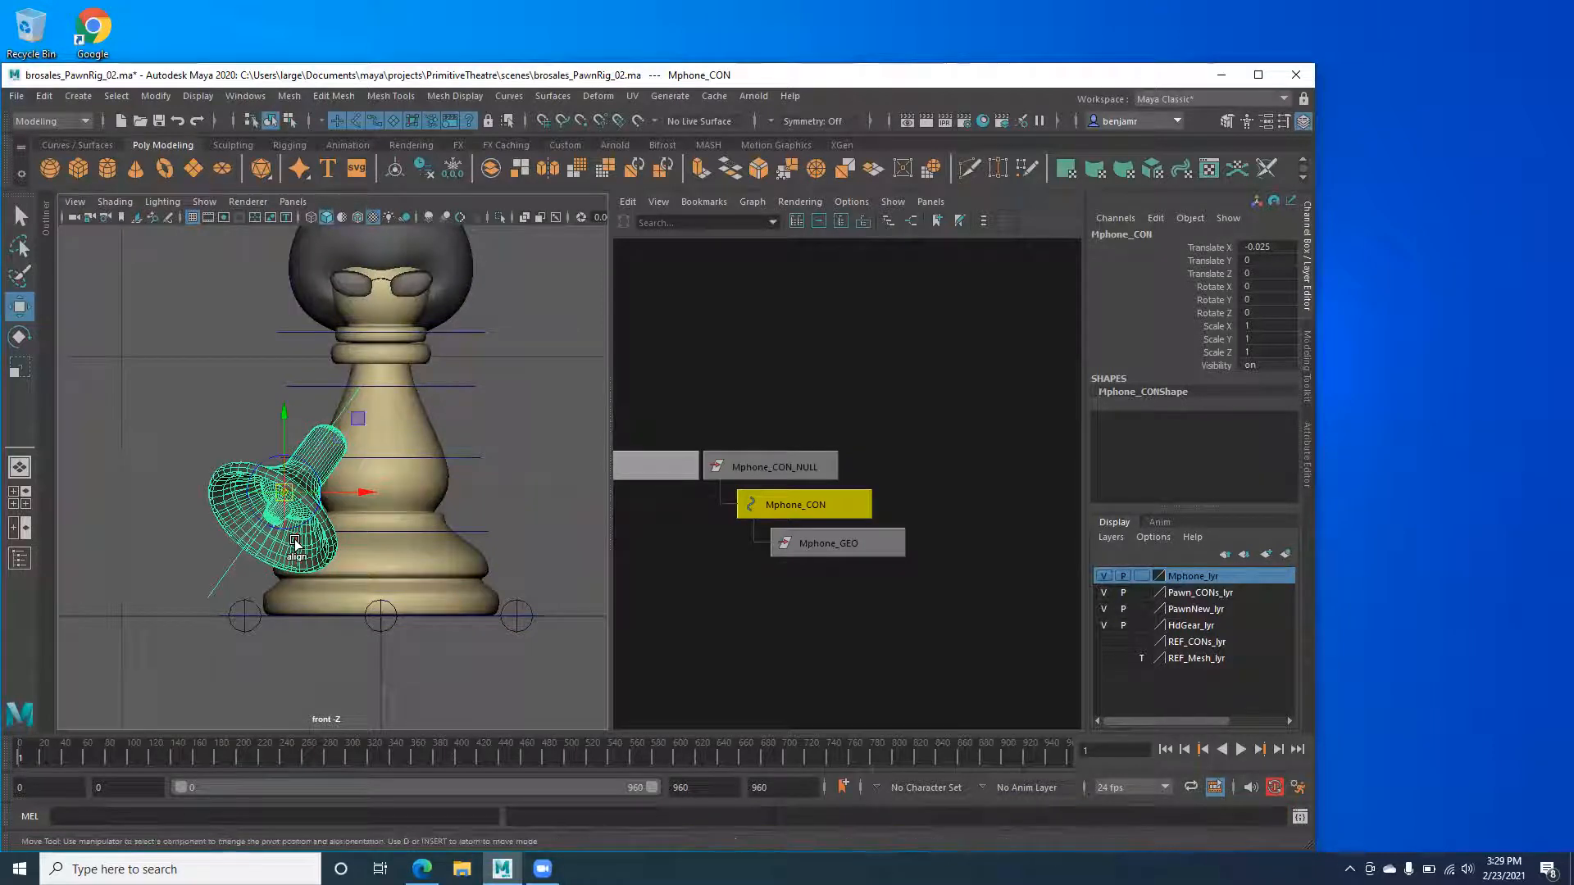
pyautogui.press('x')
pyautogui.moveTo(363, 490); pyautogui.dragTo(397, 506)
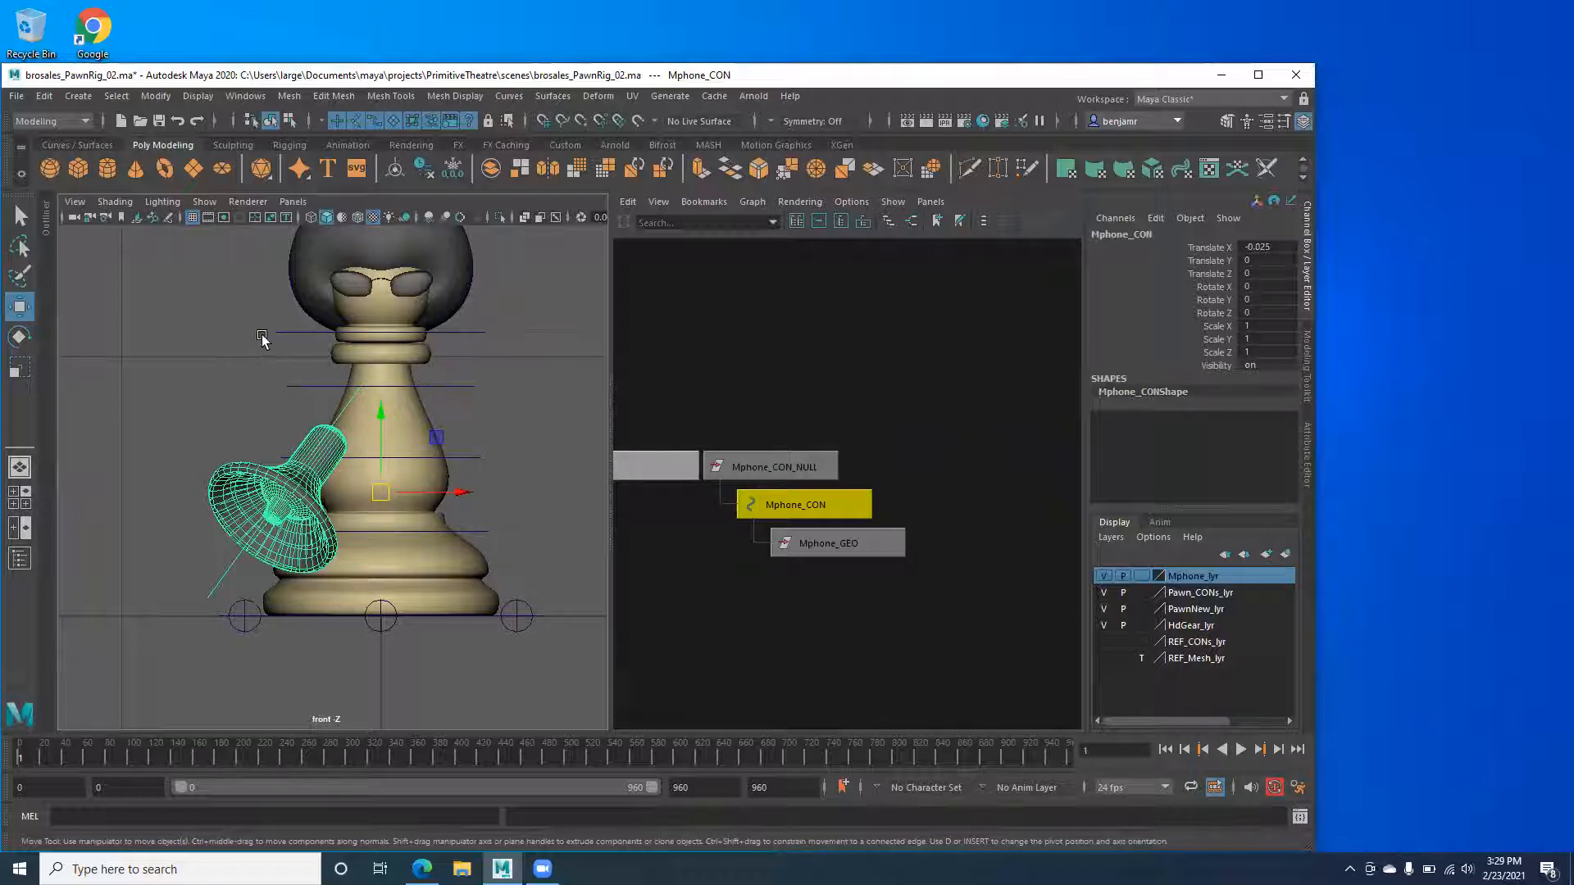
# Deselect and reselect Mphone_CON, and hide the PawnNew_lyr layer.
pyautogui.moveTo(160, 315); pyautogui.dragTo(104, 417)
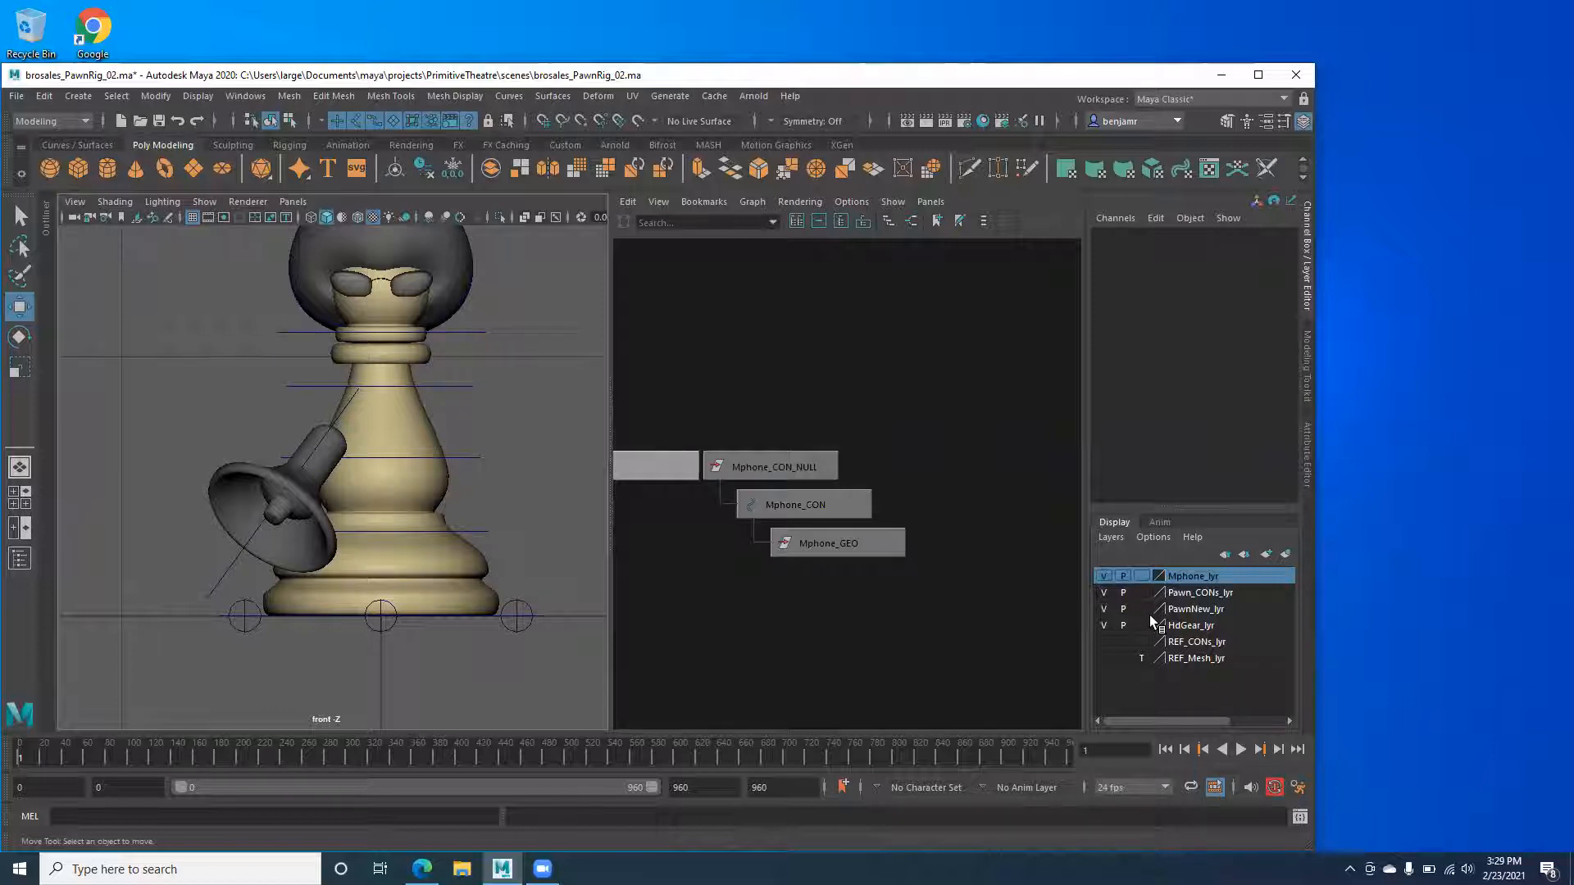
pyautogui.click(212, 584)
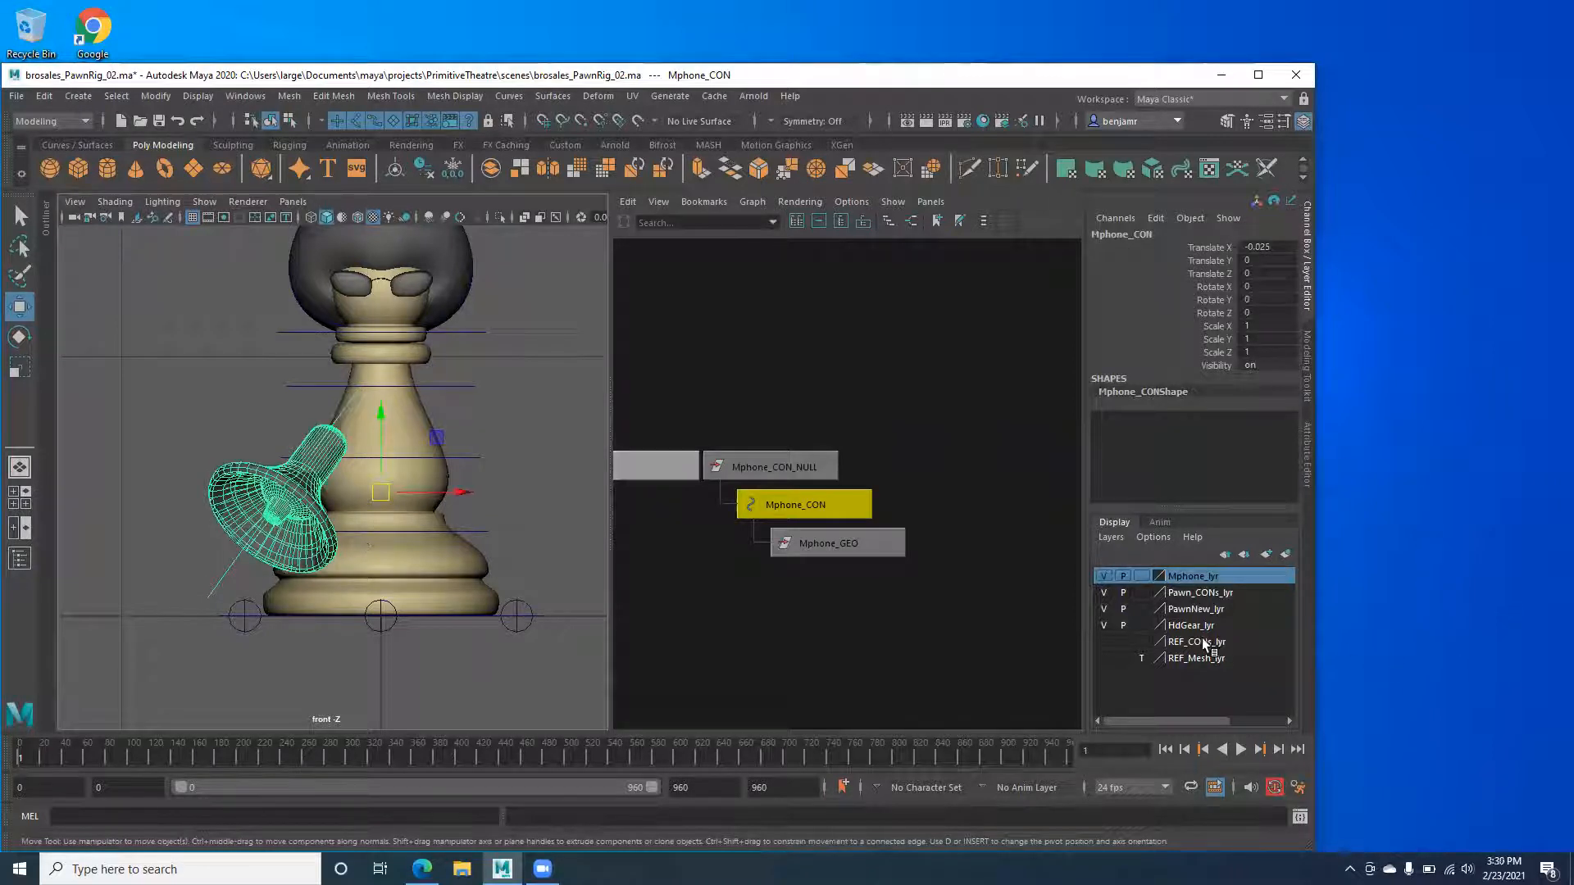
pyautogui.click(1104, 593)
pyautogui.click(1106, 593)
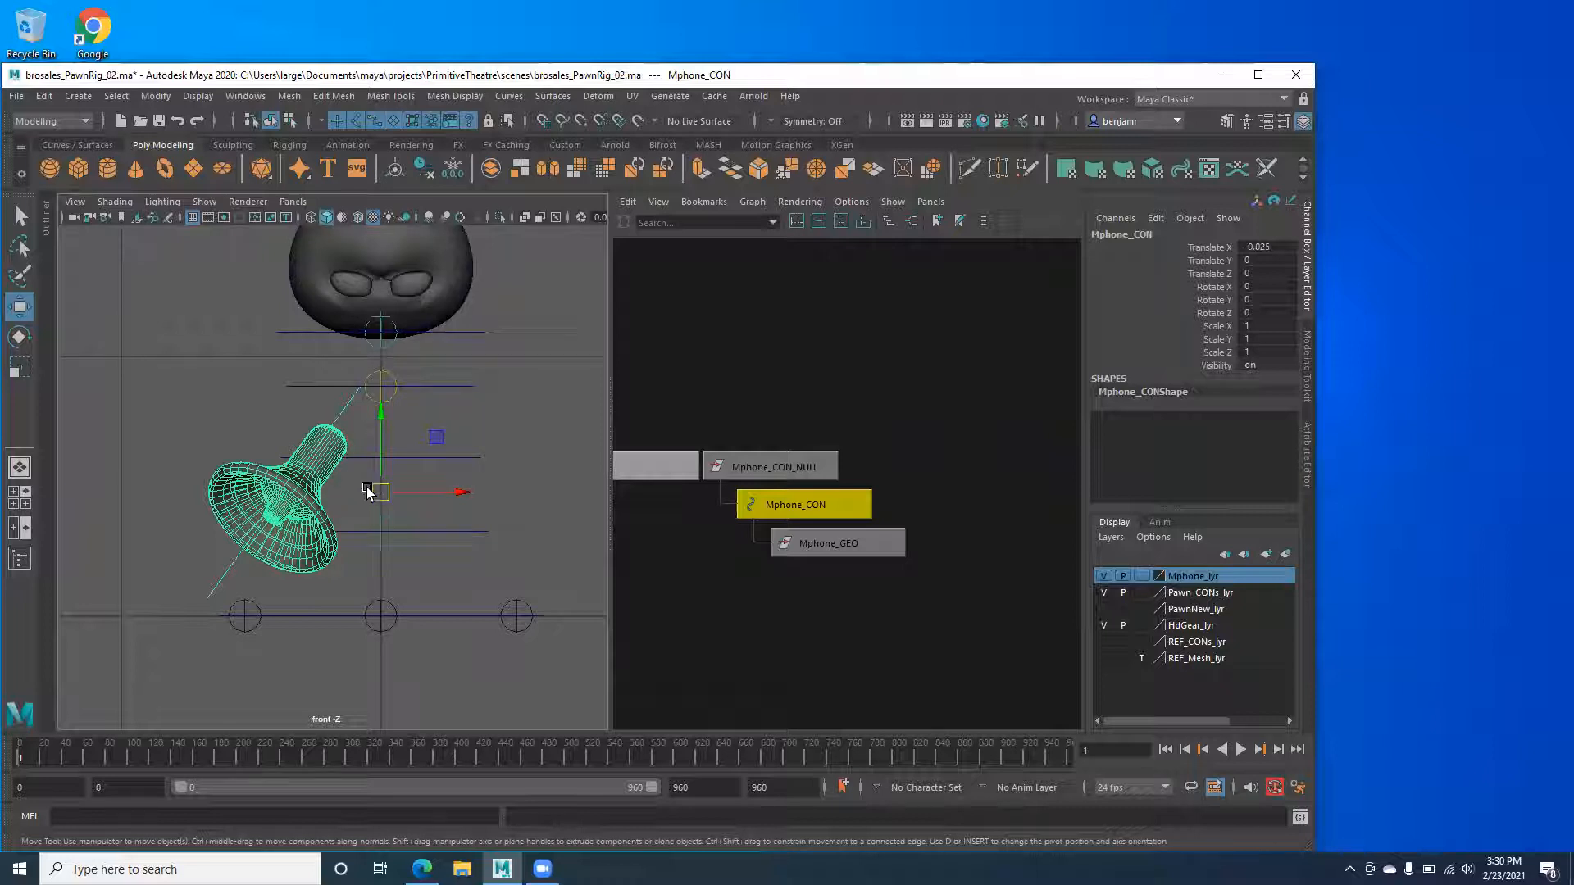
pyautogui.press('x')
pyautogui.moveTo(380, 416); pyautogui.dragTo(386, 360)
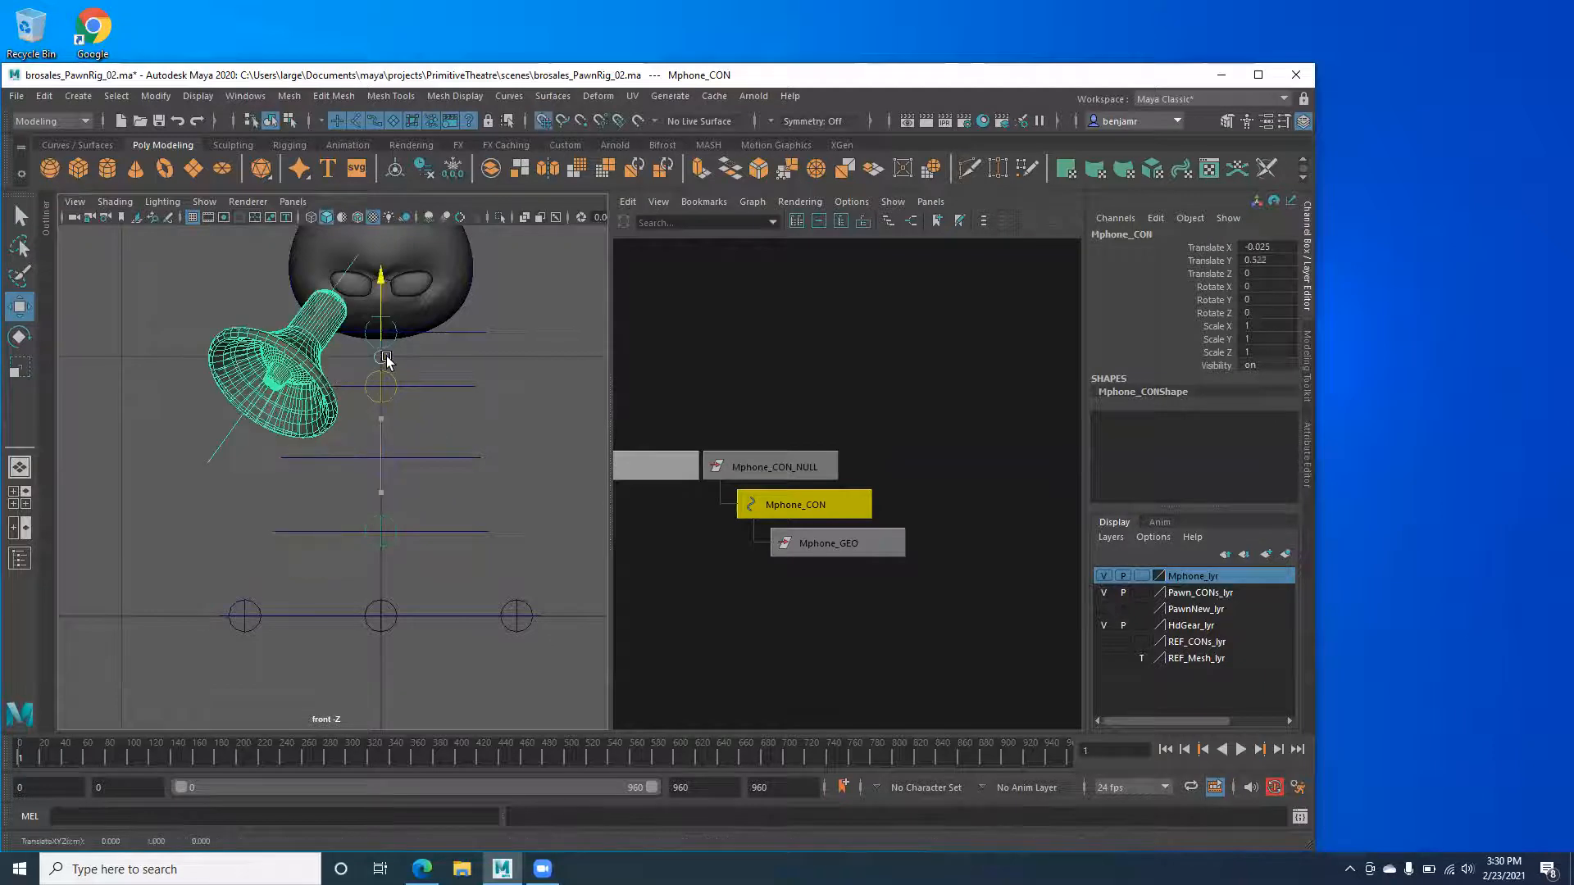
pyautogui.hotkey('ctrl', 'z')
# Snap Mphone_CON's pivot up to the horizontal grid line at the pawn's neck, and show PawnNew_lyr again.
pyautogui.press('d')
pyautogui.press('x')
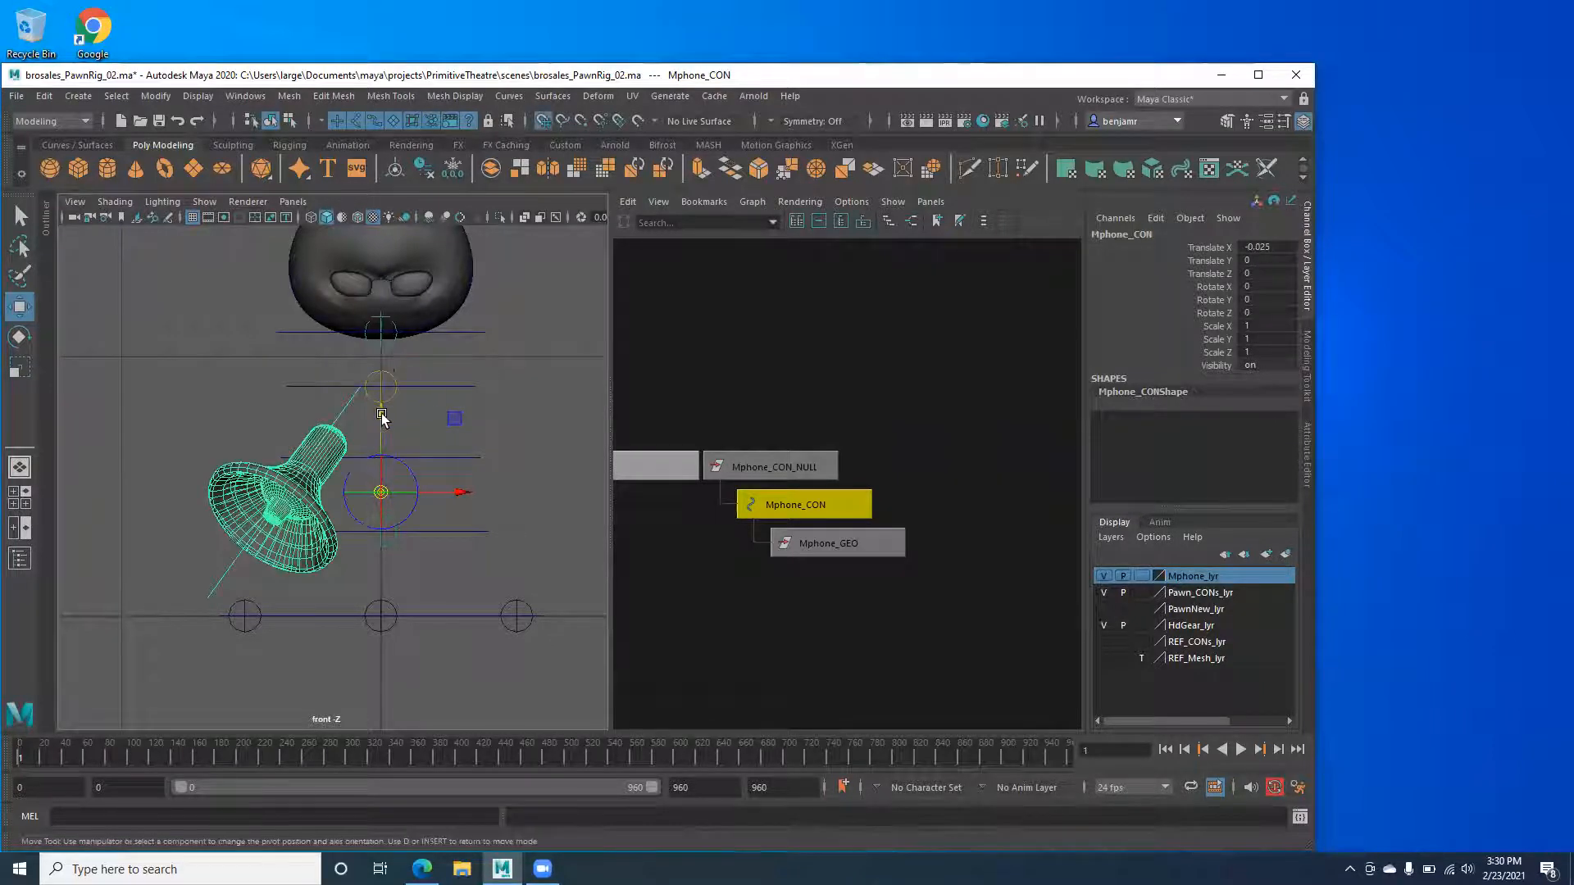
pyautogui.moveTo(381, 416); pyautogui.dragTo(380, 357)
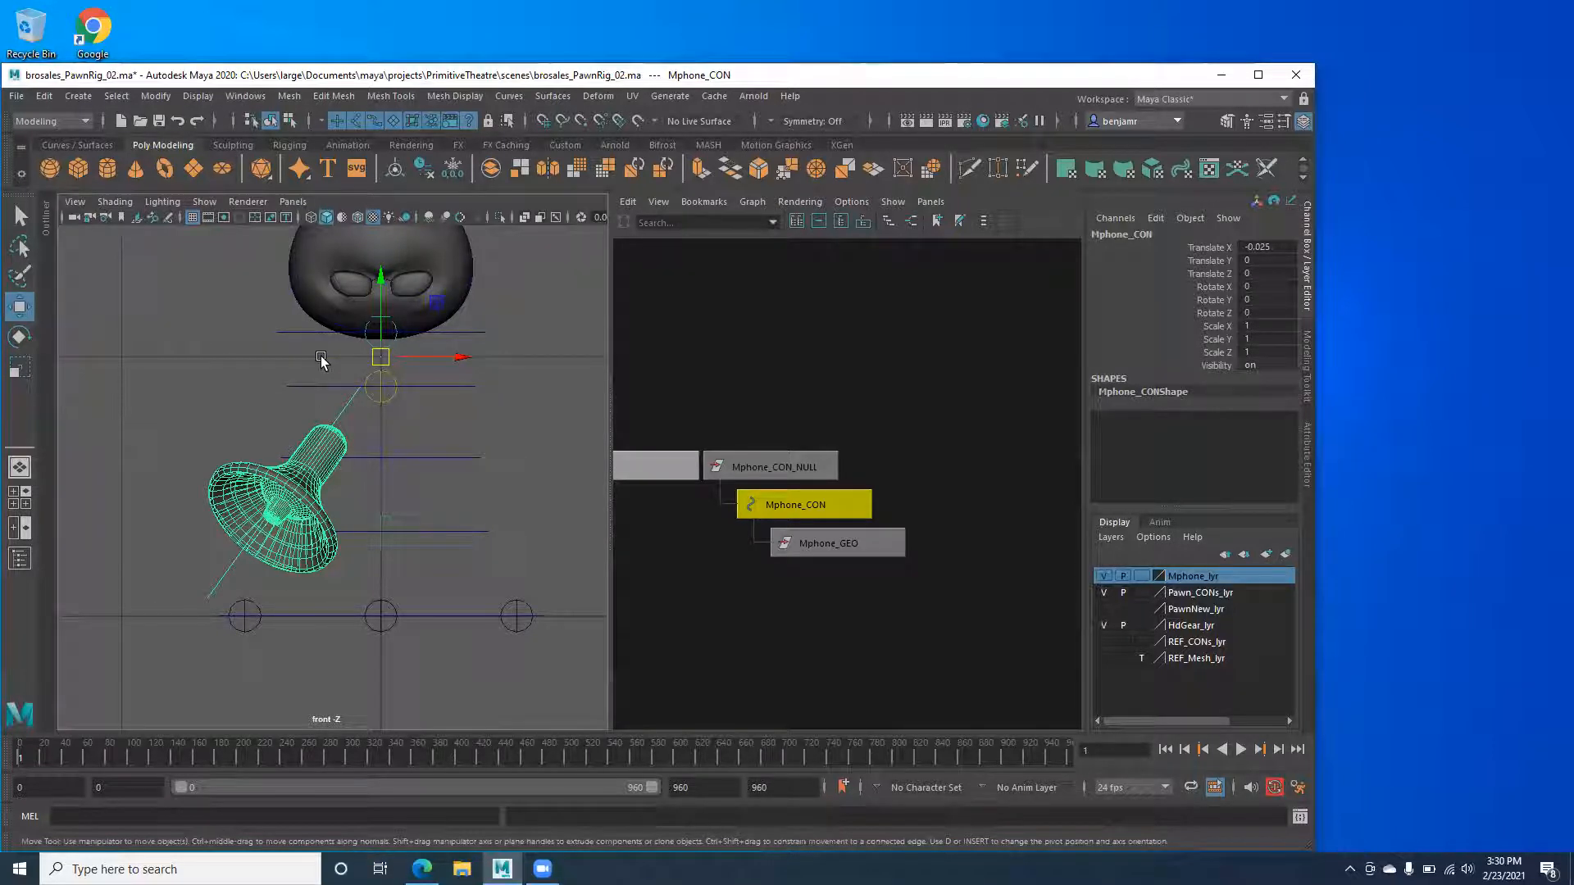
pyautogui.click(1103, 609)
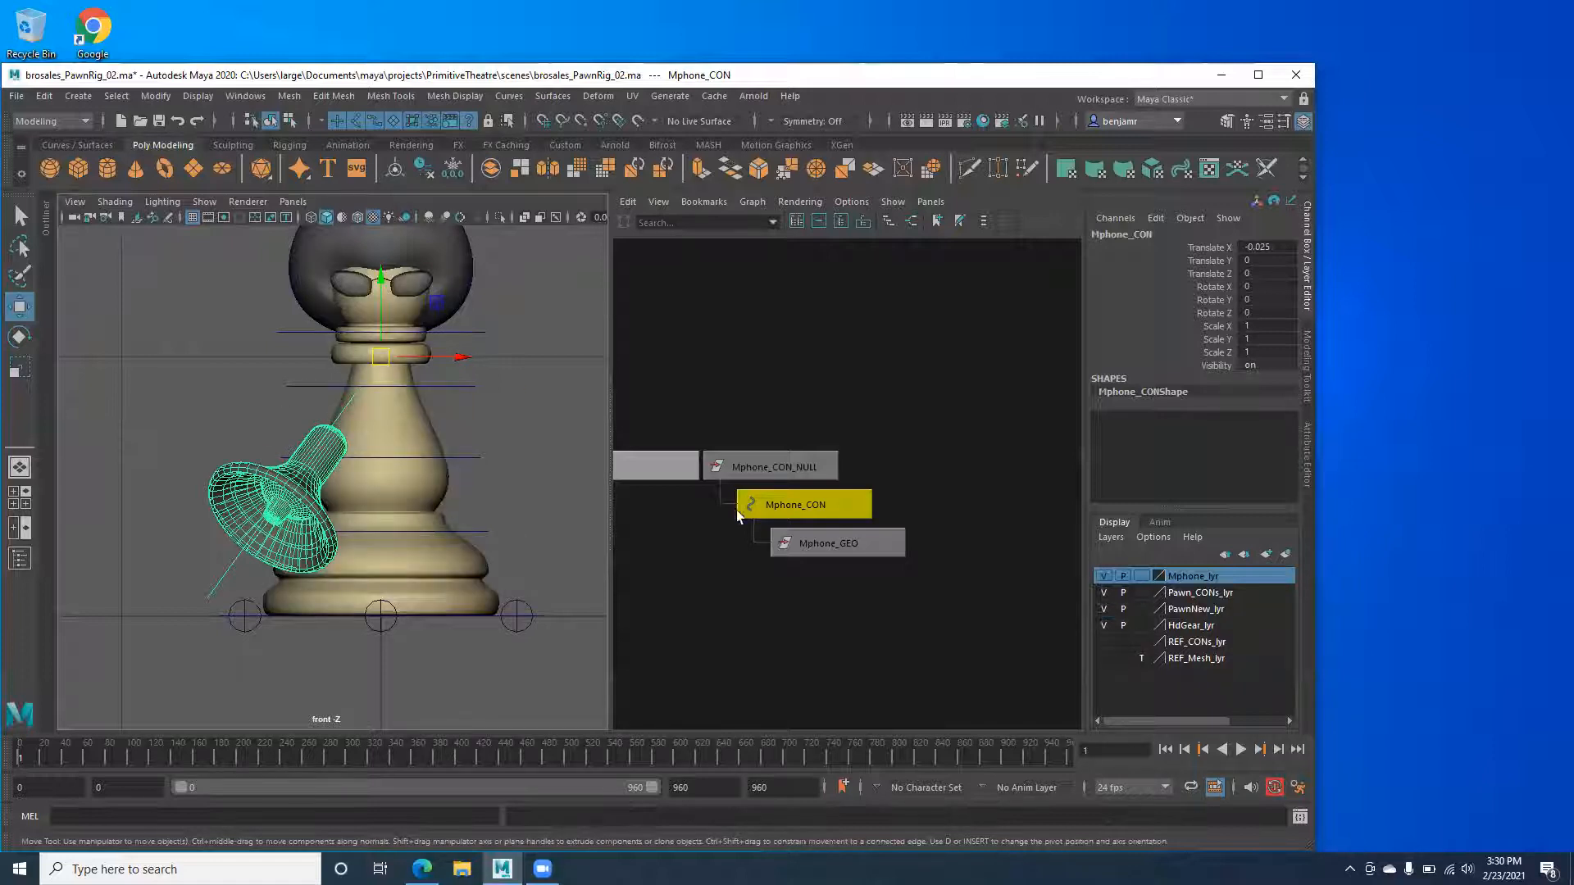
# Examine the placement of Mphone_CON's pivot on the pawn's neck in the left and front views.
pyautogui.press('space')
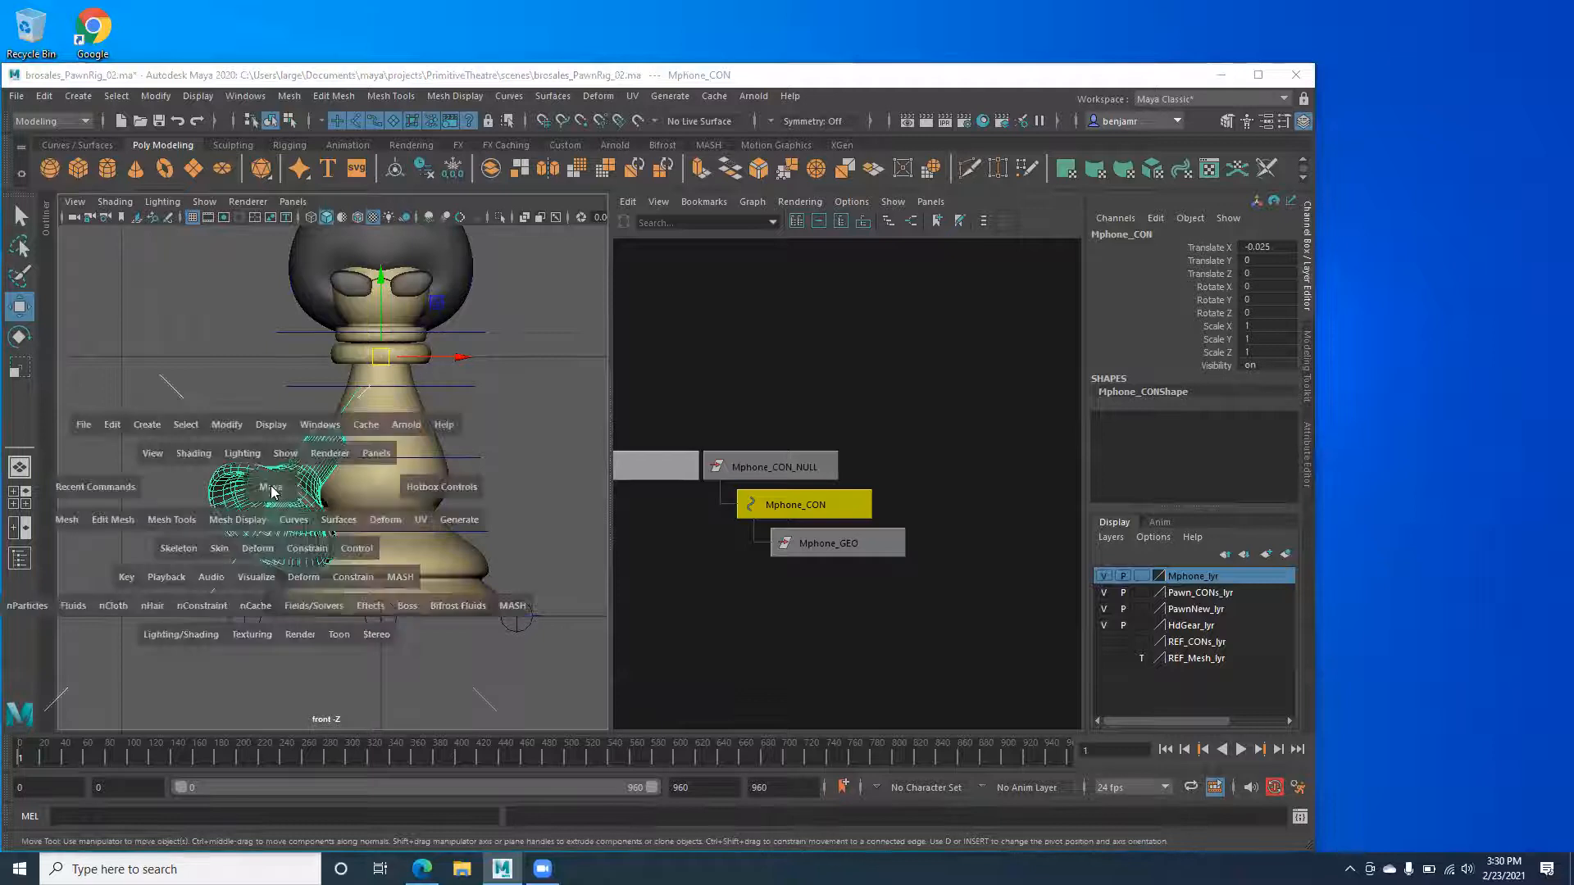
pyautogui.press('space')
pyautogui.moveTo(265, 477); pyautogui.dragTo(175, 470)
pyautogui.scroll(4, 241, 500)
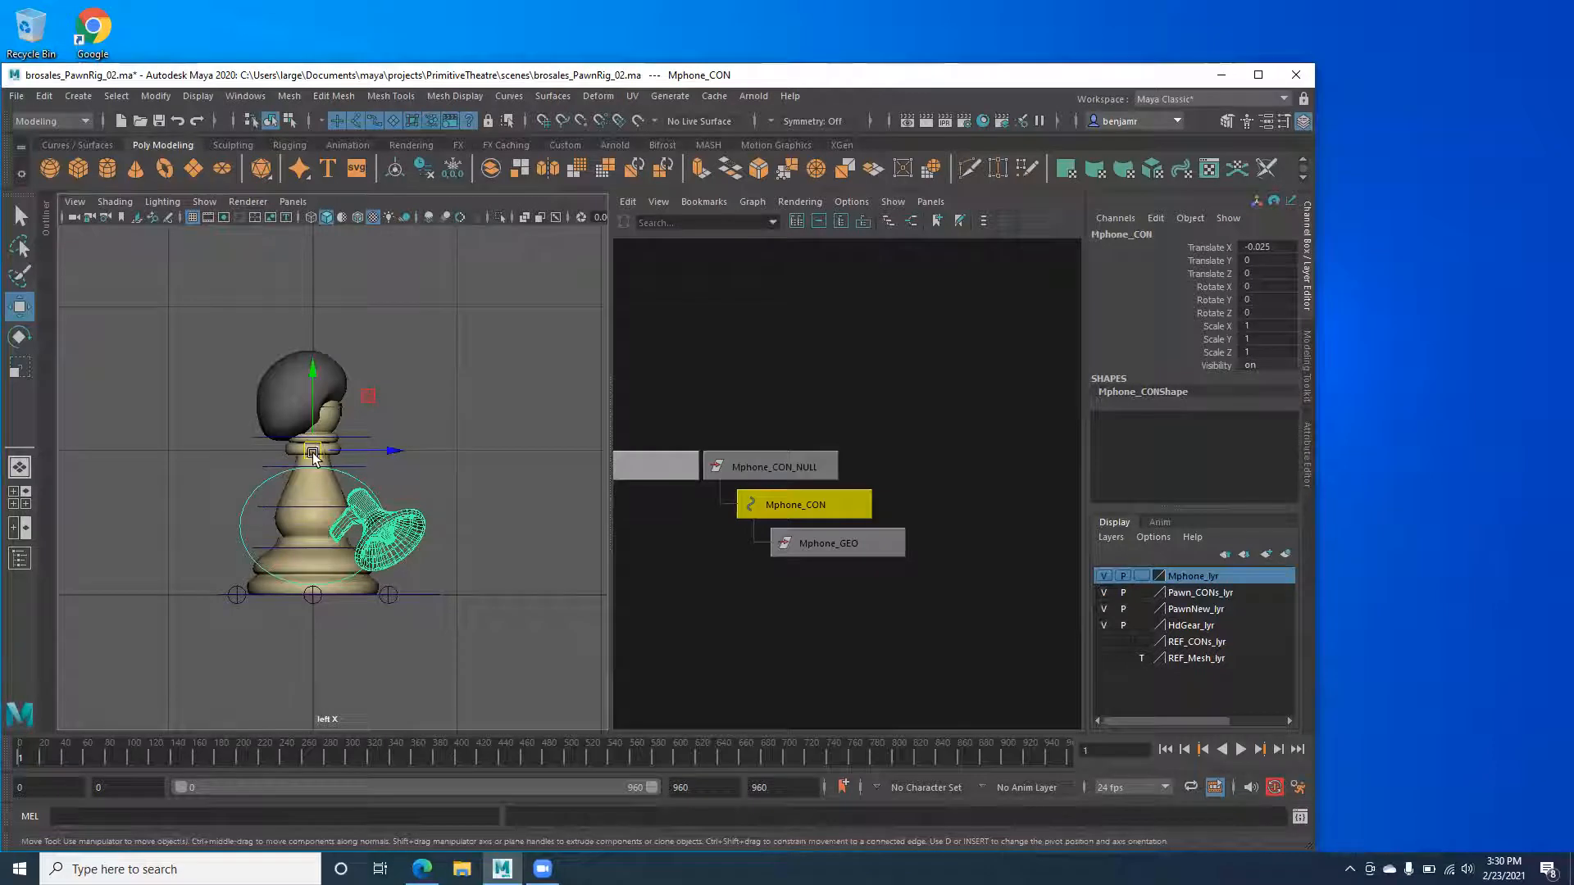
pyautogui.press('space')
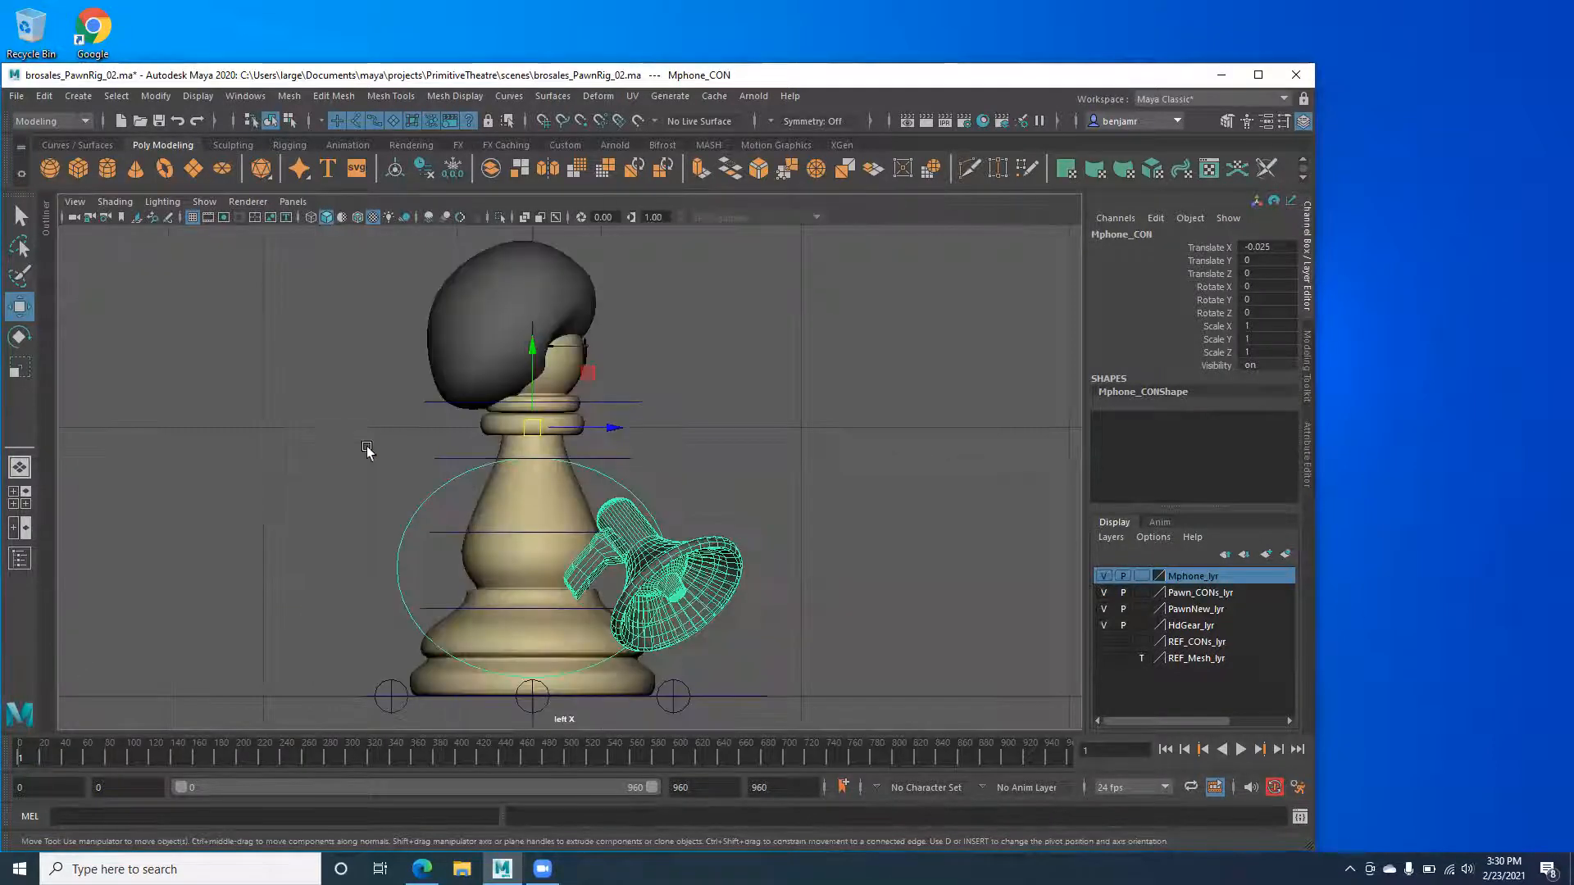
pyautogui.press('space')
pyautogui.moveTo(368, 453); pyautogui.dragTo(384, 494)
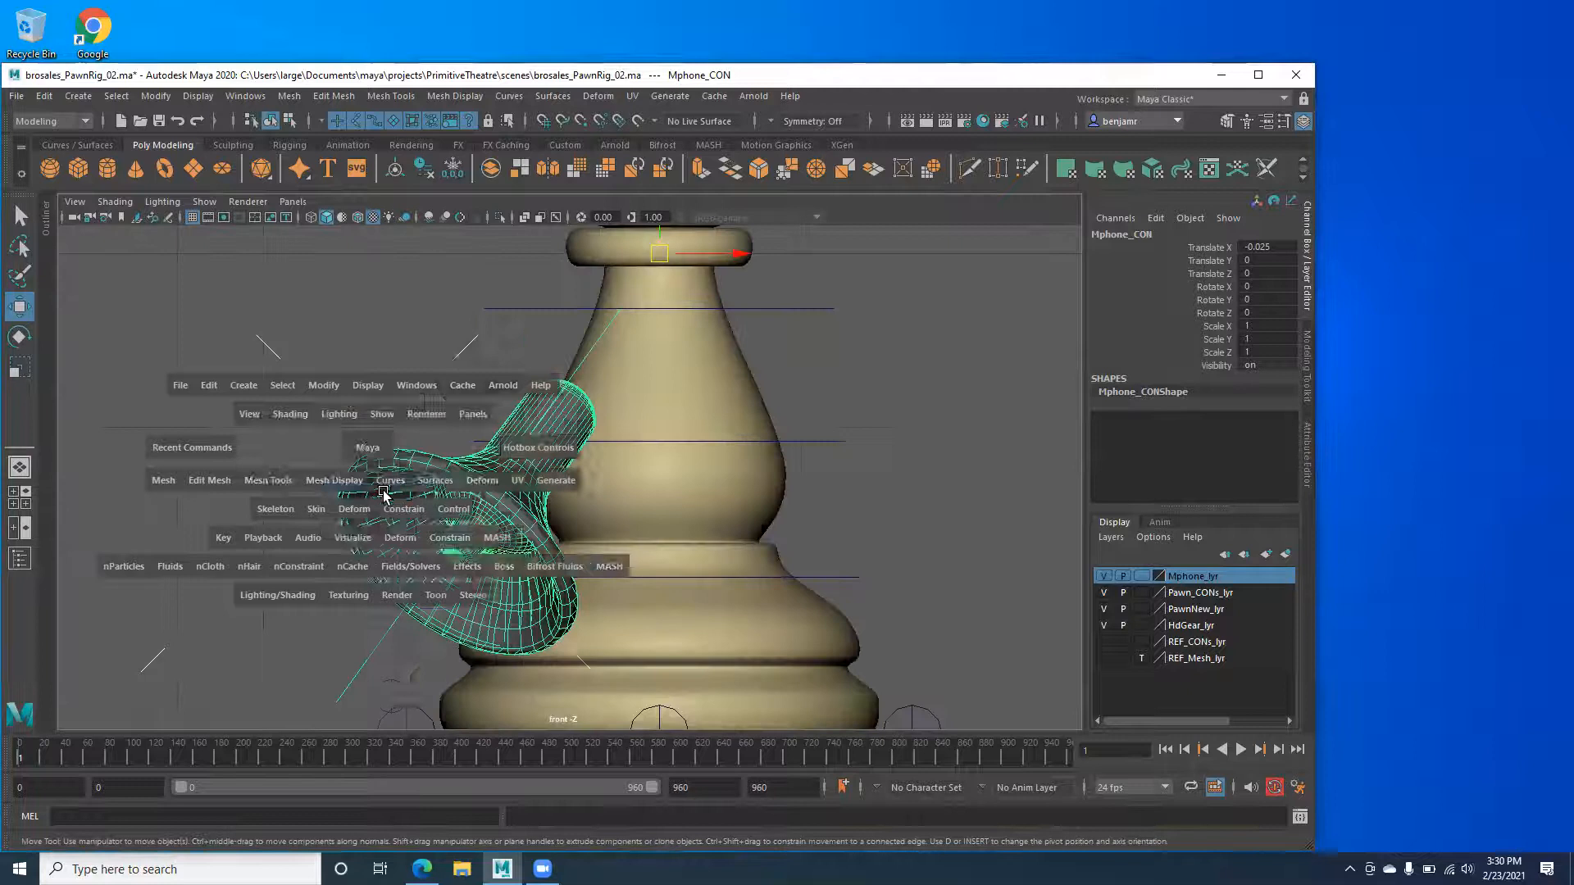
pyautogui.press('space')
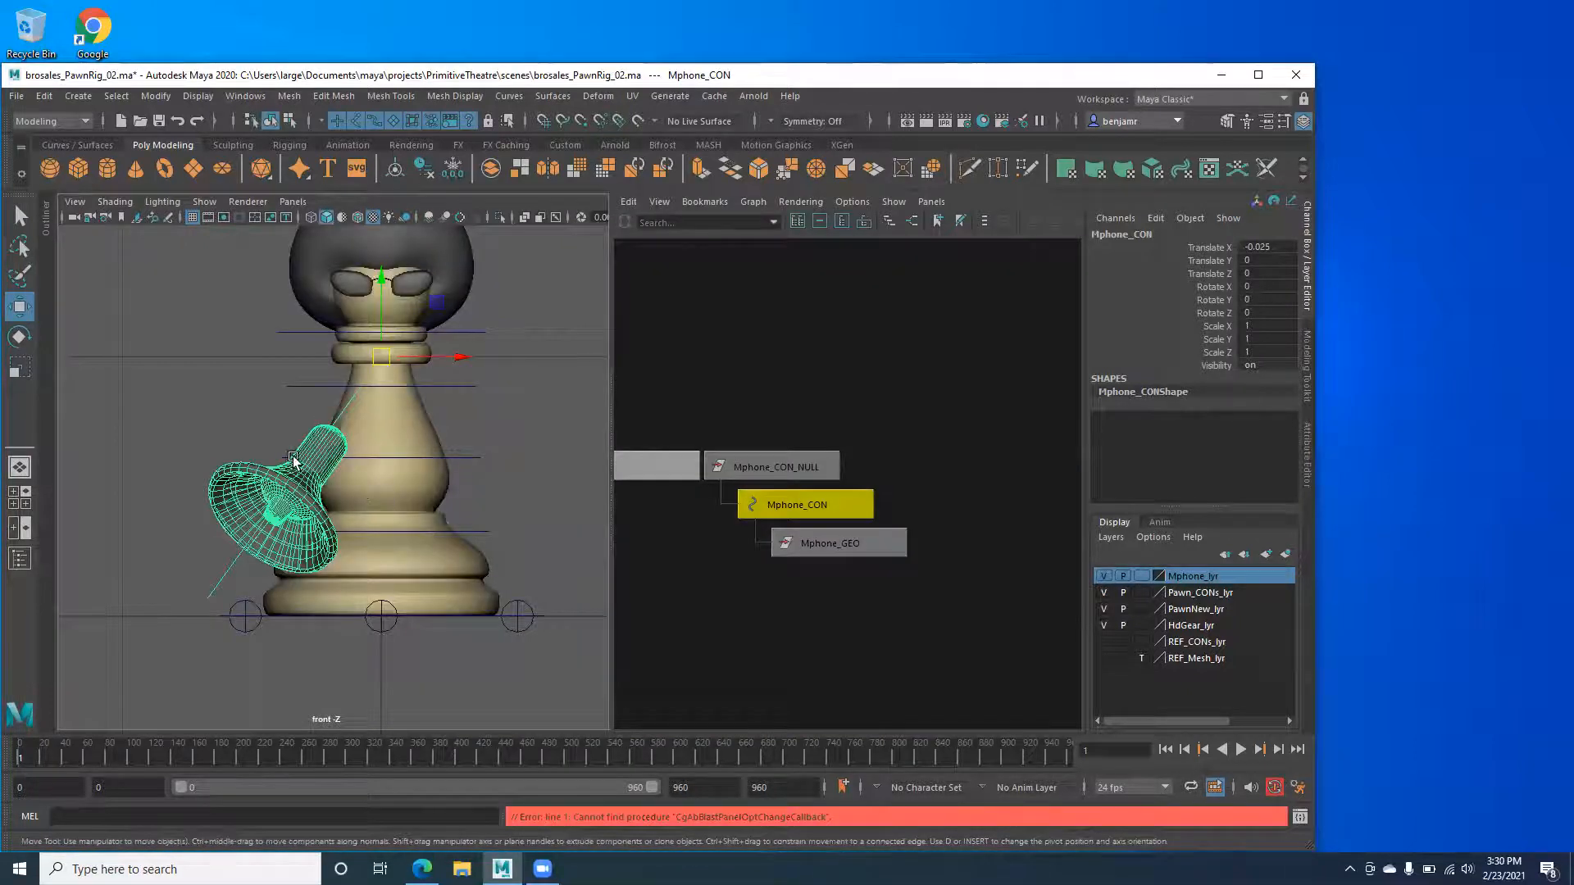
pyautogui.scroll(1, 327, 469)
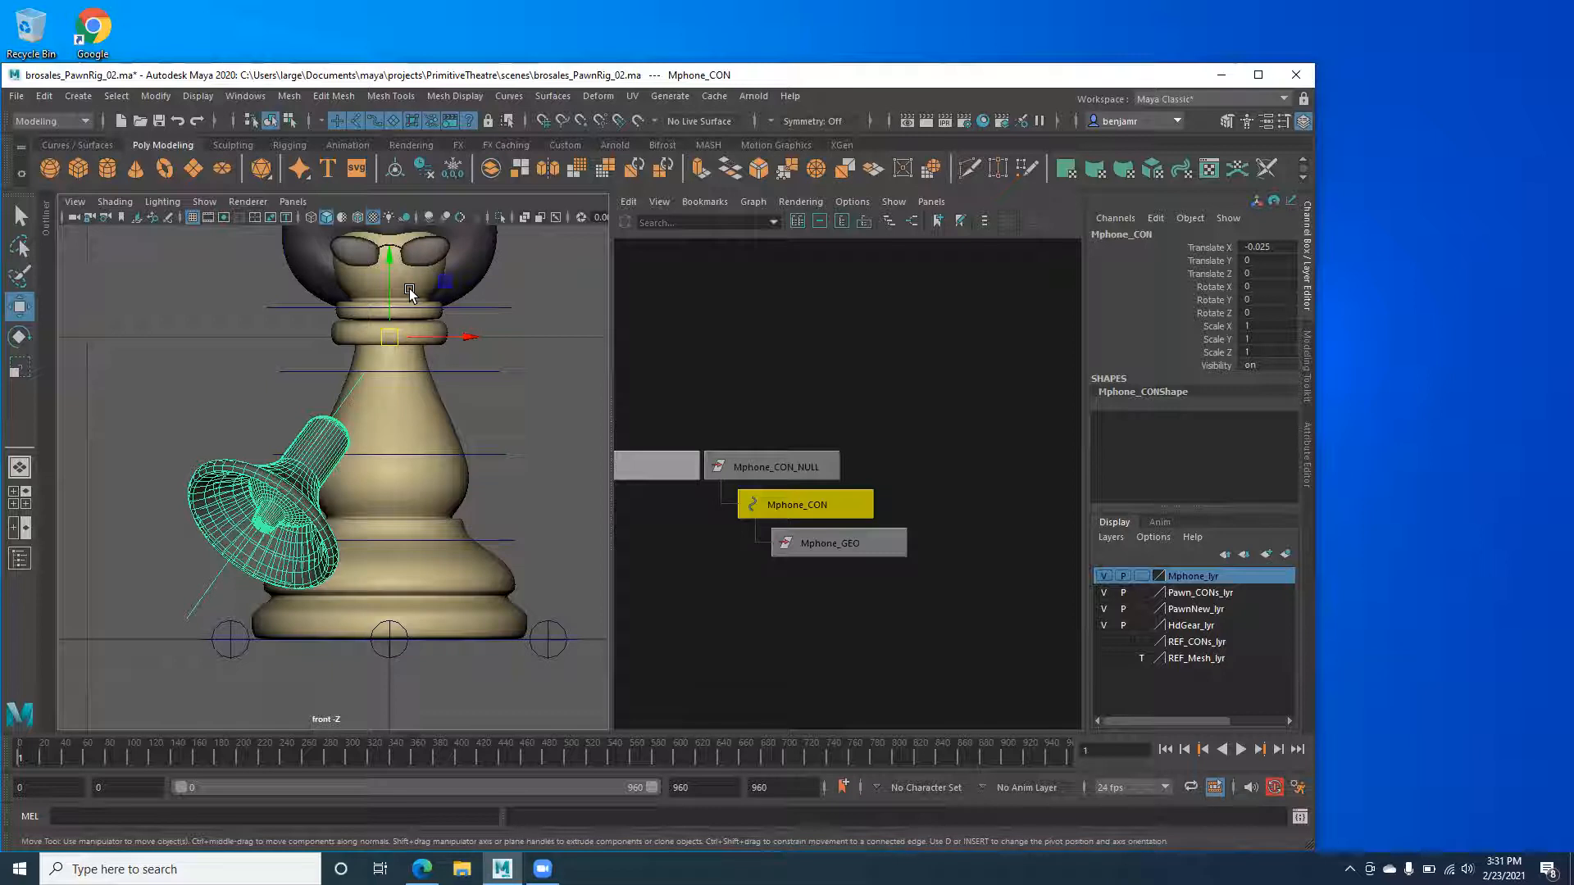
# Rotate Mphone_CON to about -68.403 in X, 34.803 in Y and 12.732 in Z, swinging the megaphone before the pawn's face.
pyautogui.press('e')
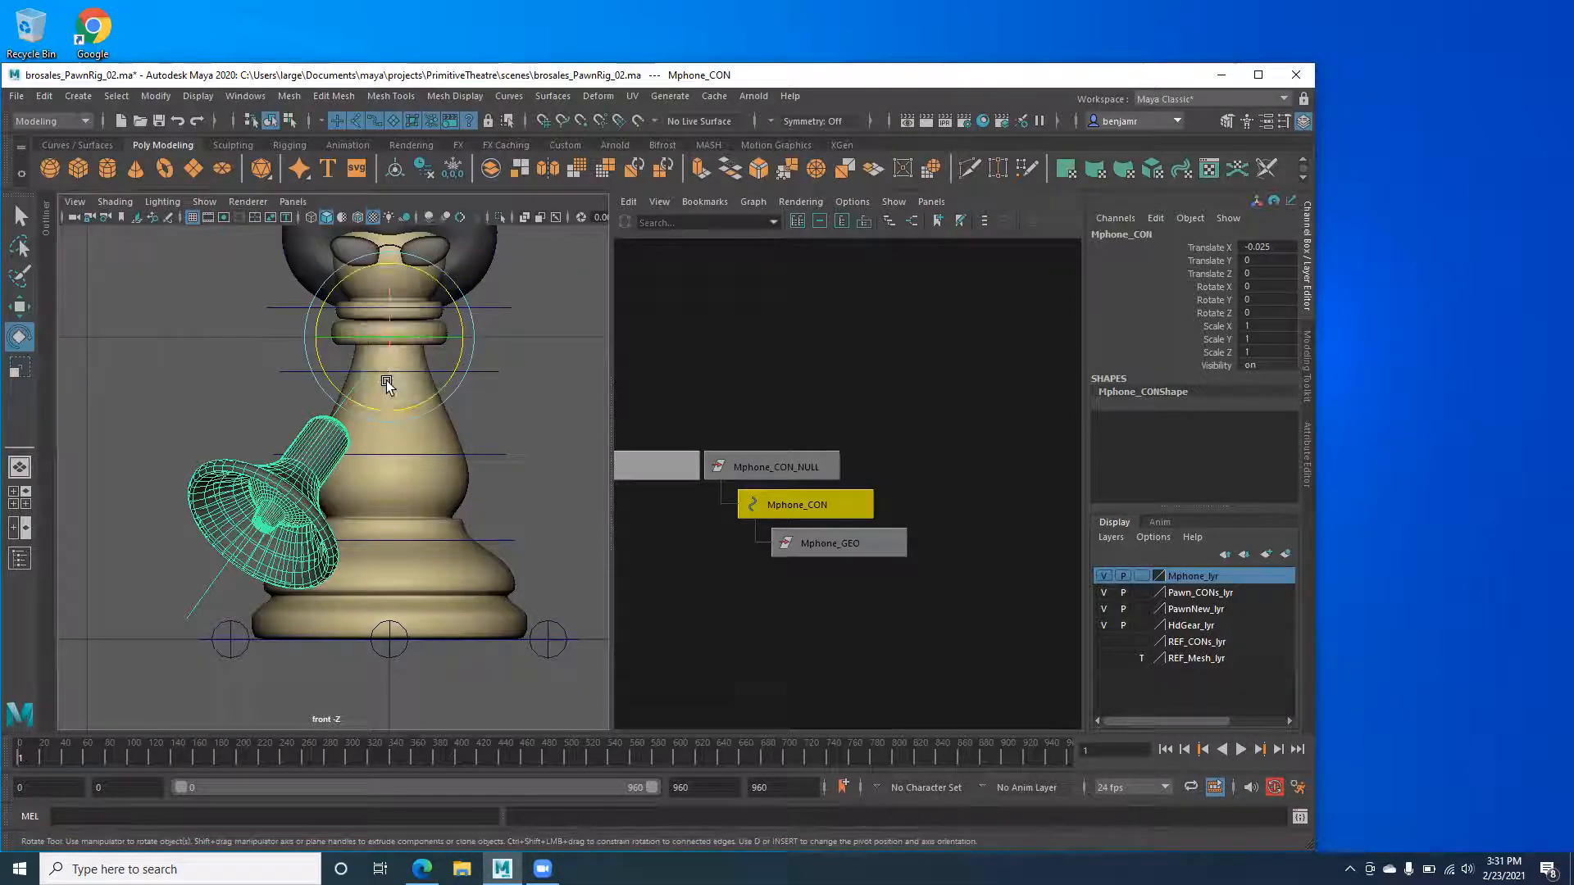
pyautogui.moveTo(391, 385); pyautogui.dragTo(391, 301)
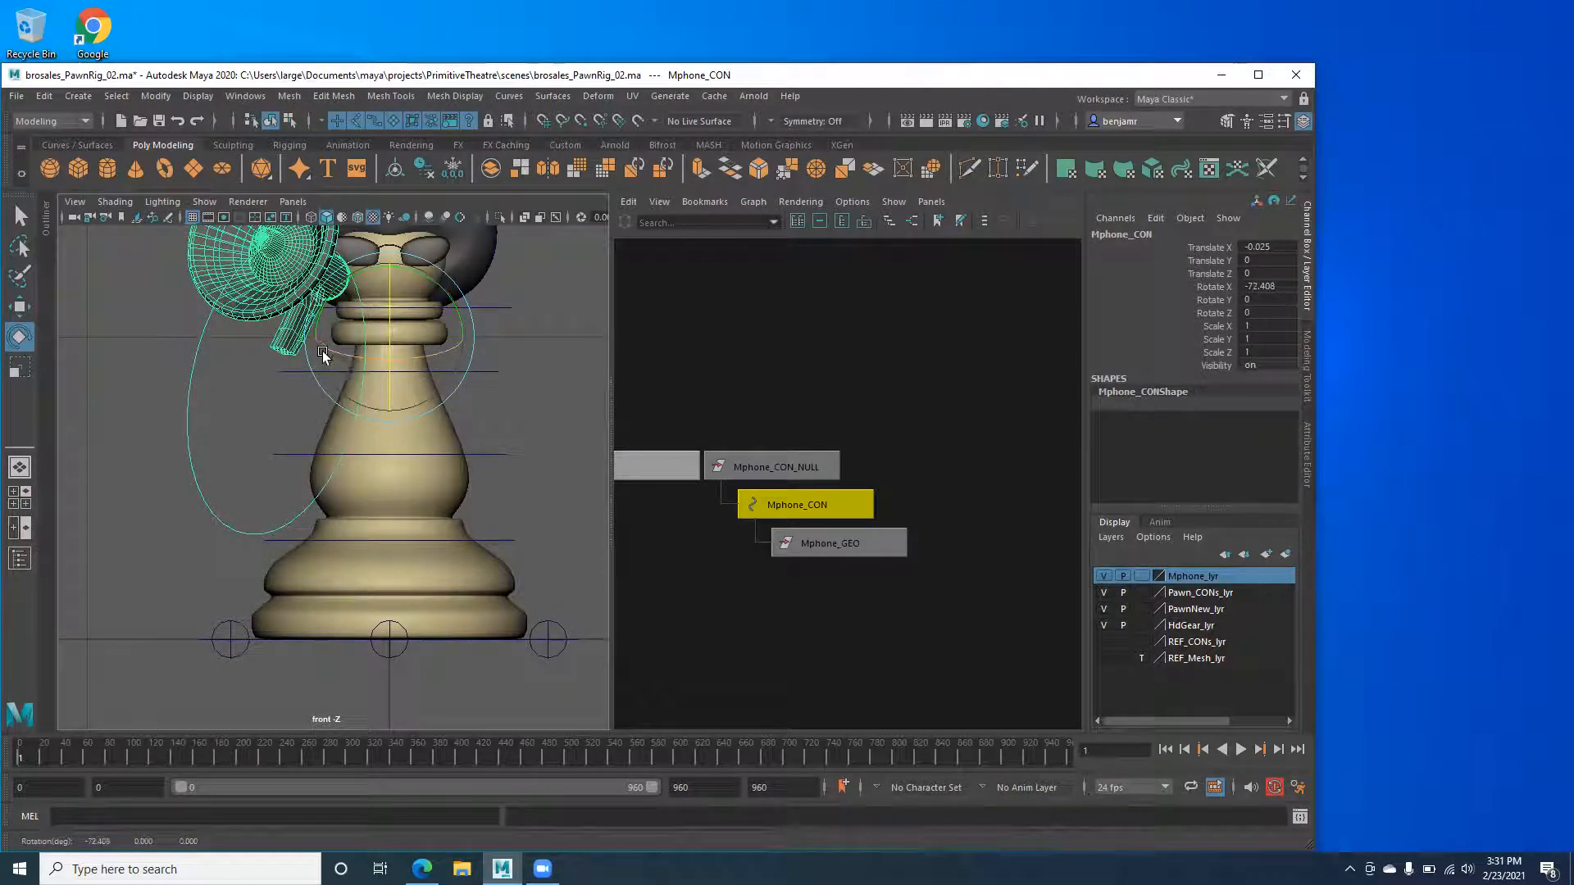
pyautogui.moveTo(328, 351); pyautogui.dragTo(366, 353)
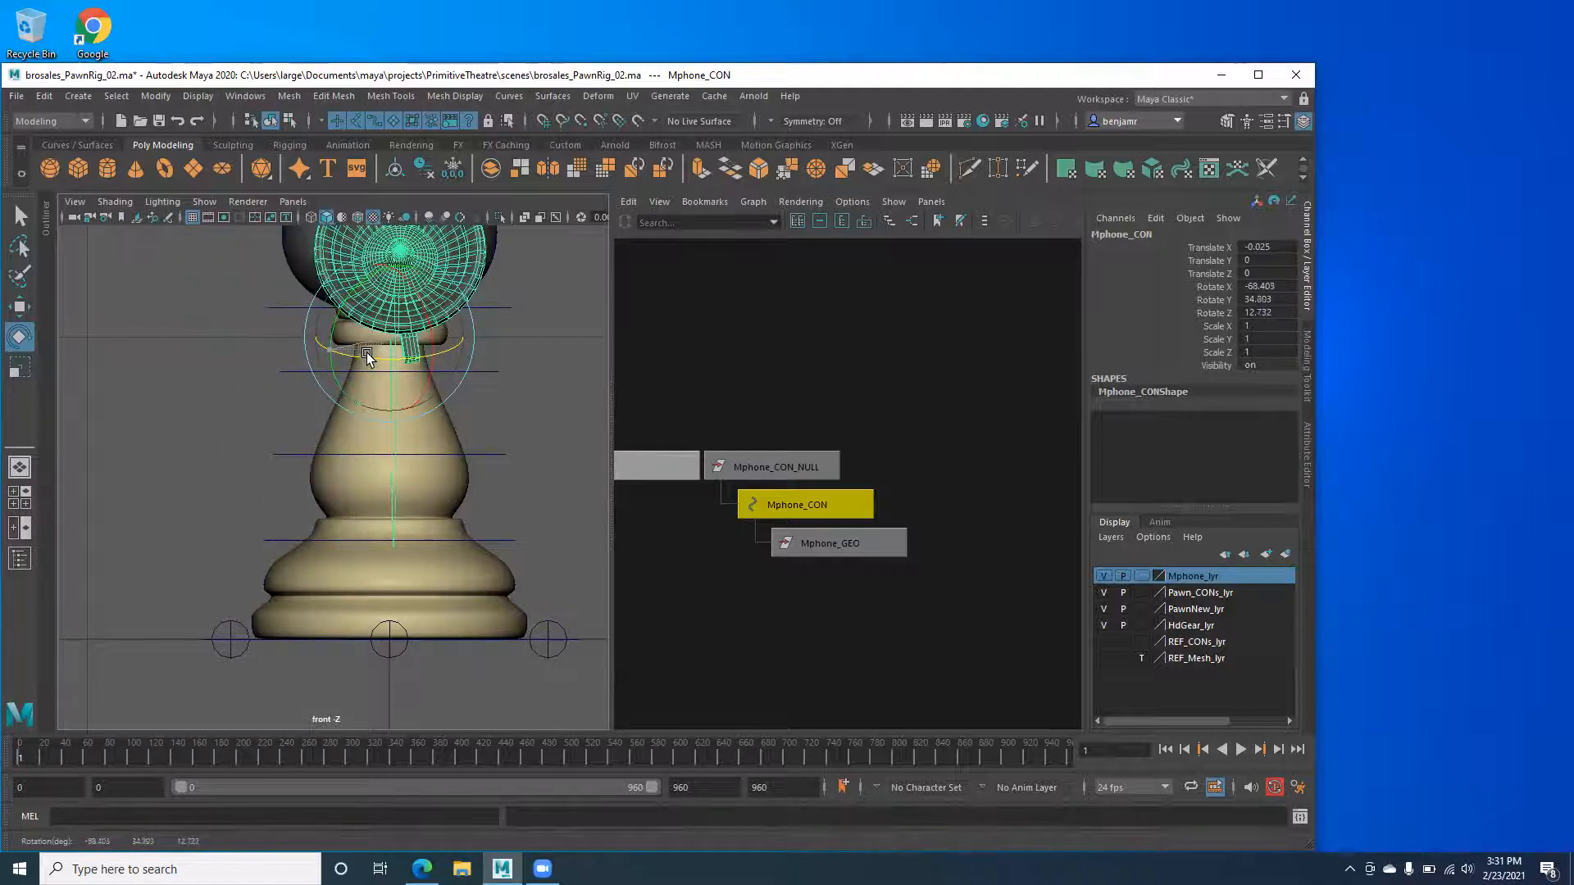
# Examine the rotated megaphone's distance and alignment to the pawn's face from several angles in the perspective view.
pyautogui.keyDown('alt'); pyautogui.moveTo(327, 396); pyautogui.dragTo(335, 453, button='middle'); pyautogui.keyUp('alt')
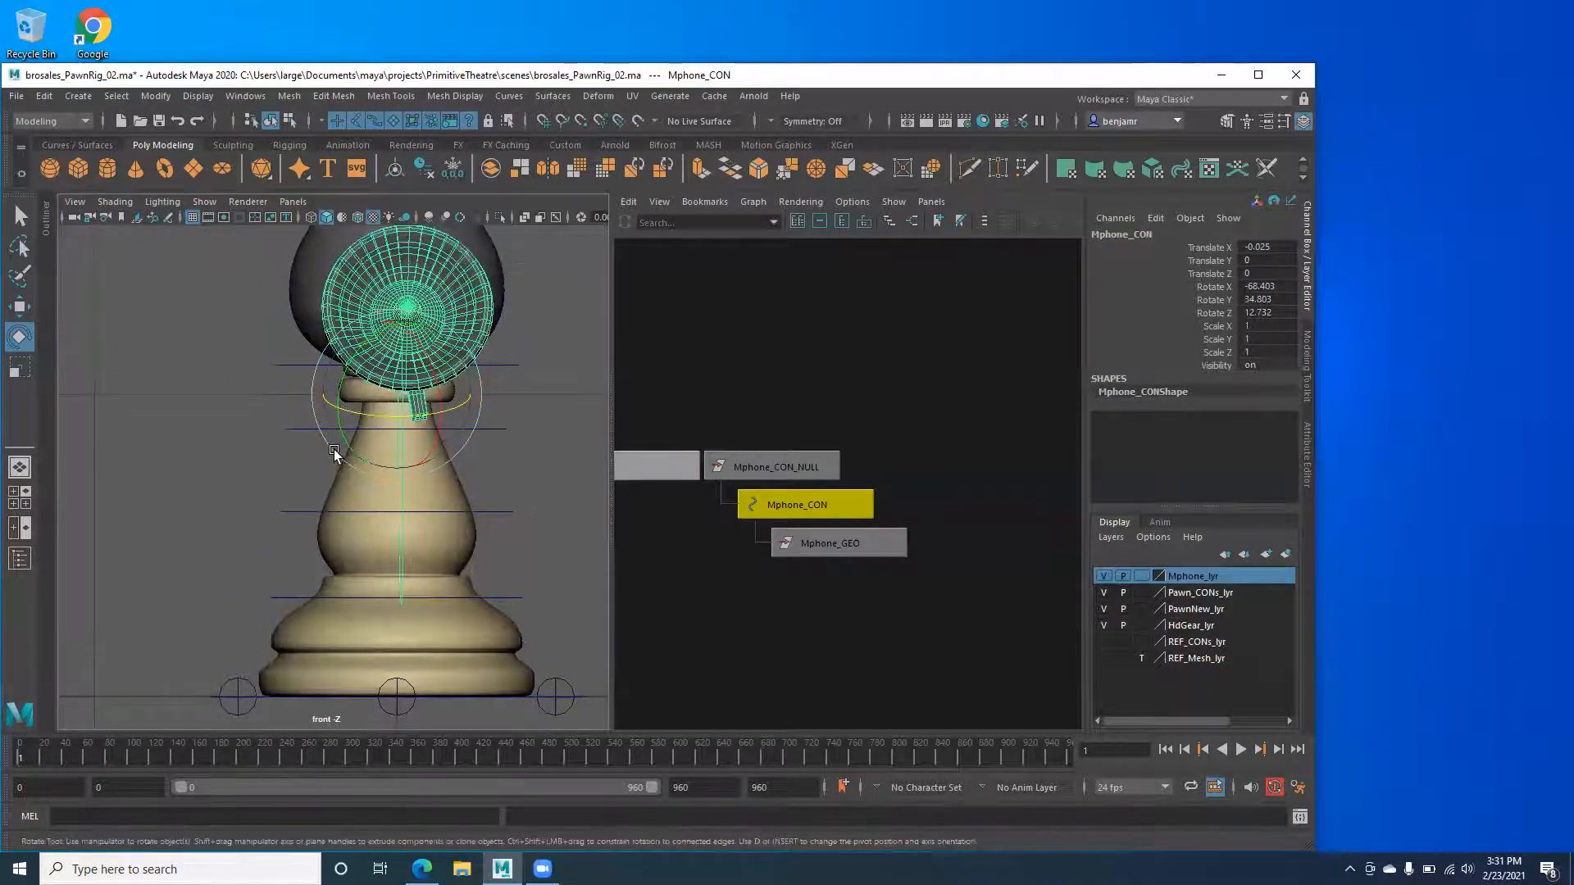
pyautogui.press('space')
pyautogui.moveTo(334, 450); pyautogui.dragTo(115, 443)
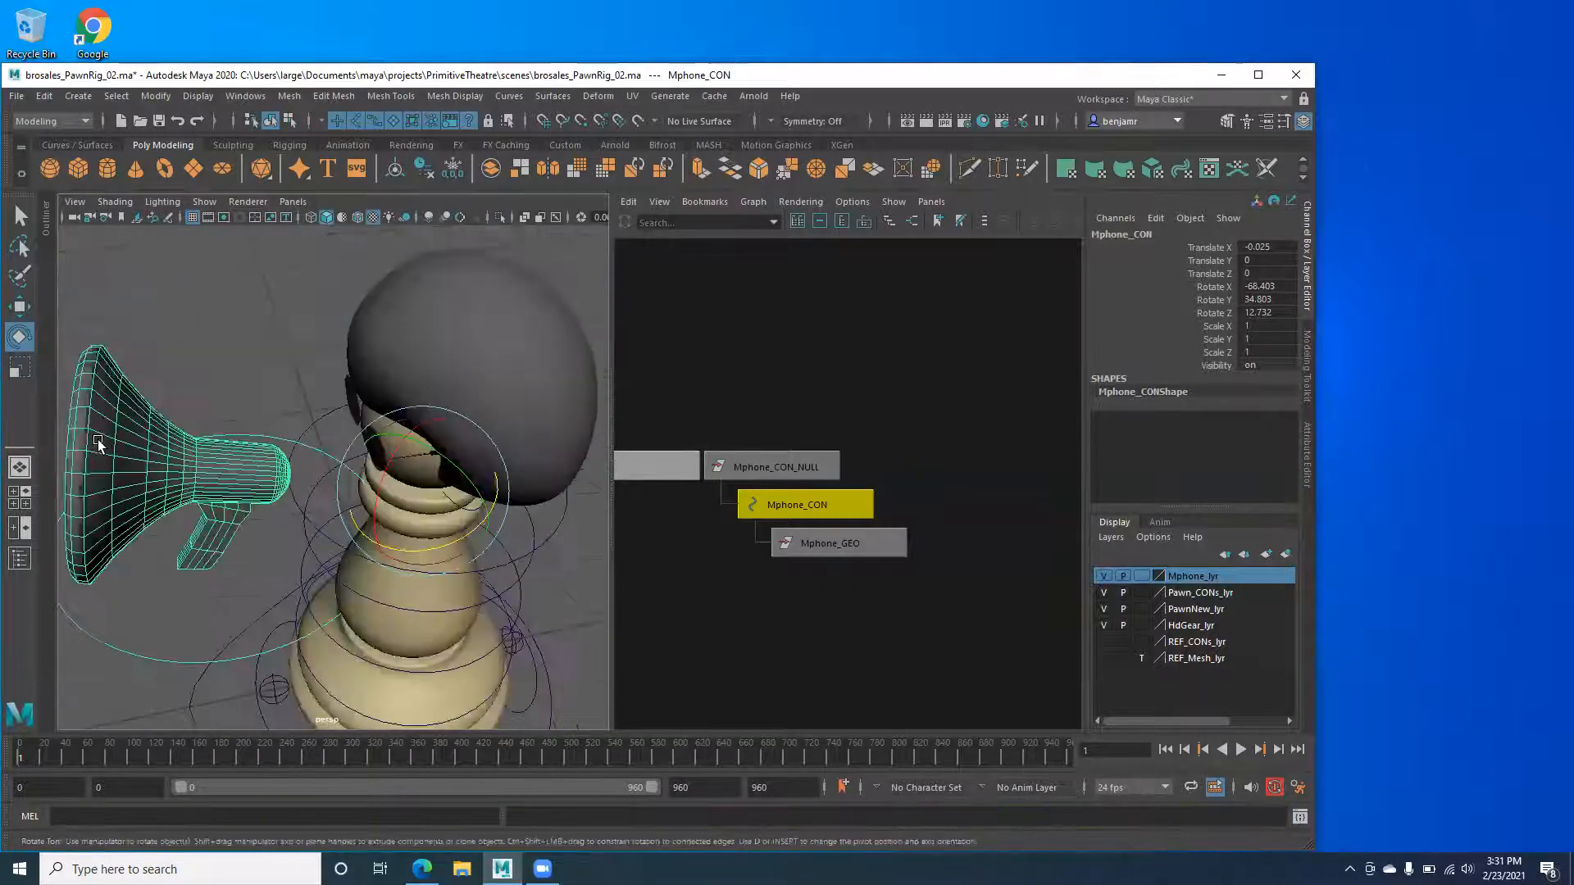
pyautogui.keyDown('alt'); pyautogui.moveTo(141, 467); pyautogui.dragTo(209, 528, button='right'); pyautogui.keyUp('alt')
pyautogui.keyDown('alt'); pyautogui.moveTo(332, 525); pyautogui.dragTo(204, 506, button='right'); pyautogui.keyUp('alt')
pyautogui.keyDown('alt'); pyautogui.moveTo(204, 506); pyautogui.dragTo(401, 520); pyautogui.keyUp('alt')
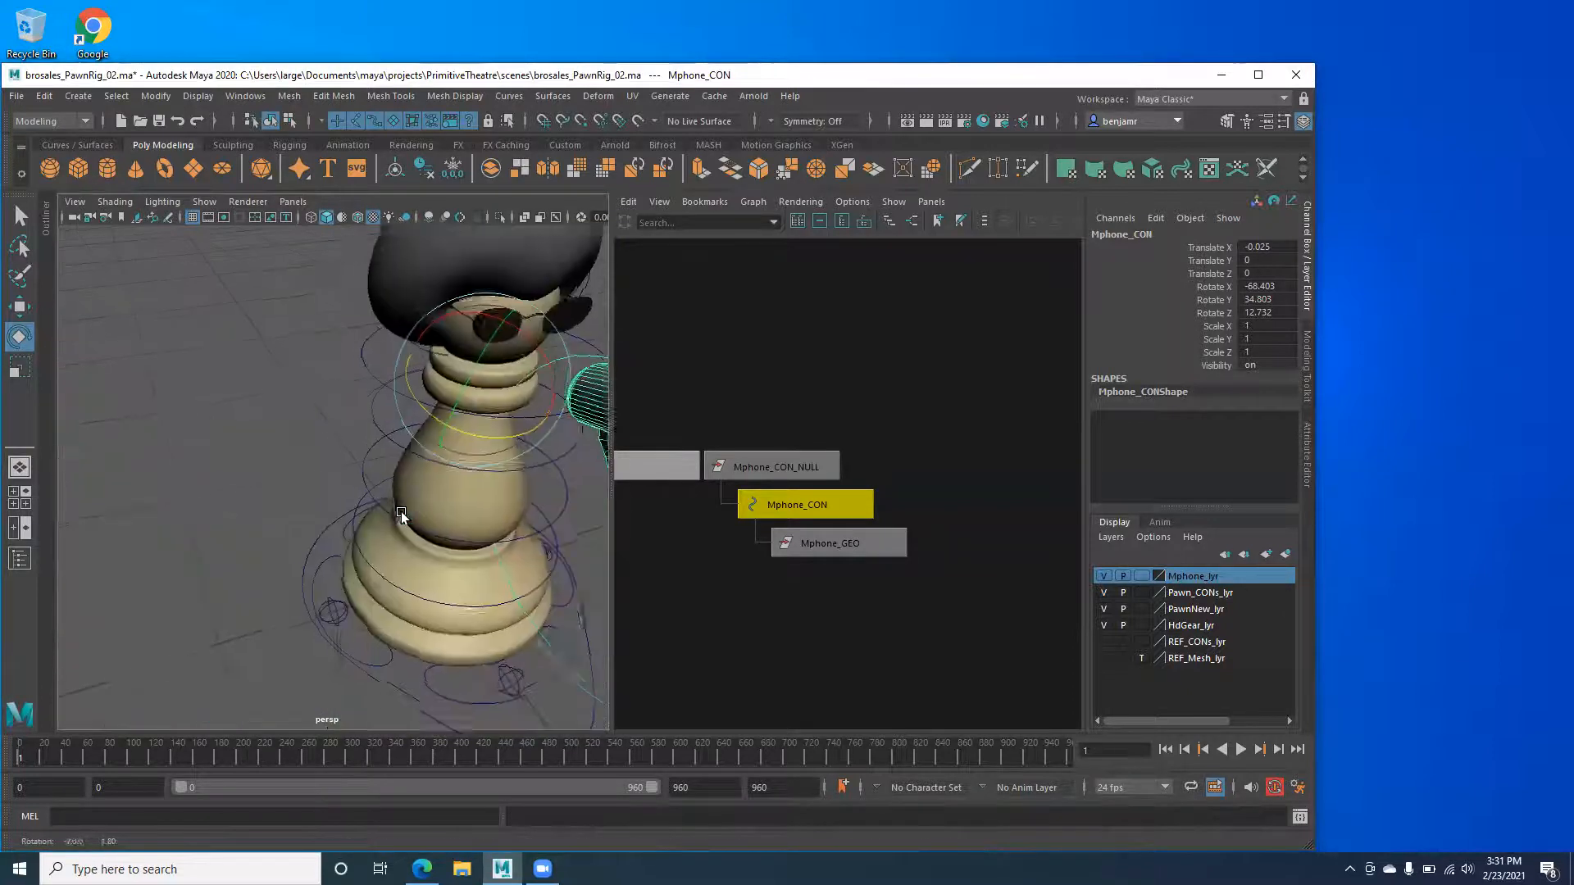
pyautogui.keyDown('alt'); pyautogui.moveTo(401, 520); pyautogui.dragTo(279, 534, button='middle'); pyautogui.keyUp('alt')
pyautogui.keyDown('alt'); pyautogui.moveTo(281, 535); pyautogui.dragTo(317, 519); pyautogui.keyUp('alt')
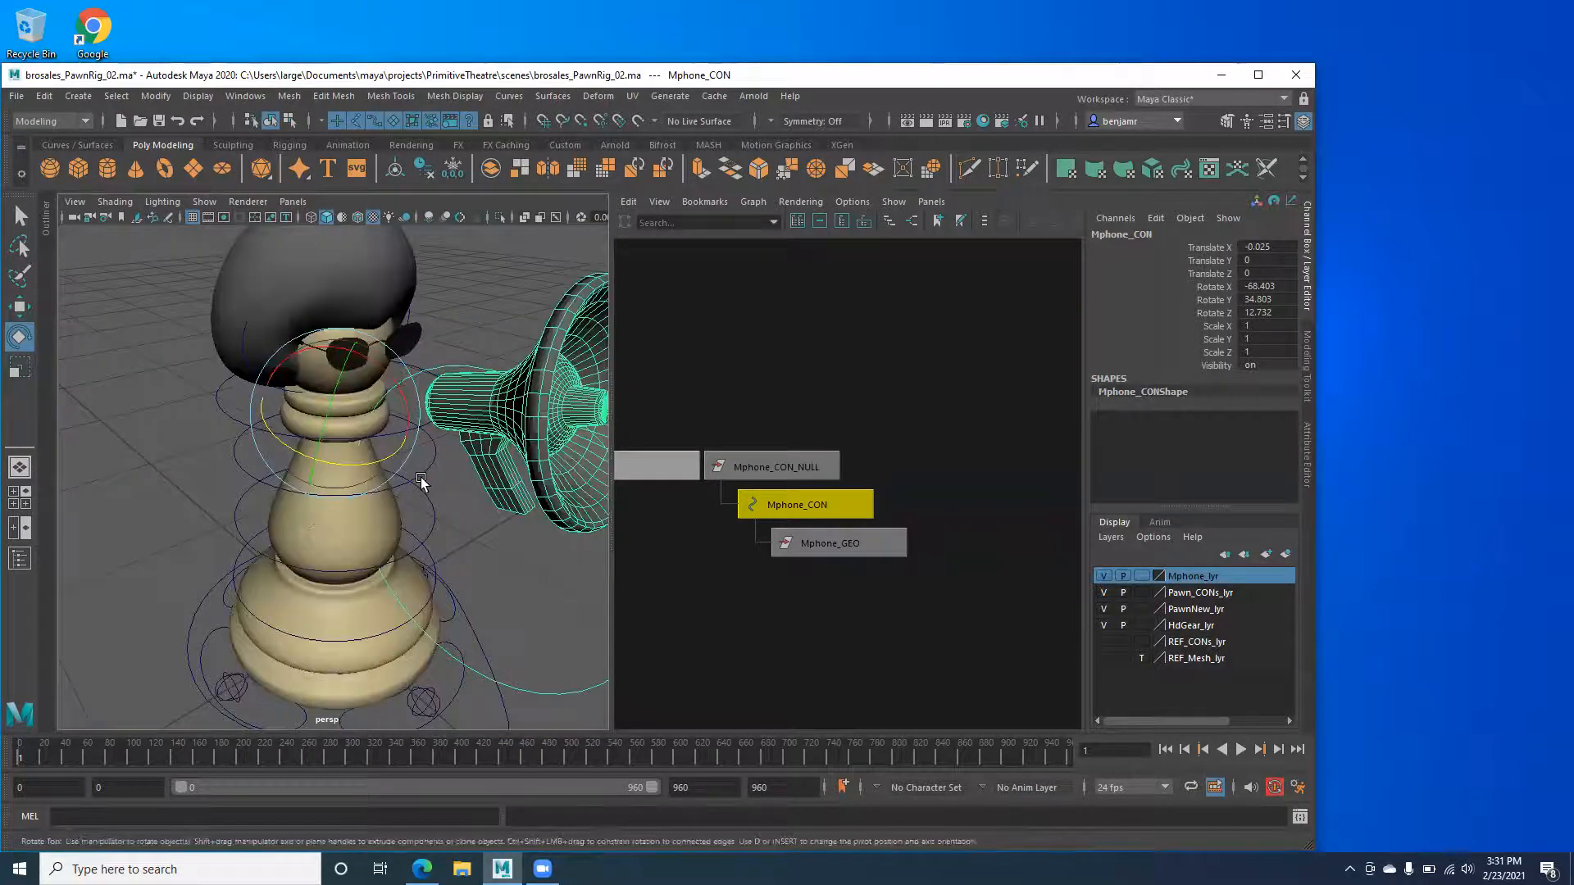
# Try moving Mphone_CON toward the pawn's face to bring the megaphone nearer to its mouth.
pyautogui.keyDown('alt'); pyautogui.moveTo(422, 482); pyautogui.dragTo(295, 336); pyautogui.keyUp('alt')
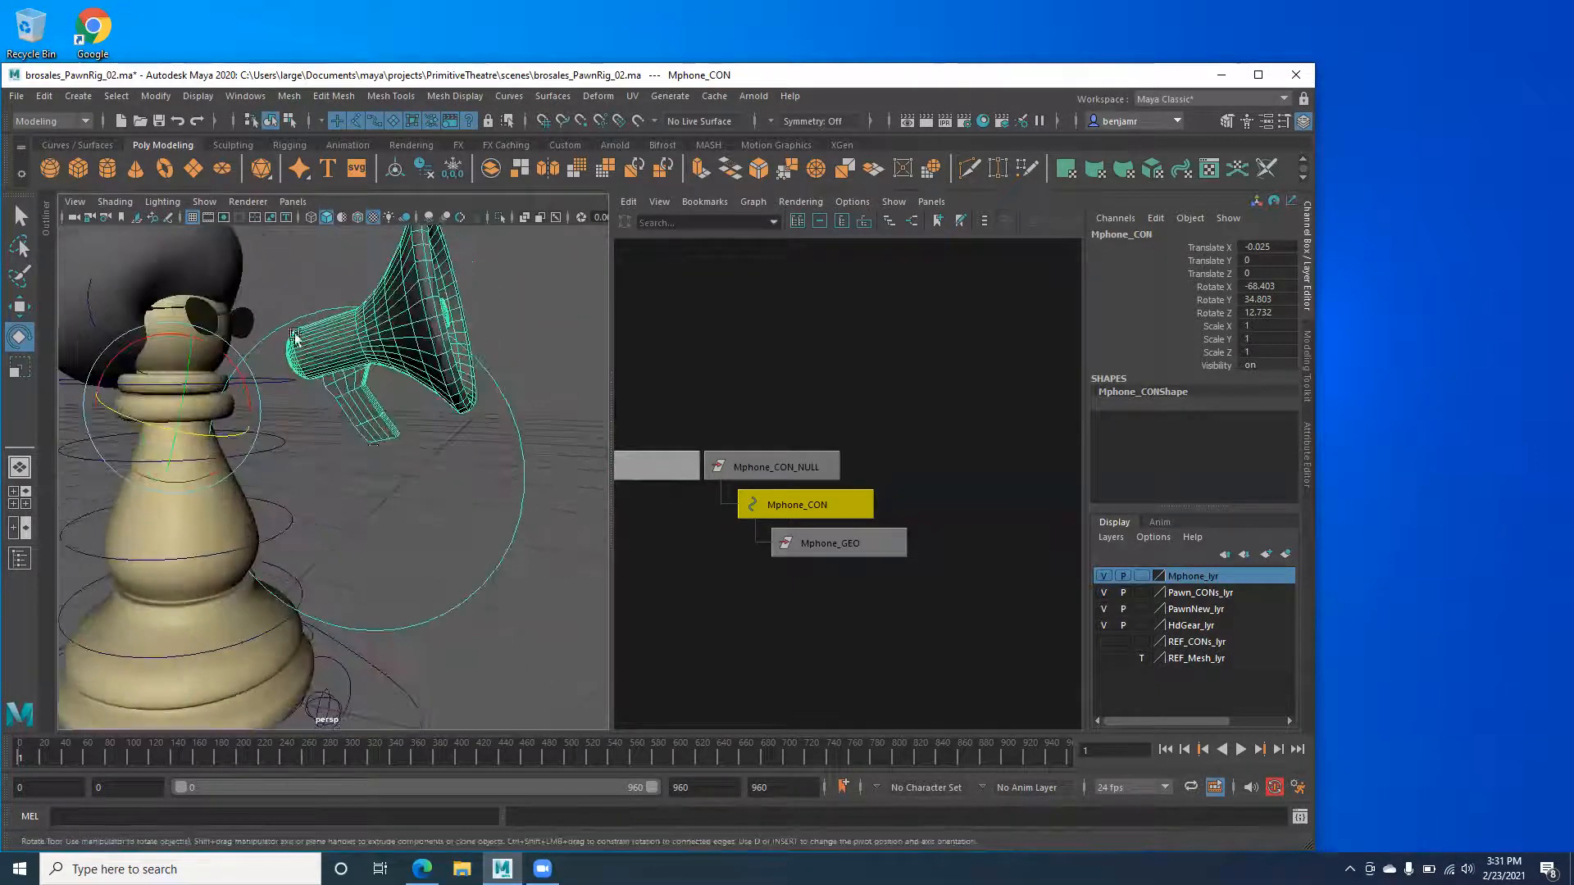
pyautogui.keyDown('alt'); pyautogui.moveTo(297, 415); pyautogui.dragTo(352, 443); pyautogui.keyUp('alt')
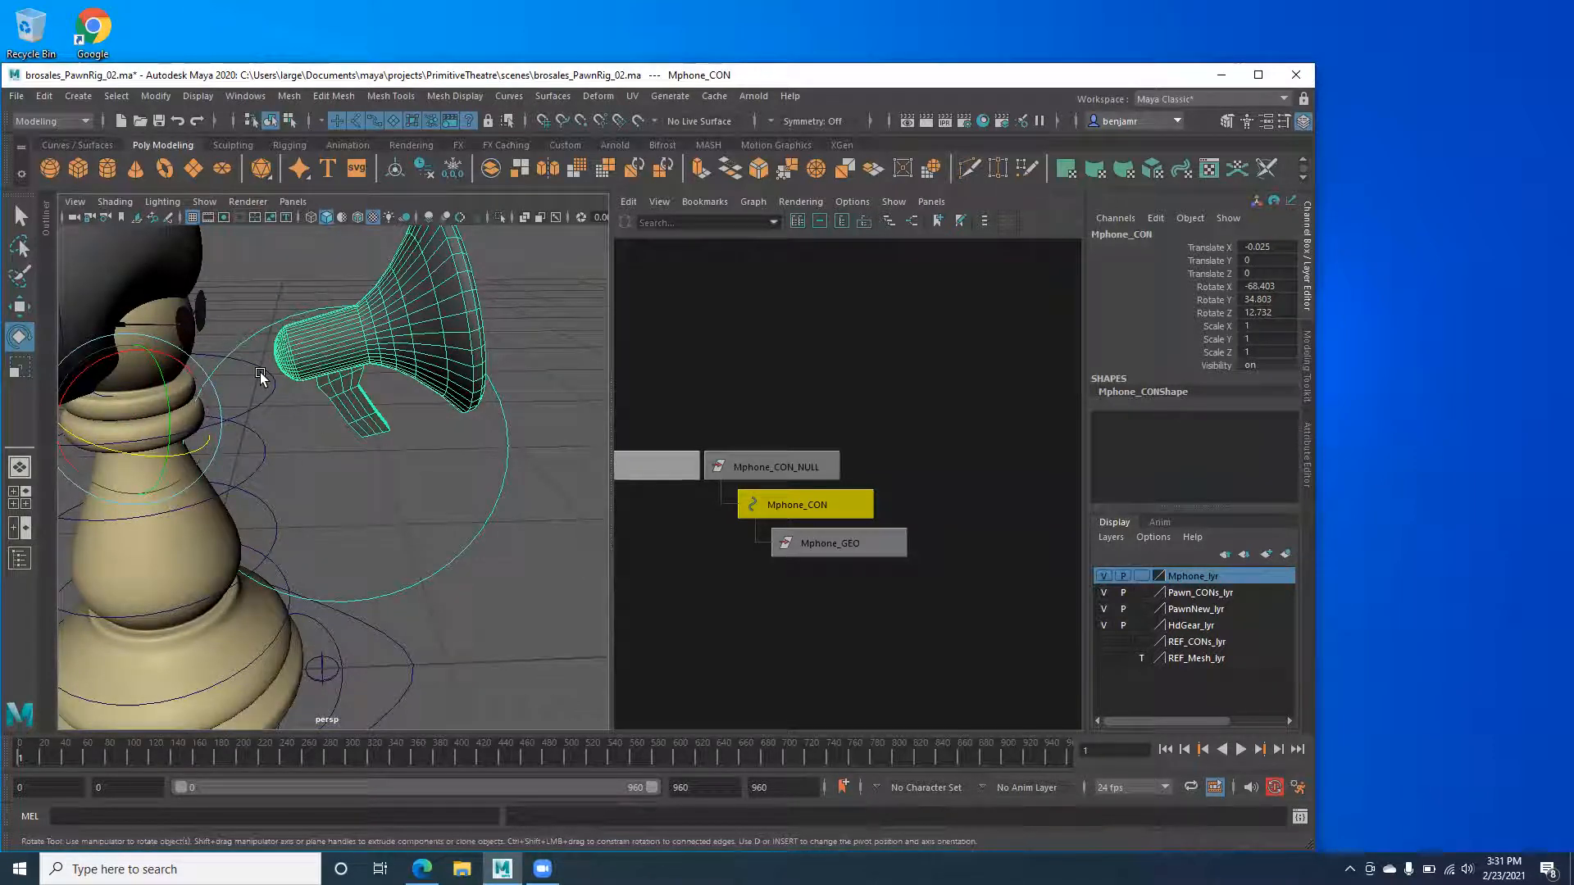
pyautogui.press('w')
pyautogui.moveTo(220, 422); pyautogui.dragTo(160, 424)
pyautogui.keyDown('alt'); pyautogui.moveTo(317, 436); pyautogui.dragTo(245, 415); pyautogui.keyUp('alt')
pyautogui.hotkey('ctrl', 'z')
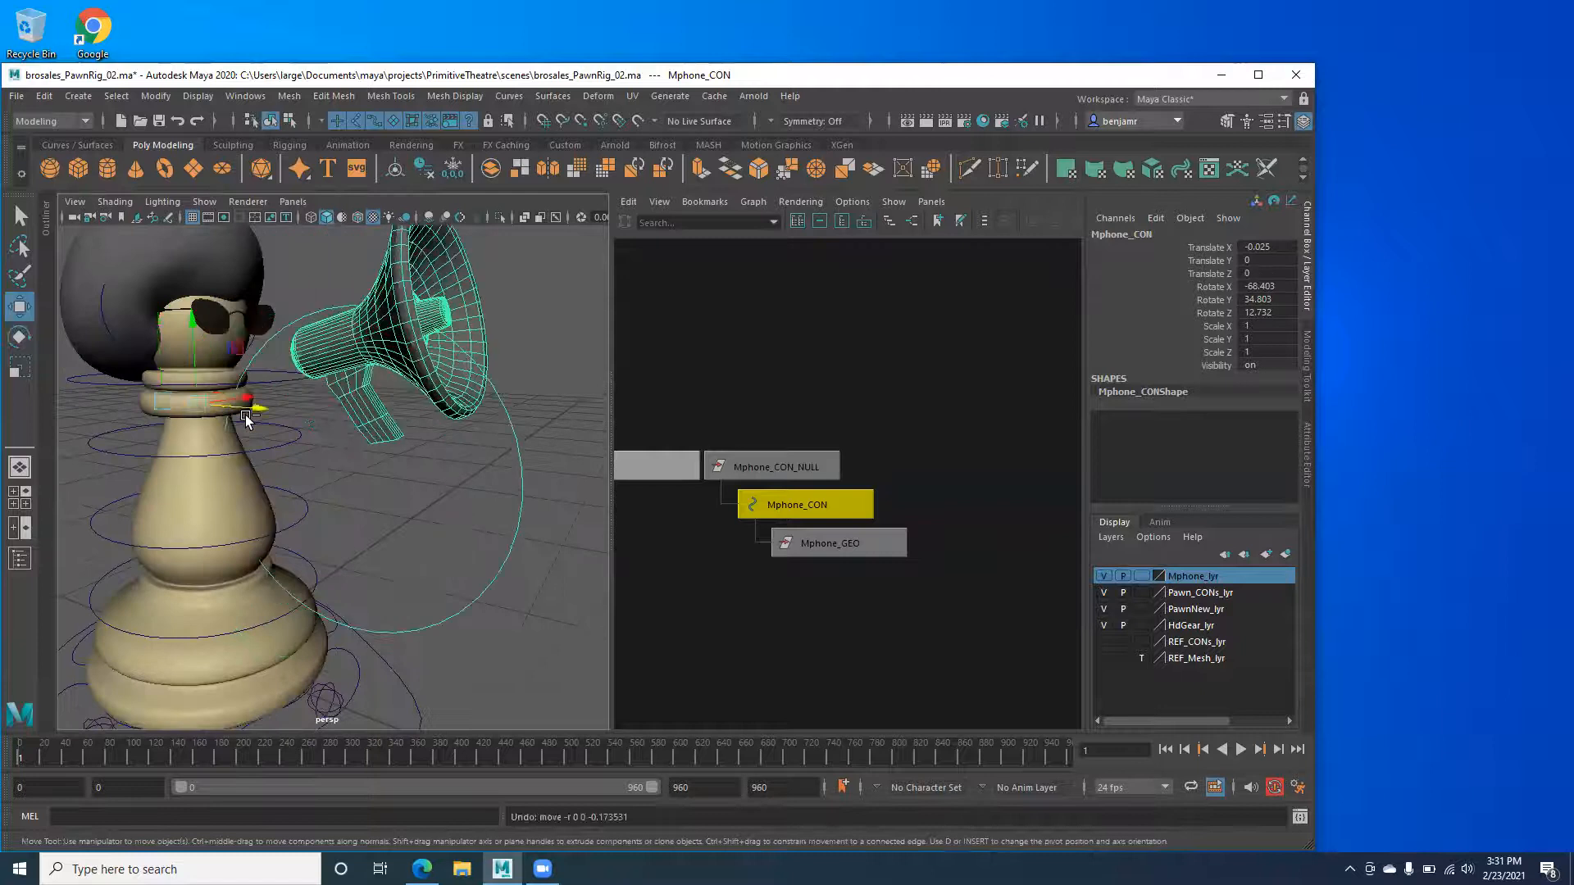
# Undo Mphone_CON's earlier rotation and pivot placement along with the layer visibility changes.
pyautogui.hotkey('ctrl', 'z')
pyautogui.hotkey('ctrl', 'z')
pyautogui.hotkey('ctrl', 'z')
pyautogui.hotkey('ctrl', 'z')
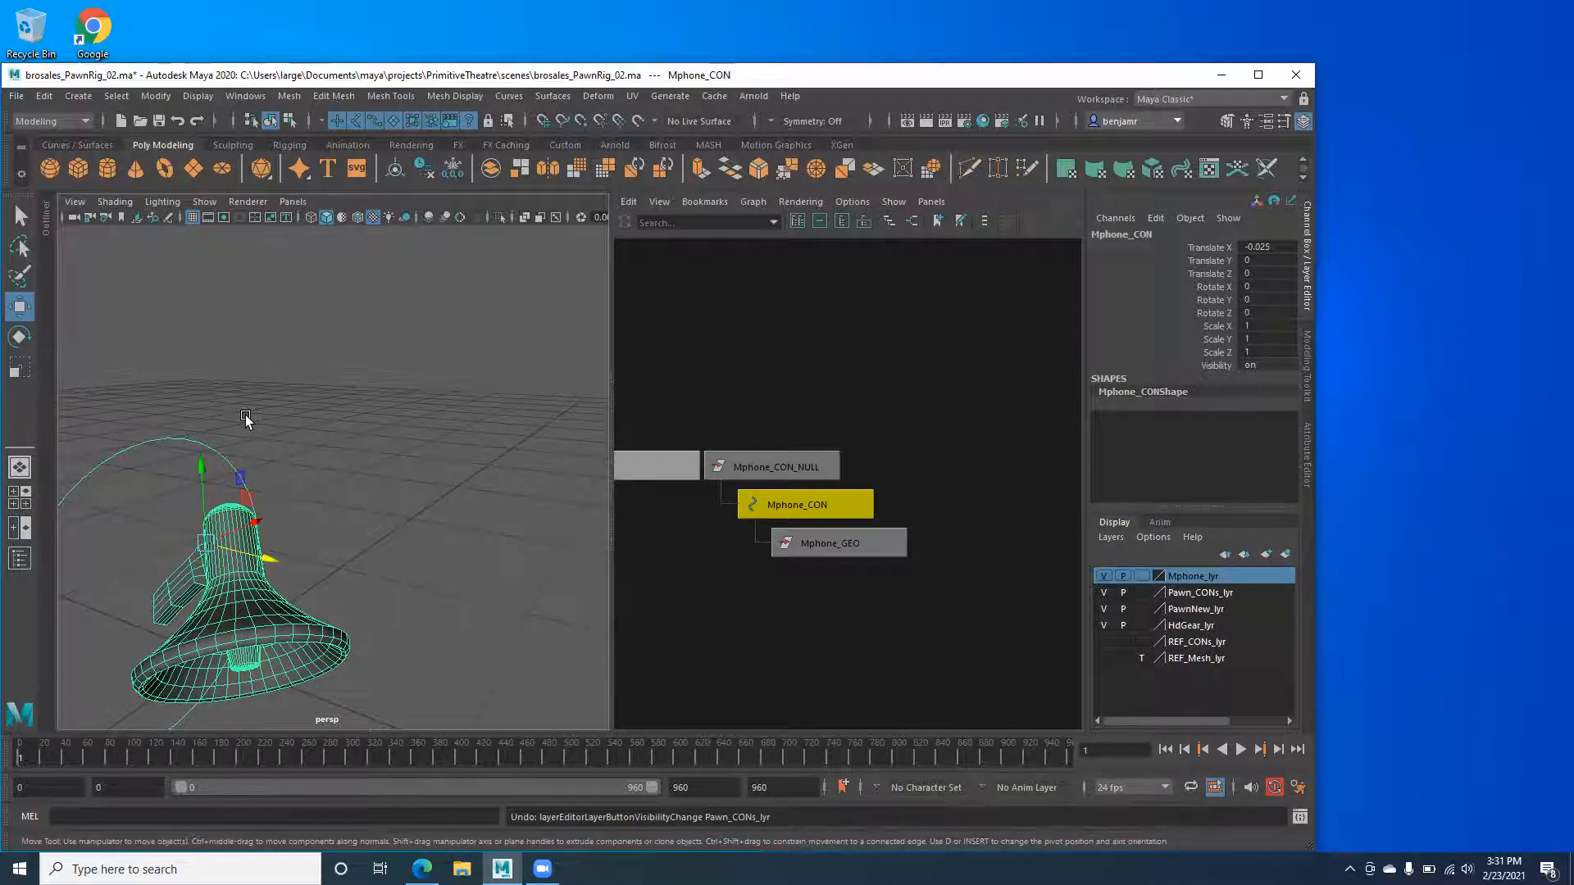
pyautogui.keyDown('alt'); pyautogui.moveTo(220, 535); pyautogui.dragTo(186, 492); pyautogui.keyUp('alt')
pyautogui.keyDown('alt'); pyautogui.moveTo(393, 555); pyautogui.dragTo(346, 537); pyautogui.keyUp('alt')
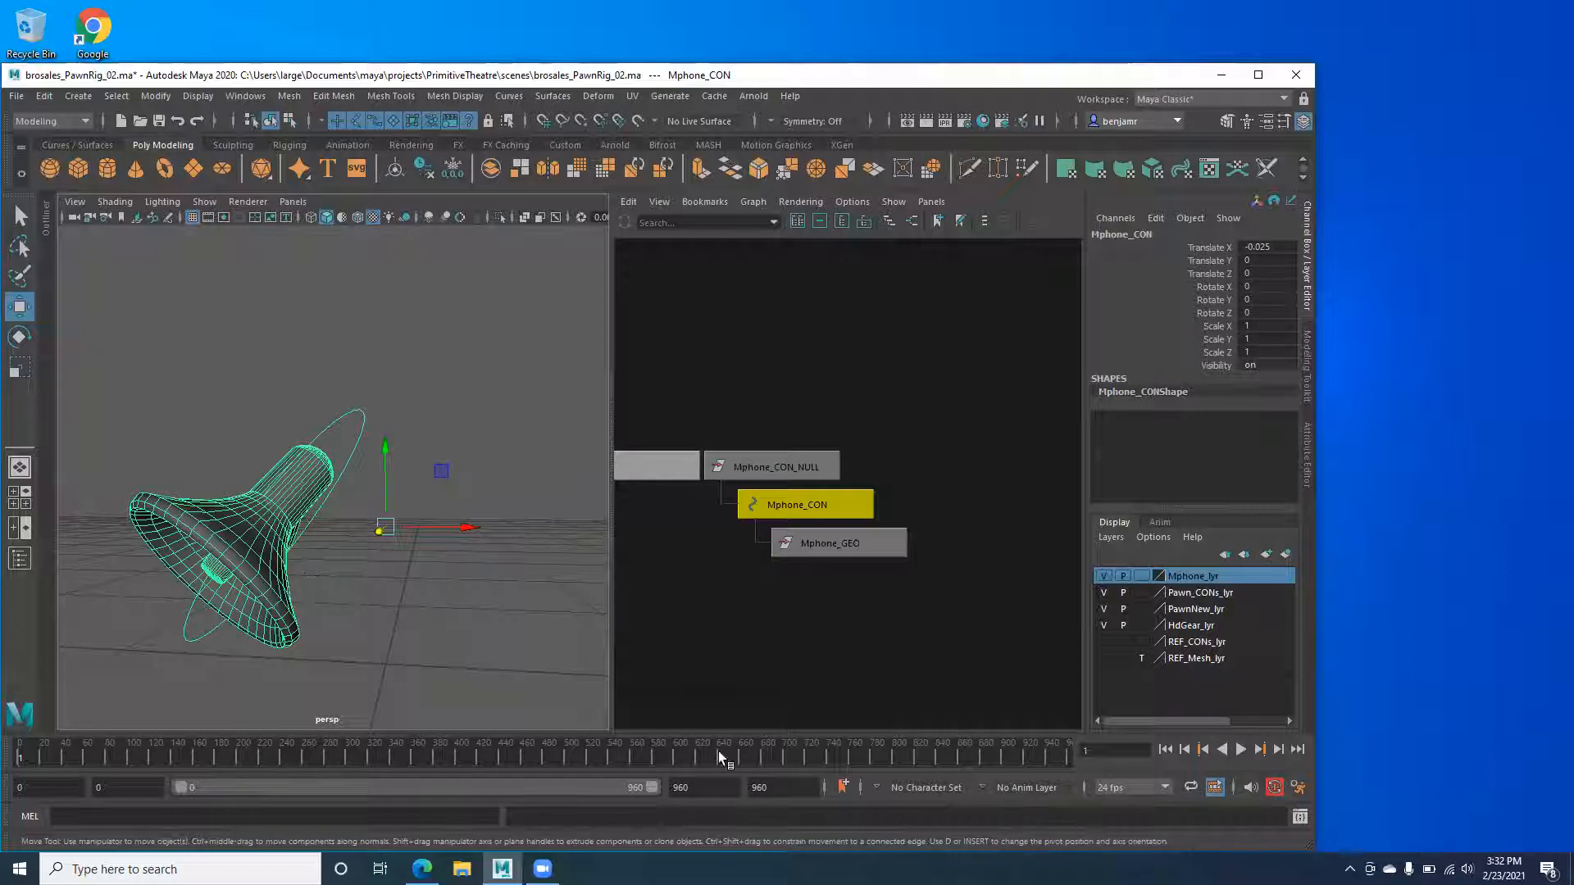
# Show the pawn mesh with PawnNew_lyr and keep Mphone_CON selected beside it.
pyautogui.click(808, 555)
pyautogui.click(758, 504)
pyautogui.keyDown('alt'); pyautogui.moveTo(341, 563); pyautogui.dragTo(371, 540); pyautogui.keyUp('alt')
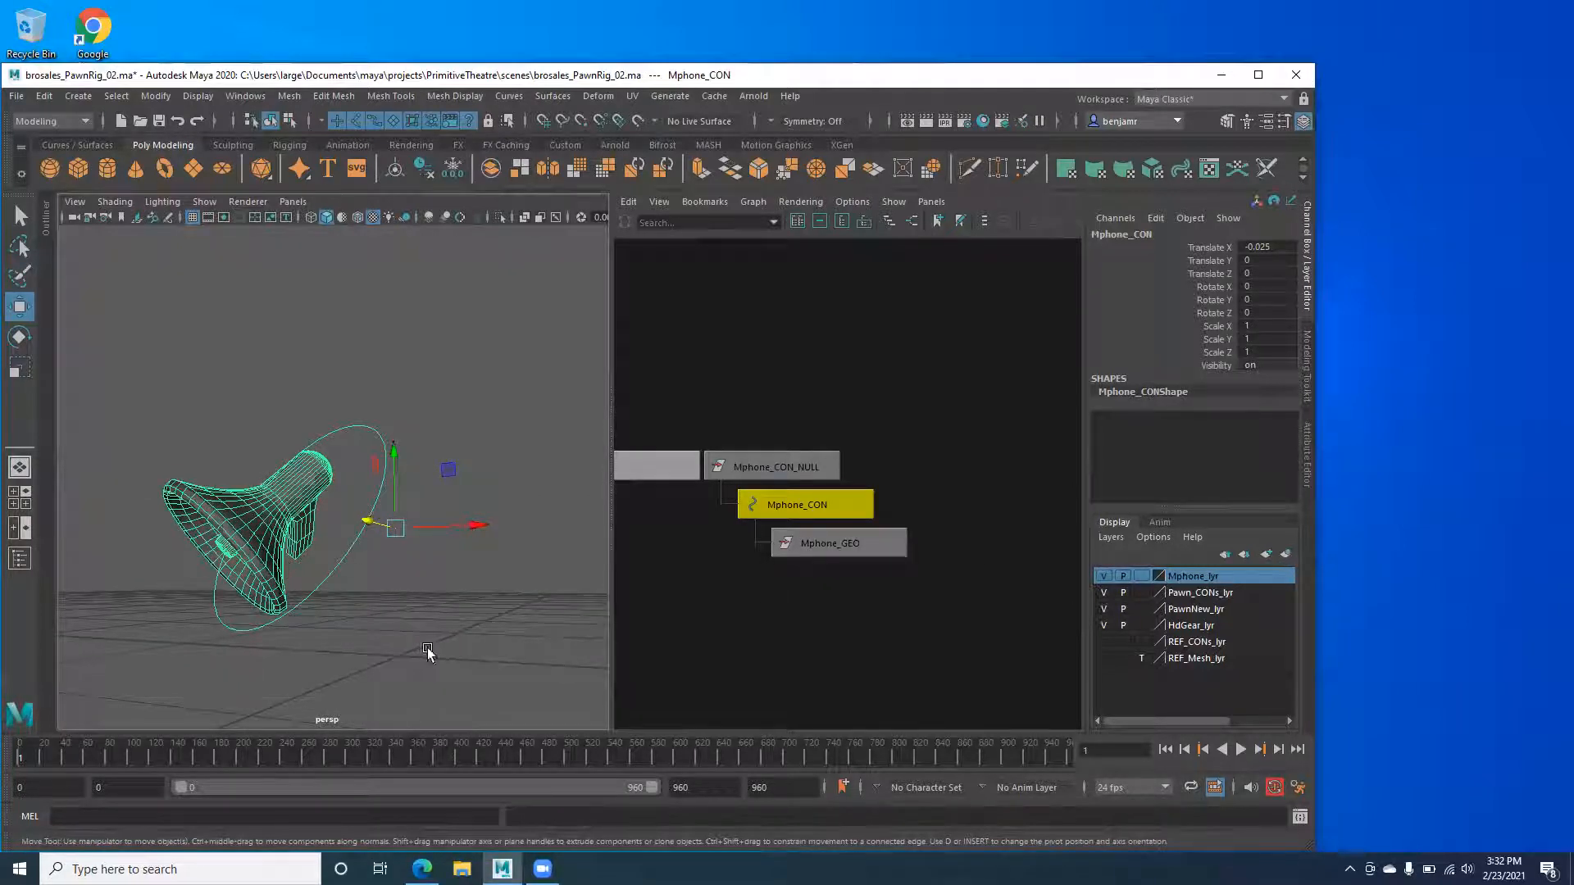
pyautogui.click(1102, 610)
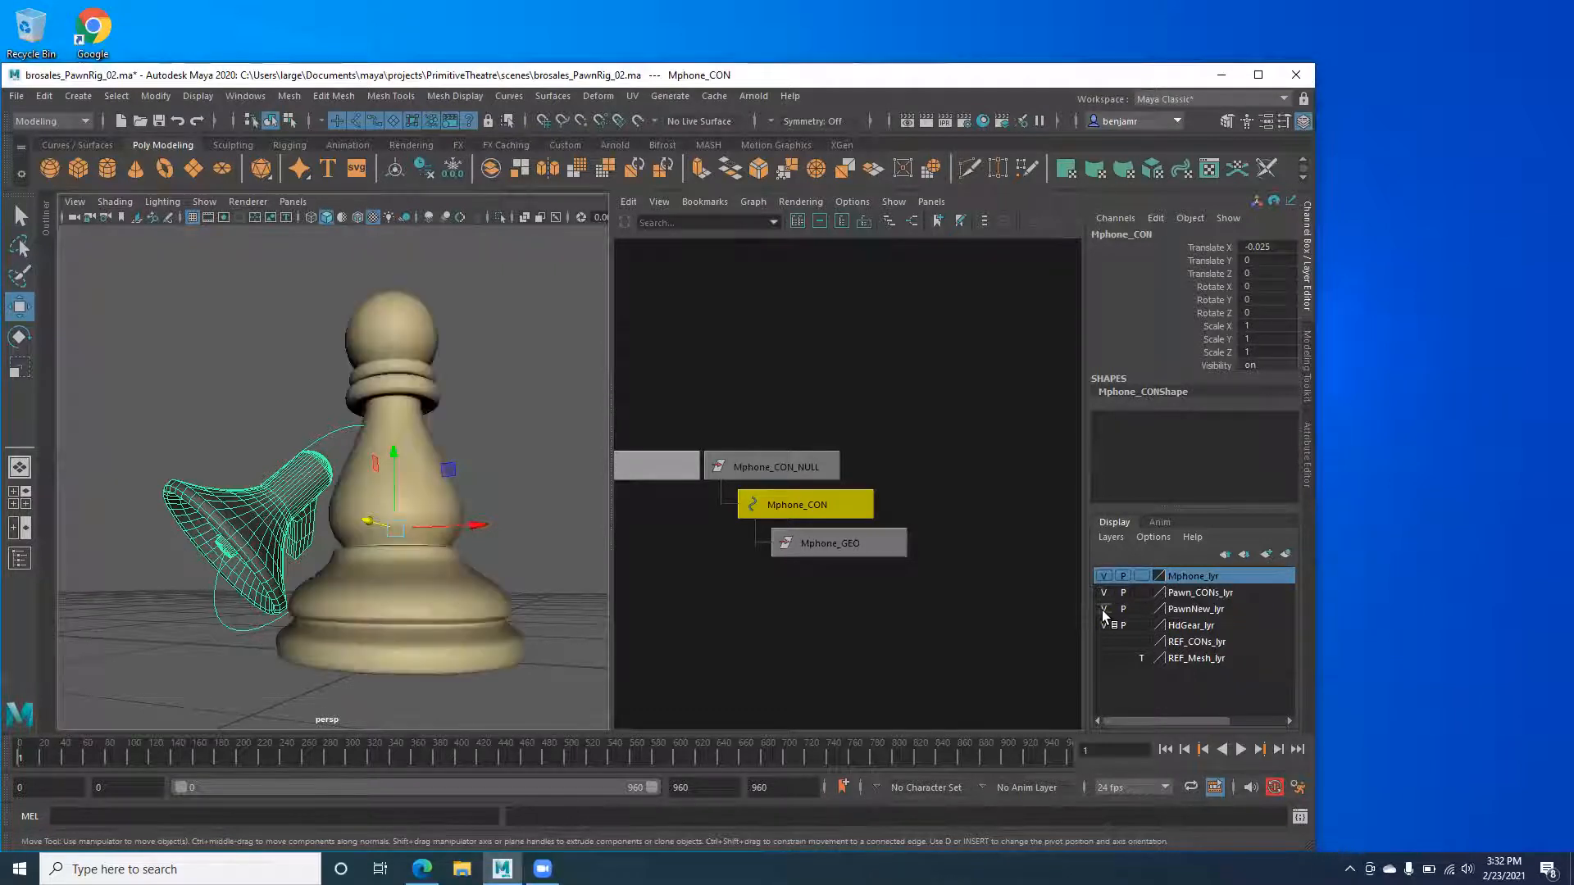
pyautogui.keyDown('alt'); pyautogui.moveTo(392, 558); pyautogui.dragTo(341, 577); pyautogui.keyUp('alt')
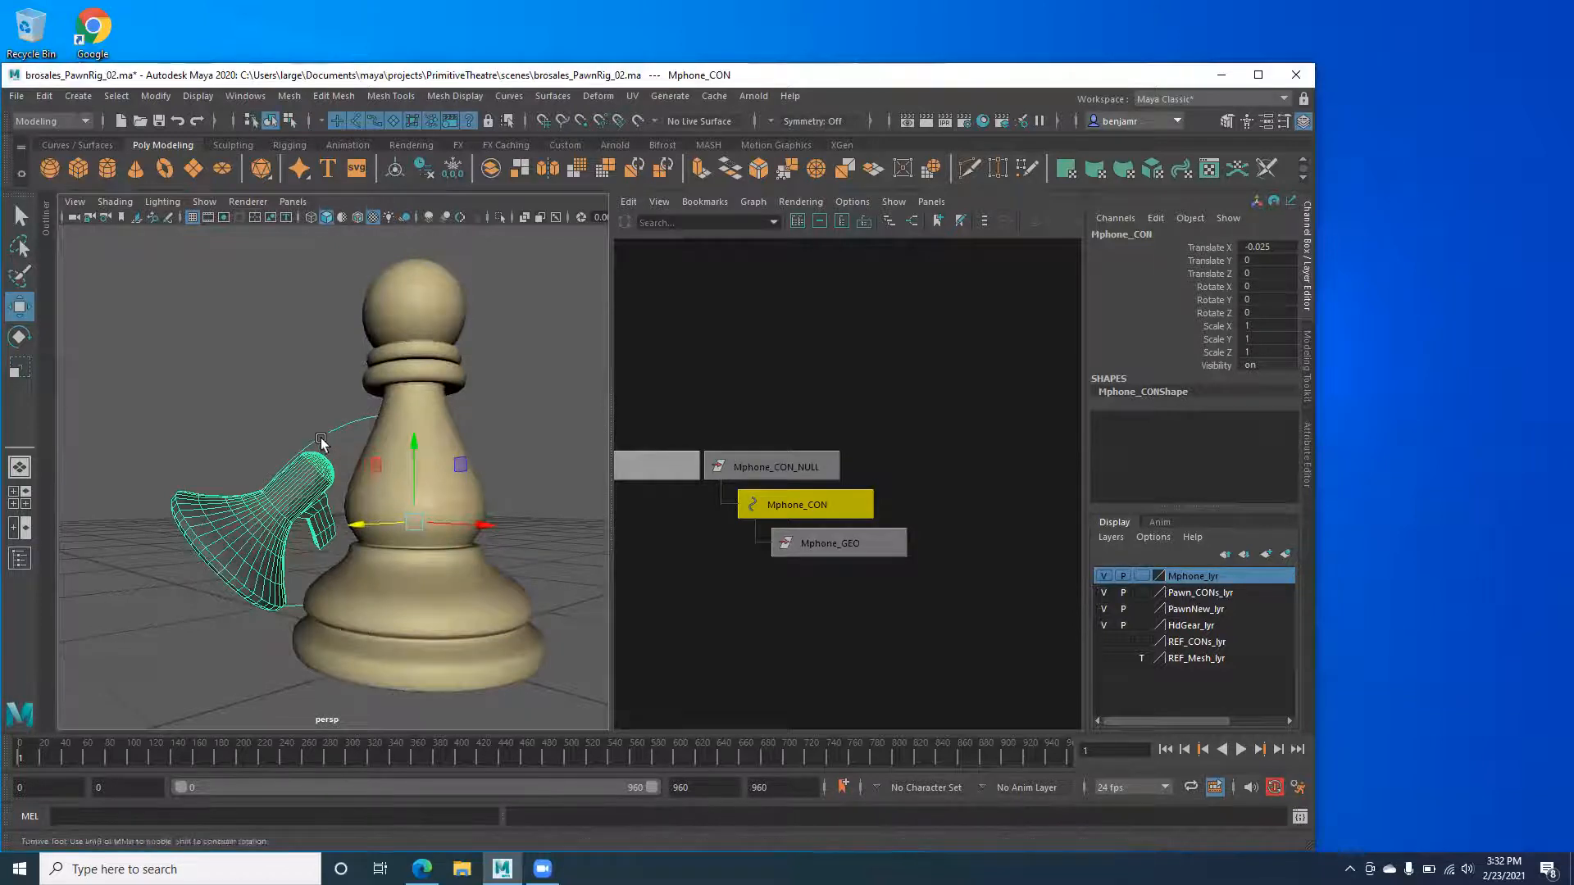
pyautogui.keyDown('alt'); pyautogui.moveTo(338, 448); pyautogui.dragTo(312, 440); pyautogui.keyUp('alt')
pyautogui.click(801, 580)
pyautogui.click(772, 508)
pyautogui.keyDown('alt'); pyautogui.moveTo(235, 614); pyautogui.dragTo(357, 608); pyautogui.keyUp('alt')
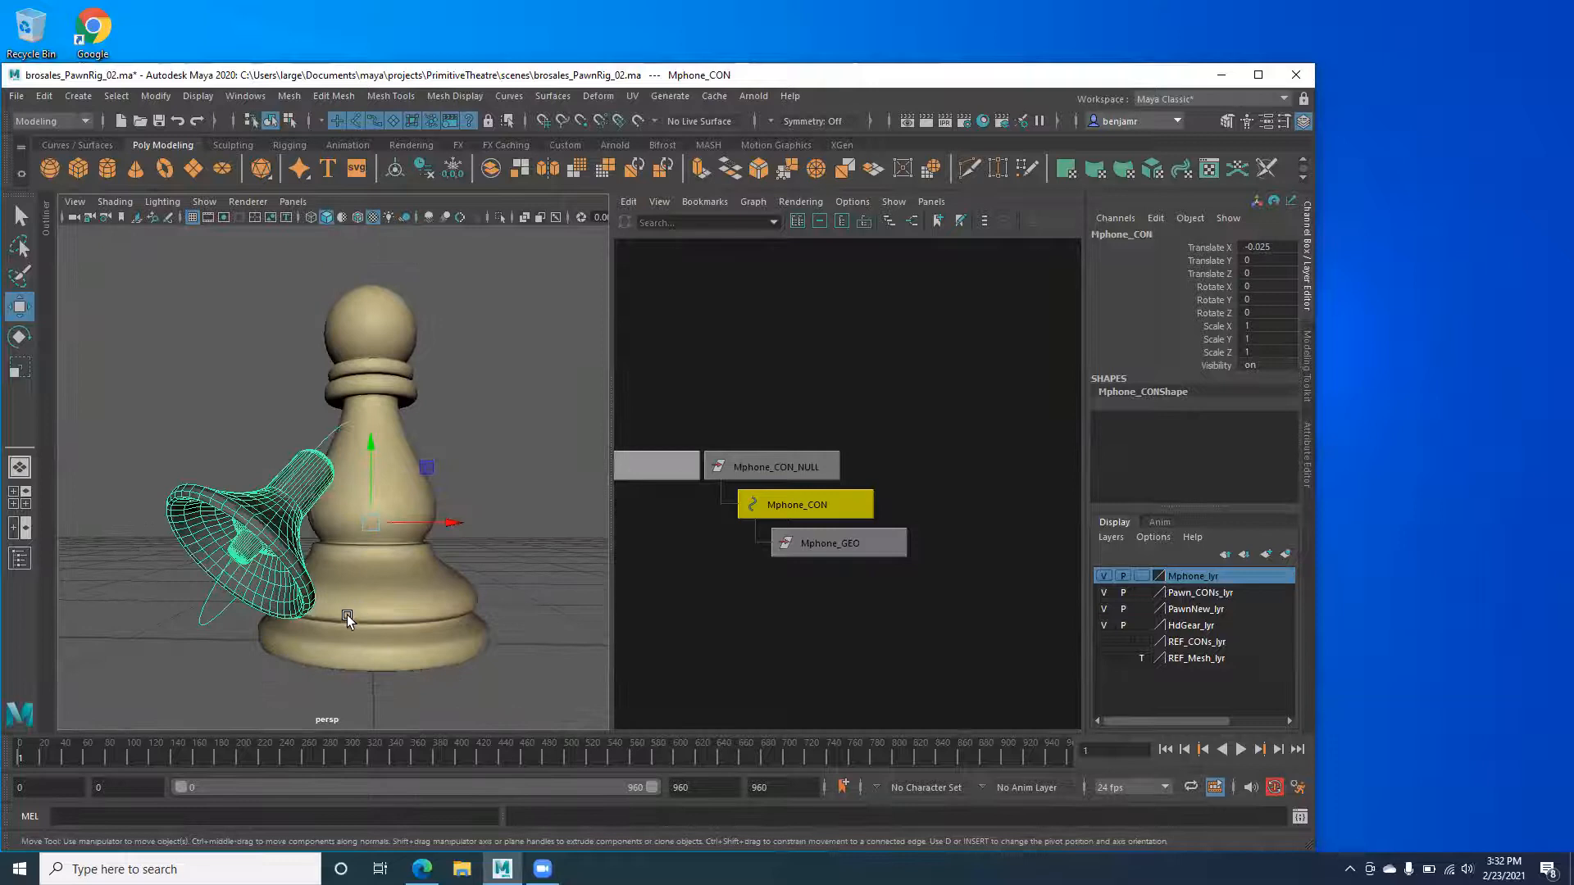
# Try rotating Mphone_CON about -9.9 in X around its pivot in the pawn's lower body.
pyautogui.press('e')
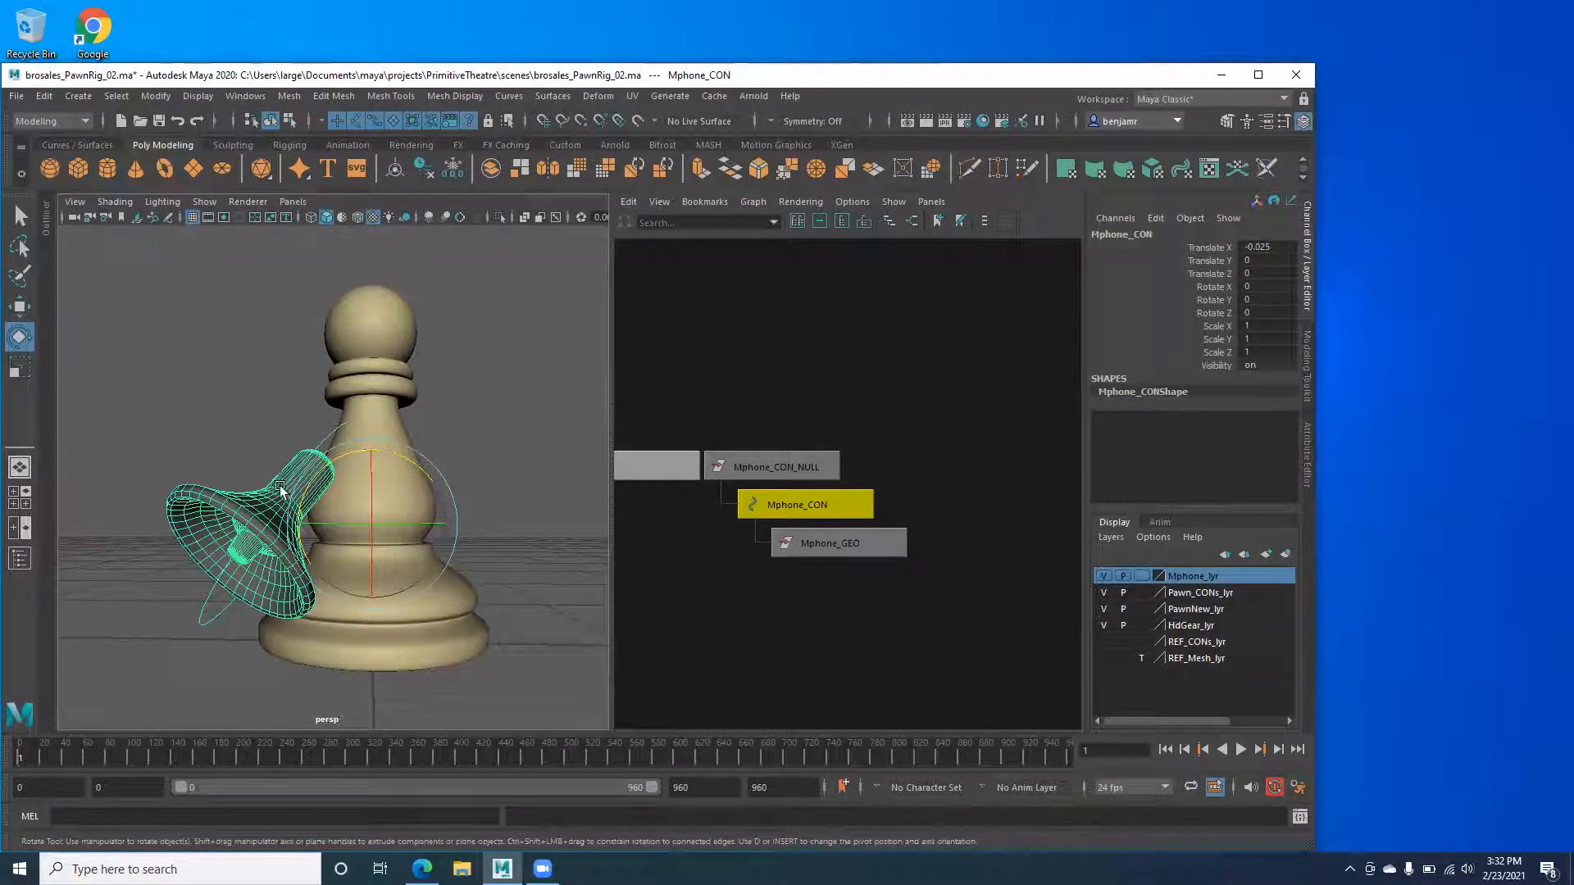
pyautogui.keyDown('alt'); pyautogui.moveTo(291, 522); pyautogui.dragTo(161, 428); pyautogui.keyUp('alt')
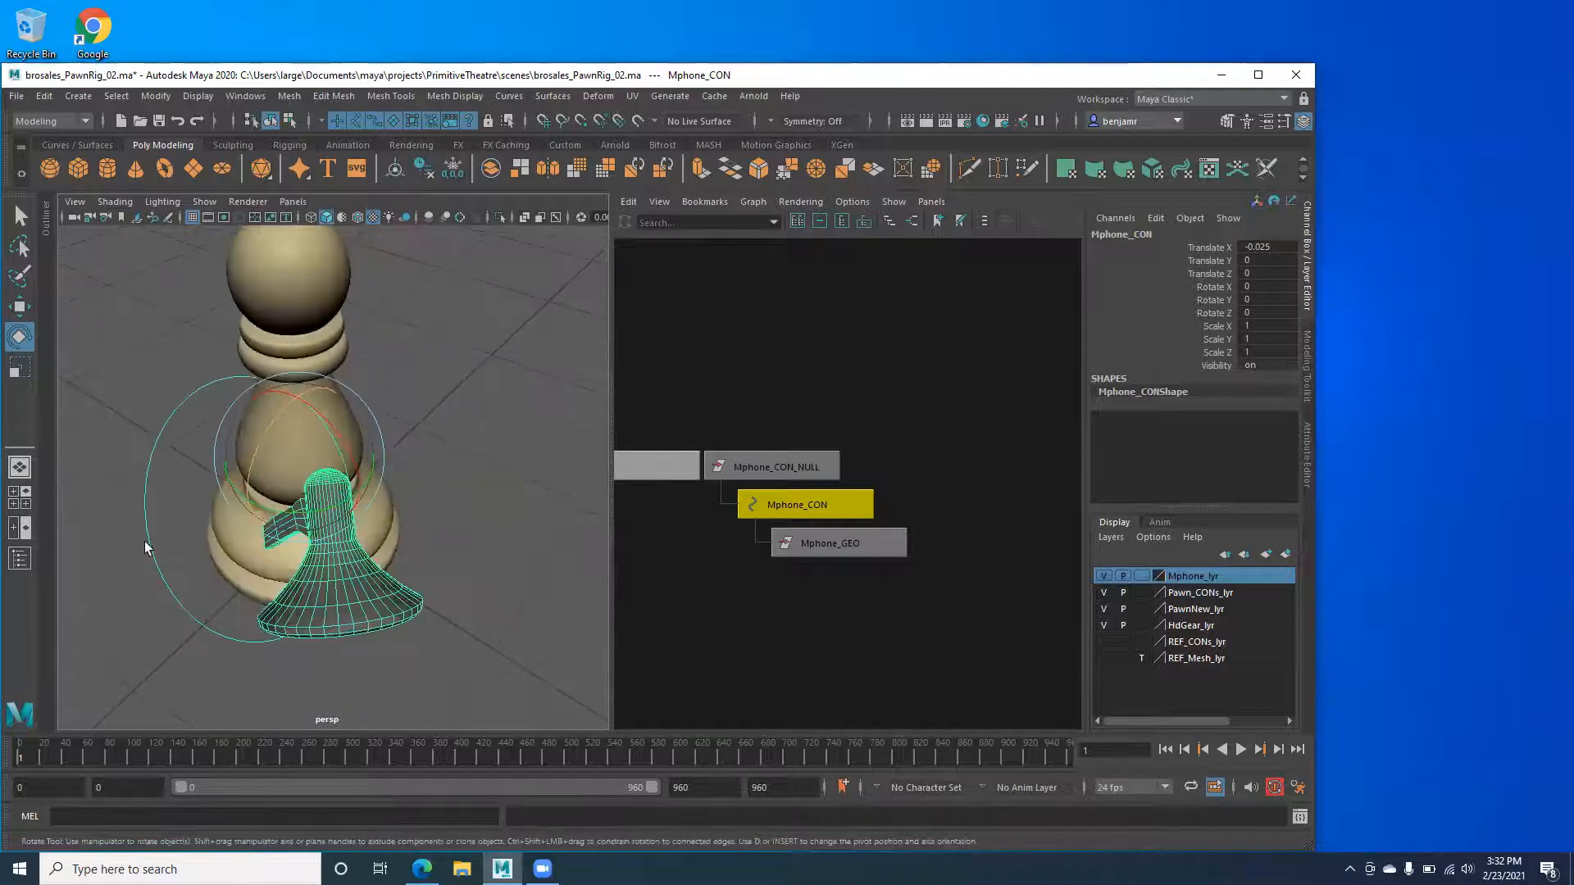
pyautogui.keyDown('alt'); pyautogui.moveTo(281, 585); pyautogui.dragTo(167, 534); pyautogui.keyUp('alt')
pyautogui.keyDown('alt'); pyautogui.moveTo(410, 526); pyautogui.dragTo(218, 531); pyautogui.keyUp('alt')
pyautogui.moveTo(365, 514); pyautogui.dragTo(406, 494)
pyautogui.hotkey('ctrl', 'z')
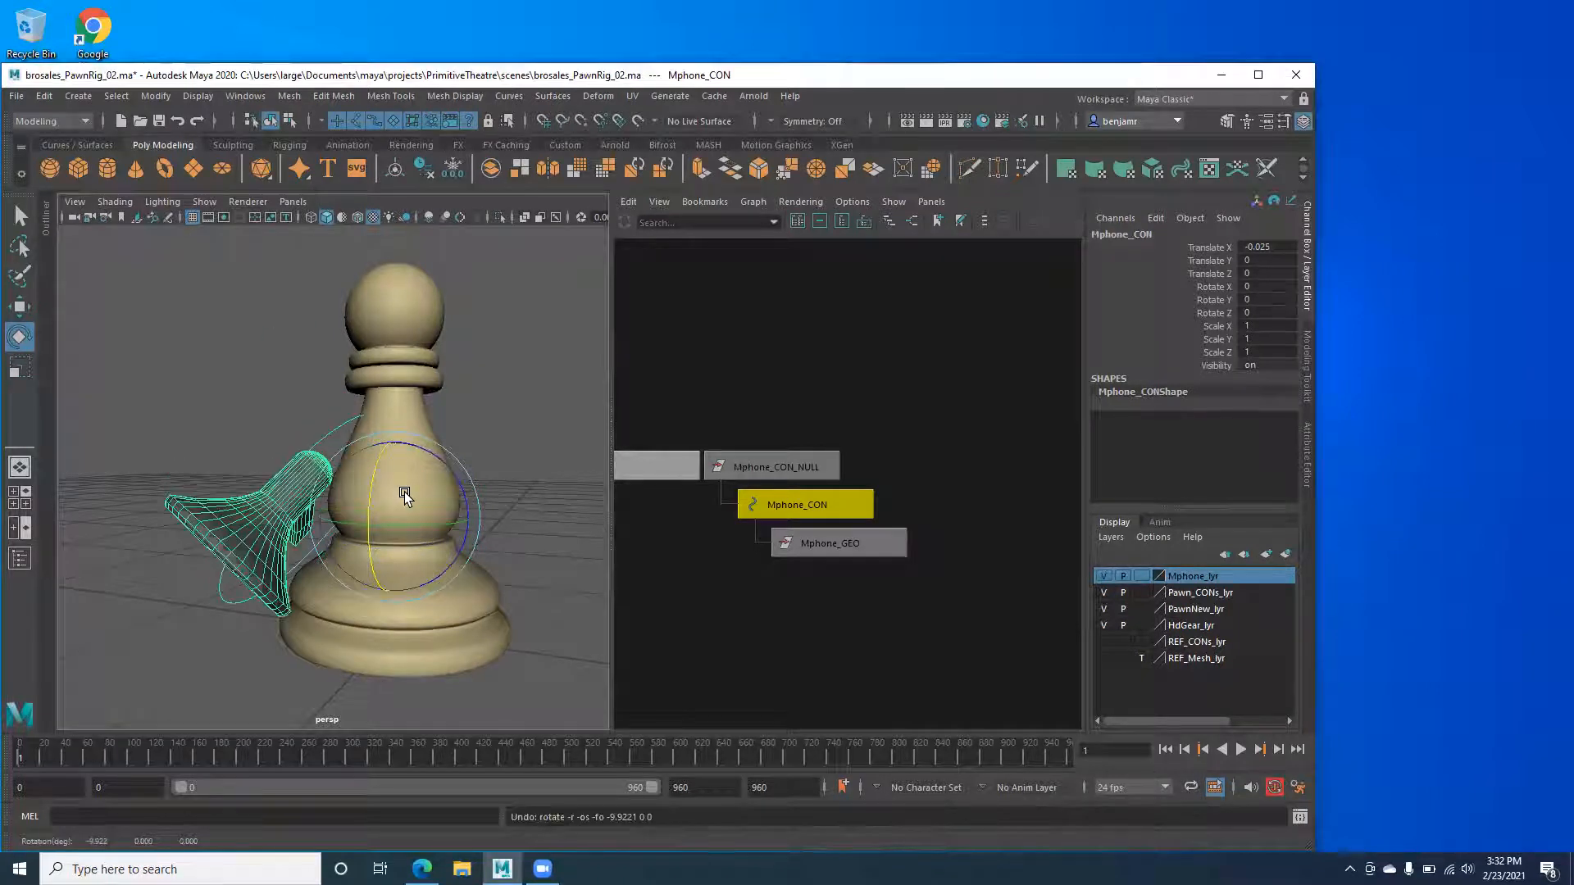
# Snap Mphone_CON's pivot up to the horizontal grid line at the pawn's neck in the front view.
pyautogui.press('w')
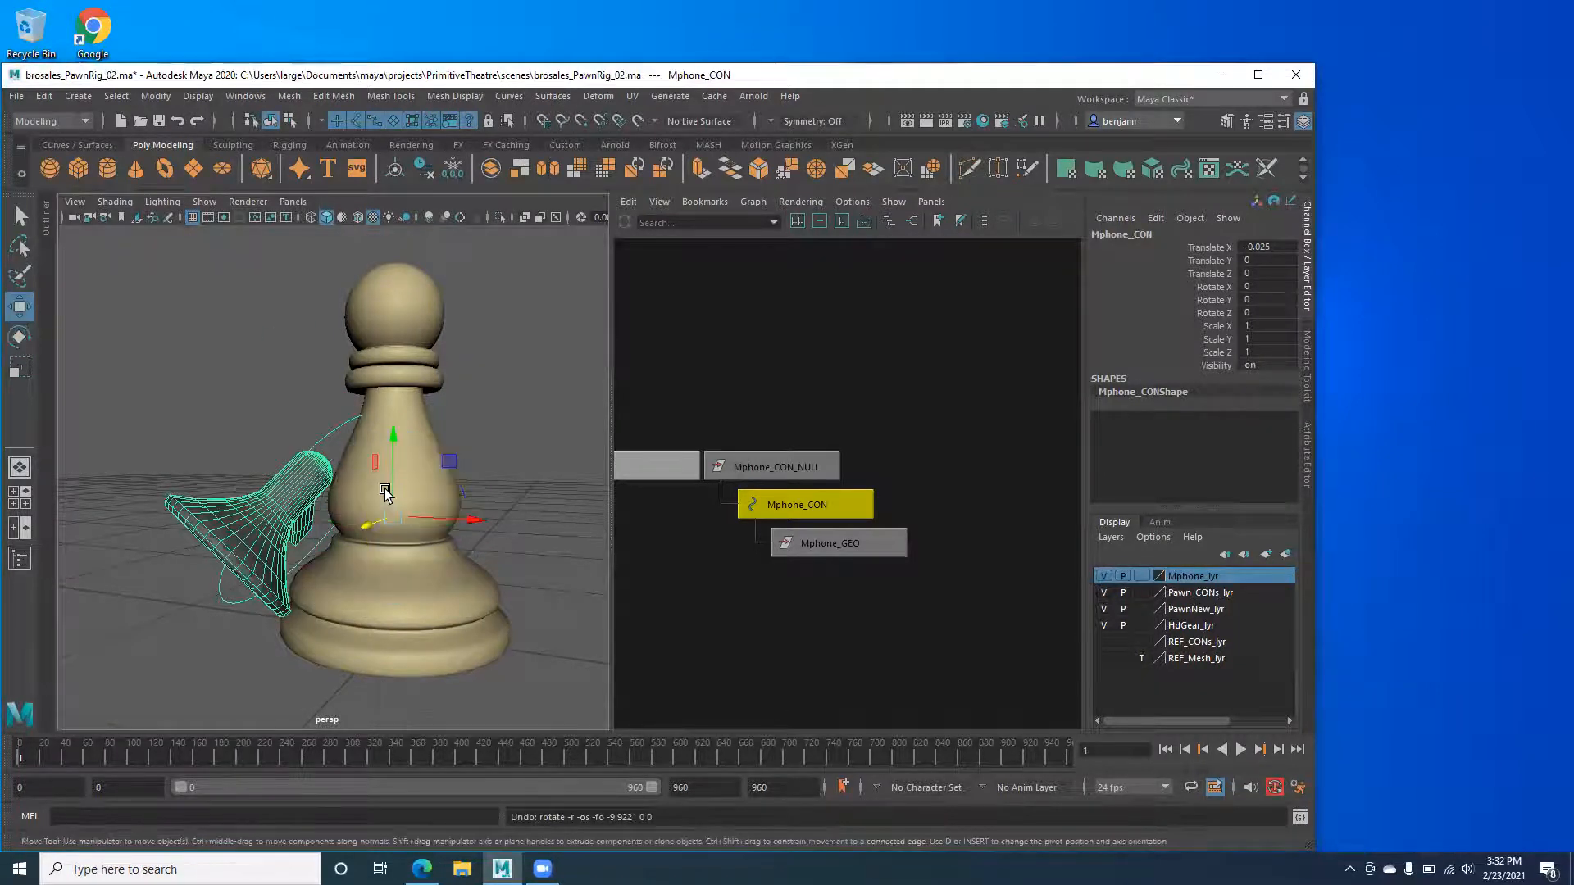
pyautogui.press('space')
pyautogui.click(386, 535)
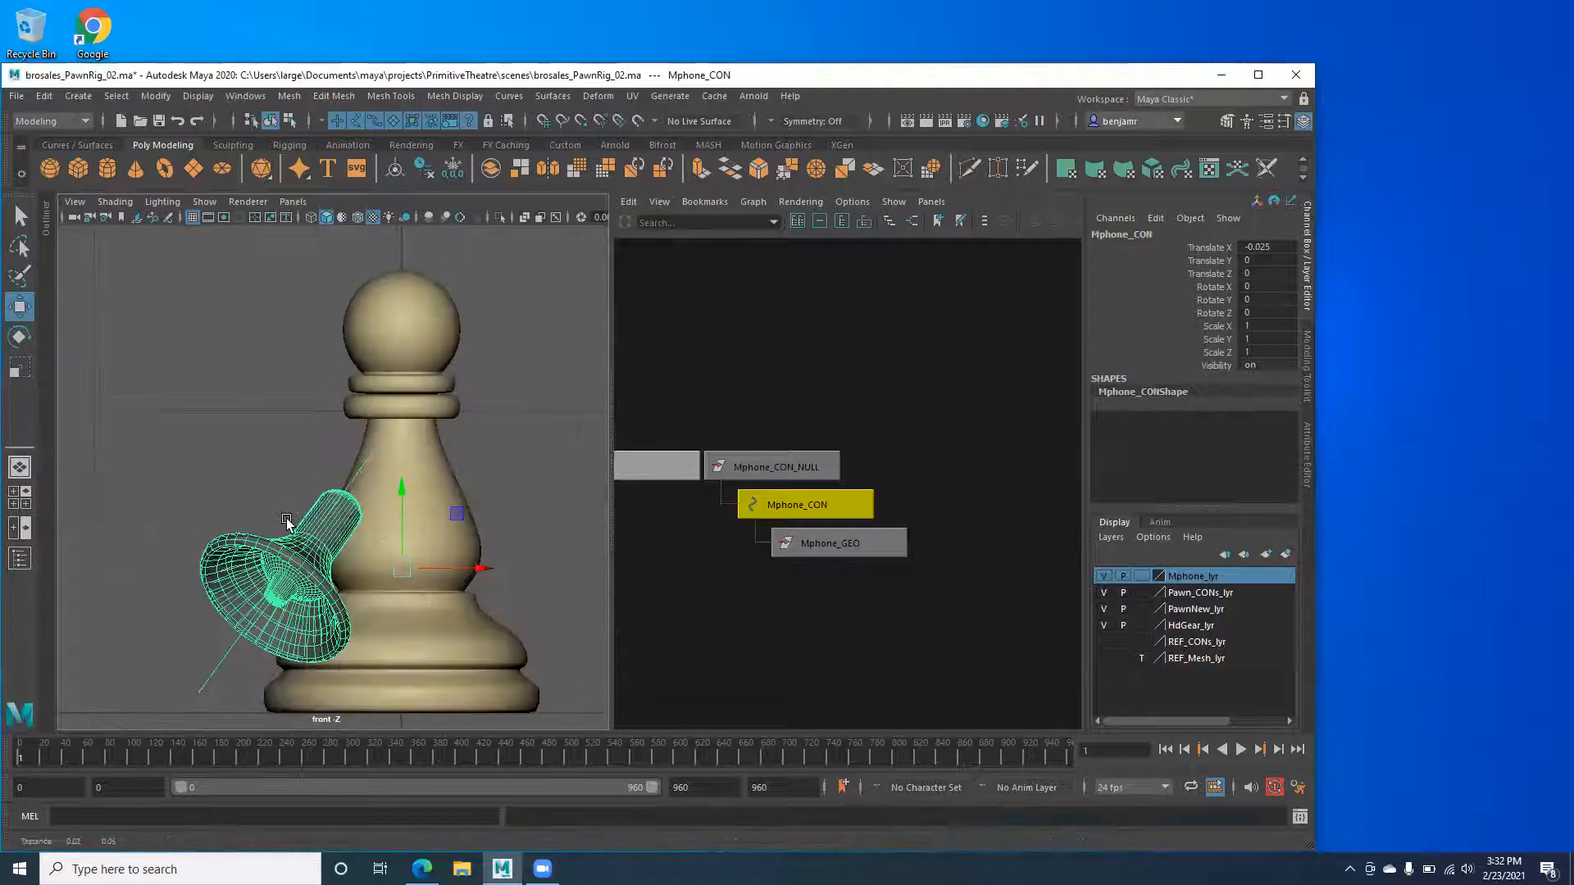
pyautogui.press('d')
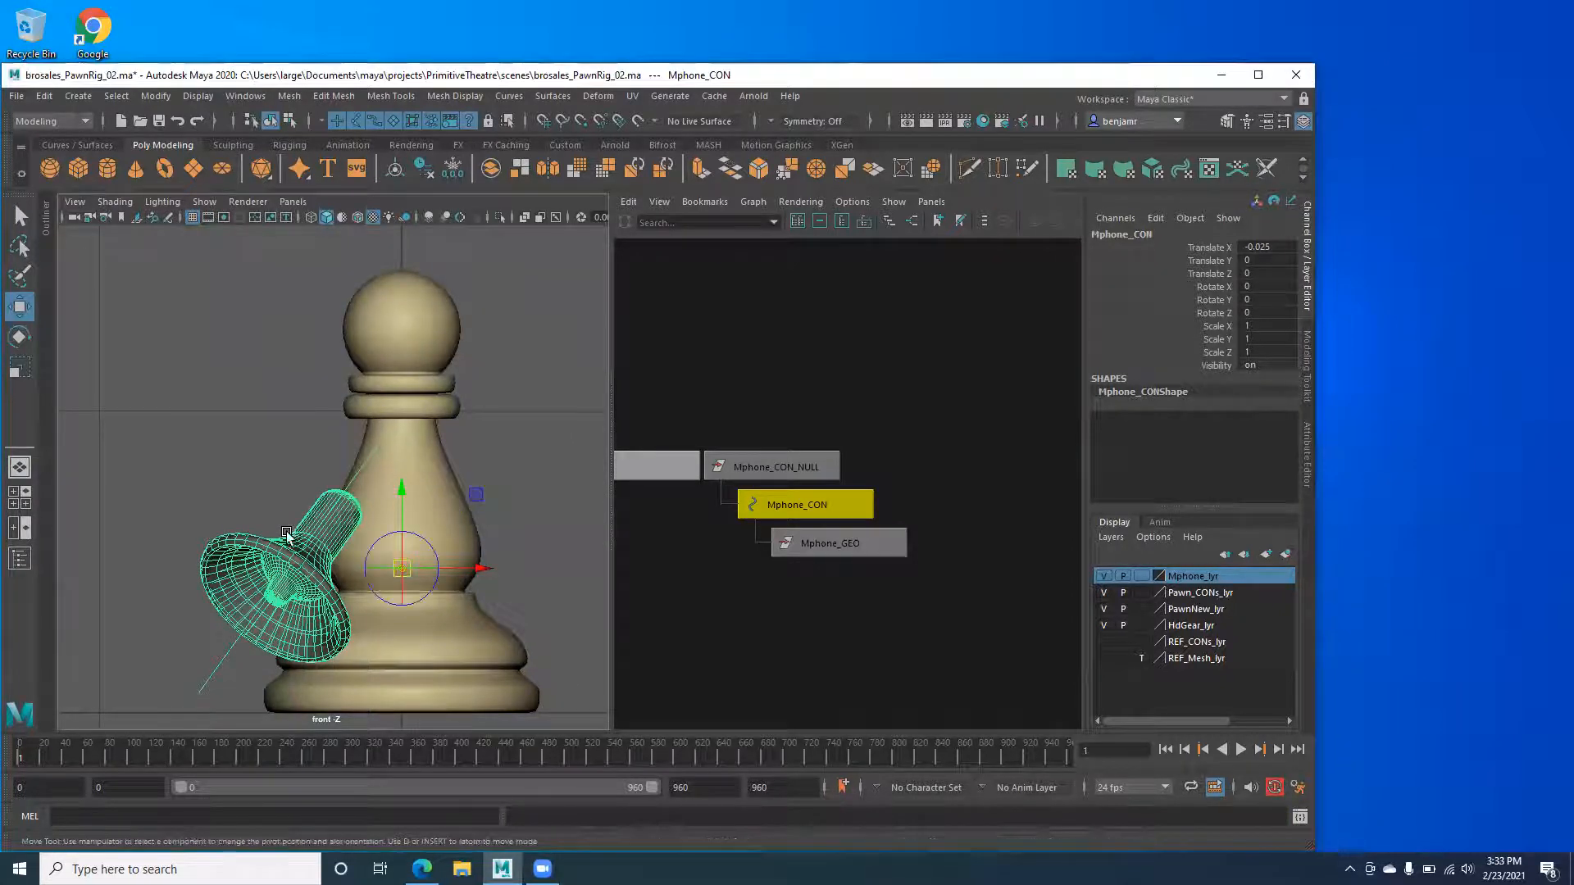
pyautogui.press('x')
pyautogui.moveTo(401, 488); pyautogui.dragTo(401, 486)
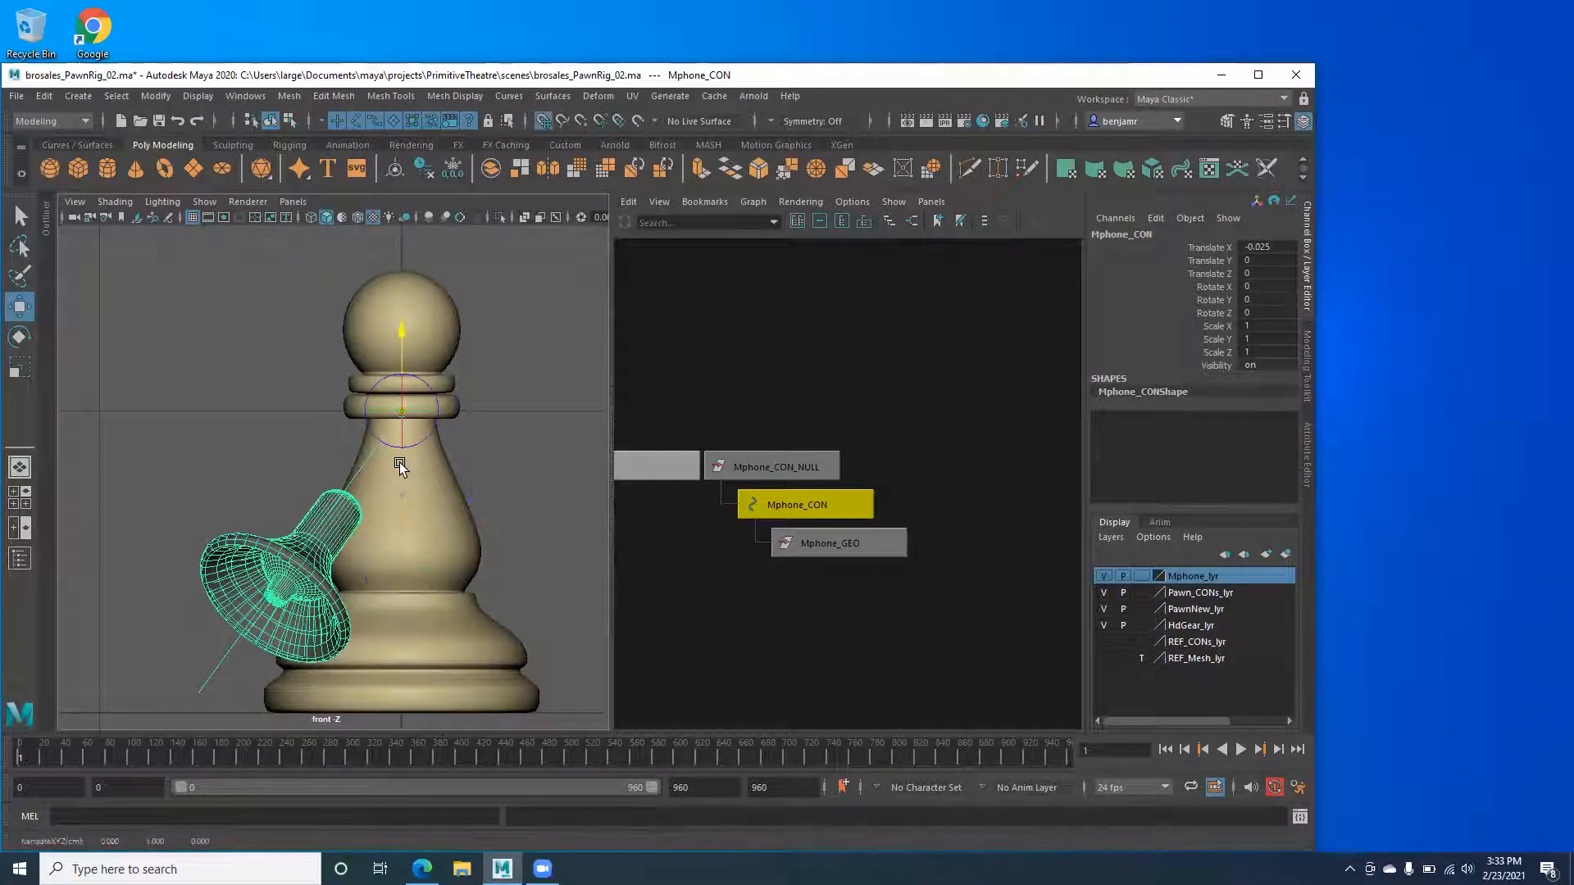
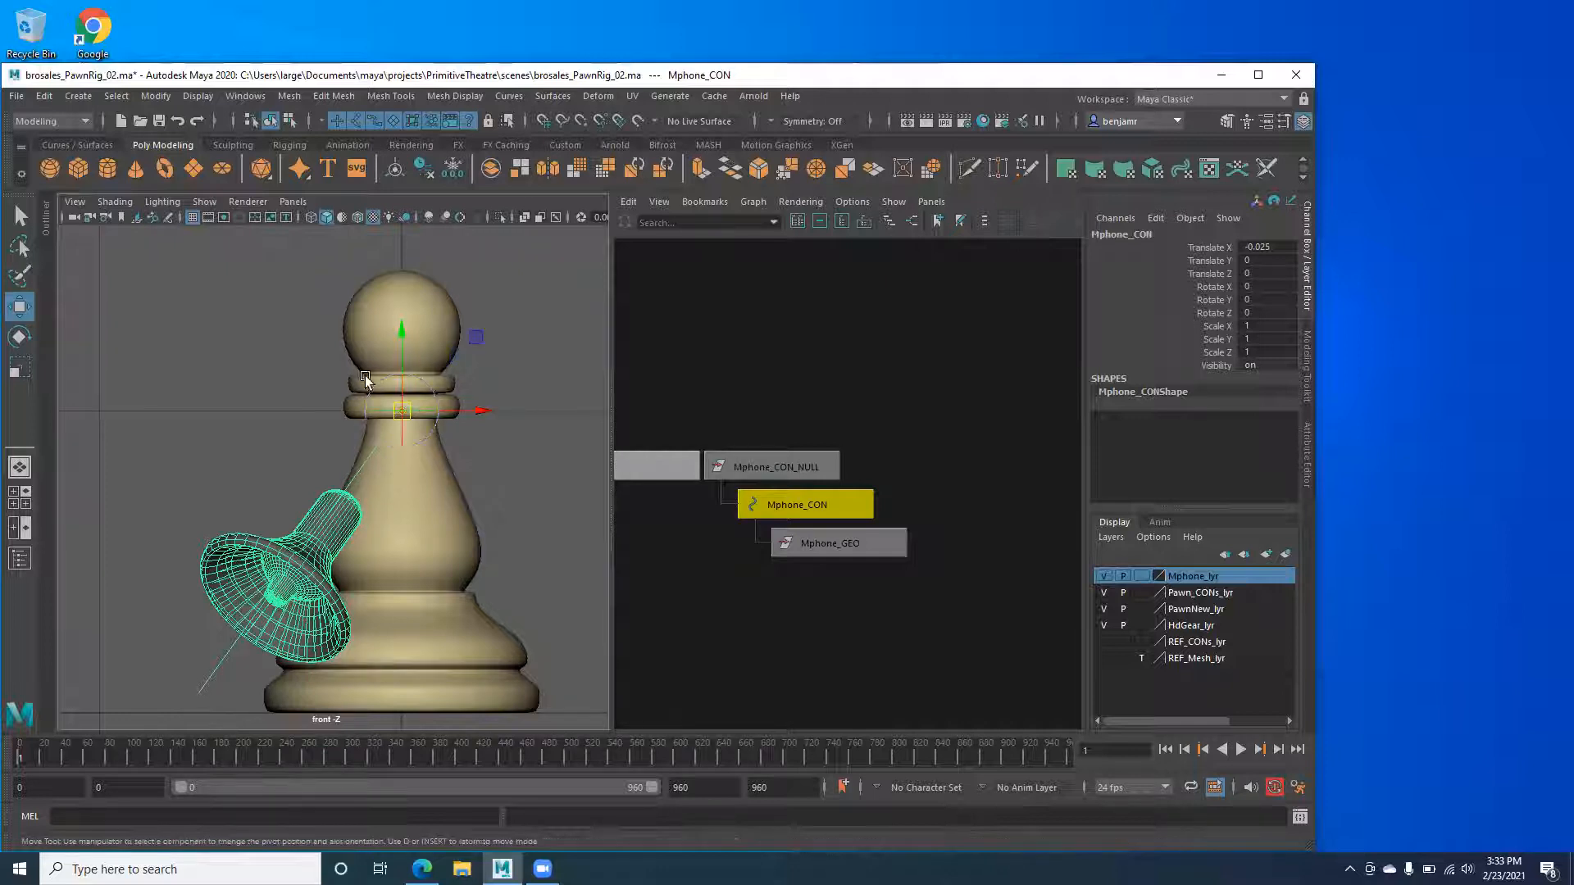
# Try Mphone_CON's pivot slightly below the pawn's collar with a test rotation of about -77.795 in X.
pyautogui.moveTo(401, 333); pyautogui.dragTo(404, 365)
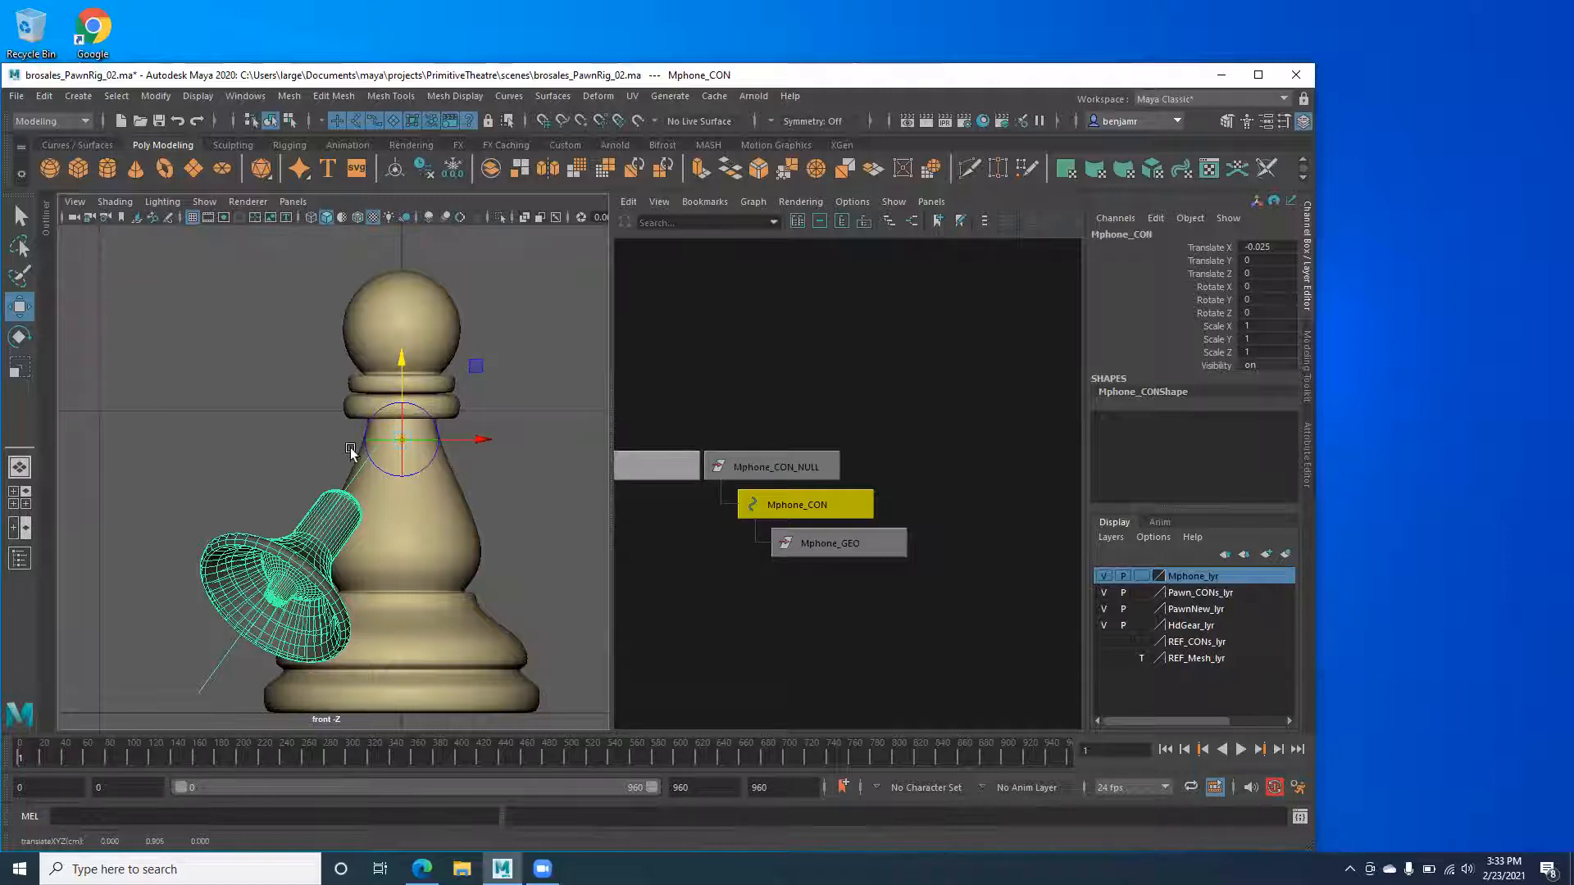
pyautogui.press('d')
pyautogui.keyDown('alt'); pyautogui.moveTo(331, 468); pyautogui.dragTo(321, 458, button='middle'); pyautogui.keyUp('alt')
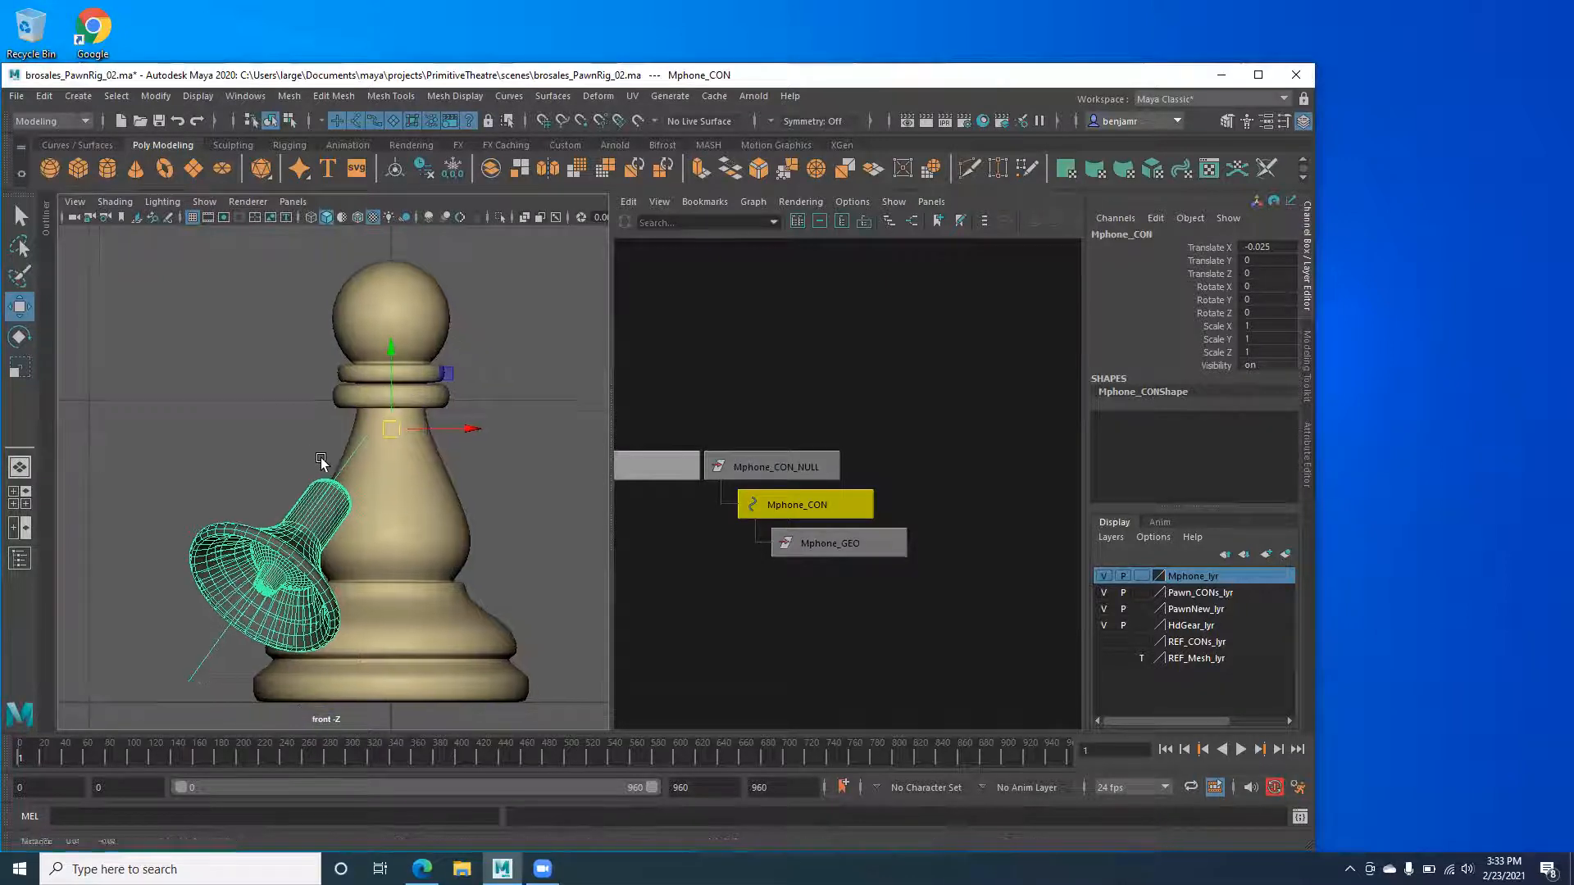
pyautogui.press('e')
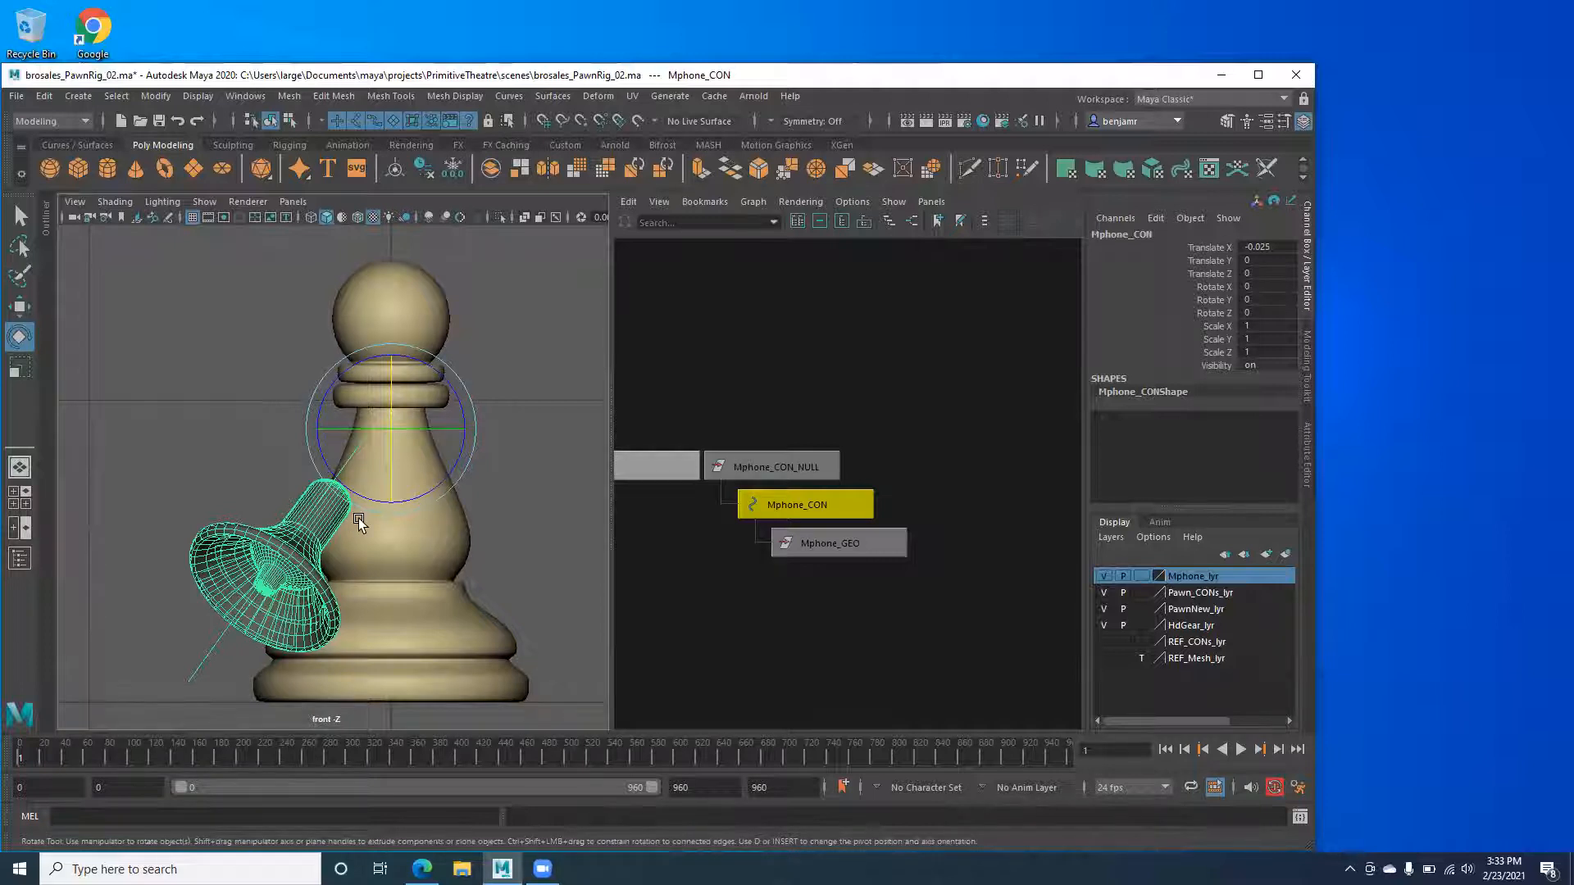
pyautogui.moveTo(386, 485); pyautogui.dragTo(391, 395)
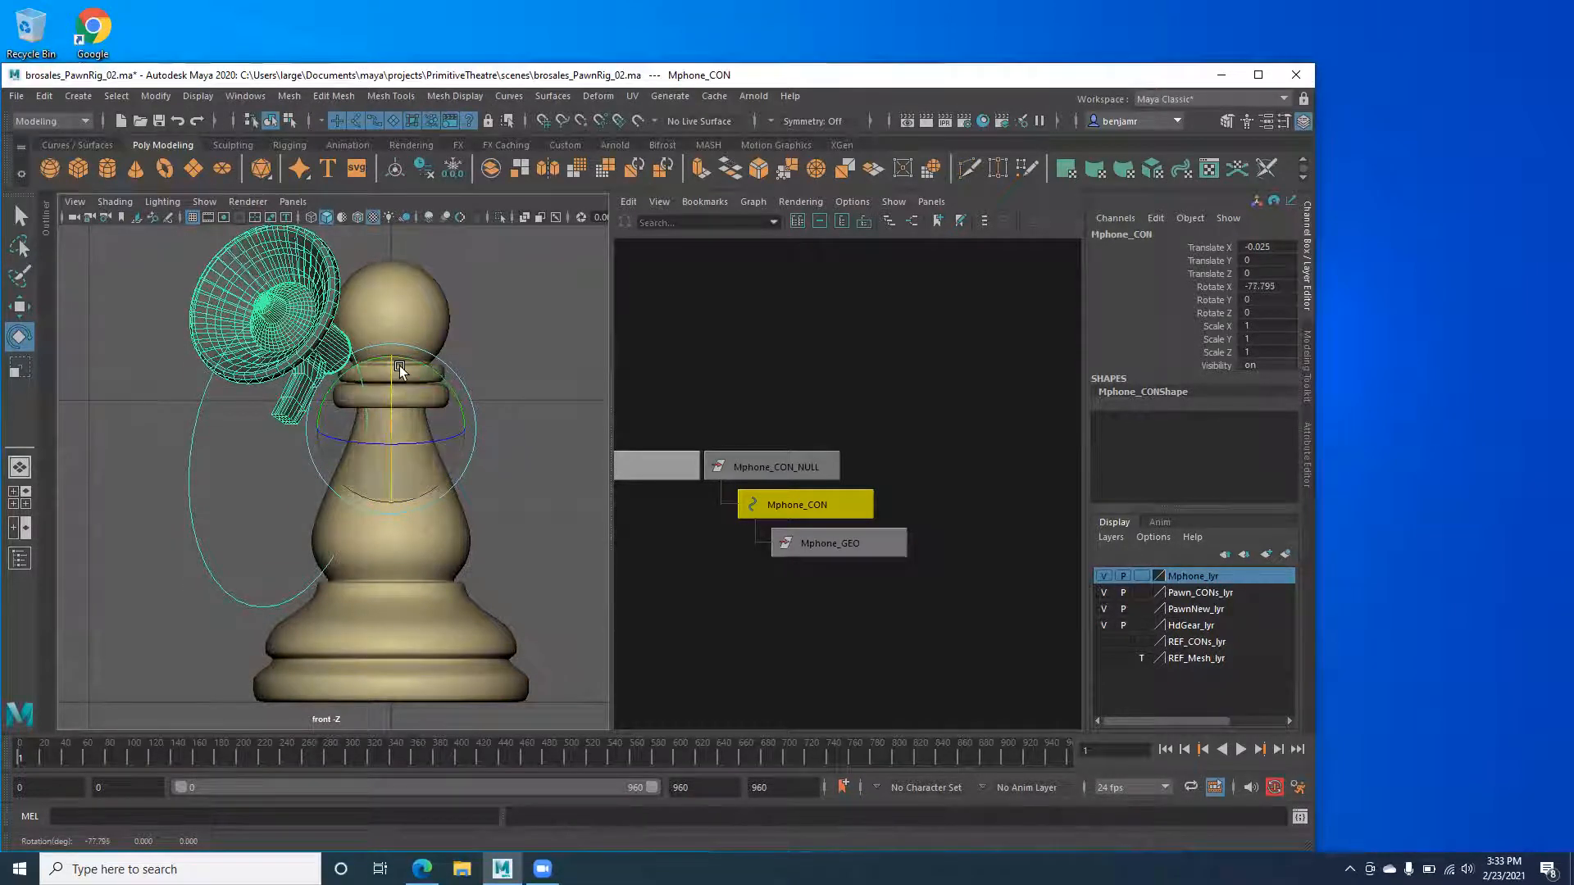
pyautogui.hotkey('ctrl', 'z')
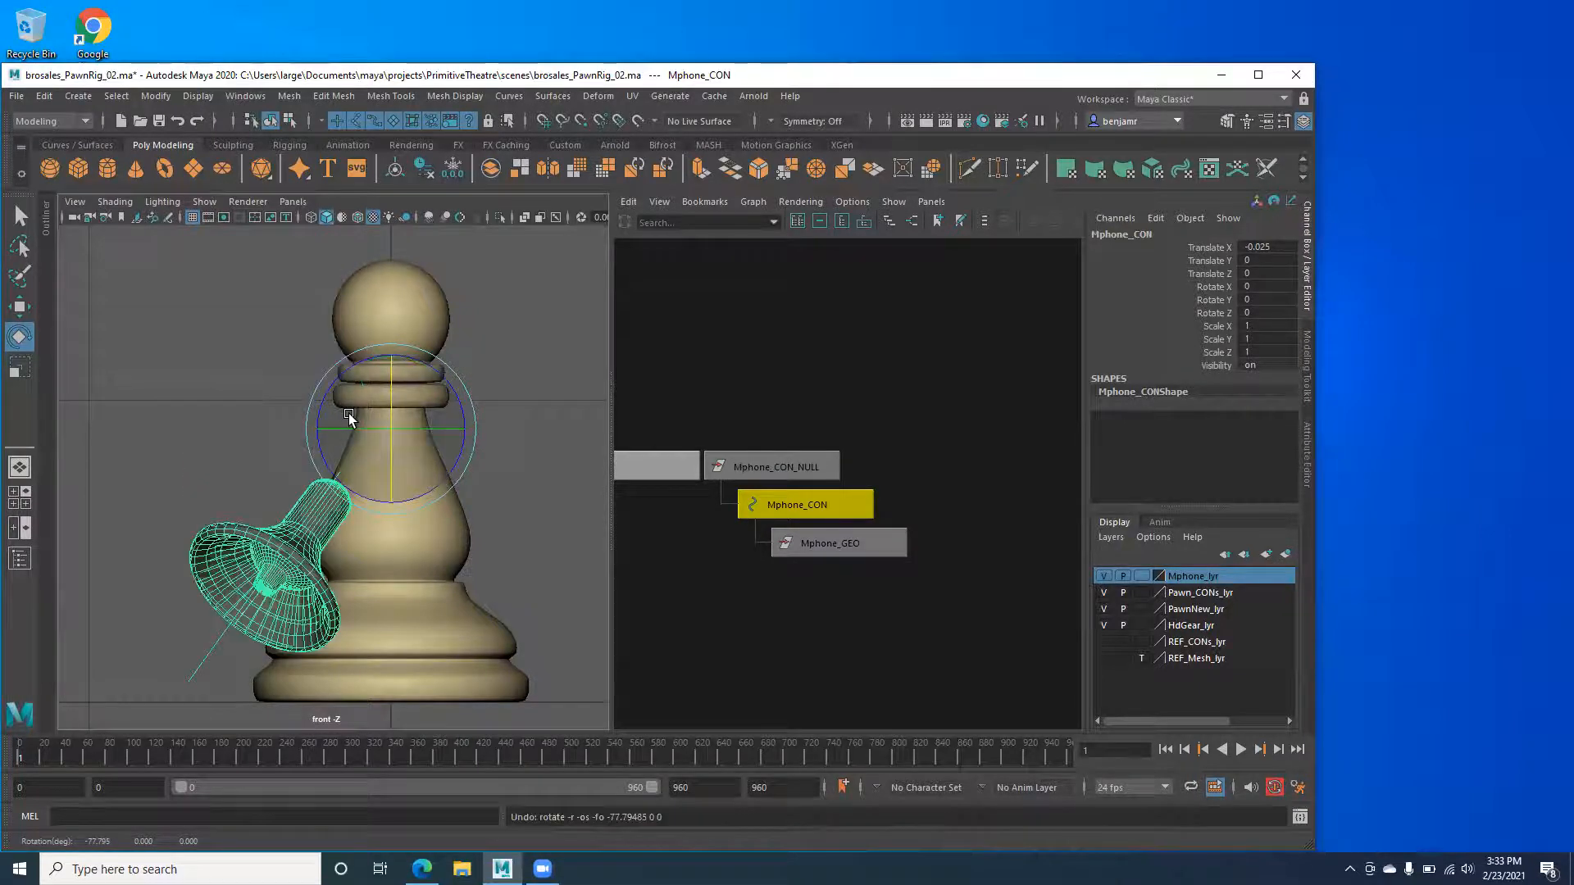
pyautogui.hotkey('ctrl', 'z')
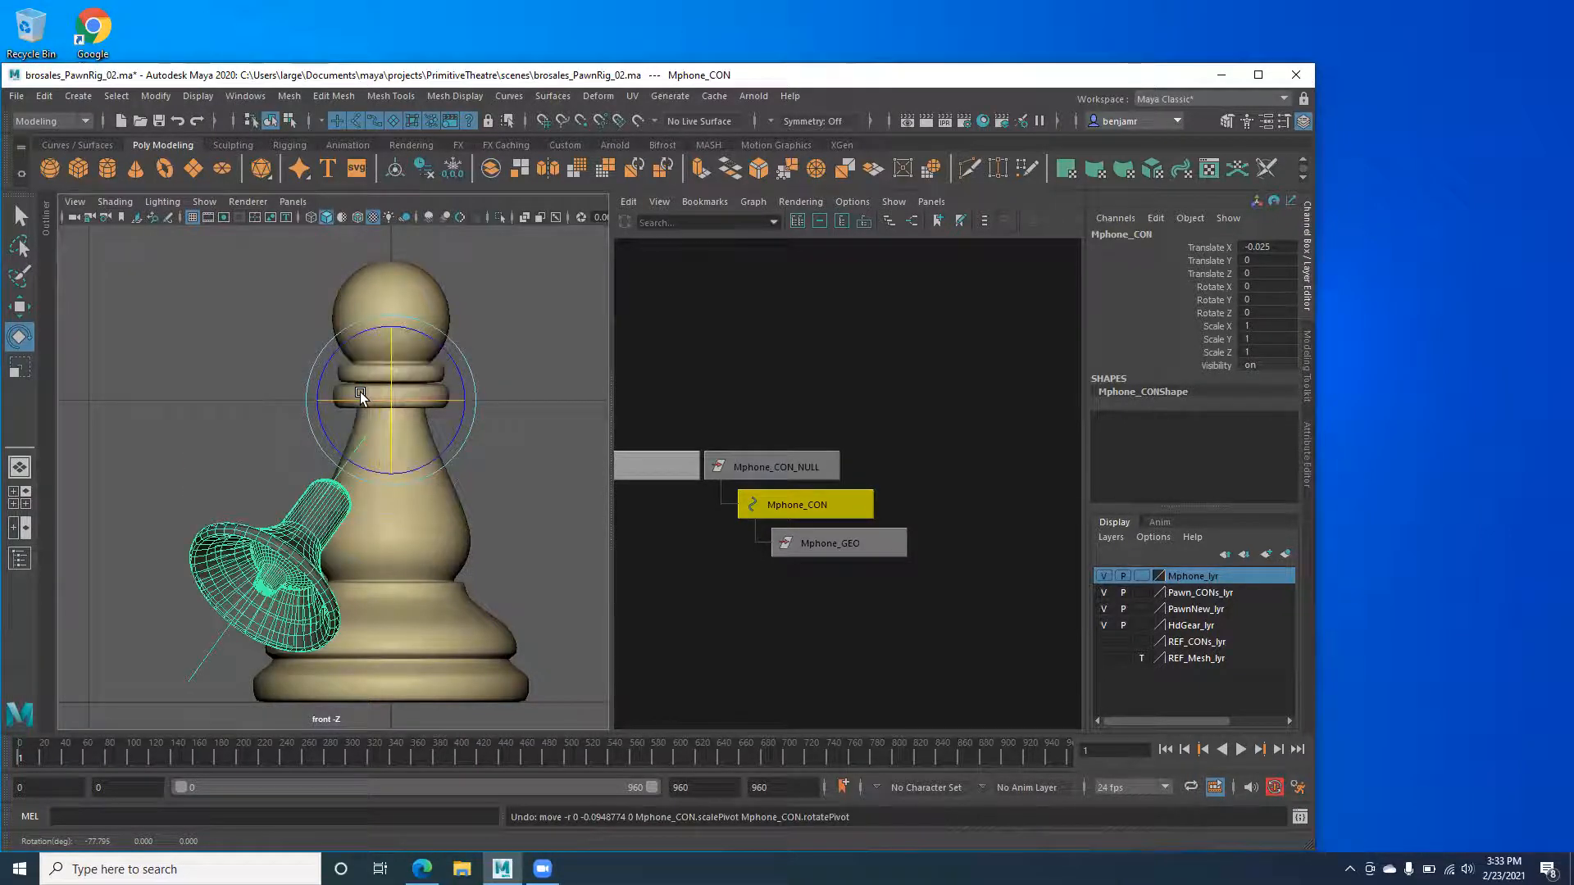
# Raise Mphone_CON's pivot slightly, placing it between the two rings of the pawn's collar.
pyautogui.press('w')
pyautogui.press('d')
pyautogui.moveTo(389, 319); pyautogui.dragTo(387, 302)
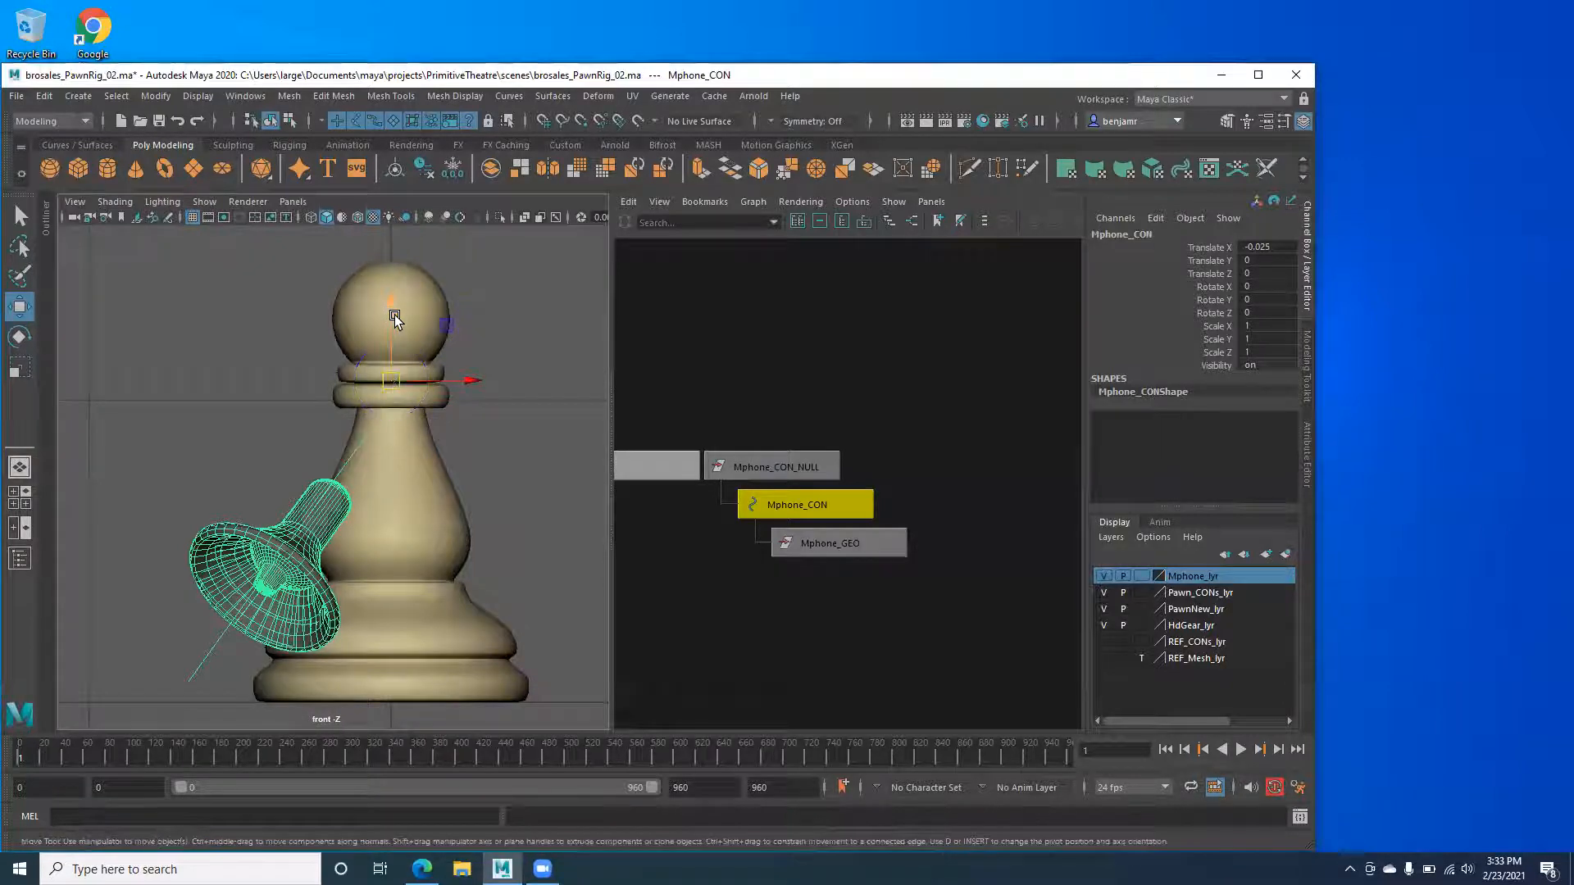
# Test-rotate Mphone_CON to about -63.443 in X, 27.203 in Y and 12.871 in Z, in front of the pawn's face.
pyautogui.press('e')
pyautogui.moveTo(392, 425); pyautogui.dragTo(403, 344)
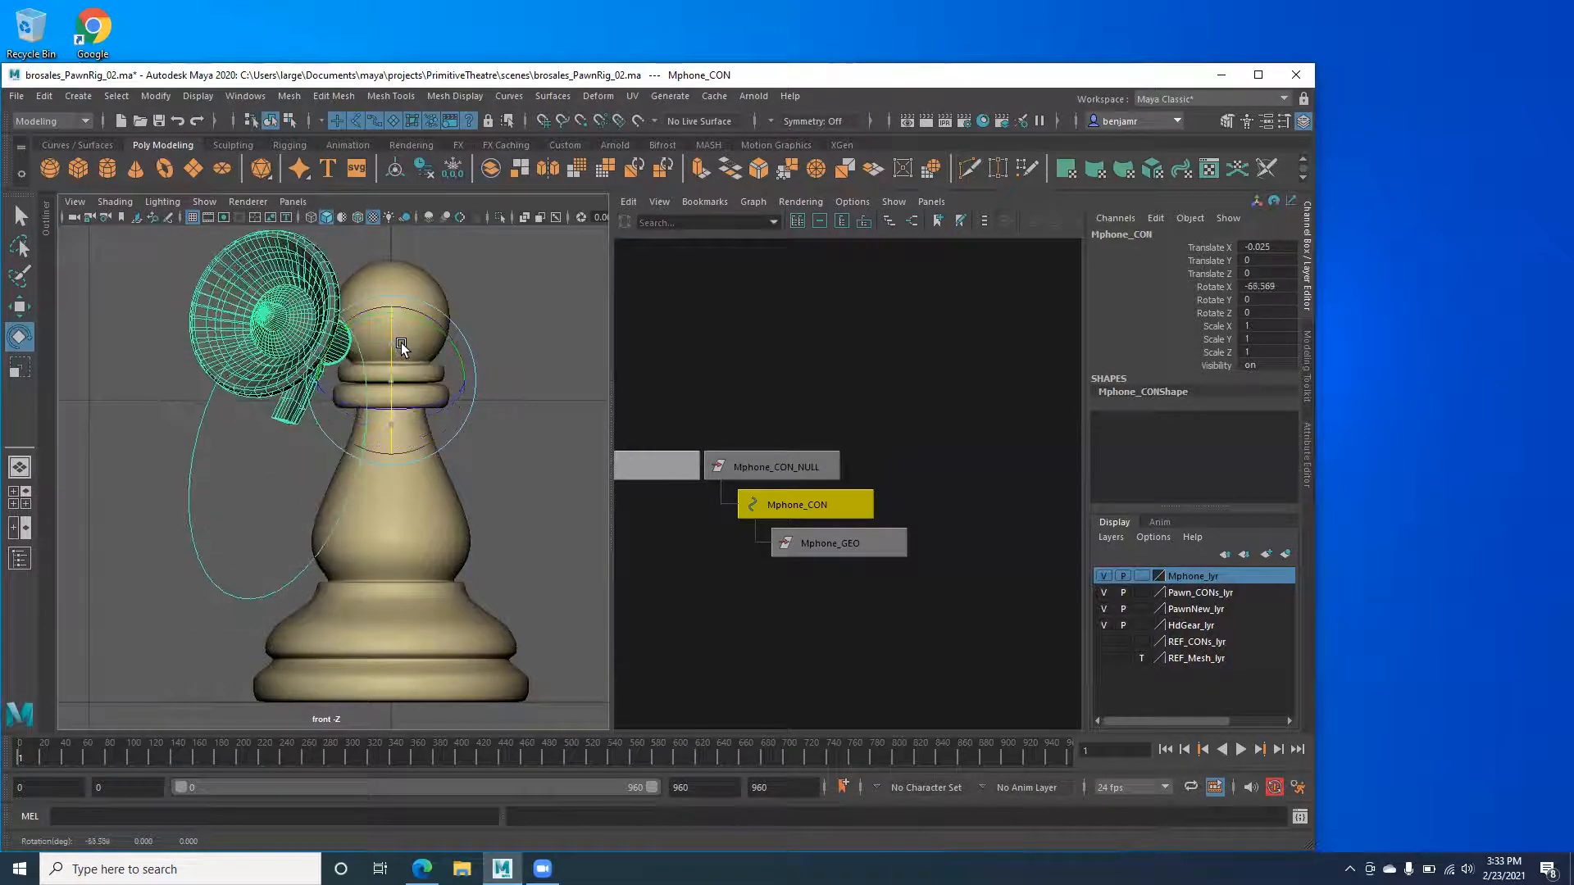
pyautogui.moveTo(361, 397); pyautogui.dragTo(370, 415)
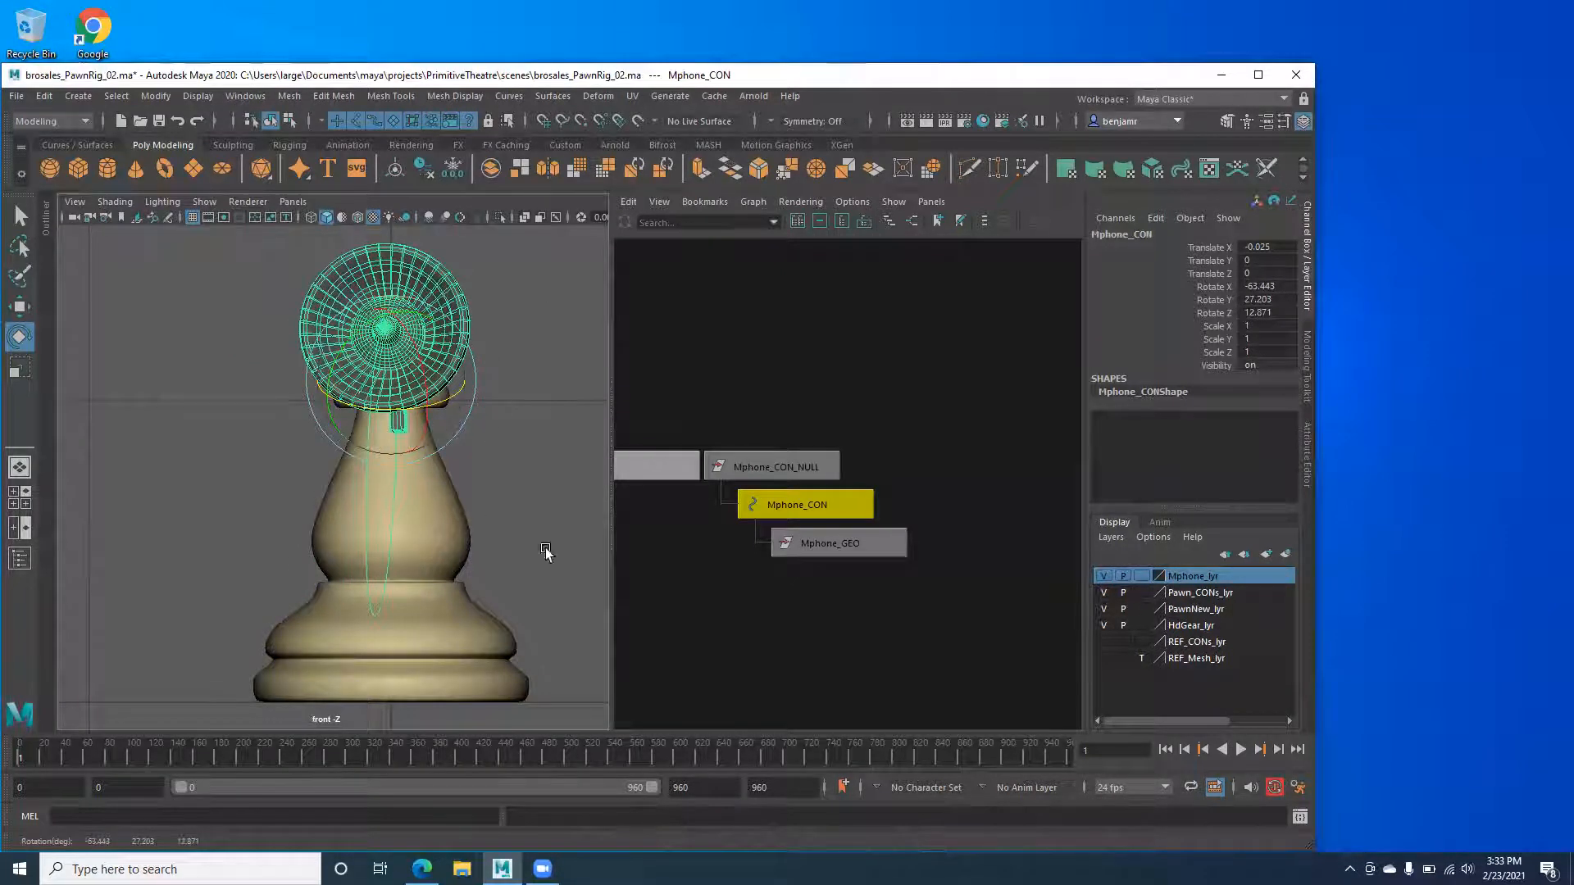
# Examine the megaphone's height and distance relative to the pawn's head from several angles in the perspective view.
pyautogui.press('space')
pyautogui.moveTo(482, 530); pyautogui.dragTo(304, 452)
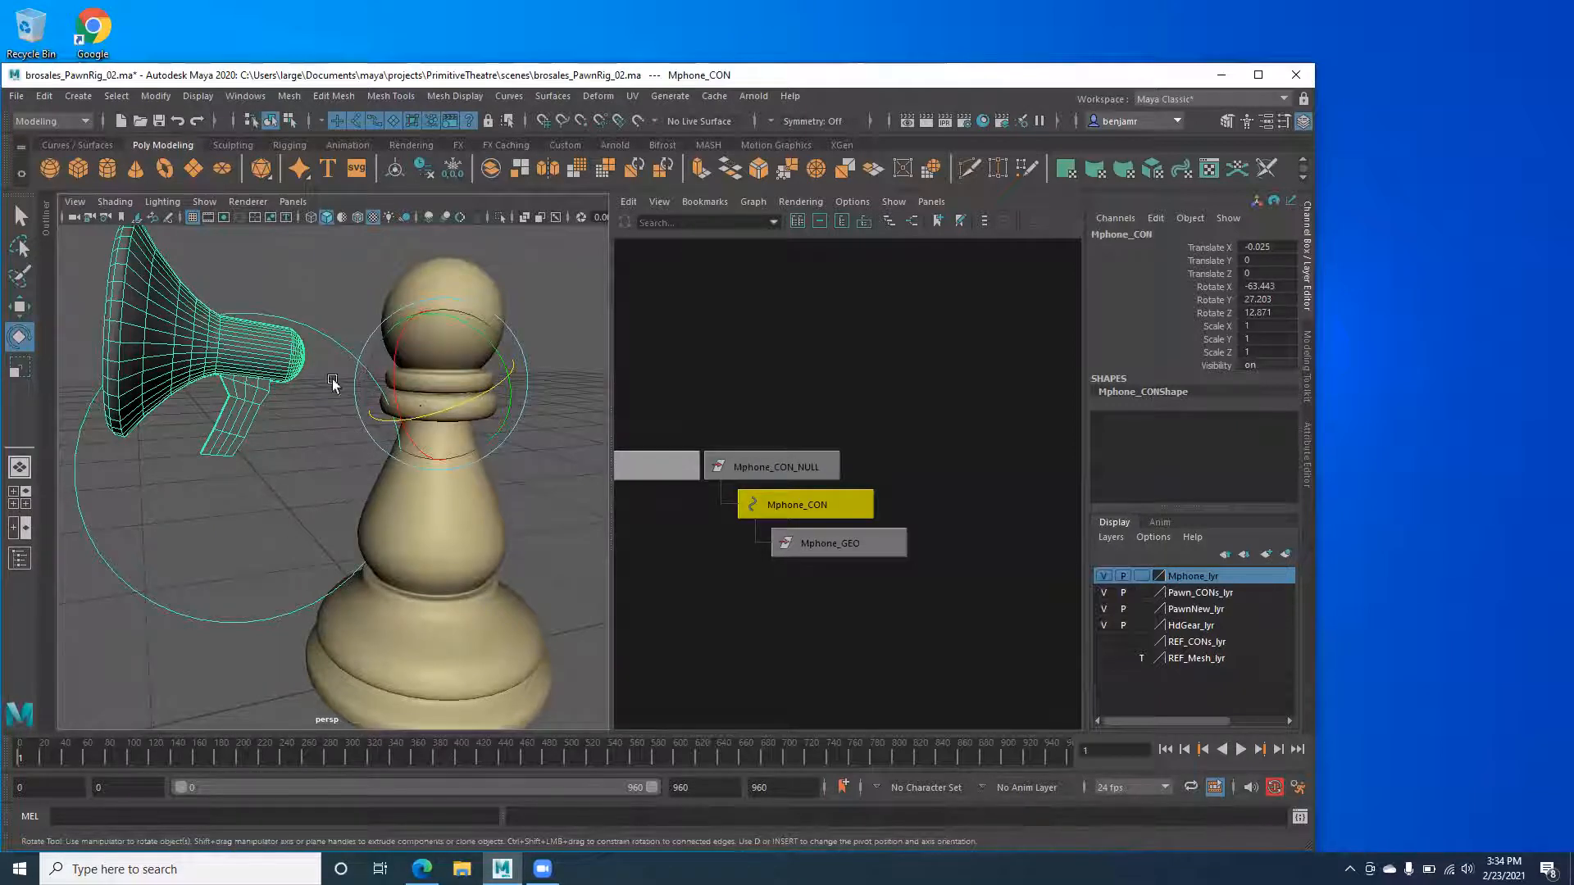
pyautogui.keyDown('alt'); pyautogui.moveTo(351, 502); pyautogui.dragTo(218, 507); pyautogui.keyUp('alt')
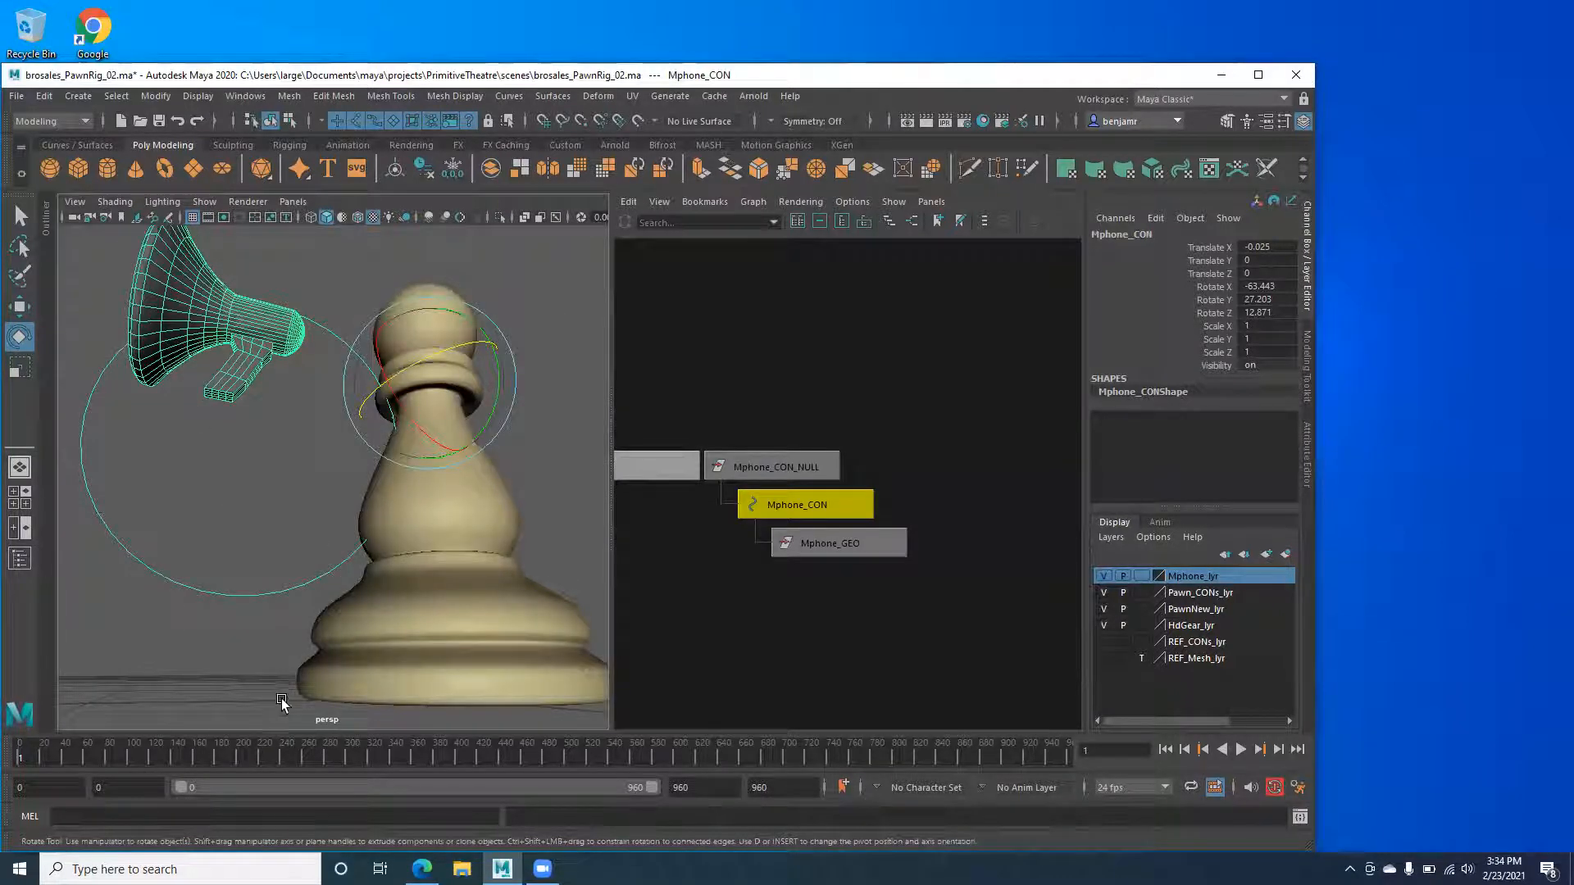
pyautogui.keyDown('alt'); pyautogui.moveTo(164, 472); pyautogui.dragTo(571, 502); pyautogui.keyUp('alt')
pyautogui.click(204, 451)
pyautogui.keyDown('alt'); pyautogui.moveTo(300, 420); pyautogui.dragTo(140, 394); pyautogui.keyUp('alt')
pyautogui.keyDown('alt'); pyautogui.moveTo(425, 434); pyautogui.dragTo(385, 441); pyautogui.keyUp('alt')
pyautogui.keyDown('alt'); pyautogui.moveTo(297, 372); pyautogui.dragTo(337, 441, button='middle'); pyautogui.keyUp('alt')
pyautogui.keyDown('alt'); pyautogui.moveTo(337, 441); pyautogui.dragTo(247, 492, button='right'); pyautogui.keyUp('alt')
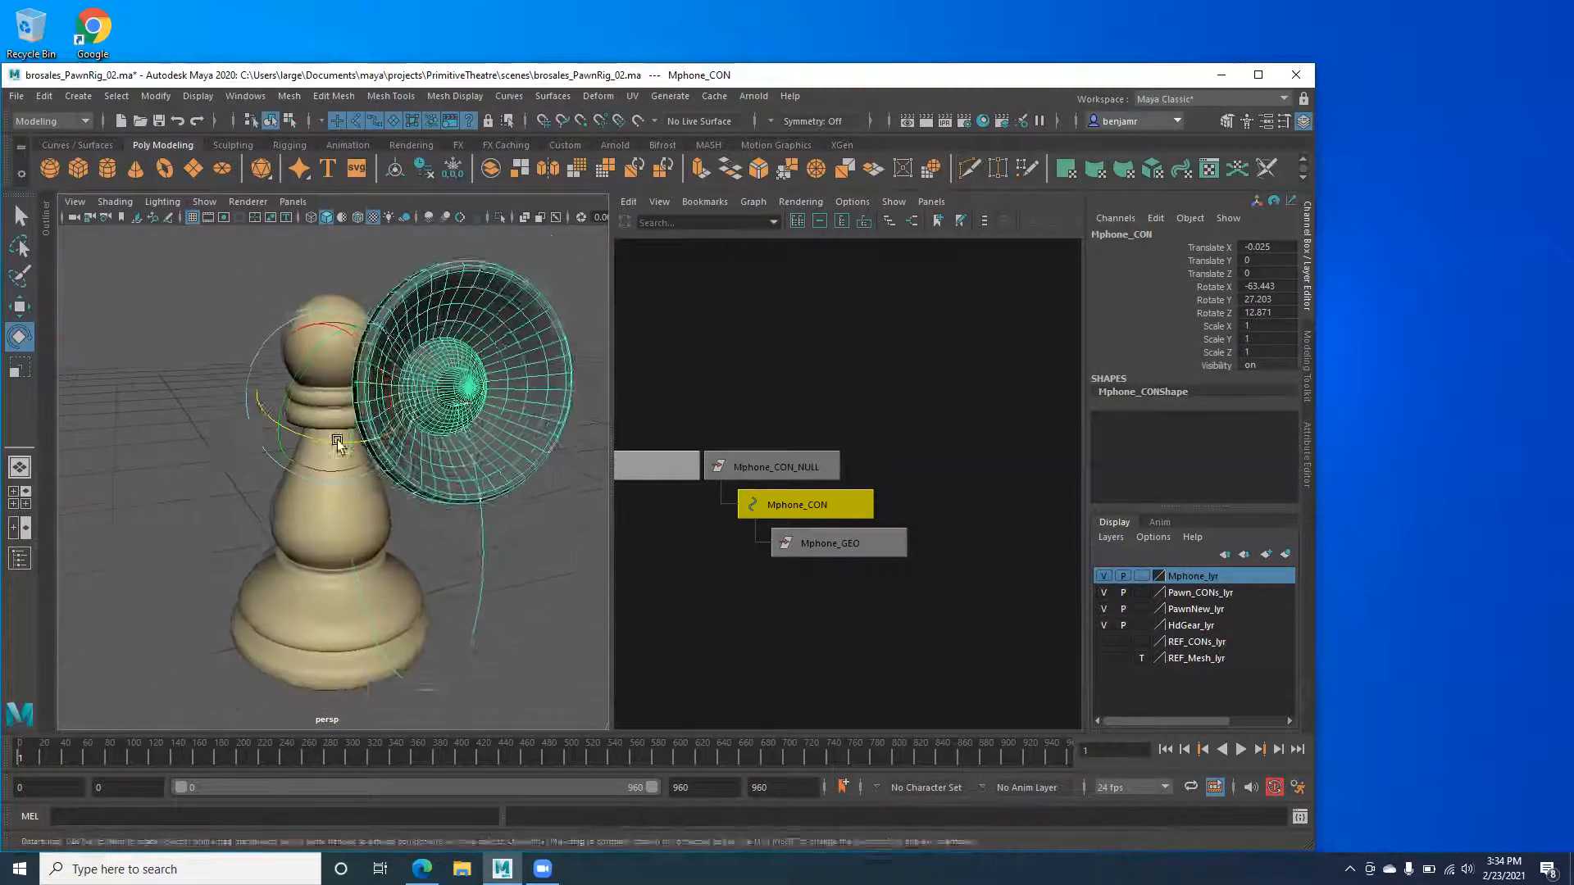
pyautogui.keyDown('alt'); pyautogui.moveTo(248, 489); pyautogui.dragTo(72, 525); pyautogui.keyUp('alt')
pyautogui.keyDown('alt'); pyautogui.moveTo(369, 450); pyautogui.dragTo(225, 504); pyautogui.keyUp('alt')
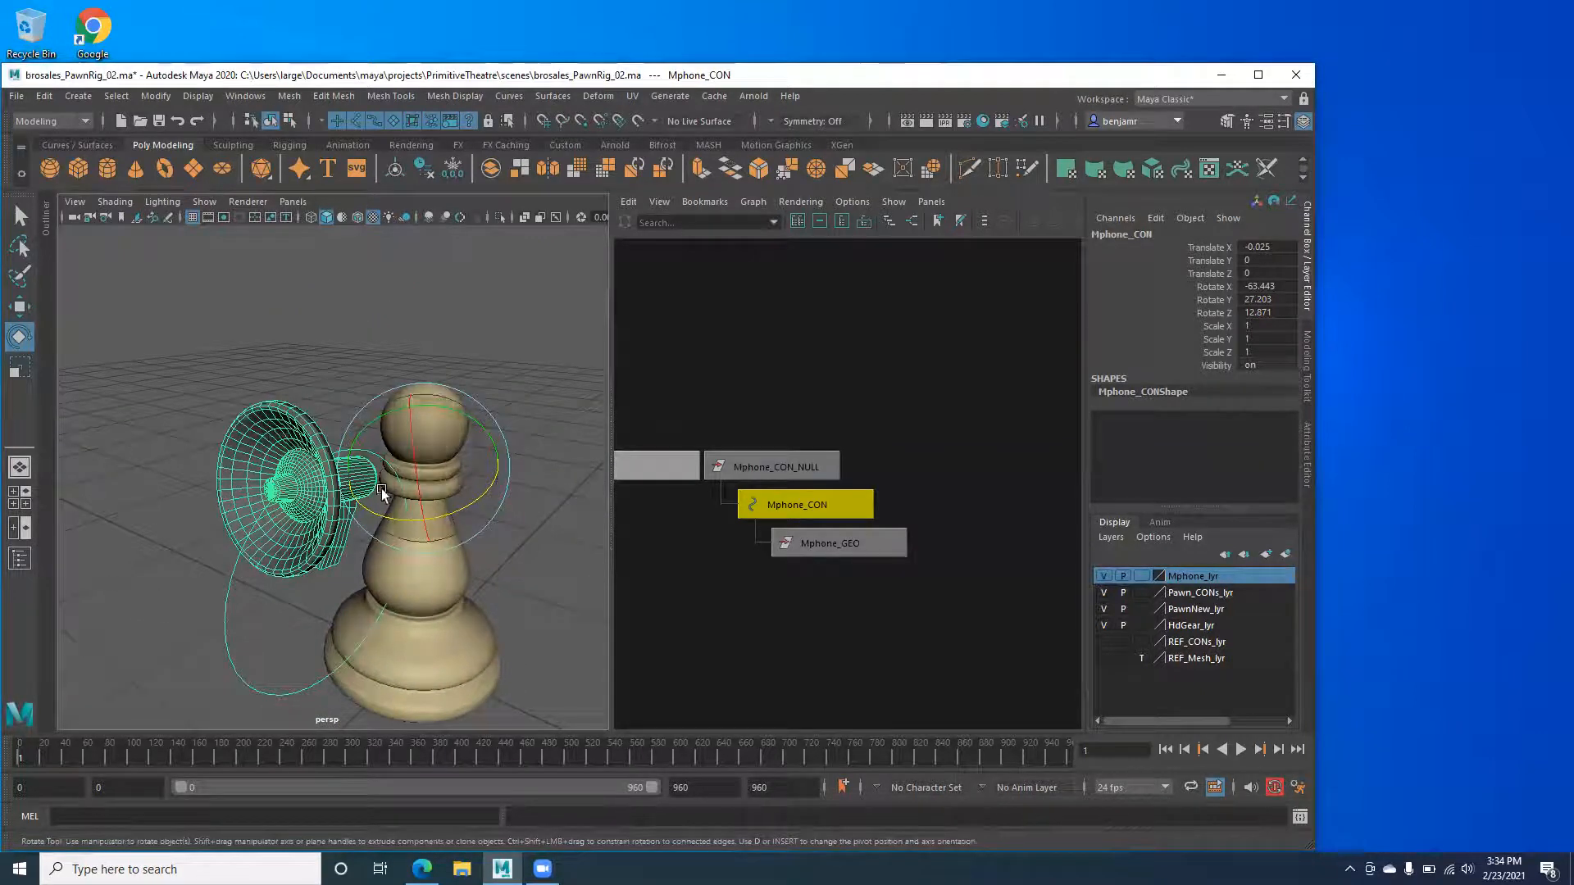
# Undo Mphone_CON's test rotations, keeping its raised pivot and leaving the control selected.
pyautogui.hotkey('ctrl', 'z')
pyautogui.hotkey('ctrl', 'z')
pyautogui.hotkey('ctrl', 'z')
pyautogui.hotkey('ctrl', 'z')
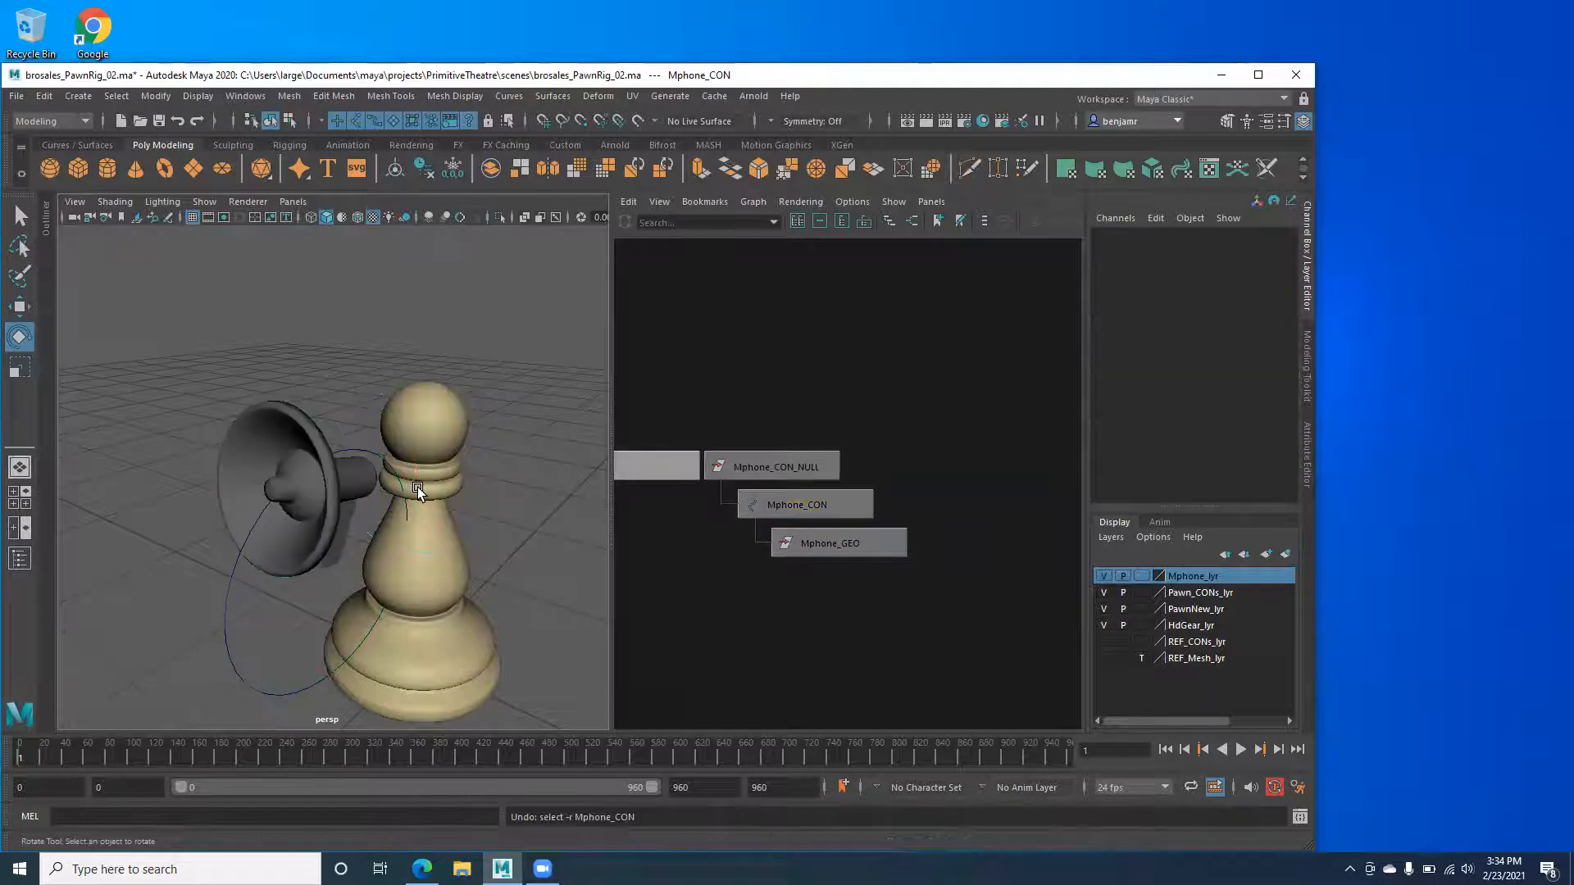
pyautogui.keyDown('alt'); pyautogui.moveTo(298, 578); pyautogui.dragTo(337, 545); pyautogui.keyUp('alt')
pyautogui.keyDown('alt'); pyautogui.moveTo(331, 538); pyautogui.dragTo(329, 536, button='middle'); pyautogui.keyUp('alt')
pyautogui.keyDown('alt'); pyautogui.moveTo(329, 538); pyautogui.dragTo(361, 554); pyautogui.keyUp('alt')
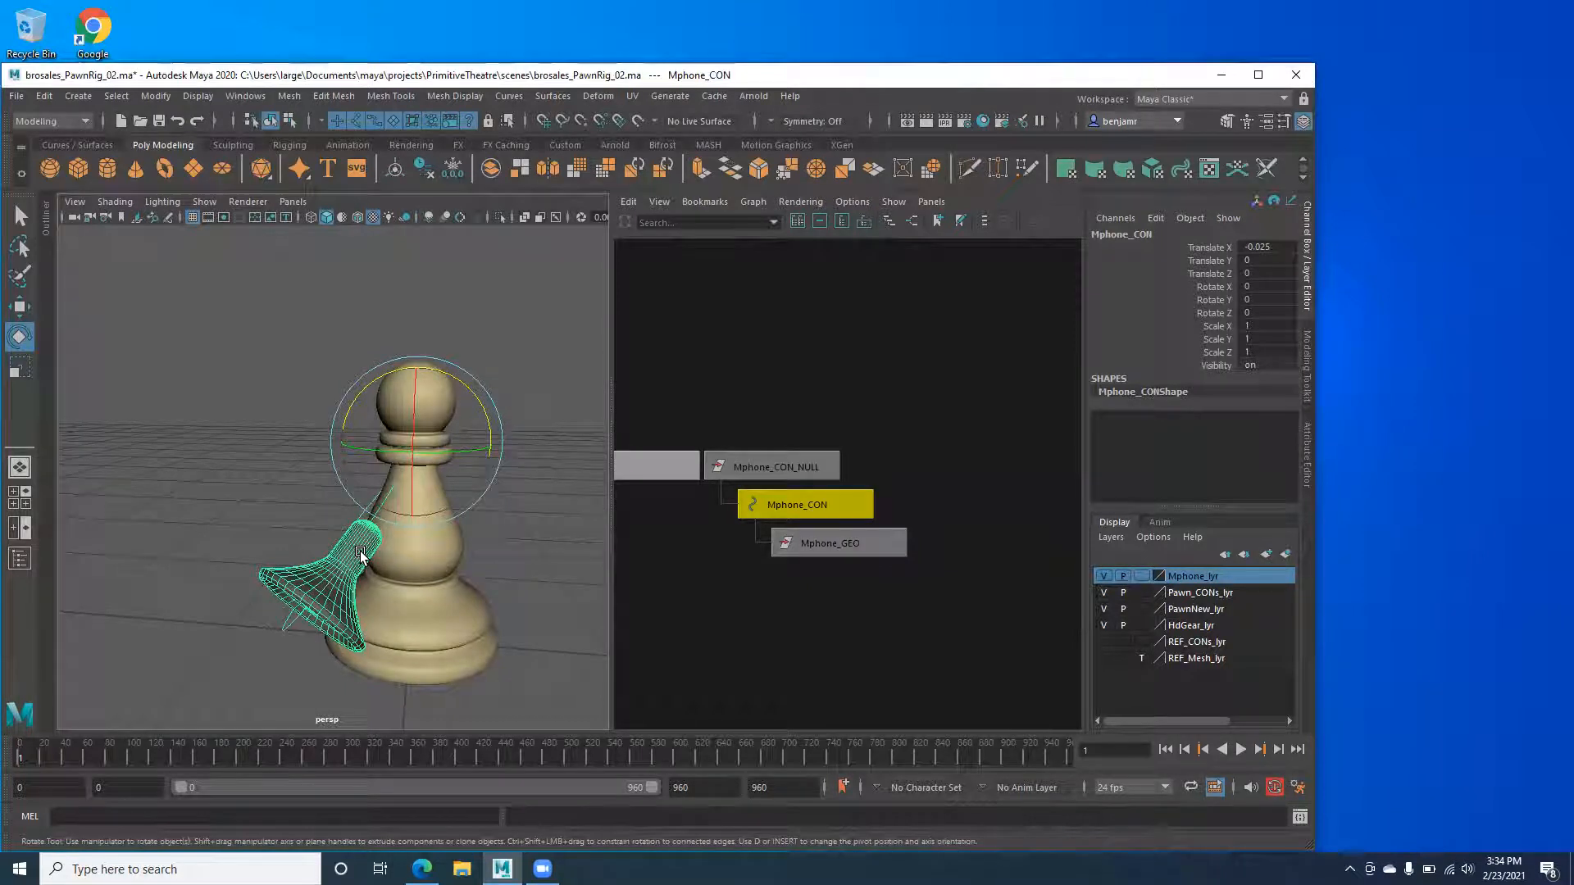
# Rotate Mphone_CON to about 9.683 in Z and shift it to about -0.136 in X, away from the pawn.
pyautogui.press('w')
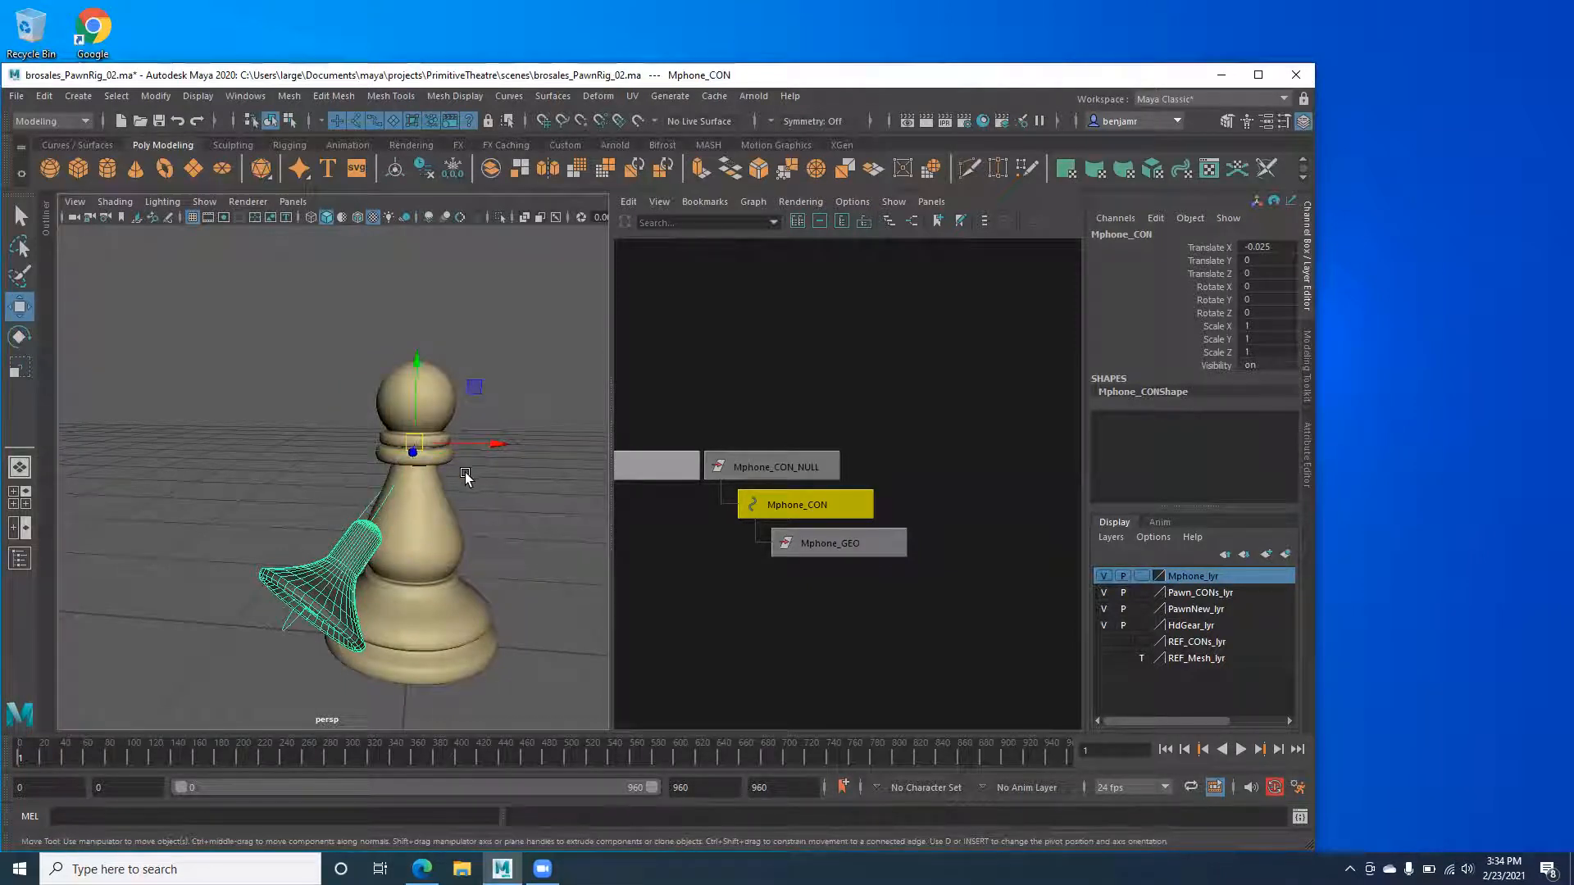
pyautogui.press('e')
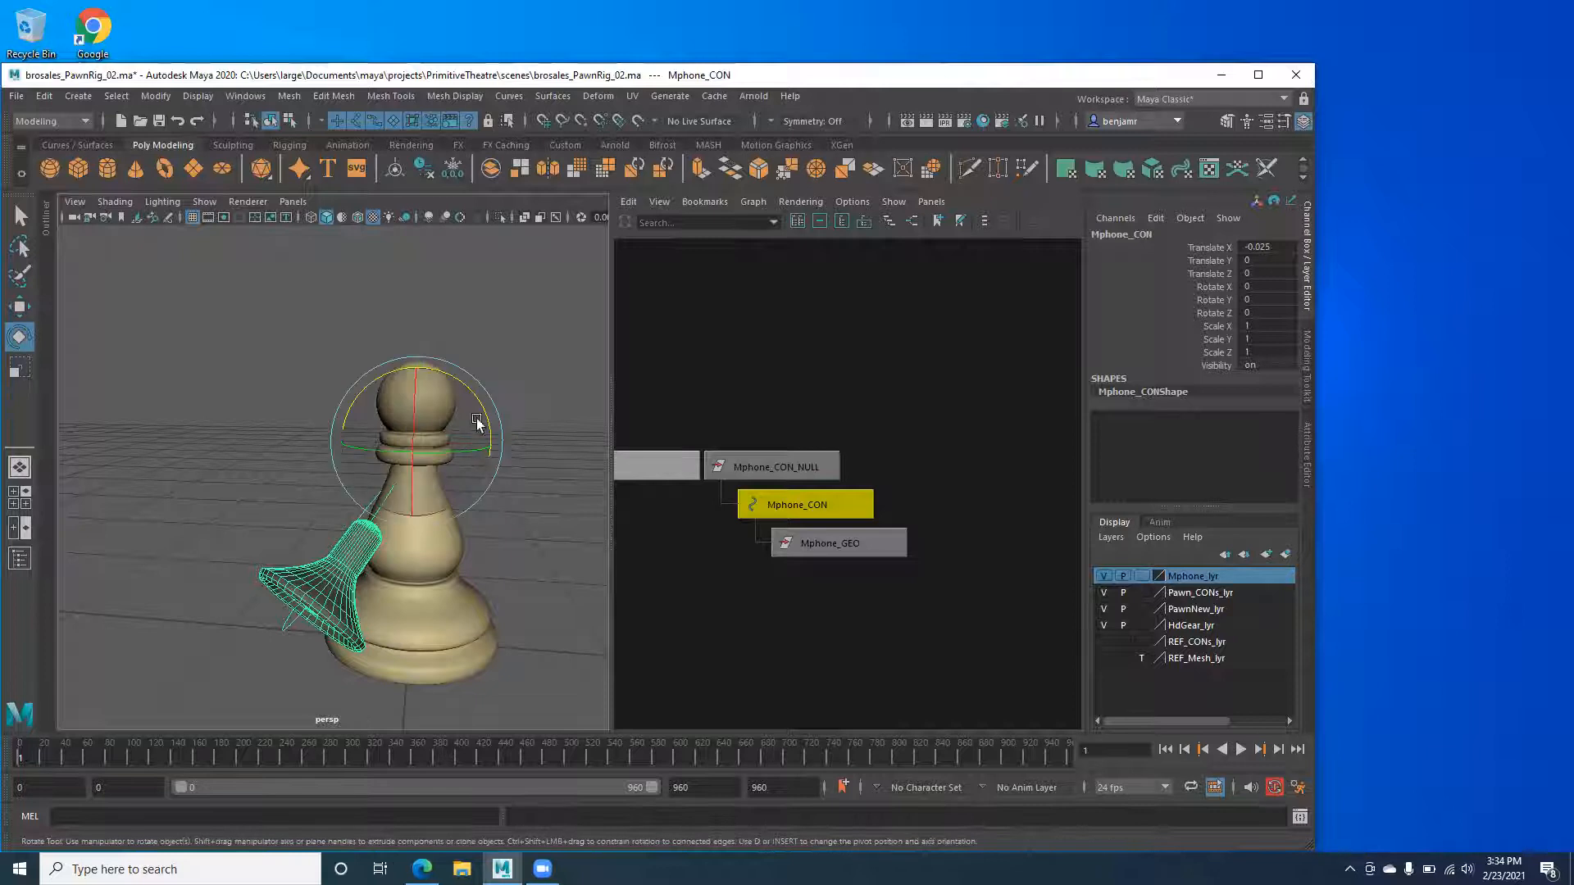
pyautogui.moveTo(479, 405); pyautogui.dragTo(416, 510)
pyautogui.press('w')
# Snap Mphone_CON's pivot back onto the vertical grid line through the pawn's center in the front view.
pyautogui.press('space')
pyautogui.press('d')
pyautogui.press('x')
pyautogui.moveTo(438, 431); pyautogui.dragTo(468, 438)
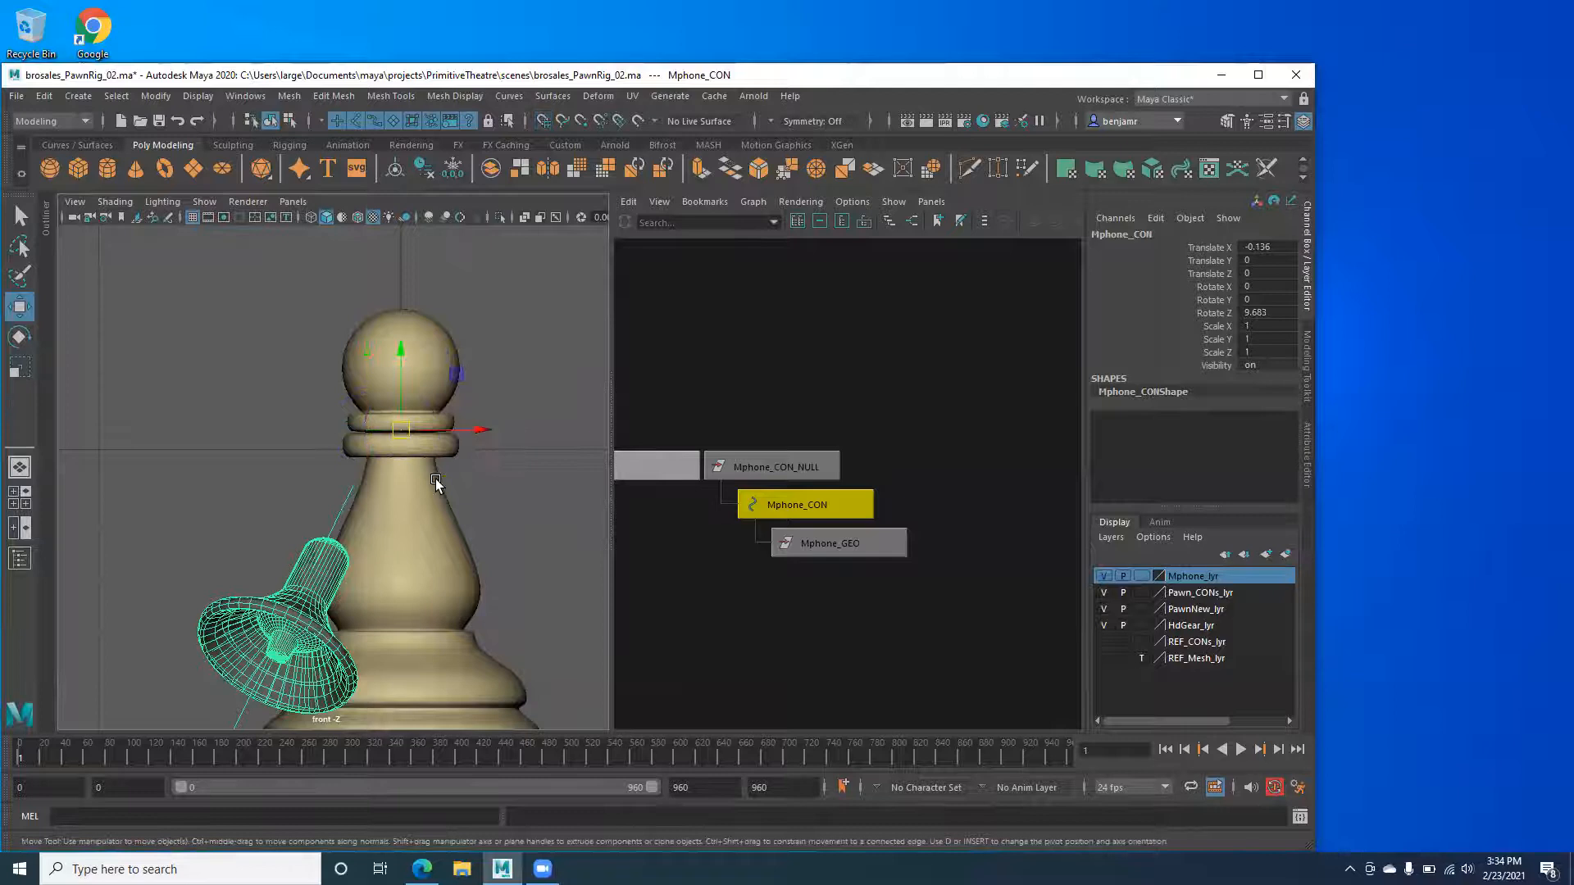
# Freeze the transformations of Mphone_CON with its pivot at the pawn's neck.
pyautogui.press('e')
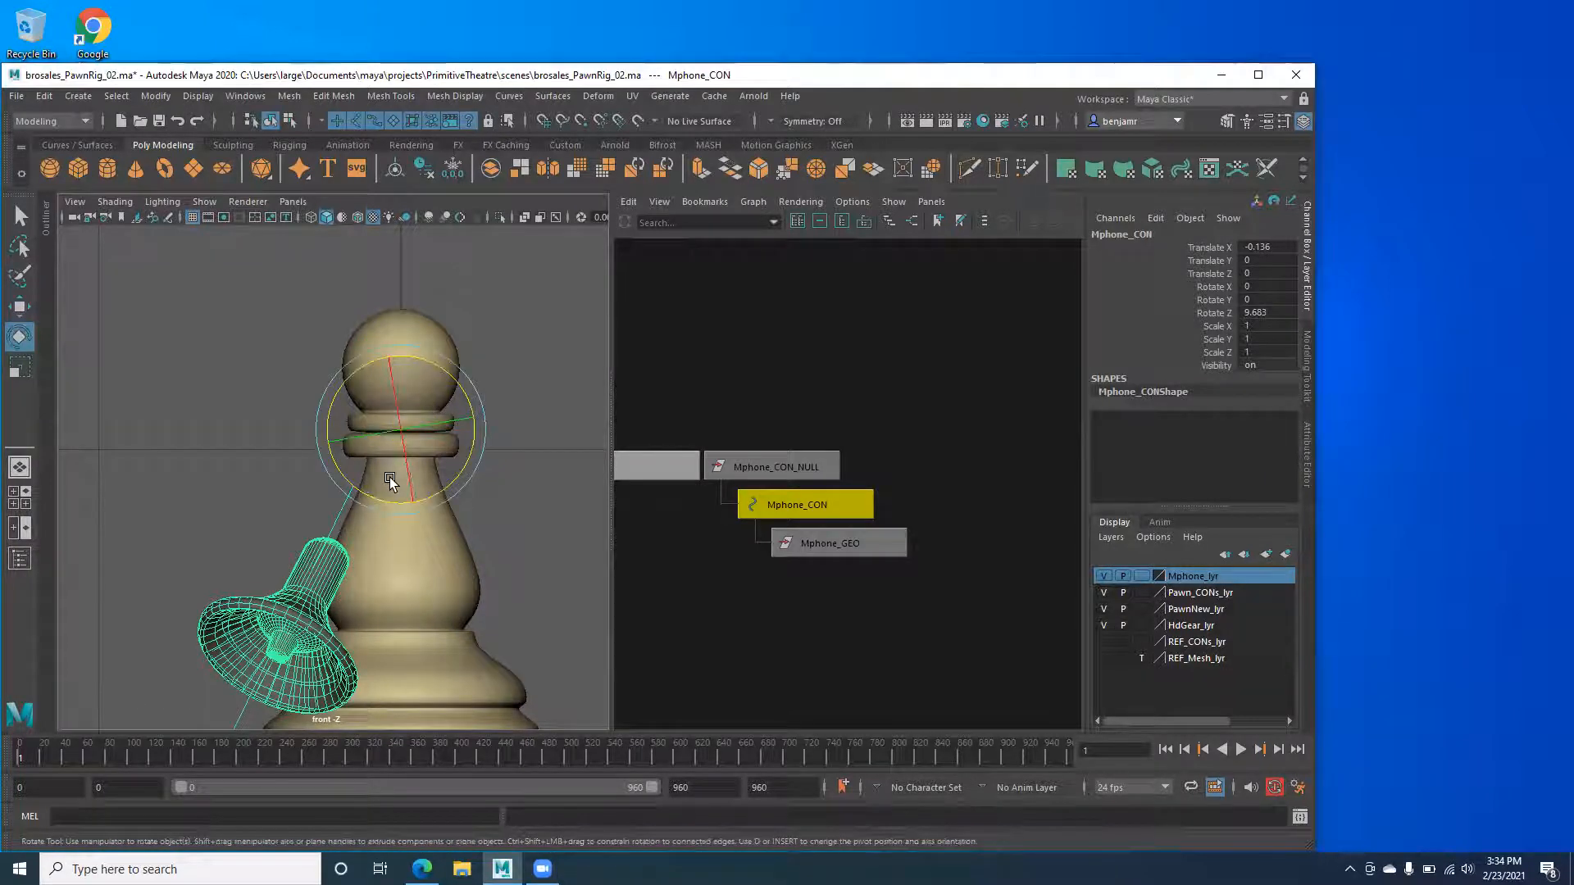
pyautogui.click(336, 507)
pyautogui.click(341, 507)
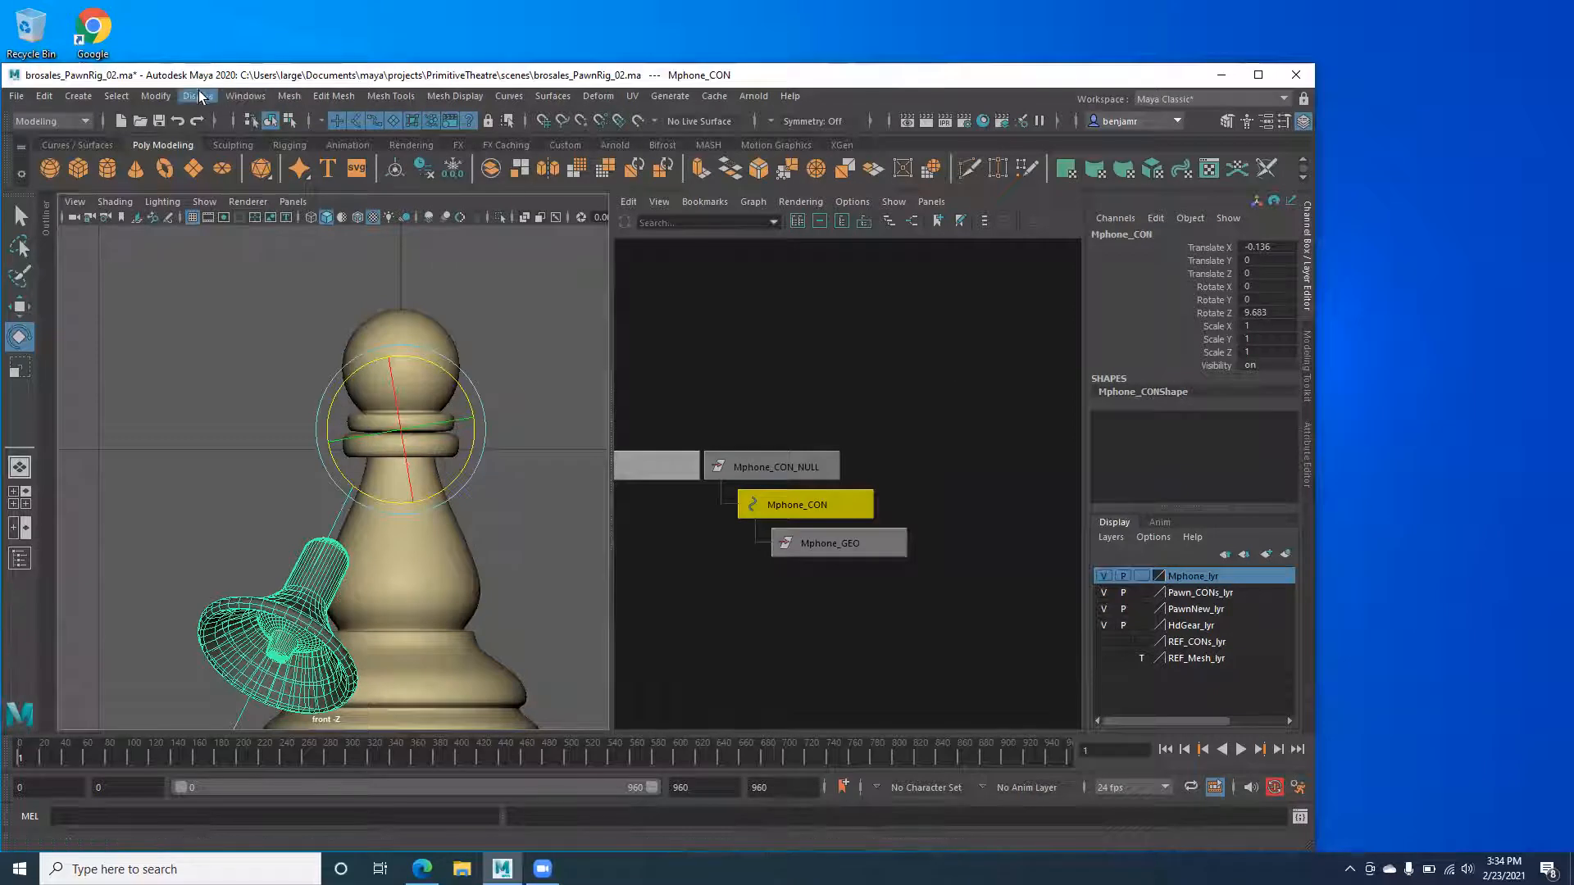
pyautogui.click(145, 97)
pyautogui.click(190, 170)
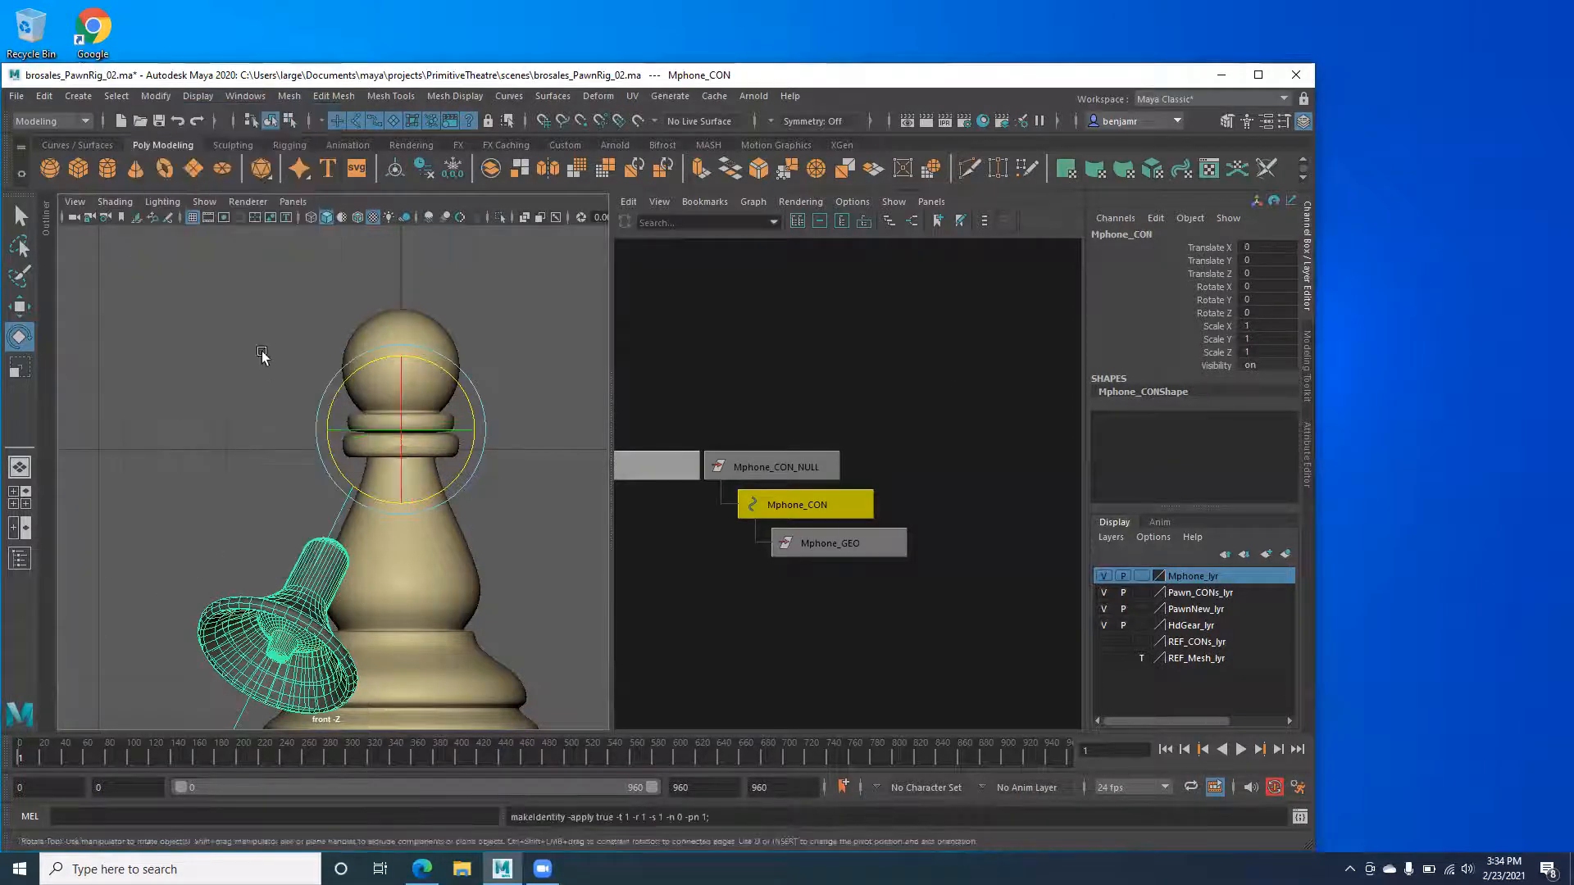
# Test-rotate Mphone_CON toward the pawn's face on several axes, and undo the test rotations together with the freeze.
pyautogui.moveTo(402, 467); pyautogui.dragTo(406, 388)
pyautogui.moveTo(356, 455); pyautogui.dragTo(287, 430)
pyautogui.press('space')
pyautogui.hotkey('ctrl', 'z')
pyautogui.hotkey('ctrl', 'z')
pyautogui.hotkey('ctrl', 'z')
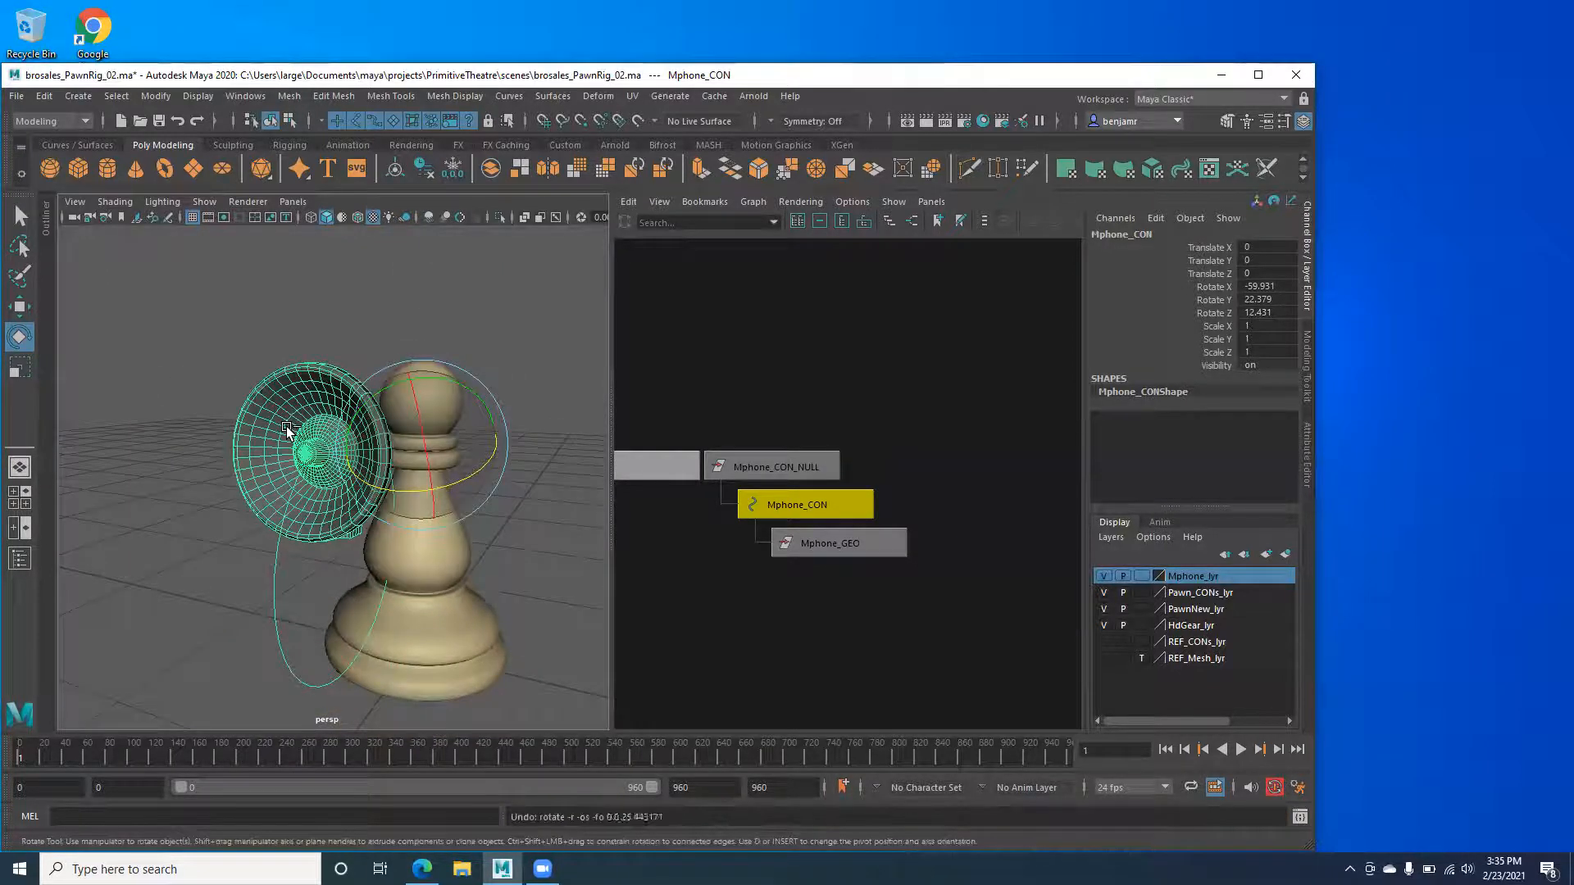
pyautogui.hotkey('ctrl', 'z')
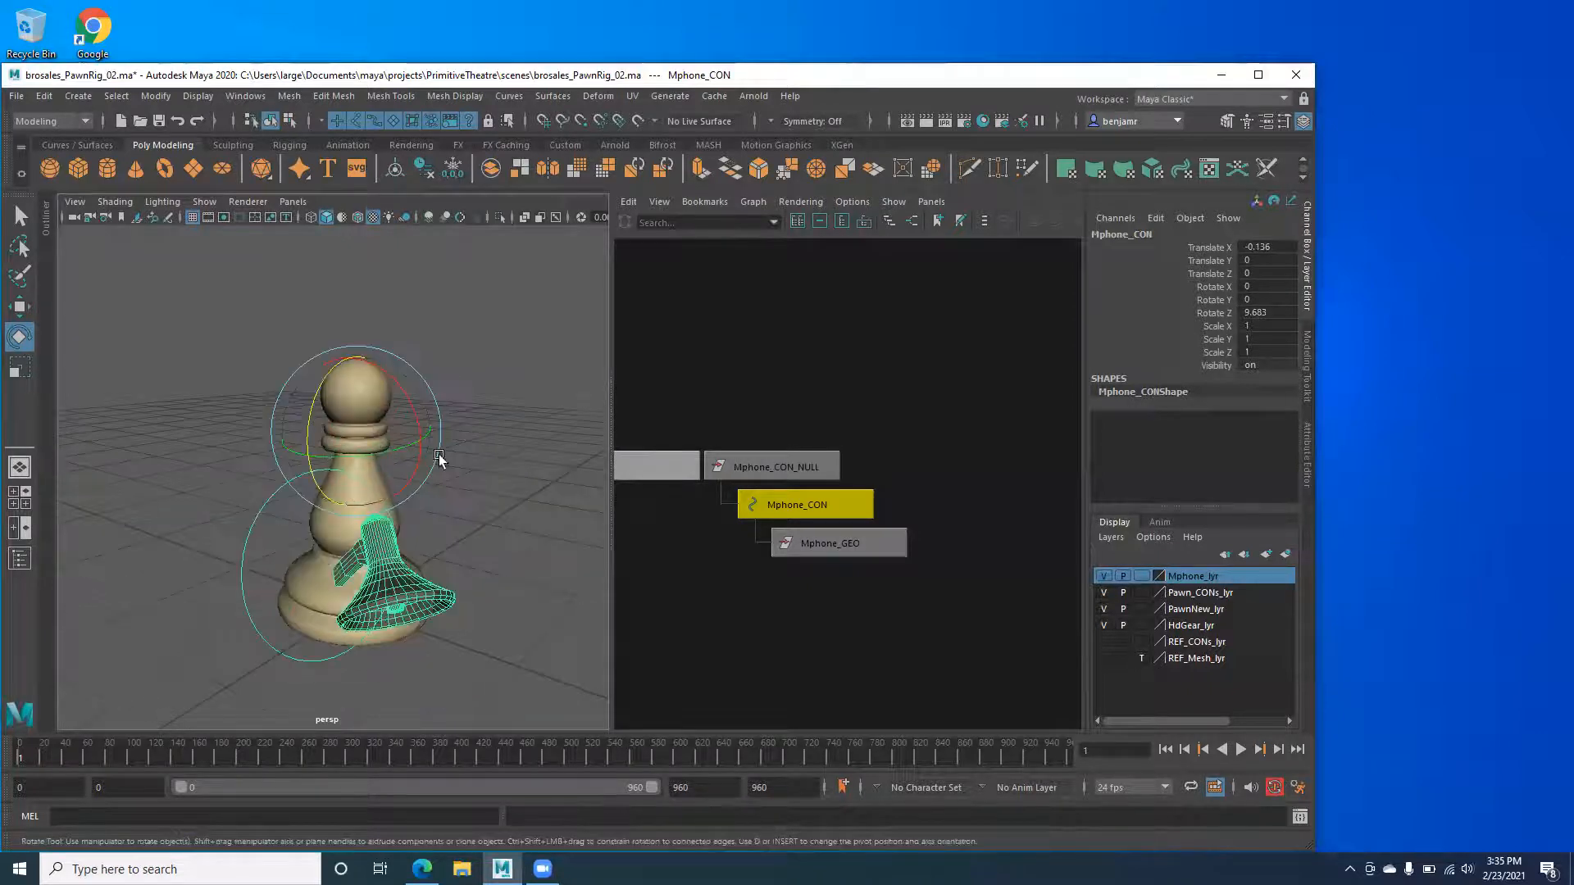
# Freeze Mphone_CON's transformations again so all its translate and rotate channels are zeroed.
pyautogui.click(197, 96)
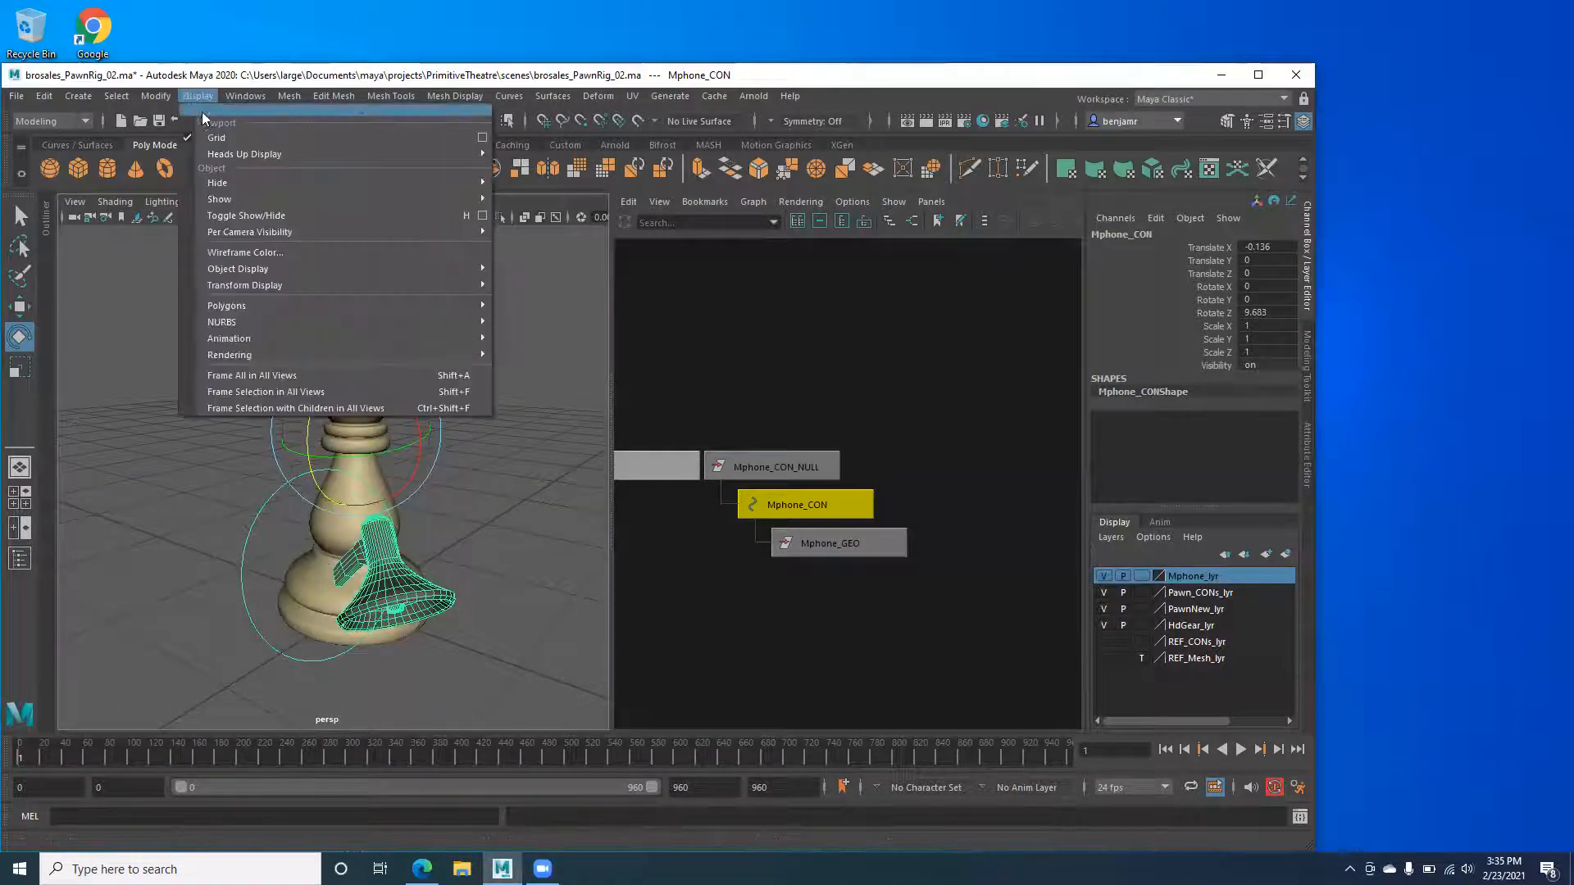
pyautogui.click(152, 96)
pyautogui.click(182, 172)
# Move Mphone_CON's pivot to the rear edge of the pawn's lower collar in the left view.
pyautogui.keyDown('alt'); pyautogui.moveTo(219, 244); pyautogui.dragTo(379, 305); pyautogui.keyUp('alt')
pyautogui.keyDown('alt'); pyautogui.moveTo(378, 302); pyautogui.dragTo(471, 277, button='middle'); pyautogui.keyUp('alt')
pyautogui.press('space')
pyautogui.moveTo(334, 361); pyautogui.dragTo(246, 338)
pyautogui.scroll(3, 405, 474)
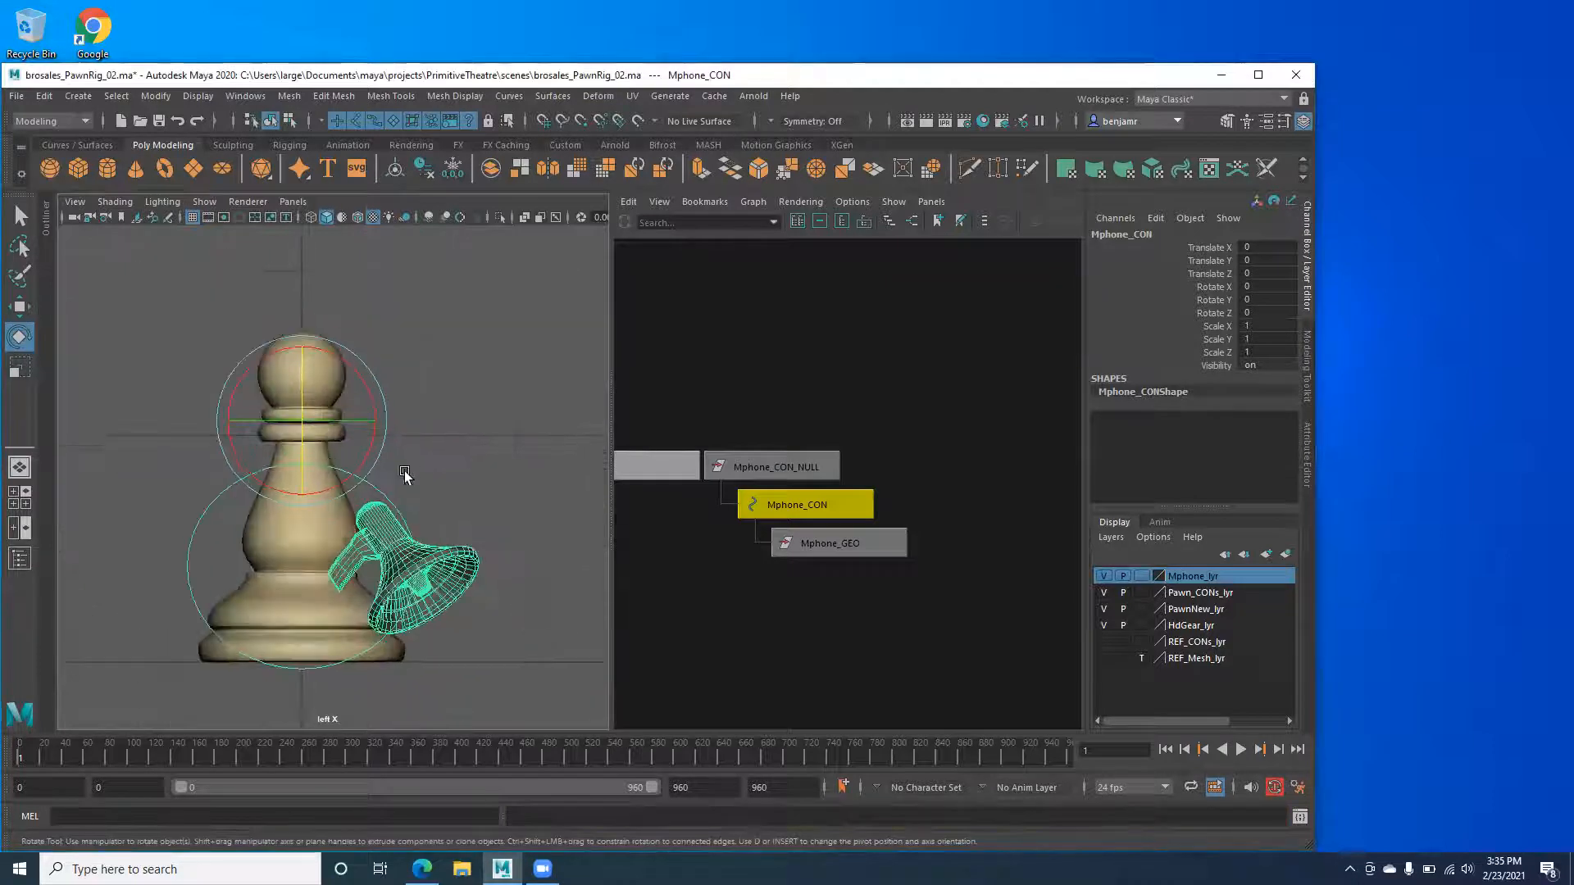
pyautogui.press('w')
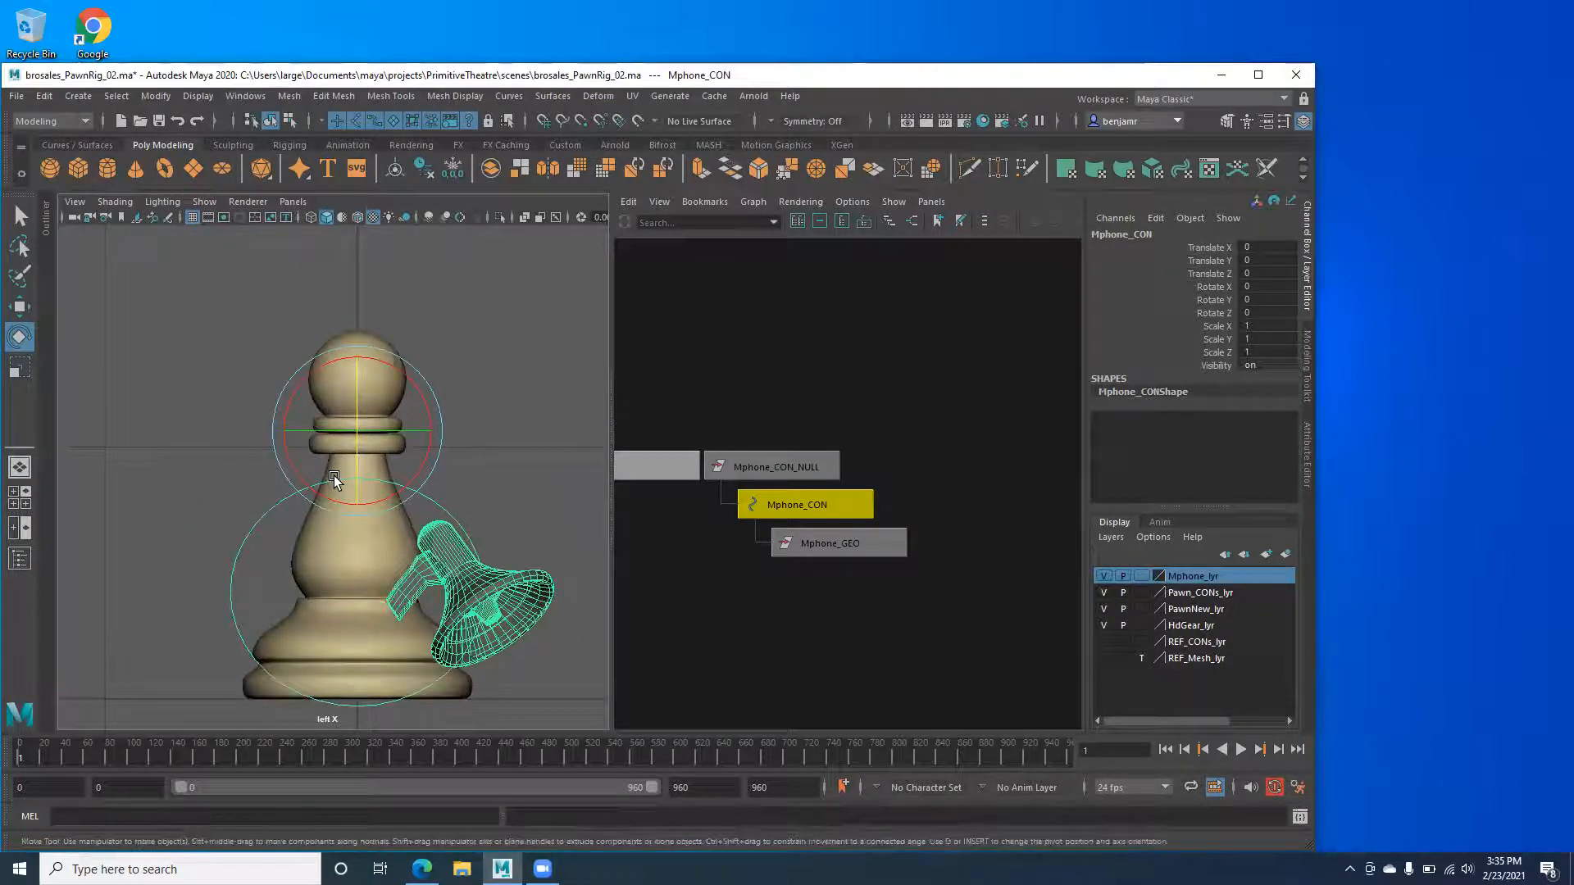
pyautogui.press('d')
pyautogui.moveTo(434, 436); pyautogui.dragTo(396, 447)
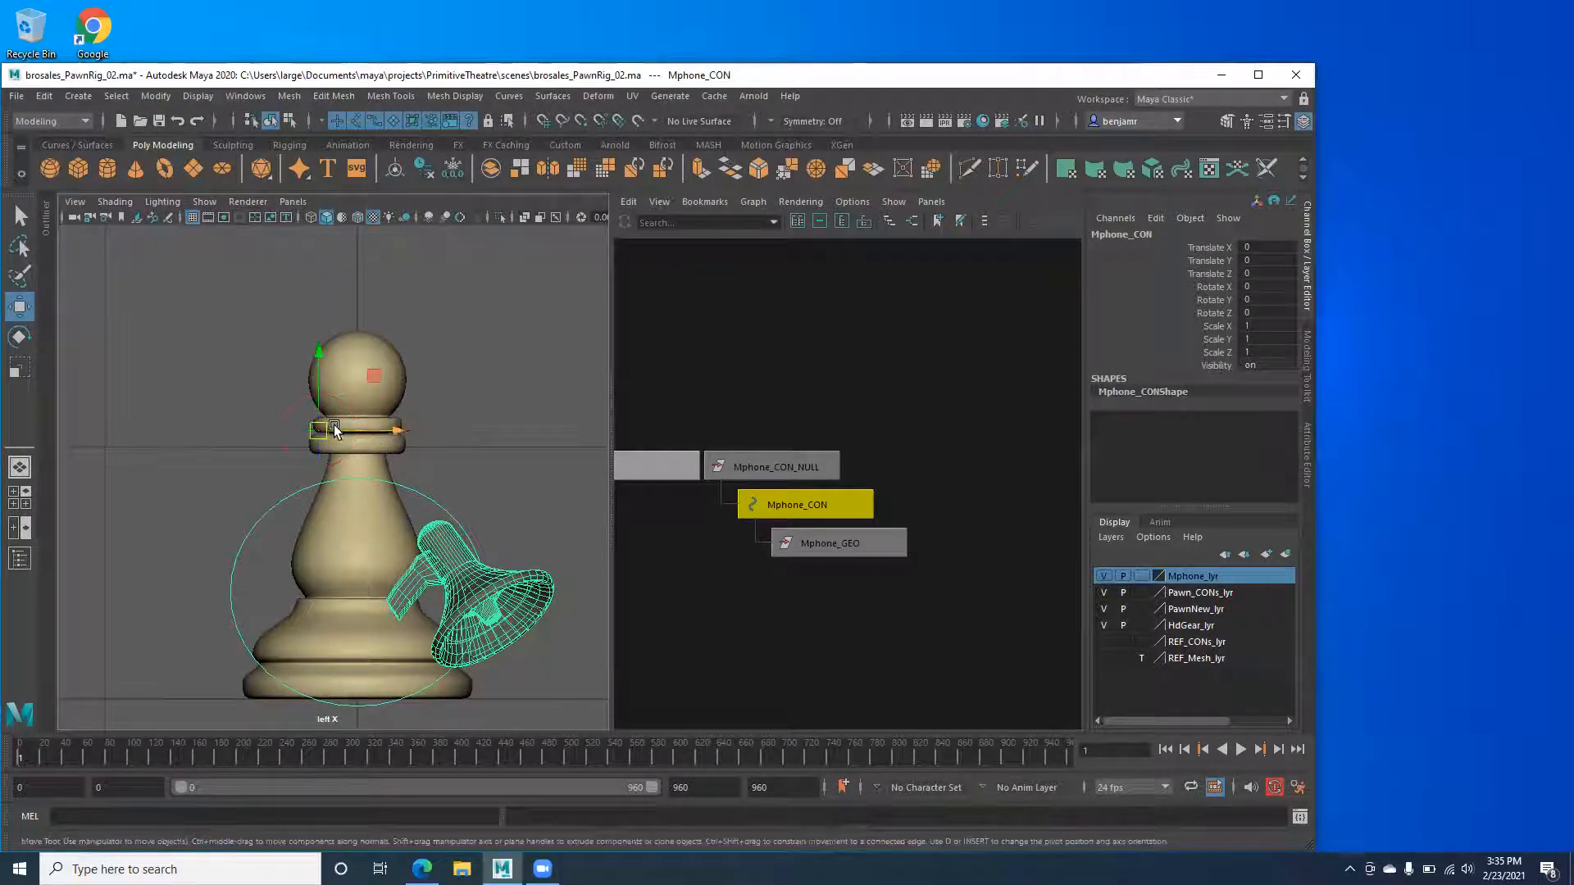
pyautogui.moveTo(316, 355); pyautogui.dragTo(318, 373)
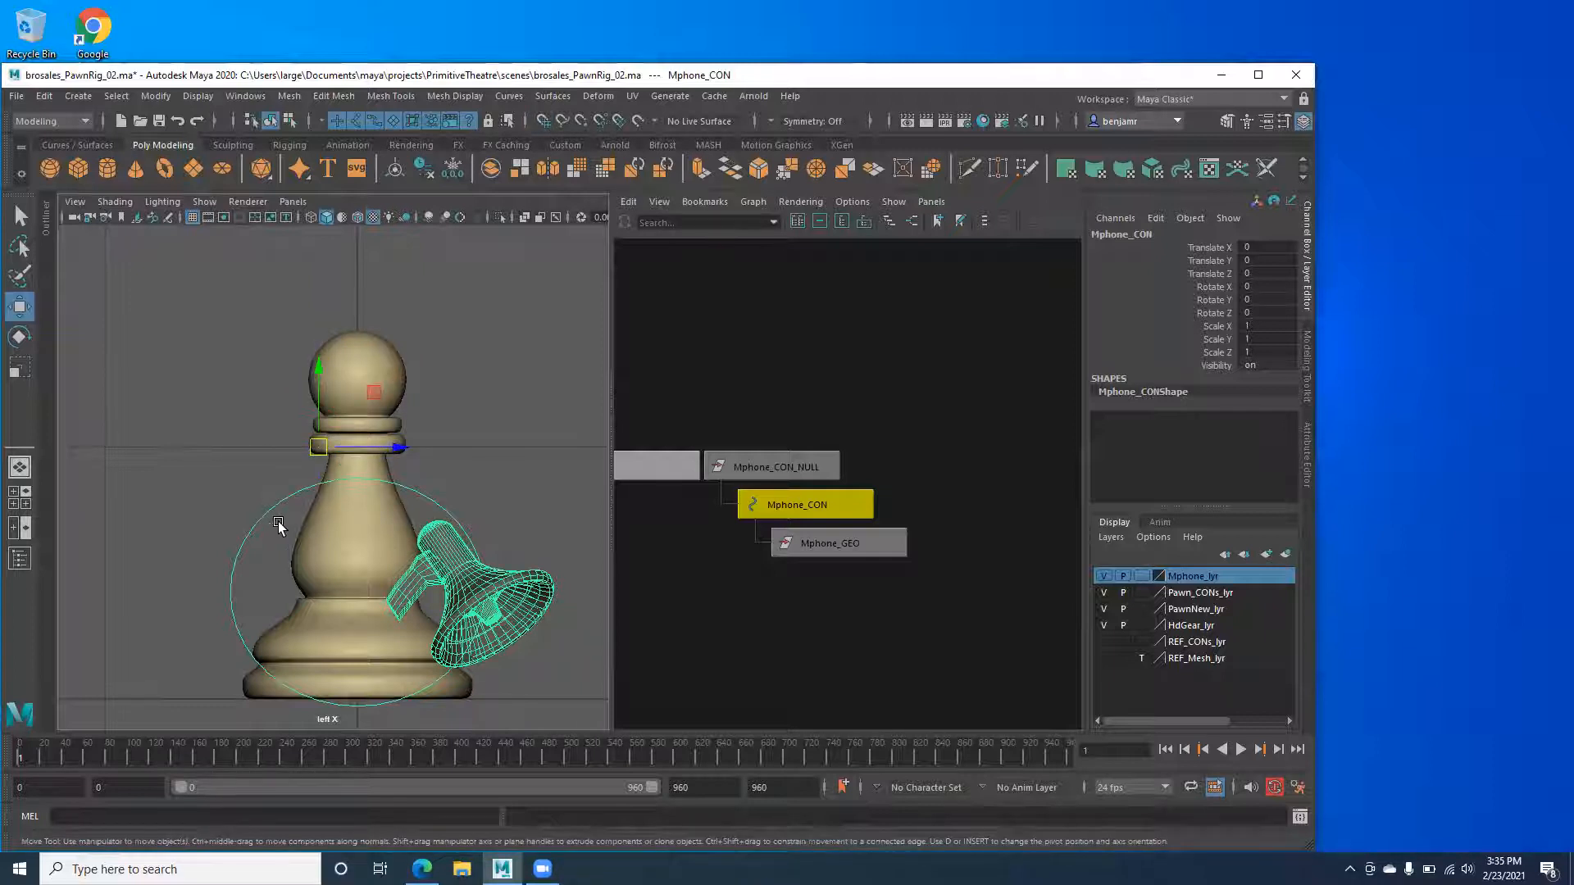
# Test the megaphone's swing by rotating Mphone_CON about -49 degrees in X, and undo the rotation.
pyautogui.press('e')
pyautogui.moveTo(387, 467); pyautogui.dragTo(404, 396)
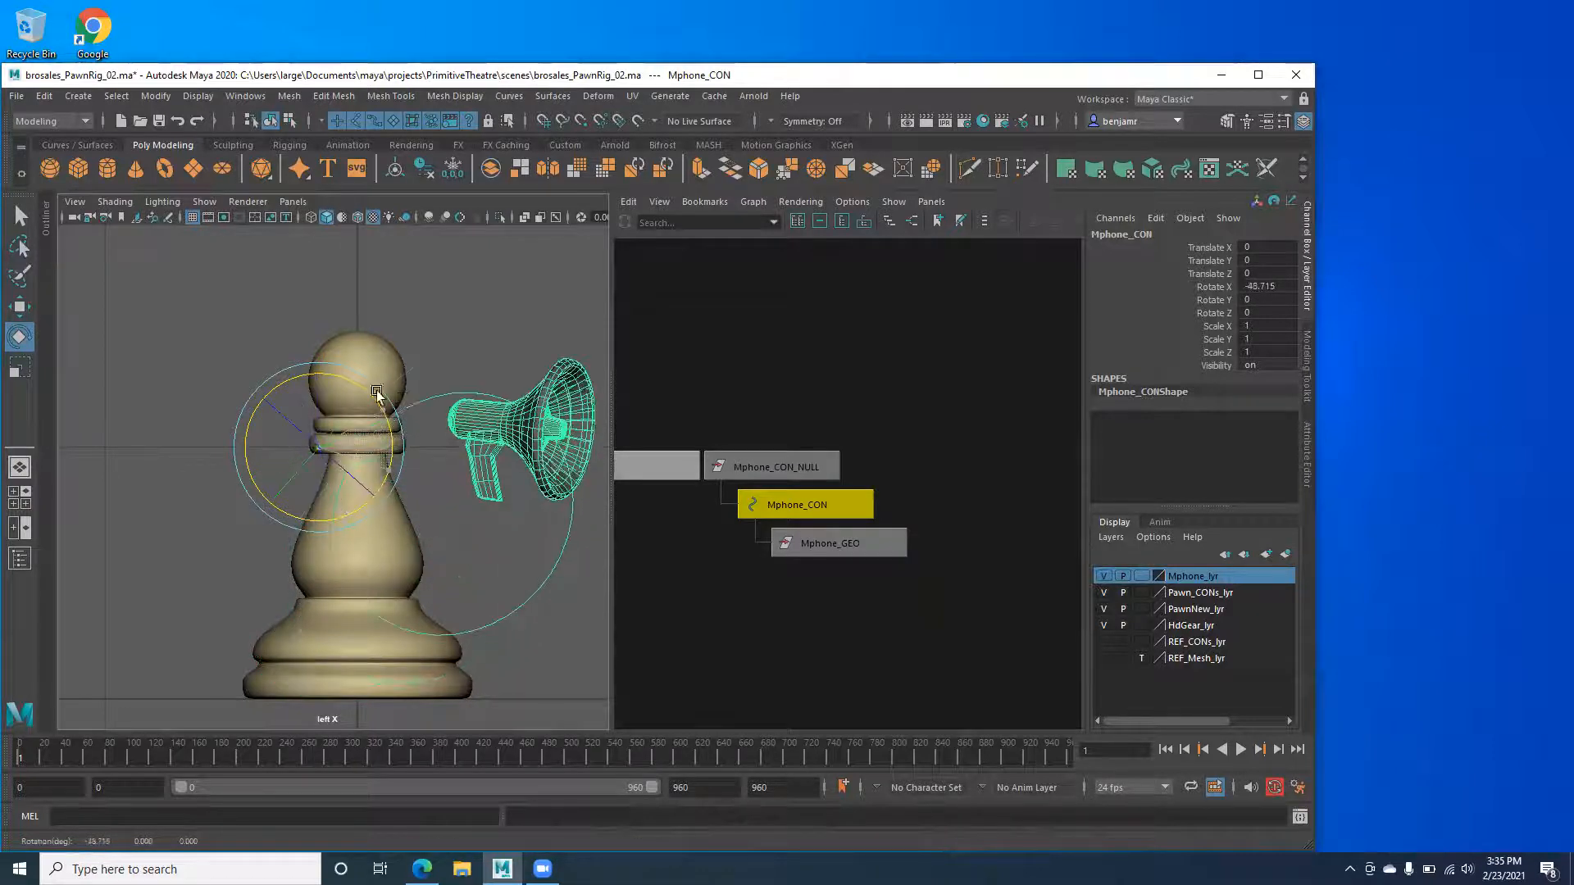
pyautogui.hotkey('ctrl', 'z')
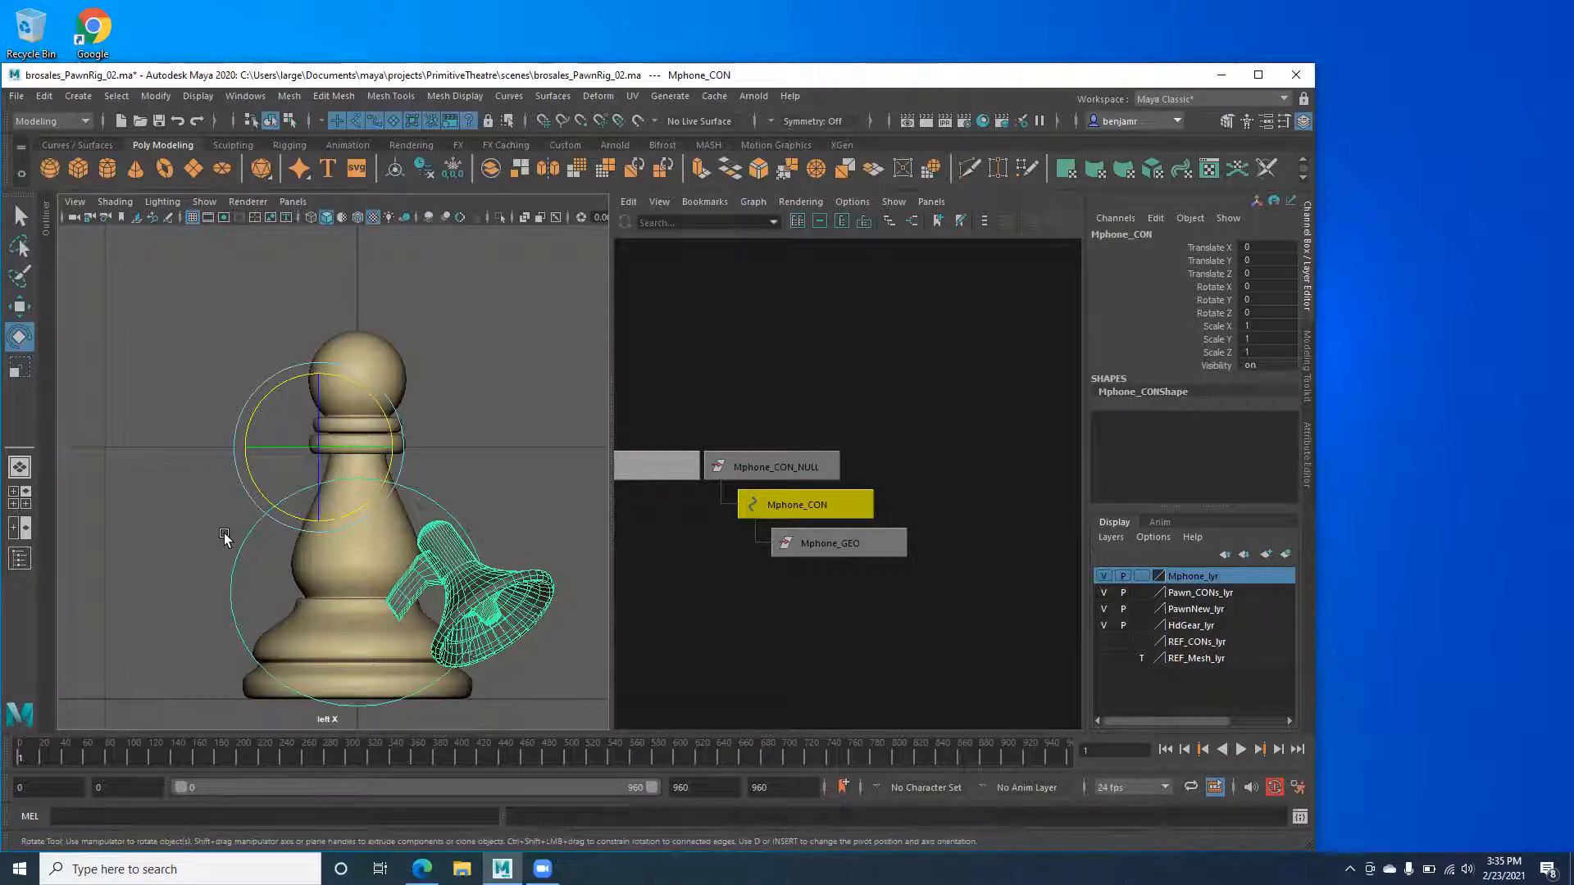
# Move Mphone_CON to about 0.117 in Y and -0.085 in Z, and snap its pivot to the grid intersection at the pawn's neck.
pyautogui.press('w')
pyautogui.moveTo(317, 365); pyautogui.dragTo(316, 341)
pyautogui.moveTo(395, 423); pyautogui.dragTo(373, 422)
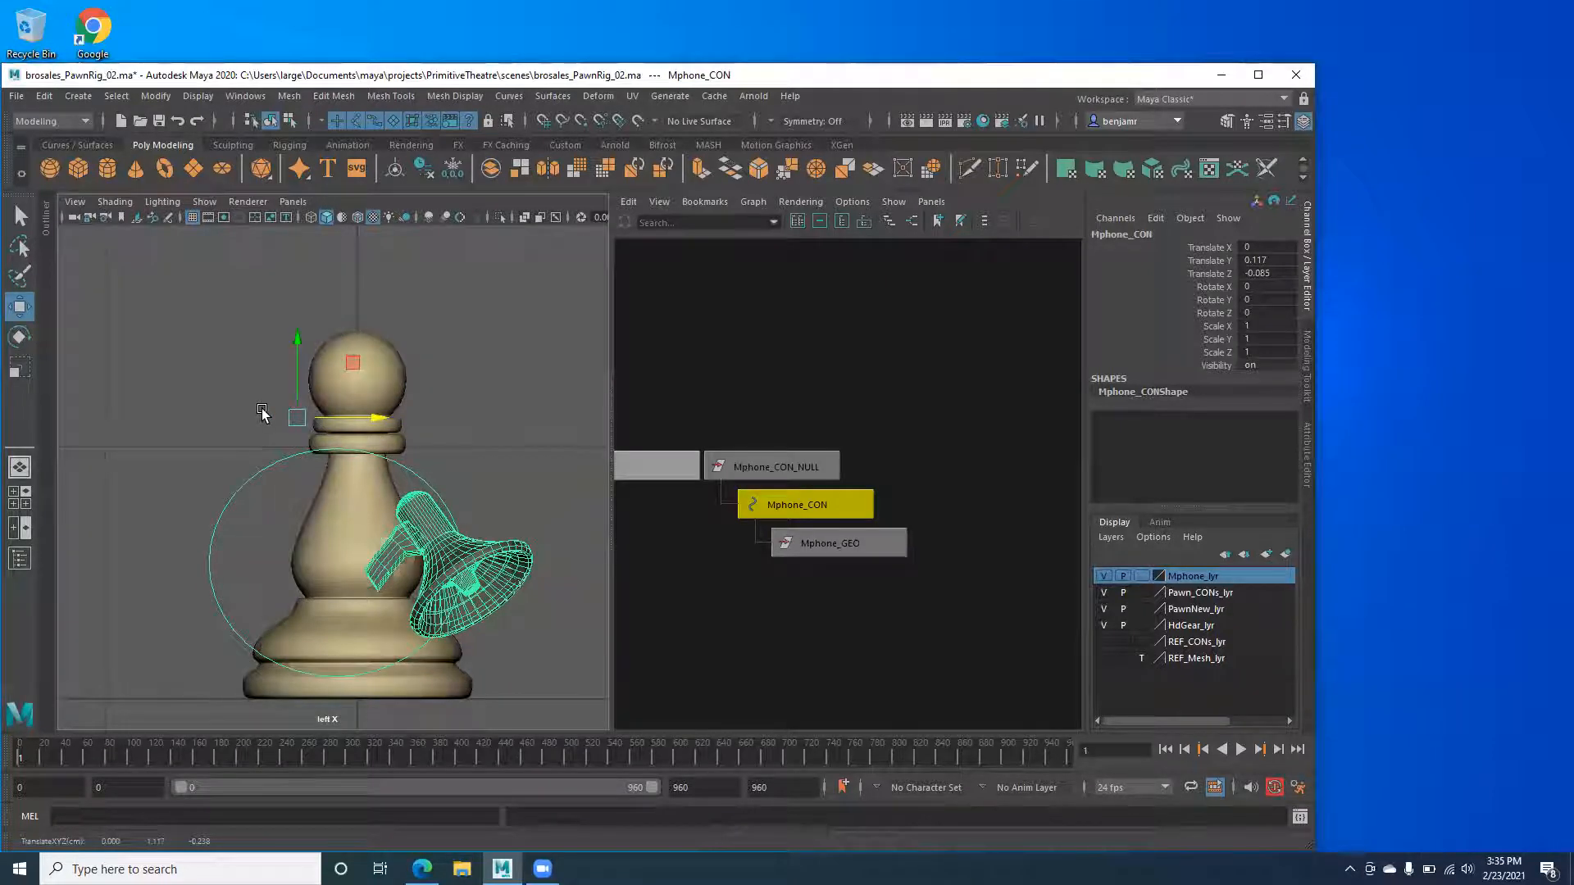
pyautogui.press('d')
pyautogui.press('x')
pyautogui.moveTo(377, 418); pyautogui.dragTo(383, 418)
pyautogui.moveTo(356, 348); pyautogui.dragTo(356, 379)
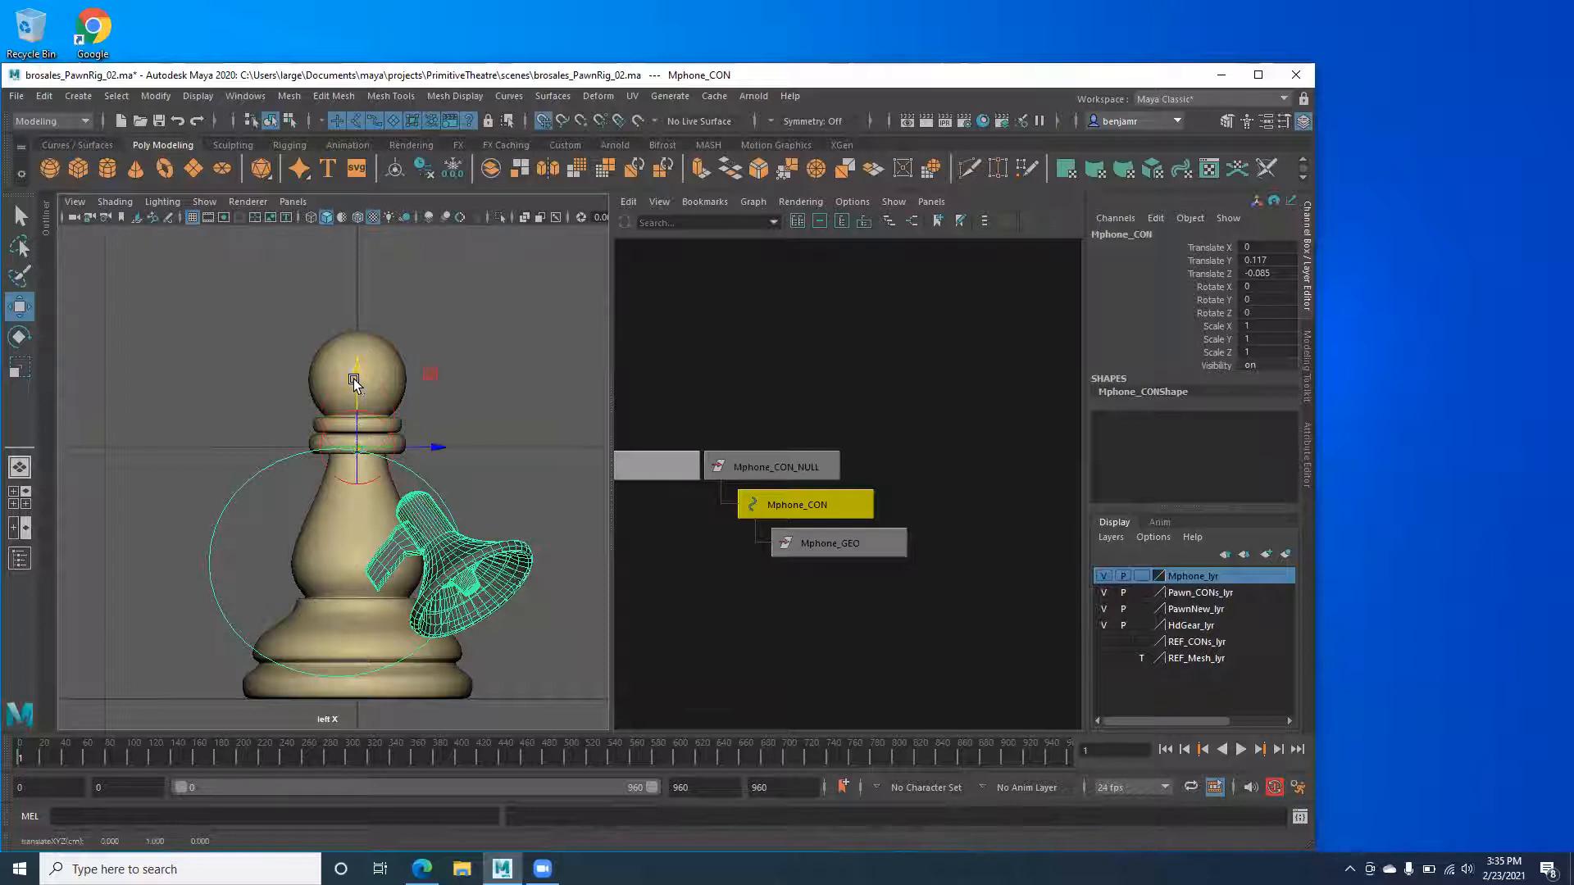
# Try rotating Mphone_CON about -50 degrees in X, and undo the rotation along with the last pivot adjustment.
pyautogui.press('e')
pyautogui.moveTo(292, 426); pyautogui.dragTo(281, 489)
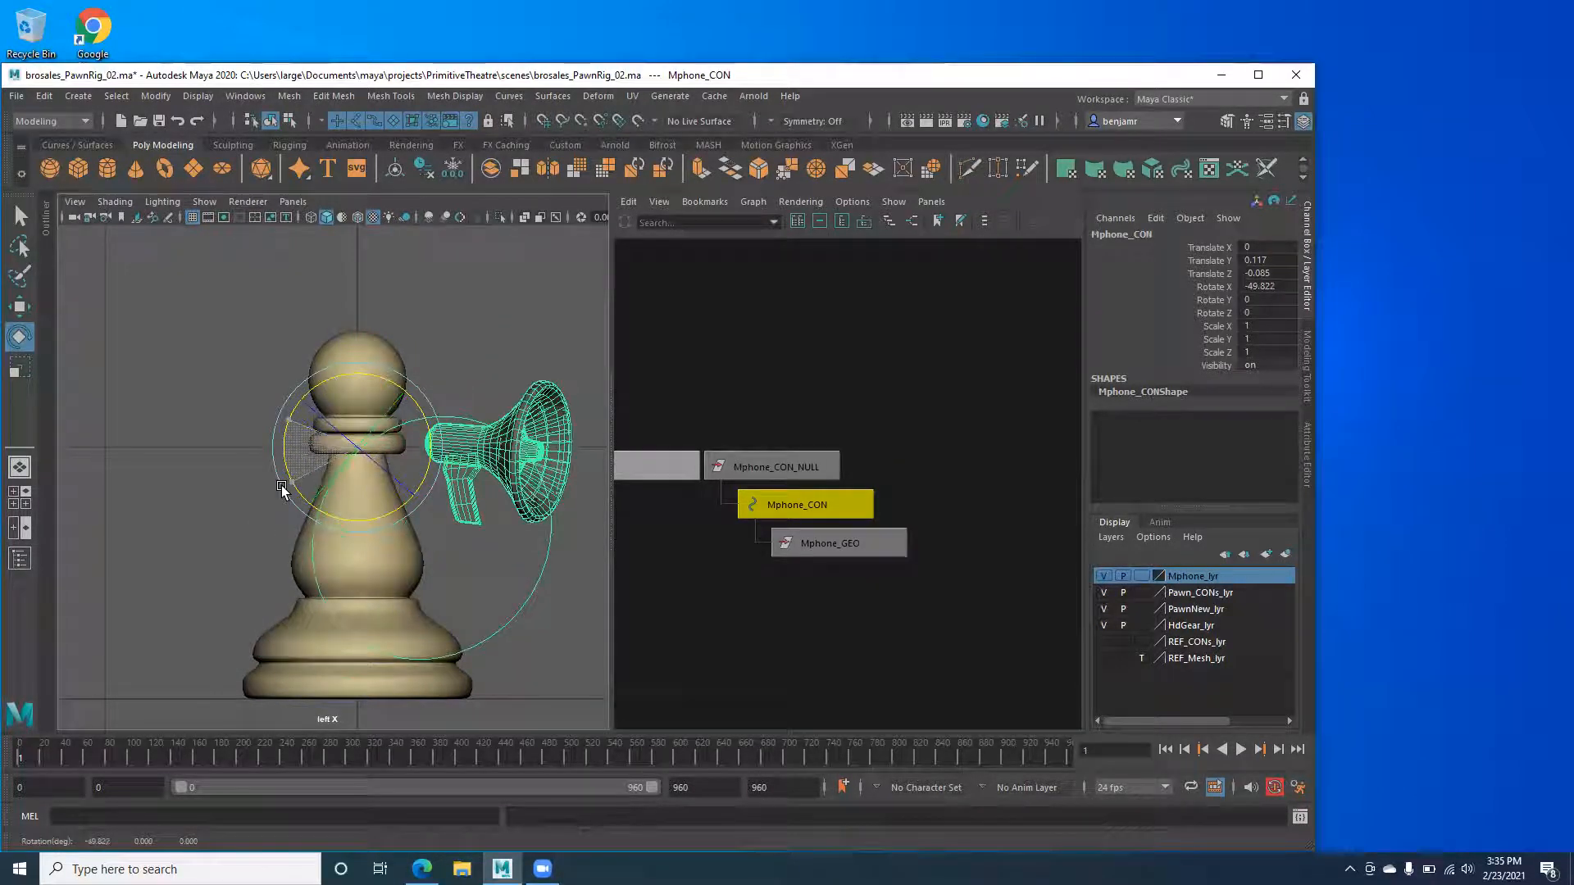
pyautogui.hotkey('ctrl', 'z')
pyautogui.hotkey('ctrl', 'z')
# Lower Mphone_CON to about 0.068 in Y and snap its pivot to the grid intersection at the pawn's lower collar.
pyautogui.press('w')
pyautogui.moveTo(351, 344); pyautogui.dragTo(363, 376)
pyautogui.press('d')
pyautogui.press('x')
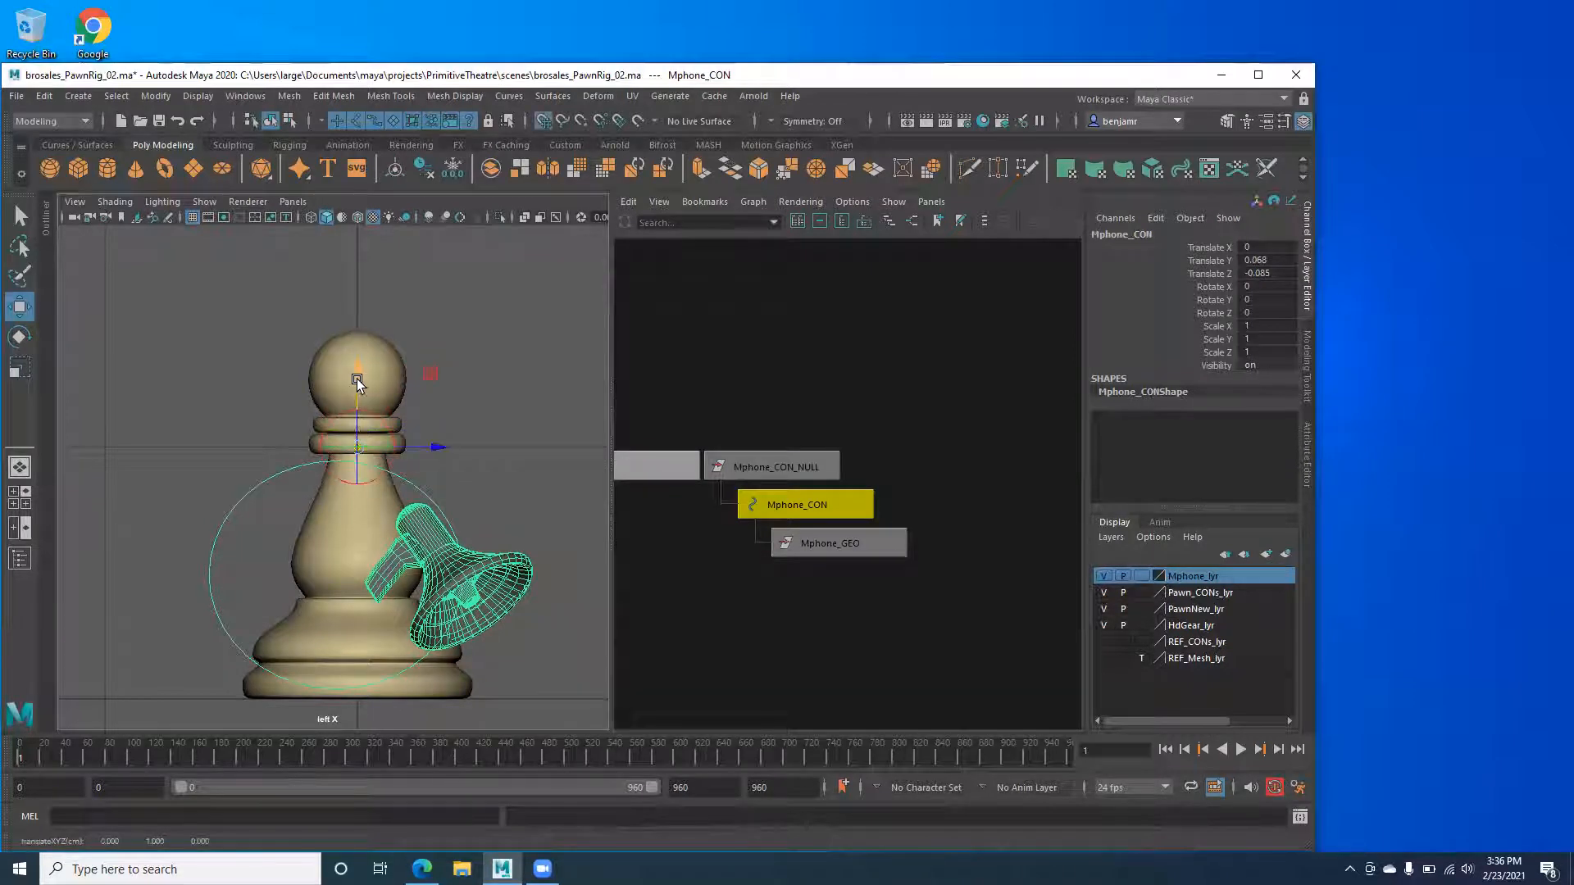
# Freeze Mphone_CON's transformations and test a rotation of about -62 degrees in X, undoing only the test rotation.
pyautogui.press('e')
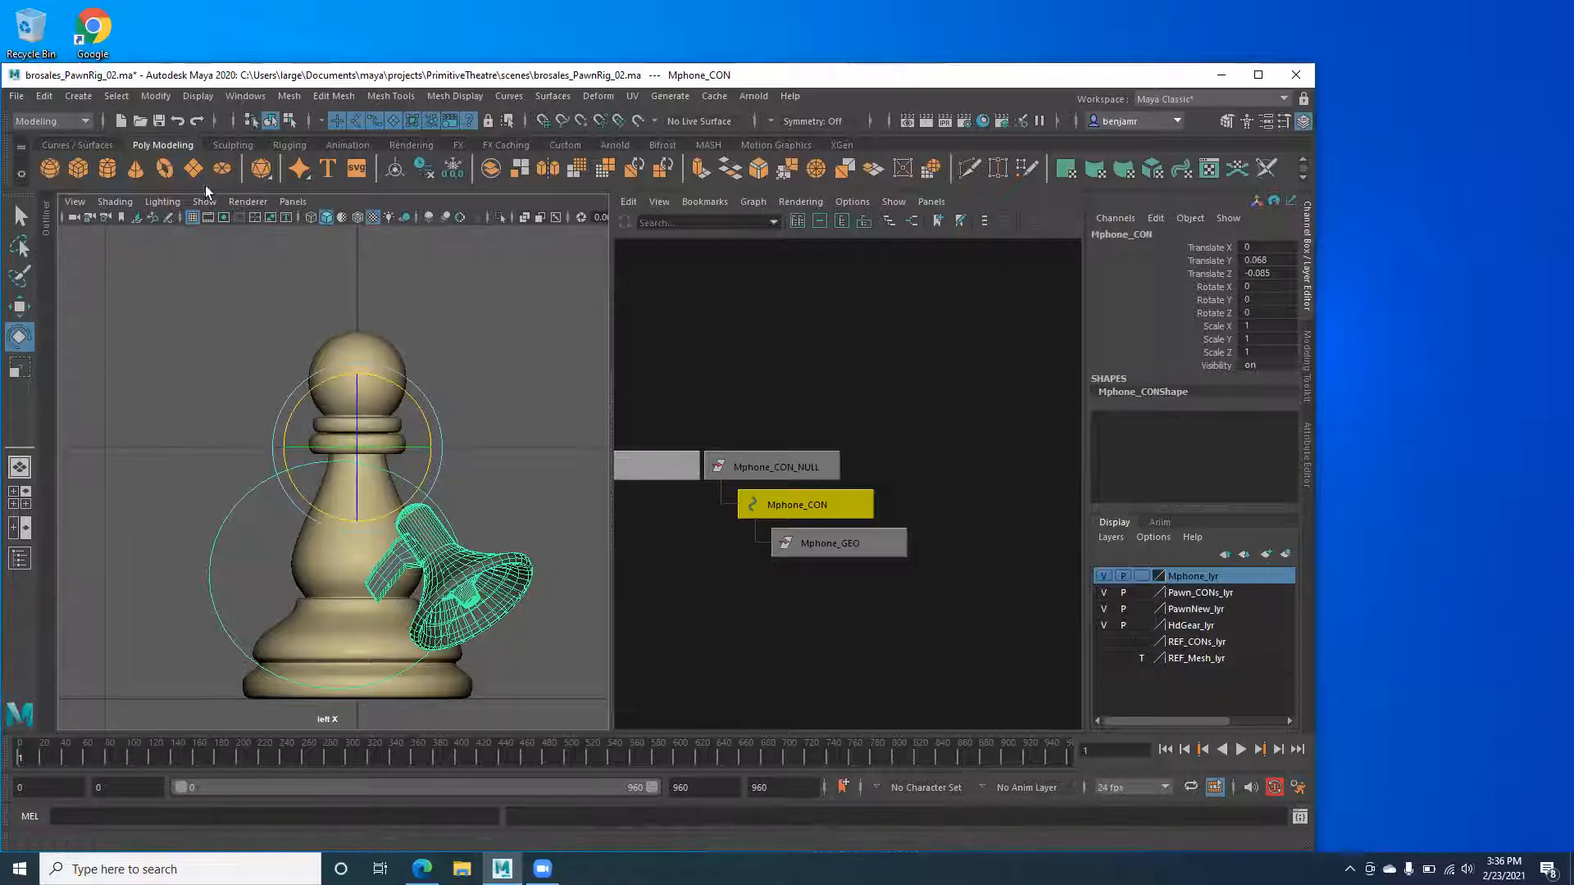
pyautogui.click(155, 96)
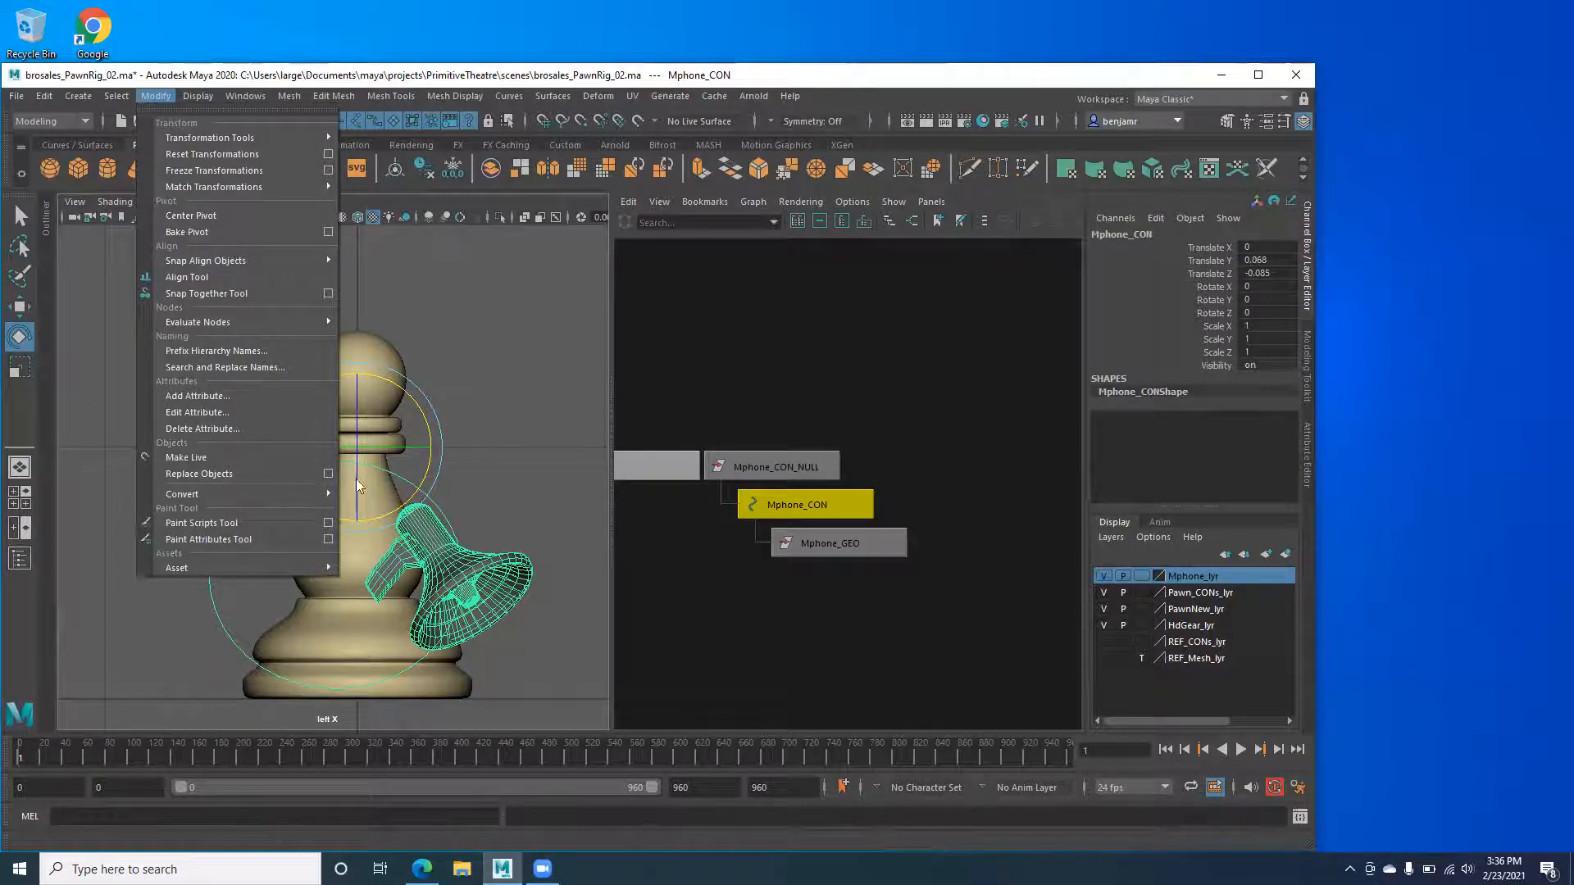
pyautogui.click(187, 167)
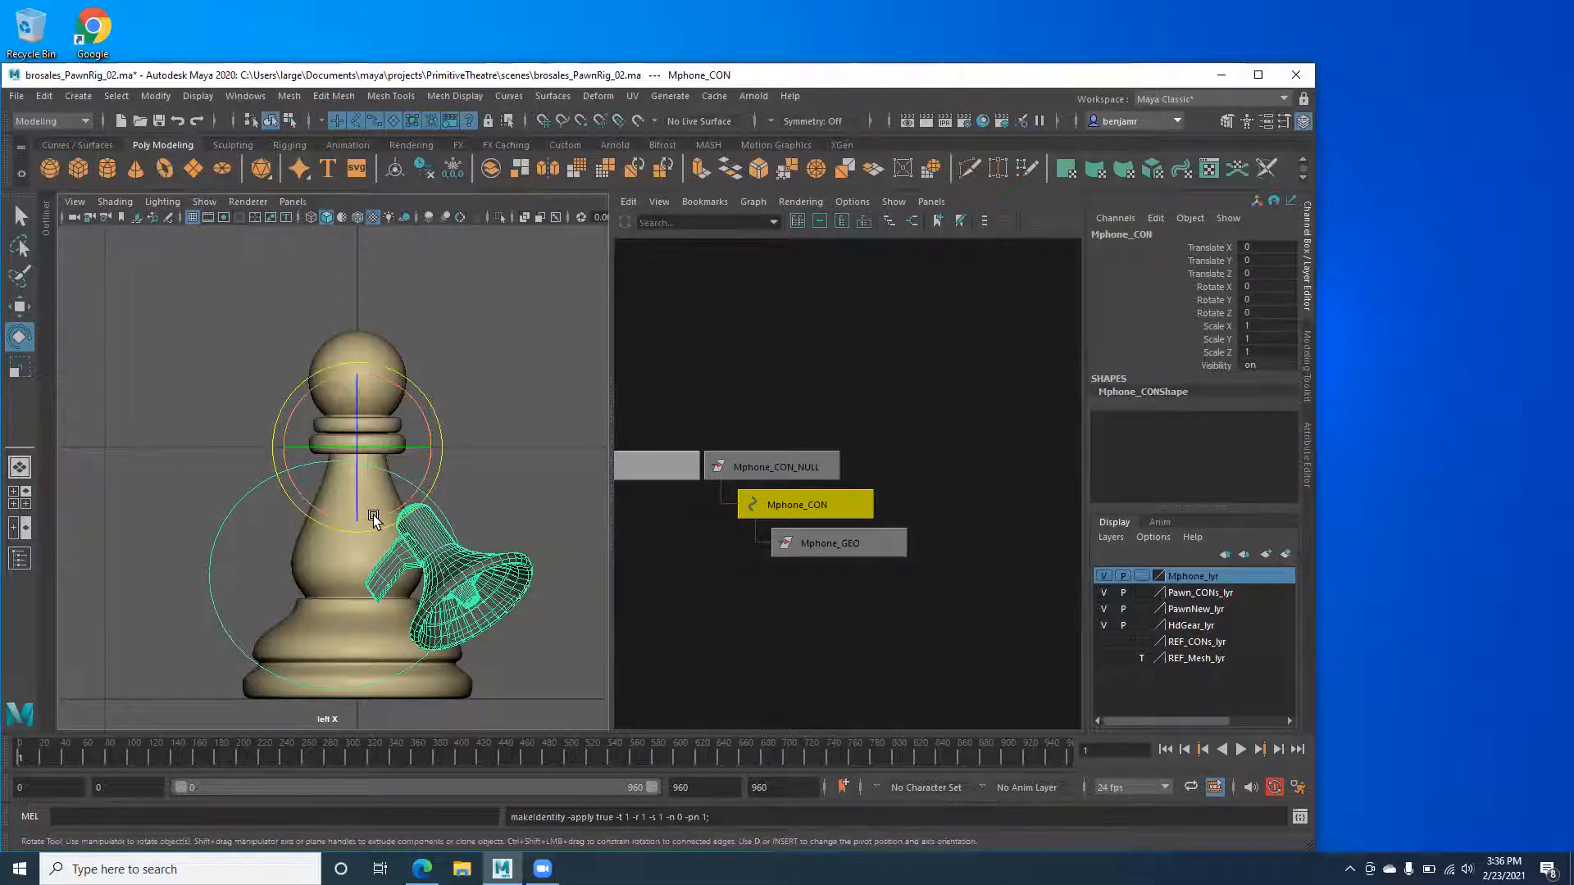
pyautogui.moveTo(380, 520); pyautogui.dragTo(467, 468)
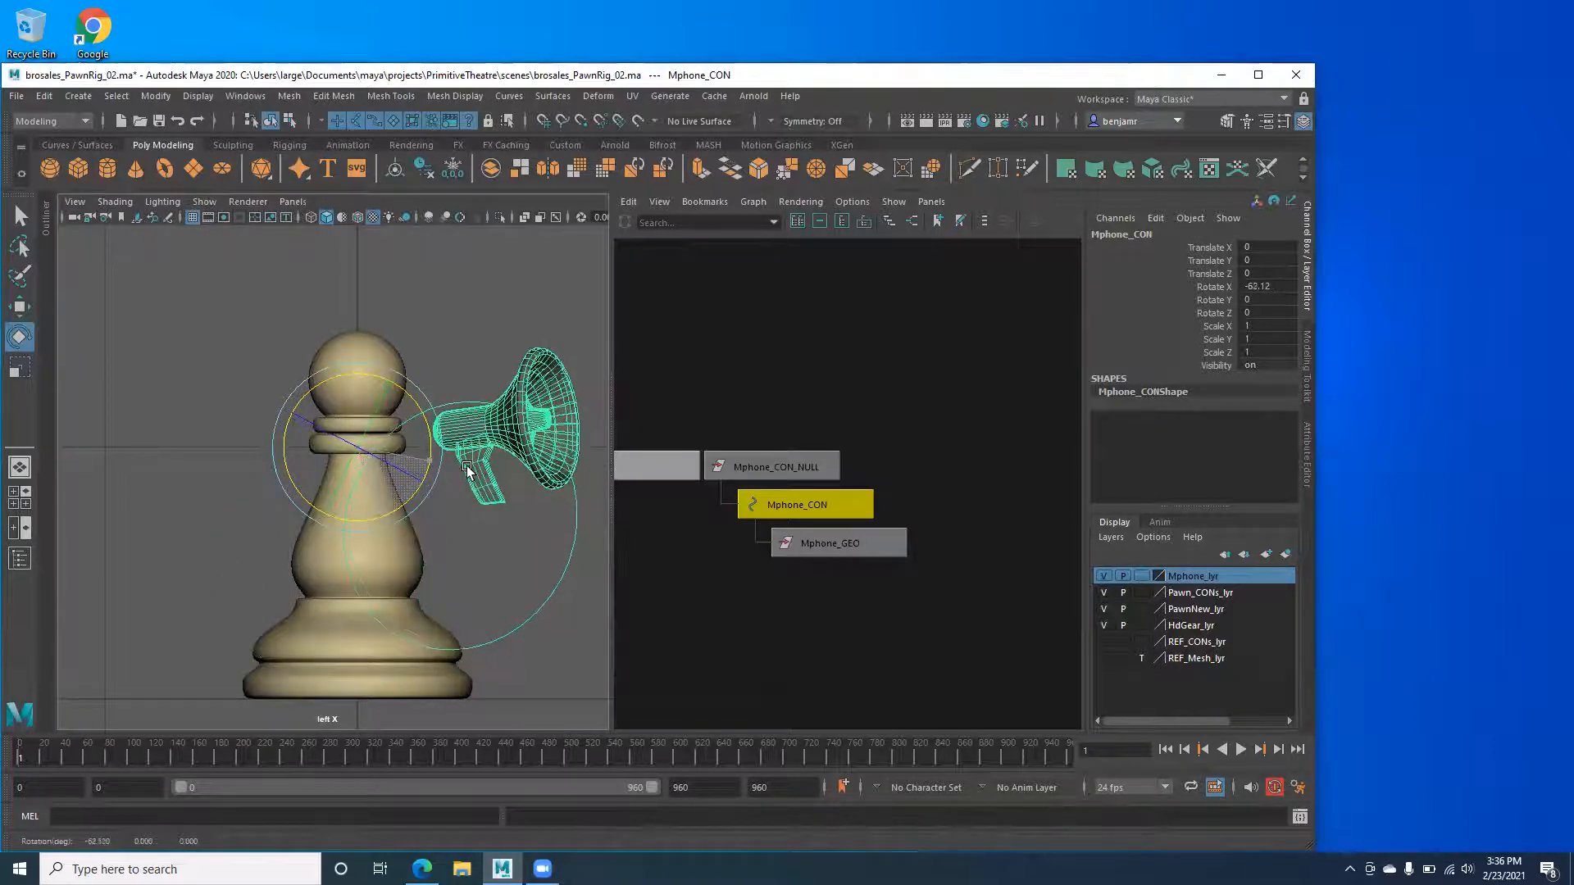
pyautogui.hotkey('ctrl', 'z')
# Rotate Mphone_GEO about 27 degrees in X so the megaphone tilts downward, and freeze its transformations.
pyautogui.click(504, 568)
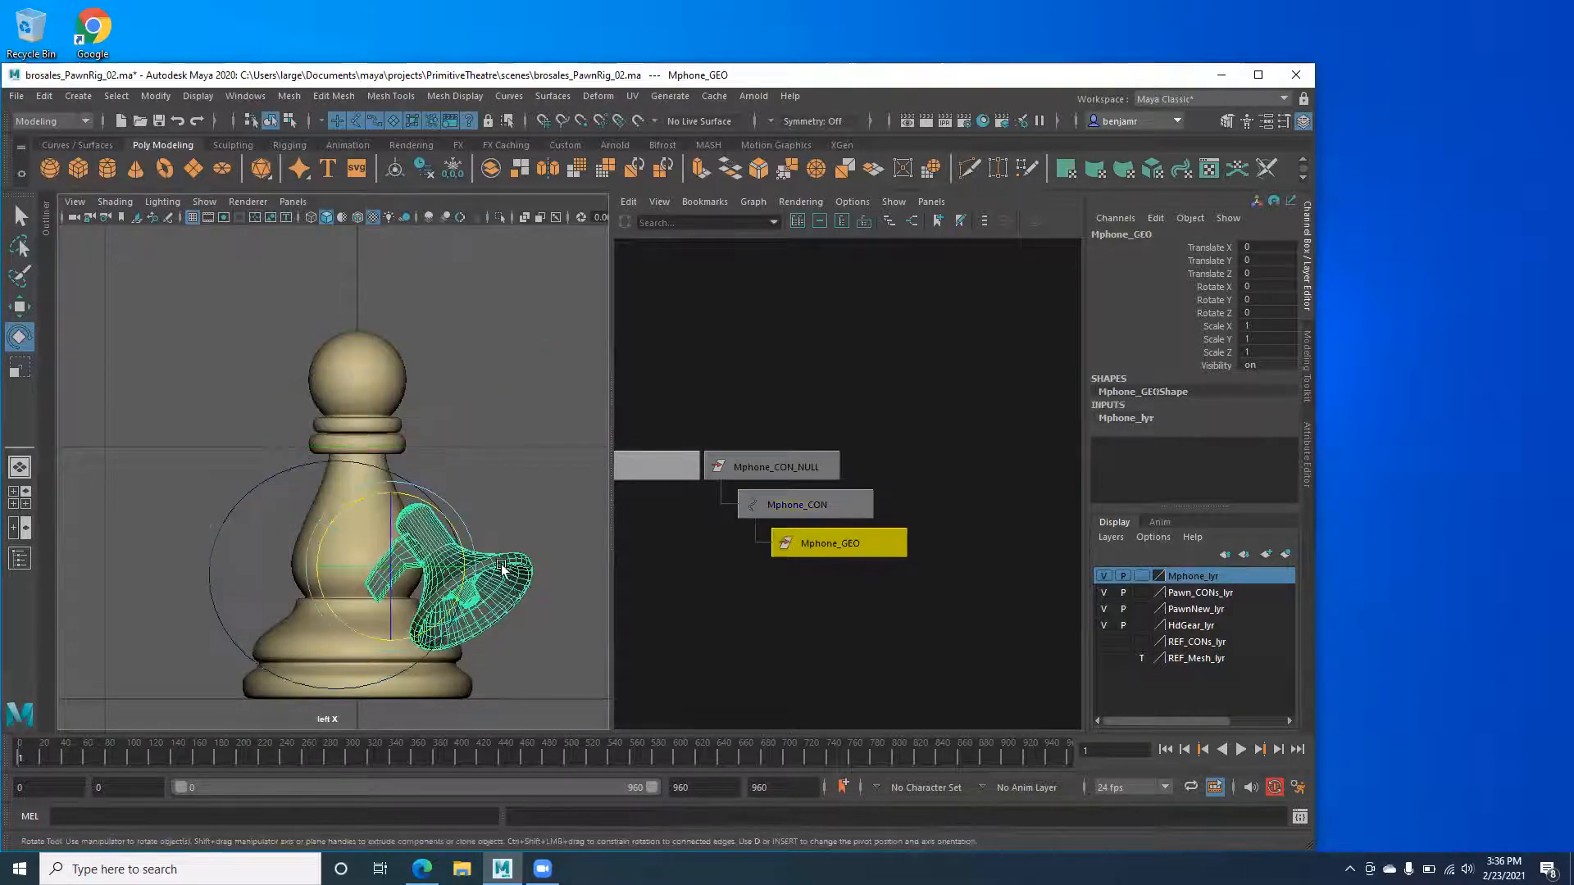
pyautogui.moveTo(447, 522); pyautogui.dragTo(467, 549)
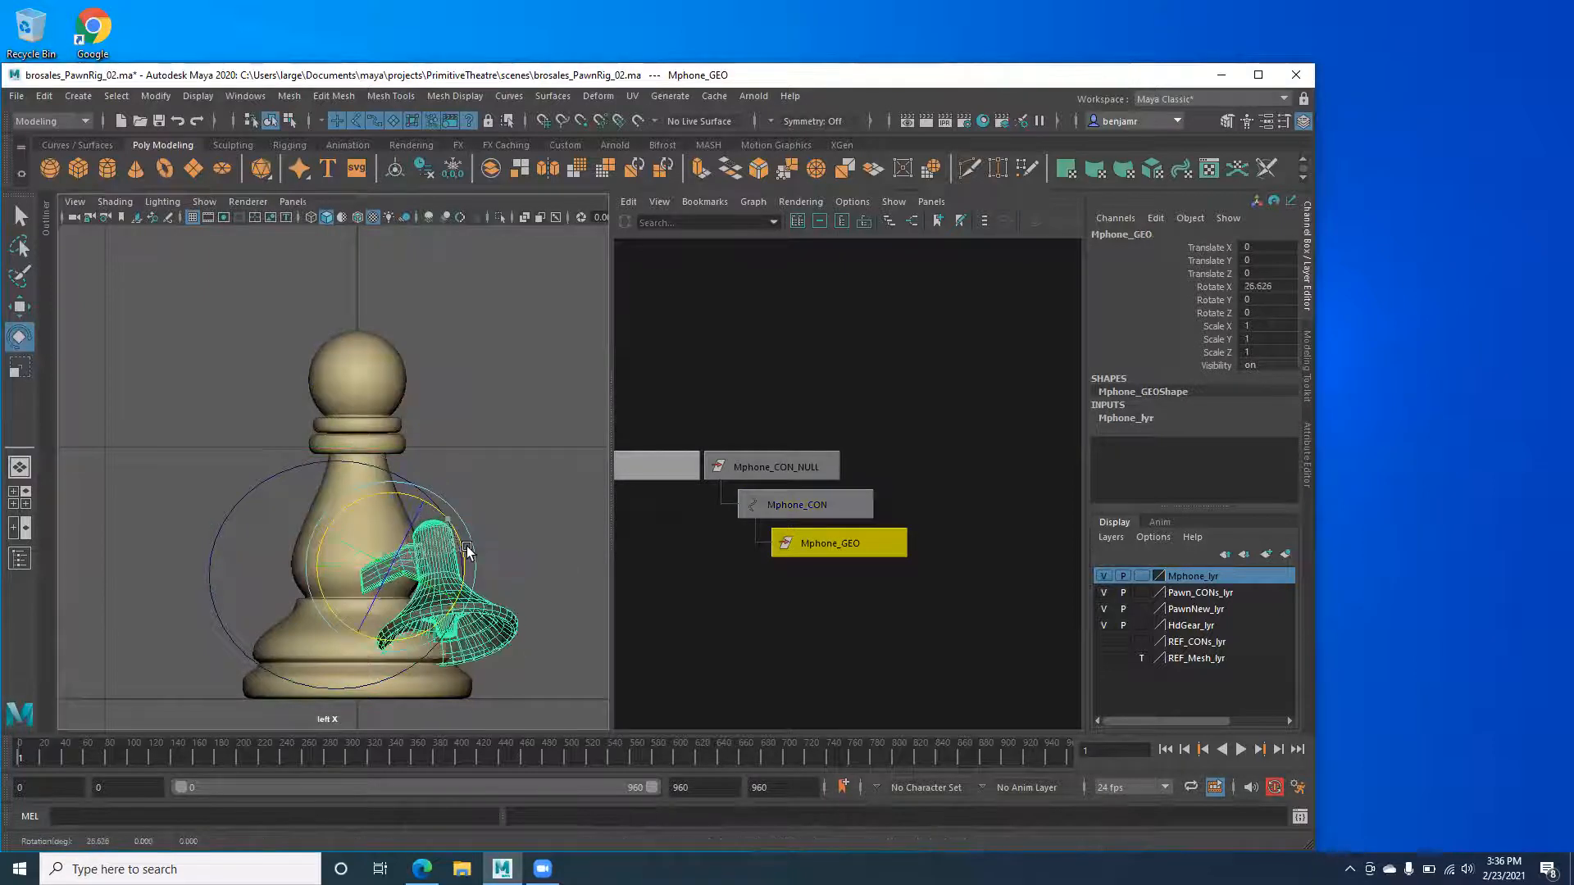
pyautogui.click(156, 95)
pyautogui.click(199, 172)
# Rotate Mphone_CON to about -11.19 in X, away from the pawn's body, and freeze its transformations.
pyautogui.click(279, 477)
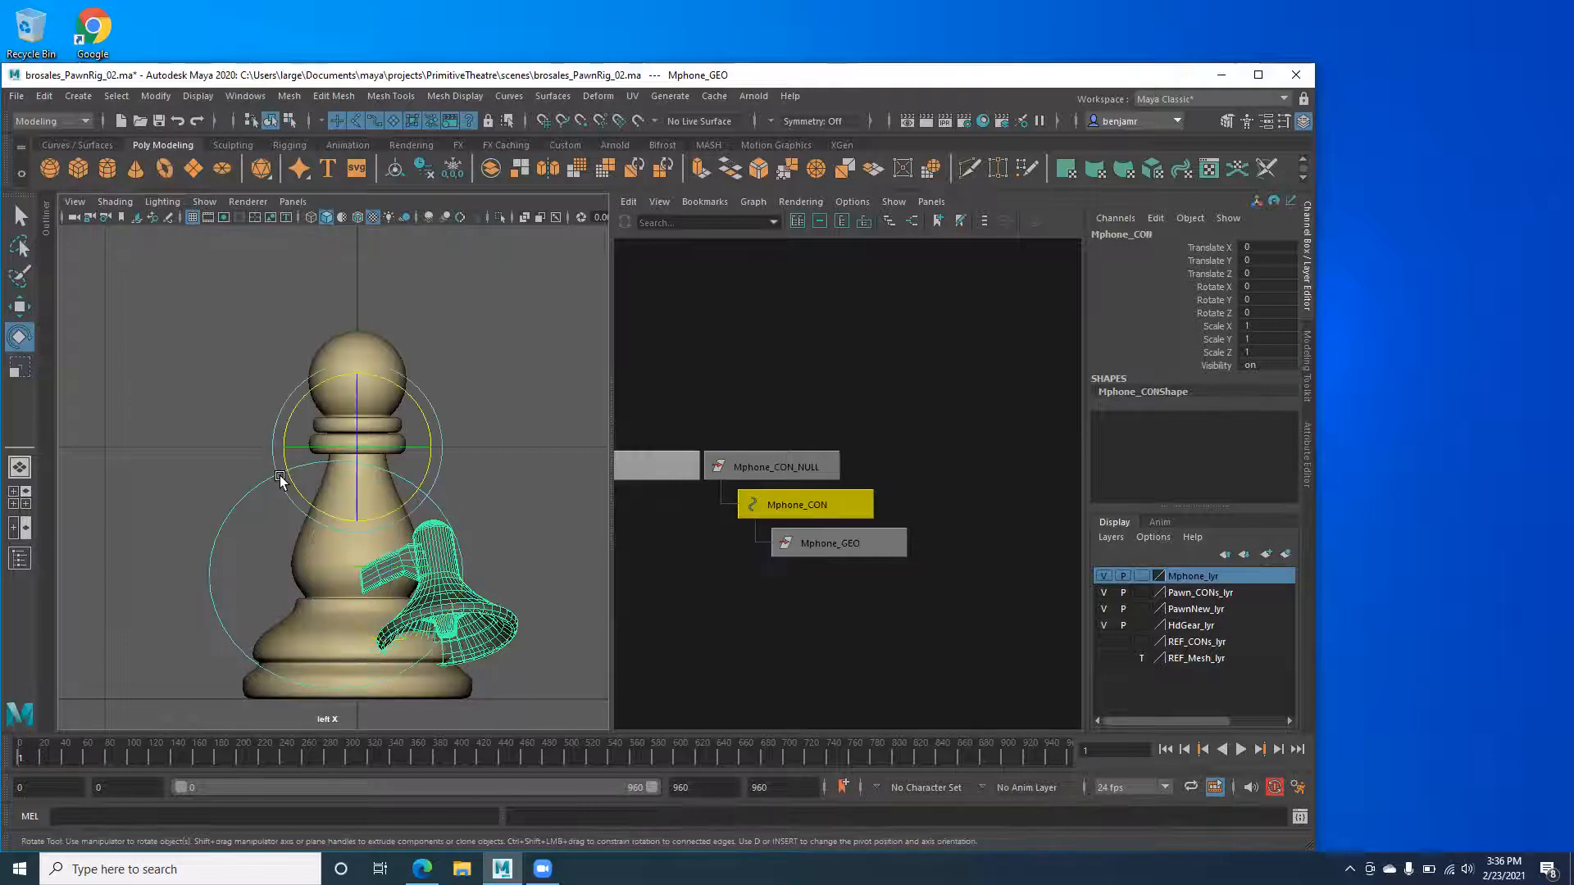
pyautogui.moveTo(287, 431); pyautogui.dragTo(287, 447)
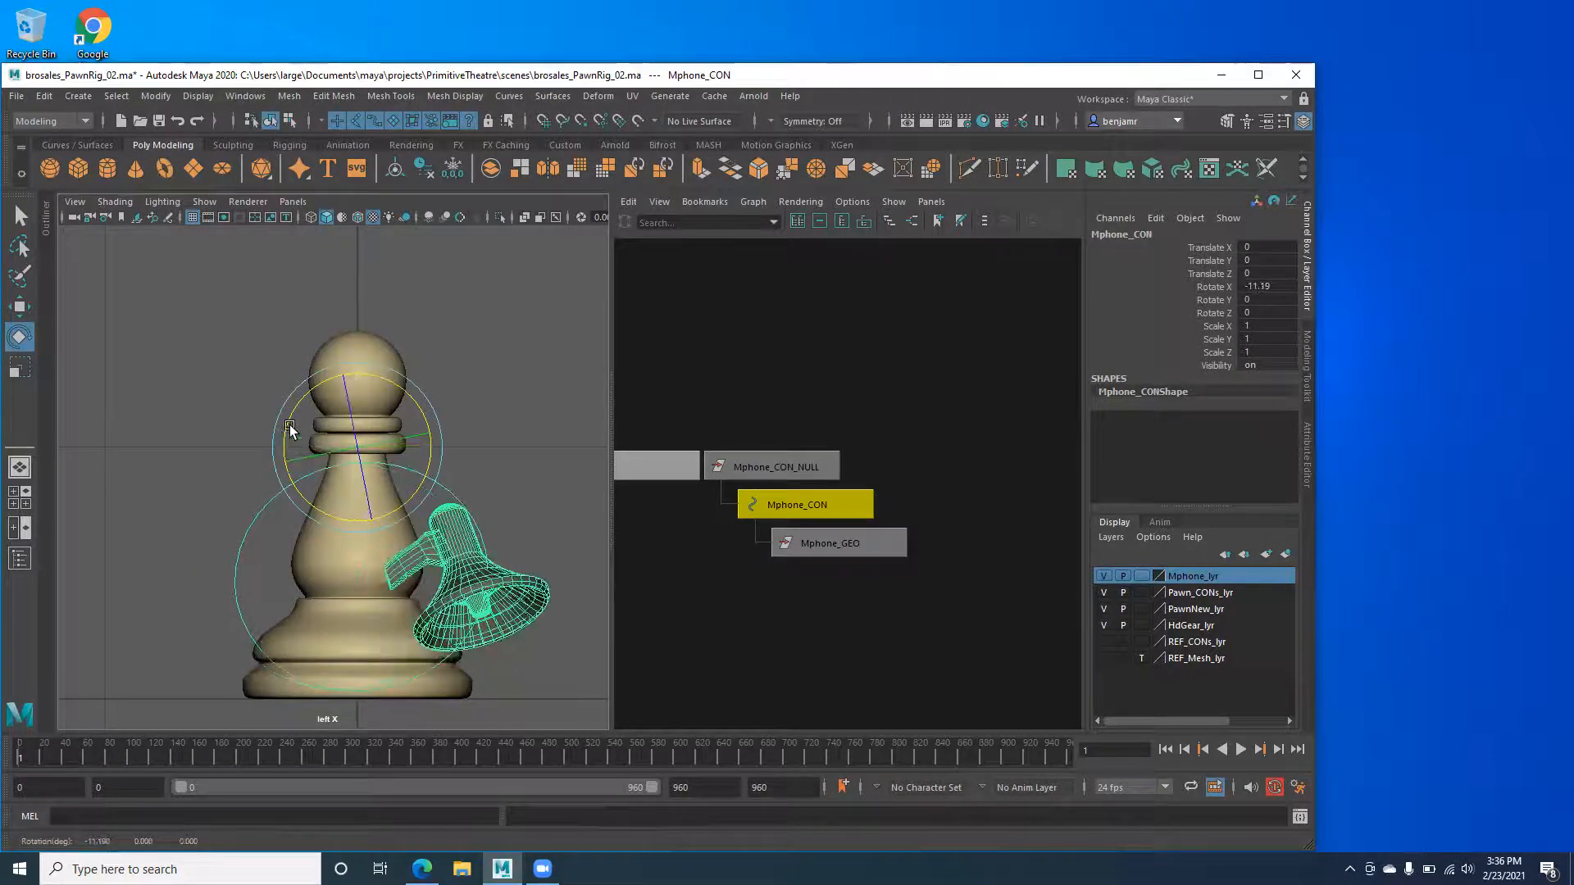
pyautogui.click(156, 96)
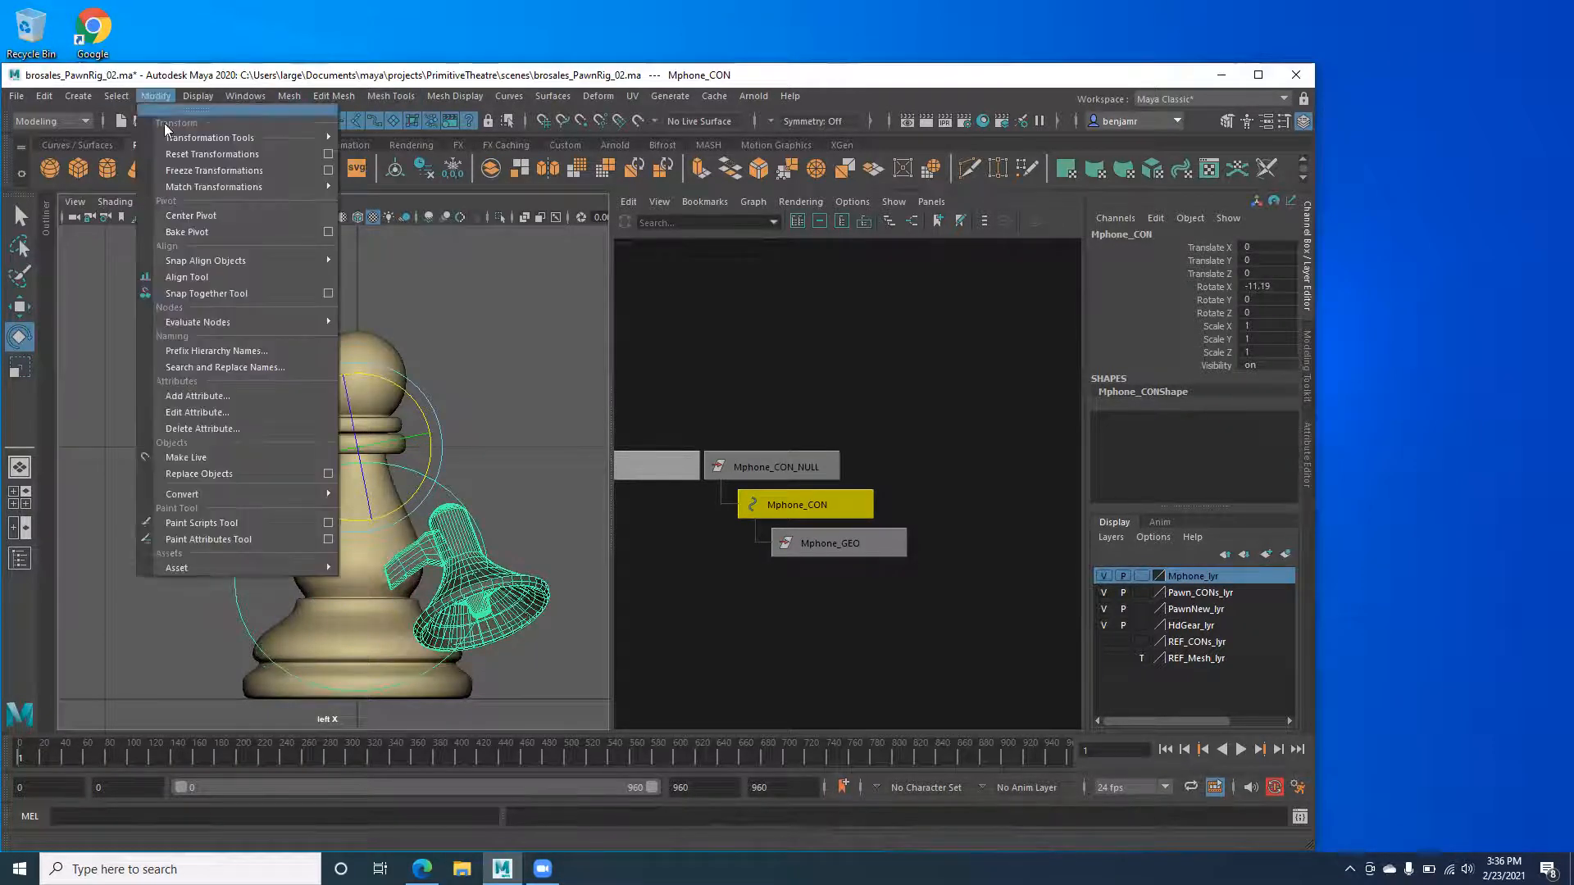
pyautogui.click(190, 170)
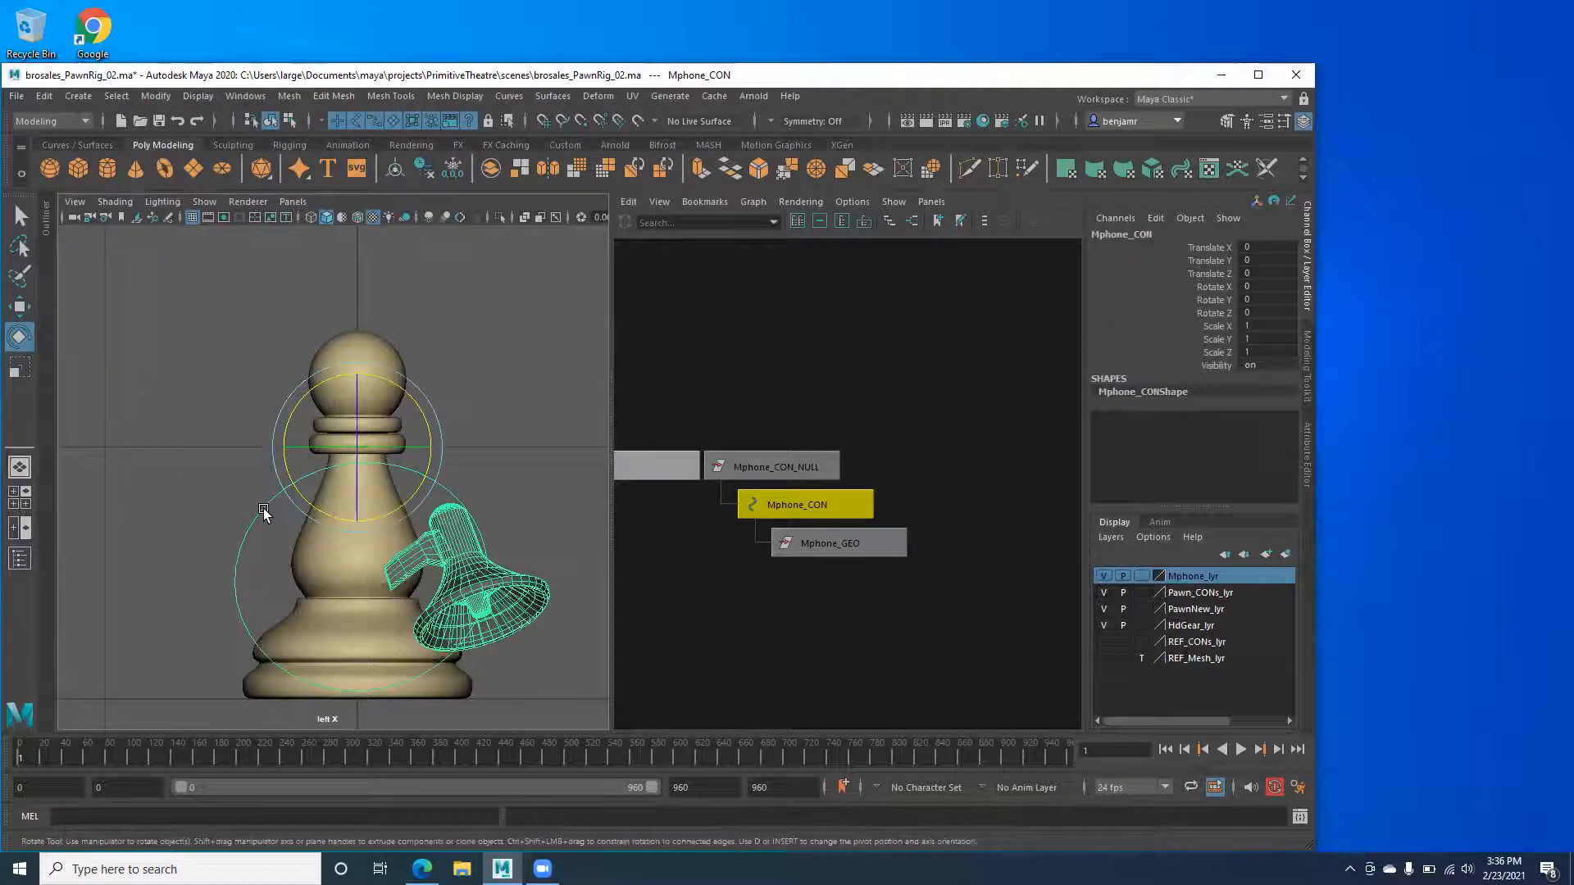
# Swing Mphone_CON to about -60 degrees in X to check the megaphone against the face, and undo the rotation.
pyautogui.moveTo(291, 414); pyautogui.dragTo(295, 516)
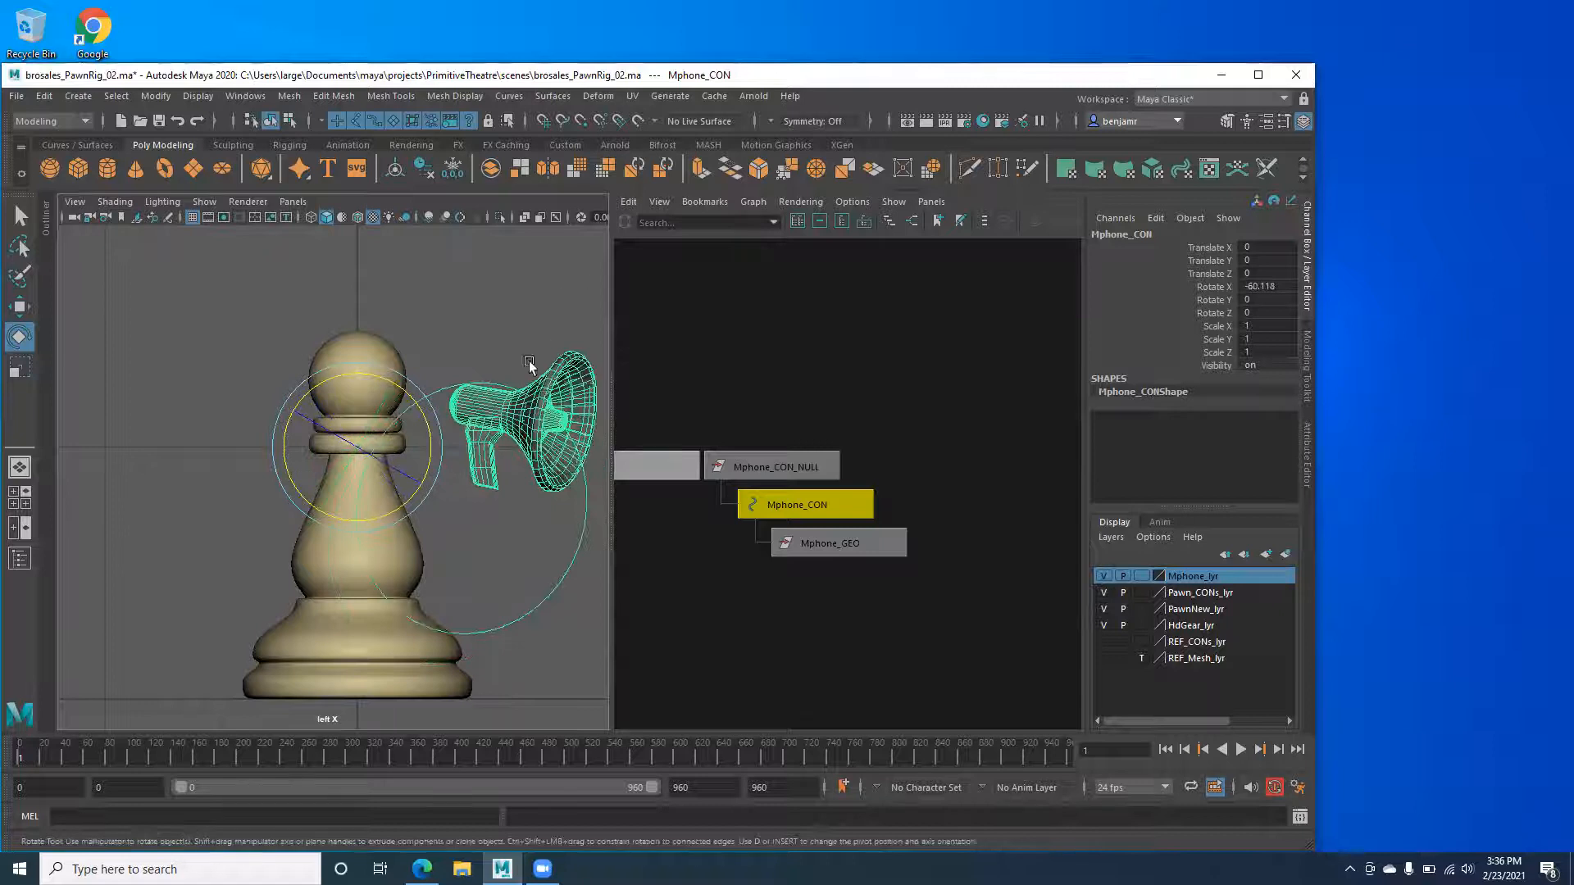
pyautogui.hotkey('ctrl', 'z')
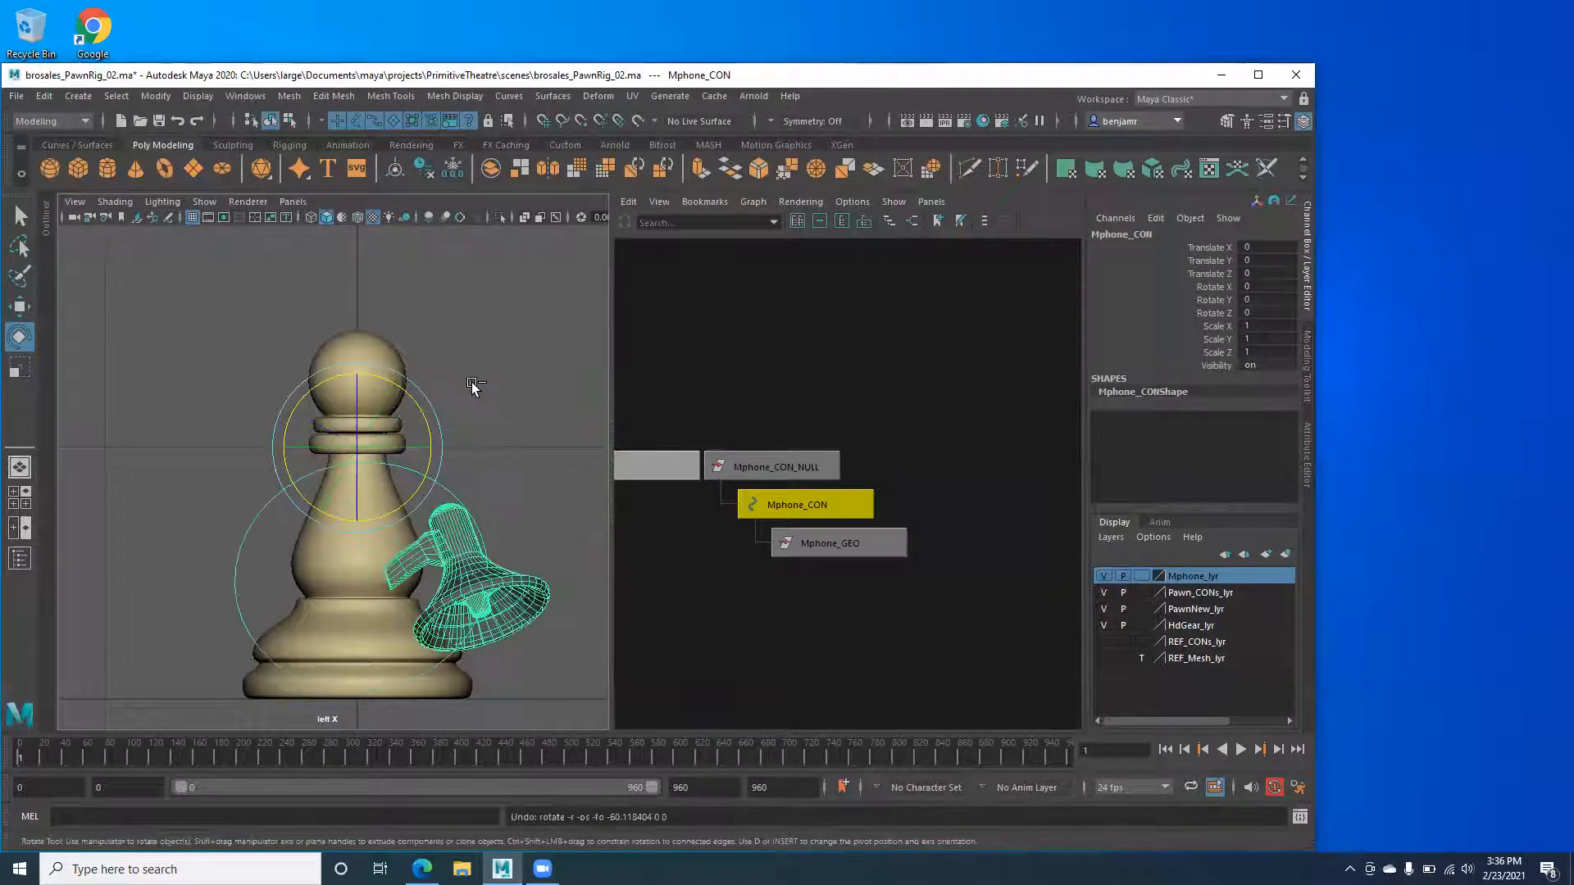
pyautogui.hotkey('ctrl', 'z')
# Inspect the channel values and pivots of Mphone_GEO, Mphone_CON and Mphone_CON_NULL in the perspective view.
pyautogui.click(433, 481)
pyautogui.press('space')
pyautogui.moveTo(364, 435); pyautogui.dragTo(249, 457)
pyautogui.click(287, 482)
pyautogui.click(287, 482)
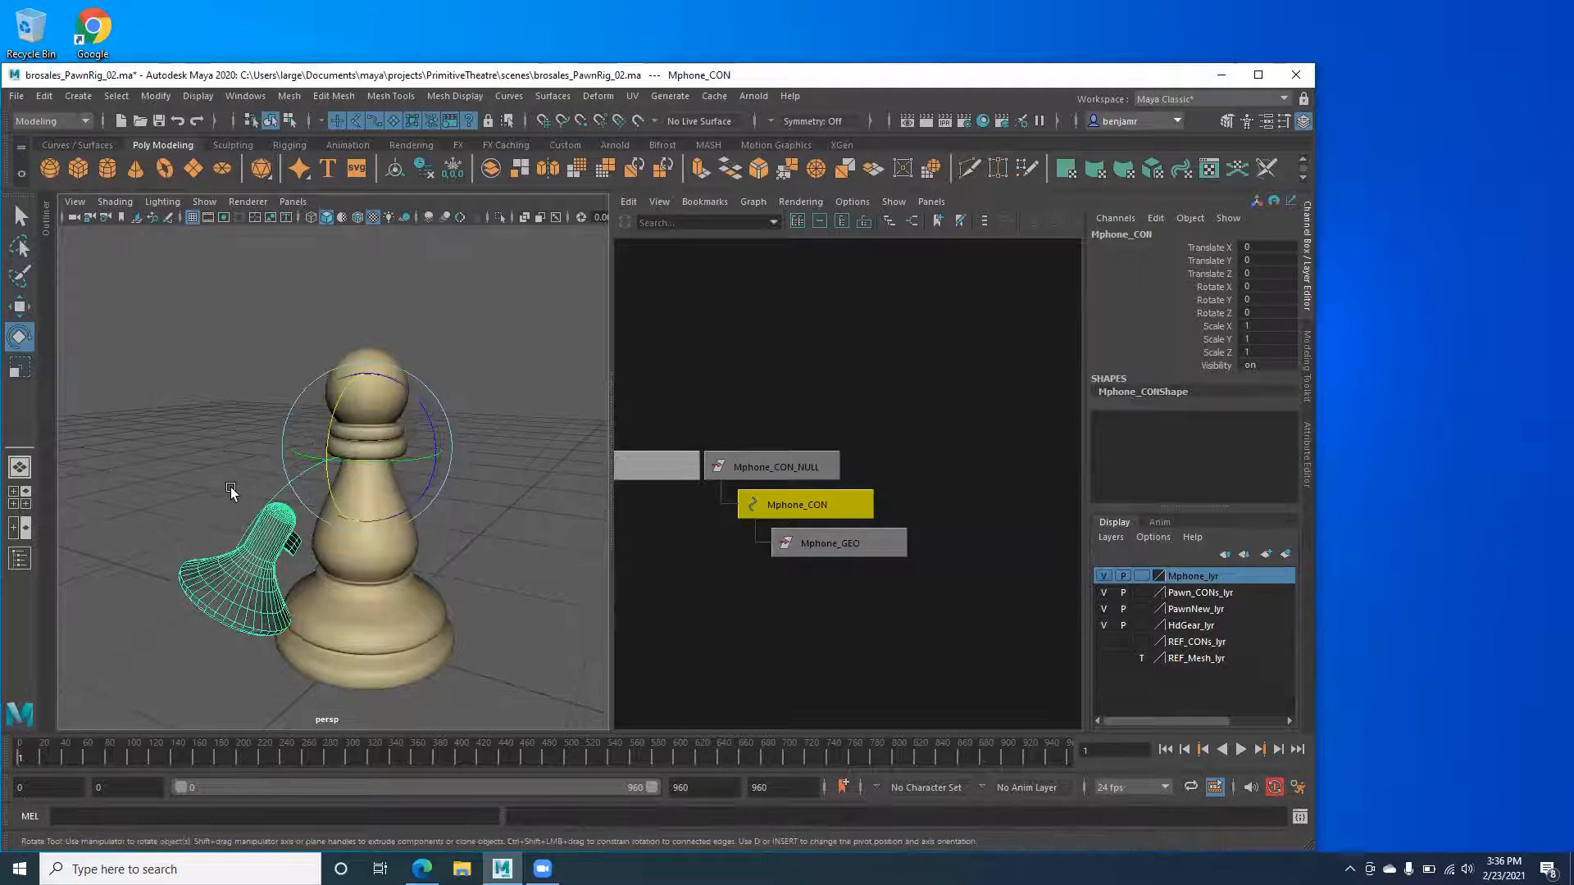
pyautogui.click(857, 549)
pyautogui.keyDown('alt'); pyautogui.moveTo(250, 577); pyautogui.dragTo(207, 543); pyautogui.keyUp('alt')
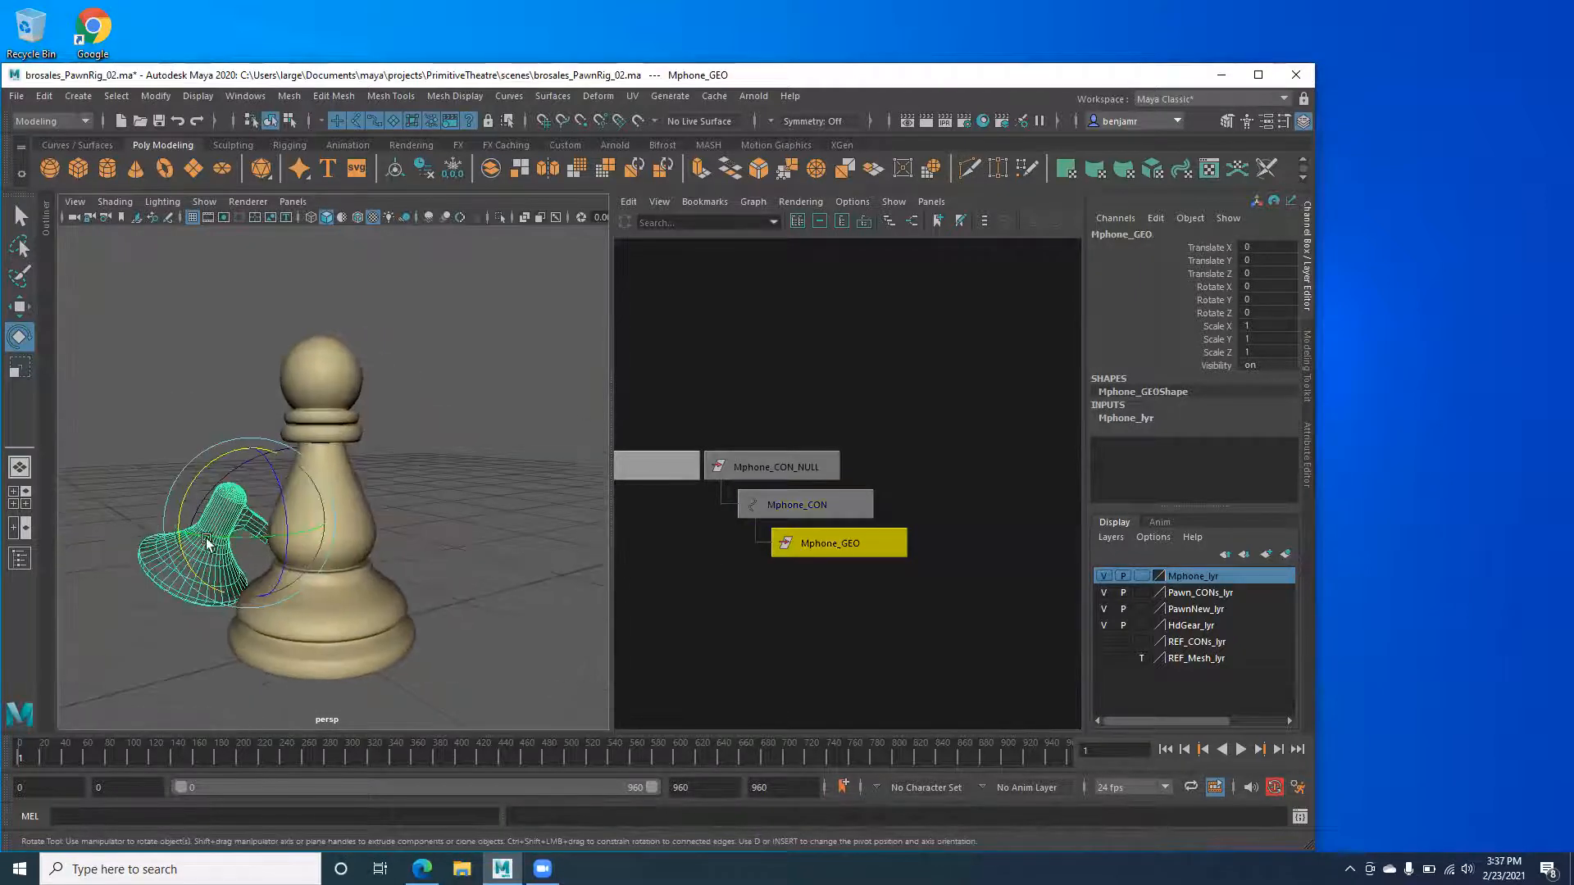
pyautogui.click(818, 506)
pyautogui.click(775, 466)
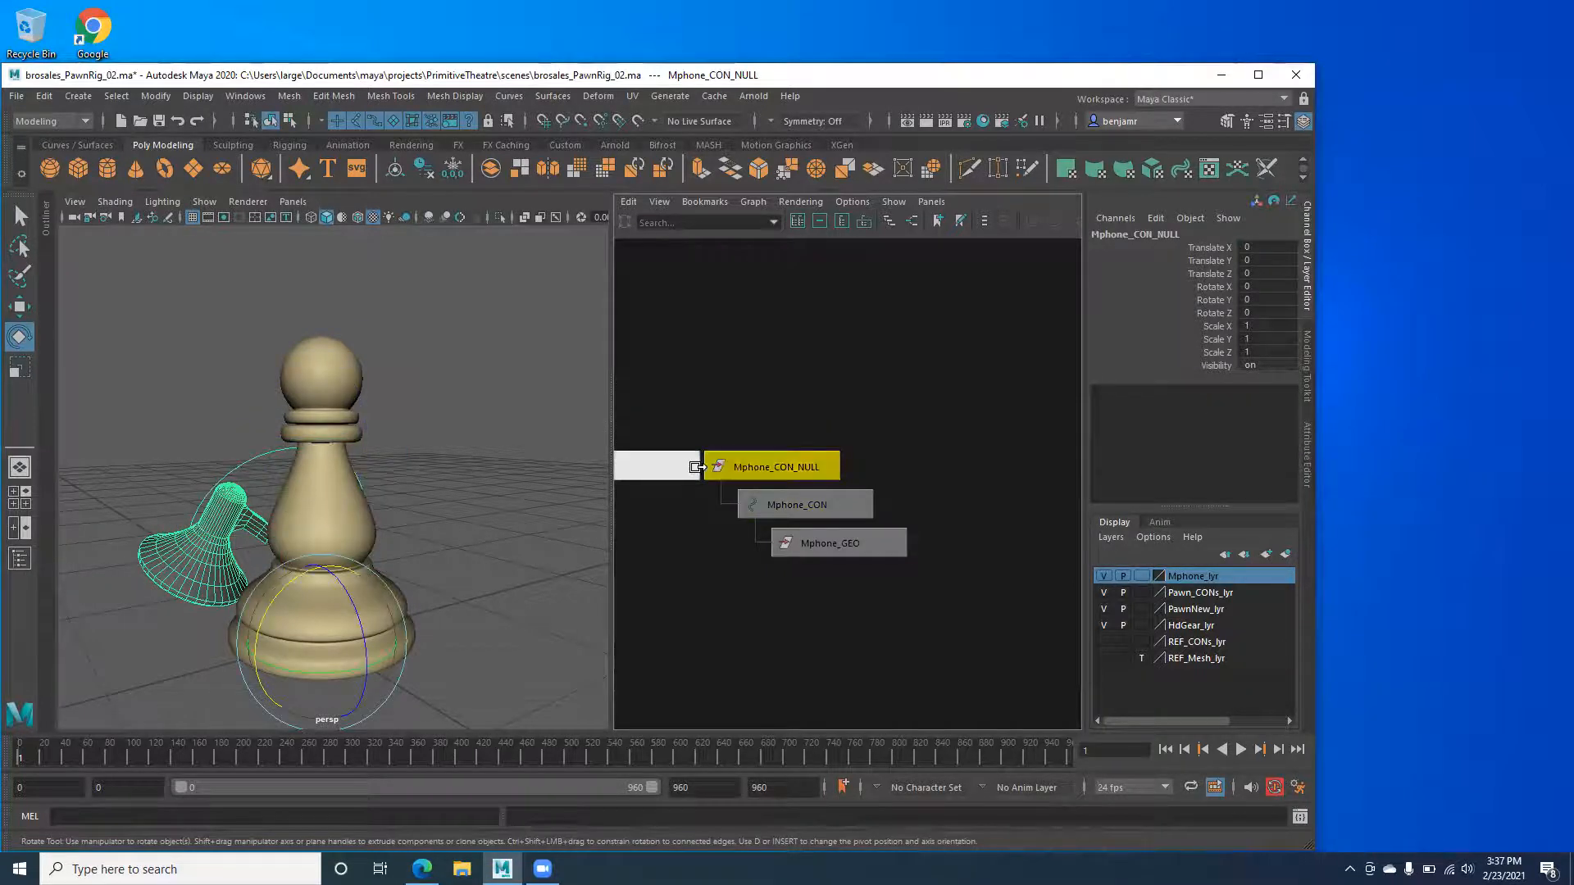
# Compare the pivot position of Mphone_CON_NULL with that of its child Mphone_CON.
pyautogui.scroll(2, 698, 471)
pyautogui.keyDown('alt'); pyautogui.moveTo(714, 404); pyautogui.dragTo(787, 377, button='middle'); pyautogui.keyUp('alt')
pyautogui.scroll(2, 824, 417)
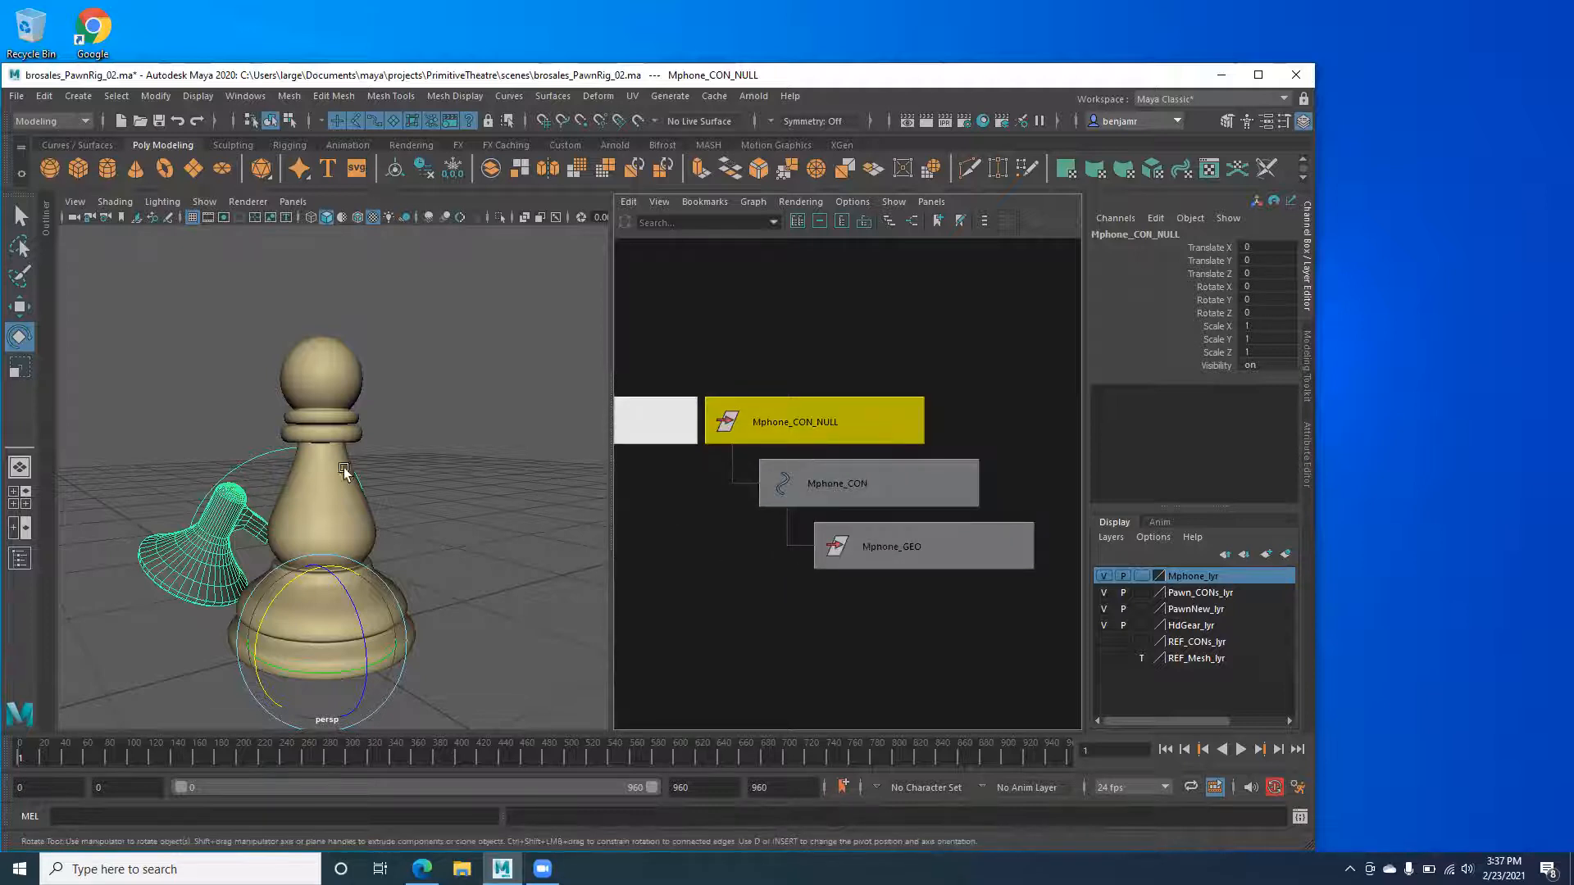
pyautogui.scroll(-3, 328, 489)
pyautogui.keyDown('alt'); pyautogui.moveTo(328, 493); pyautogui.dragTo(418, 504); pyautogui.keyUp('alt')
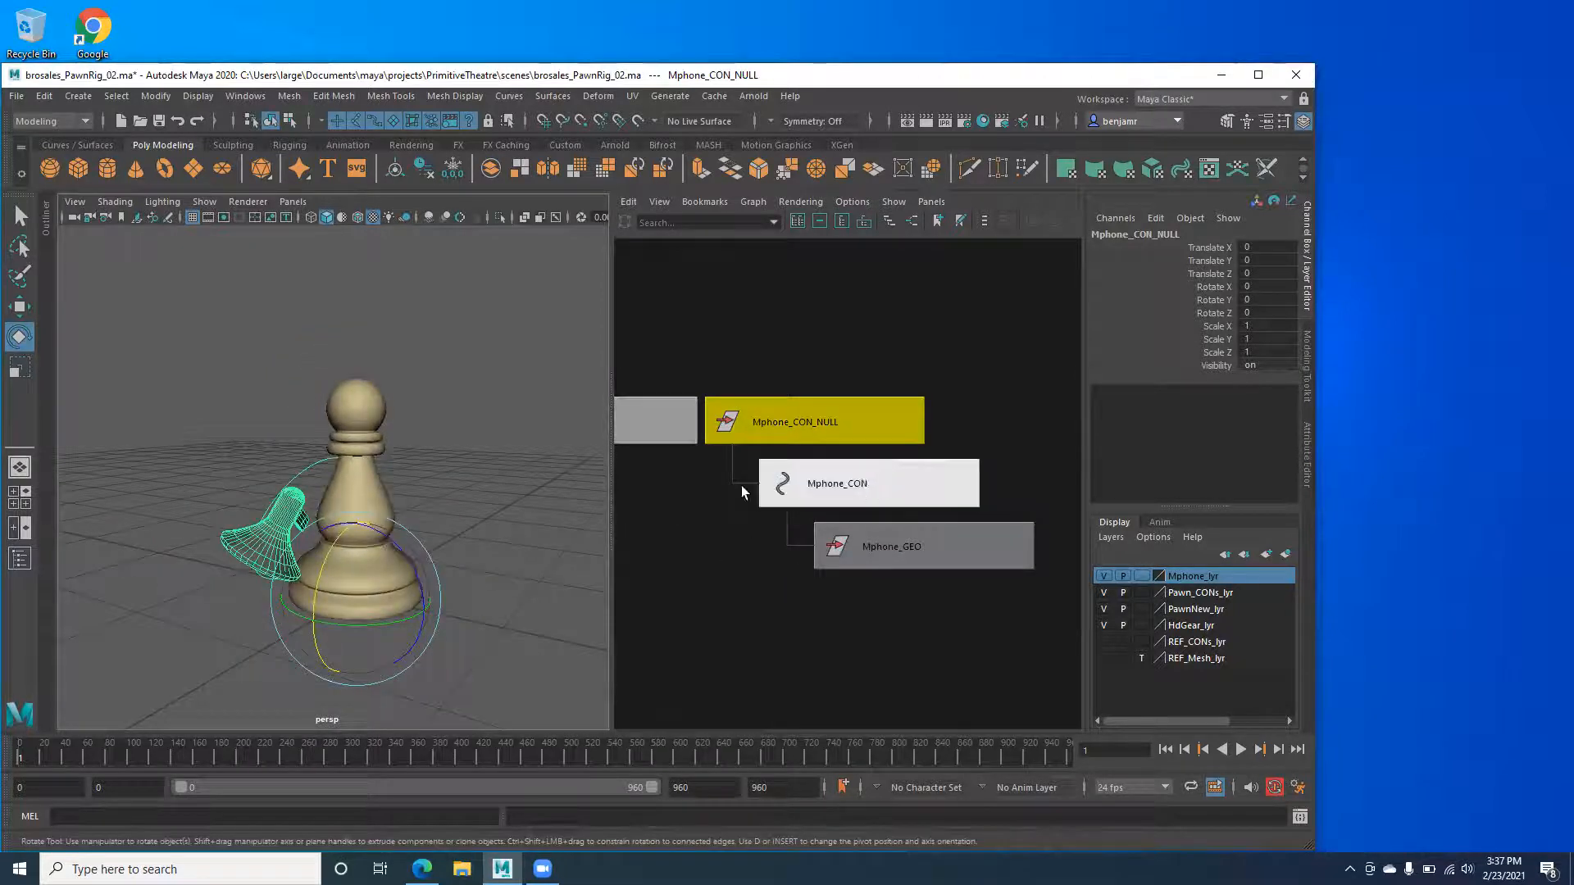
pyautogui.click(775, 425)
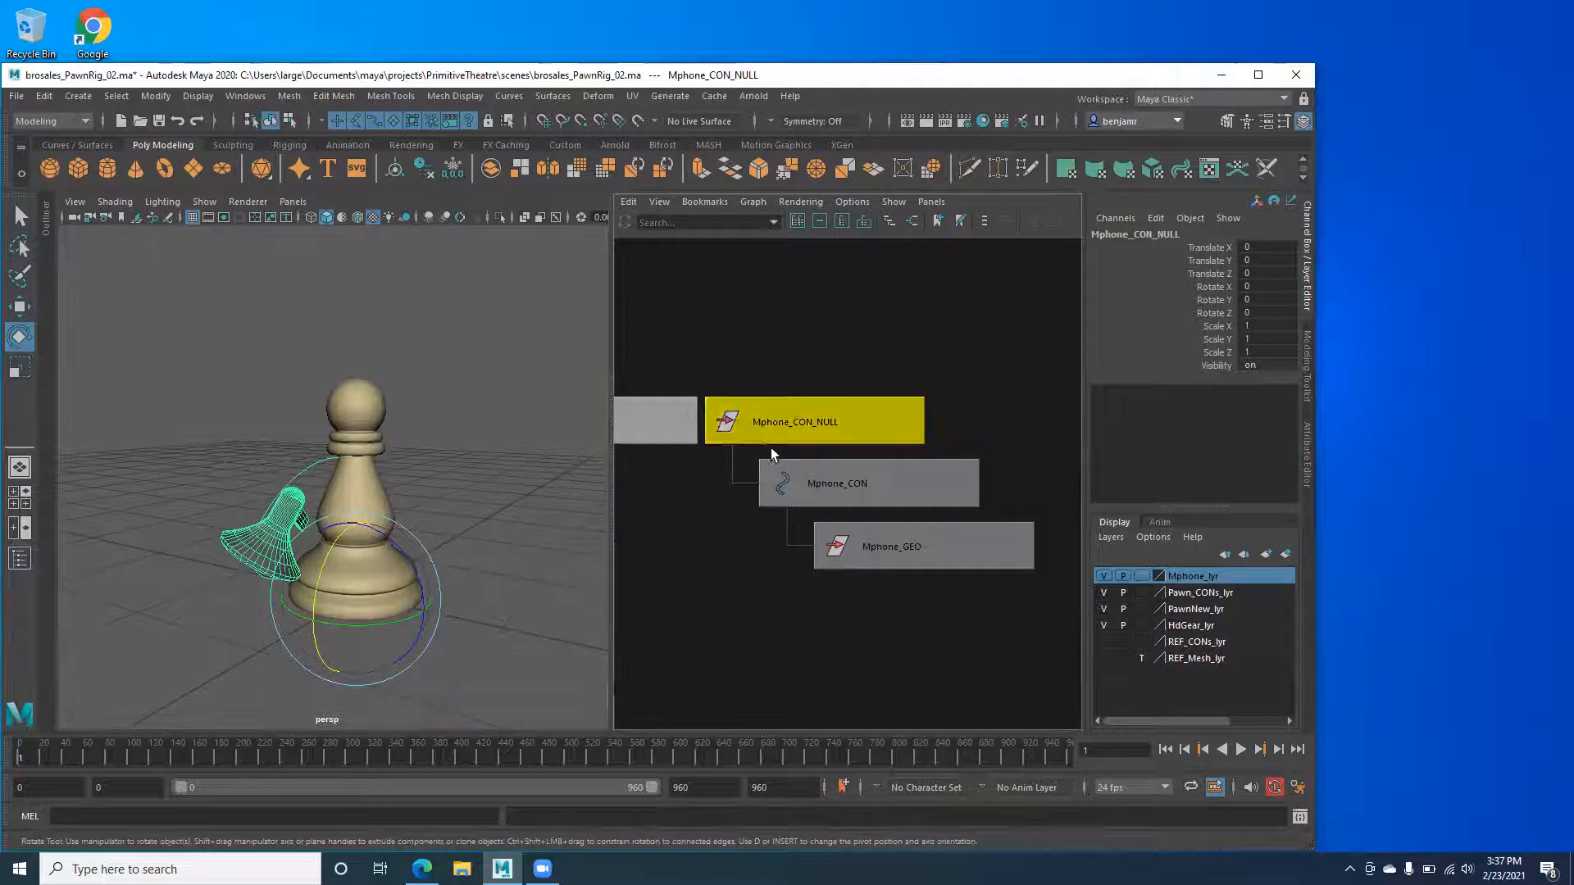
pyautogui.click(785, 482)
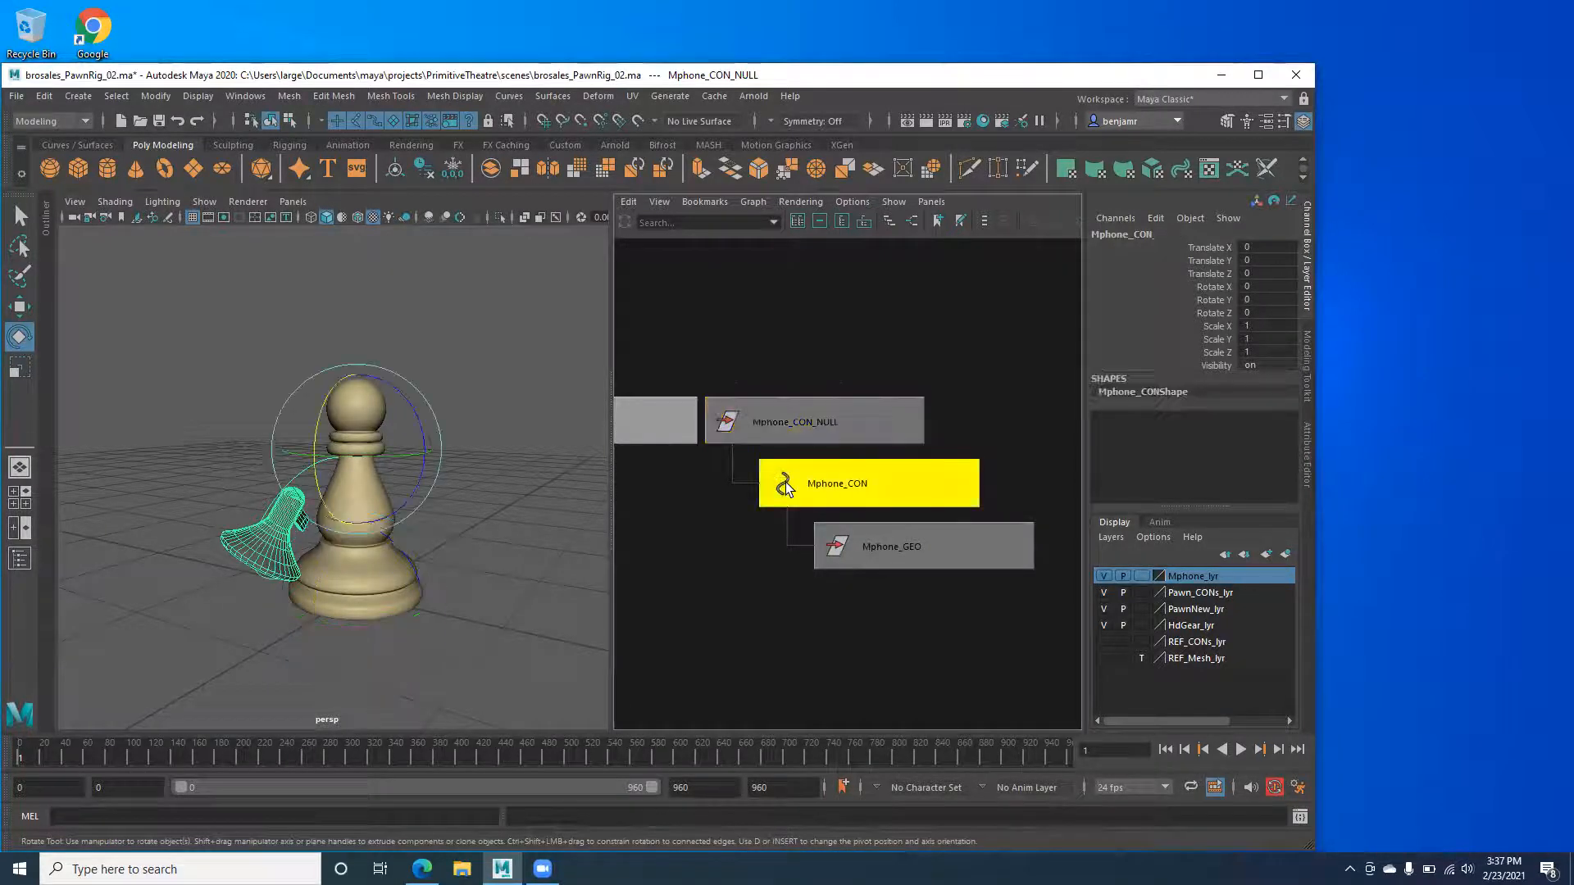
# Select Mphone_CON_NULL and examine where it sits relative to the pawn's control hierarchy in the Hypergraph.
pyautogui.scroll(-3, 336, 492)
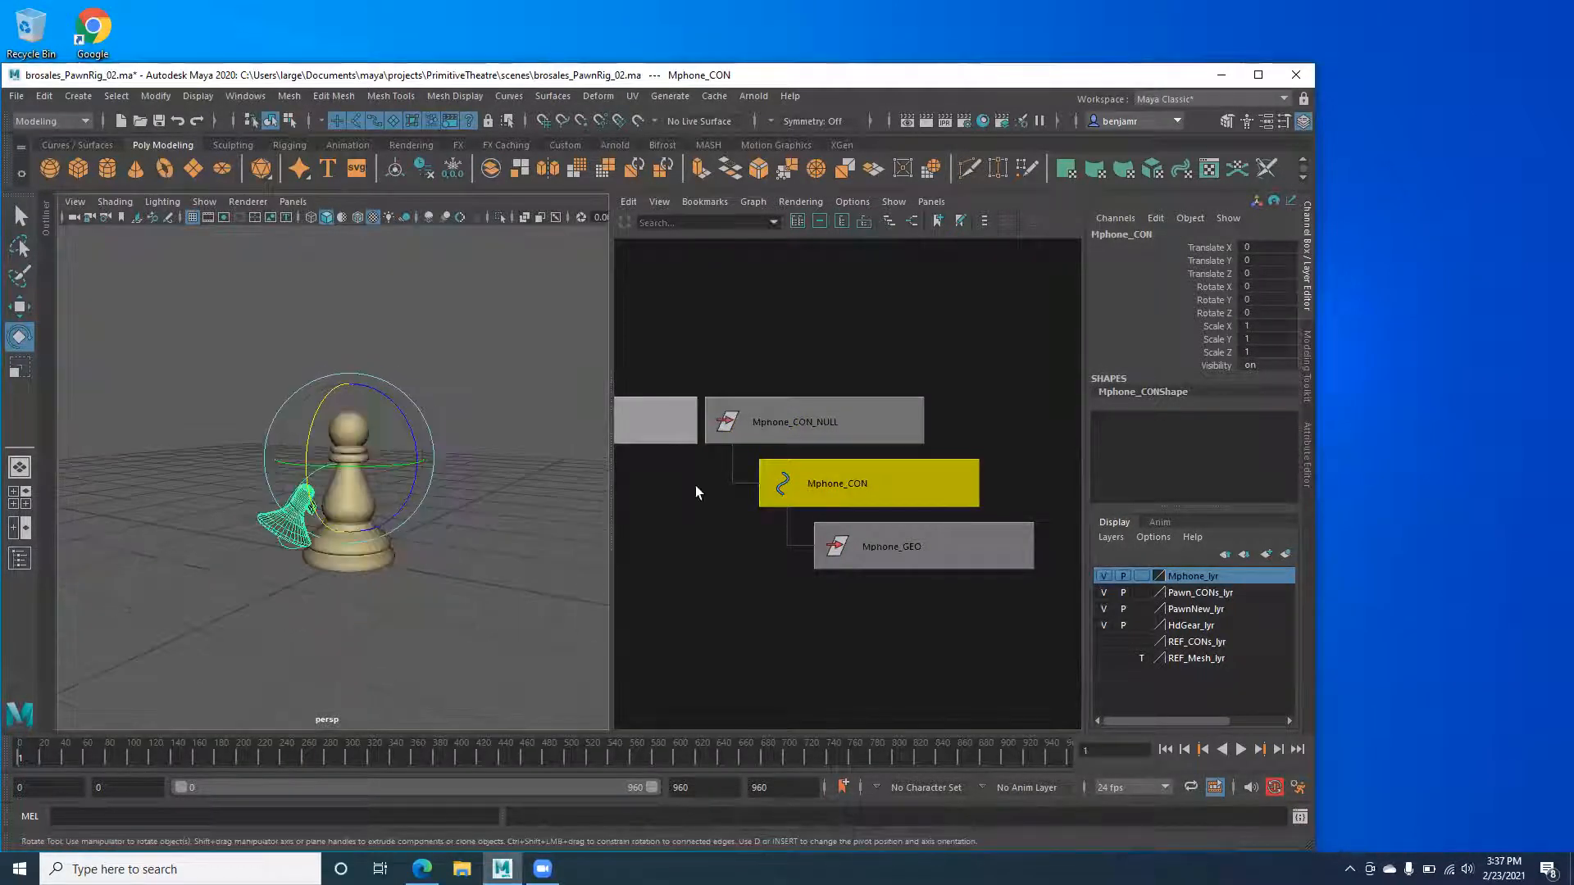
pyautogui.click(779, 423)
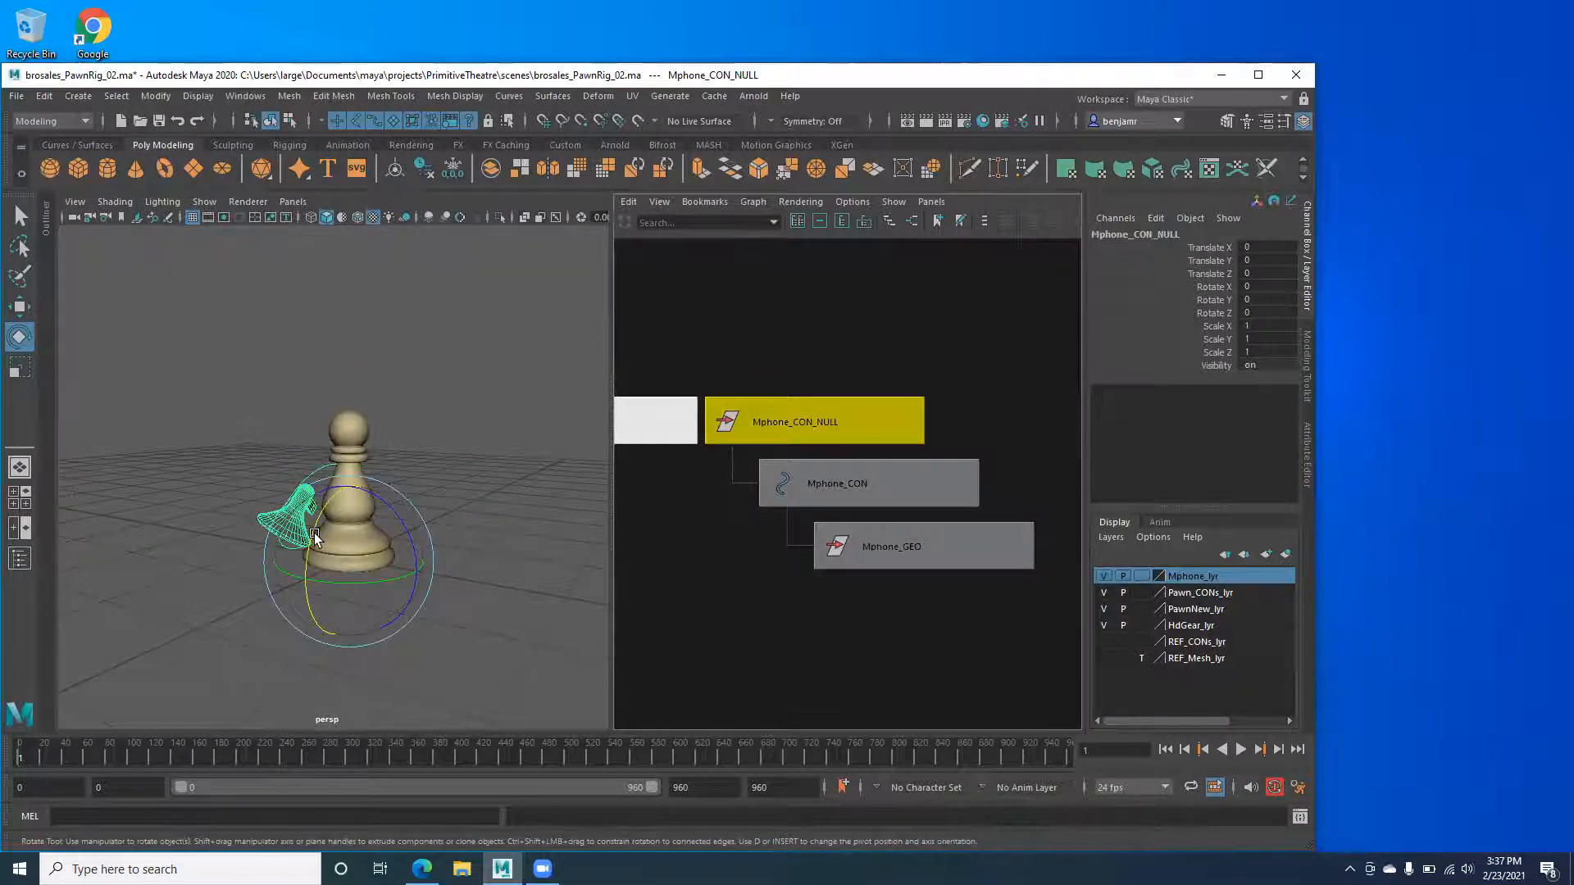
pyautogui.press('w')
pyautogui.keyDown('alt'); pyautogui.moveTo(656, 510); pyautogui.dragTo(435, 501, button='right'); pyautogui.keyUp('alt')
pyautogui.keyDown('alt'); pyautogui.moveTo(701, 485); pyautogui.dragTo(859, 441, button='middle'); pyautogui.keyUp('alt')
pyautogui.keyDown('alt'); pyautogui.moveTo(858, 441); pyautogui.dragTo(706, 415, button='right'); pyautogui.keyUp('alt')
pyautogui.keyDown('alt'); pyautogui.moveTo(706, 415); pyautogui.dragTo(748, 348, button='middle'); pyautogui.keyUp('alt')
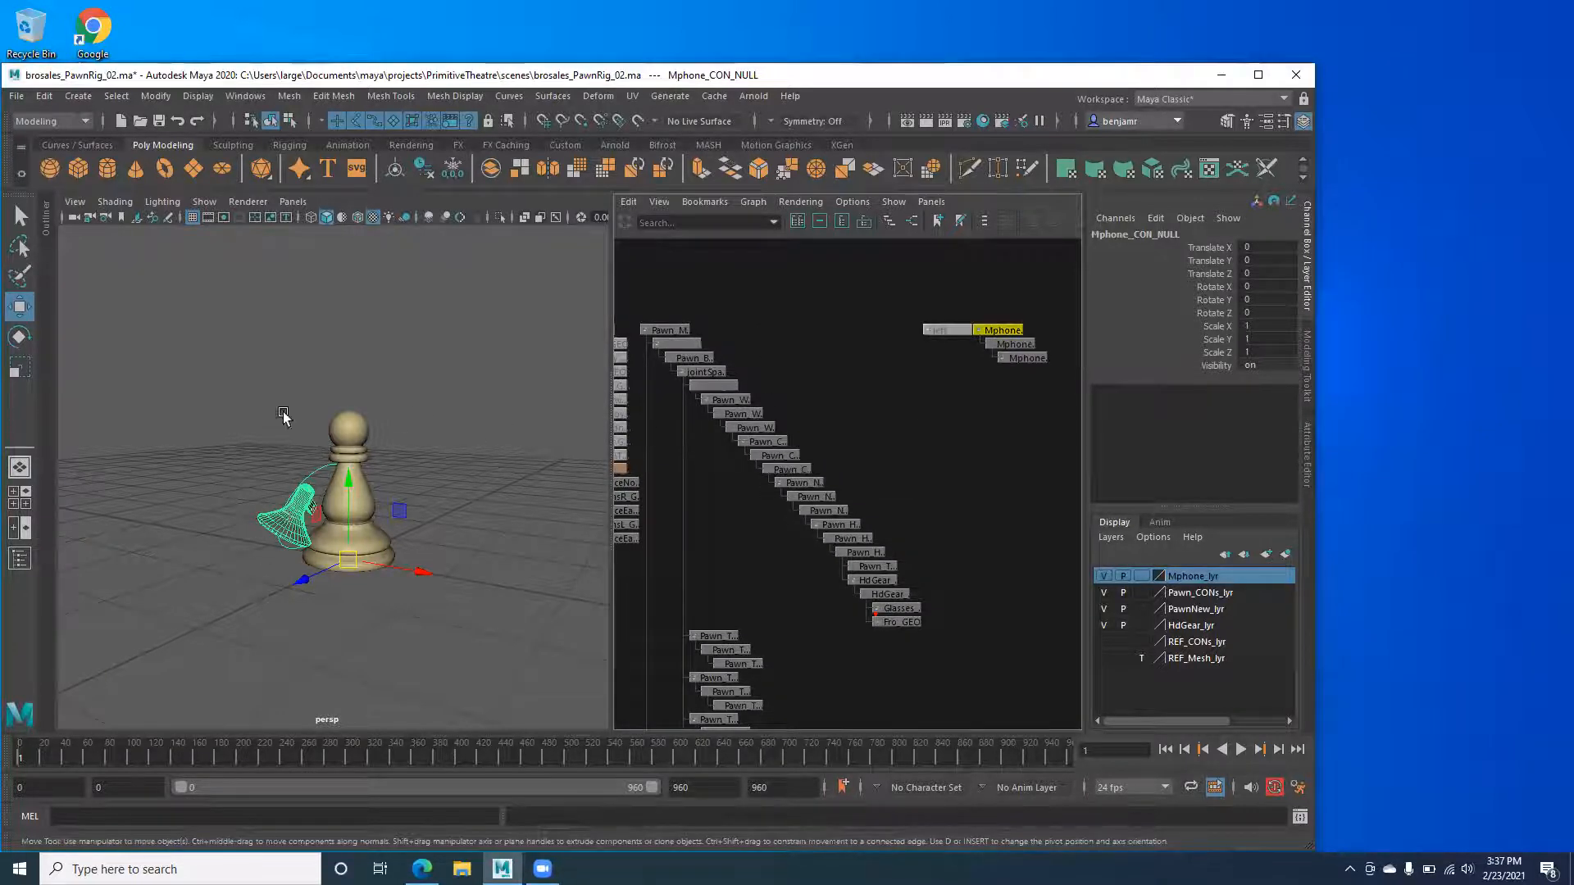
# Make the pawn's controls and head gear visible through their display layers, keeping REF_CONs_lyr hidden.
pyautogui.keyDown('alt'); pyautogui.moveTo(285, 415); pyautogui.dragTo(284, 333, button='middle'); pyautogui.keyUp('alt')
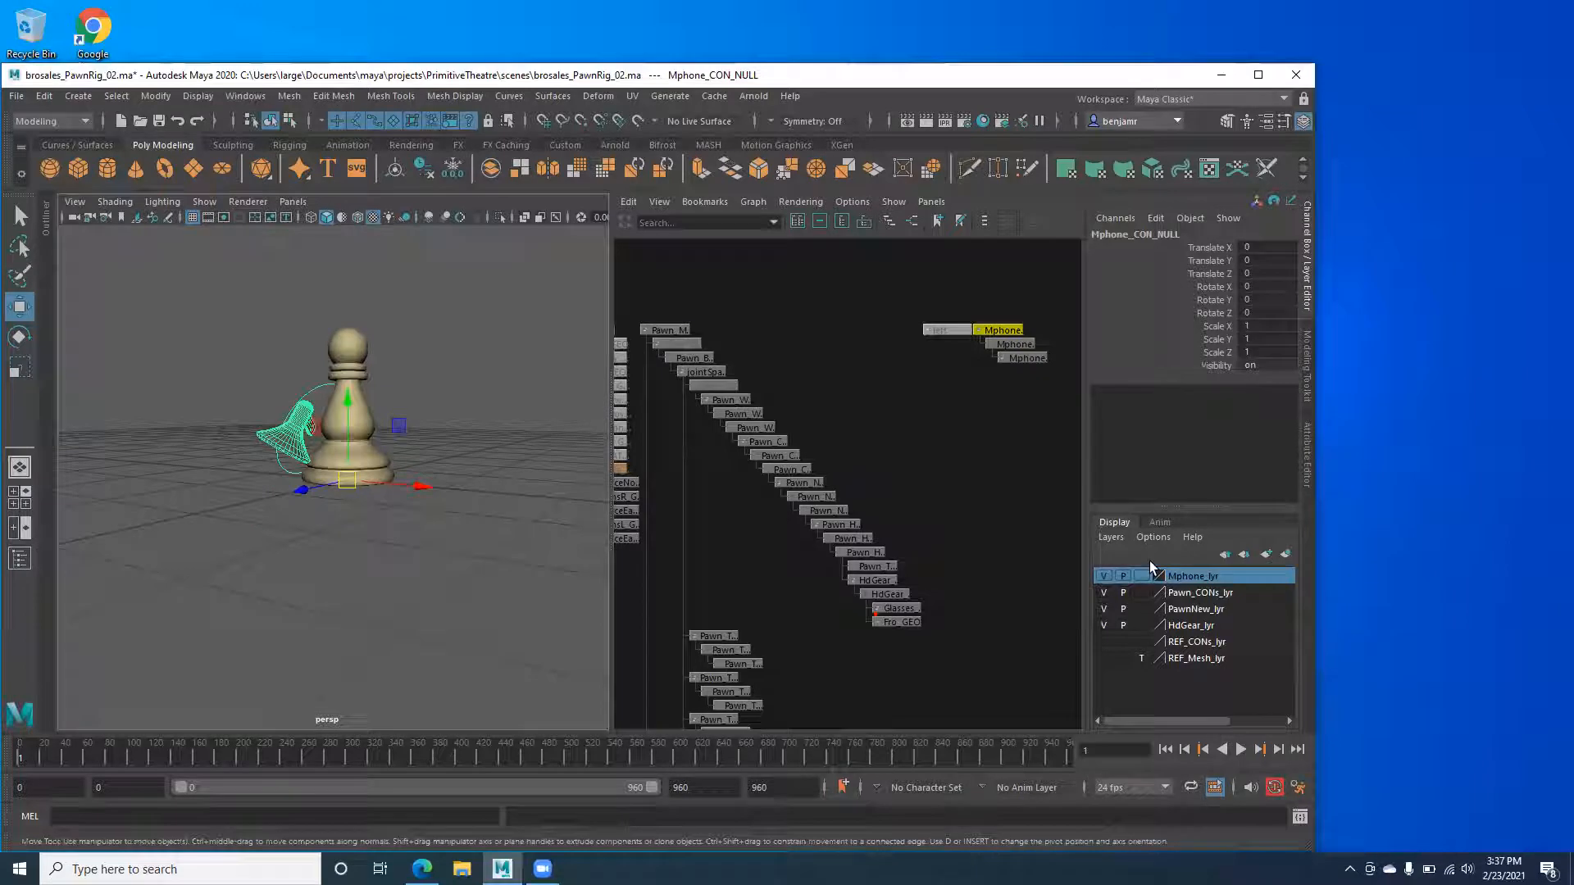
pyautogui.click(1103, 641)
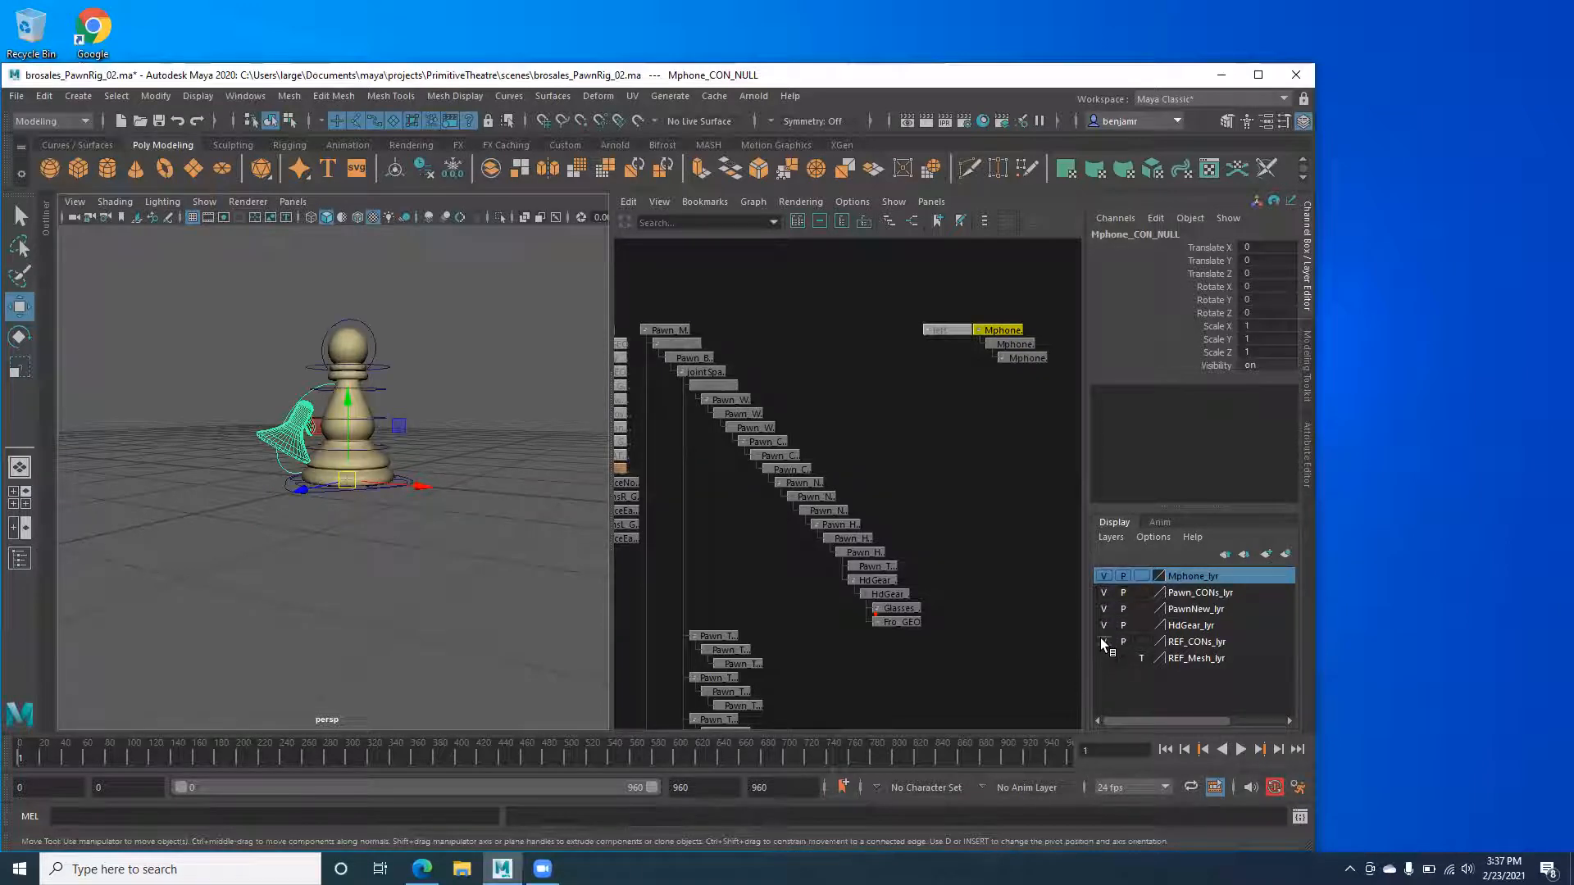
pyautogui.click(1103, 641)
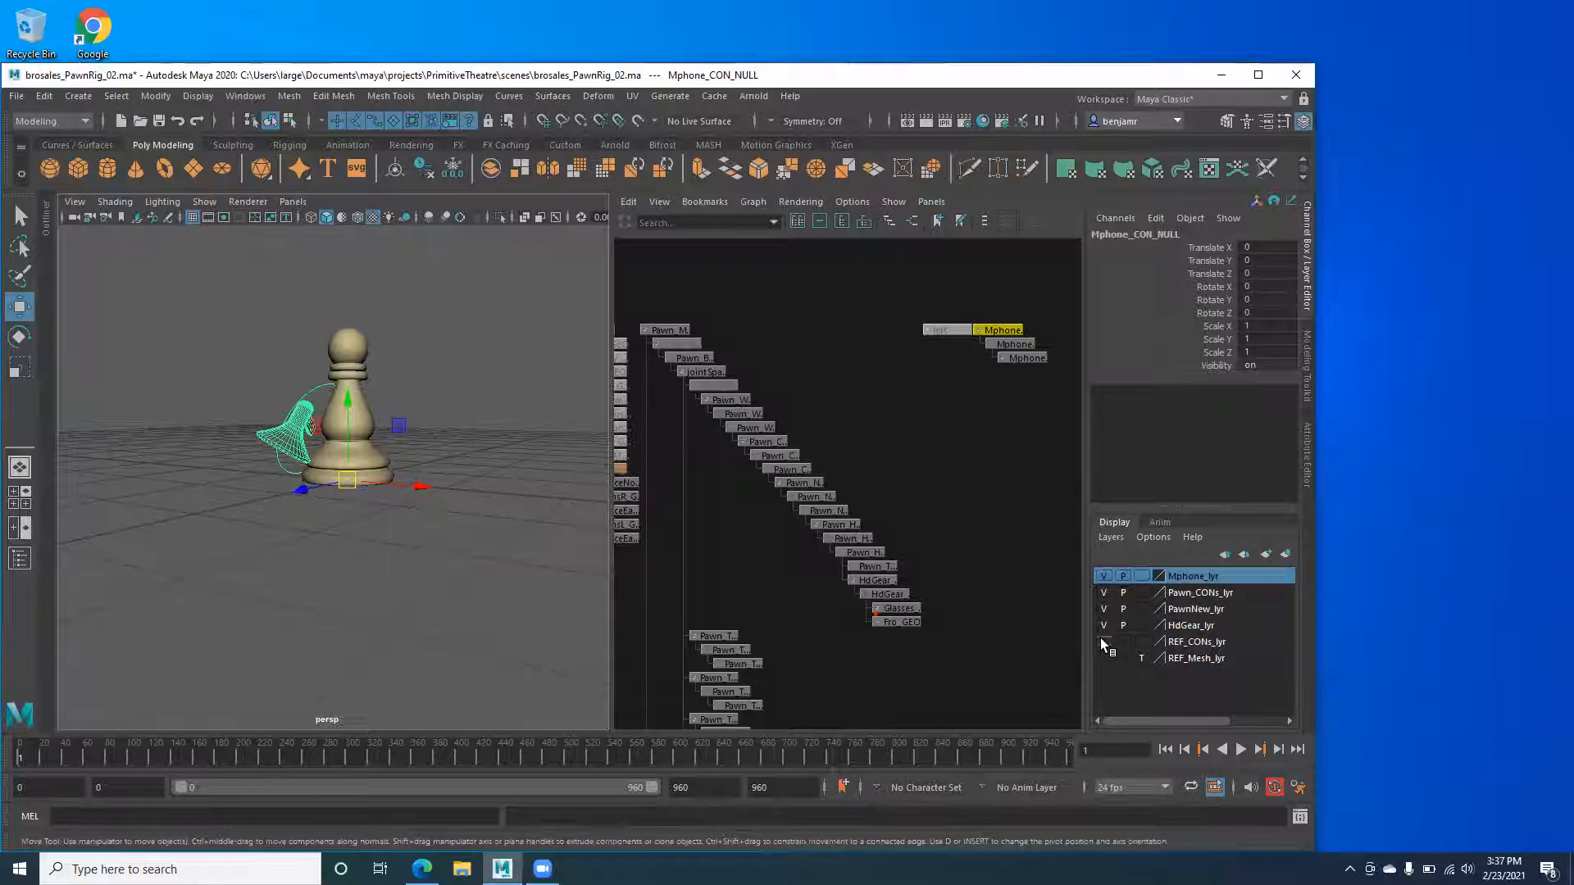
pyautogui.click(1103, 608)
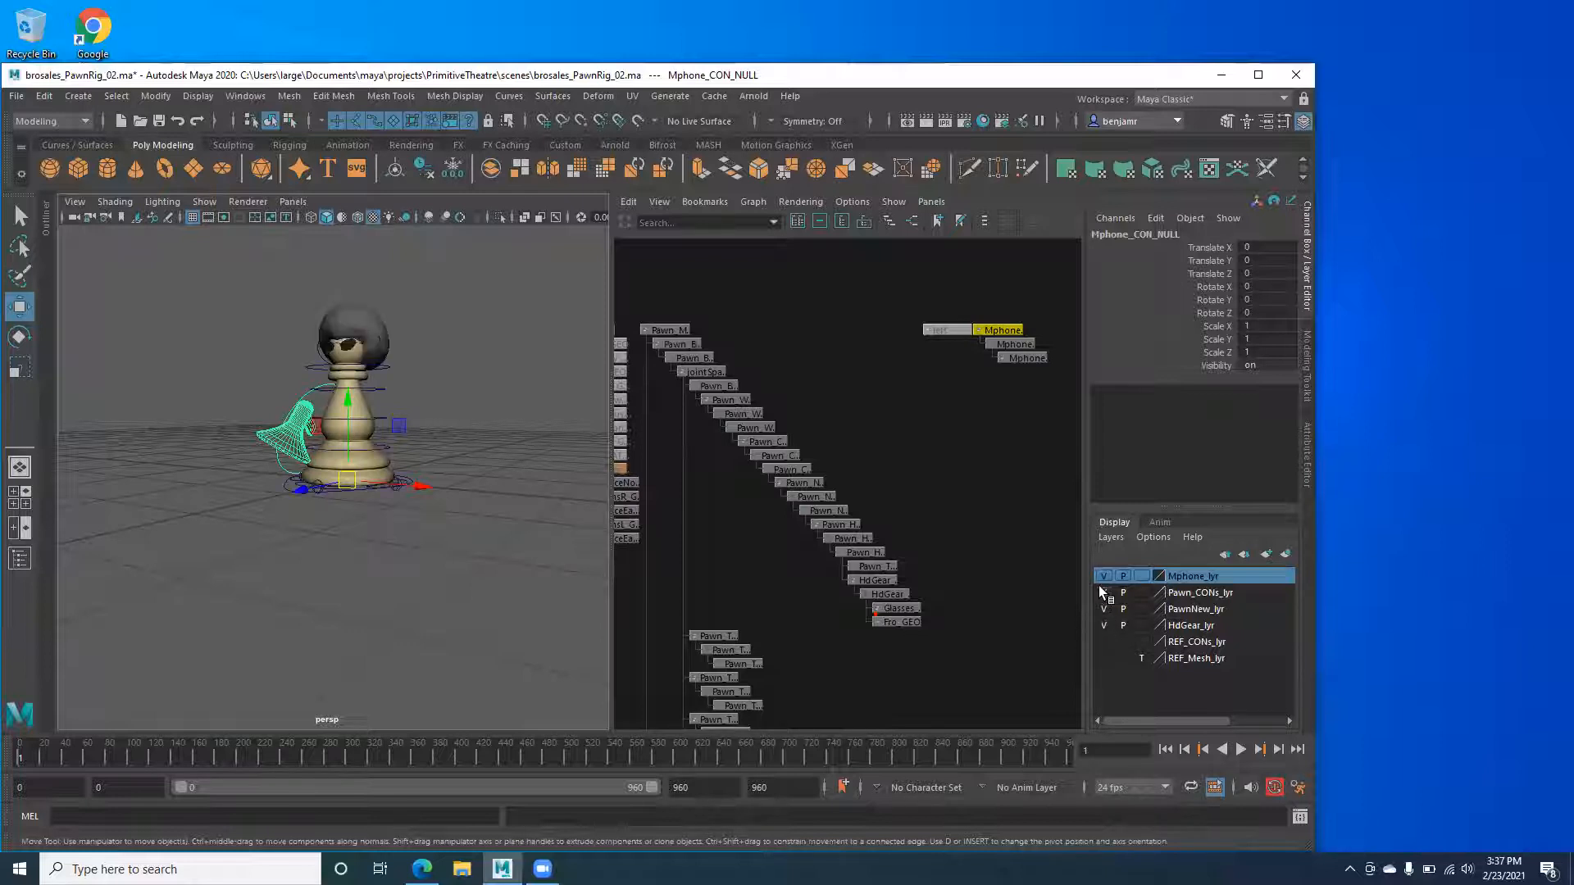
# Rotate Pawn_Chest_CON to about -5 degrees in Z to check its influence on the pawn and megaphone, and undo the rotation.
pyautogui.keyDown('alt'); pyautogui.moveTo(153, 410); pyautogui.dragTo(218, 355); pyautogui.keyUp('alt')
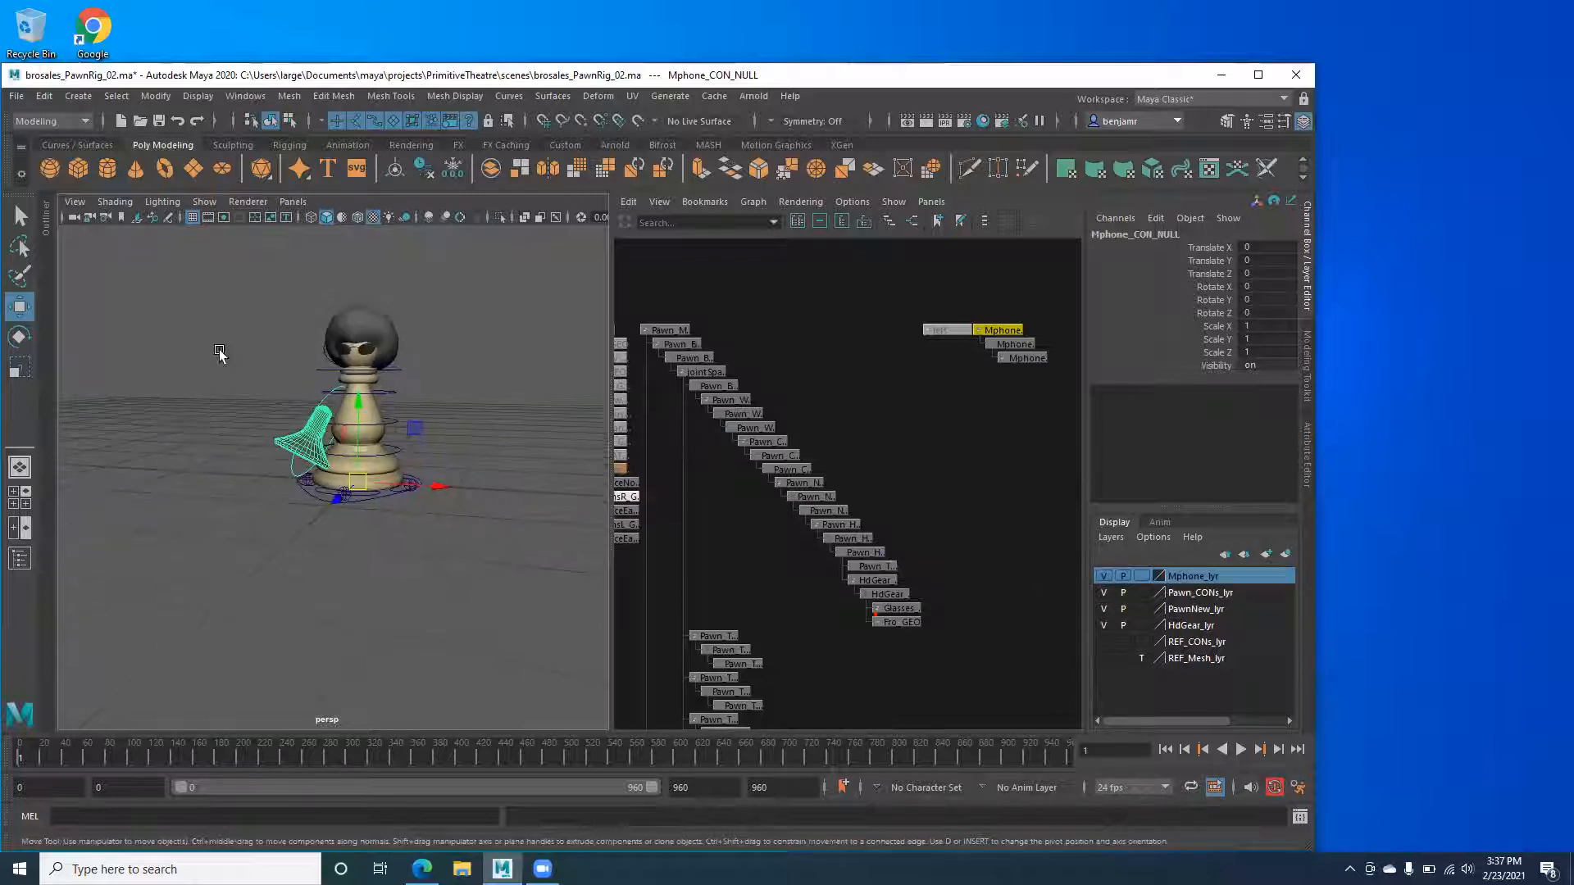
pyautogui.keyDown('alt'); pyautogui.moveTo(218, 355); pyautogui.dragTo(317, 400, button='right'); pyautogui.keyUp('alt')
pyautogui.keyDown('alt'); pyautogui.moveTo(317, 401); pyautogui.dragTo(299, 498, button='middle'); pyautogui.keyUp('alt')
pyautogui.keyDown('alt'); pyautogui.moveTo(299, 498); pyautogui.dragTo(263, 422, button='right'); pyautogui.keyUp('alt')
pyautogui.keyDown('alt'); pyautogui.moveTo(264, 422); pyautogui.dragTo(268, 439, button='middle'); pyautogui.keyUp('alt')
pyautogui.keyDown('alt'); pyautogui.moveTo(268, 439); pyautogui.dragTo(262, 430); pyautogui.keyUp('alt')
pyautogui.keyDown('alt'); pyautogui.moveTo(262, 430); pyautogui.dragTo(317, 457, button='right'); pyautogui.keyUp('alt')
pyautogui.keyDown('alt'); pyautogui.moveTo(336, 482); pyautogui.dragTo(328, 464); pyautogui.keyUp('alt')
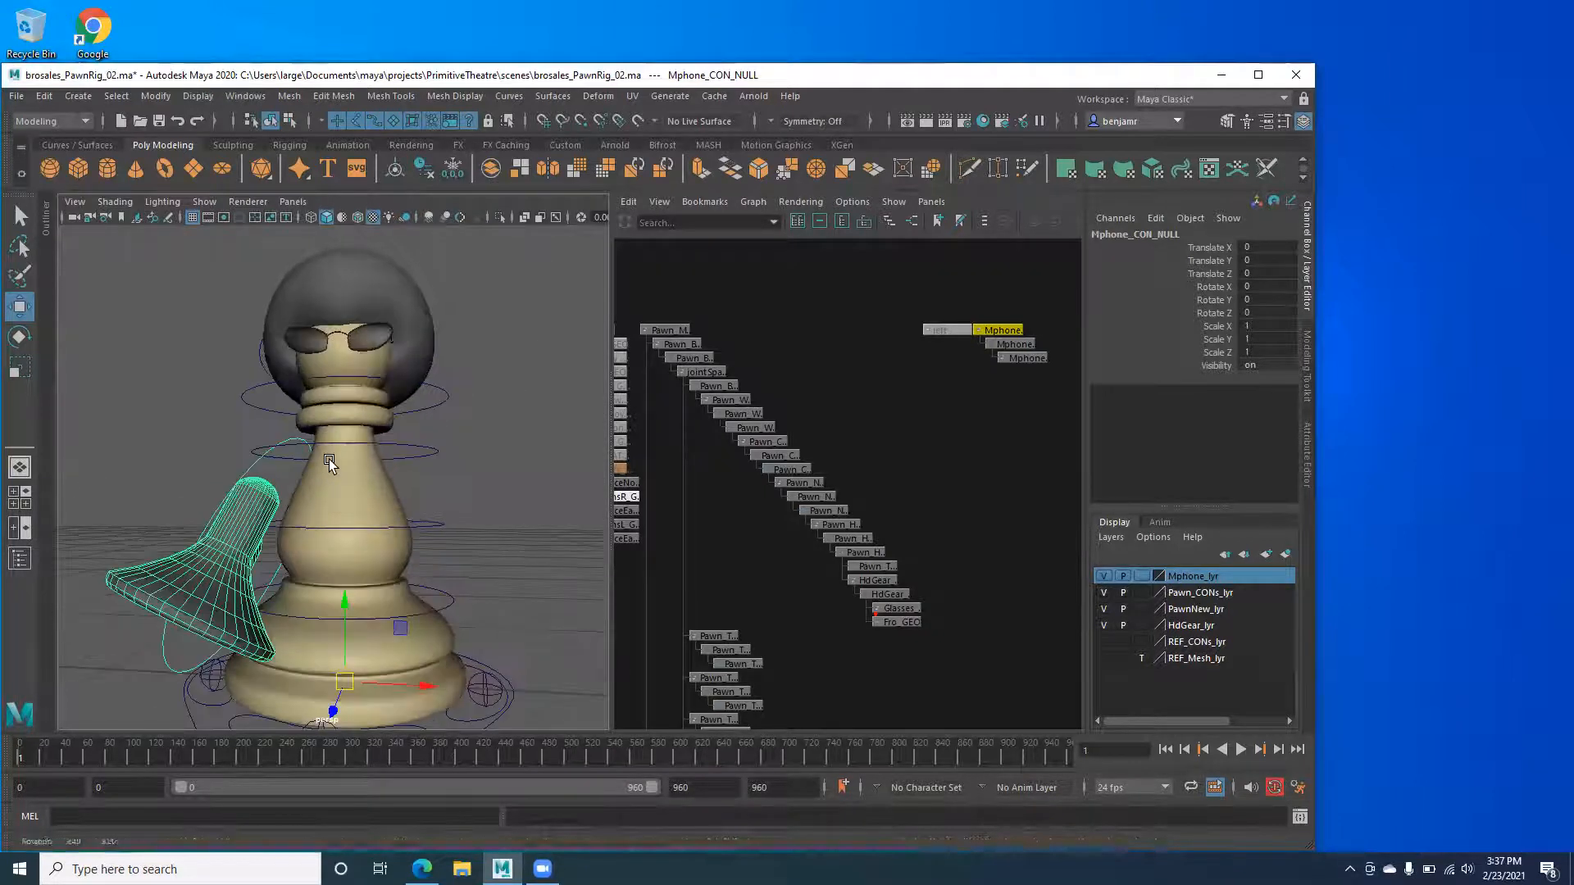
pyautogui.moveTo(434, 553); pyautogui.dragTo(436, 554)
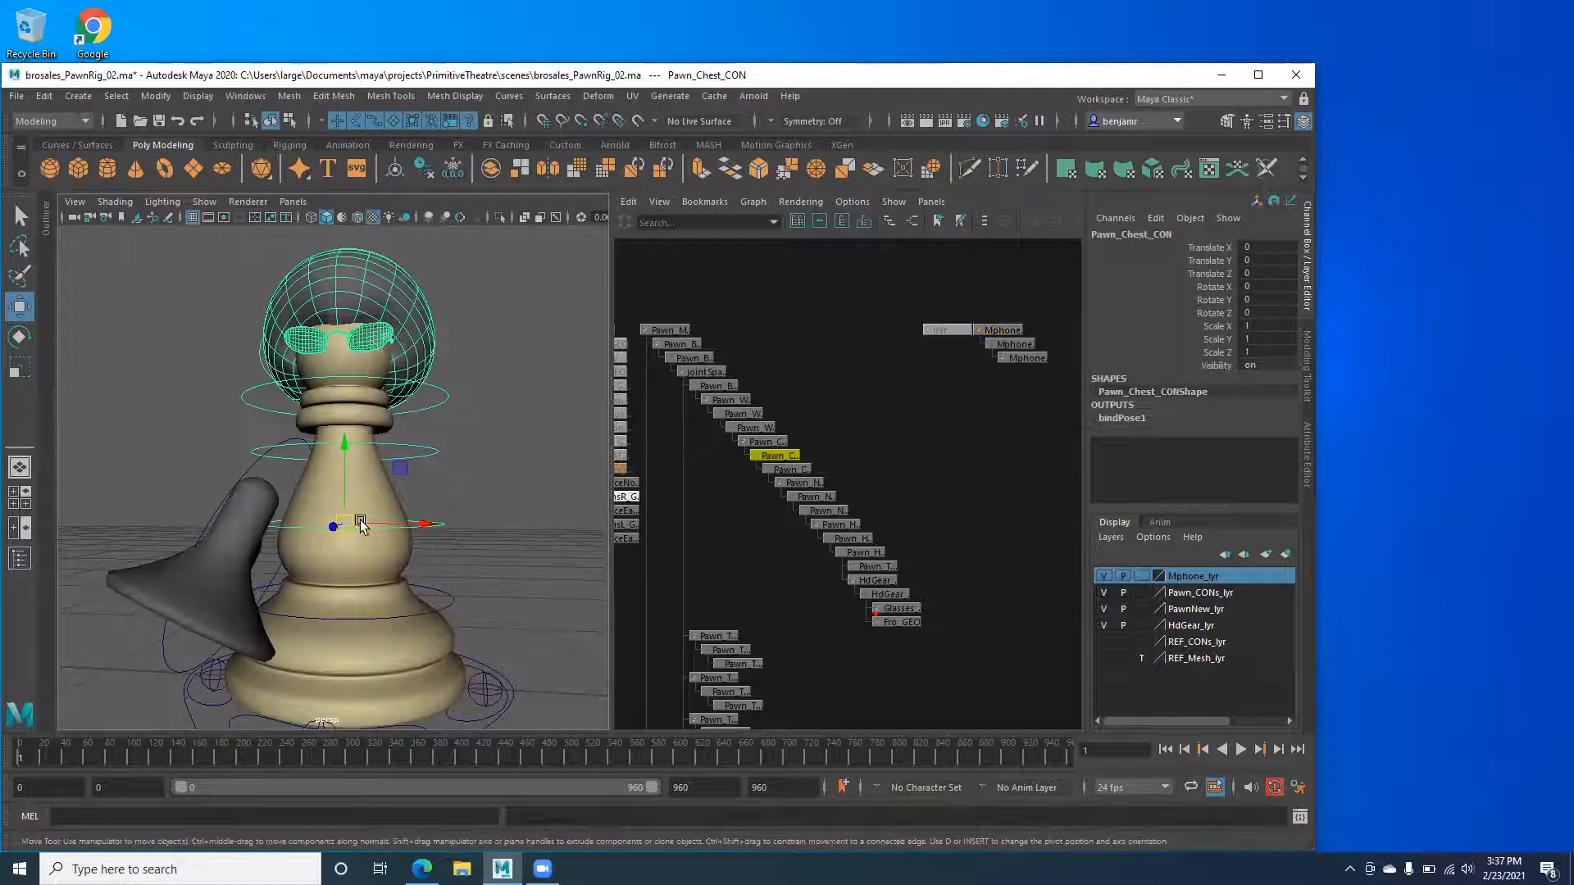
pyautogui.press('e')
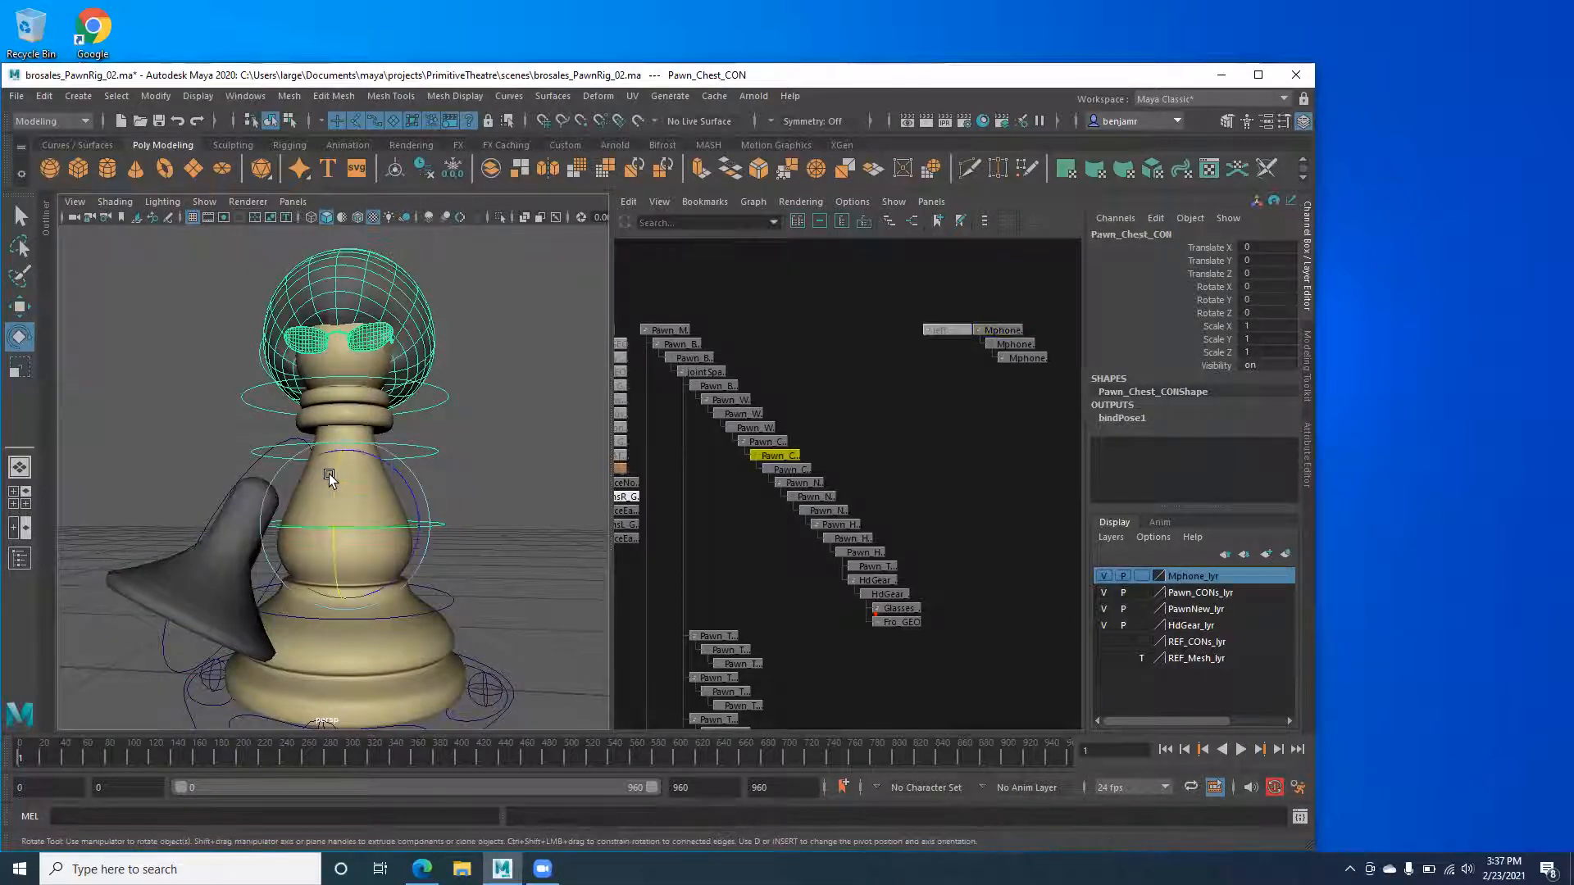
pyautogui.moveTo(371, 459)
pyautogui.mouseDown()
pyautogui.moveTo(392, 484)
pyautogui.moveTo(357, 478)
pyautogui.mouseUp()
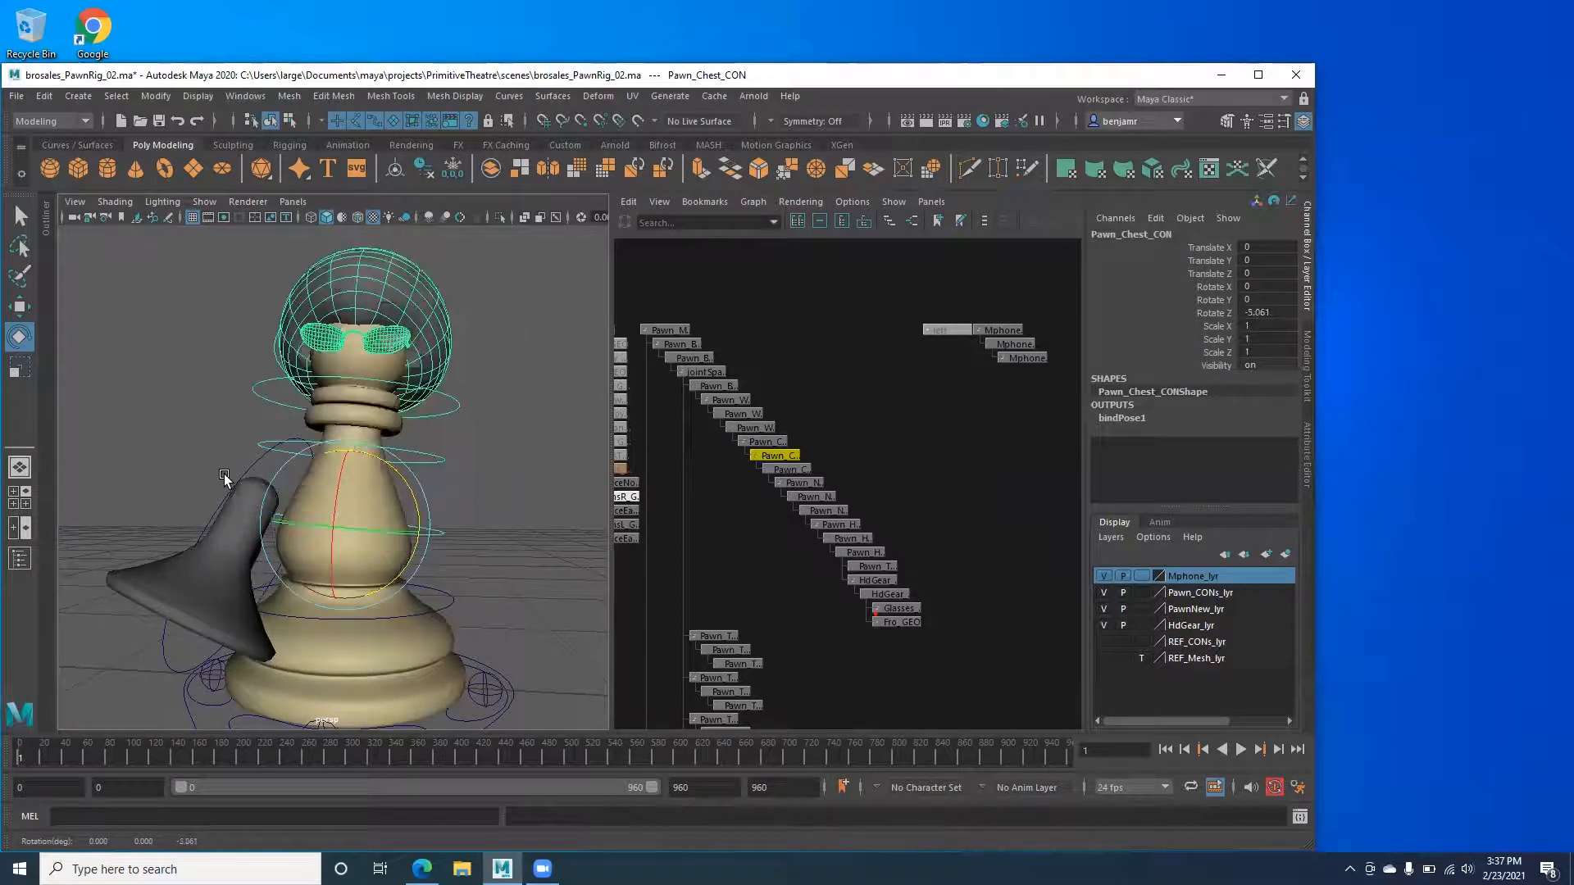
pyautogui.click(387, 443)
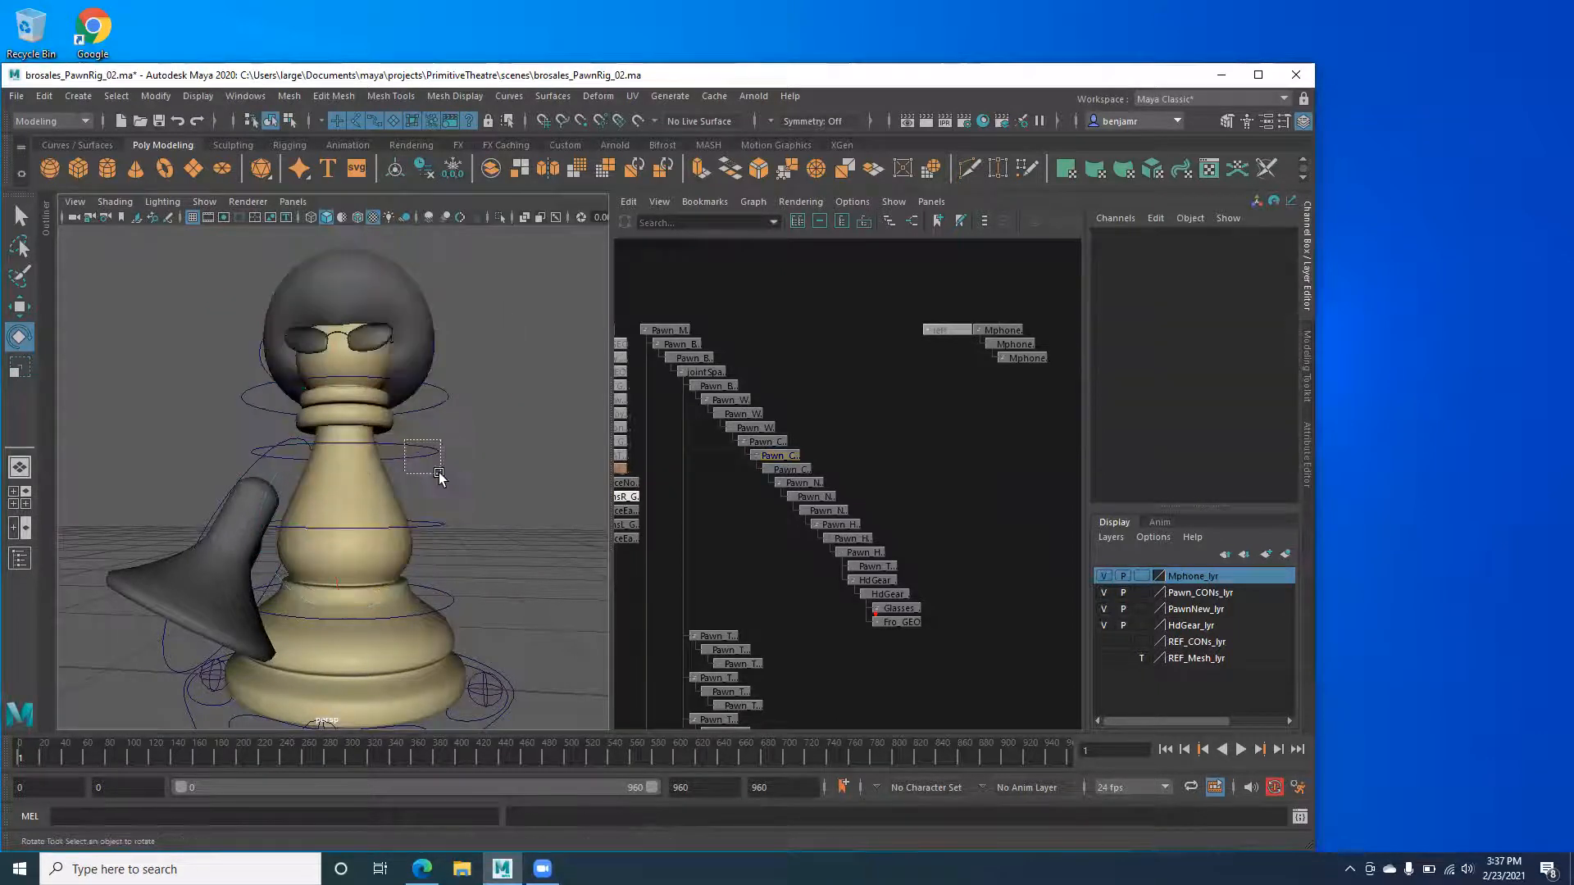
# Test Pawn_Neck_CON at about -39 degrees in Z and a rotation of Pawn_Waist_CON, undoing both.
pyautogui.moveTo(439, 472); pyautogui.dragTo(440, 472)
pyautogui.moveTo(403, 420); pyautogui.dragTo(364, 452)
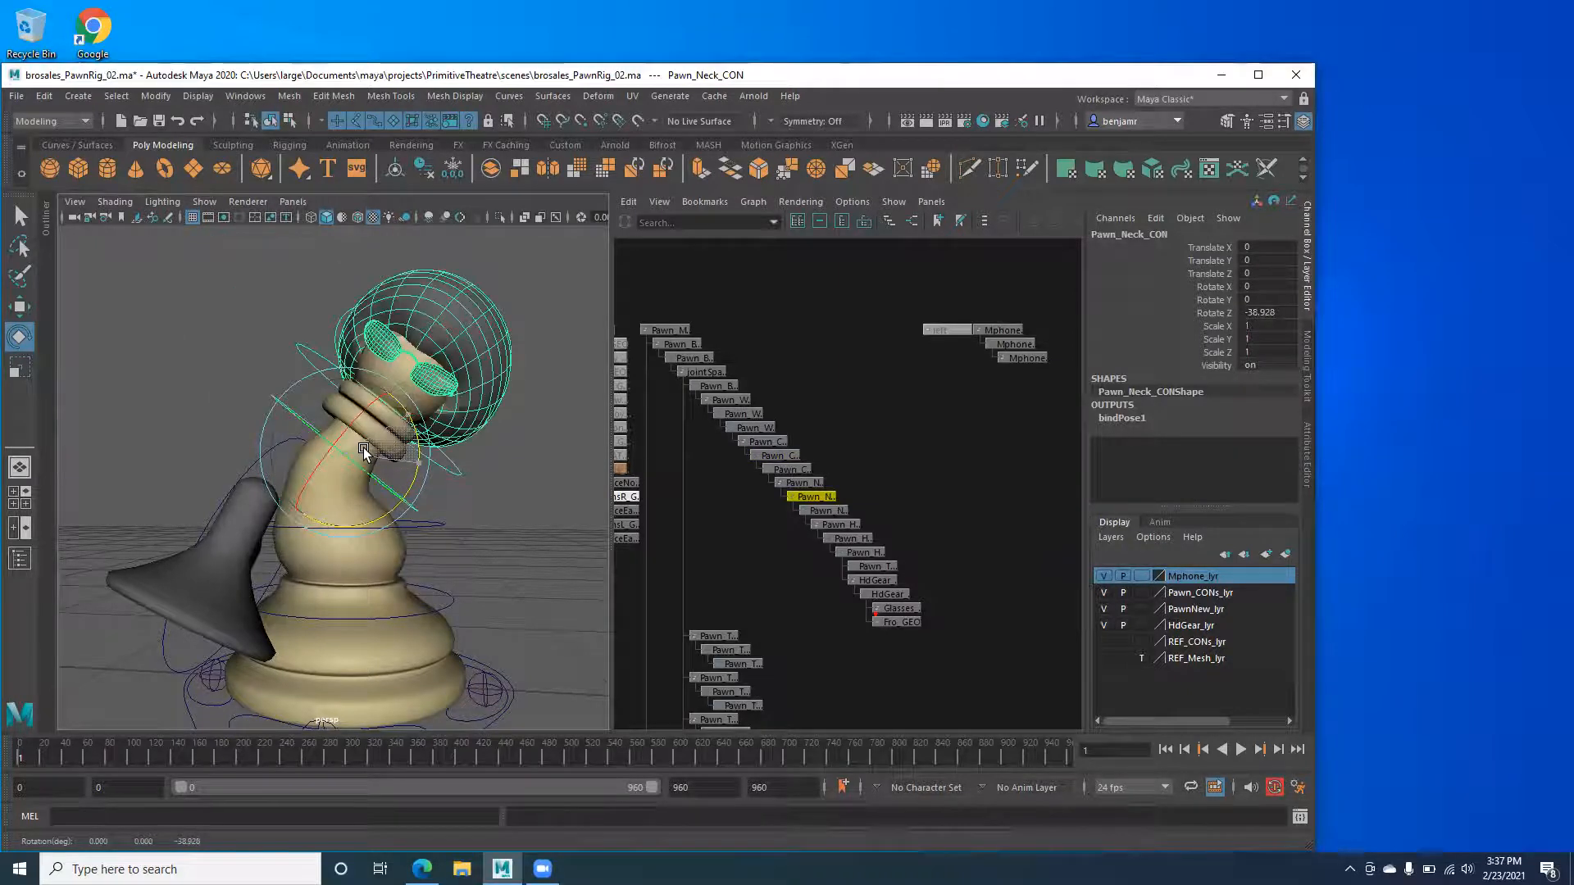
pyautogui.hotkey('ctrl', 'z')
pyautogui.click(432, 611)
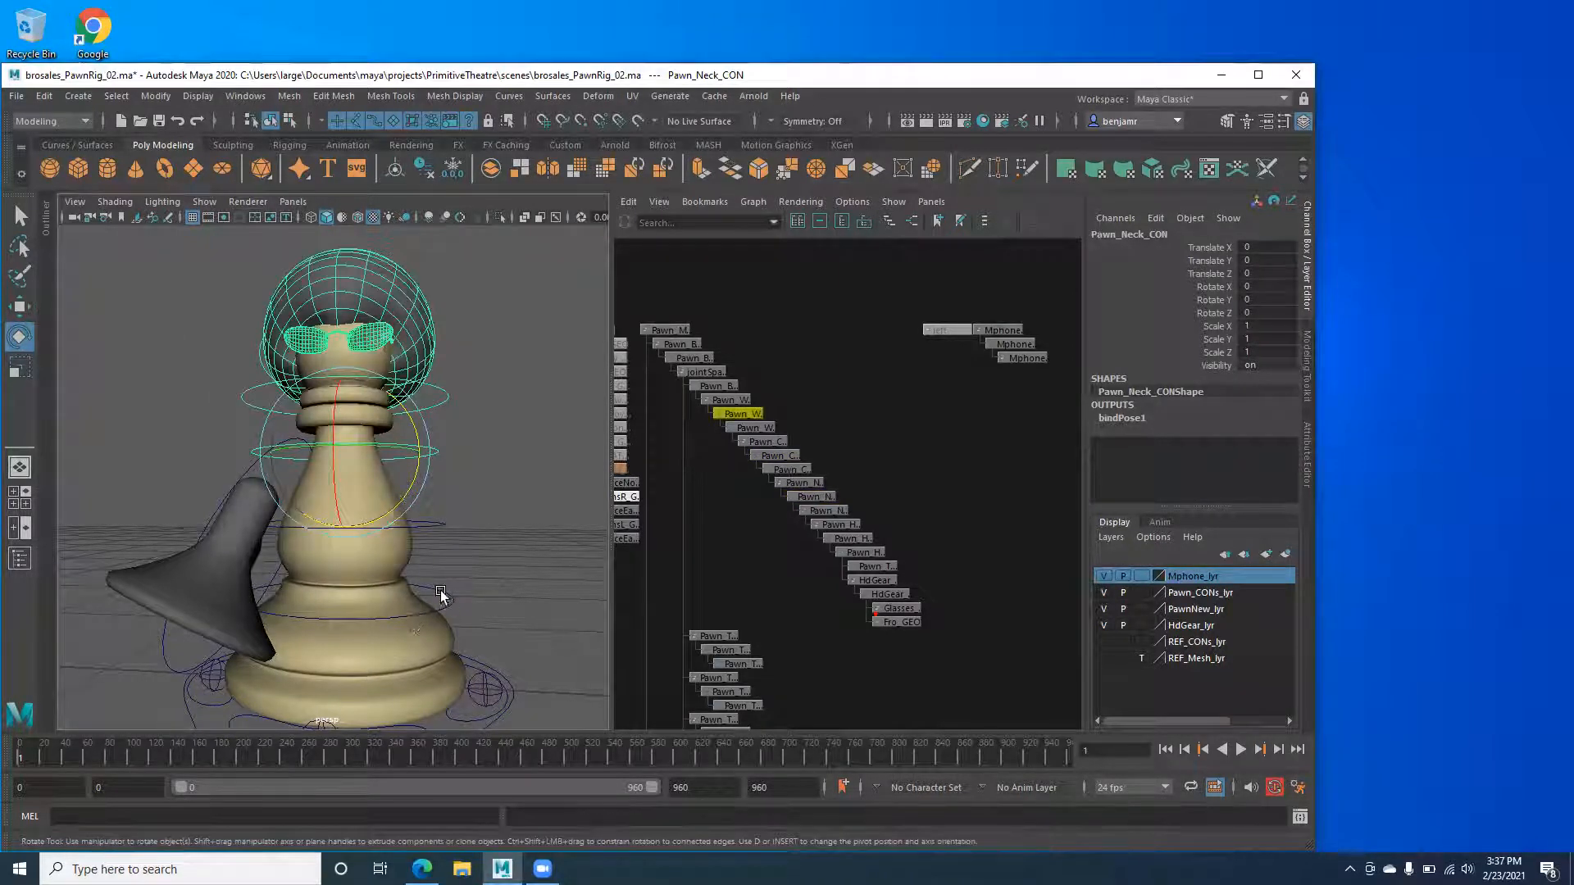
pyautogui.moveTo(397, 555); pyautogui.dragTo(368, 537)
pyautogui.hotkey('ctrl', 'z')
# Lean Pawn_Chest_CON to about -18 degrees in X to compare it with the megaphone control, and undo the rotation.
pyautogui.keyDown('alt'); pyautogui.moveTo(261, 542); pyautogui.dragTo(289, 405); pyautogui.keyUp('alt')
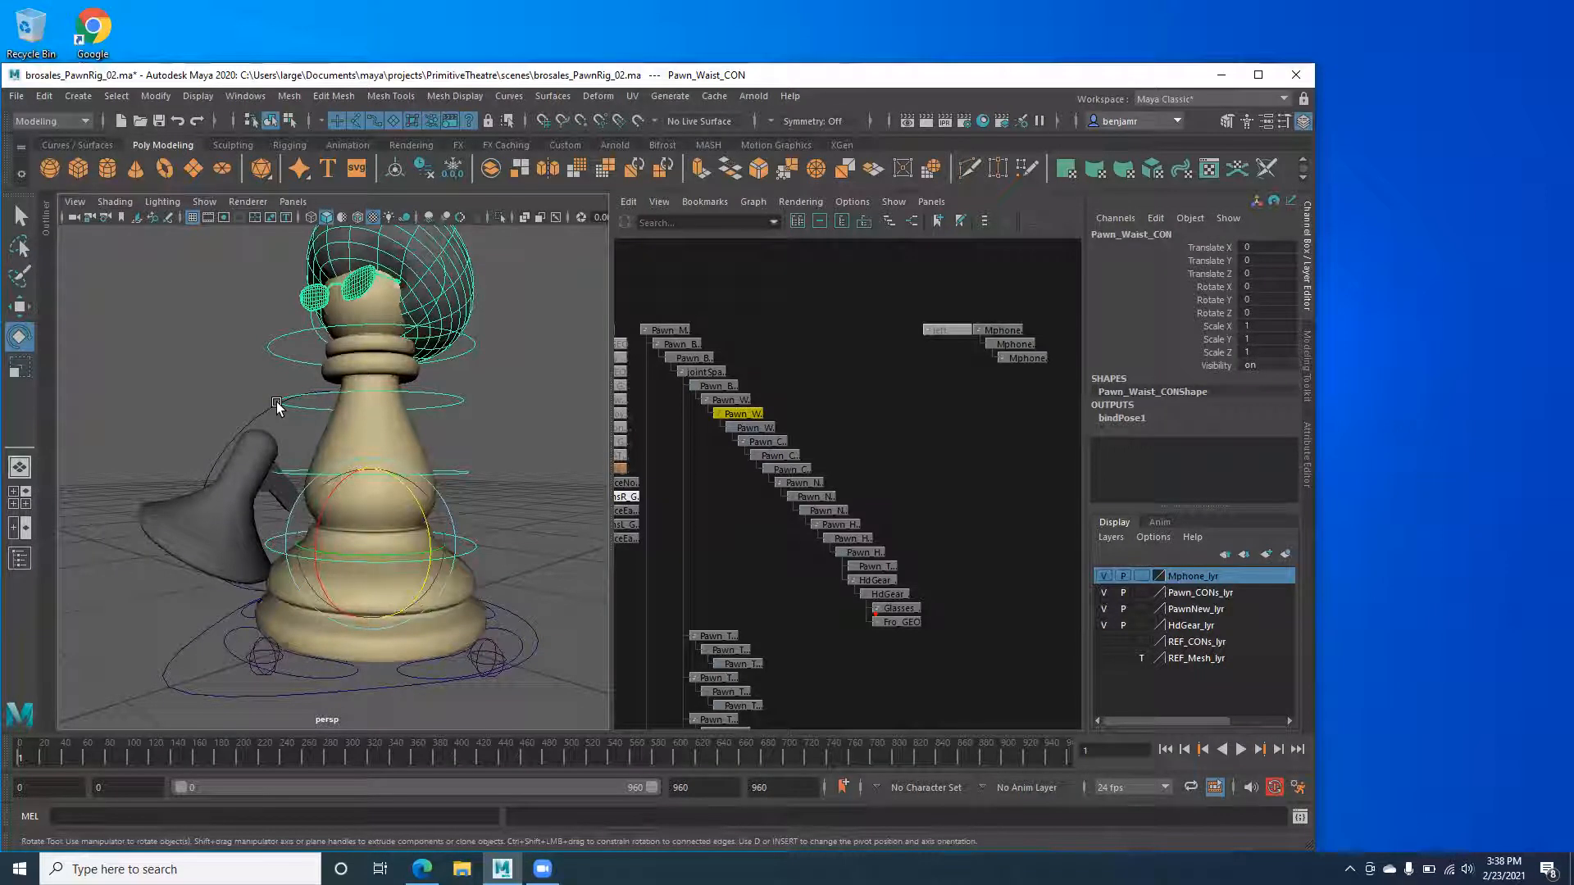
pyautogui.keyDown('alt'); pyautogui.moveTo(263, 424); pyautogui.dragTo(235, 412); pyautogui.keyUp('alt')
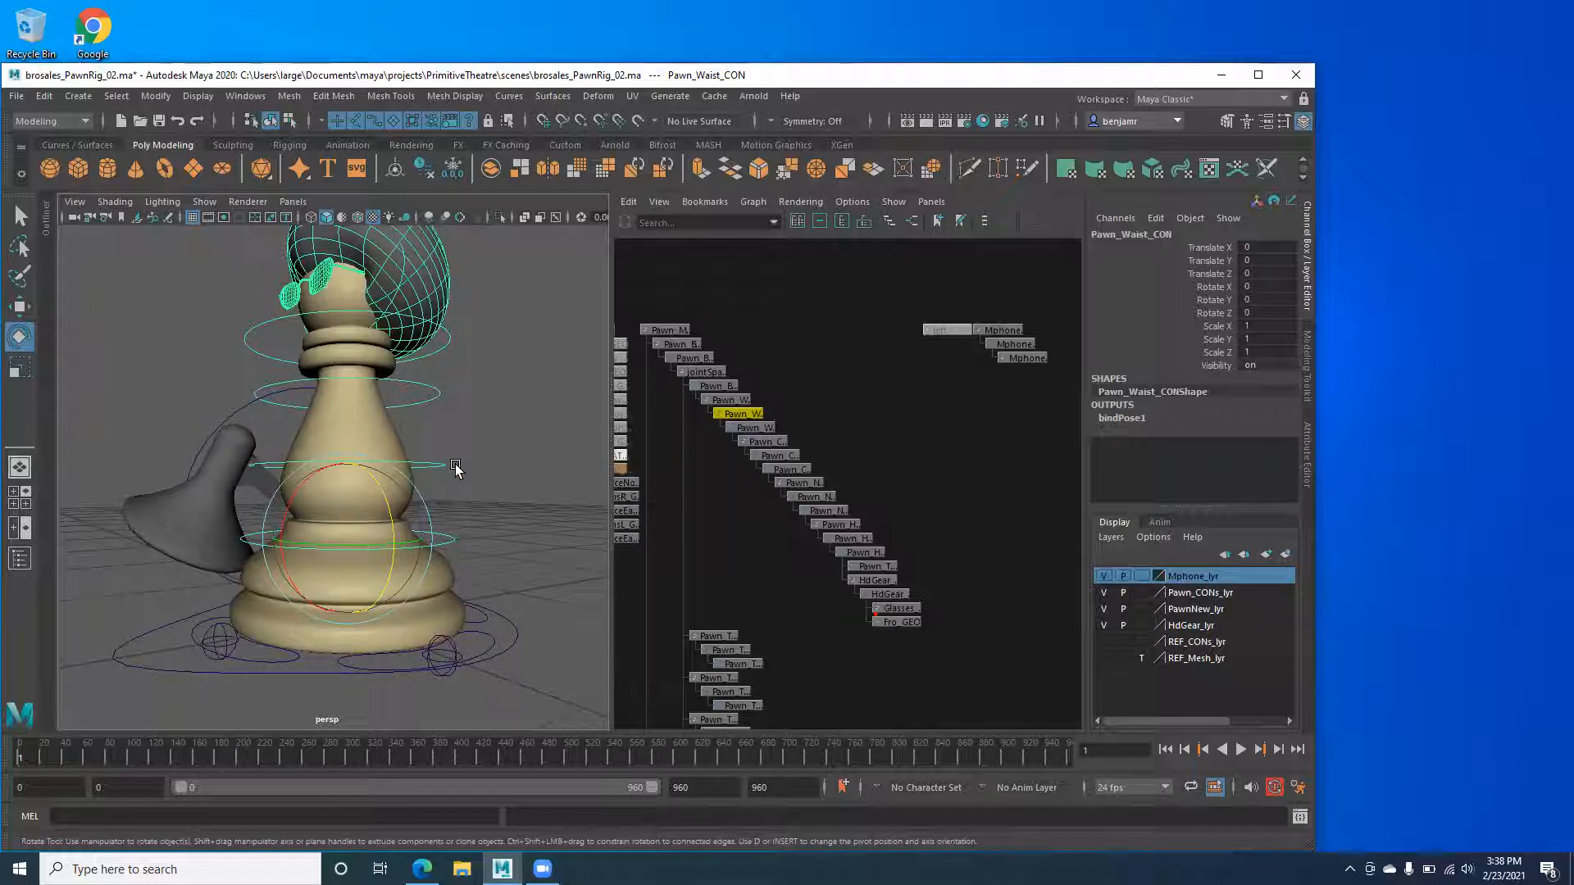
pyautogui.click(365, 406)
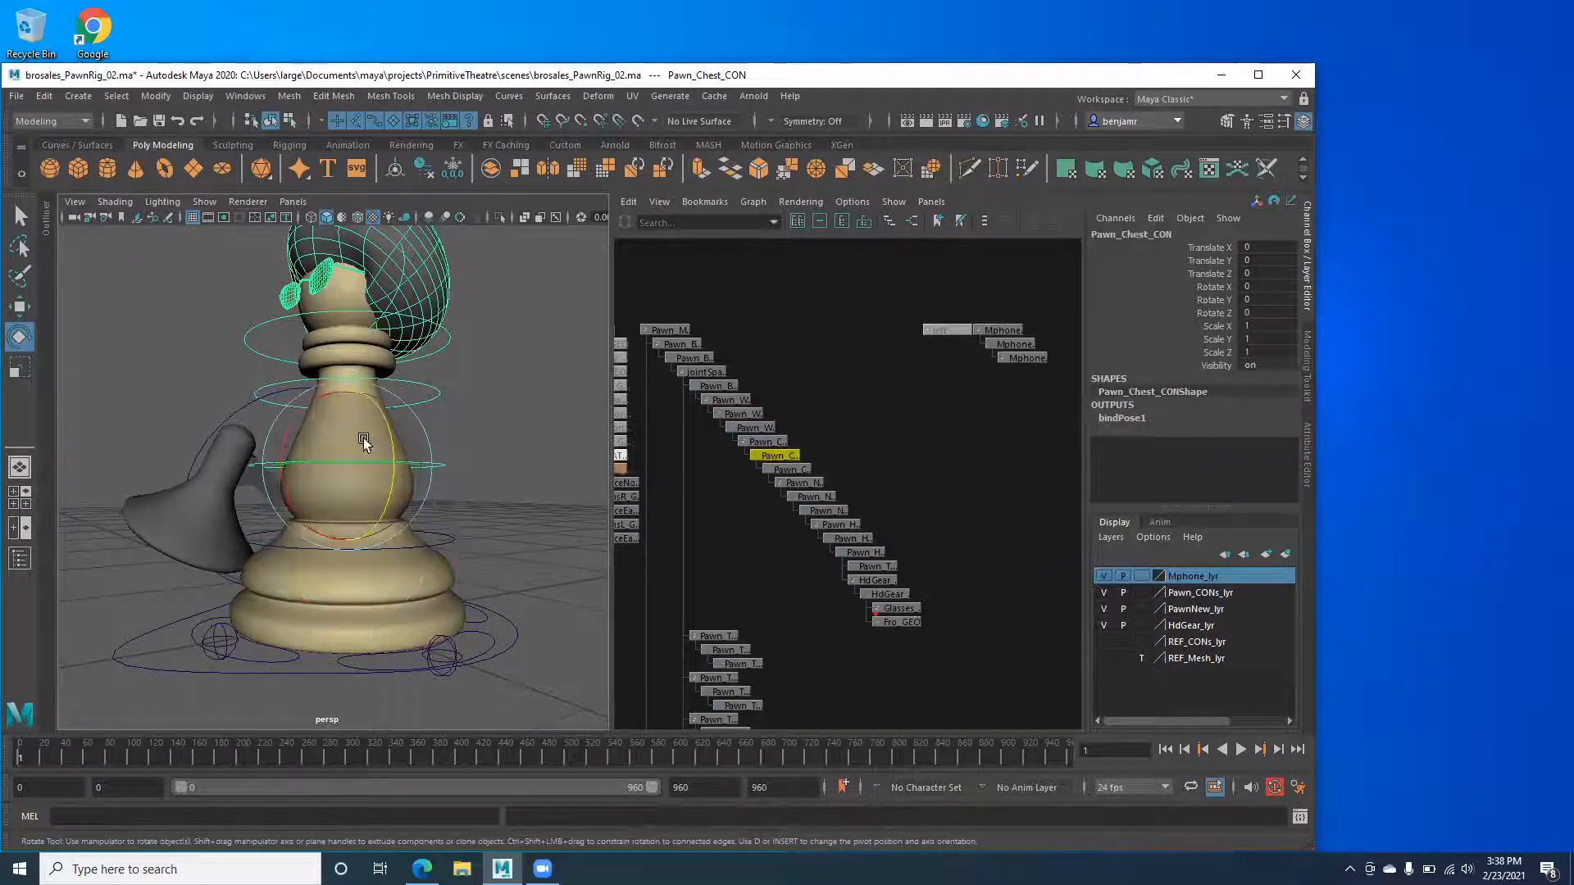
pyautogui.moveTo(295, 446); pyautogui.dragTo(274, 420)
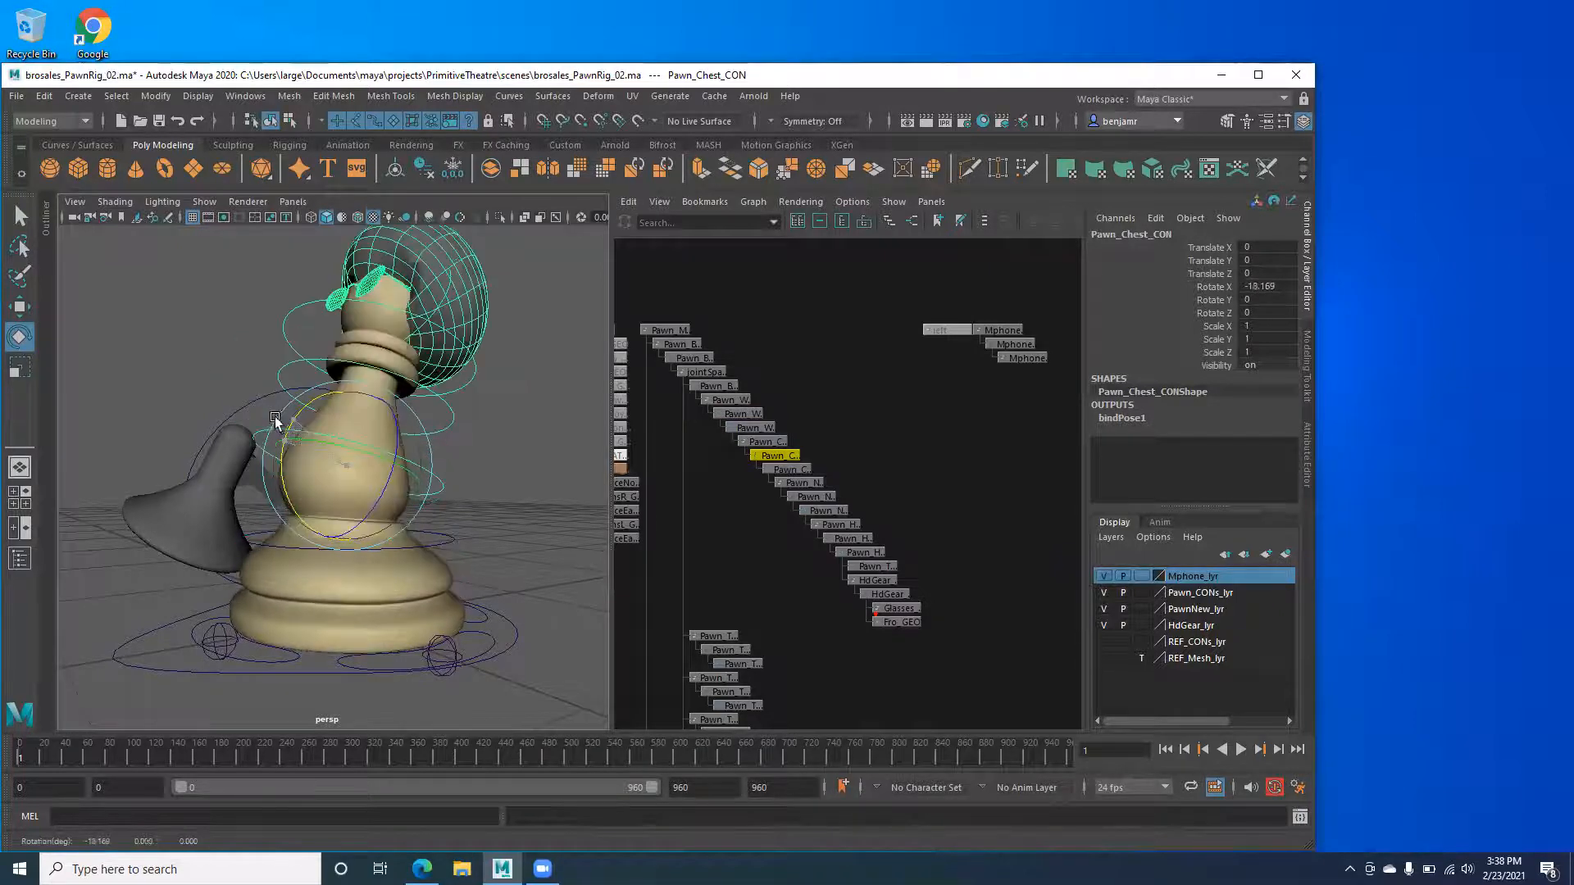
pyautogui.click(233, 408)
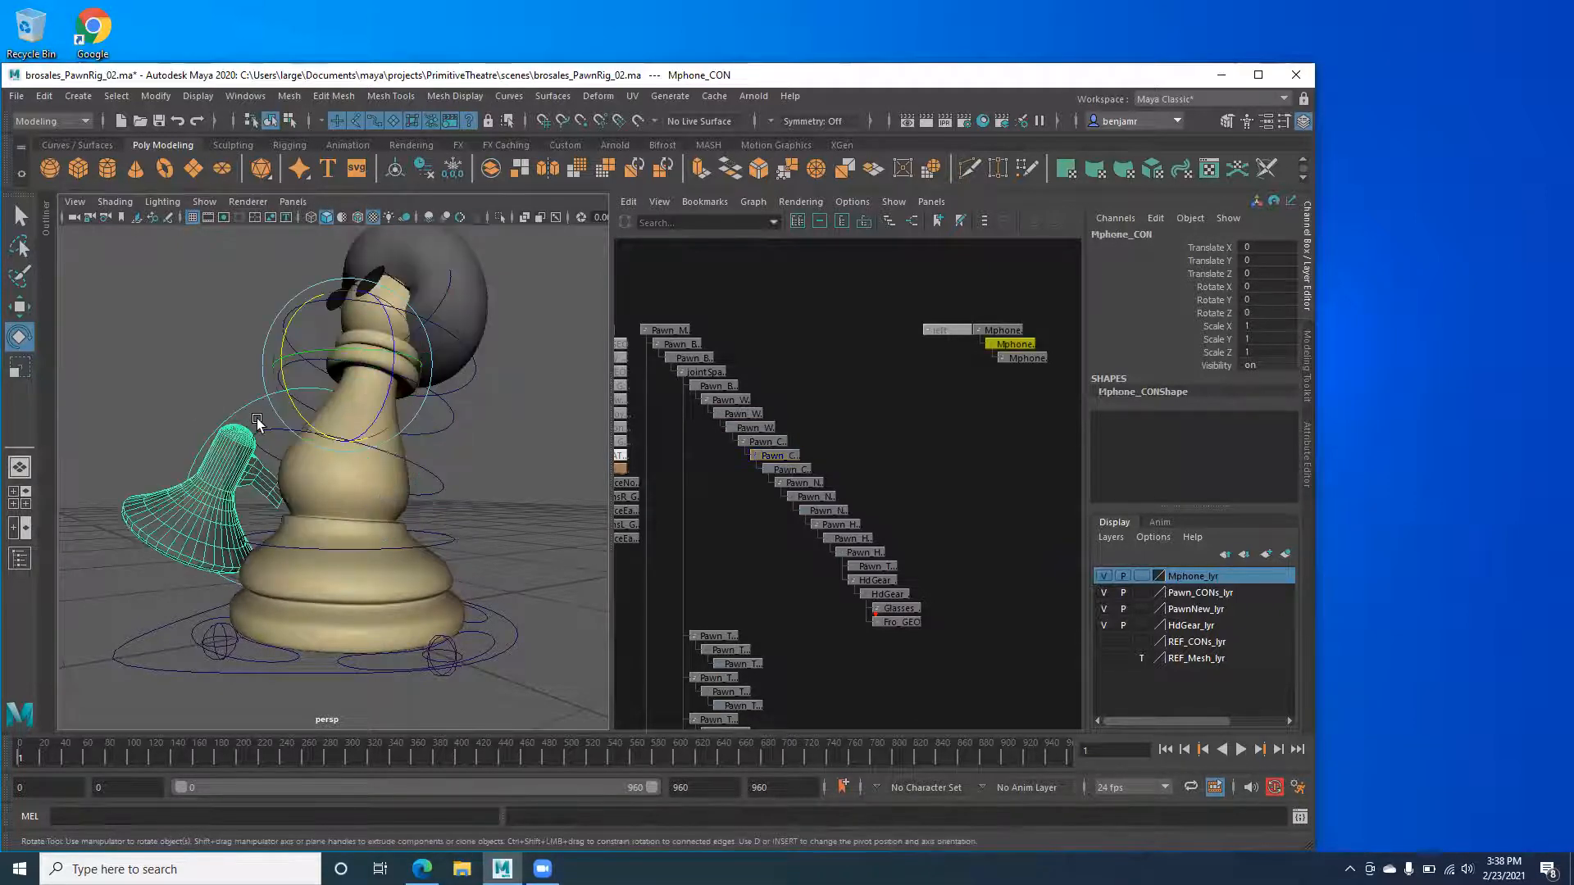
pyautogui.hotkey('ctrl', 'z')
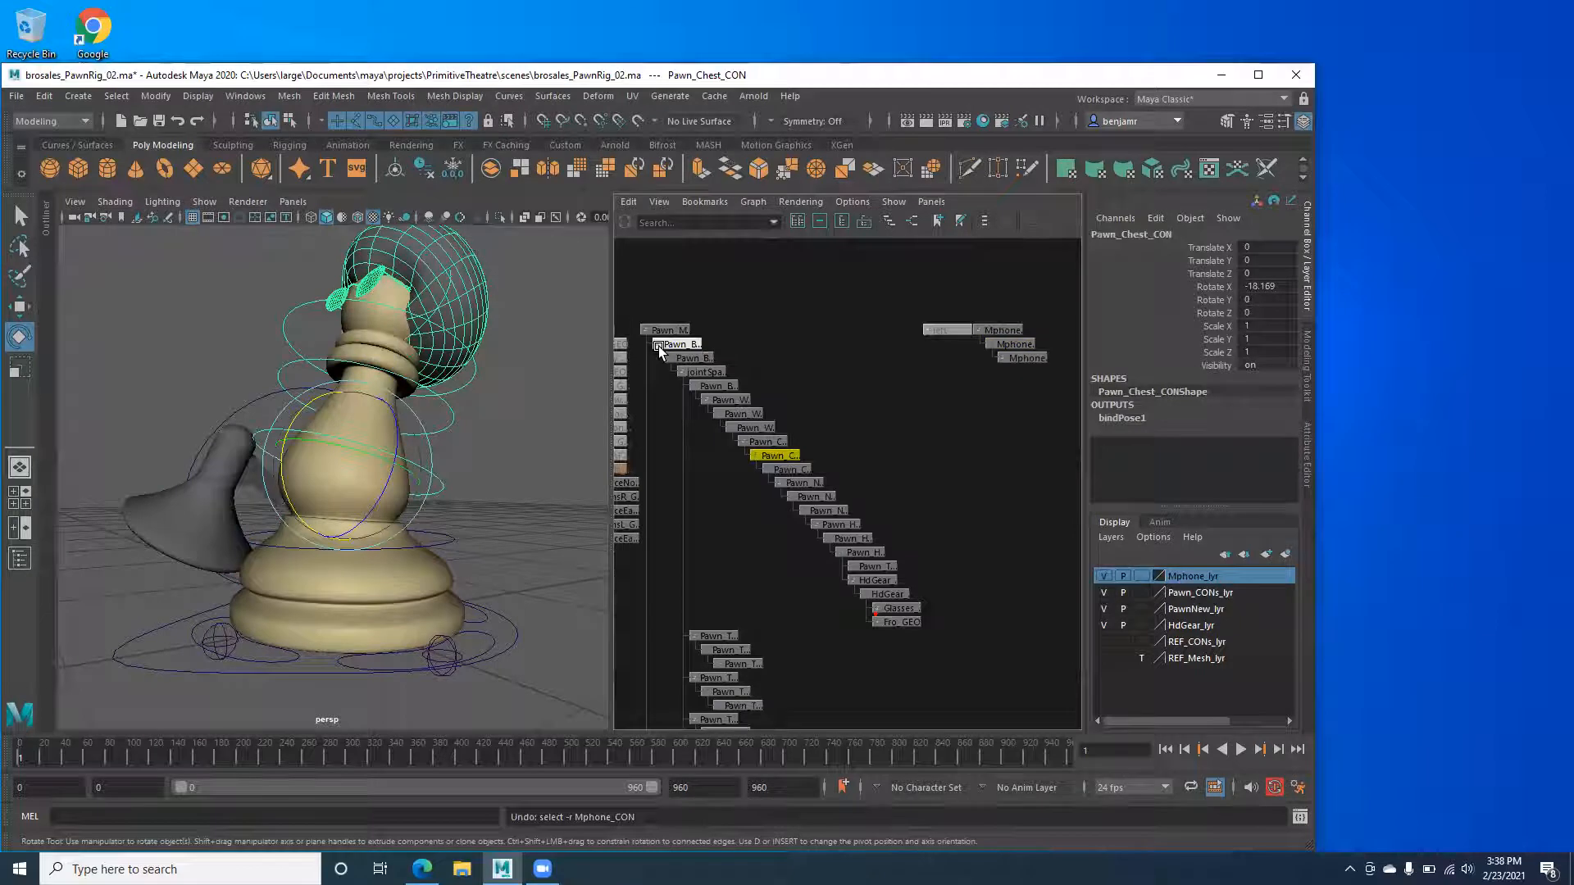
pyautogui.hotkey('ctrl', 'z')
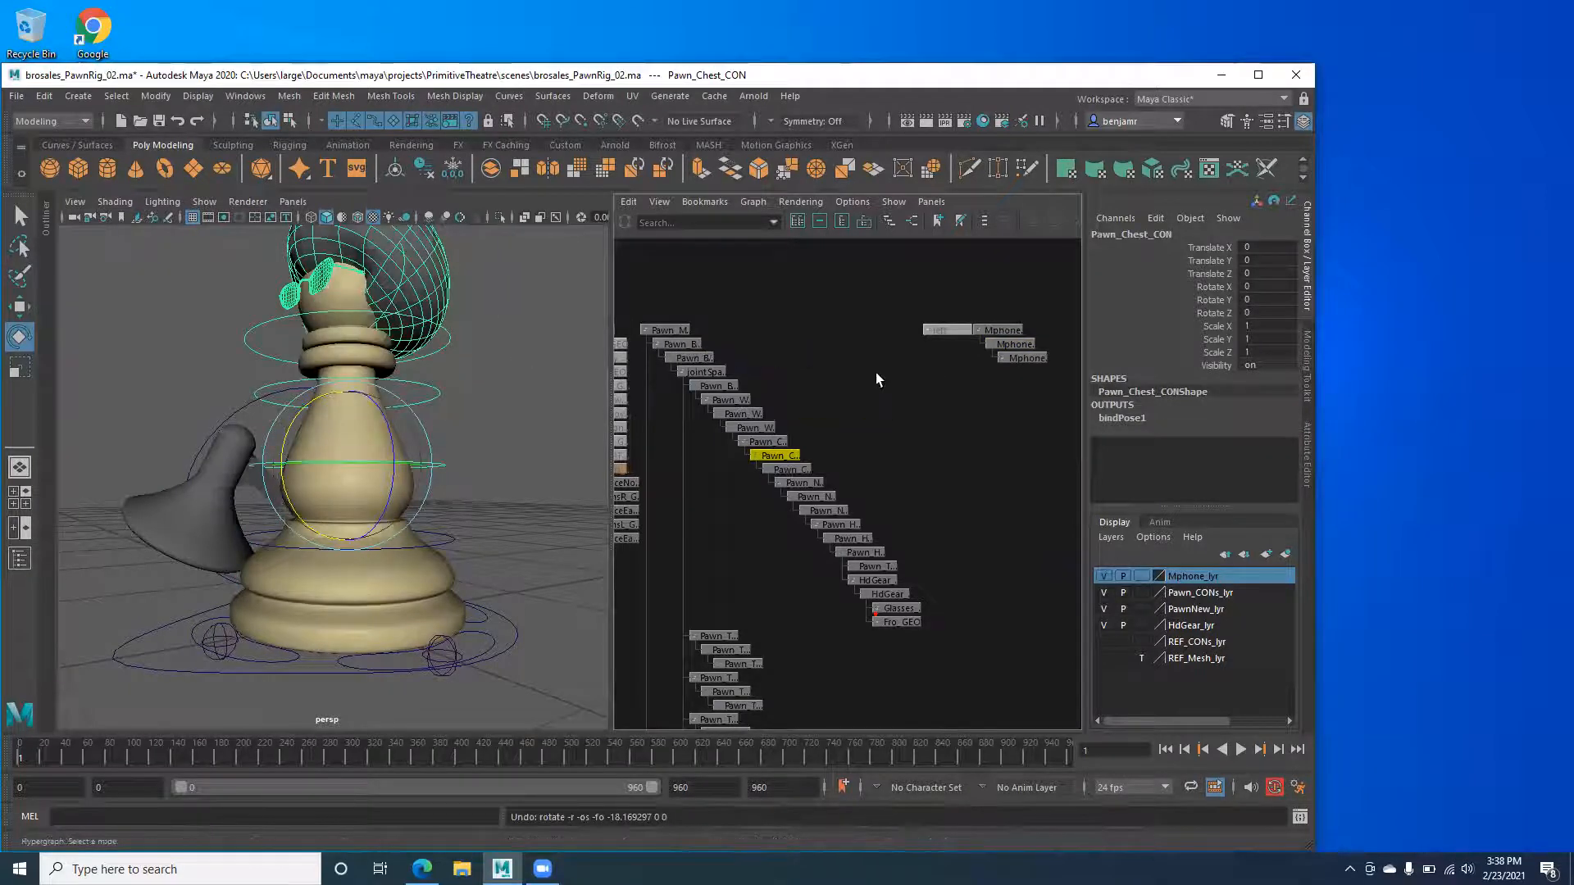
# Parent Mphone_CON_NULL under Pawn_Chest_CON in the Hypergraph hierarchy.
pyautogui.click(473, 414)
pyautogui.click(429, 467)
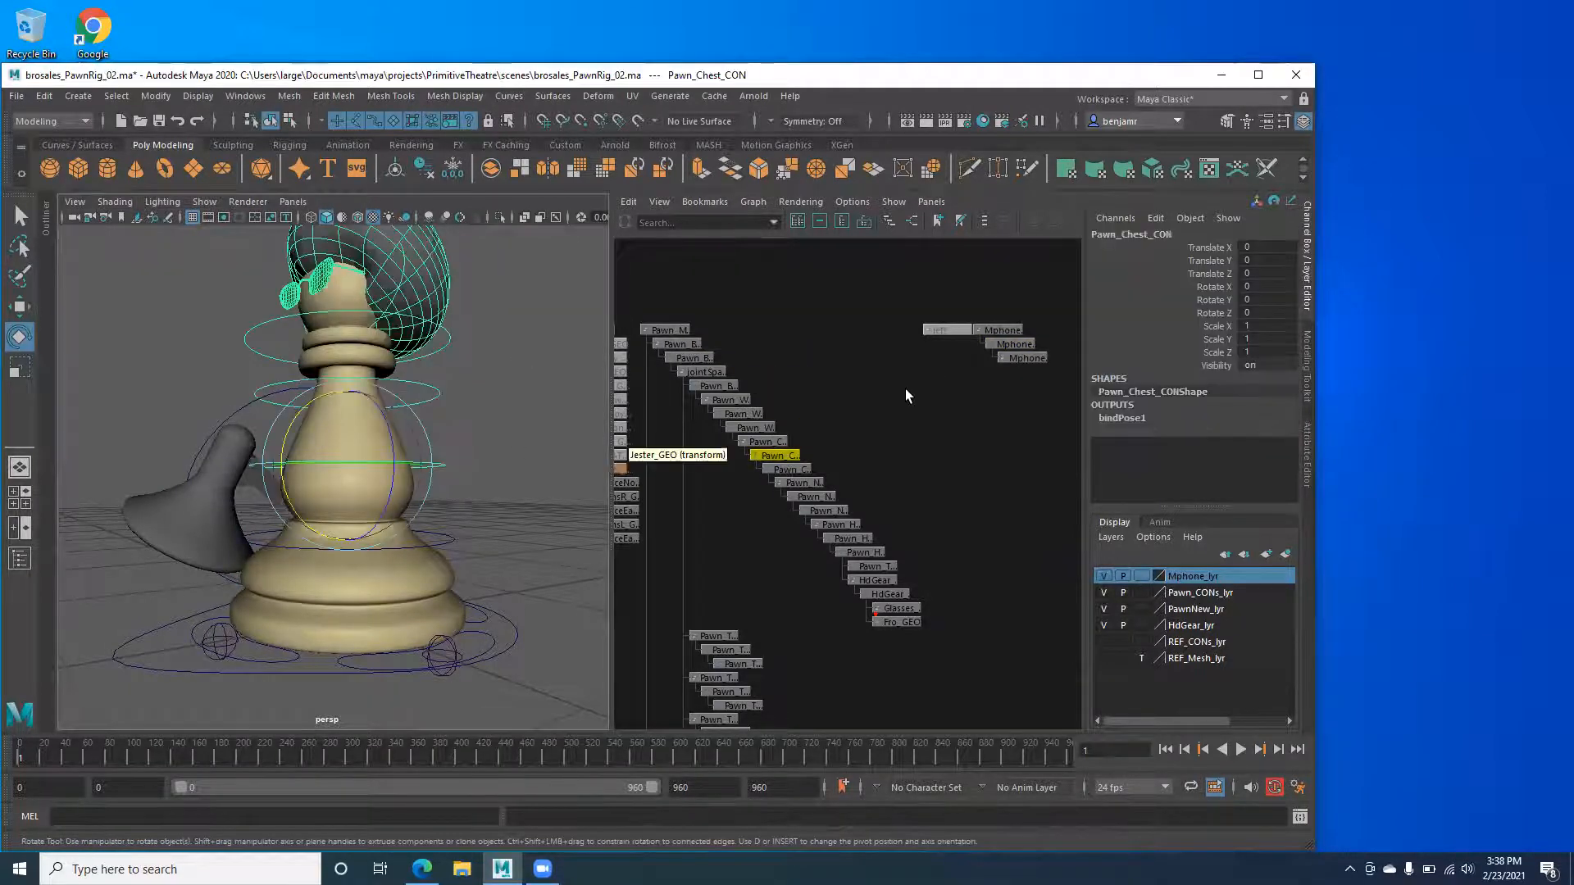
pyautogui.scroll(6, 750, 451)
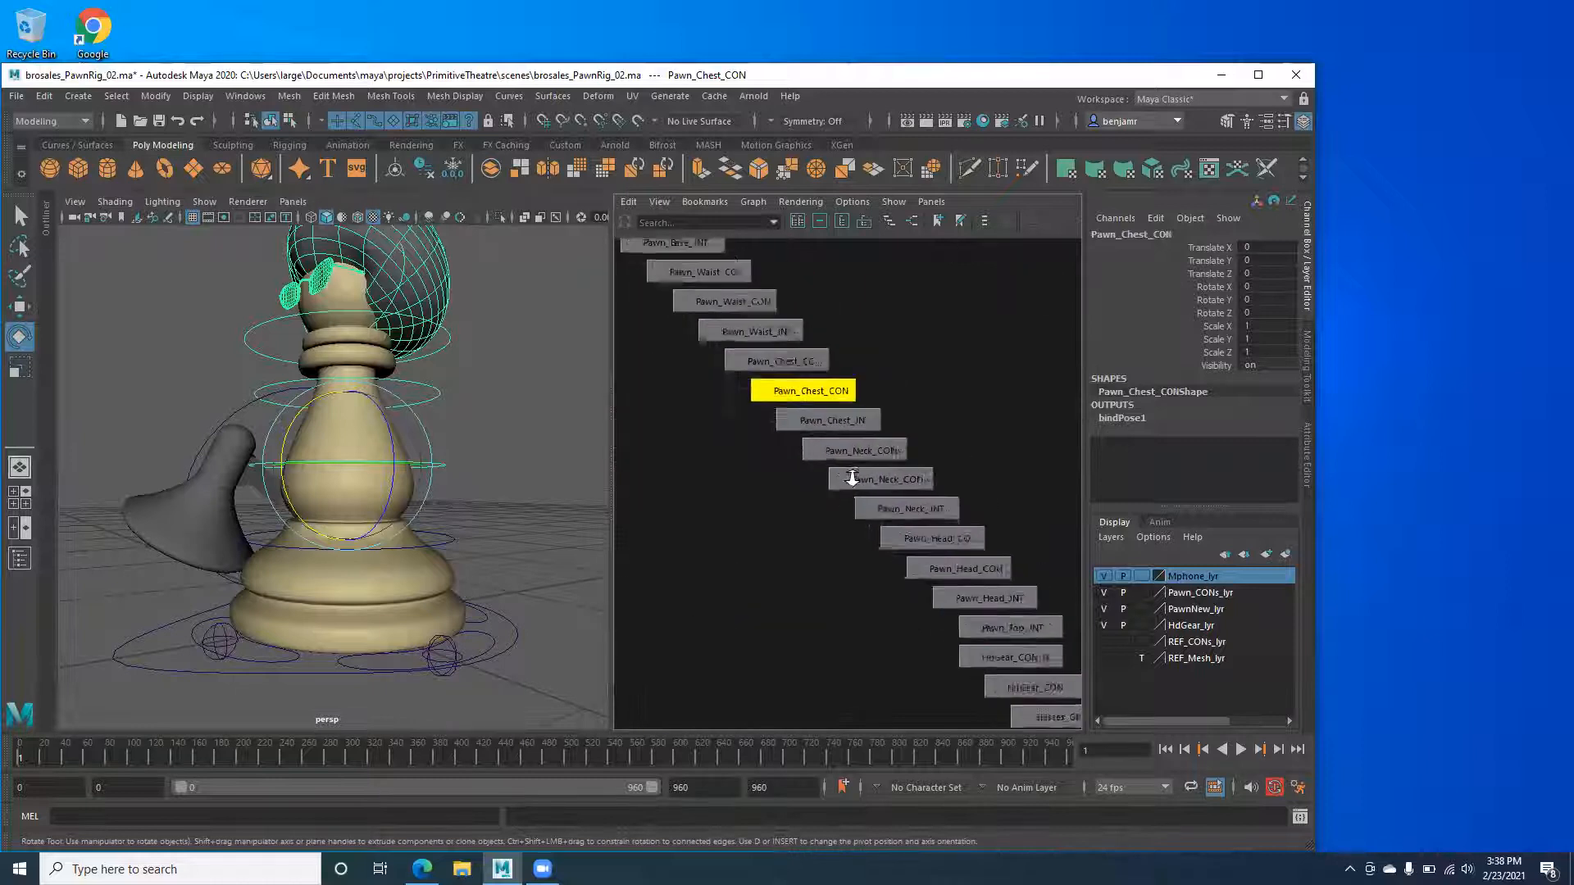
pyautogui.scroll(1, 746, 441)
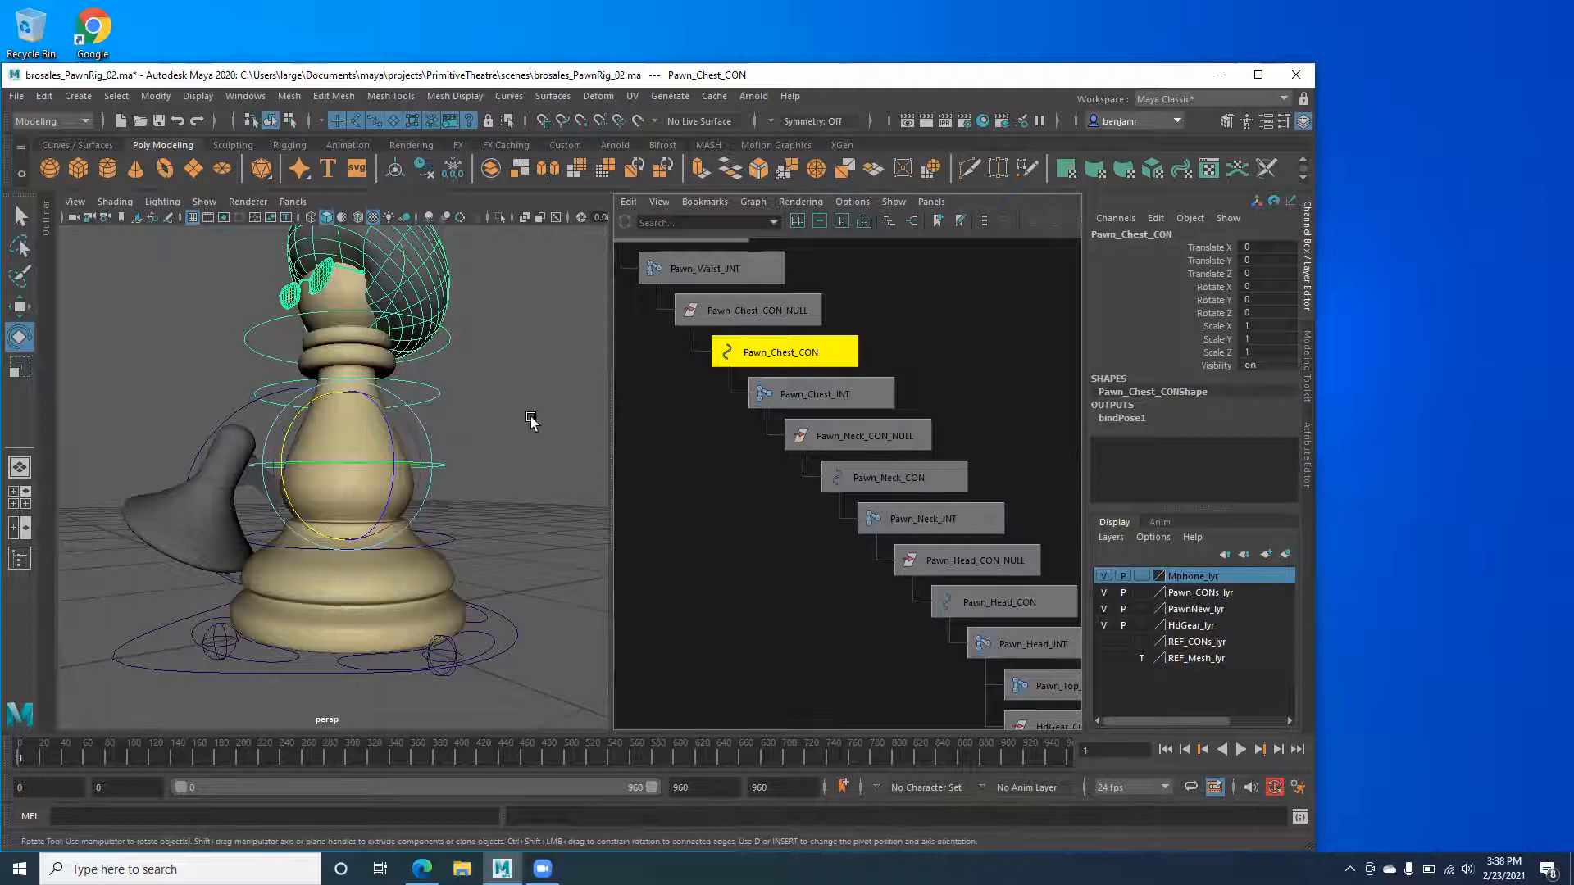
pyautogui.scroll(-3, 681, 361)
pyautogui.scroll(-2, 759, 405)
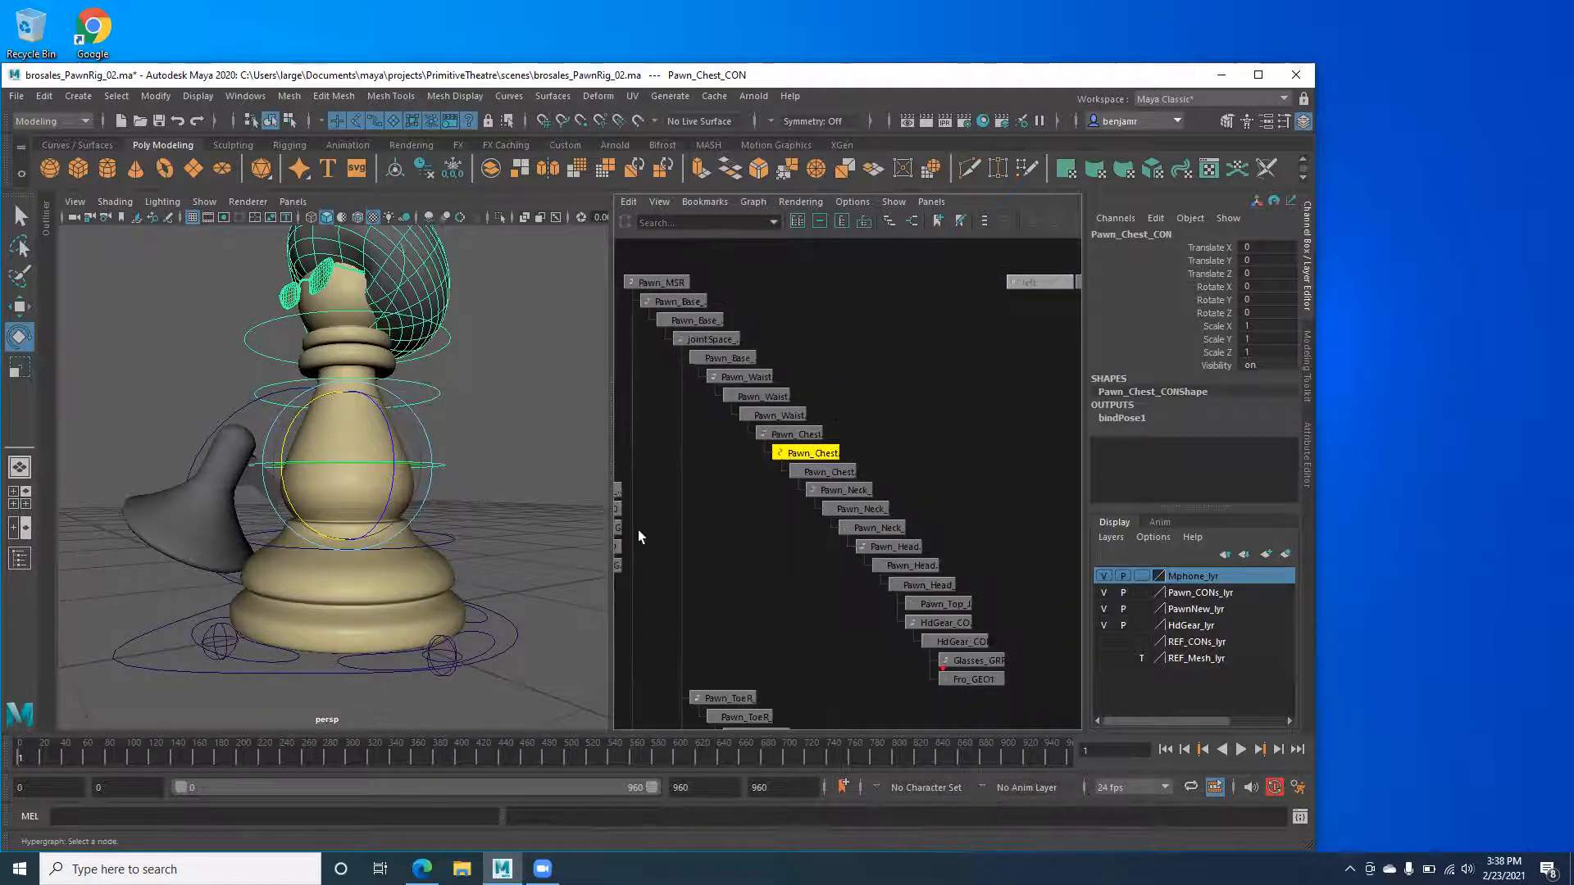
pyautogui.keyDown('alt'); pyautogui.moveTo(809, 441); pyautogui.dragTo(727, 520, button='middle'); pyautogui.keyUp('alt')
pyautogui.scroll(3, 712, 444)
pyautogui.keyDown('alt'); pyautogui.moveTo(812, 425); pyautogui.dragTo(834, 387, button='middle'); pyautogui.keyUp('alt')
pyautogui.click(879, 325)
pyautogui.keyDown('alt'); pyautogui.moveTo(733, 457); pyautogui.dragTo(800, 439, button='middle'); pyautogui.keyUp('alt')
pyautogui.keyDown('alt'); pyautogui.moveTo(801, 439); pyautogui.dragTo(734, 442, button='right'); pyautogui.keyUp('alt')
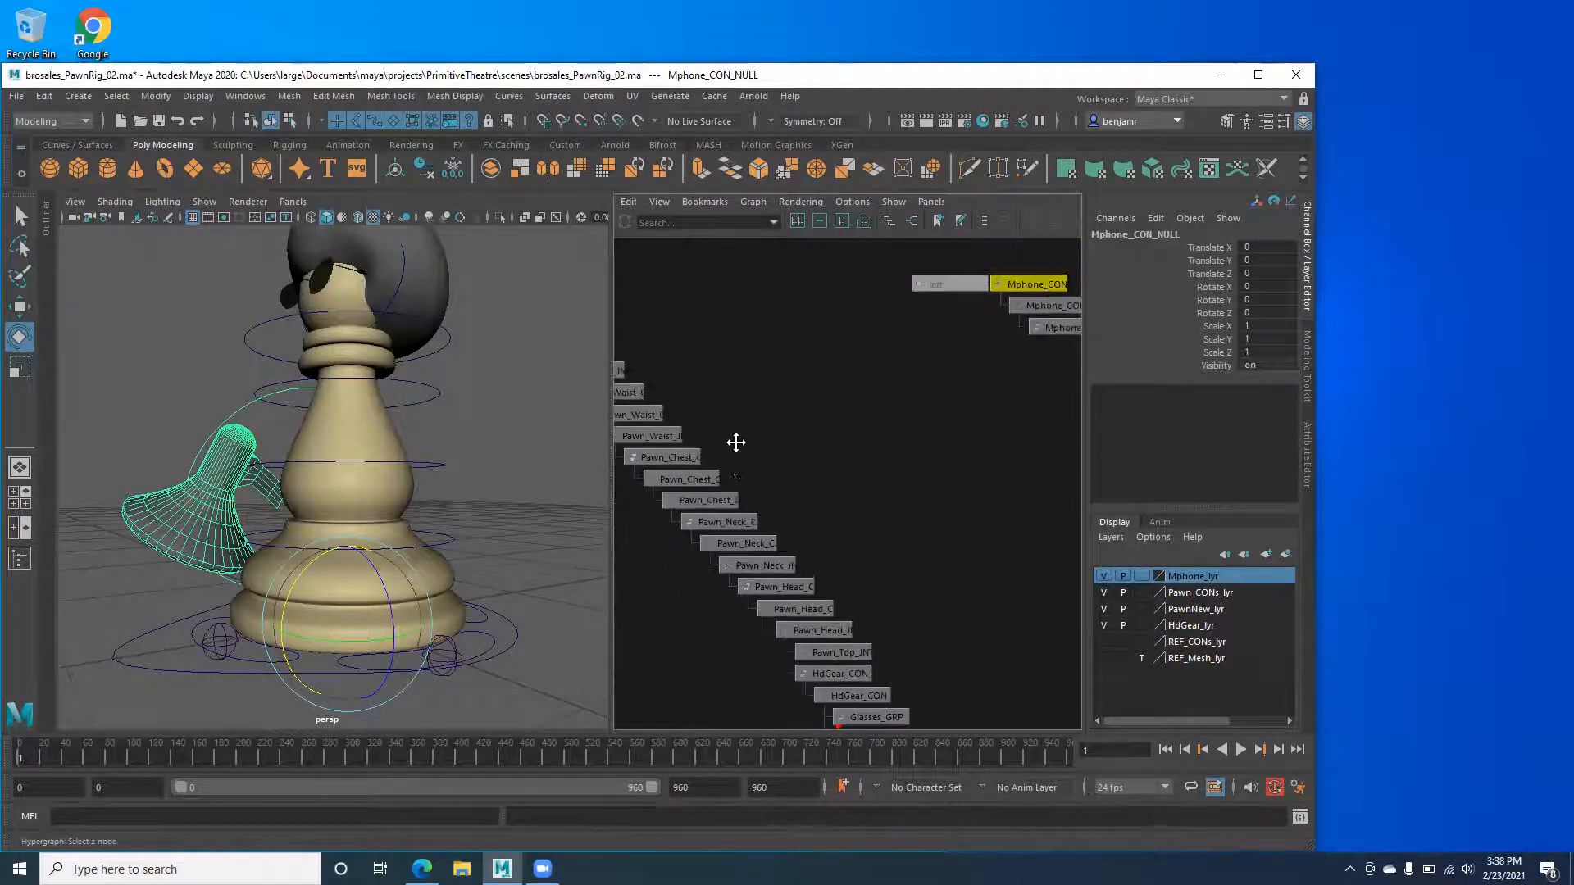
pyautogui.keyDown('alt'); pyautogui.moveTo(735, 443); pyautogui.dragTo(797, 323, button='middle'); pyautogui.keyUp('alt')
pyautogui.keyDown('alt'); pyautogui.moveTo(726, 446); pyautogui.dragTo(797, 453, button='right'); pyautogui.keyUp('alt')
pyautogui.keyDown('alt'); pyautogui.moveTo(702, 456); pyautogui.dragTo(890, 470, button='middle'); pyautogui.keyUp('alt')
pyautogui.keyDown('alt'); pyautogui.moveTo(723, 362); pyautogui.dragTo(764, 410, button='right'); pyautogui.keyUp('alt')
pyautogui.keyDown('alt'); pyautogui.moveTo(766, 421); pyautogui.dragTo(687, 441, button='middle'); pyautogui.keyUp('alt')
pyautogui.keyDown('alt'); pyautogui.moveTo(690, 460); pyautogui.dragTo(723, 467, button='right'); pyautogui.keyUp('alt')
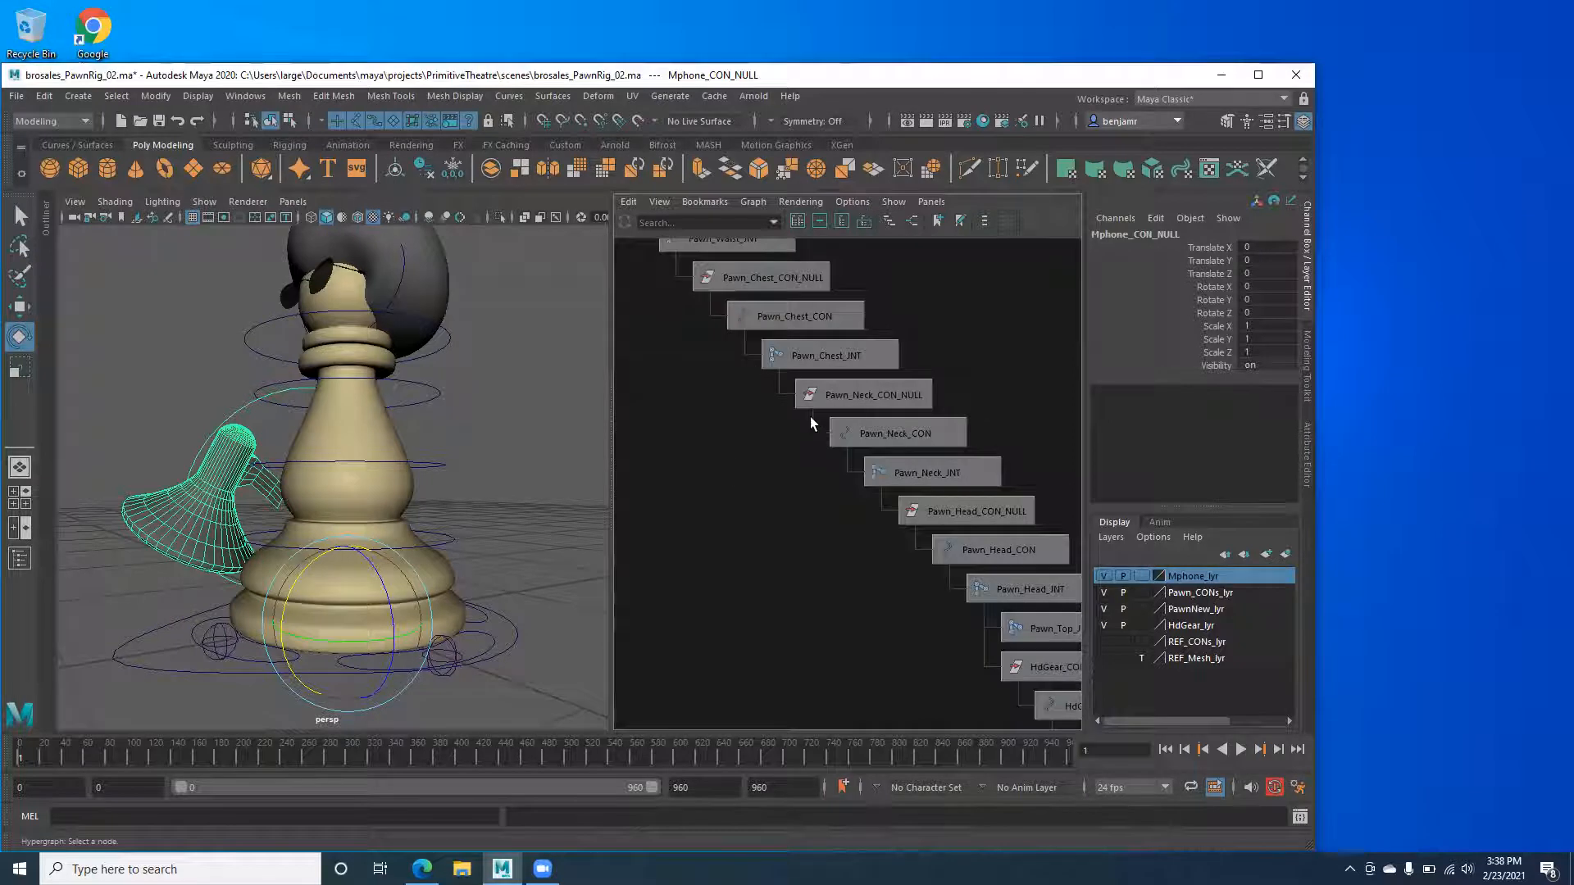
pyautogui.click(791, 319)
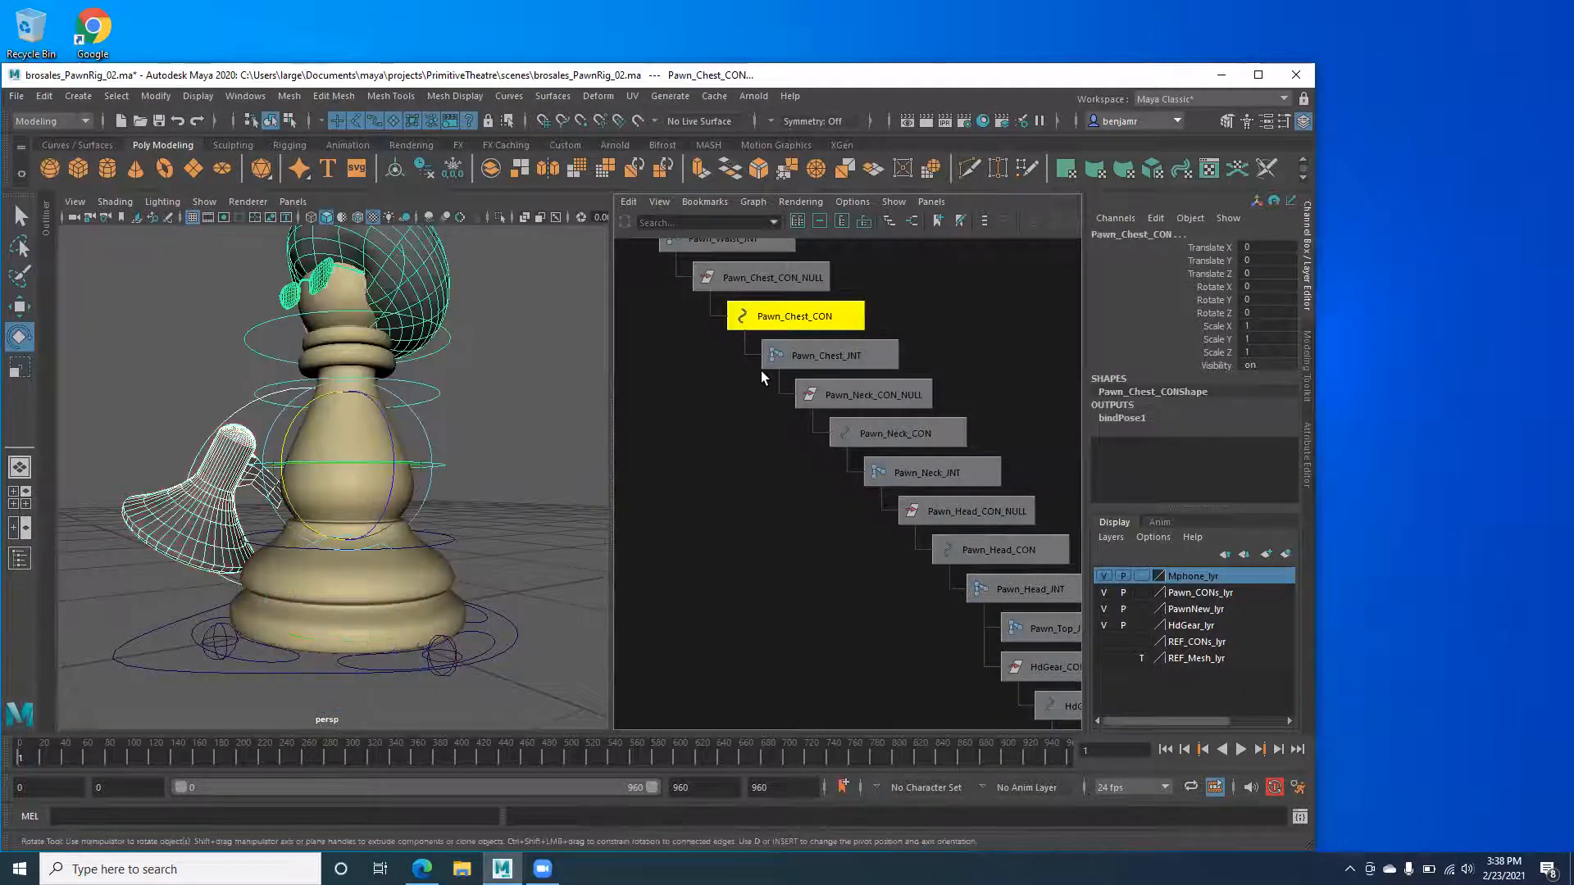
pyautogui.press('Down')
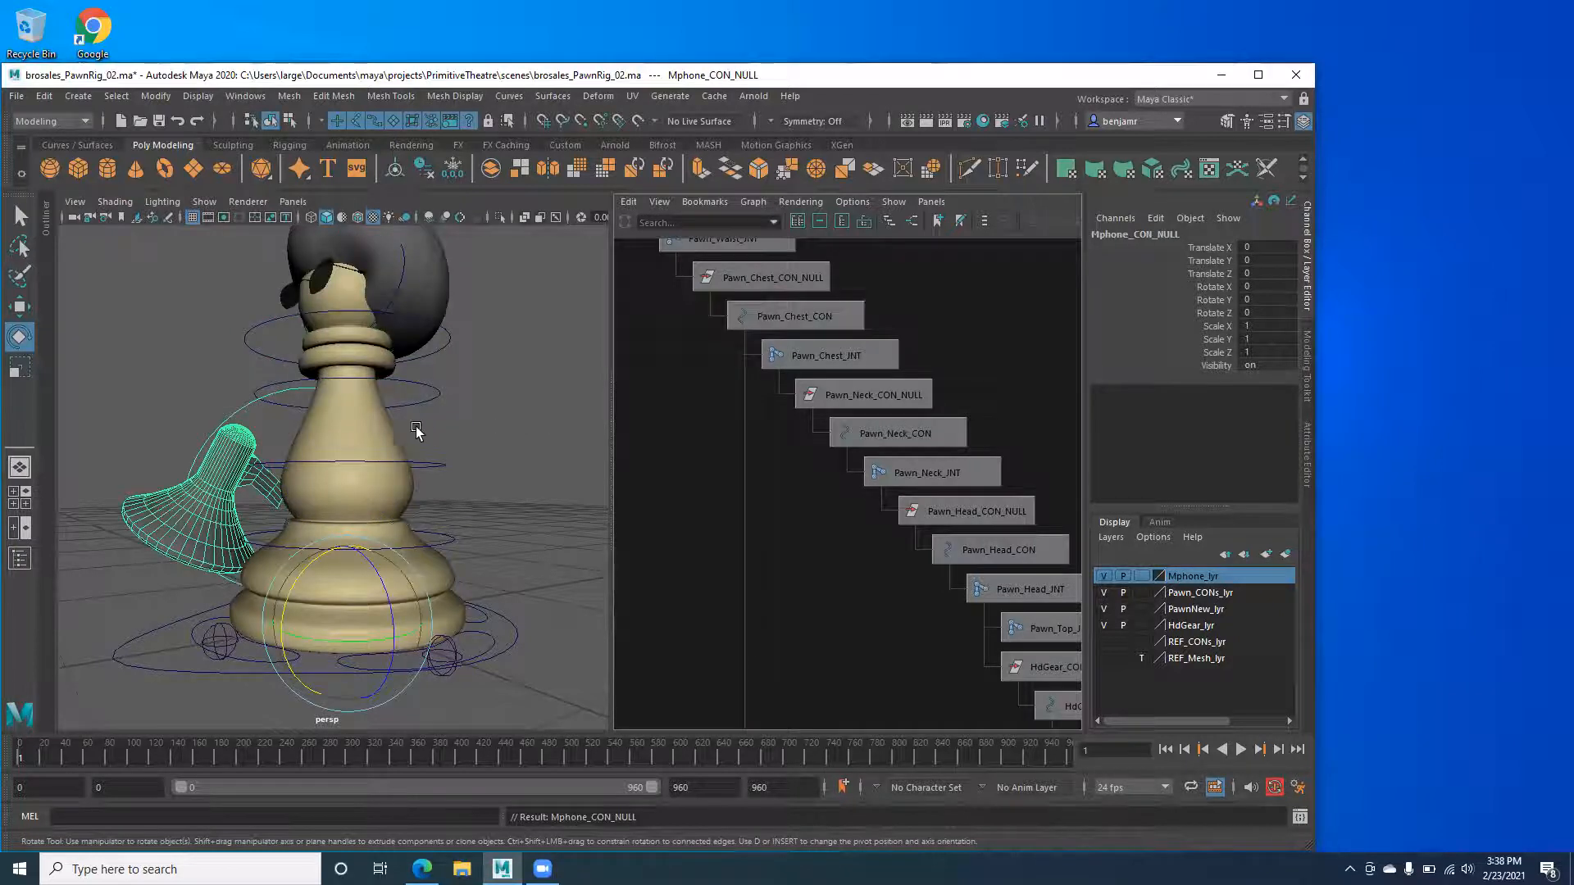
# Lean the pawn with Pawn_Chest_CON and rotate Mphone_CON to about -19 degrees in X to test the parented megaphone.
pyautogui.click(823, 350)
pyautogui.click(780, 310)
pyautogui.scroll(-3, 393, 401)
pyautogui.keyDown('alt'); pyautogui.moveTo(371, 447); pyautogui.dragTo(328, 471); pyautogui.keyUp('alt')
pyautogui.keyDown('alt'); pyautogui.moveTo(207, 551); pyautogui.dragTo(243, 422, button='middle'); pyautogui.keyUp('alt')
pyautogui.keyDown('alt'); pyautogui.moveTo(243, 422); pyautogui.dragTo(334, 516, button='right'); pyautogui.keyUp('alt')
pyautogui.keyDown('alt'); pyautogui.moveTo(334, 516); pyautogui.dragTo(389, 506); pyautogui.keyUp('alt')
pyautogui.keyDown('alt'); pyautogui.moveTo(362, 465); pyautogui.dragTo(270, 544, button='middle'); pyautogui.keyUp('alt')
pyautogui.keyDown('alt'); pyautogui.moveTo(270, 544); pyautogui.dragTo(165, 515); pyautogui.keyUp('alt')
pyautogui.keyDown('alt'); pyautogui.moveTo(231, 454); pyautogui.dragTo(195, 459); pyautogui.keyUp('alt')
pyautogui.keyDown('alt'); pyautogui.moveTo(195, 459); pyautogui.dragTo(282, 418, button='middle'); pyautogui.keyUp('alt')
pyautogui.keyDown('alt'); pyautogui.moveTo(281, 418); pyautogui.dragTo(195, 314); pyautogui.keyUp('alt')
pyautogui.keyDown('alt'); pyautogui.moveTo(274, 374); pyautogui.dragTo(268, 460, button='middle'); pyautogui.keyUp('alt')
pyautogui.keyDown('alt'); pyautogui.moveTo(269, 461); pyautogui.dragTo(257, 386, button='right'); pyautogui.keyUp('alt')
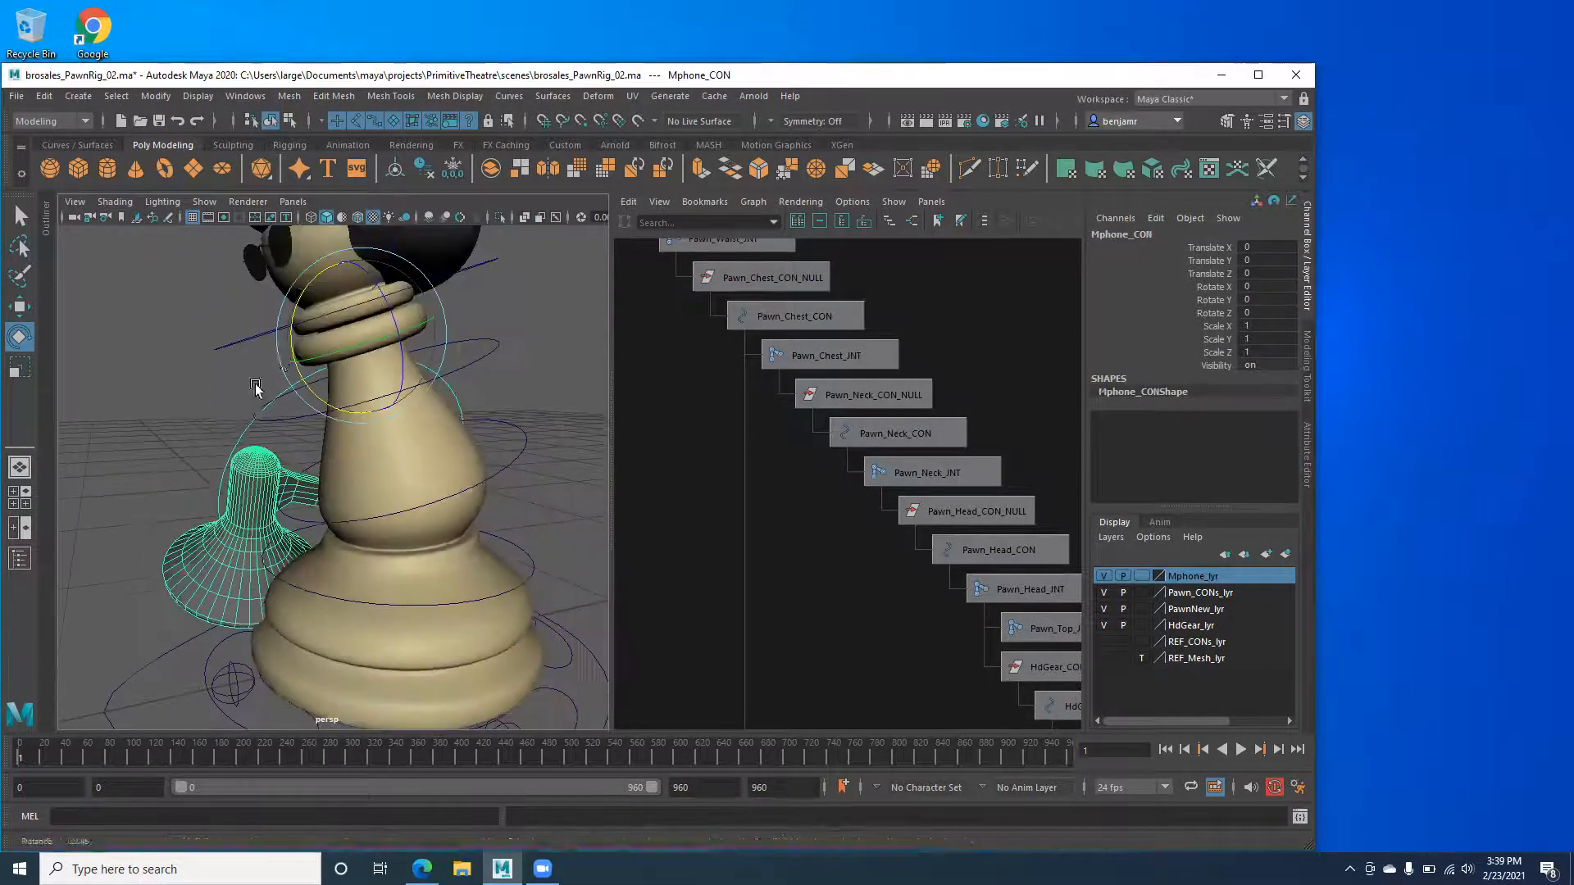
pyautogui.moveTo(291, 356); pyautogui.dragTo(352, 426)
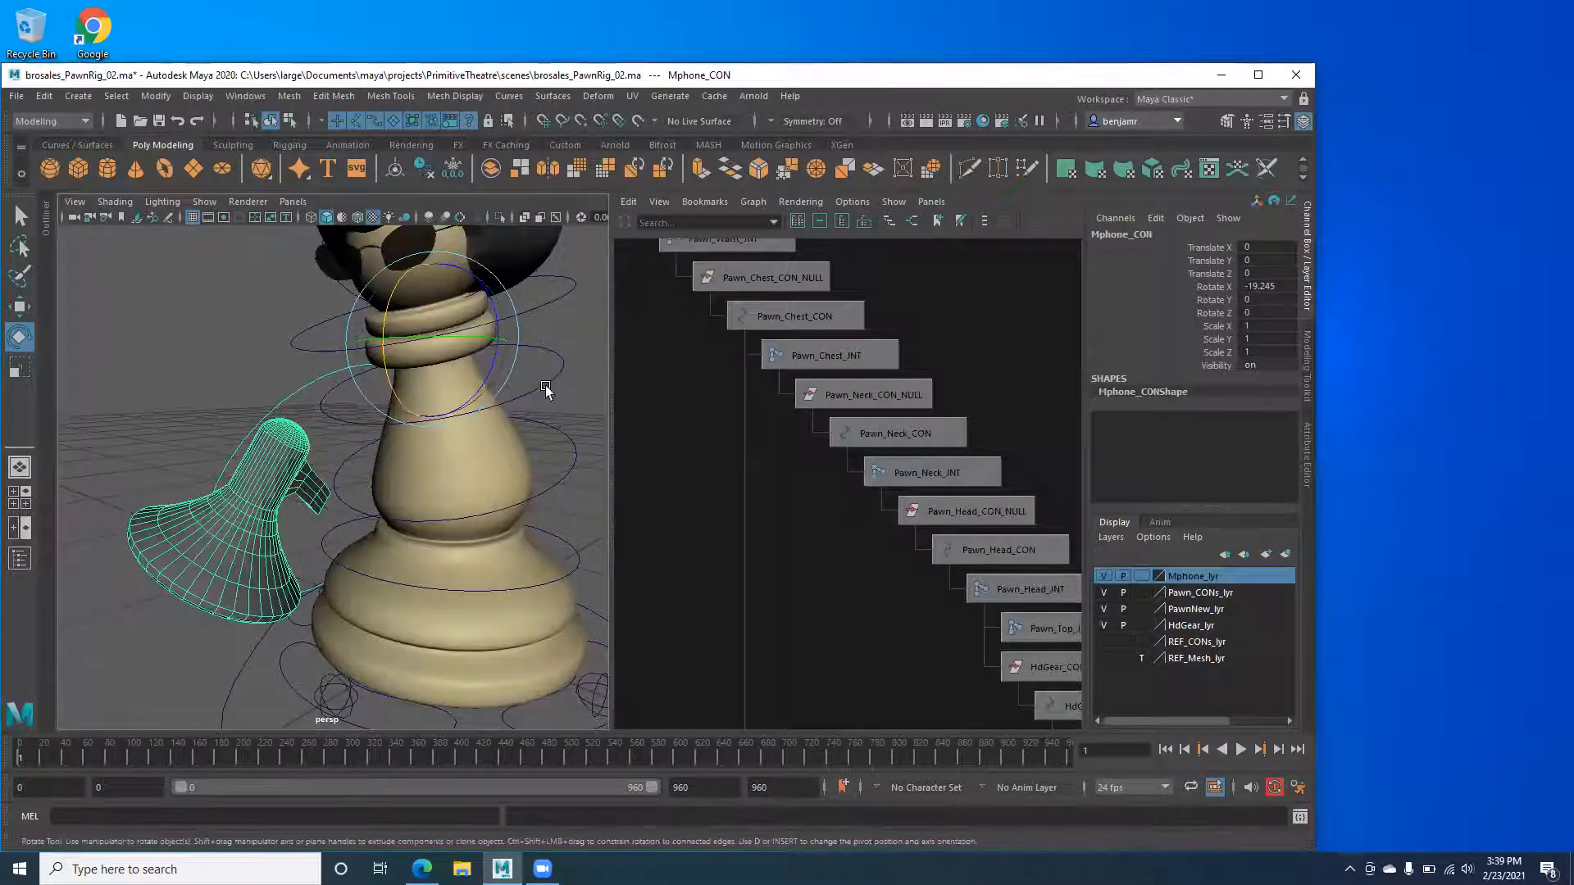
# Rotate Pawn_Chest_CON to about 29 degrees in X and undo all the test rotations.
pyautogui.click(544, 435)
pyautogui.moveTo(411, 439)
pyautogui.mouseDown()
pyautogui.moveTo(411, 422)
pyautogui.moveTo(400, 457)
pyautogui.mouseUp()
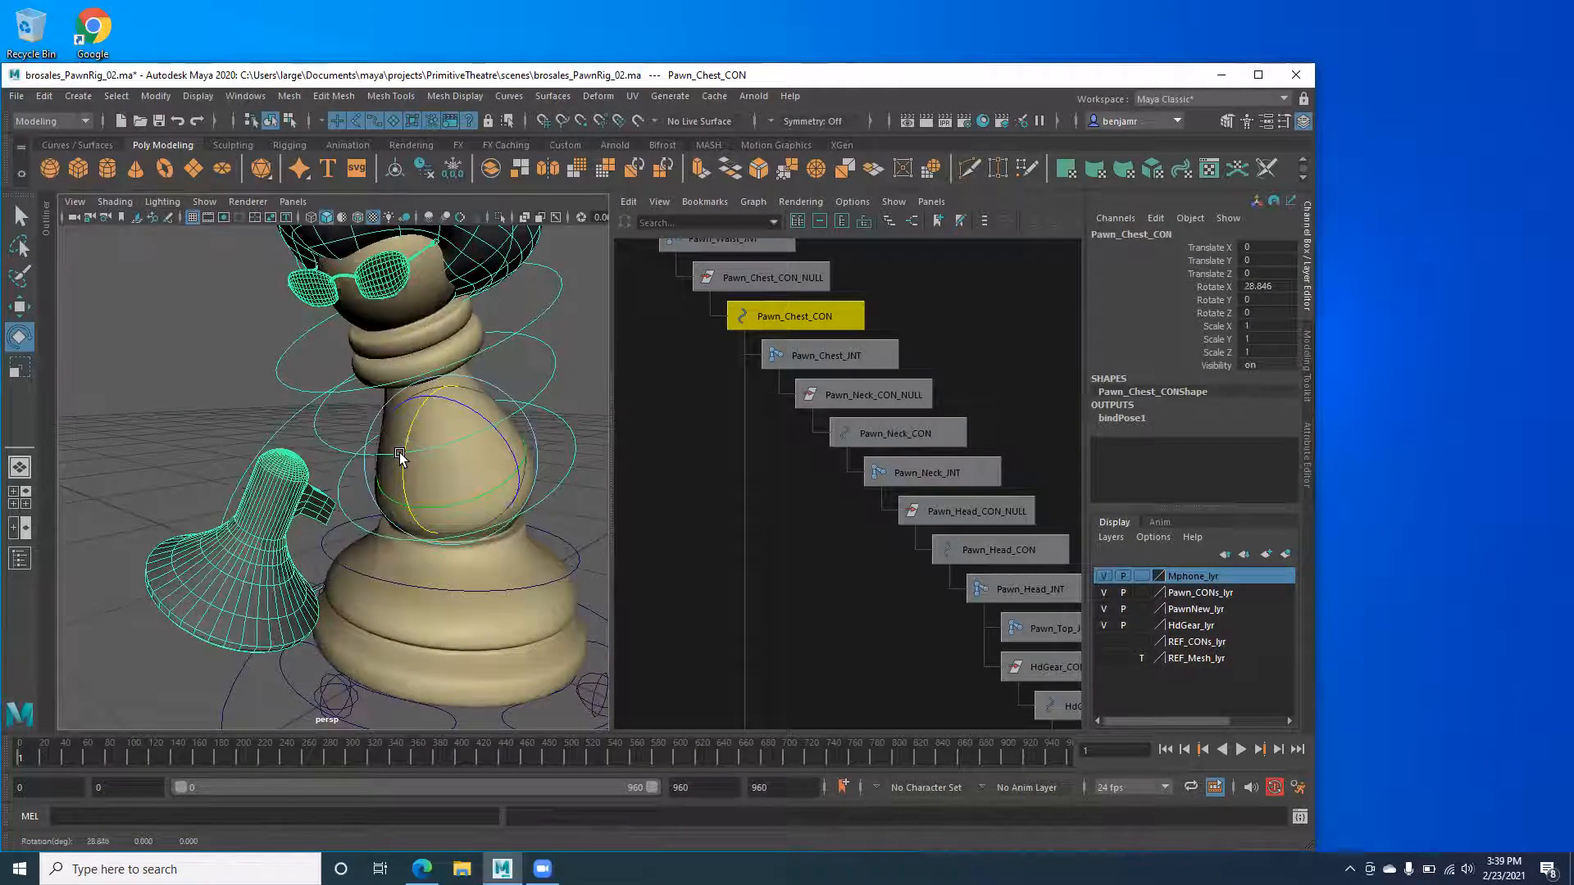
pyautogui.hotkey('ctrl', 'z')
pyautogui.hotkey('ctrl', 'z')
pyautogui.hotkey('ctrl', 'z')
pyautogui.hotkey('ctrl', 'z')
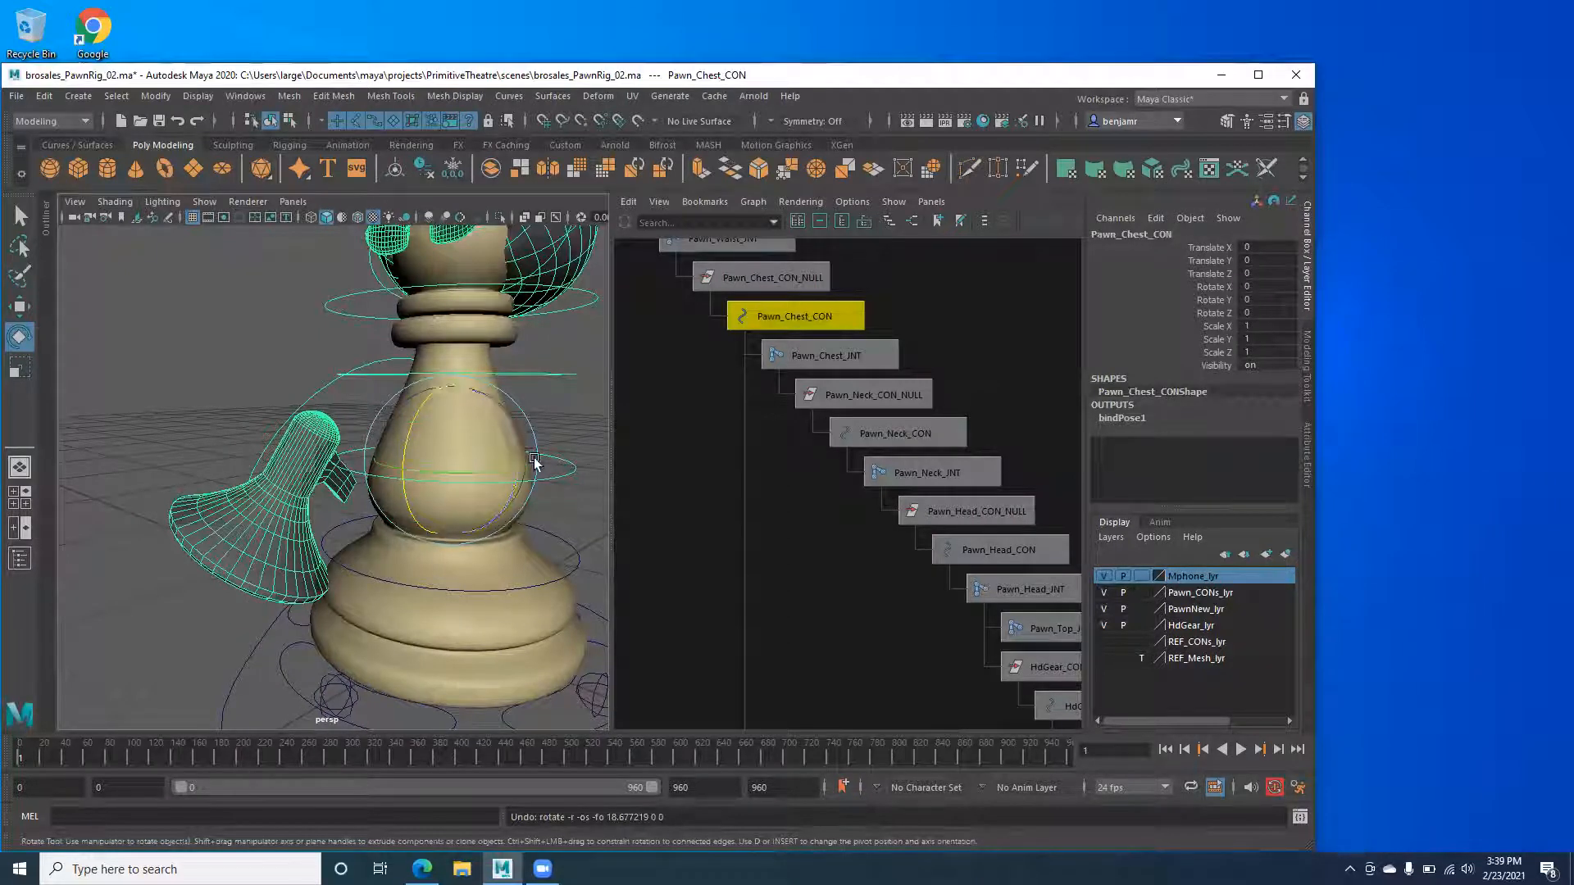
# Examine where the Mphone_CON_NULL, Mphone_CON and Mphone_GEO branch sits relative to Pawn_Chest_CON and Pawn_Chest_JNT in the hierarchy.
pyautogui.scroll(-3, 476, 459)
pyautogui.scroll(-5, 868, 468)
pyautogui.keyDown('alt'); pyautogui.moveTo(911, 602); pyautogui.dragTo(828, 411, button='middle'); pyautogui.keyUp('alt')
pyautogui.scroll(2, 819, 395)
pyautogui.scroll(-4, 816, 395)
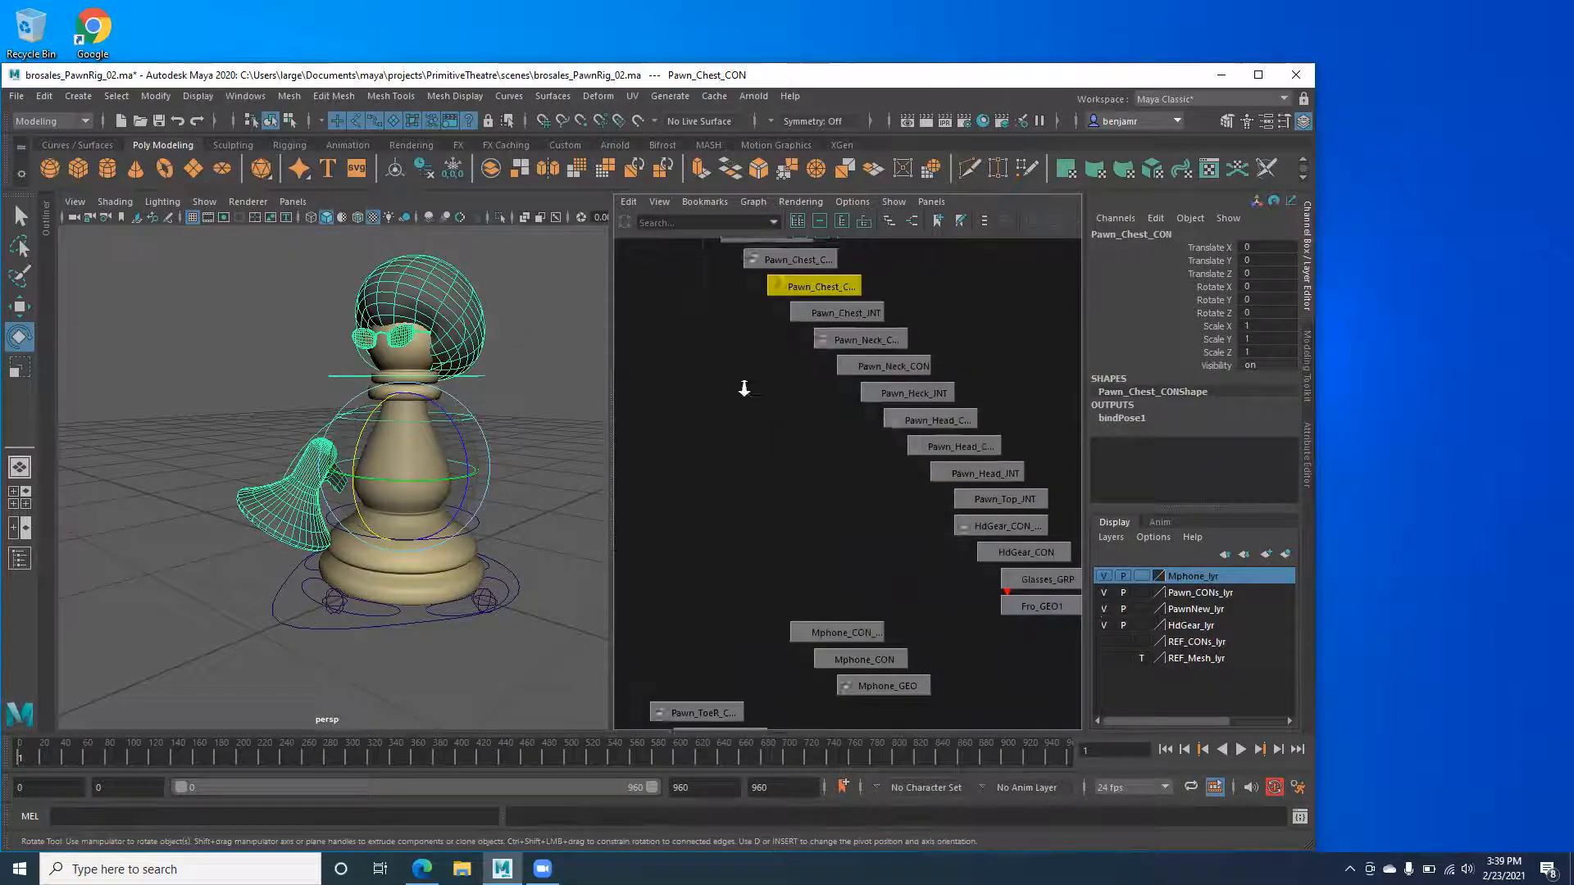
pyautogui.scroll(5, 856, 484)
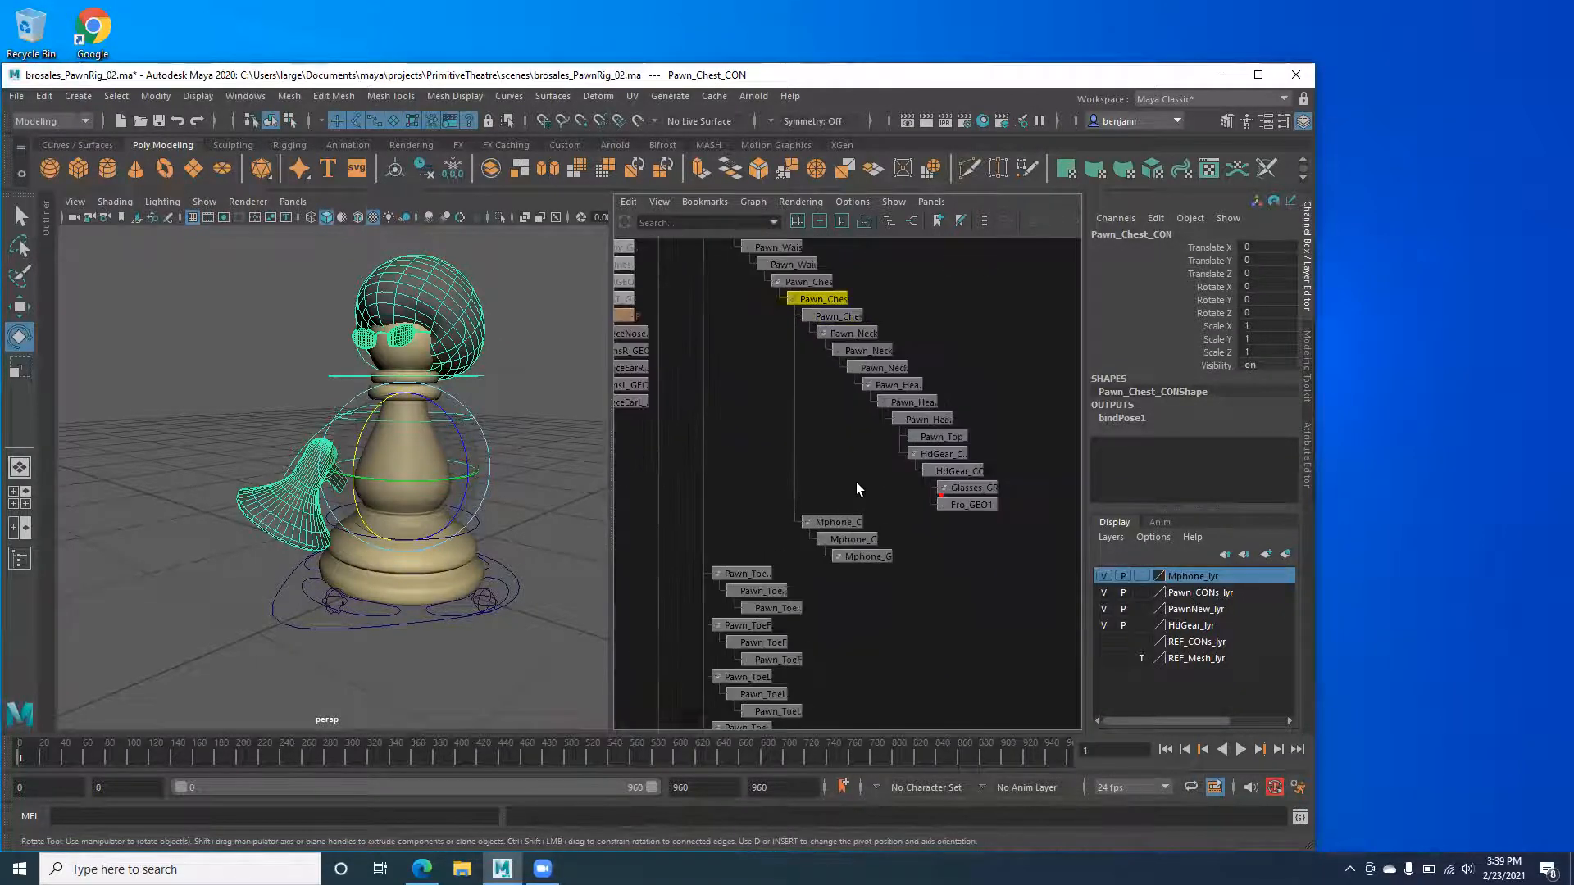
pyautogui.moveTo(900, 514); pyautogui.dragTo(828, 613)
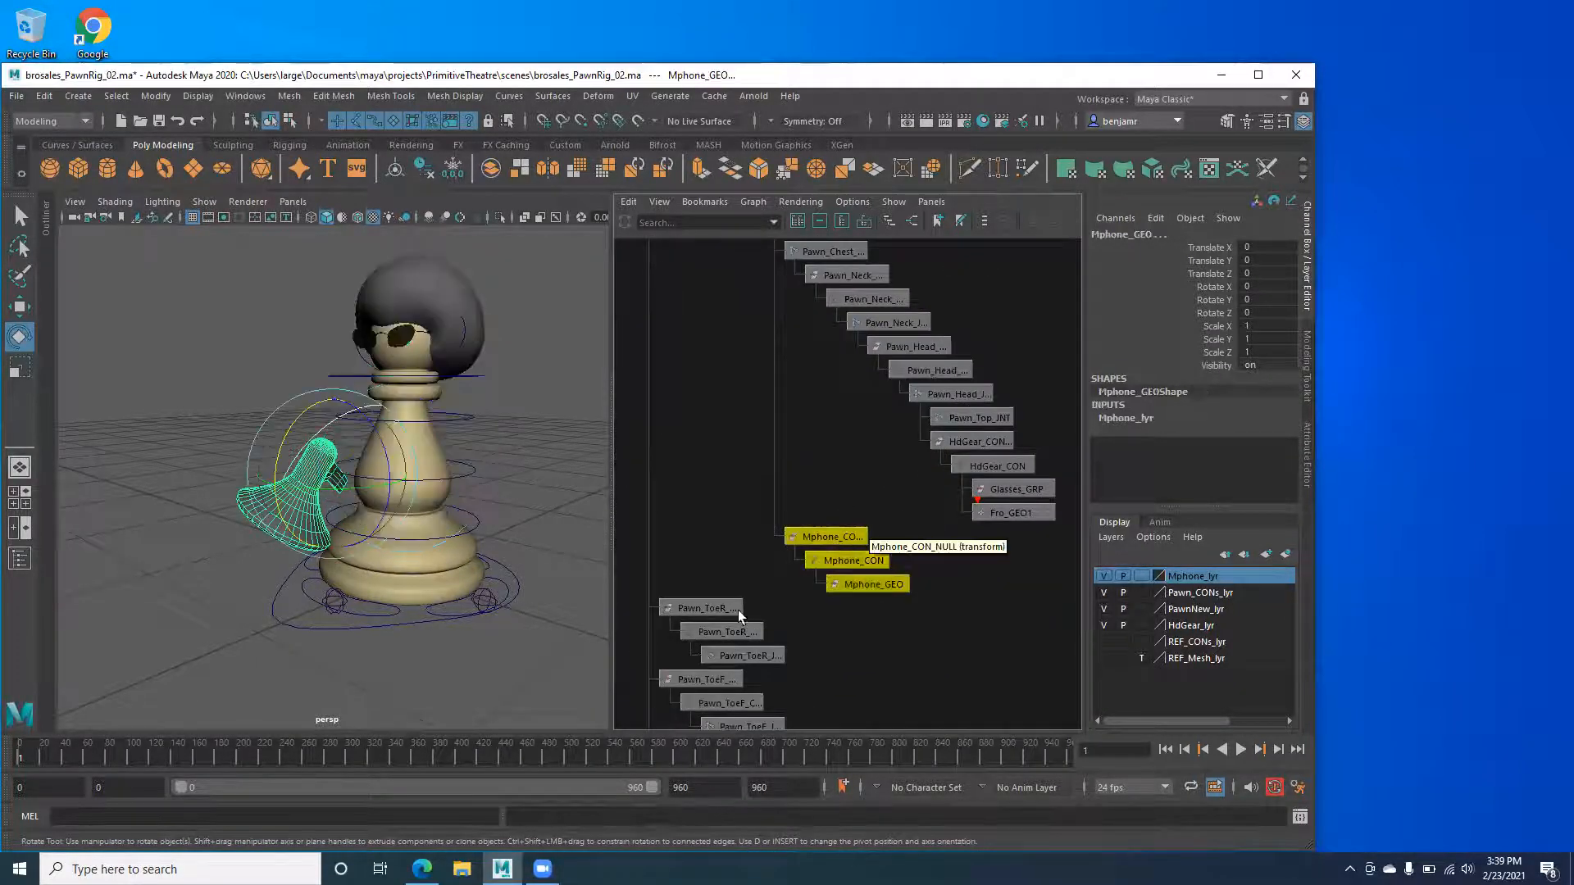
pyautogui.keyDown('alt'); pyautogui.moveTo(774, 323); pyautogui.dragTo(754, 389, button='middle'); pyautogui.keyUp('alt')
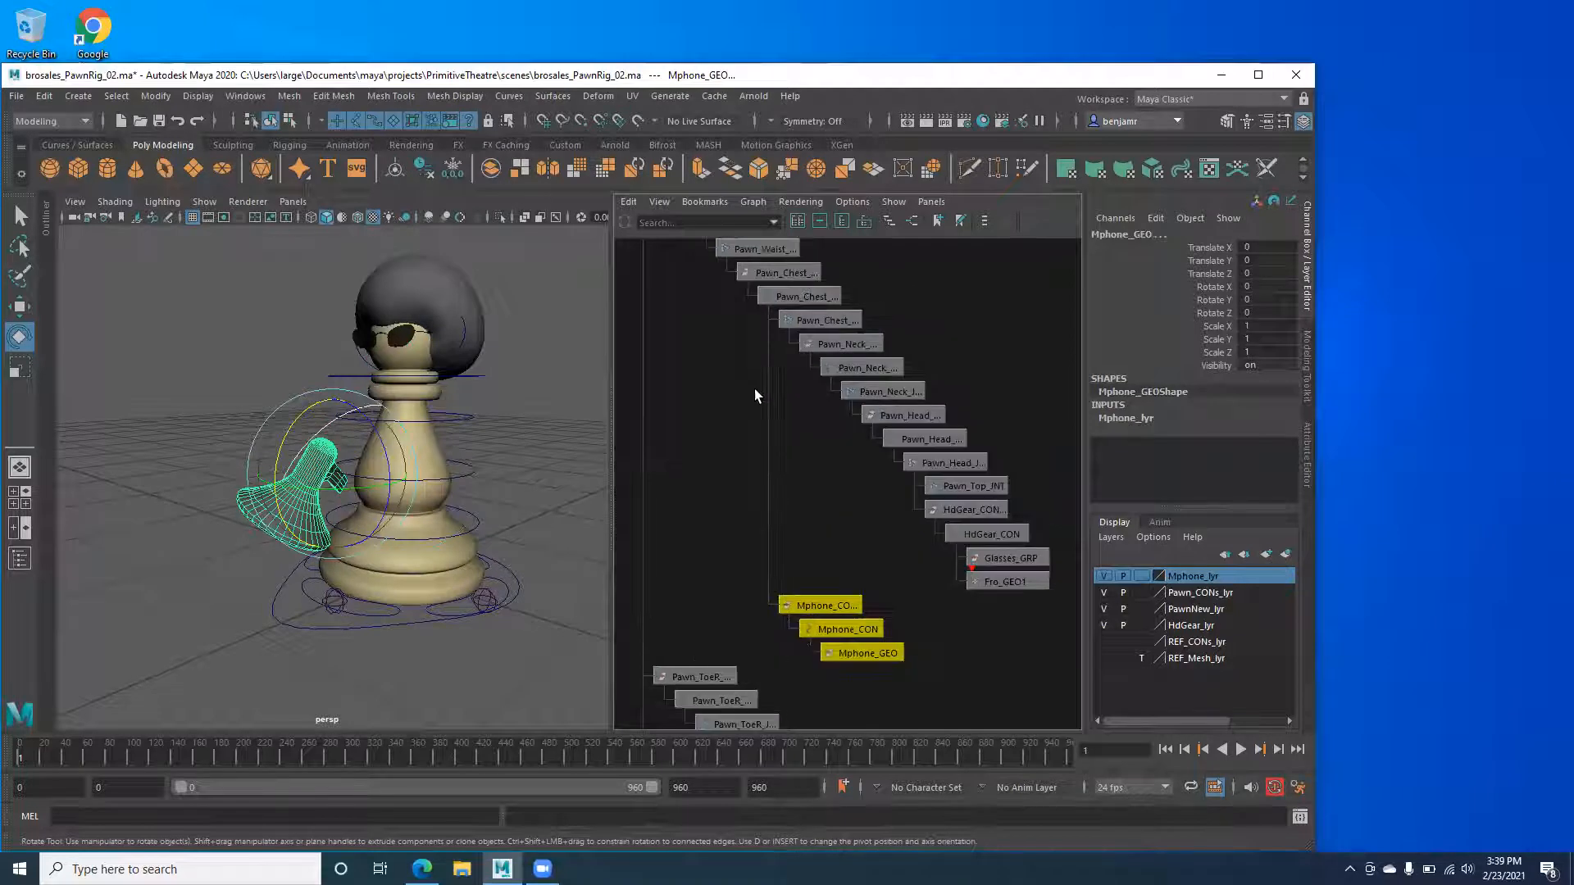
pyautogui.click(800, 323)
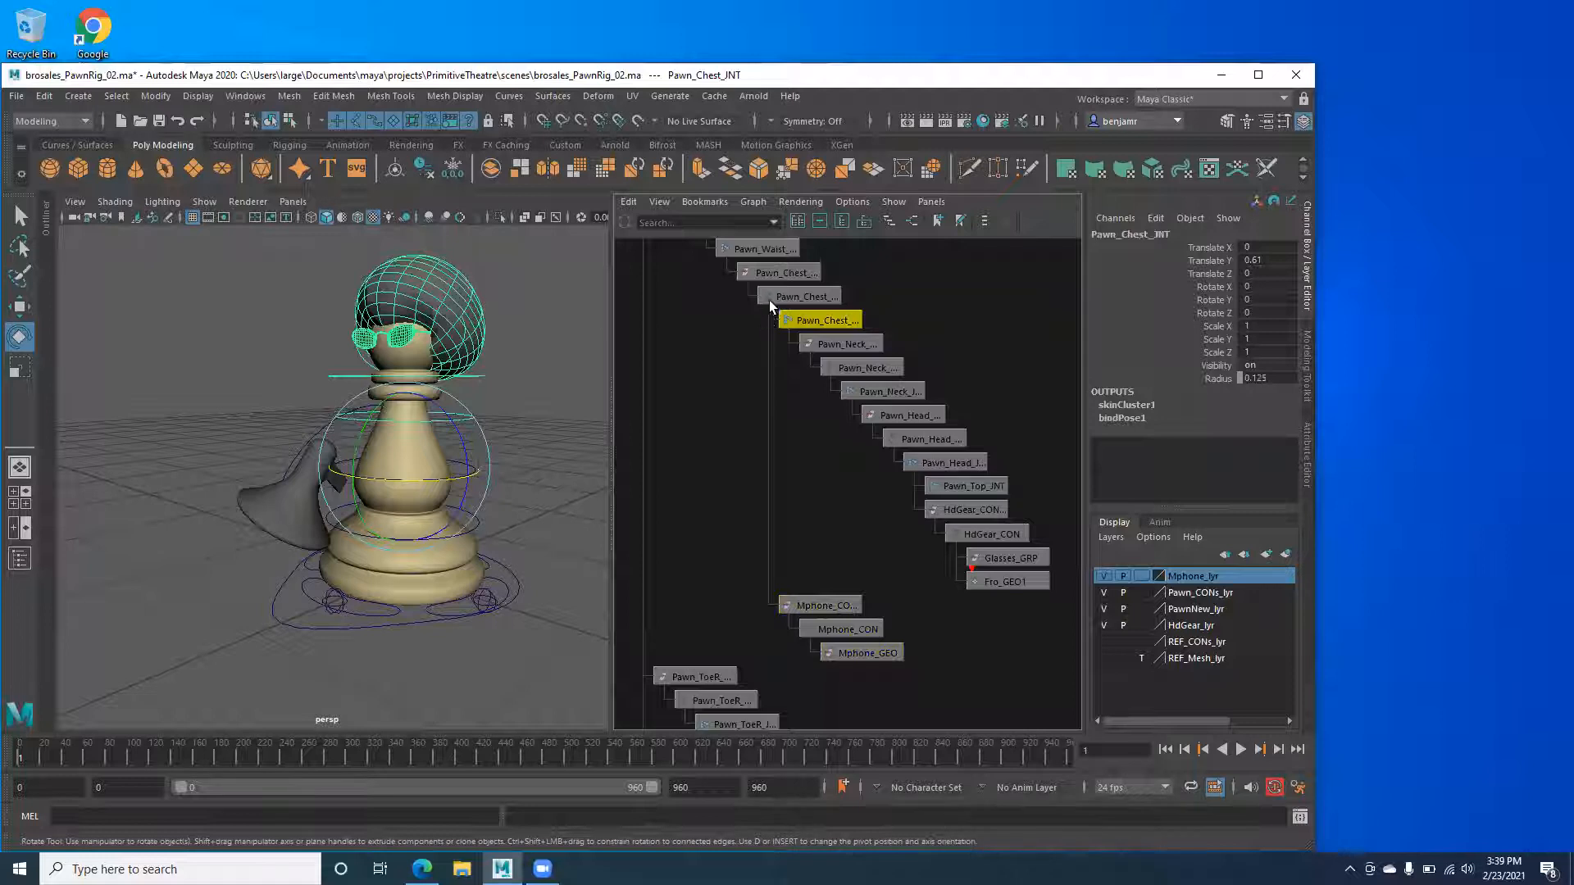
pyautogui.click(479, 529)
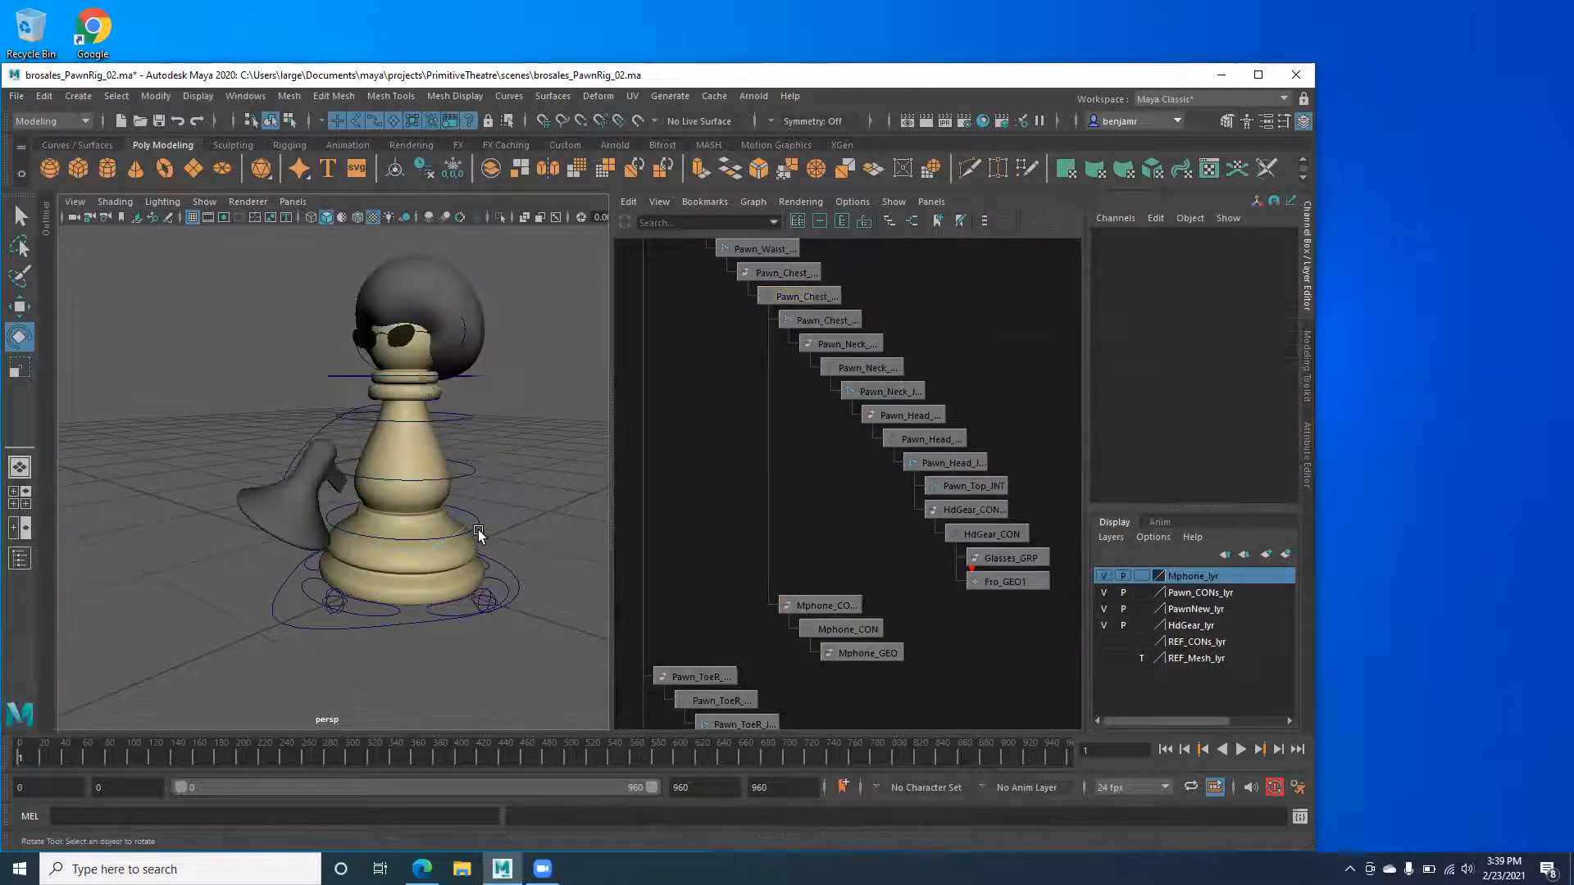
# Examine the headgear branch below Pawn_Head_CON, selecting the head control and Fro_GEO1 in the viewport to trace their nodes in the hierarchy.
pyautogui.click(472, 376)
pyautogui.keyDown('alt'); pyautogui.moveTo(515, 357); pyautogui.dragTo(492, 520, button='middle'); pyautogui.keyUp('alt')
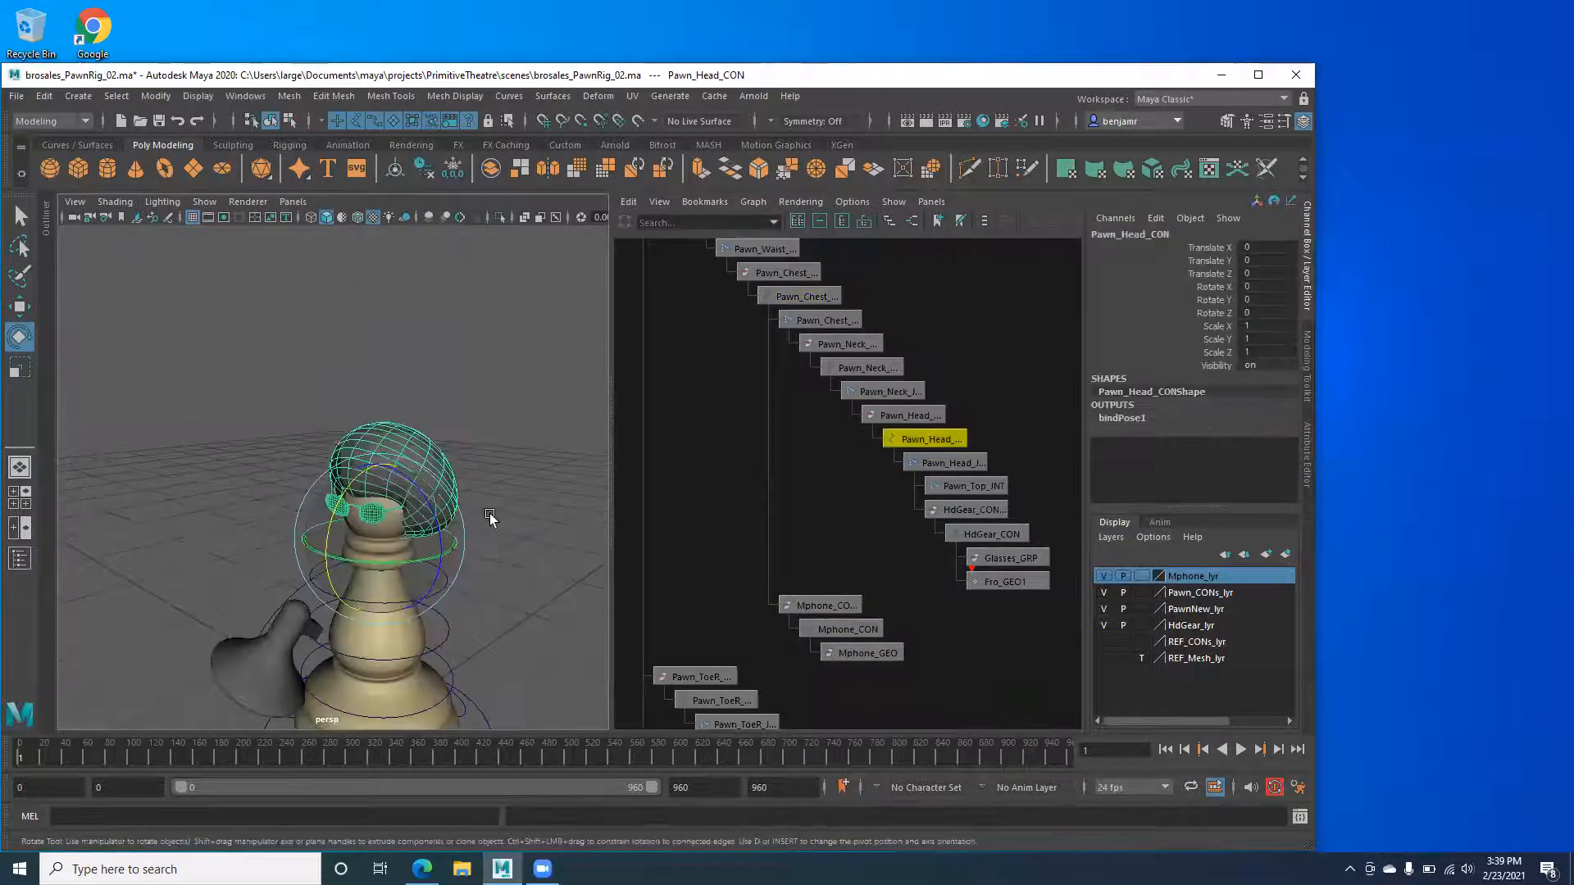
pyautogui.scroll(3, 492, 520)
pyautogui.keyDown('alt'); pyautogui.moveTo(830, 481); pyautogui.dragTo(743, 430, button='middle'); pyautogui.keyUp('alt')
pyautogui.scroll(4, 805, 455)
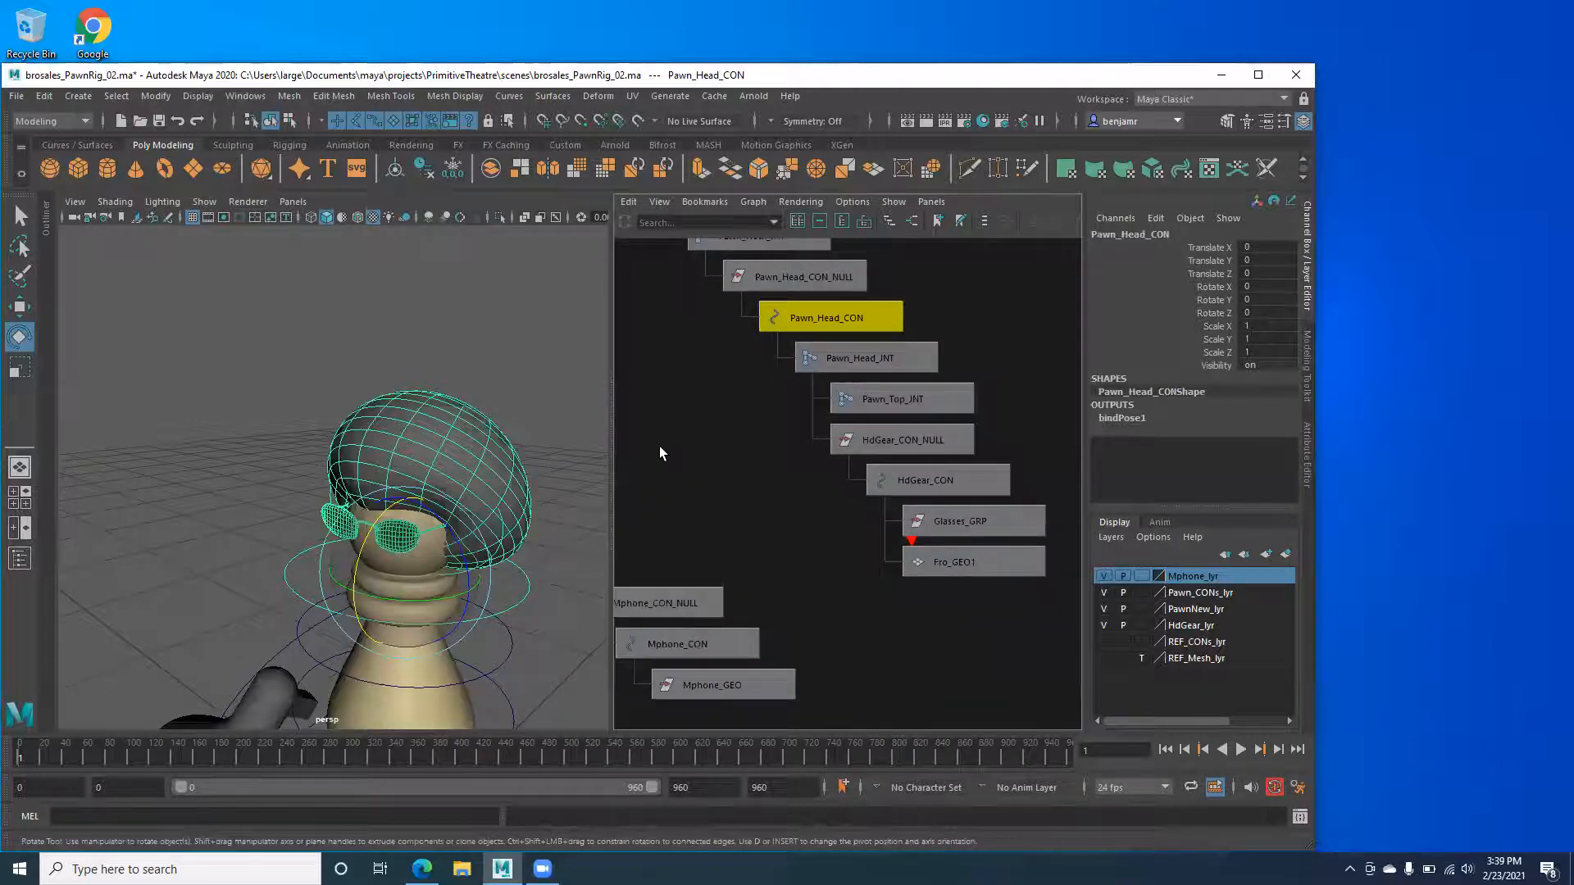
pyautogui.keyDown('alt'); pyautogui.moveTo(332, 525); pyautogui.dragTo(232, 455, button='middle'); pyautogui.keyUp('alt')
pyautogui.moveTo(232, 455)
pyautogui.keyDown('alt'); pyautogui.mouseDown()
pyautogui.moveTo(233, 430)
pyautogui.moveTo(256, 449)
pyautogui.mouseUp(); pyautogui.keyUp('alt')
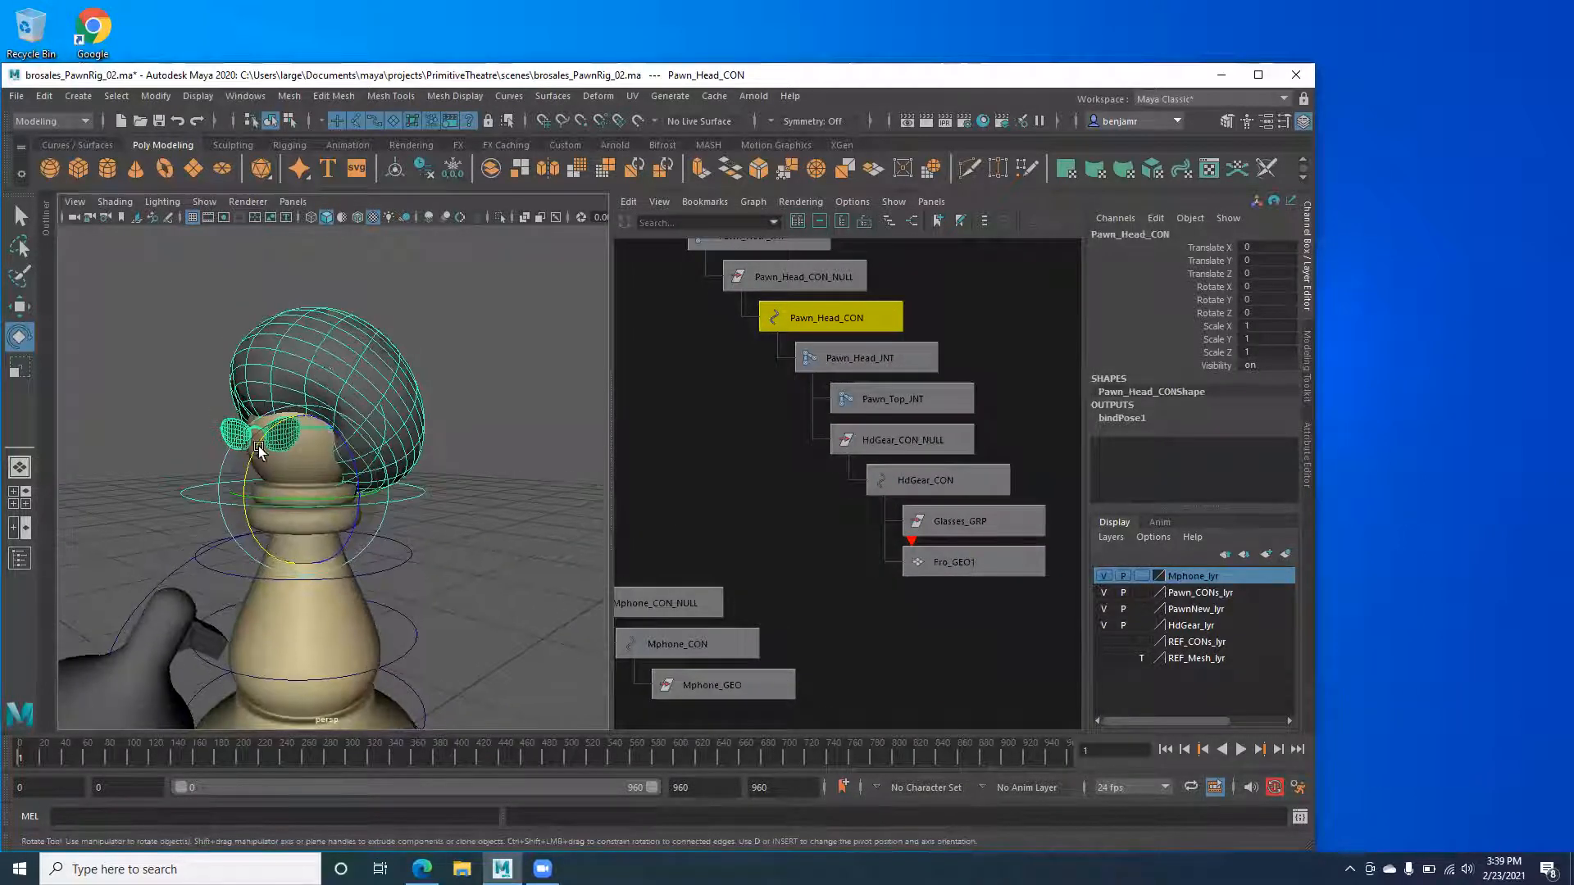
pyautogui.click(327, 346)
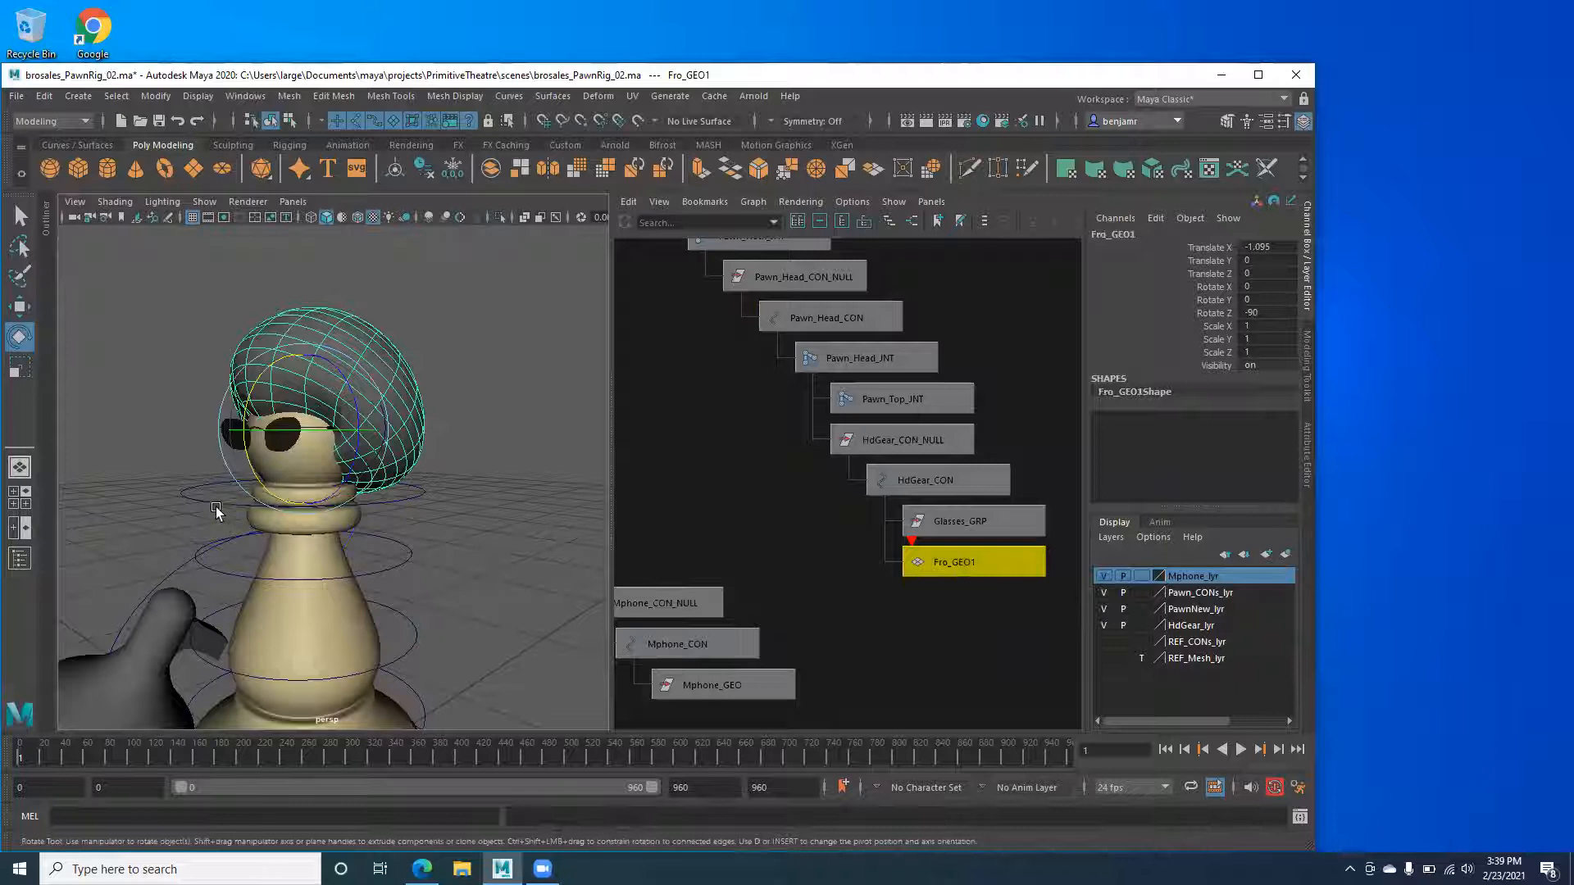
pyautogui.click(415, 495)
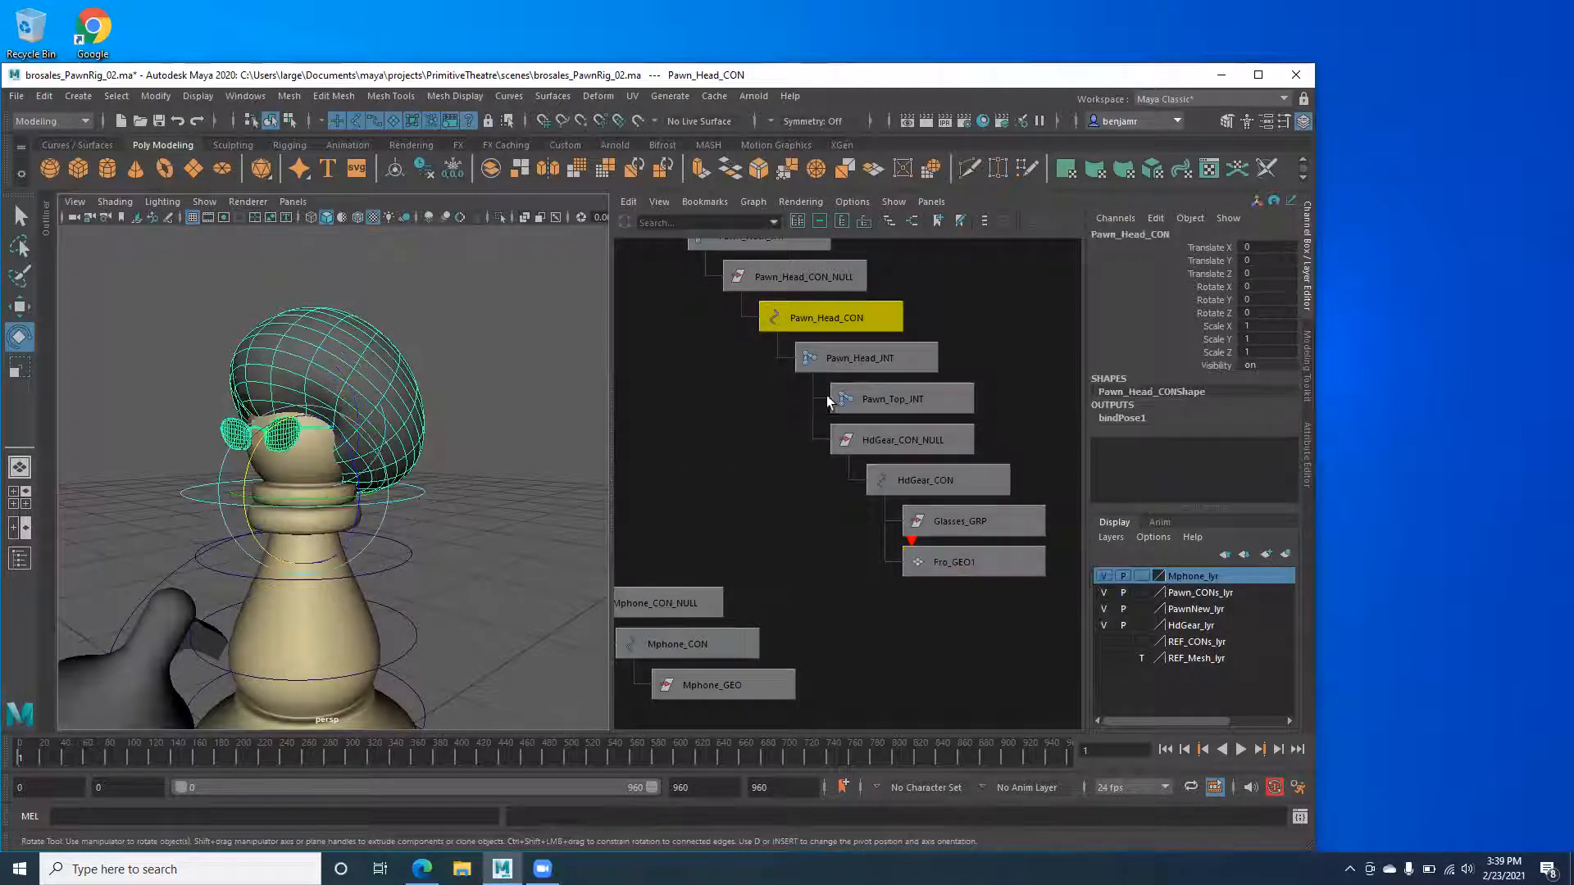
# Try rotating the head gear control HdGear_CON around Y to test the hair and glasses, and undo the rotation.
pyautogui.moveTo(843, 323); pyautogui.dragTo(867, 390, button='middle')
pyautogui.click(869, 438)
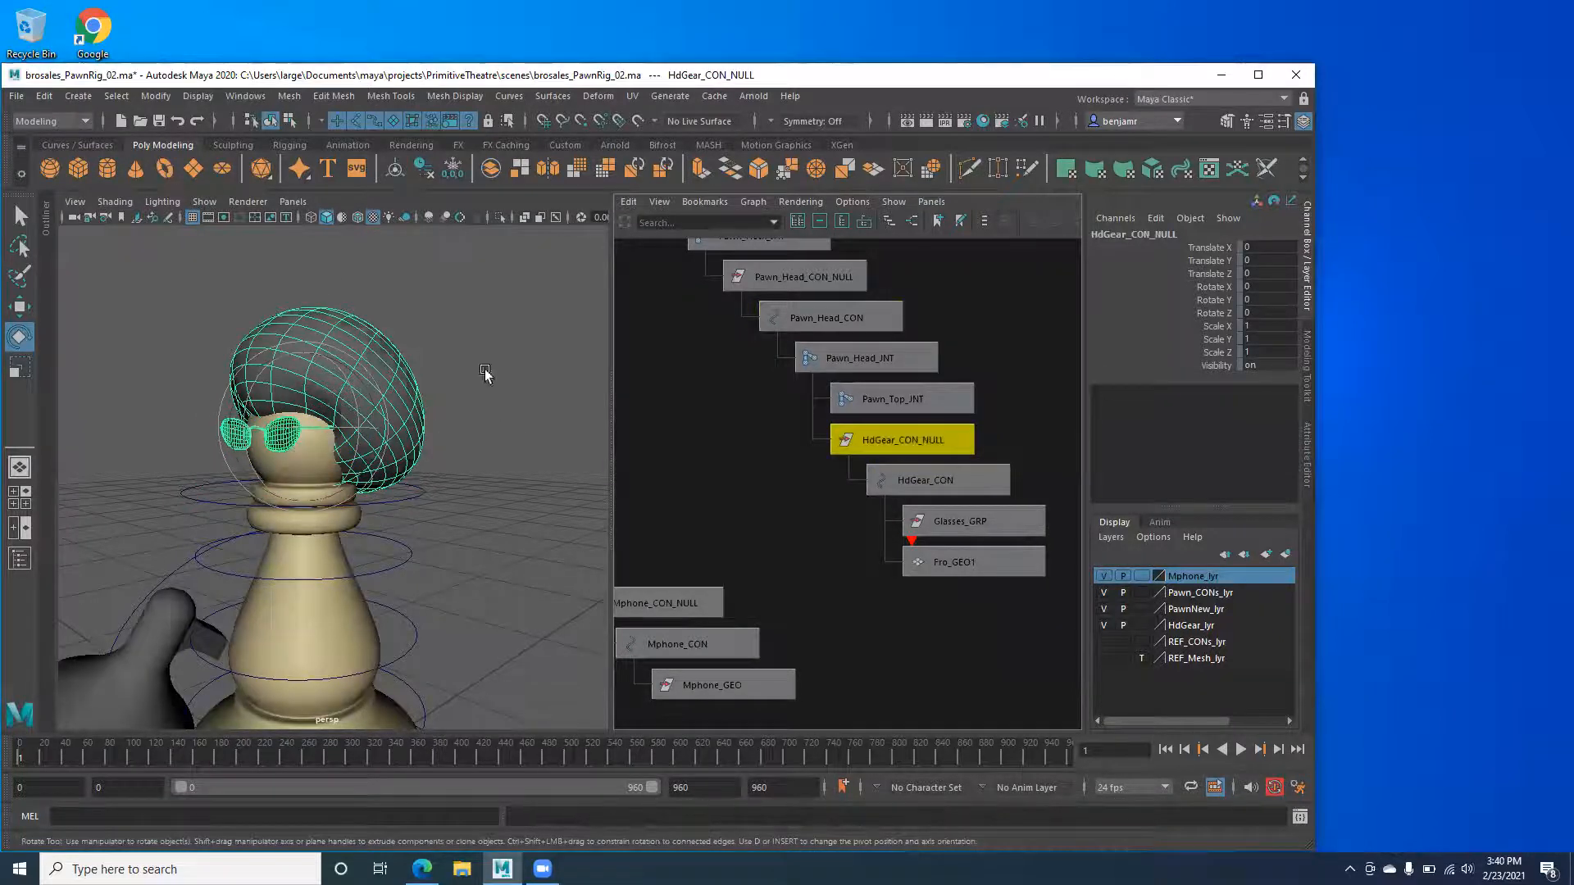
pyautogui.click(913, 490)
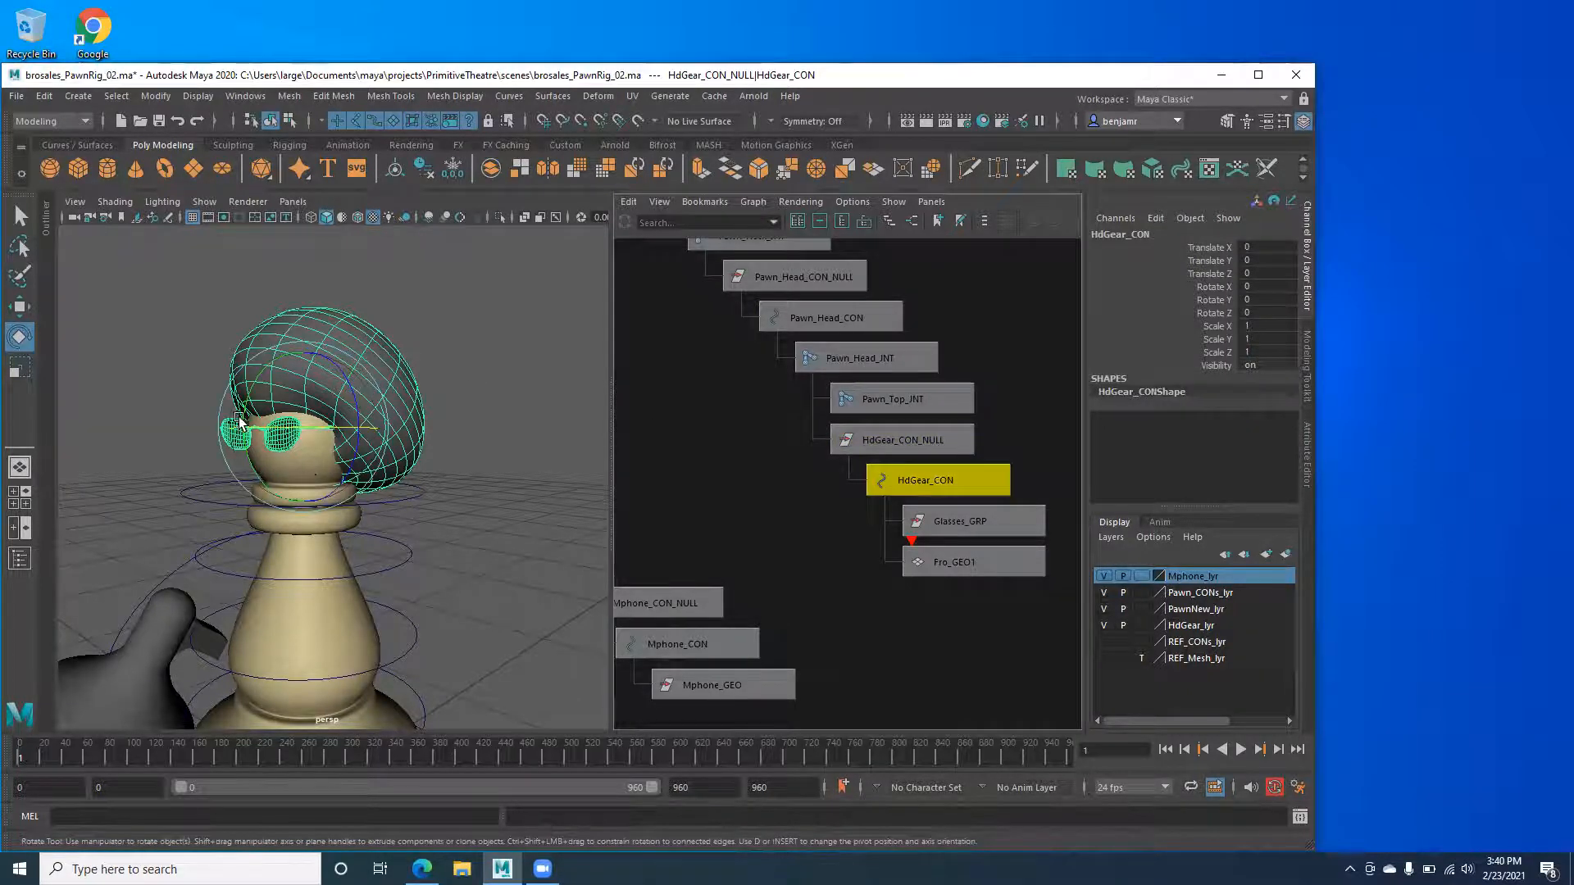
pyautogui.moveTo(239, 417); pyautogui.dragTo(331, 414)
pyautogui.hotkey('ctrl', 'z')
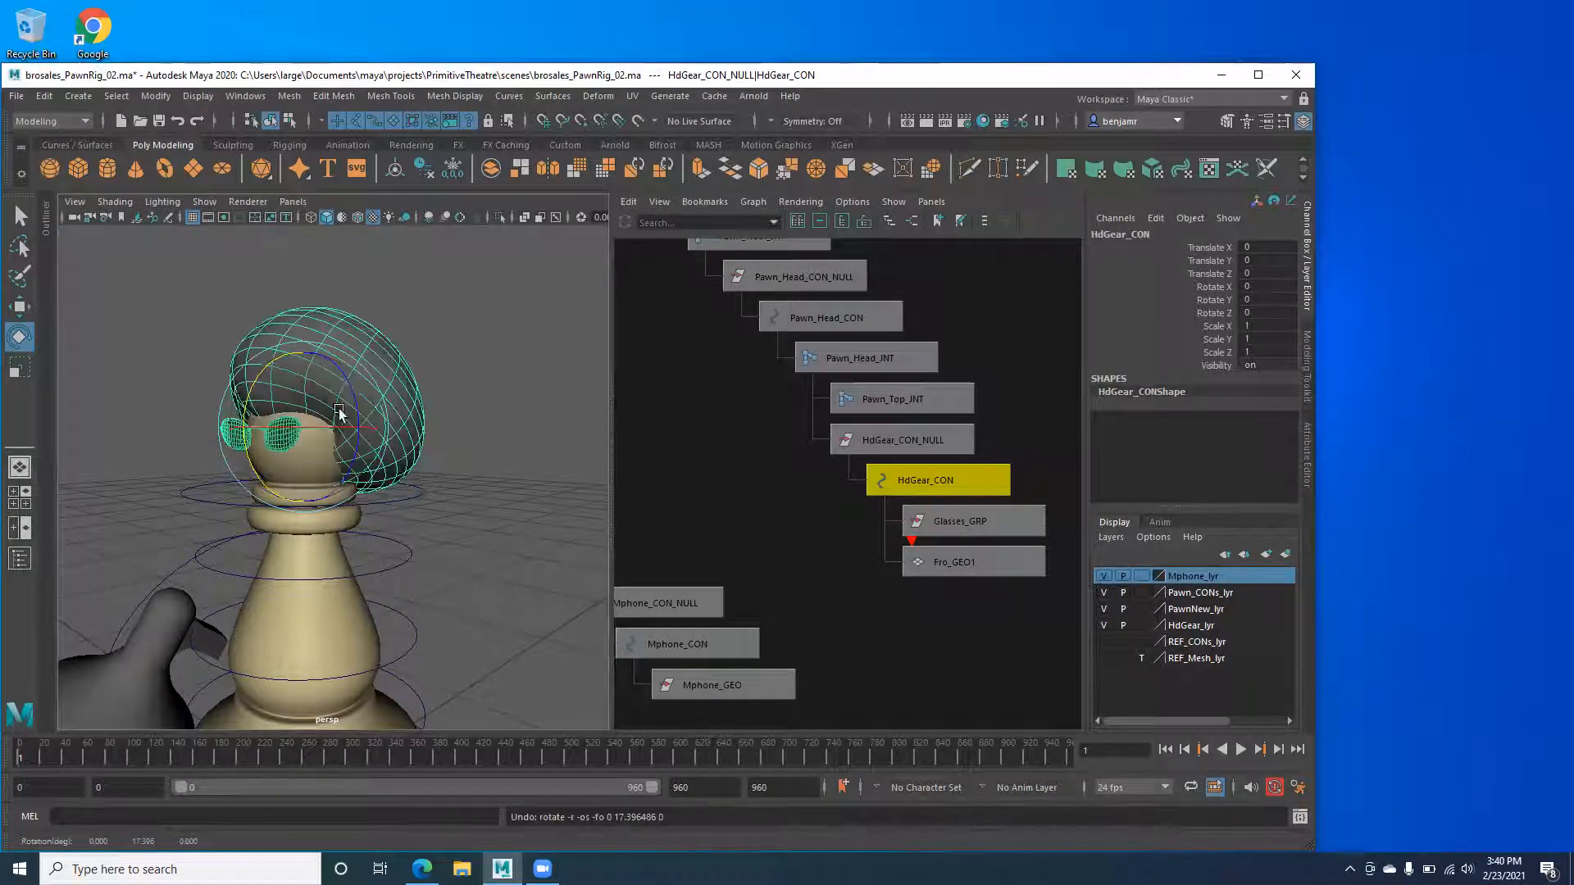
# Freeze the transformations of the hair mesh Fro_GEO1 under HdGear_CON.
pyautogui.click(951, 523)
pyautogui.click(946, 565)
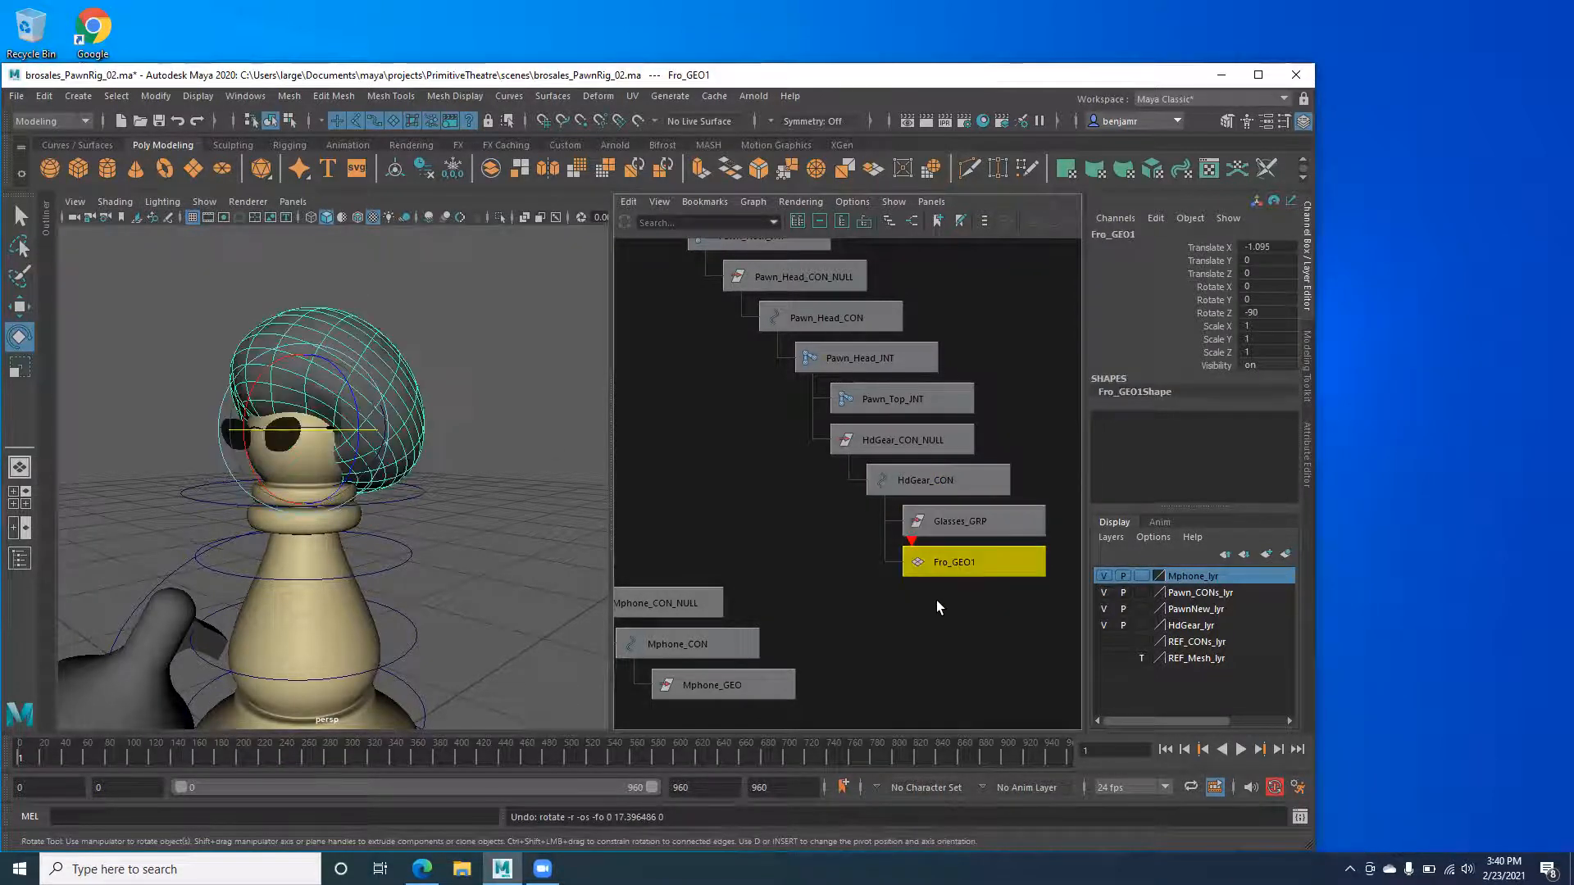
pyautogui.moveTo(289, 465)
pyautogui.keyDown('alt'); pyautogui.mouseDown()
pyautogui.moveTo(253, 469)
pyautogui.moveTo(284, 491)
pyautogui.mouseUp(); pyautogui.keyUp('alt')
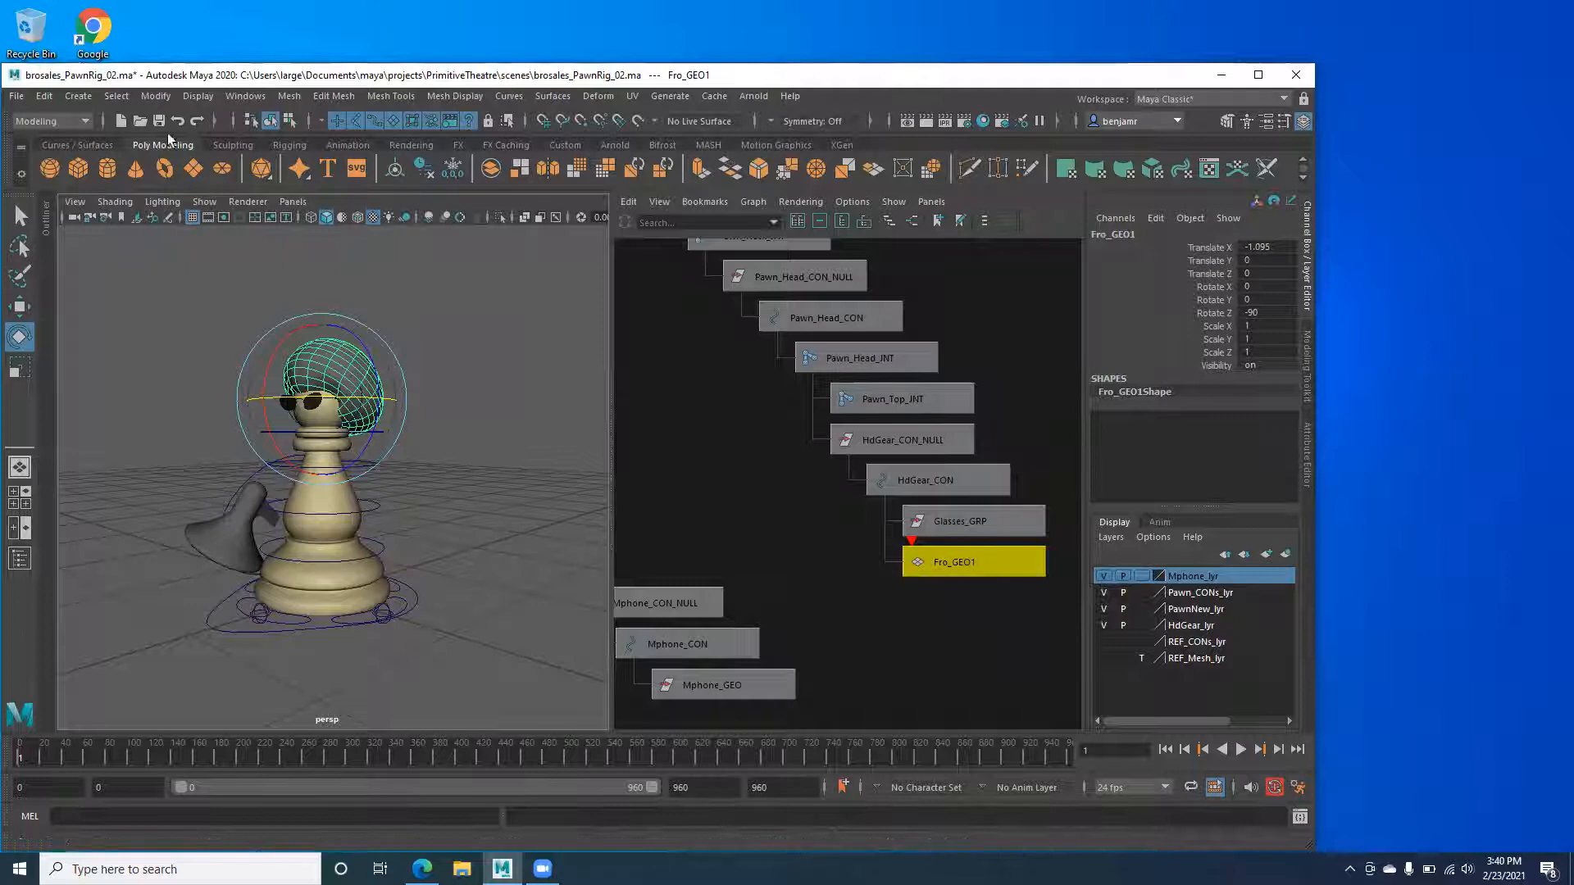
pyautogui.click(155, 96)
pyautogui.click(190, 169)
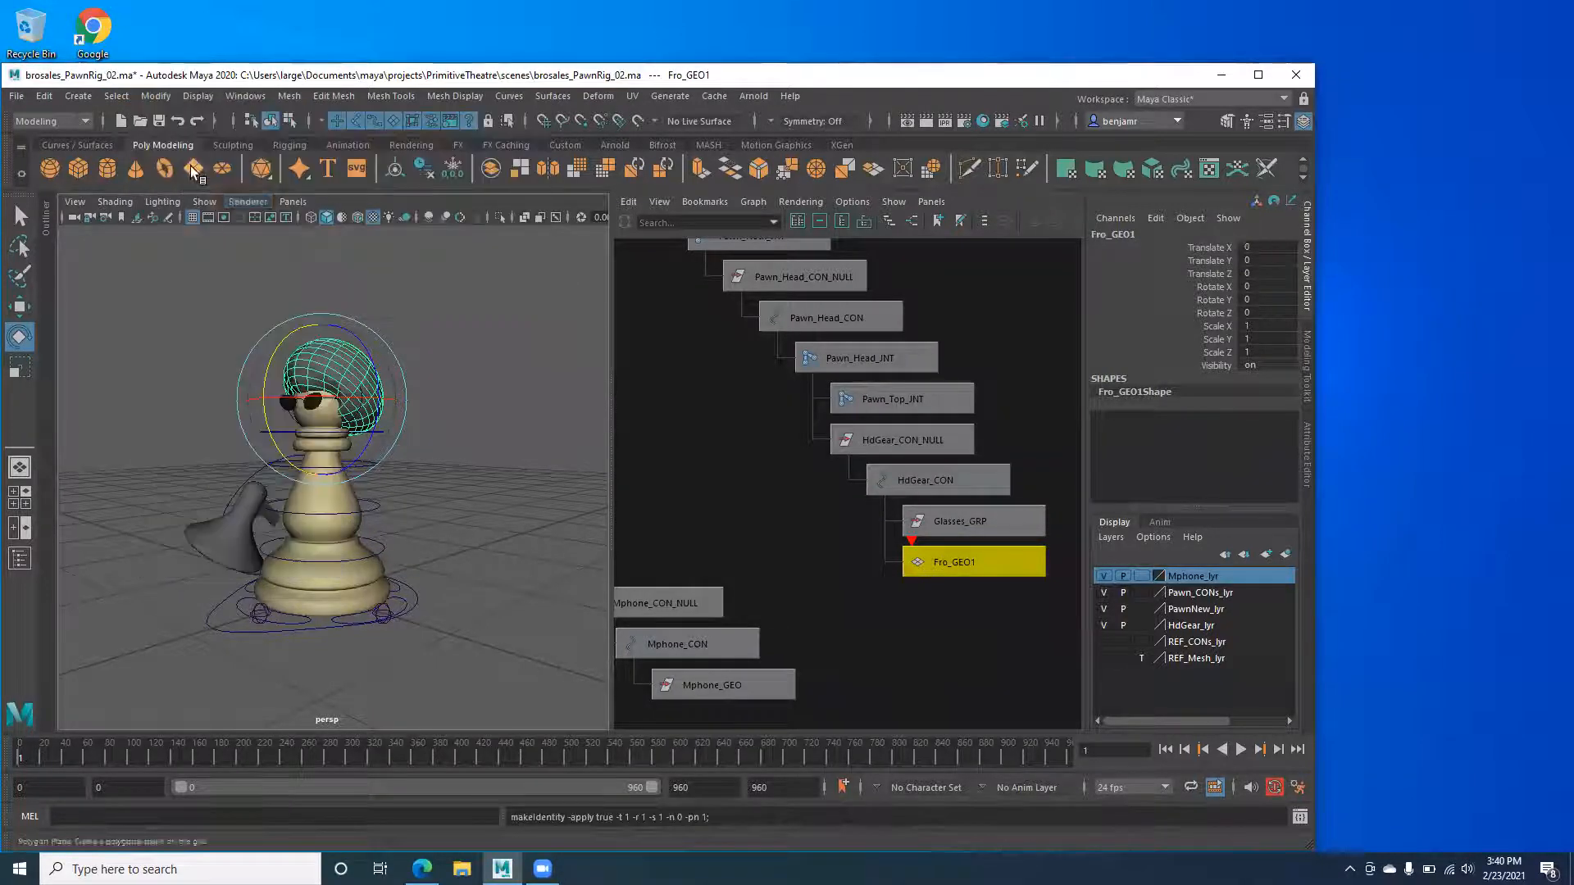
# Check the transform values of Glasses_GRP and of the megaphone's geometry, control and null nodes in the hierarchy.
pyautogui.click(954, 517)
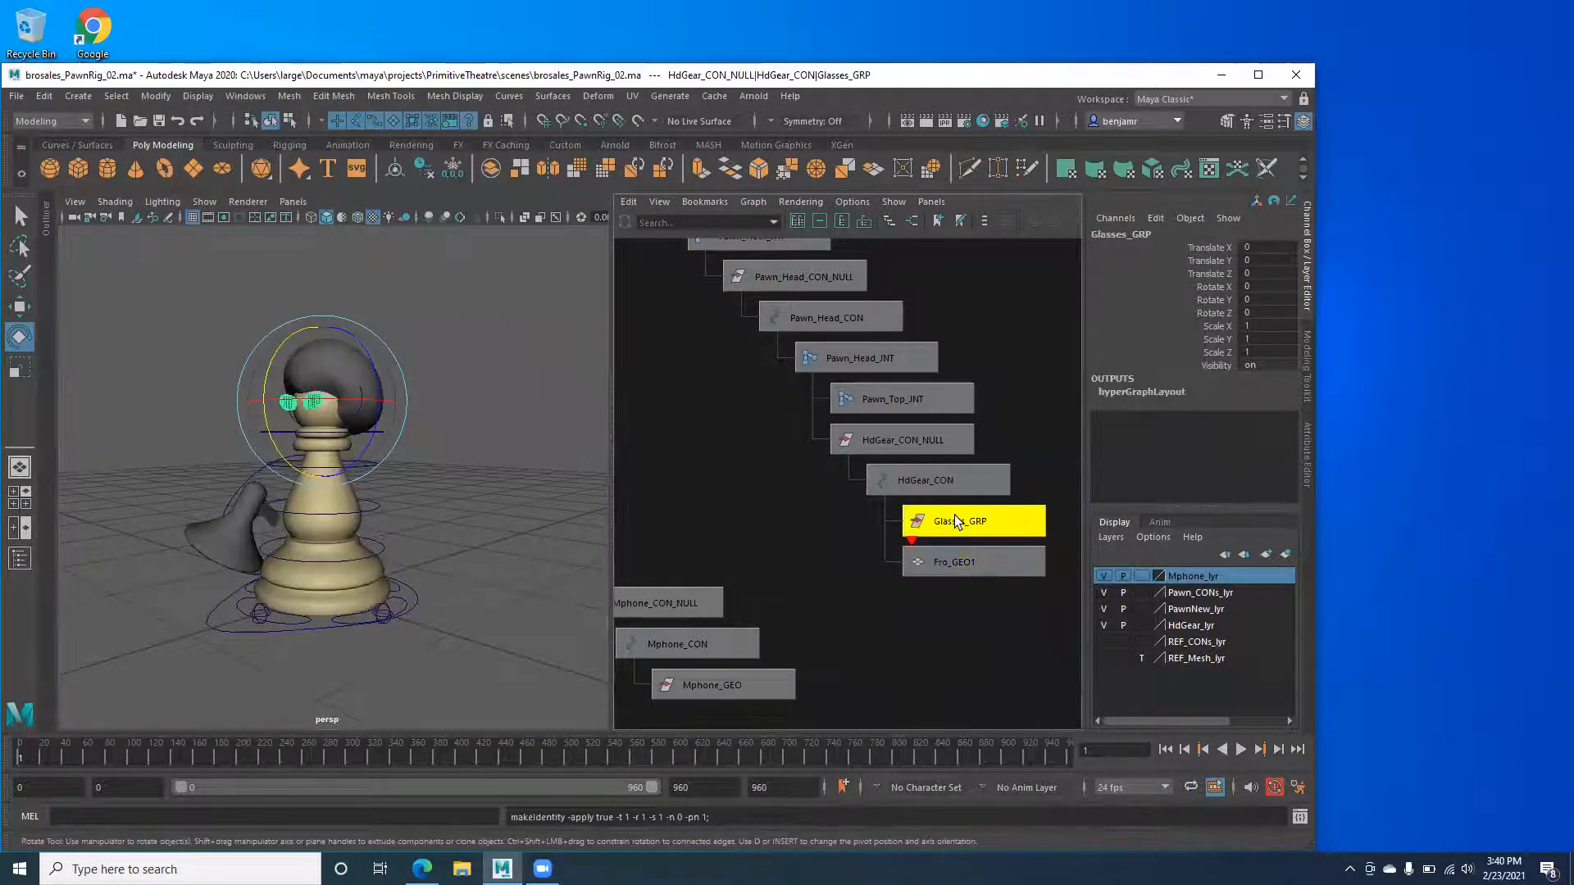
pyautogui.keyDown('alt'); pyautogui.moveTo(756, 674); pyautogui.dragTo(820, 535, button='middle'); pyautogui.keyUp('alt')
pyautogui.click(820, 537)
pyautogui.click(706, 501)
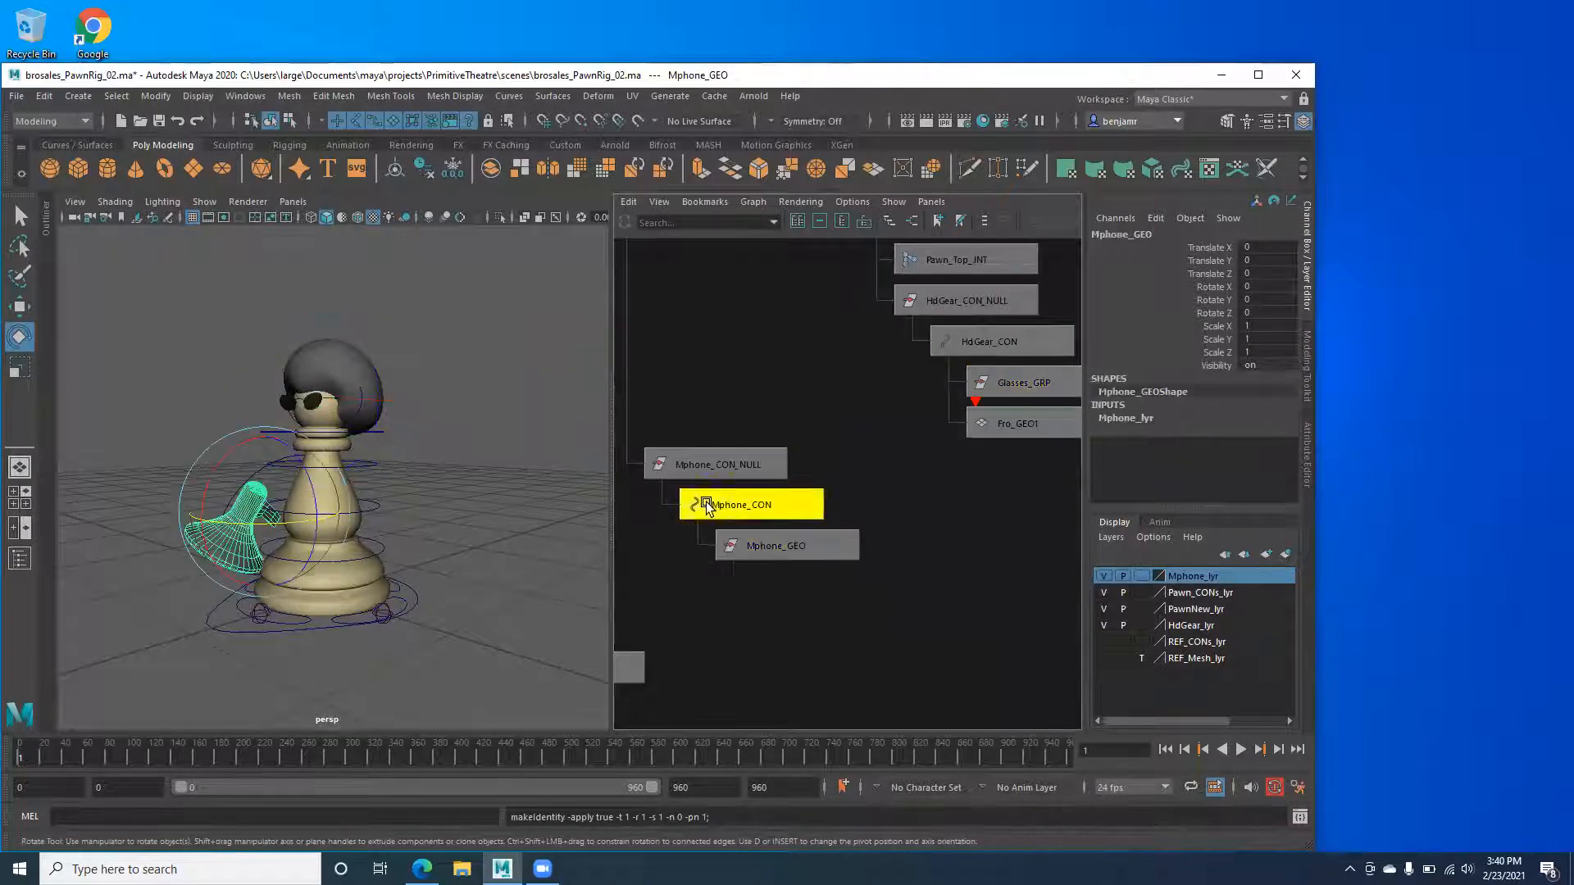
pyautogui.scroll(-5, 844, 446)
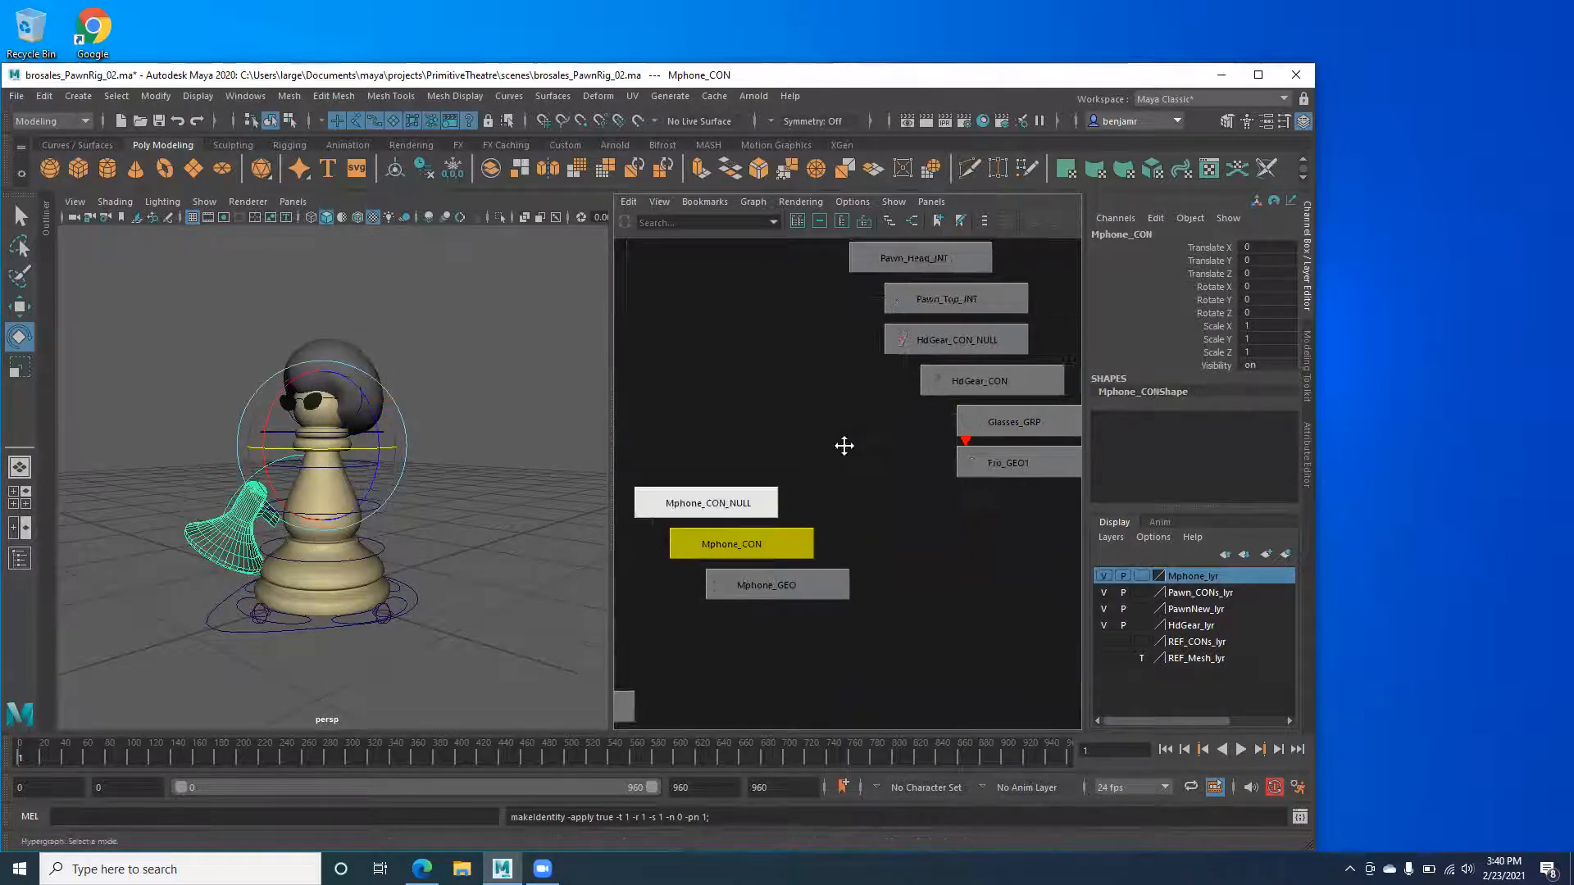
pyautogui.scroll(-5, 862, 380)
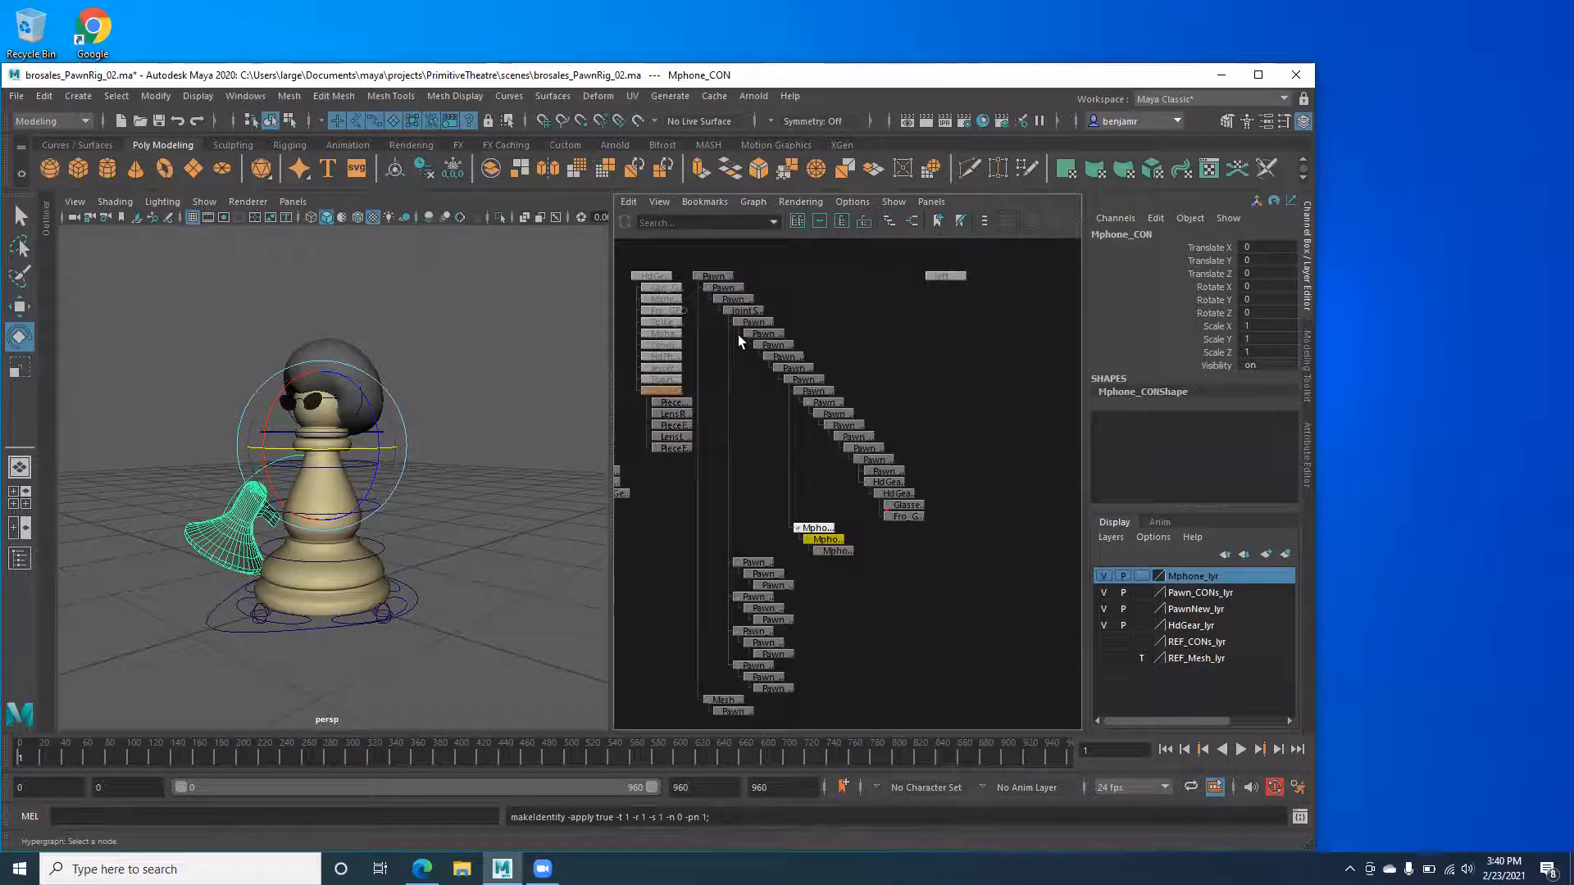
pyautogui.keyDown('alt'); pyautogui.moveTo(751, 338); pyautogui.dragTo(744, 415, button='middle'); pyautogui.keyUp('alt')
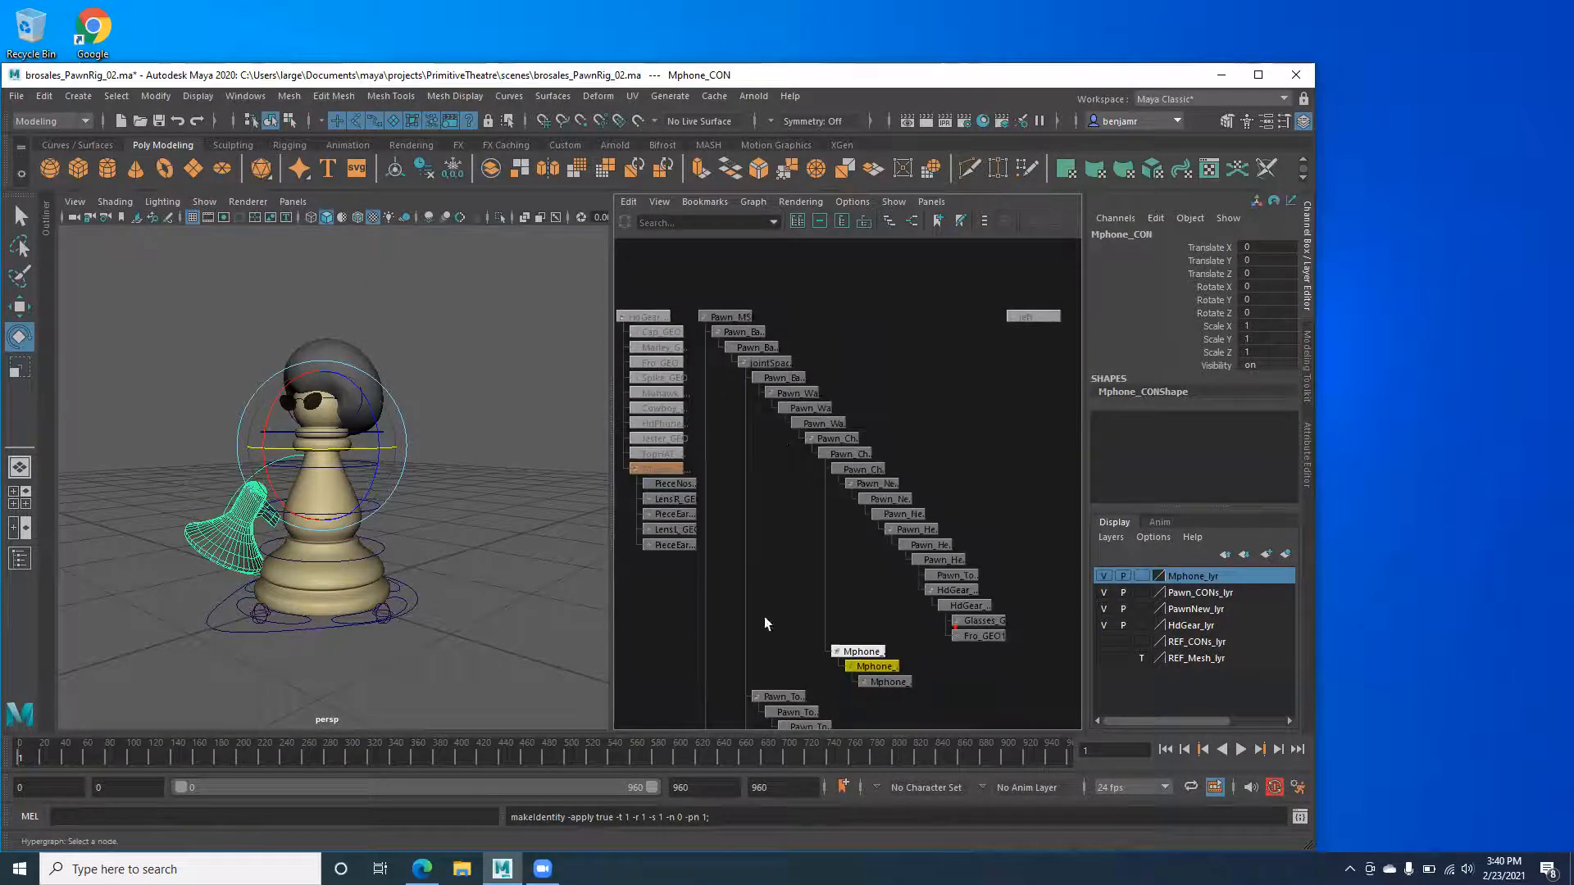
pyautogui.click(860, 652)
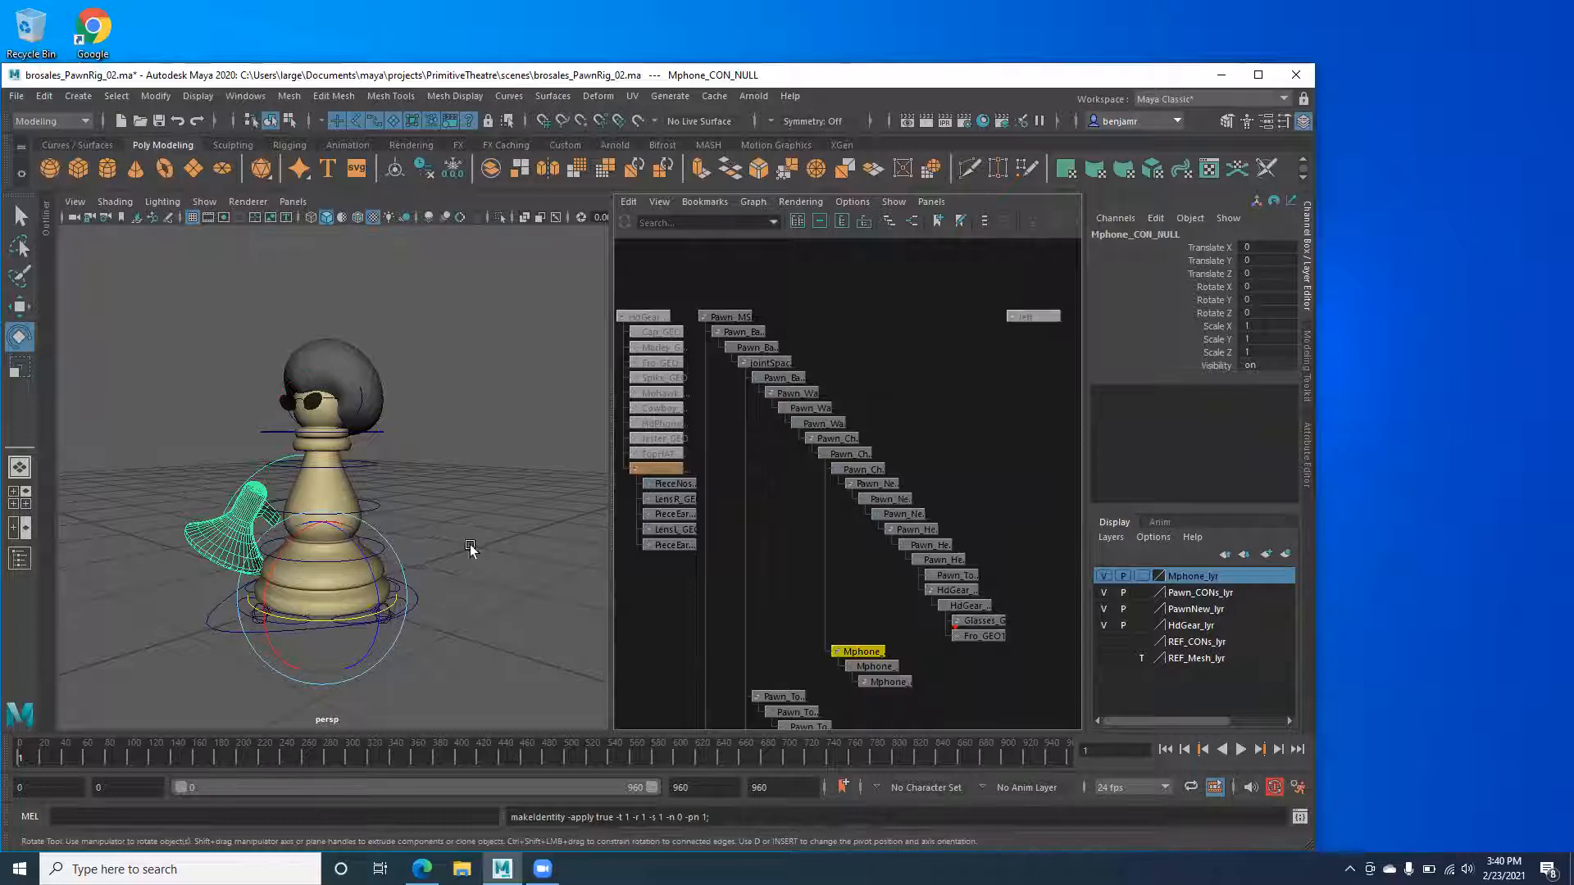
pyautogui.press('f')
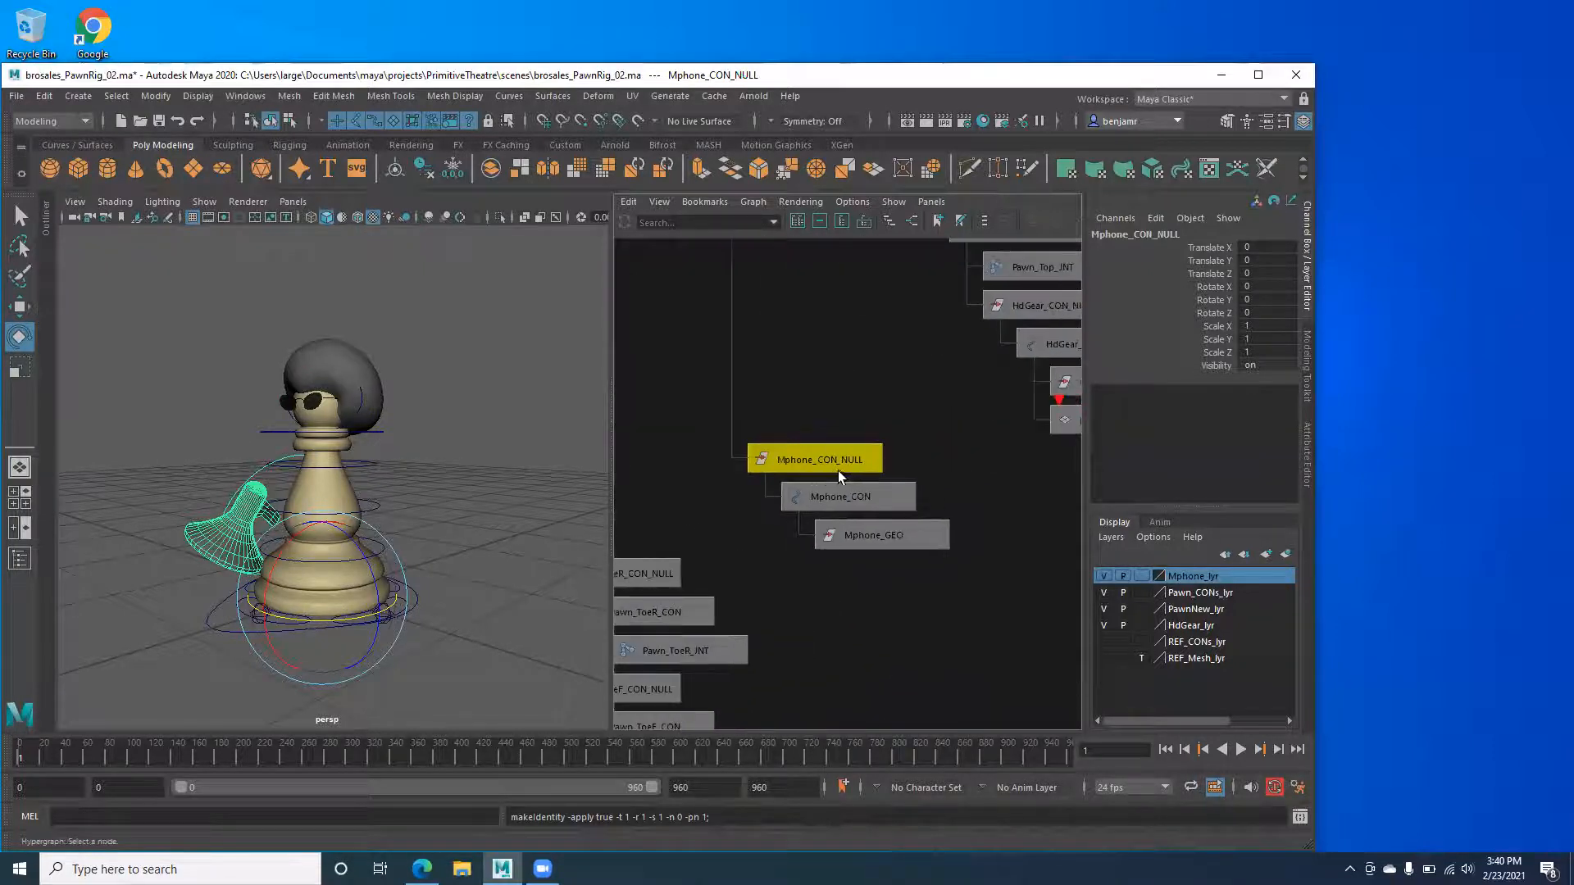
pyautogui.click(852, 498)
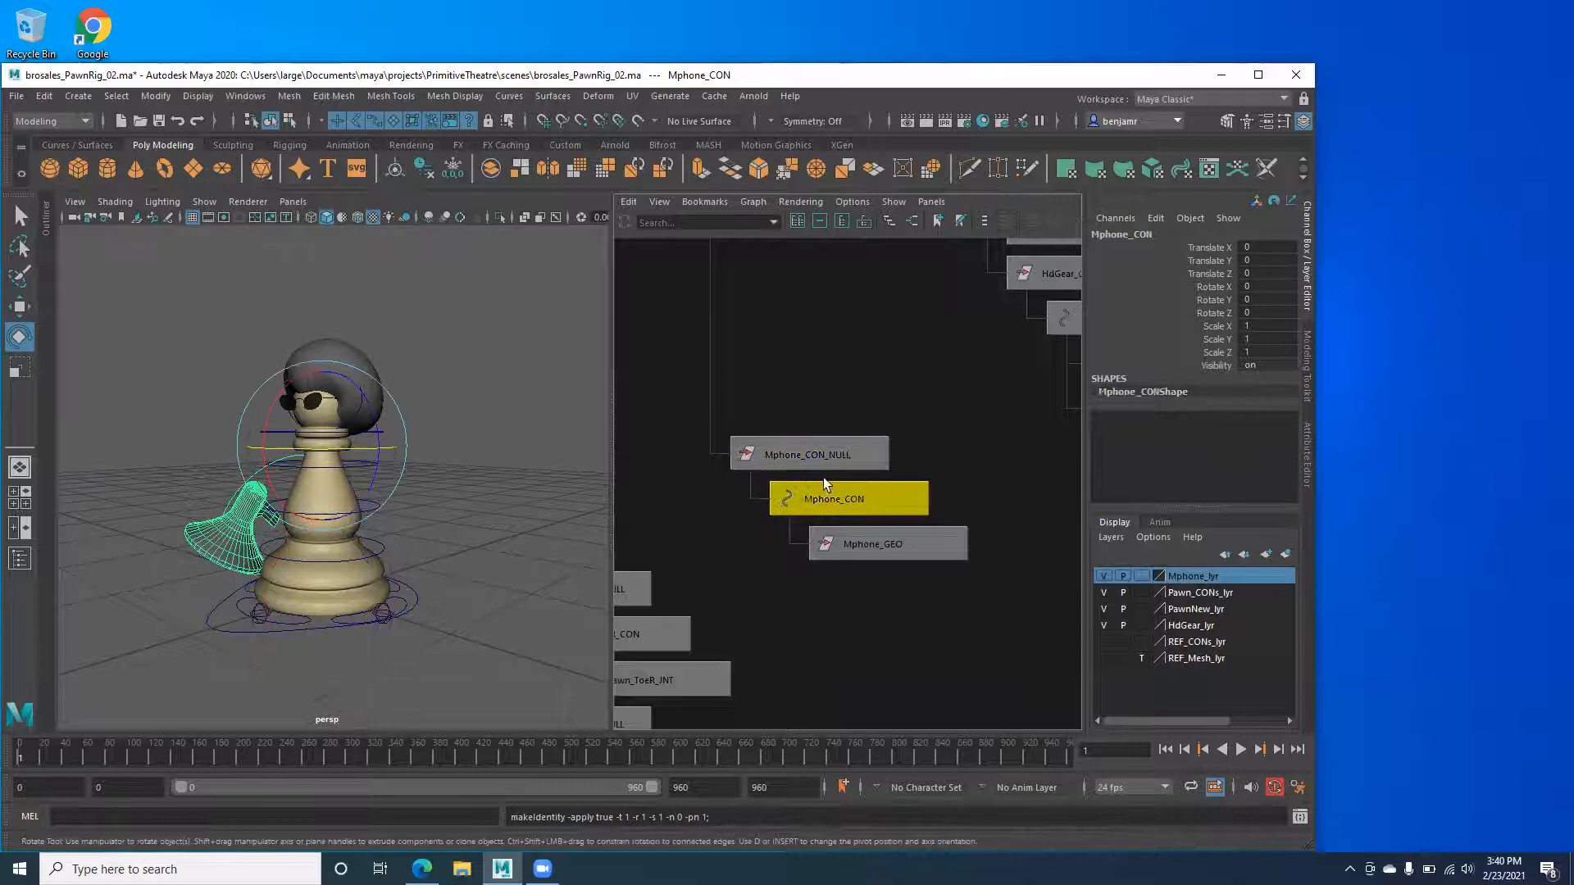
# Examine the megaphone in the viewport and review the translate, rotate and scale channels of Mphone_CON and Mphone_CON_NULL.
pyautogui.keyDown('alt'); pyautogui.moveTo(168, 444); pyautogui.dragTo(318, 511, button='right'); pyautogui.keyUp('alt')
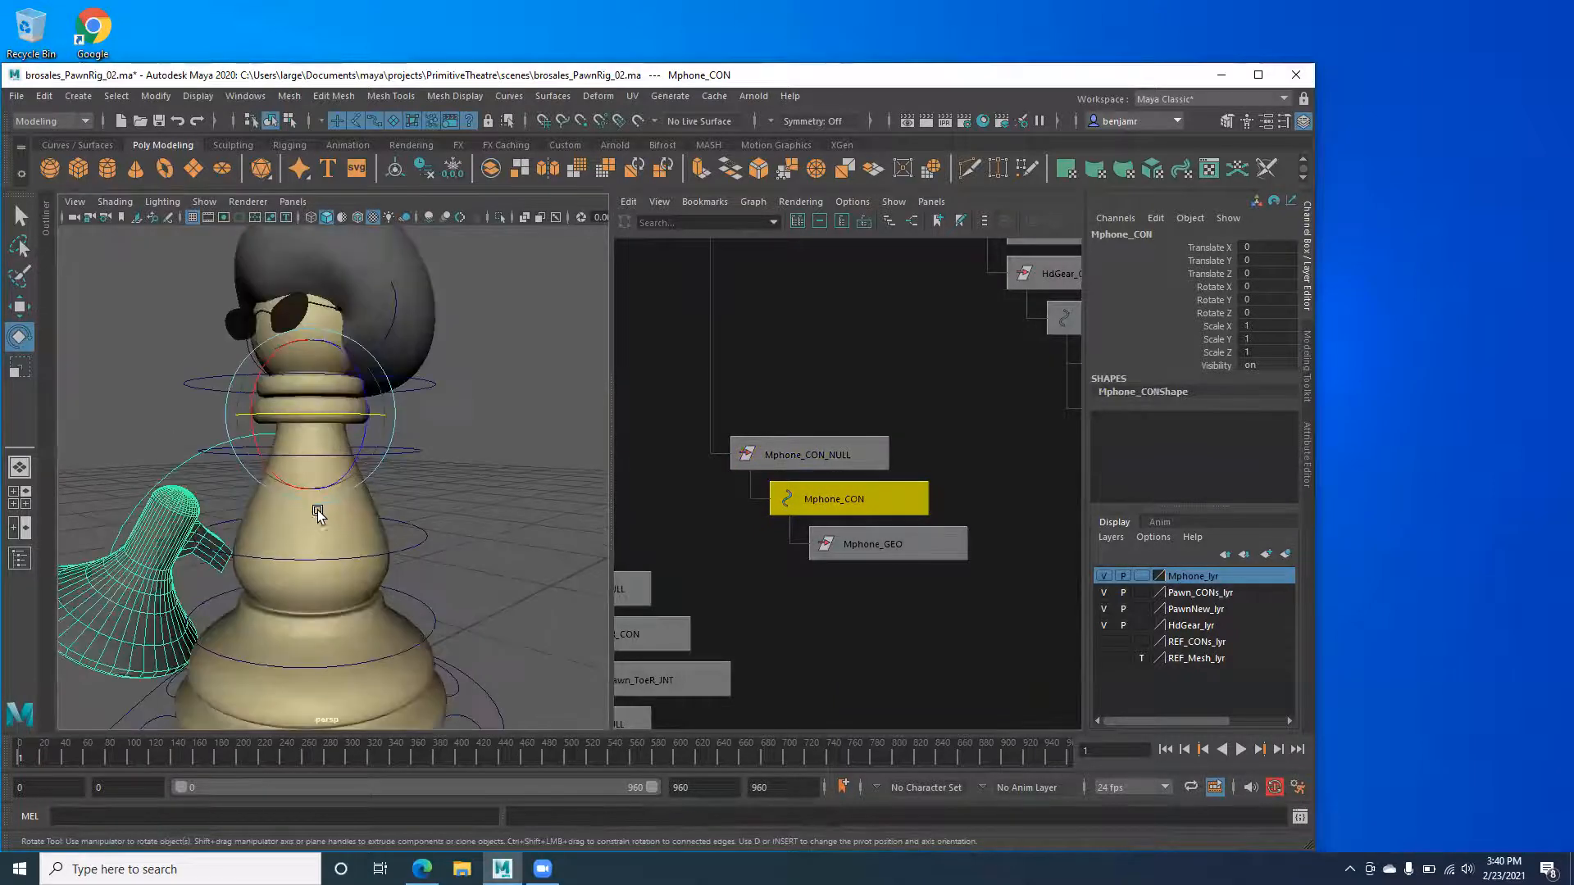
pyautogui.keyDown('alt'); pyautogui.moveTo(318, 511); pyautogui.dragTo(354, 482, button='middle'); pyautogui.keyUp('alt')
pyautogui.keyDown('alt'); pyautogui.moveTo(321, 510); pyautogui.dragTo(344, 516); pyautogui.keyUp('alt')
pyautogui.keyDown('alt'); pyautogui.moveTo(344, 516); pyautogui.dragTo(344, 484, button='middle'); pyautogui.keyUp('alt')
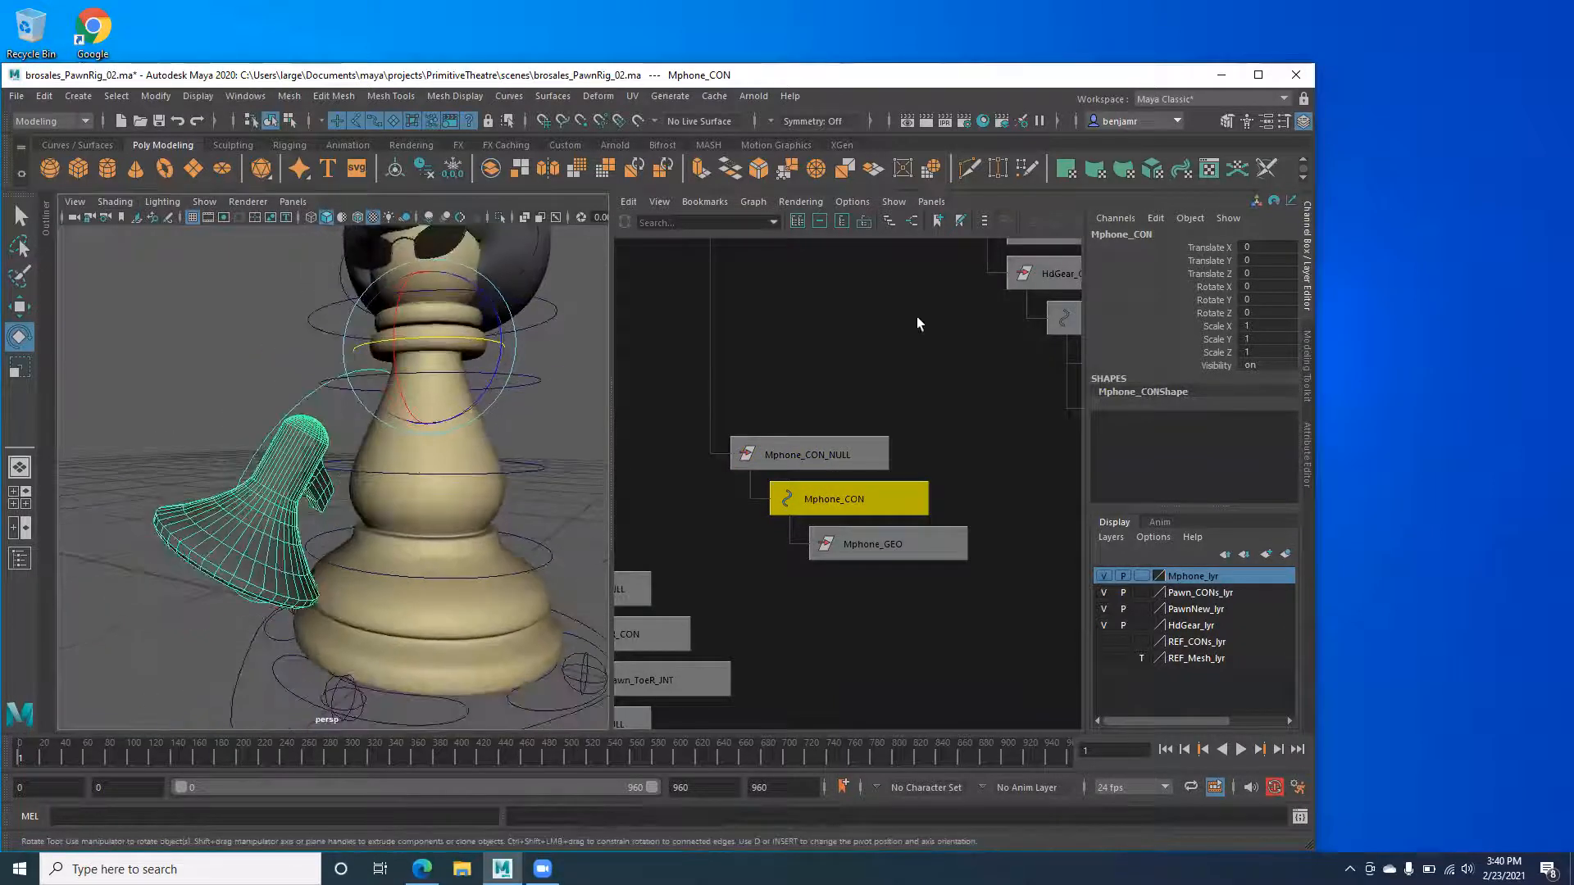
pyautogui.moveTo(1195, 248); pyautogui.dragTo(1205, 312)
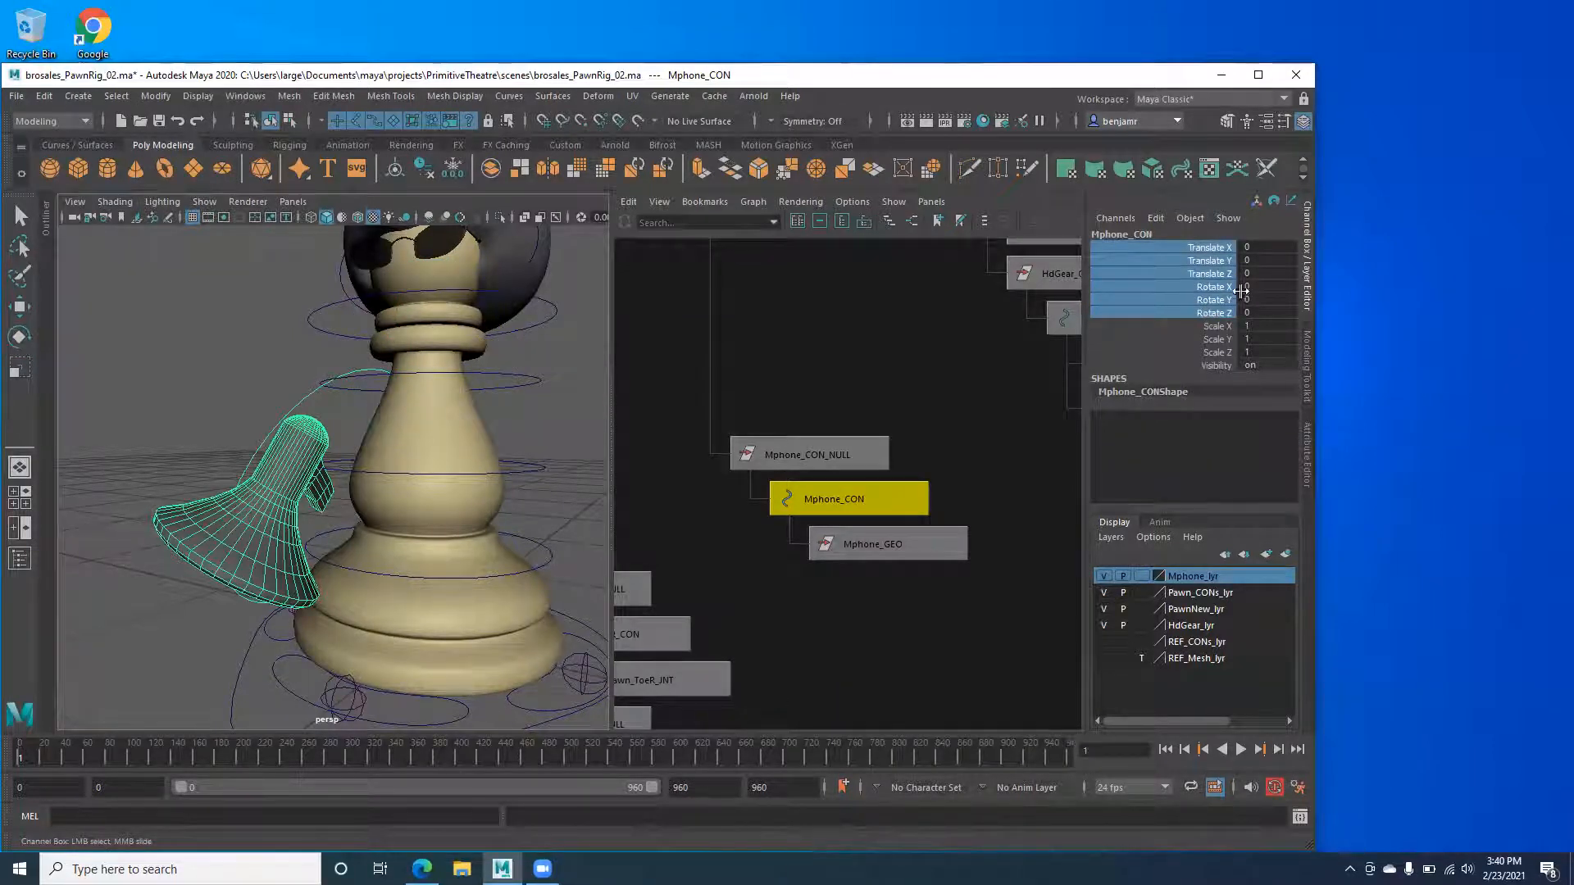
pyautogui.moveTo(1203, 326); pyautogui.dragTo(1213, 356)
pyautogui.click(775, 399)
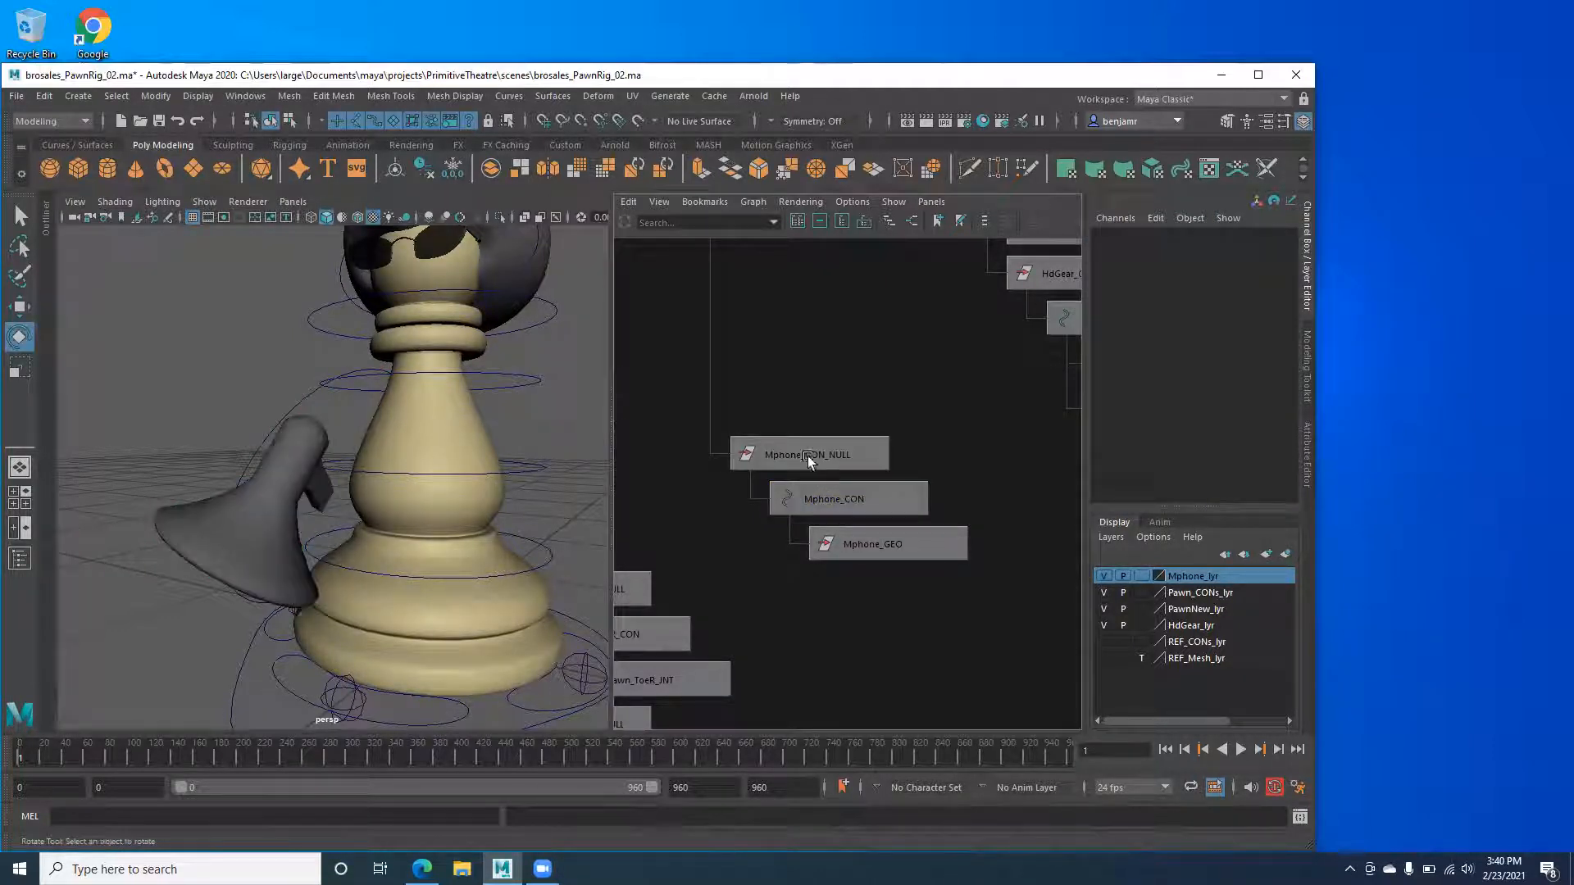
pyautogui.click(807, 454)
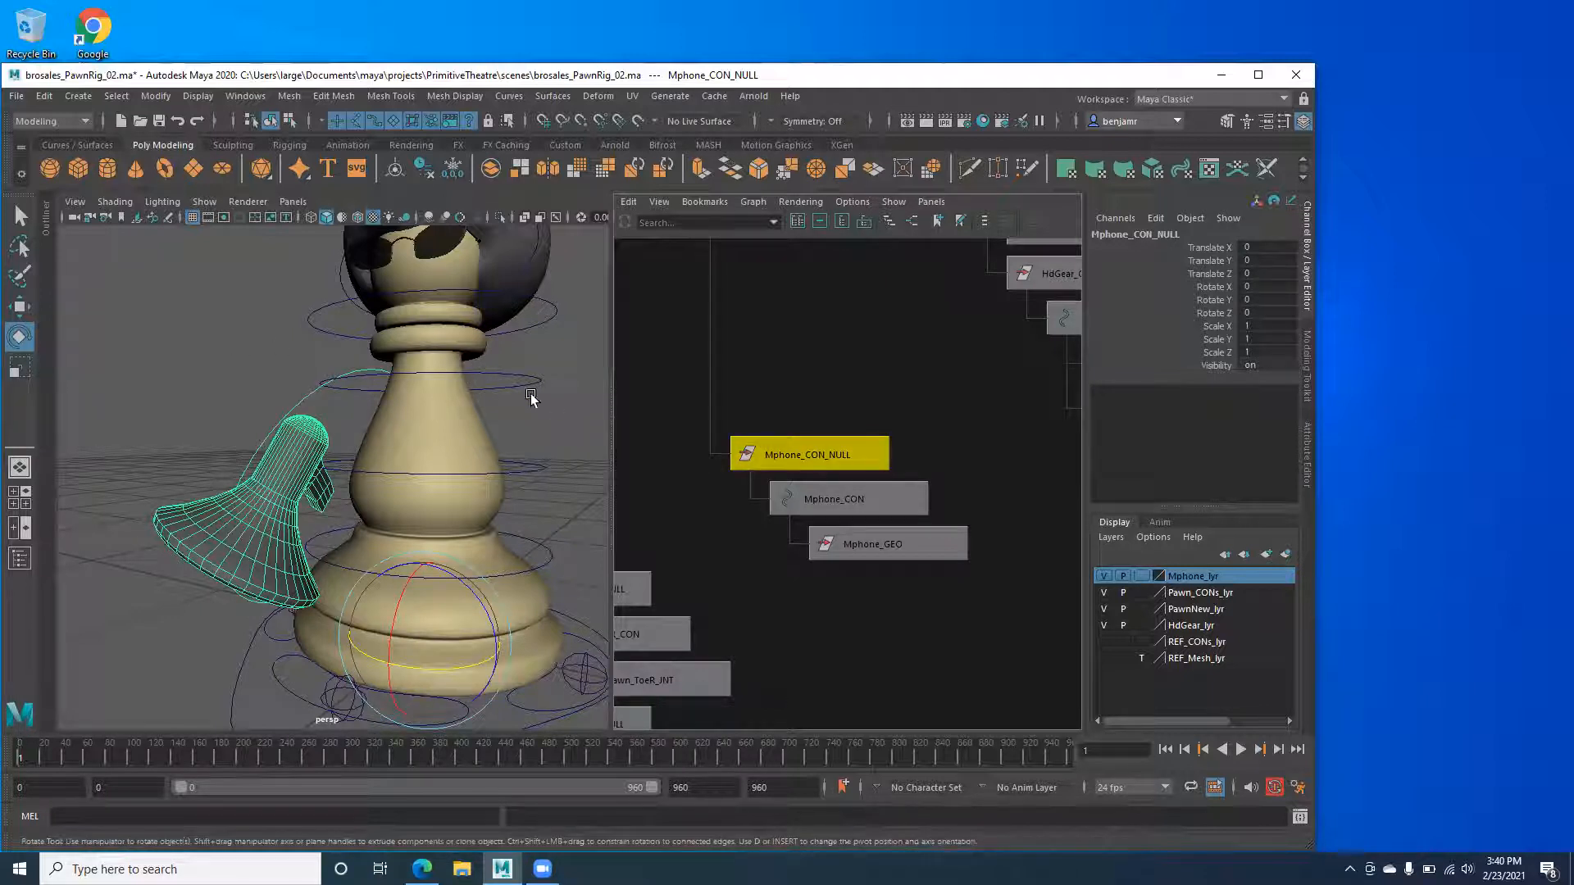
# Review where the Mphone_CON branch sits within the complete pawn rig hierarchy and view the whole pawn.
pyautogui.scroll(-3, 733, 362)
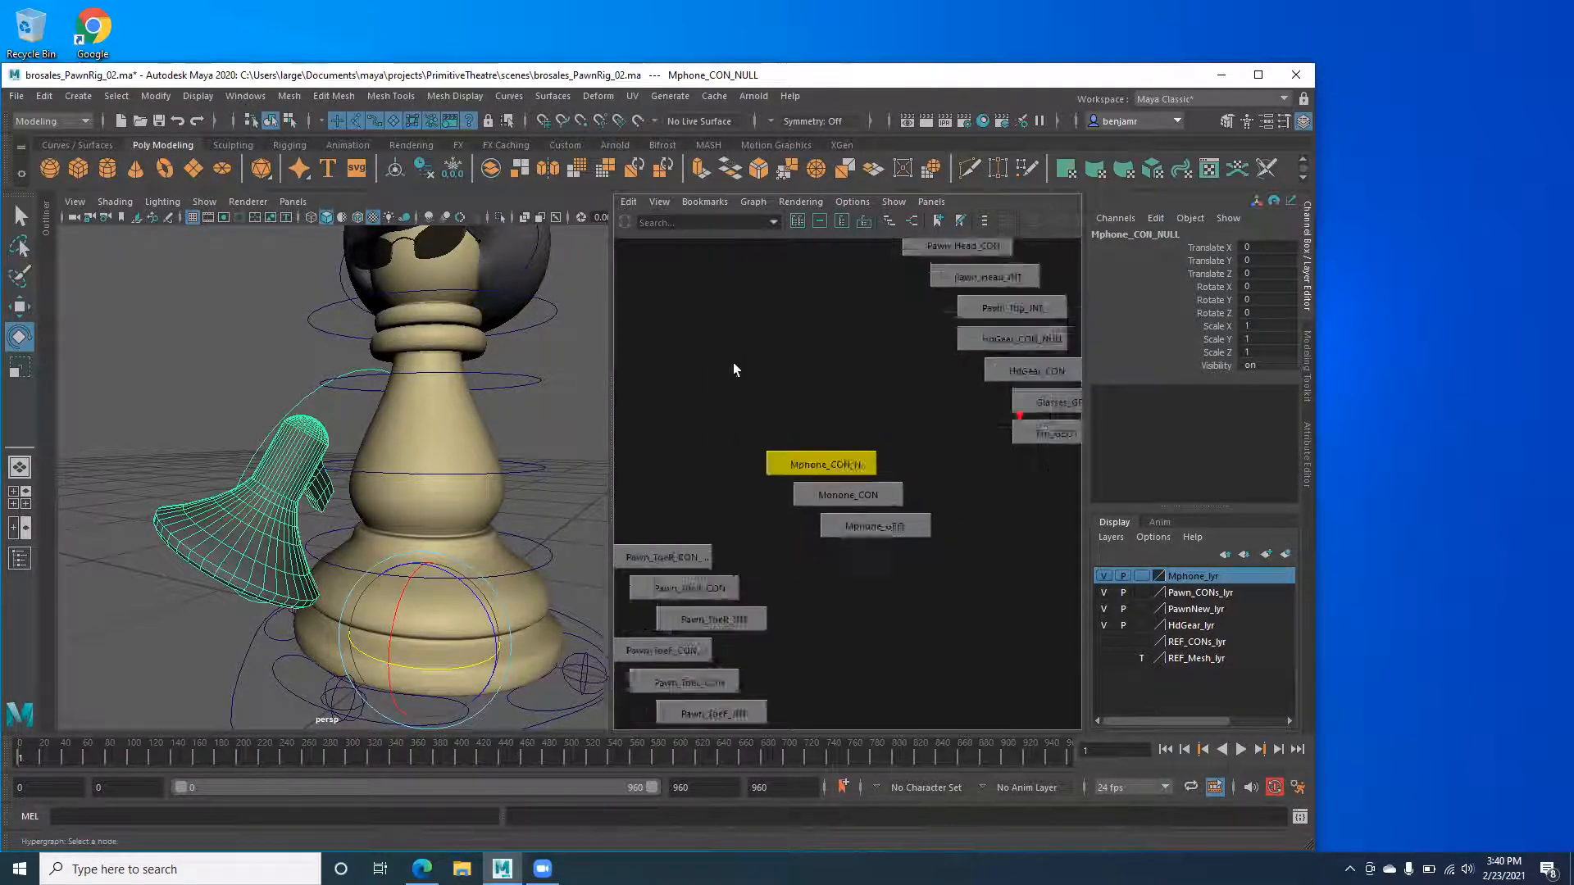
pyautogui.scroll(5, 961, 447)
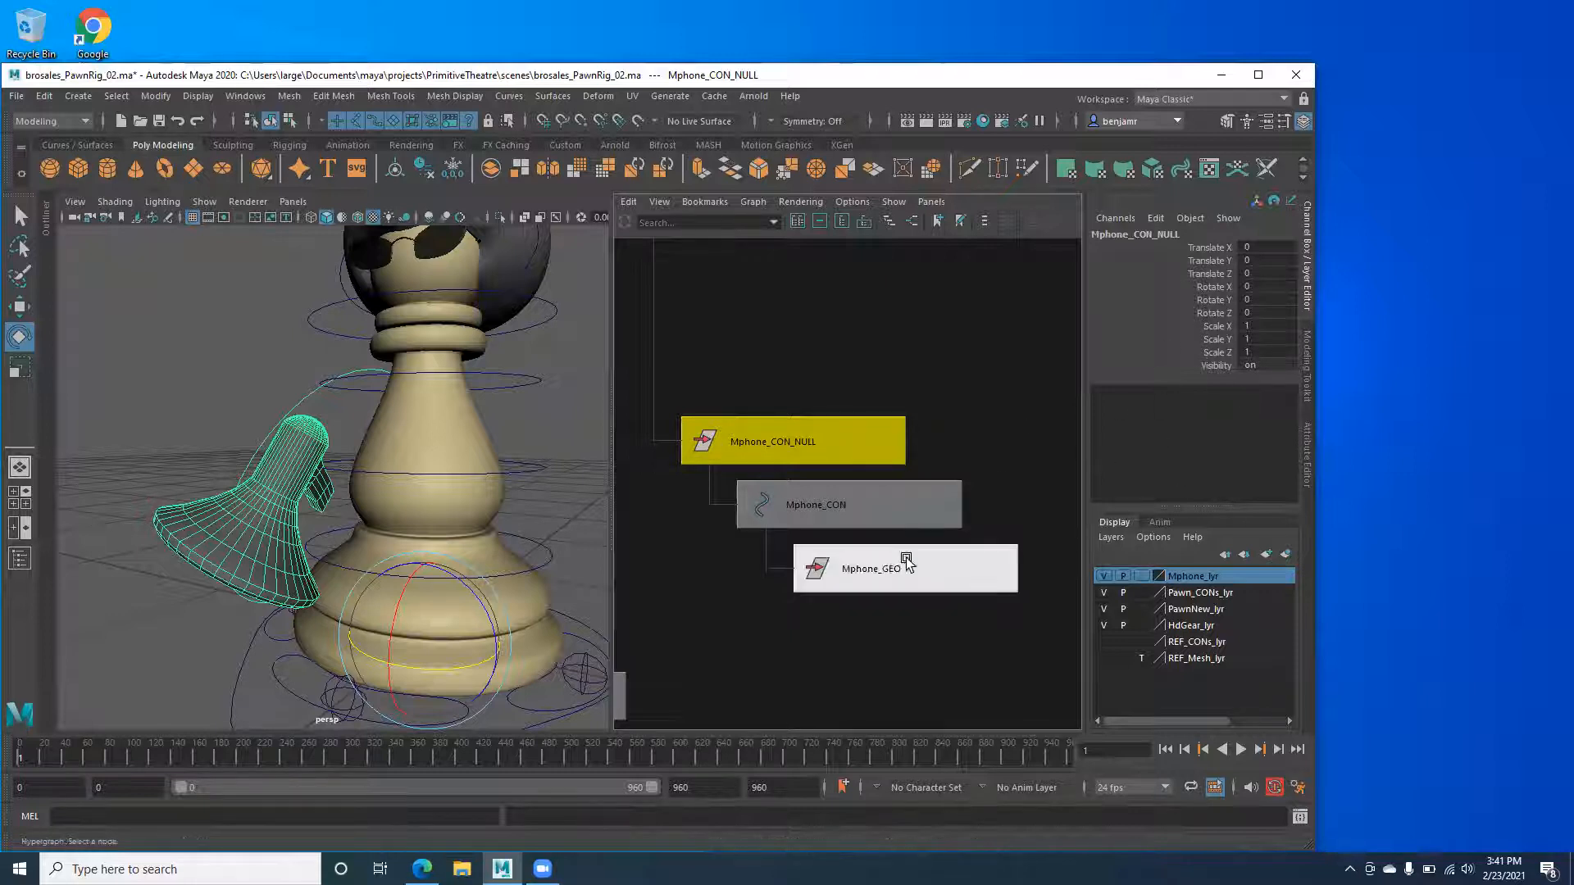
pyautogui.click(807, 513)
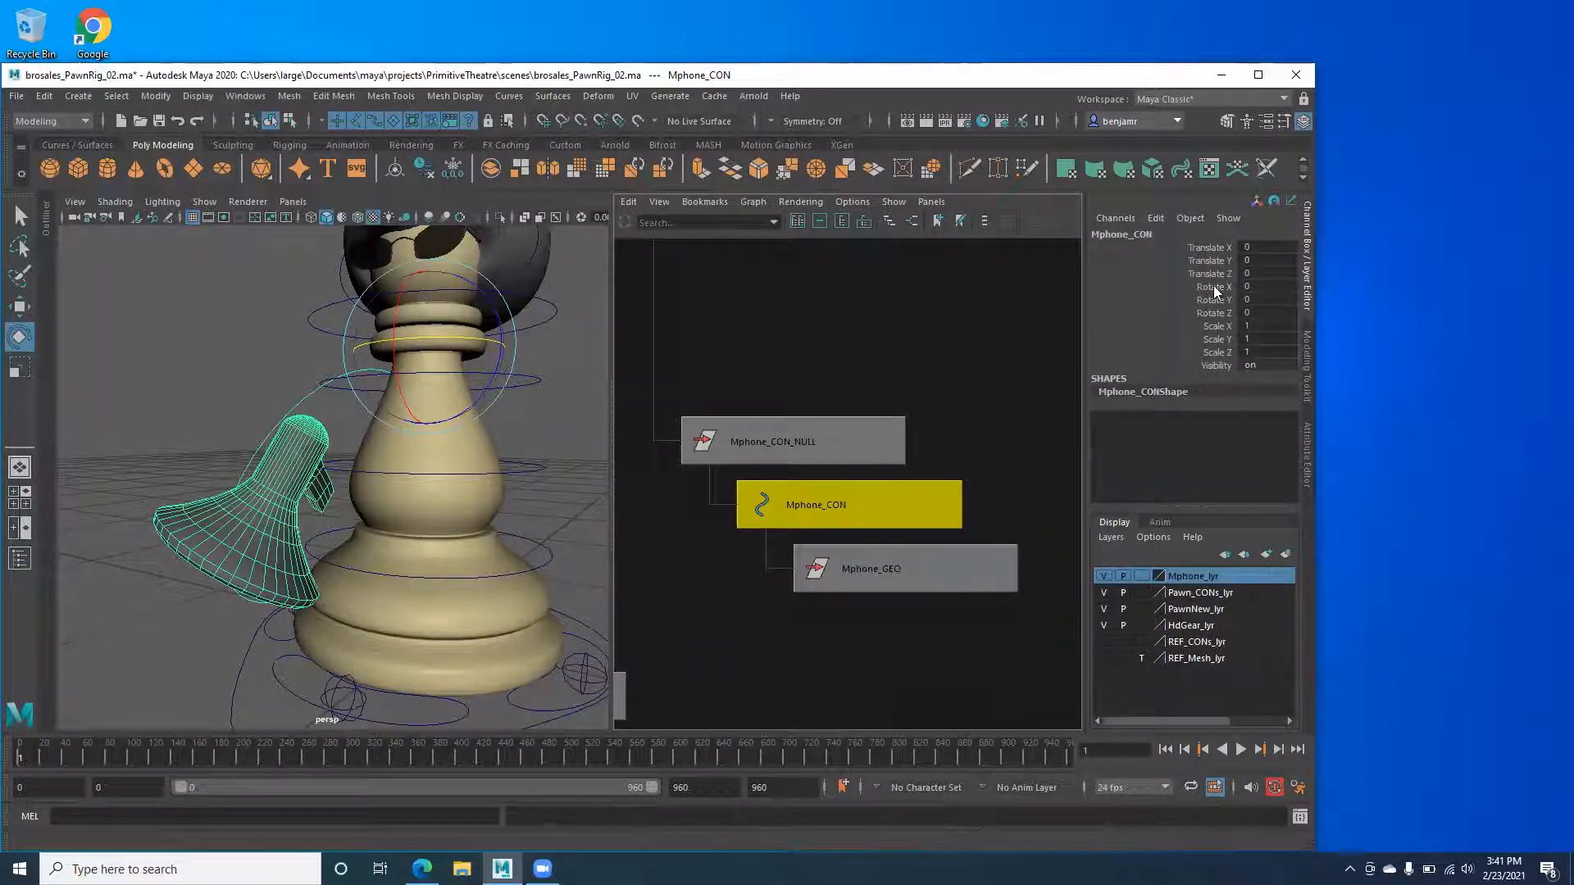
pyautogui.scroll(-3, 866, 413)
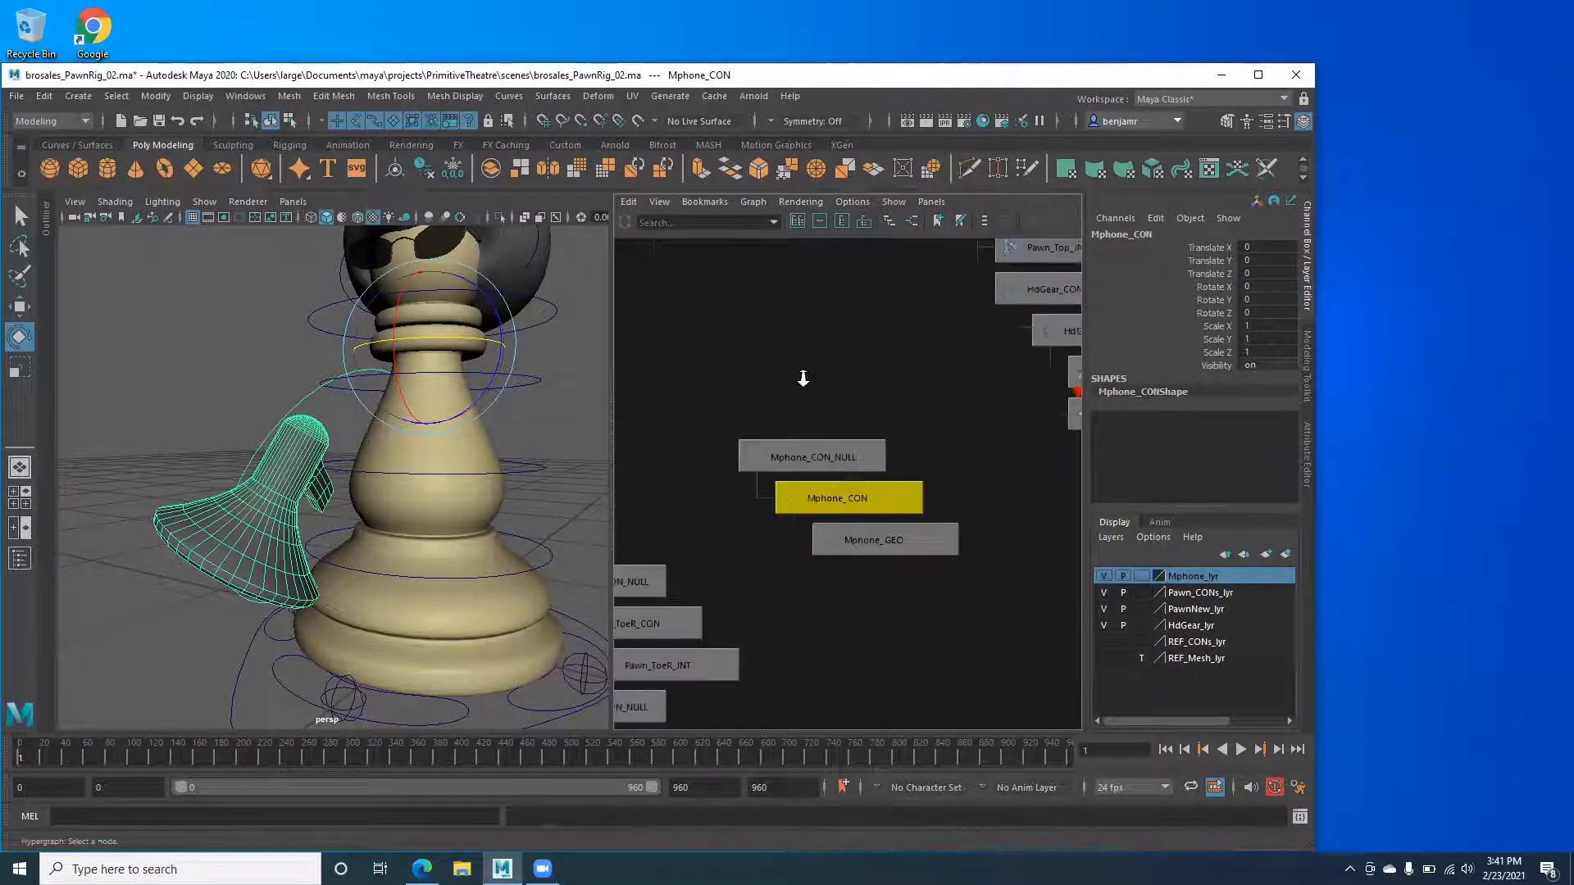
pyautogui.keyDown('alt'); pyautogui.moveTo(842, 410); pyautogui.dragTo(803, 418, button='middle'); pyautogui.keyUp('alt')
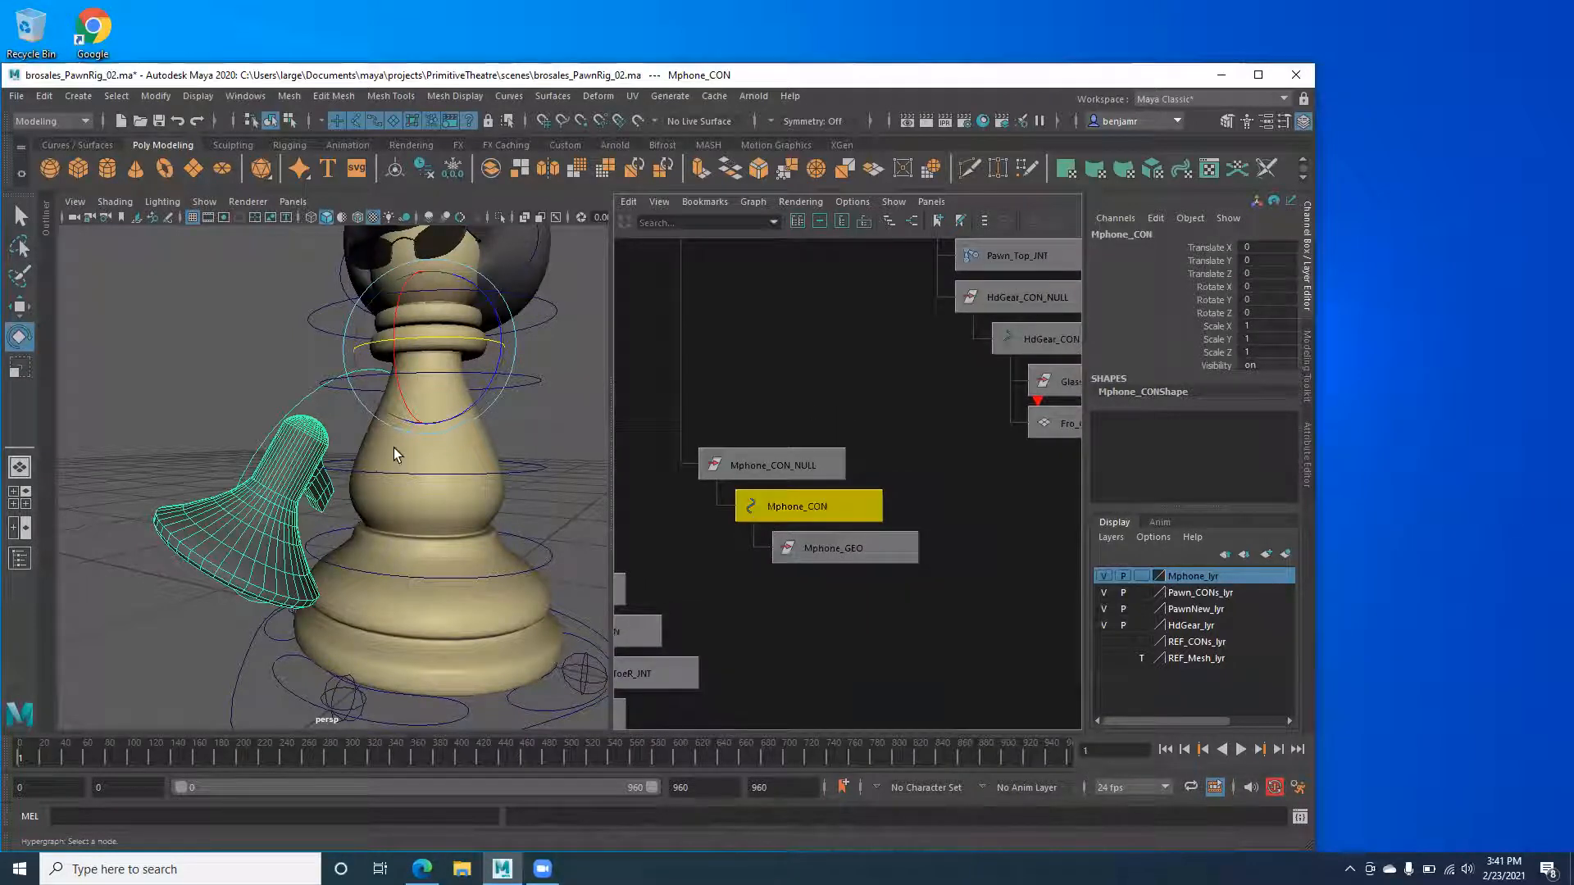
pyautogui.press('a')
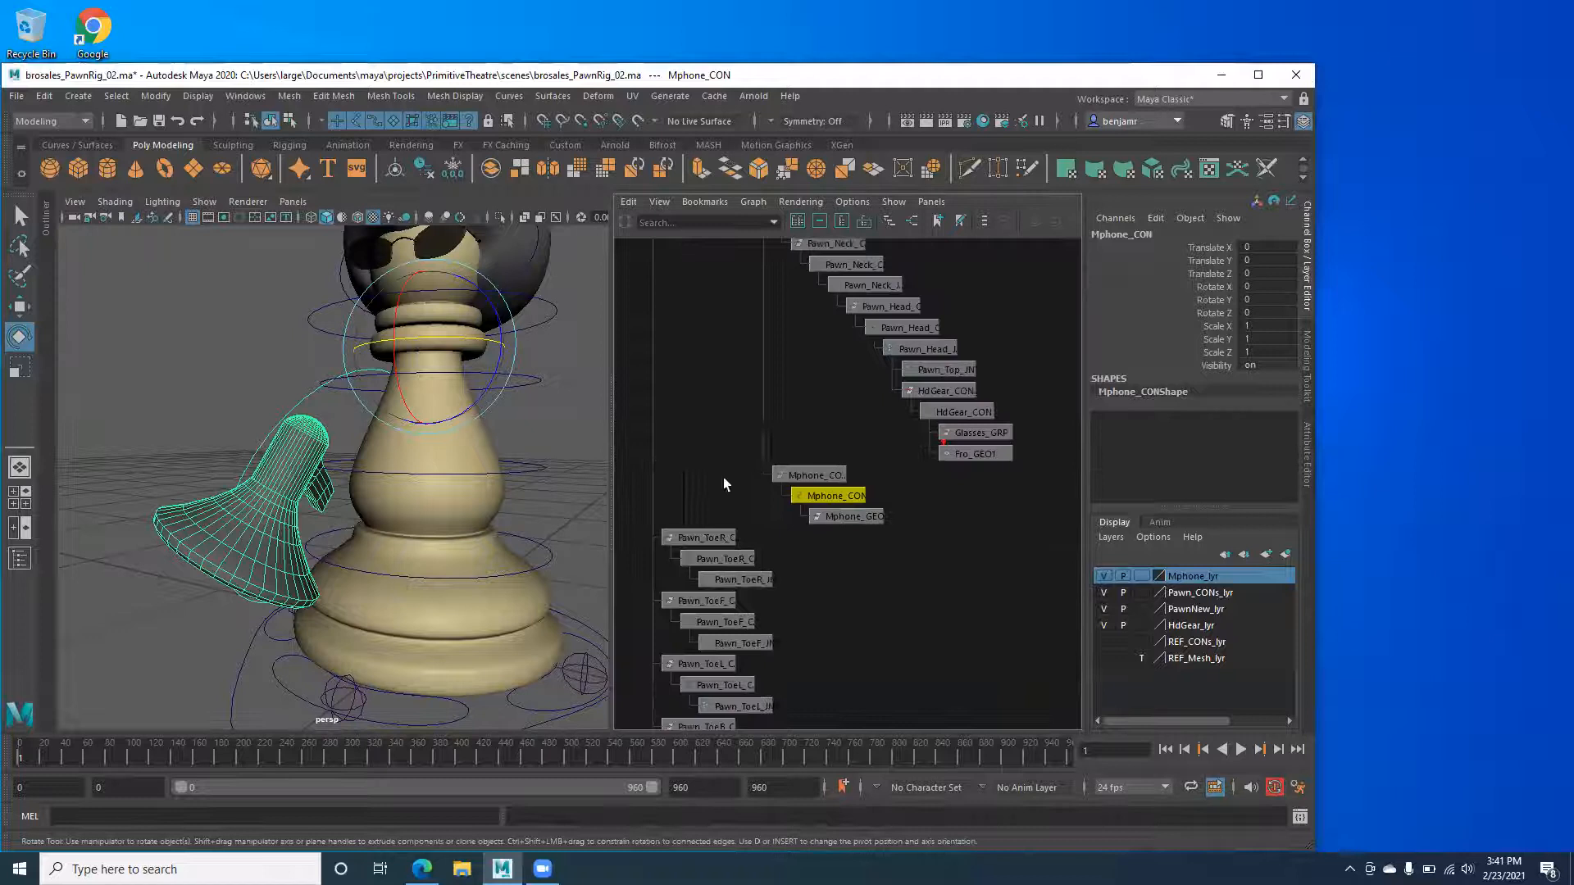
pyautogui.scroll(-3, 678, 415)
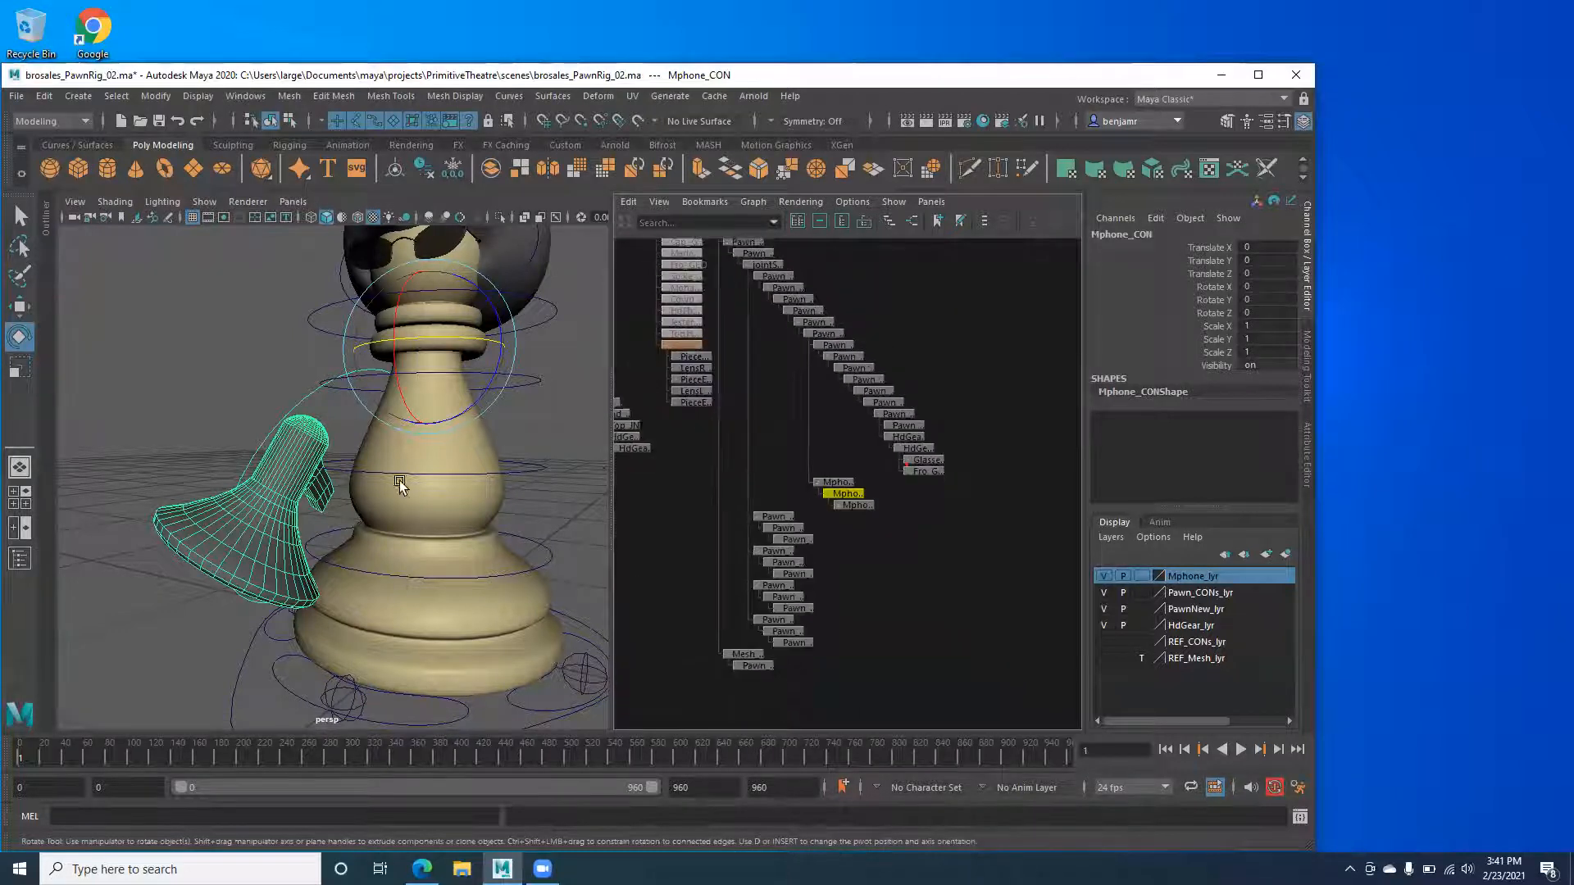
pyautogui.keyDown('alt'); pyautogui.moveTo(843, 414); pyautogui.dragTo(883, 501, button='middle'); pyautogui.keyUp('alt')
pyautogui.keyDown('alt'); pyautogui.moveTo(884, 502); pyautogui.dragTo(815, 464, button='right'); pyautogui.keyUp('alt')
pyautogui.keyDown('alt'); pyautogui.moveTo(814, 464); pyautogui.dragTo(812, 440, button='middle'); pyautogui.keyUp('alt')
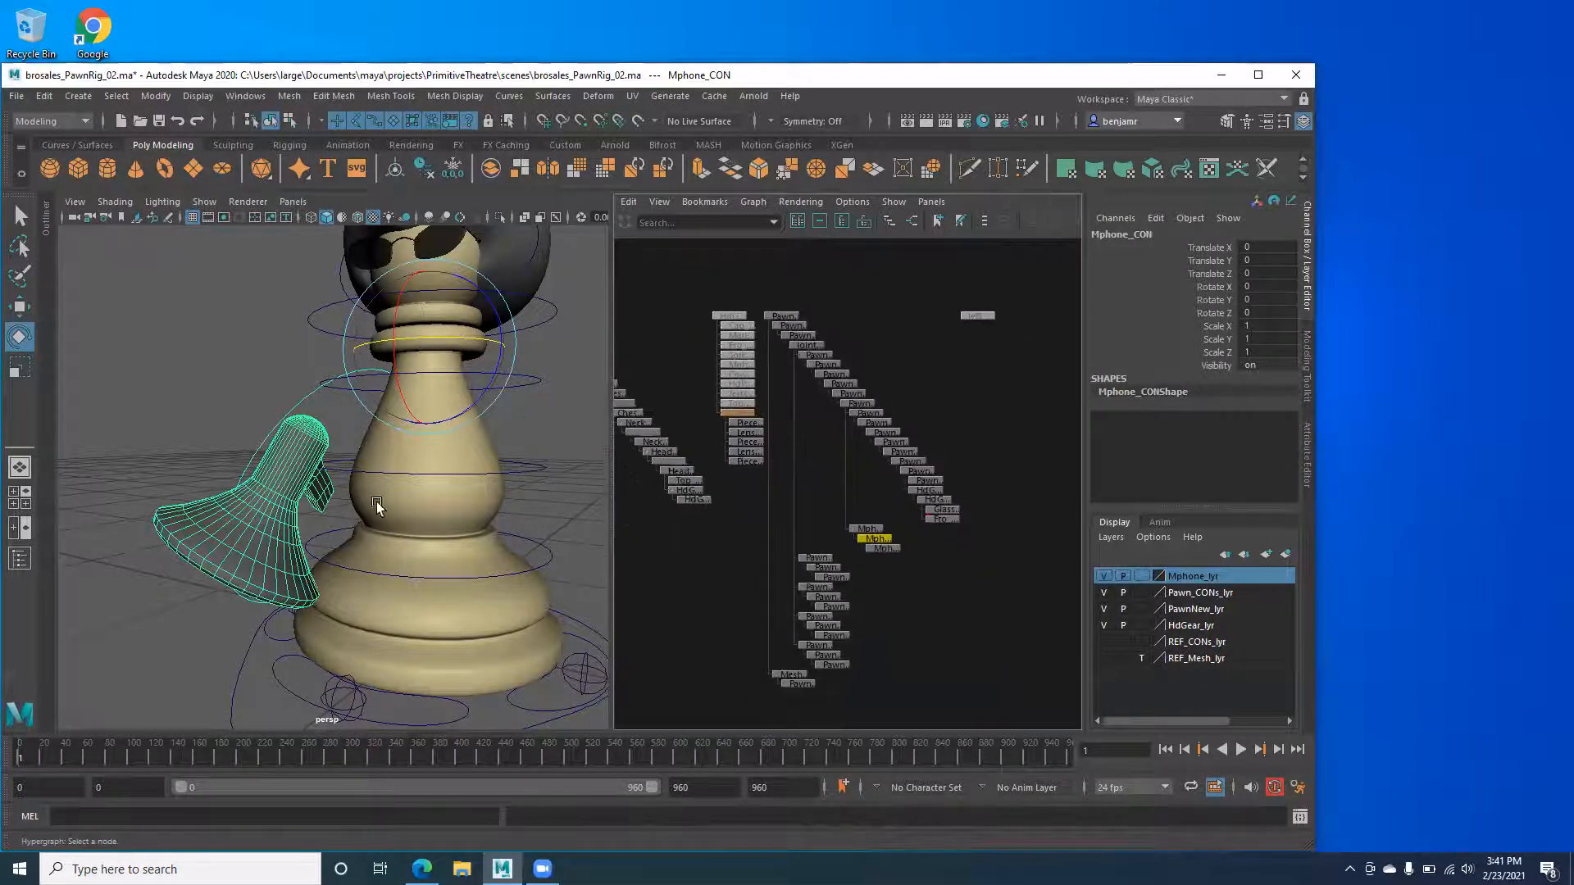
pyautogui.keyDown('alt'); pyautogui.moveTo(377, 508); pyautogui.dragTo(293, 490, button='right'); pyautogui.keyUp('alt')
pyautogui.keyDown('alt'); pyautogui.moveTo(293, 490); pyautogui.dragTo(314, 494); pyautogui.keyUp('alt')
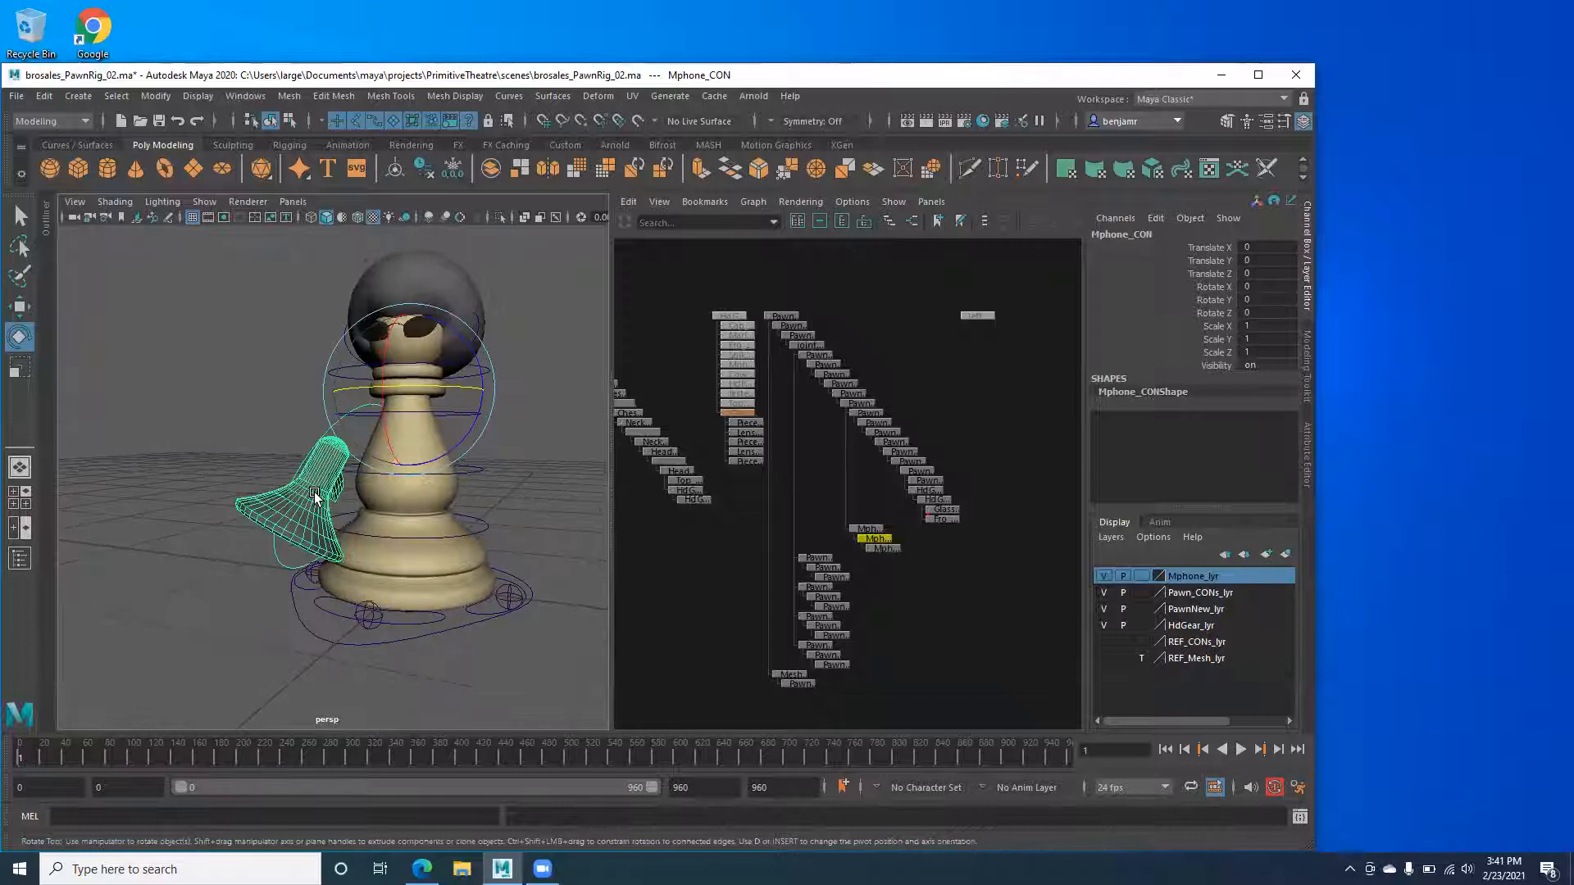
pyautogui.click(1099, 32)
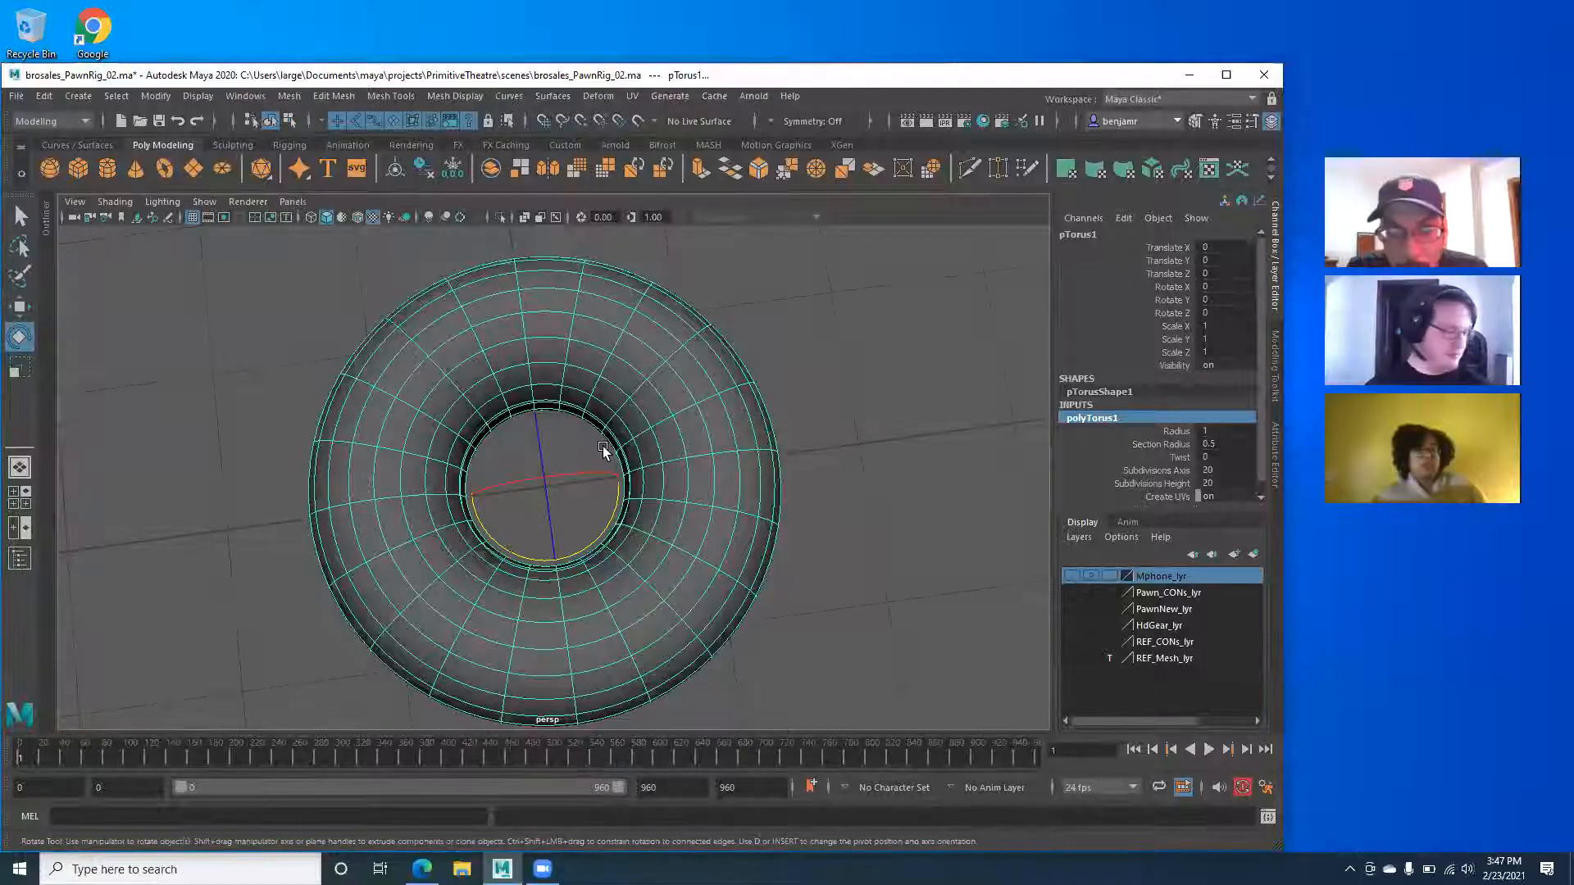
# Set the torus's Subdivisions Axis to 36 and its Subdivisions Height to 20.
pyautogui.keyDown('alt'); pyautogui.moveTo(564, 465); pyautogui.dragTo(611, 469); pyautogui.keyUp('alt')
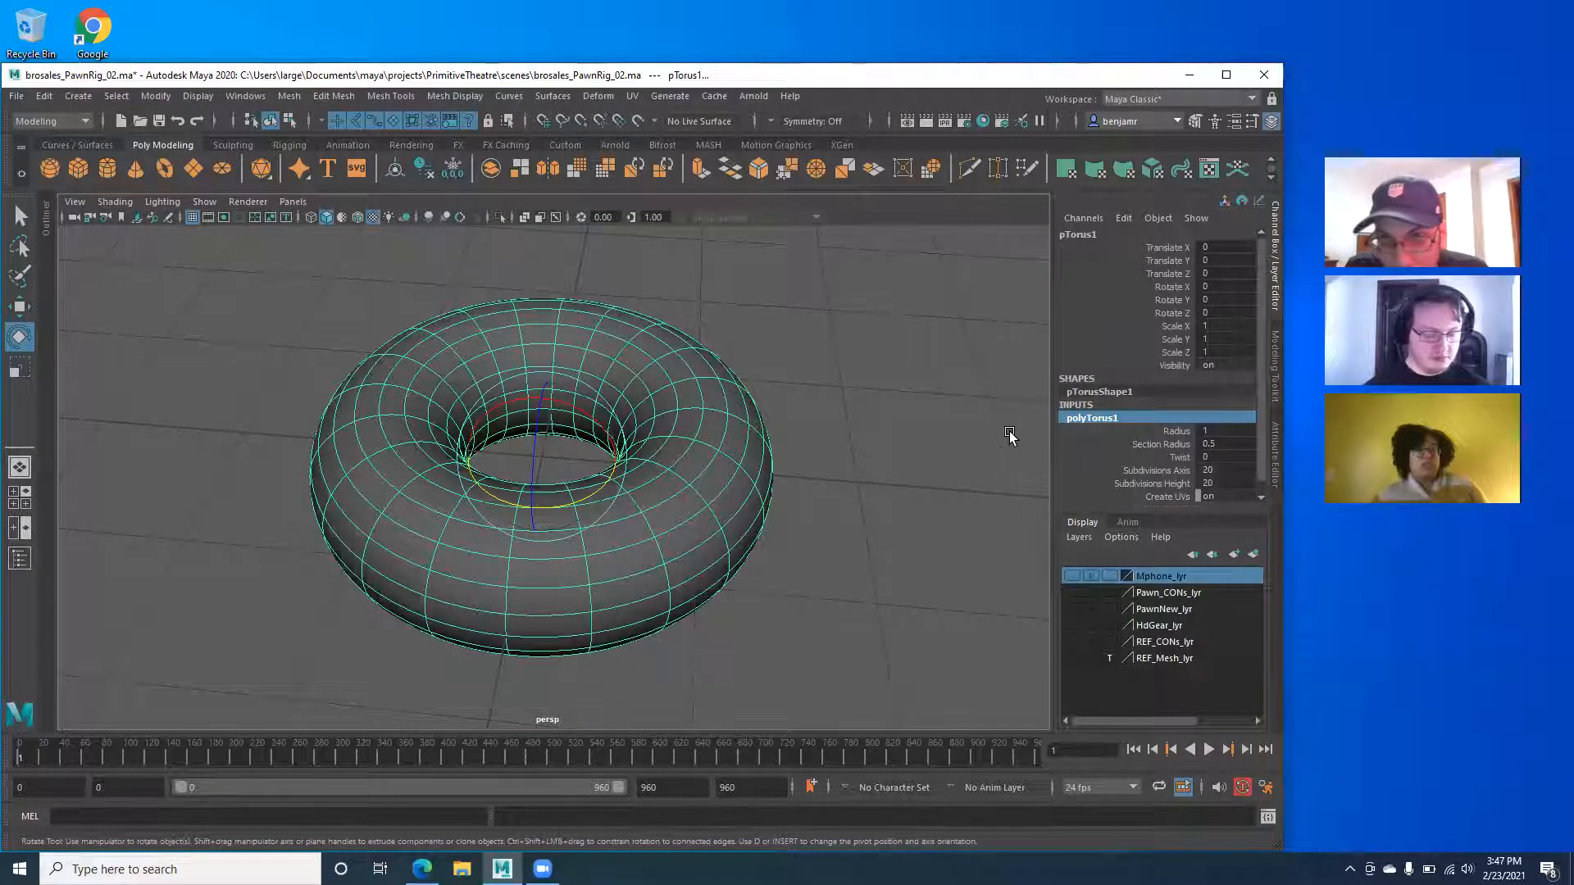
pyautogui.click(1136, 472)
pyautogui.moveTo(942, 457); pyautogui.dragTo(1078, 467, button='middle')
pyautogui.keyDown('alt'); pyautogui.moveTo(678, 467); pyautogui.dragTo(644, 496); pyautogui.keyUp('alt')
pyautogui.click(1105, 484)
pyautogui.moveTo(969, 456); pyautogui.dragTo(877, 456, button='middle')
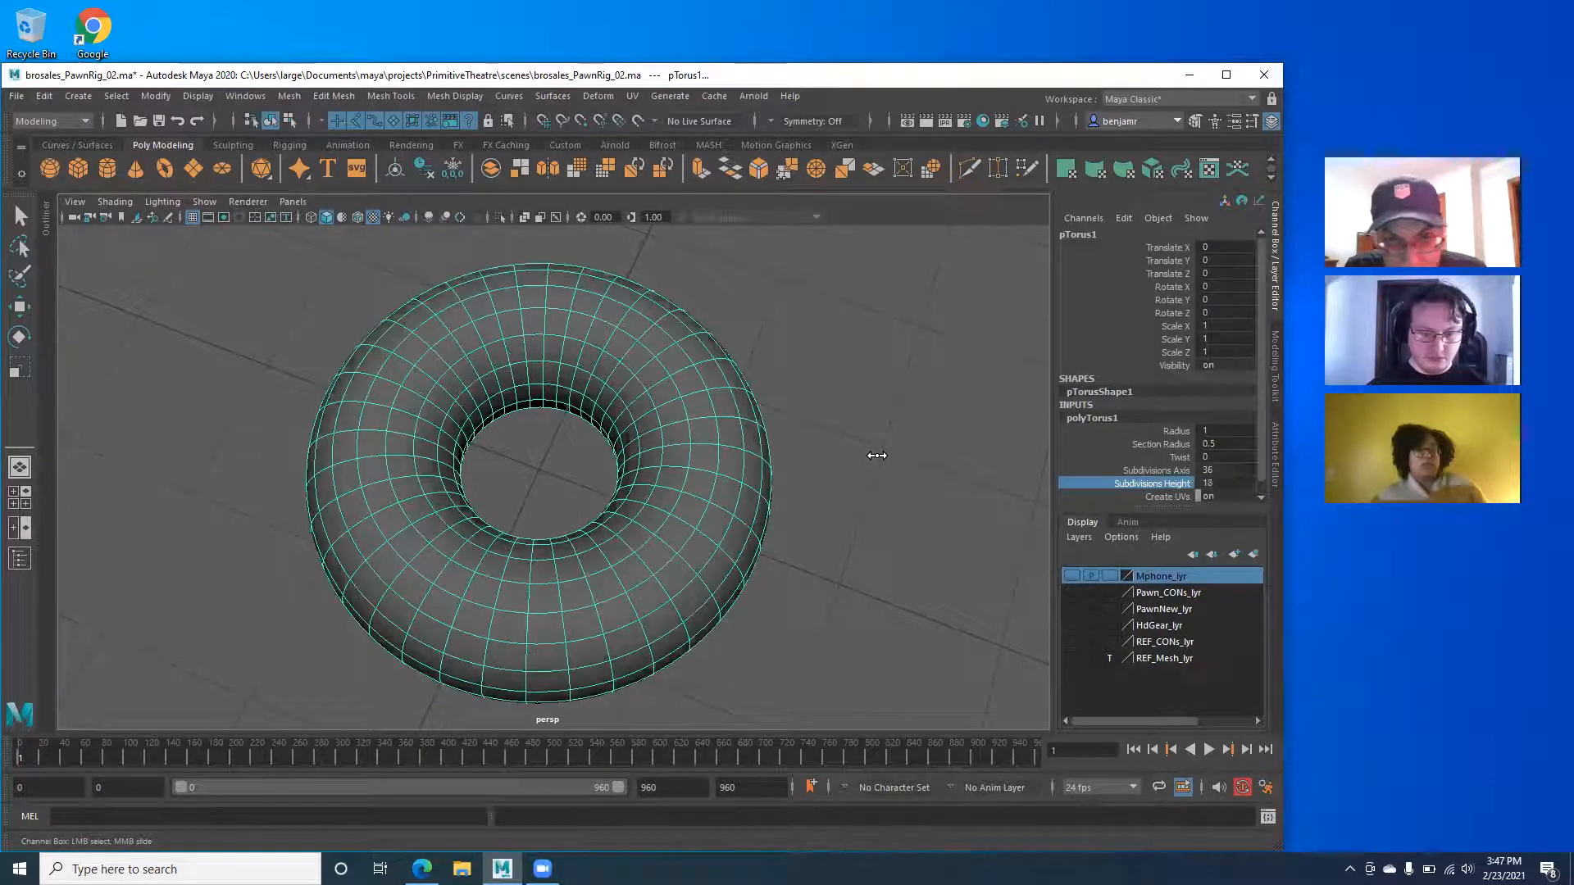
pyautogui.click(1204, 484)
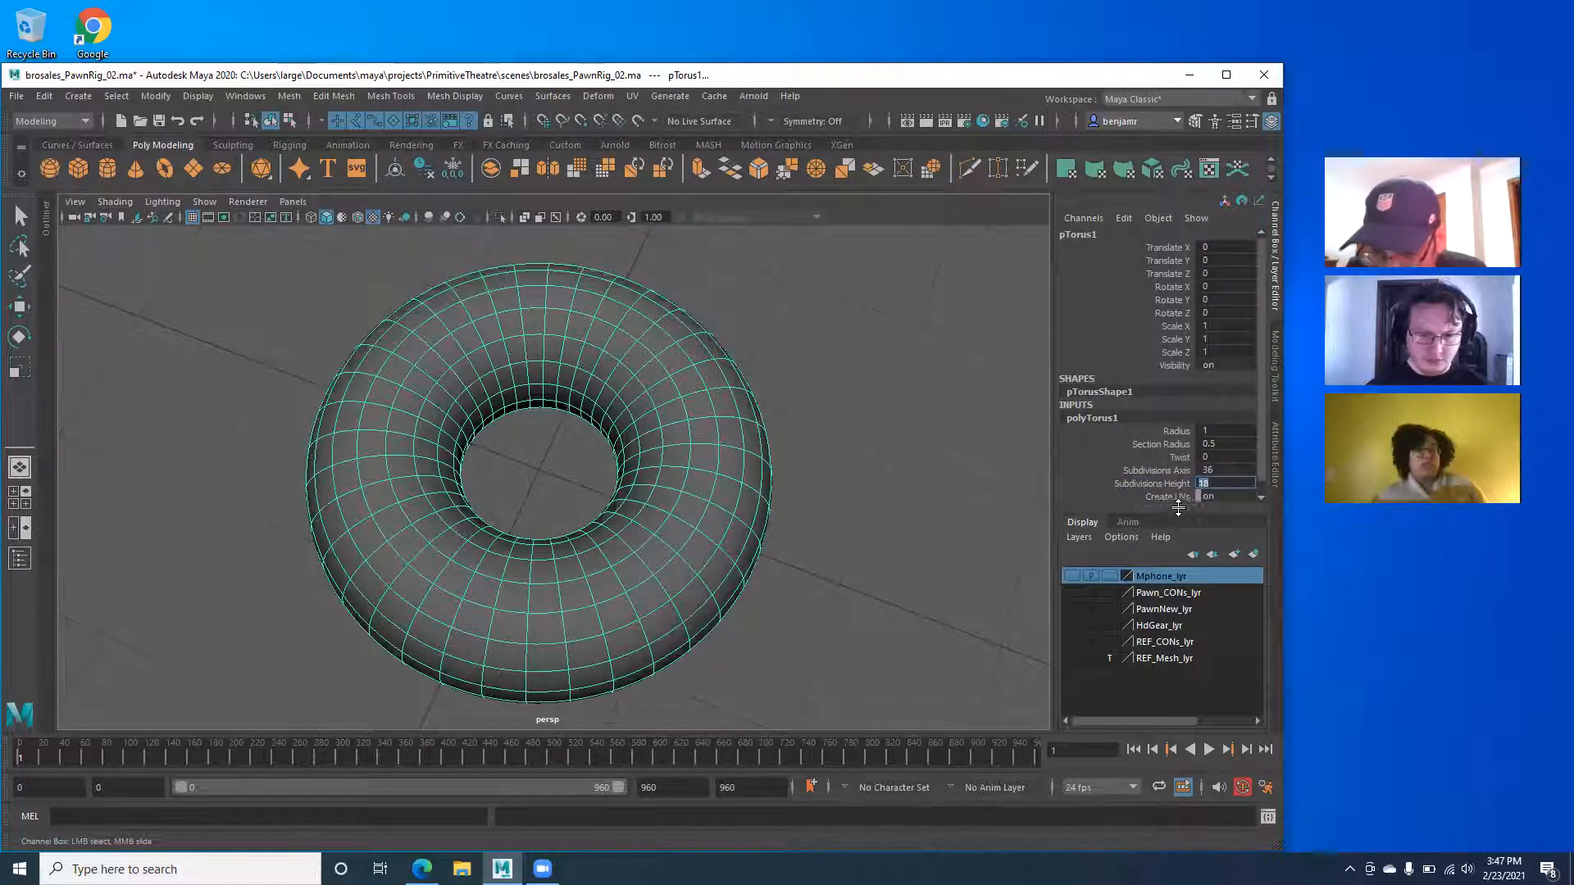
# Thicken the torus by raising its Section Radius to about 0.6.
pyautogui.click(1126, 446)
pyautogui.moveTo(861, 445); pyautogui.dragTo(864, 446, button='middle')
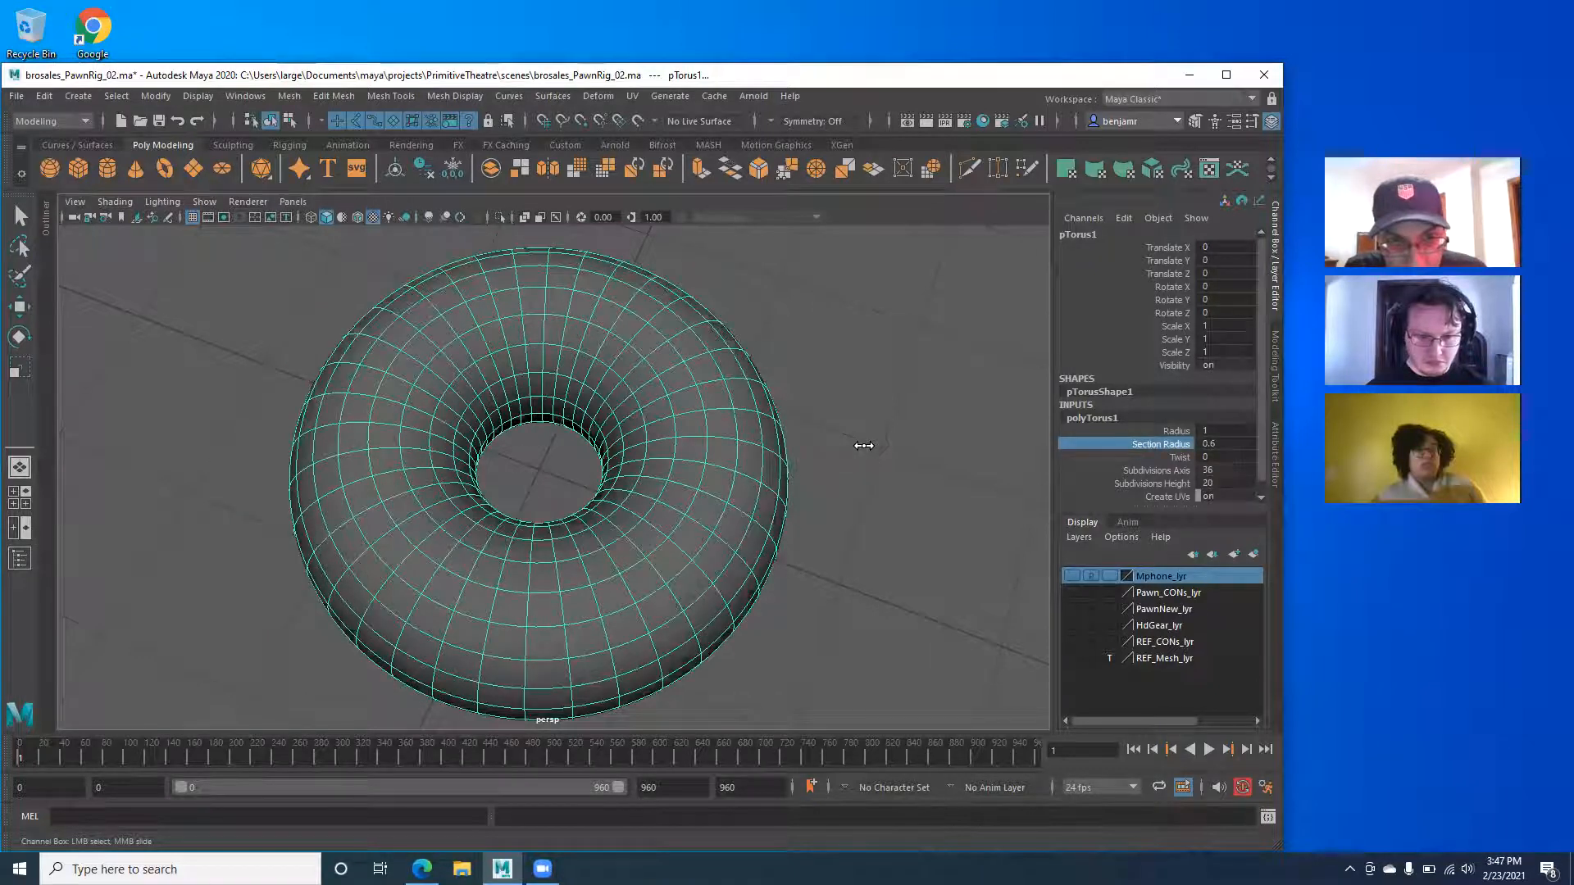
pyautogui.moveTo(864, 447); pyautogui.dragTo(863, 446, button='middle')
# Insert an edge loop just above the middle edge around the torus's outer side.
pyautogui.keyDown('alt'); pyautogui.moveTo(615, 579); pyautogui.dragTo(586, 557); pyautogui.keyUp('alt')
pyautogui.click(215, 352)
pyautogui.keyDown('alt'); pyautogui.moveTo(250, 397); pyautogui.dragTo(333, 398); pyautogui.keyUp('alt')
pyautogui.click(337, 415)
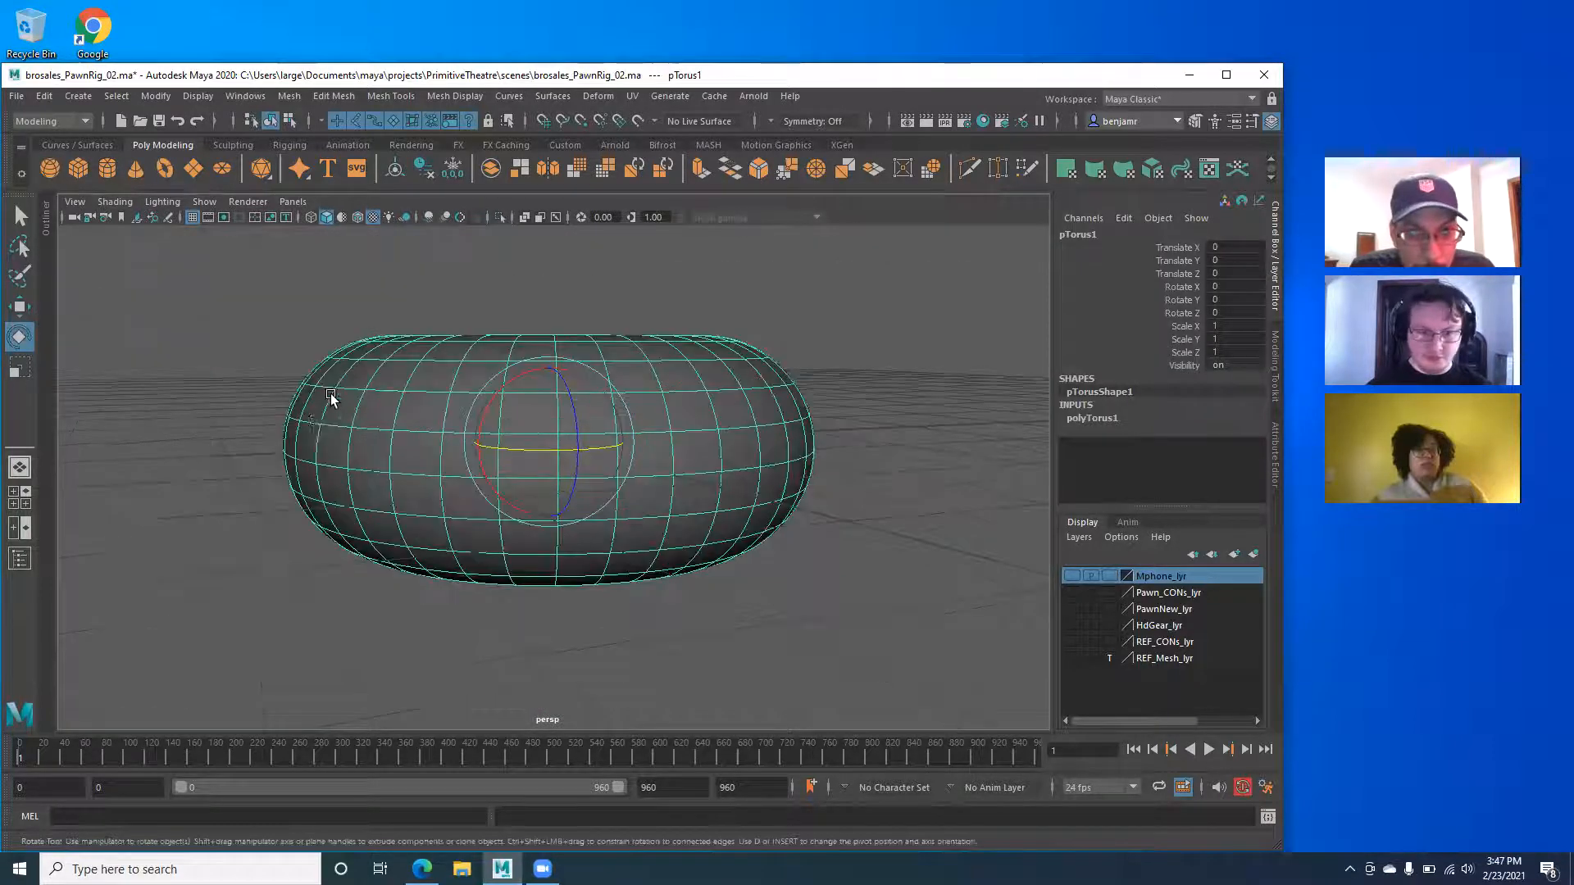
pyautogui.rightClick(410, 471)
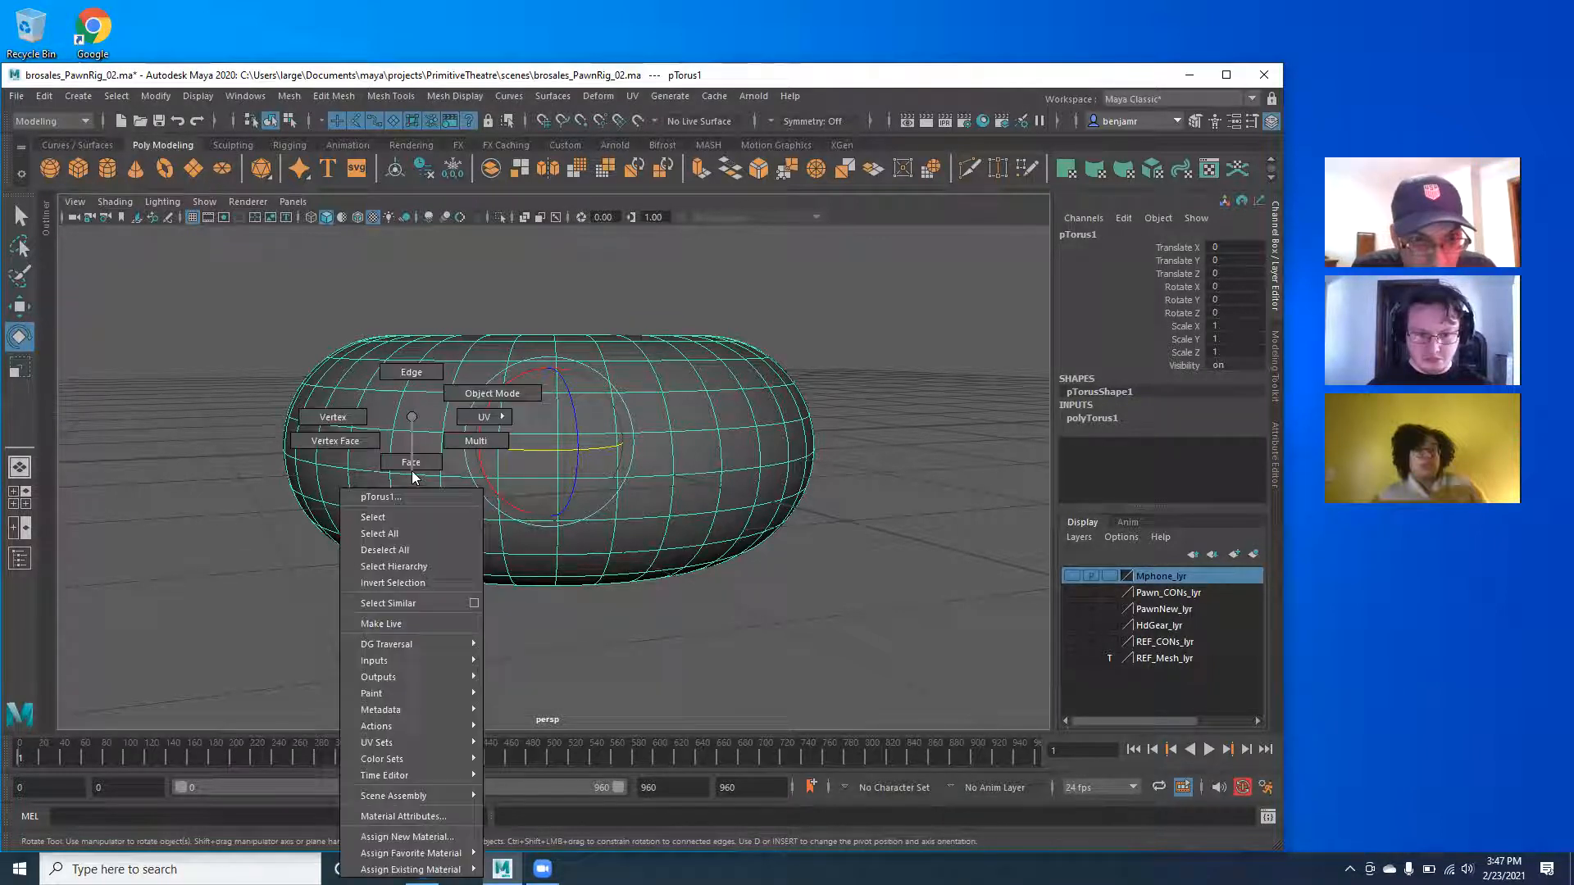
pyautogui.click(472, 394)
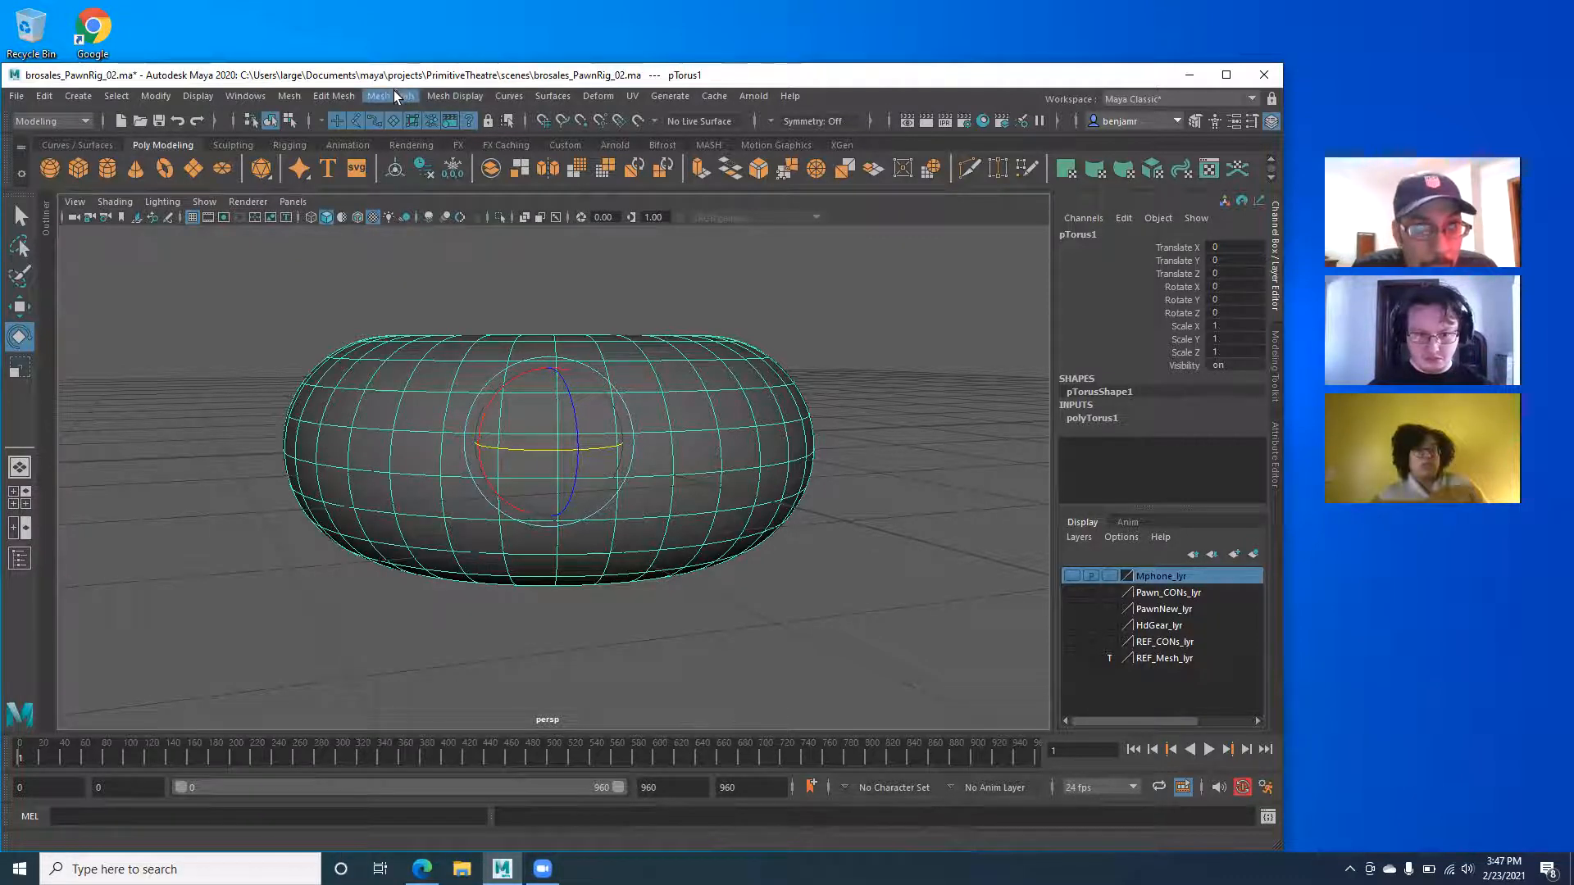
pyautogui.click(341, 97)
pyautogui.click(343, 98)
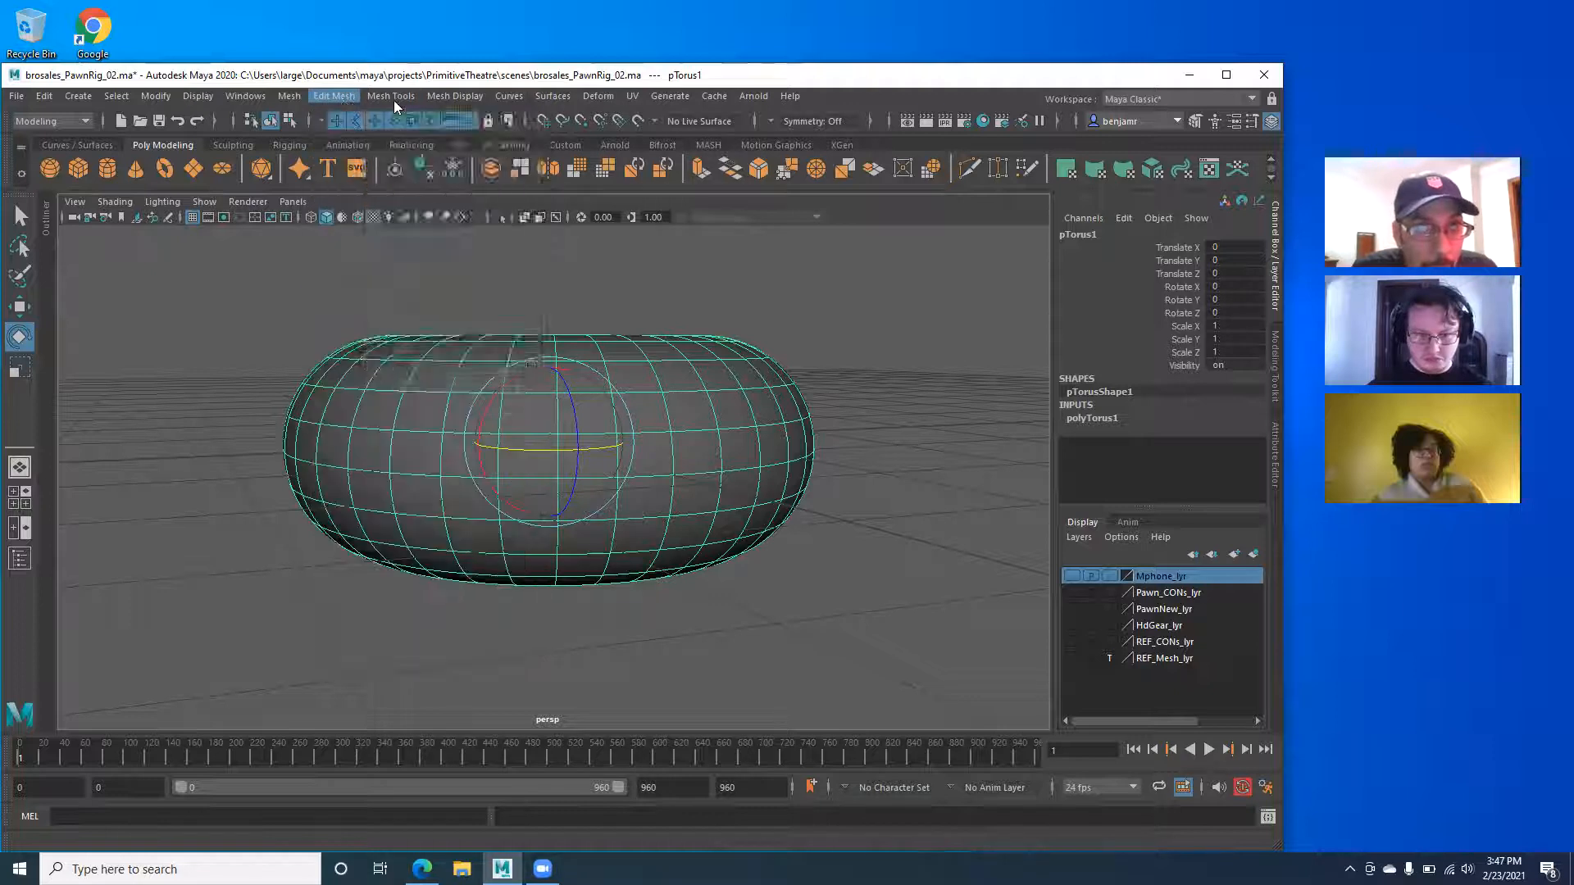
pyautogui.click(393, 100)
pyautogui.click(417, 219)
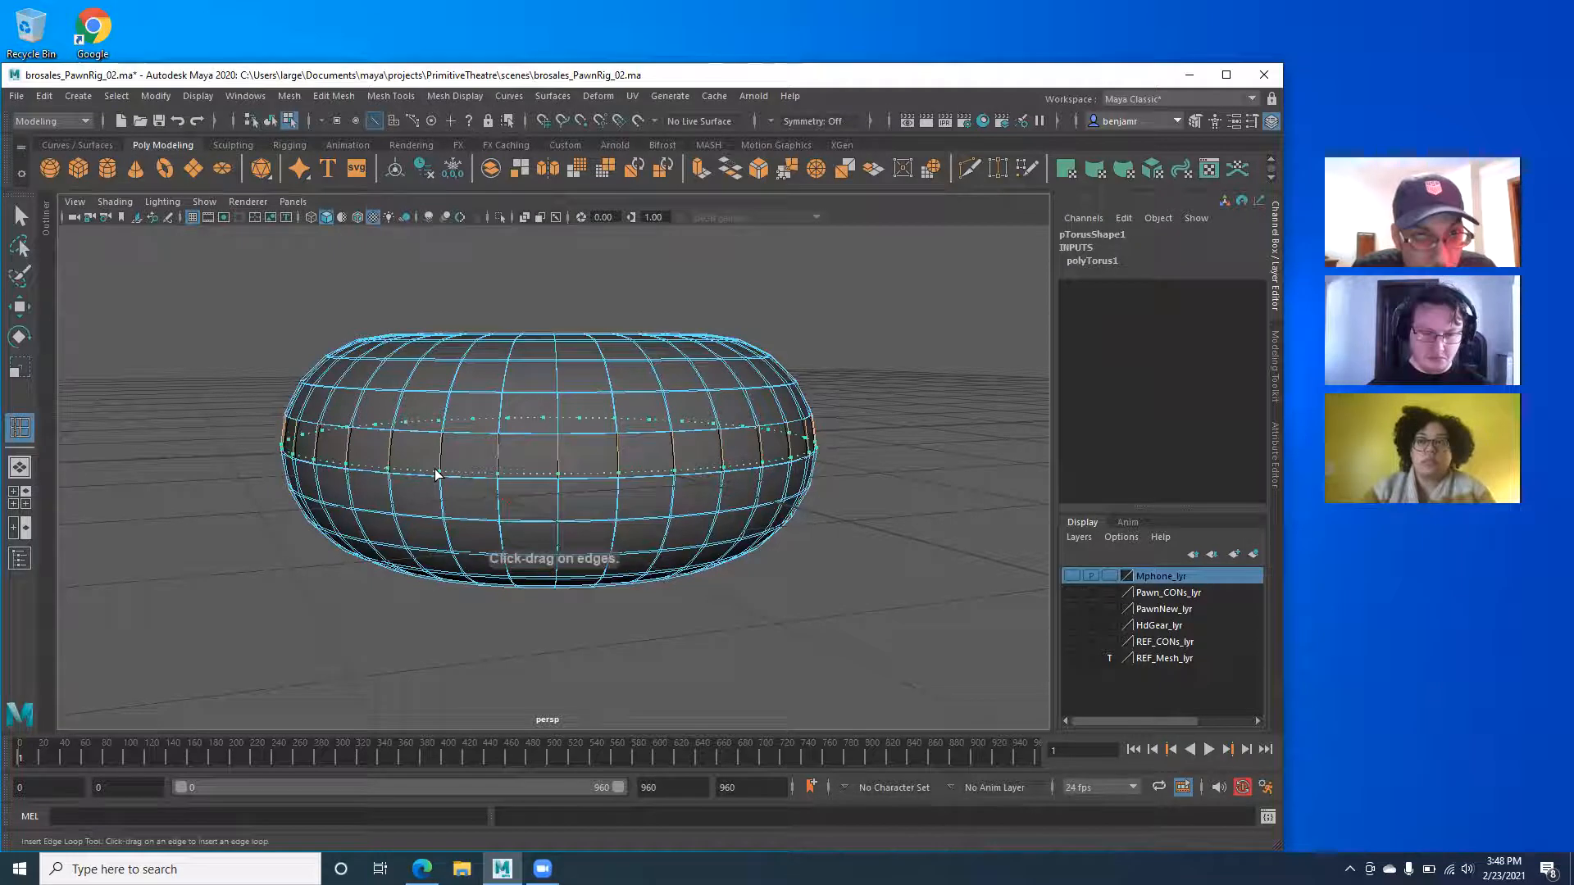
pyautogui.click(437, 469)
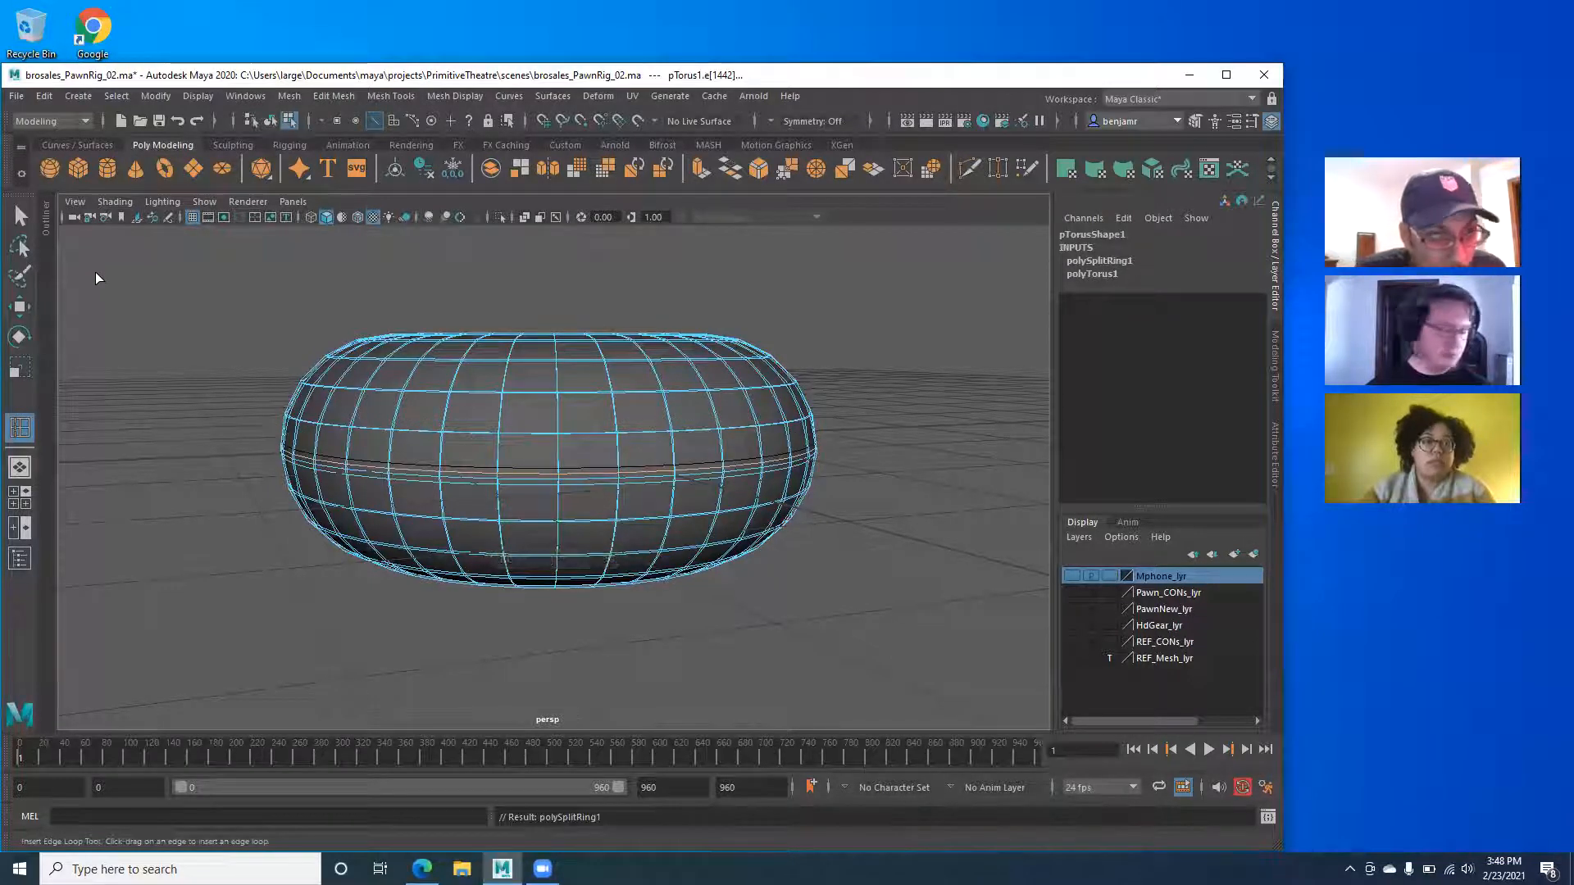
pyautogui.press('1')
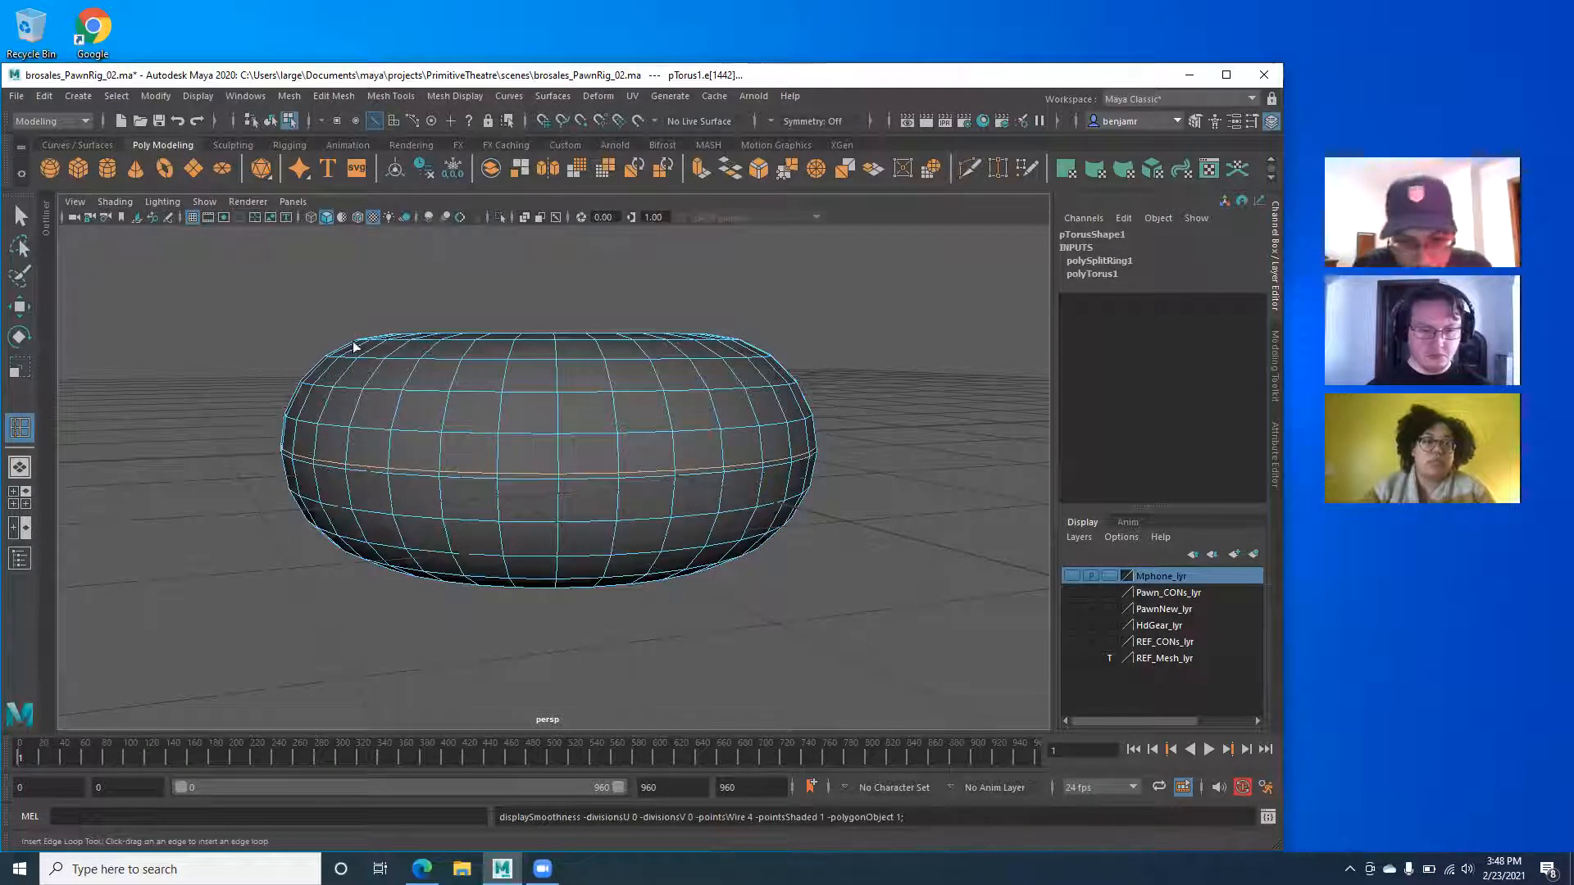
# Delete the narrow ring of faces around the torus's outer middle.
pyautogui.scroll(3, 464, 397)
pyautogui.keyDown('alt'); pyautogui.moveTo(772, 381); pyautogui.dragTo(625, 415); pyautogui.keyUp('alt')
pyautogui.keyDown('alt'); pyautogui.moveTo(489, 398); pyautogui.dragTo(204, 390); pyautogui.keyUp('alt')
pyautogui.click(20, 218)
pyautogui.keyDown('alt'); pyautogui.moveTo(369, 416); pyautogui.dragTo(355, 362); pyautogui.keyUp('alt')
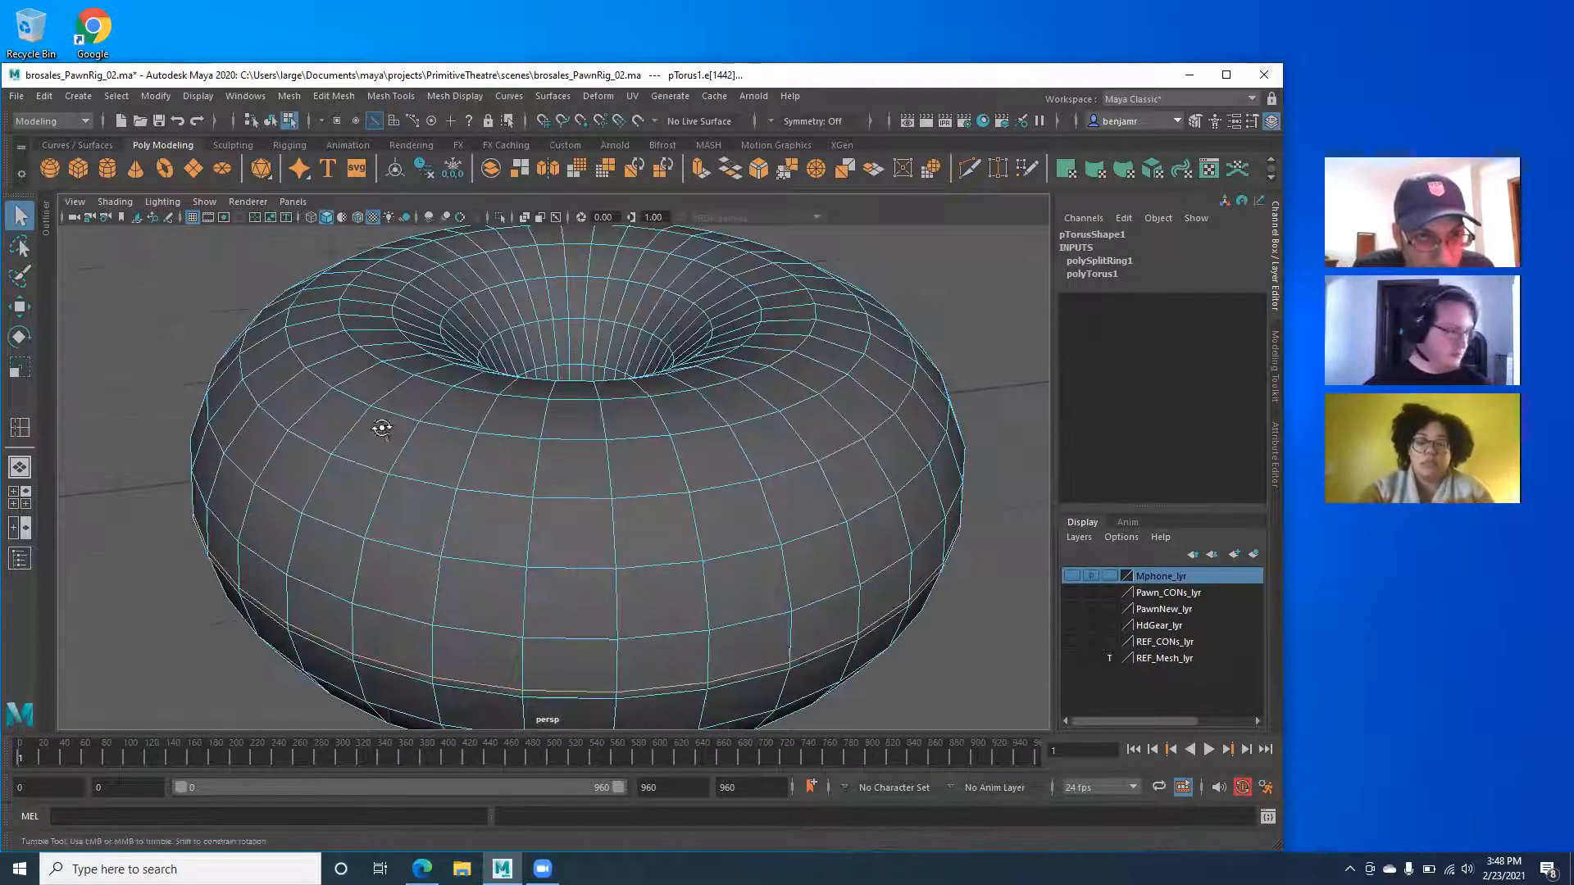
pyautogui.keyDown('alt'); pyautogui.moveTo(232, 421); pyautogui.dragTo(220, 397); pyautogui.keyUp('alt')
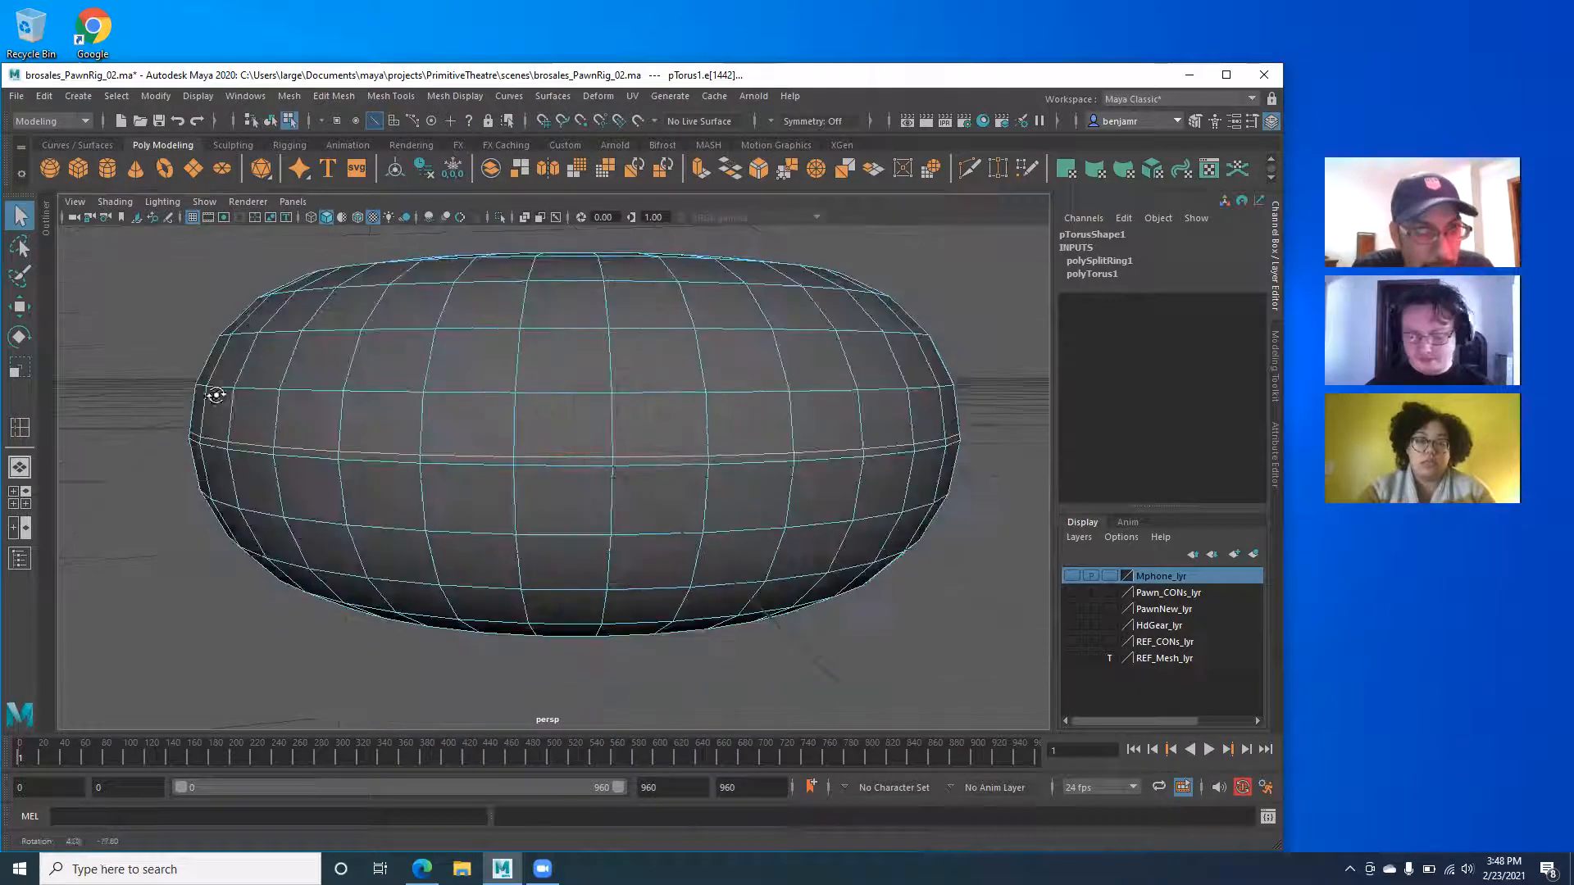
pyautogui.keyDown('alt'); pyautogui.moveTo(298, 461); pyautogui.dragTo(339, 464, button='right'); pyautogui.keyUp('alt')
pyautogui.click(442, 457)
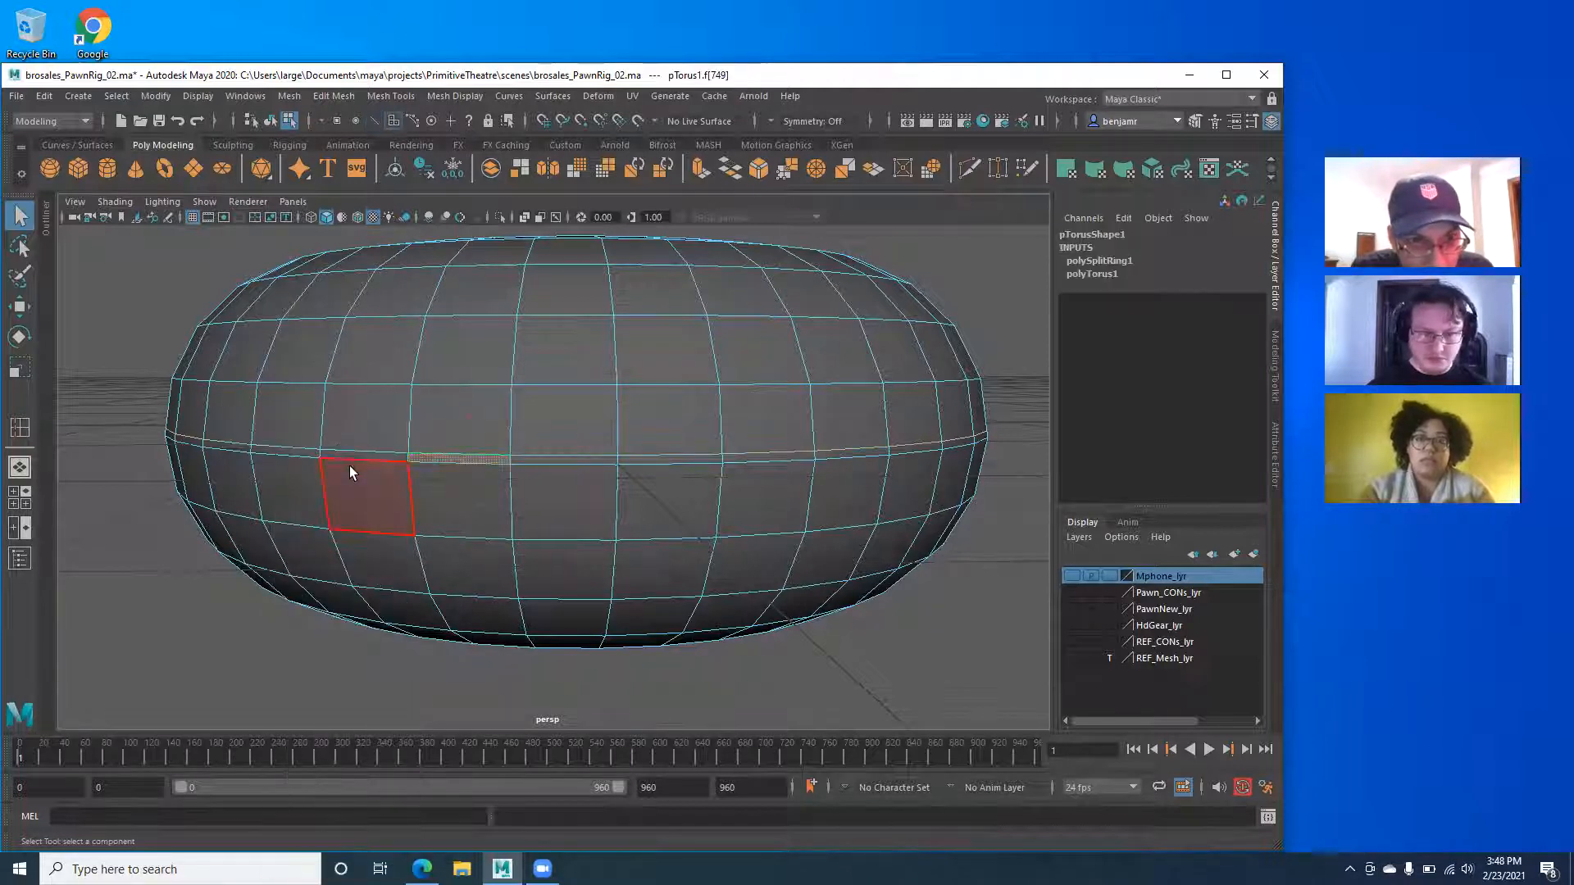
pyautogui.keyDown('shift'); pyautogui.doubleClick(352, 454); pyautogui.keyUp('shift')
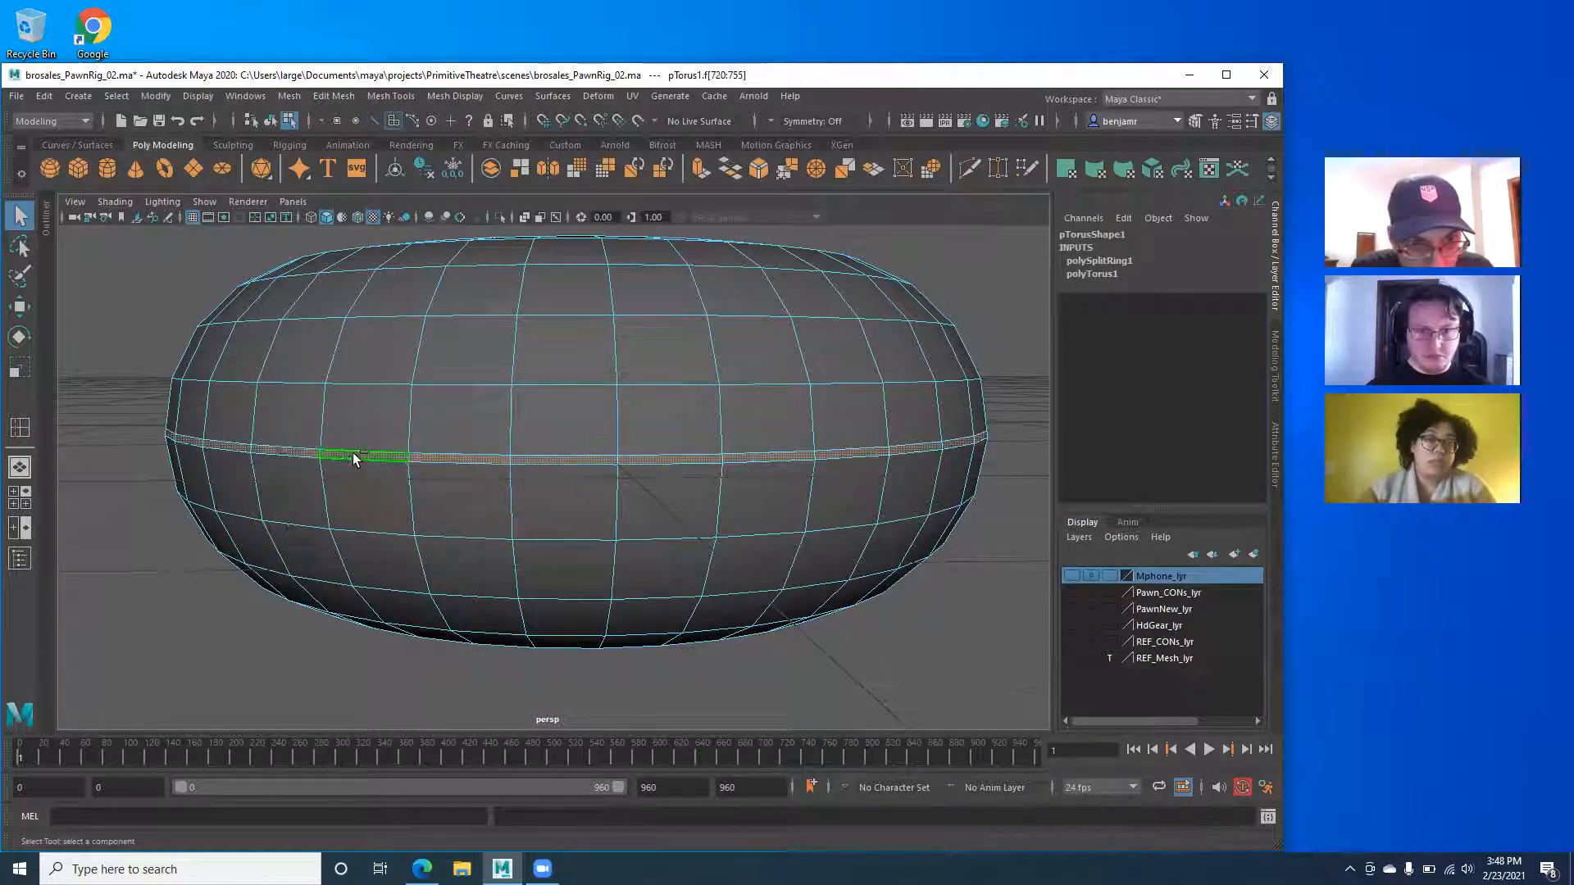
pyautogui.moveTo(431, 417); pyautogui.dragTo(420, 461, button='right')
pyautogui.keyDown('alt'); pyautogui.moveTo(700, 483); pyautogui.dragTo(464, 448); pyautogui.keyUp('alt')
pyautogui.click(567, 504)
pyautogui.keyDown('alt'); pyautogui.moveTo(502, 471); pyautogui.dragTo(648, 504, button='right'); pyautogui.keyUp('alt')
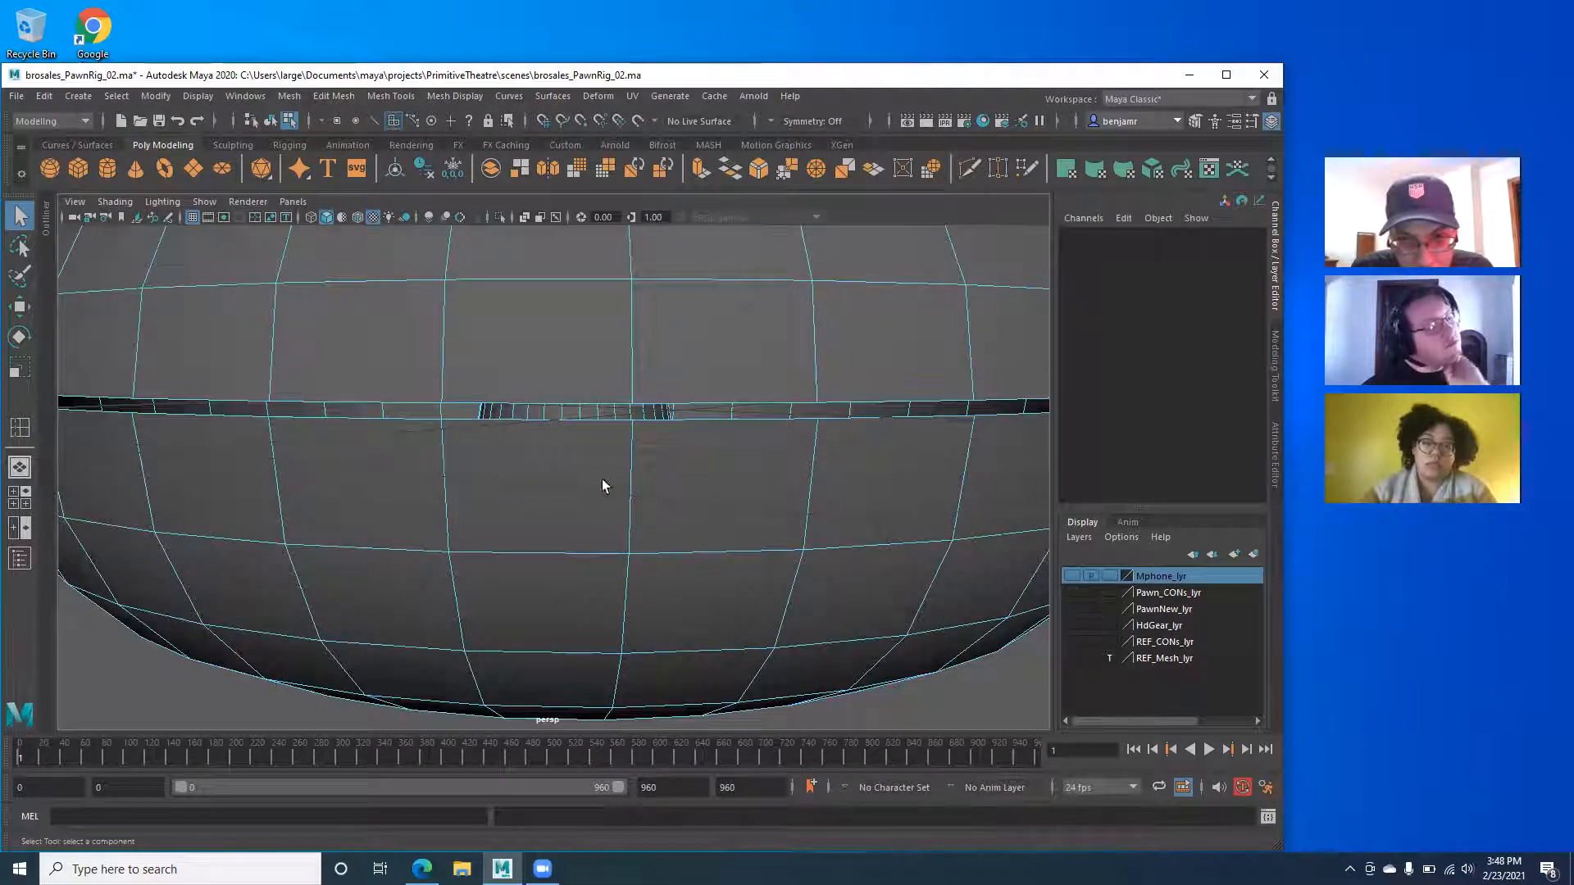
# Insert an edge loop just above the middle edge on the wall of the torus's hole.
pyautogui.keyDown('alt'); pyautogui.moveTo(646, 369); pyautogui.dragTo(584, 465, button='right'); pyautogui.keyUp('alt')
pyautogui.keyDown('alt'); pyautogui.moveTo(621, 518); pyautogui.dragTo(732, 492); pyautogui.keyUp('alt')
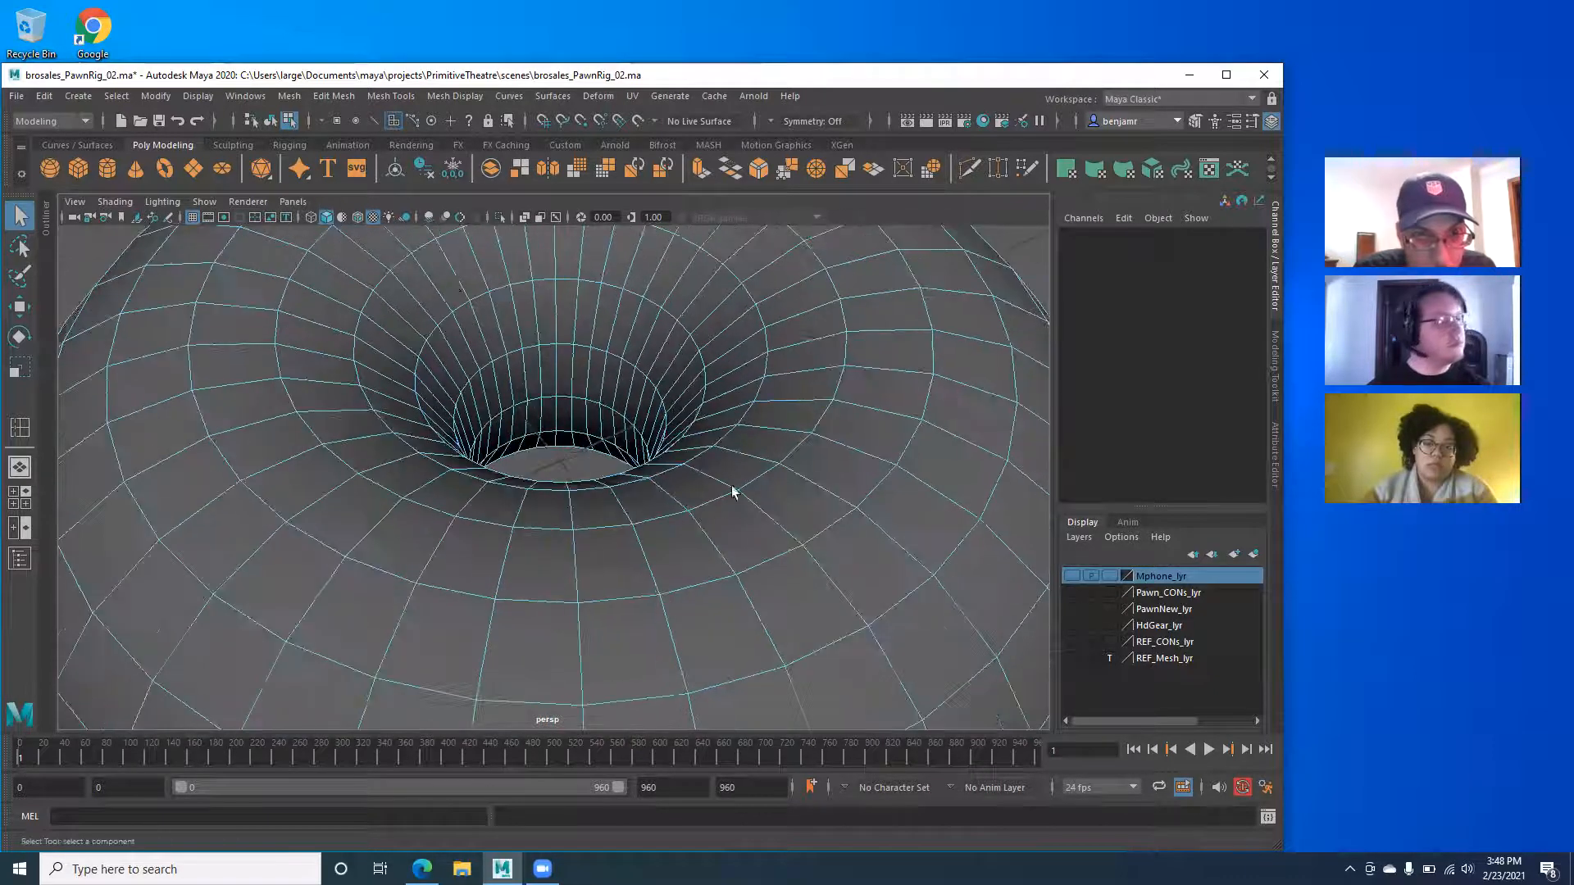
pyautogui.click(317, 94)
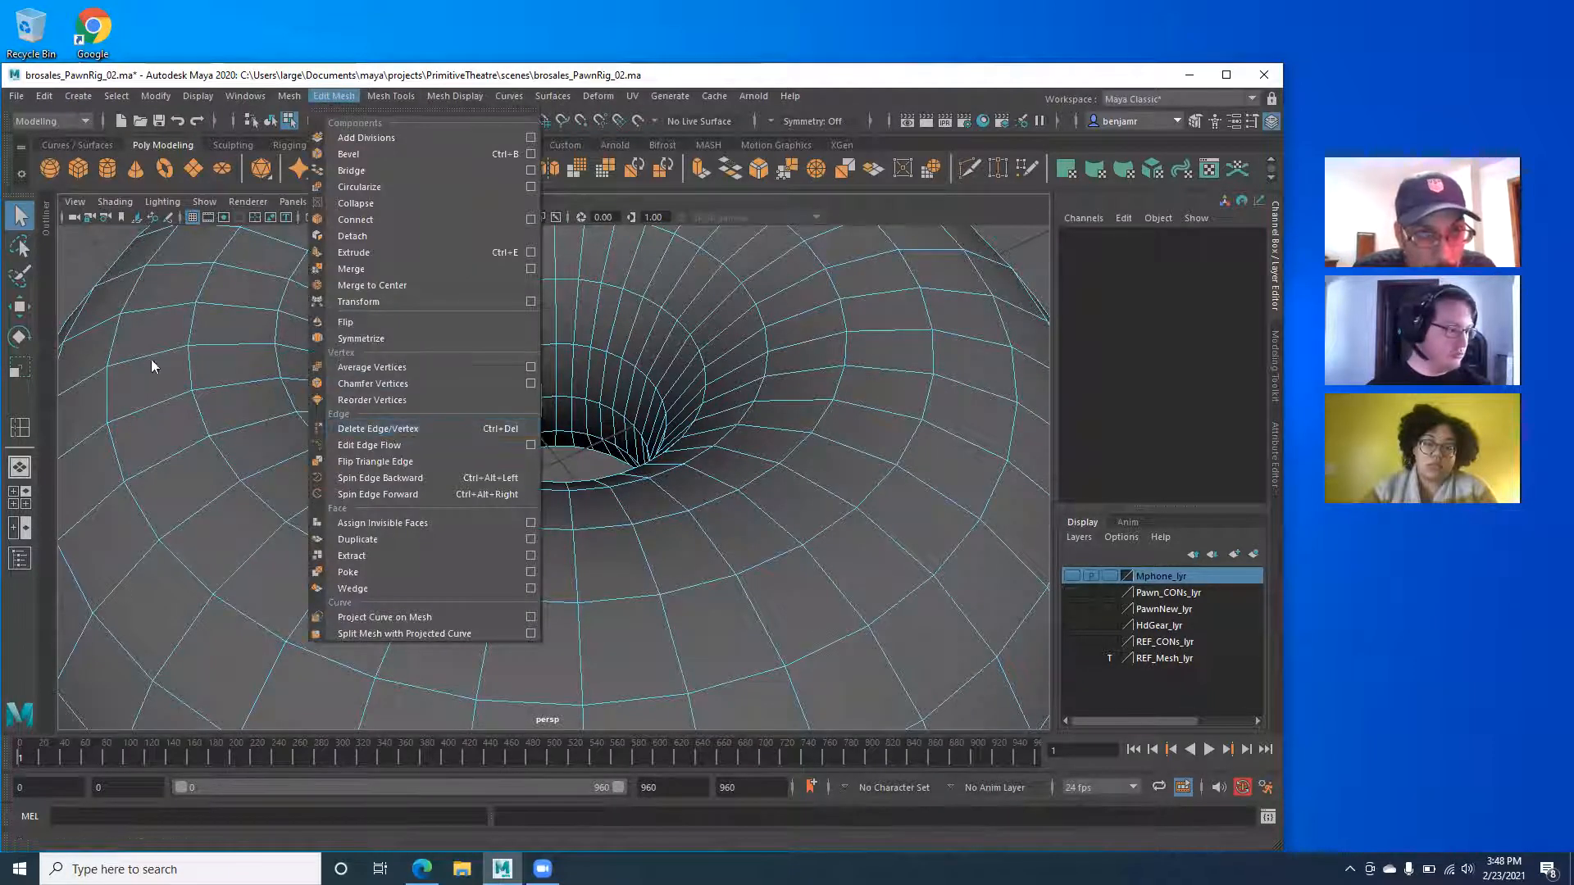
pyautogui.click(241, 342)
pyautogui.keyDown('alt'); pyautogui.moveTo(569, 413); pyautogui.dragTo(382, 332); pyautogui.keyUp('alt')
pyautogui.keyDown('alt'); pyautogui.moveTo(384, 334); pyautogui.dragTo(624, 431, button='right'); pyautogui.keyUp('alt')
pyautogui.keyDown('alt'); pyautogui.moveTo(568, 409); pyautogui.dragTo(527, 460, button='middle'); pyautogui.keyUp('alt')
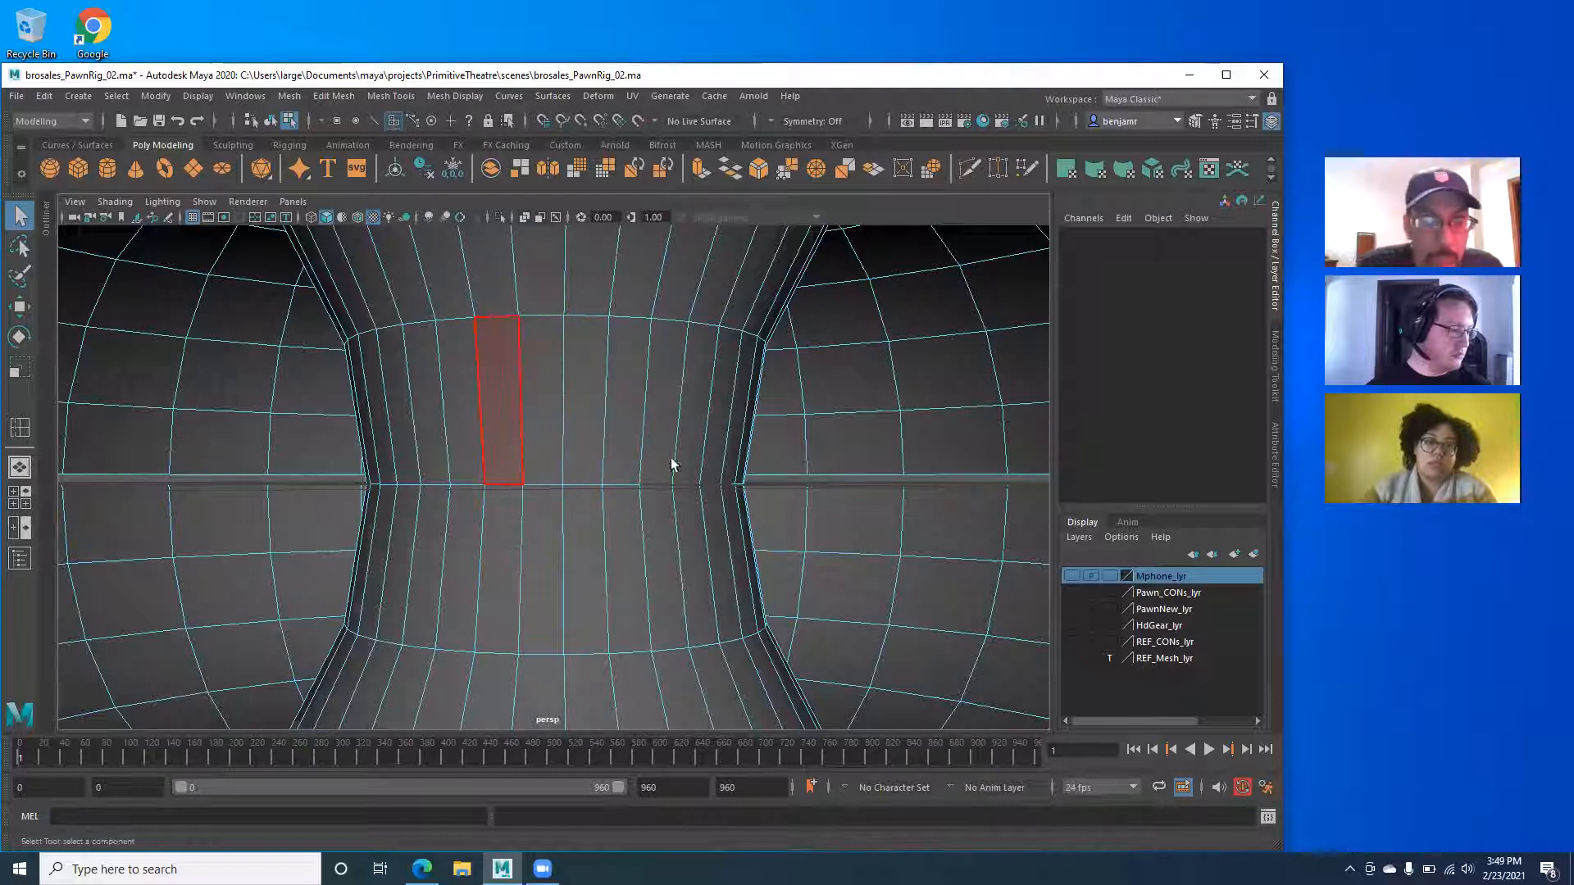
pyautogui.click(401, 97)
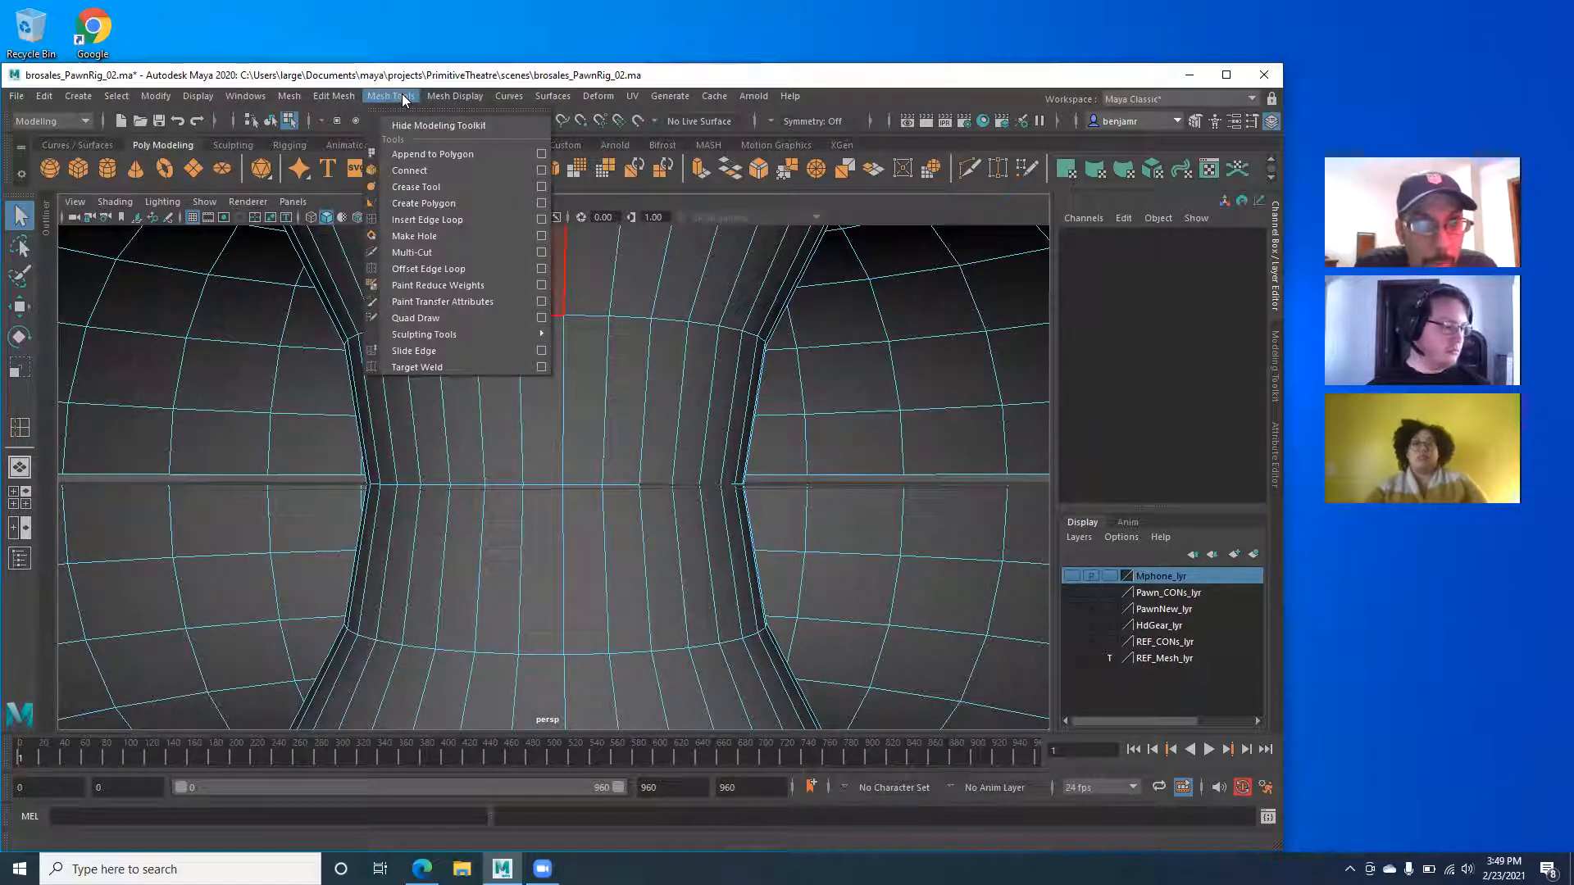
pyautogui.click(427, 219)
pyautogui.moveTo(523, 471); pyautogui.dragTo(523, 471)
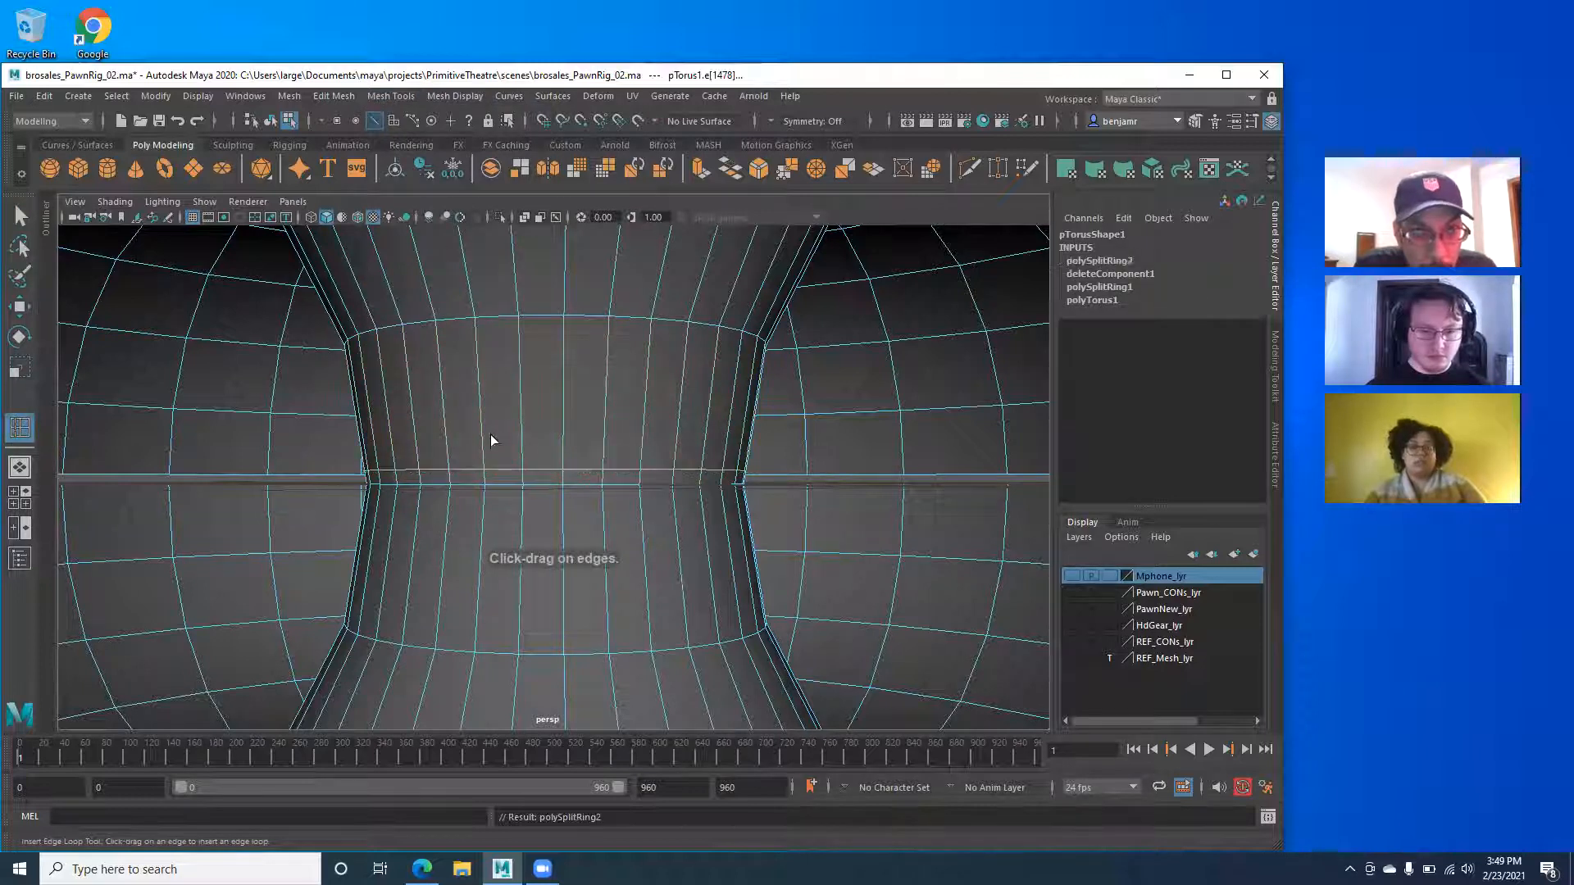
pyautogui.rightClick(528, 443)
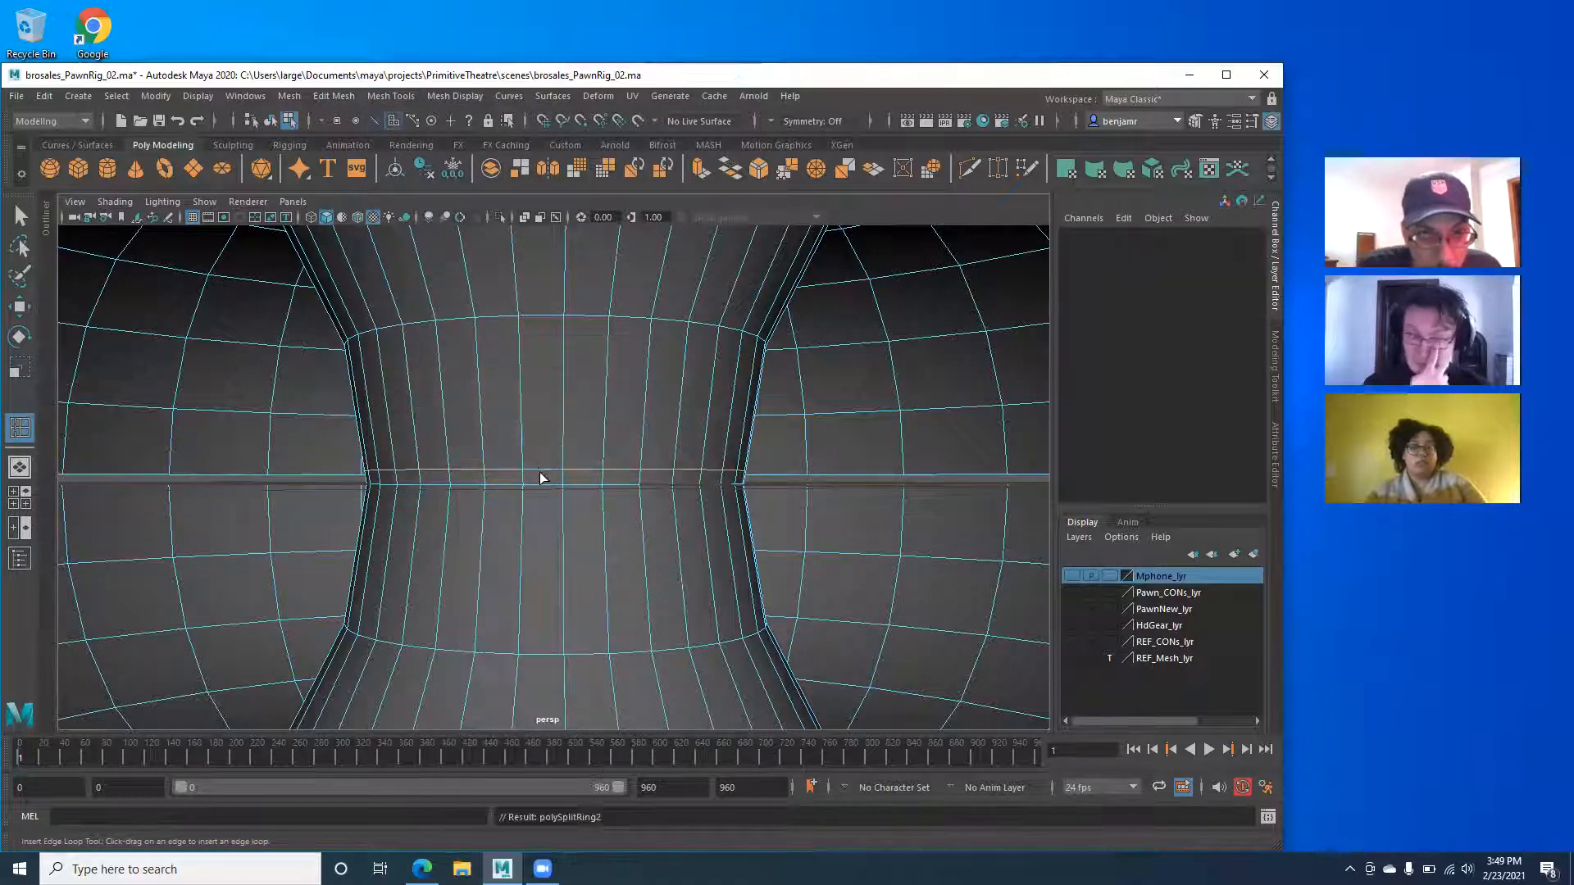
pyautogui.moveTo(541, 477); pyautogui.dragTo(531, 477)
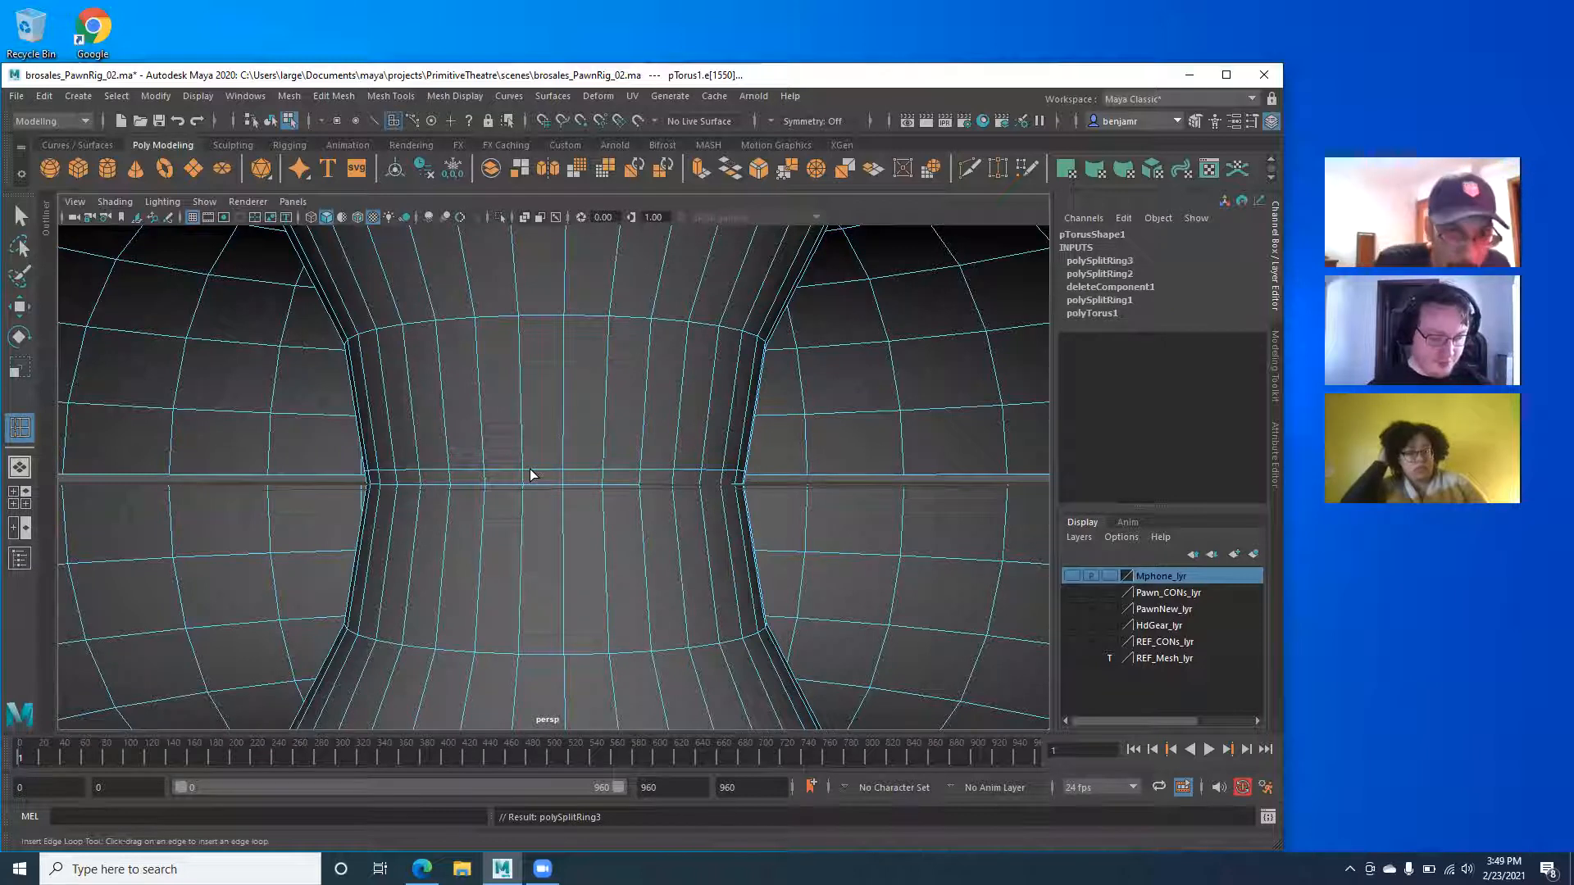
pyautogui.hotkey('ctrl', 'z')
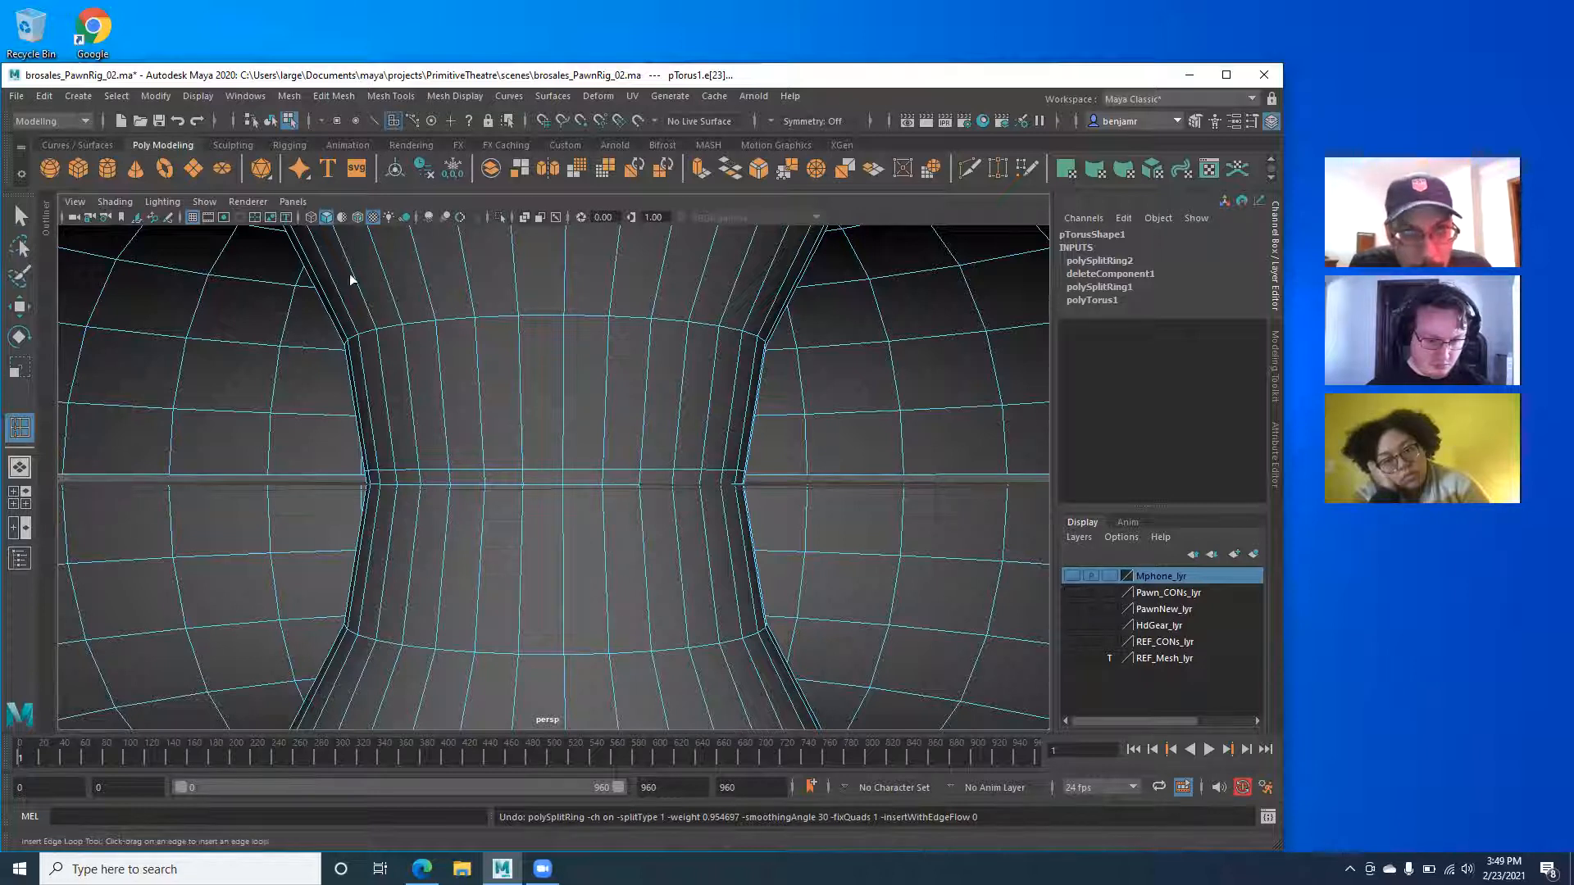
# Delete the narrow ring of faces around the middle of the torus's inner wall.
pyautogui.click(20, 216)
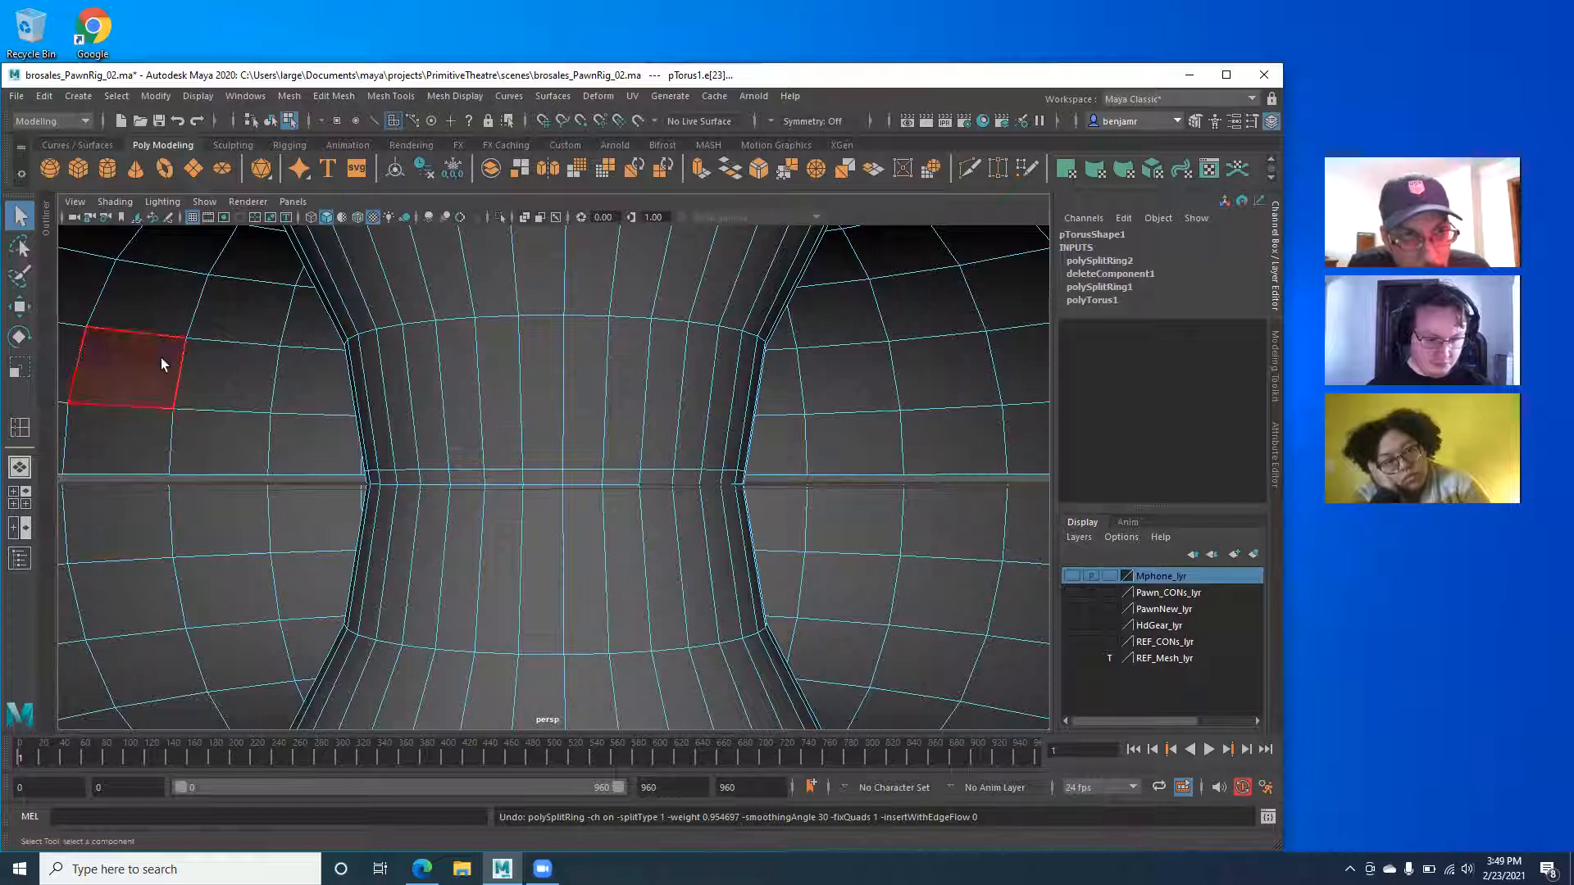
pyautogui.click(200, 374)
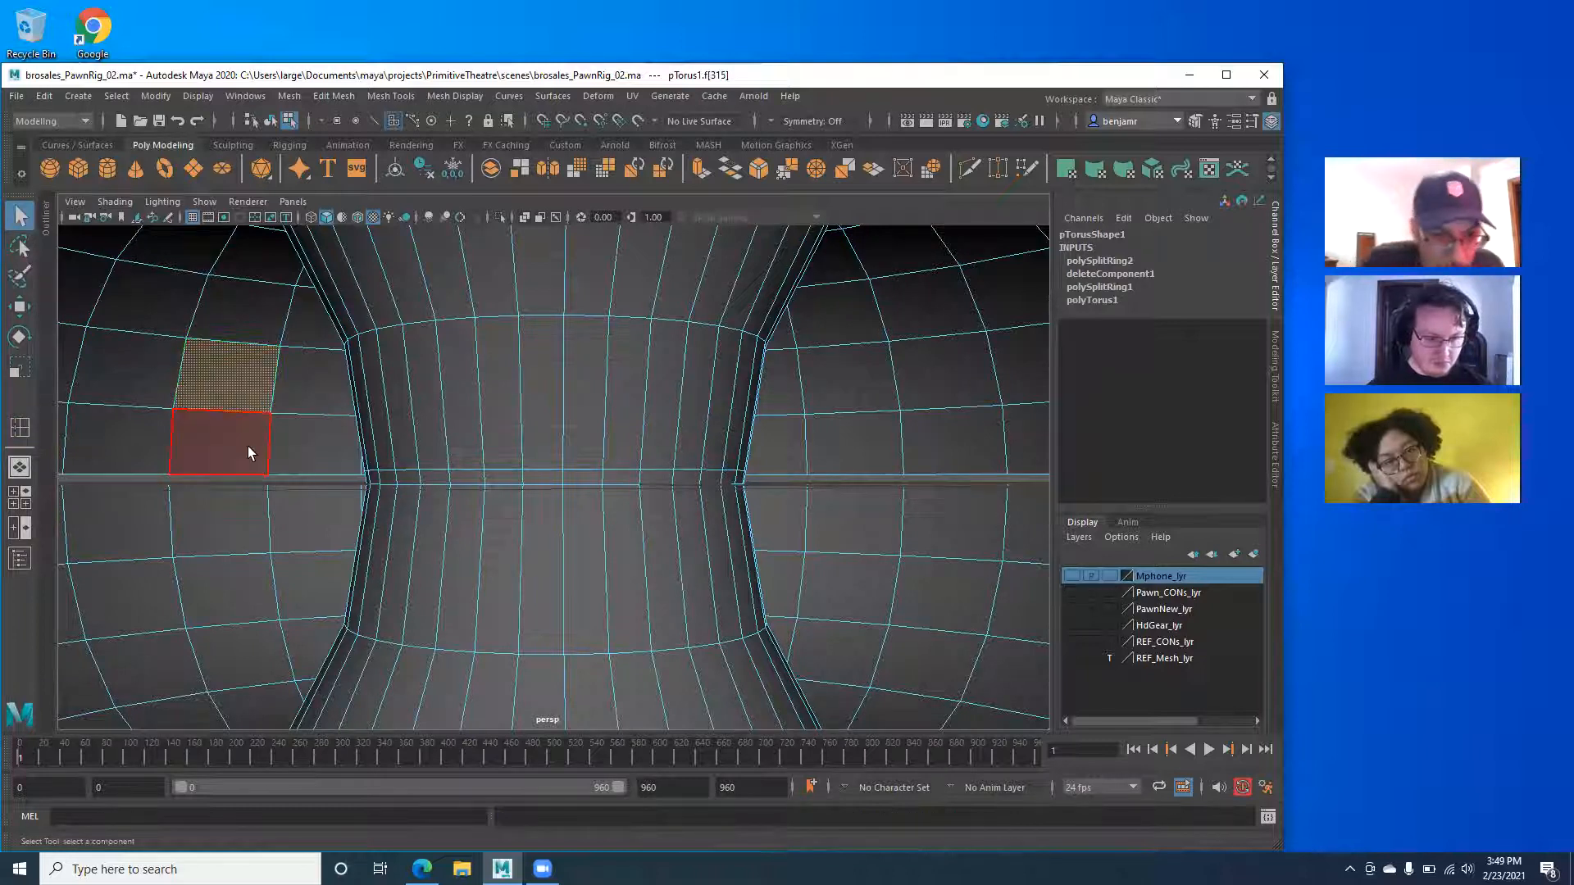
pyautogui.keyDown('alt'); pyautogui.moveTo(484, 489); pyautogui.dragTo(909, 574, button='right'); pyautogui.keyUp('alt')
pyautogui.click(113, 703)
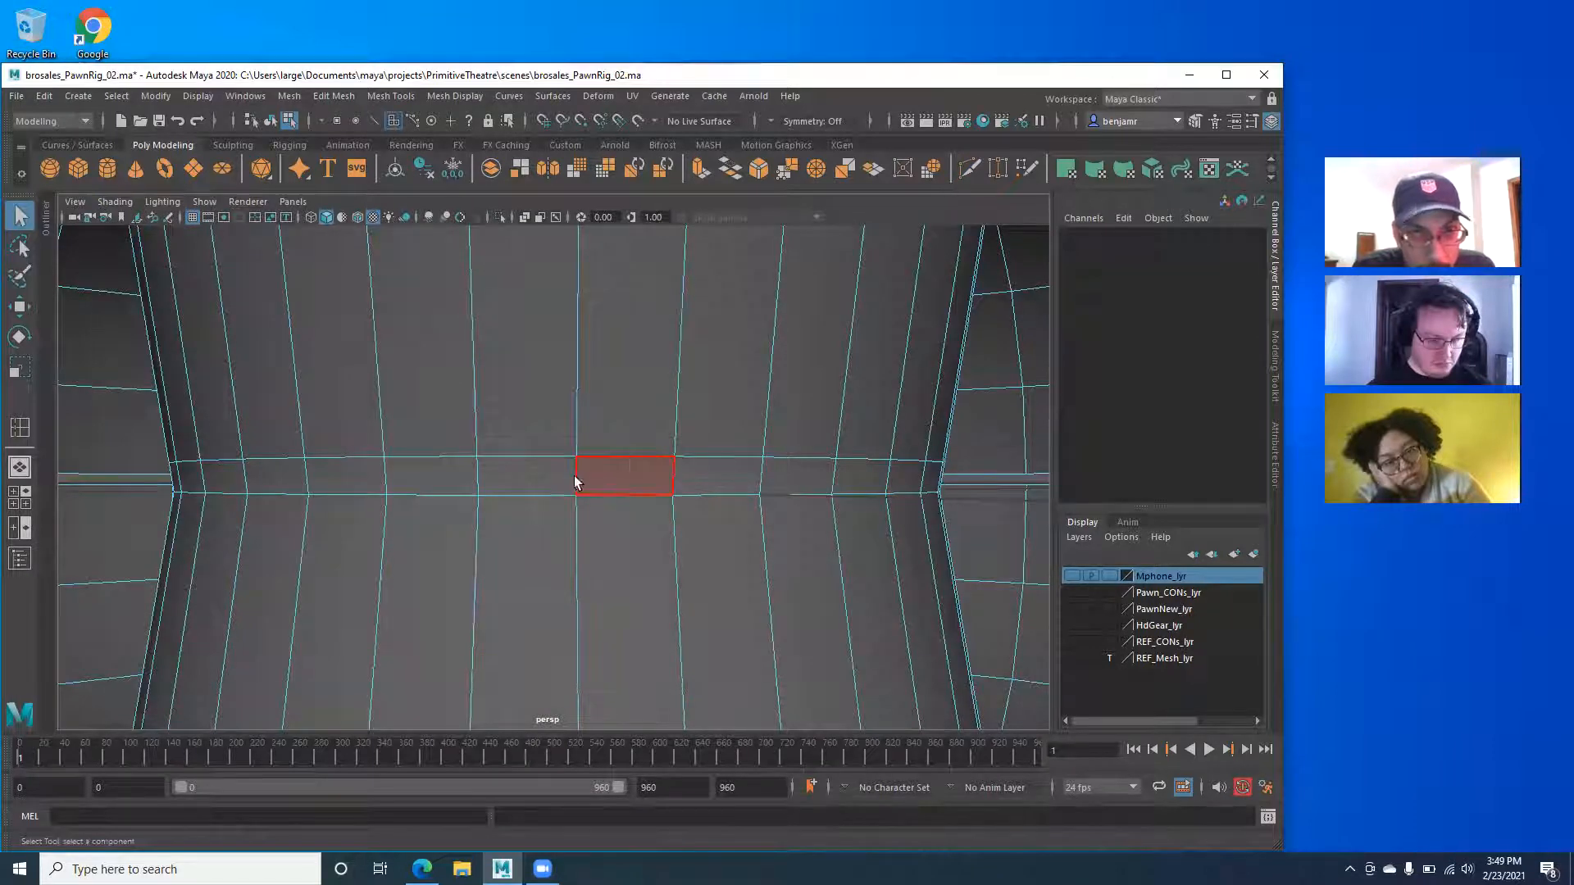
pyautogui.click(562, 467)
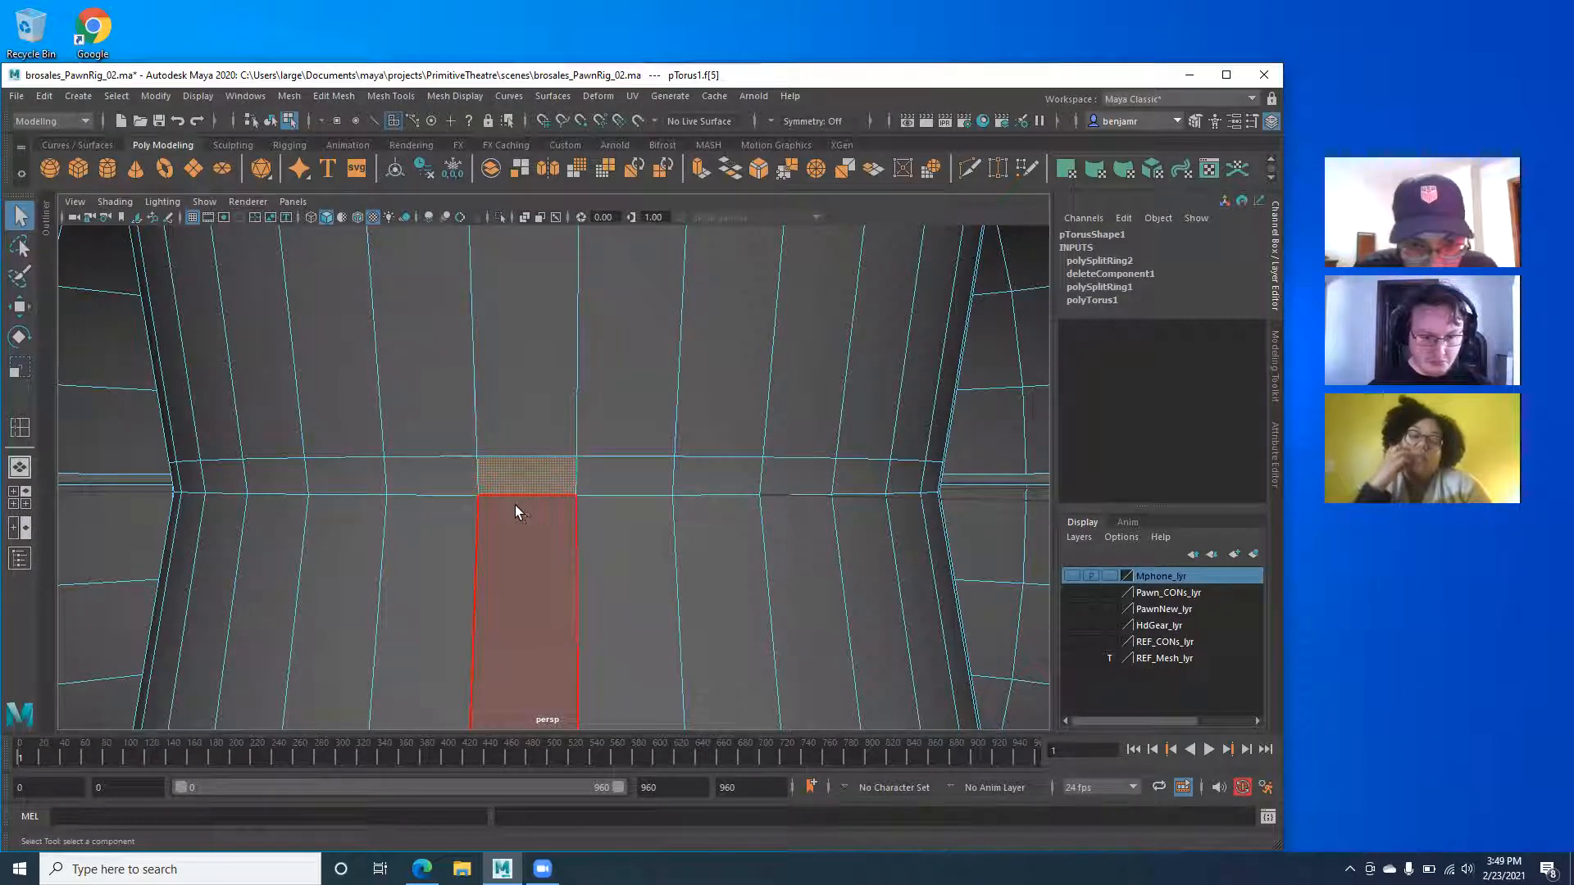
pyautogui.keyDown('shift'); pyautogui.doubleClick(628, 477); pyautogui.keyUp('shift')
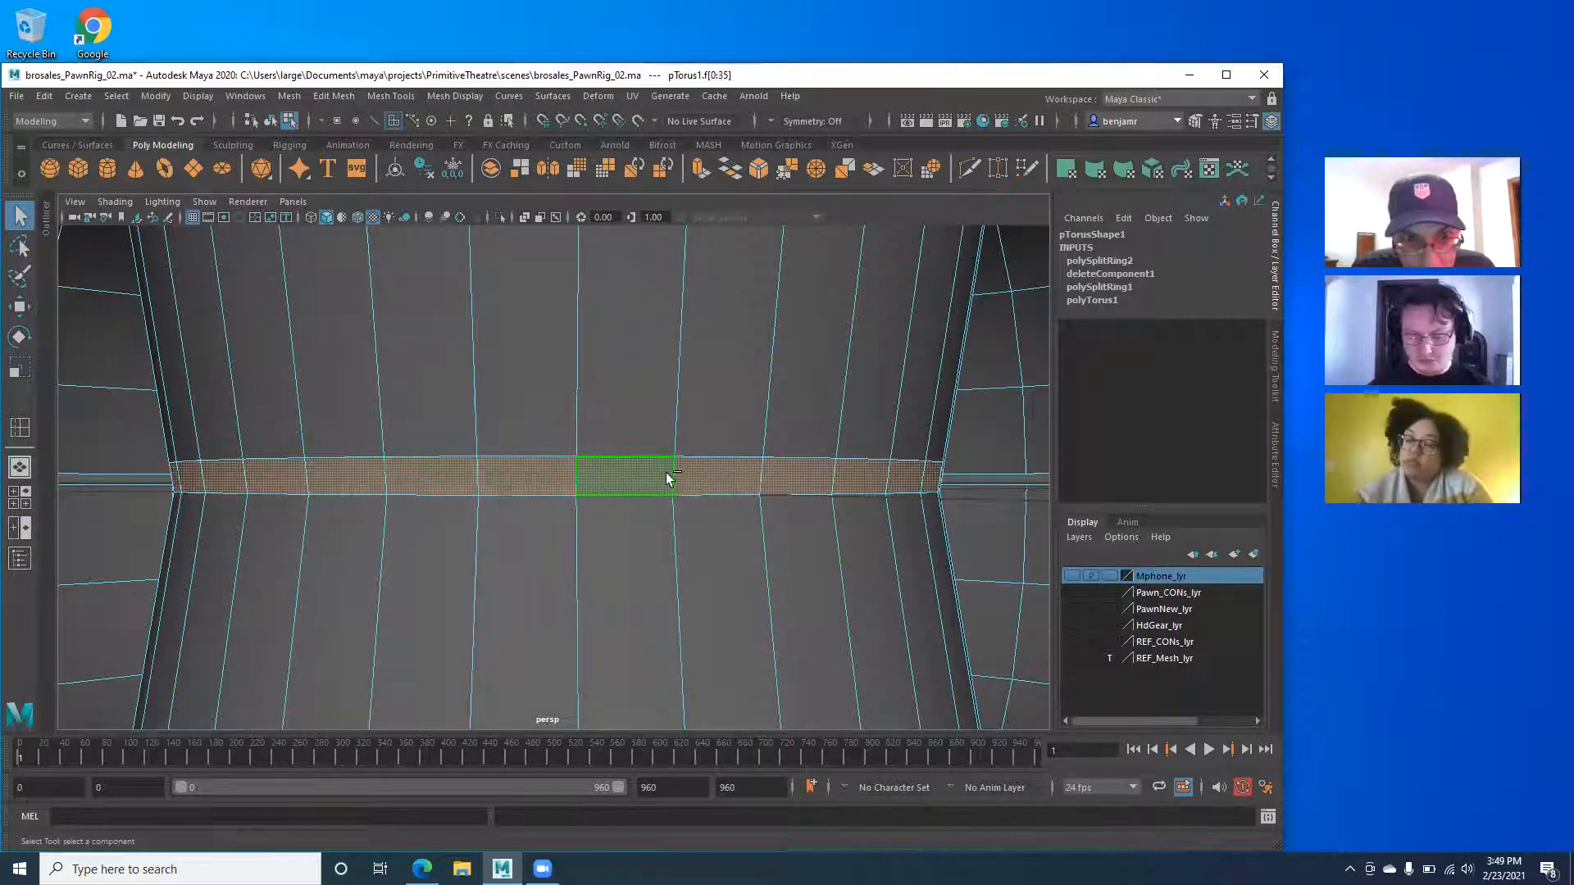
pyautogui.keyDown('alt'); pyautogui.moveTo(501, 472); pyautogui.dragTo(476, 473); pyautogui.keyUp('alt')
pyautogui.keyDown('alt'); pyautogui.moveTo(656, 530); pyautogui.dragTo(492, 520); pyautogui.keyUp('alt')
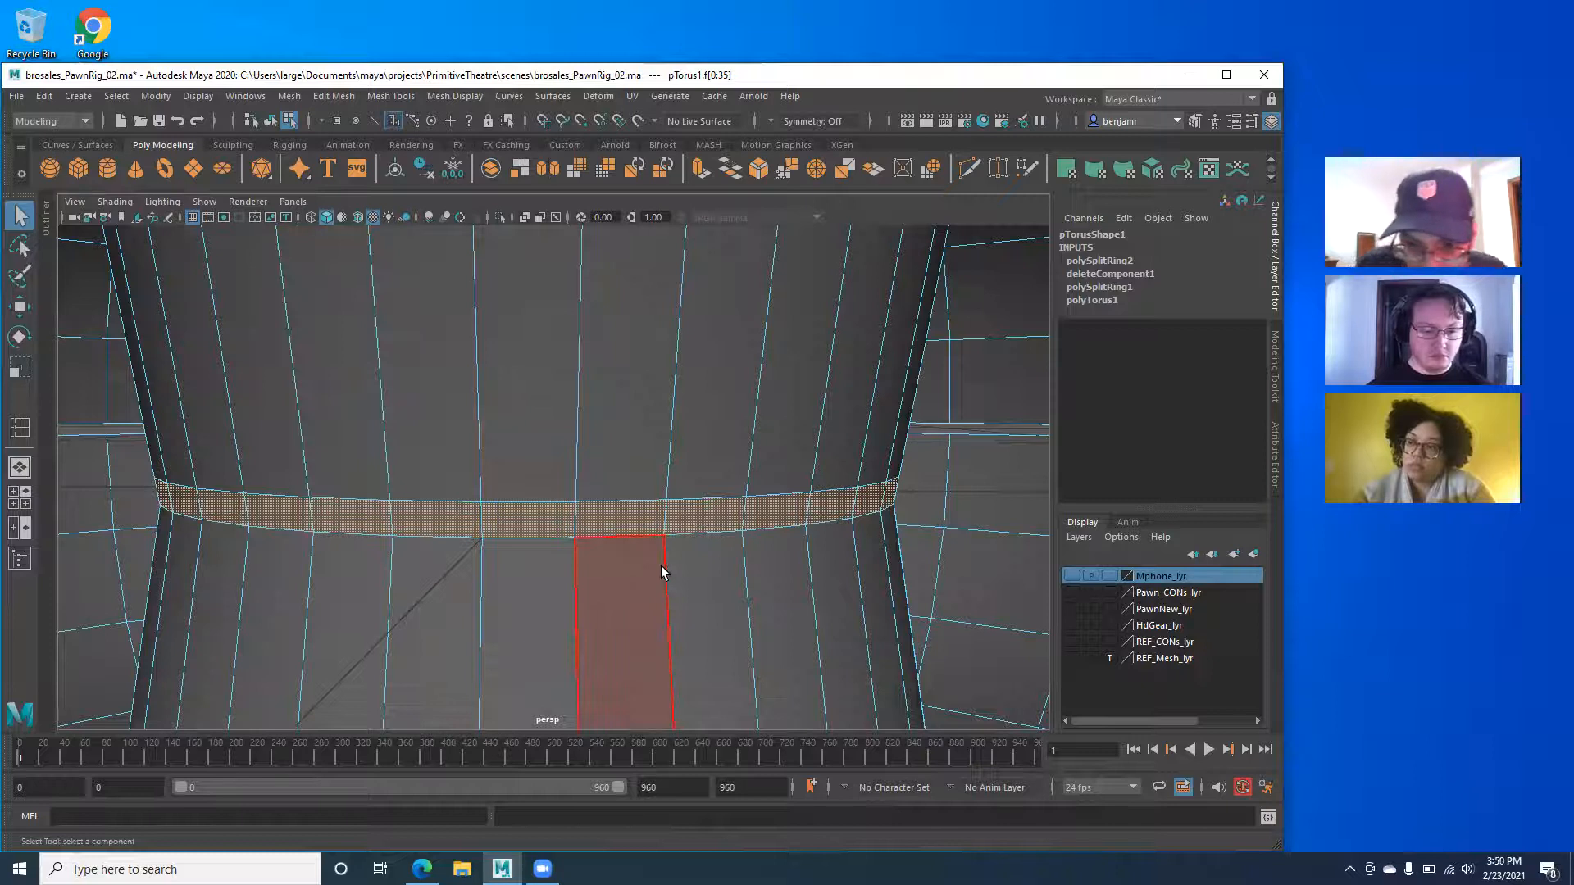
pyautogui.press('Delete')
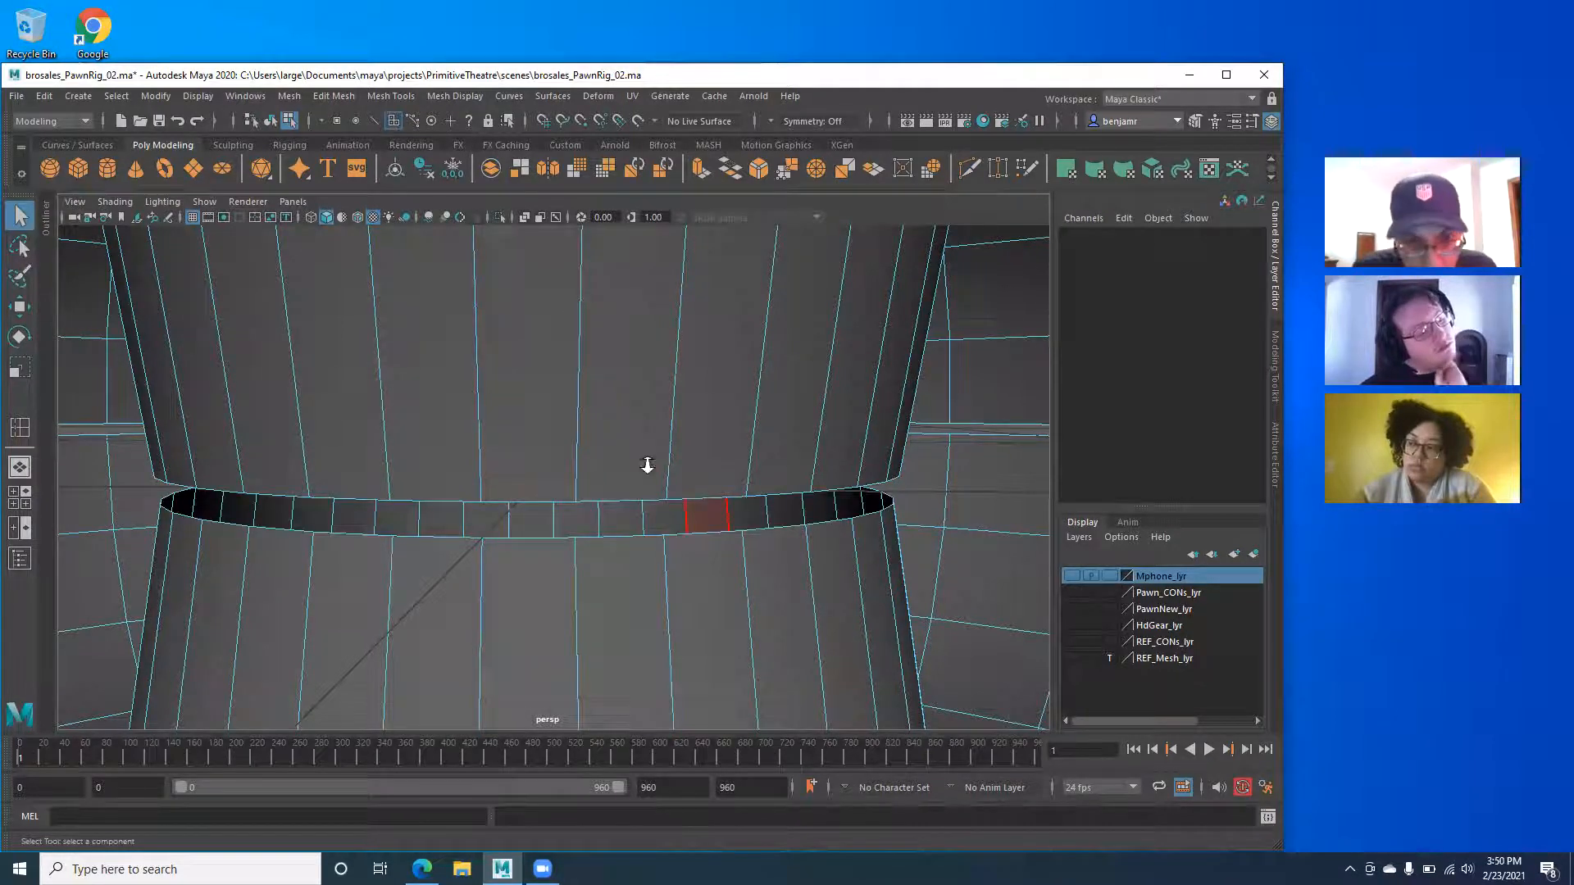
# Switch to the front view and frame the whole torus.
pyautogui.press('f')
pyautogui.keyDown('alt'); pyautogui.moveTo(397, 454); pyautogui.dragTo(503, 567); pyautogui.keyUp('alt')
pyautogui.click(520, 484)
pyautogui.press('space')
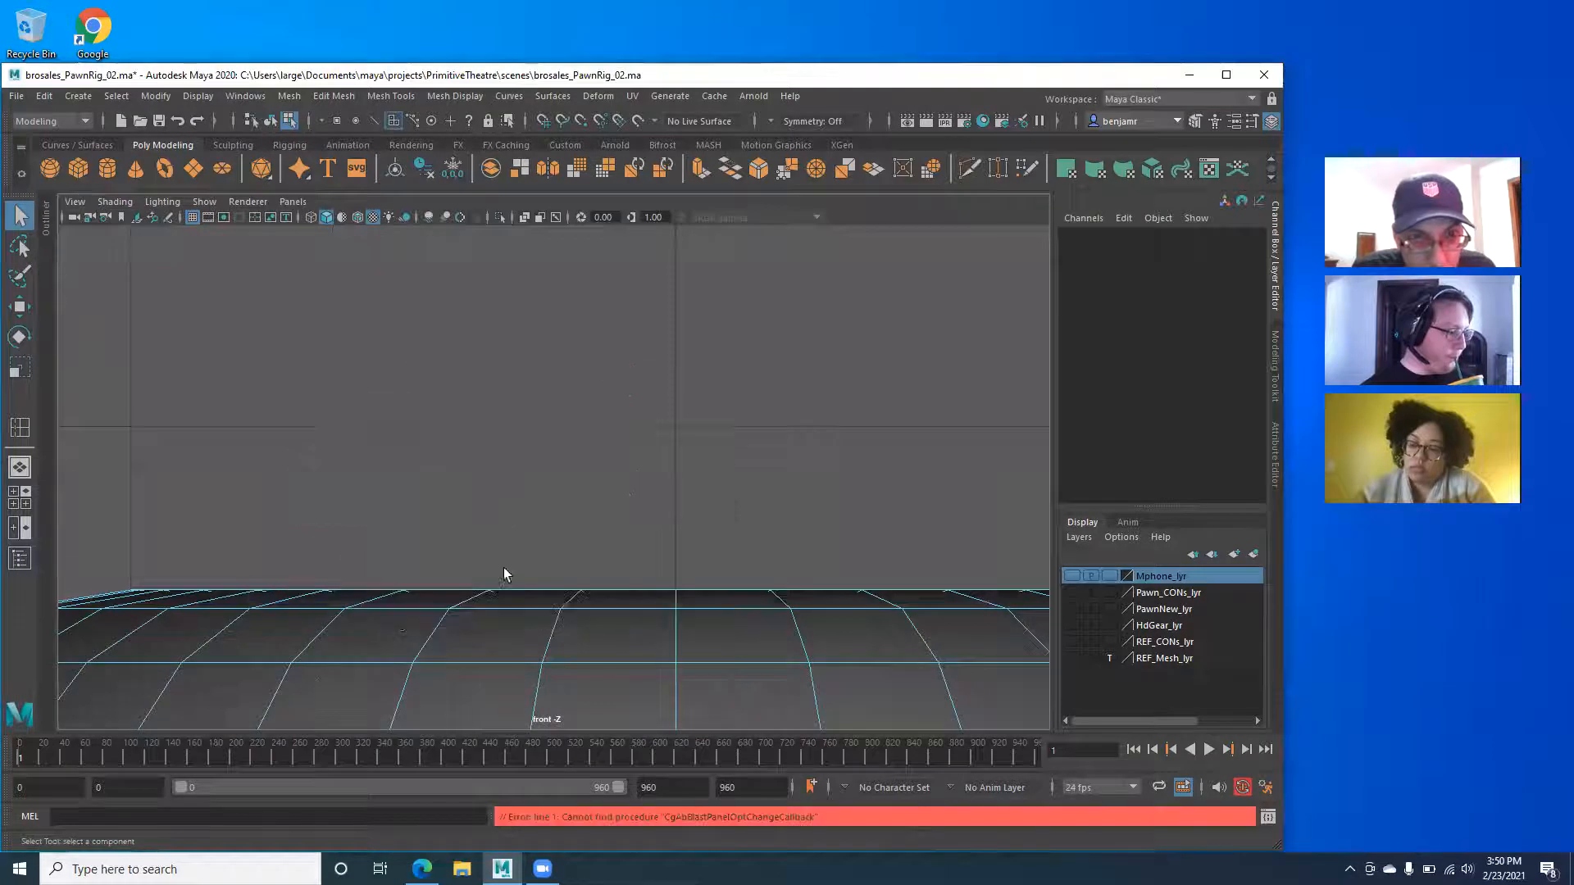
pyautogui.scroll(10, 755, 587)
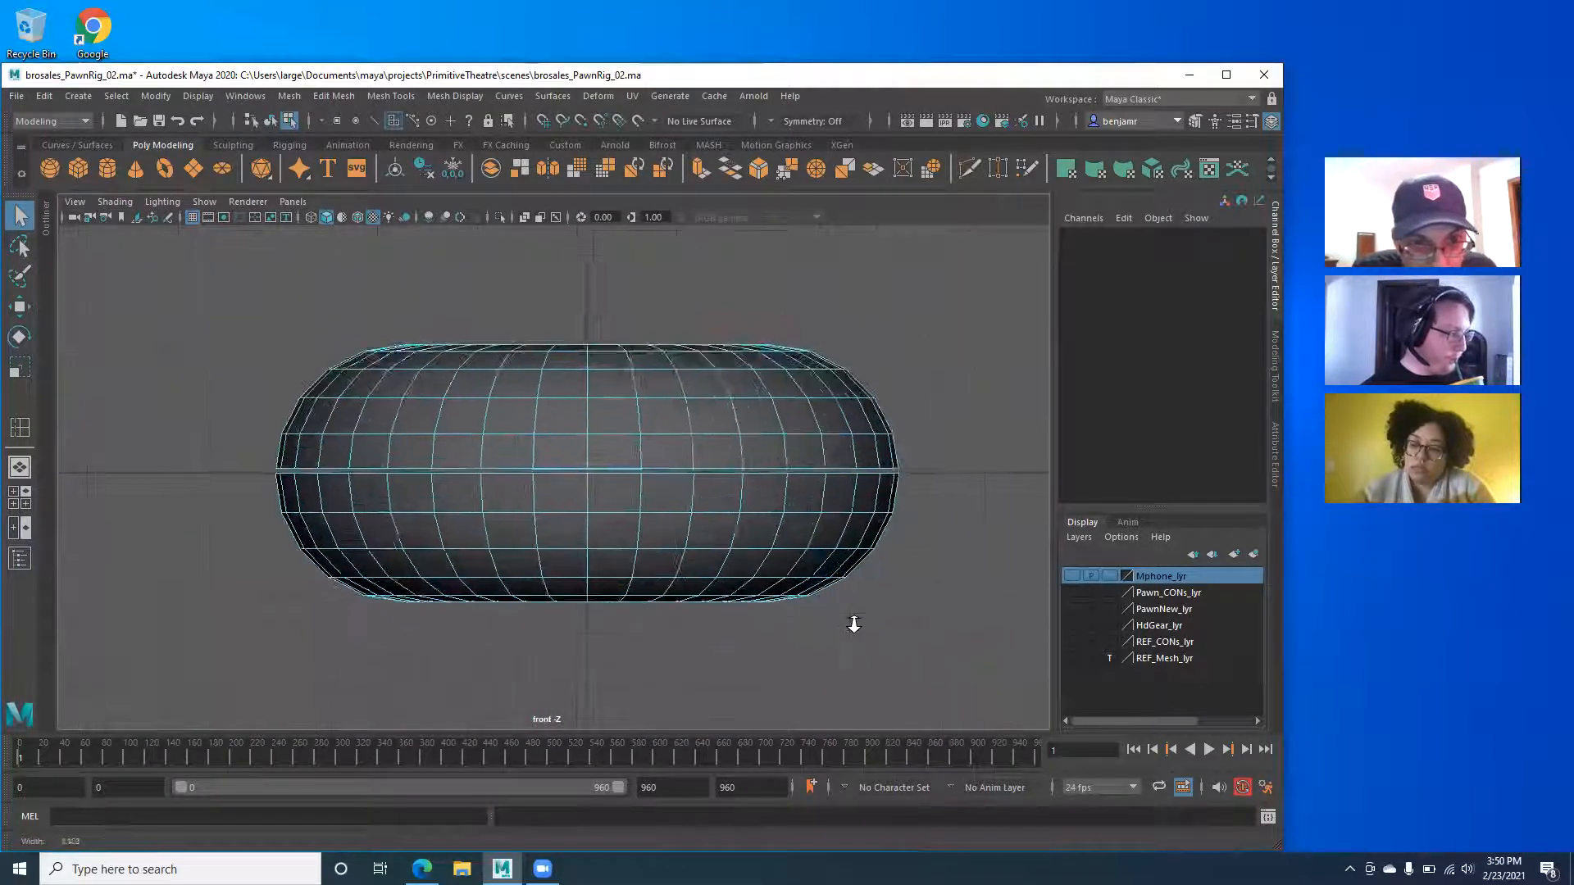
pyautogui.moveTo(628, 373); pyautogui.dragTo(628, 412, button='right')
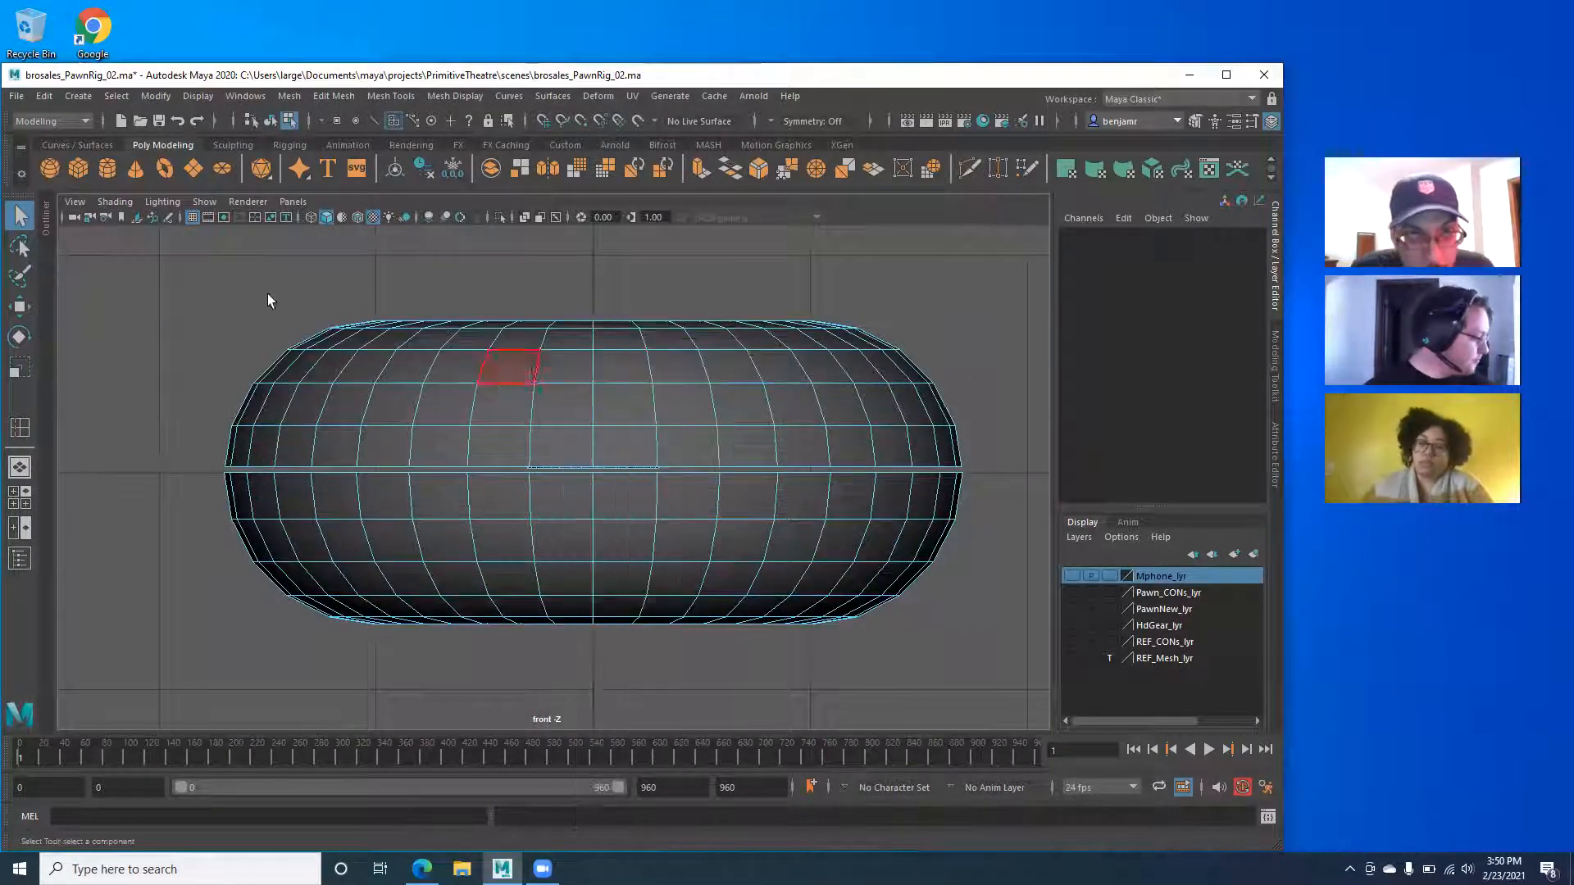
pyautogui.moveTo(141, 260); pyautogui.dragTo(1015, 469)
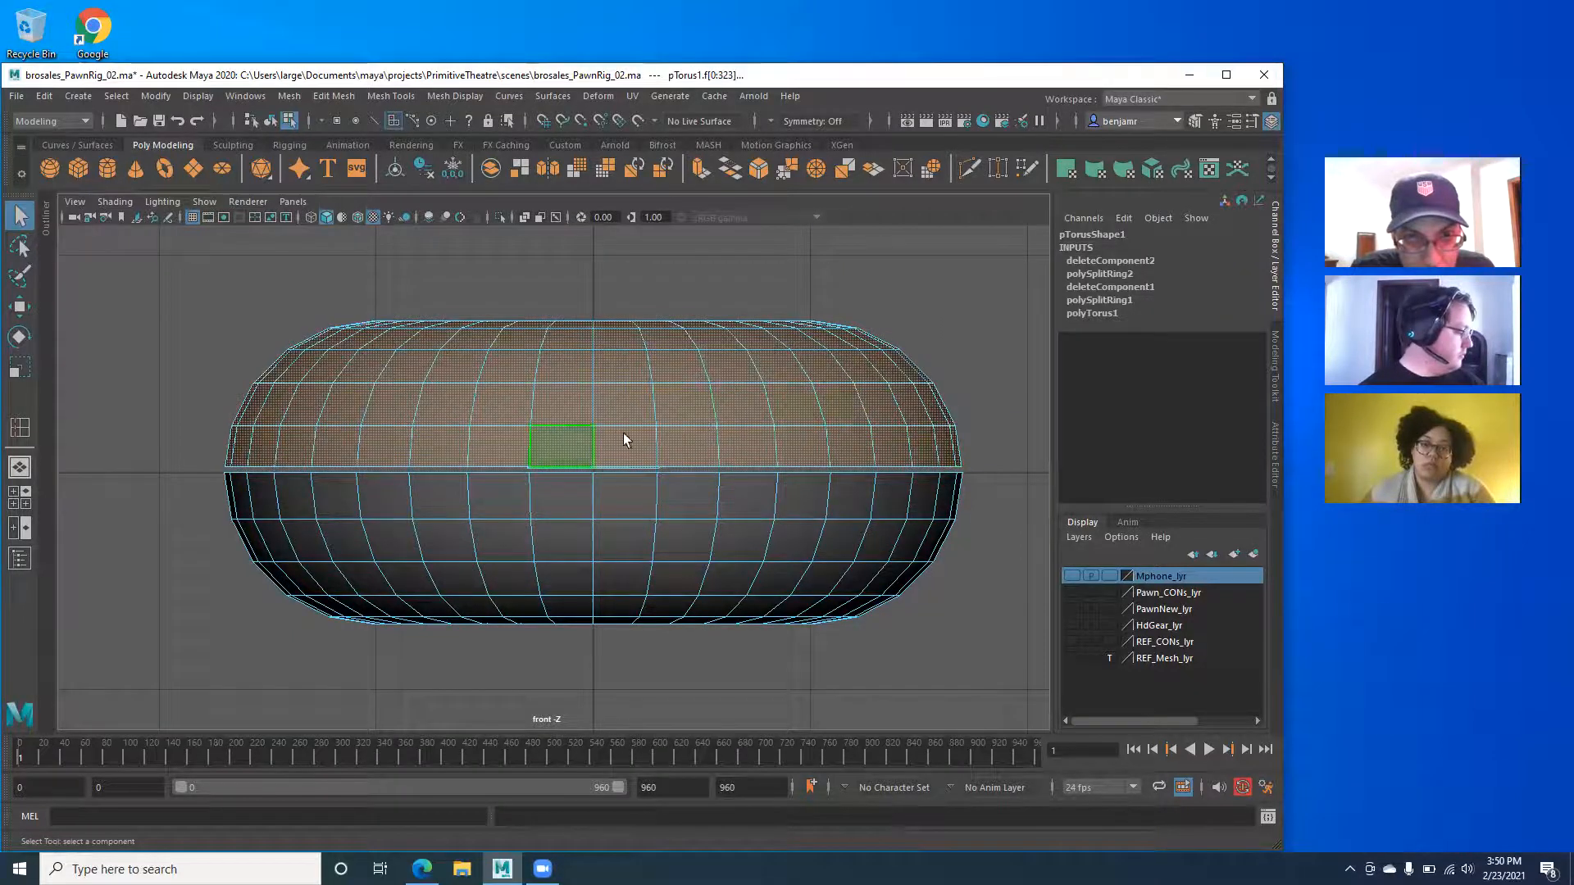
pyautogui.scroll(4, 692, 492)
pyautogui.scroll(-6, 596, 483)
pyautogui.scroll(3, 644, 473)
pyautogui.scroll(2, 524, 457)
# Duplicate the whole torus object and move the copy about 3.816 units along X, beside the original.
pyautogui.rightClick(487, 416)
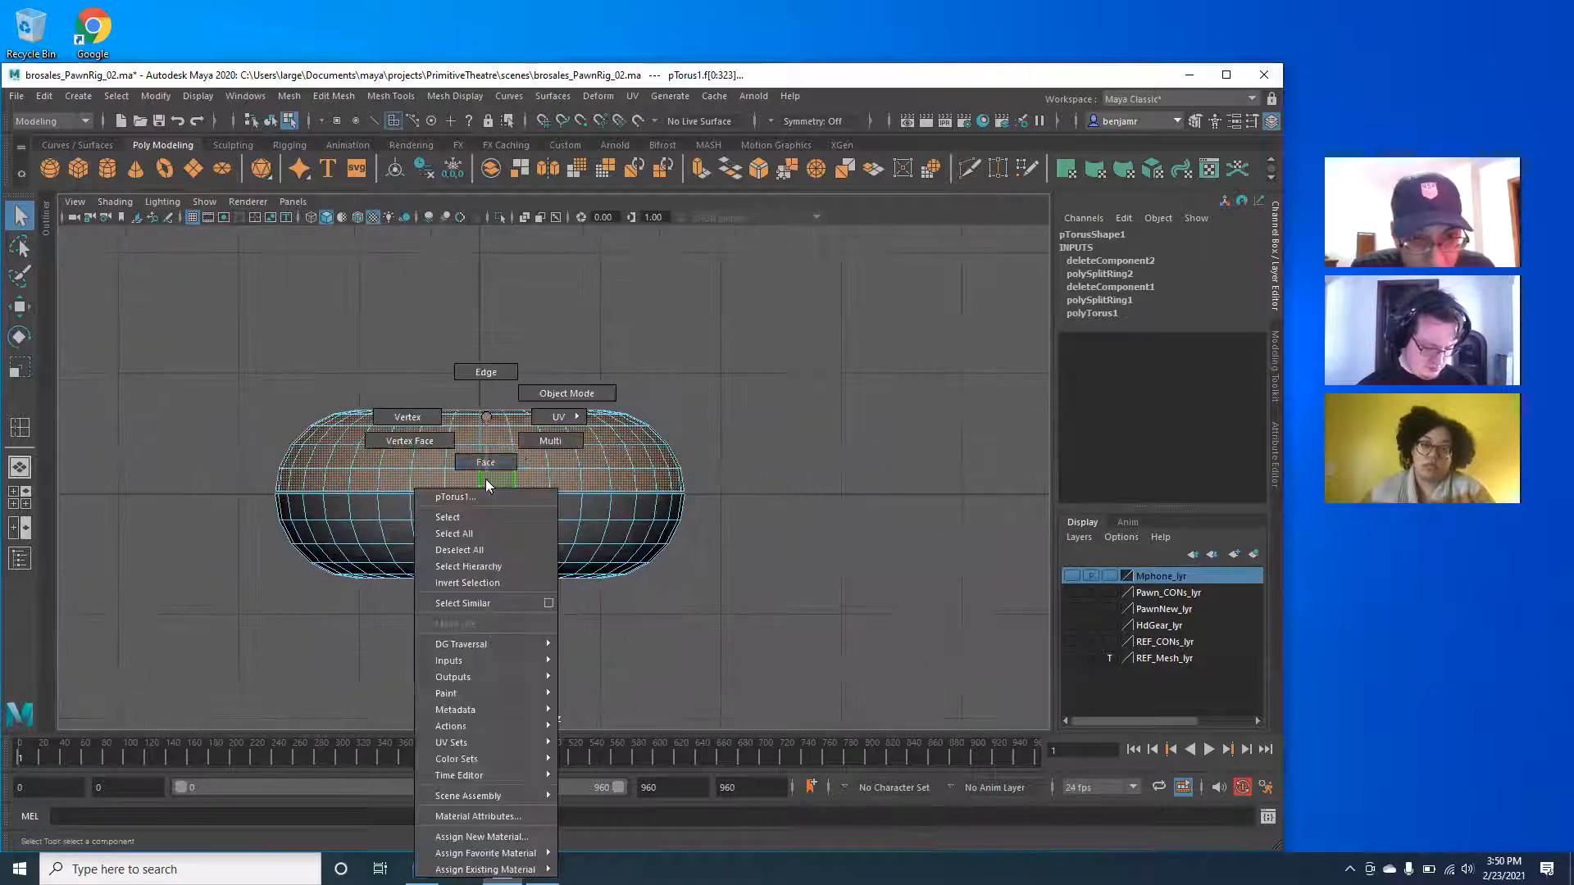
pyautogui.moveTo(571, 484); pyautogui.dragTo(571, 489, button='right')
pyautogui.press('w')
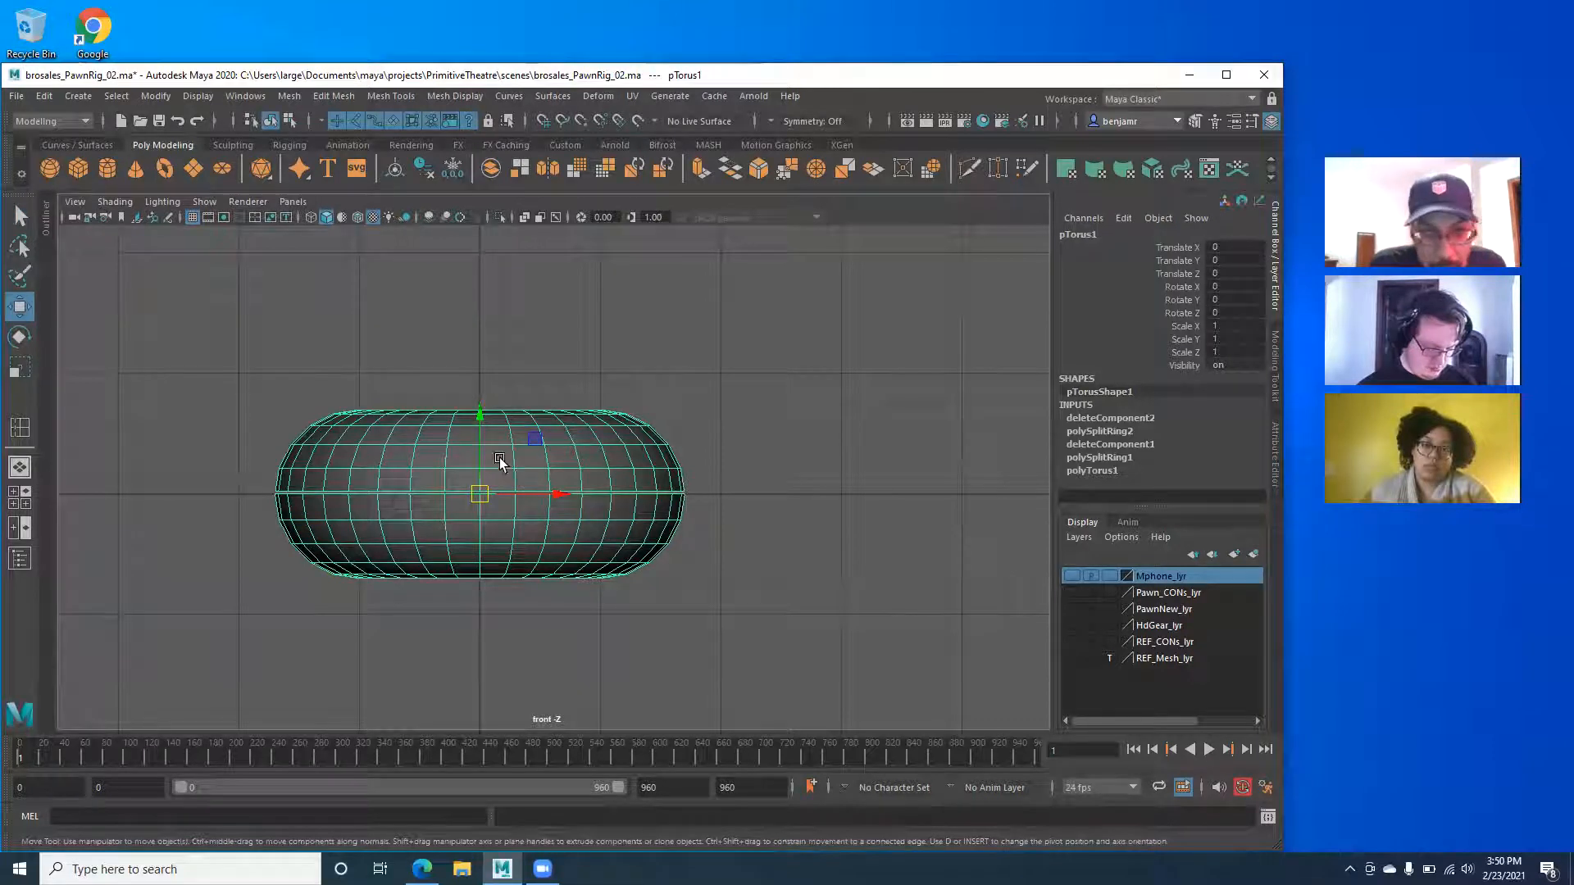
pyautogui.keyDown('alt'); pyautogui.moveTo(499, 457); pyautogui.dragTo(466, 467, button='middle'); pyautogui.keyUp('alt')
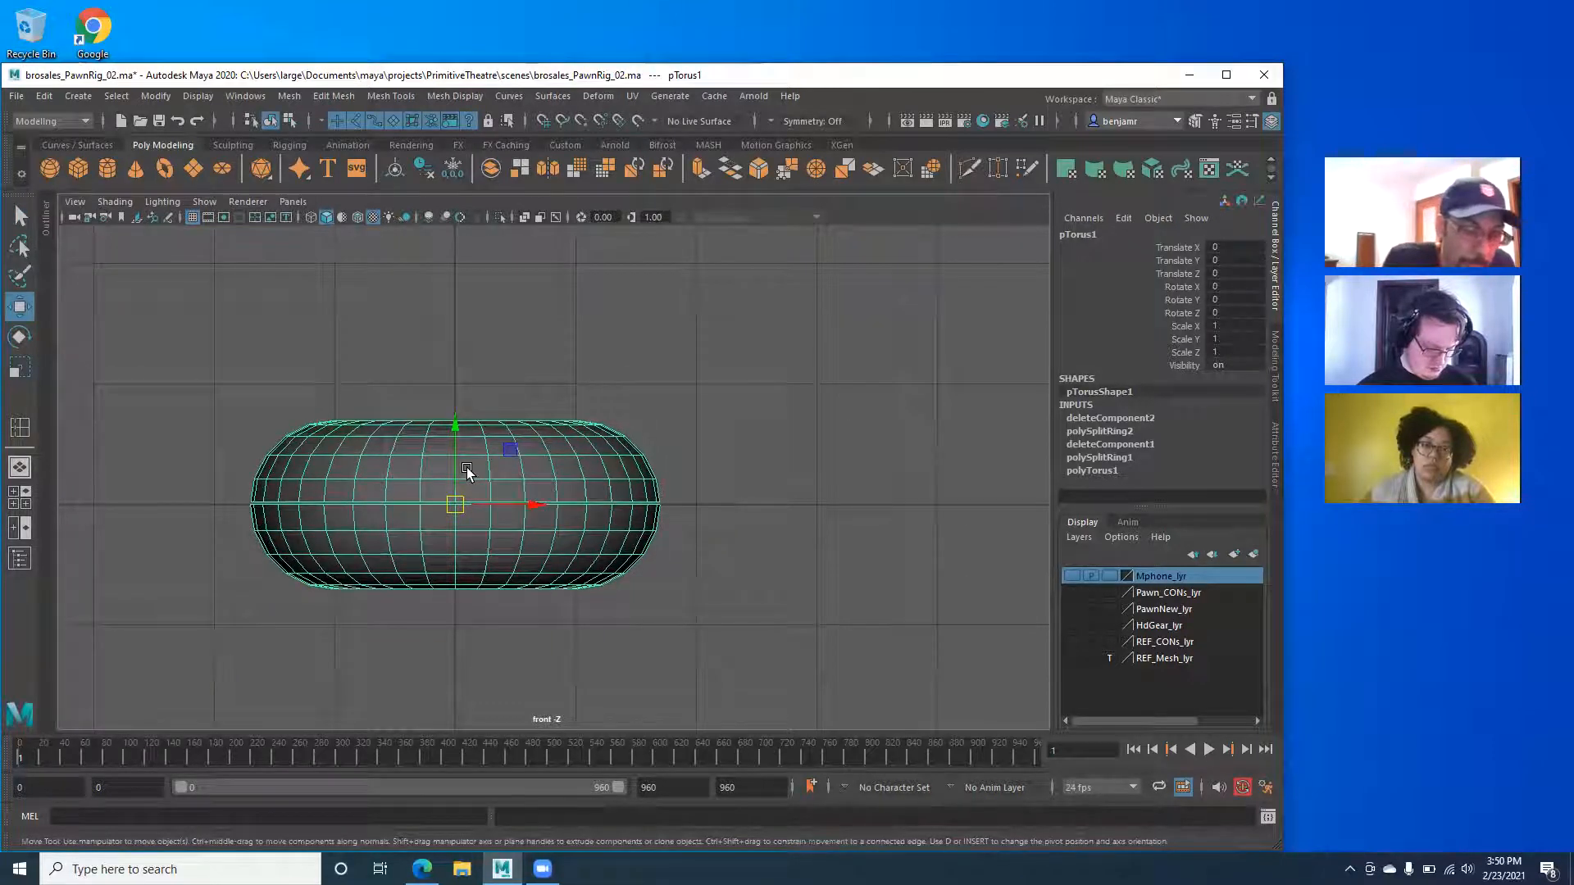
pyautogui.hotkey('ctrl', 'd')
pyautogui.moveTo(533, 508); pyautogui.dragTo(991, 522)
pyautogui.keyDown('alt'); pyautogui.moveTo(916, 504); pyautogui.dragTo(770, 473, button='middle'); pyautogui.keyUp('alt')
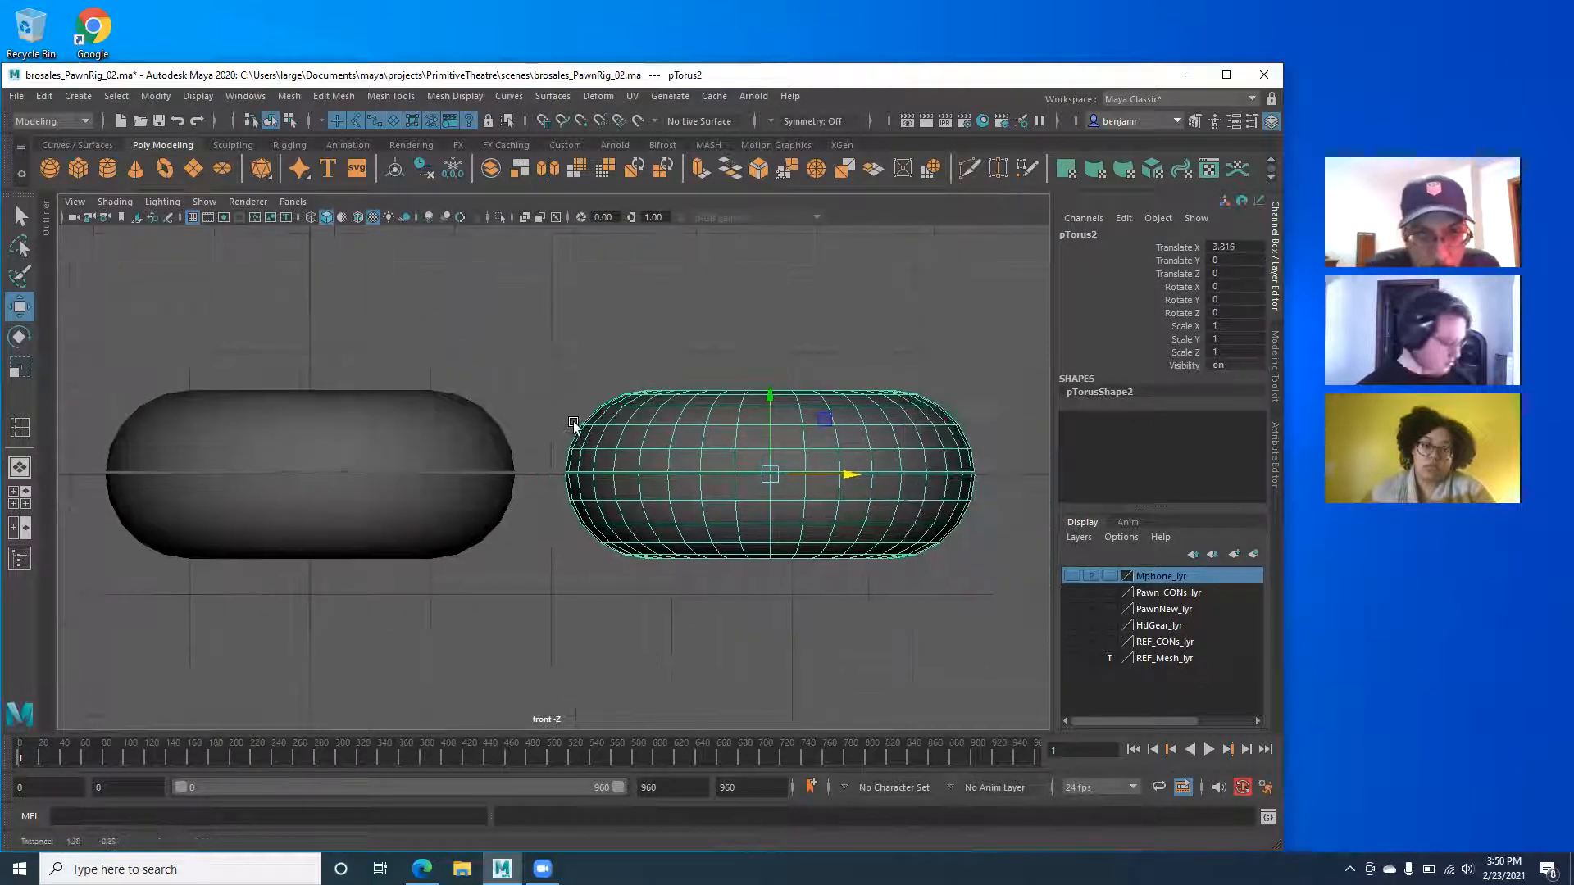
# Delete all faces above the middle edge of the original torus.
pyautogui.moveTo(360, 418); pyautogui.dragTo(360, 463, button='right')
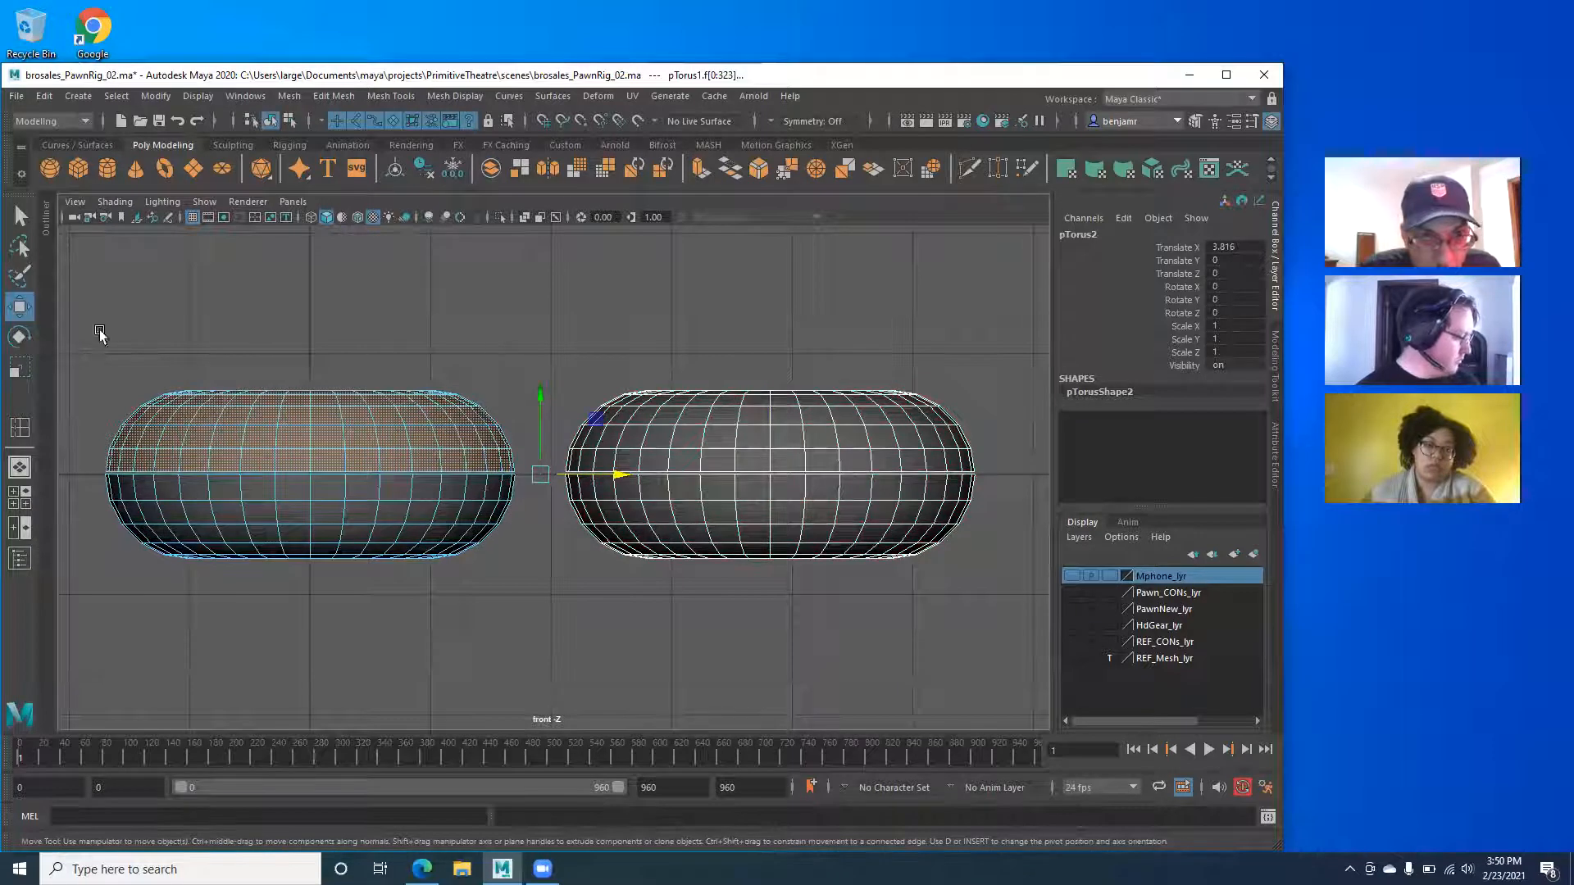
pyautogui.moveTo(91, 318); pyautogui.dragTo(513, 464)
pyautogui.press('Delete')
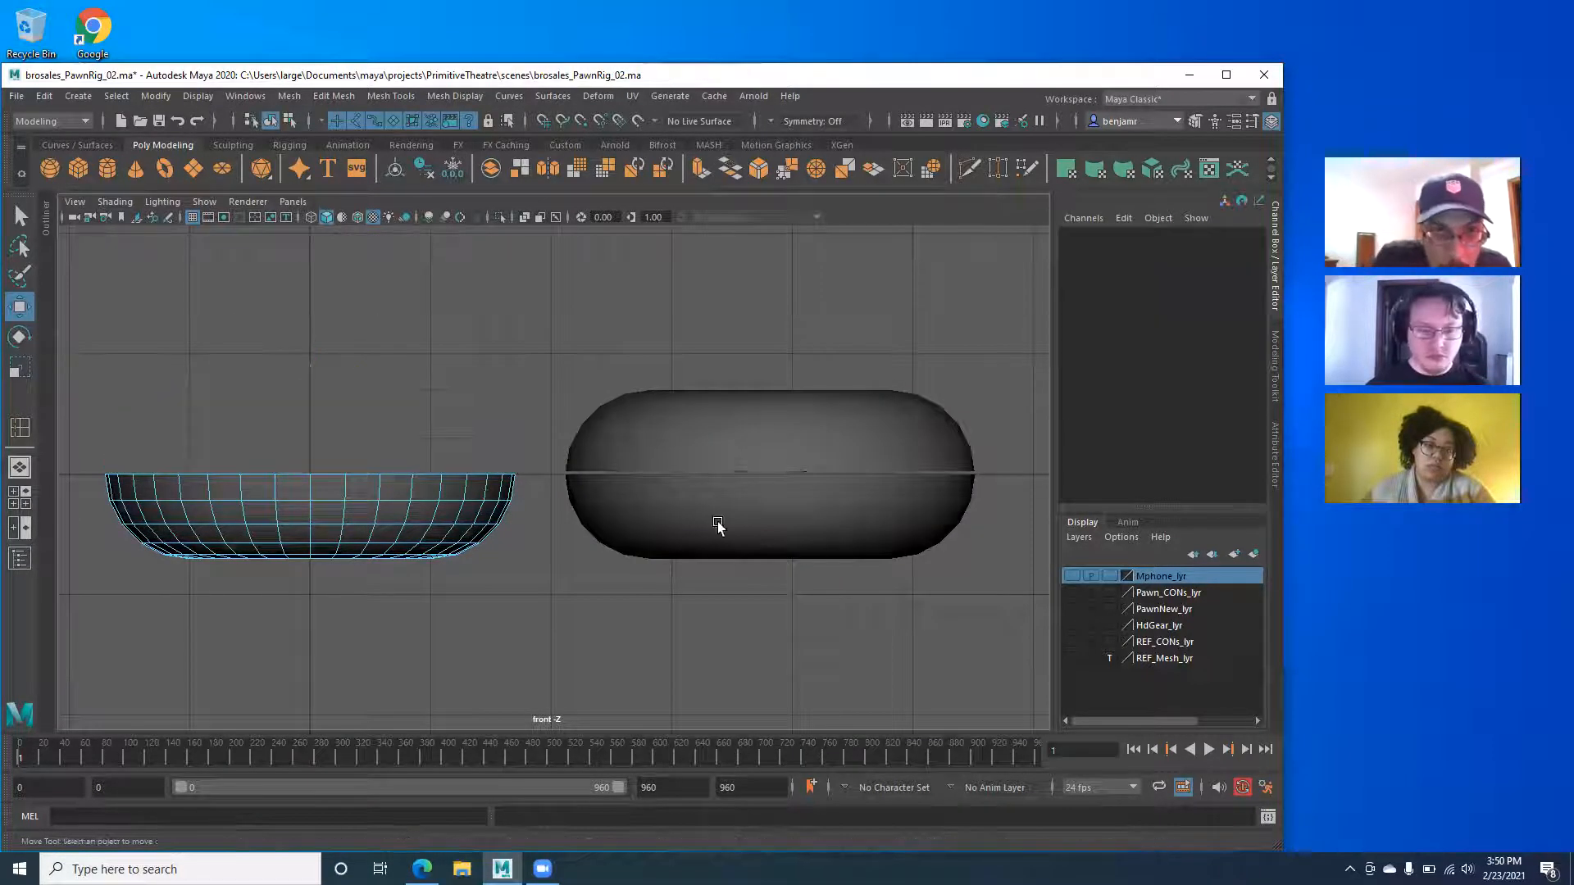
# Delete all faces below the middle edge of the duplicated torus and return to the perspective view.
pyautogui.click(828, 519)
pyautogui.moveTo(828, 459); pyautogui.dragTo(823, 446, button='right')
pyautogui.moveTo(776, 529); pyautogui.dragTo(549, 452)
pyautogui.press('Delete')
pyautogui.press('space')
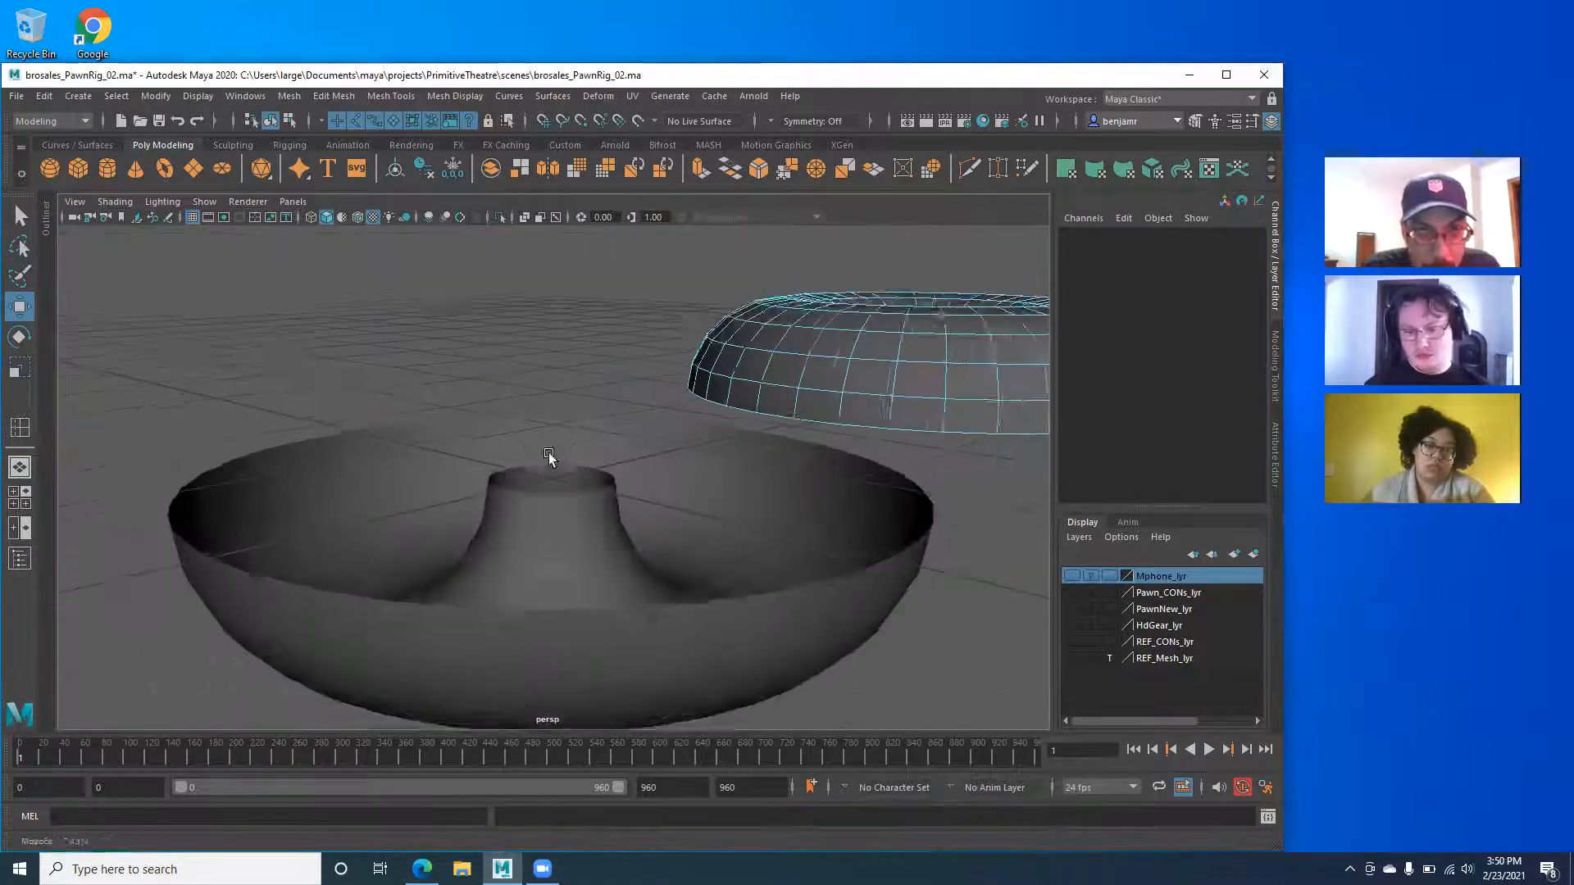
# Flip the duplicated torus half over by setting its Z rotation to 180.
pyautogui.keyDown('alt'); pyautogui.moveTo(738, 459); pyautogui.dragTo(587, 477, button='middle'); pyautogui.keyUp('alt')
pyautogui.keyDown('alt'); pyautogui.moveTo(587, 478); pyautogui.dragTo(481, 495, button='right'); pyautogui.keyUp('alt')
pyautogui.keyDown('alt'); pyautogui.moveTo(481, 495); pyautogui.dragTo(418, 524); pyautogui.keyUp('alt')
pyautogui.click(749, 414)
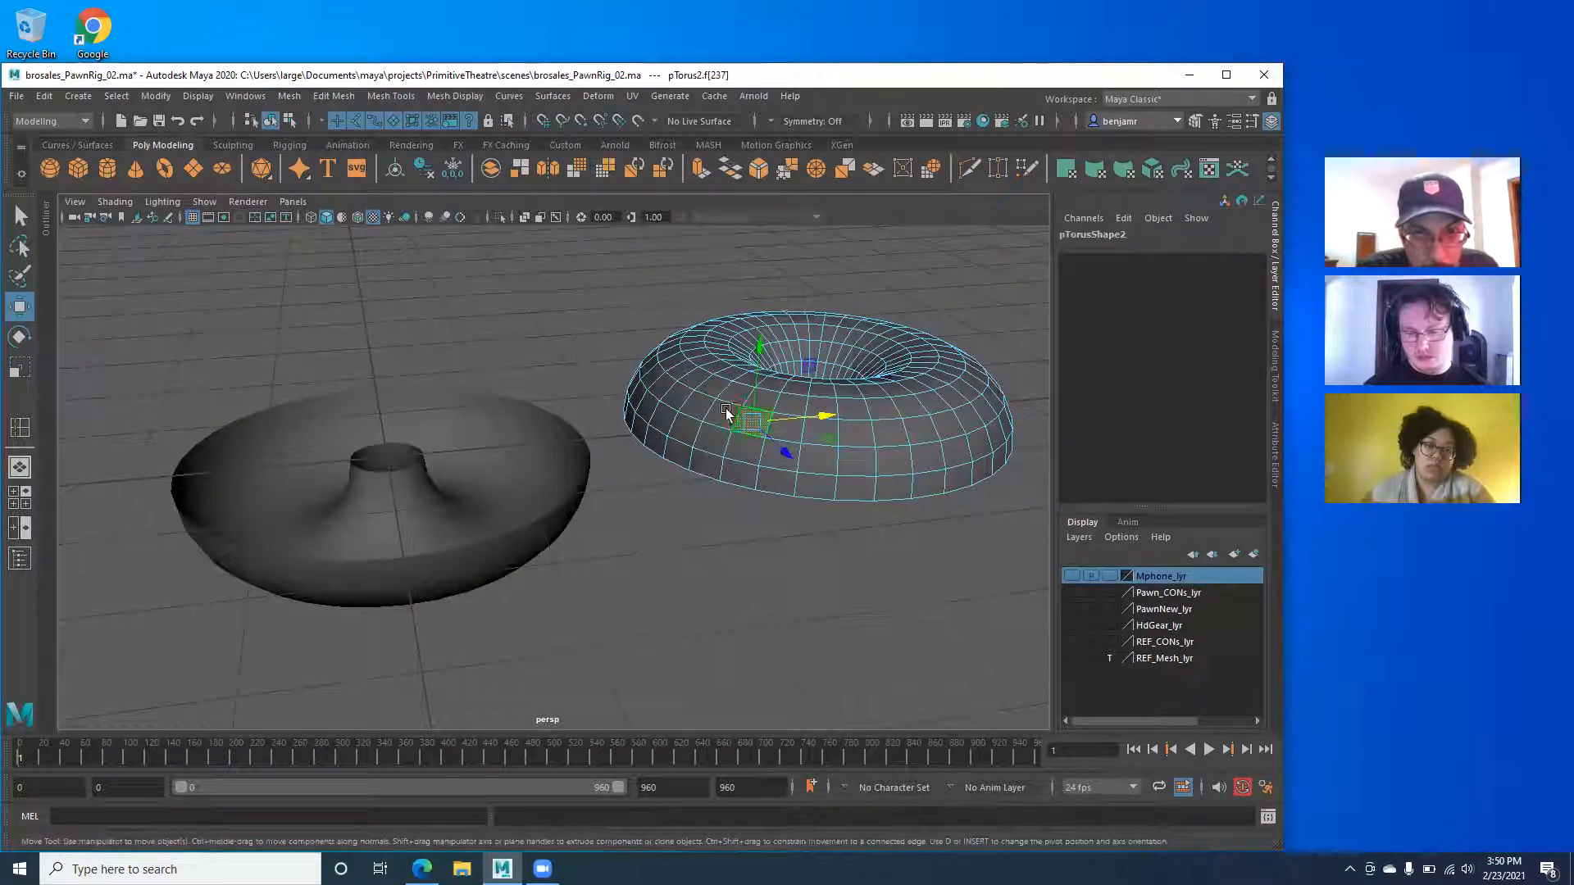
pyautogui.moveTo(712, 396); pyautogui.dragTo(778, 367, button='right')
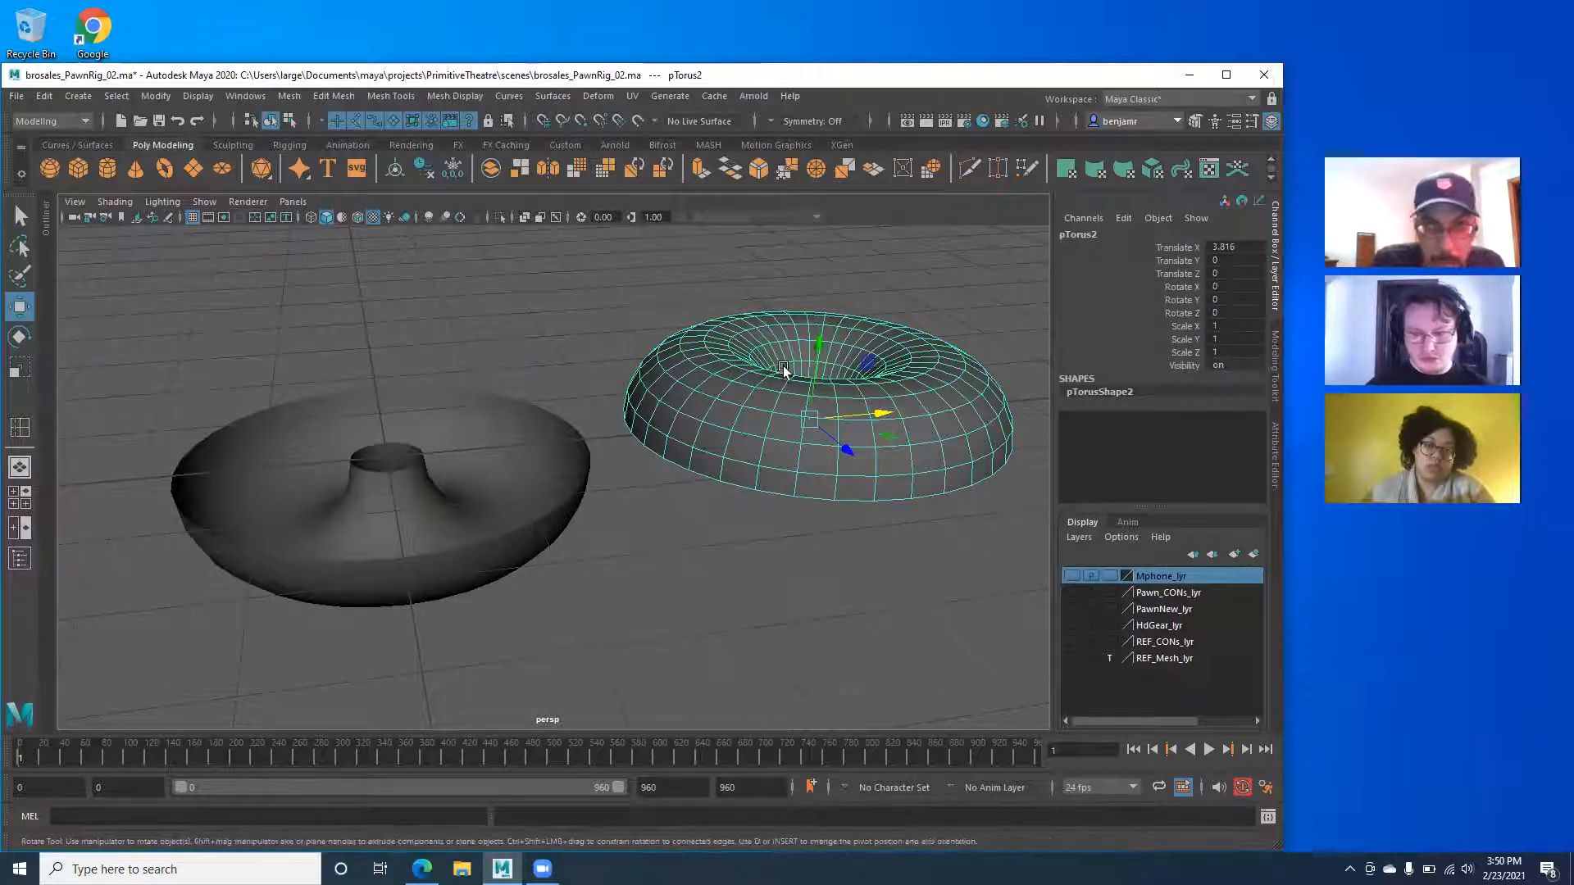
pyautogui.press('e')
pyautogui.moveTo(769, 369); pyautogui.dragTo(769, 643)
pyautogui.doubleClick(1249, 313)
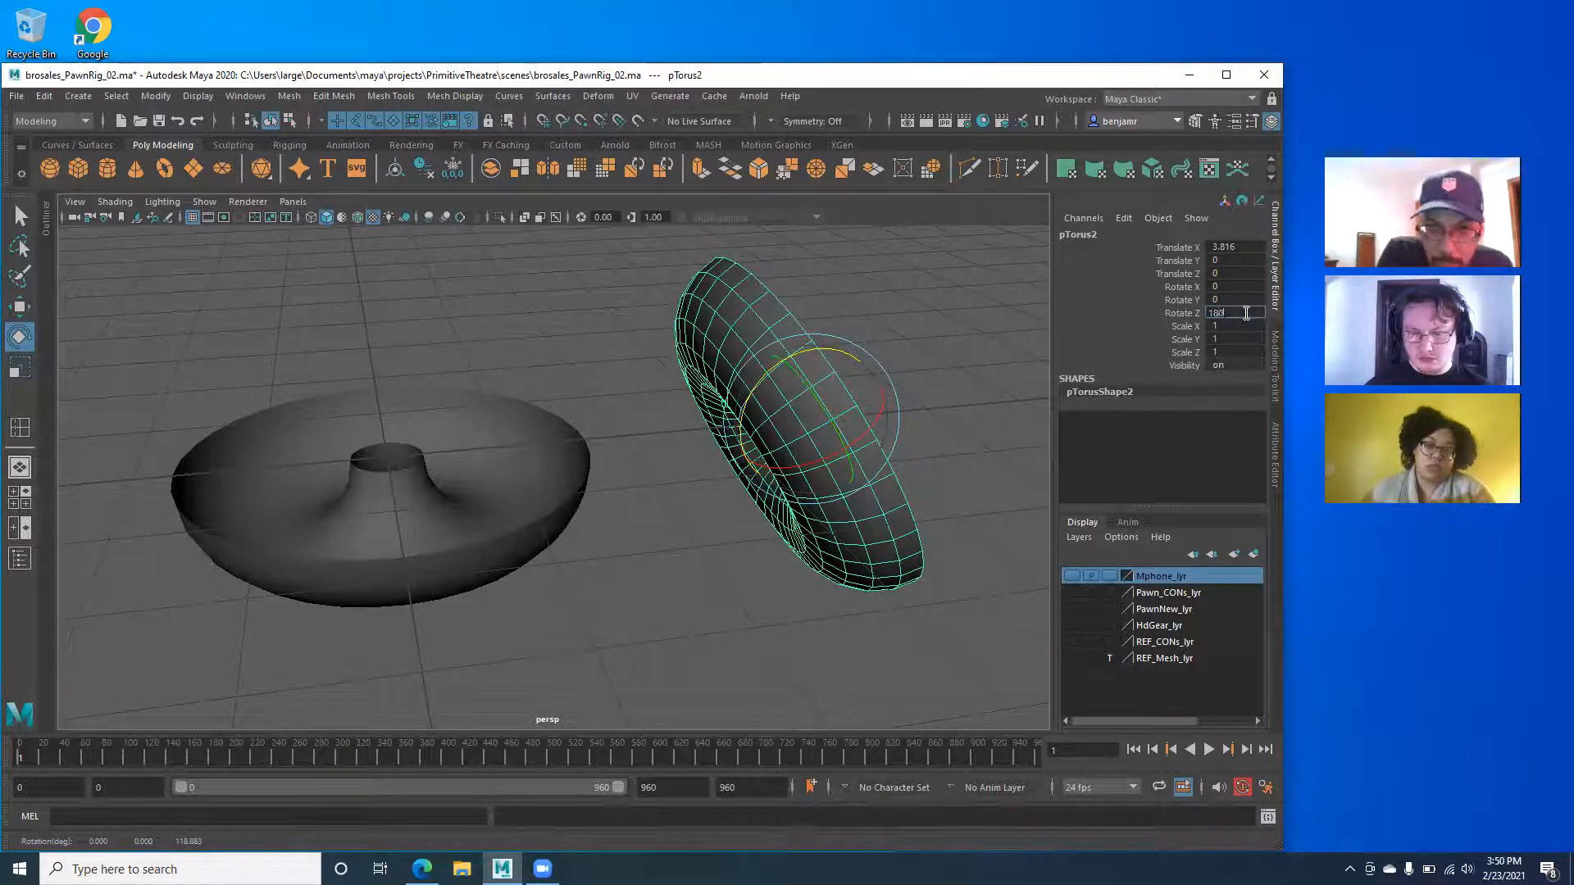
pyautogui.write('180')
pyautogui.press('Return')
# Examine both open torus halves, especially the central neck and outer rim of the original half.
pyautogui.keyDown('alt'); pyautogui.moveTo(882, 369); pyautogui.dragTo(662, 387); pyautogui.keyUp('alt')
pyautogui.click(446, 359)
pyautogui.keyDown('alt'); pyautogui.moveTo(378, 422); pyautogui.dragTo(354, 396); pyautogui.keyUp('alt')
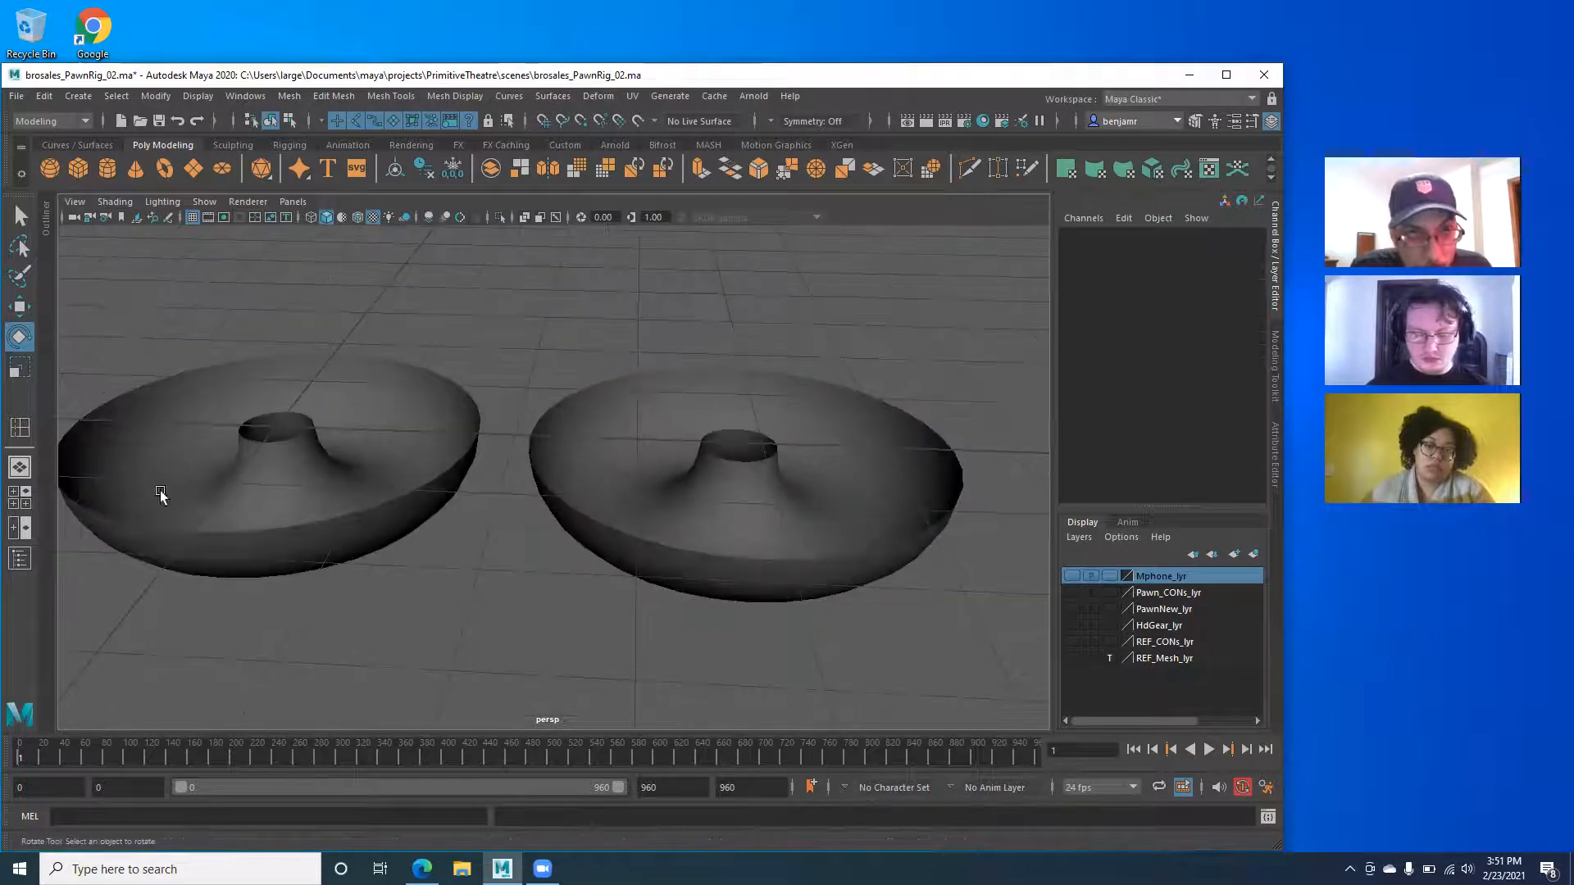
pyautogui.keyDown('alt'); pyautogui.moveTo(161, 495); pyautogui.dragTo(349, 418); pyautogui.keyUp('alt')
pyautogui.keyDown('alt'); pyautogui.moveTo(233, 558); pyautogui.dragTo(347, 453); pyautogui.keyUp('alt')
pyautogui.click(351, 502)
pyautogui.keyDown('alt'); pyautogui.moveTo(347, 454); pyautogui.dragTo(571, 611, button='right'); pyautogui.keyUp('alt')
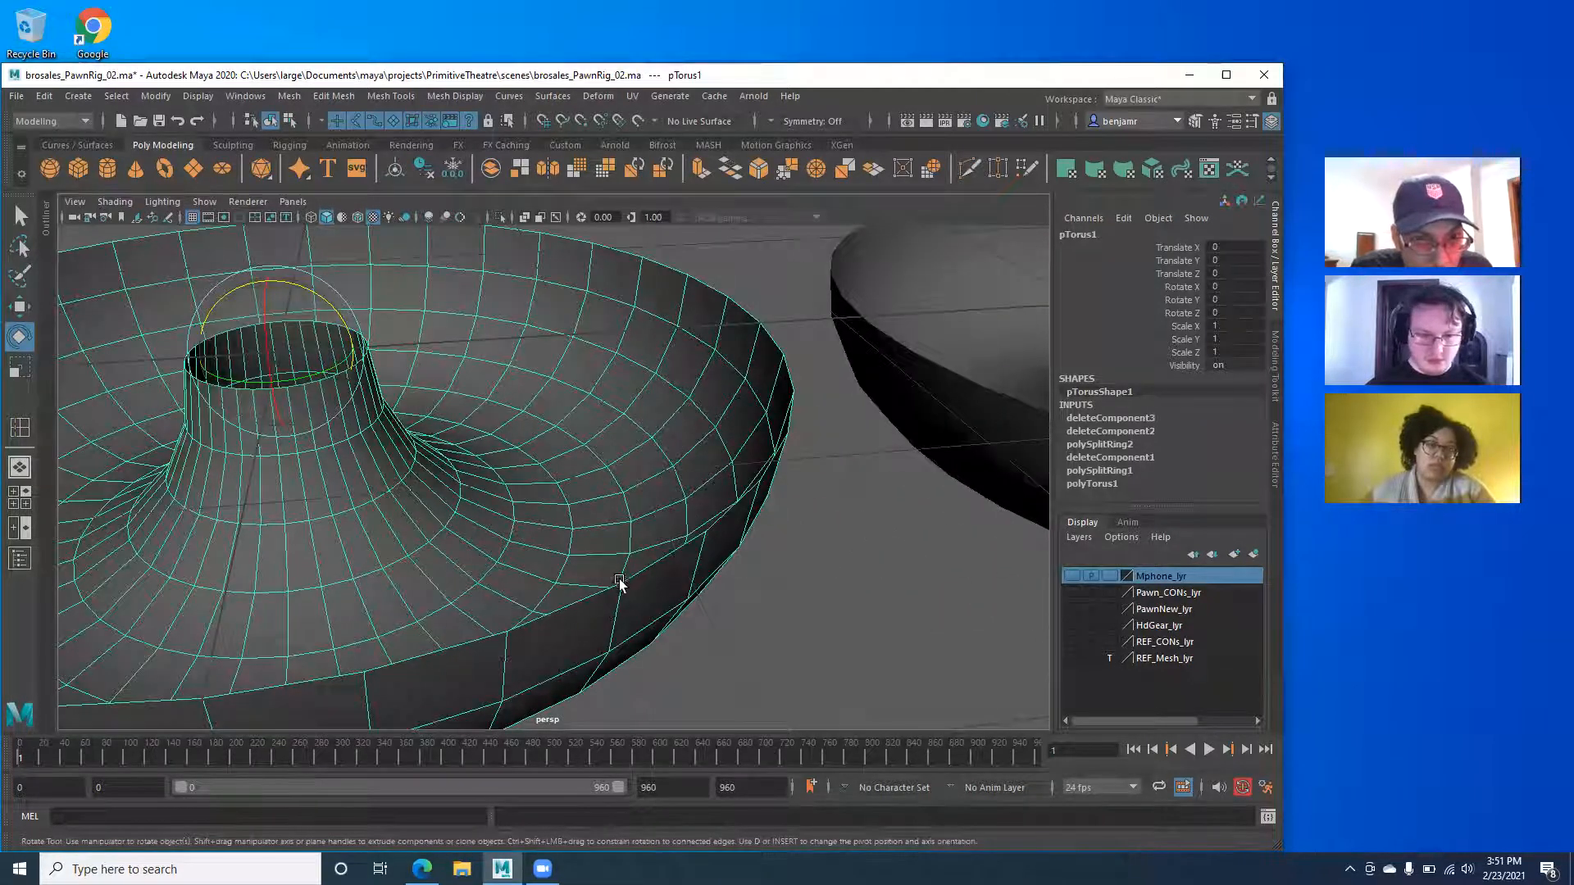
pyautogui.keyDown('alt'); pyautogui.moveTo(328, 393); pyautogui.dragTo(508, 603); pyautogui.keyUp('alt')
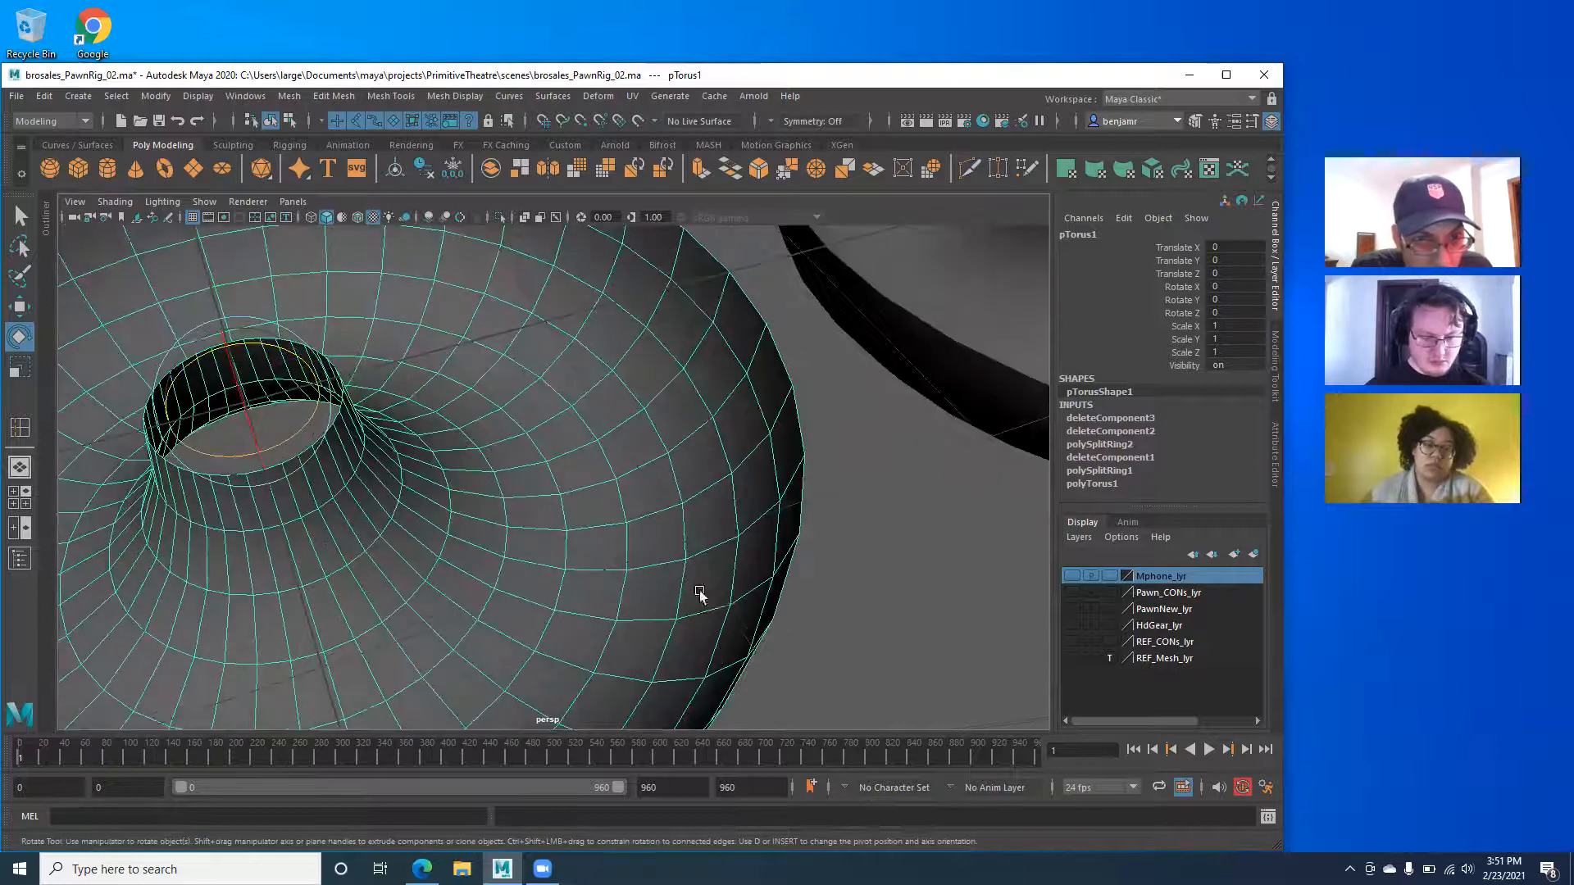
pyautogui.keyDown('alt'); pyautogui.moveTo(656, 453); pyautogui.dragTo(363, 481, button='right'); pyautogui.keyUp('alt')
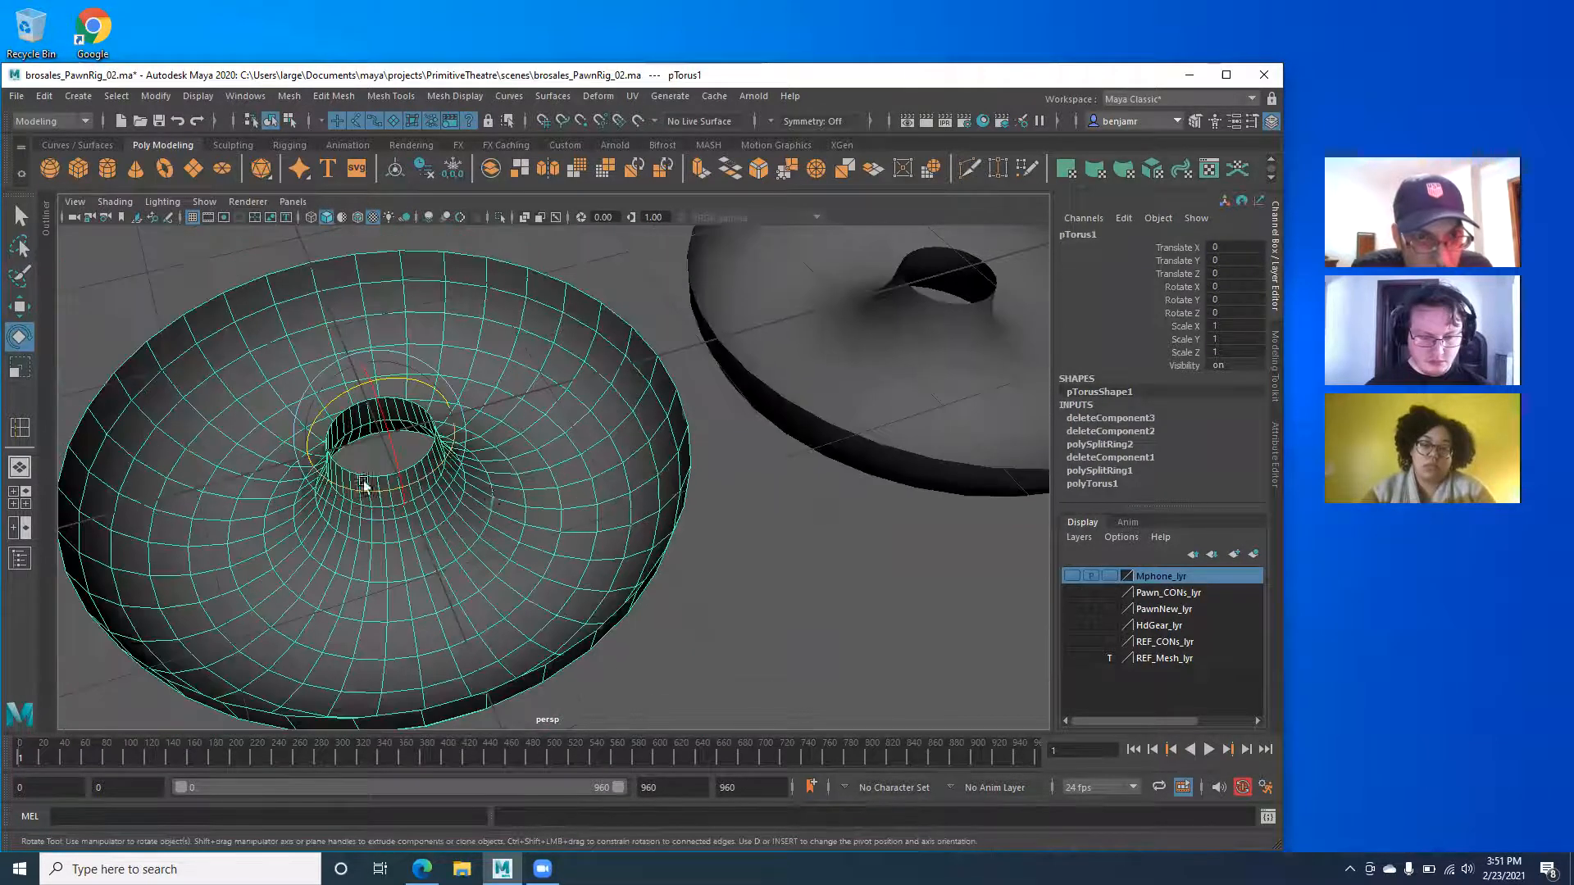
pyautogui.keyDown('alt'); pyautogui.moveTo(363, 480); pyautogui.dragTo(687, 371); pyautogui.keyUp('alt')
pyautogui.keyDown('alt'); pyautogui.moveTo(687, 370); pyautogui.dragTo(562, 402, button='right'); pyautogui.keyUp('alt')
pyautogui.moveTo(561, 402)
pyautogui.keyDown('alt'); pyautogui.mouseDown()
pyautogui.moveTo(549, 459)
pyautogui.moveTo(569, 328)
pyautogui.moveTo(576, 428)
pyautogui.mouseUp(); pyautogui.keyUp('alt')
# Select the open outer rim edge loop of the original torus half and extrude it.
pyautogui.click(568, 306)
pyautogui.click(657, 504)
pyautogui.moveTo(657, 504); pyautogui.dragTo(657, 373, button='right')
pyautogui.keyDown('alt'); pyautogui.moveTo(657, 373); pyautogui.dragTo(643, 561); pyautogui.keyUp('alt')
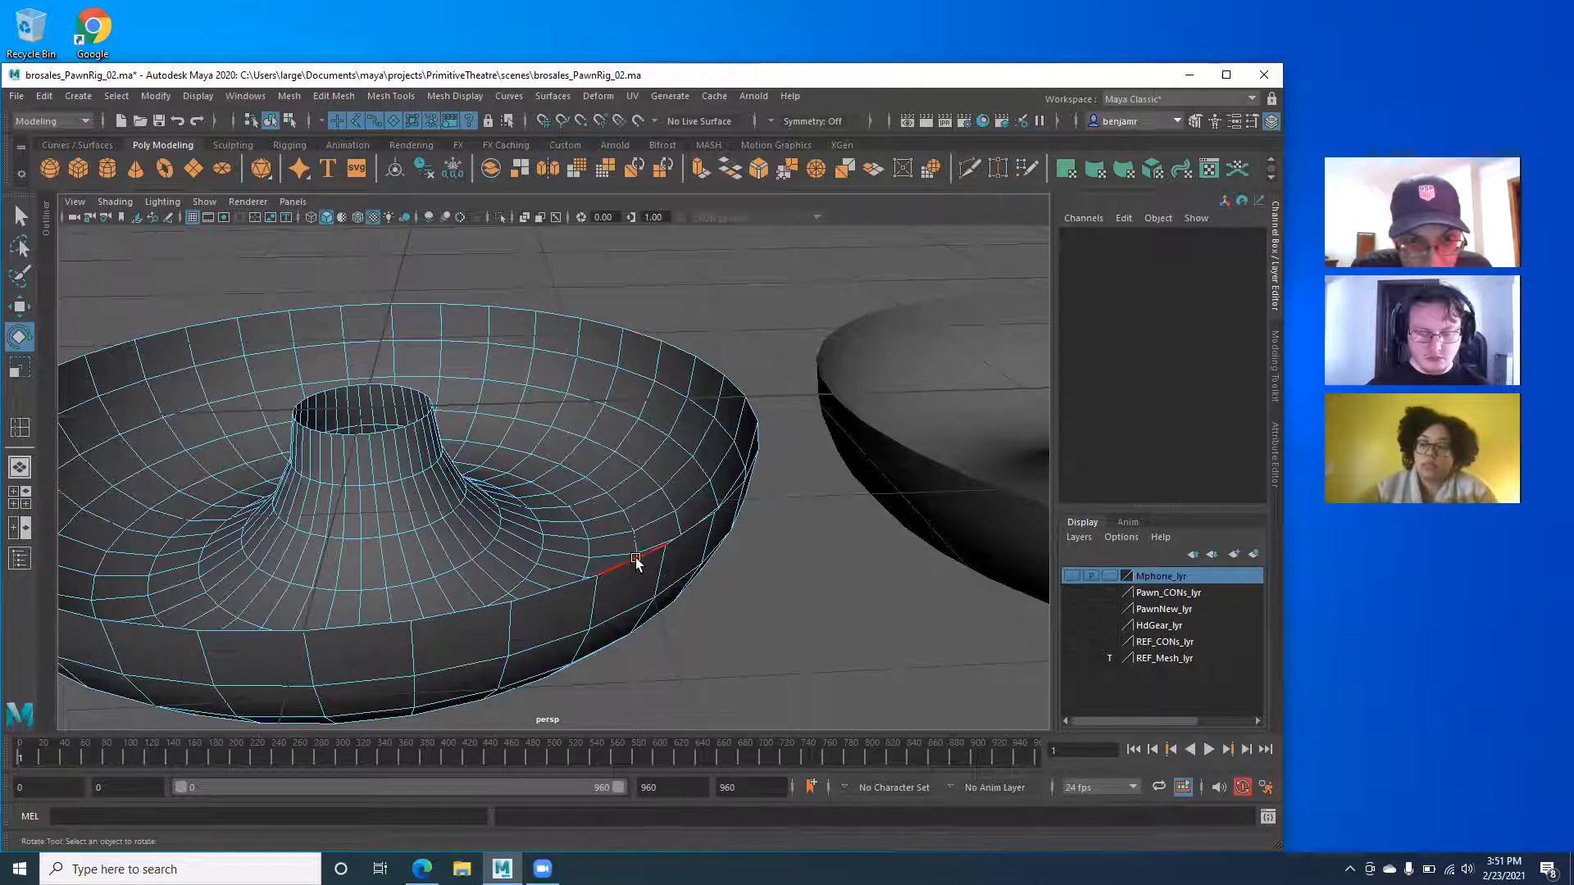
pyautogui.doubleClick(636, 557)
pyautogui.keyDown('alt'); pyautogui.moveTo(421, 415); pyautogui.dragTo(516, 413); pyautogui.keyUp('alt')
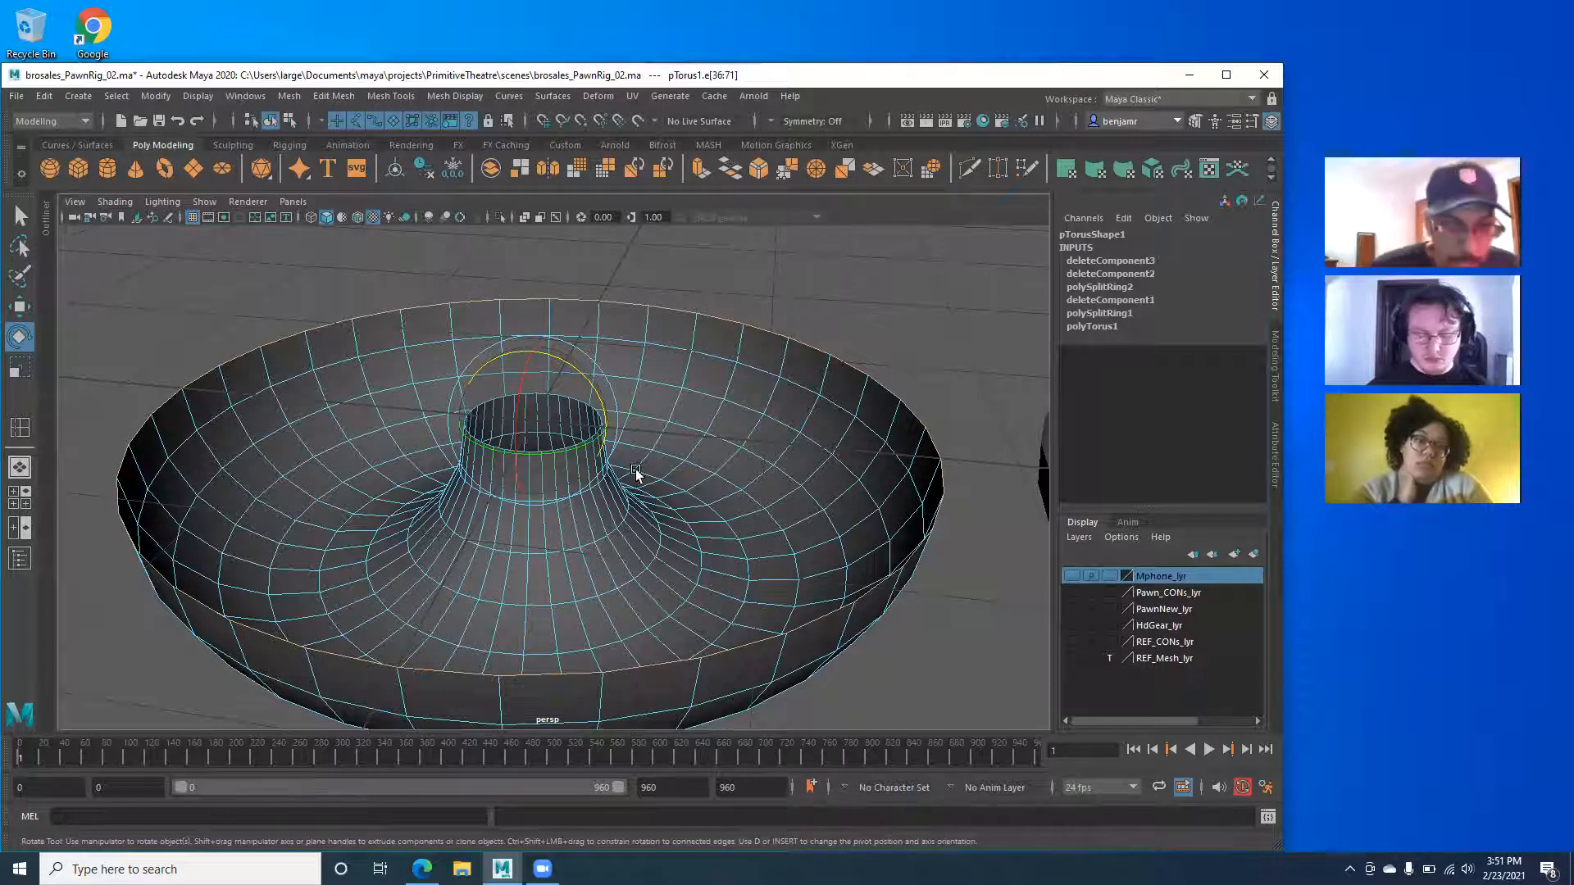
pyautogui.click(348, 99)
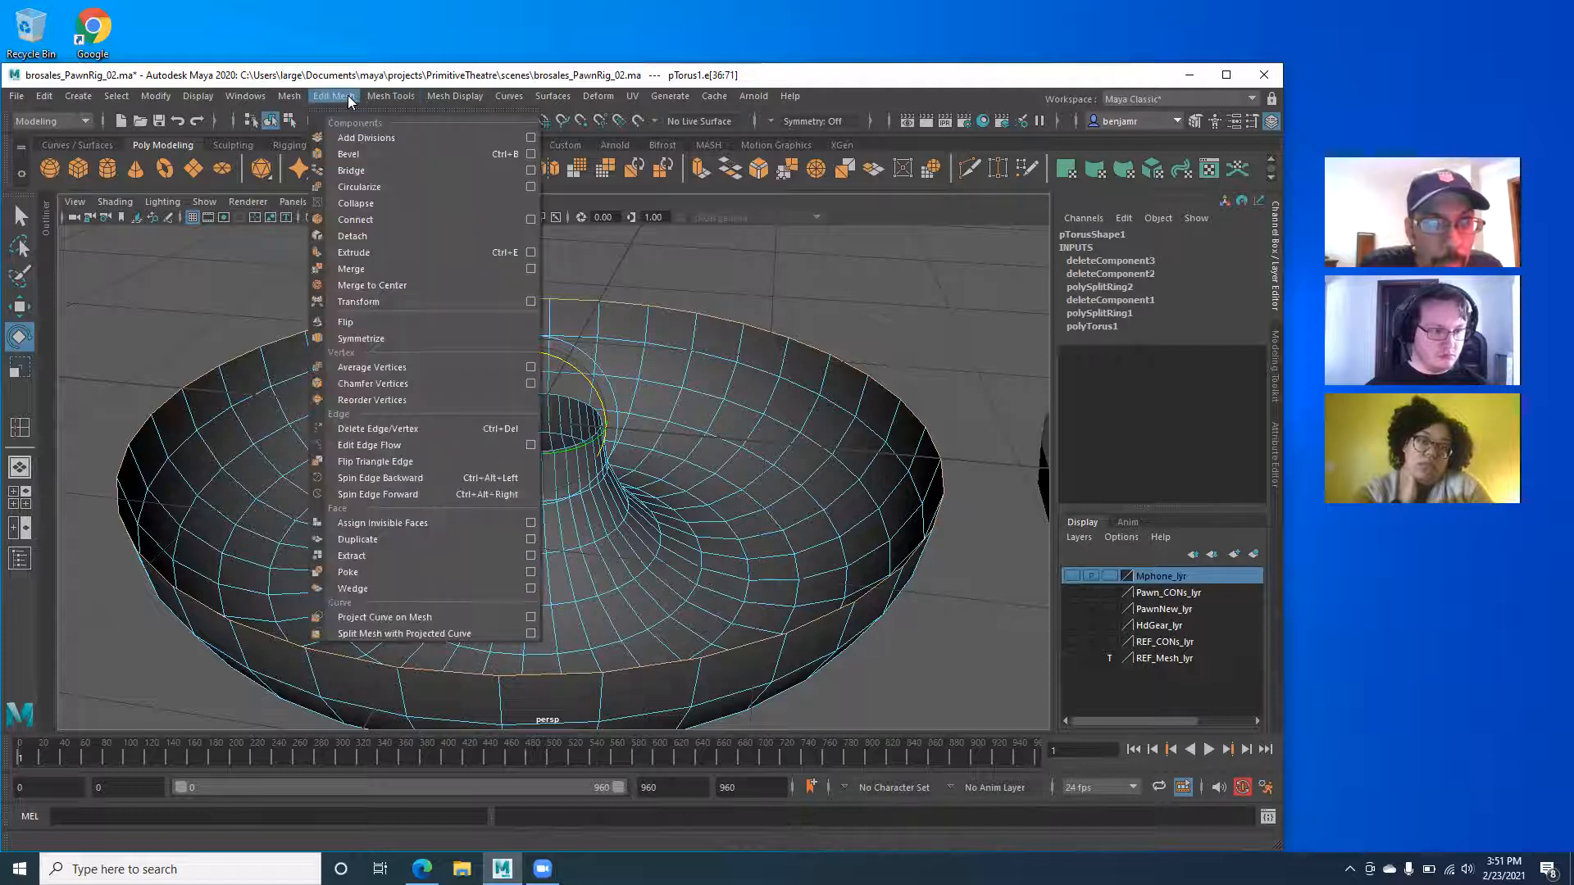
pyautogui.click(358, 253)
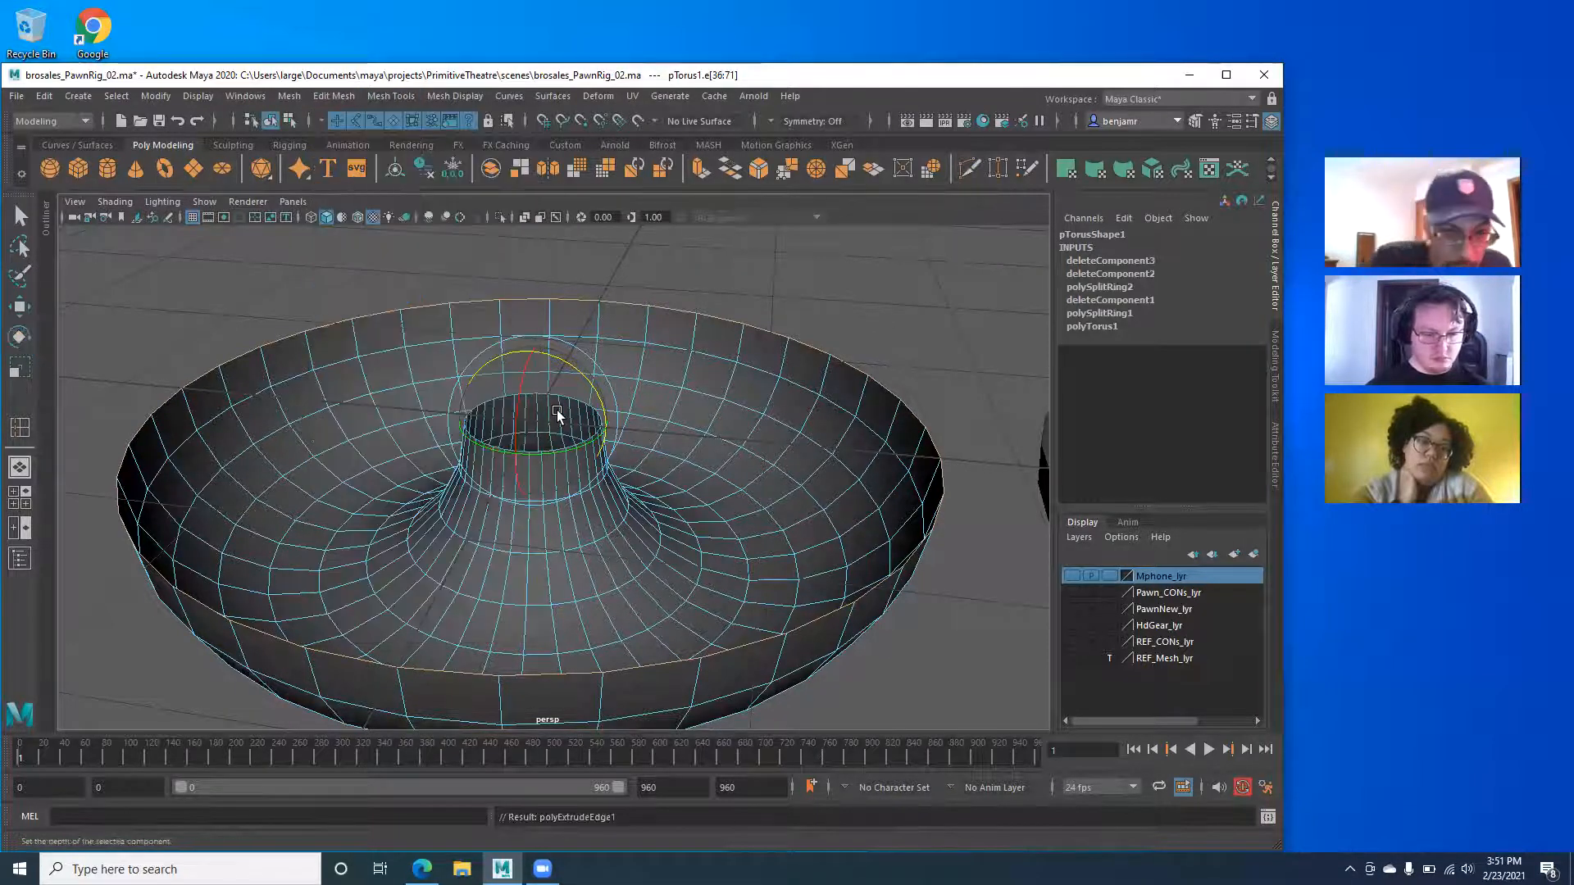
# Try to pull the extruded rim edges up along their local Y axis by about 0.413.
pyautogui.scroll(-1, 773, 376)
pyautogui.keyDown('alt'); pyautogui.moveTo(738, 336); pyautogui.dragTo(655, 326, button='middle'); pyautogui.keyUp('alt')
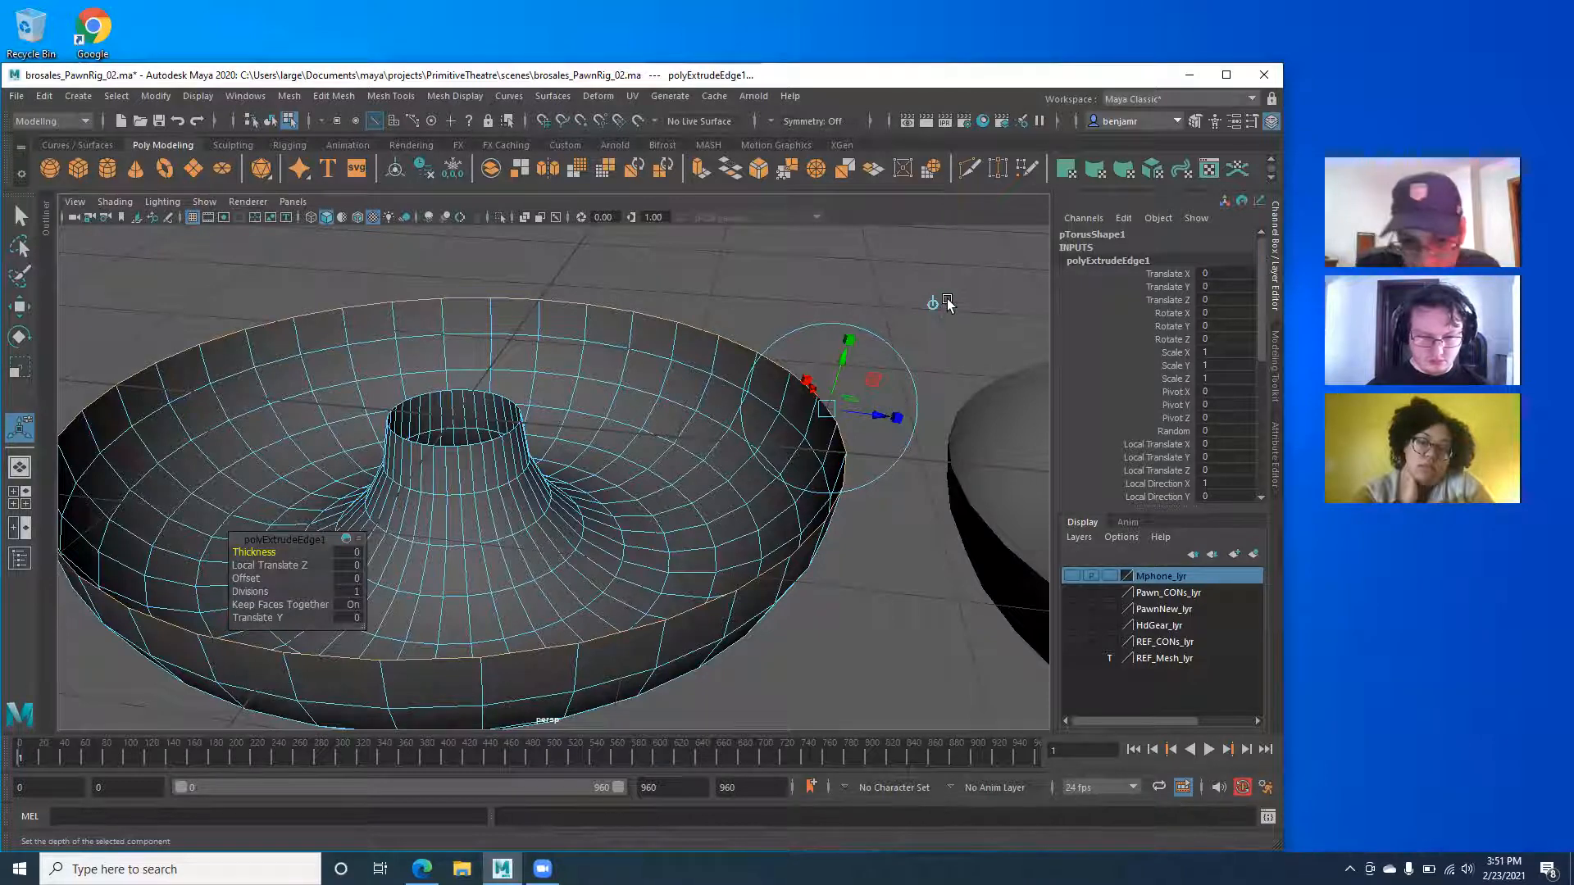
pyautogui.scroll(-1, 820, 335)
pyautogui.keyDown('alt'); pyautogui.moveTo(792, 312); pyautogui.dragTo(779, 312, button='middle'); pyautogui.keyUp('alt')
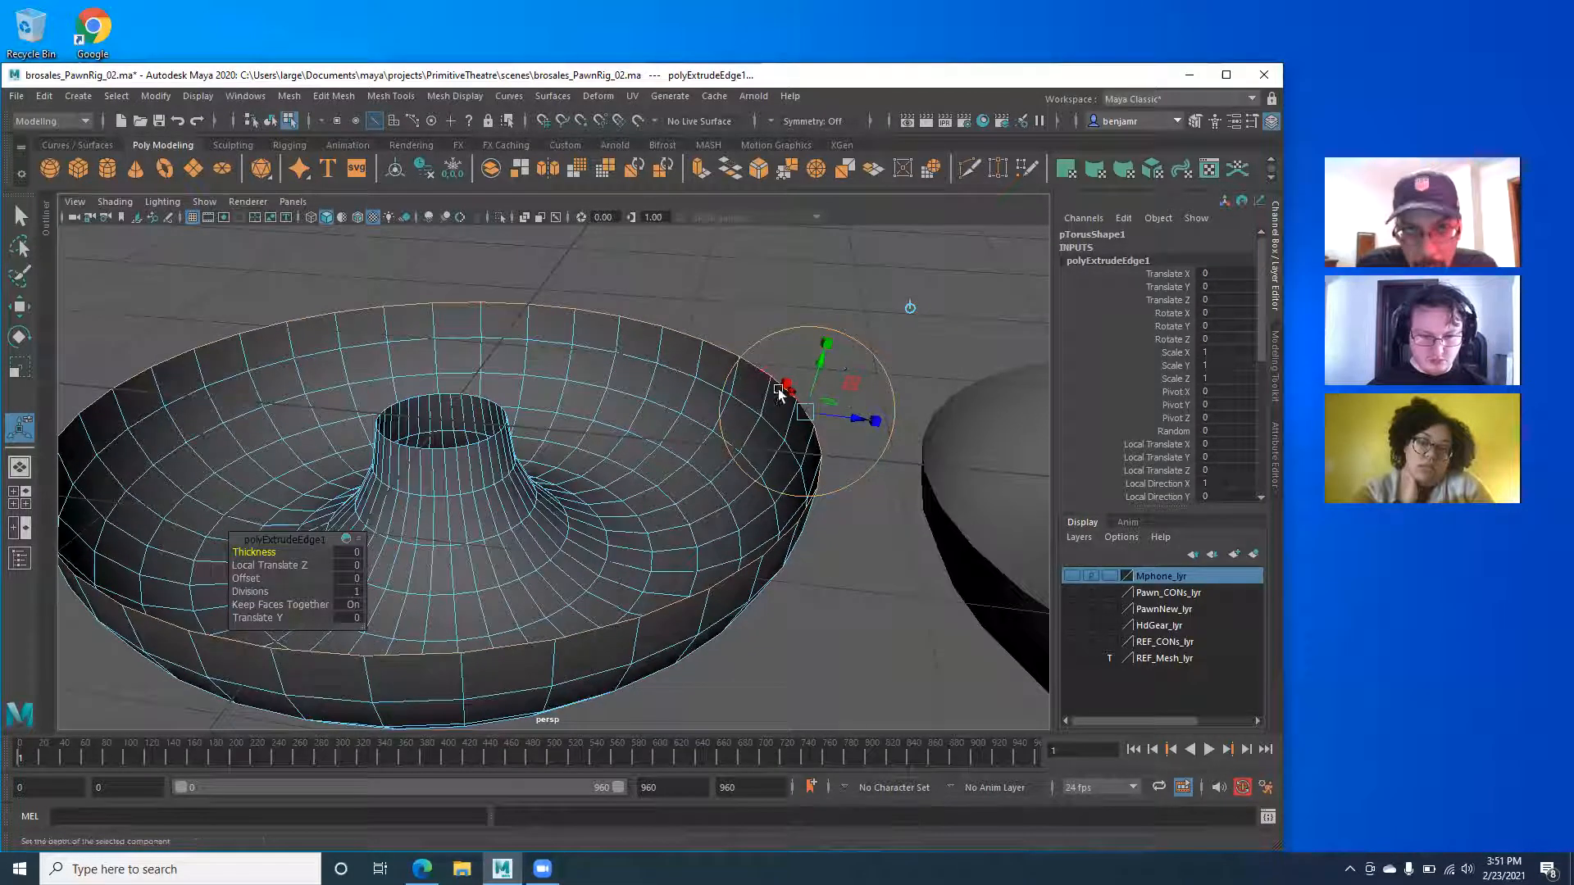
pyautogui.moveTo(823, 363); pyautogui.dragTo(853, 279)
pyautogui.scroll(-3, 745, 355)
pyautogui.keyDown('alt'); pyautogui.moveTo(707, 378); pyautogui.dragTo(828, 443); pyautogui.keyUp('alt')
pyautogui.keyDown('alt'); pyautogui.moveTo(708, 506); pyautogui.dragTo(762, 410); pyautogui.keyUp('alt')
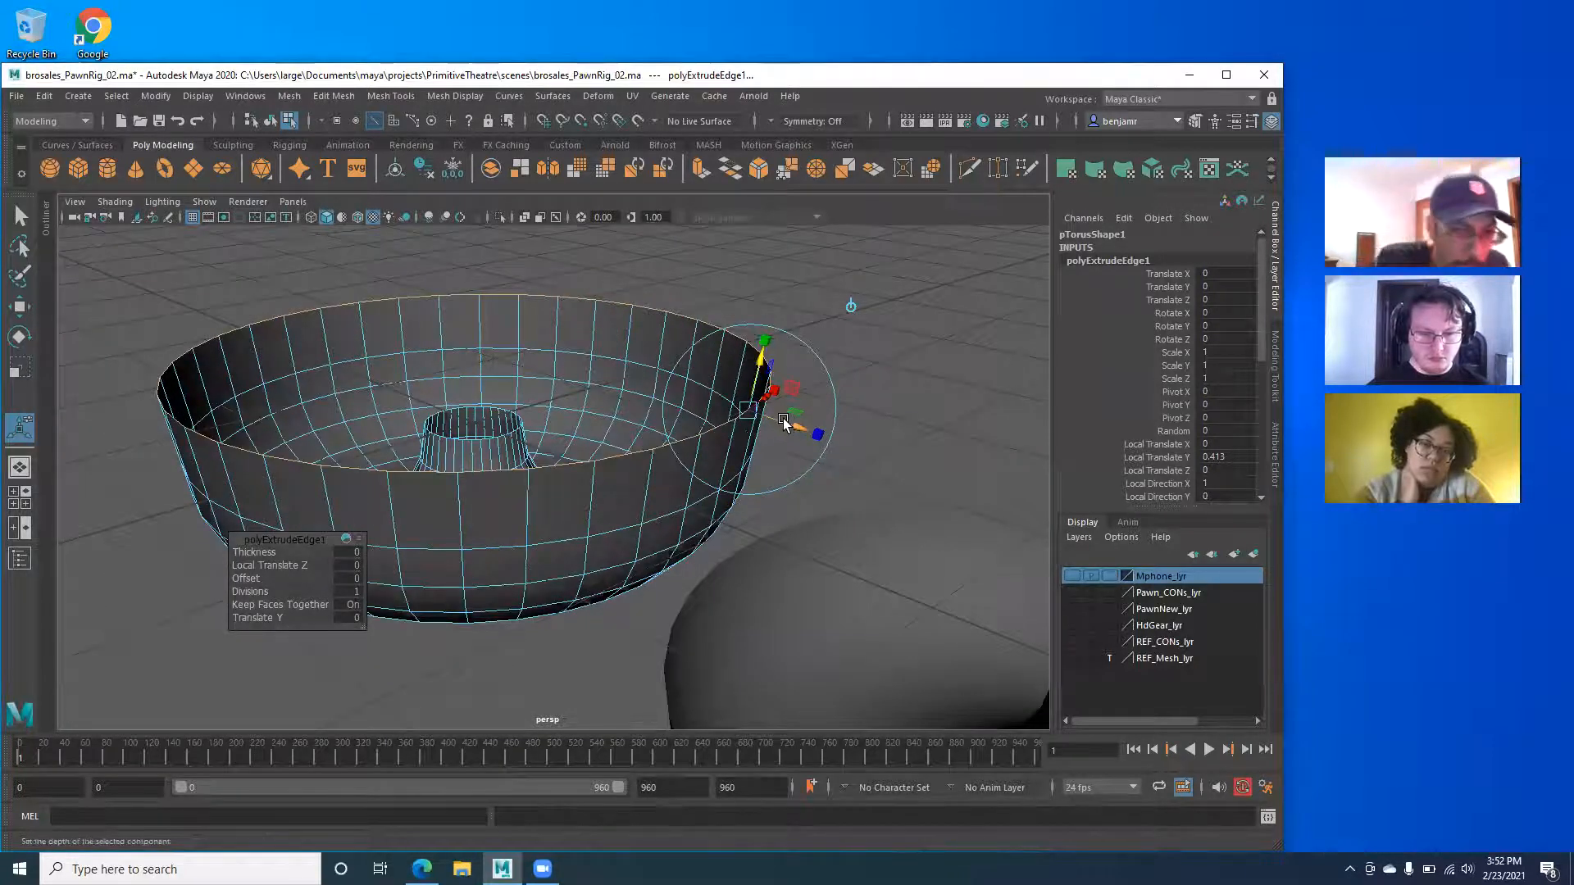
pyautogui.hotkey('ctrl', 'z')
# Switch the extrusion manipulator to world axes and raise the extruded rim edges about 0.199 along Y.
pyautogui.keyDown('alt'); pyautogui.moveTo(562, 372); pyautogui.dragTo(811, 402, button='right'); pyautogui.keyUp('alt')
pyautogui.click(914, 380)
pyautogui.keyDown('alt'); pyautogui.moveTo(481, 388); pyautogui.dragTo(571, 396, button='middle'); pyautogui.keyUp('alt')
pyautogui.keyDown('alt'); pyautogui.moveTo(537, 380); pyautogui.dragTo(529, 382, button='right'); pyautogui.keyUp('alt')
pyautogui.keyDown('alt'); pyautogui.moveTo(552, 386); pyautogui.dragTo(575, 389, button='middle'); pyautogui.keyUp('alt')
pyautogui.moveTo(544, 358); pyautogui.dragTo(522, 313)
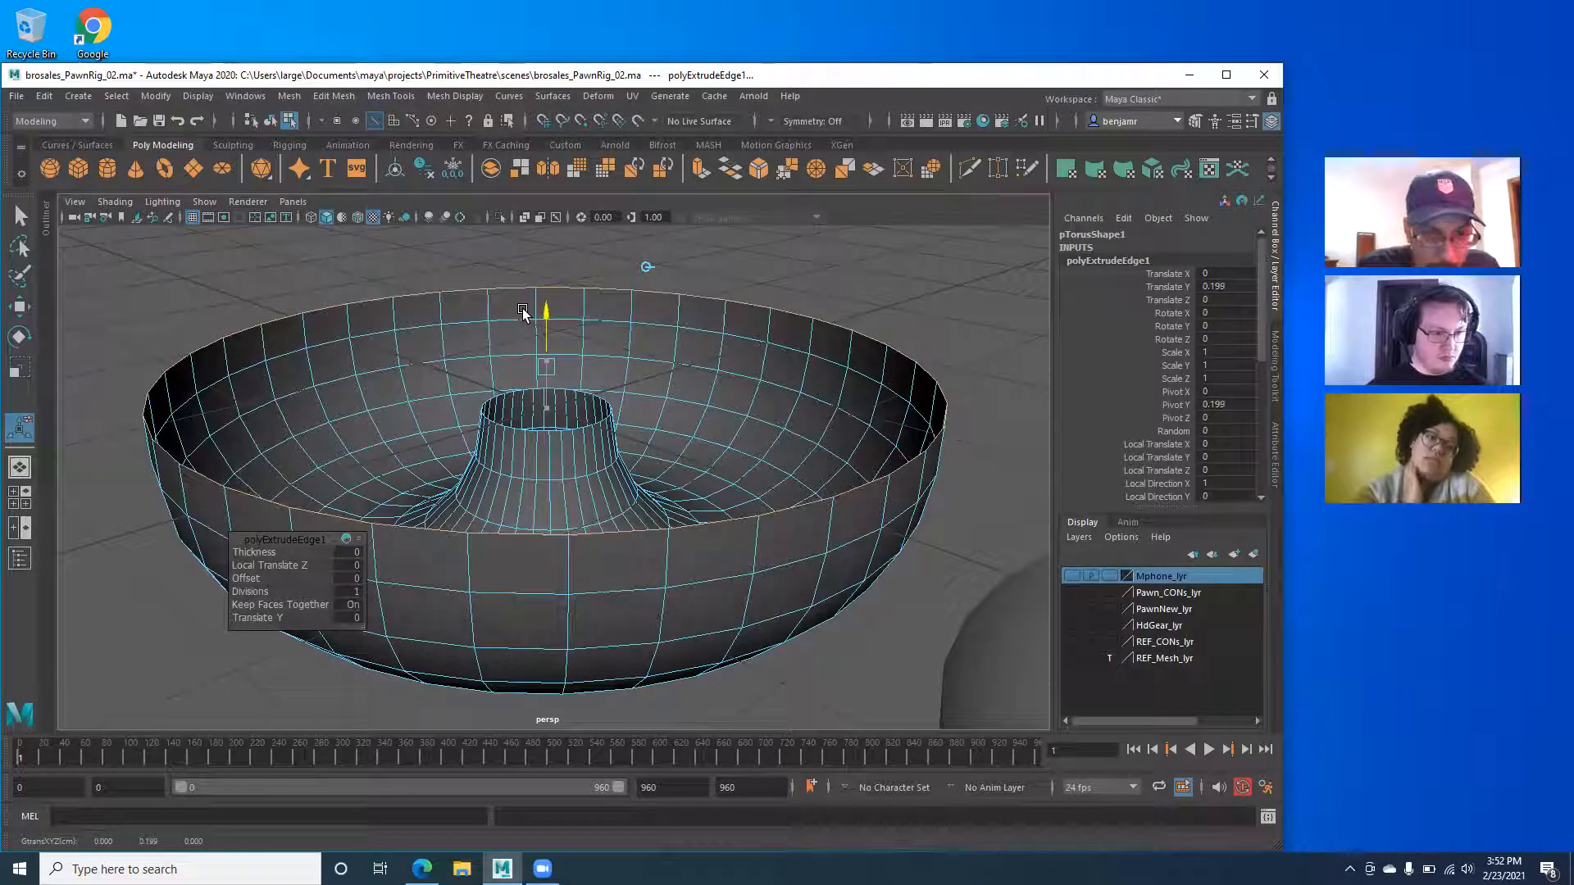
# Scale the raised edge loop inward to form a lid around the central hole and lower it toward the neck.
pyautogui.press('r')
pyautogui.moveTo(544, 363); pyautogui.dragTo(348, 397)
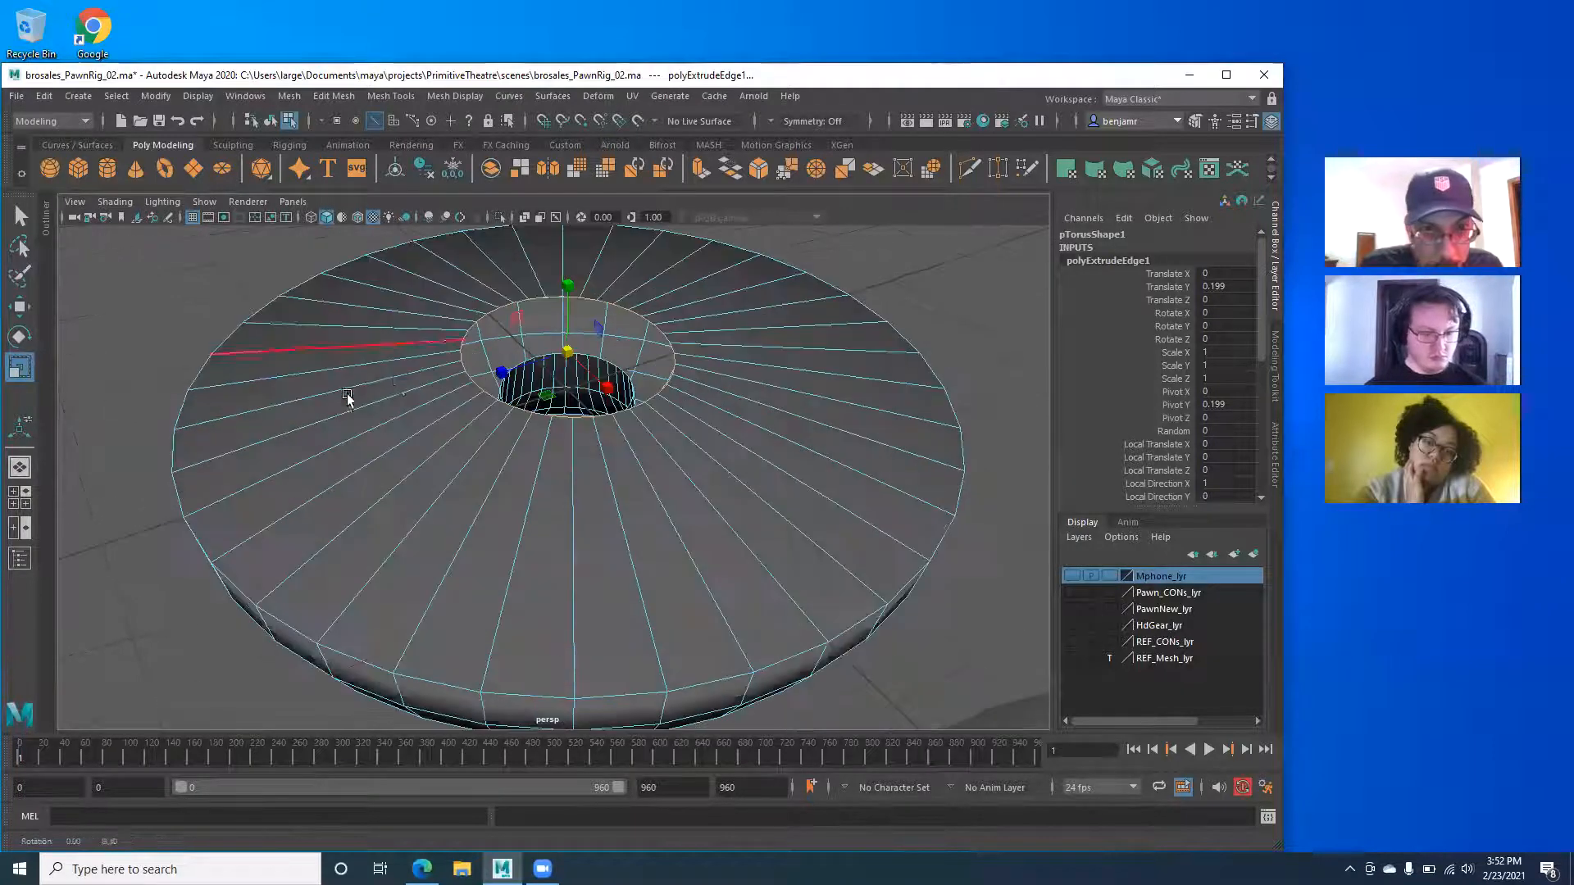
pyautogui.press('w')
pyautogui.moveTo(565, 287); pyautogui.dragTo(538, 370)
# Scale the lid's inner edge loop down further toward the diameter of the neck's opening.
pyautogui.keyDown('alt'); pyautogui.moveTo(538, 370); pyautogui.dragTo(657, 361, button='right'); pyautogui.keyUp('alt')
pyautogui.keyDown('alt'); pyautogui.moveTo(578, 351); pyautogui.dragTo(623, 478, button='middle'); pyautogui.keyUp('alt')
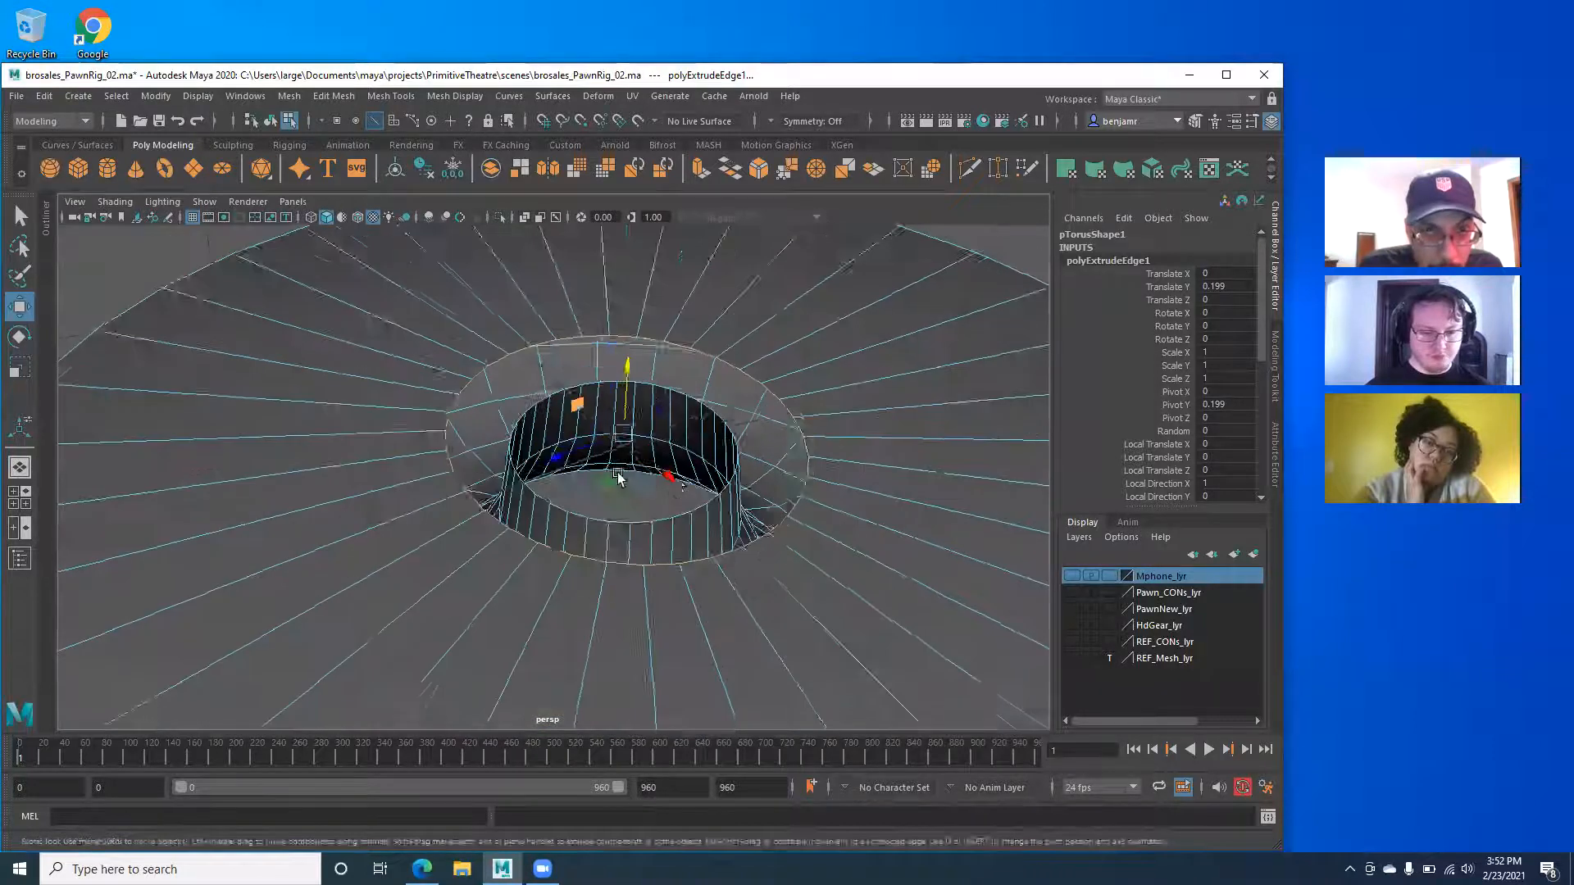
pyautogui.keyDown('alt'); pyautogui.moveTo(622, 477); pyautogui.dragTo(533, 469); pyautogui.keyUp('alt')
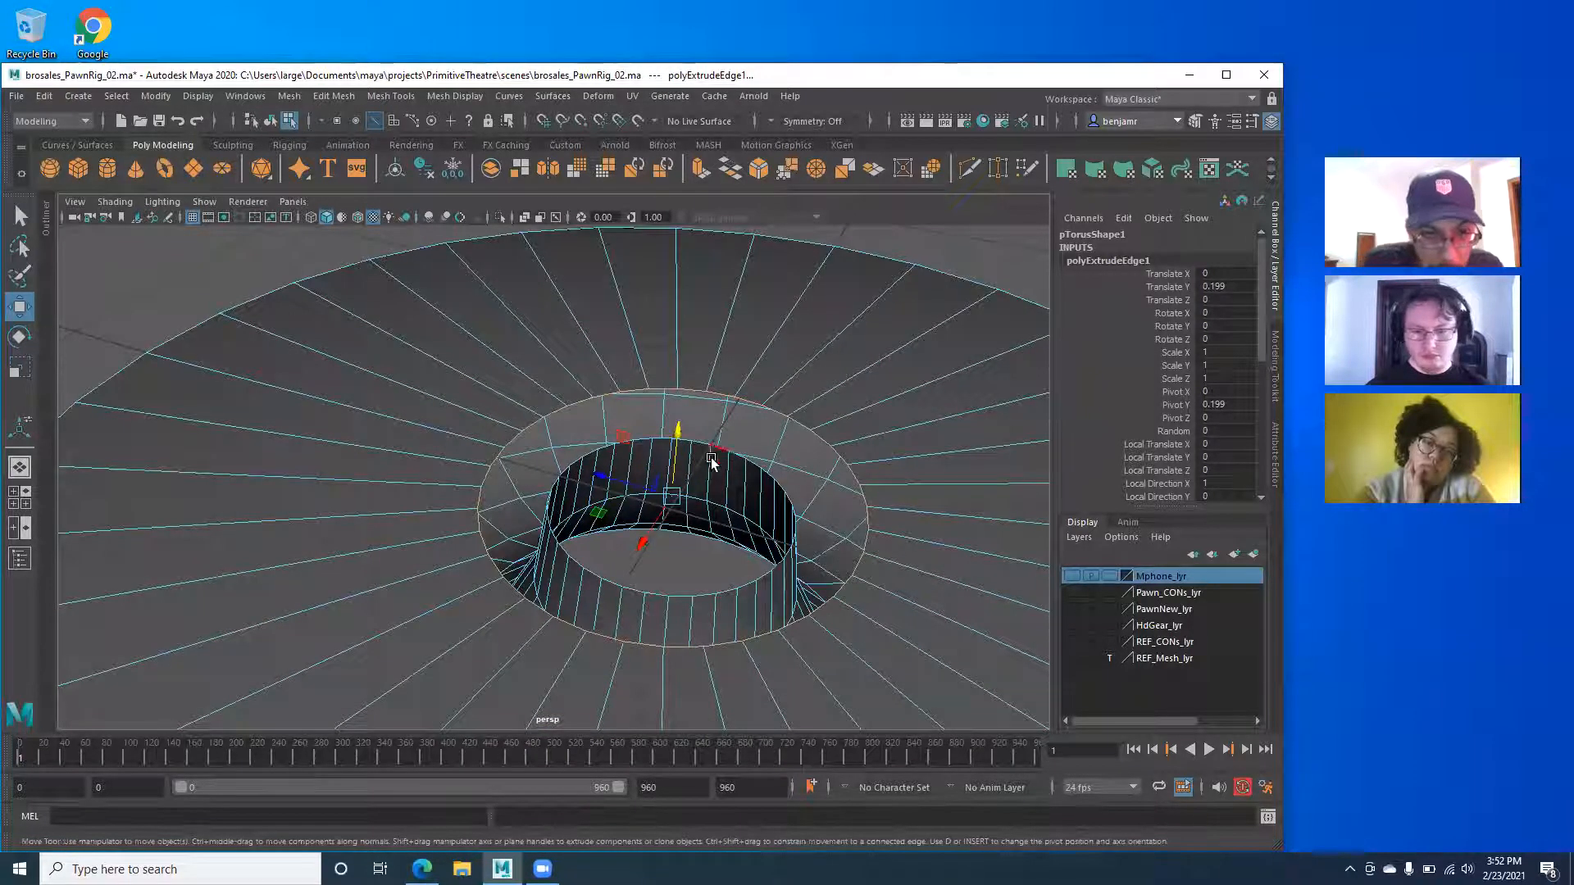
pyautogui.press('r')
pyautogui.moveTo(672, 498); pyautogui.dragTo(577, 513)
# Lower the lid's inner edge loop to just above the neck's rim and scale it to fit closely around the opening.
pyautogui.keyDown('alt'); pyautogui.moveTo(635, 545); pyautogui.dragTo(750, 565, button='right'); pyautogui.keyUp('alt')
pyautogui.keyDown('alt'); pyautogui.moveTo(621, 508); pyautogui.dragTo(558, 463); pyautogui.keyUp('alt')
pyautogui.press('w')
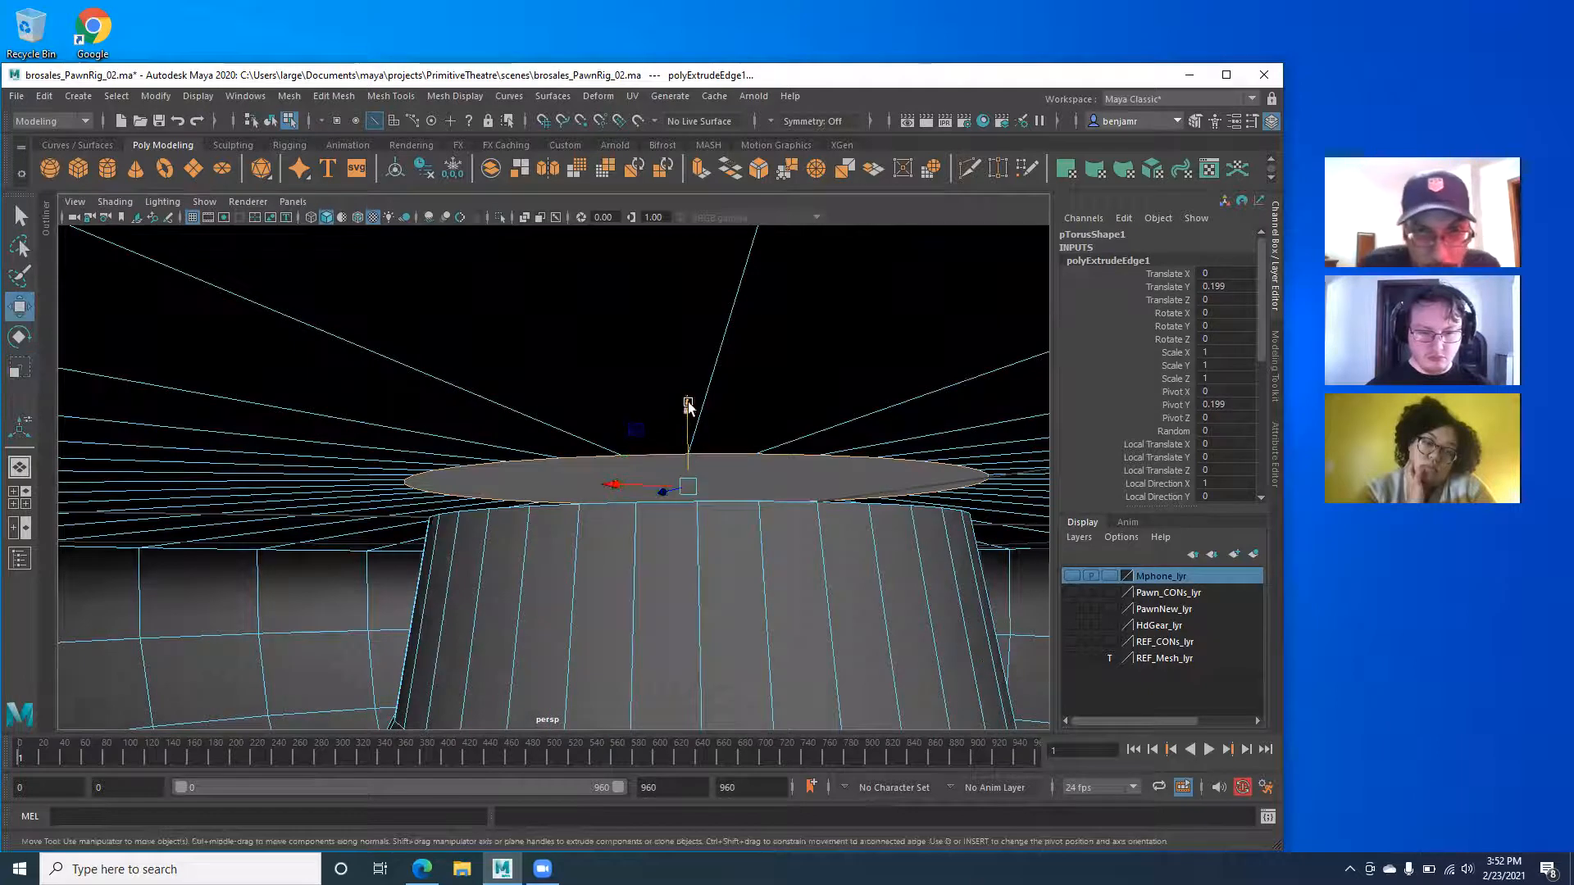
pyautogui.moveTo(687, 407); pyautogui.dragTo(688, 428)
pyautogui.press('r')
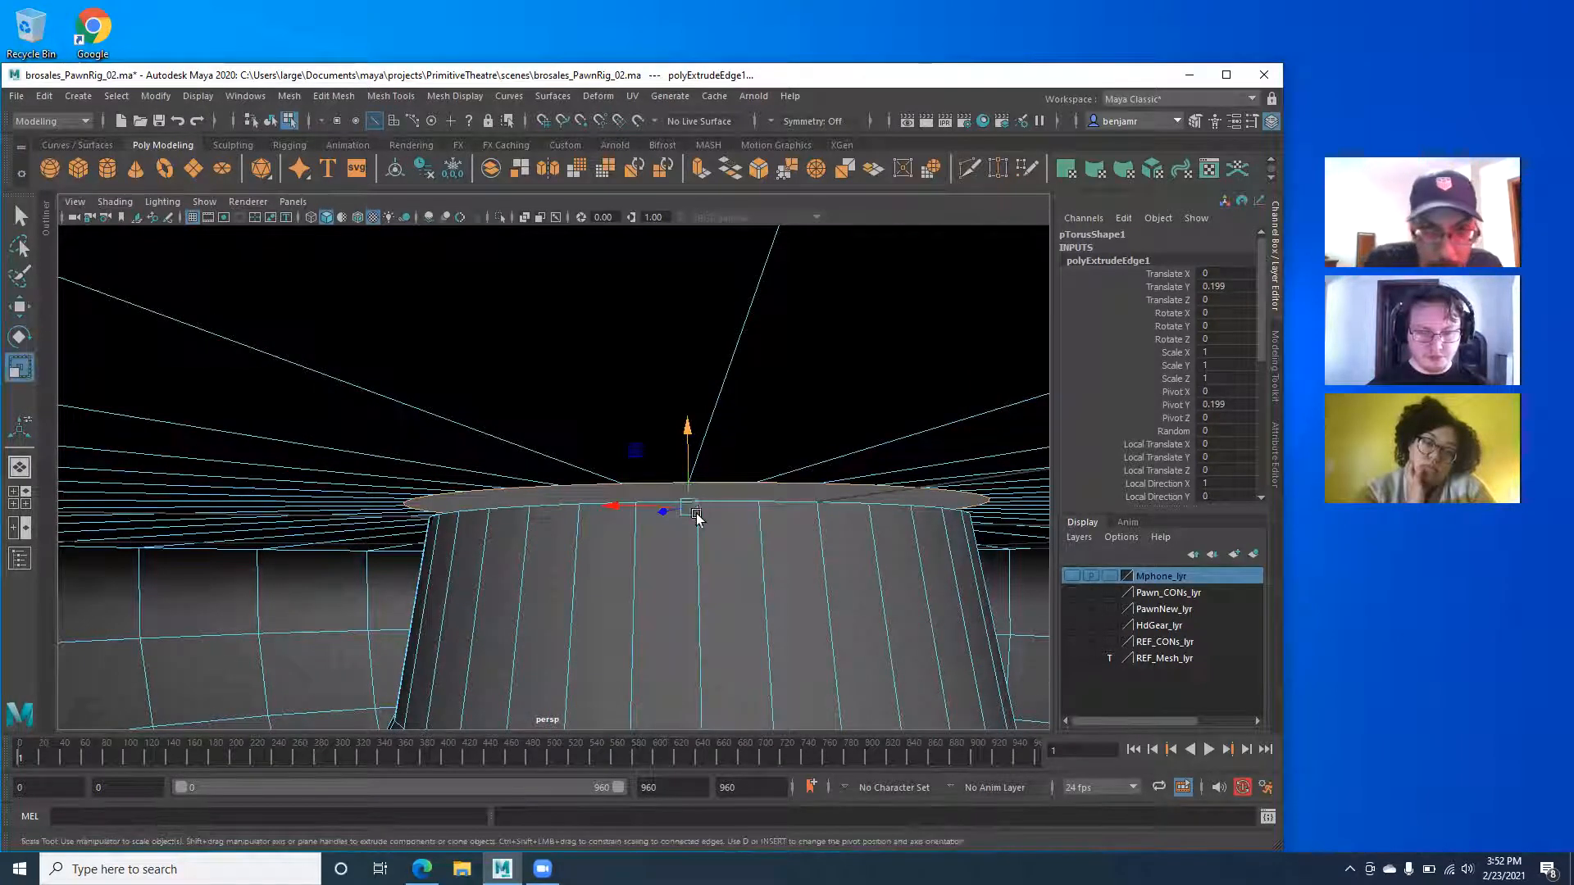
pyautogui.moveTo(685, 512); pyautogui.dragTo(509, 495)
# Display the model in wireframe and activate the Target Weld tool with its settings window open beside the neck opening.
pyautogui.press('4')
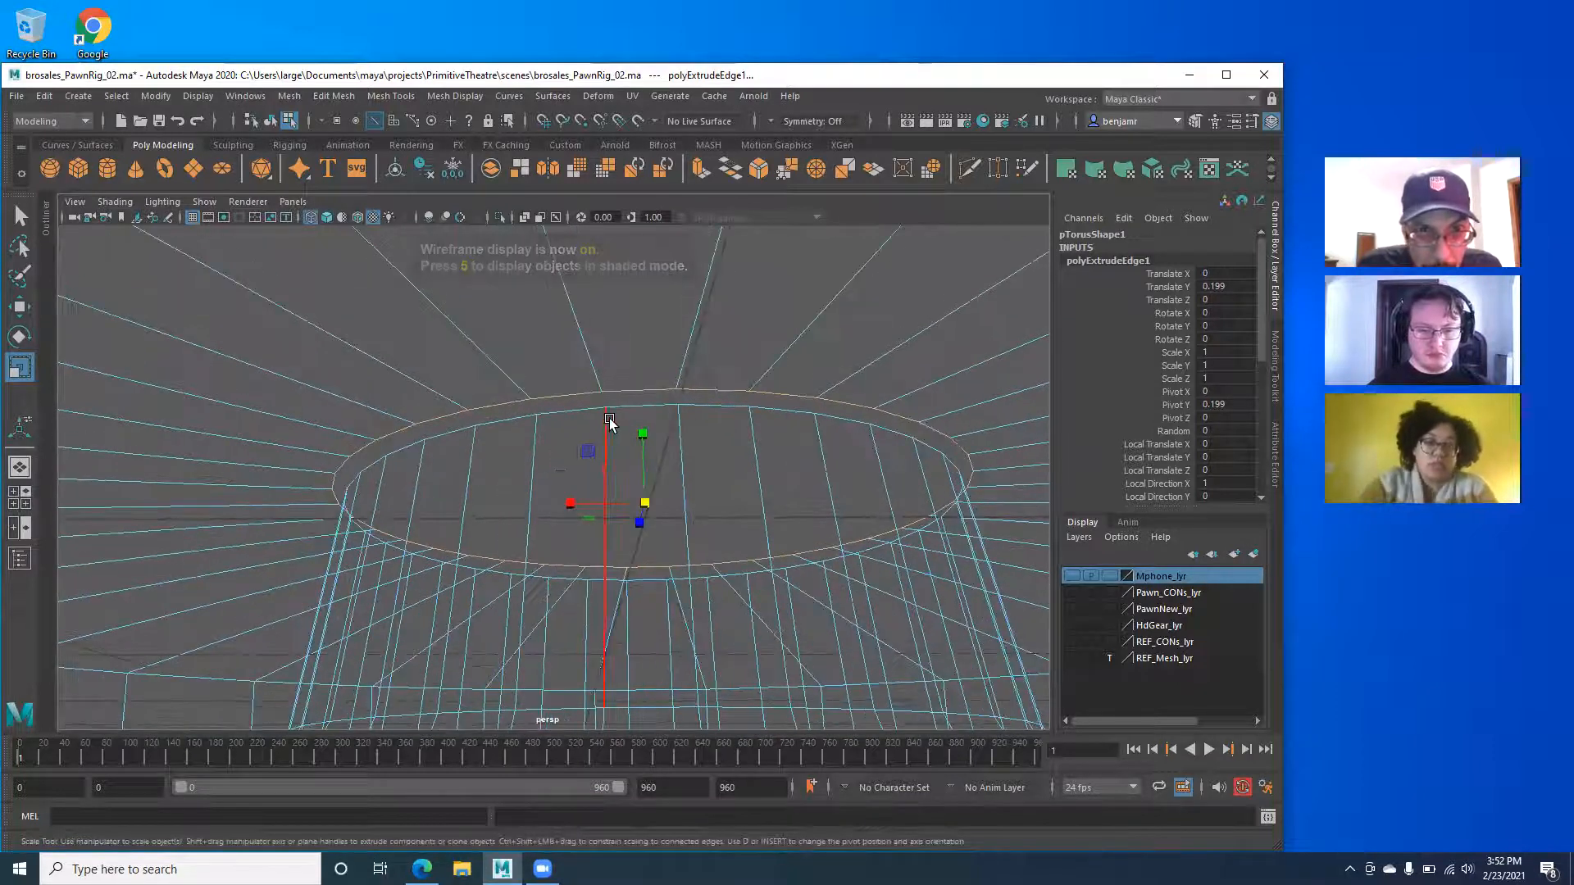
pyautogui.click(623, 391)
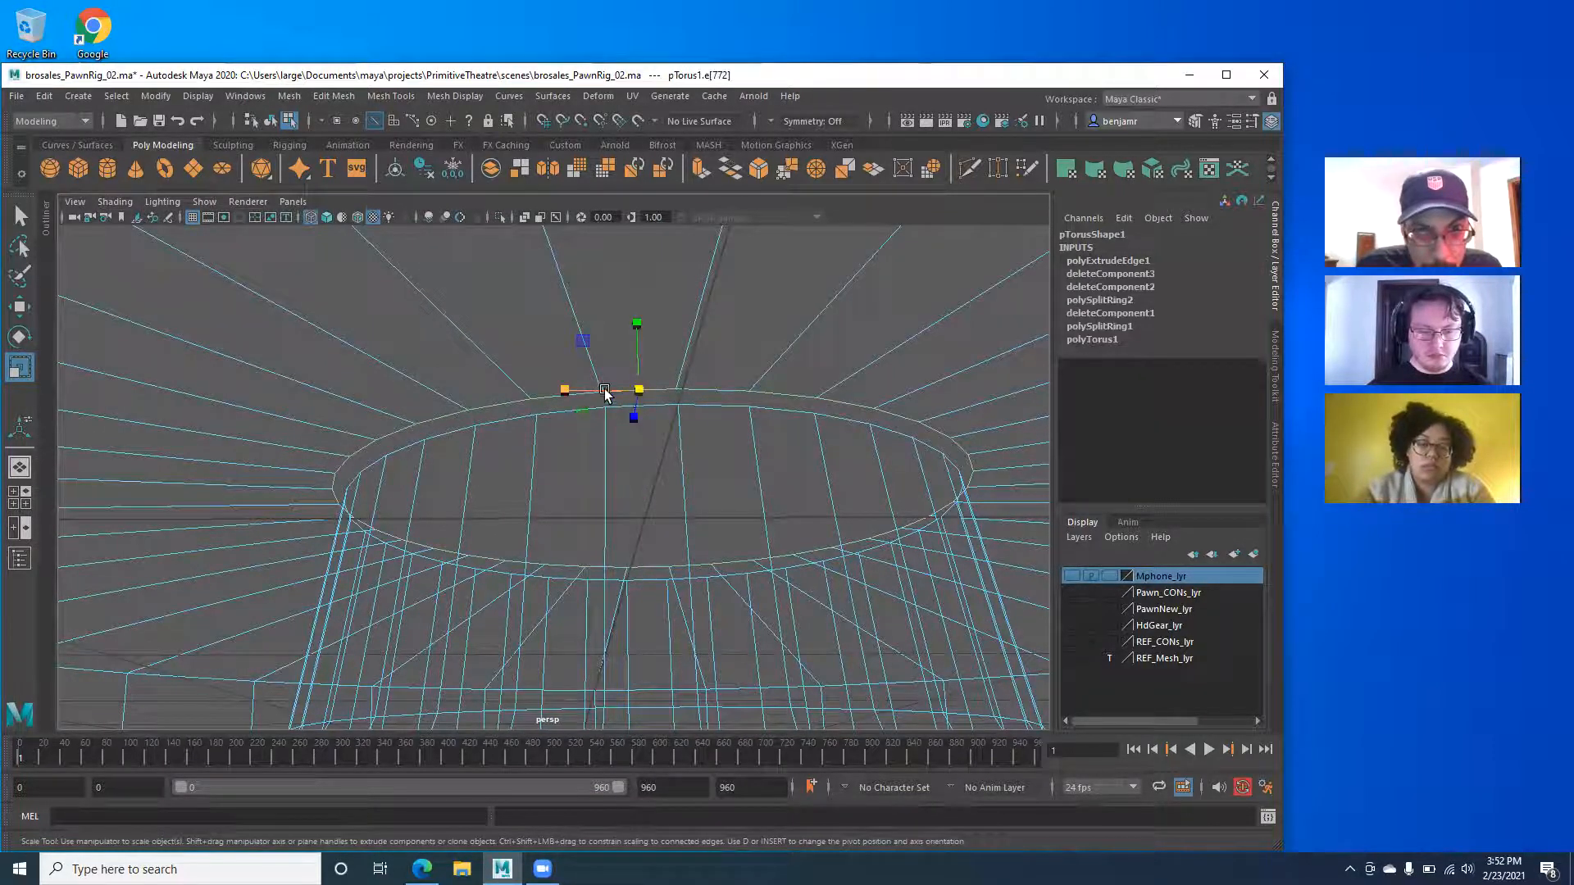
pyautogui.keyDown('alt'); pyautogui.moveTo(573, 397); pyautogui.dragTo(602, 427); pyautogui.keyUp('alt')
pyautogui.click(610, 418)
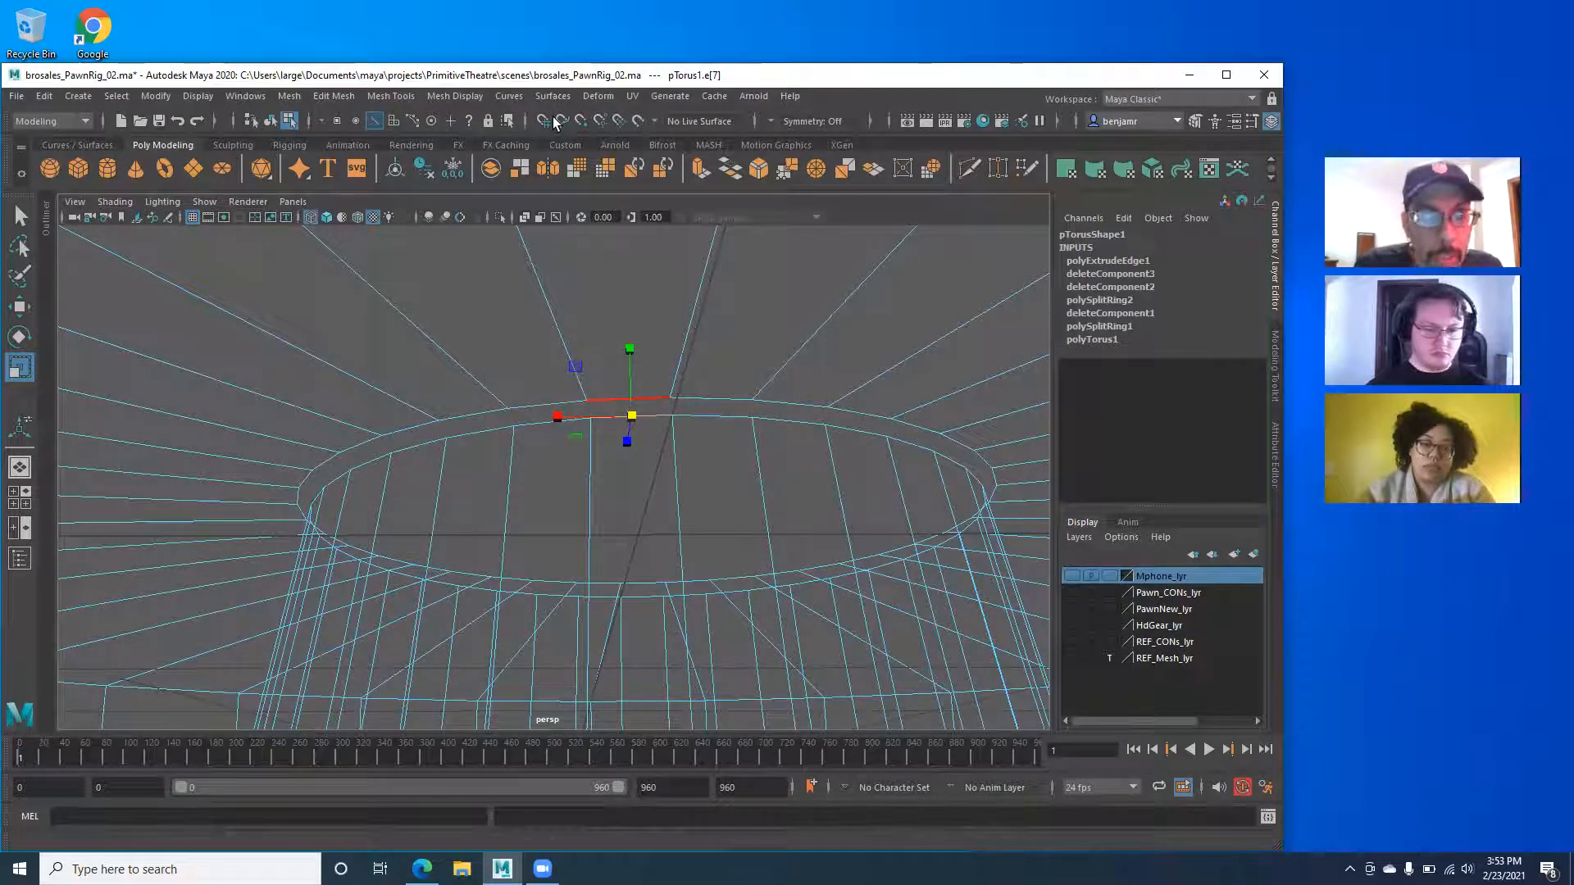
pyautogui.click(527, 361)
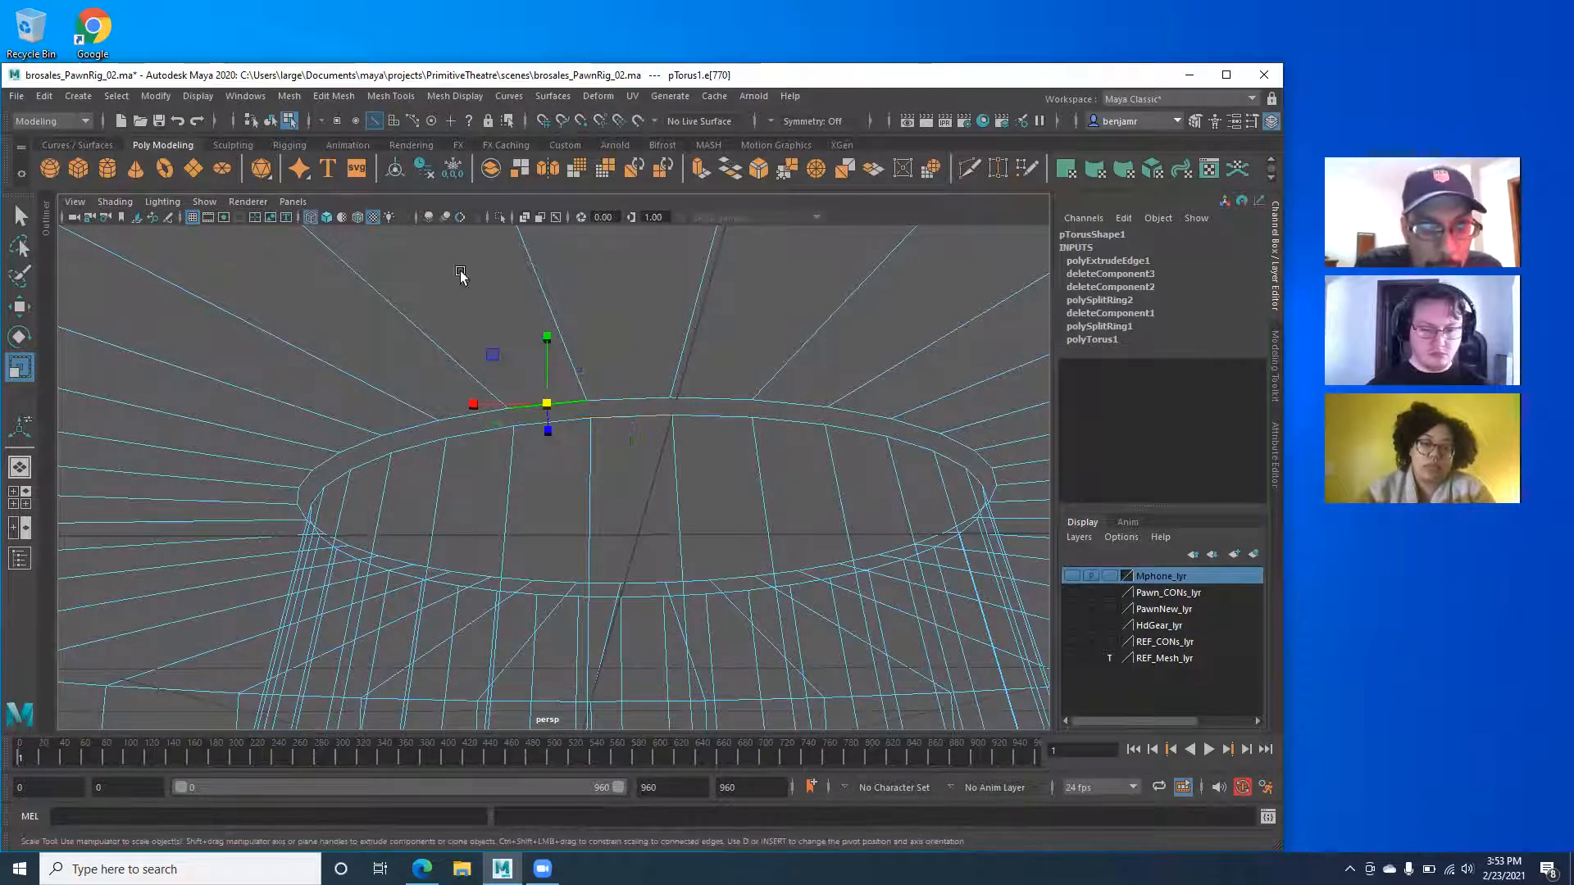
pyautogui.click(387, 95)
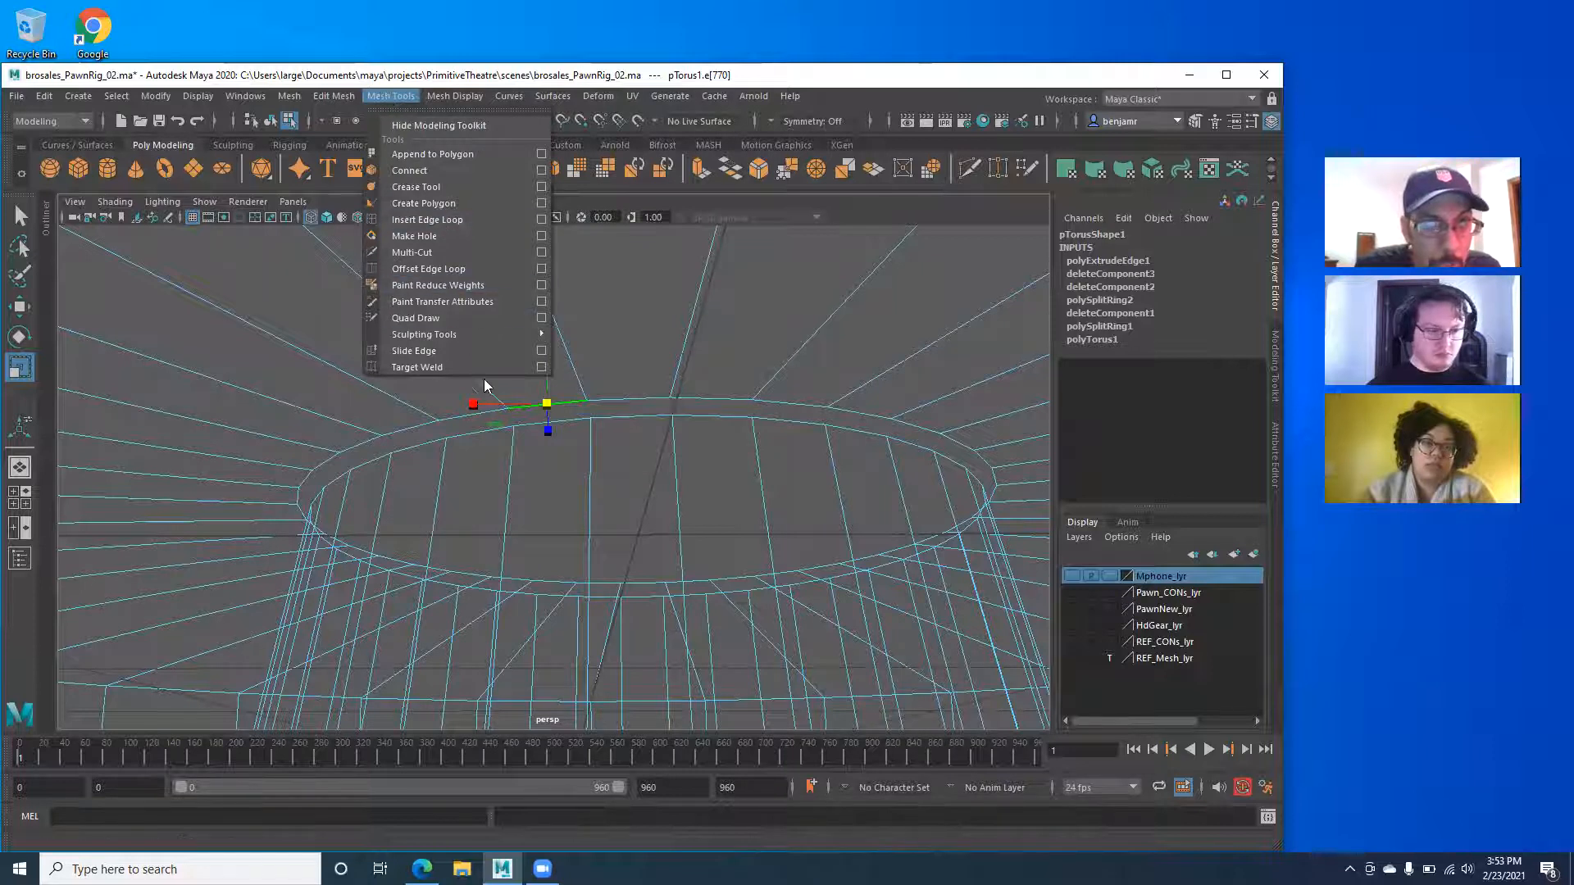
pyautogui.click(540, 366)
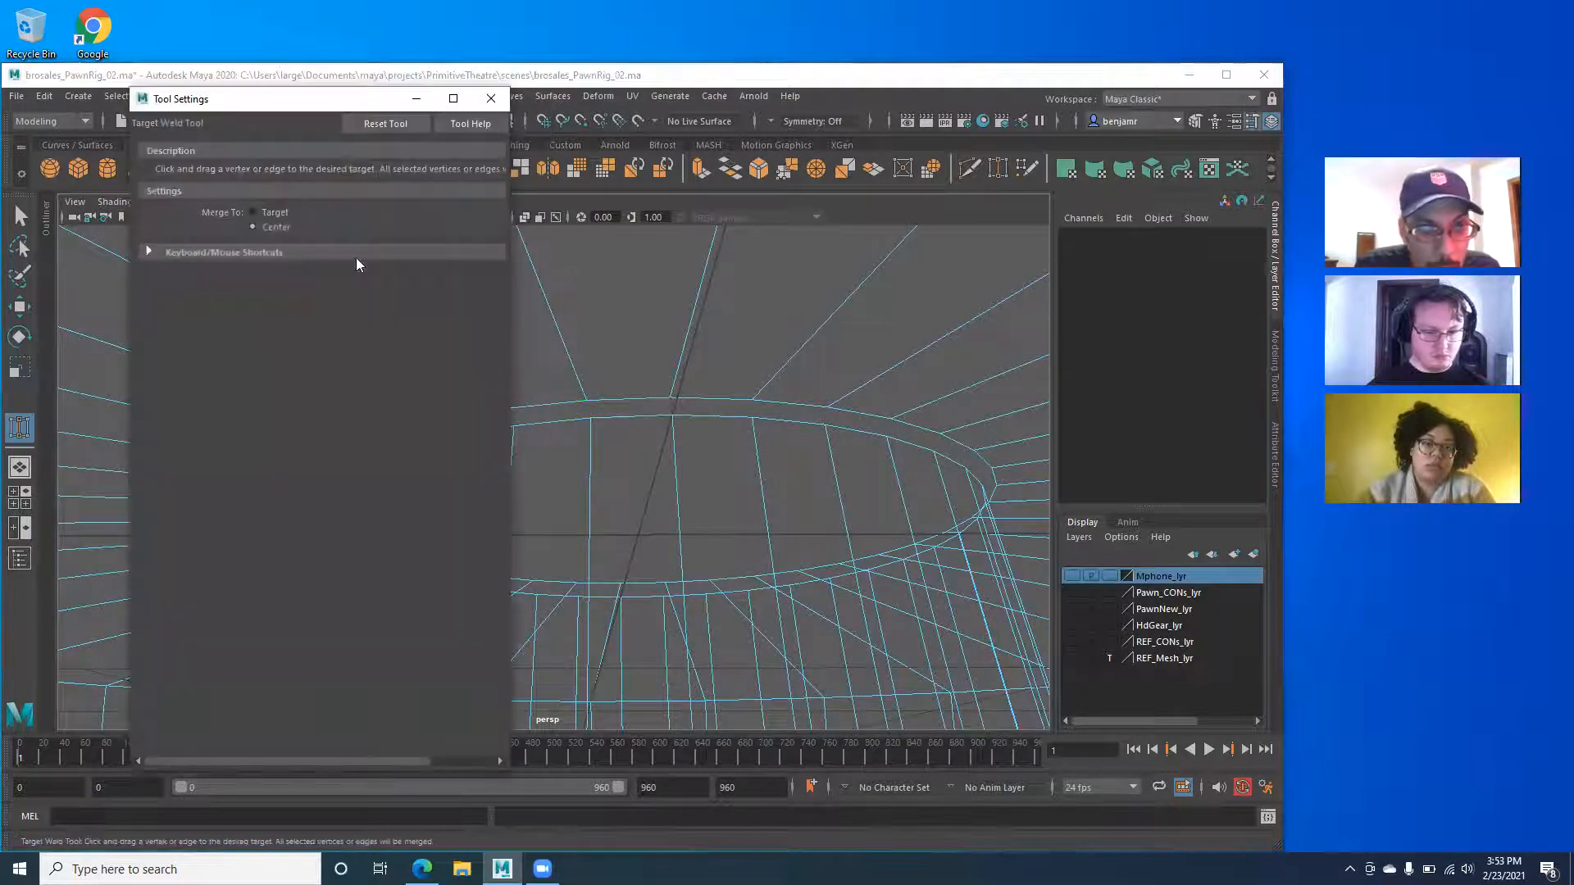
pyautogui.moveTo(242, 109); pyautogui.dragTo(151, 111)
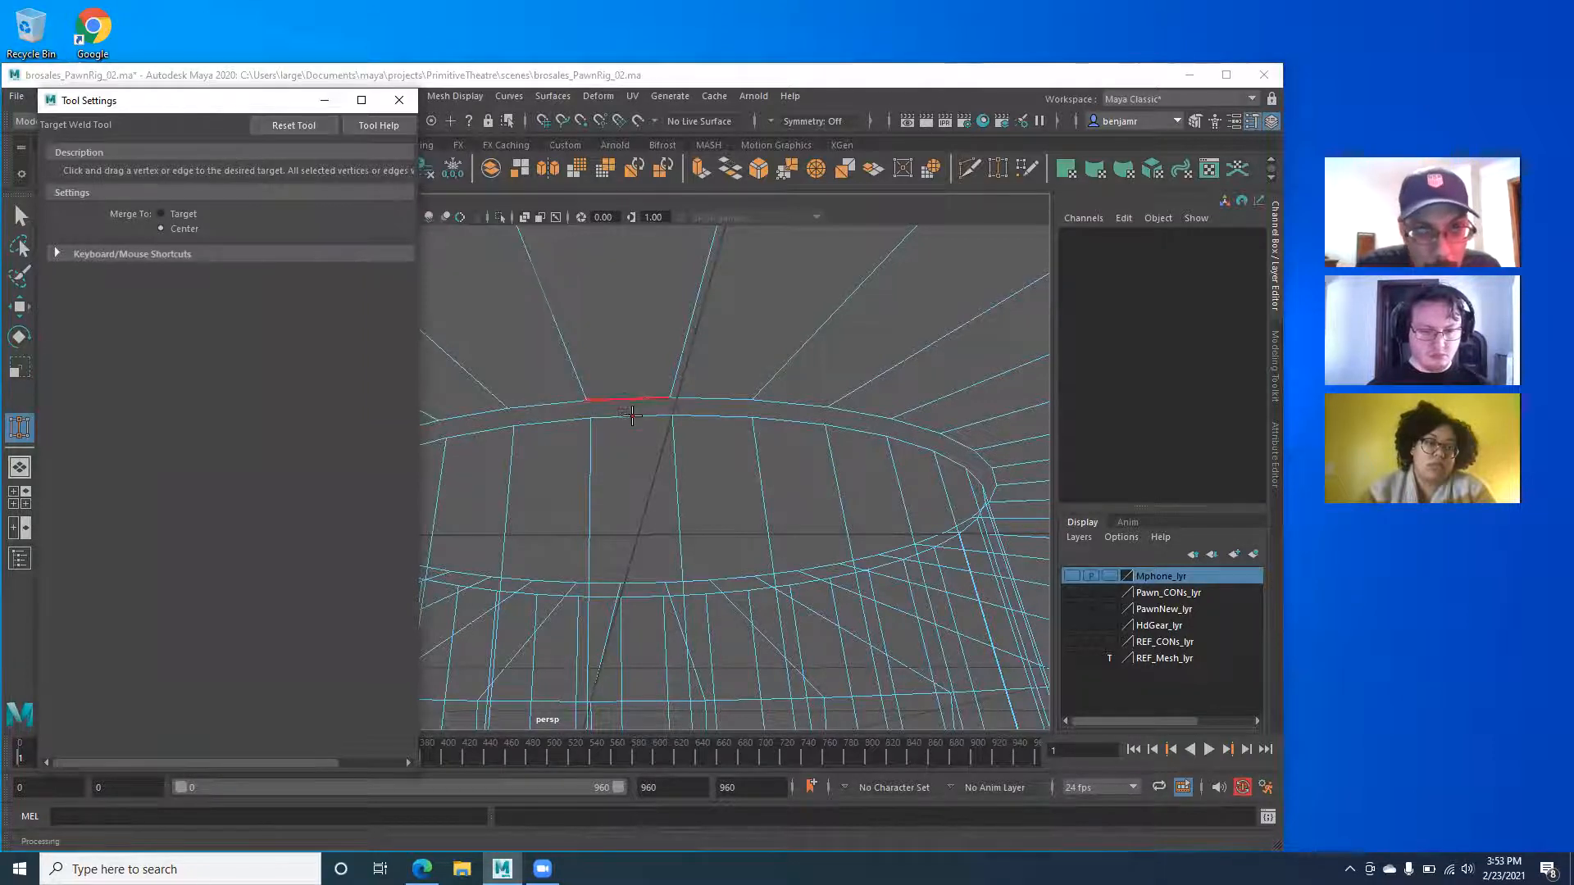
# Try to weld a back edge of the neck's rim to the facing lid edge with Merge To Center.
pyautogui.moveTo(631, 418); pyautogui.dragTo(626, 398)
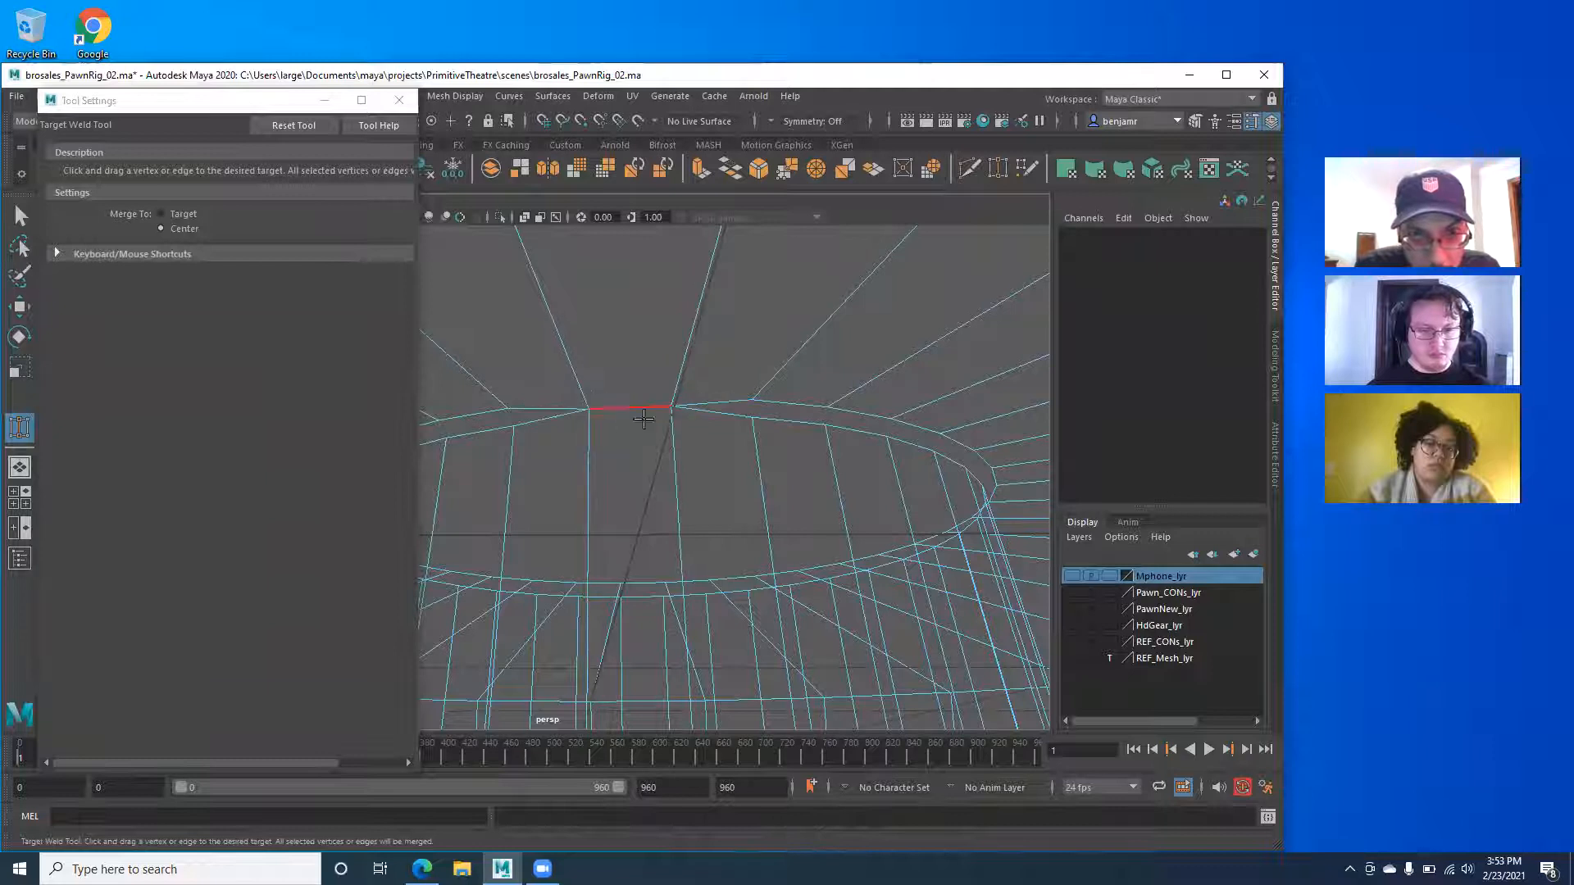
pyautogui.moveTo(630, 404); pyautogui.dragTo(630, 404)
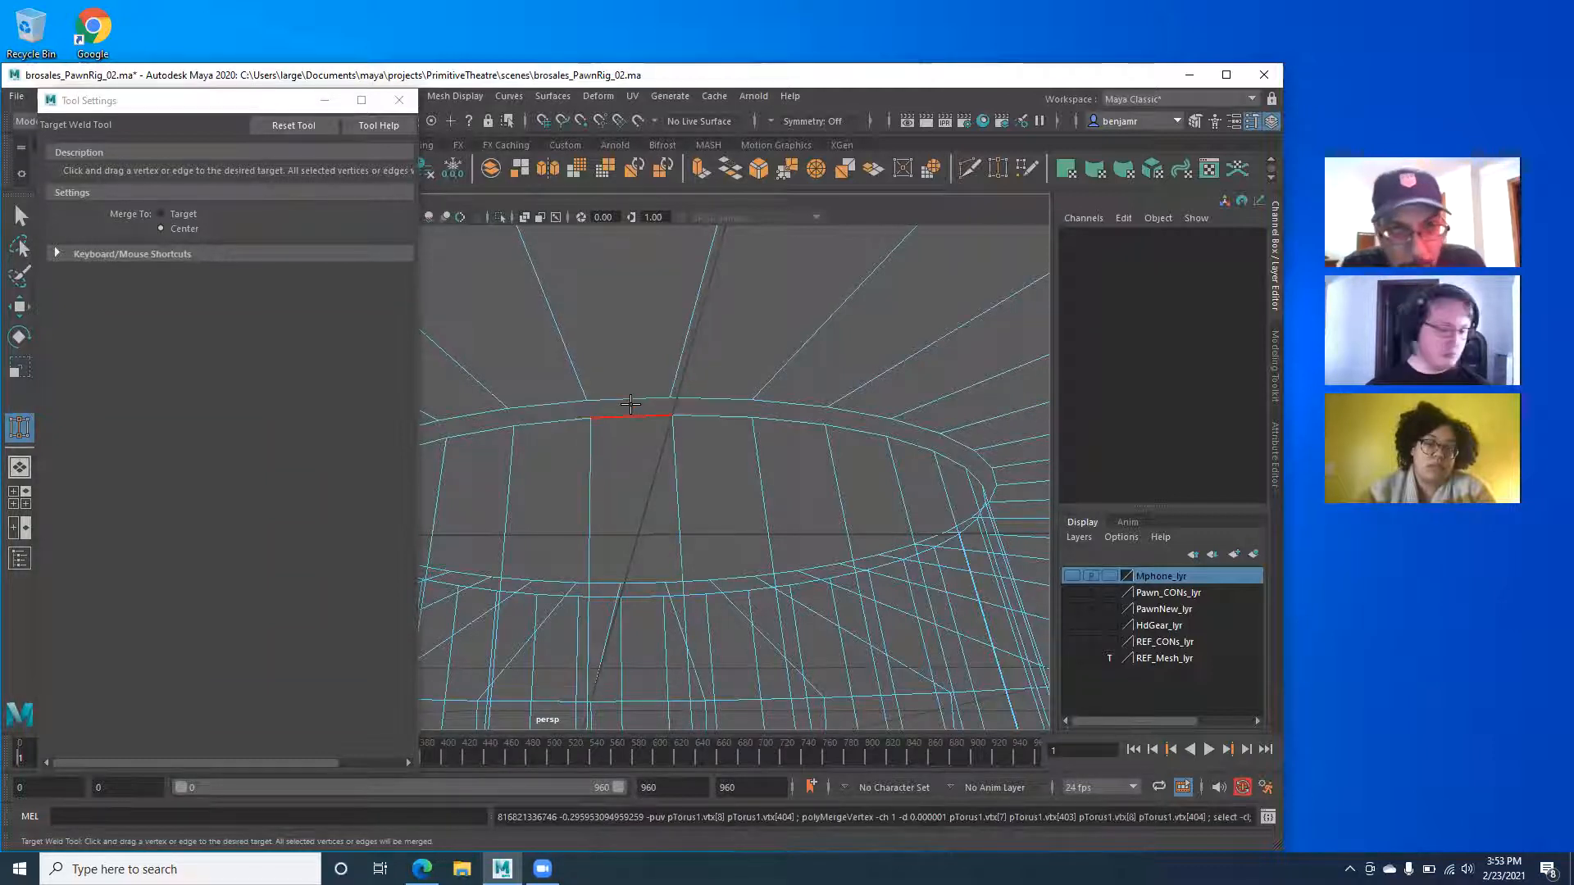
# Set Target Weld to merge to Target and weld a back edge of the neck's rim onto the facing lid edge.
pyautogui.click(159, 213)
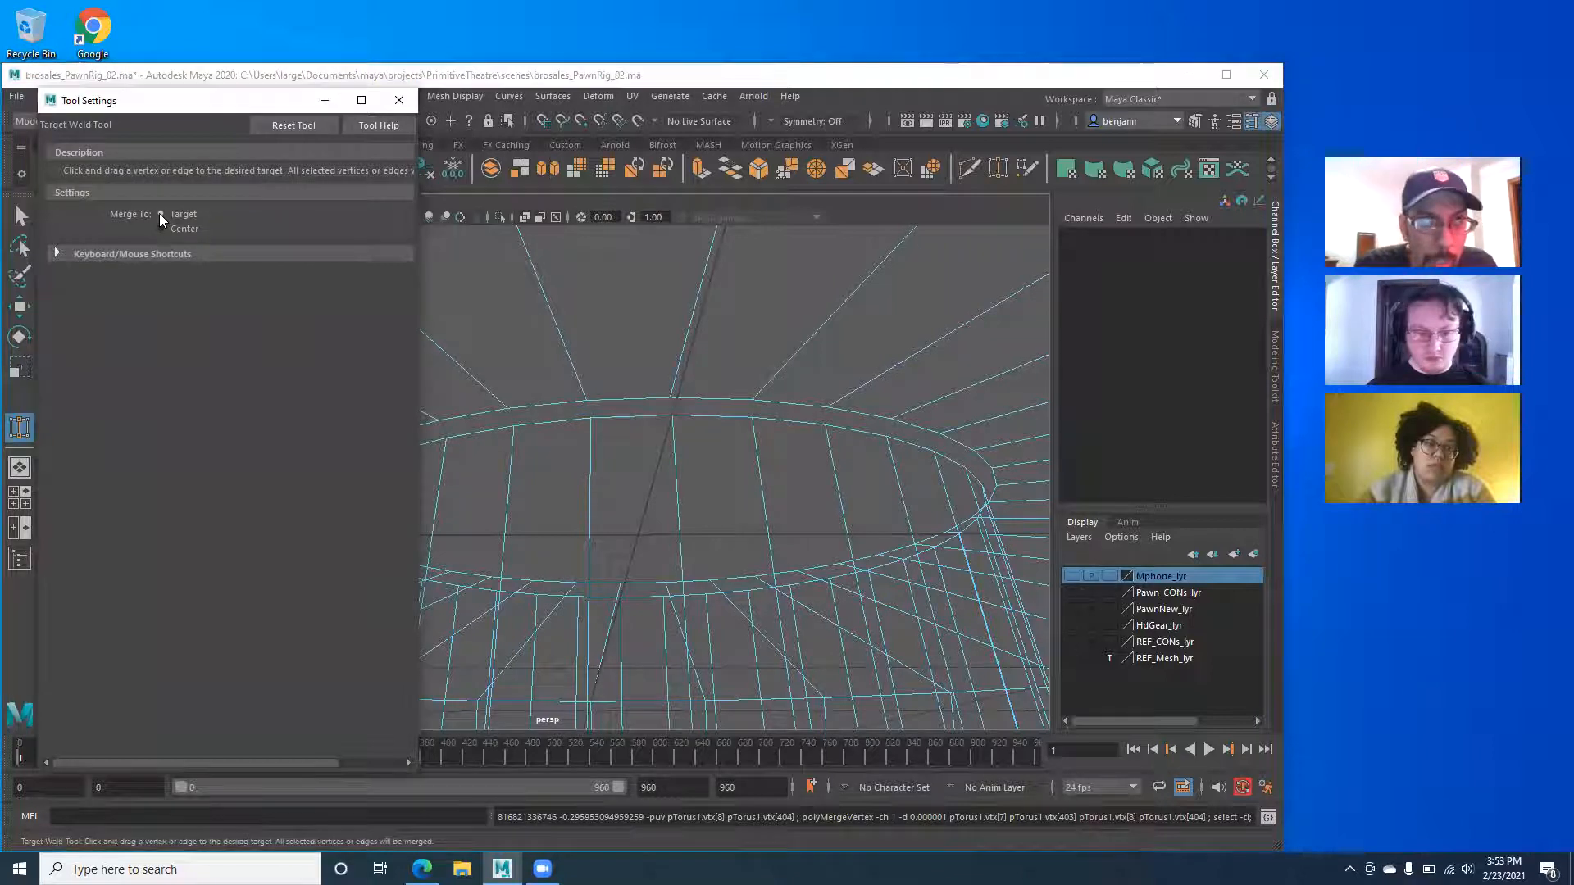
pyautogui.click(717, 419)
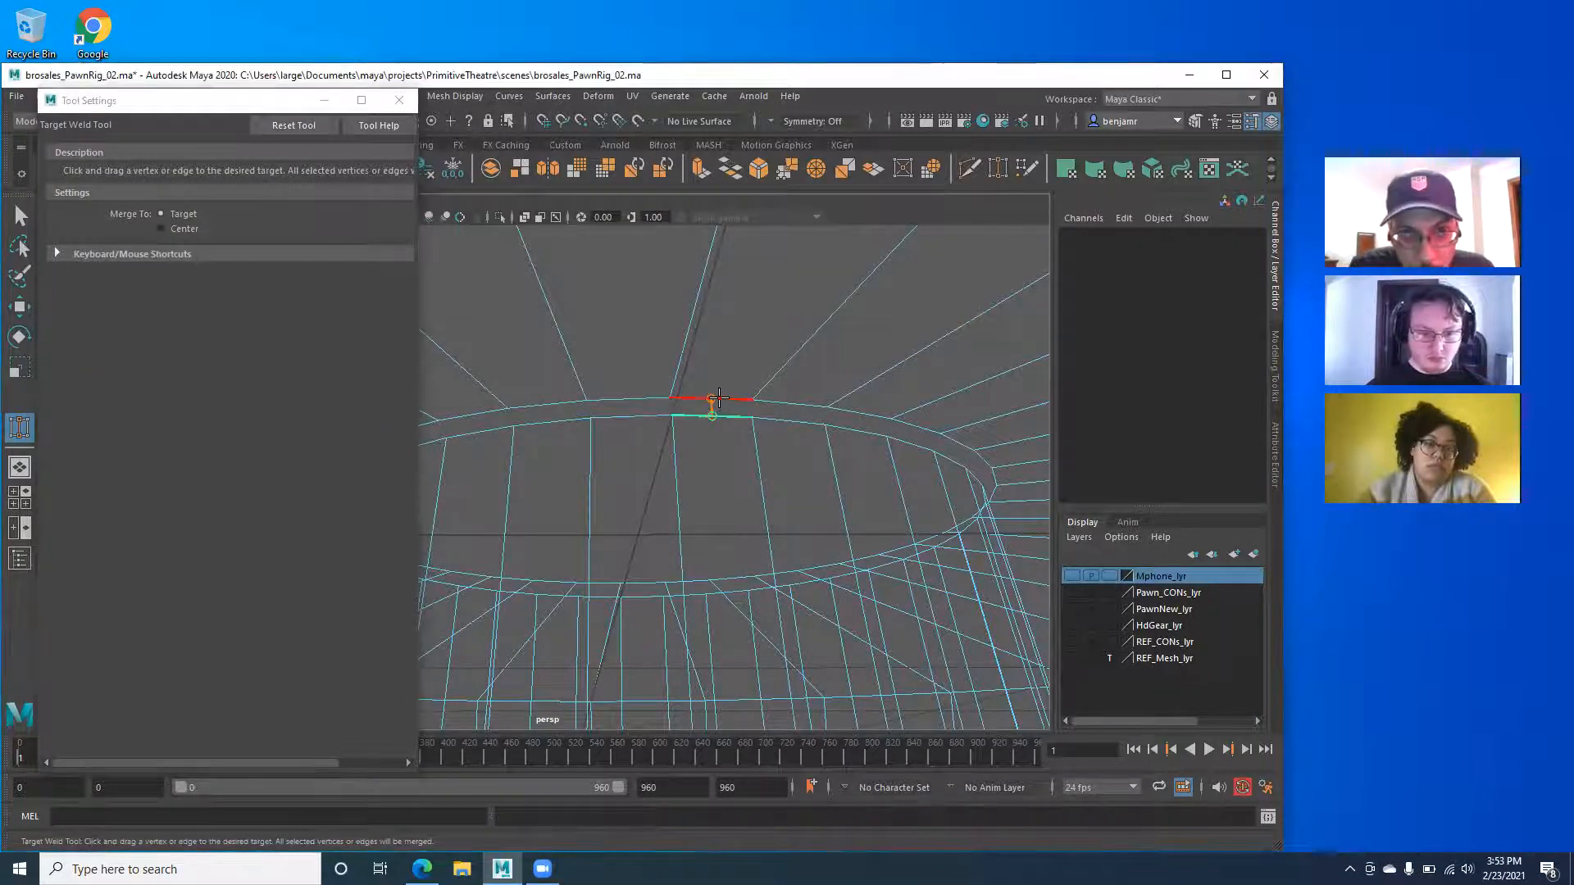
pyautogui.moveTo(718, 398); pyautogui.dragTo(714, 398)
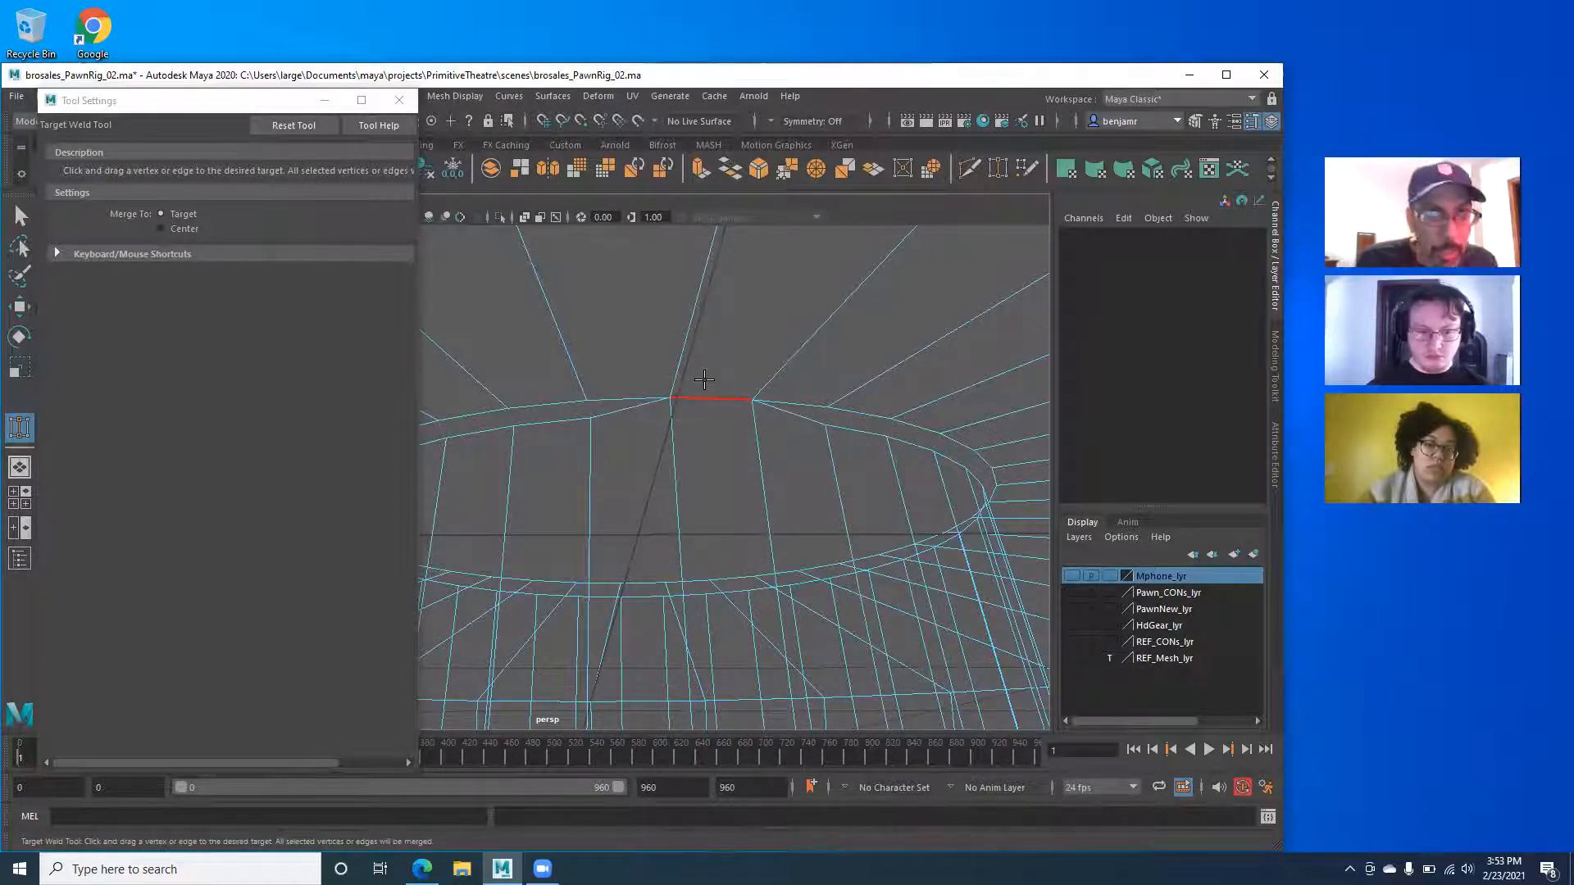
# Close the Target Weld settings and weld the back edges of the neck's rim onto the facing lid edges.
pyautogui.click(398, 100)
pyautogui.keyDown('alt'); pyautogui.moveTo(615, 497); pyautogui.dragTo(538, 442); pyautogui.keyUp('alt')
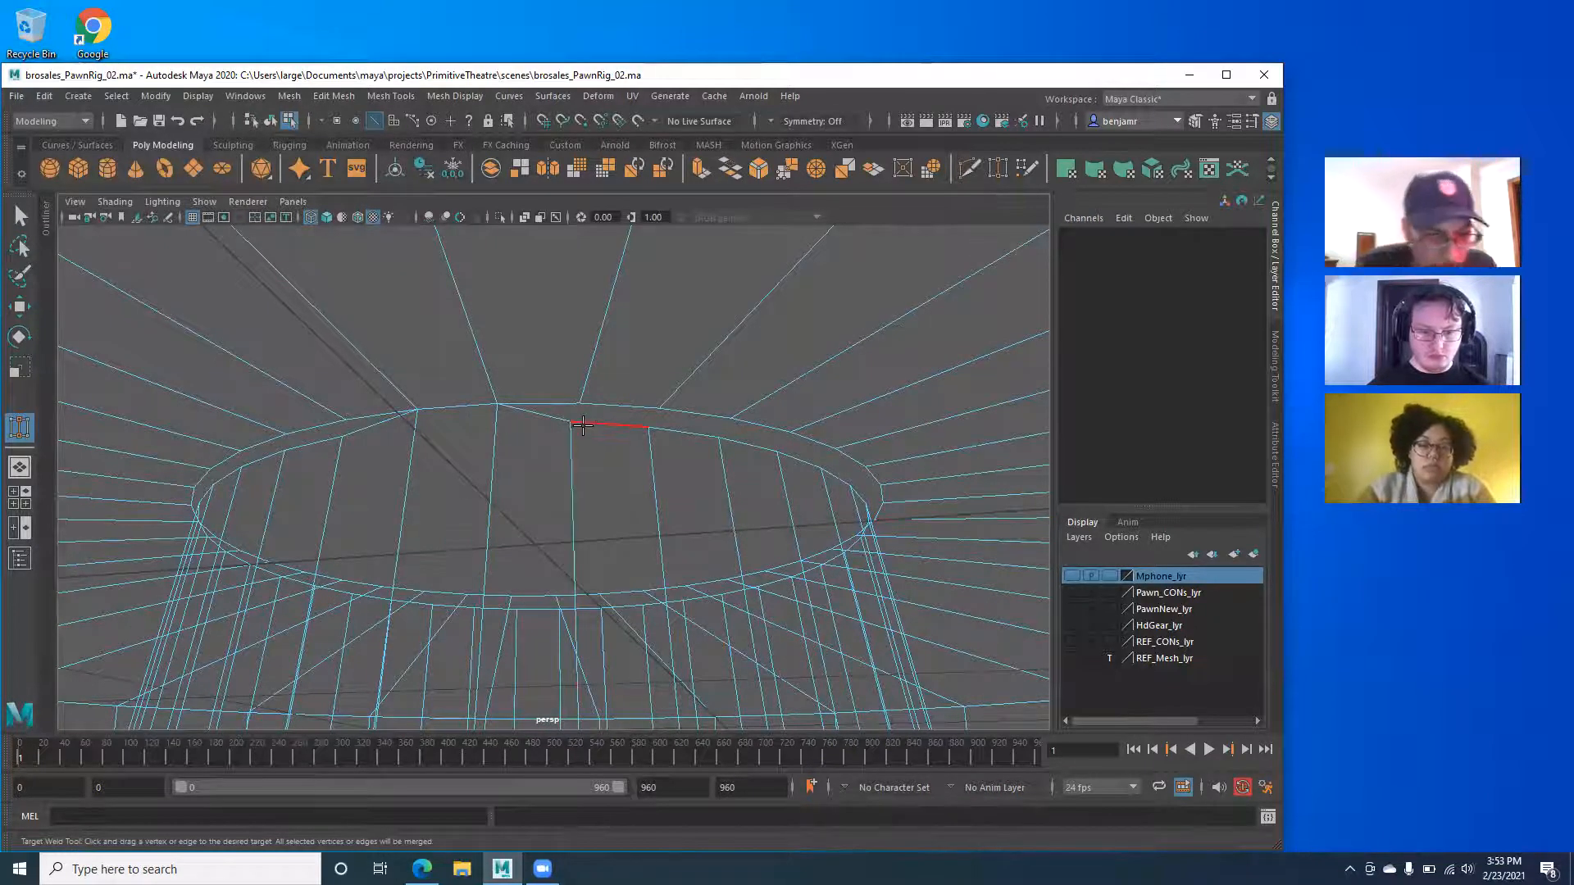
pyautogui.click(491, 434)
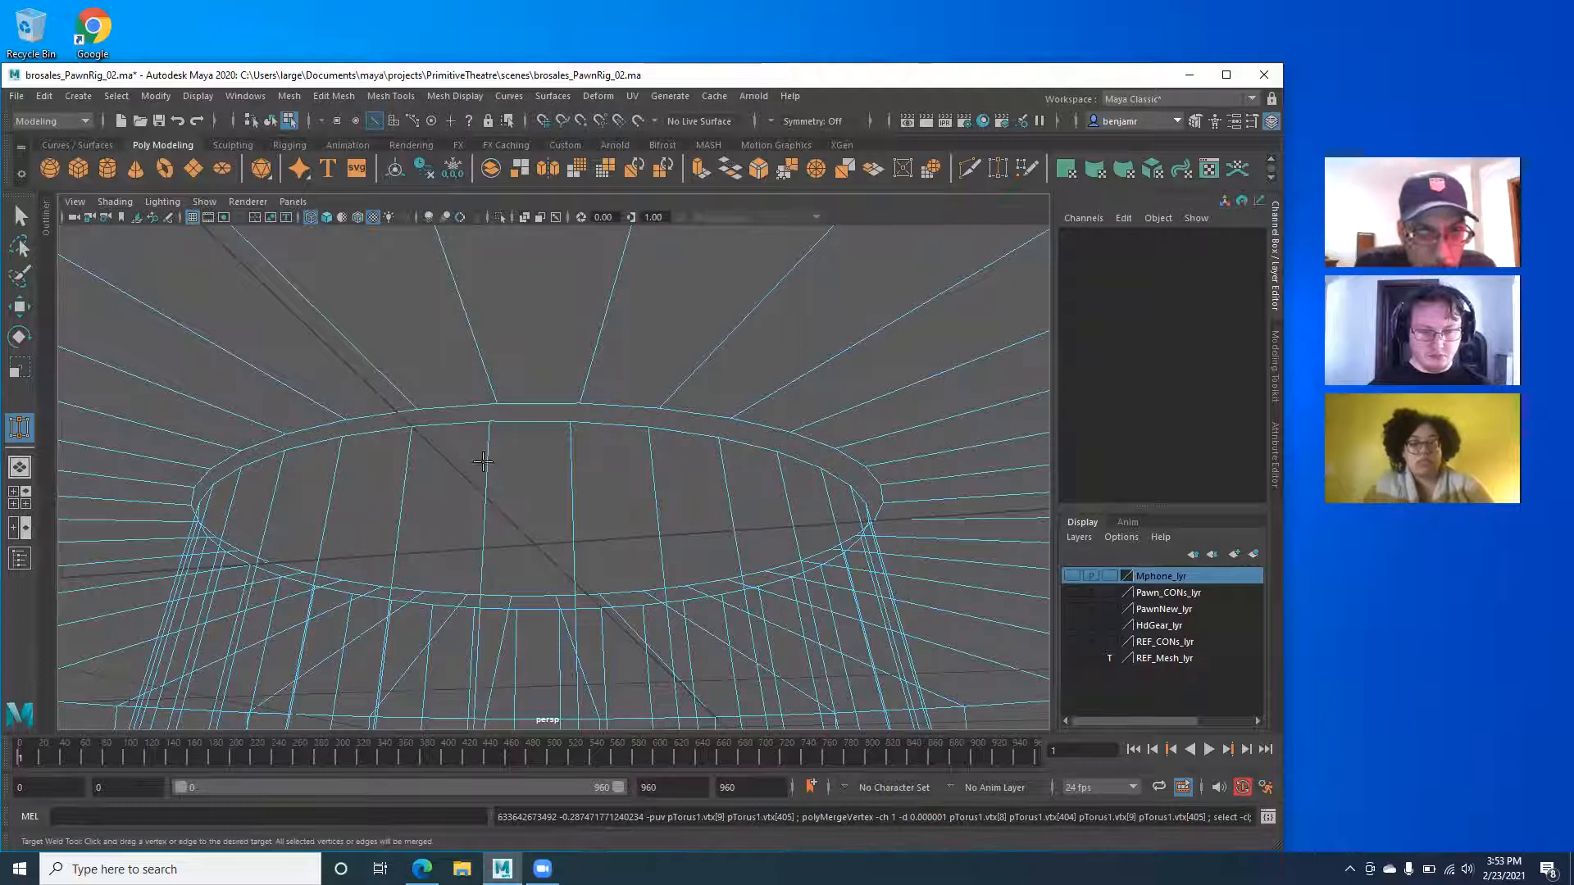
pyautogui.moveTo(522, 420); pyautogui.dragTo(534, 402)
pyautogui.moveTo(686, 432); pyautogui.dragTo(648, 398)
pyautogui.keyDown('alt'); pyautogui.moveTo(641, 403); pyautogui.dragTo(508, 382); pyautogui.keyUp('alt')
pyautogui.moveTo(632, 397); pyautogui.dragTo(629, 409)
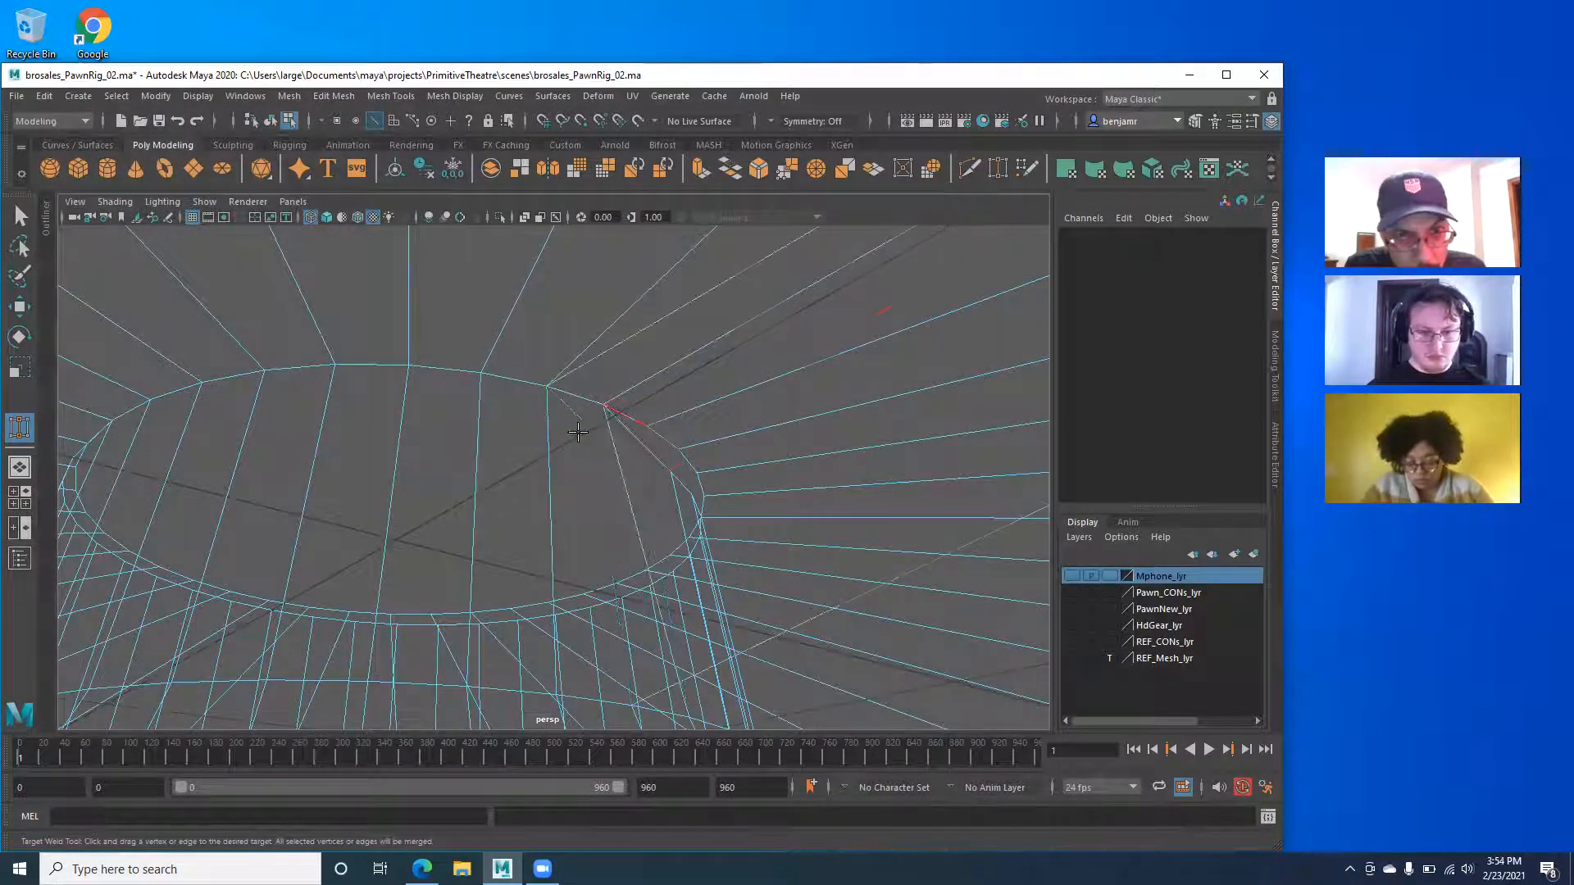
# Undo the last weld and weld the next edge of the neck's rim onto its matching lid edge.
pyautogui.keyDown('alt'); pyautogui.moveTo(646, 444); pyautogui.dragTo(103, 459, button='right'); pyautogui.keyUp('alt')
pyautogui.keyDown('alt'); pyautogui.moveTo(569, 493); pyautogui.dragTo(551, 546); pyautogui.keyUp('alt')
pyautogui.keyDown('alt'); pyautogui.moveTo(502, 523); pyautogui.dragTo(570, 541, button='right'); pyautogui.keyUp('alt')
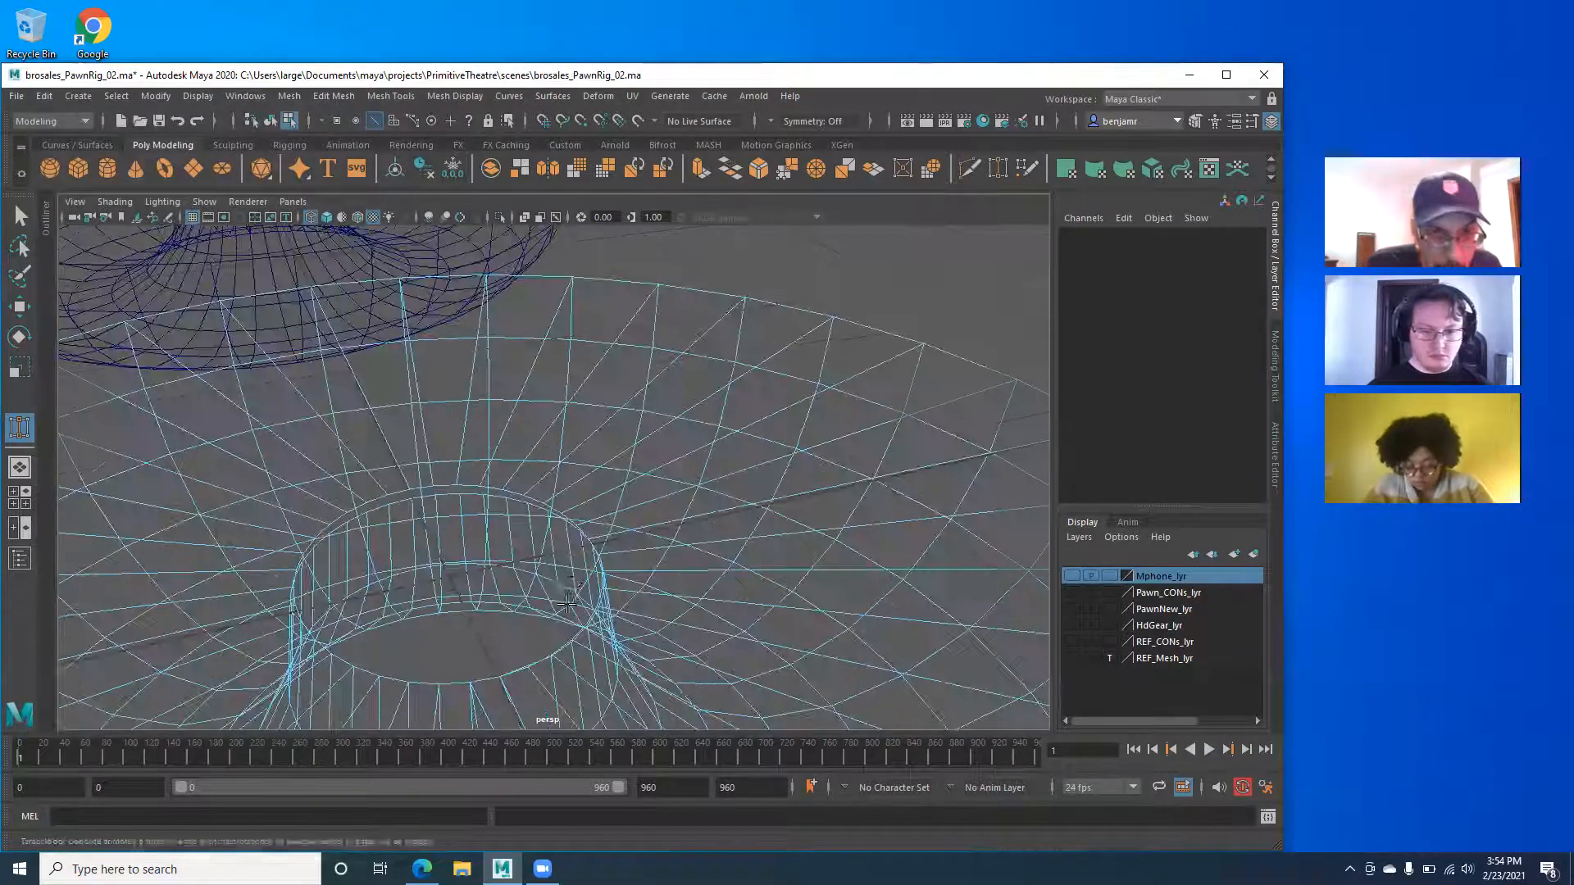
pyautogui.keyDown('alt'); pyautogui.moveTo(574, 574); pyautogui.dragTo(576, 537); pyautogui.keyUp('alt')
pyautogui.keyDown('alt'); pyautogui.moveTo(576, 538); pyautogui.dragTo(546, 553, button='right'); pyautogui.keyUp('alt')
pyautogui.hotkey('ctrl', 'z')
pyautogui.moveTo(460, 511)
pyautogui.keyDown('alt'); pyautogui.mouseDown()
pyautogui.moveTo(401, 482)
pyautogui.moveTo(491, 484)
pyautogui.moveTo(462, 505)
pyautogui.moveTo(382, 492)
pyautogui.moveTo(457, 514)
pyautogui.moveTo(459, 489)
pyautogui.mouseUp(); pyautogui.keyUp('alt')
pyautogui.keyDown('alt'); pyautogui.moveTo(449, 505); pyautogui.dragTo(345, 521); pyautogui.keyUp('alt')
pyautogui.moveTo(470, 516); pyautogui.dragTo(469, 514)
pyautogui.moveTo(588, 547); pyautogui.dragTo(456, 541)
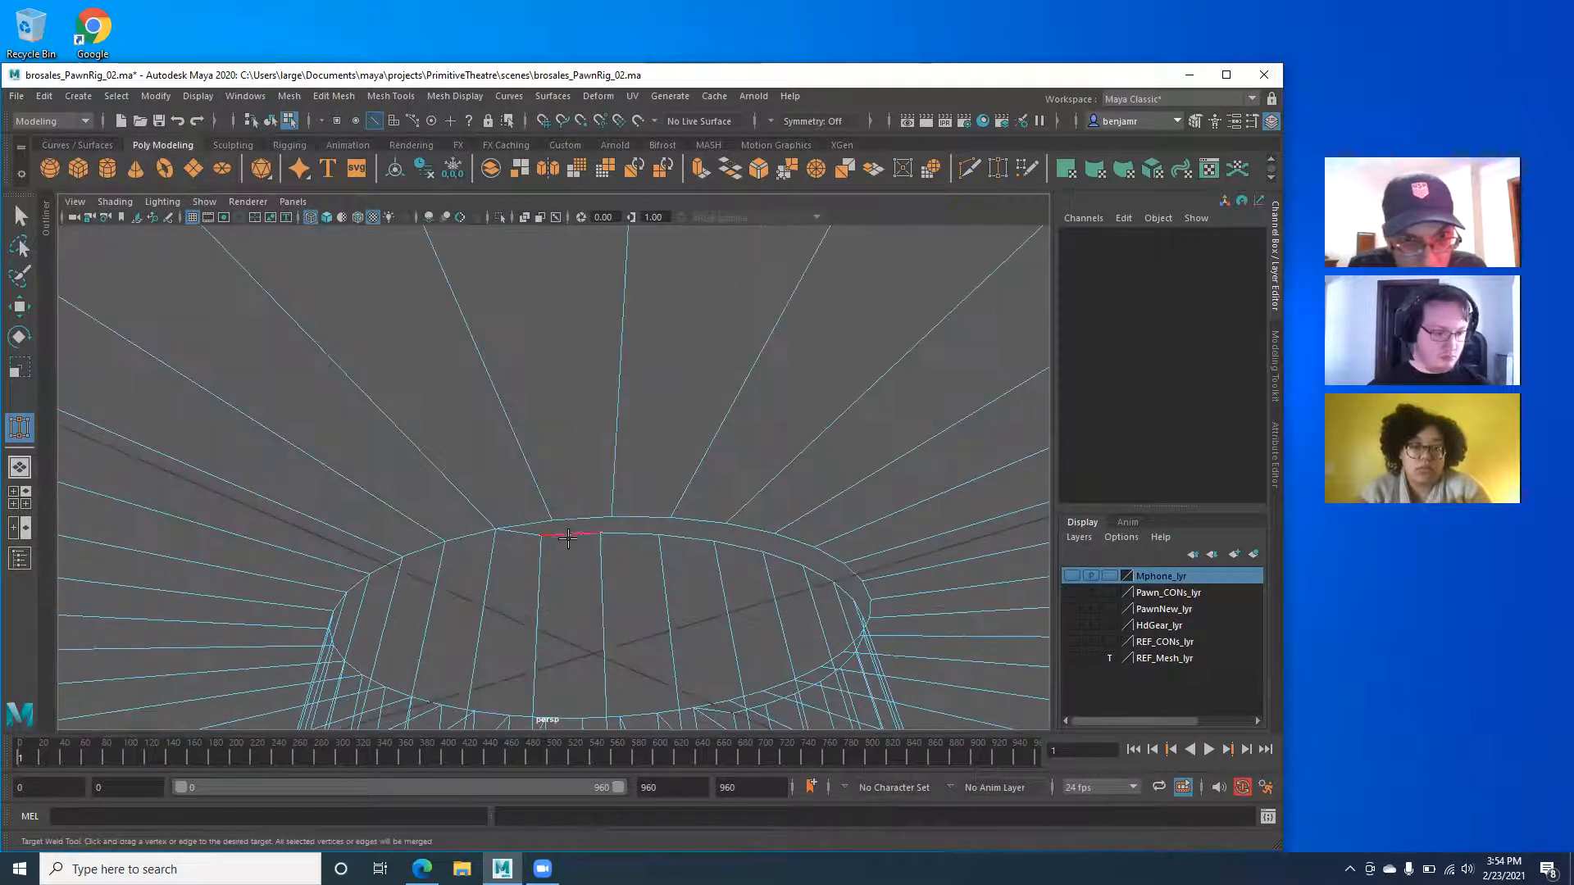
# Weld the remaining separate rim edges around the neck opening onto the lid and leave the Target Weld tool.
pyautogui.moveTo(697, 522); pyautogui.dragTo(525, 527)
pyautogui.keyDown('alt'); pyautogui.moveTo(635, 469); pyautogui.dragTo(607, 498, button='middle'); pyautogui.keyUp('alt')
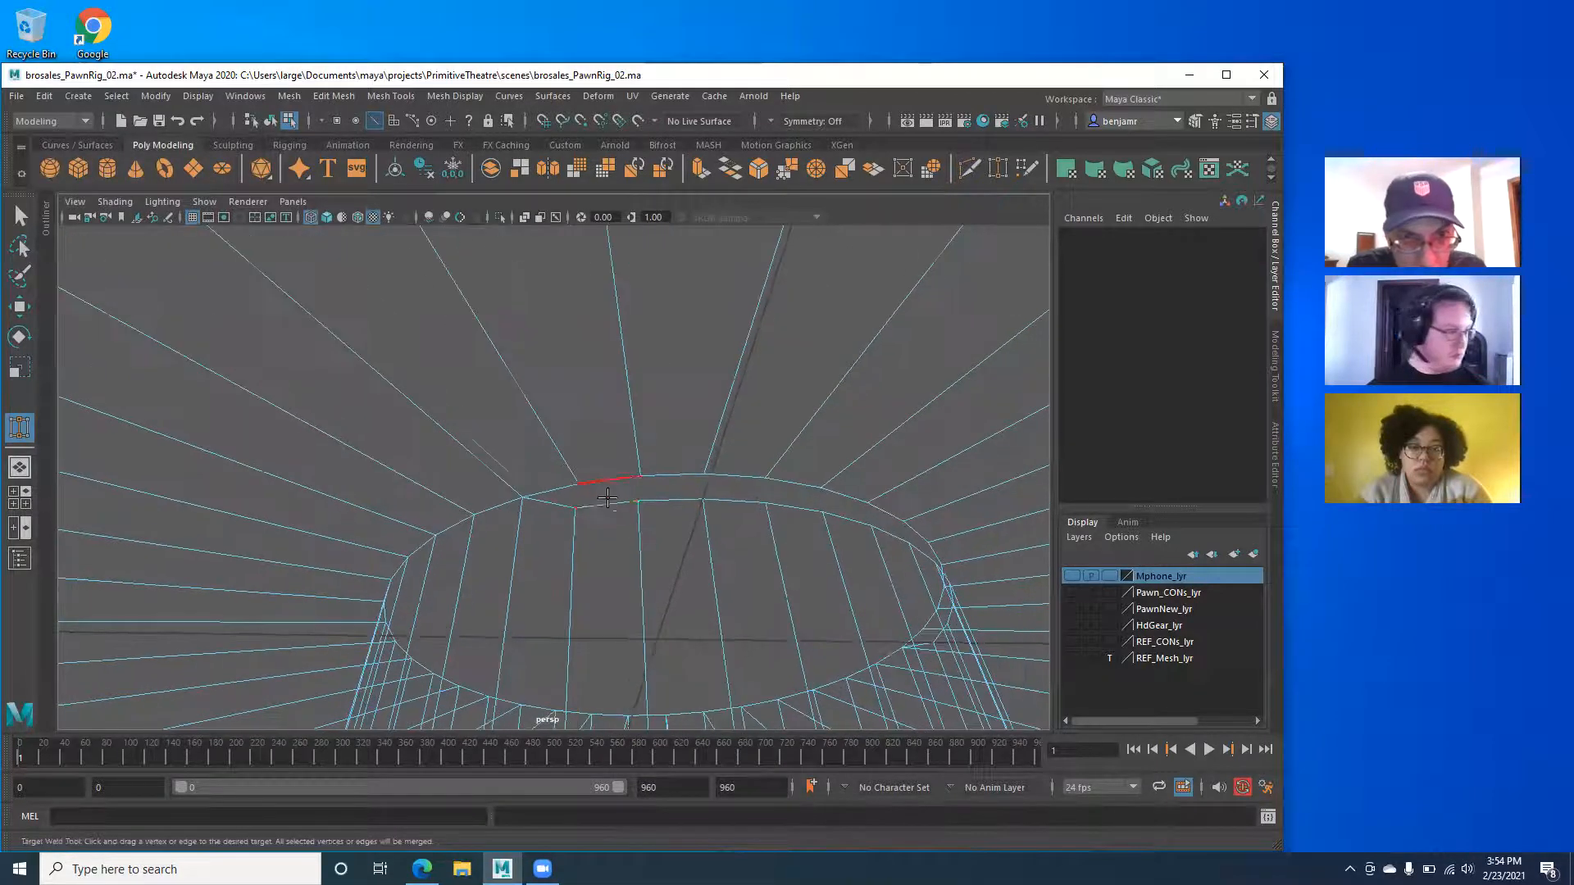
pyautogui.moveTo(607, 475); pyautogui.dragTo(607, 476)
pyautogui.moveTo(736, 479)
pyautogui.mouseDown()
pyautogui.moveTo(671, 481)
pyautogui.moveTo(756, 463)
pyautogui.mouseUp()
pyautogui.keyDown('alt'); pyautogui.moveTo(722, 482); pyautogui.dragTo(607, 499); pyautogui.keyUp('alt')
pyautogui.moveTo(702, 491); pyautogui.dragTo(530, 509)
pyautogui.keyDown('alt'); pyautogui.moveTo(682, 510); pyautogui.dragTo(544, 523, button='middle'); pyautogui.keyUp('alt')
pyautogui.keyDown('alt'); pyautogui.moveTo(639, 519); pyautogui.dragTo(538, 484); pyautogui.keyUp('alt')
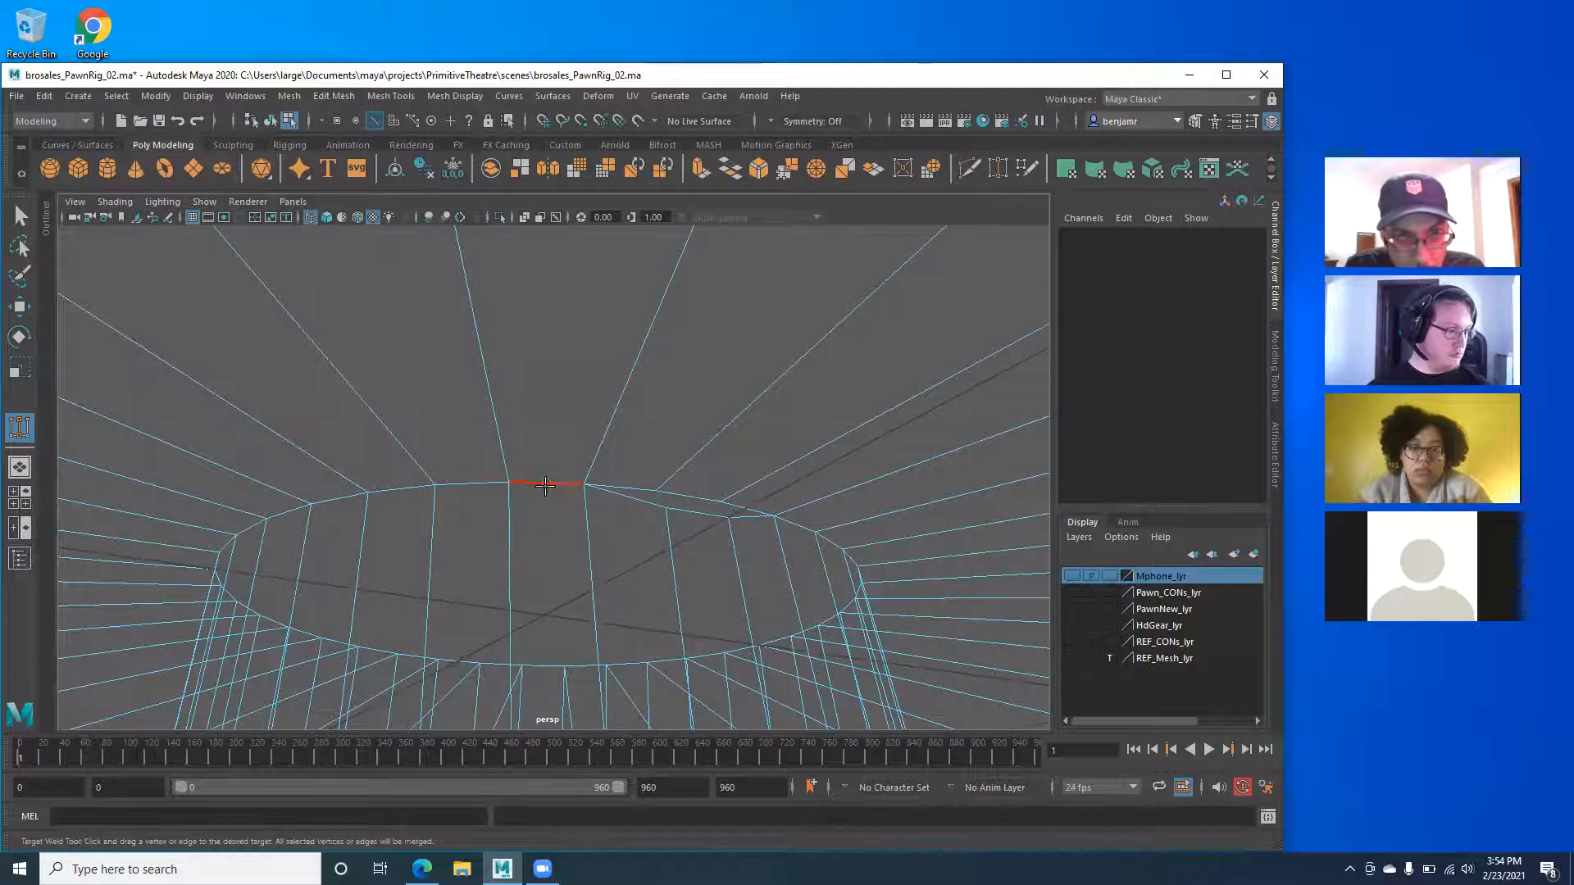
pyautogui.keyDown('alt'); pyautogui.moveTo(641, 502); pyautogui.dragTo(520, 492); pyautogui.keyUp('alt')
pyautogui.moveTo(376, 520)
pyautogui.keyDown('alt'); pyautogui.mouseDown(button='right')
pyautogui.moveTo(455, 526)
pyautogui.moveTo(385, 508)
pyautogui.mouseUp(button='right'); pyautogui.keyUp('alt')
pyautogui.press('q')
pyautogui.keyDown('alt'); pyautogui.moveTo(672, 438); pyautogui.dragTo(404, 475, button='right'); pyautogui.keyUp('alt')
pyautogui.keyDown('alt'); pyautogui.moveTo(574, 460); pyautogui.dragTo(559, 493); pyautogui.keyUp('alt')
pyautogui.keyDown('alt'); pyautogui.moveTo(558, 493); pyautogui.dragTo(431, 466, button='right'); pyautogui.keyUp('alt')
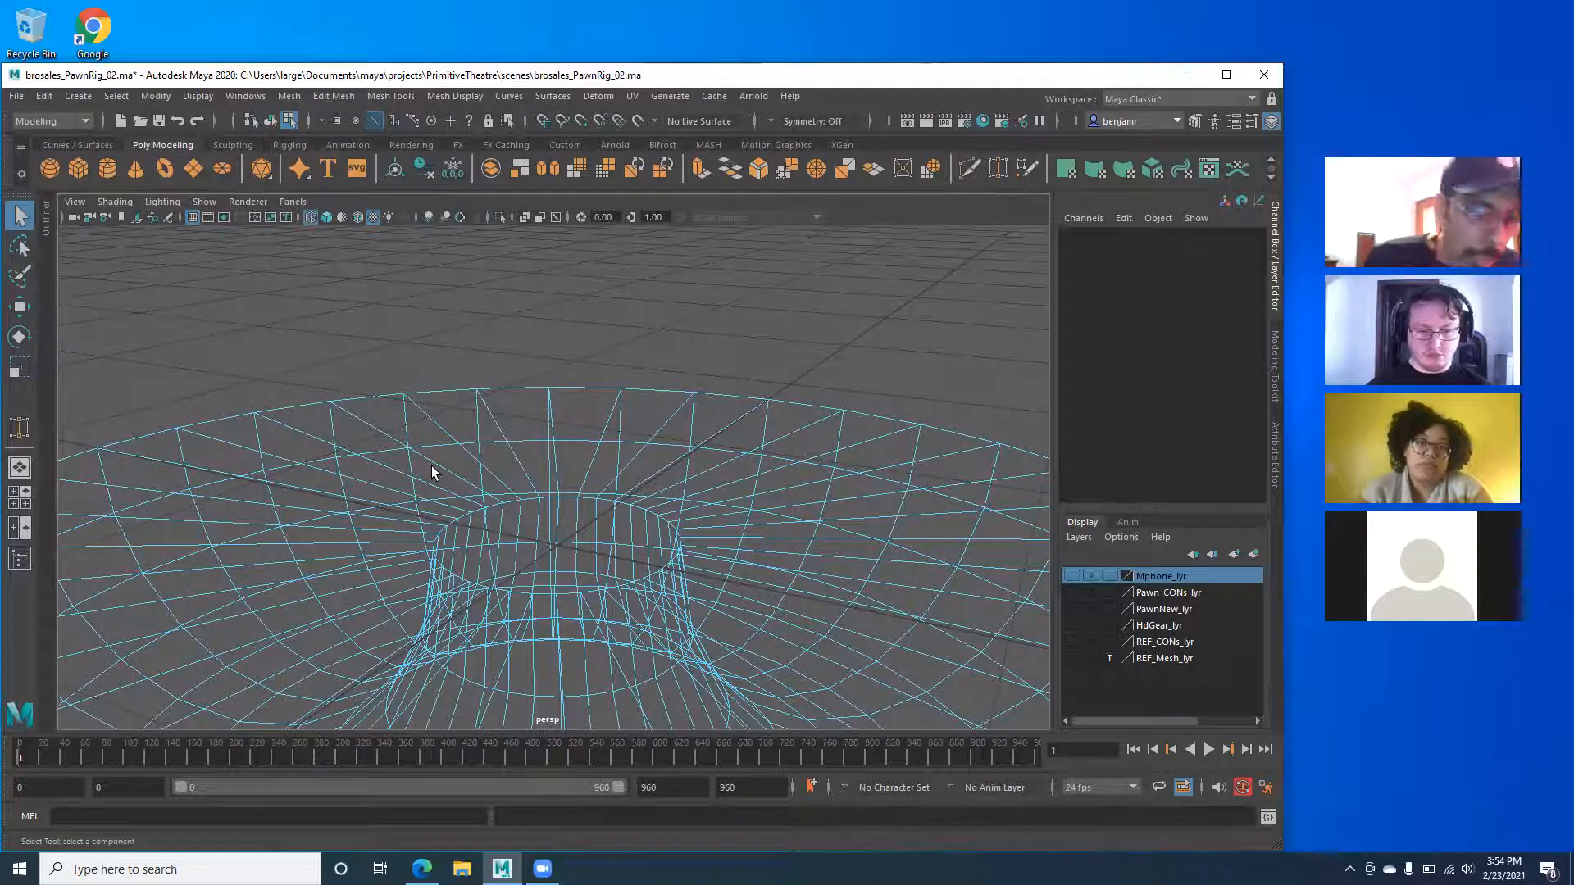
pyautogui.click(432, 464)
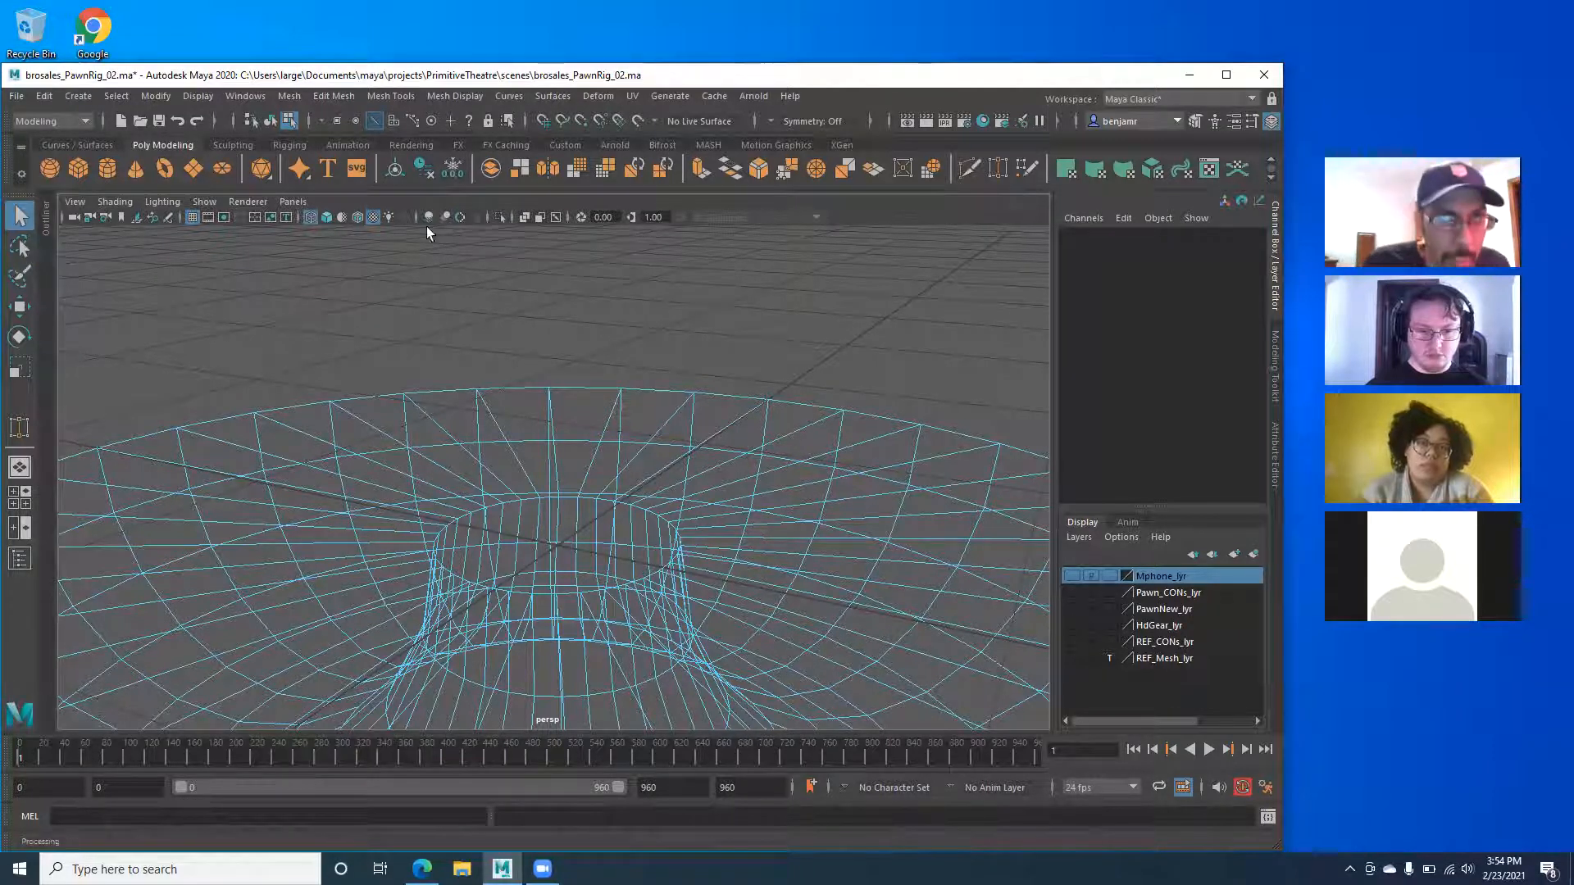
pyautogui.click(333, 96)
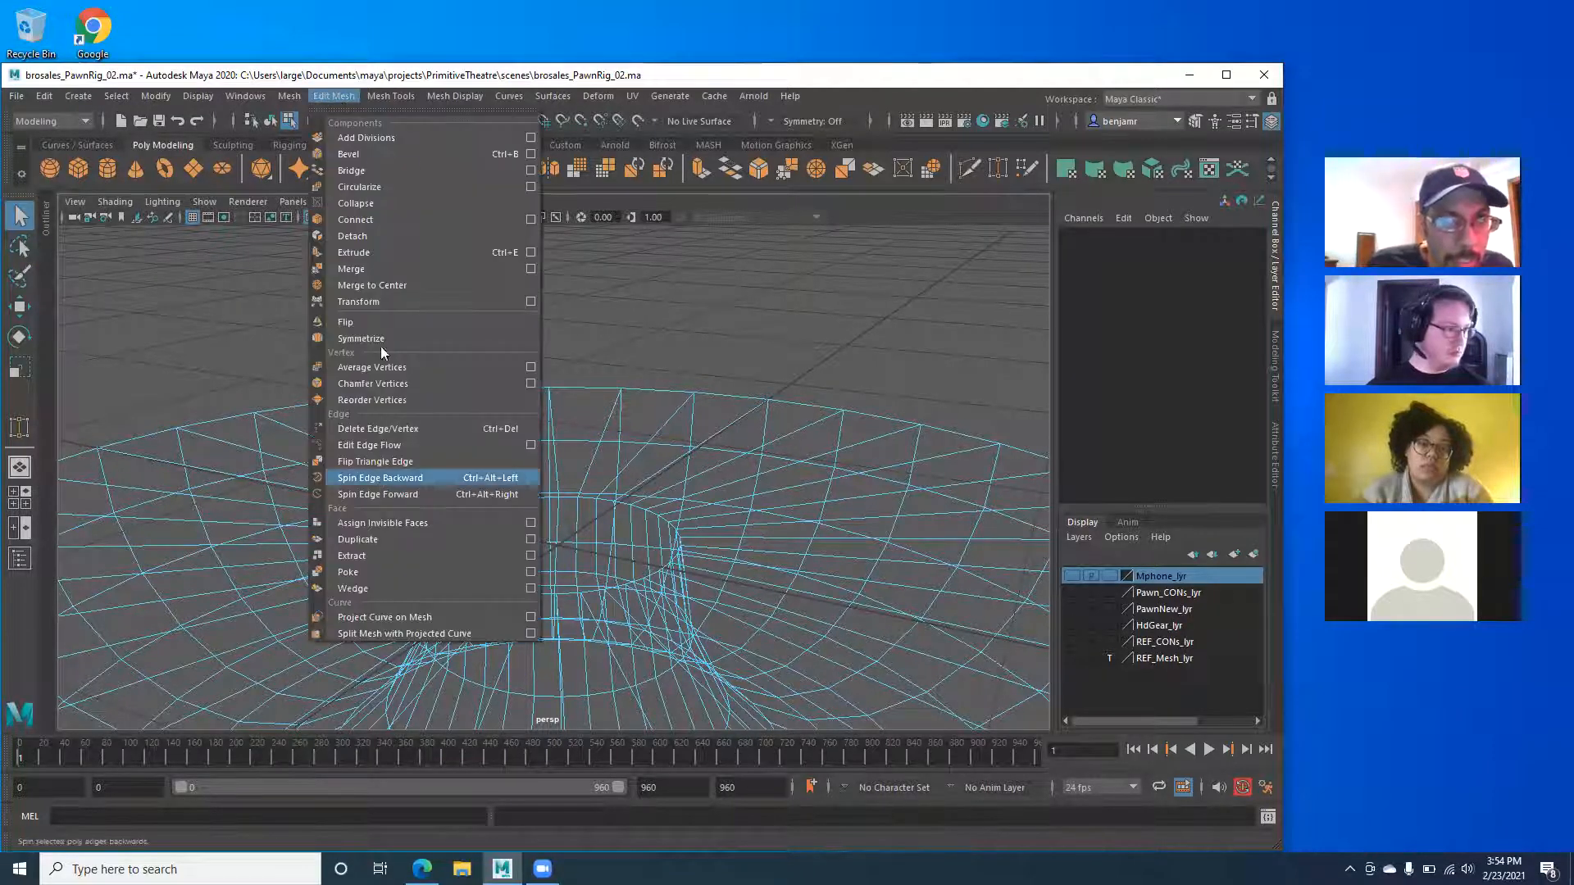
pyautogui.click(547, 99)
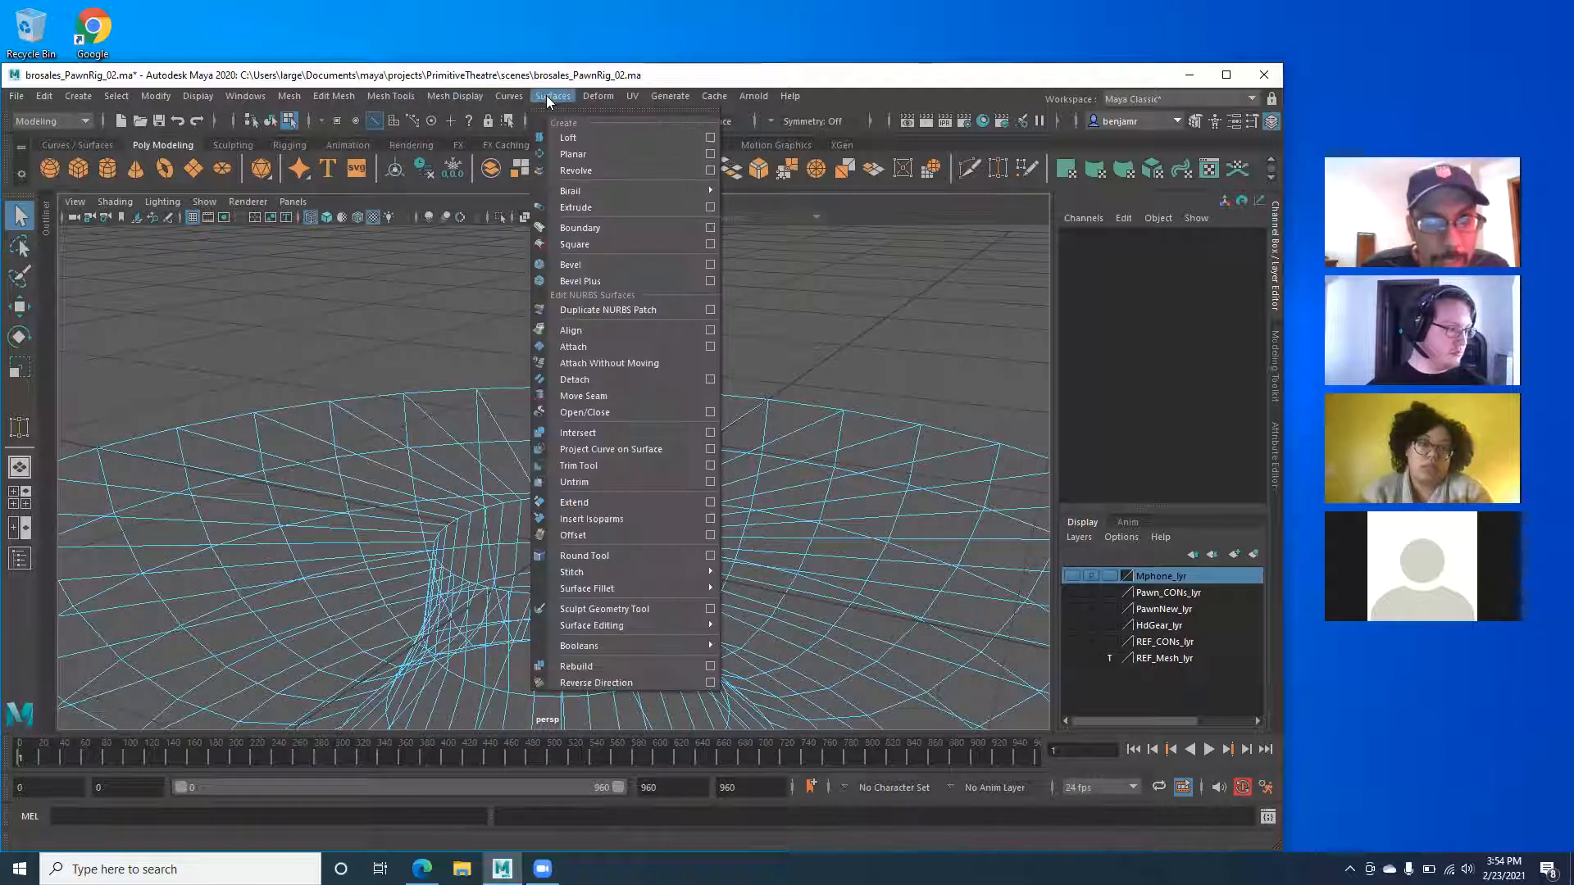
pyautogui.click(670, 96)
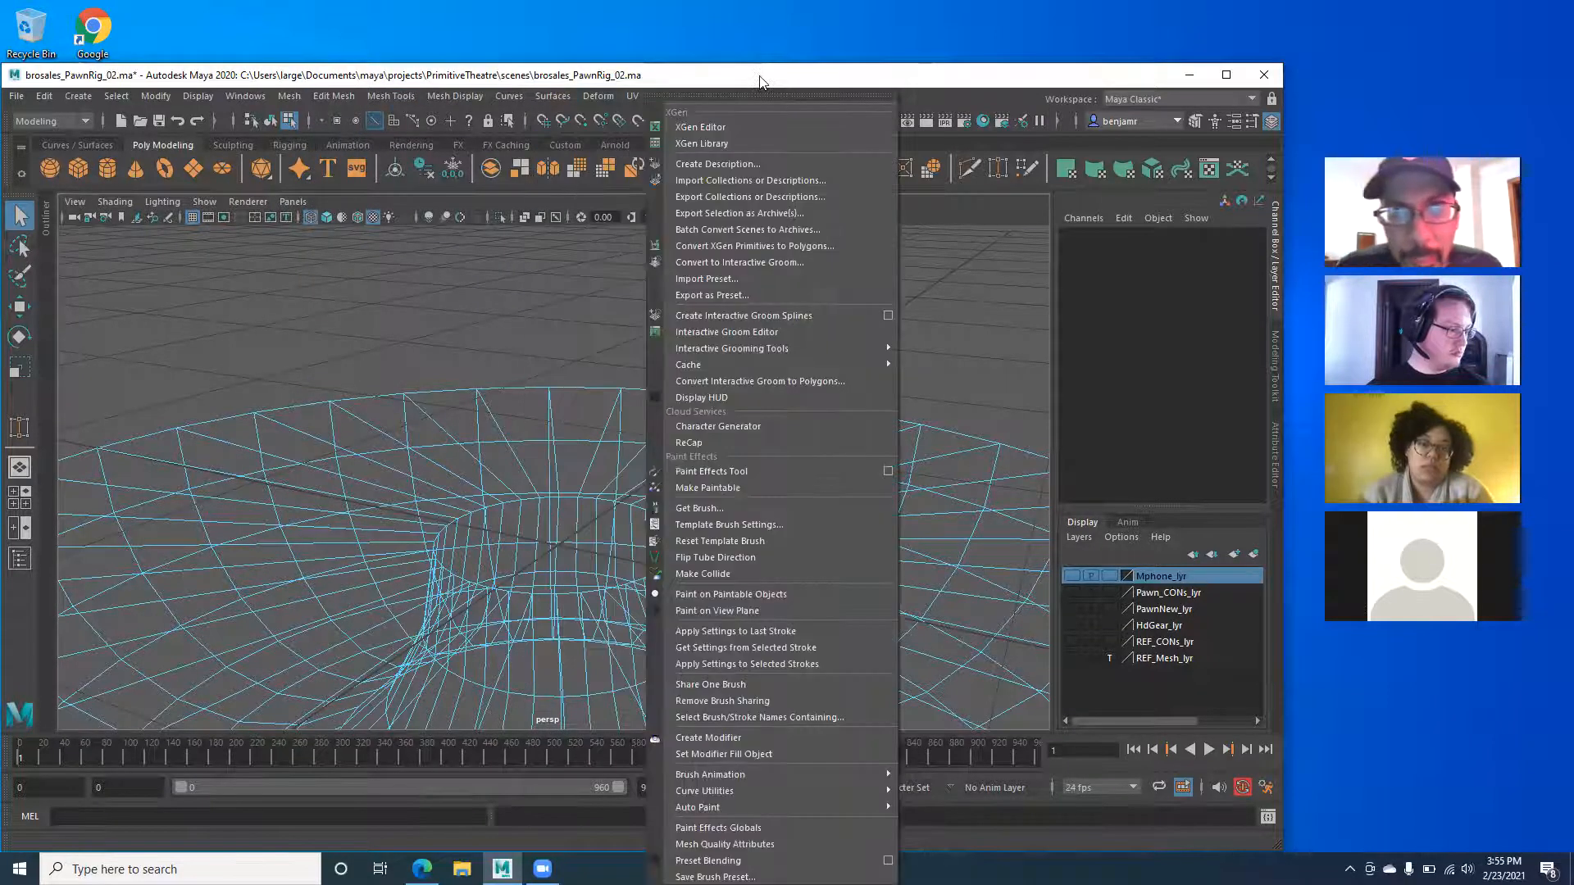
pyautogui.moveTo(405, 92)
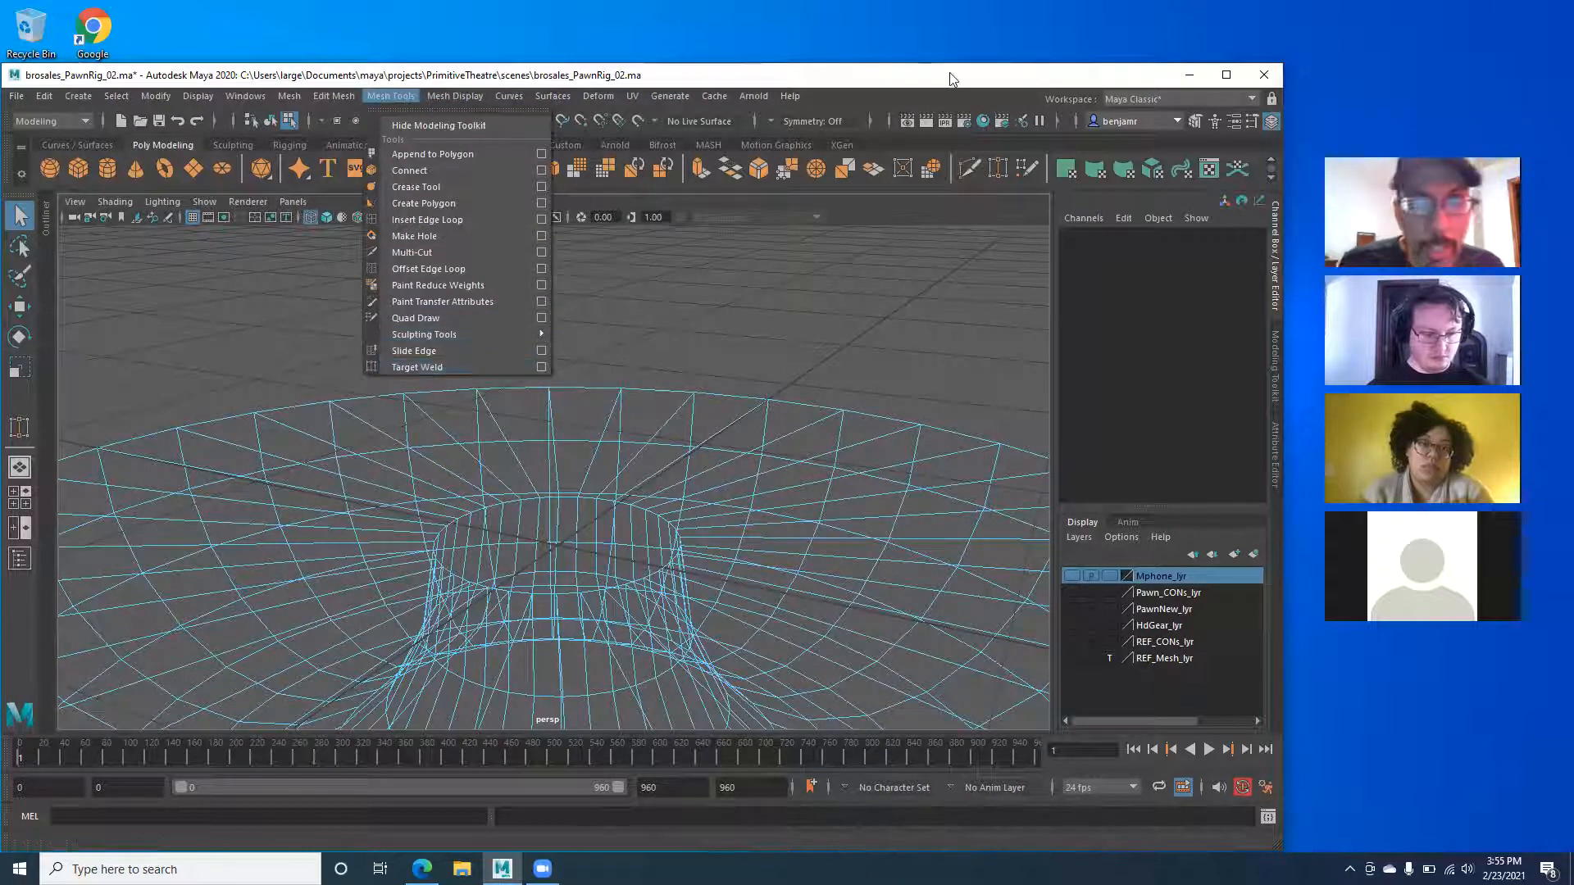
pyautogui.click(888, 75)
# Return to object mode, select the closed torus half and display it shaded with textures.
pyautogui.keyDown('alt'); pyautogui.moveTo(559, 459); pyautogui.dragTo(467, 472, button='right'); pyautogui.keyUp('alt')
pyautogui.keyDown('alt'); pyautogui.moveTo(533, 430); pyautogui.dragTo(230, 422, button='right'); pyautogui.keyUp('alt')
pyautogui.keyDown('alt'); pyautogui.moveTo(358, 497); pyautogui.dragTo(364, 498); pyautogui.keyUp('alt')
pyautogui.moveTo(446, 418); pyautogui.dragTo(480, 393, button='right')
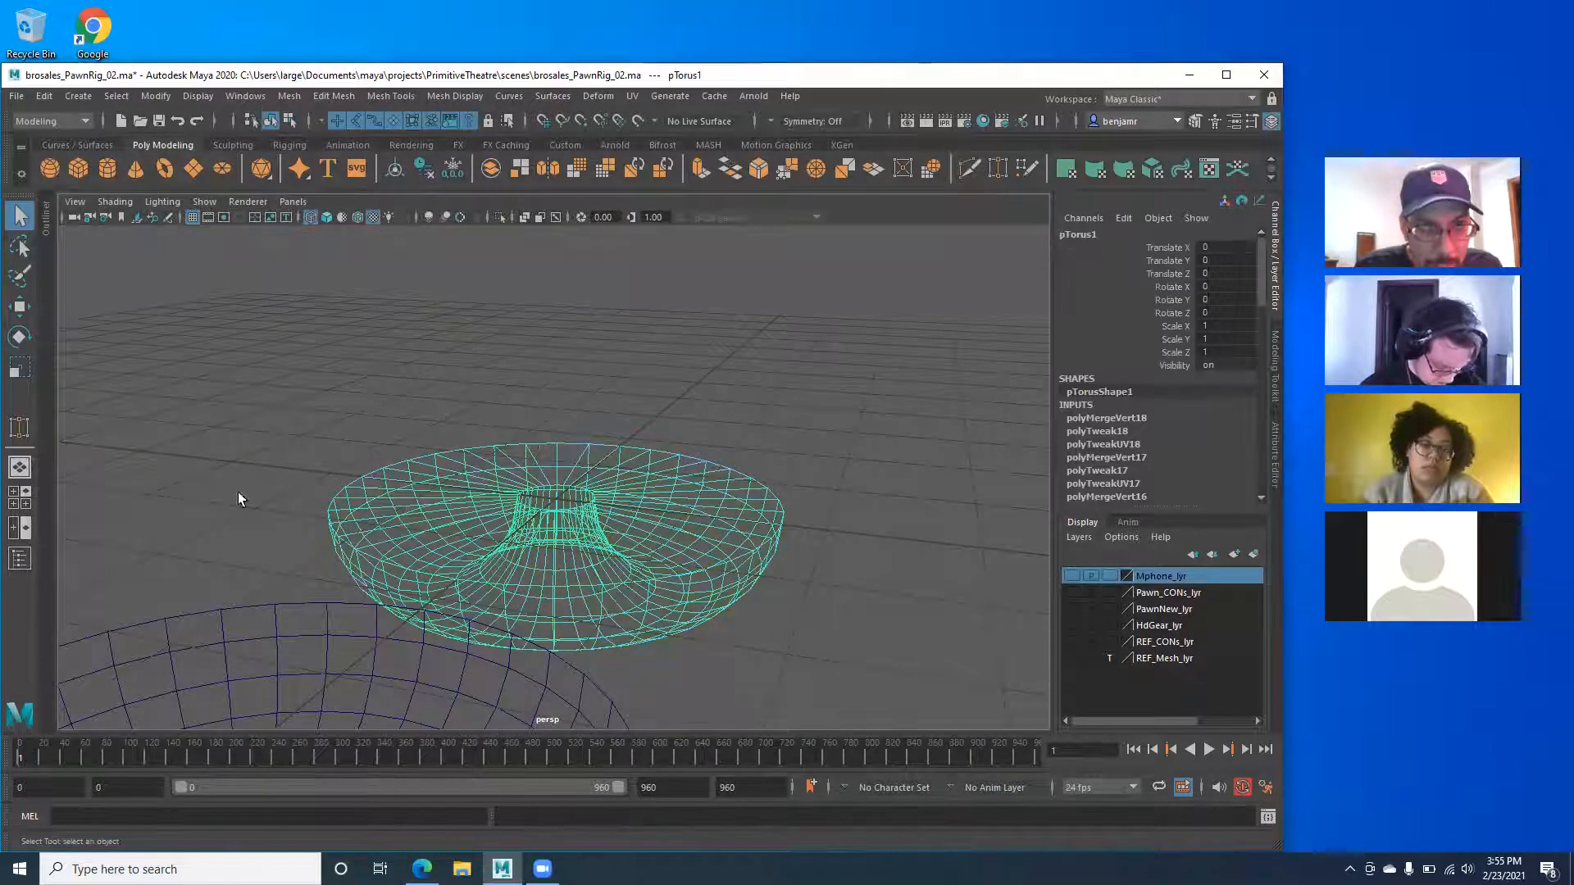
pyautogui.click(280, 519)
pyautogui.click(333, 529)
pyautogui.press('6')
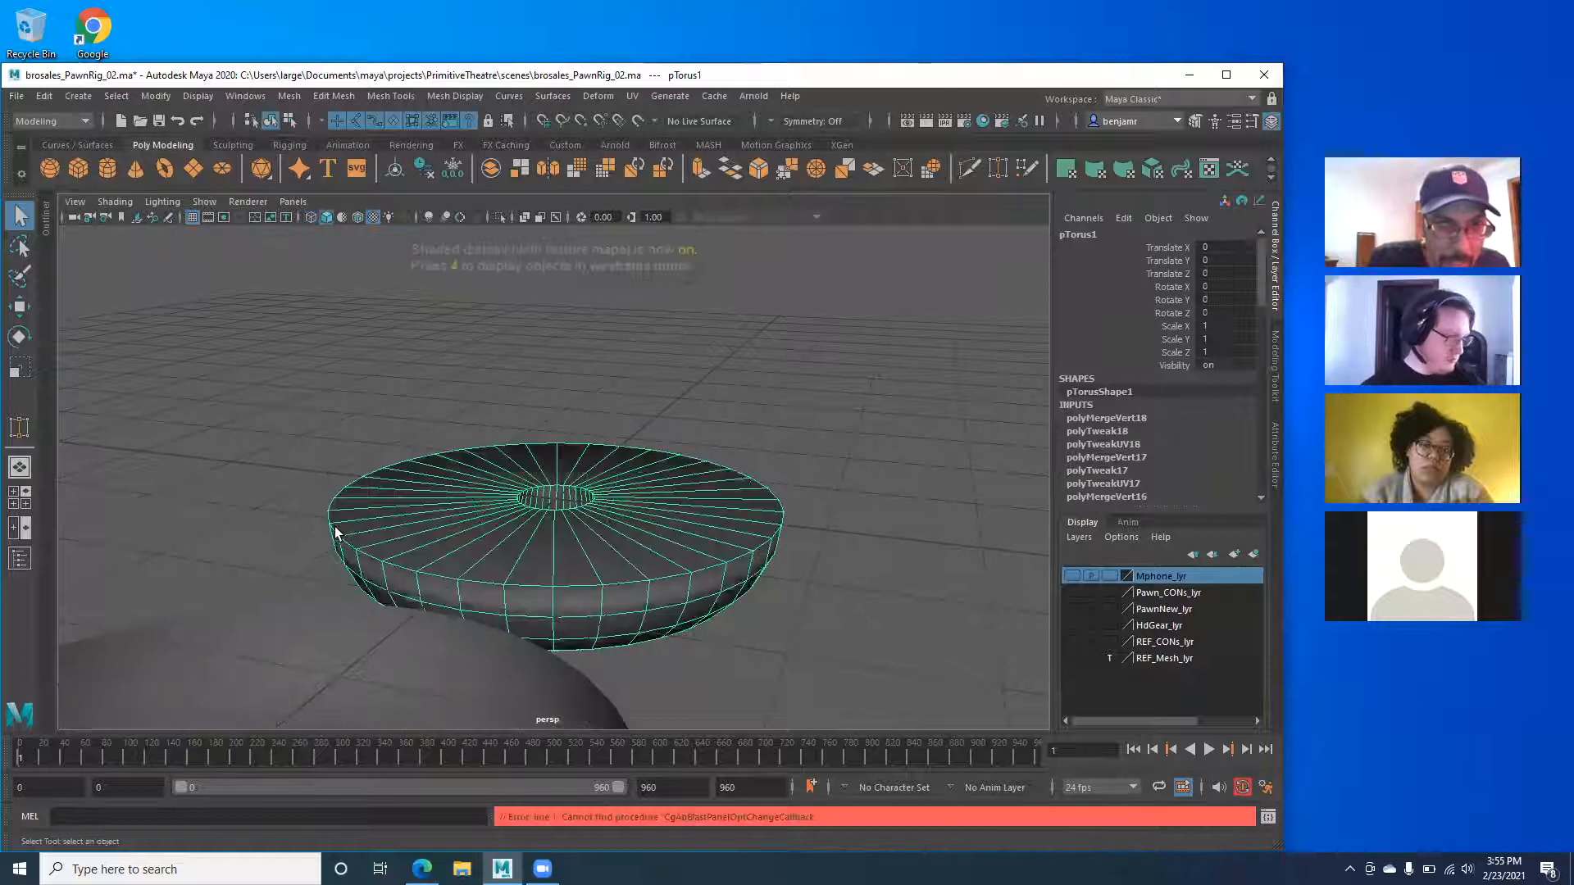
# Examine the closed torus half's lid, outer side and underside for gaps or uneven shading.
pyautogui.keyDown('alt'); pyautogui.moveTo(399, 509); pyautogui.dragTo(590, 554, button='right'); pyautogui.keyUp('alt')
pyautogui.keyDown('alt'); pyautogui.moveTo(590, 554); pyautogui.dragTo(583, 481, button='middle'); pyautogui.keyUp('alt')
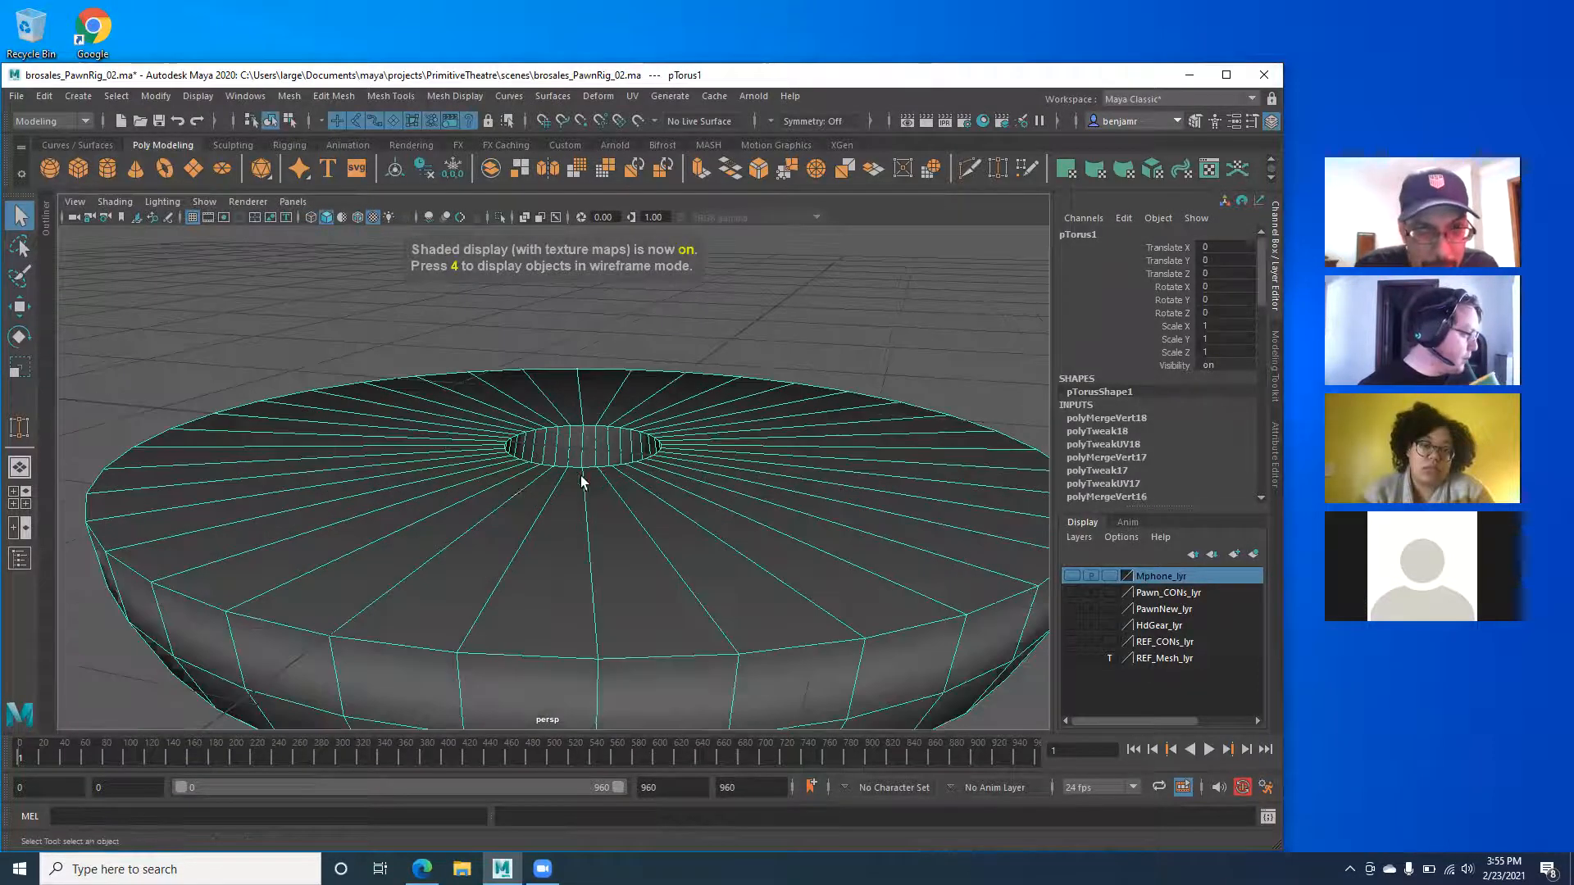
pyautogui.keyDown('alt'); pyautogui.moveTo(583, 481); pyautogui.dragTo(610, 554); pyautogui.keyUp('alt')
pyautogui.keyDown('alt'); pyautogui.moveTo(610, 554); pyautogui.dragTo(449, 498, button='right'); pyautogui.keyUp('alt')
pyautogui.keyDown('alt'); pyautogui.moveTo(448, 497); pyautogui.dragTo(412, 485); pyautogui.keyUp('alt')
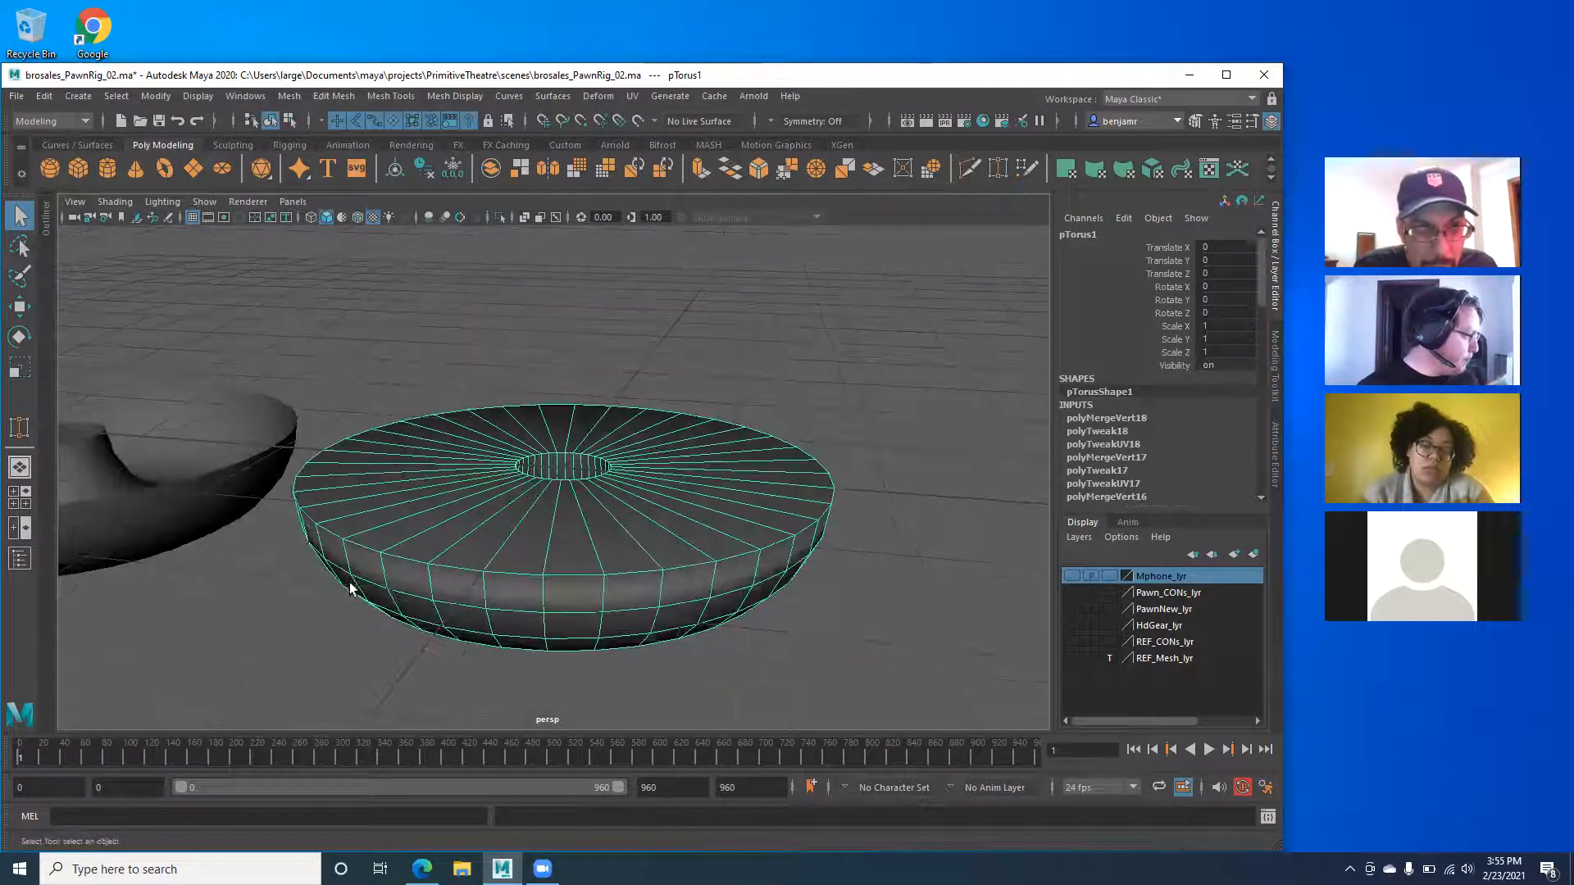
pyautogui.keyDown('alt'); pyautogui.moveTo(443, 632); pyautogui.dragTo(603, 503); pyautogui.keyUp('alt')
pyautogui.moveTo(603, 504); pyautogui.dragTo(725, 391, button='right')
pyautogui.keyDown('alt'); pyautogui.moveTo(688, 508); pyautogui.dragTo(509, 505); pyautogui.keyUp('alt')
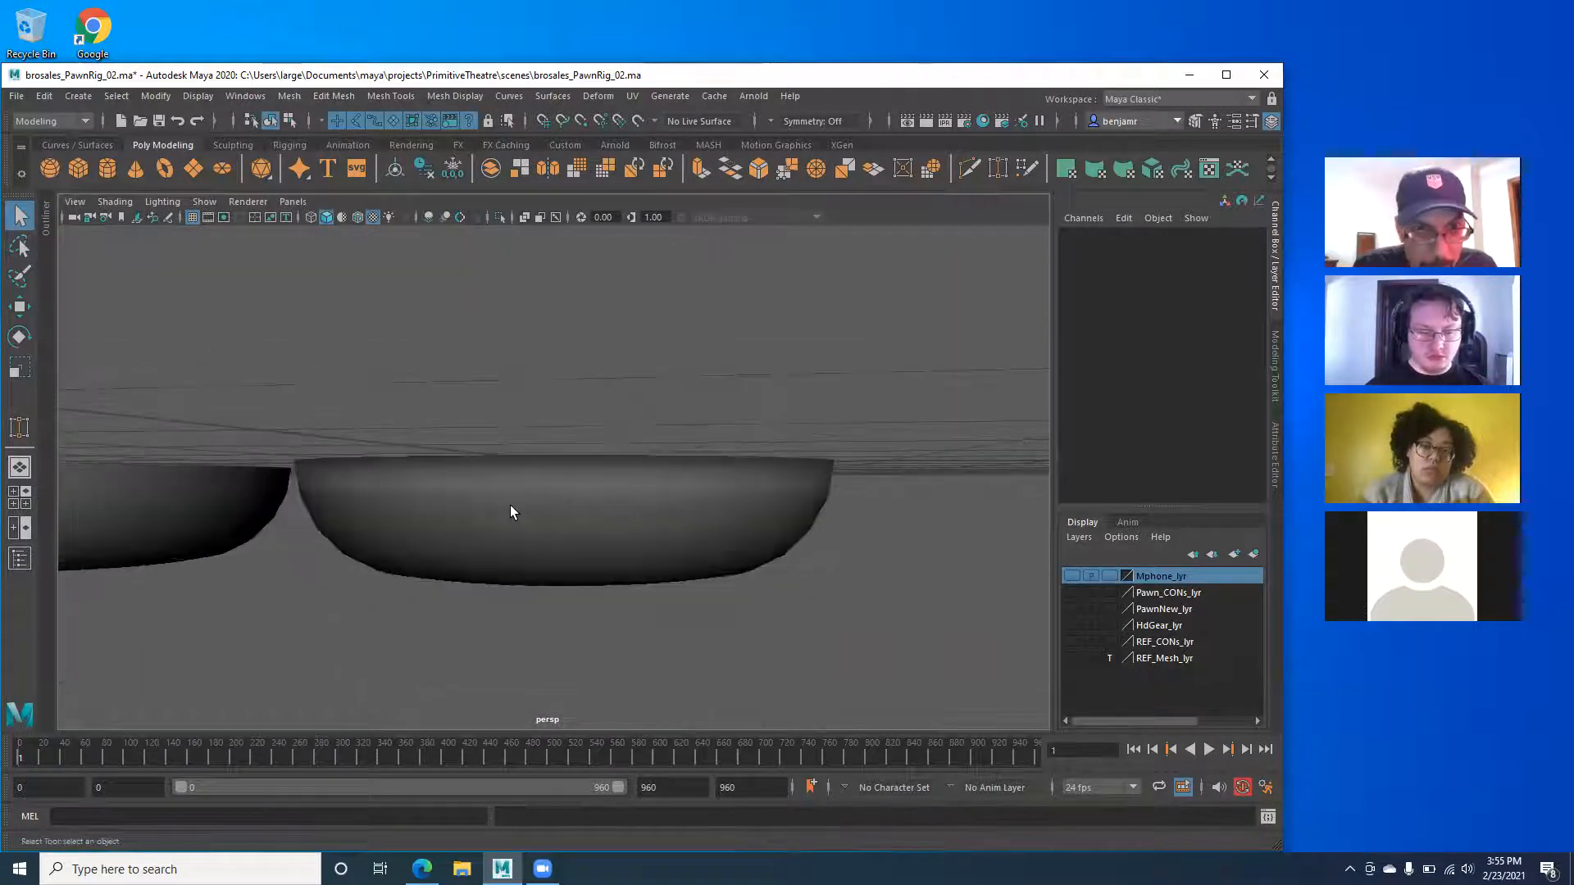
pyautogui.click(510, 505)
pyautogui.scroll(3, 467, 513)
pyautogui.keyDown('alt'); pyautogui.moveTo(519, 529); pyautogui.dragTo(472, 372); pyautogui.keyUp('alt')
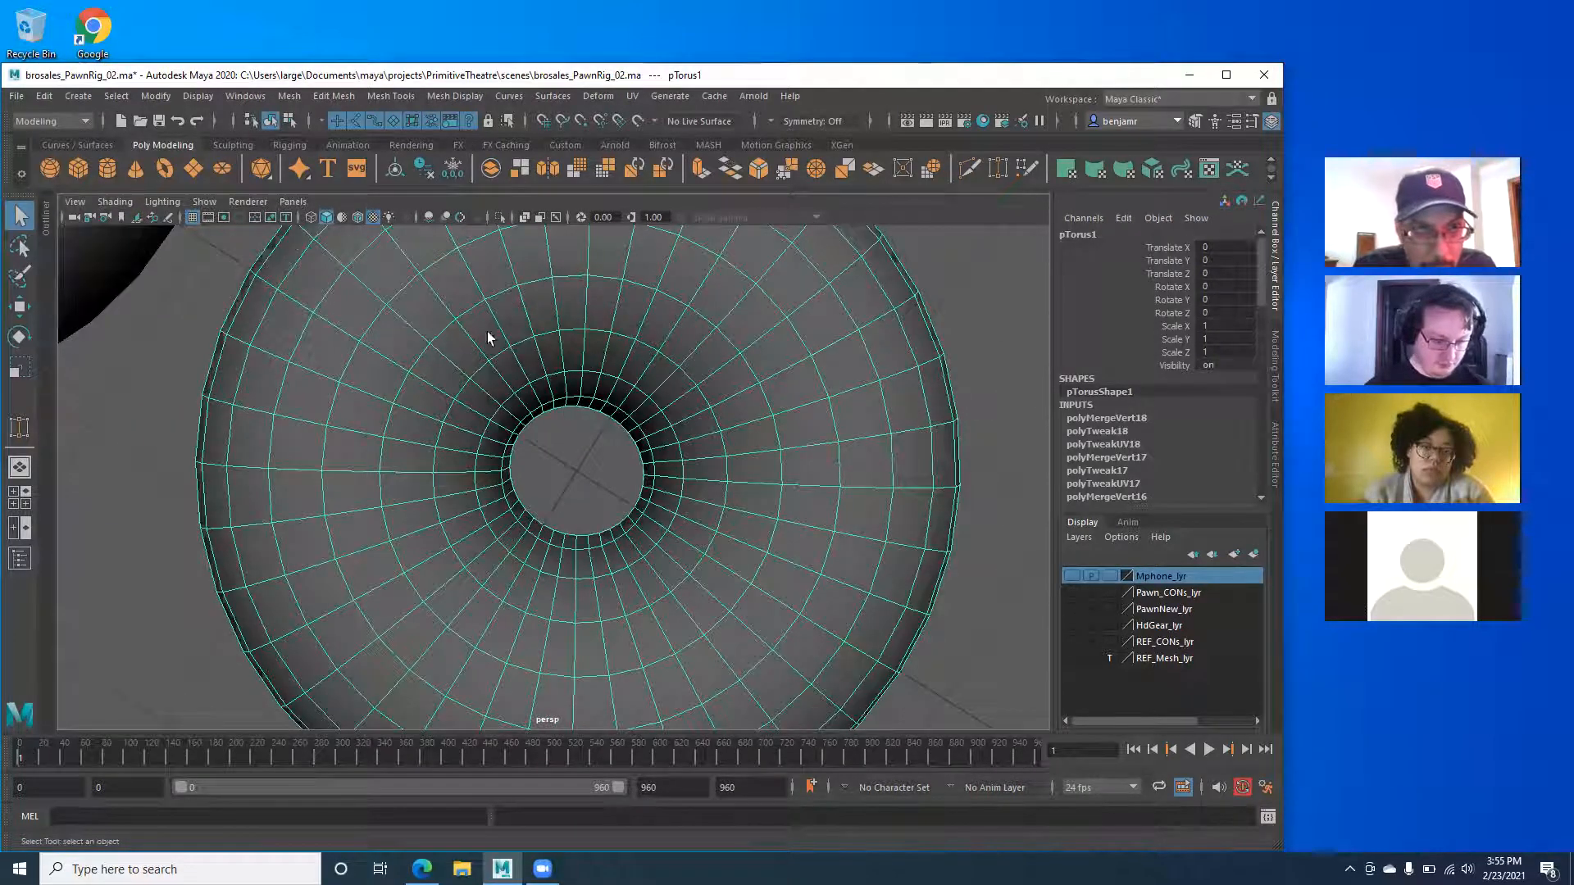
# Inspect the welded seam between the lid and the neck all the way around the opening.
pyautogui.keyDown('alt'); pyautogui.moveTo(669, 386); pyautogui.dragTo(628, 514); pyautogui.keyUp('alt')
pyautogui.scroll(6, 628, 514)
pyautogui.scroll(4, 555, 555)
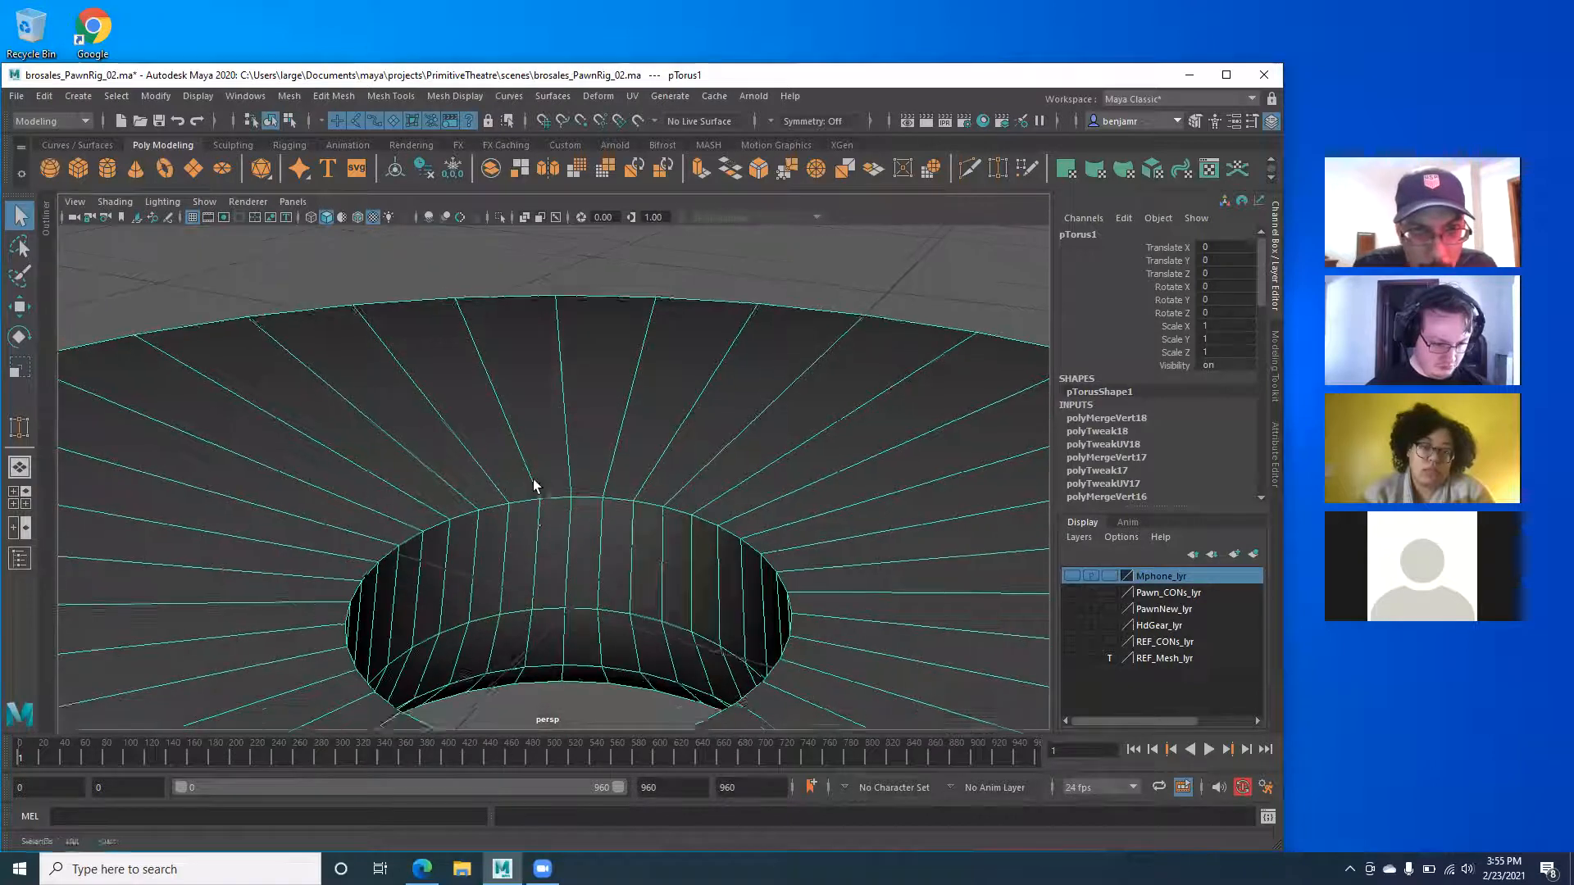
pyautogui.keyDown('alt'); pyautogui.moveTo(532, 482); pyautogui.dragTo(537, 465, button='middle'); pyautogui.keyUp('alt')
pyautogui.keyDown('alt'); pyautogui.moveTo(499, 555); pyautogui.dragTo(377, 575); pyautogui.keyUp('alt')
pyautogui.keyDown('alt'); pyautogui.moveTo(646, 426); pyautogui.dragTo(646, 443, button='right'); pyautogui.keyUp('alt')
pyautogui.keyDown('alt'); pyautogui.moveTo(629, 495); pyautogui.dragTo(529, 464); pyautogui.keyUp('alt')
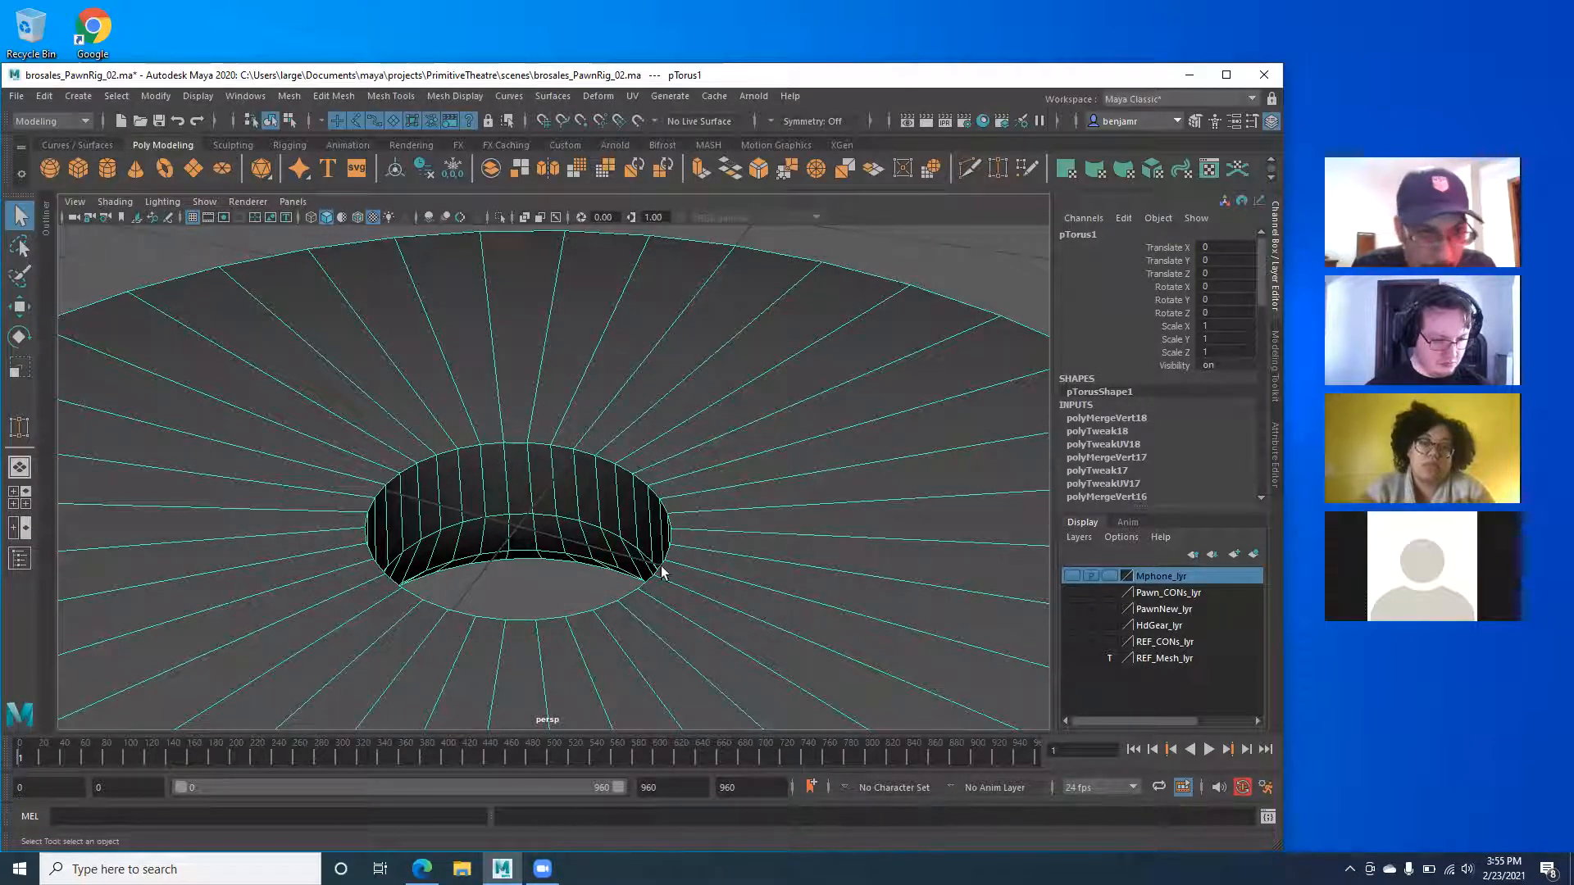
pyautogui.keyDown('alt'); pyautogui.moveTo(668, 524); pyautogui.dragTo(563, 552); pyautogui.keyUp('alt')
pyautogui.keyDown('alt'); pyautogui.moveTo(446, 491); pyautogui.dragTo(418, 542); pyautogui.keyUp('alt')
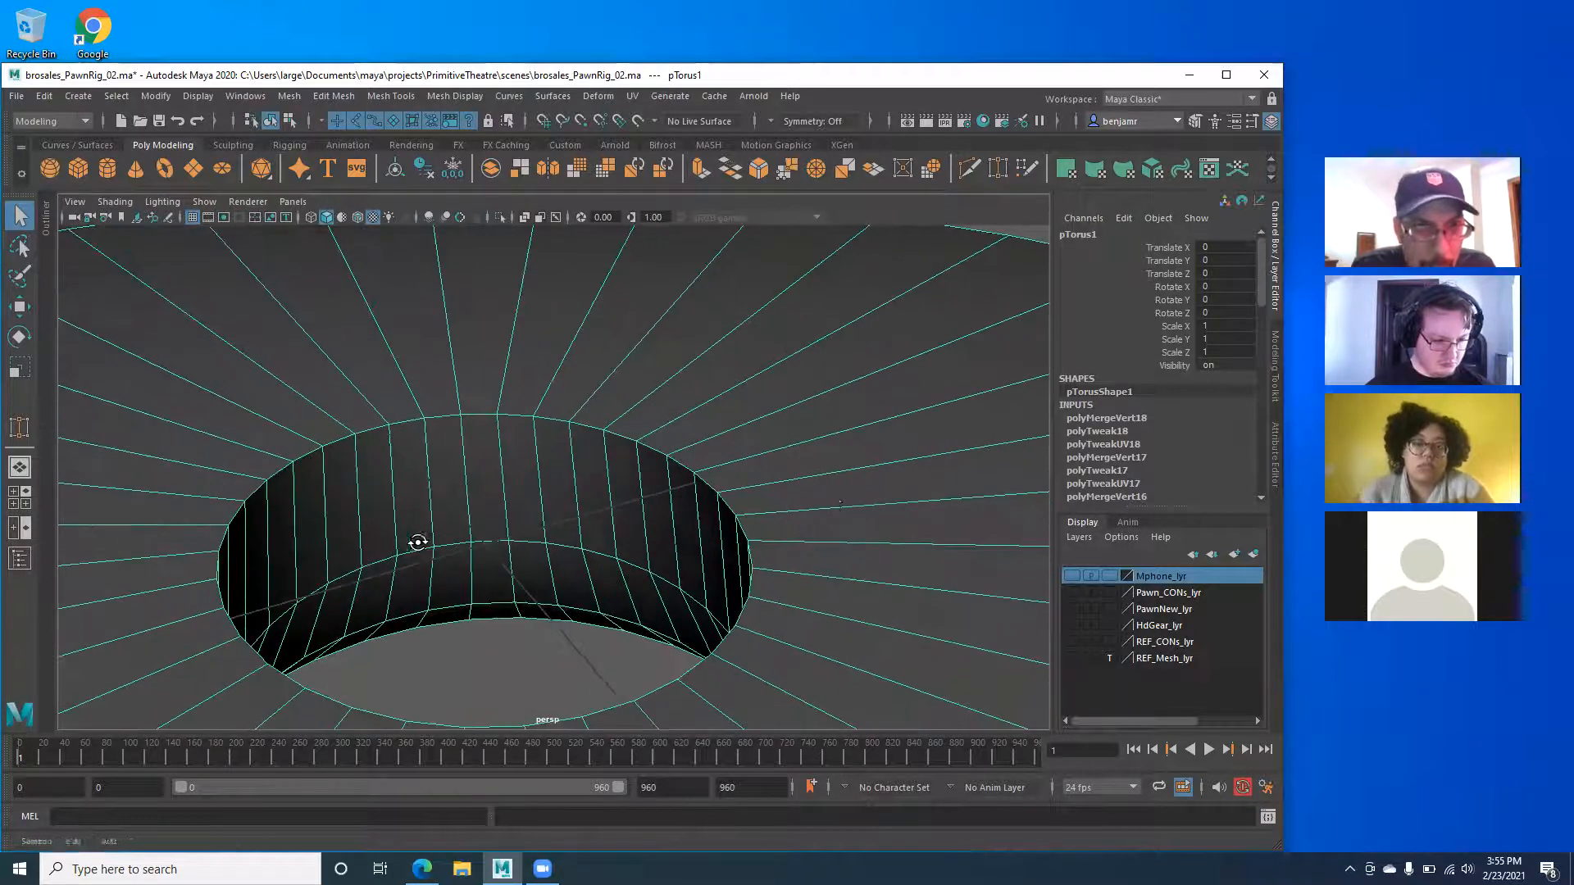
pyautogui.keyDown('alt'); pyautogui.moveTo(752, 485); pyautogui.dragTo(423, 450, button='right'); pyautogui.keyUp('alt')
pyautogui.keyDown('alt'); pyautogui.moveTo(625, 407); pyautogui.dragTo(354, 559, button='right'); pyautogui.keyUp('alt')
pyautogui.keyDown('alt'); pyautogui.moveTo(354, 559); pyautogui.dragTo(479, 456); pyautogui.keyUp('alt')
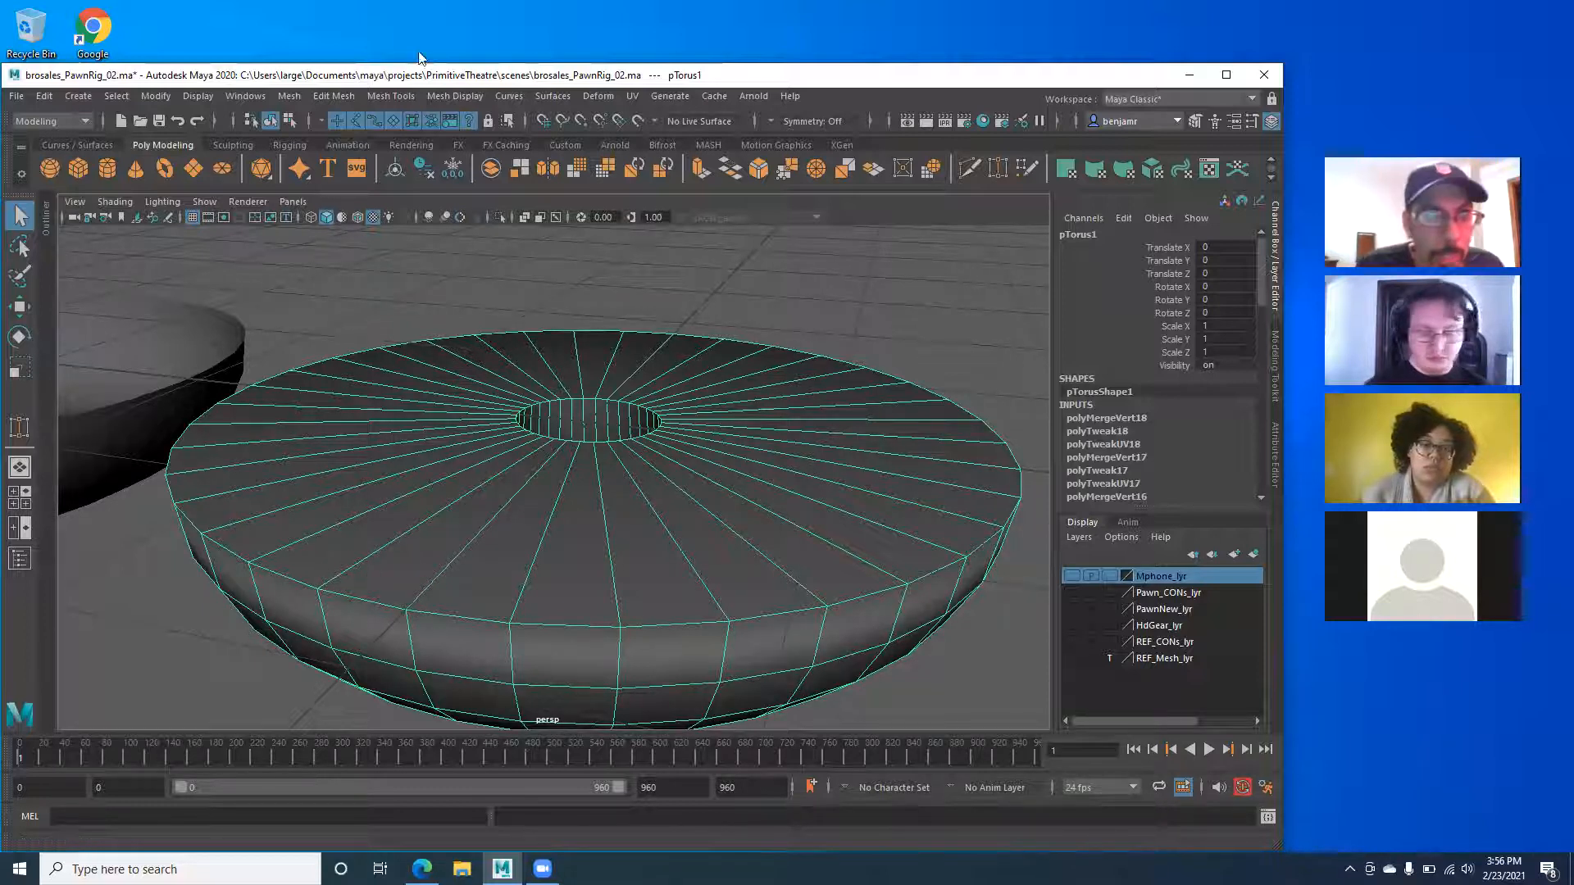
pyautogui.click(380, 96)
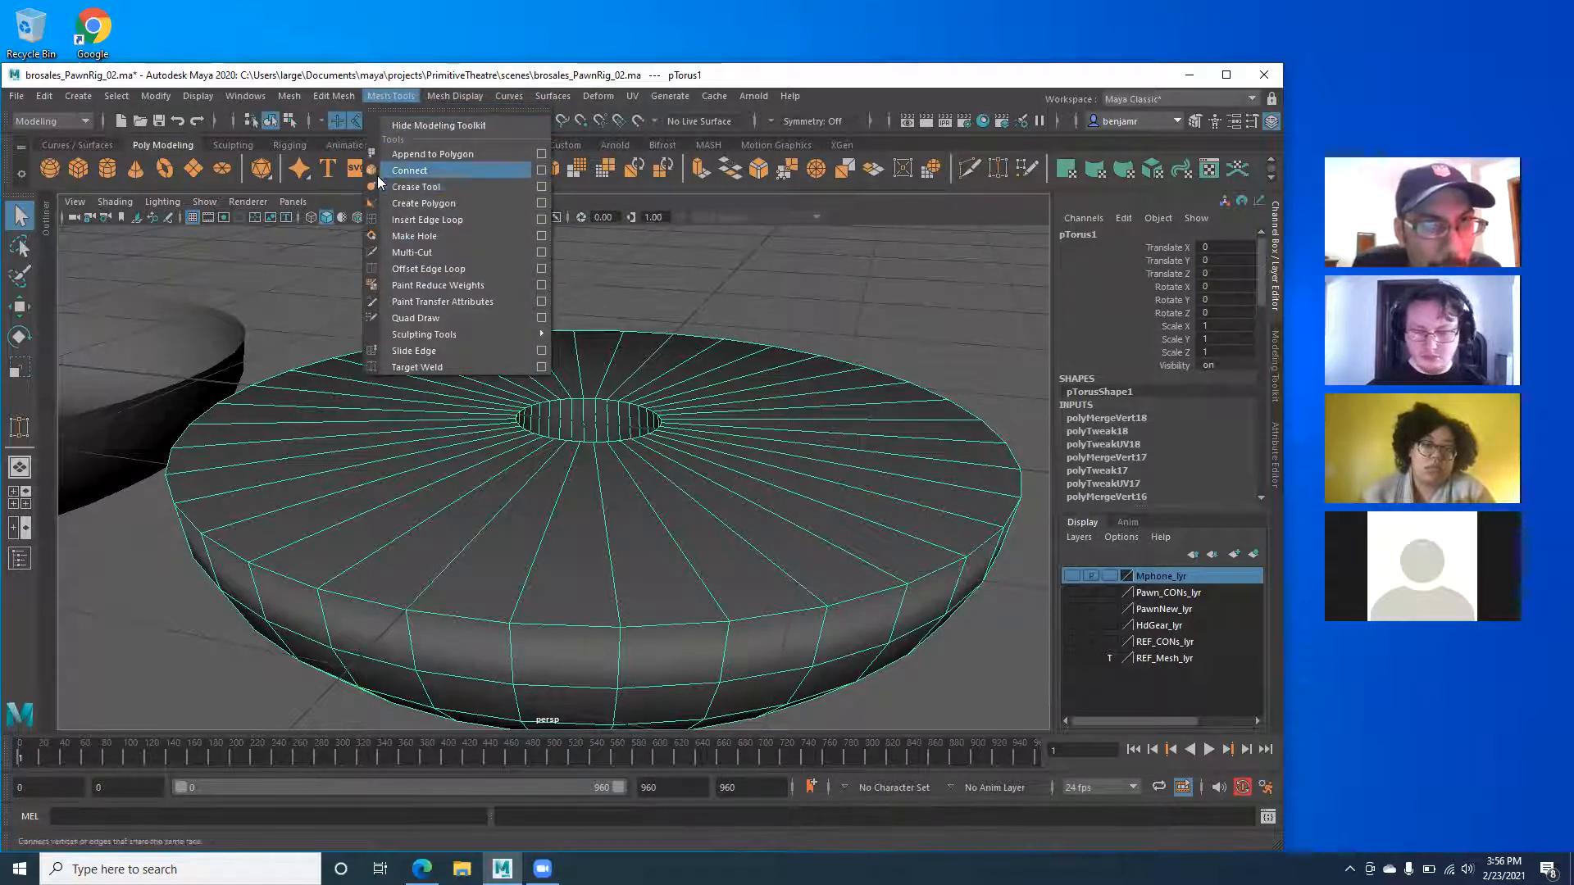
pyautogui.moveTo(343, 100)
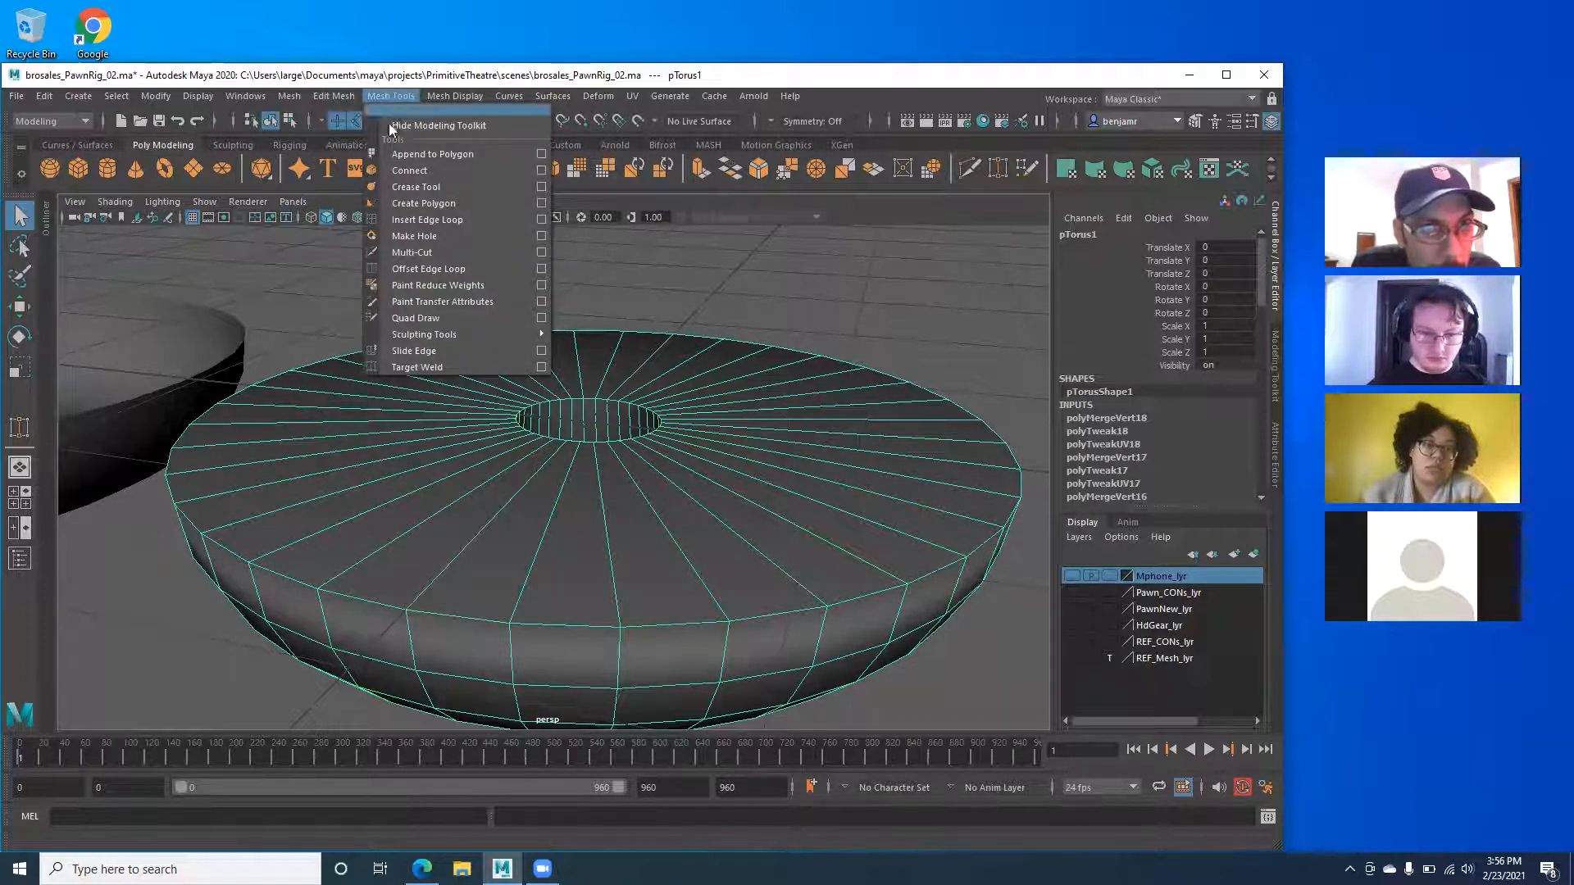
pyautogui.click(409, 218)
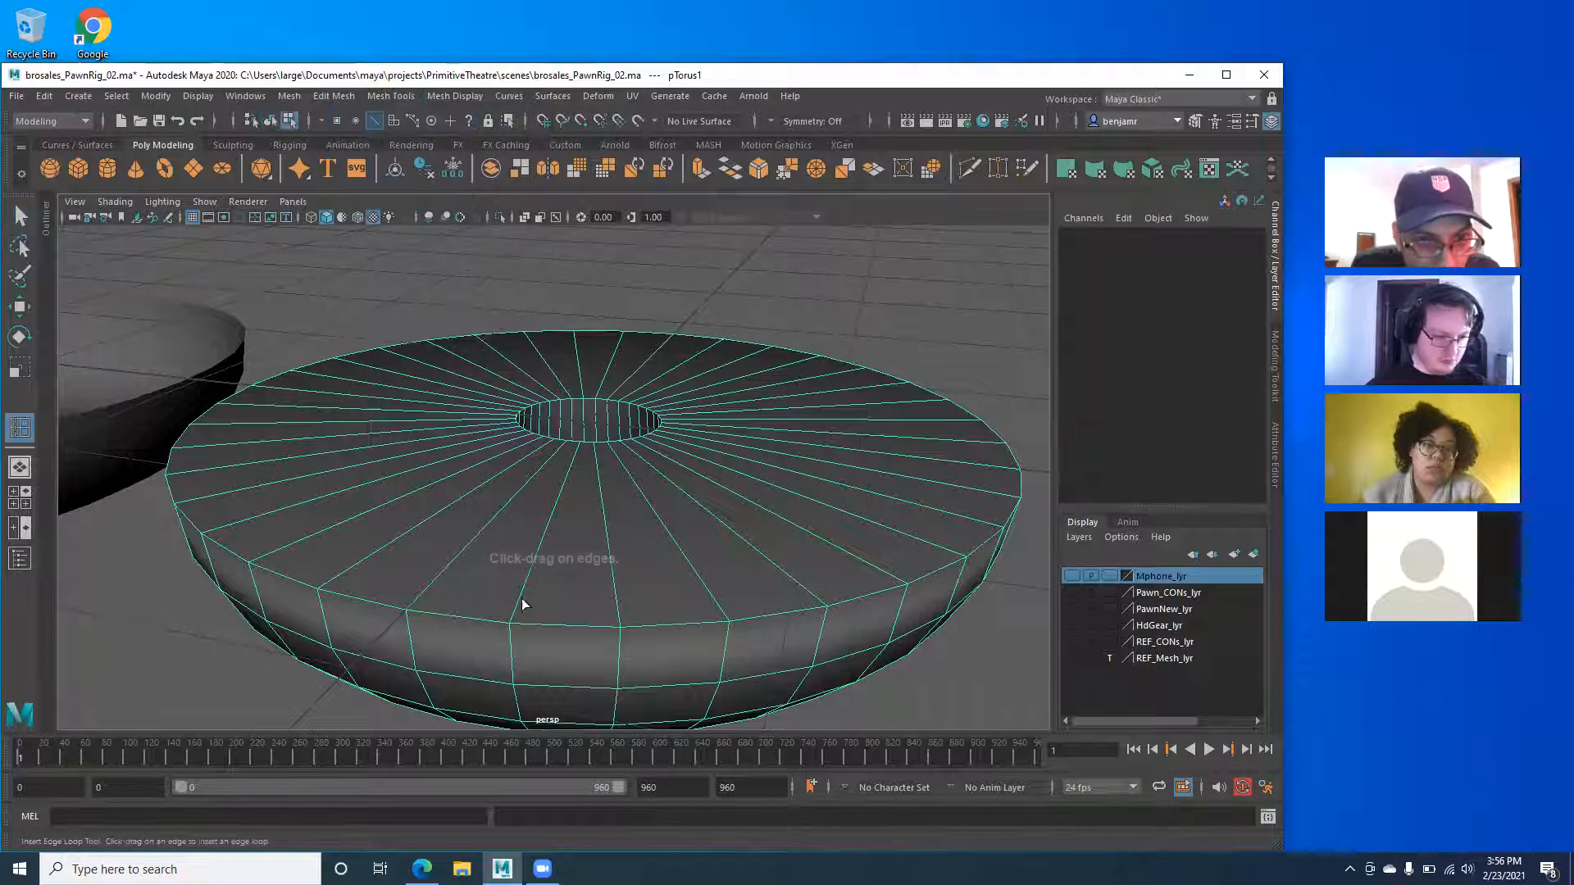
pyautogui.click(343, 100)
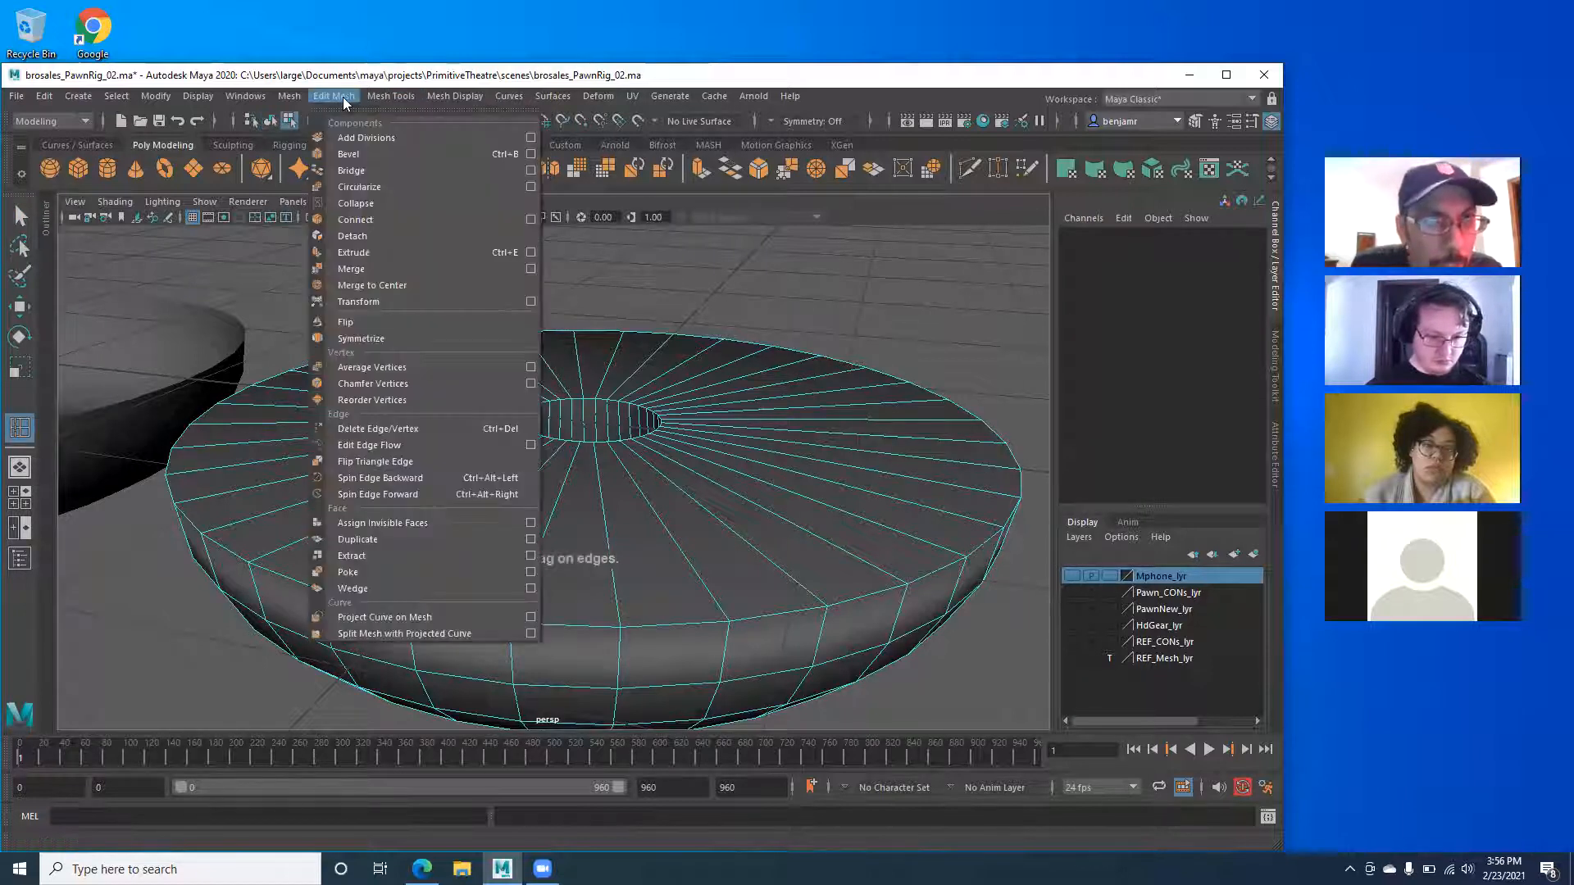
pyautogui.moveTo(380, 93)
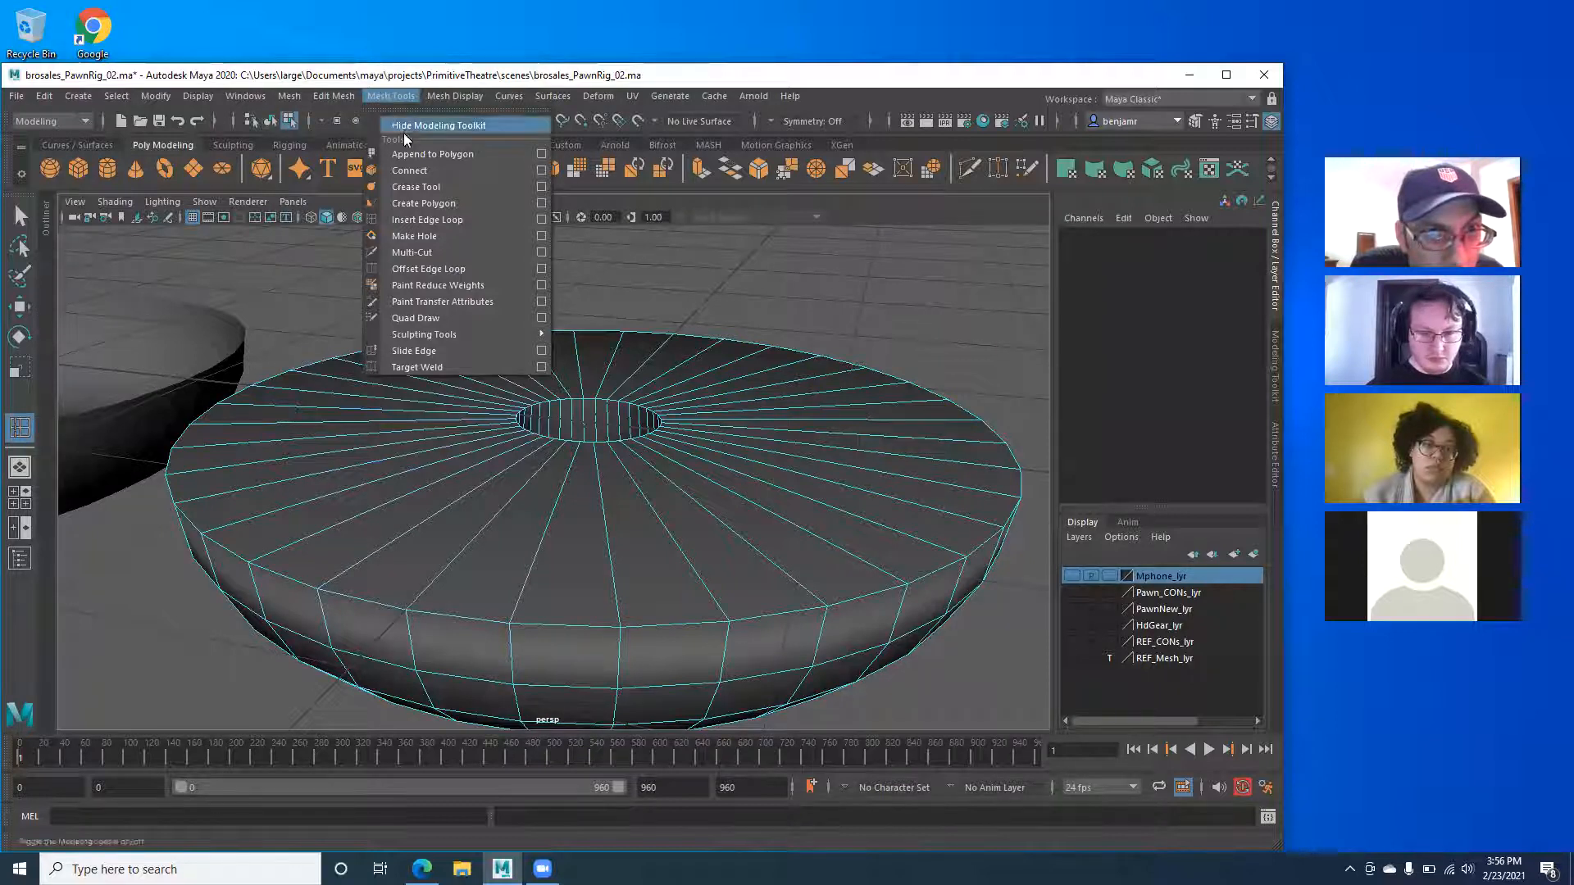
pyautogui.moveTo(443, 339)
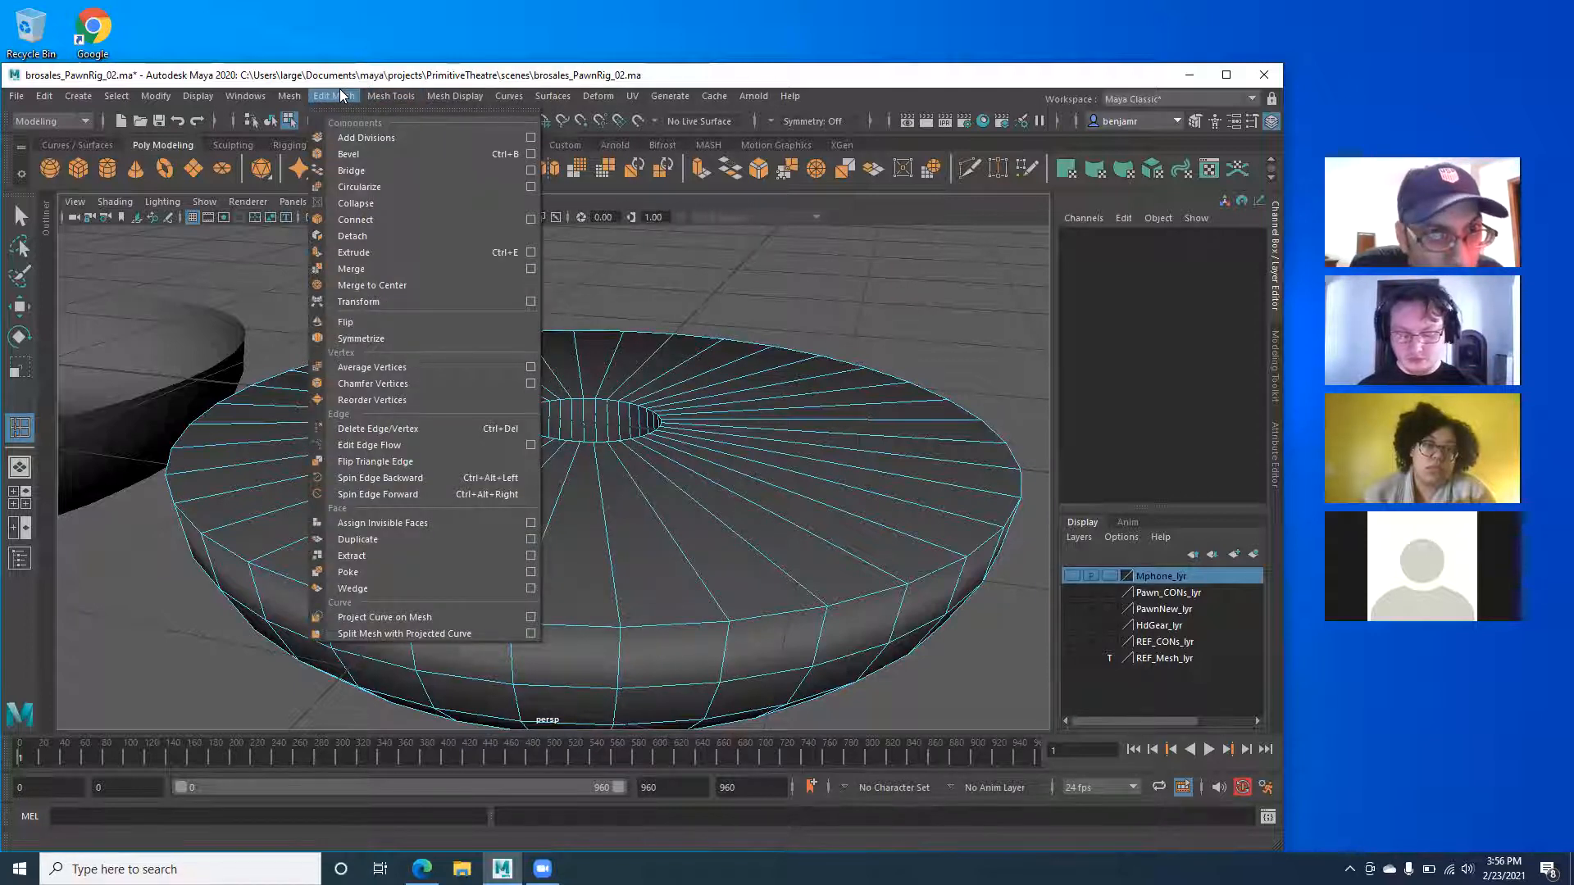
pyautogui.moveTo(294, 99)
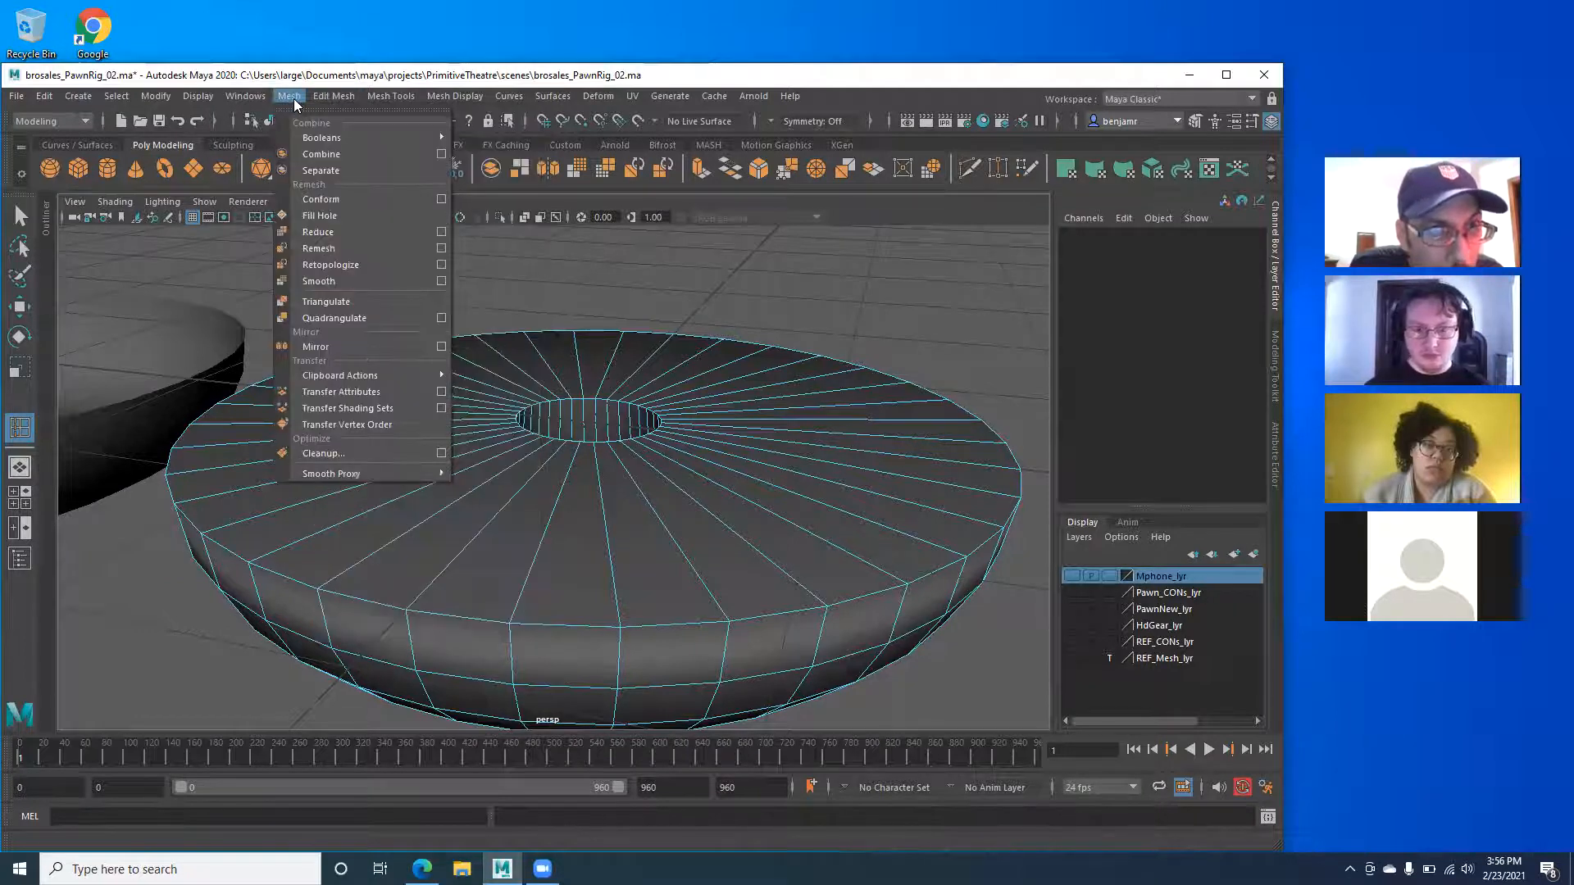
pyautogui.click(294, 98)
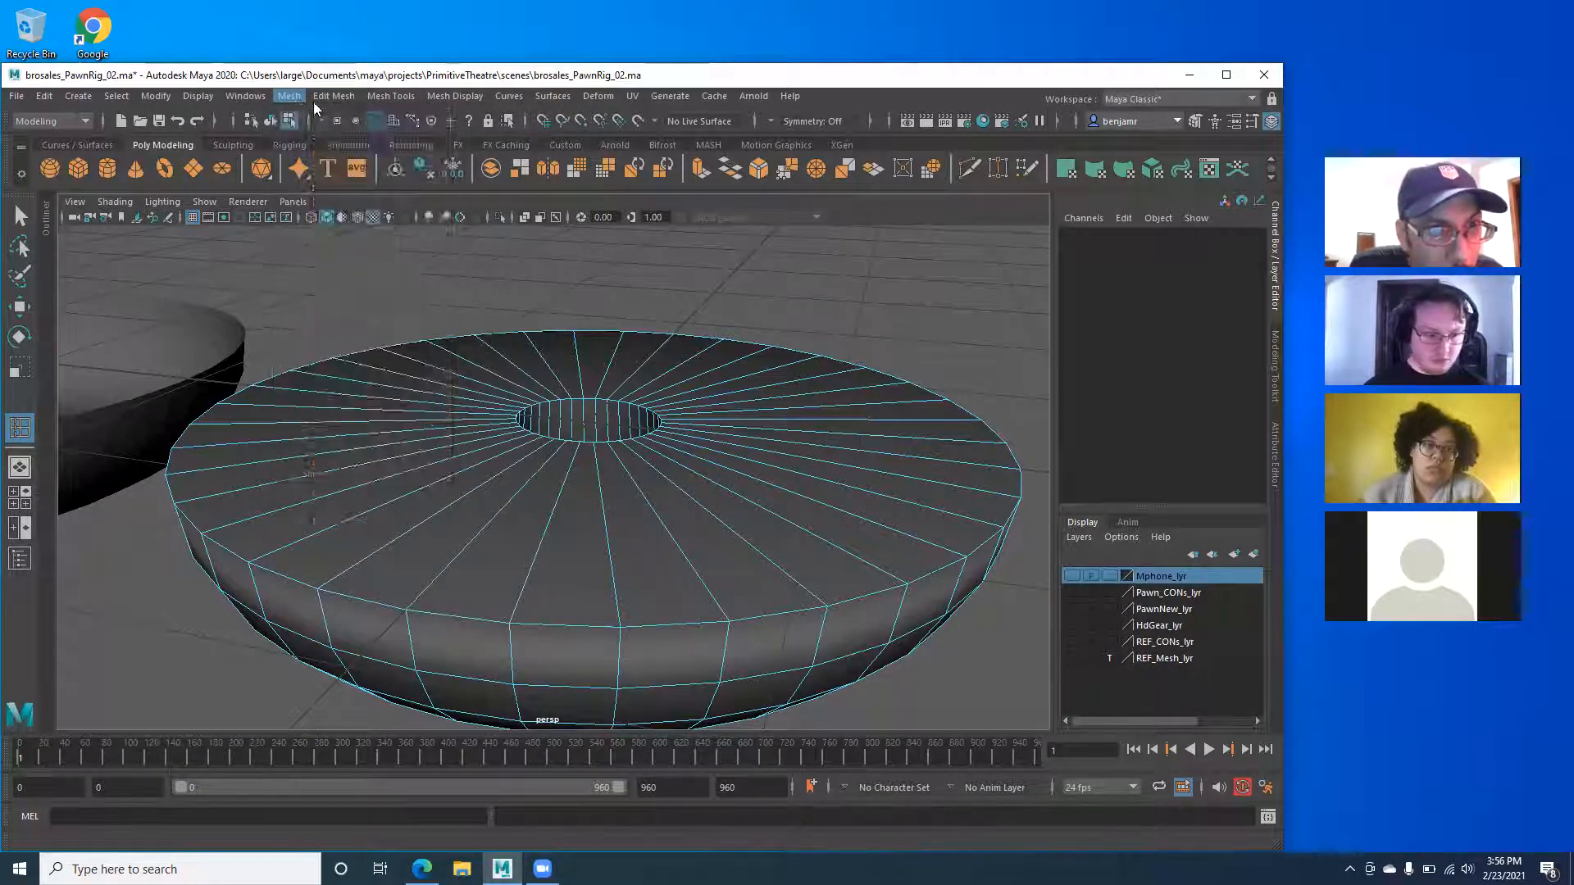
pyautogui.click(316, 101)
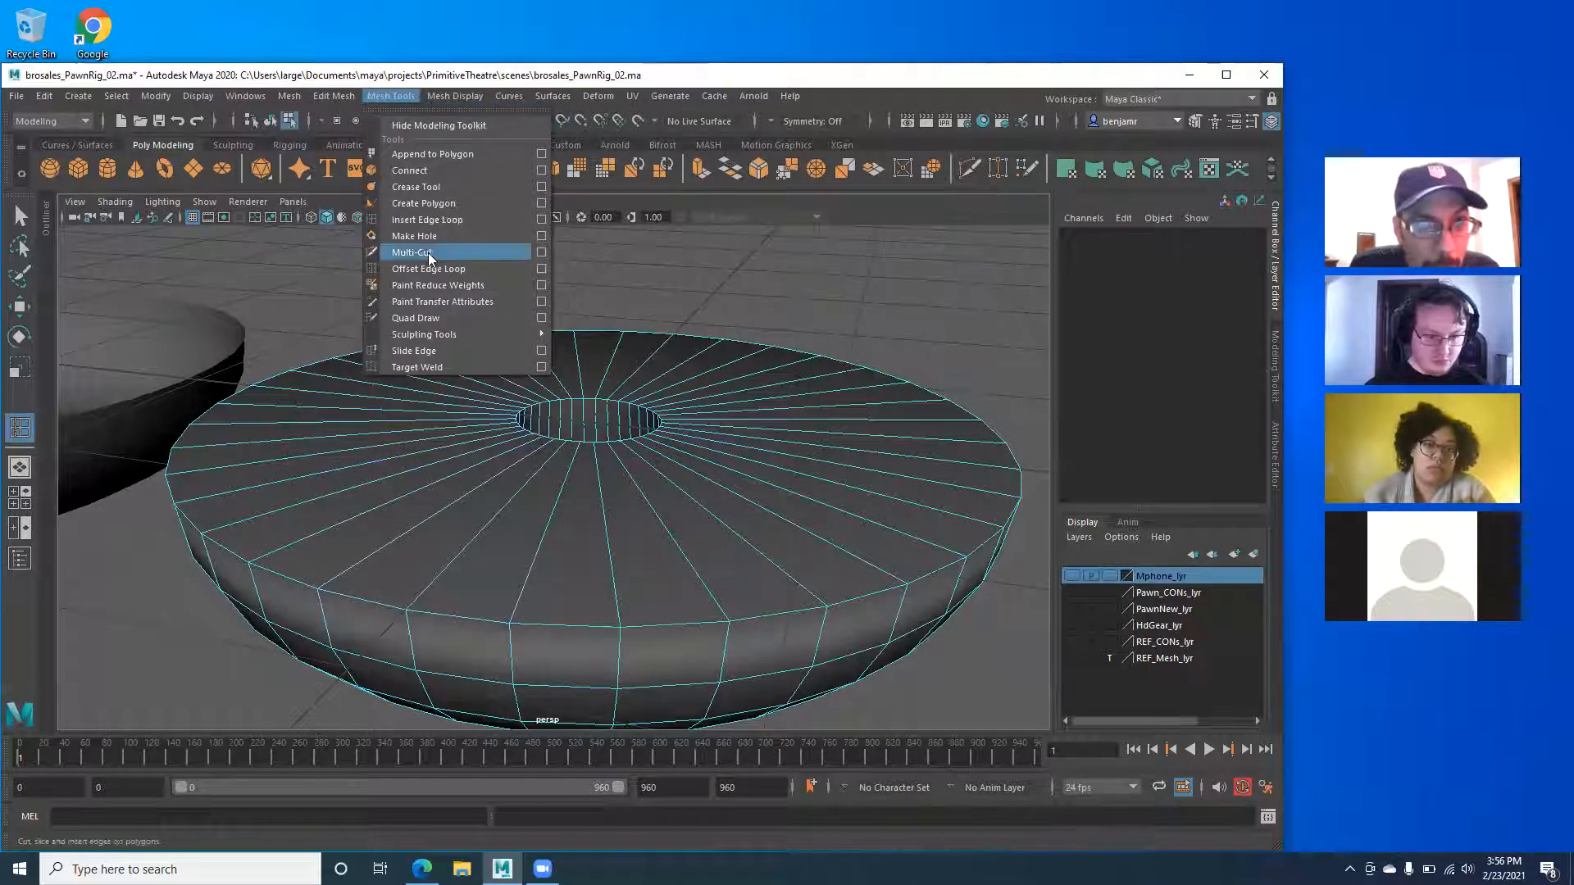
# Insert an edge loop on the lid just inside its outer edge and raise it by about 0.014 cm.
pyautogui.click(398, 219)
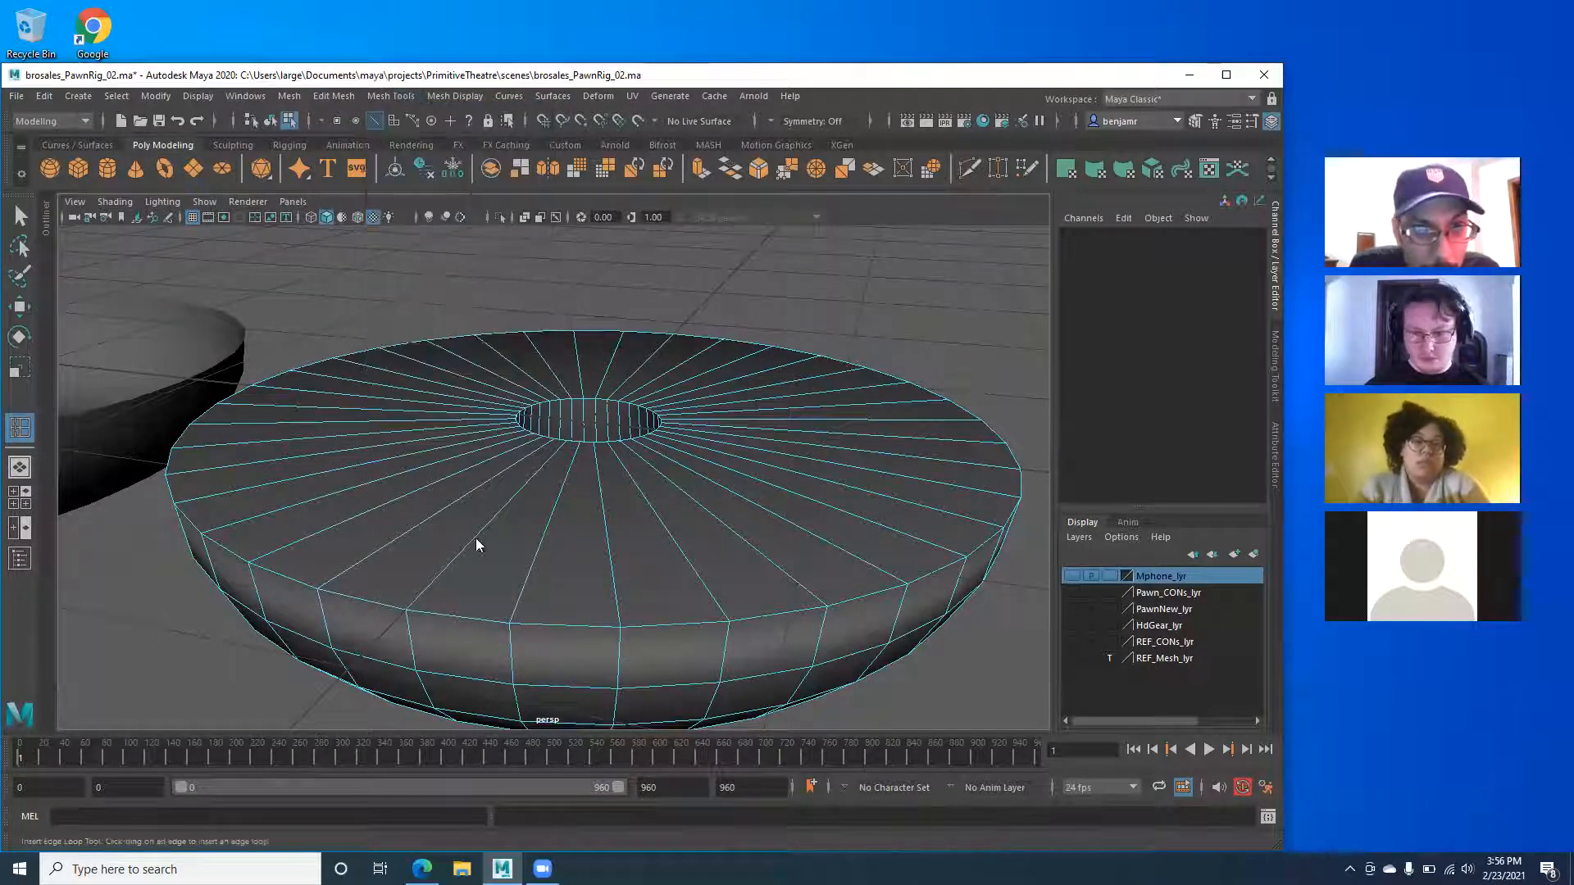
pyautogui.click(420, 608)
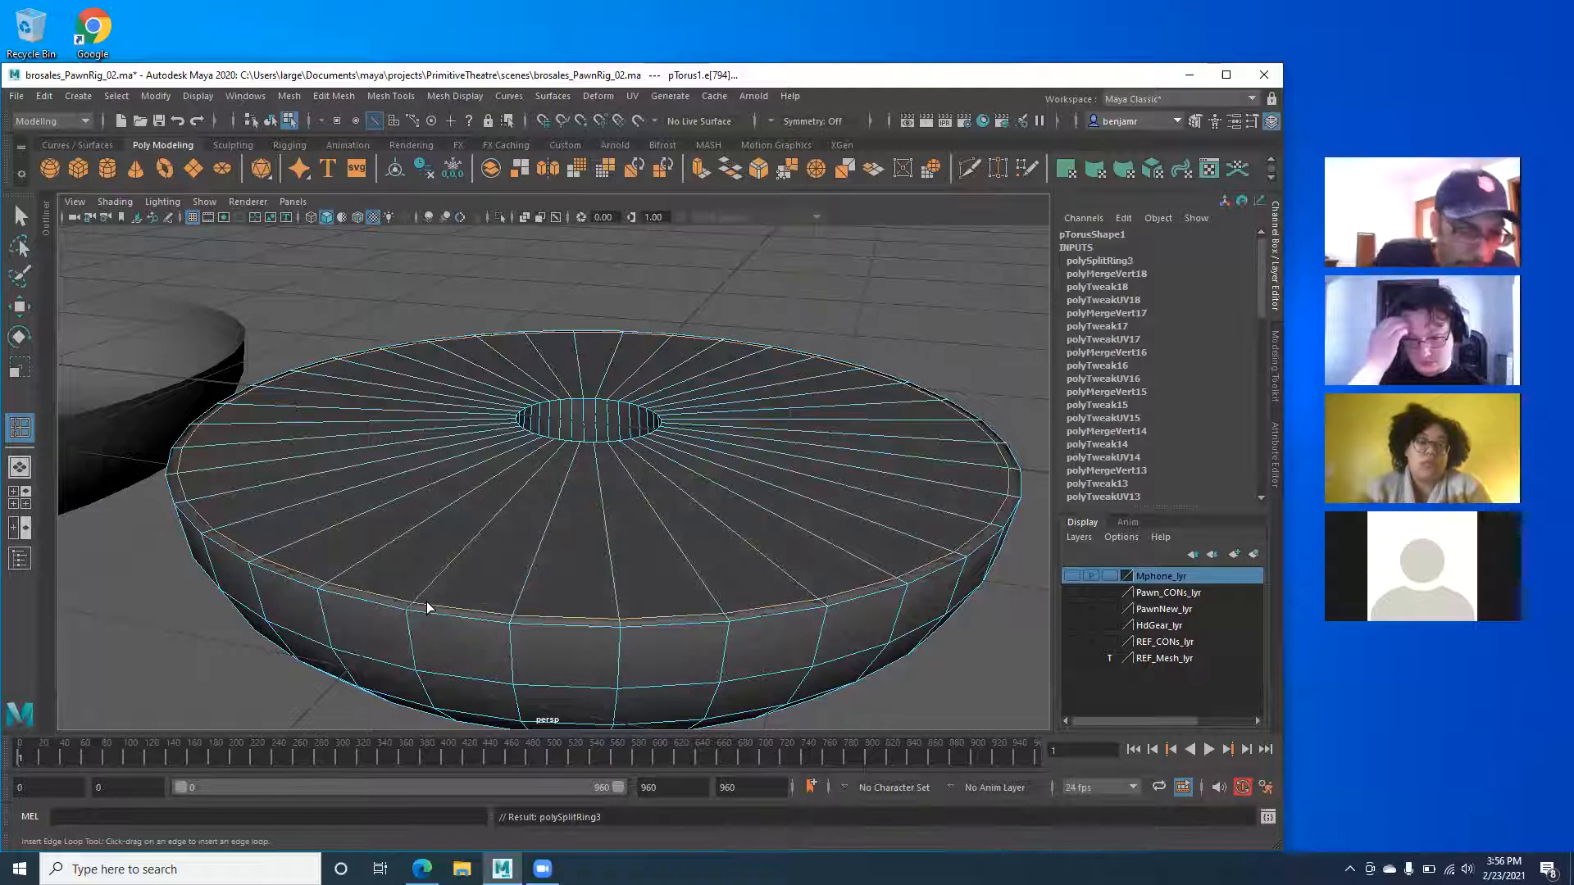
pyautogui.press('w')
pyautogui.moveTo(588, 336); pyautogui.dragTo(589, 338)
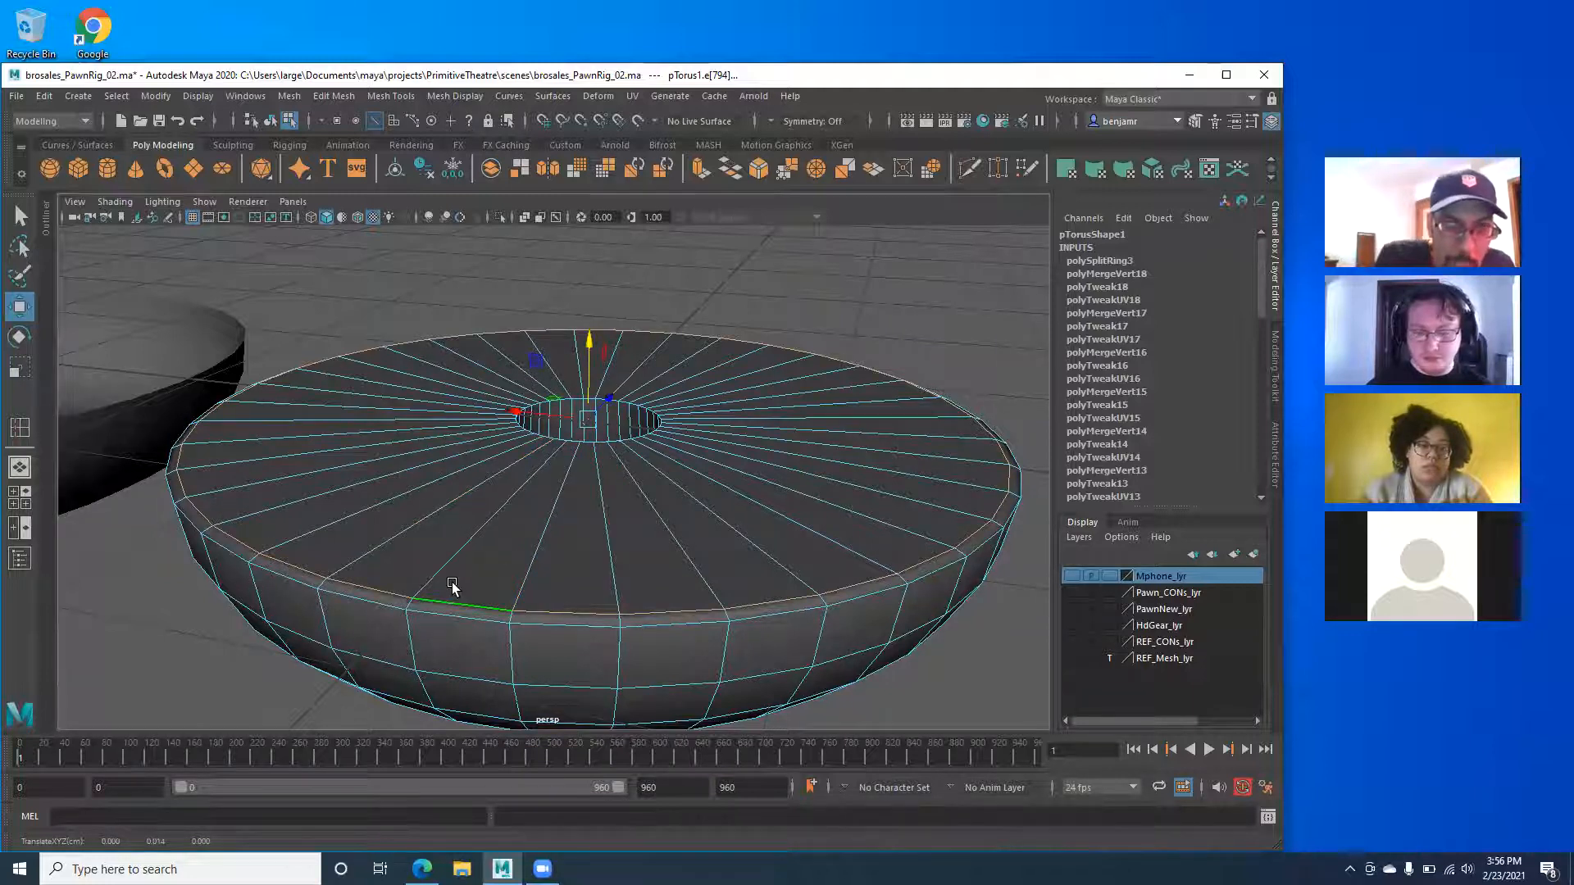
# Insert an edge loop on the lid just outside the centre hole and raise it slightly.
pyautogui.press('g')
pyautogui.moveTo(569, 458); pyautogui.dragTo(575, 441)
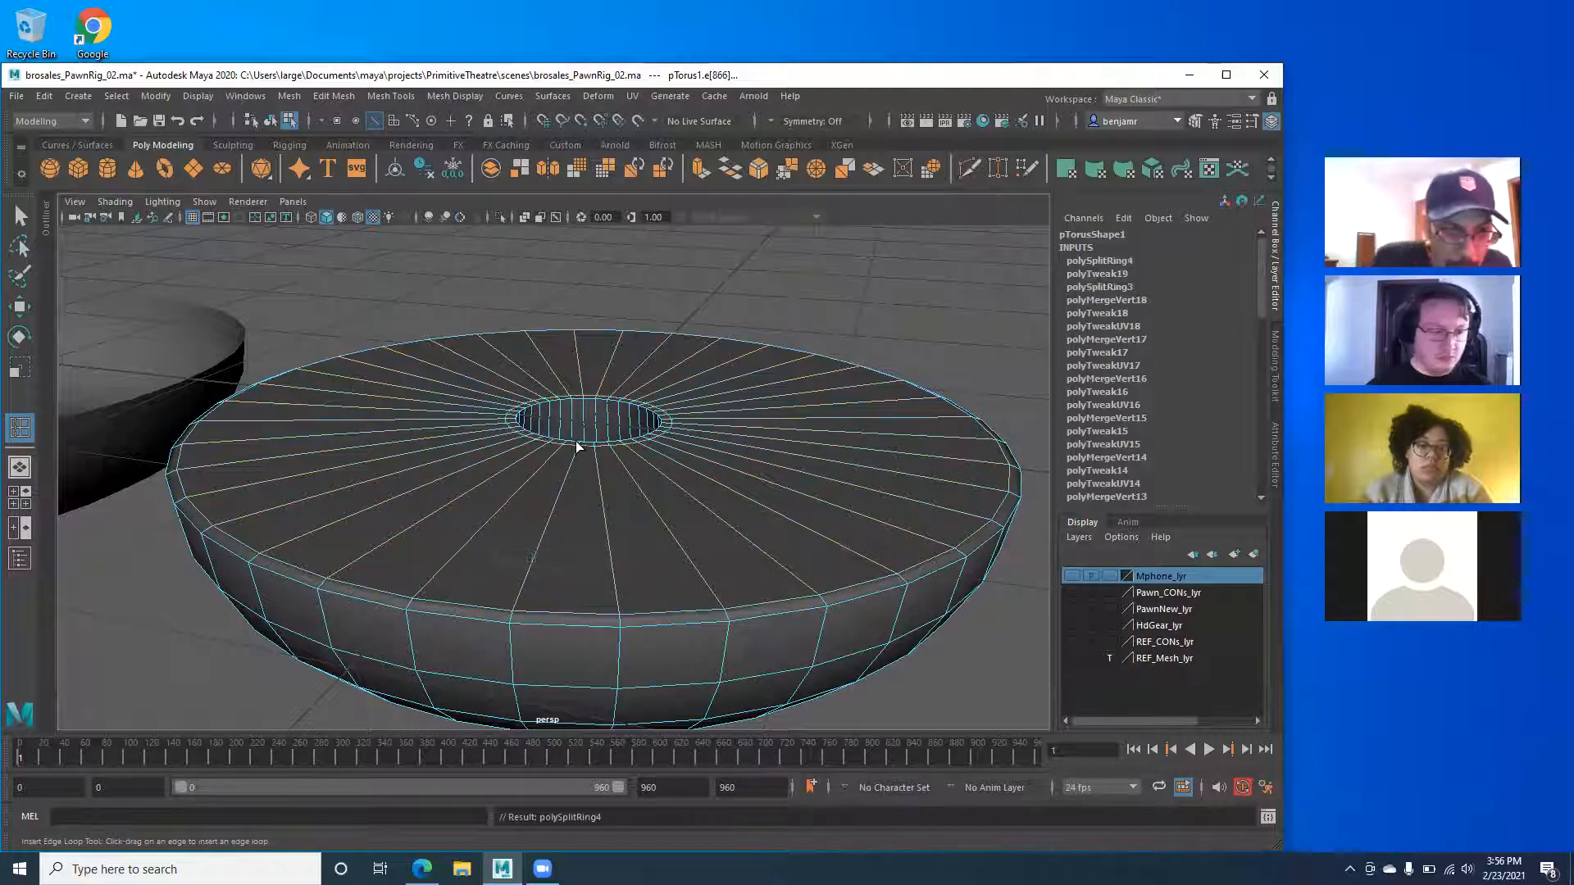
pyautogui.press('w')
pyautogui.moveTo(589, 341); pyautogui.dragTo(589, 339)
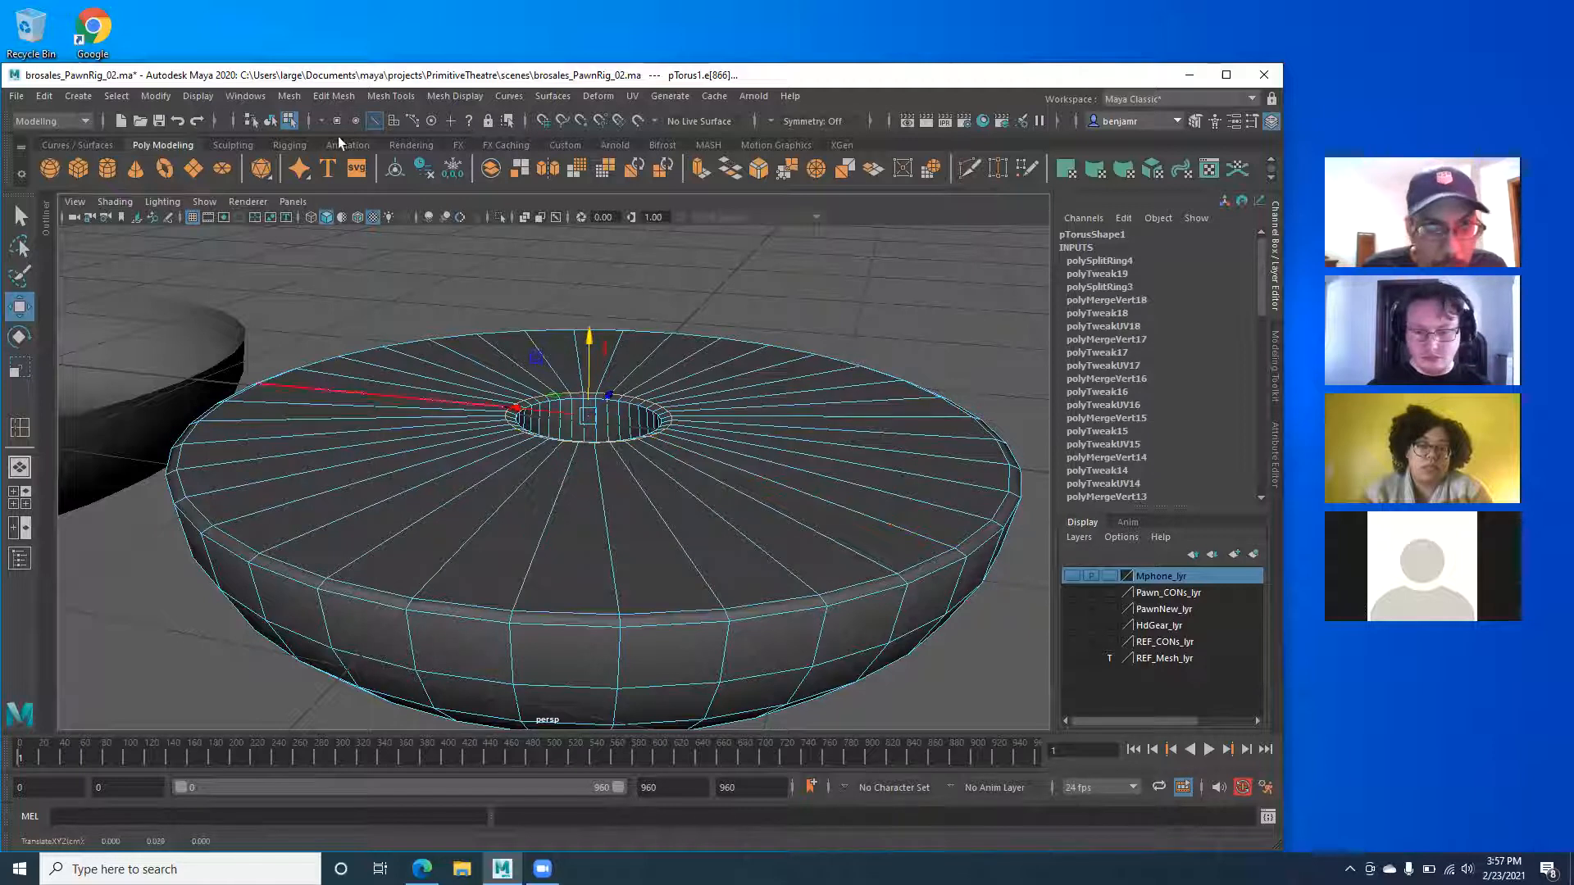
# Insert two more edge loops around the lid, spaced between the centre hole and the outer edge.
pyautogui.press('g')
pyautogui.moveTo(546, 523); pyautogui.dragTo(564, 477)
pyautogui.moveTo(529, 572); pyautogui.dragTo(601, 481)
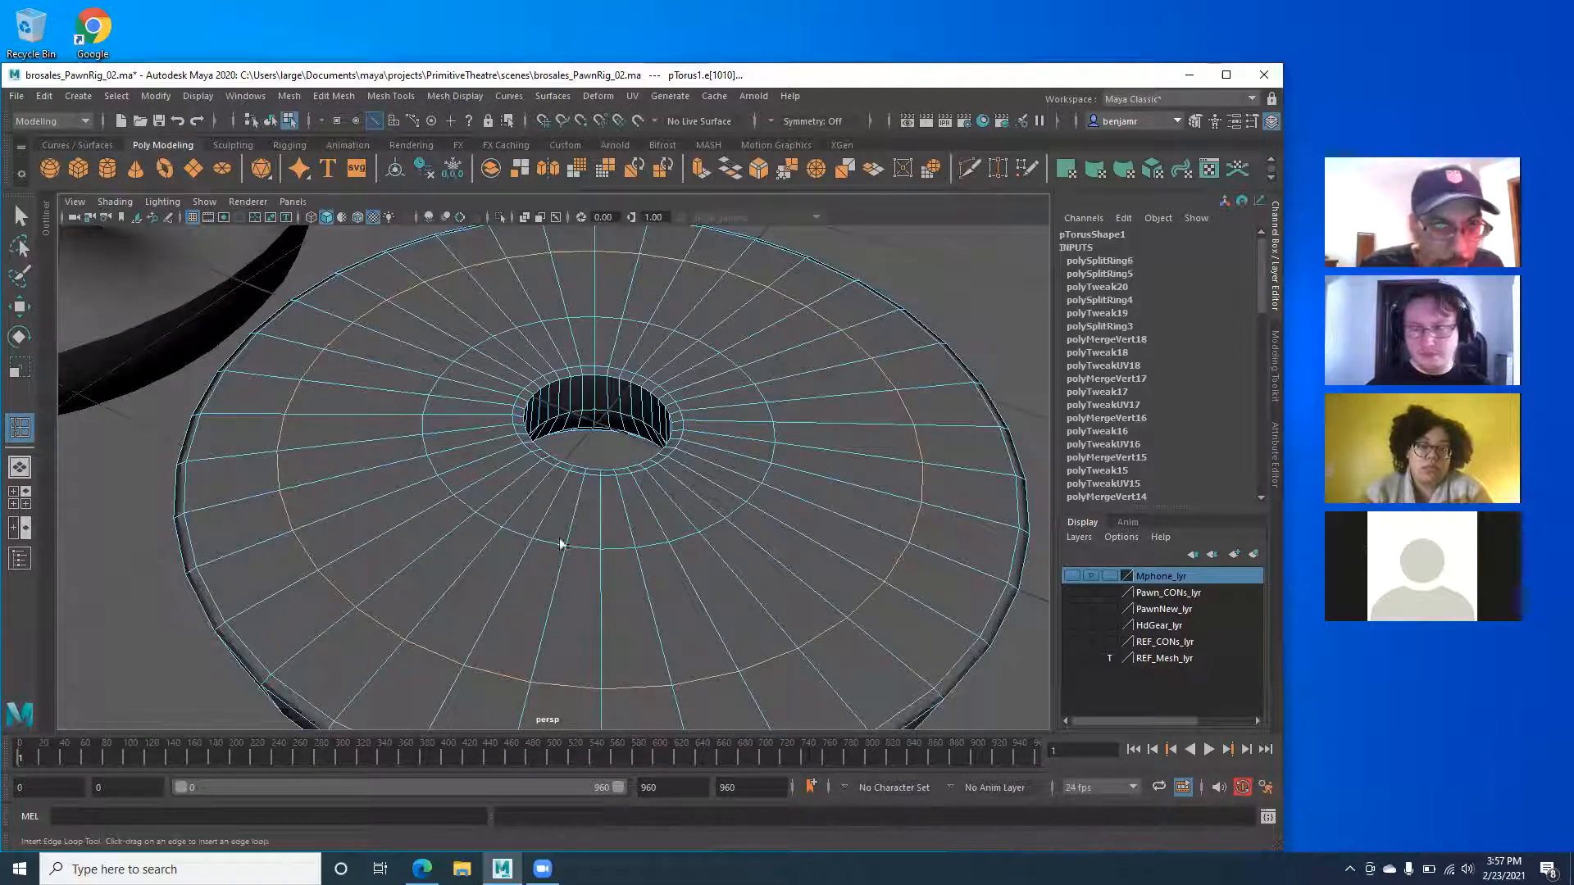
pyautogui.keyDown('alt'); pyautogui.moveTo(553, 502); pyautogui.dragTo(410, 484, button='right'); pyautogui.keyUp('alt')
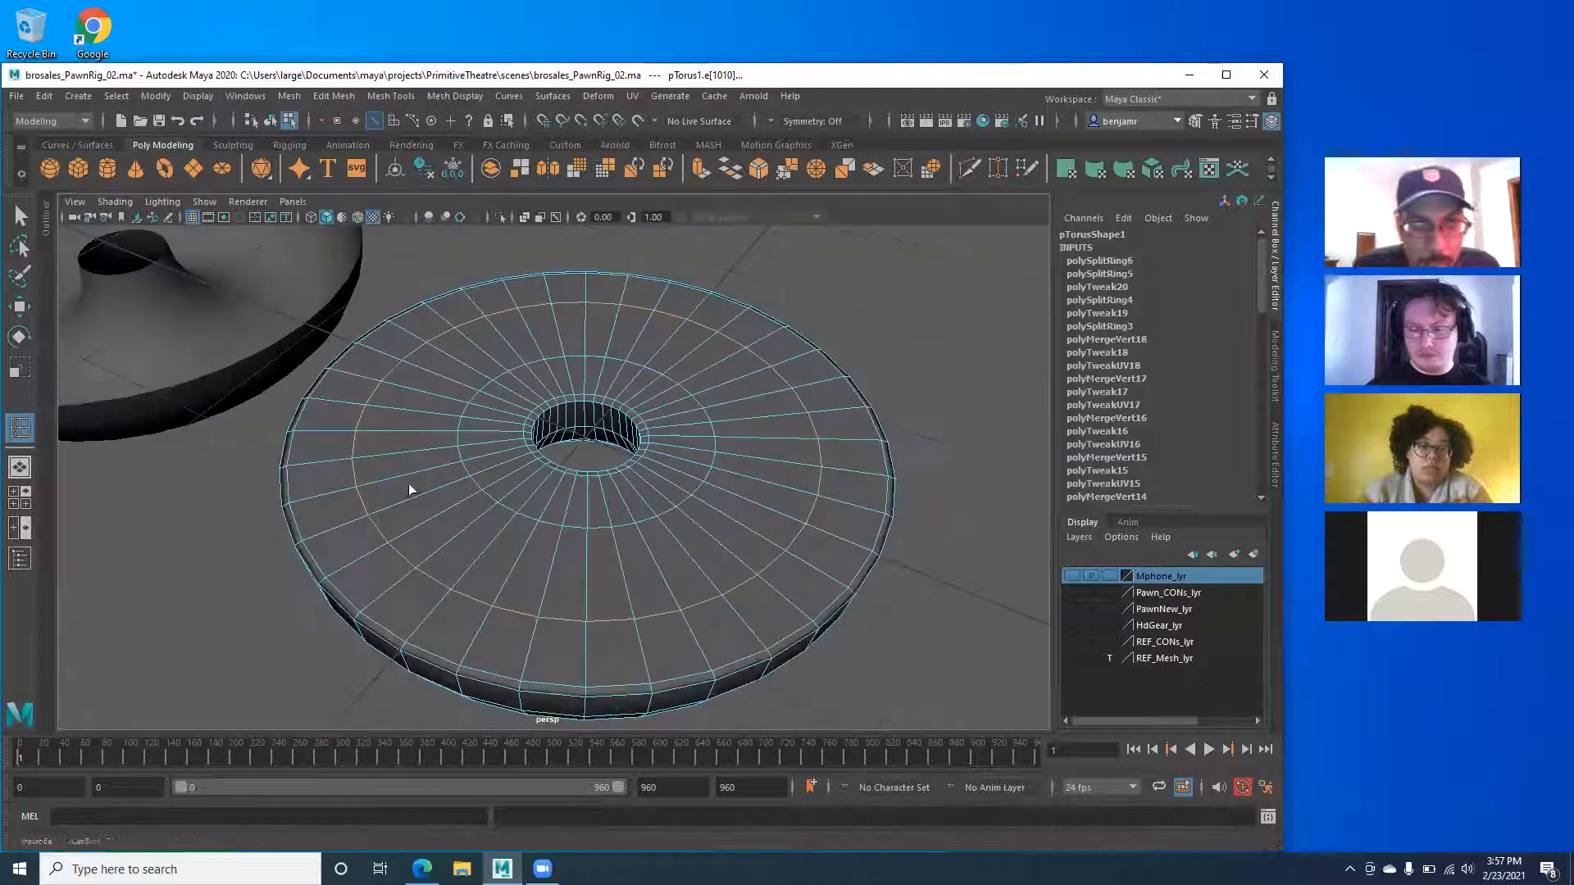
# Return to object mode and delete the construction history of the closed torus half.
pyautogui.click(20, 216)
pyautogui.scroll(-3, 483, 377)
pyautogui.moveTo(491, 387); pyautogui.dragTo(555, 369, button='right')
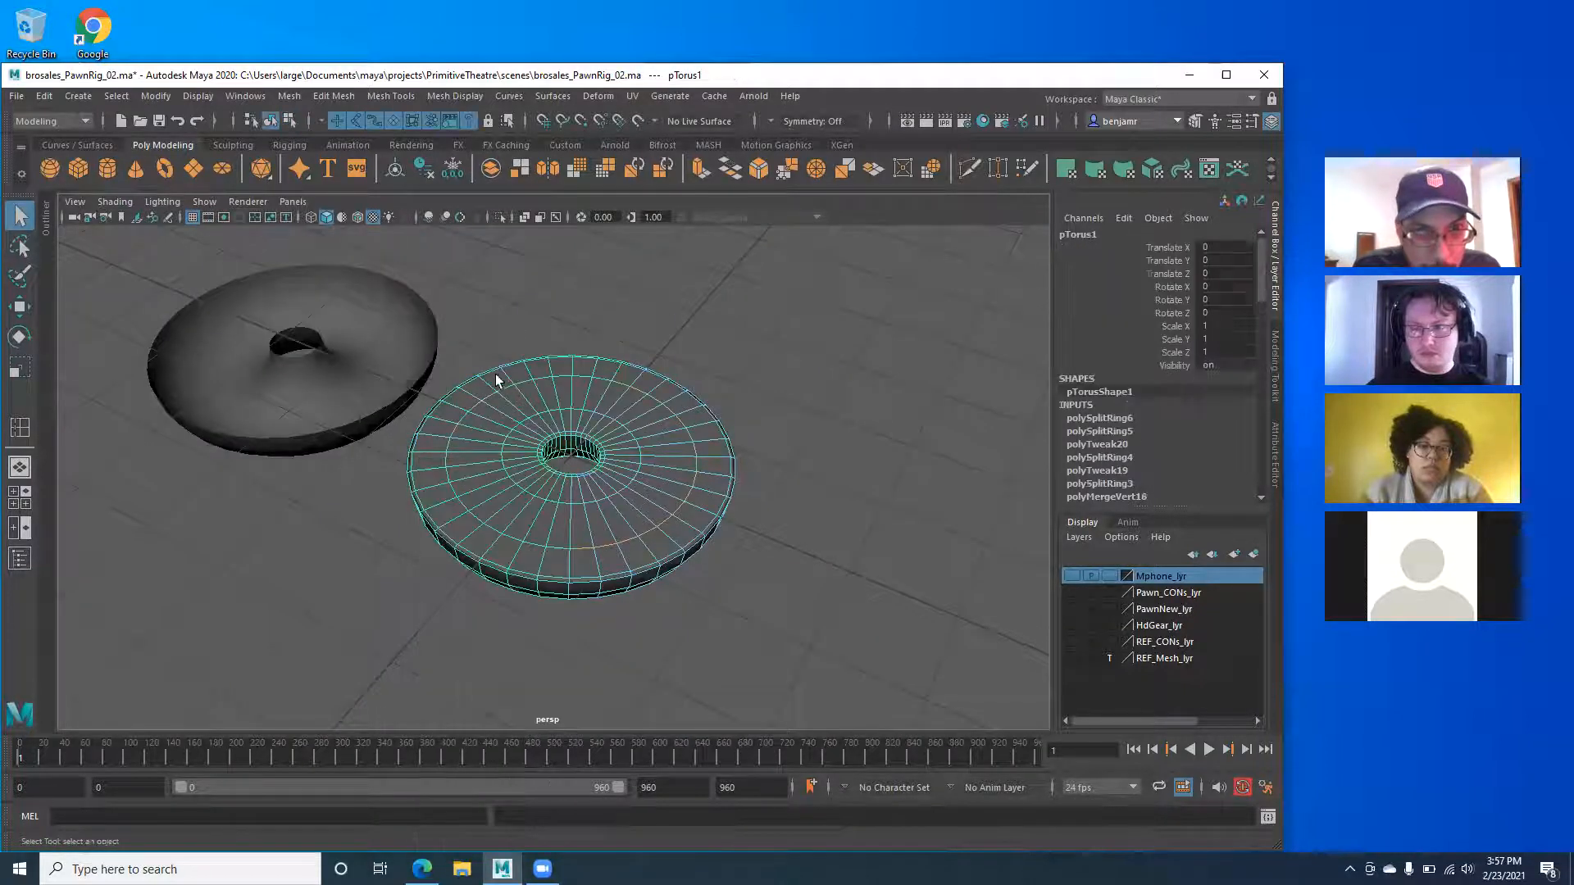
pyautogui.keyDown('alt'); pyautogui.moveTo(496, 377); pyautogui.dragTo(387, 491); pyautogui.keyUp('alt')
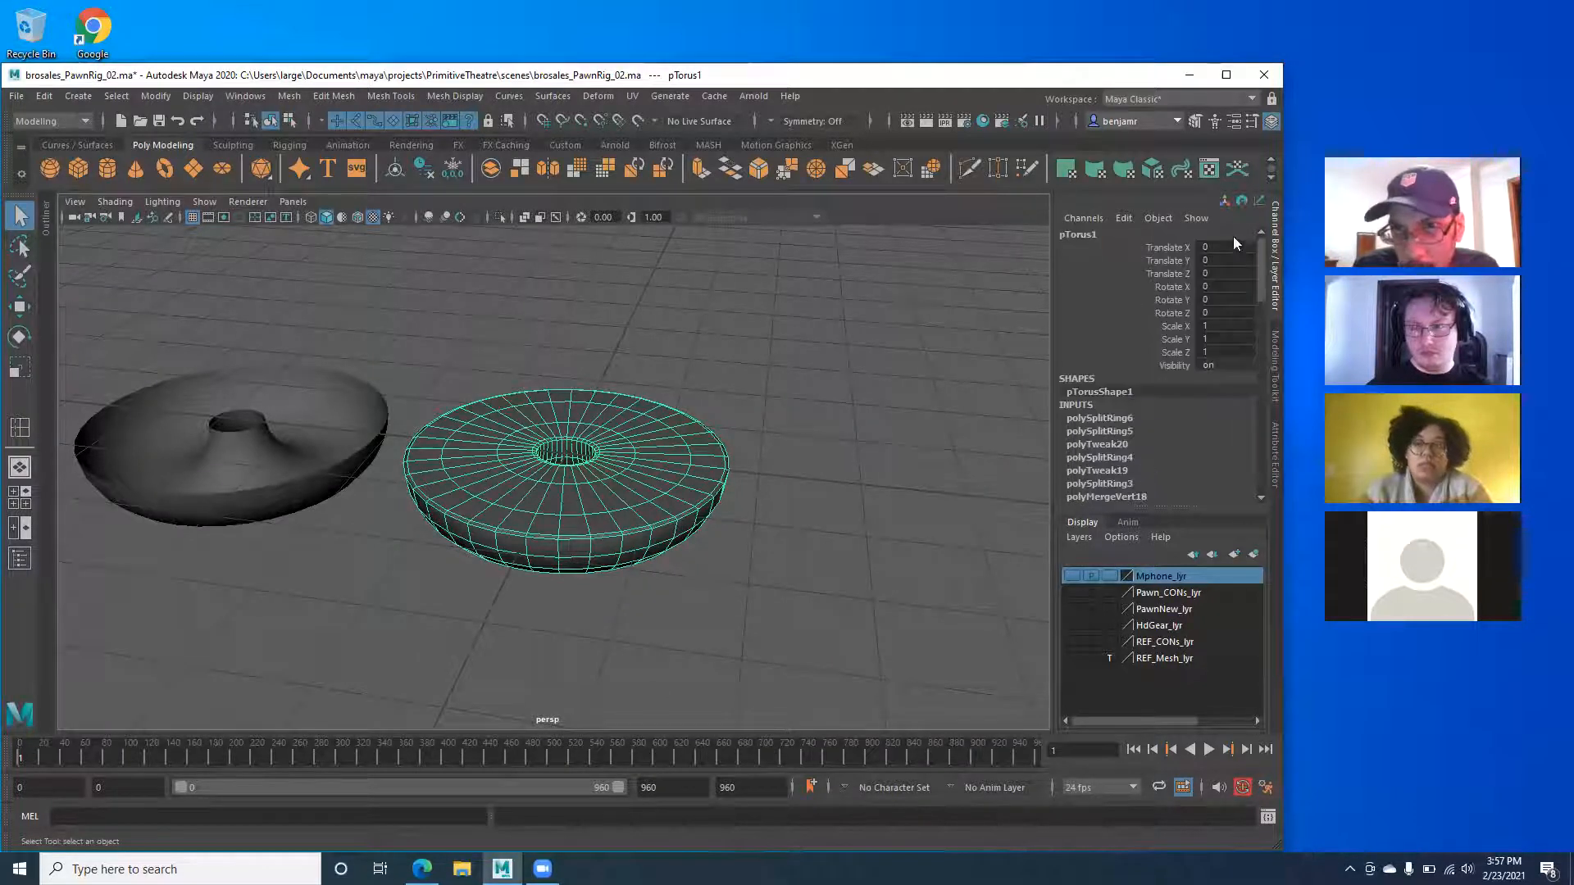
pyautogui.click(46, 97)
pyautogui.moveTo(214, 290)
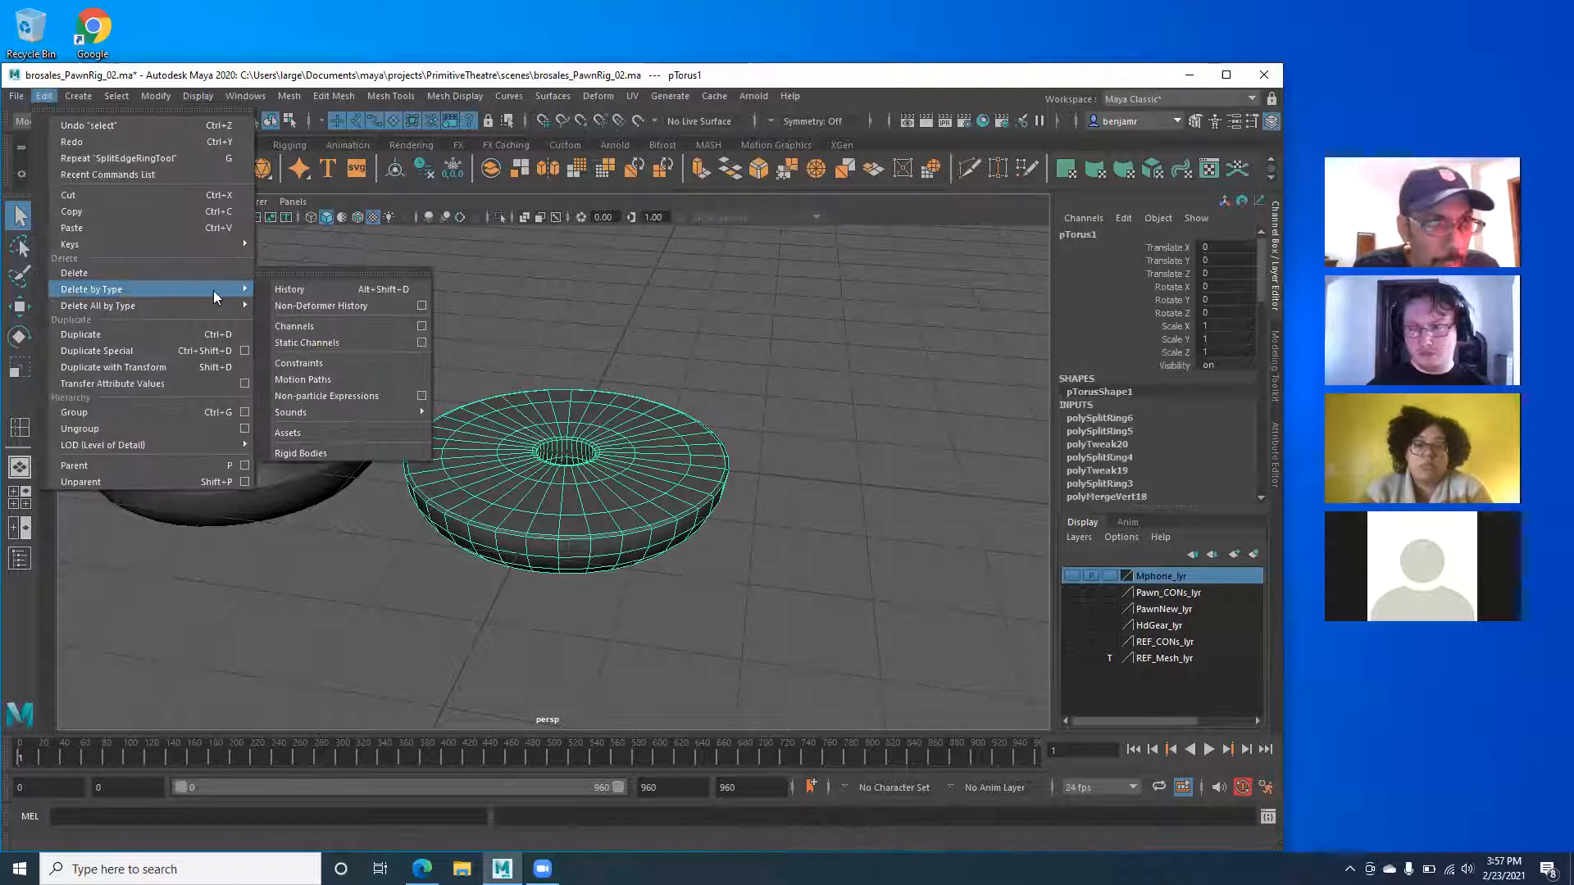
pyautogui.click(303, 290)
pyautogui.click(605, 325)
# Delete the open torus half beside the closed one.
pyautogui.keyDown('alt'); pyautogui.moveTo(647, 341); pyautogui.dragTo(467, 412); pyautogui.keyUp('alt')
pyautogui.click(438, 491)
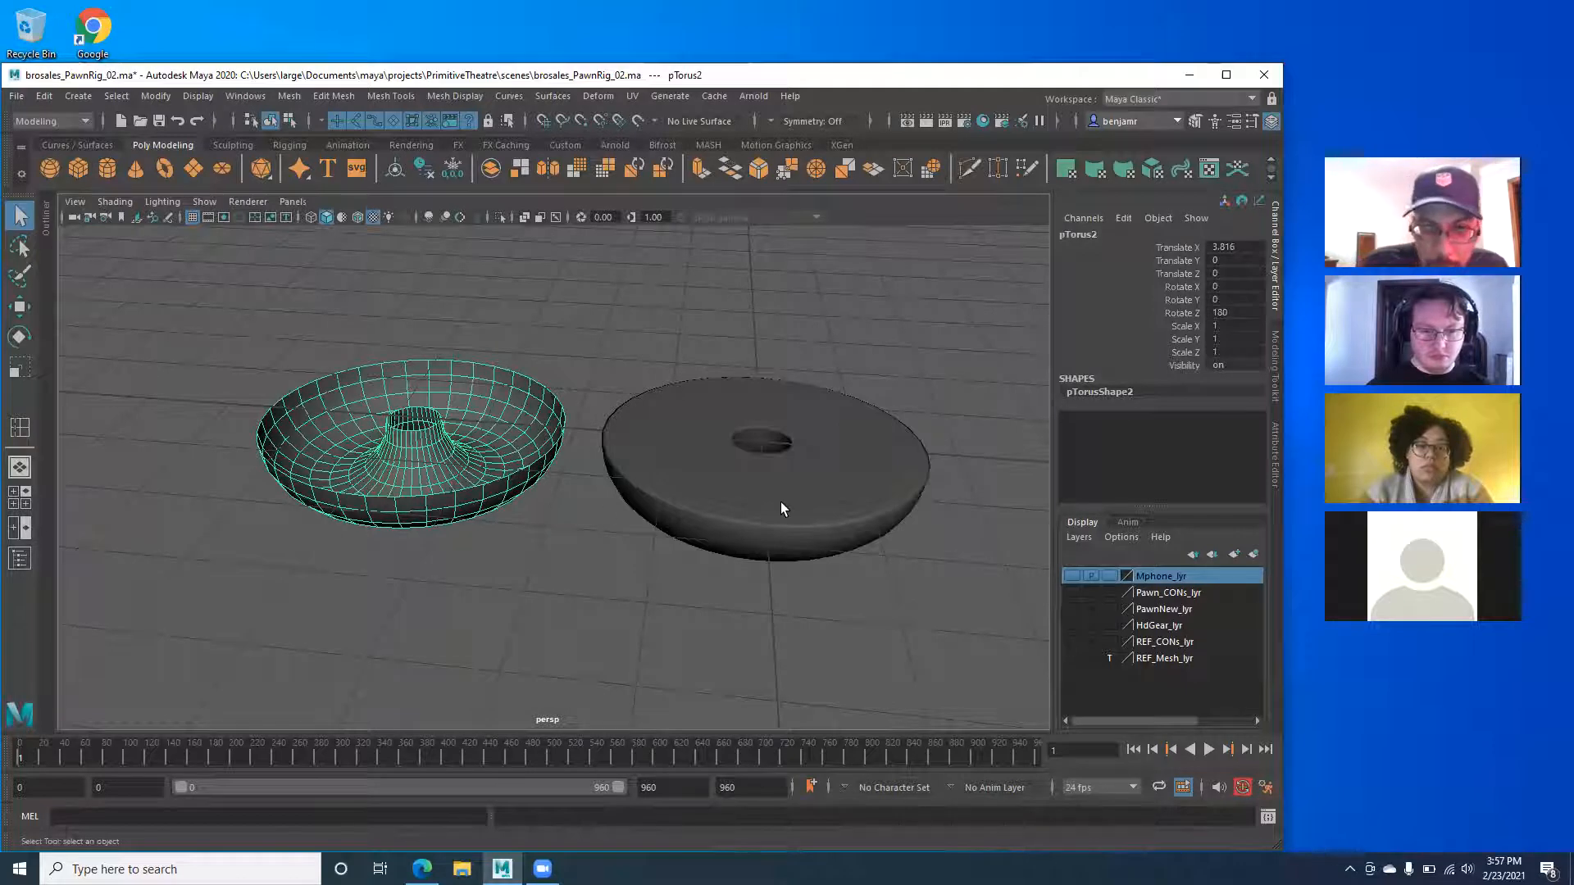
pyautogui.press('Delete')
# Duplicate the closed torus half and move the copy about 4.185 units along X.
pyautogui.click(739, 464)
pyautogui.hotkey('ctrl', 'd')
pyautogui.press('w')
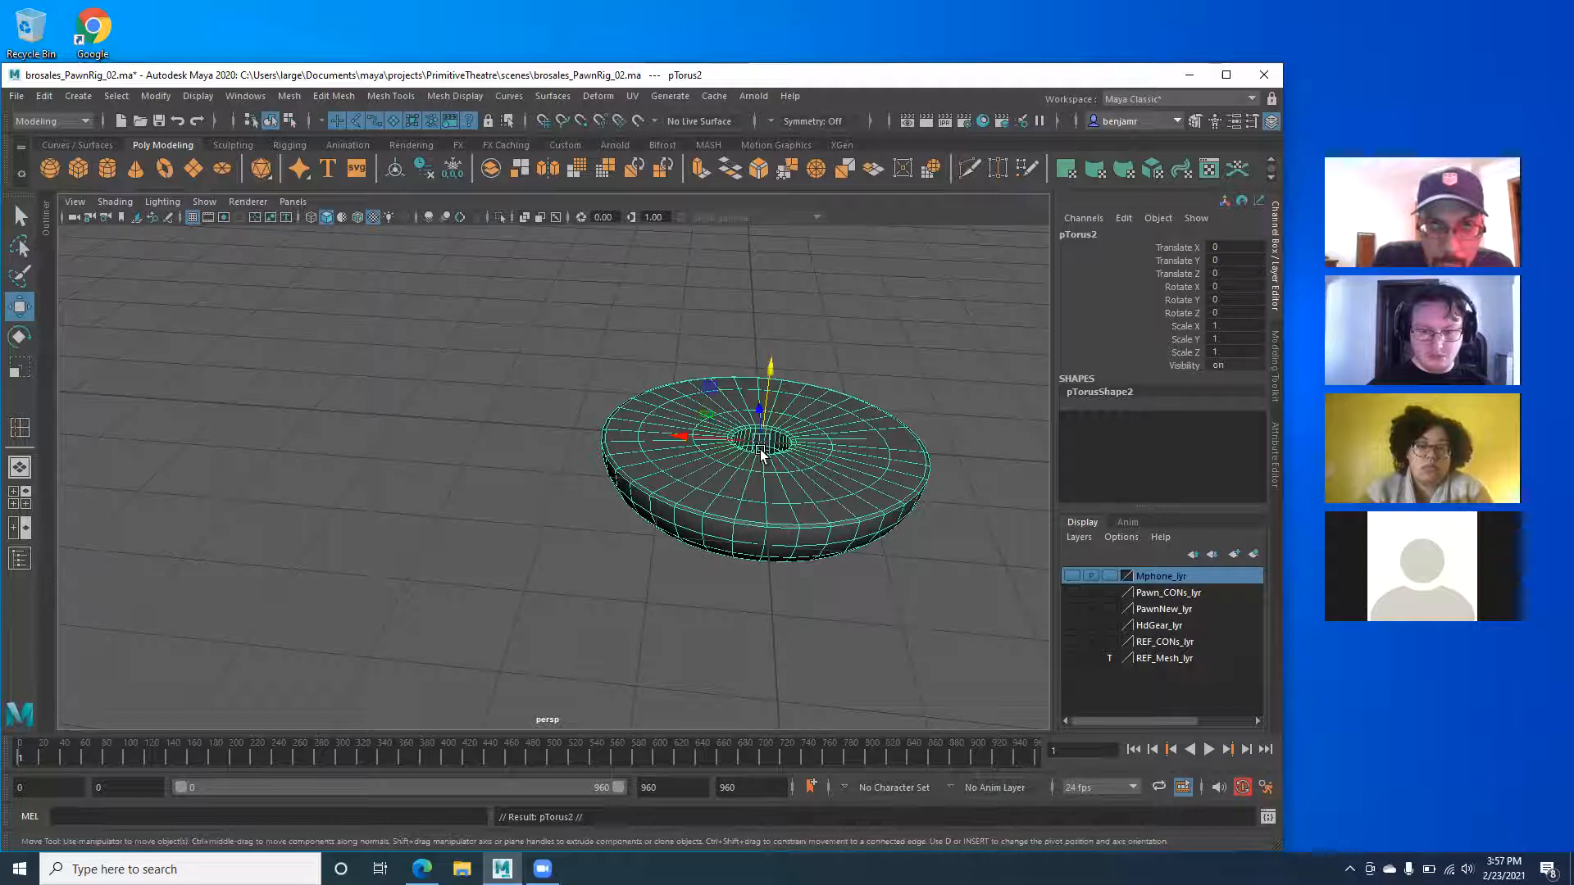
pyautogui.moveTo(641, 440); pyautogui.dragTo(302, 452)
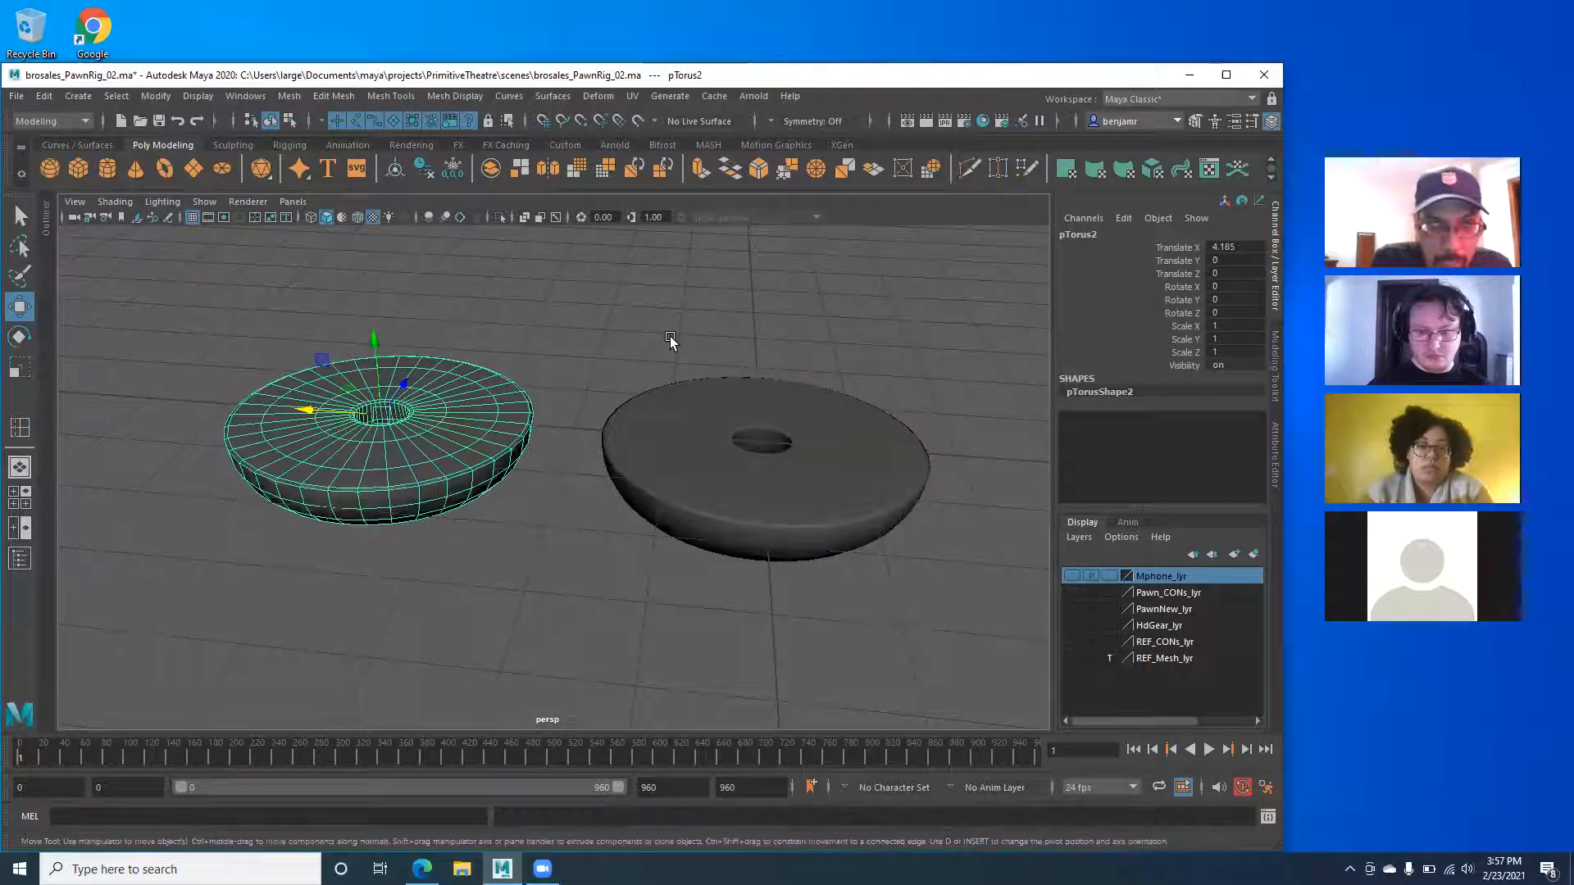
# Compare the lids and centre holes of the closed torus half and its duplicate from above.
pyautogui.click(544, 274)
pyautogui.keyDown('alt'); pyautogui.moveTo(543, 381); pyautogui.dragTo(431, 426); pyautogui.keyUp('alt')
pyautogui.click(425, 437)
pyautogui.keyDown('alt'); pyautogui.moveTo(336, 361); pyautogui.dragTo(402, 394, button='middle'); pyautogui.keyUp('alt')
pyautogui.keyDown('alt'); pyautogui.moveTo(401, 395); pyautogui.dragTo(489, 464, button='right'); pyautogui.keyUp('alt')
pyautogui.keyDown('alt'); pyautogui.moveTo(488, 464); pyautogui.dragTo(492, 450); pyautogui.keyUp('alt')
pyautogui.keyDown('alt'); pyautogui.moveTo(457, 502); pyautogui.dragTo(323, 477); pyautogui.keyUp('alt')
pyautogui.keyDown('alt'); pyautogui.moveTo(453, 460); pyautogui.dragTo(359, 408, button='middle'); pyautogui.keyUp('alt')
pyautogui.keyDown('alt'); pyautogui.moveTo(359, 407); pyautogui.dragTo(396, 405); pyautogui.keyUp('alt')
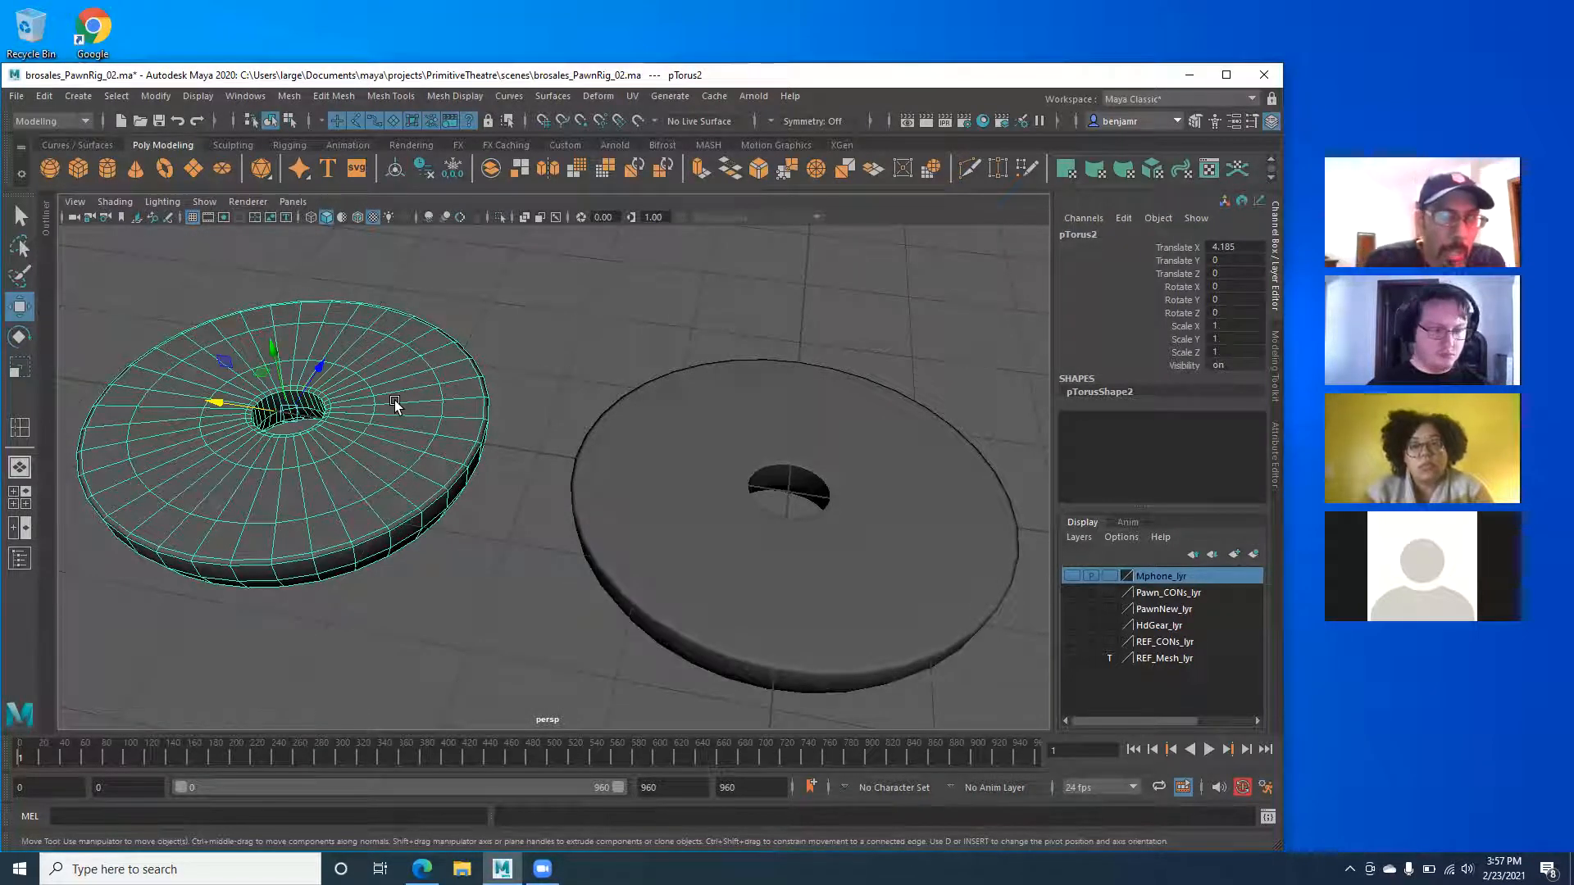
pyautogui.keyDown('alt'); pyautogui.moveTo(499, 444); pyautogui.dragTo(492, 412); pyautogui.keyUp('alt')
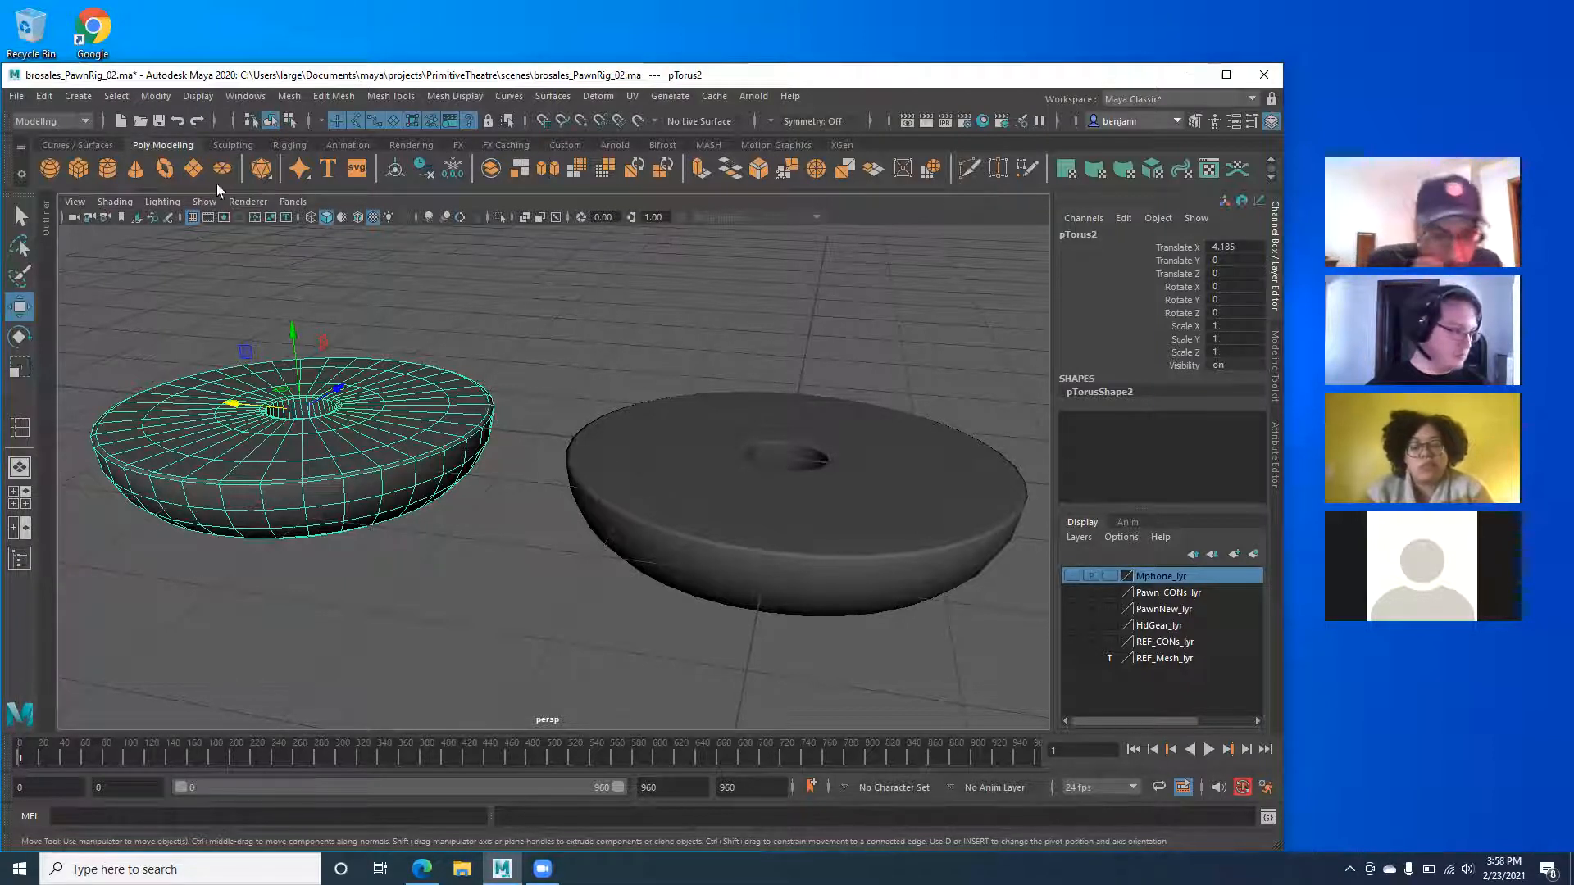
# Examine the outer side and rim of the duplicated torus half from low angles.
pyautogui.keyDown('alt'); pyautogui.moveTo(409, 383); pyautogui.dragTo(497, 426, button='middle'); pyautogui.keyUp('alt')
pyautogui.keyDown('alt'); pyautogui.moveTo(382, 418); pyautogui.dragTo(512, 467); pyautogui.keyUp('alt')
pyautogui.keyDown('alt'); pyautogui.moveTo(399, 354); pyautogui.dragTo(352, 392); pyautogui.keyUp('alt')
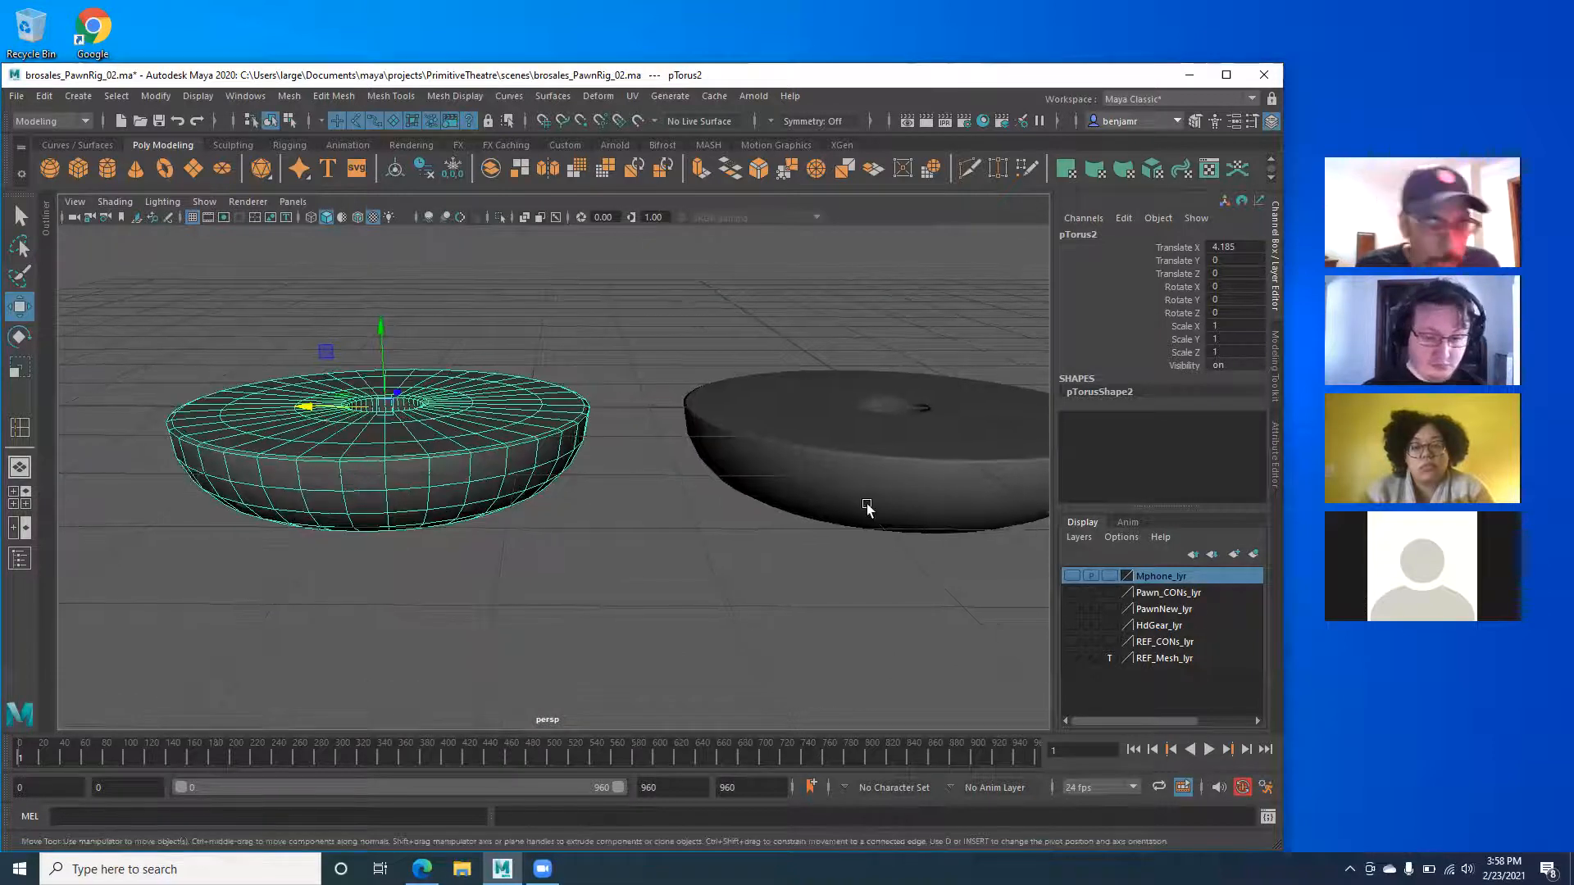
pyautogui.keyDown('alt'); pyautogui.moveTo(704, 383); pyautogui.dragTo(609, 435); pyautogui.keyUp('alt')
pyautogui.keyDown('alt'); pyautogui.moveTo(399, 455); pyautogui.dragTo(491, 443, button='middle'); pyautogui.keyUp('alt')
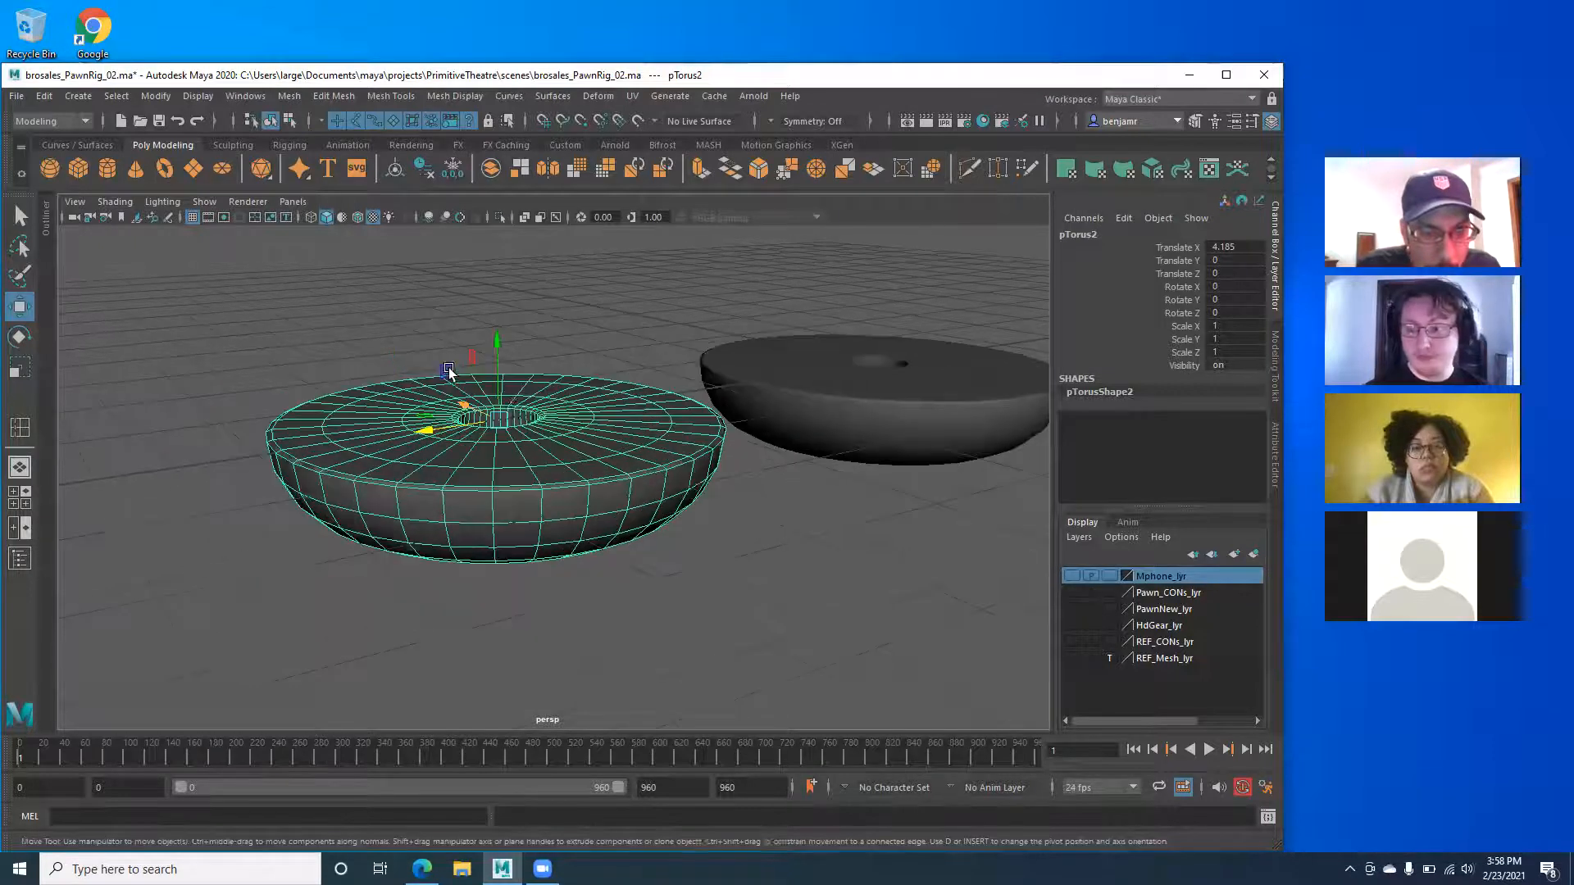
pyautogui.keyDown('alt'); pyautogui.moveTo(496, 443); pyautogui.dragTo(632, 460, button='right'); pyautogui.keyUp('alt')
pyautogui.keyDown('alt'); pyautogui.moveTo(577, 410); pyautogui.dragTo(646, 393, button='right'); pyautogui.keyUp('alt')
pyautogui.keyDown('alt'); pyautogui.moveTo(646, 396); pyautogui.dragTo(597, 398); pyautogui.keyUp('alt')
pyautogui.keyDown('alt'); pyautogui.moveTo(503, 401); pyautogui.dragTo(474, 408, button='right'); pyautogui.keyUp('alt')
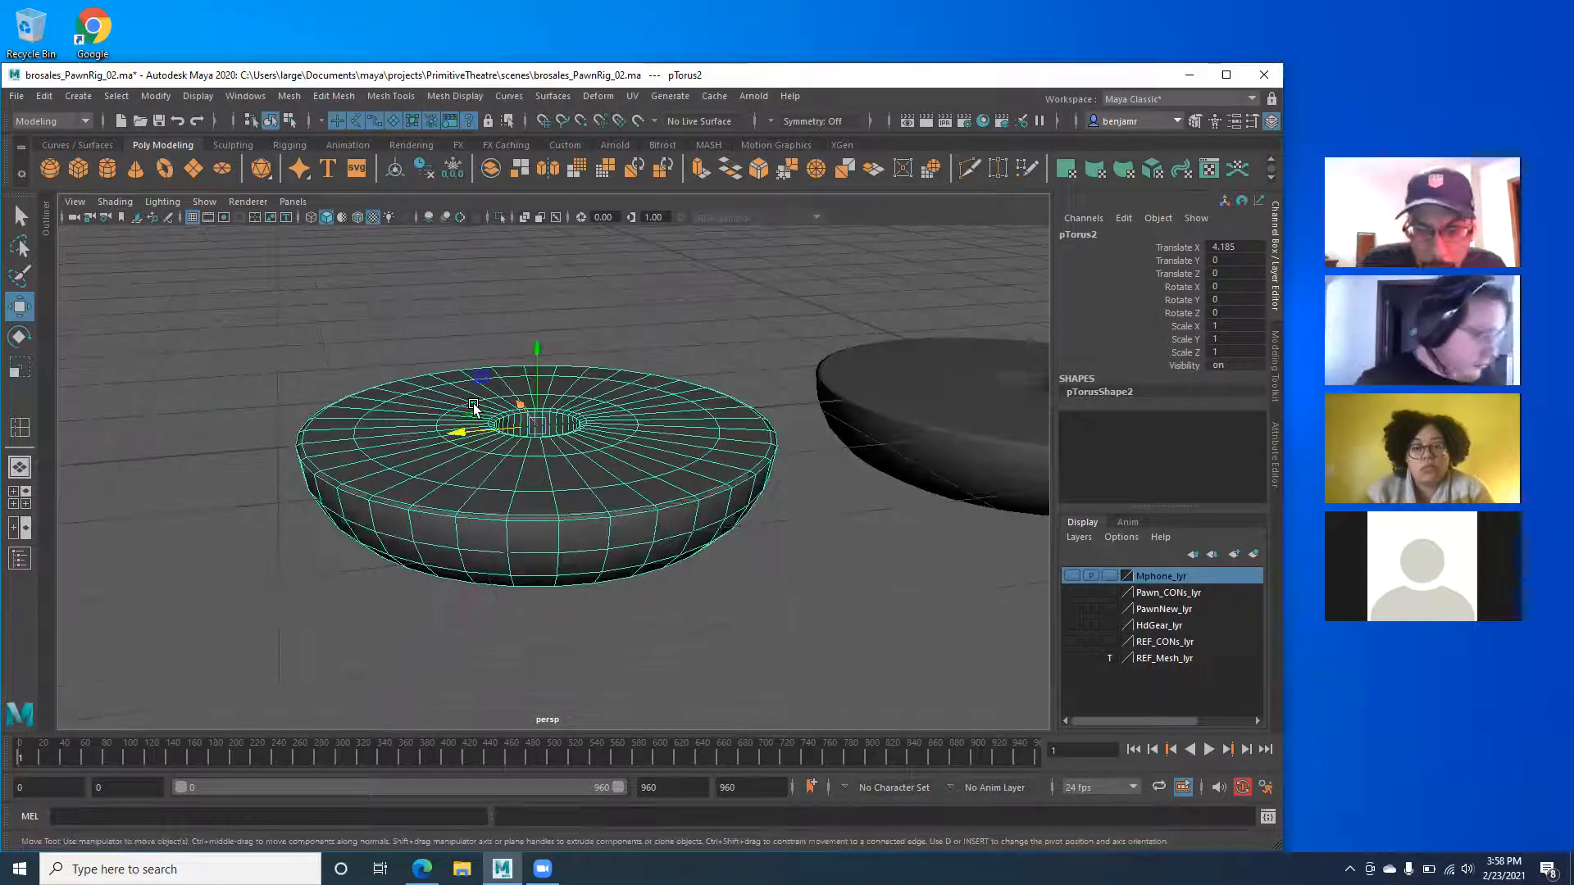
# Delete the duplicated torus half and select the original one, framing it in the view.
pyautogui.press('Delete')
pyautogui.click(827, 394)
pyautogui.keyDown('alt'); pyautogui.moveTo(820, 389); pyautogui.dragTo(303, 446, button='middle'); pyautogui.keyUp('alt')
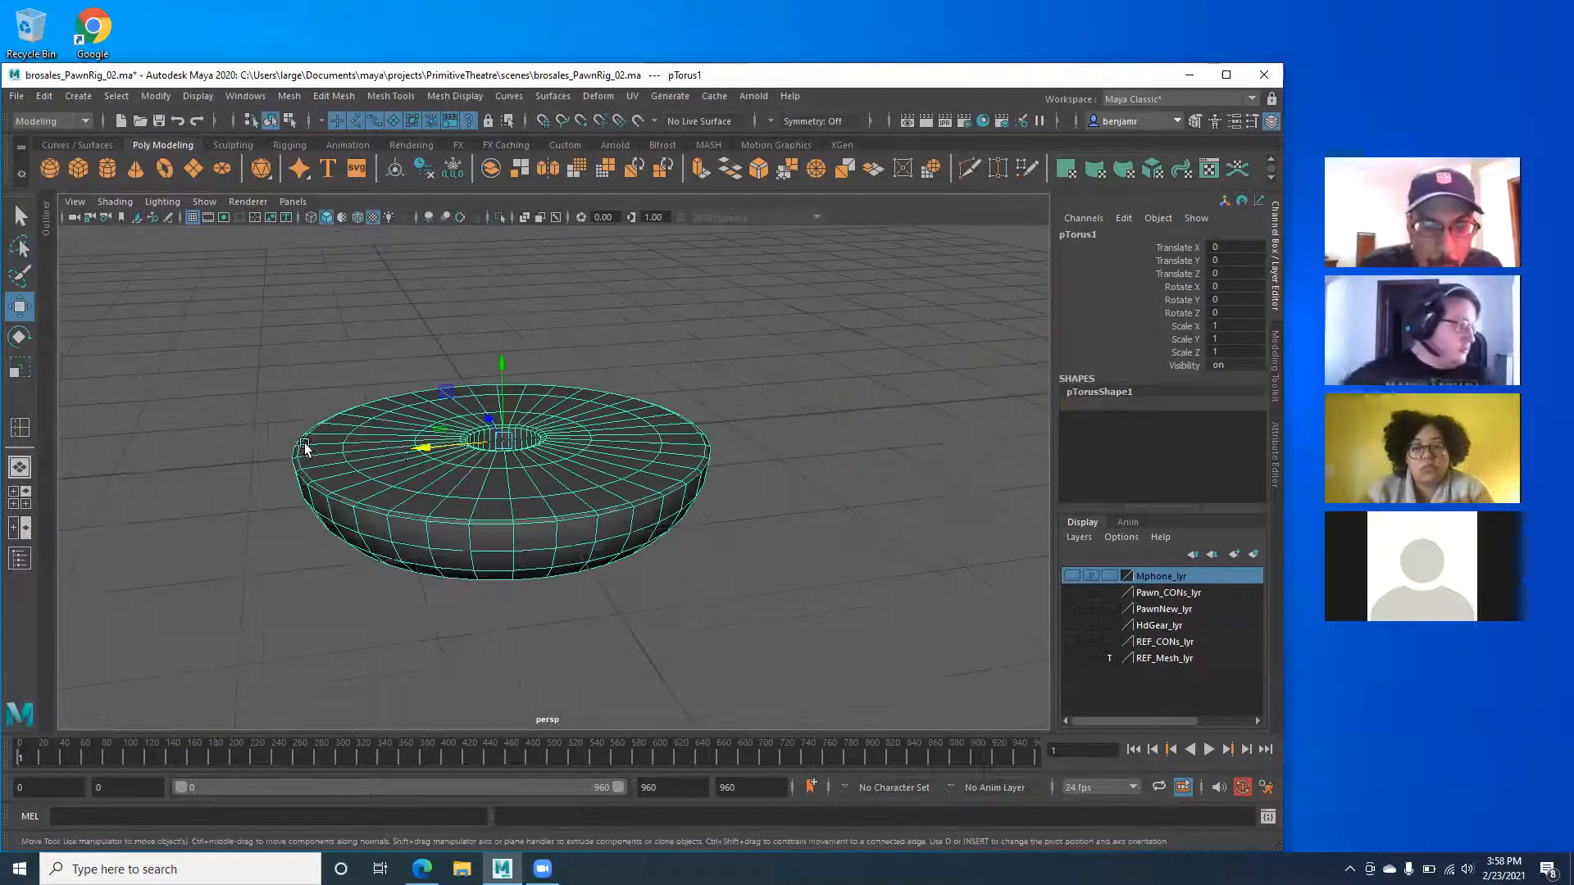
pyautogui.keyDown('alt'); pyautogui.moveTo(431, 460); pyautogui.dragTo(474, 444, button='right'); pyautogui.keyUp('alt')
pyautogui.keyDown('alt'); pyautogui.moveTo(474, 444); pyautogui.dragTo(605, 441, button='middle'); pyautogui.keyUp('alt')
pyautogui.keyDown('alt'); pyautogui.moveTo(608, 439); pyautogui.dragTo(484, 401); pyautogui.keyUp('alt')
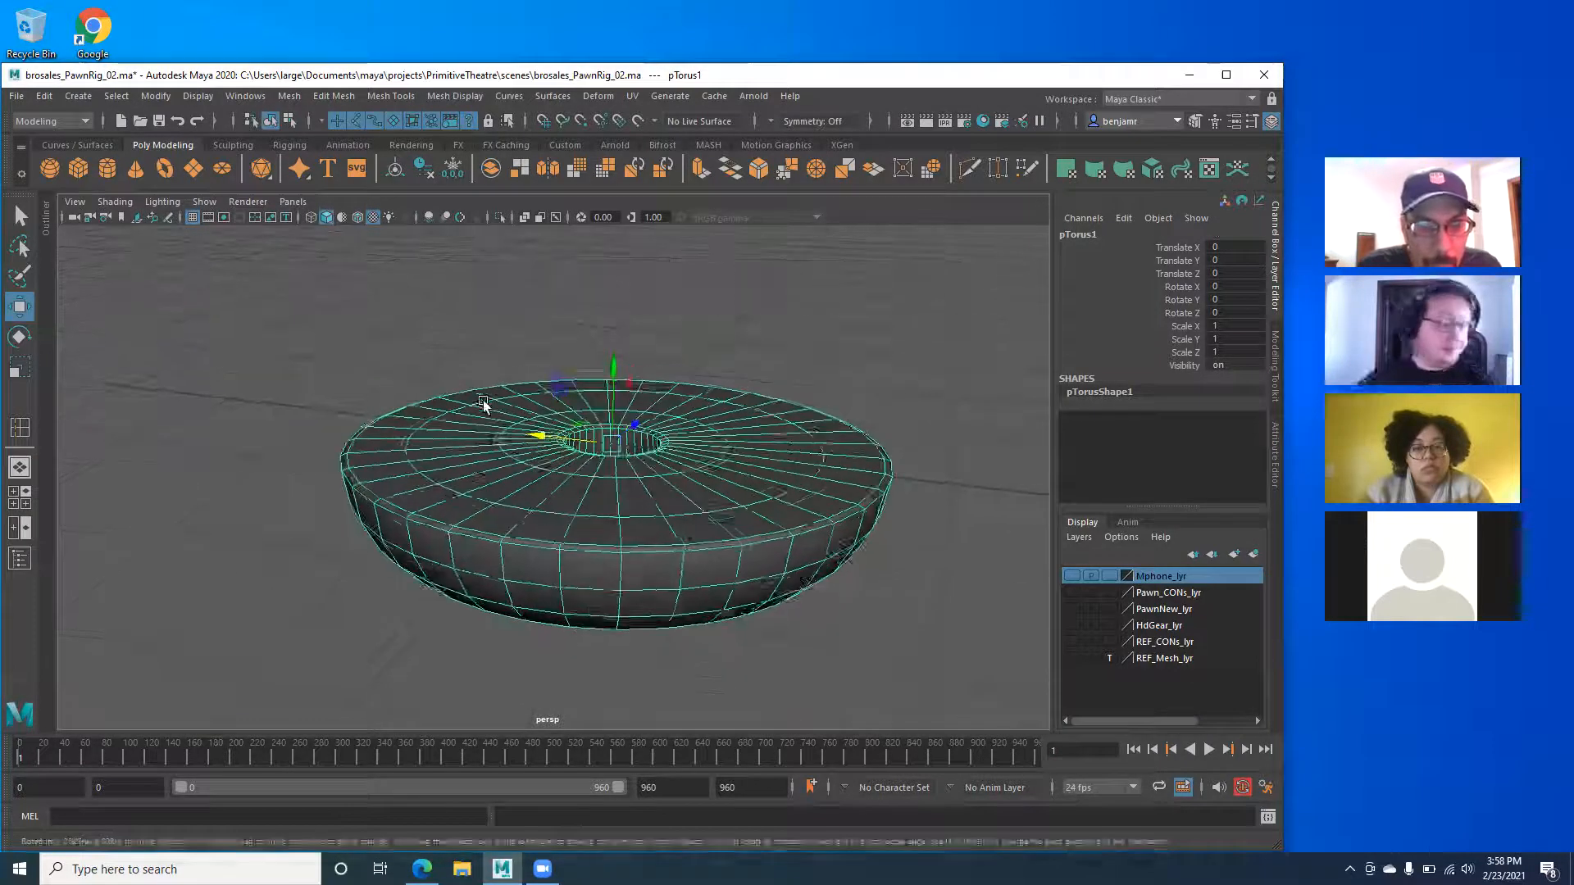
pyautogui.keyDown('alt'); pyautogui.moveTo(483, 402); pyautogui.dragTo(499, 460, button='right'); pyautogui.keyUp('alt')
pyautogui.keyDown('alt'); pyautogui.moveTo(499, 461); pyautogui.dragTo(538, 460); pyautogui.keyUp('alt')
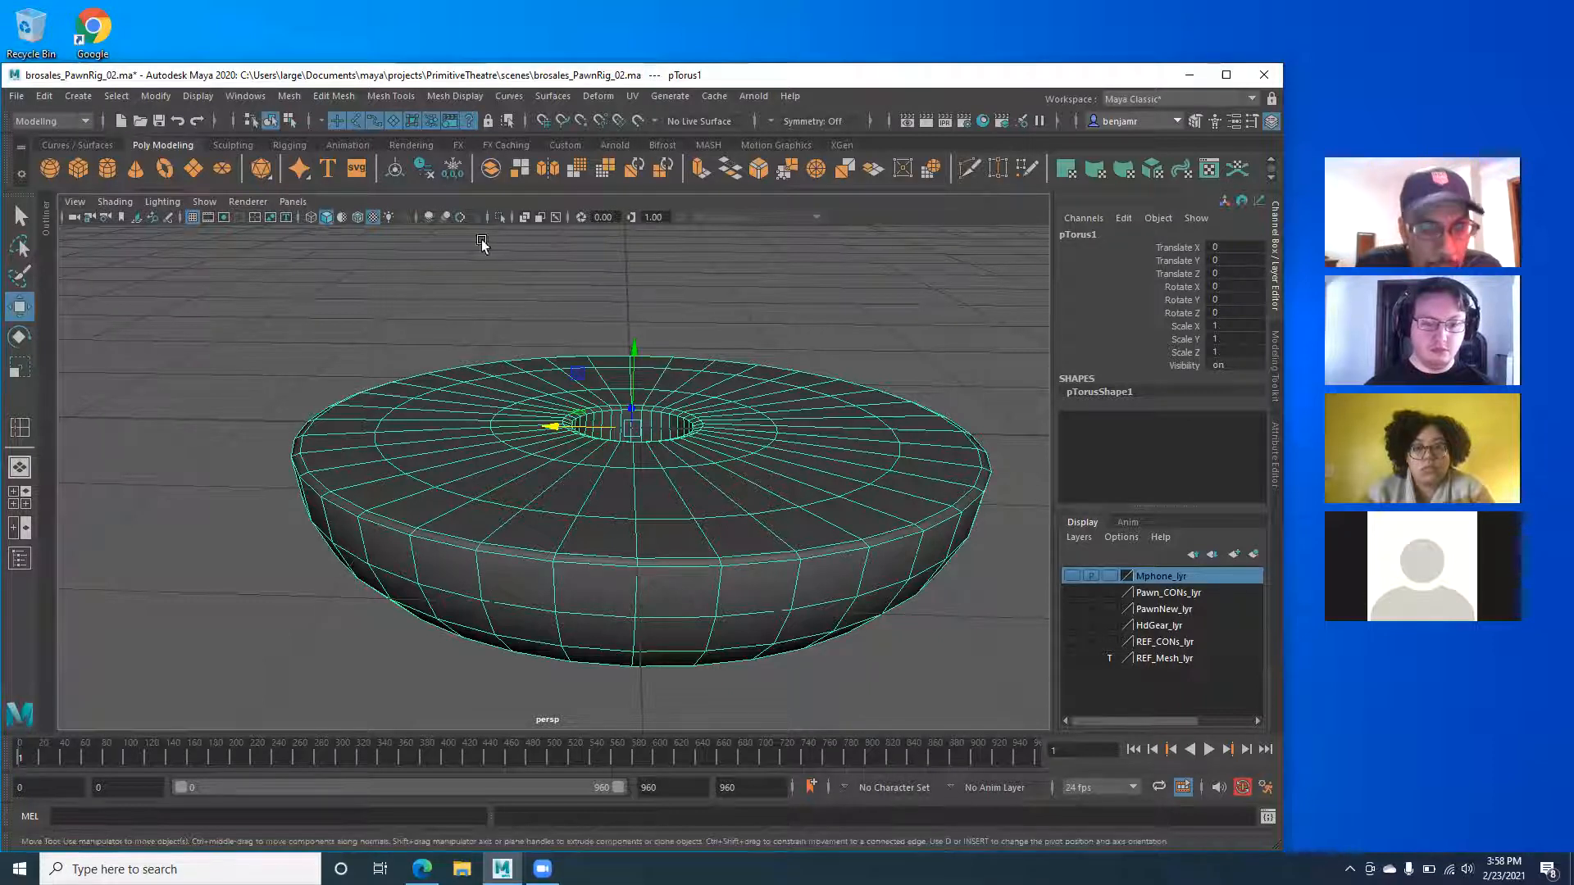
# Activate the Sculpt Geometry Tool with its settings shown and enlarge the upper brush radius to 0.4077.
pyautogui.click(544, 95)
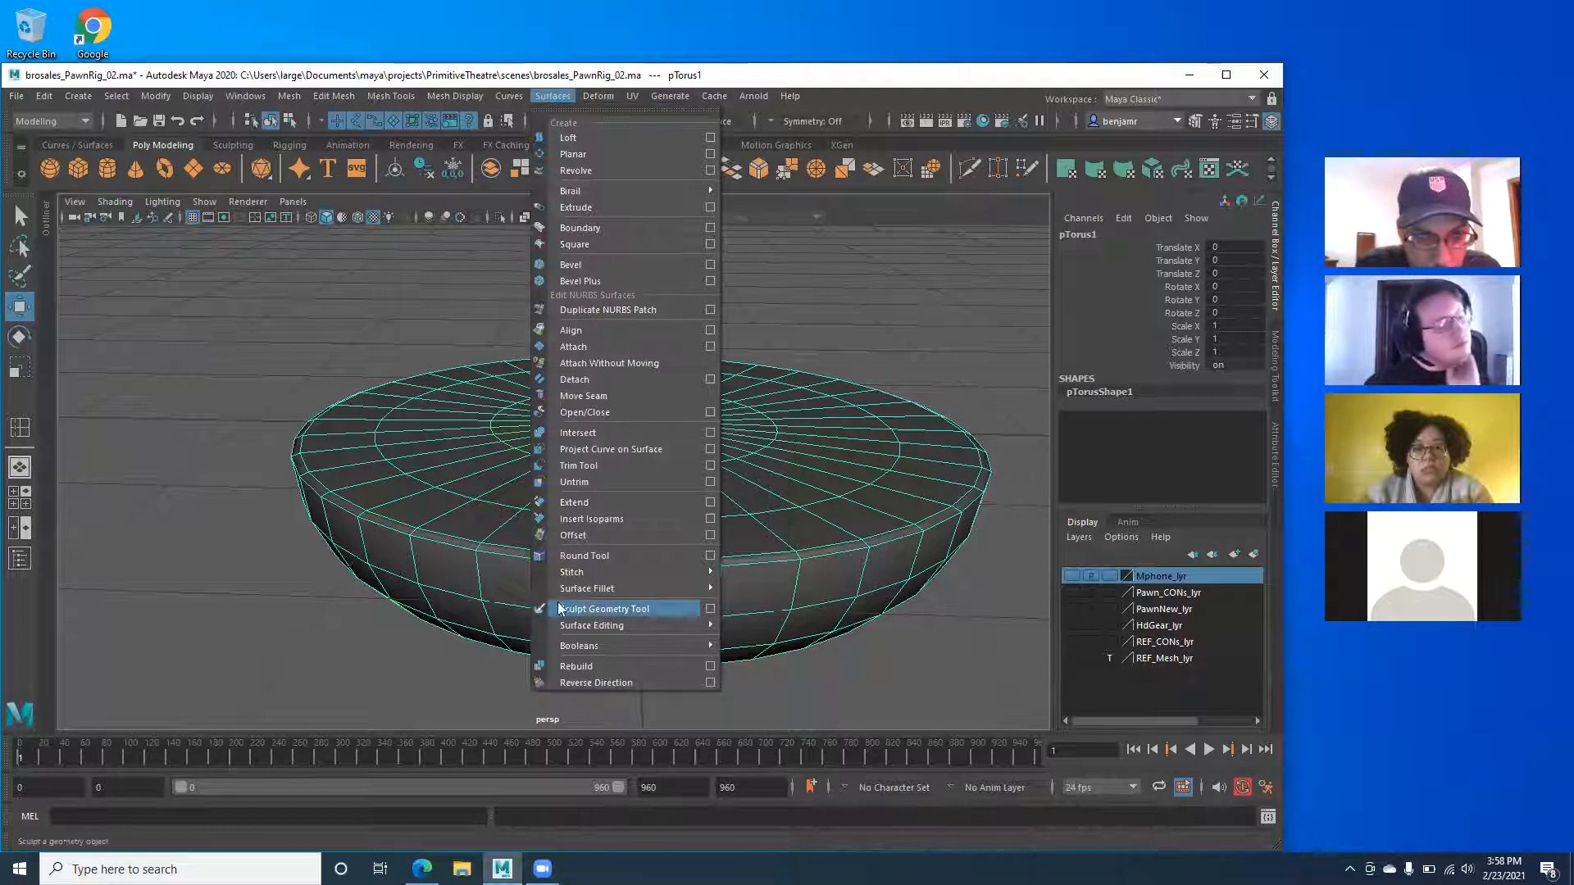
pyautogui.click(710, 611)
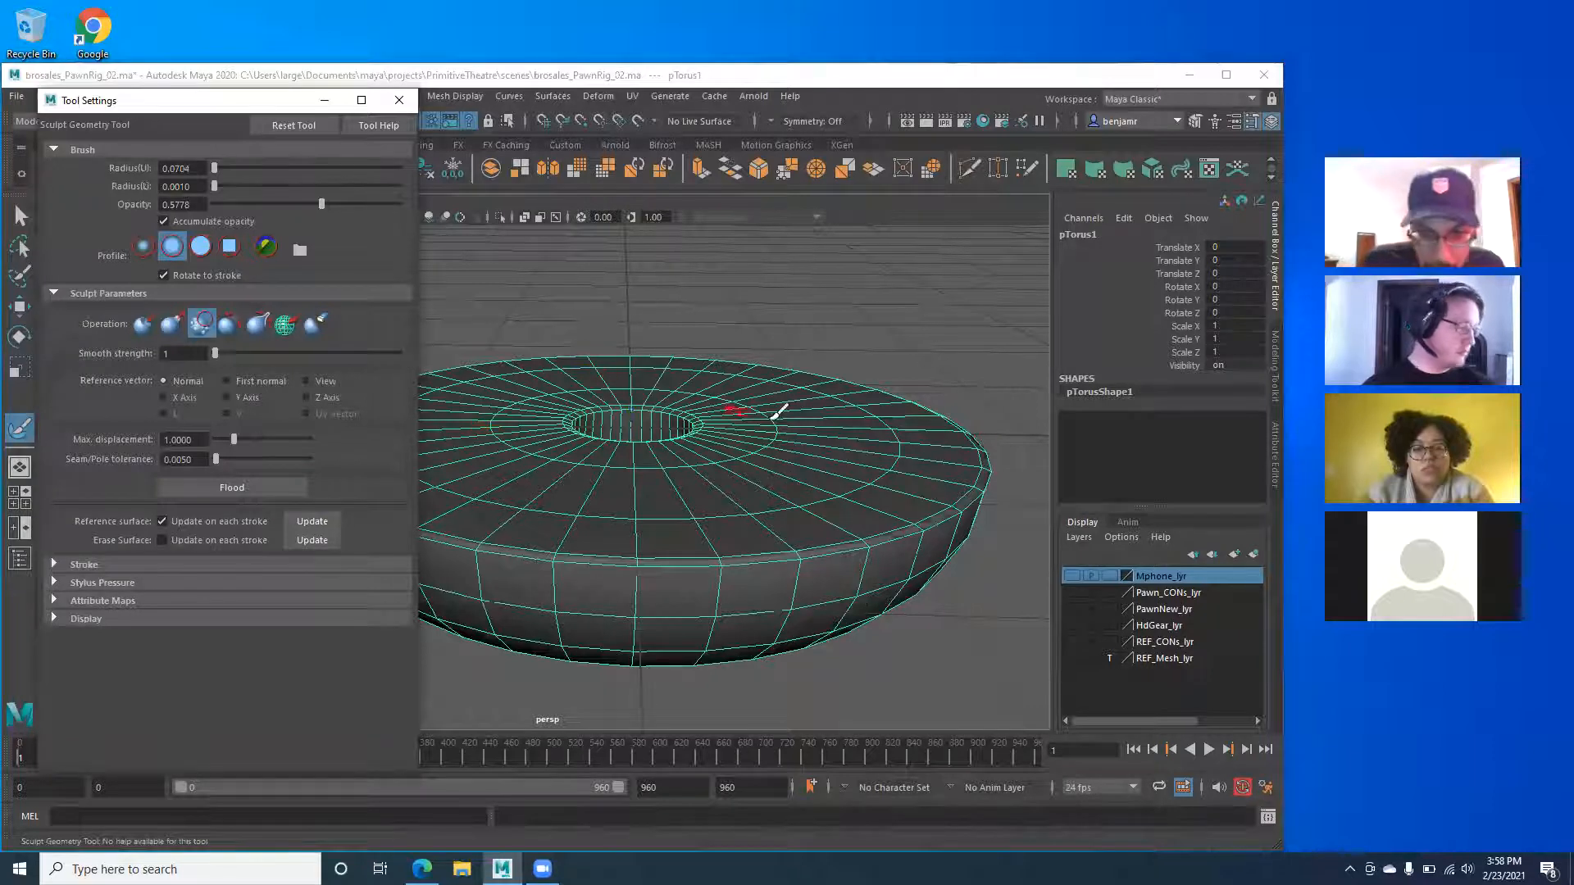
pyautogui.click(1275, 225)
pyautogui.keyDown('alt'); pyautogui.moveTo(1054, 396); pyautogui.dragTo(858, 419); pyautogui.keyUp('alt')
pyautogui.keyDown('alt'); pyautogui.moveTo(789, 549); pyautogui.dragTo(703, 414); pyautogui.keyUp('alt')
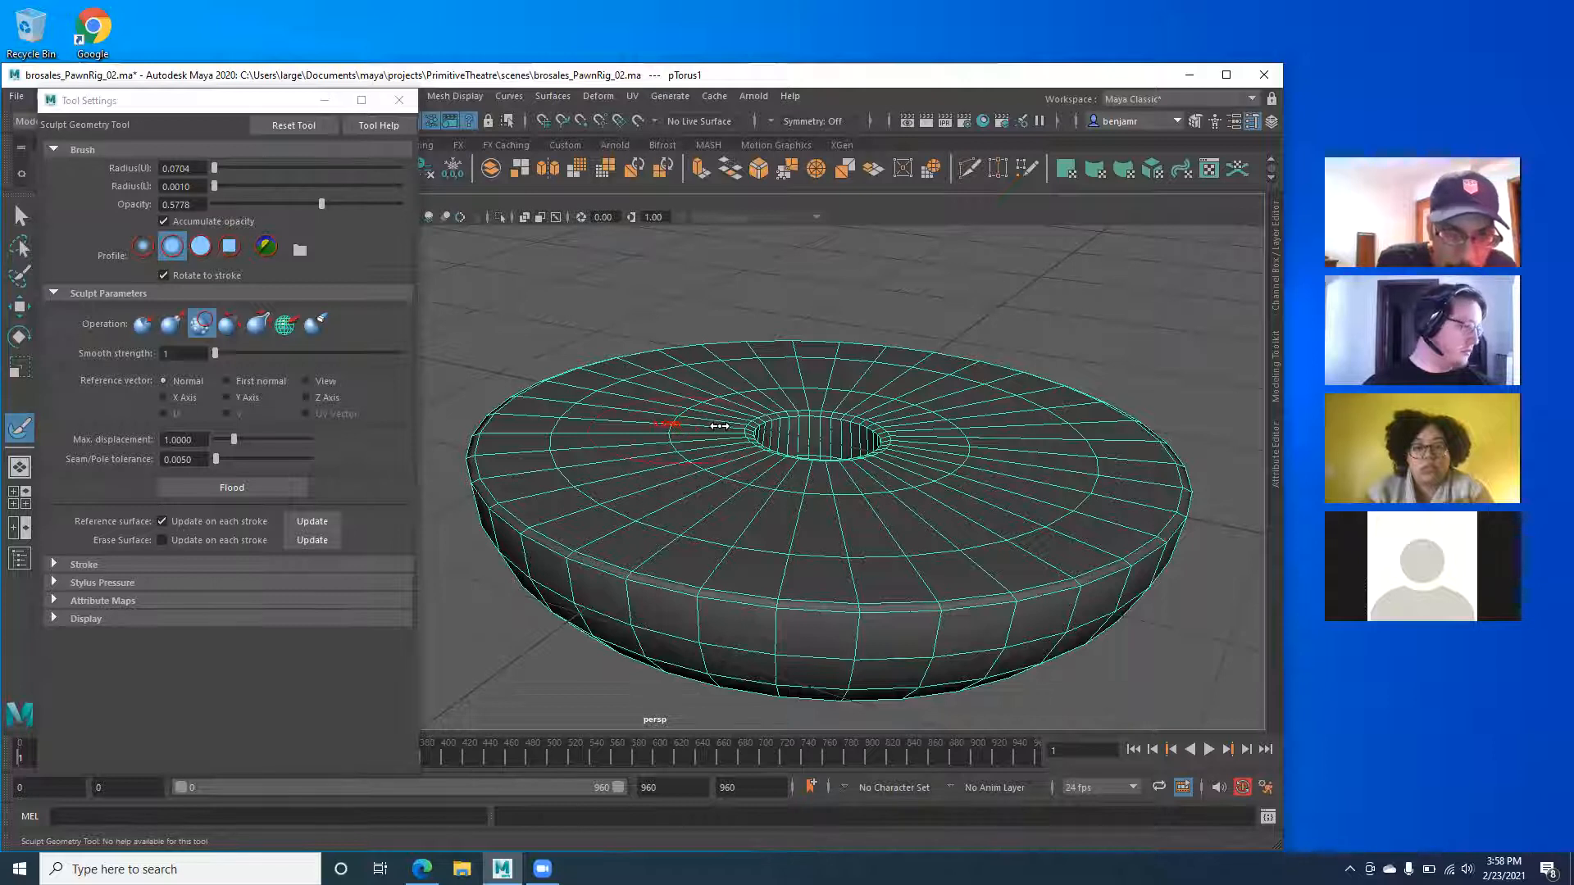
pyautogui.moveTo(715, 427); pyautogui.dragTo(717, 427)
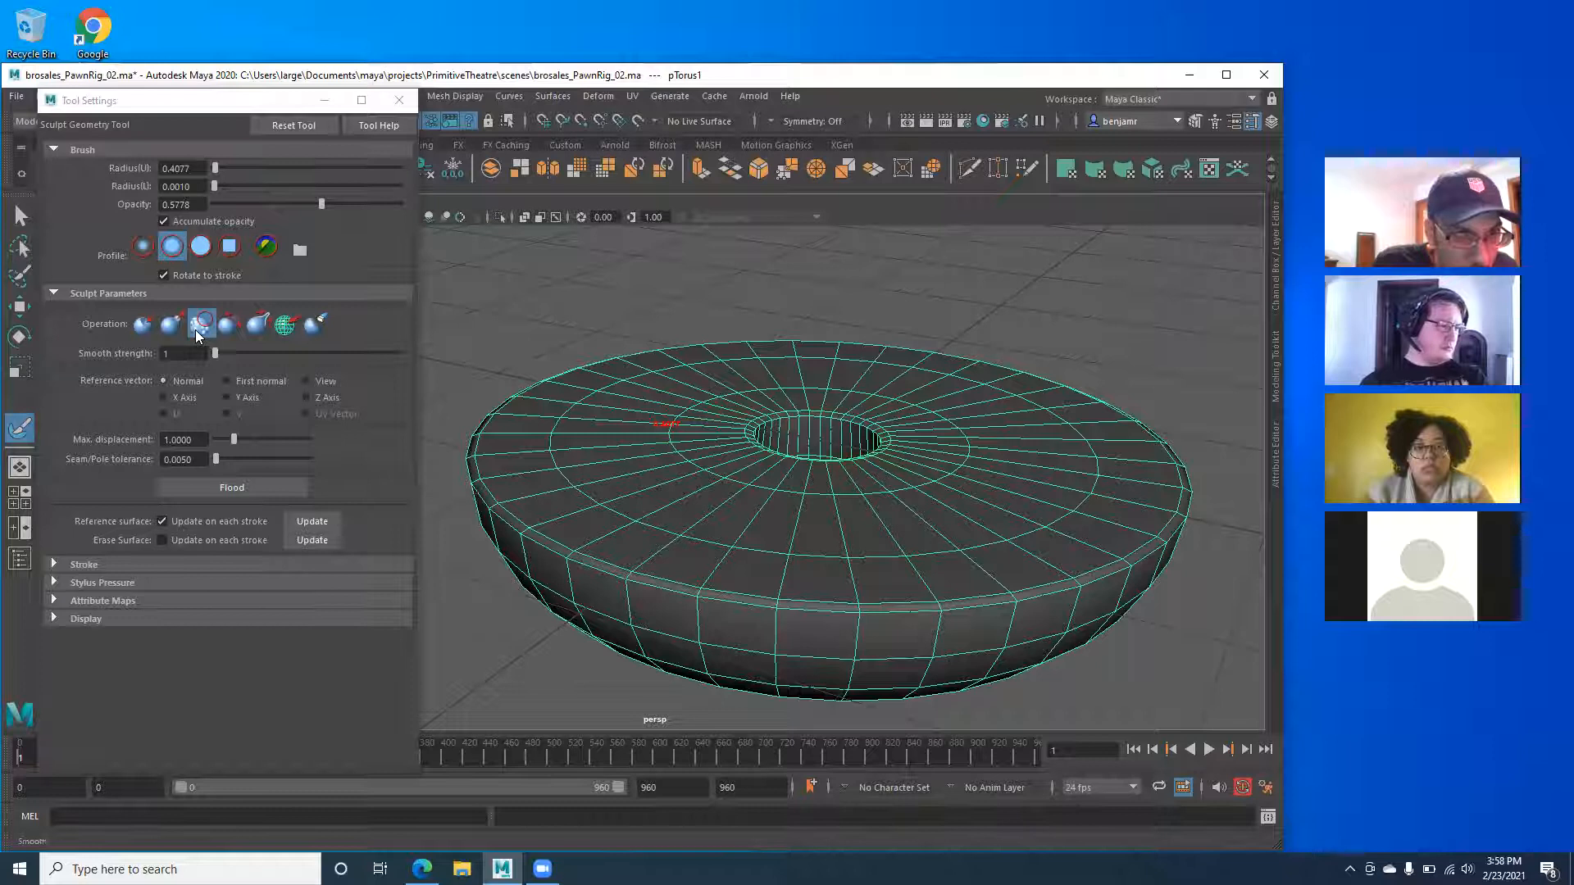
# Try smoothing the original torus half with sculpt strokes, then undo them along with the duplicate's deletion.
pyautogui.moveTo(746, 397)
pyautogui.keyDown('alt'); pyautogui.mouseDown()
pyautogui.moveTo(777, 397)
pyautogui.moveTo(653, 527)
pyautogui.moveTo(654, 492)
pyautogui.moveTo(1035, 534)
pyautogui.moveTo(1047, 432)
pyautogui.moveTo(1159, 460)
pyautogui.moveTo(1132, 377)
pyautogui.moveTo(1066, 374)
pyautogui.moveTo(1025, 334)
pyautogui.moveTo(853, 334)
pyautogui.moveTo(710, 358)
pyautogui.moveTo(540, 485)
pyautogui.moveTo(527, 380)
pyautogui.moveTo(747, 310)
pyautogui.moveTo(857, 323)
pyautogui.moveTo(1001, 299)
pyautogui.moveTo(1182, 452)
pyautogui.moveTo(875, 607)
pyautogui.moveTo(678, 569)
pyautogui.moveTo(517, 459)
pyautogui.moveTo(551, 428)
pyautogui.moveTo(518, 445)
pyautogui.moveTo(606, 489)
pyautogui.moveTo(1184, 415)
pyautogui.moveTo(1040, 355)
pyautogui.moveTo(773, 506)
pyautogui.moveTo(842, 379)
pyautogui.moveTo(833, 500)
pyautogui.moveTo(844, 457)
pyautogui.moveTo(937, 532)
pyautogui.moveTo(892, 432)
pyautogui.moveTo(654, 481)
pyautogui.moveTo(702, 502)
pyautogui.moveTo(594, 455)
pyautogui.moveTo(545, 492)
pyautogui.moveTo(544, 411)
pyautogui.moveTo(537, 430)
pyautogui.moveTo(590, 508)
pyautogui.moveTo(558, 477)
pyautogui.mouseUp(); pyautogui.keyUp('alt')
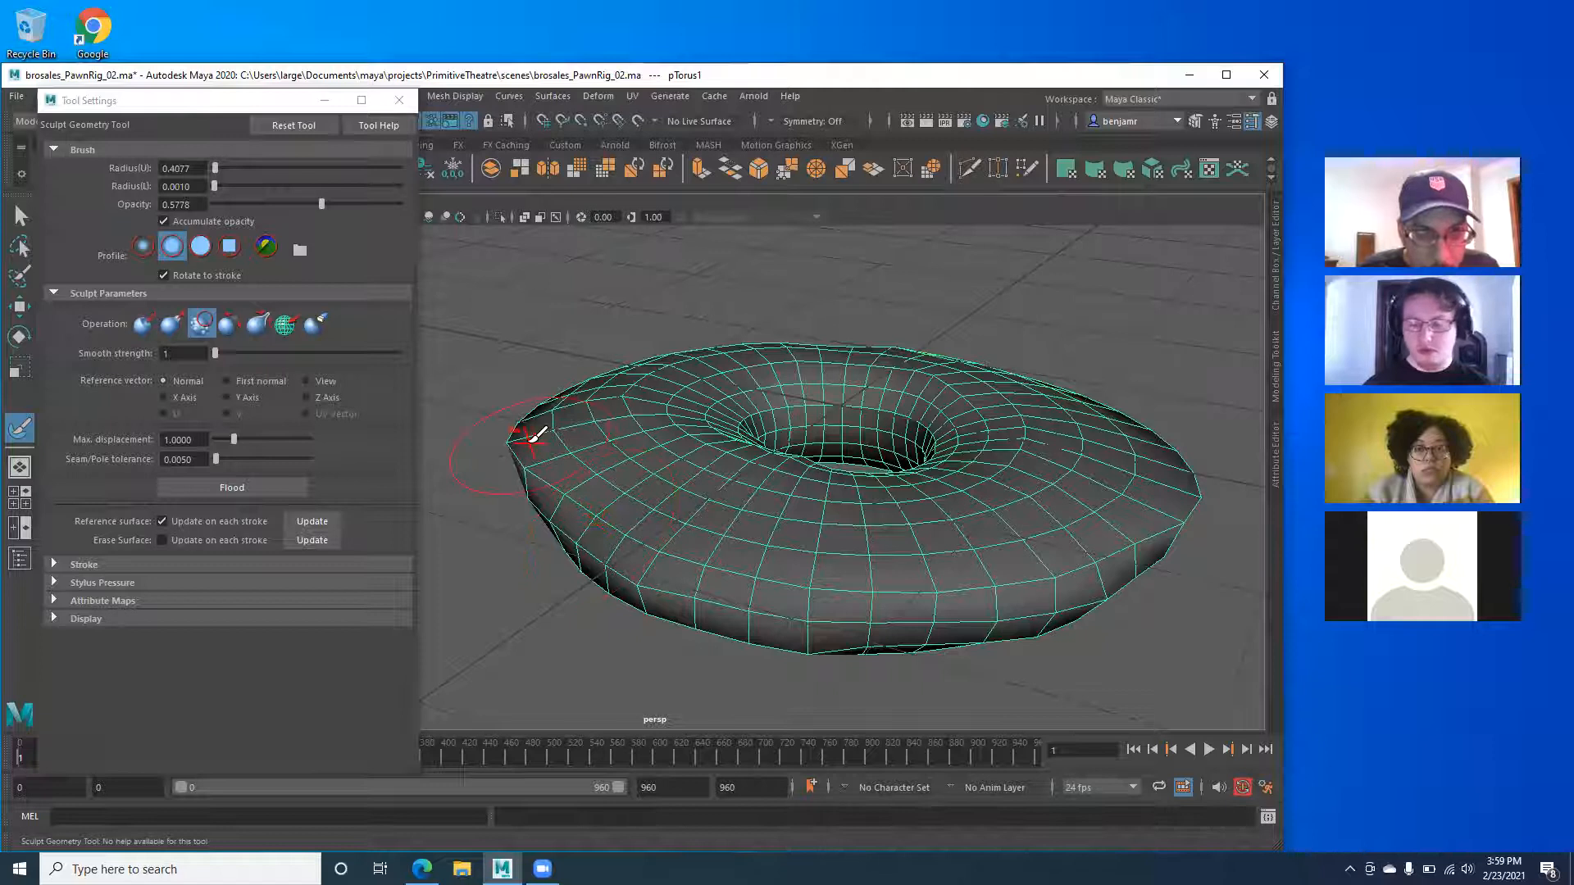
pyautogui.hotkey('ctrl', 'z')
pyautogui.hotkey('ctrl', 'z')
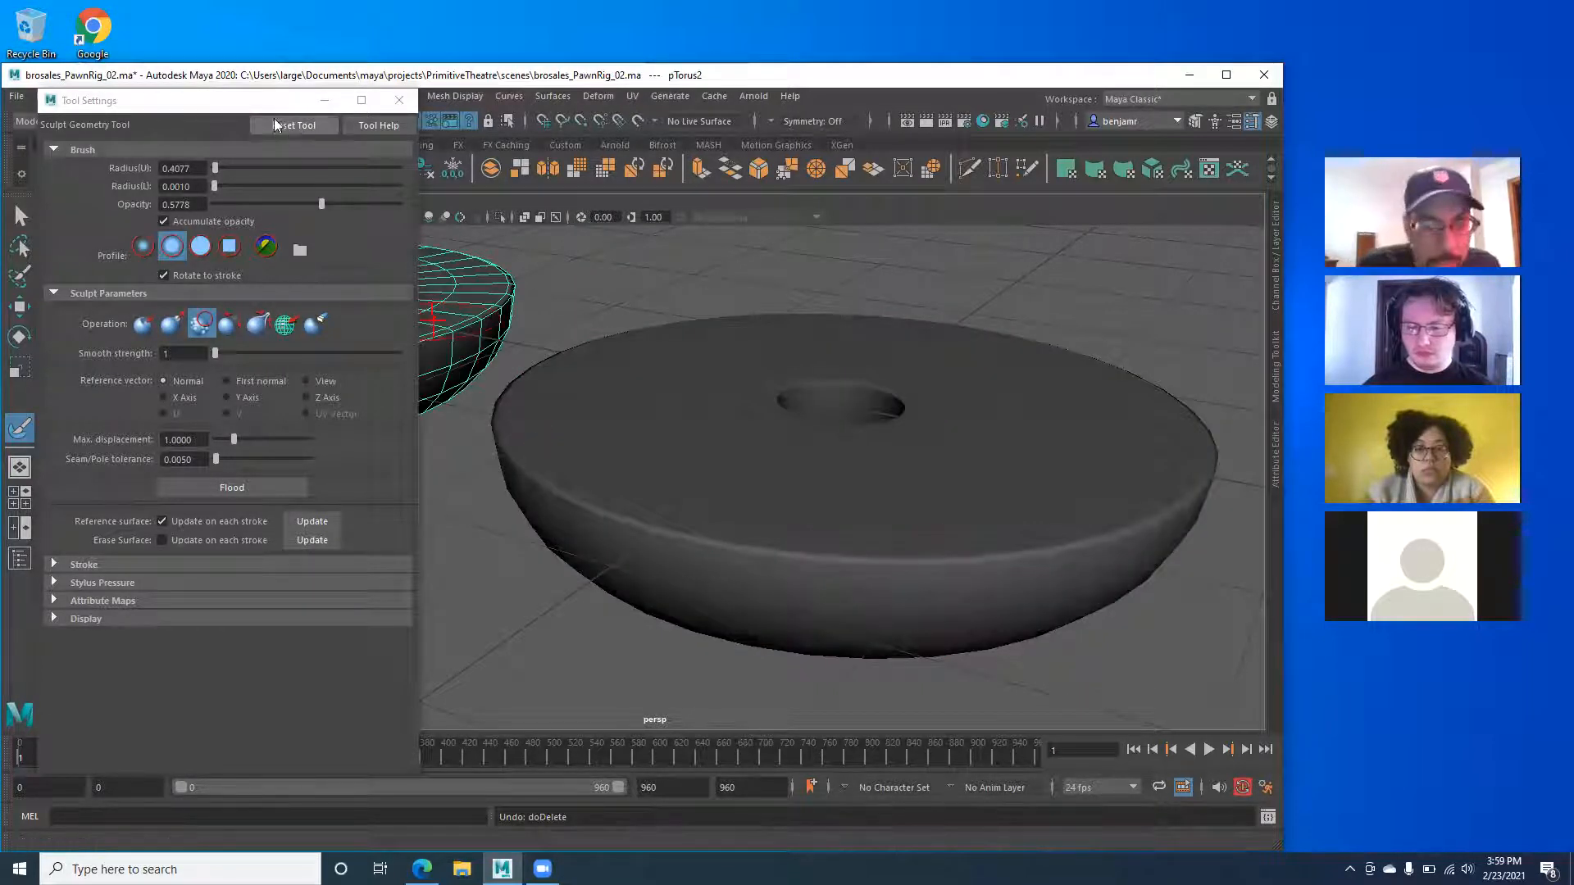
# Switch to the Move tool and set the duplicated torus half's Translate X to 0.
pyautogui.keyDown('alt'); pyautogui.moveTo(552, 266); pyautogui.dragTo(672, 336, button='middle'); pyautogui.keyUp('alt')
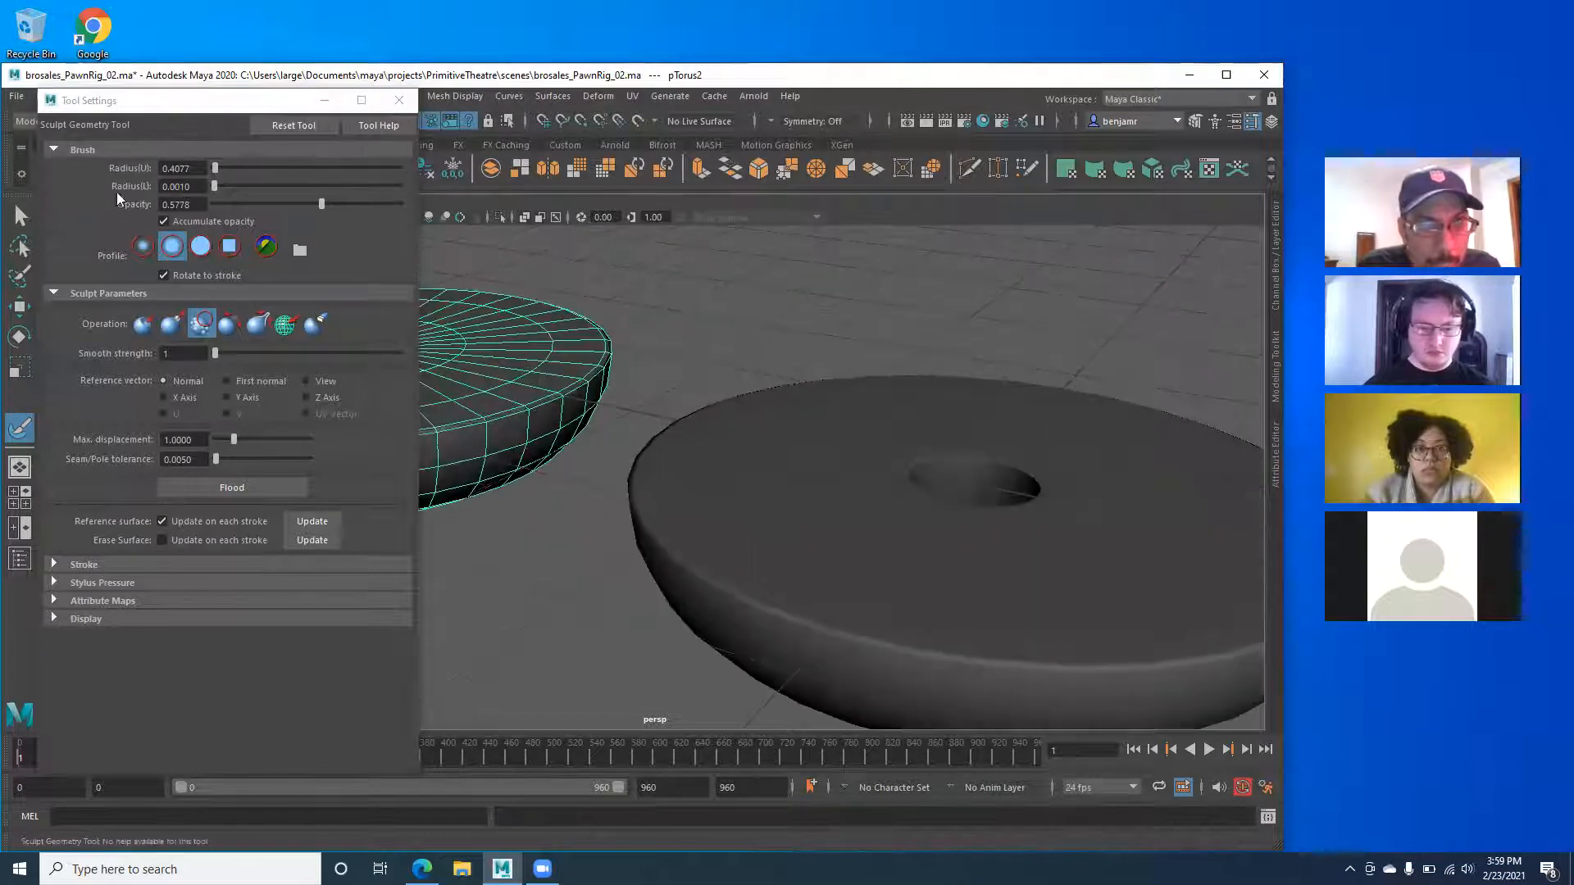
pyautogui.click(30, 209)
pyautogui.keyDown('alt'); pyautogui.moveTo(493, 359); pyautogui.dragTo(828, 426, button='middle'); pyautogui.keyUp('alt')
pyautogui.press('w')
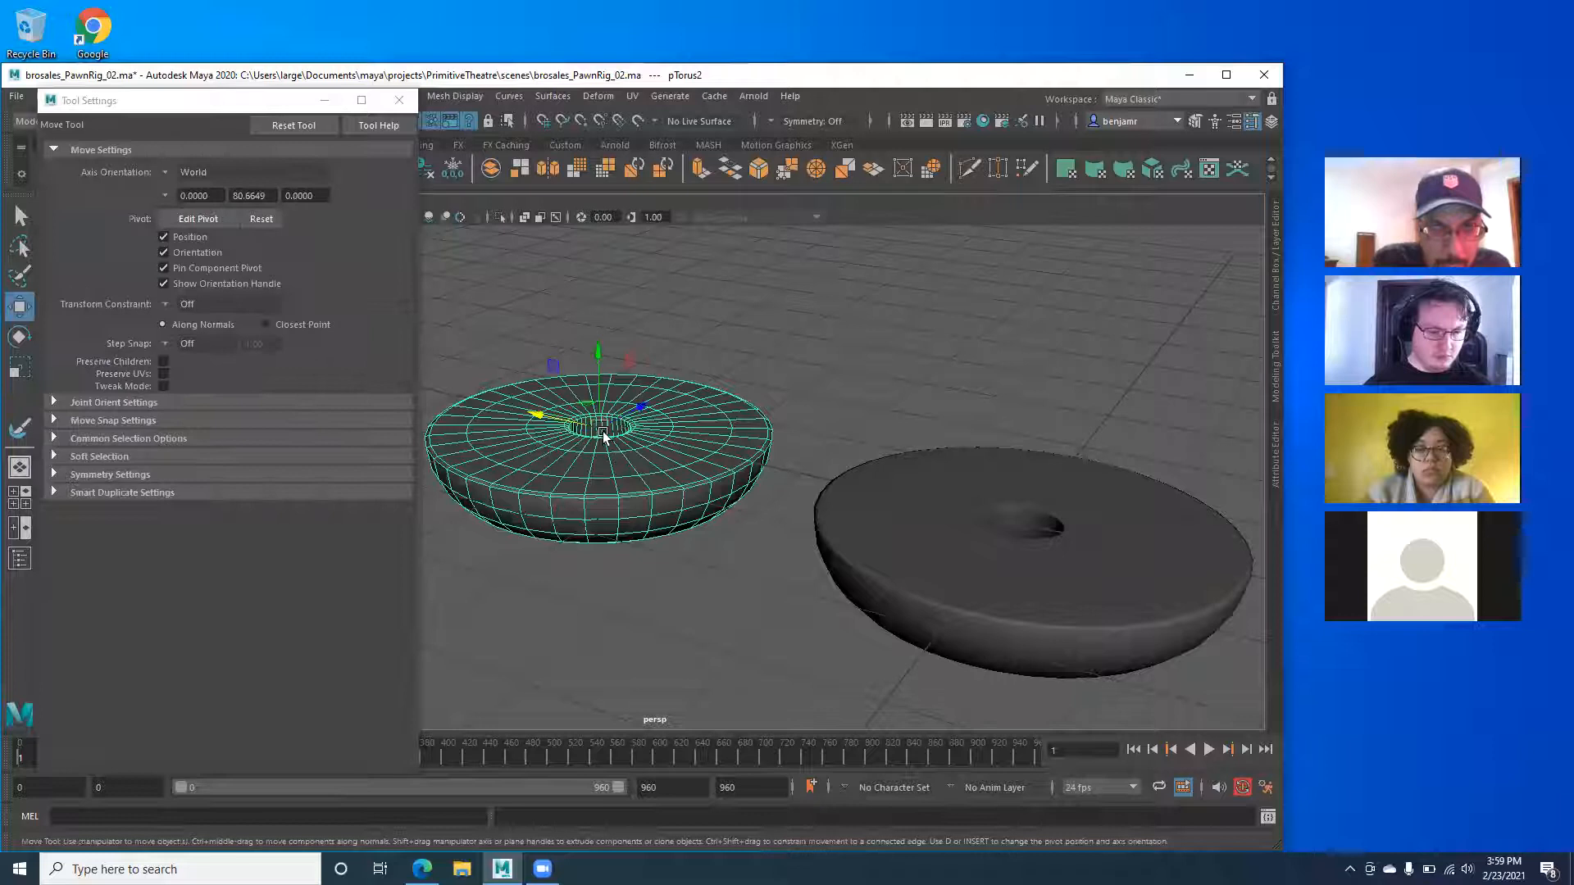
pyautogui.click(1275, 264)
pyautogui.click(1232, 248)
pyautogui.write('0')
pyautogui.press('Return')
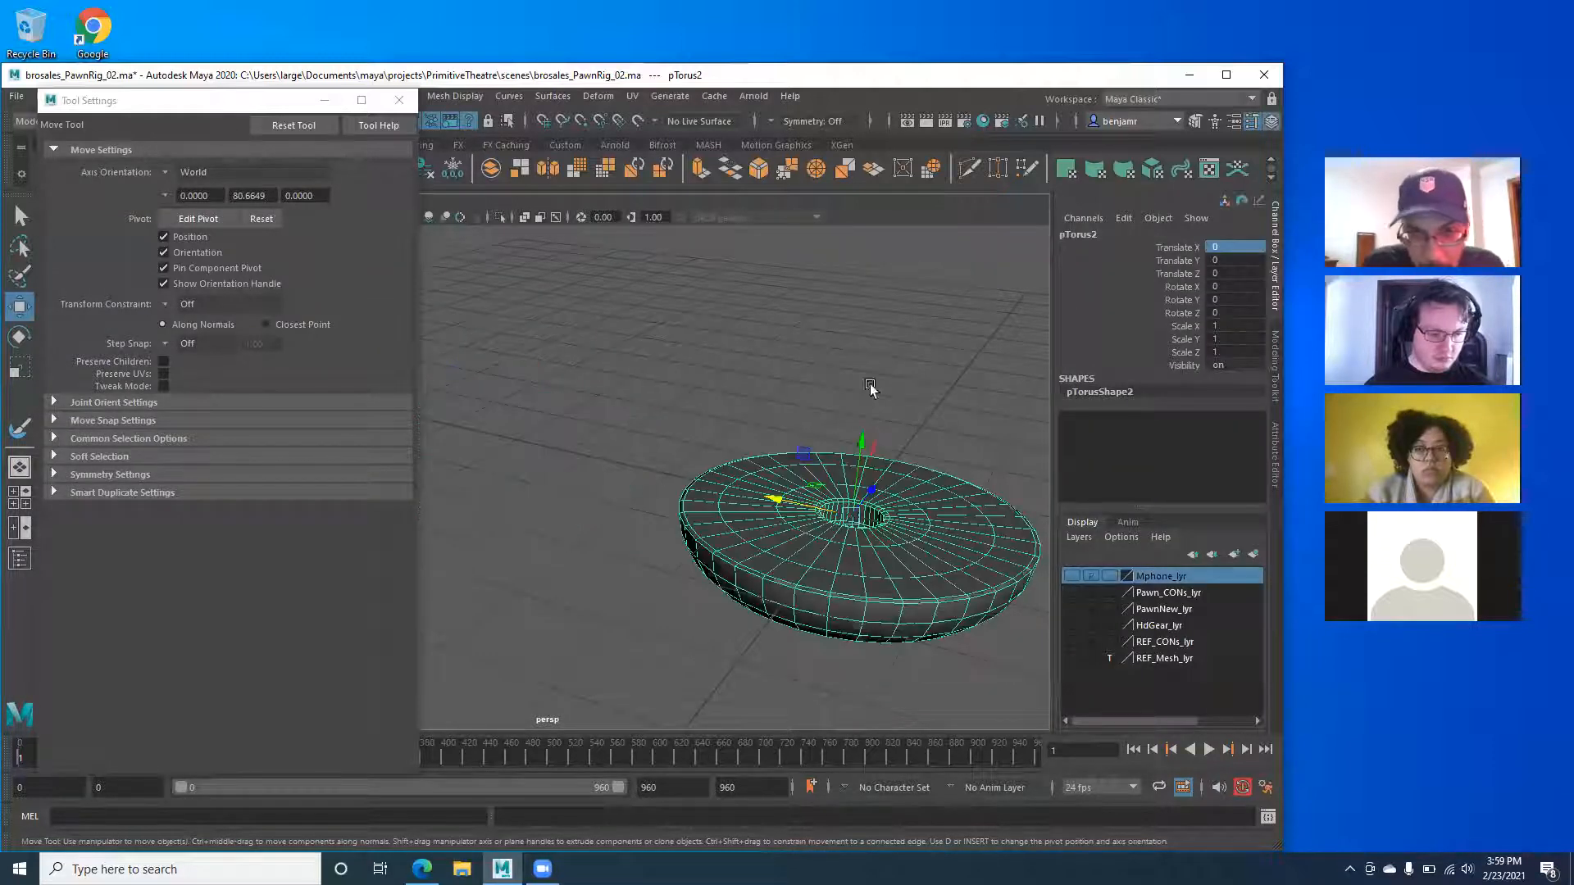
# Inspect the overlapping torus halves from the side and above, with the duplicate selected.
pyautogui.click(684, 402)
pyautogui.moveTo(593, 433)
pyautogui.keyDown('alt'); pyautogui.mouseDown()
pyautogui.moveTo(621, 399)
pyautogui.moveTo(544, 405)
pyautogui.moveTo(551, 374)
pyautogui.moveTo(692, 467)
pyautogui.moveTo(717, 434)
pyautogui.moveTo(726, 459)
pyautogui.moveTo(687, 599)
pyautogui.moveTo(706, 484)
pyautogui.moveTo(741, 484)
pyautogui.moveTo(681, 393)
pyautogui.moveTo(642, 367)
pyautogui.moveTo(489, 365)
pyautogui.moveTo(608, 351)
pyautogui.mouseUp(); pyautogui.keyUp('alt')
pyautogui.click(616, 398)
pyautogui.click(580, 341)
pyautogui.keyDown('alt'); pyautogui.moveTo(605, 427); pyautogui.dragTo(656, 453); pyautogui.keyUp('alt')
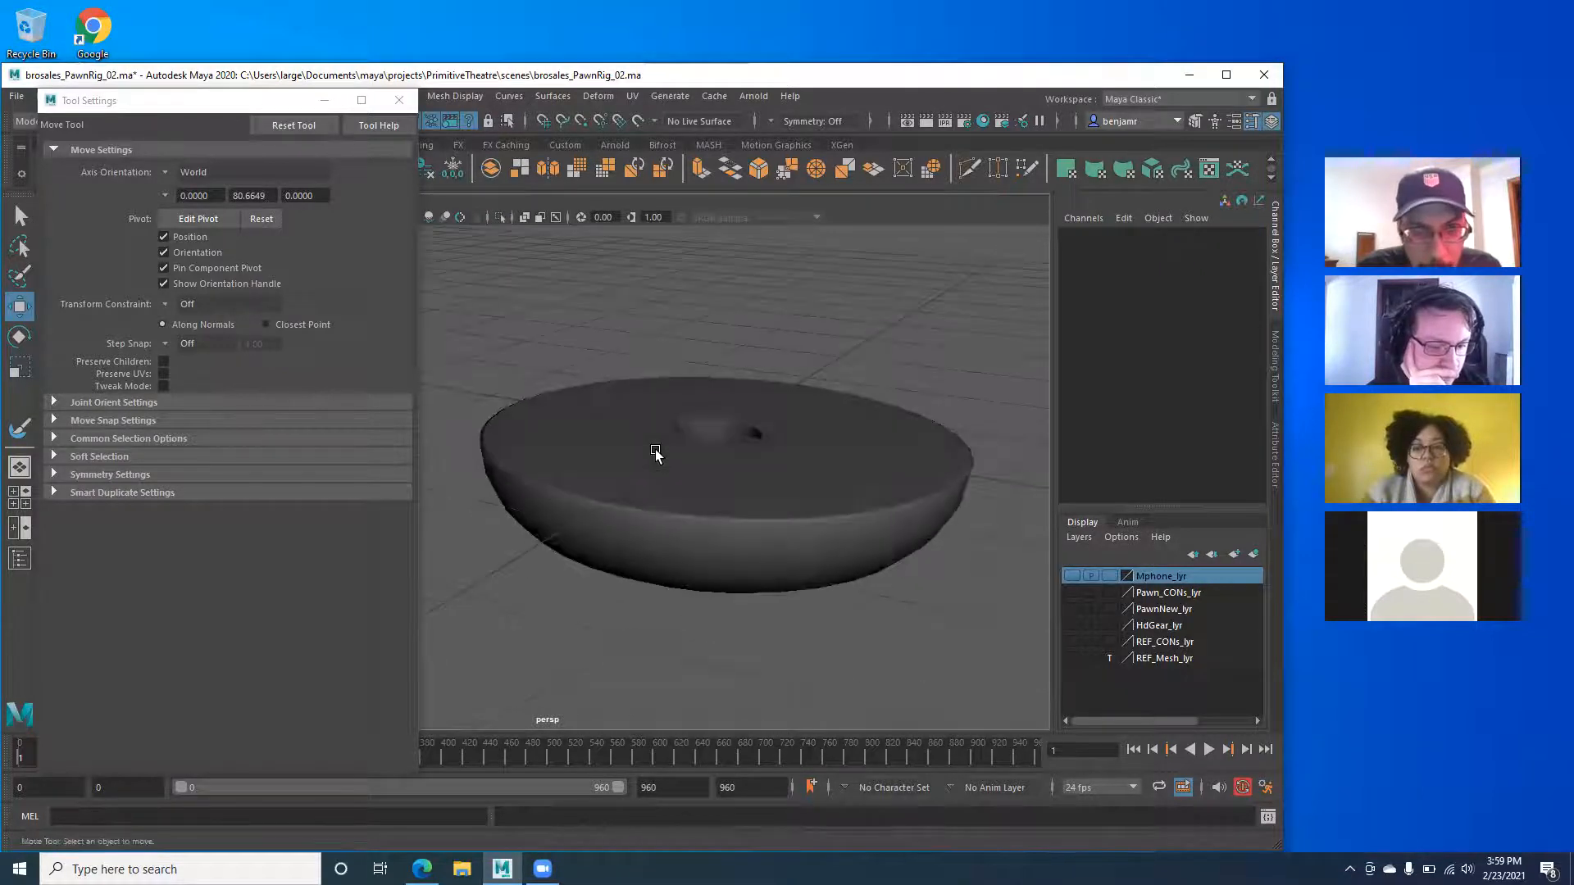
pyautogui.click(630, 452)
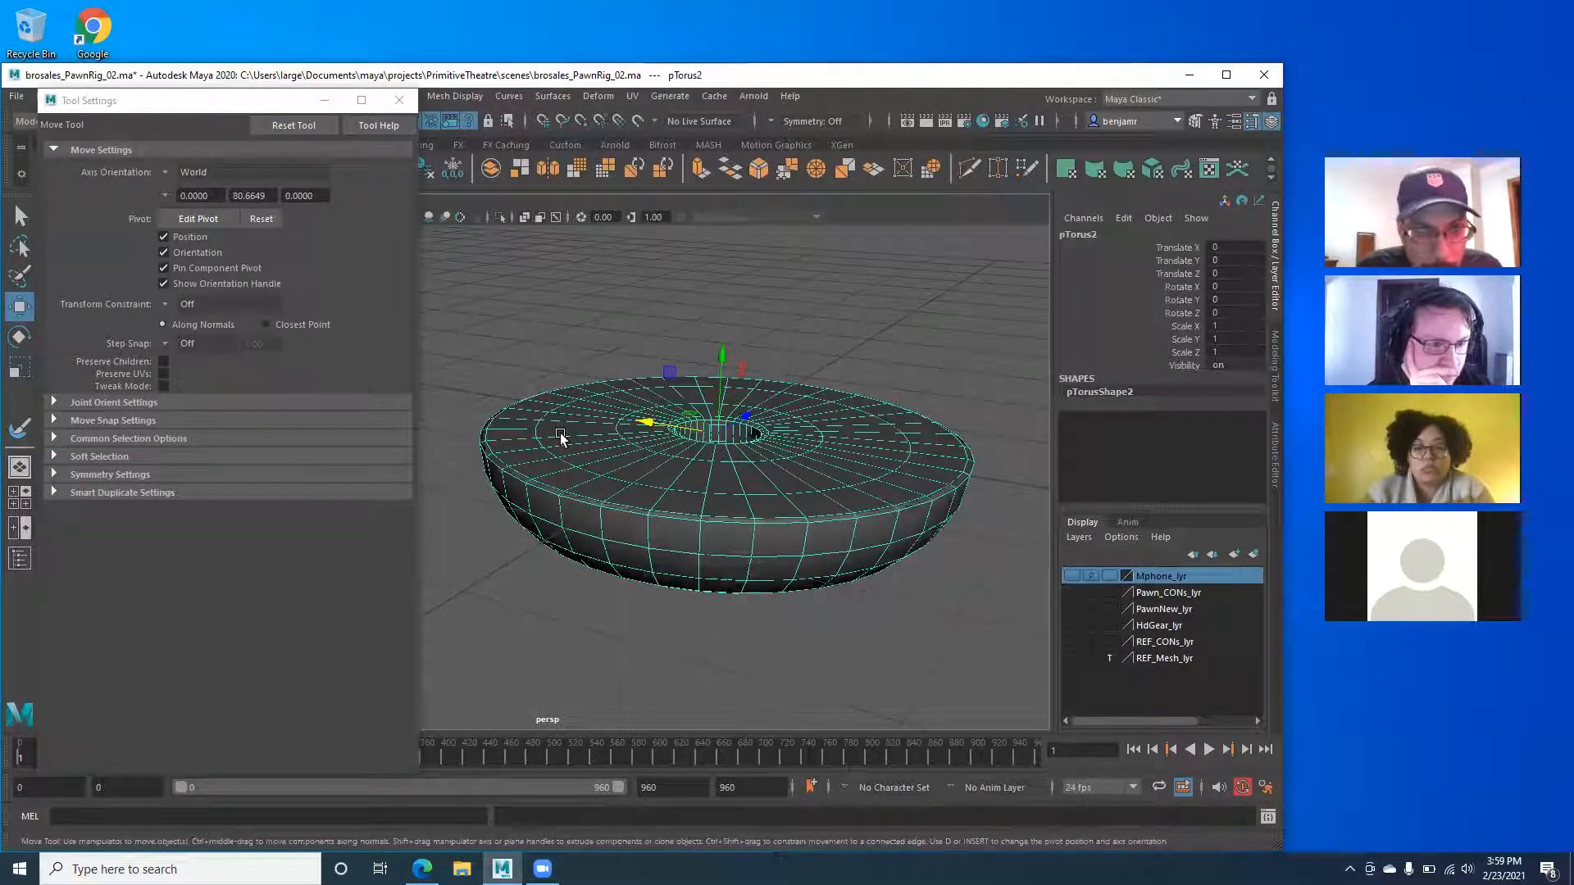
pyautogui.keyDown('alt'); pyautogui.moveTo(533, 457); pyautogui.dragTo(711, 464, button='right'); pyautogui.keyUp('alt')
pyautogui.keyDown('alt'); pyautogui.moveTo(693, 456); pyautogui.dragTo(652, 449); pyautogui.keyUp('alt')
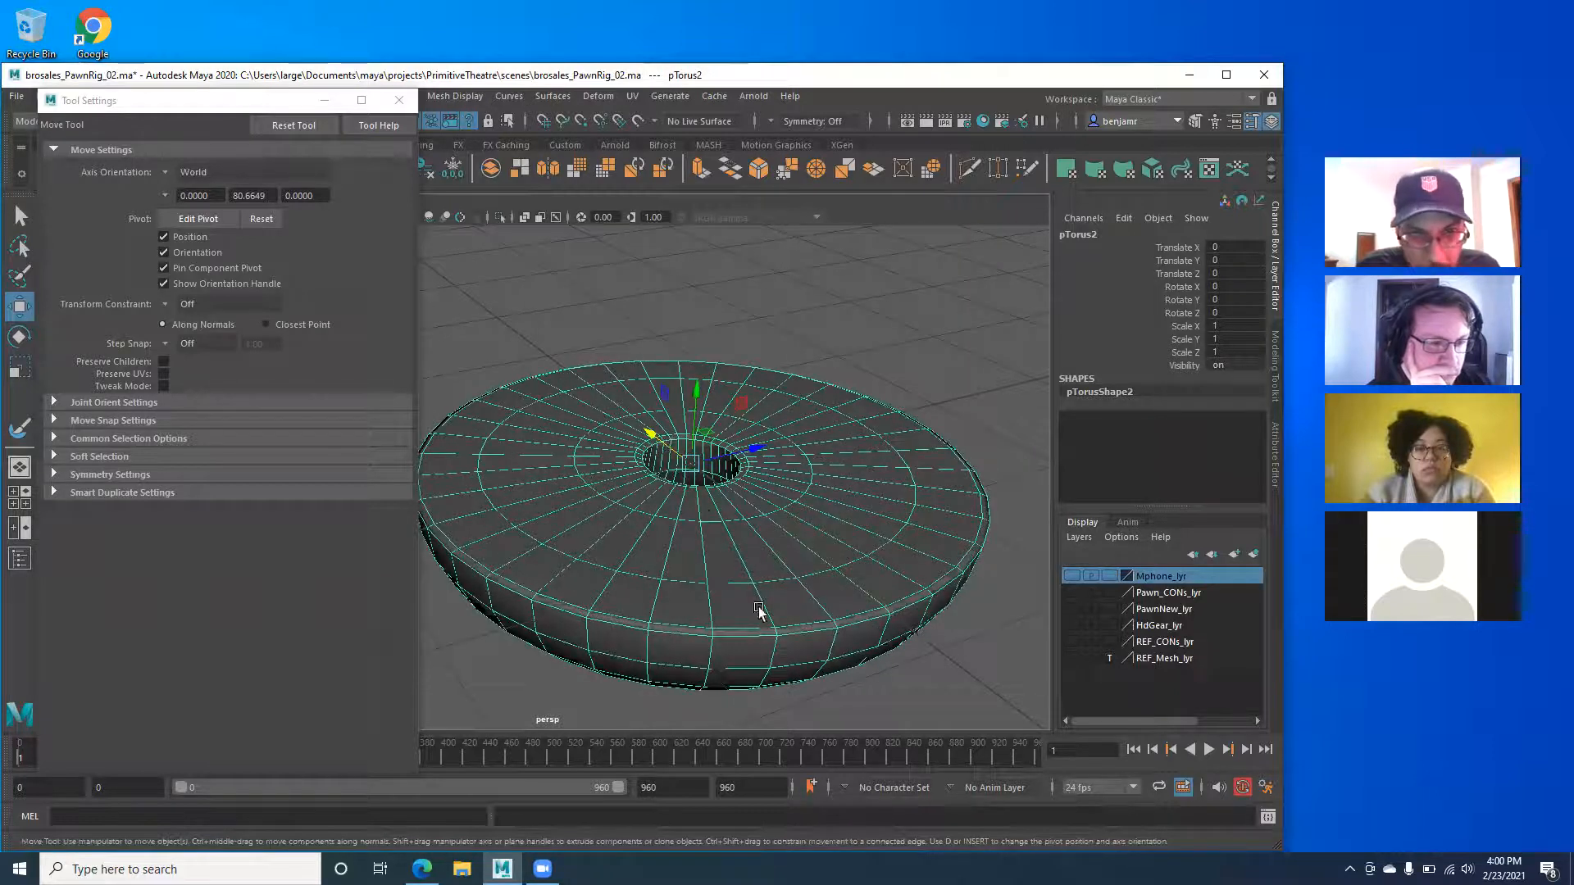
pyautogui.keyDown('alt'); pyautogui.moveTo(736, 580); pyautogui.dragTo(711, 520); pyautogui.keyUp('alt')
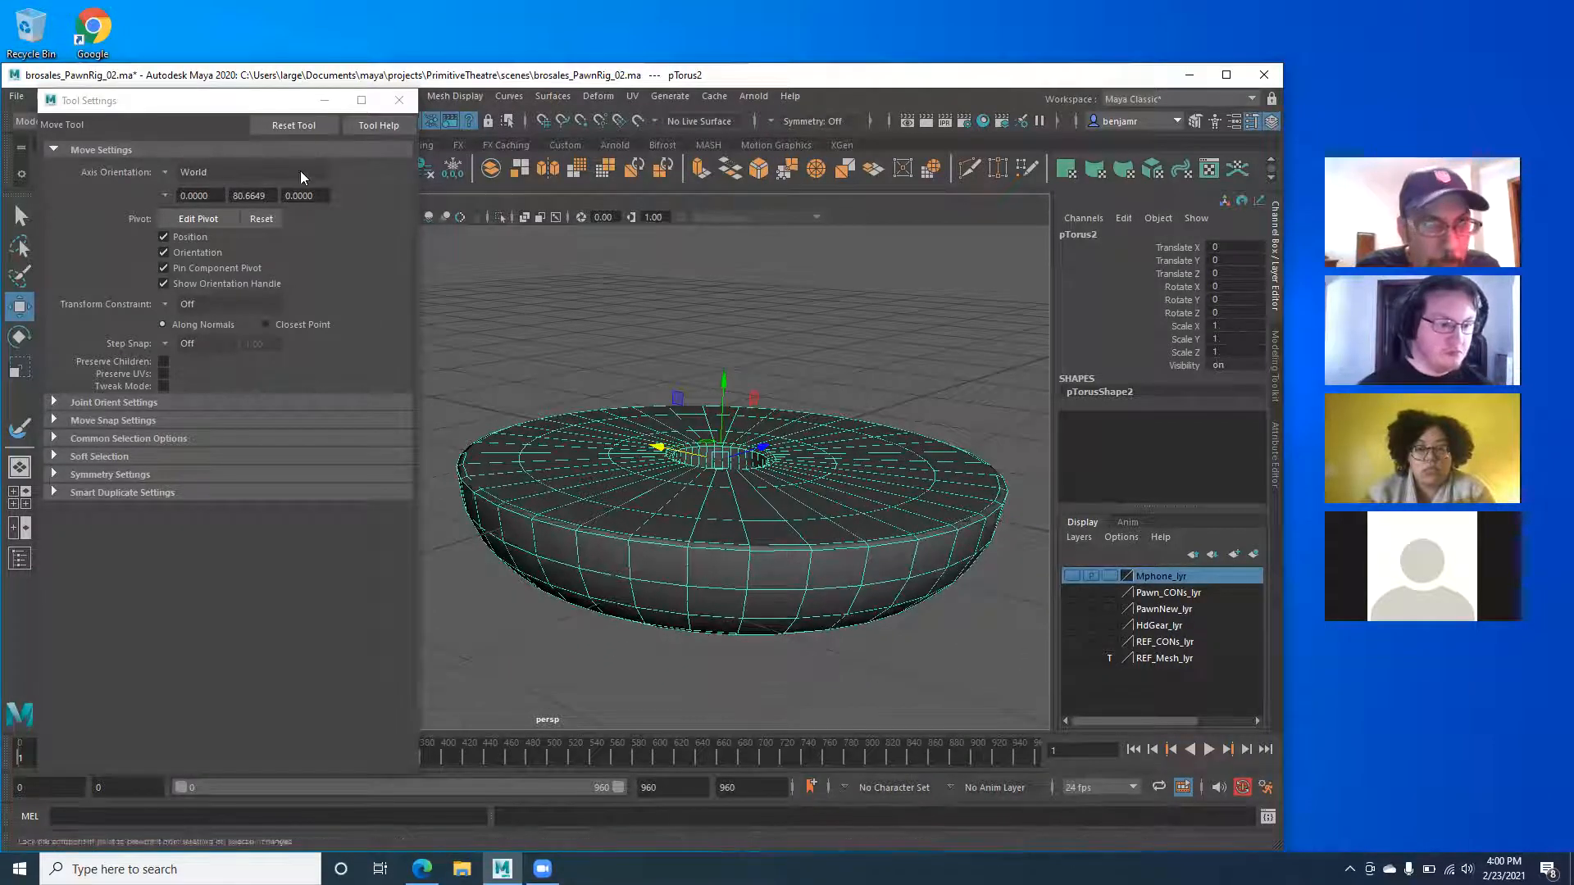
# Close the Move tool's settings and activate the Sculpt Geometry Tool with its settings shown.
pyautogui.click(400, 100)
pyautogui.click(476, 356)
pyautogui.click(461, 469)
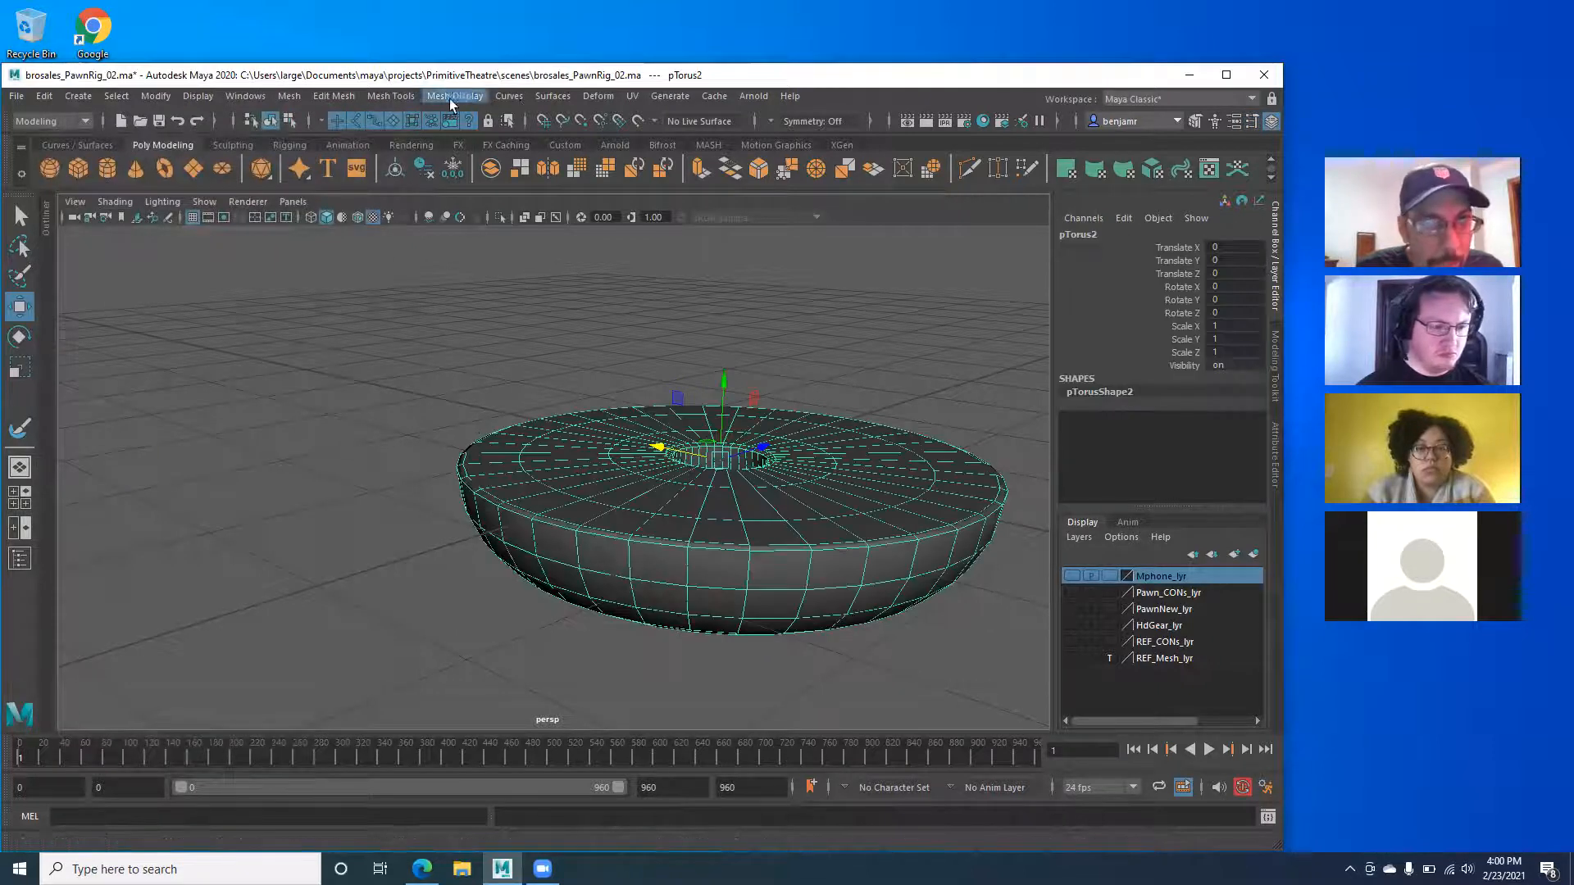
pyautogui.click(564, 96)
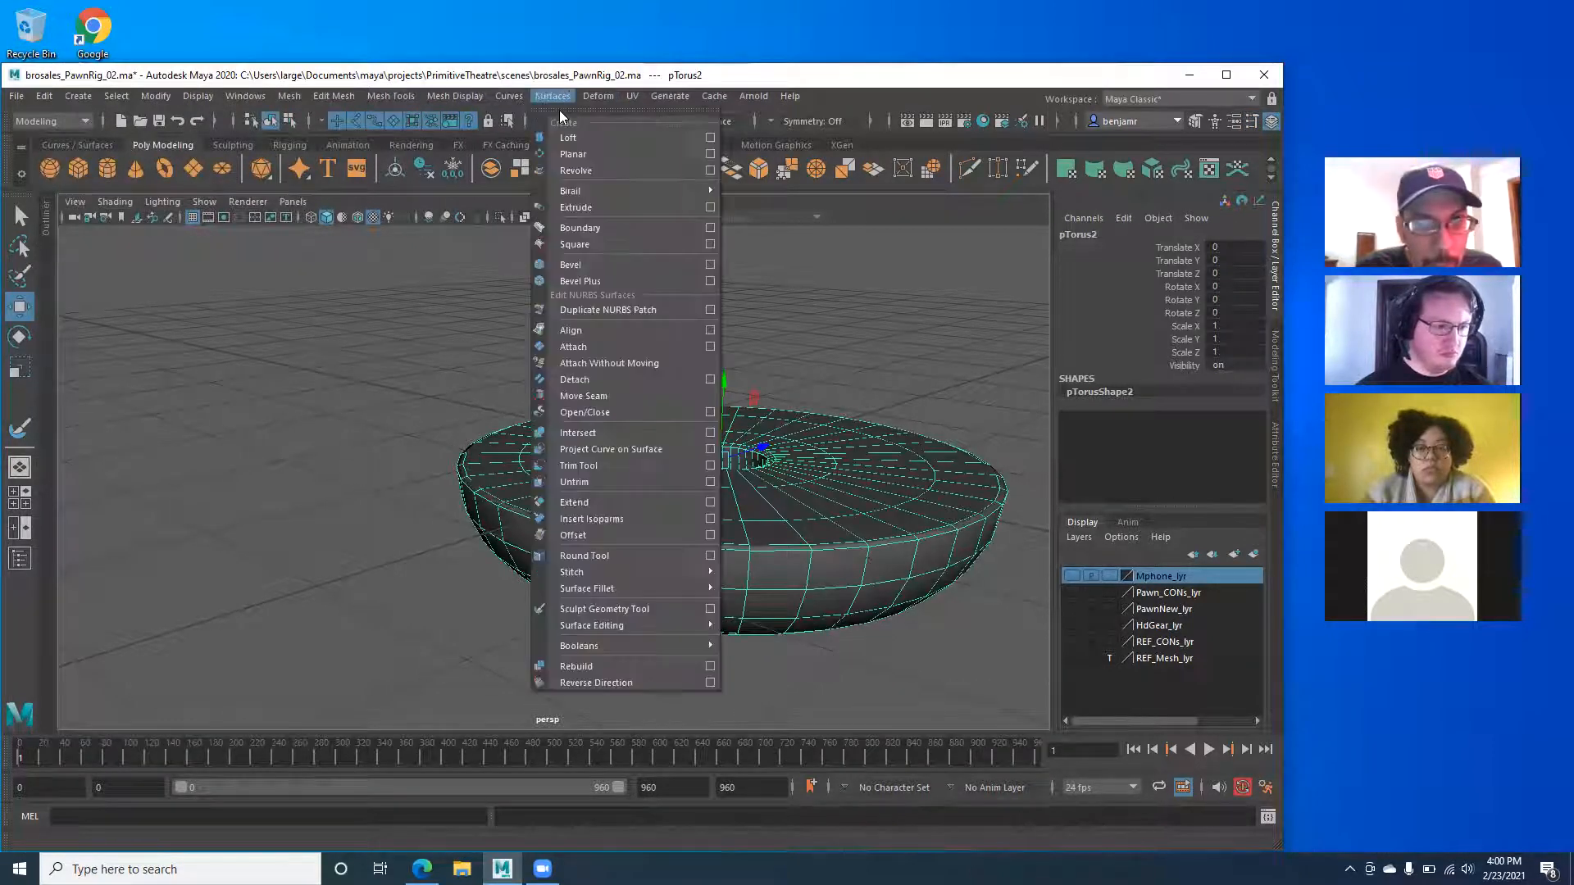
pyautogui.click(710, 608)
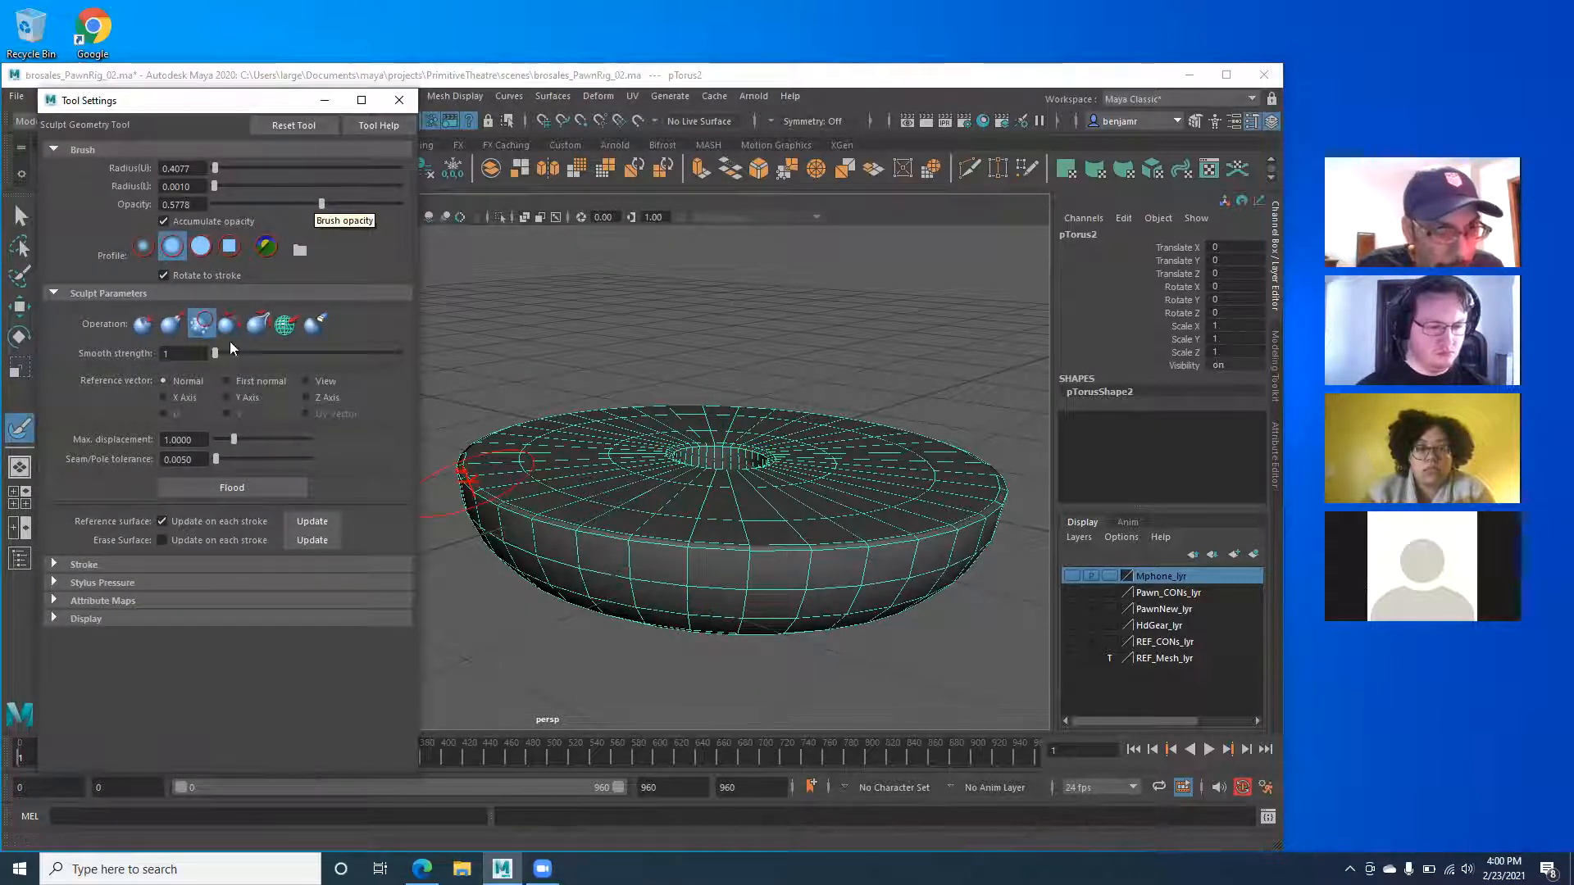
# Try smoothing the duplicated torus half with sculpt strokes, check its underside, then leave the sculpt tool and undo.
pyautogui.moveTo(597, 531)
pyautogui.mouseDown()
pyautogui.moveTo(776, 566)
pyautogui.moveTo(958, 539)
pyautogui.moveTo(914, 443)
pyautogui.moveTo(847, 460)
pyautogui.moveTo(805, 447)
pyautogui.moveTo(674, 546)
pyautogui.moveTo(527, 527)
pyautogui.moveTo(584, 576)
pyautogui.mouseUp()
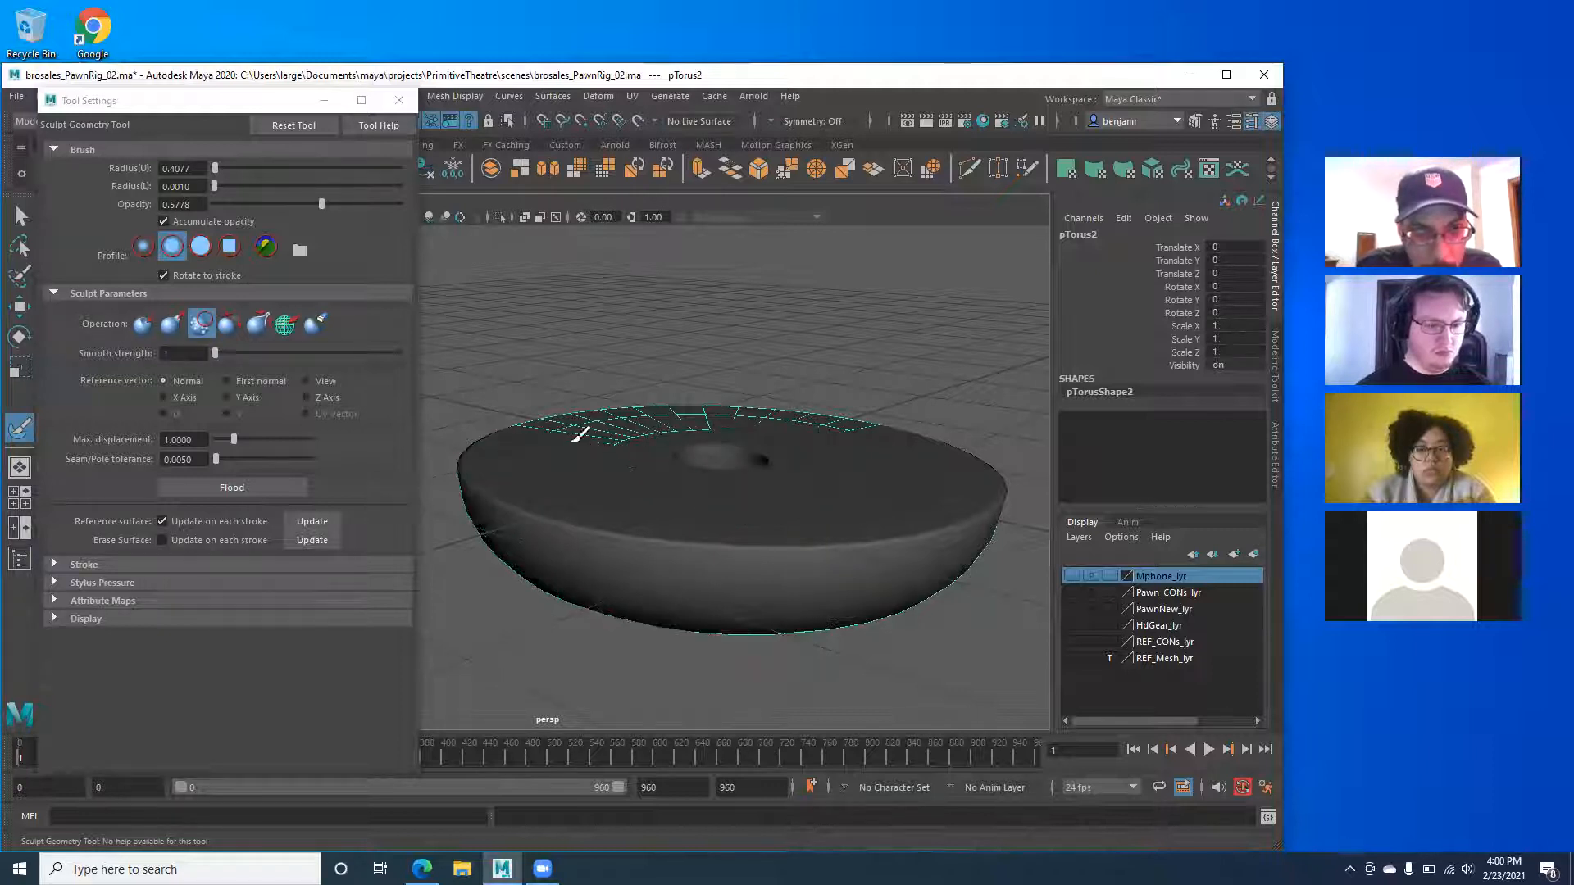
pyautogui.moveTo(506, 432)
pyautogui.mouseDown()
pyautogui.moveTo(643, 411)
pyautogui.moveTo(853, 428)
pyautogui.moveTo(857, 414)
pyautogui.mouseUp()
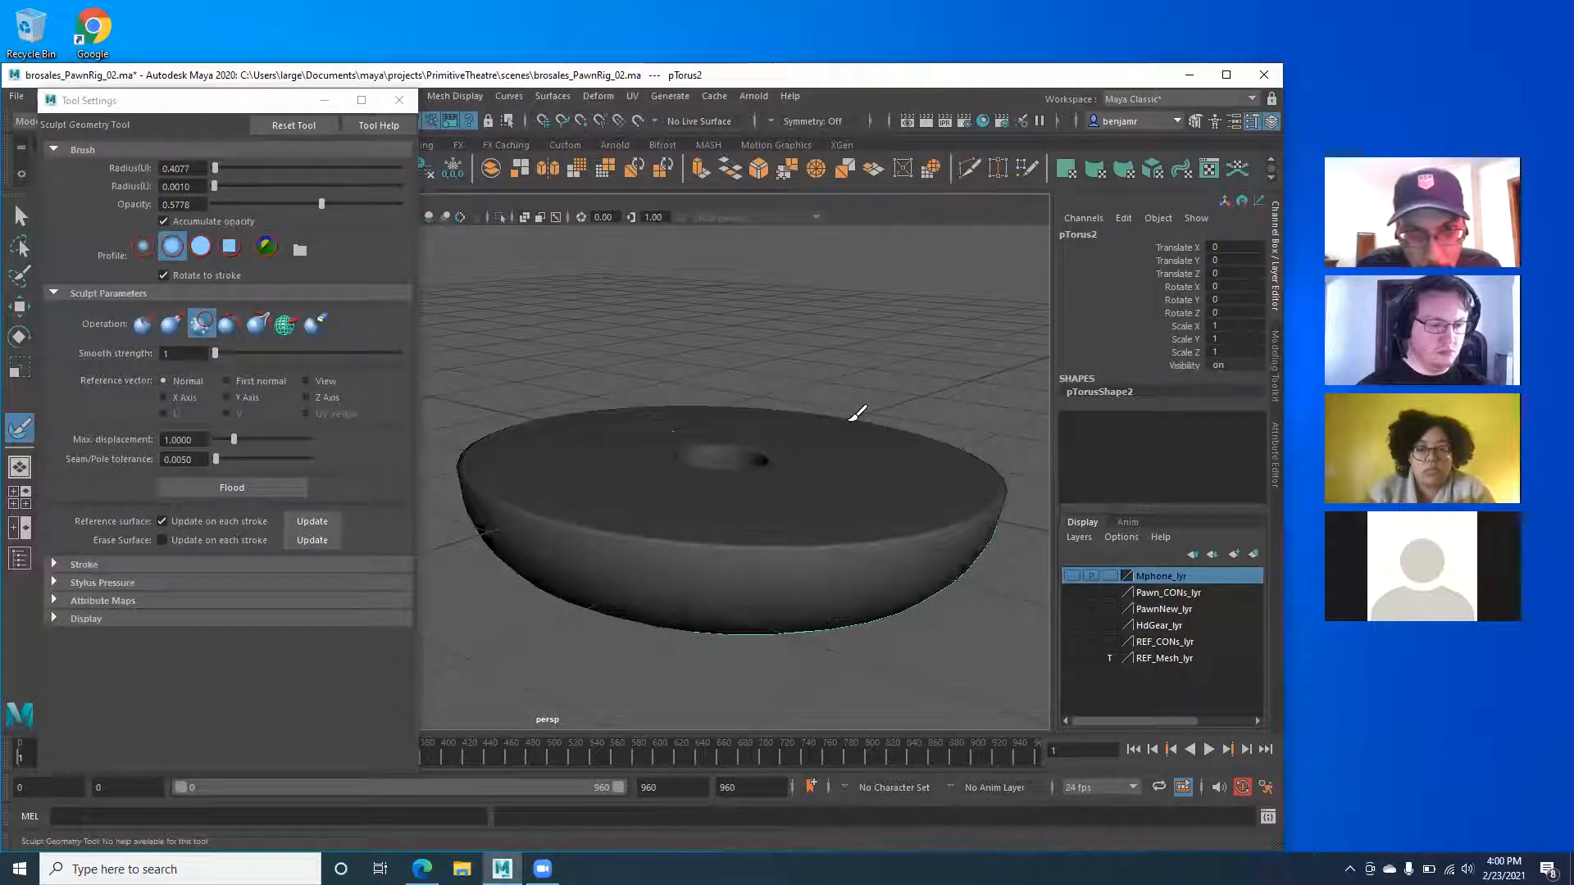
pyautogui.keyDown('alt'); pyautogui.moveTo(599, 568); pyautogui.dragTo(506, 532); pyautogui.keyUp('alt')
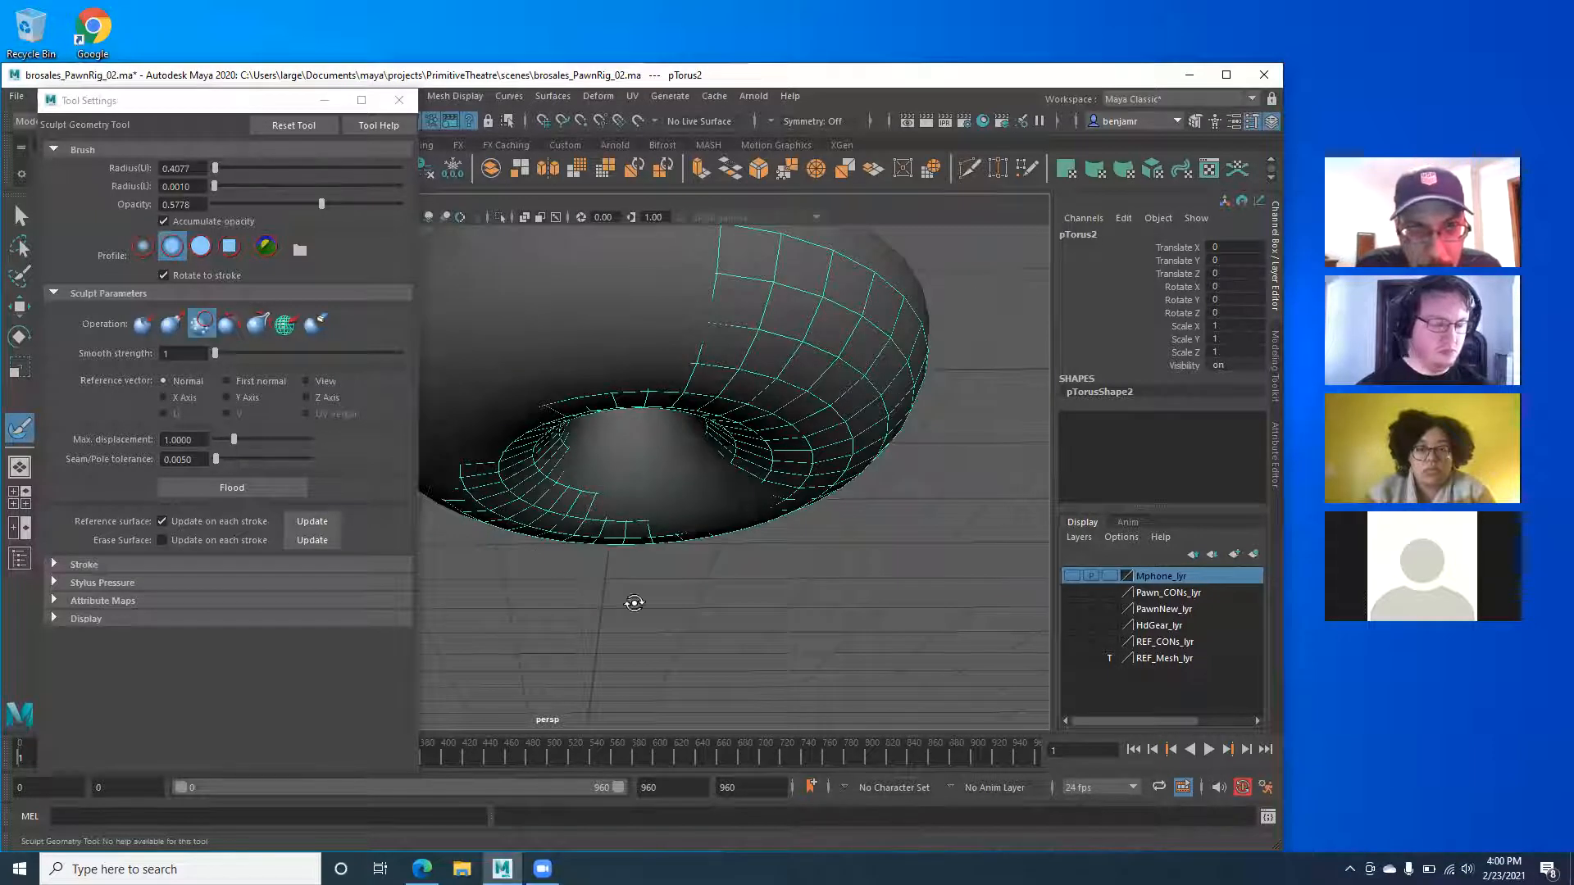
pyautogui.keyDown('alt'); pyautogui.moveTo(635, 603); pyautogui.dragTo(643, 604); pyautogui.keyUp('alt')
pyautogui.press('q')
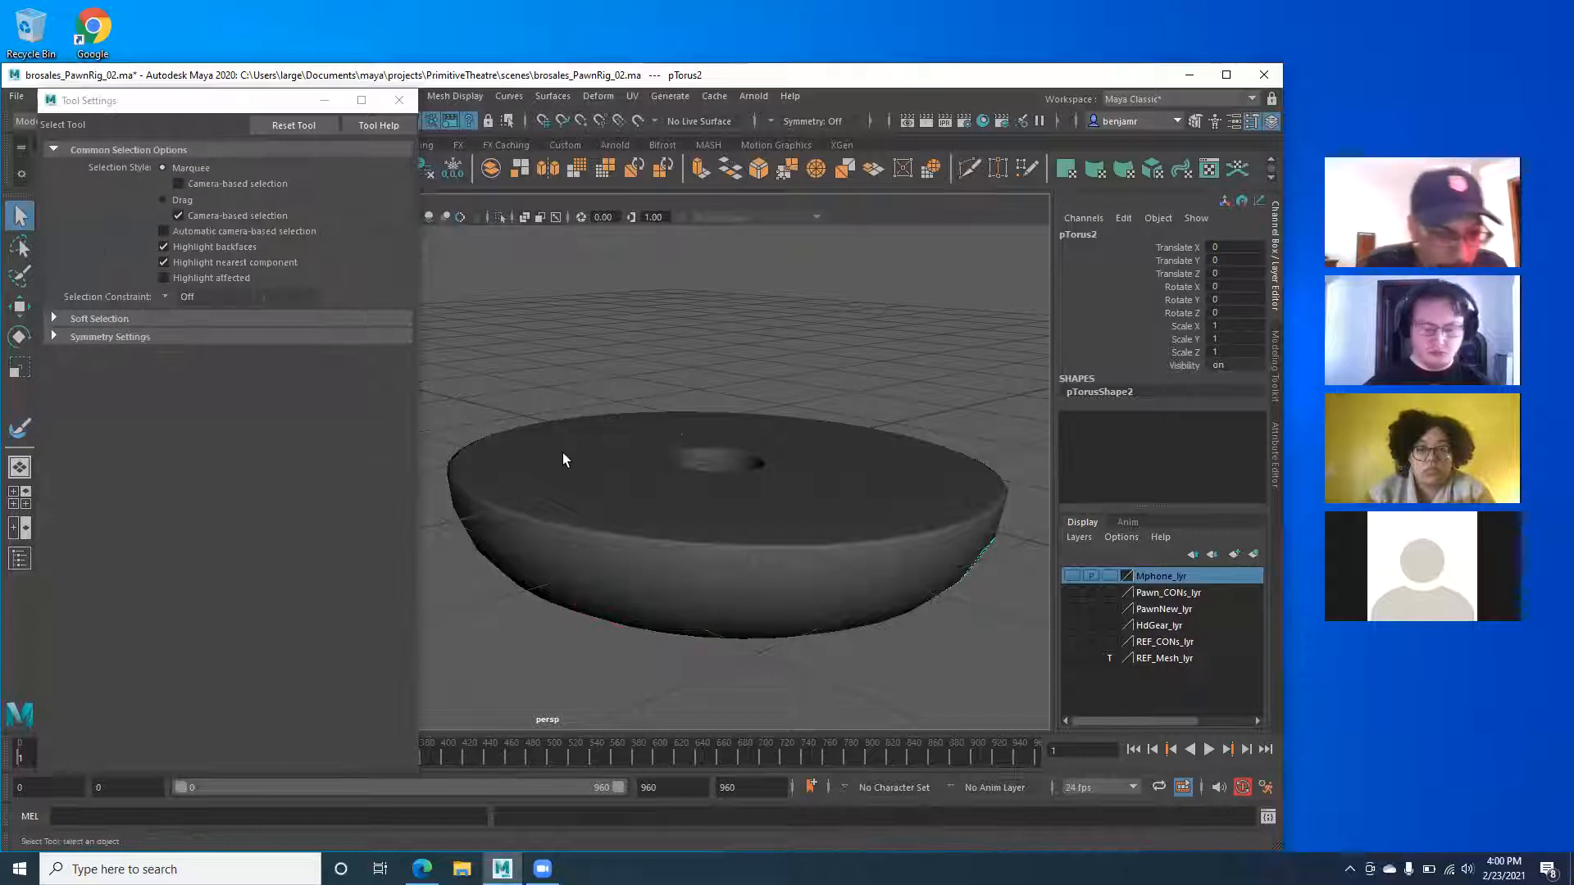
pyautogui.hotkey('ctrl', 'z')
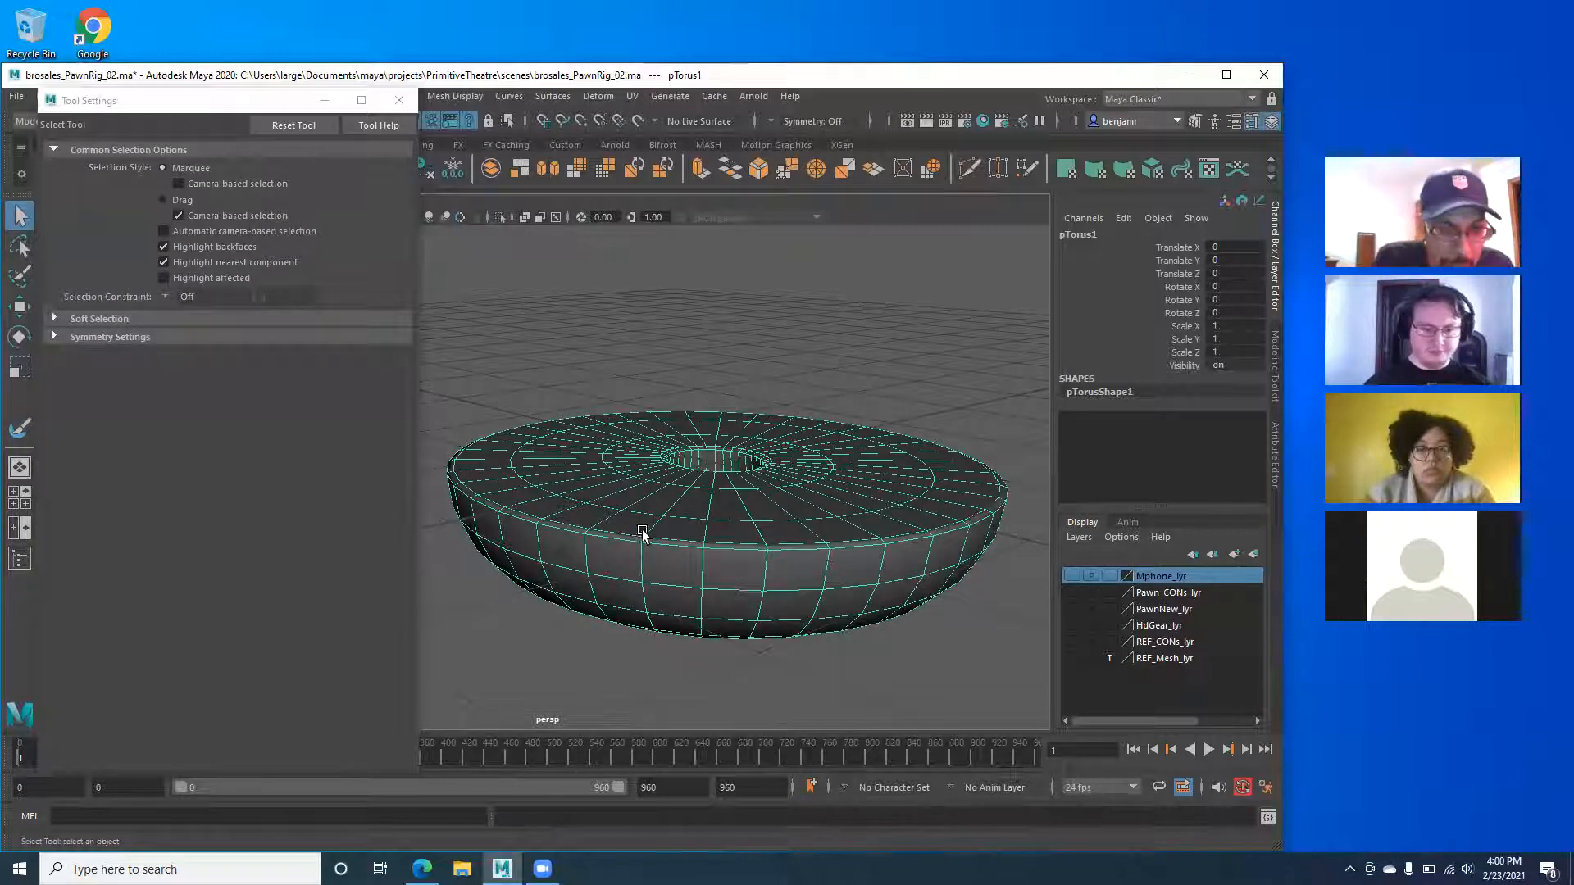
# Raise the original torus half about 1.086 units to separate the overlapping halves, then delete the duplicate.
pyautogui.press('w')
pyautogui.moveTo(715, 383); pyautogui.dragTo(781, 193)
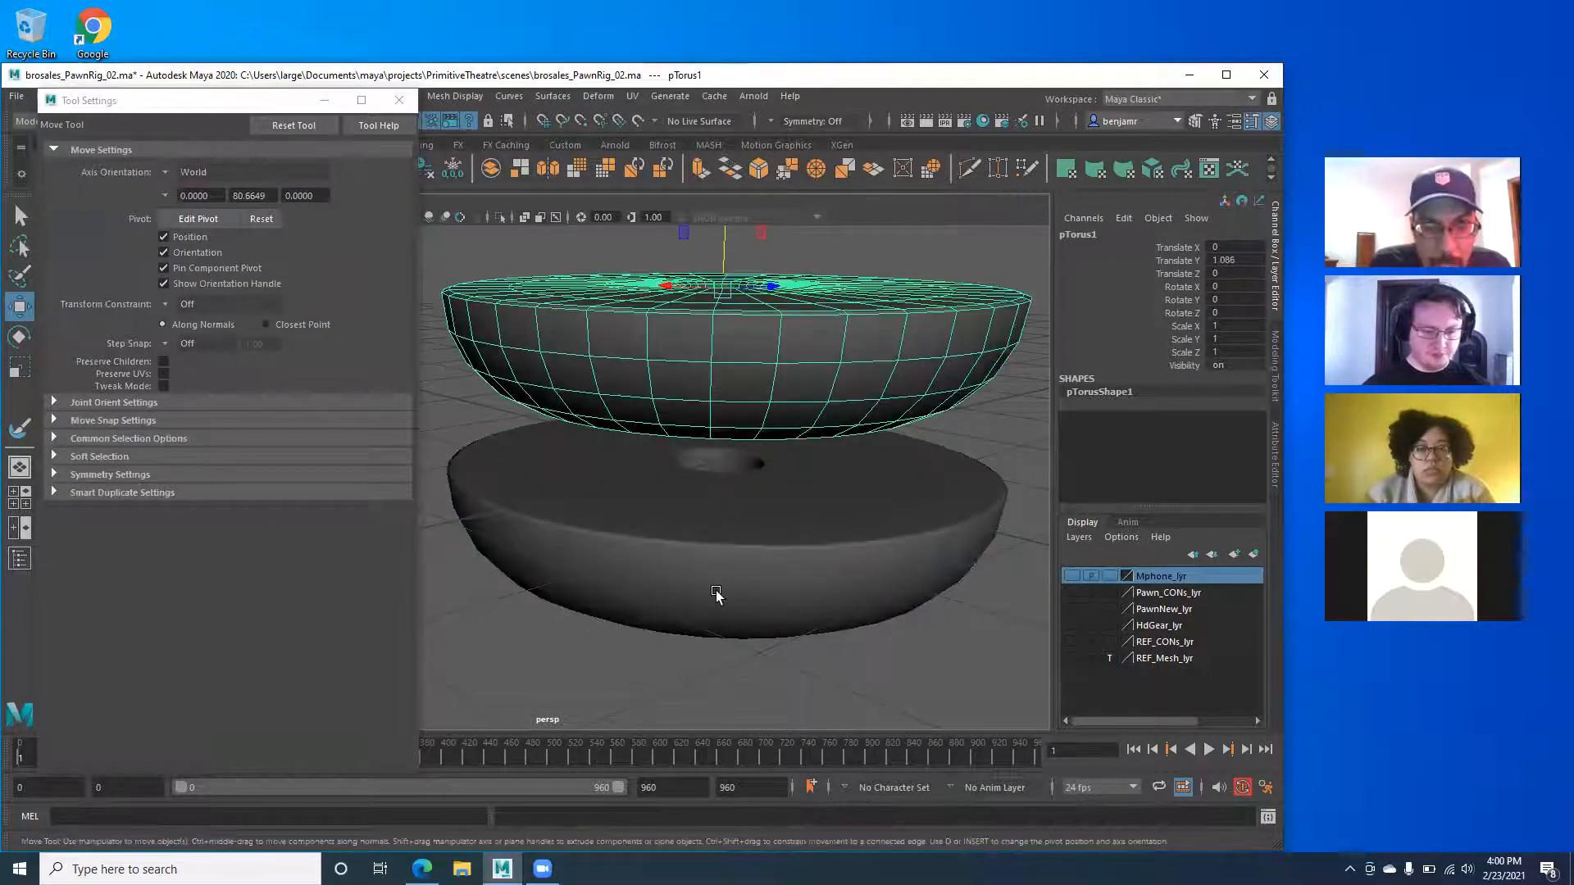
pyautogui.click(740, 559)
pyautogui.scroll(-2, 759, 534)
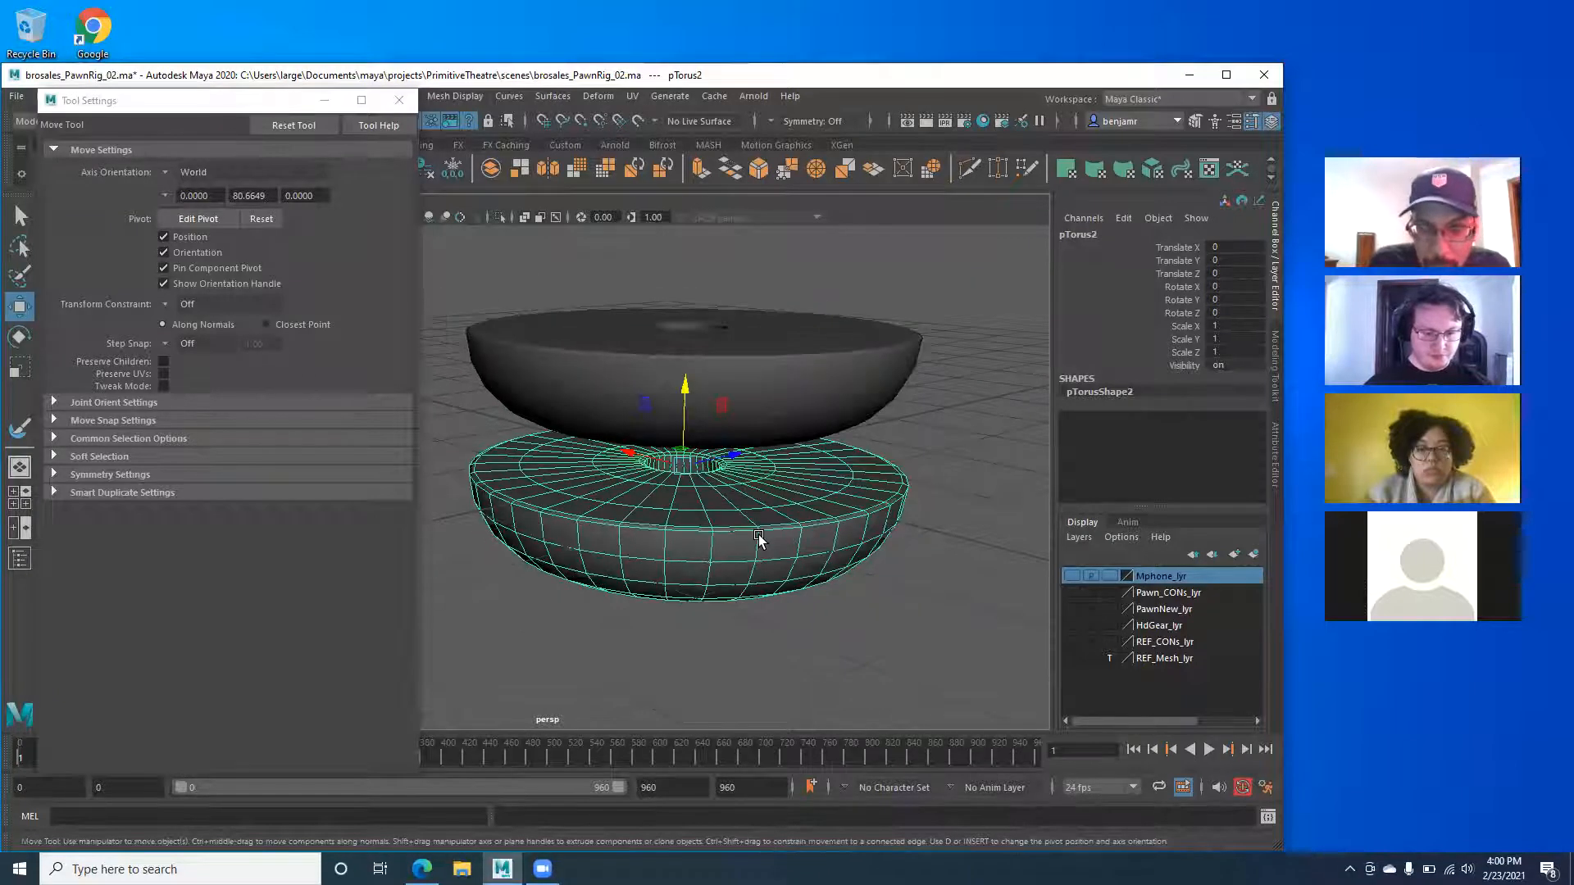
pyautogui.press('Delete')
# Select the remaining torus half and set its Translate Y to 0, dismissing the OneDrive screenshot dialog.
pyautogui.click(676, 435)
pyautogui.click(1230, 258)
pyautogui.press('Print')
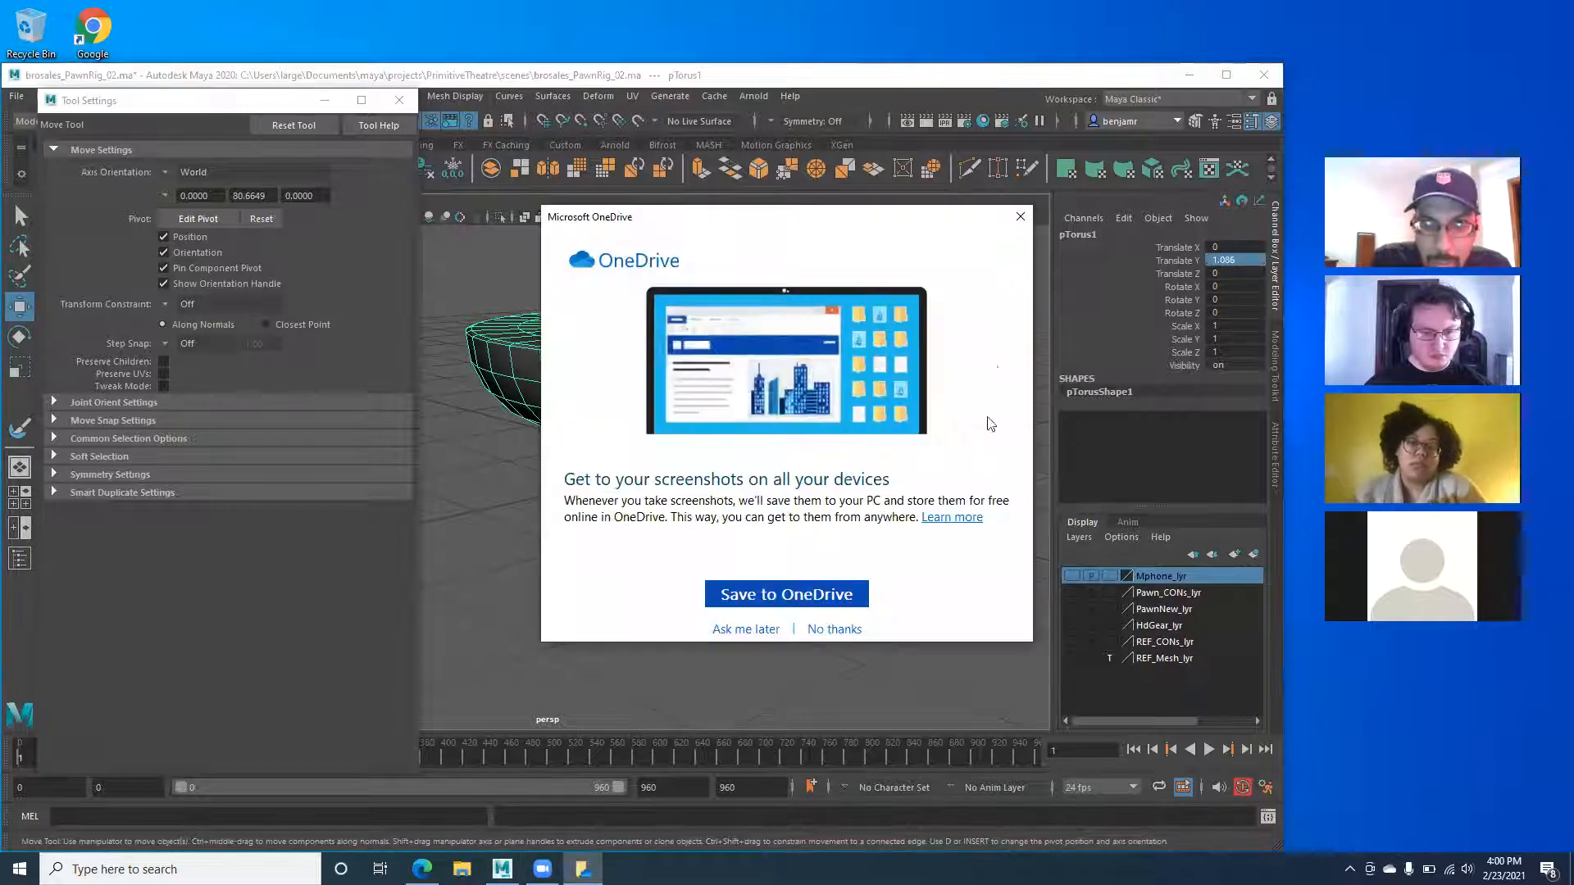
pyautogui.click(1020, 217)
pyautogui.click(1227, 261)
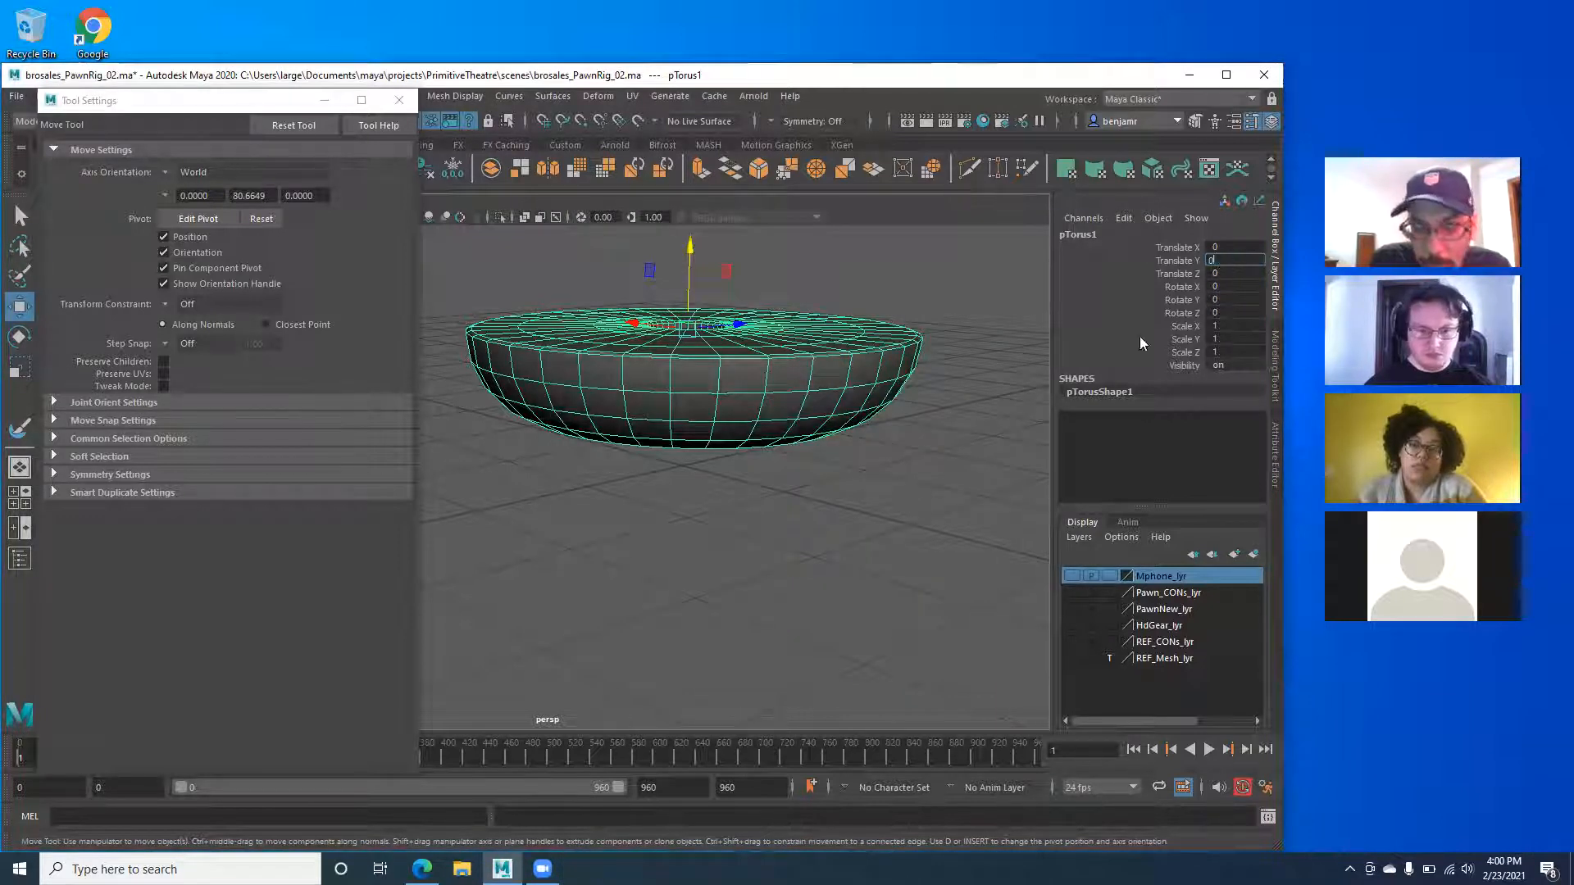
pyautogui.press('Return')
# Try deleting individual outer faces of the torus half's lid in face mode, then undo the deletion.
pyautogui.scroll(3, 690, 561)
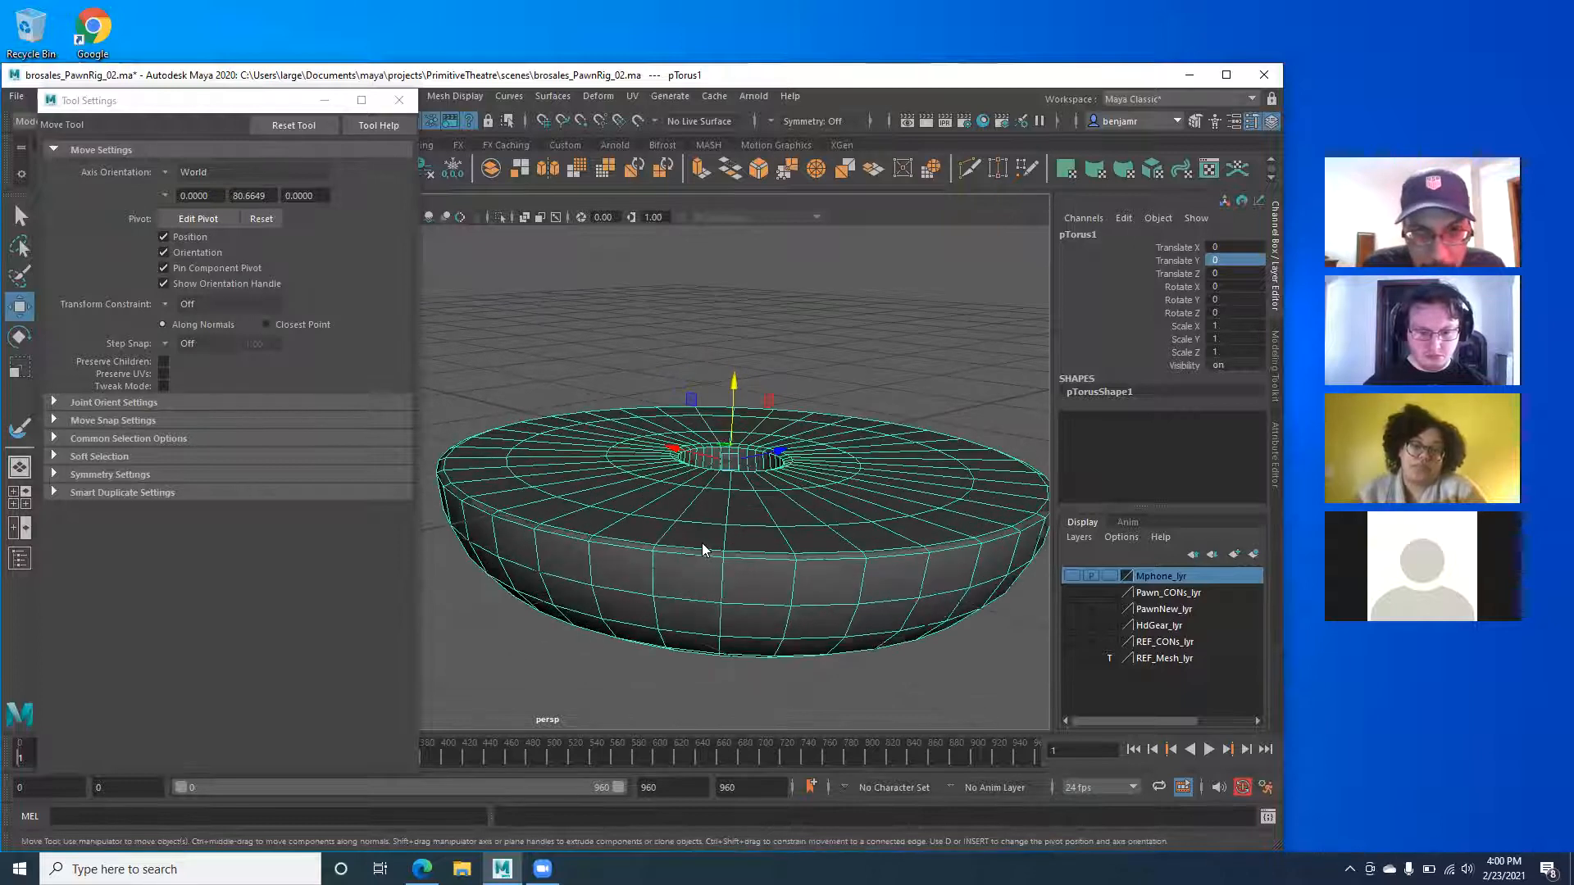
pyautogui.moveTo(701, 417); pyautogui.dragTo(690, 480, button='right')
pyautogui.moveTo(685, 537); pyautogui.dragTo(686, 542, button='right')
pyautogui.click(686, 548)
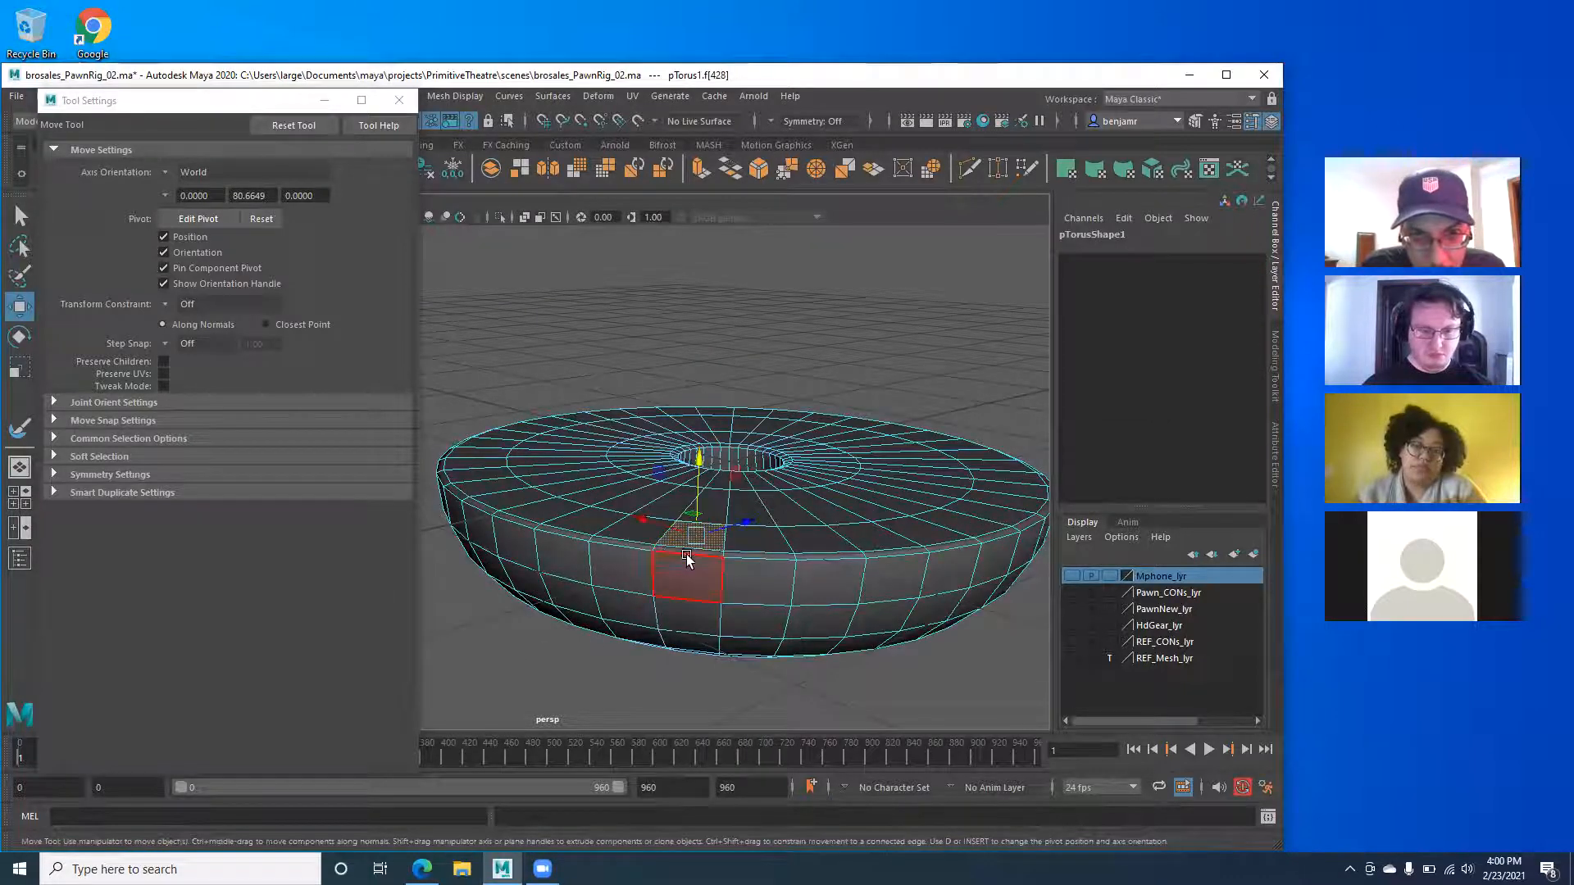
pyautogui.moveTo(615, 561)
pyautogui.keyDown('alt'); pyautogui.mouseDown()
pyautogui.moveTo(625, 571)
pyautogui.moveTo(616, 534)
pyautogui.mouseUp(); pyautogui.keyUp('alt')
pyautogui.press('Delete')
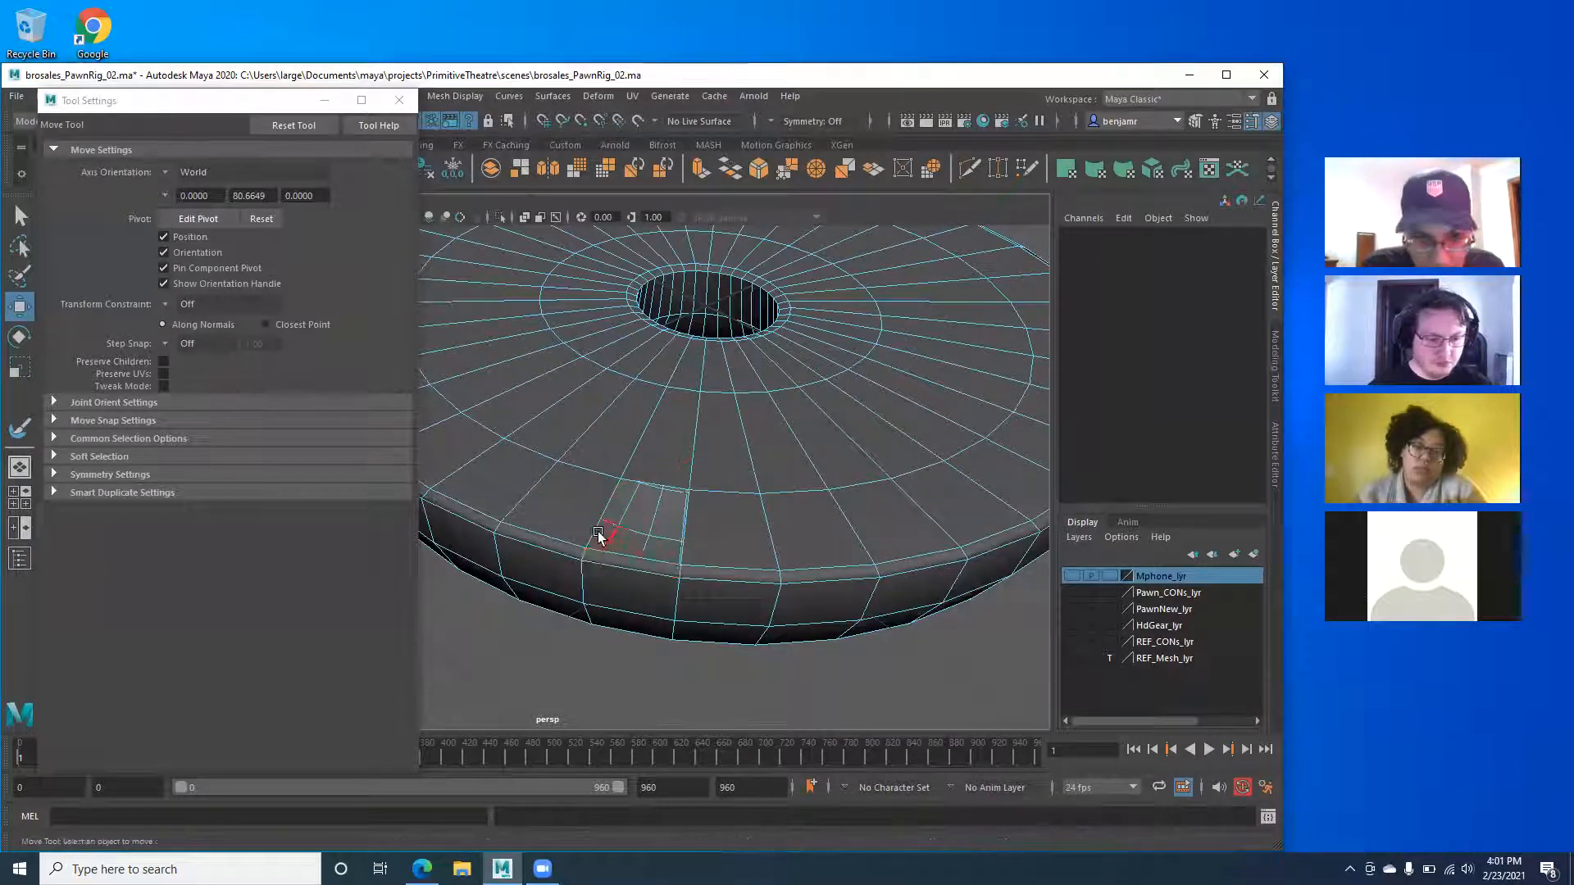
pyautogui.keyDown('alt'); pyautogui.moveTo(601, 537); pyautogui.dragTo(718, 565, button='right'); pyautogui.keyUp('alt')
pyautogui.keyDown('alt'); pyautogui.moveTo(648, 522); pyautogui.dragTo(702, 570); pyautogui.keyUp('alt')
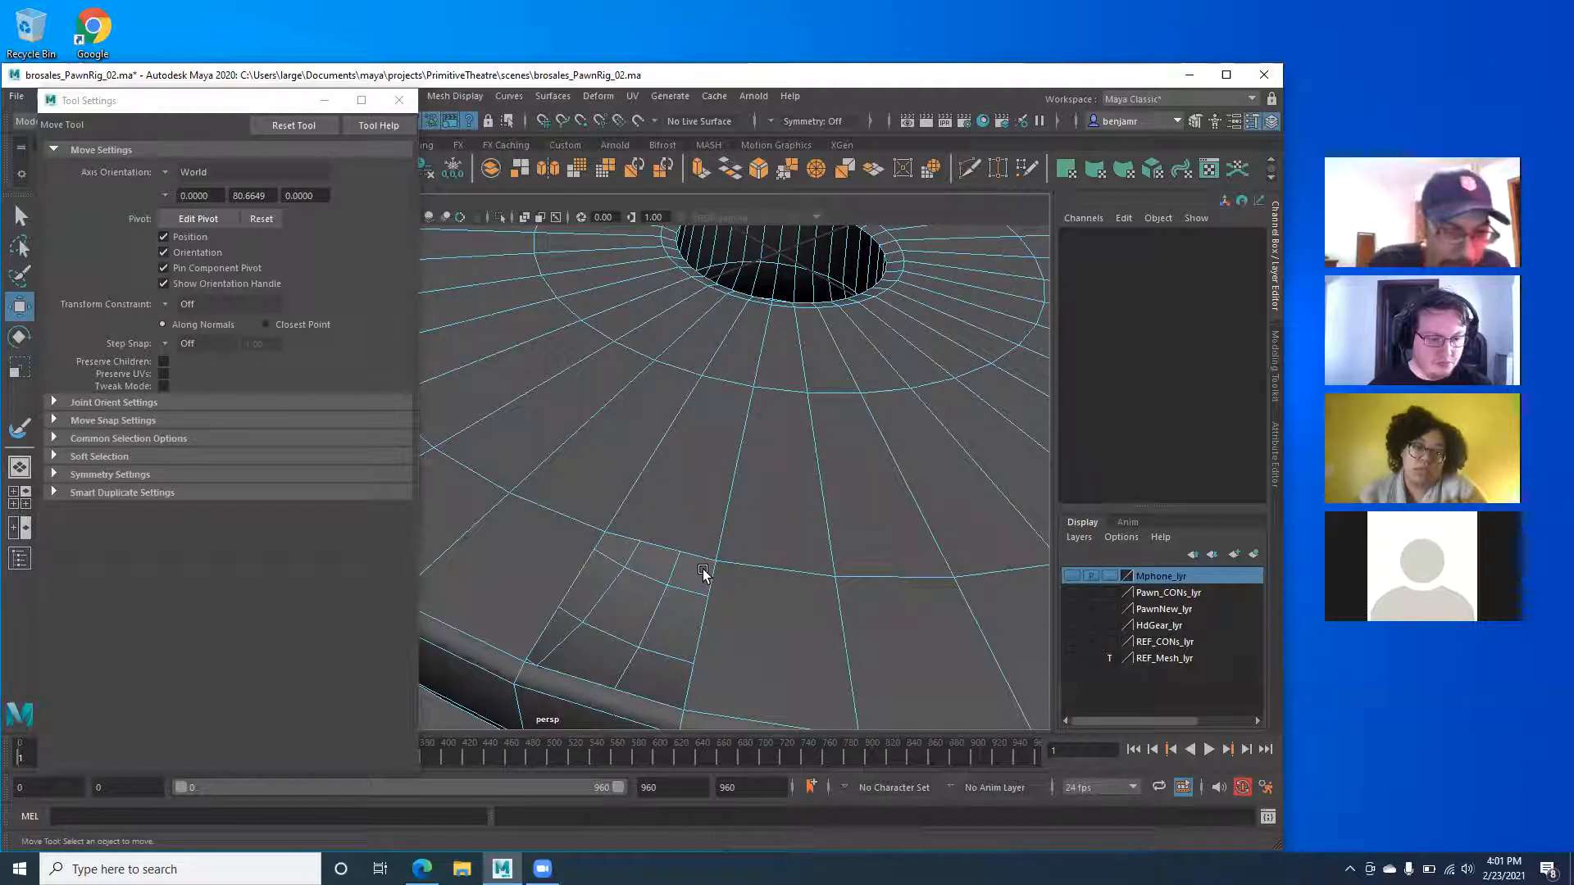
pyautogui.click(755, 629)
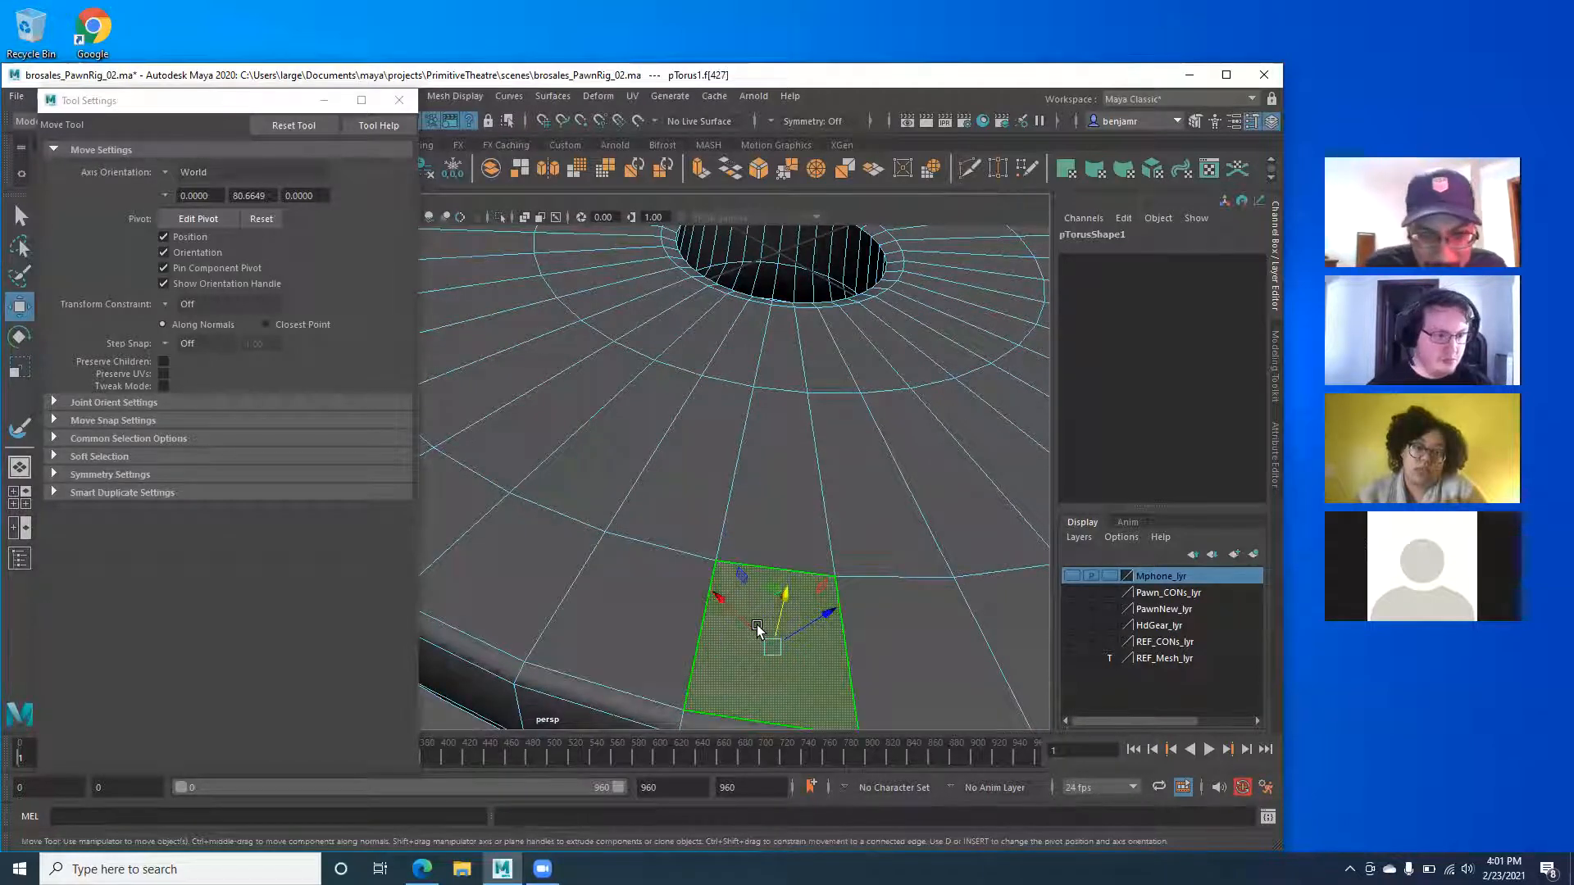
pyautogui.press('Delete')
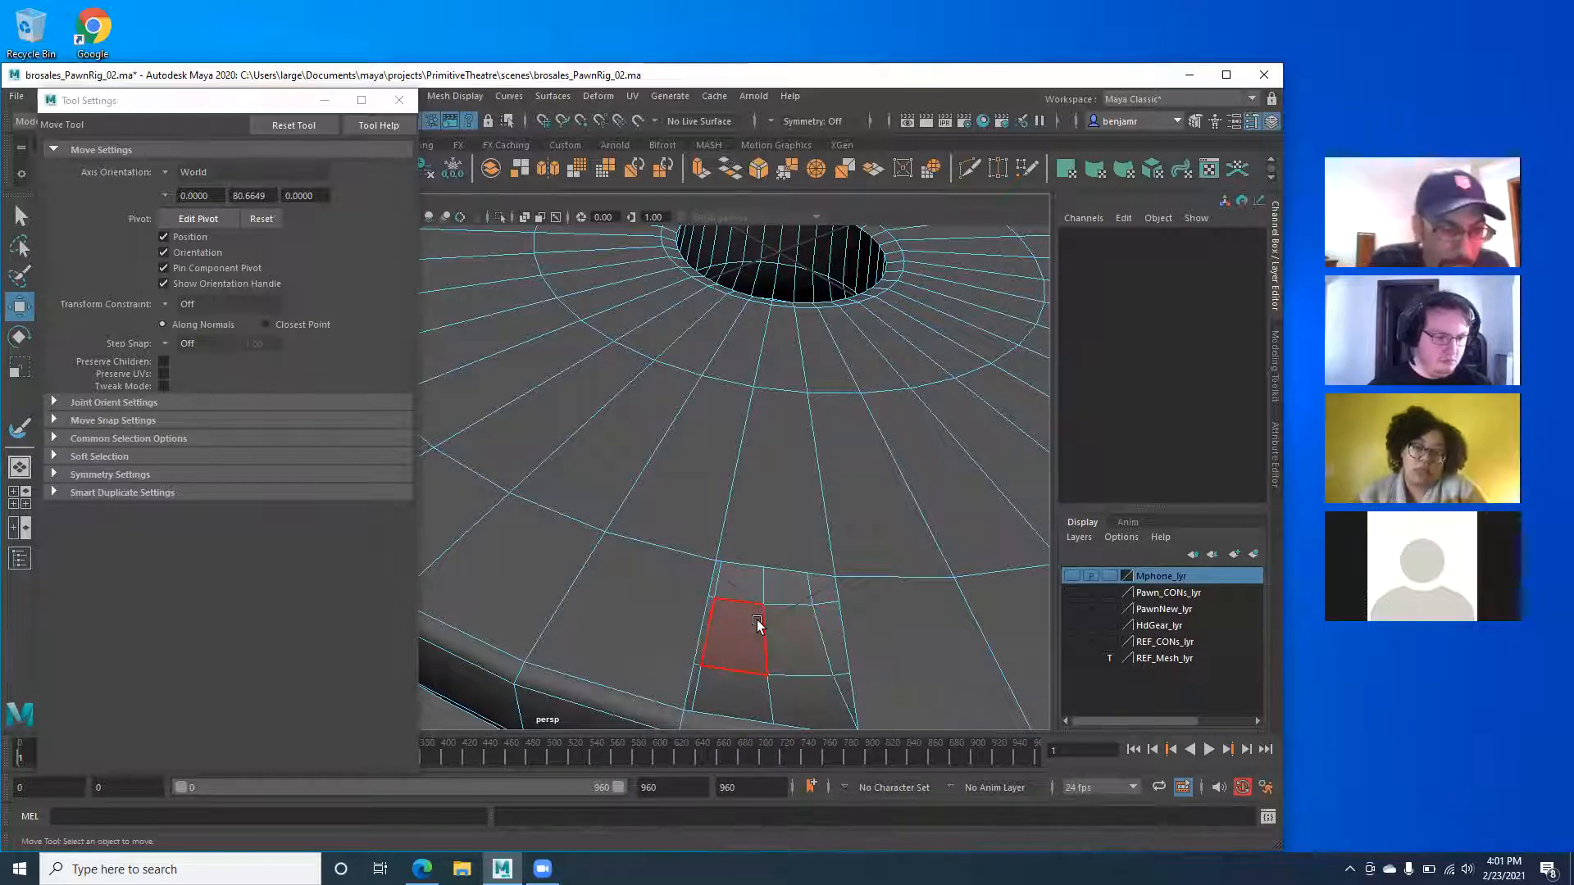
pyautogui.hotkey('ctrl', 'z')
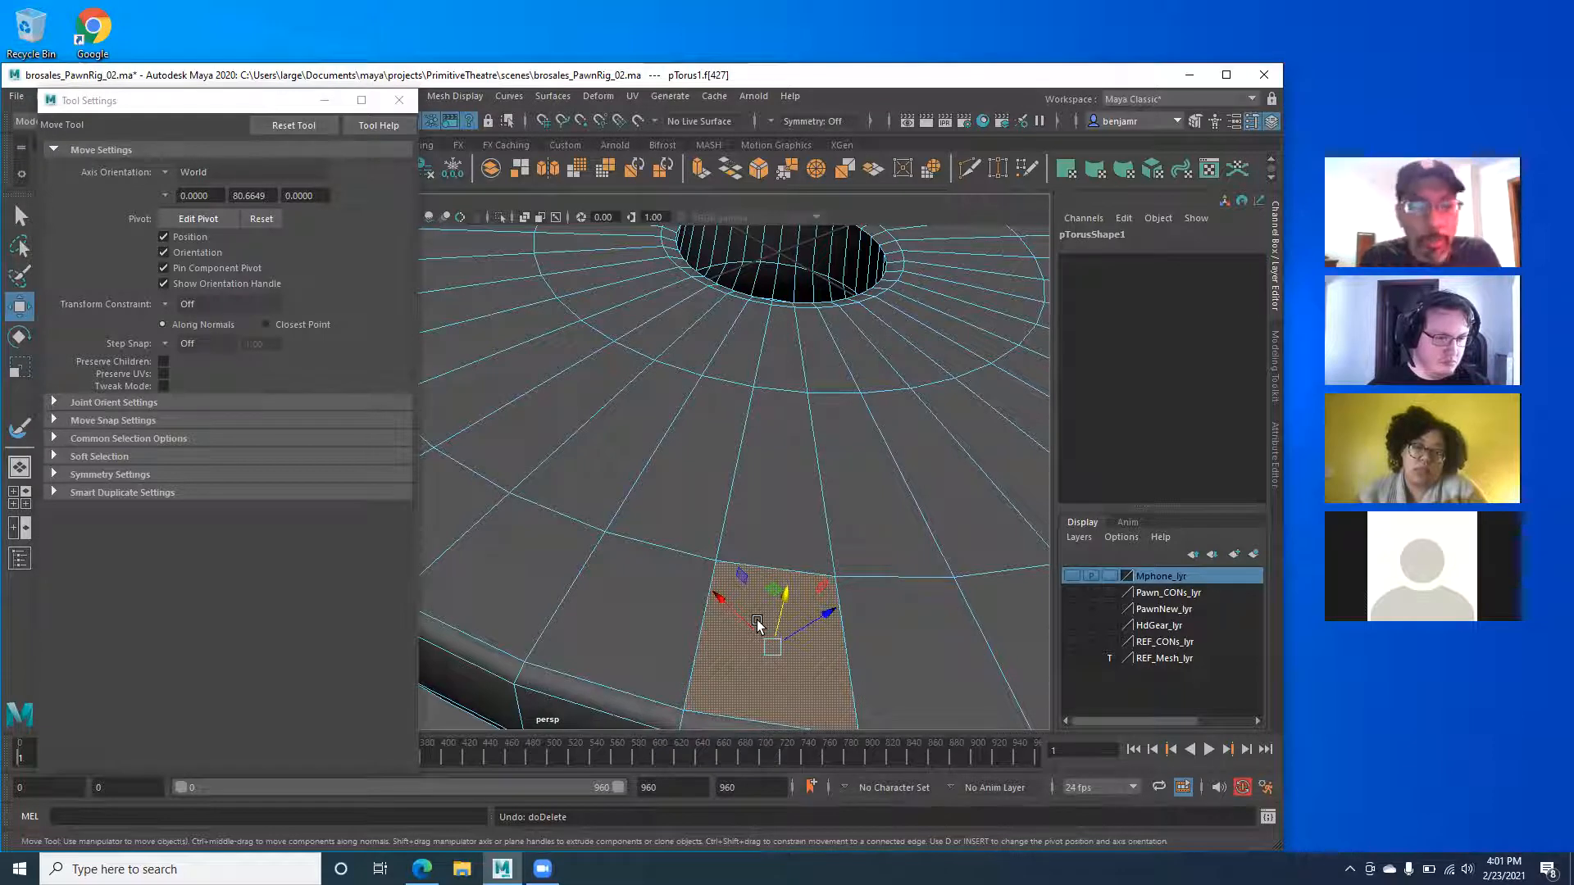
# Return to object mode and examine the torus half's lid, centre hole and underside from several angles.
pyautogui.keyDown('alt'); pyautogui.moveTo(754, 544); pyautogui.dragTo(594, 454, button='right'); pyautogui.keyUp('alt')
pyautogui.keyDown('alt'); pyautogui.moveTo(656, 473); pyautogui.dragTo(655, 501, button='middle'); pyautogui.keyUp('alt')
pyautogui.keyDown('alt'); pyautogui.moveTo(655, 501); pyautogui.dragTo(643, 254); pyautogui.keyUp('alt')
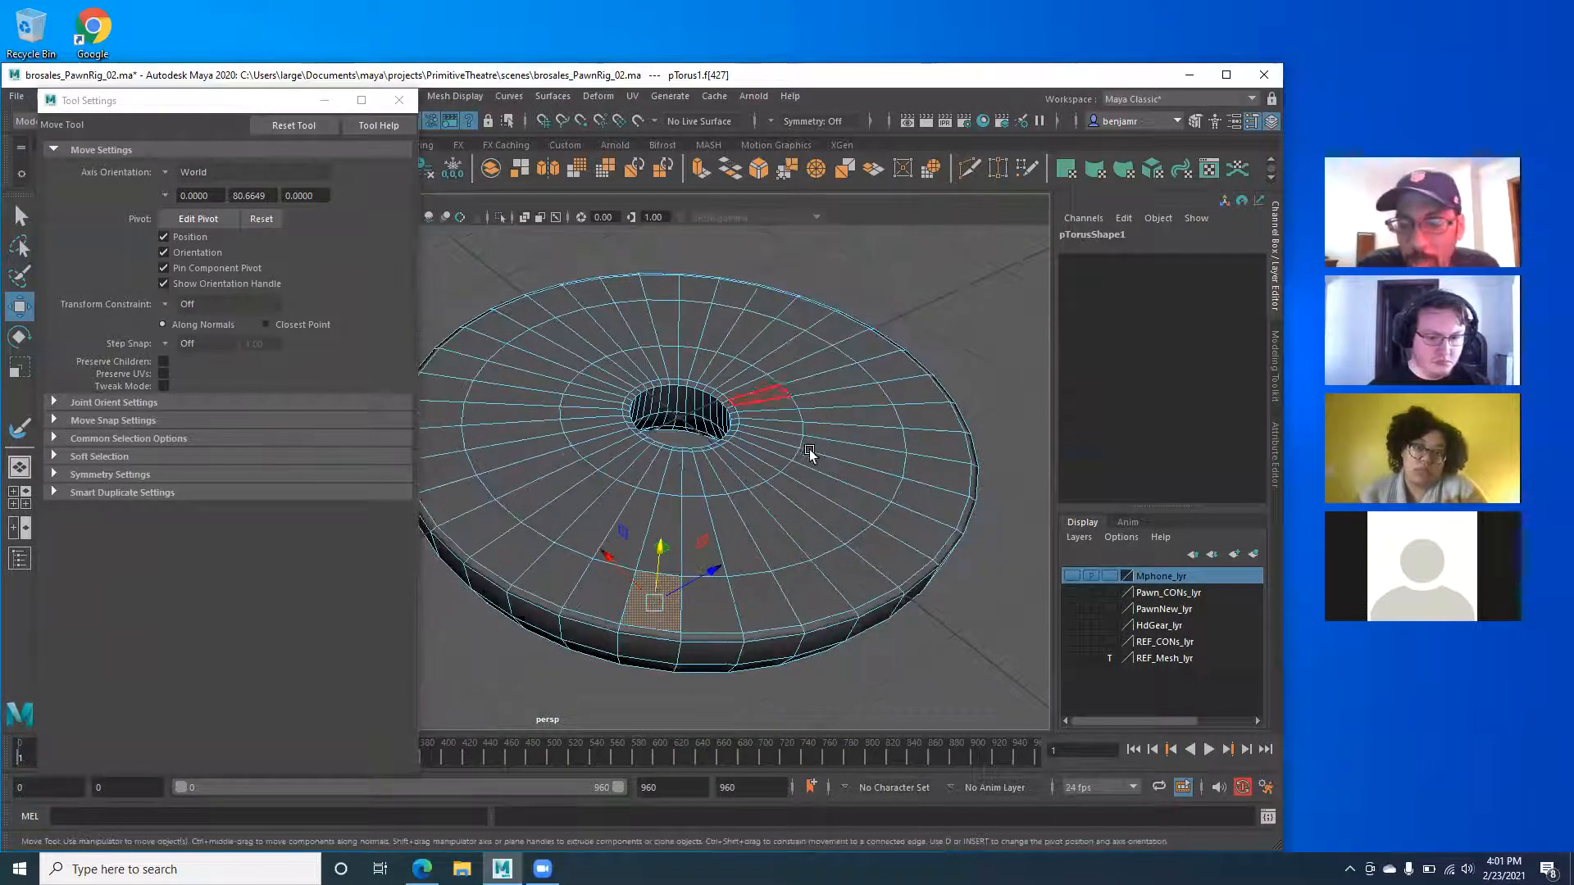
pyautogui.keyDown('alt'); pyautogui.moveTo(853, 428); pyautogui.dragTo(792, 395, button='right'); pyautogui.keyUp('alt')
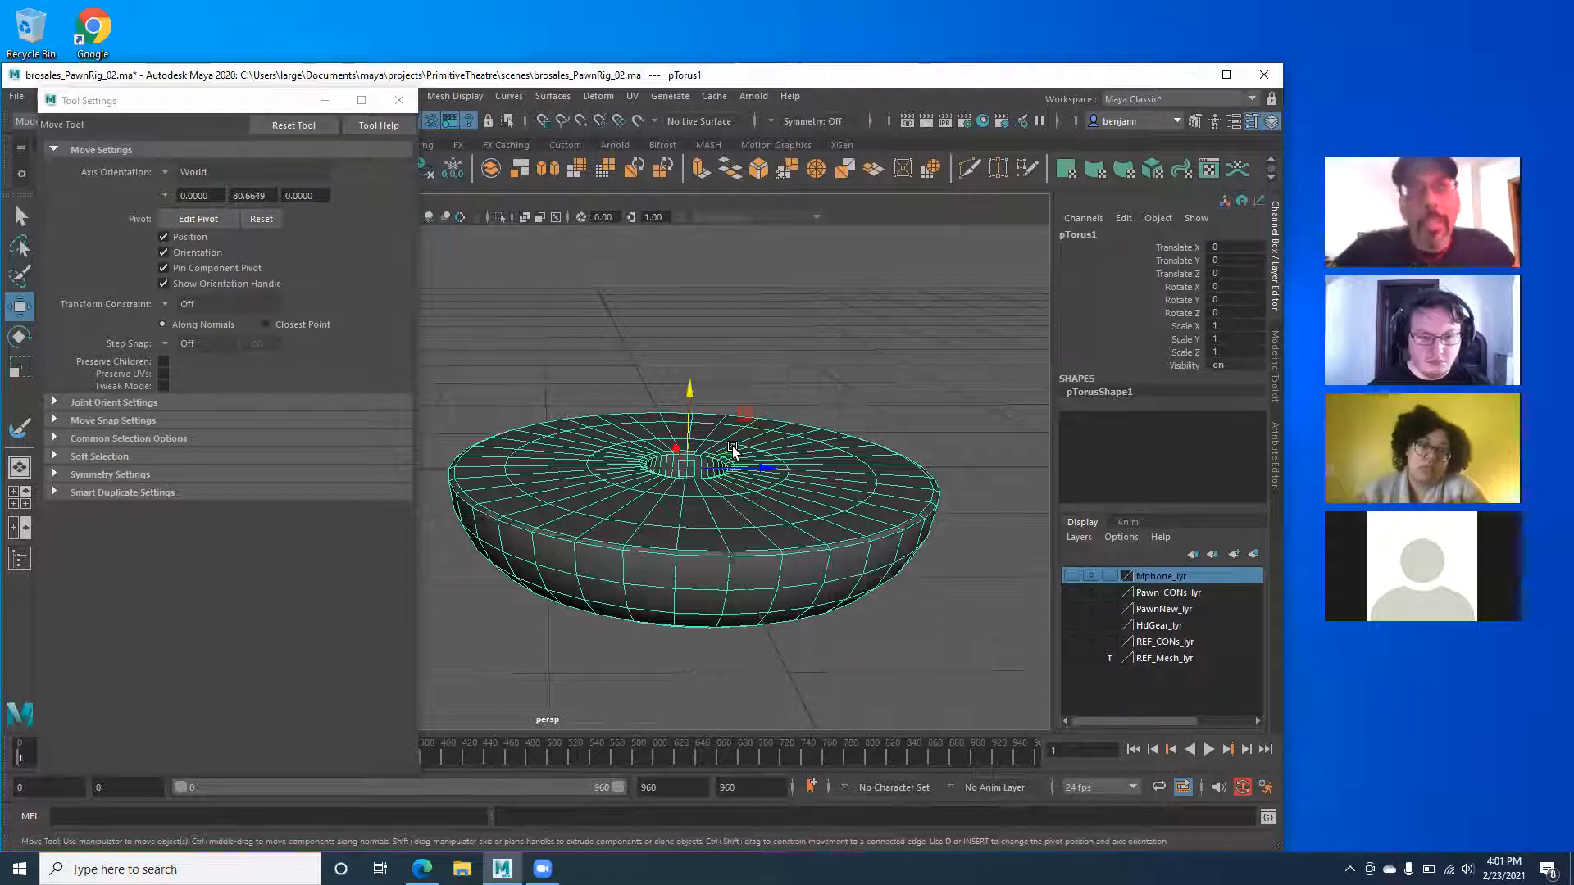
pyautogui.keyDown('alt'); pyautogui.moveTo(677, 550); pyautogui.dragTo(525, 398); pyautogui.keyUp('alt')
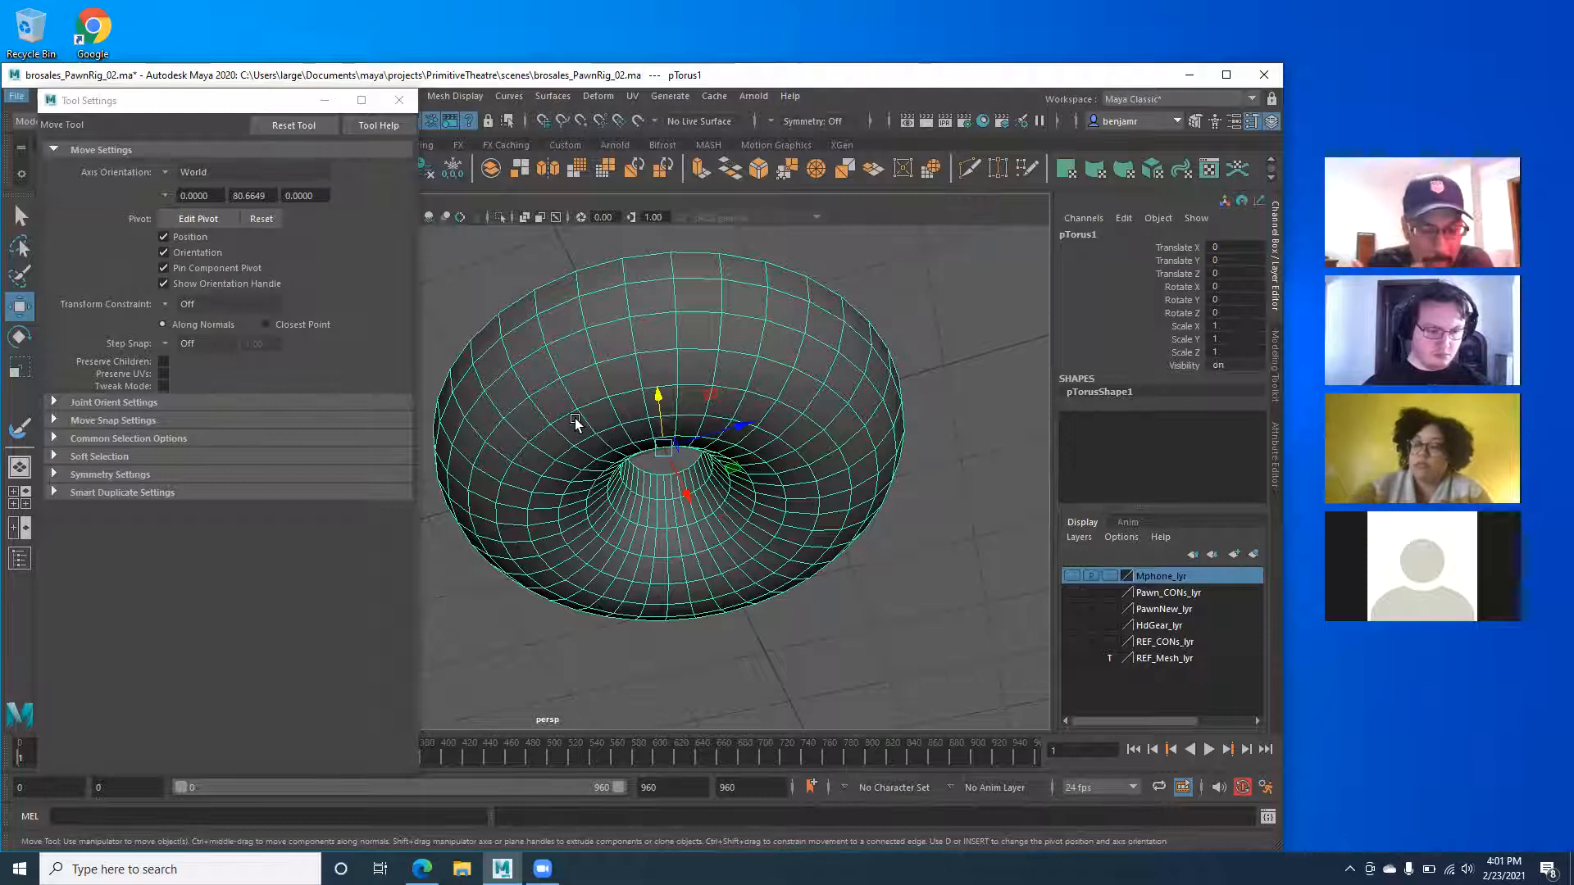
pyautogui.keyDown('alt'); pyautogui.moveTo(577, 420); pyautogui.dragTo(660, 553); pyautogui.keyUp('alt')
pyautogui.keyDown('alt'); pyautogui.moveTo(620, 610); pyautogui.dragTo(614, 527, button='middle'); pyautogui.keyUp('alt')
pyautogui.keyDown('alt'); pyautogui.moveTo(614, 527); pyautogui.dragTo(651, 550, button='right'); pyautogui.keyUp('alt')
pyautogui.keyDown('alt'); pyautogui.moveTo(759, 541); pyautogui.dragTo(745, 520); pyautogui.keyUp('alt')
pyautogui.keyDown('alt'); pyautogui.moveTo(745, 519); pyautogui.dragTo(581, 469, button='right'); pyautogui.keyUp('alt')
pyautogui.keyDown('alt'); pyautogui.moveTo(581, 469); pyautogui.dragTo(561, 464); pyautogui.keyUp('alt')
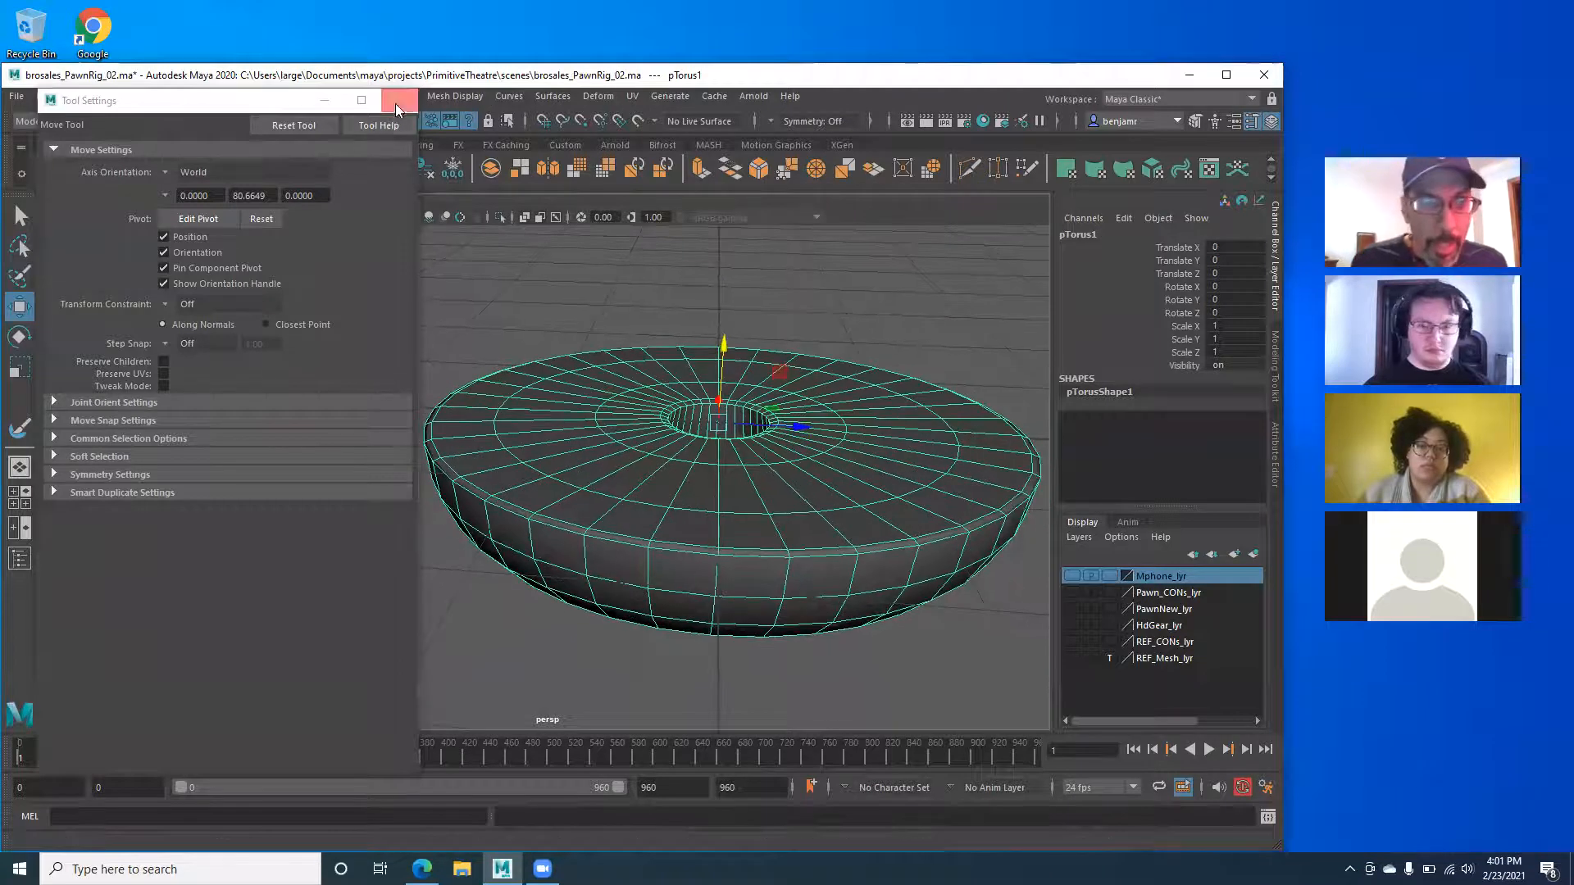
# Close the Tool Settings window and check the torus half from below and above in the full-size perspective view.
pyautogui.click(395, 103)
pyautogui.keyDown('alt'); pyautogui.moveTo(602, 565); pyautogui.dragTo(532, 557, button='right'); pyautogui.keyUp('alt')
pyautogui.keyDown('alt'); pyautogui.moveTo(606, 566); pyautogui.dragTo(579, 567); pyautogui.keyUp('alt')
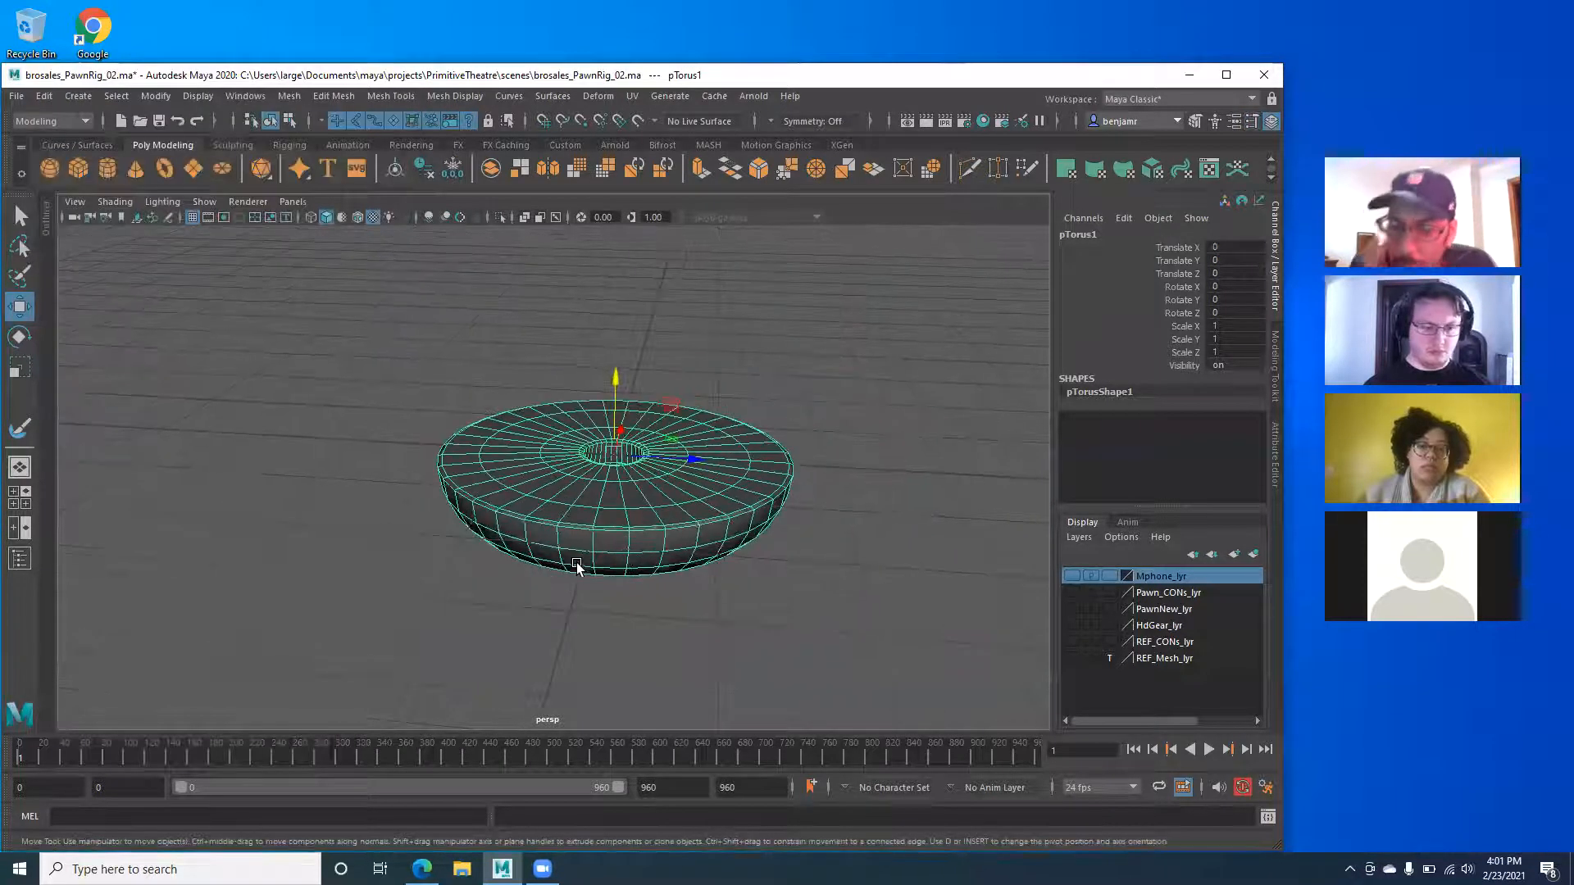
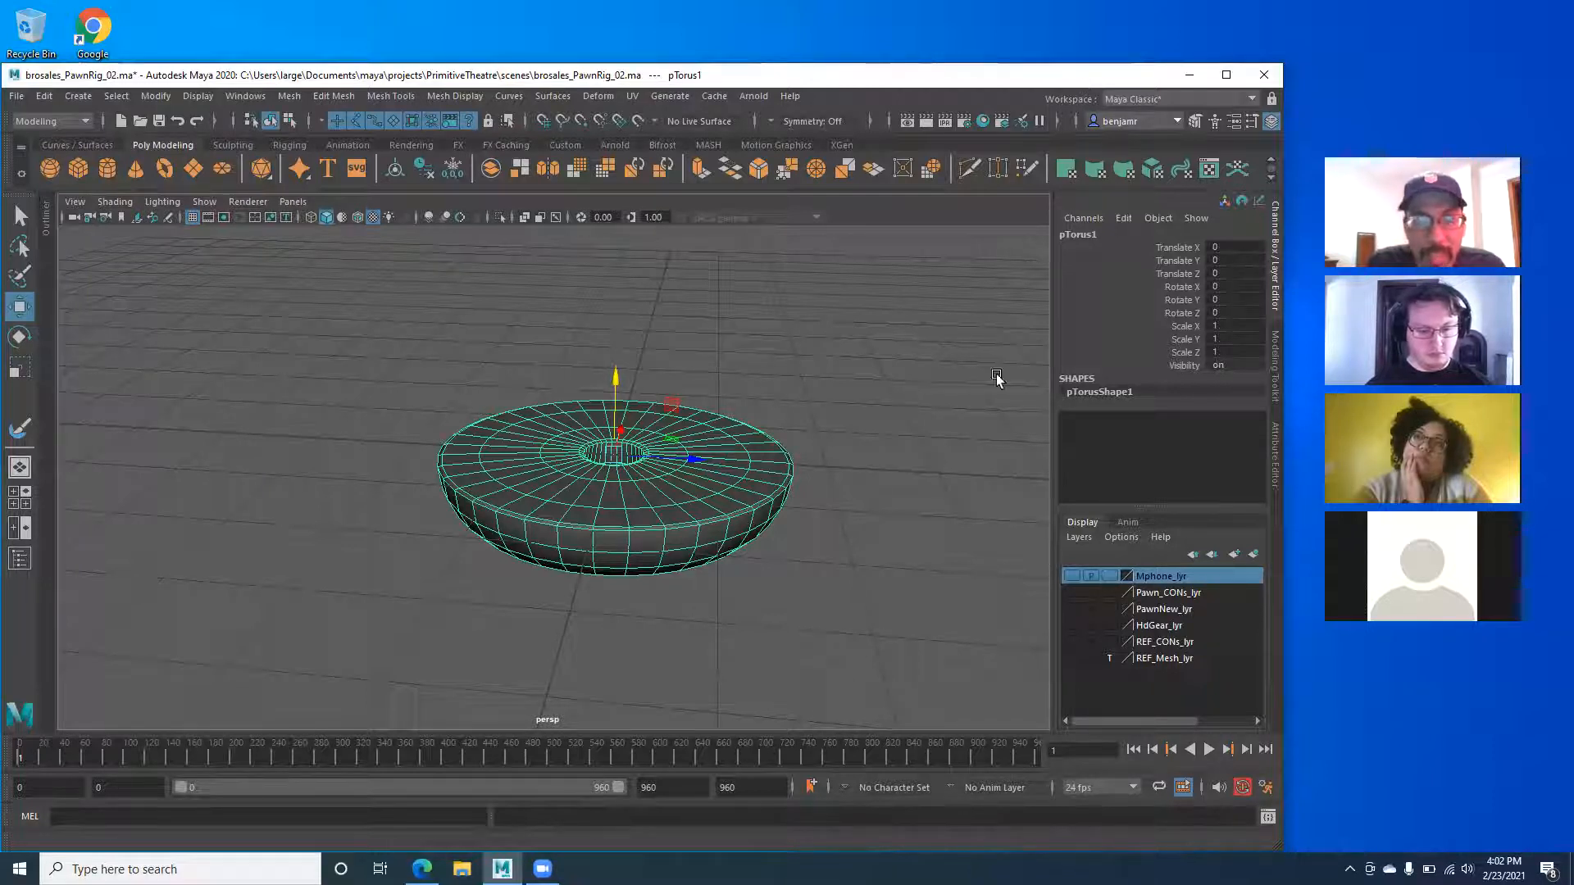
pyautogui.press('space')
pyautogui.press('space')
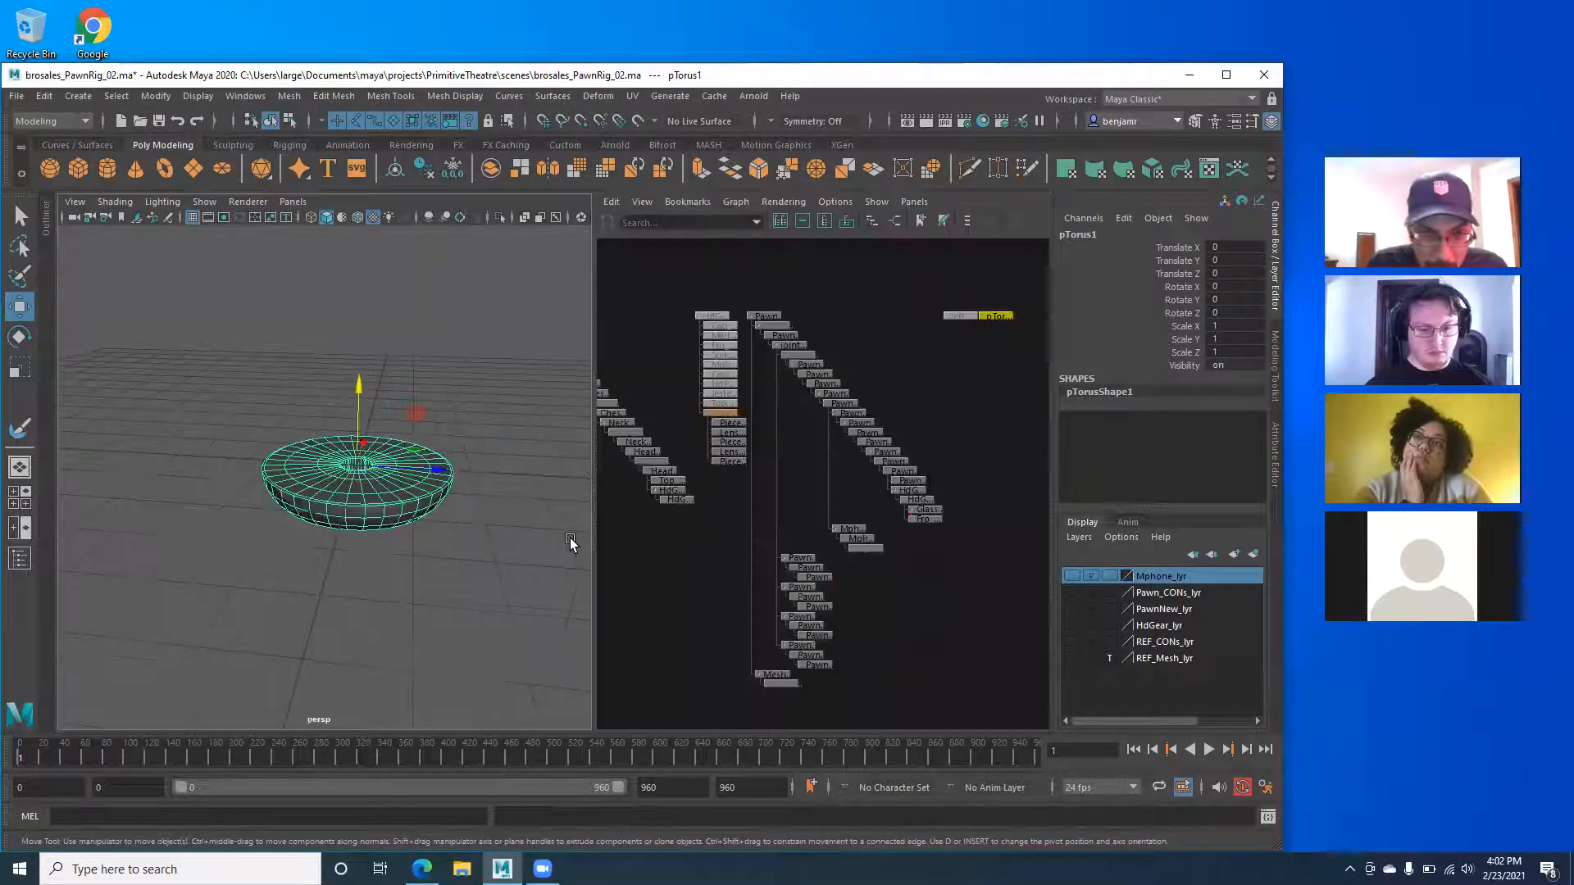
pyautogui.keyDown('alt'); pyautogui.moveTo(574, 534); pyautogui.dragTo(590, 459); pyautogui.keyUp('alt')
pyautogui.keyDown('alt'); pyautogui.moveTo(561, 536); pyautogui.dragTo(519, 383); pyautogui.keyUp('alt')
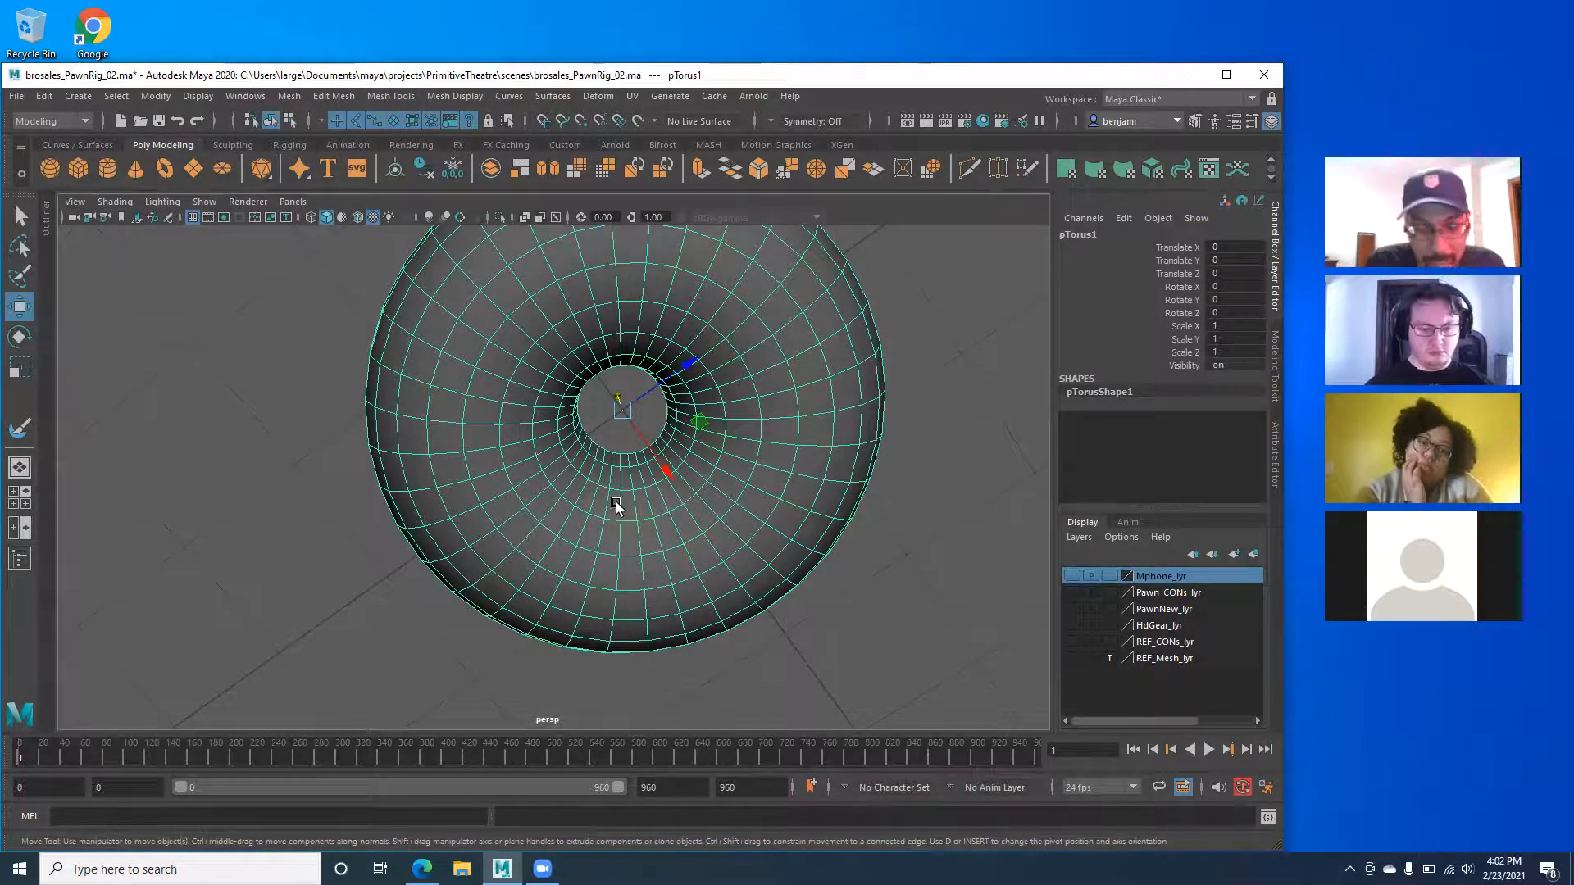
pyautogui.keyDown('alt'); pyautogui.moveTo(609, 512); pyautogui.dragTo(622, 654); pyautogui.keyUp('alt')
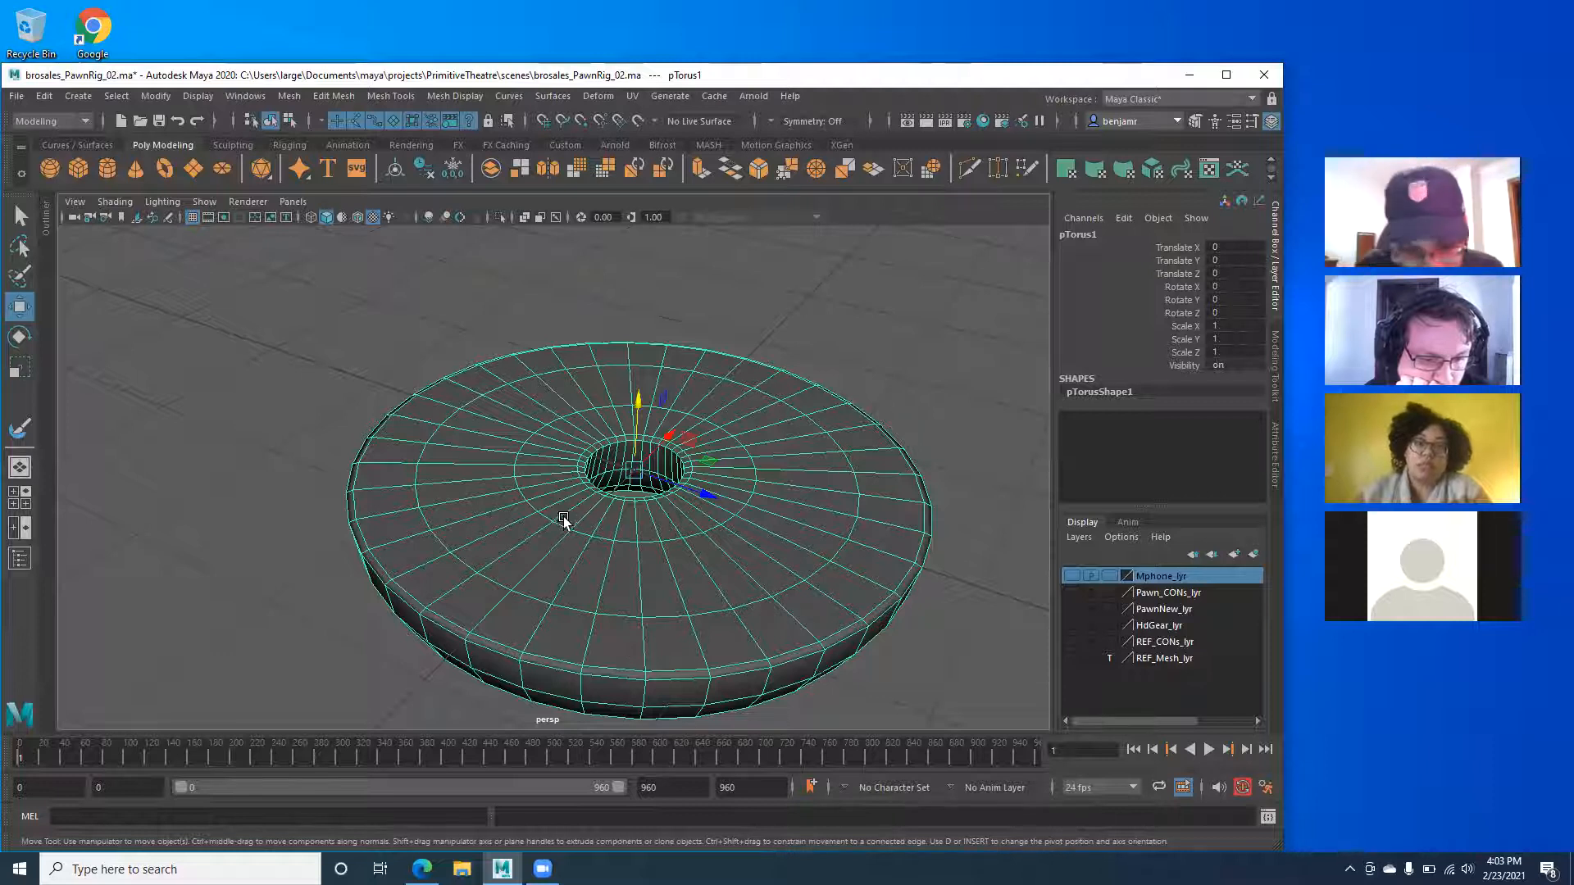
# Examine the torus half's lid edges and curved underside, deselecting it to view the shaded surface and reselecting it.
pyautogui.keyDown('alt'); pyautogui.moveTo(475, 528); pyautogui.dragTo(675, 450); pyautogui.keyUp('alt')
pyautogui.keyDown('alt'); pyautogui.moveTo(526, 440); pyautogui.dragTo(595, 437, button='middle'); pyautogui.keyUp('alt')
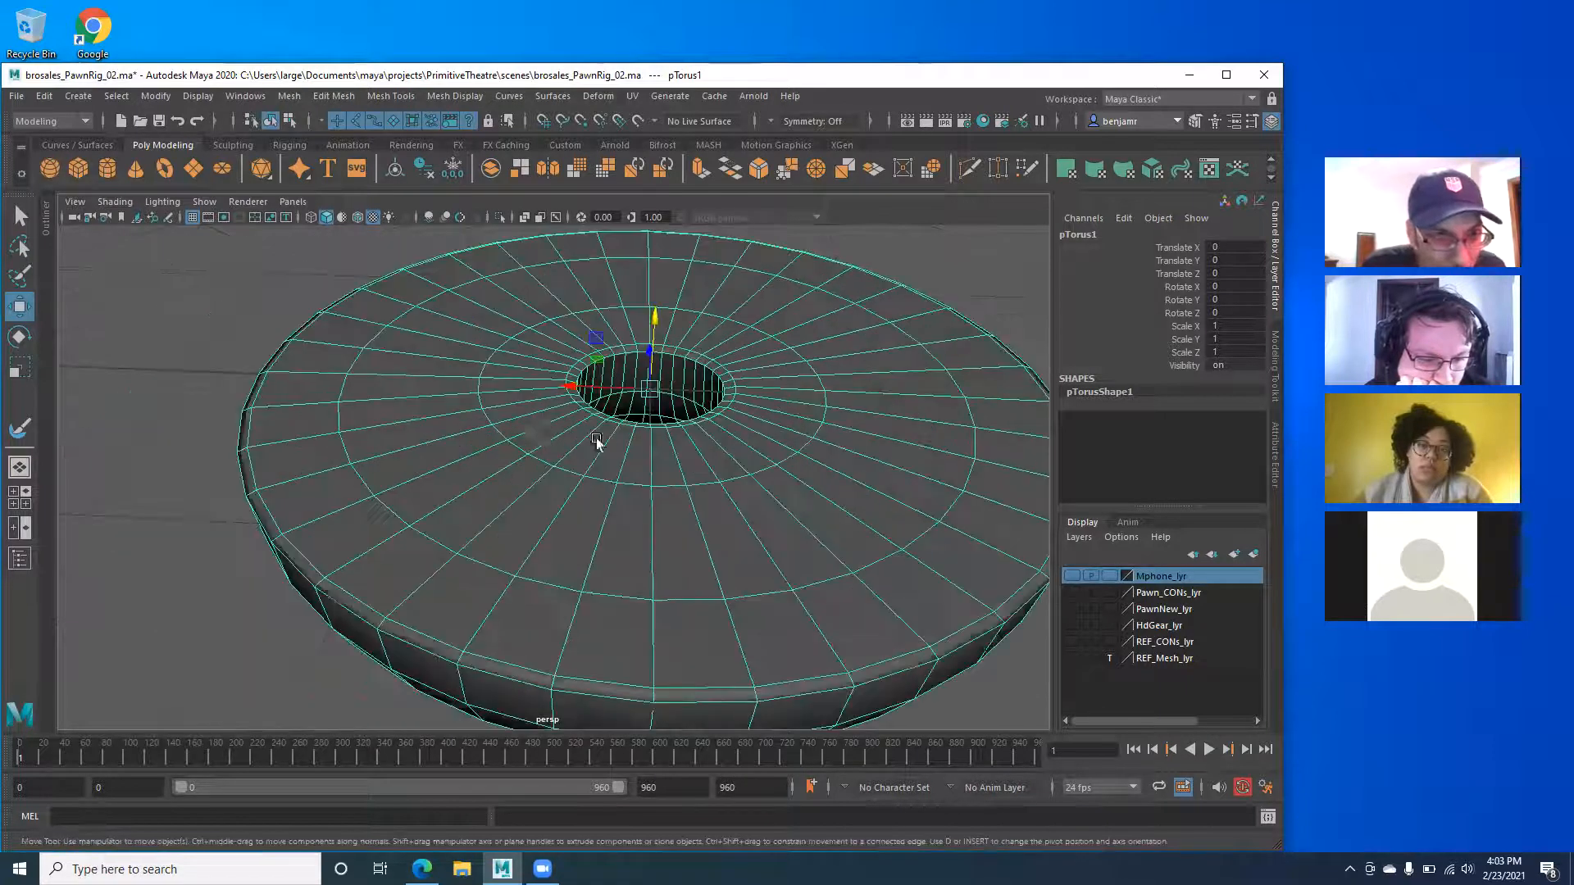
pyautogui.keyDown('alt'); pyautogui.moveTo(596, 441); pyautogui.dragTo(415, 464, button='right'); pyautogui.keyUp('alt')
pyautogui.keyDown('alt'); pyautogui.moveTo(421, 464); pyautogui.dragTo(440, 464); pyautogui.keyUp('alt')
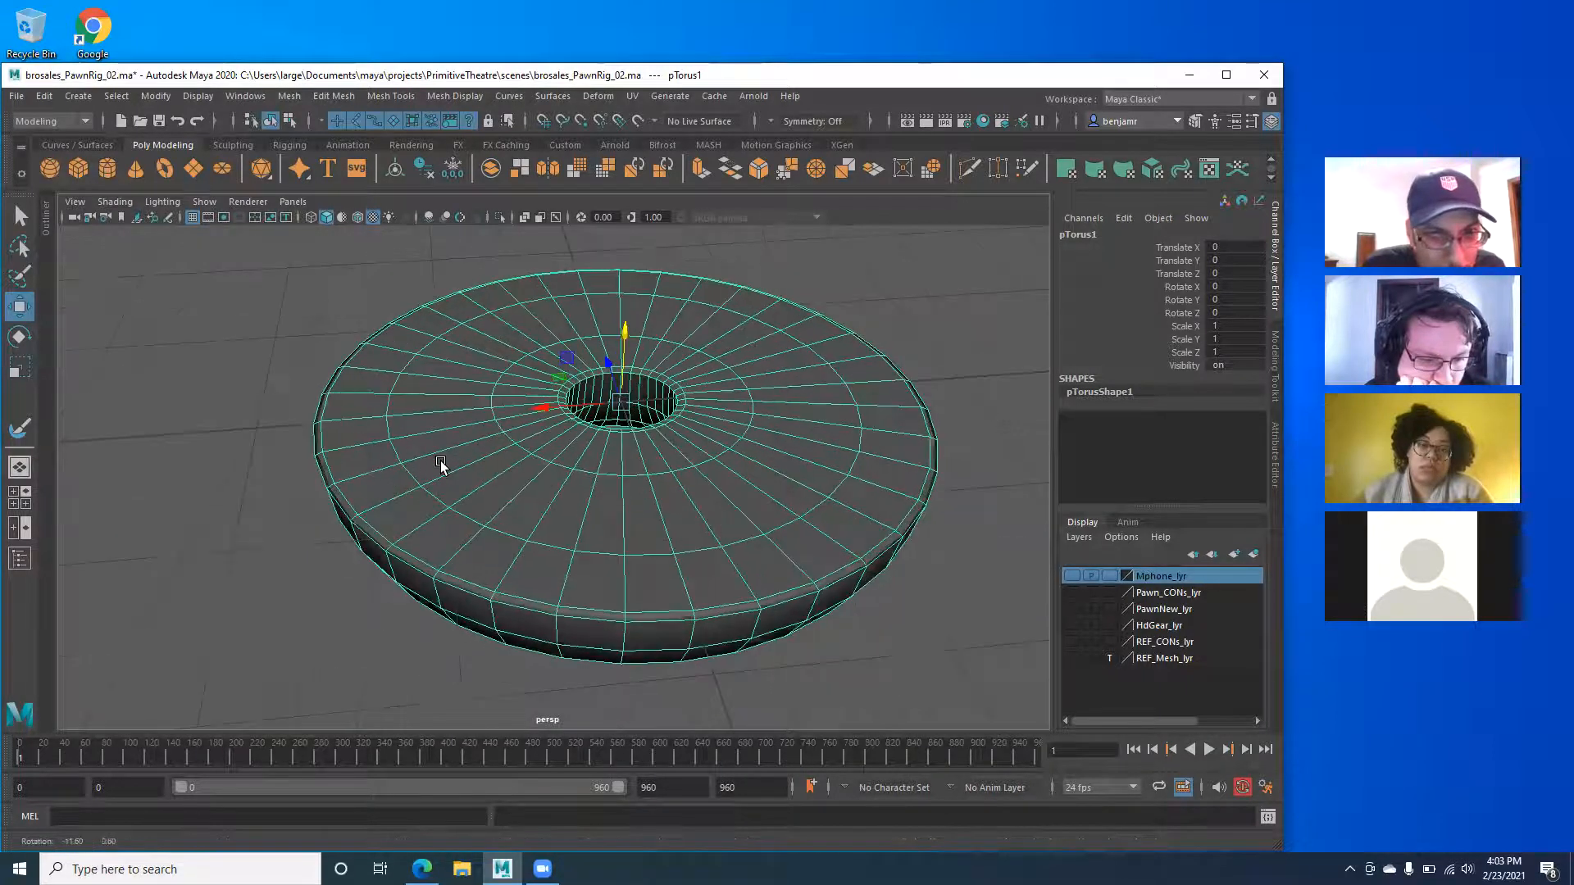
pyautogui.click(295, 616)
pyautogui.keyDown('alt'); pyautogui.moveTo(579, 555); pyautogui.dragTo(530, 429); pyautogui.keyUp('alt')
pyautogui.click(558, 408)
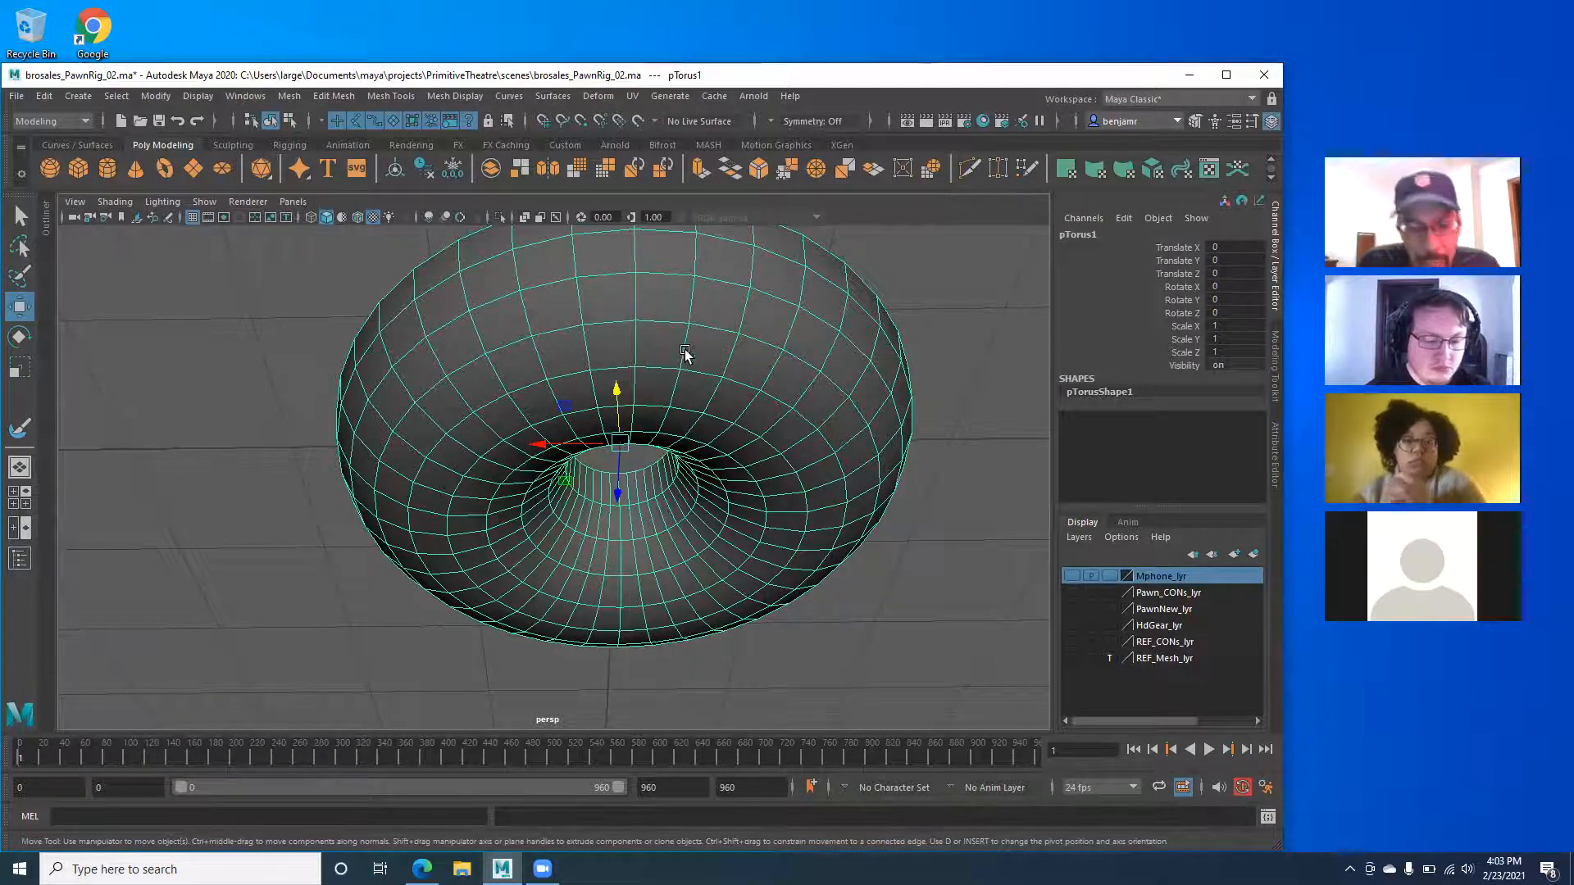
pyautogui.keyDown('alt'); pyautogui.moveTo(643, 372); pyautogui.dragTo(622, 456); pyautogui.keyUp('alt')
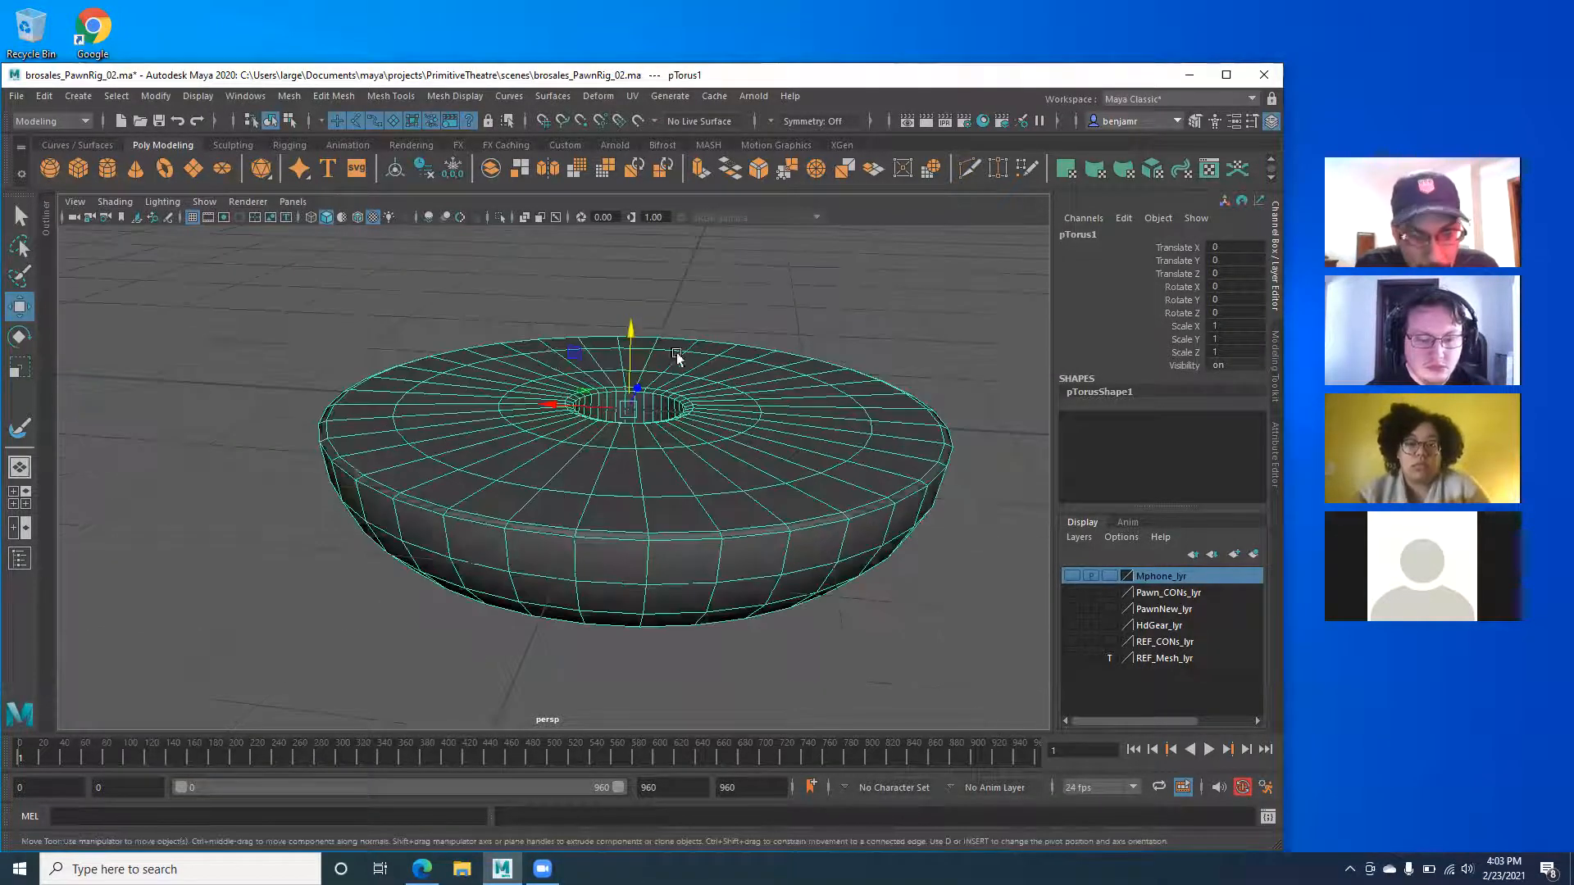
pyautogui.keyDown('alt'); pyautogui.moveTo(677, 358); pyautogui.dragTo(622, 402, button='middle'); pyautogui.keyUp('alt')
pyautogui.keyDown('alt'); pyautogui.moveTo(622, 402); pyautogui.dragTo(620, 414); pyautogui.keyUp('alt')
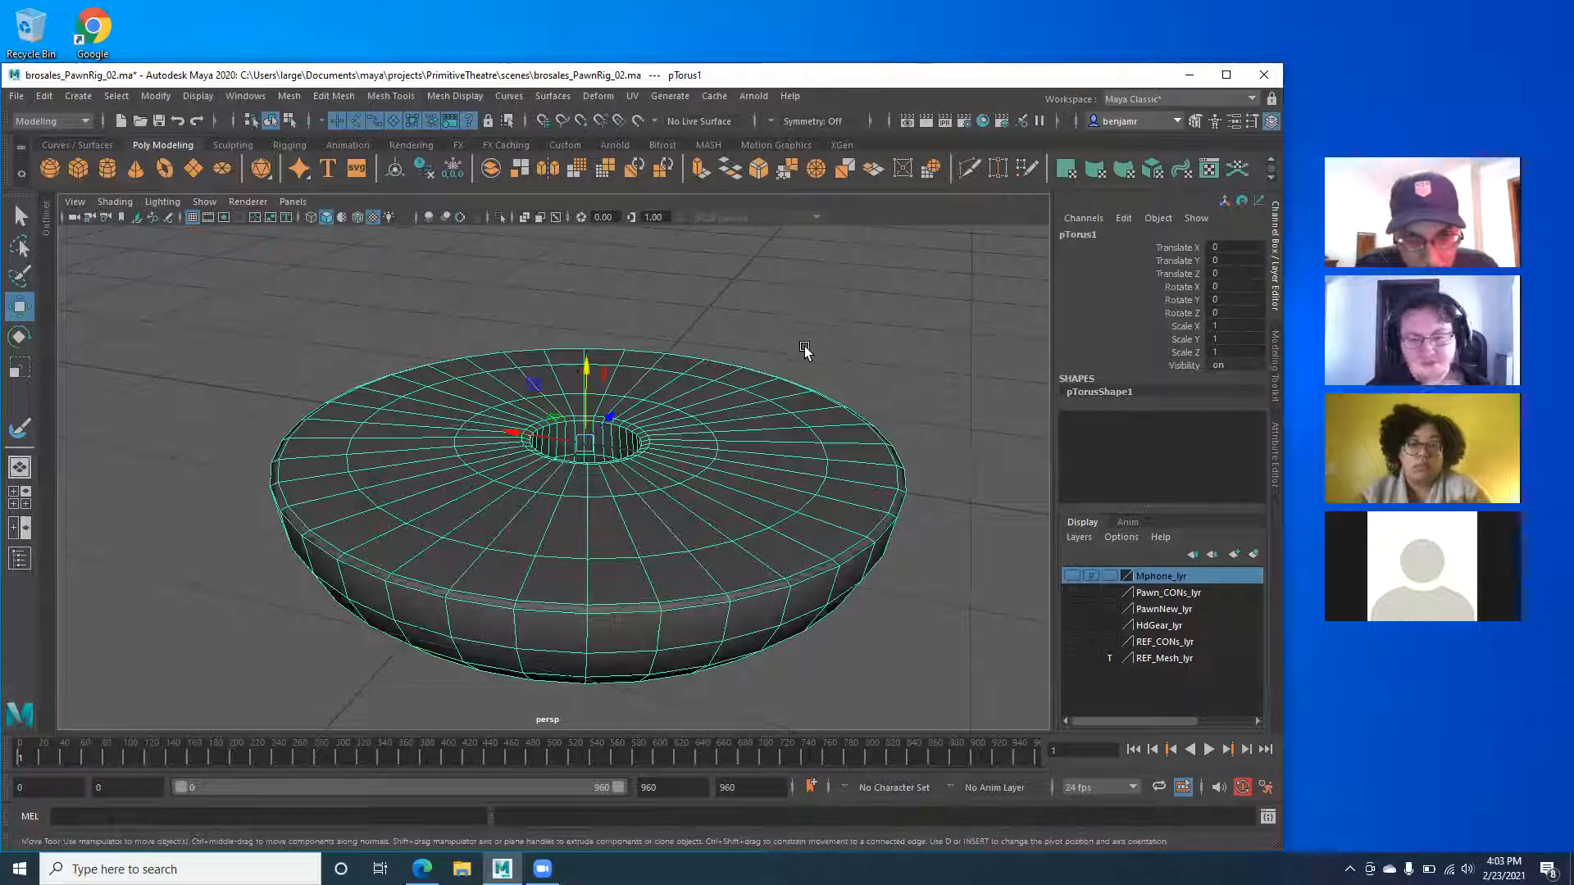
pyautogui.click(583, 337)
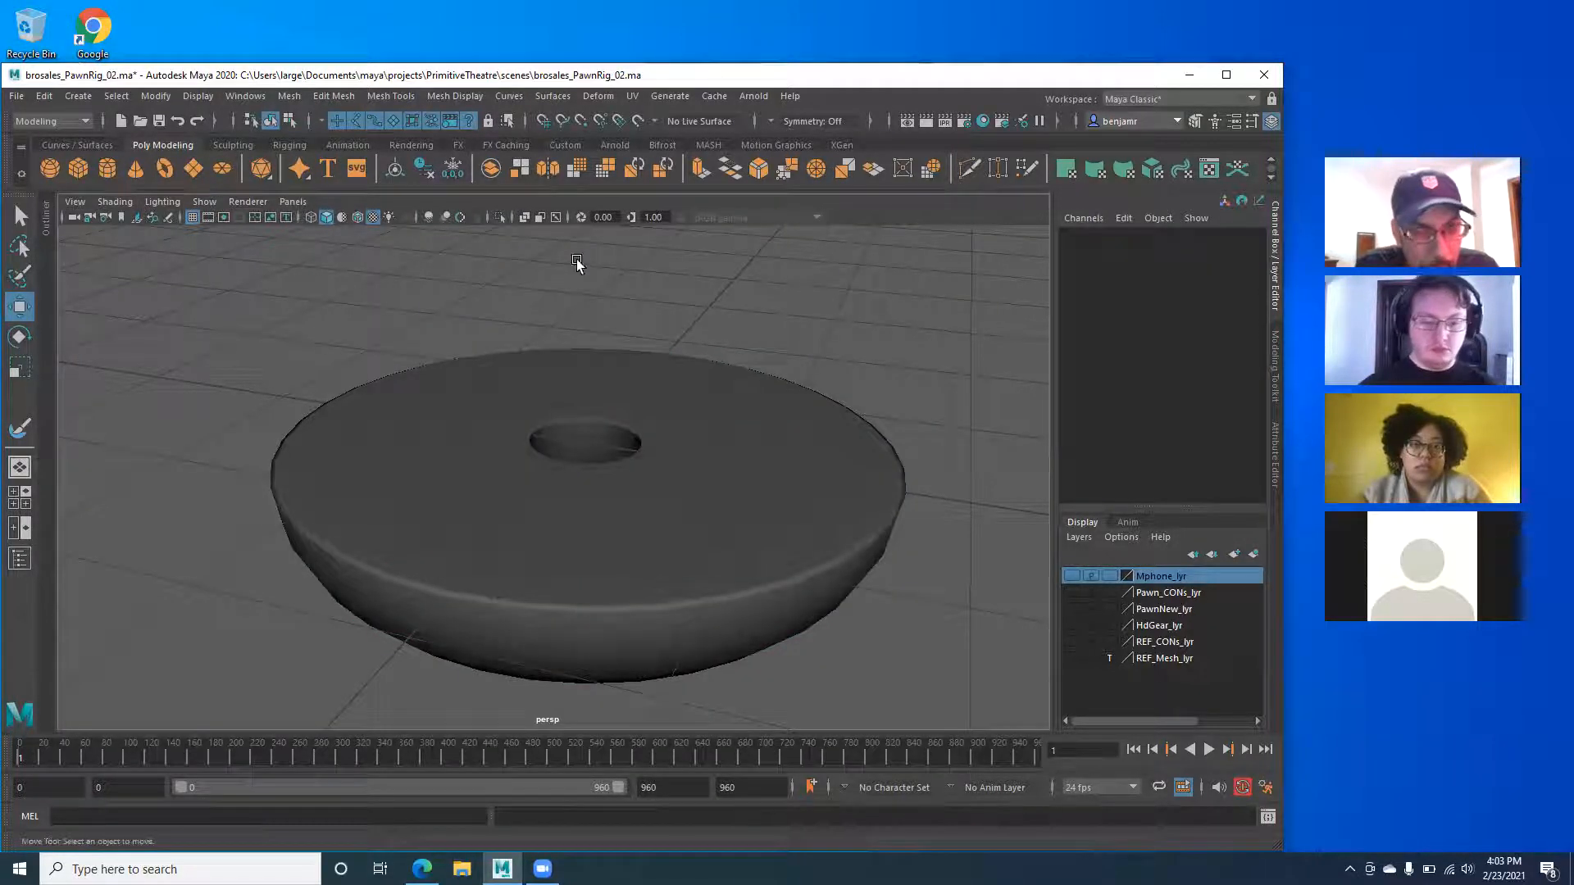
pyautogui.click(617, 387)
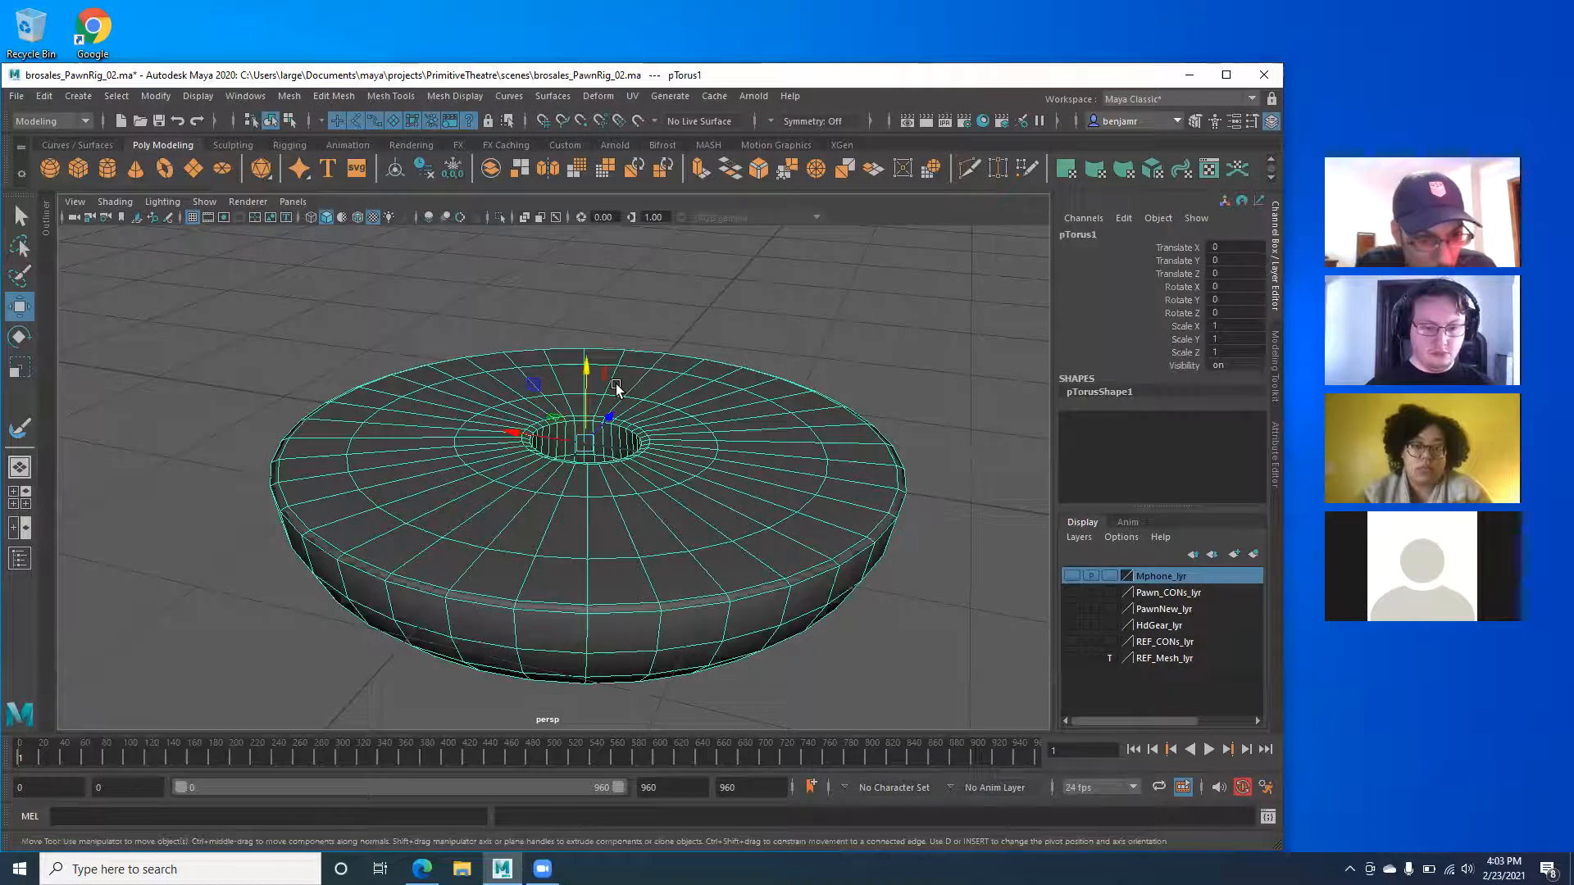
# Scale the torus half down uniformly to about 0.954.
pyautogui.keyDown('alt'); pyautogui.moveTo(553, 459); pyautogui.dragTo(360, 475); pyautogui.keyUp('alt')
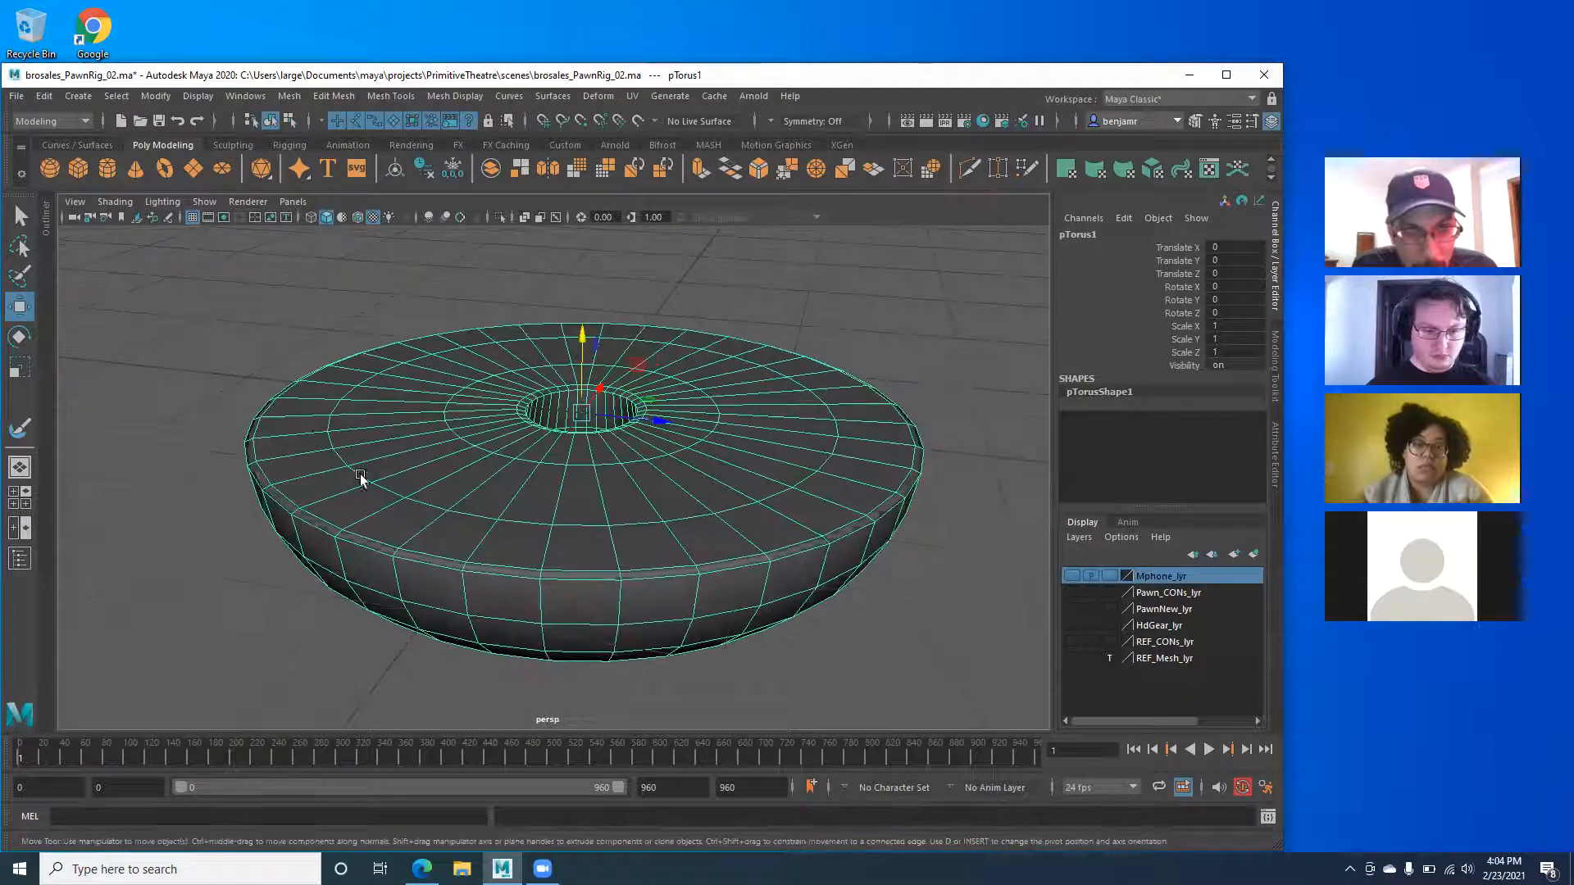
pyautogui.keyDown('alt'); pyautogui.moveTo(309, 545); pyautogui.dragTo(275, 552); pyautogui.keyUp('alt')
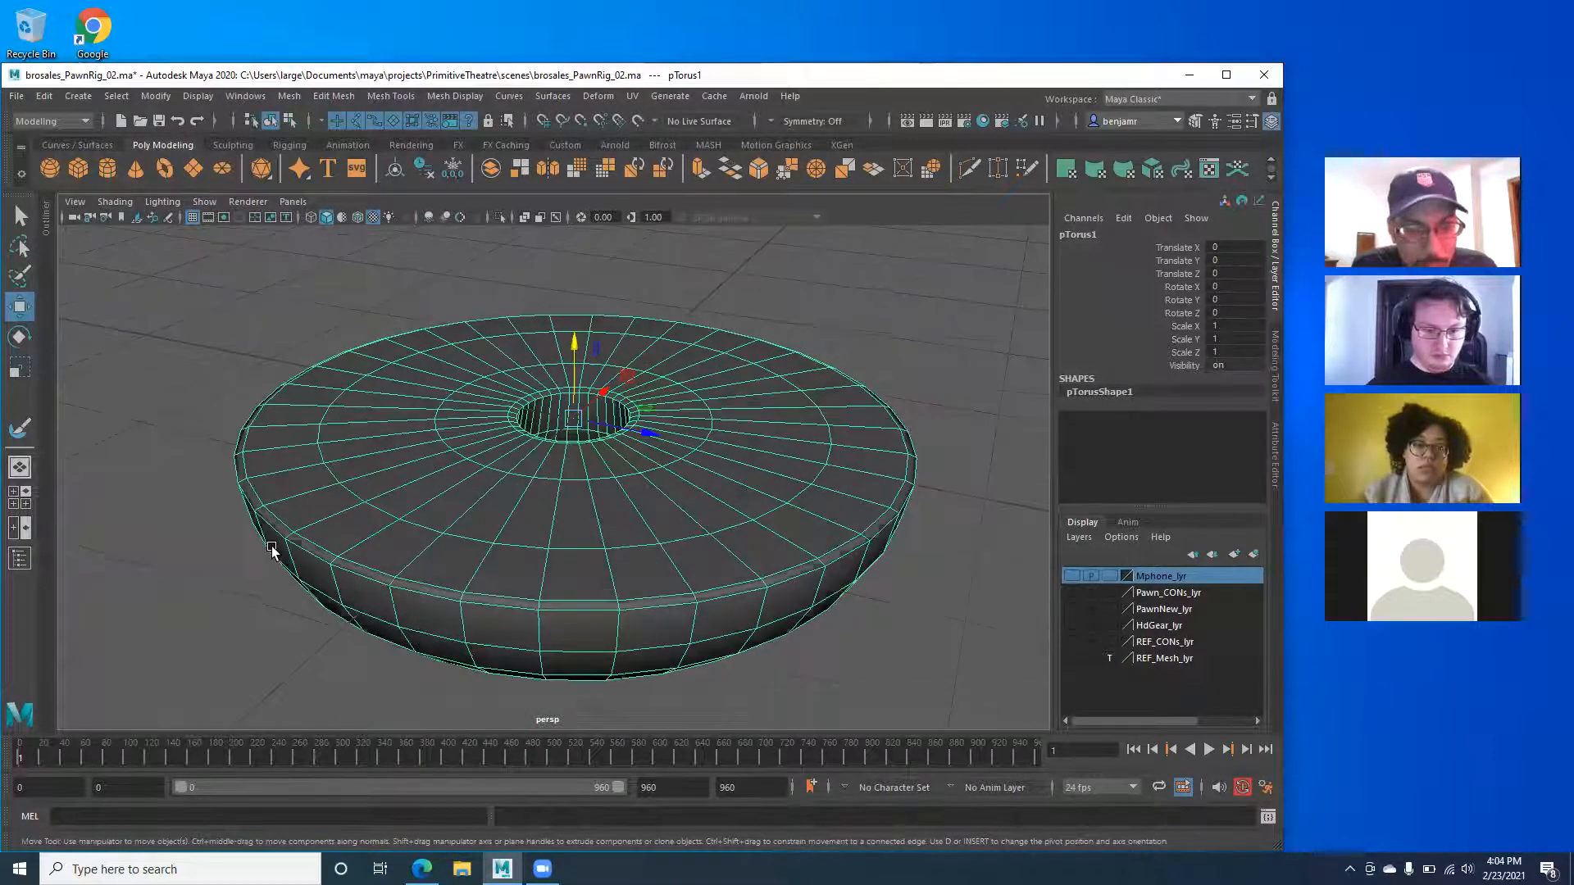
pyautogui.press('r')
pyautogui.moveTo(569, 416); pyautogui.dragTo(548, 419)
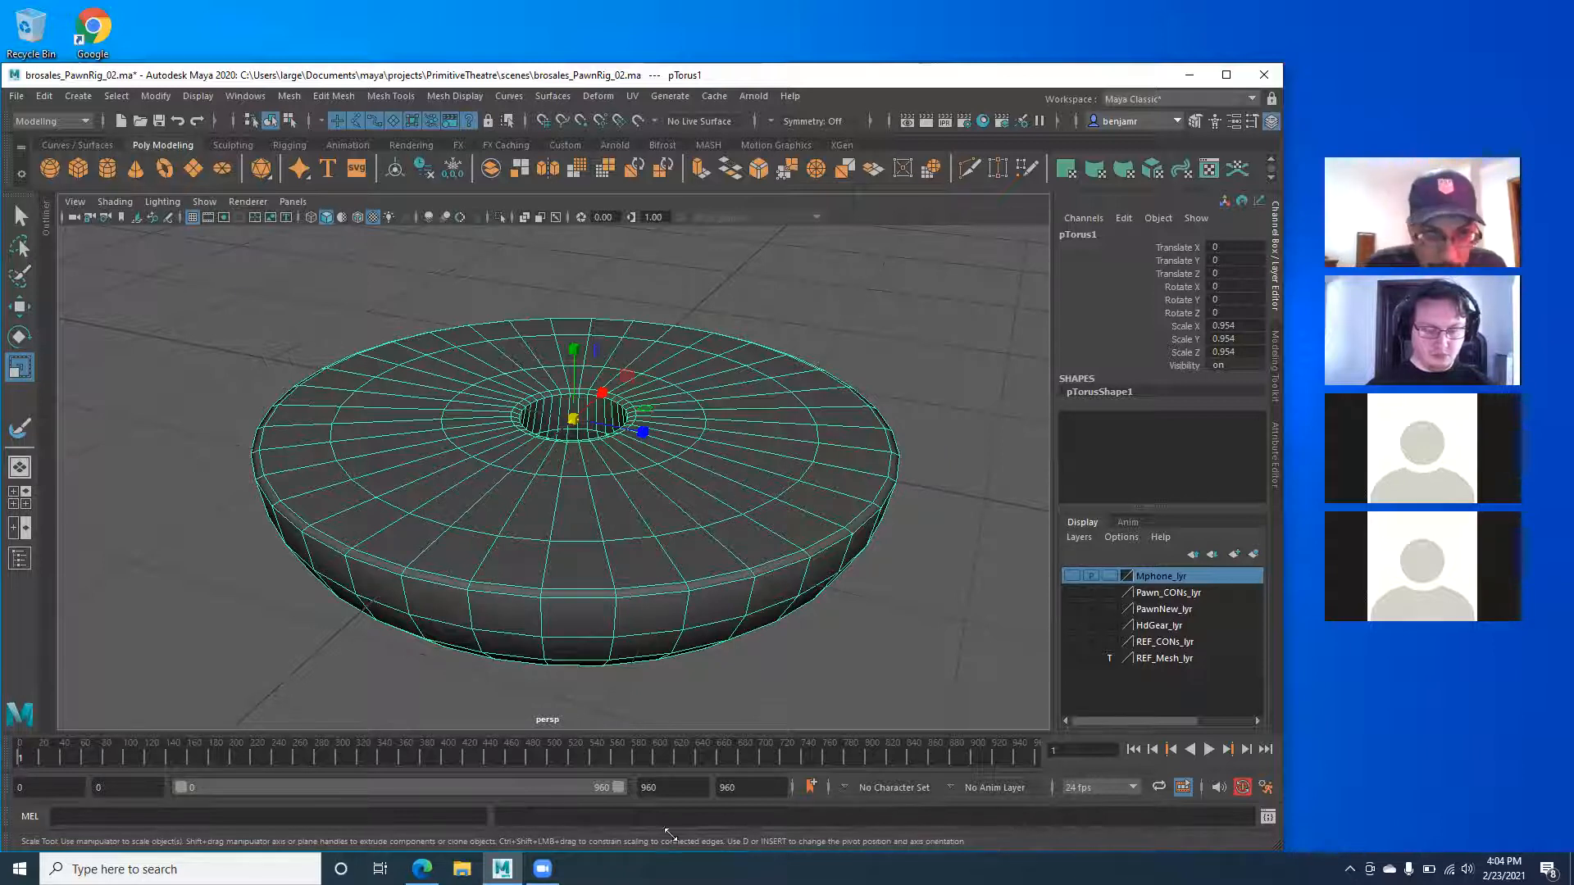
# Open the Sculpt Geometry Tool settings, resize the brush to a radius of about 0.54, and close the settings and leave the tool.
pyautogui.click(553, 96)
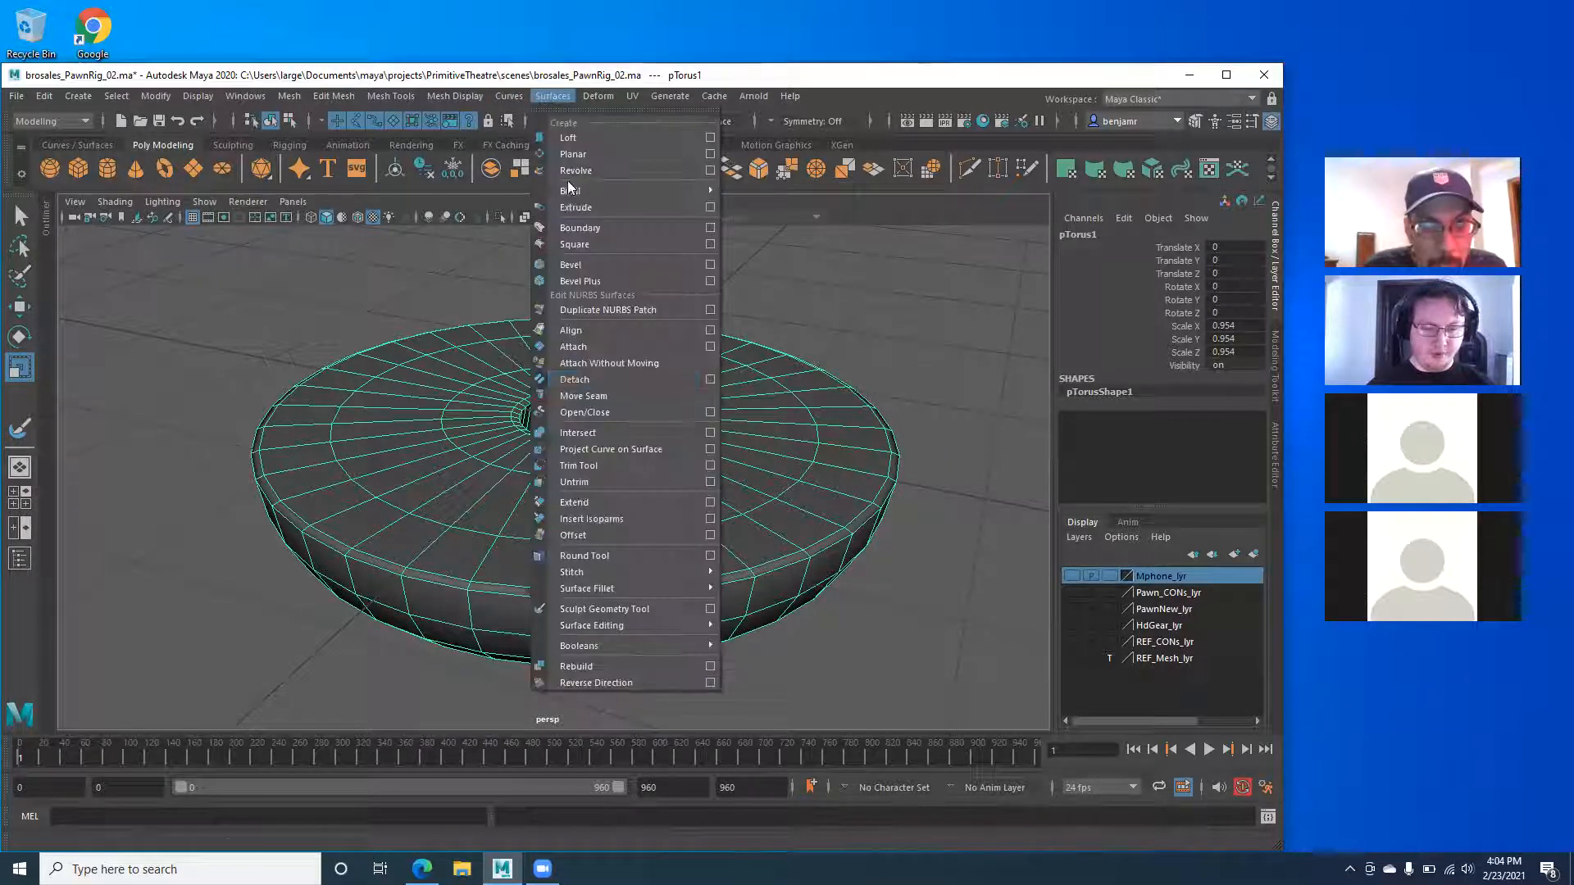
pyautogui.click(709, 609)
pyautogui.keyDown('alt'); pyautogui.moveTo(613, 512); pyautogui.dragTo(679, 498, button='middle'); pyautogui.keyUp('alt')
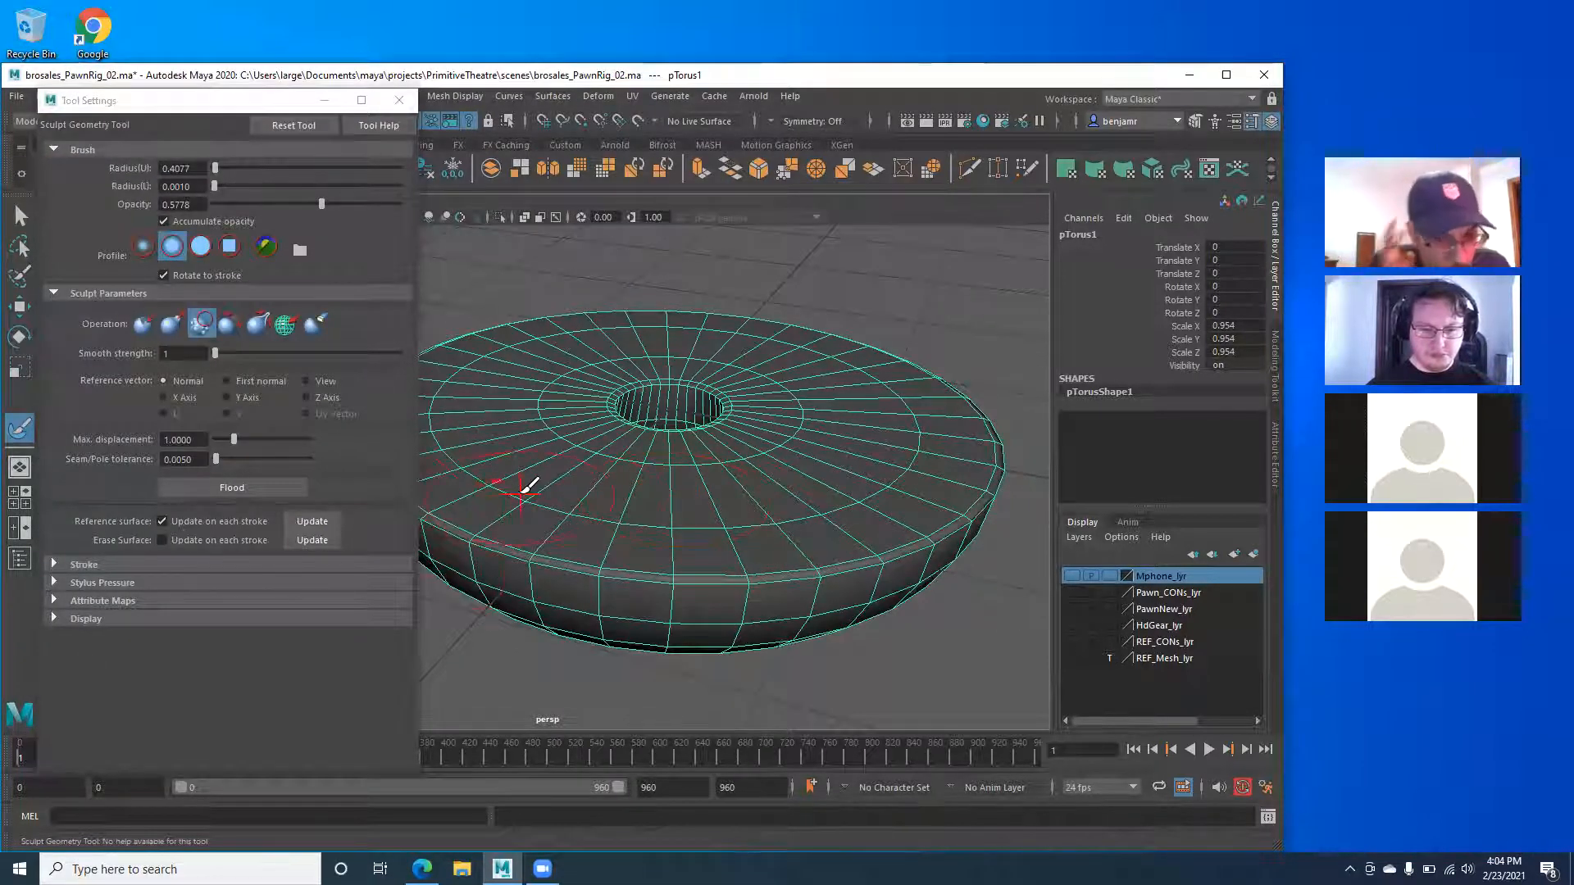
pyautogui.moveTo(545, 486)
pyautogui.mouseDown()
pyautogui.moveTo(1124, 489)
pyautogui.moveTo(1092, 480)
pyautogui.mouseUp()
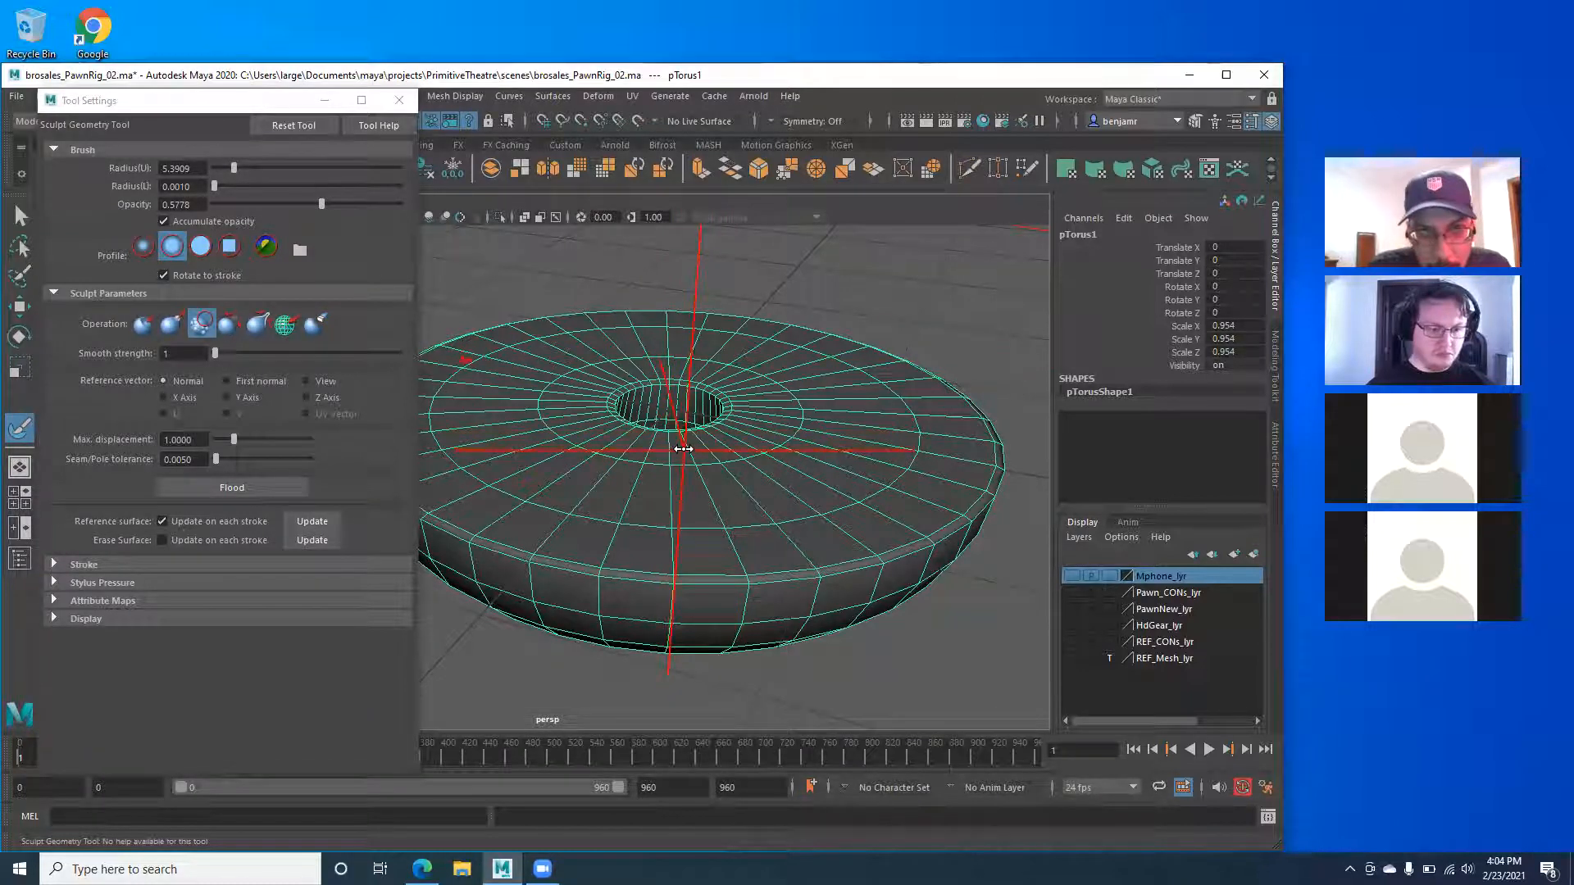
pyautogui.press('b')
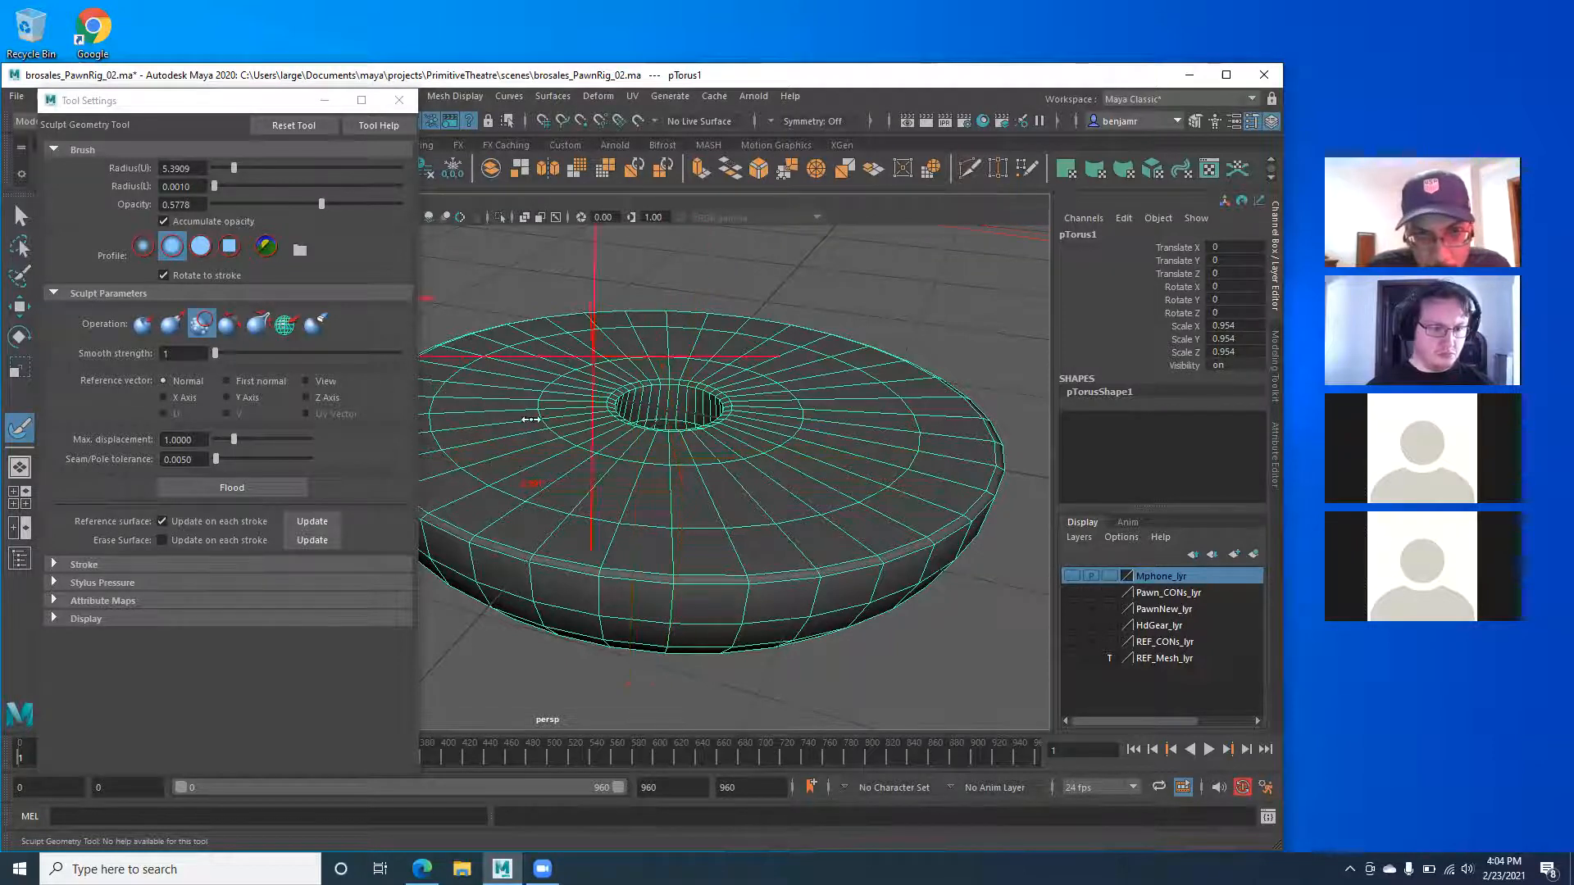
pyautogui.moveTo(715, 490); pyautogui.dragTo(394, 429)
pyautogui.moveTo(161, 391); pyautogui.dragTo(100, 376)
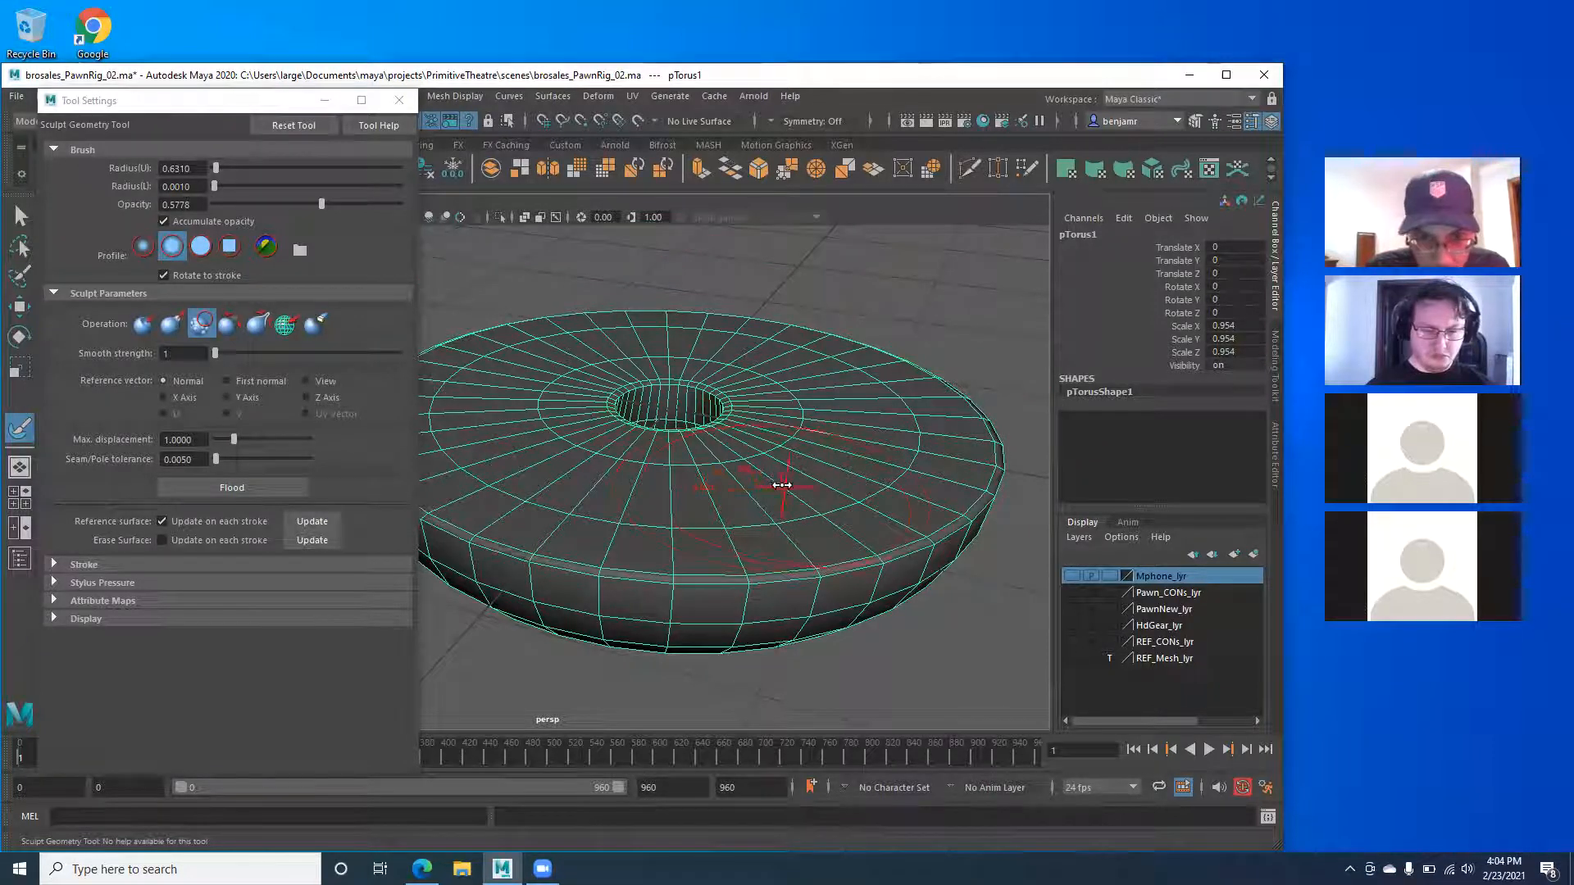
pyautogui.moveTo(787, 480); pyautogui.dragTo(637, 450)
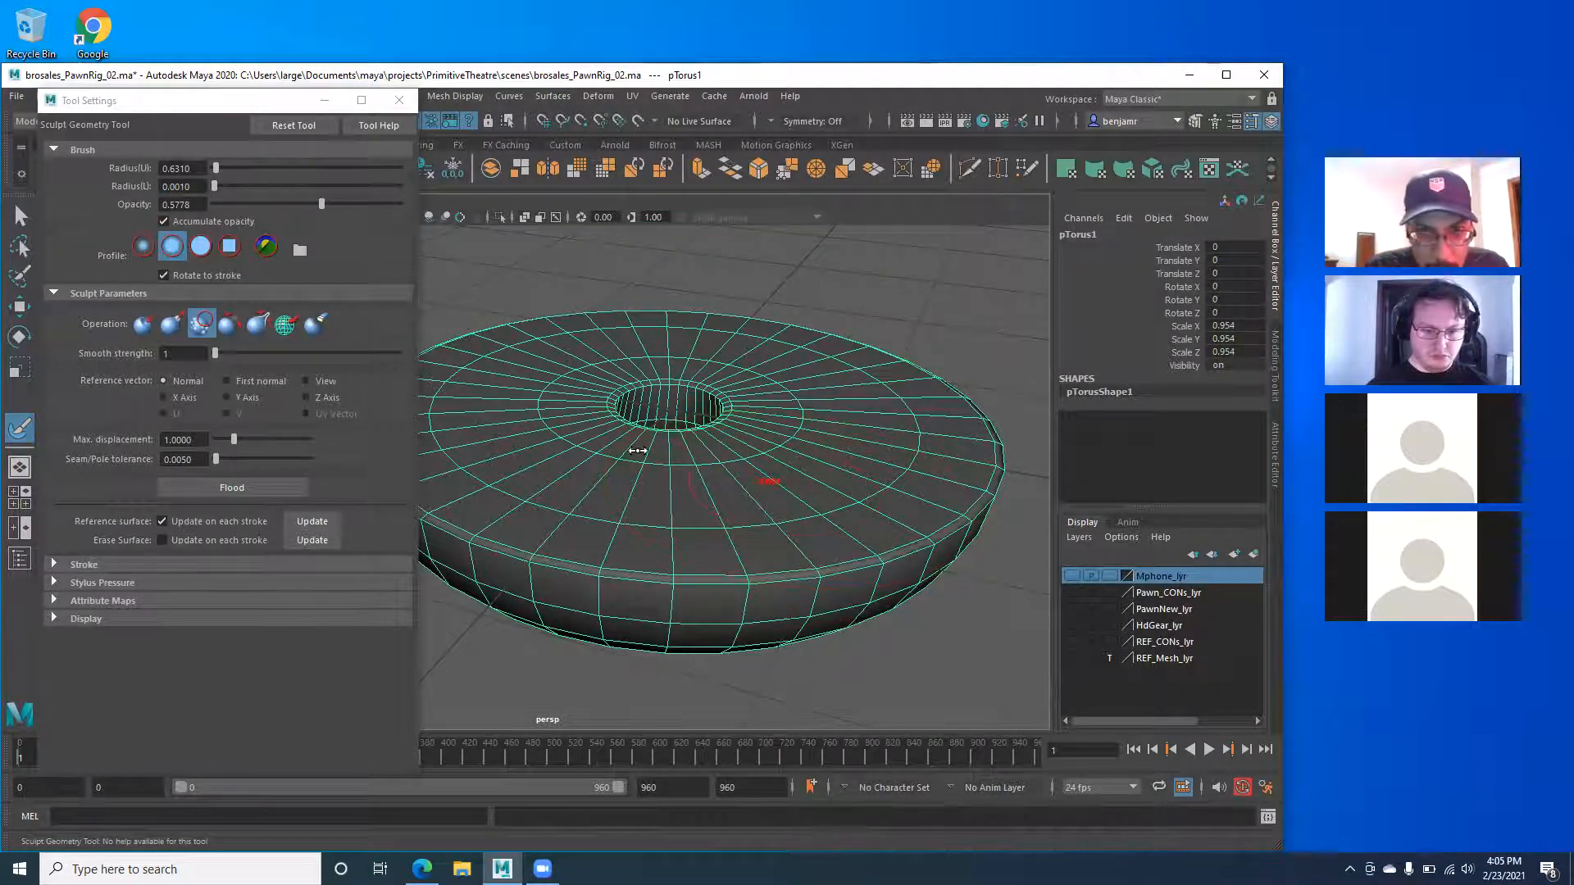
pyautogui.moveTo(734, 483)
pyautogui.mouseDown()
pyautogui.moveTo(783, 497)
pyautogui.moveTo(699, 487)
pyautogui.moveTo(775, 499)
pyautogui.moveTo(705, 470)
pyautogui.moveTo(753, 493)
pyautogui.moveTo(622, 476)
pyautogui.moveTo(686, 496)
pyautogui.moveTo(656, 476)
pyautogui.moveTo(686, 494)
pyautogui.moveTo(678, 479)
pyautogui.mouseUp()
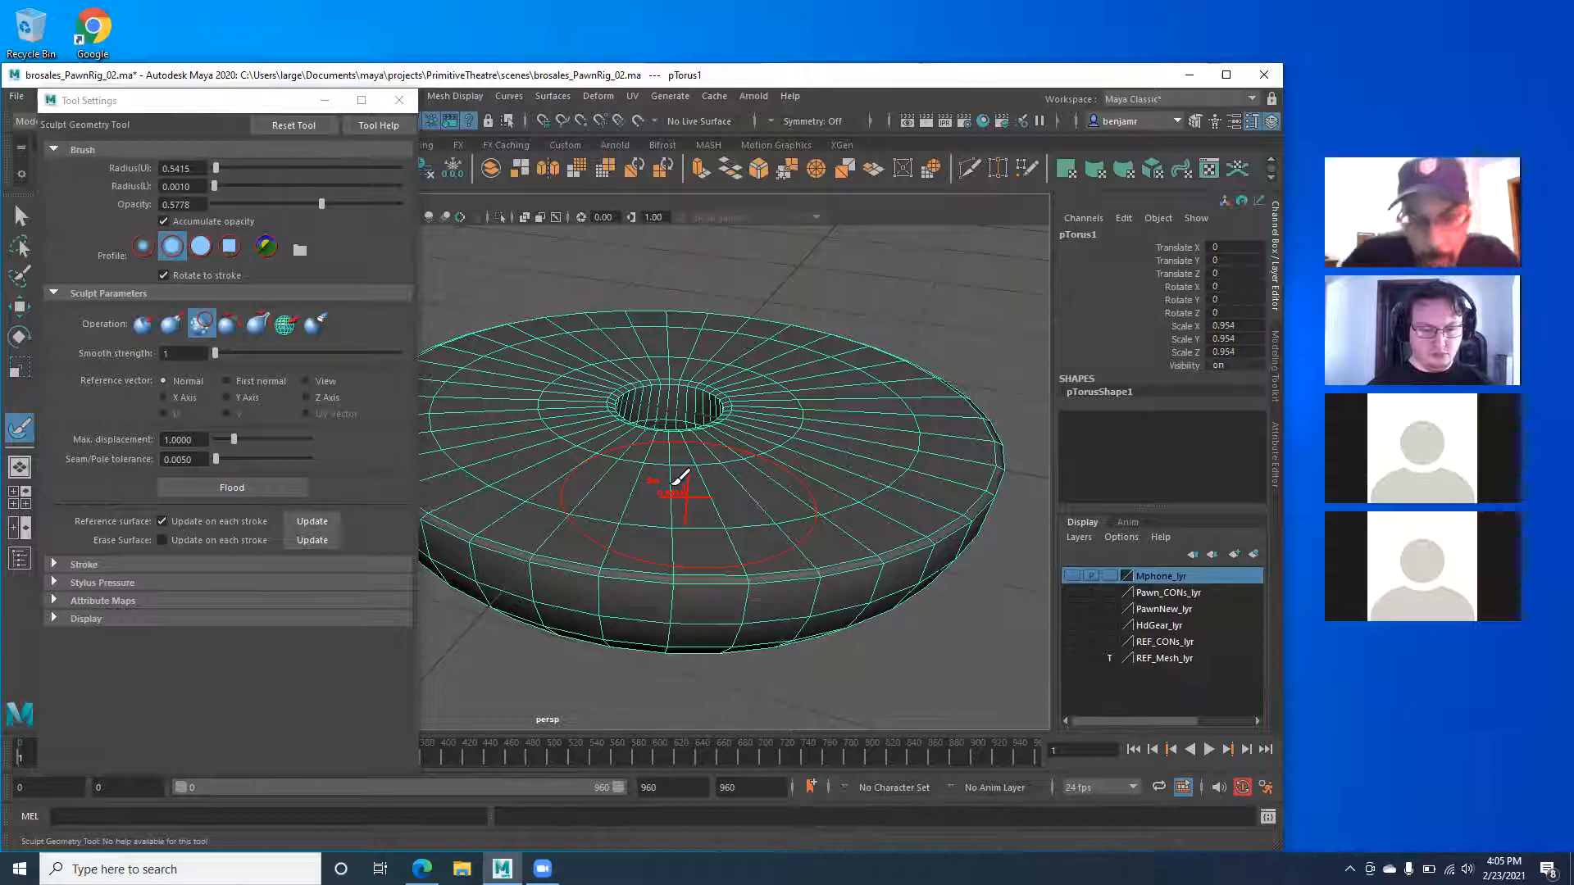
pyautogui.click(407, 98)
pyautogui.click(400, 99)
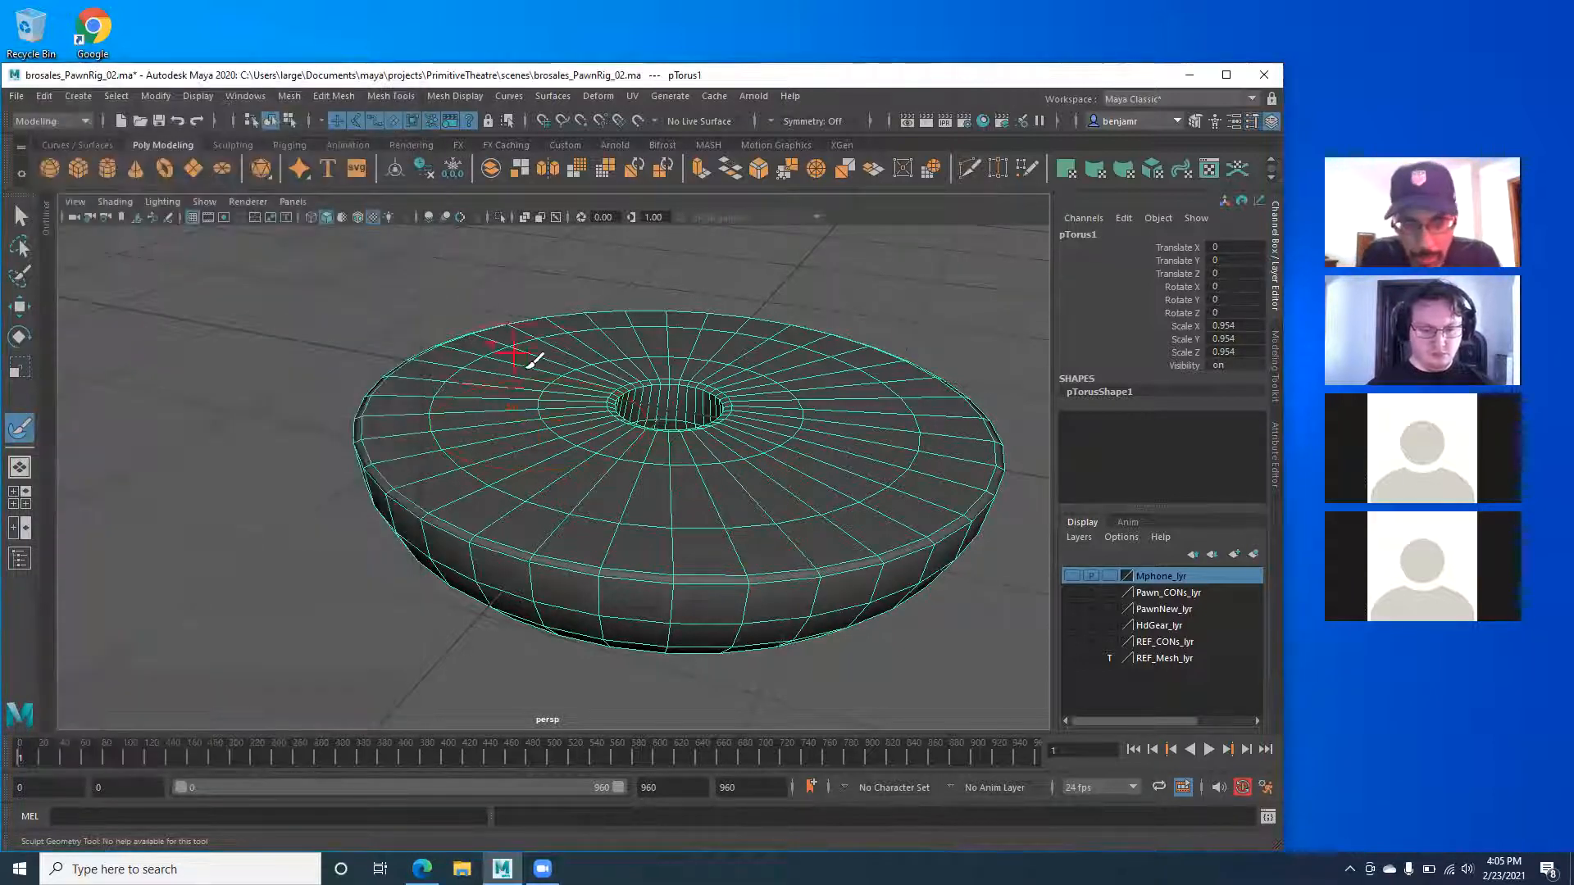
pyautogui.click(18, 218)
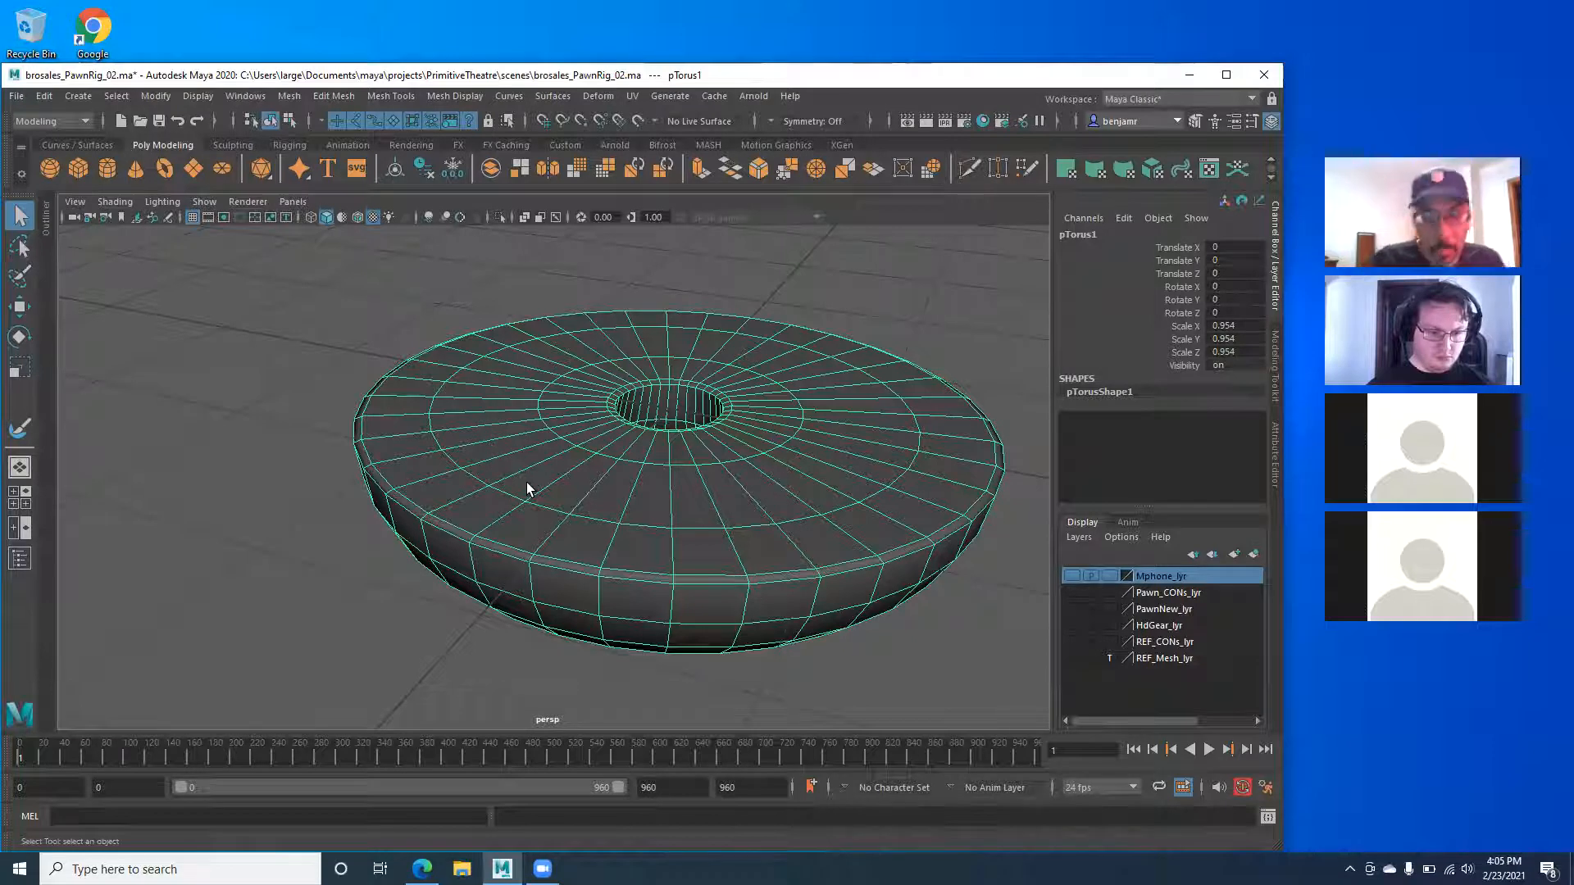
# Insert three edge loops in the torus half's lid: one in each of the outer, inner and middle bands.
pyautogui.keyDown('alt'); pyautogui.moveTo(344, 429); pyautogui.dragTo(321, 395); pyautogui.keyUp('alt')
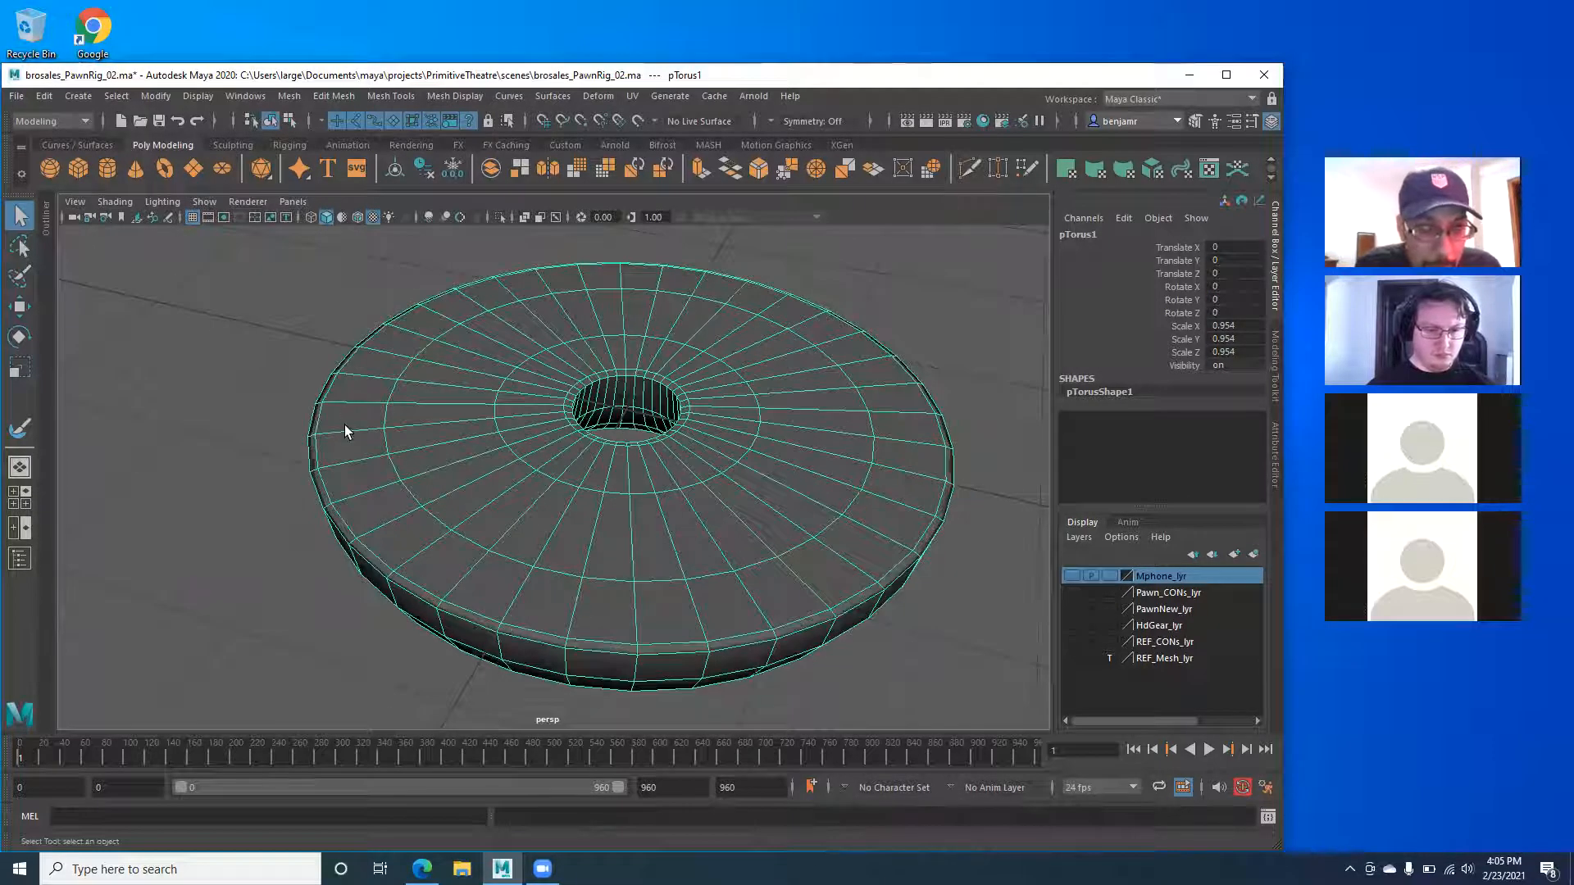
pyautogui.keyDown('alt'); pyautogui.moveTo(406, 520); pyautogui.dragTo(373, 427); pyautogui.keyUp('alt')
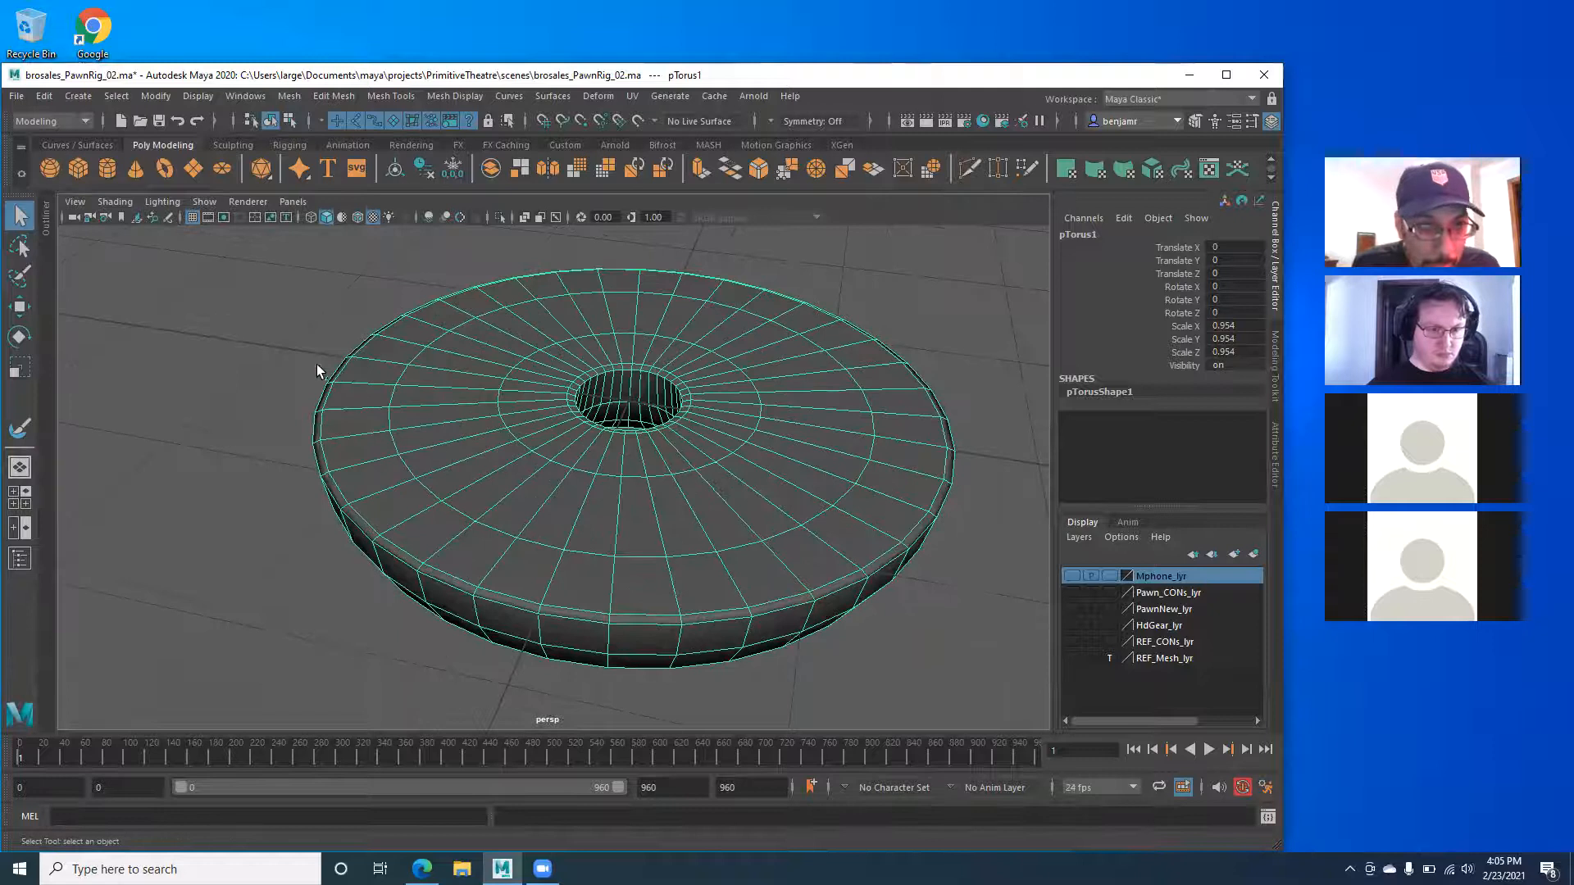
pyautogui.keyDown('alt'); pyautogui.moveTo(317, 366); pyautogui.dragTo(303, 369); pyautogui.keyUp('alt')
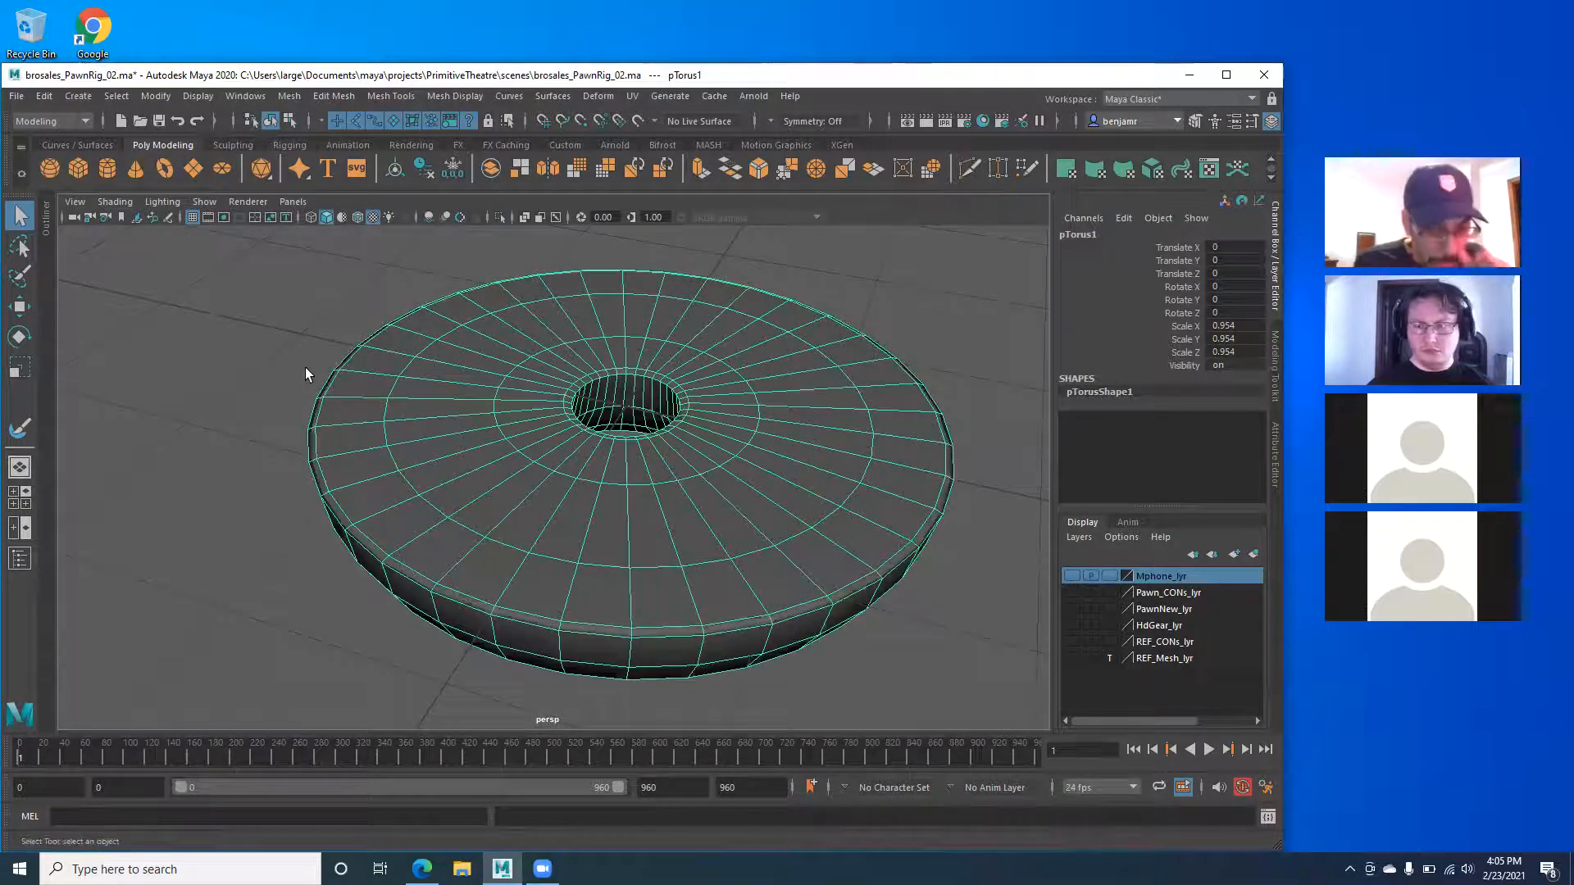
pyautogui.scroll(2, 356, 434)
pyautogui.keyDown('alt'); pyautogui.moveTo(361, 428); pyautogui.dragTo(289, 407); pyautogui.keyUp('alt')
pyautogui.scroll(-1, 288, 407)
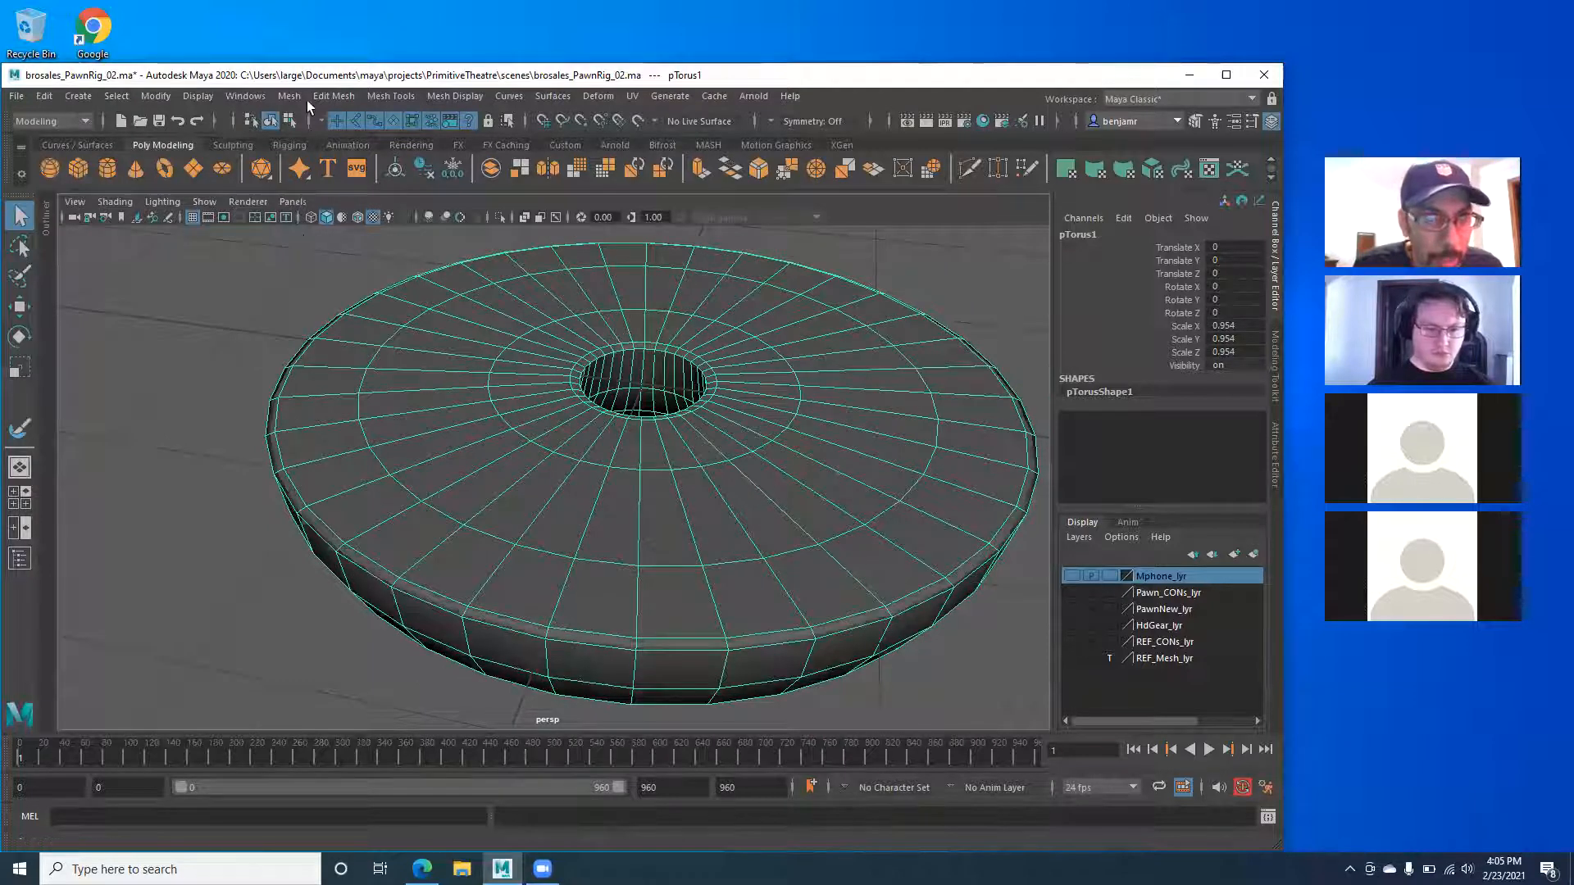
pyautogui.click(330, 96)
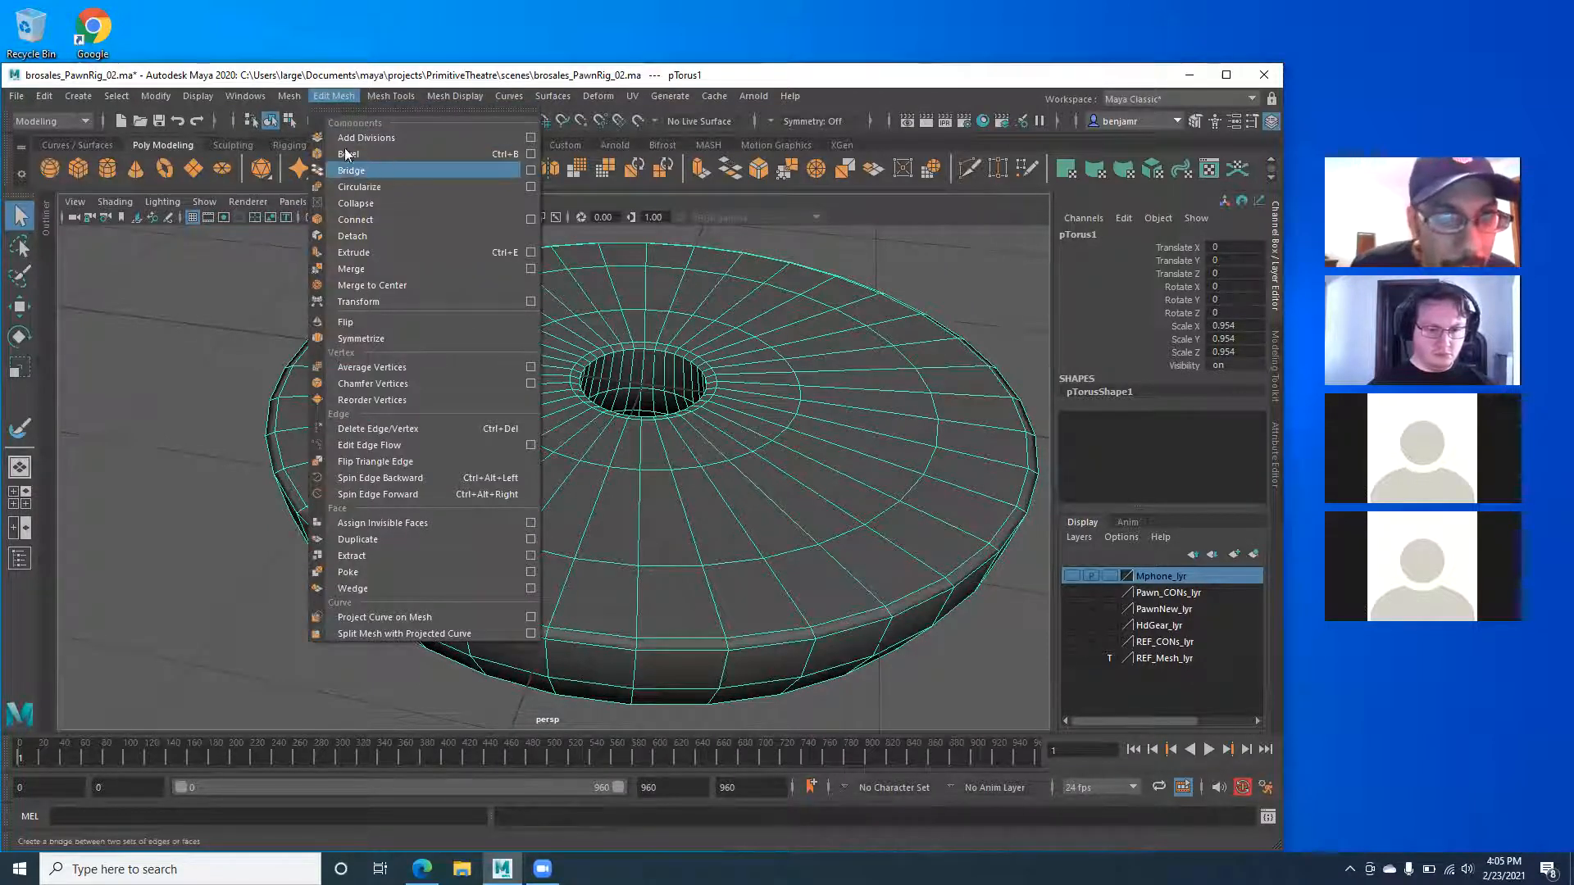
pyautogui.moveTo(377, 98)
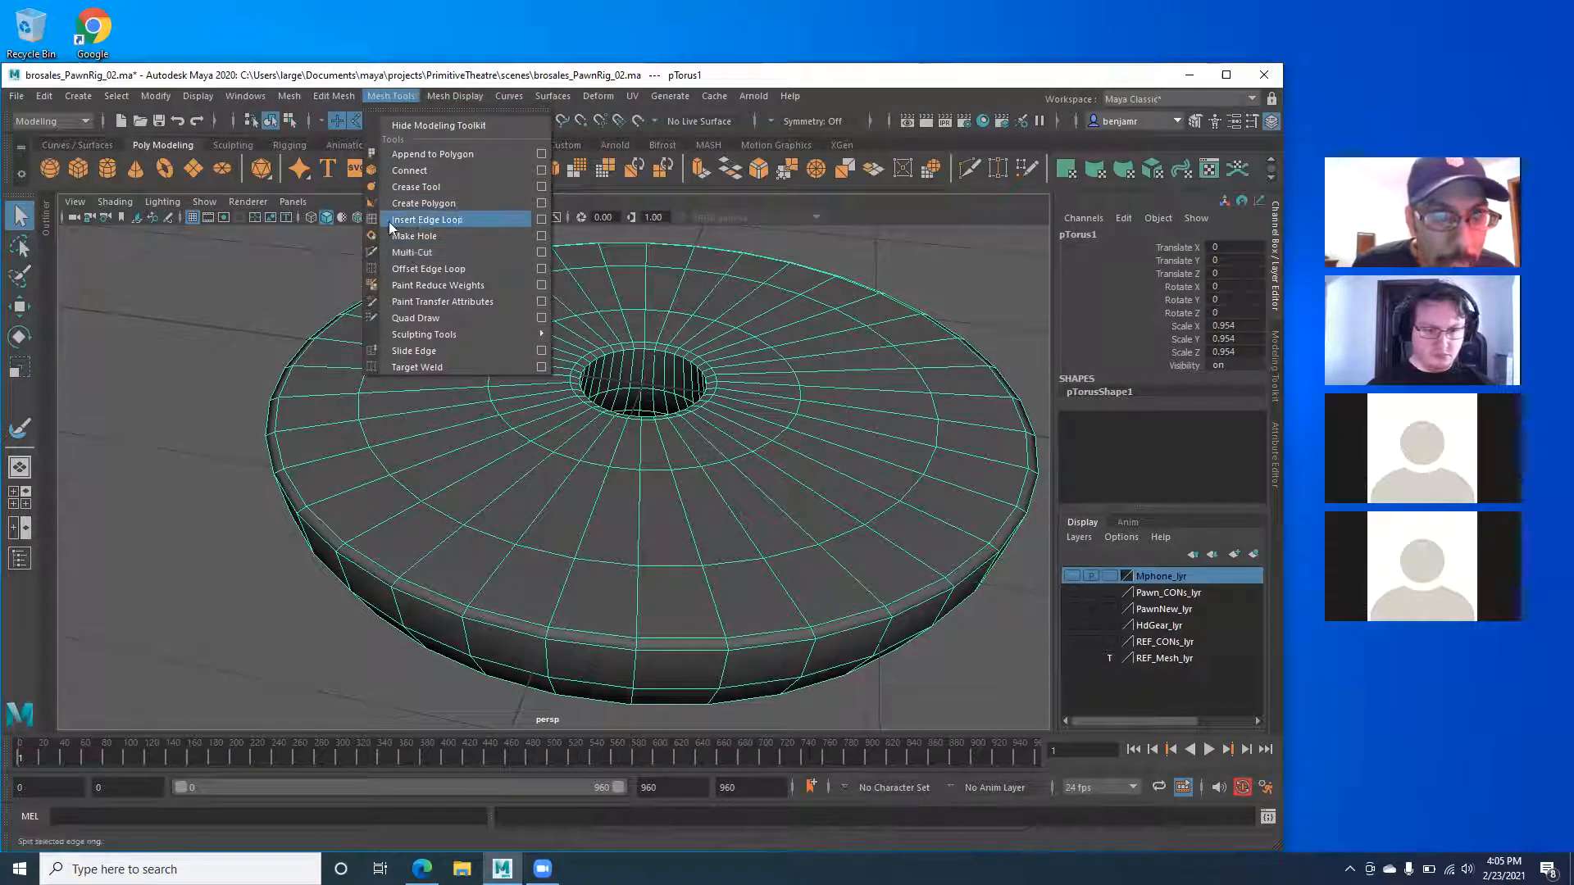
pyautogui.click(423, 222)
pyautogui.moveTo(354, 487)
pyautogui.mouseDown()
pyautogui.moveTo(341, 486)
pyautogui.moveTo(356, 488)
pyautogui.mouseUp()
pyautogui.moveTo(565, 440); pyautogui.dragTo(581, 433)
pyautogui.moveTo(513, 486); pyautogui.dragTo(520, 490)
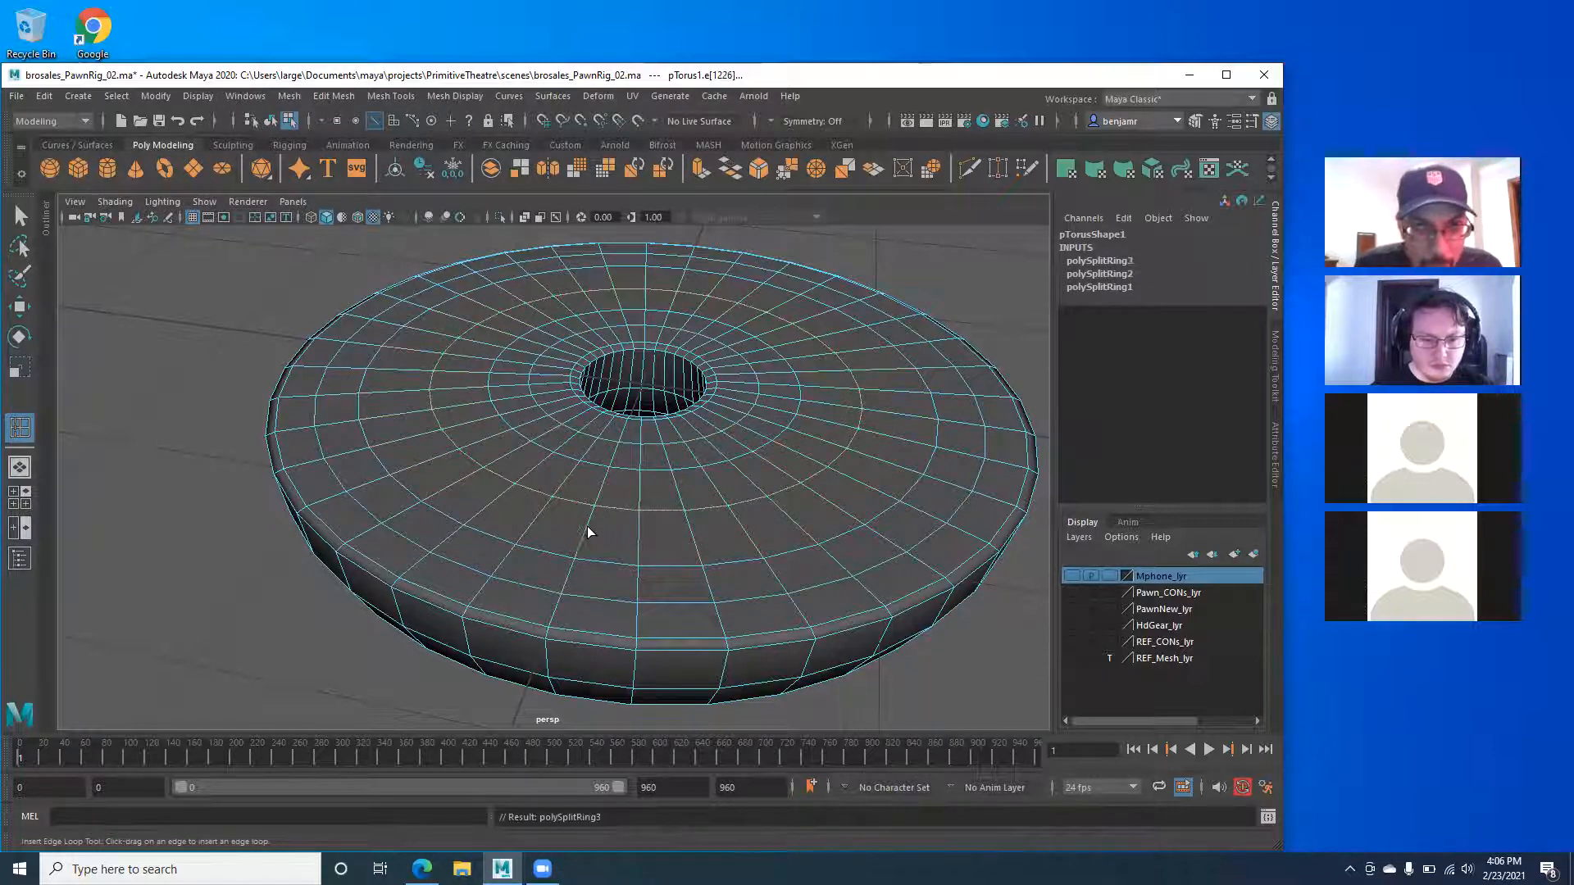
# Insert three more edge loops on the lid, subdividing the bands on both sides of the middle loop and near the outer ring.
pyautogui.moveTo(587, 535); pyautogui.dragTo(589, 538)
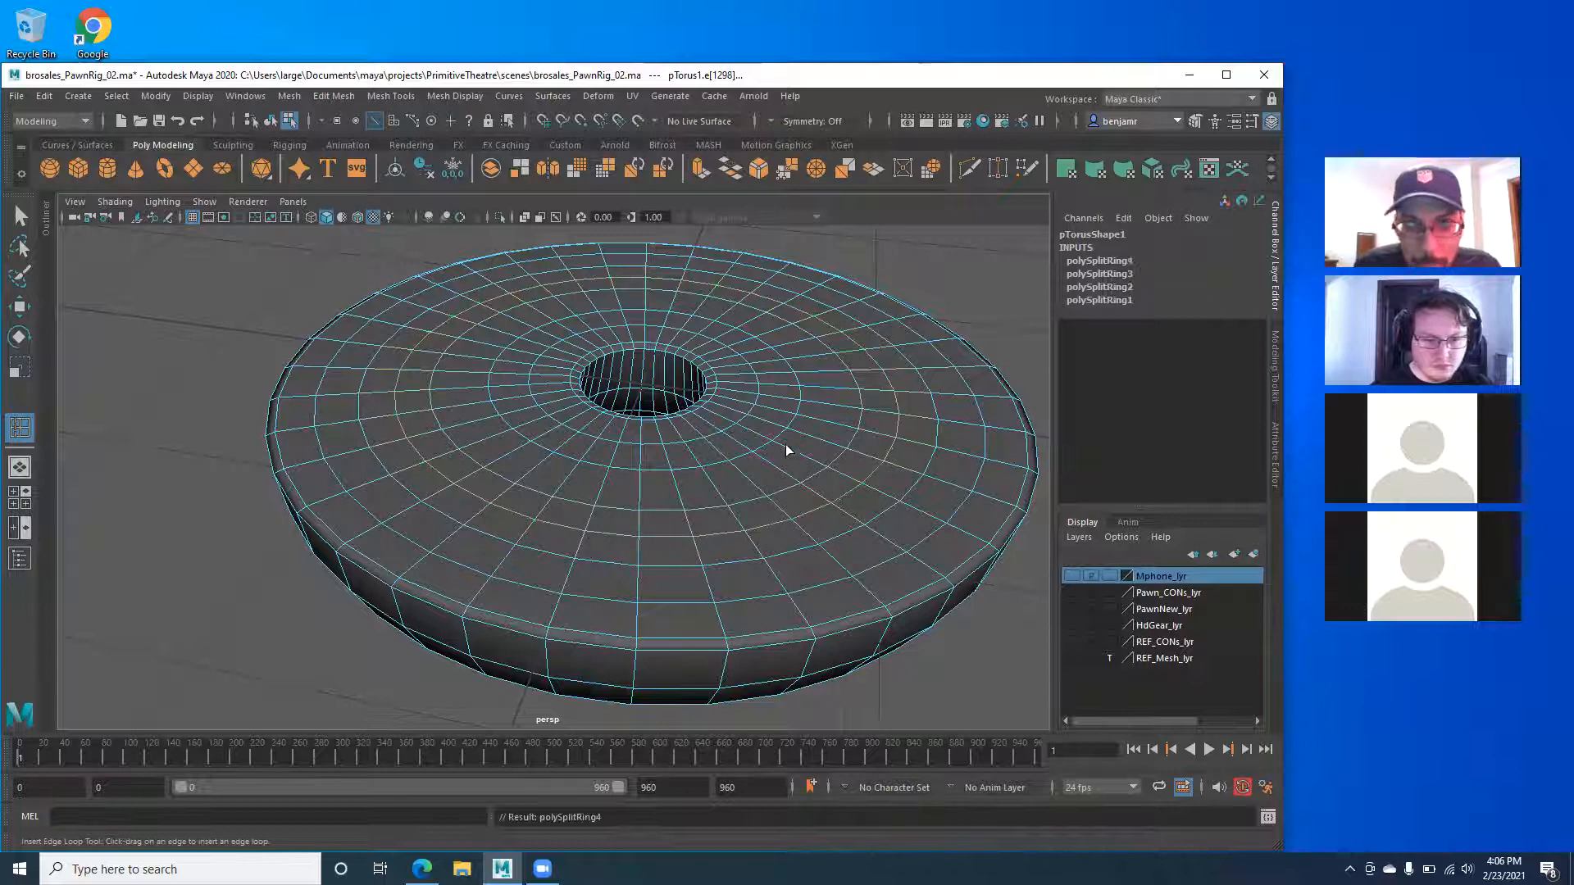
pyautogui.moveTo(807, 428); pyautogui.dragTo(817, 438)
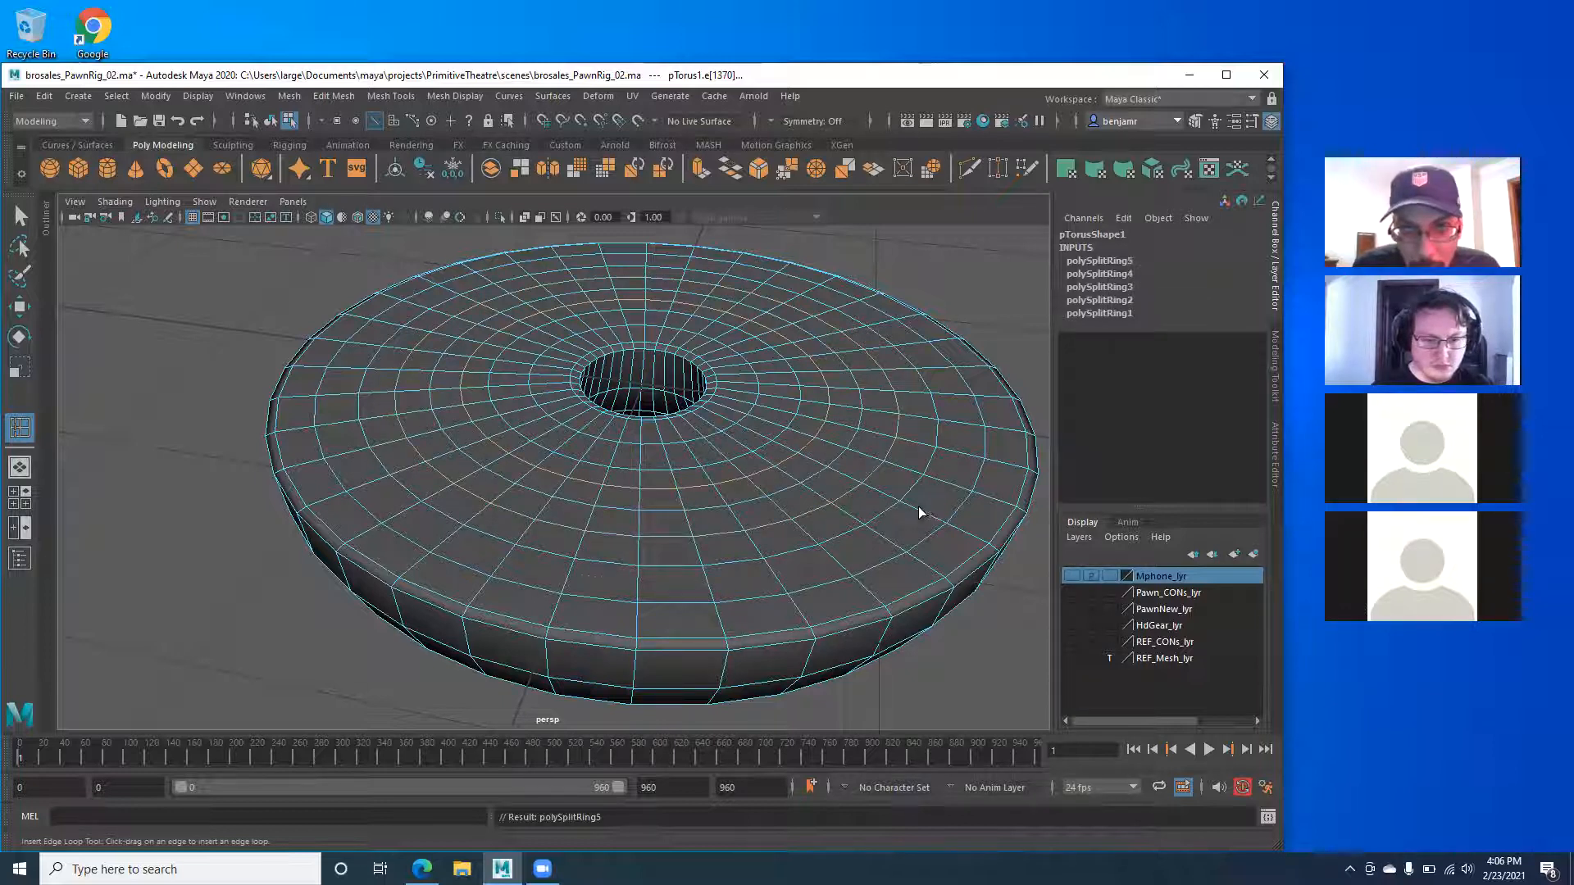
pyautogui.click(918, 509)
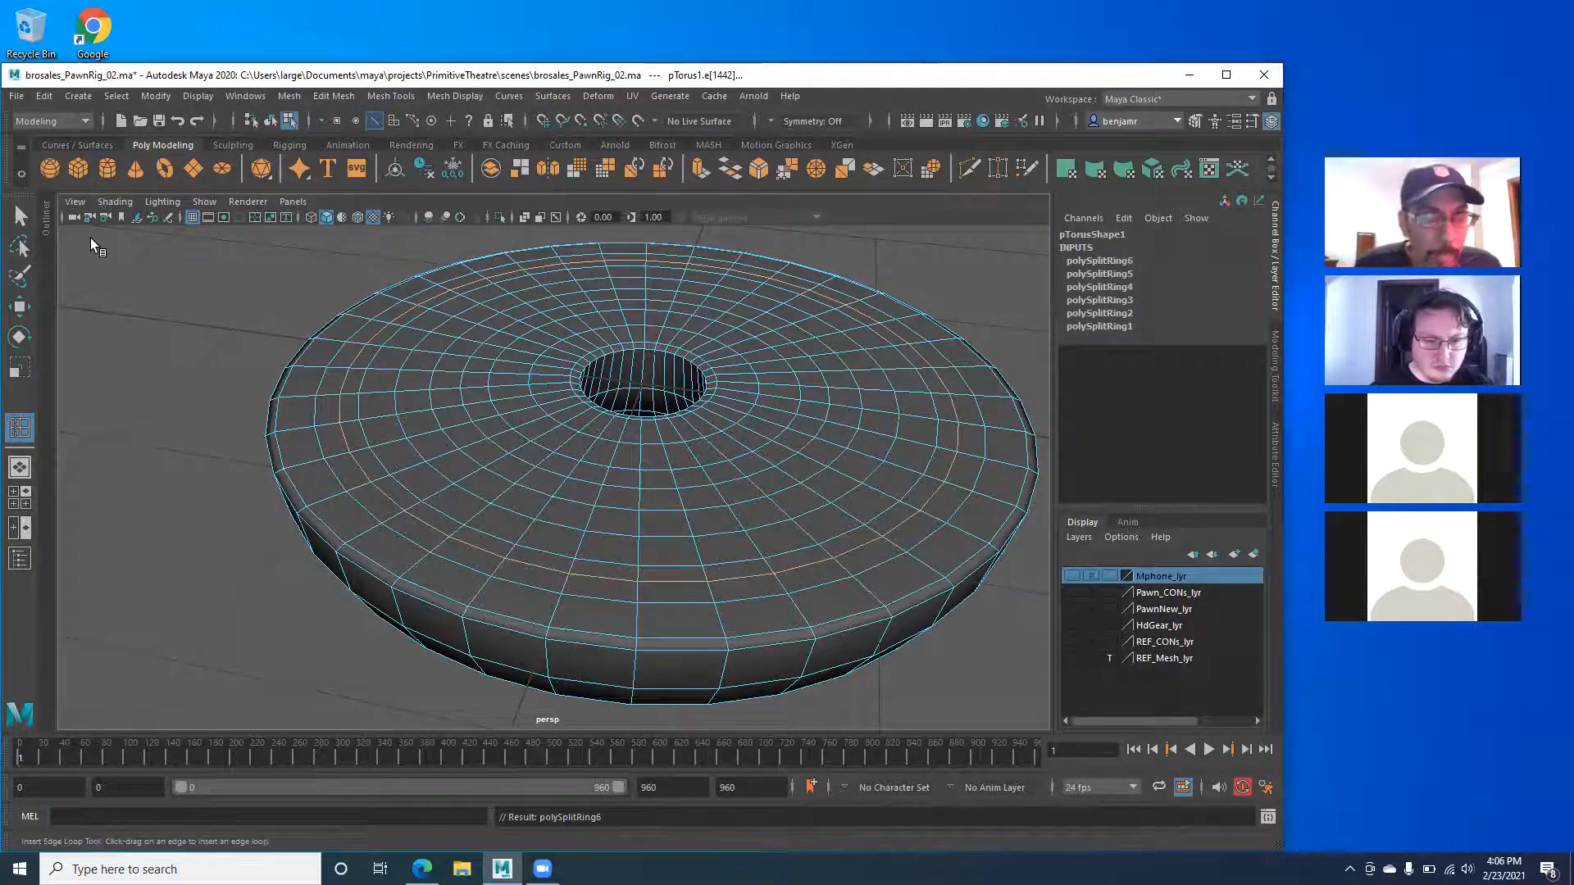
pyautogui.press('q')
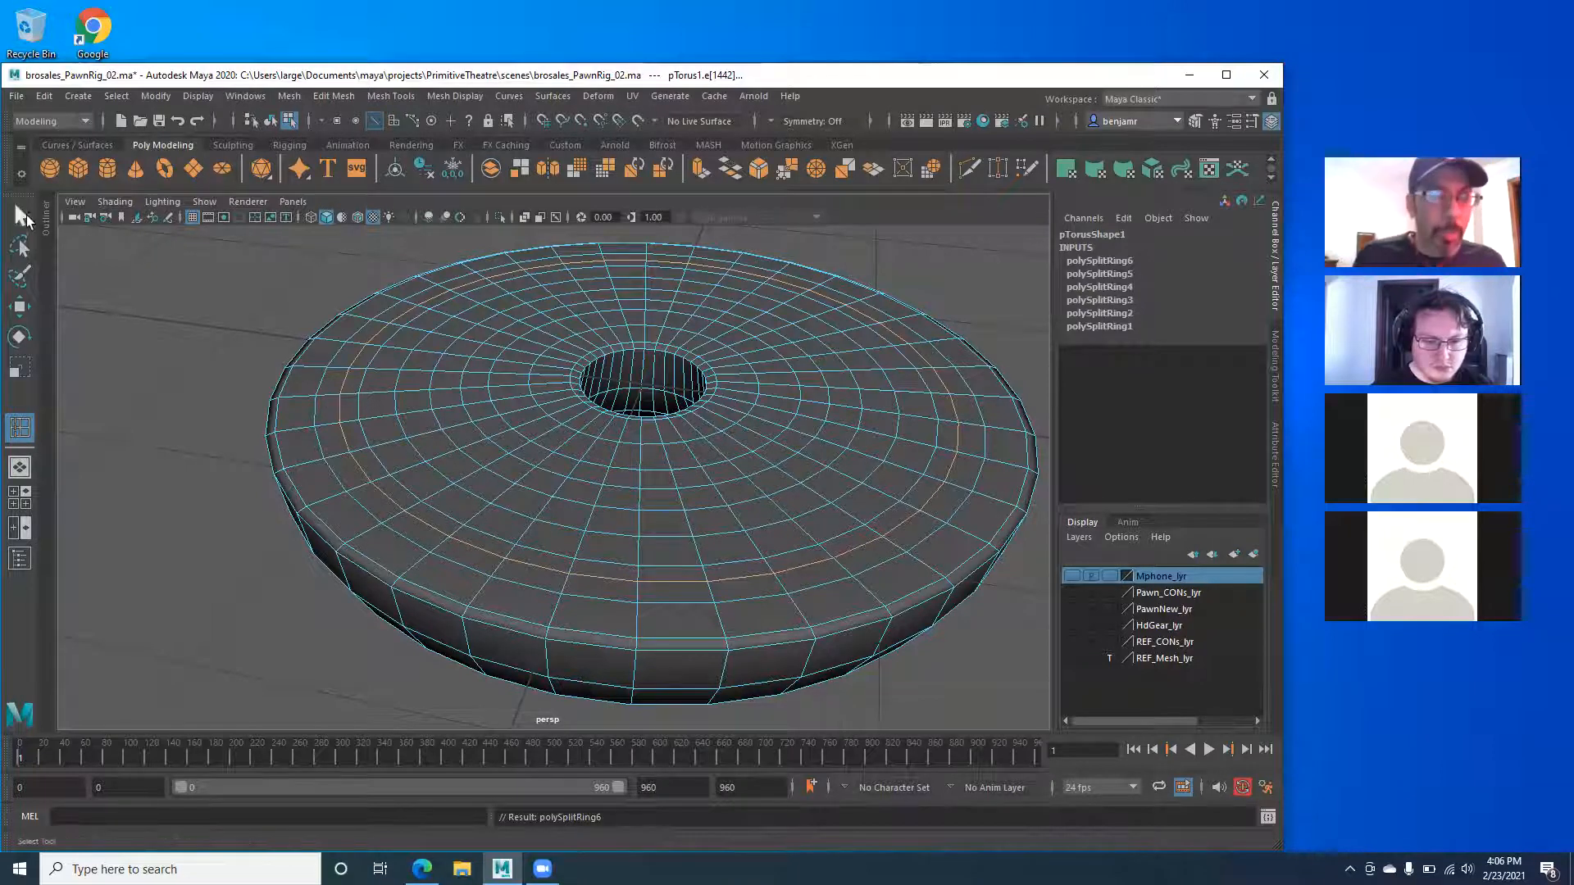
# Return to object mode and check the spacing of the edge loops across the torus half's lid.
pyautogui.moveTo(441, 377); pyautogui.dragTo(497, 356, button='right')
pyautogui.keyDown('alt'); pyautogui.moveTo(439, 378); pyautogui.dragTo(365, 377); pyautogui.keyUp('alt')
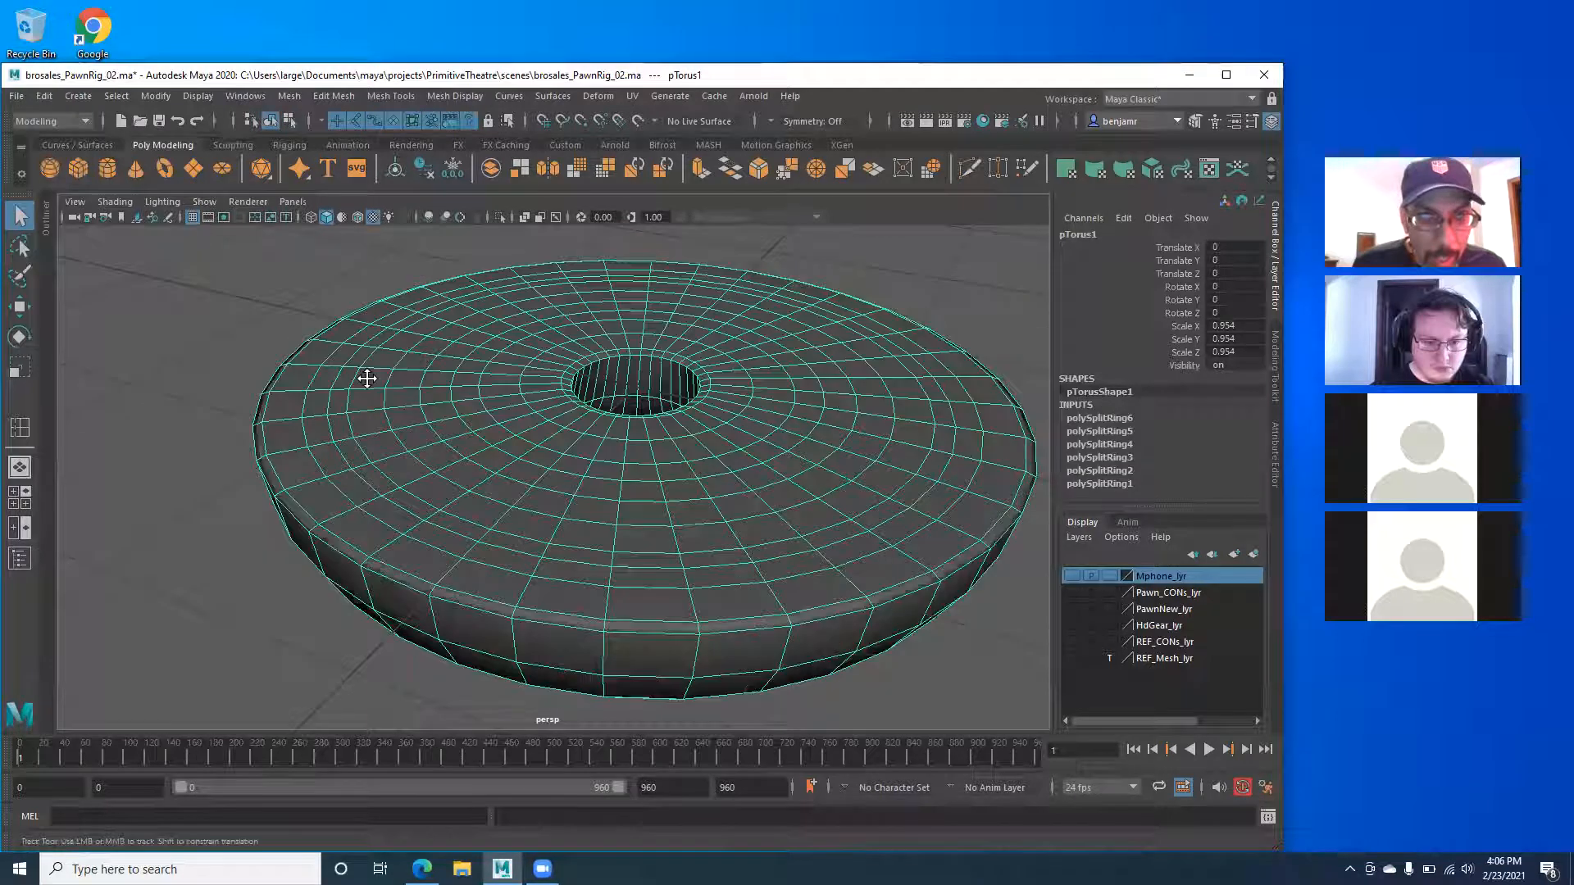
pyautogui.keyDown('alt'); pyautogui.moveTo(365, 376); pyautogui.dragTo(297, 373, button='middle'); pyautogui.keyUp('alt')
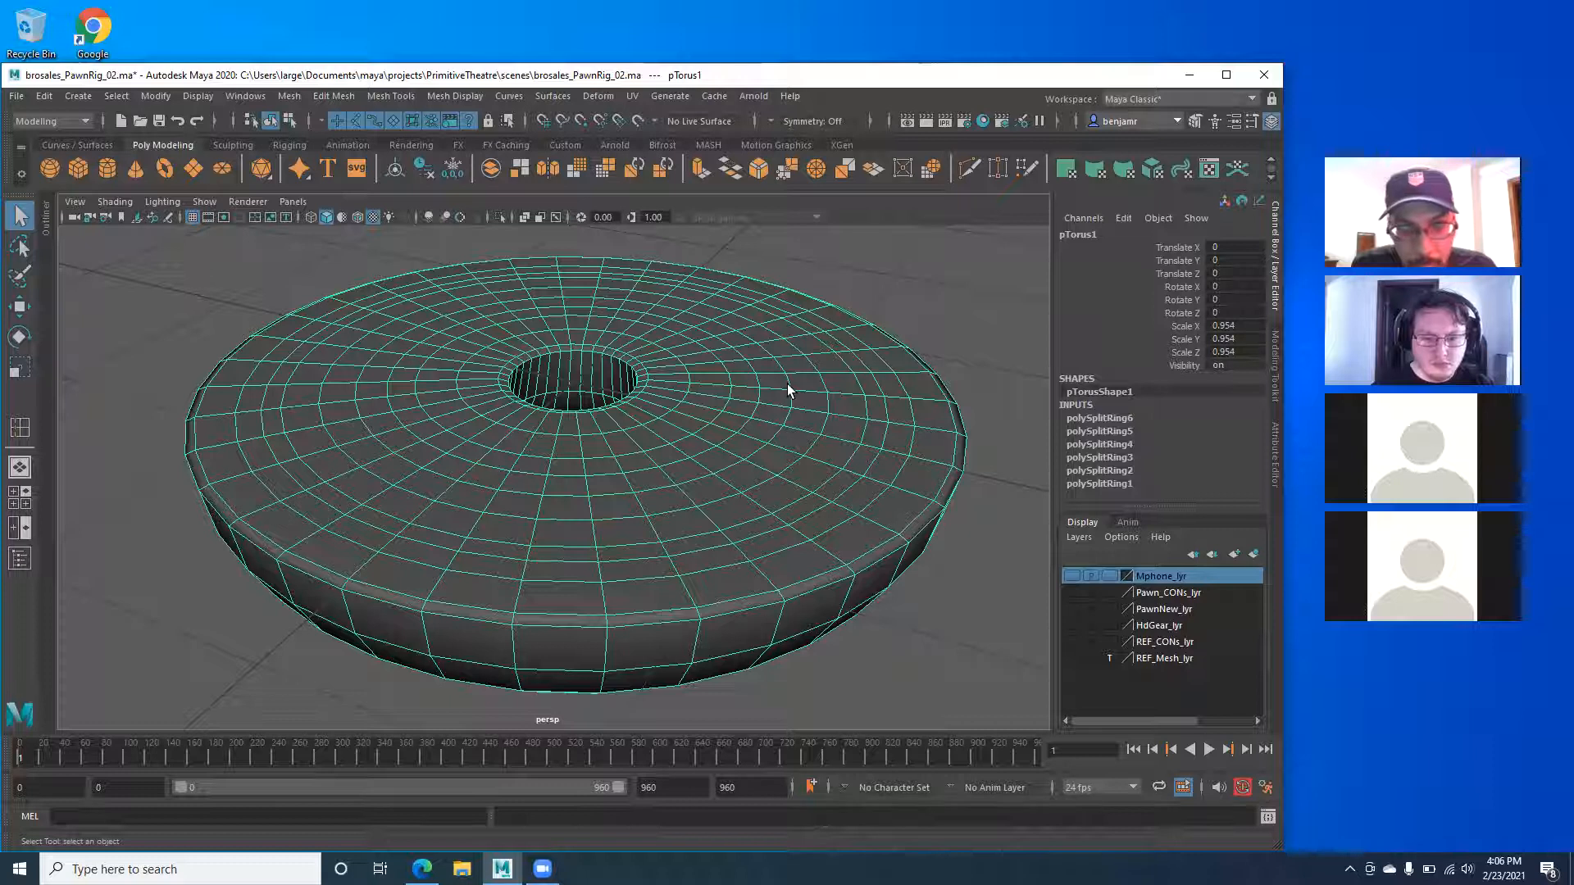
pyautogui.scroll(3, 738, 411)
# Switch to edge mode and undo all six edge loops inserted on the lid.
pyautogui.moveTo(768, 417); pyautogui.dragTo(774, 379, button='right')
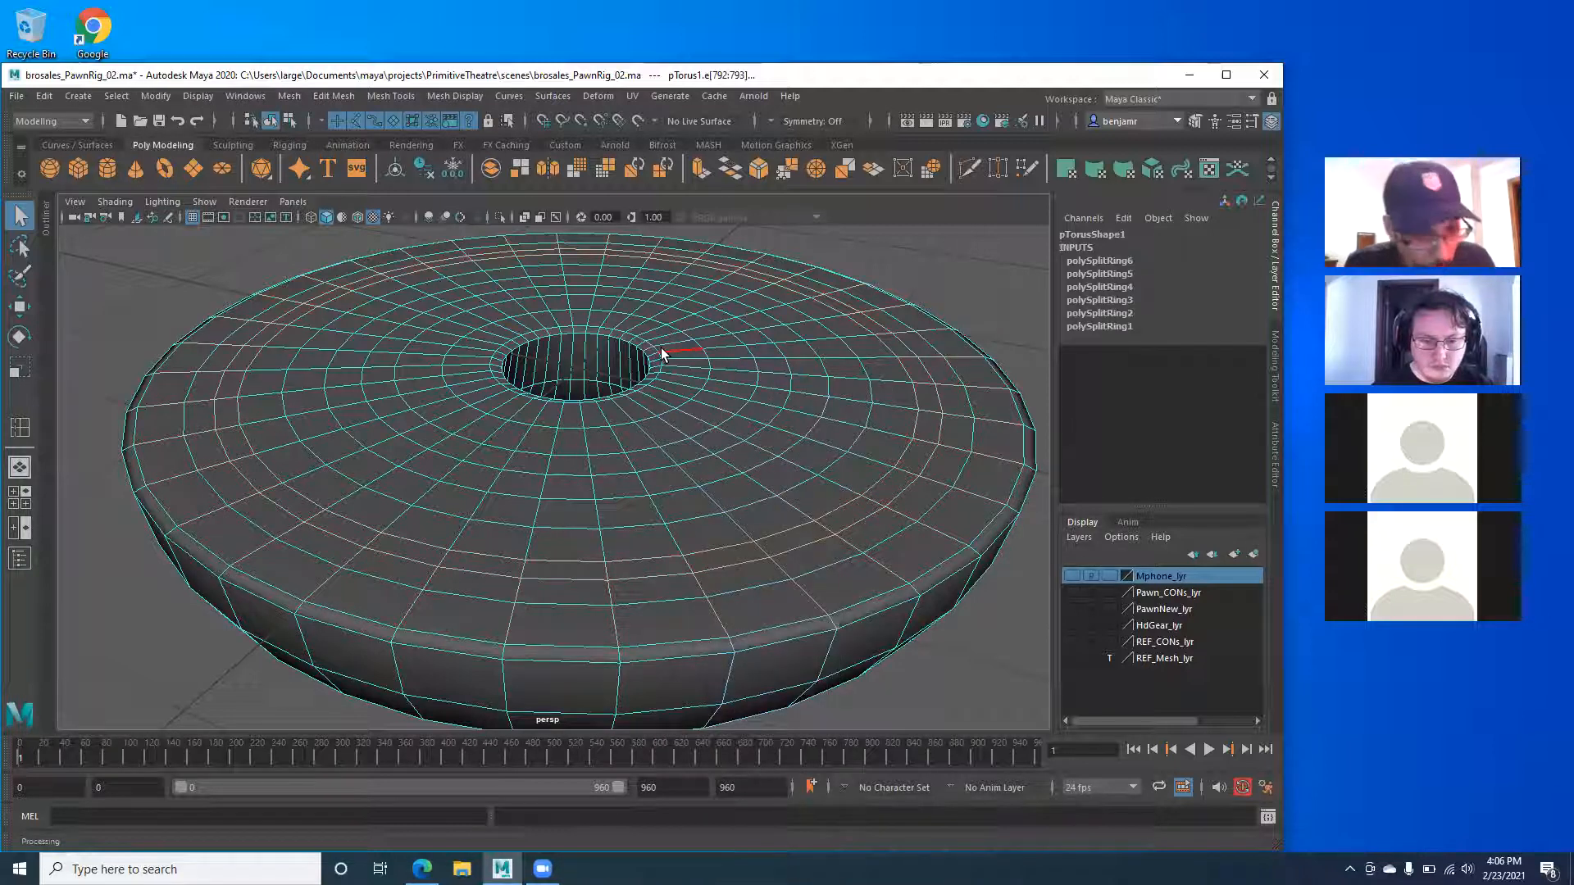
pyautogui.hotkey('ctrl', 'z')
pyautogui.hotkey('ctrl', 'z')
pyautogui.hotkey('ctrl', 'z')
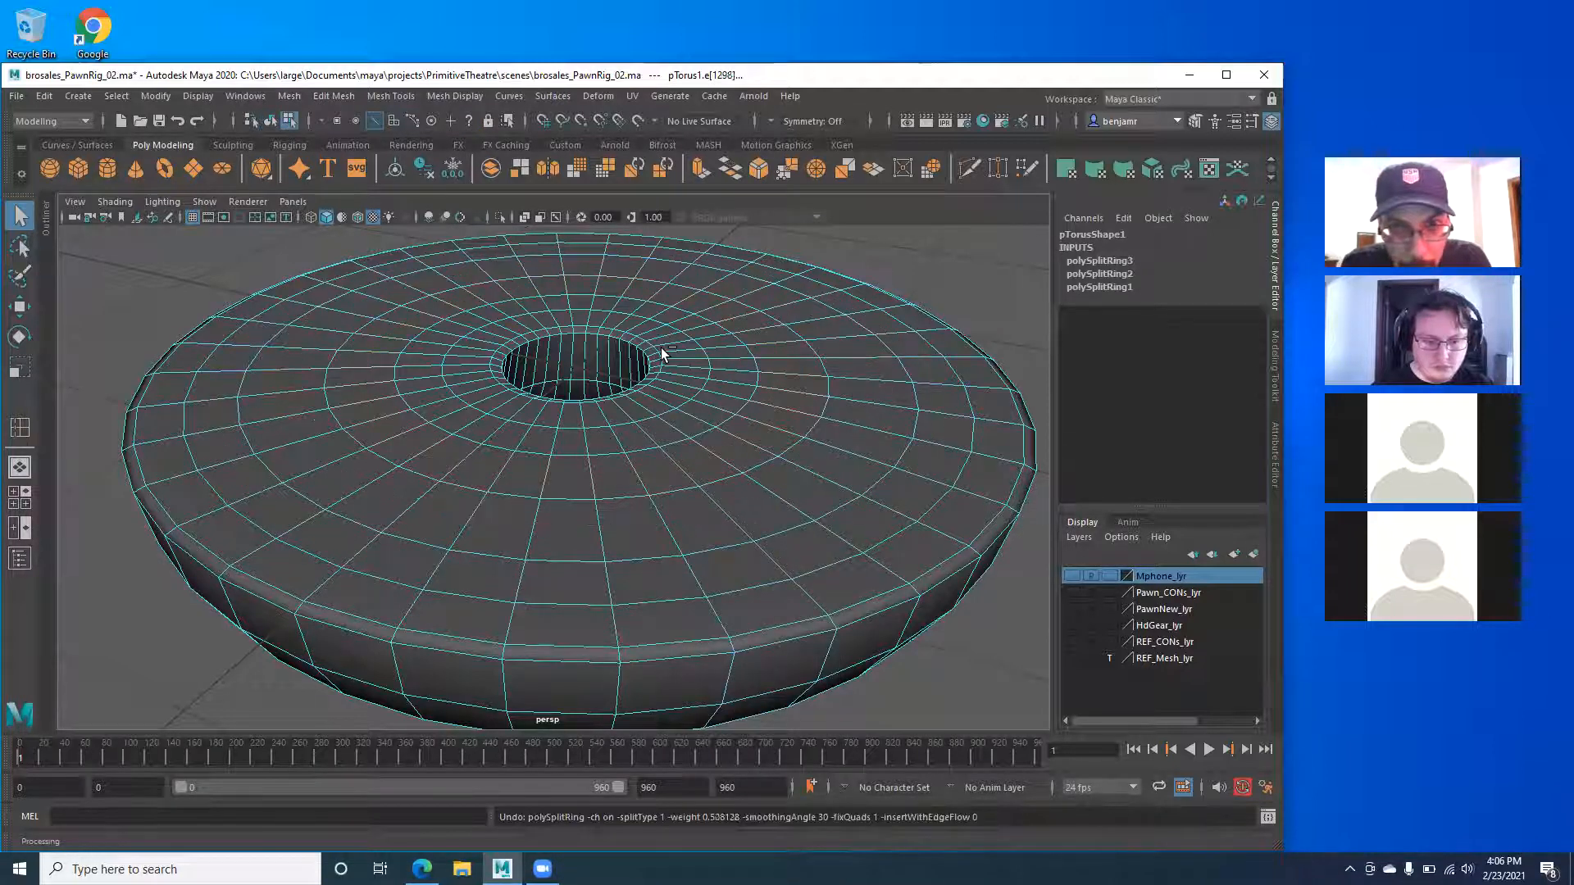
pyautogui.hotkey('ctrl', 'z')
pyautogui.hotkey('ctrl', 'z')
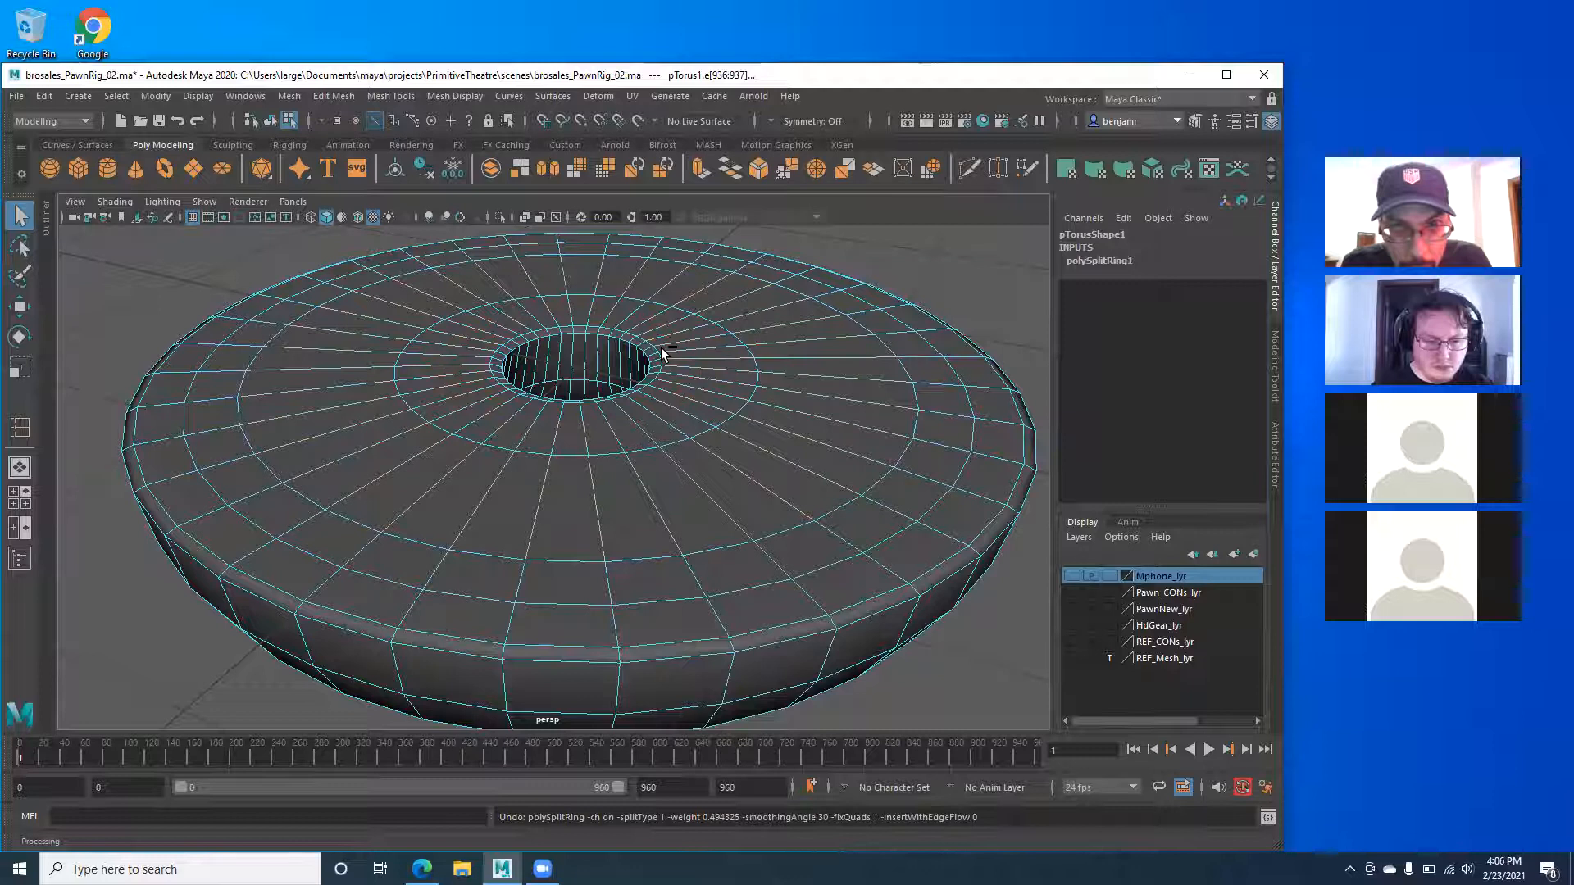
pyautogui.hotkey('ctrl', 'z')
pyautogui.hotkey('ctrl', 'z')
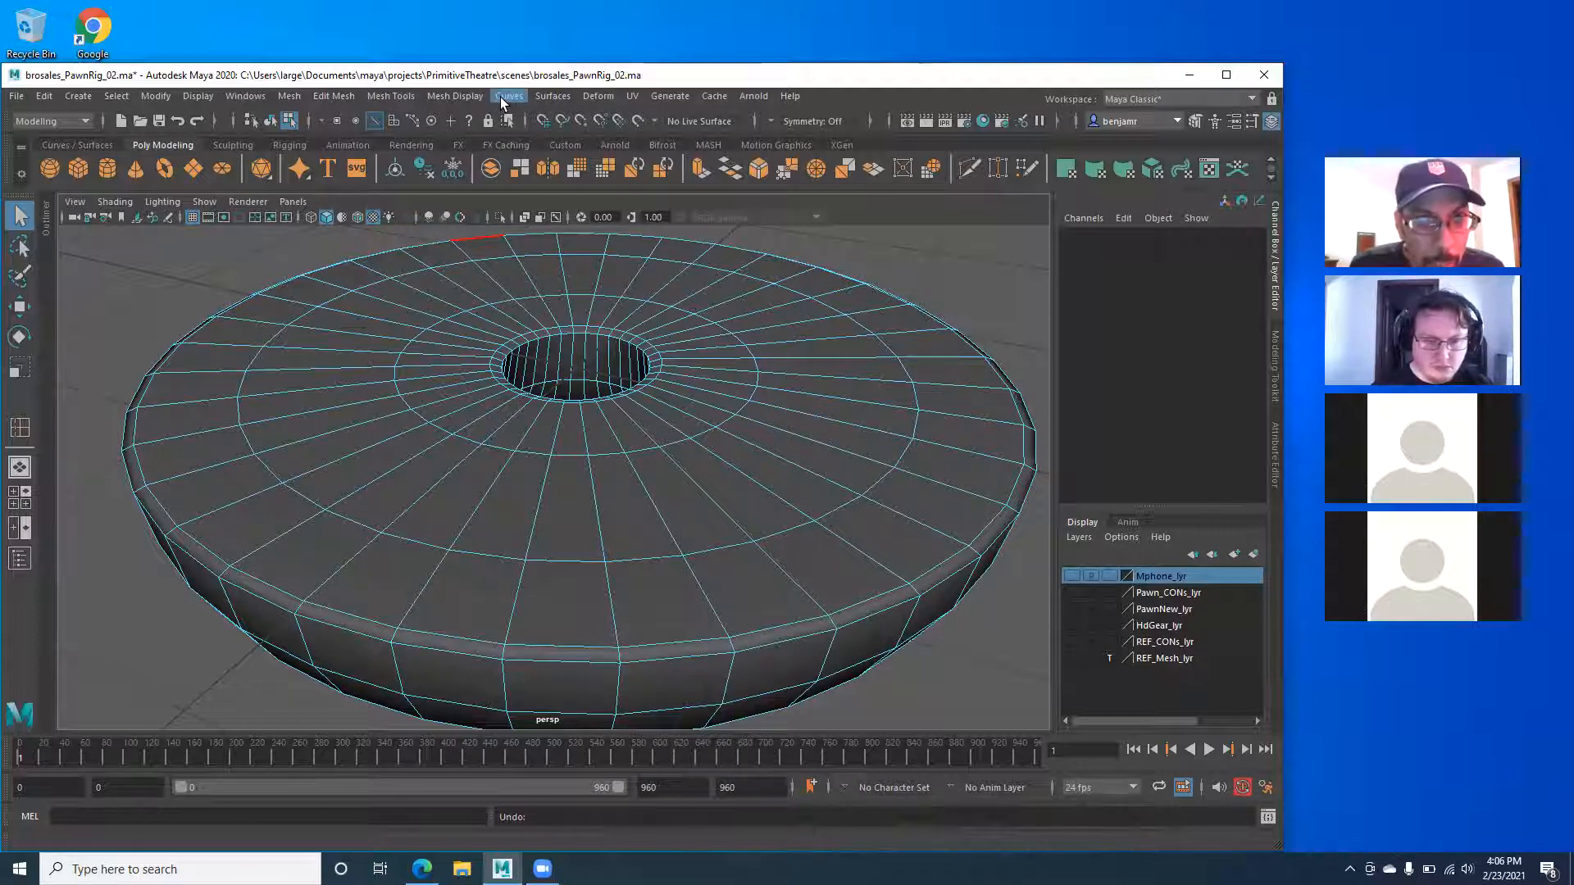
# Insert an edge loop near the lid's outer rim and another close around the centre hole.
pyautogui.click(400, 96)
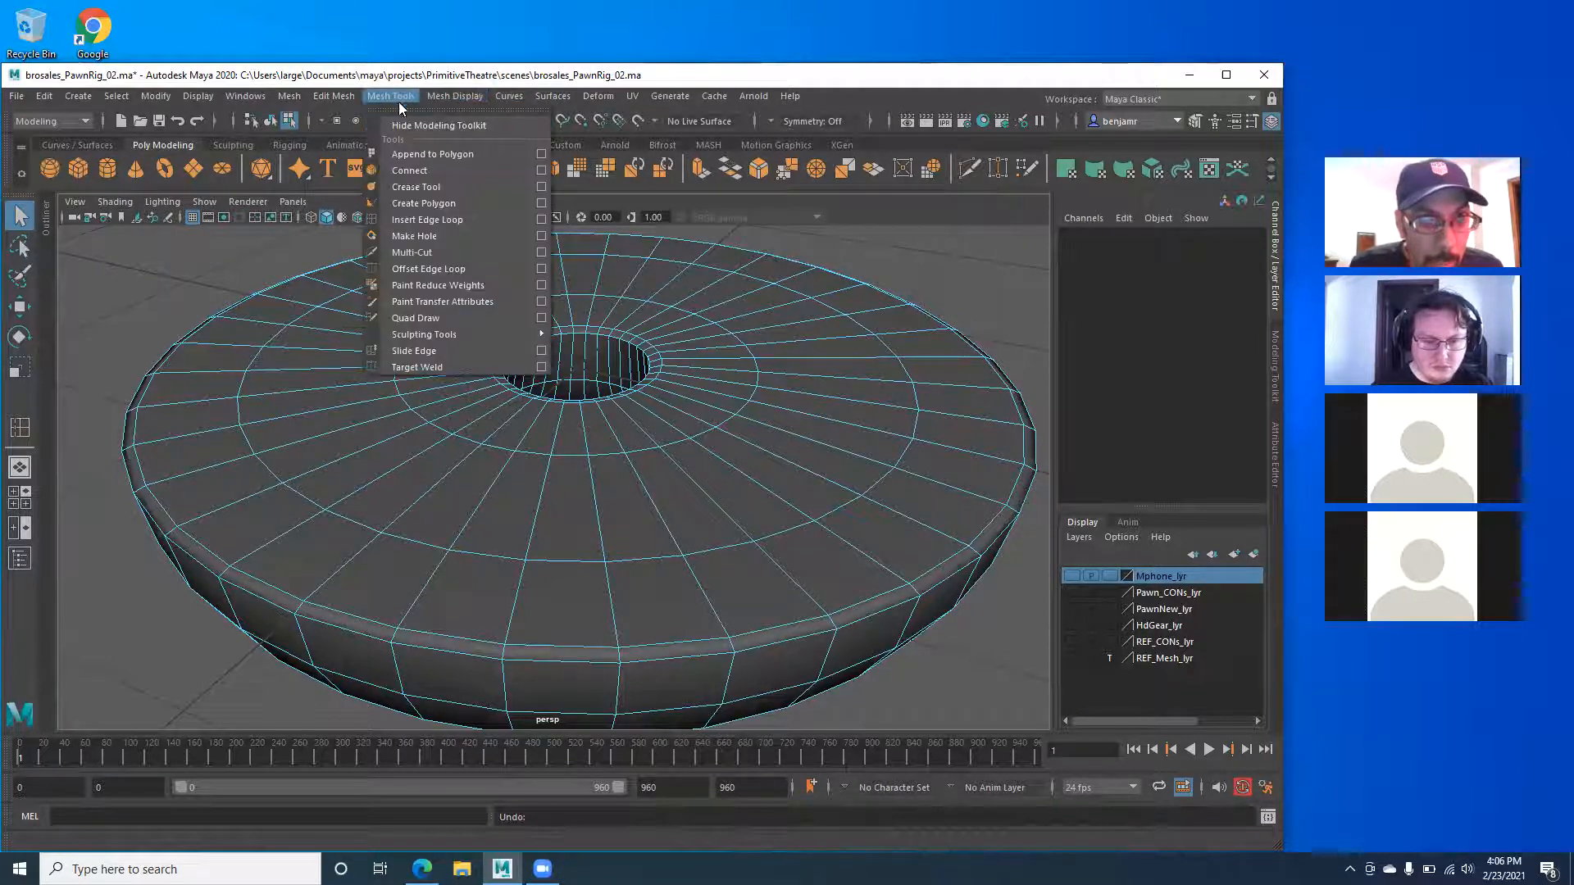
pyautogui.click(410, 219)
pyautogui.moveTo(510, 616); pyautogui.dragTo(511, 623)
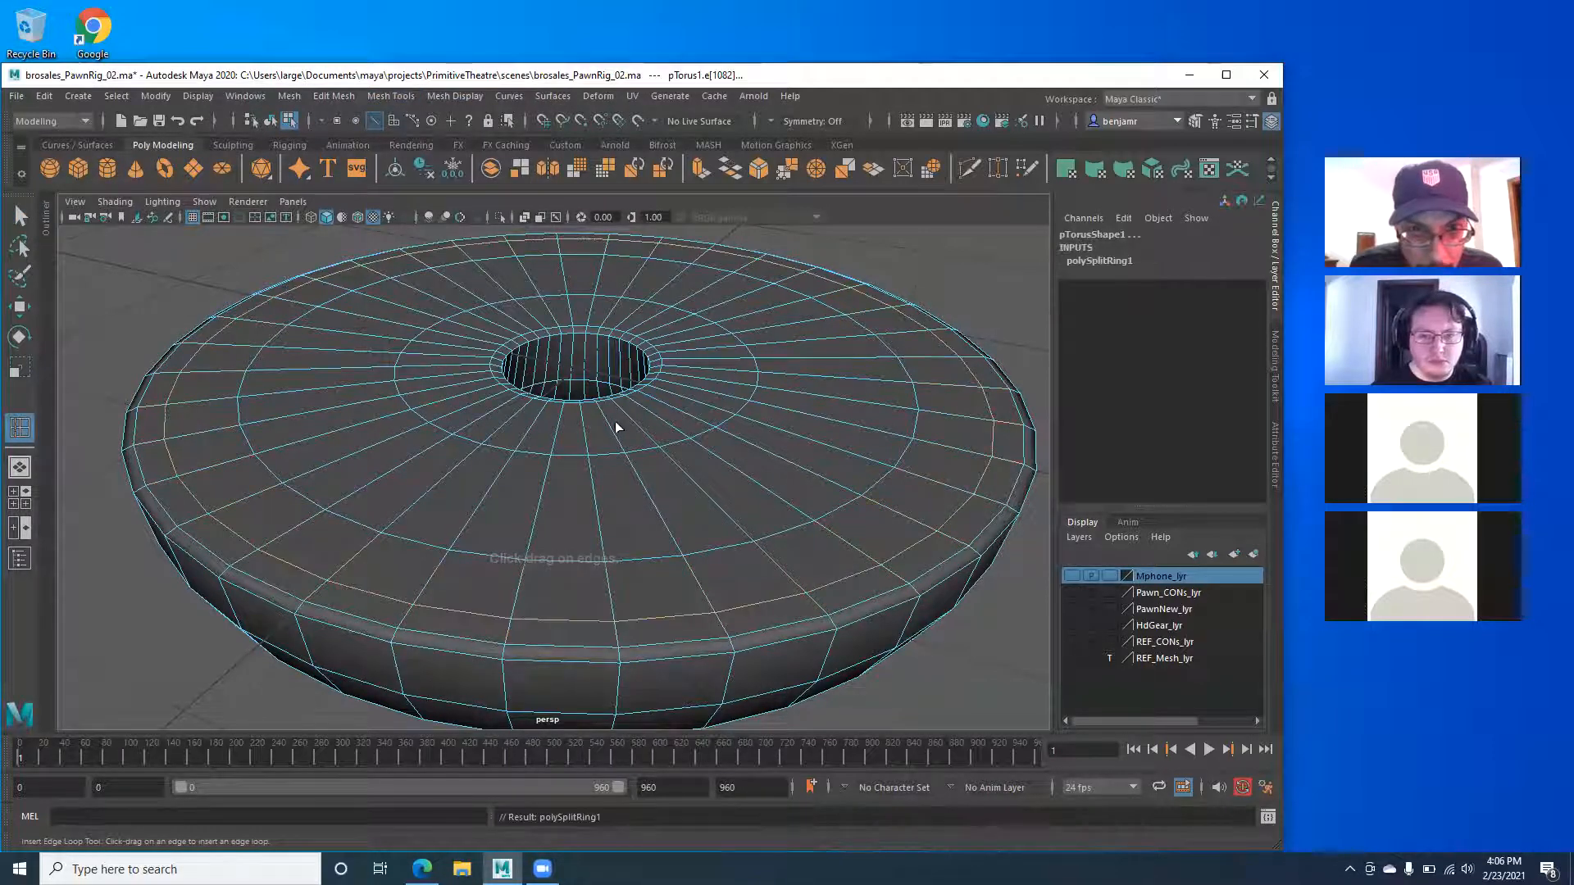
pyautogui.moveTo(601, 414); pyautogui.dragTo(604, 416)
pyautogui.click(20, 216)
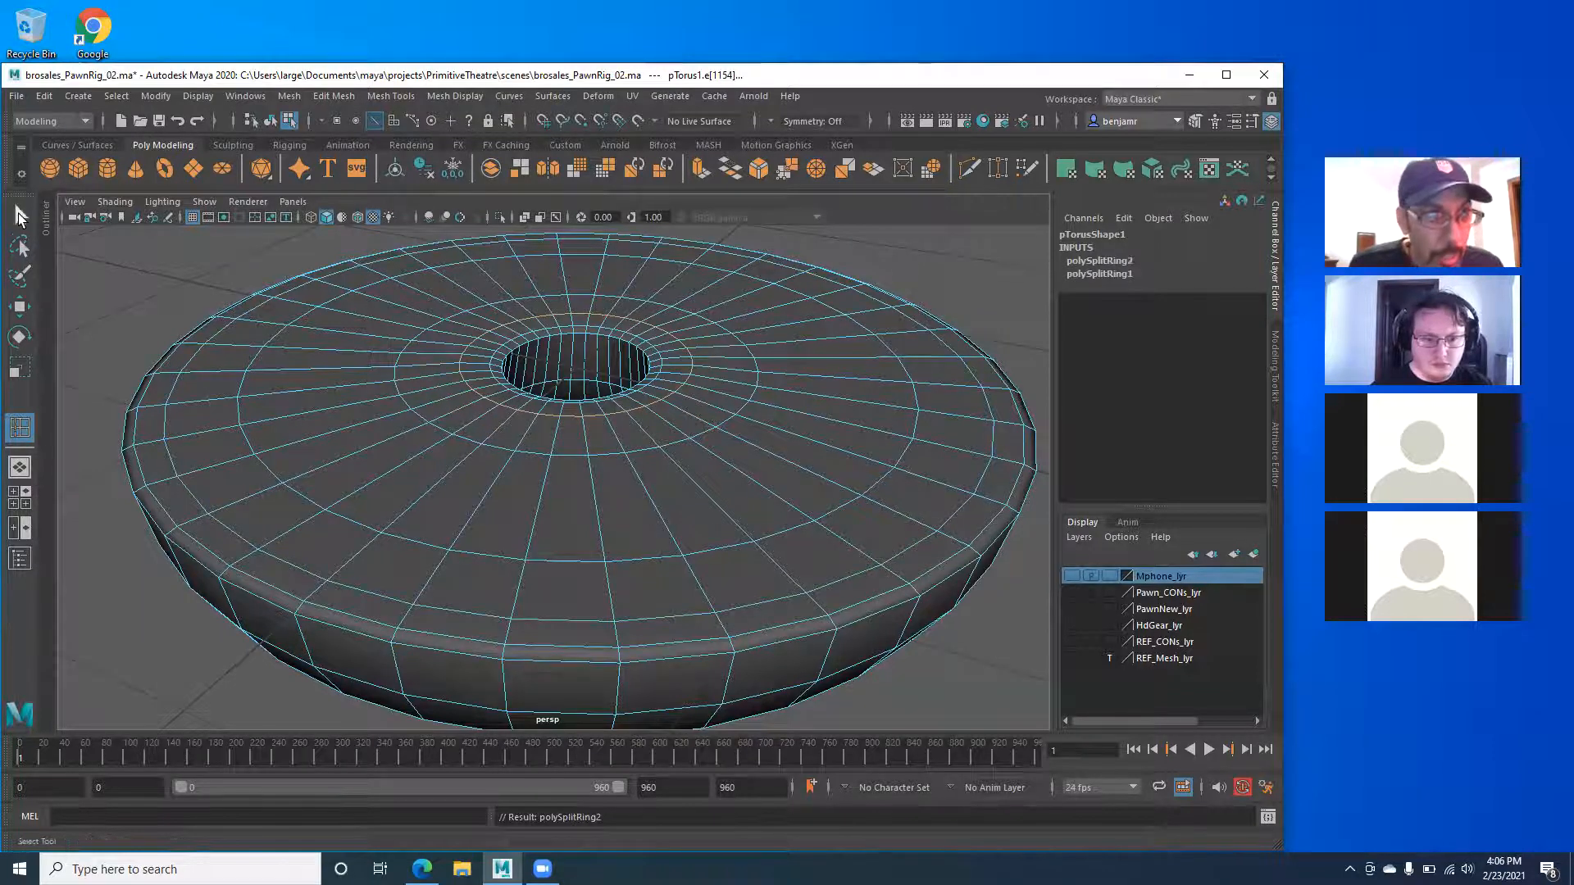
# Insert two more edge loops on the lid: one just outside the centre hole's loop and one just inside the rim's loop.
pyautogui.click(635, 418)
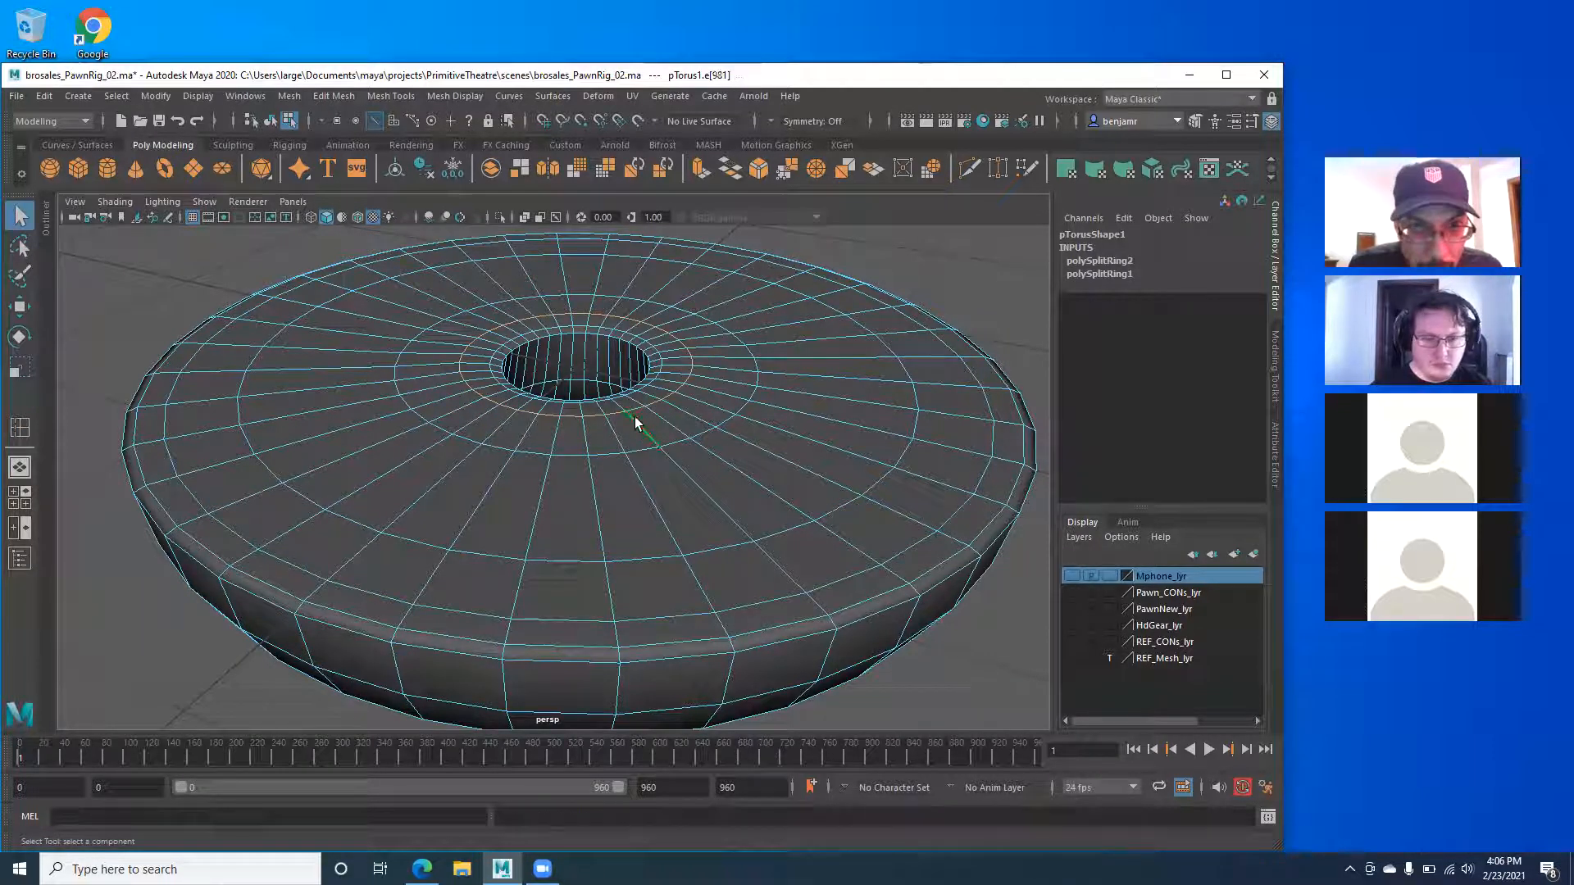
pyautogui.press('g')
pyautogui.click(633, 419)
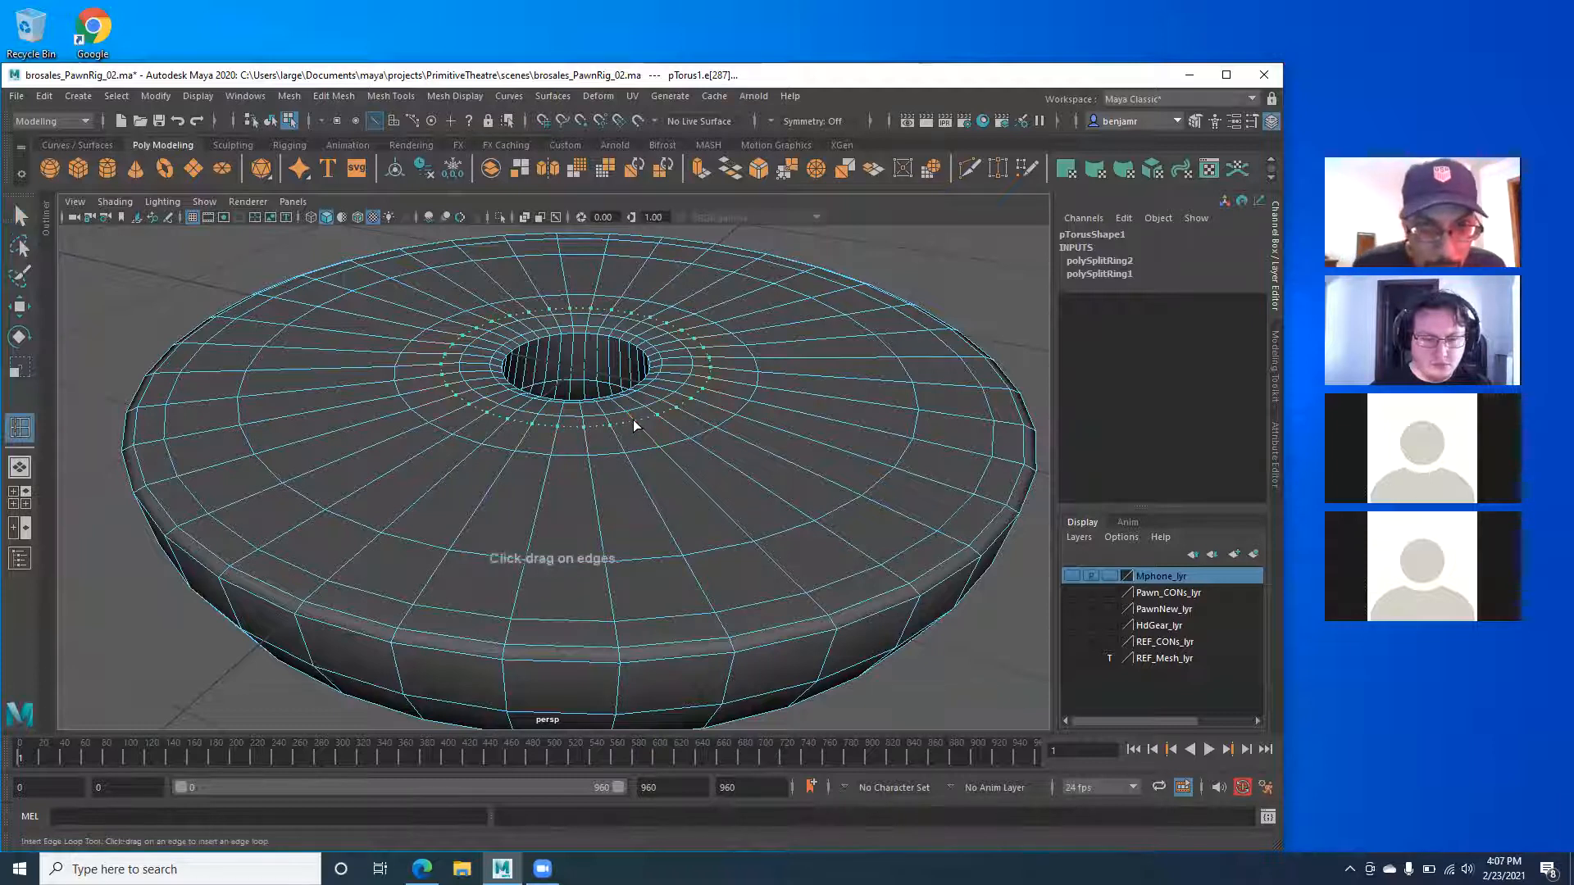
pyautogui.click(789, 579)
pyautogui.press('q')
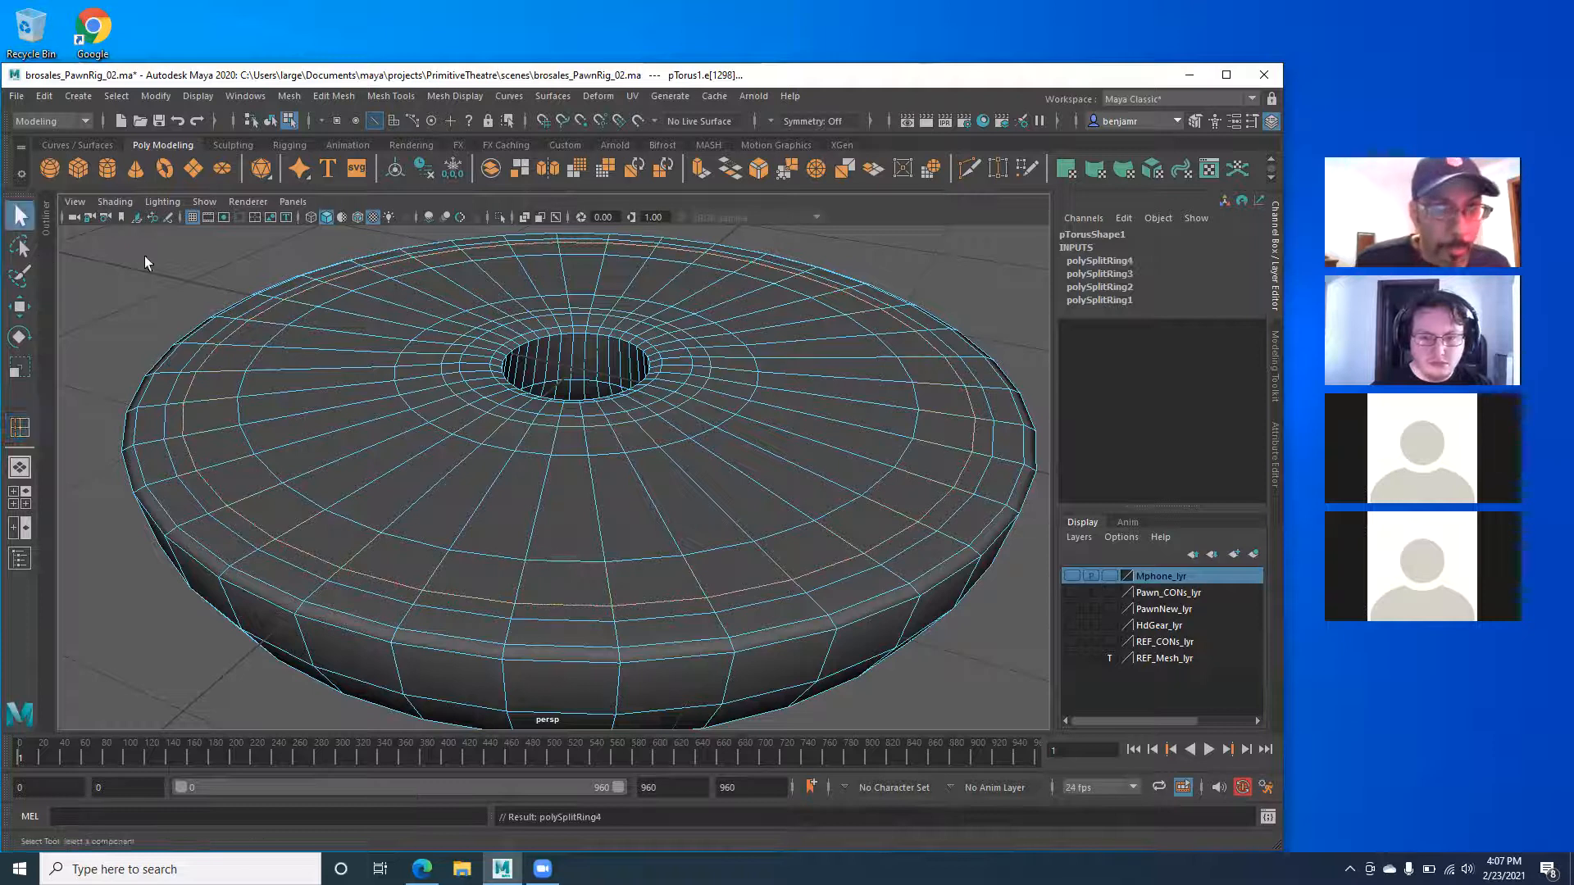
# Raise the lid's edge loops between the centre hole and the outer rim slightly to dome its surface.
pyautogui.moveTo(508, 420); pyautogui.dragTo(503, 376, button='right')
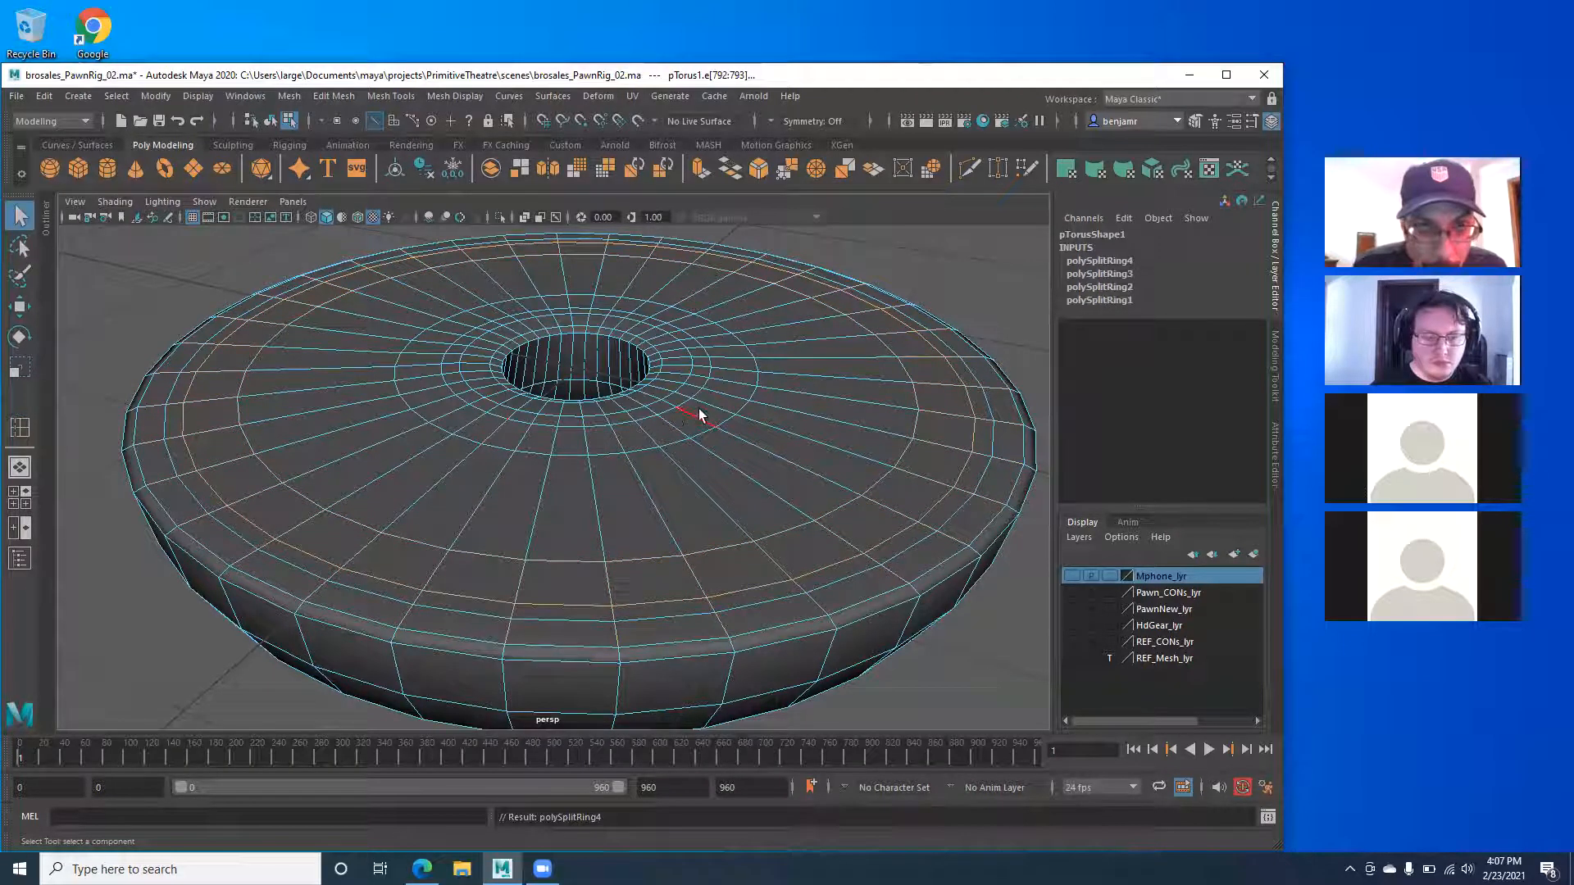
pyautogui.click(667, 410)
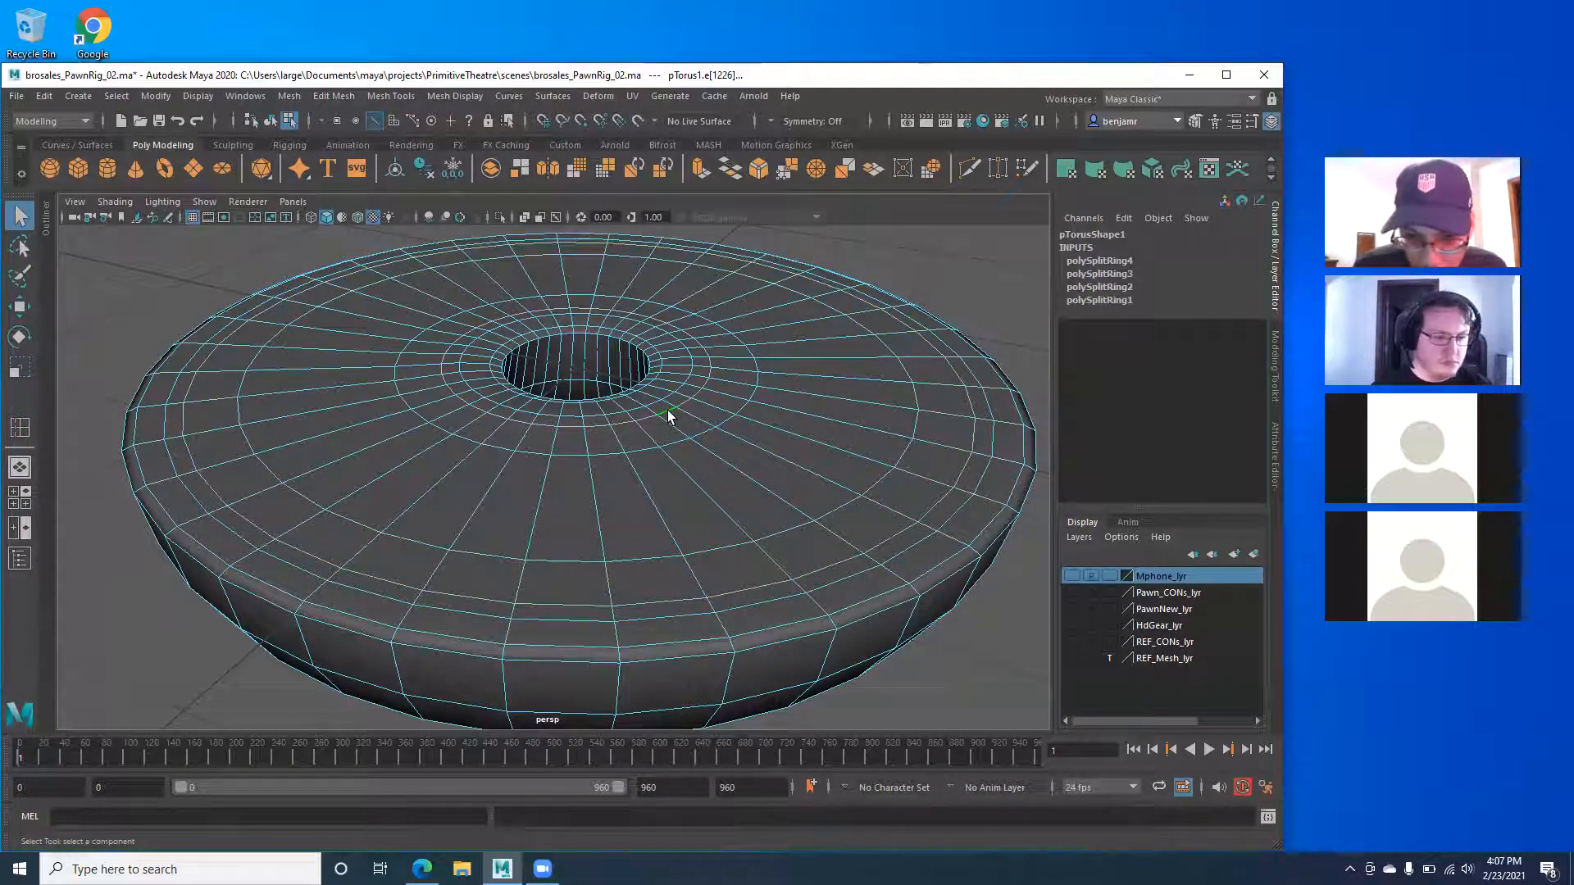
pyautogui.click(702, 437)
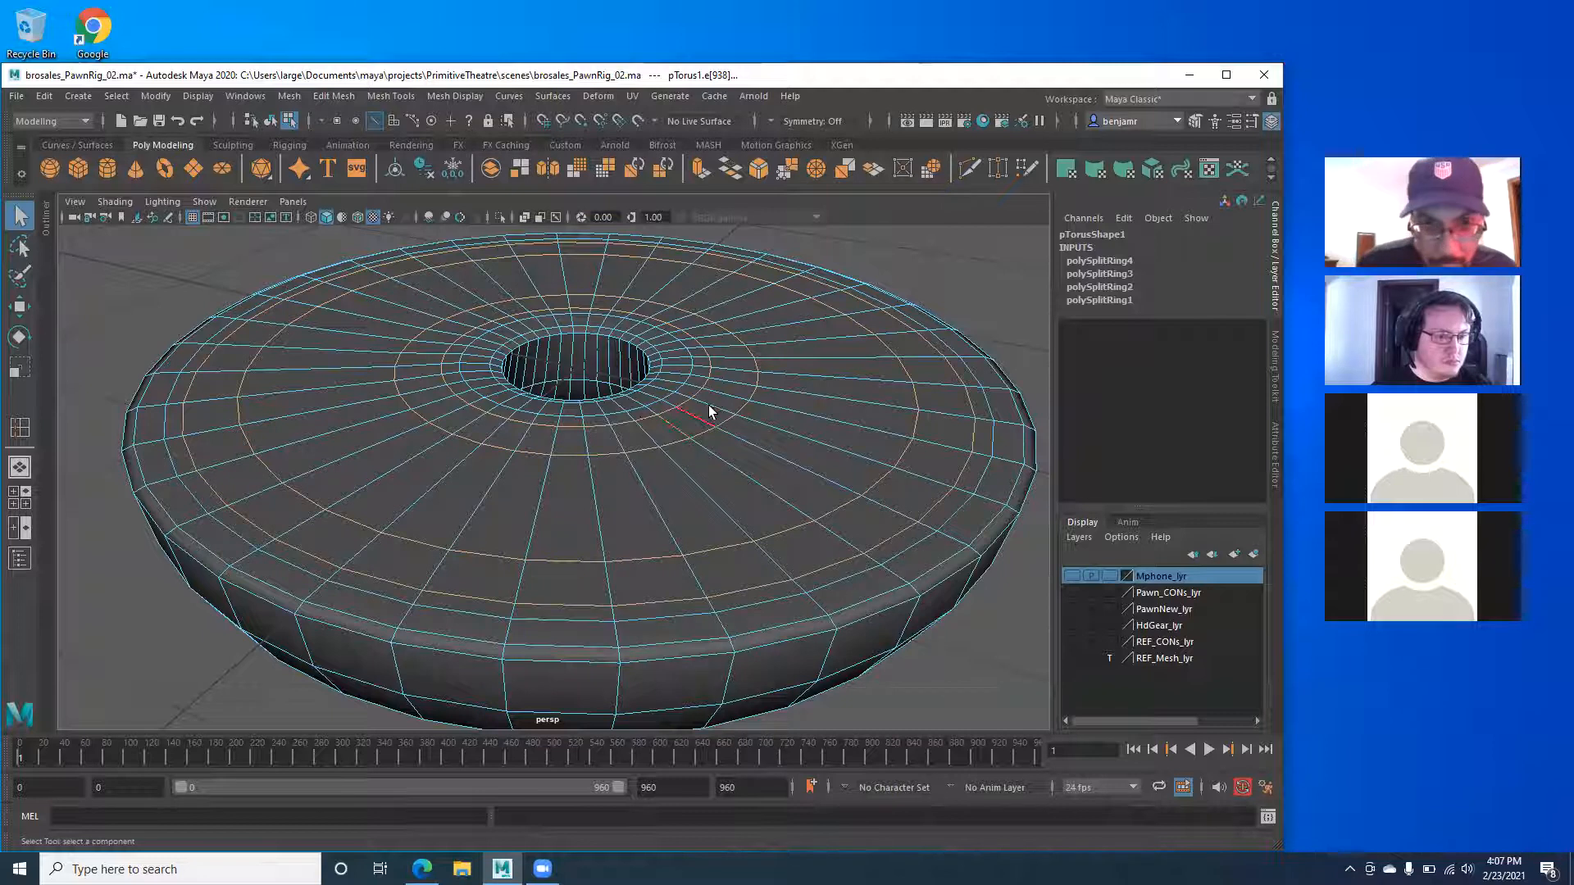
pyautogui.scroll(3, 701, 450)
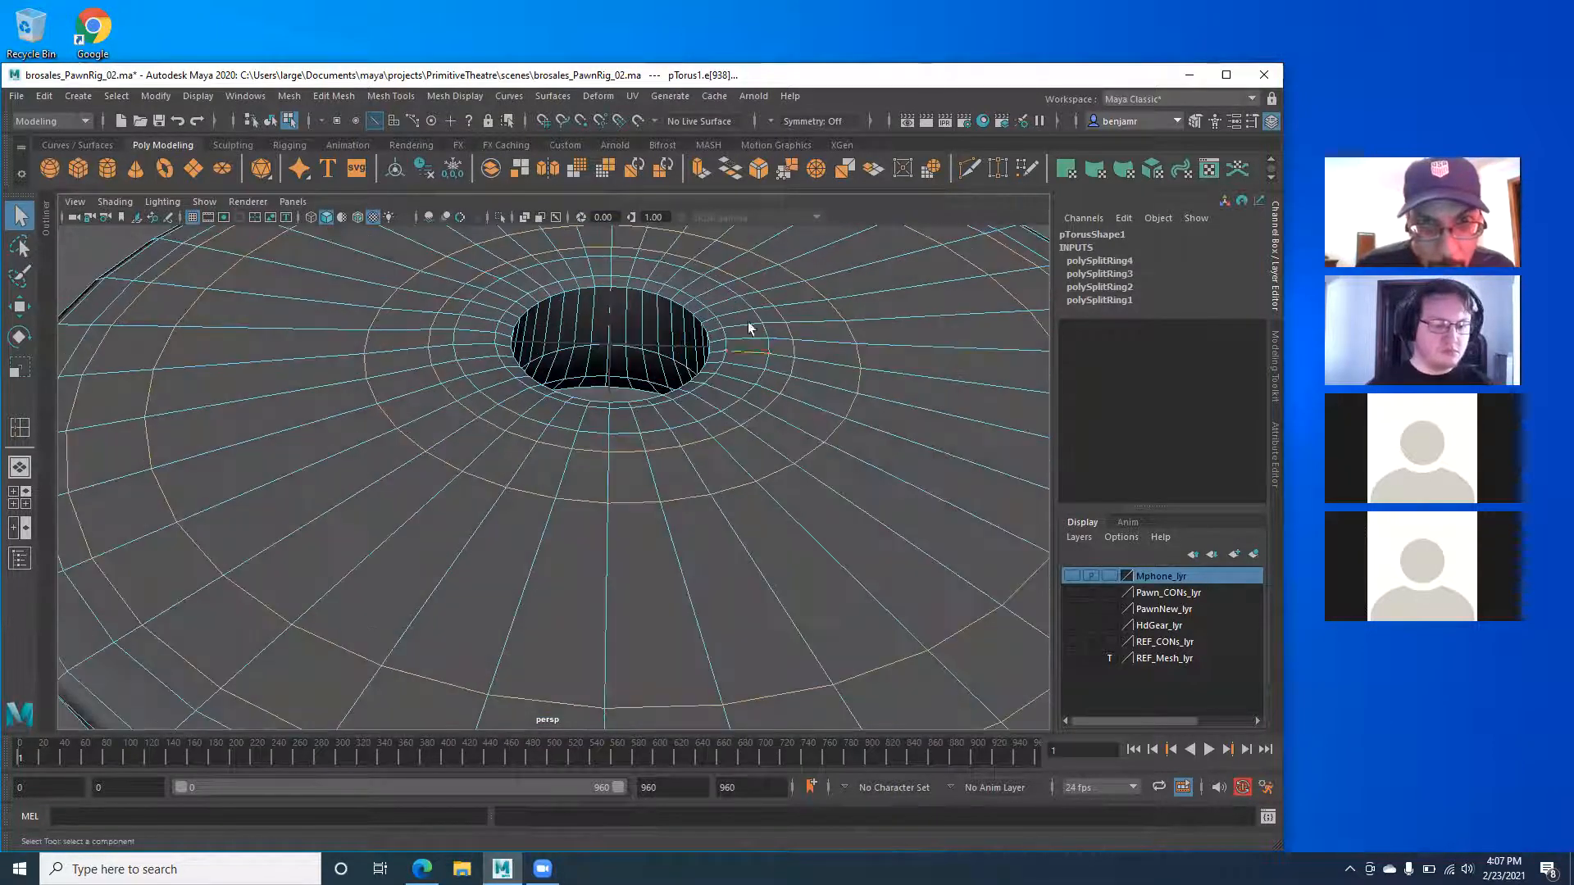
pyautogui.keyDown('alt'); pyautogui.moveTo(808, 389); pyautogui.dragTo(496, 346, button='middle'); pyautogui.keyUp('alt')
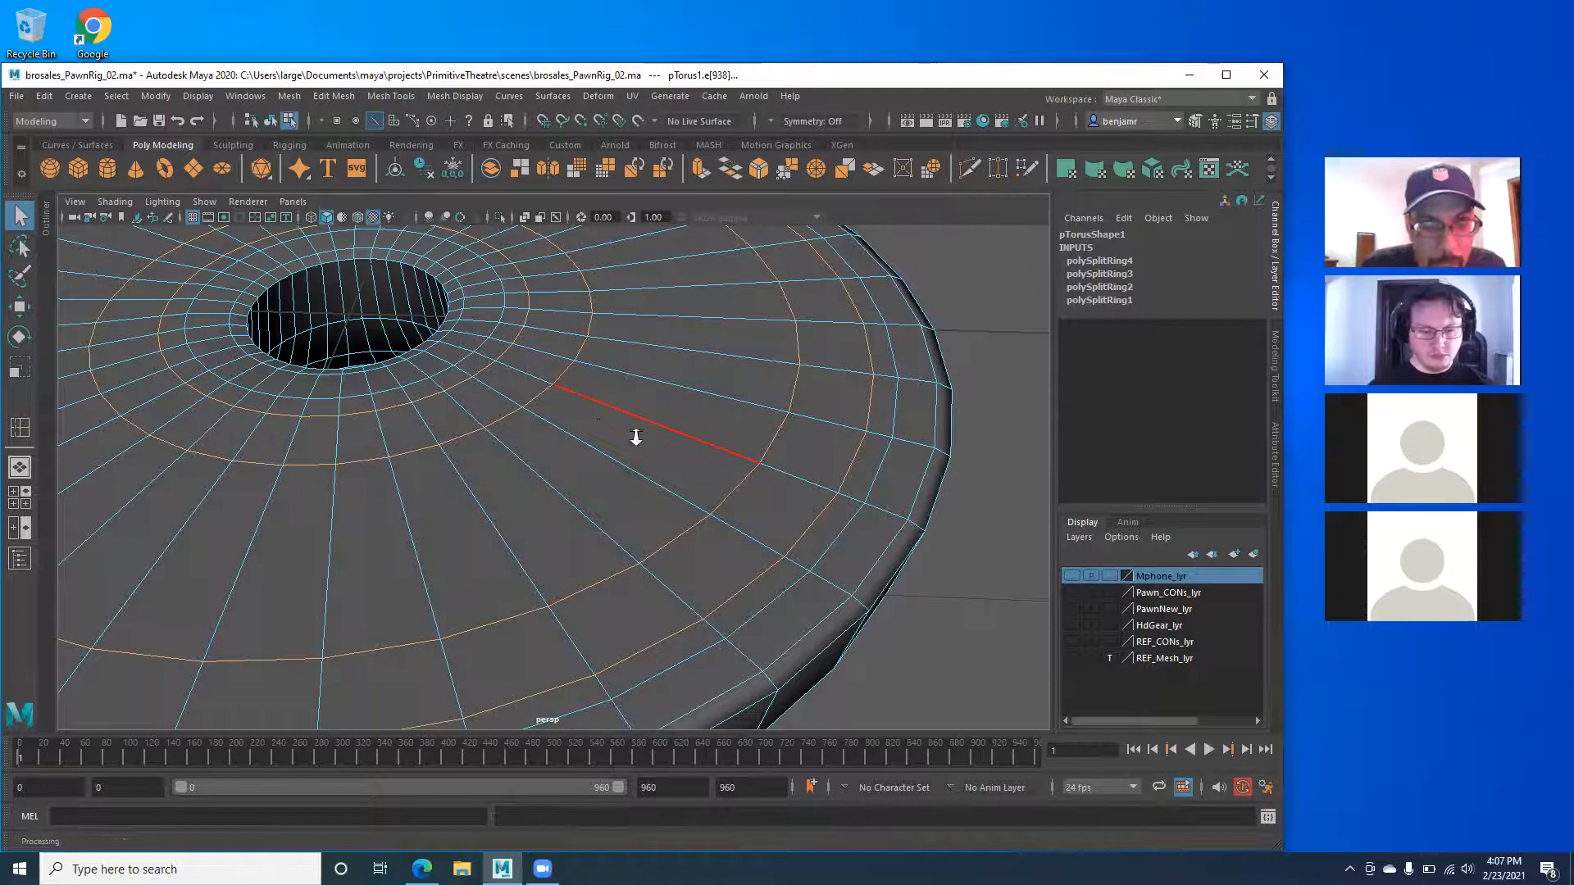
pyautogui.press('a')
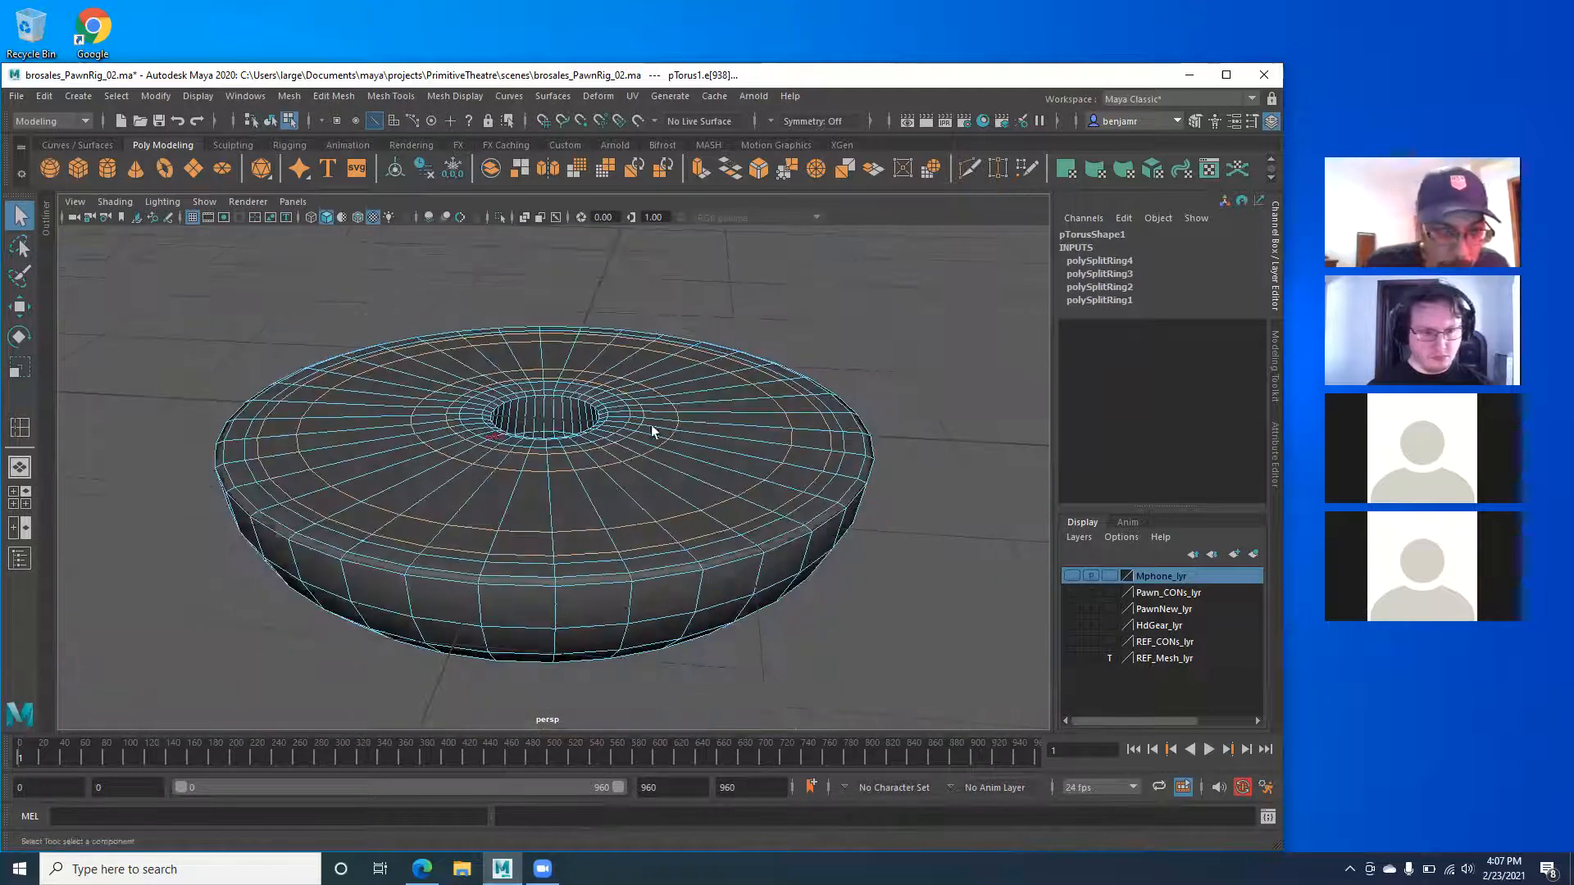
pyautogui.press('w')
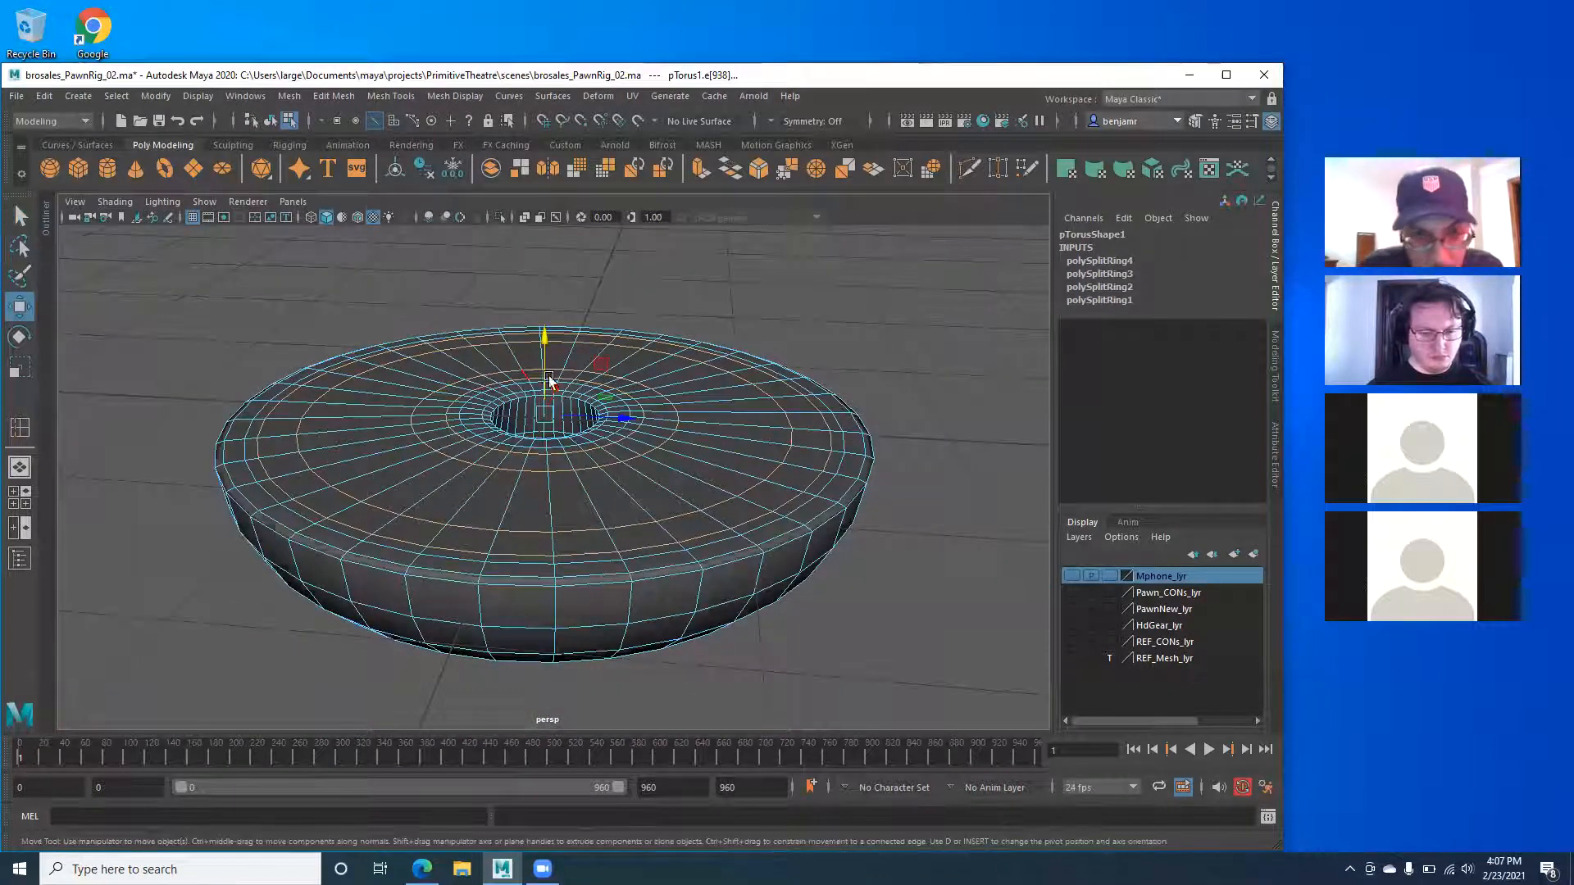
pyautogui.scroll(3, 549, 376)
pyautogui.moveTo(539, 319); pyautogui.dragTo(545, 317)
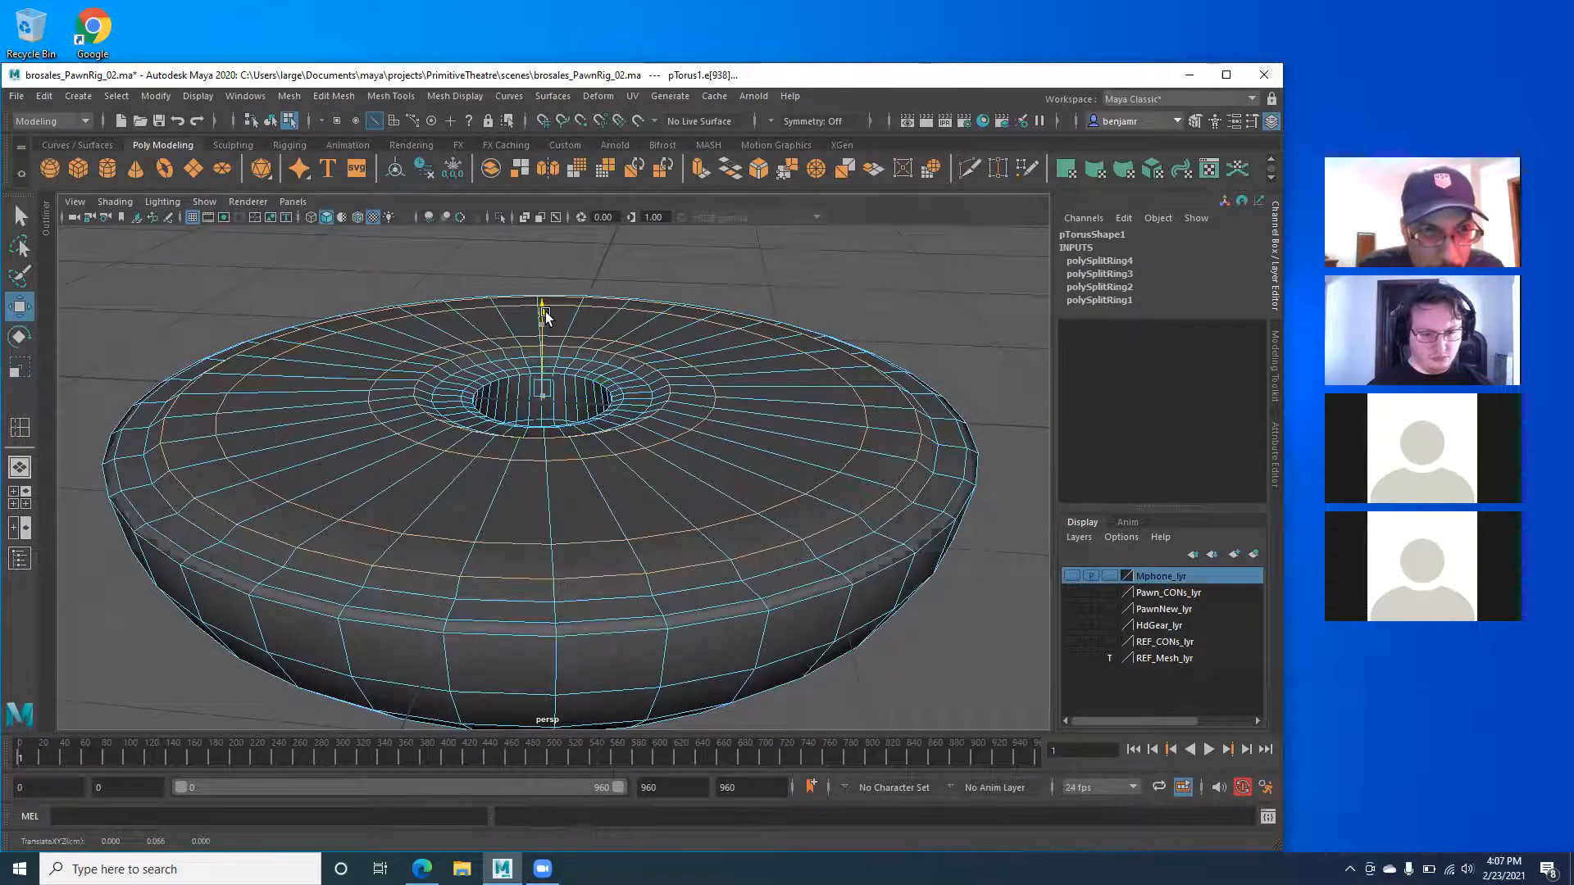
pyautogui.keyDown('alt'); pyautogui.moveTo(392, 387); pyautogui.dragTo(432, 424); pyautogui.keyUp('alt')
pyautogui.click(183, 296)
# Insert two edge loops in the outer part of the lid's wide band and undo the third one.
pyautogui.keyDown('alt'); pyautogui.moveTo(183, 296); pyautogui.dragTo(263, 386); pyautogui.keyUp('alt')
pyautogui.keyDown('alt'); pyautogui.moveTo(198, 457); pyautogui.dragTo(246, 422); pyautogui.keyUp('alt')
pyautogui.scroll(3, 246, 421)
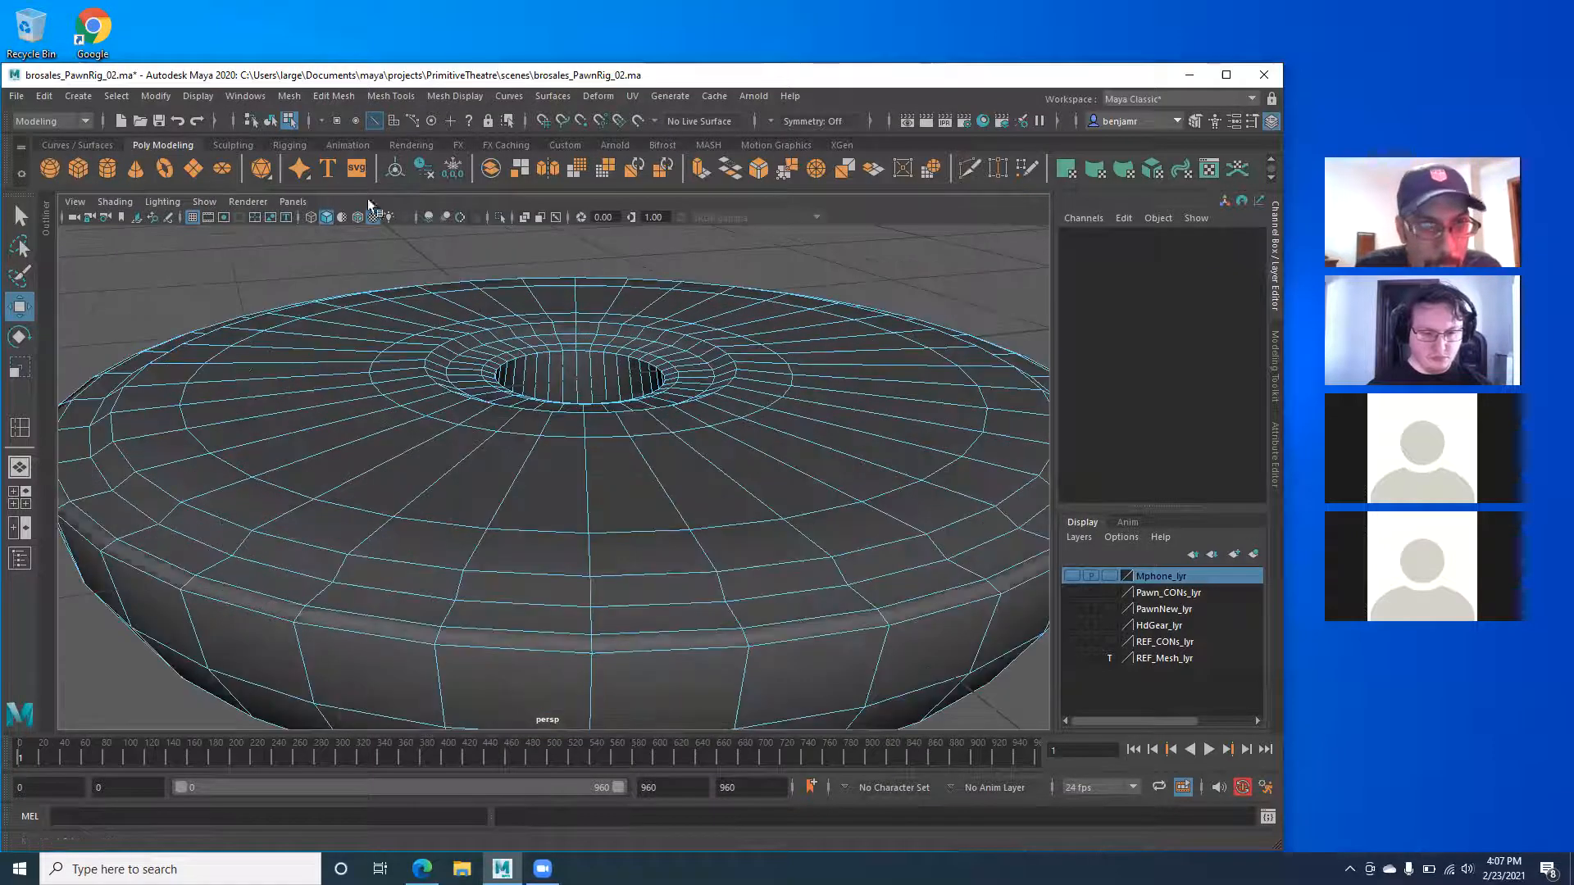
pyautogui.click(400, 98)
pyautogui.click(336, 99)
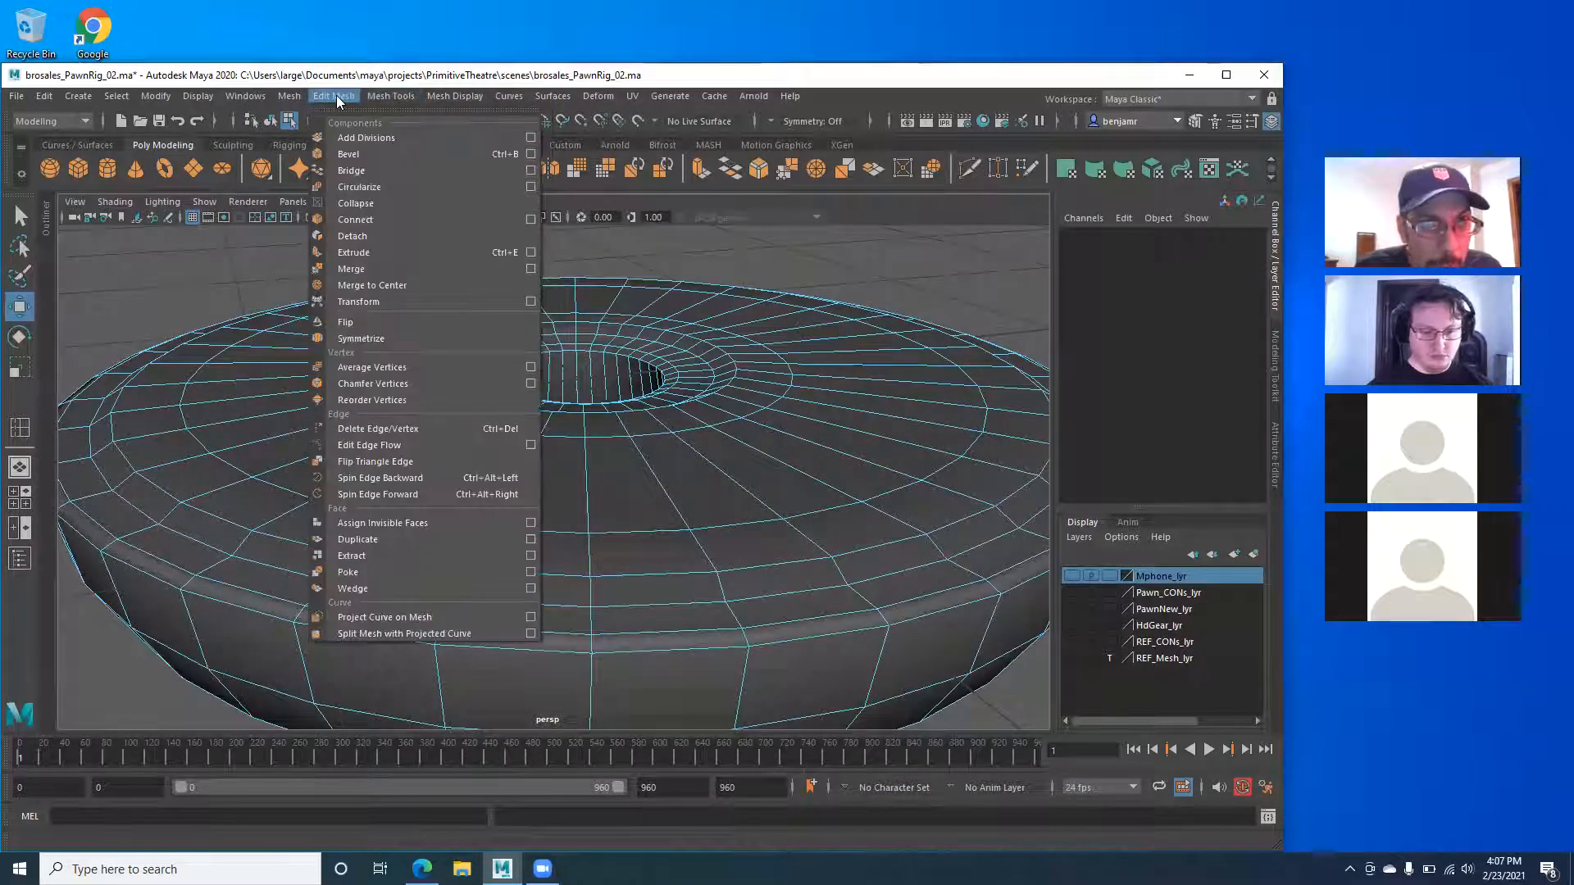
pyautogui.moveTo(400, 102)
pyautogui.click(407, 218)
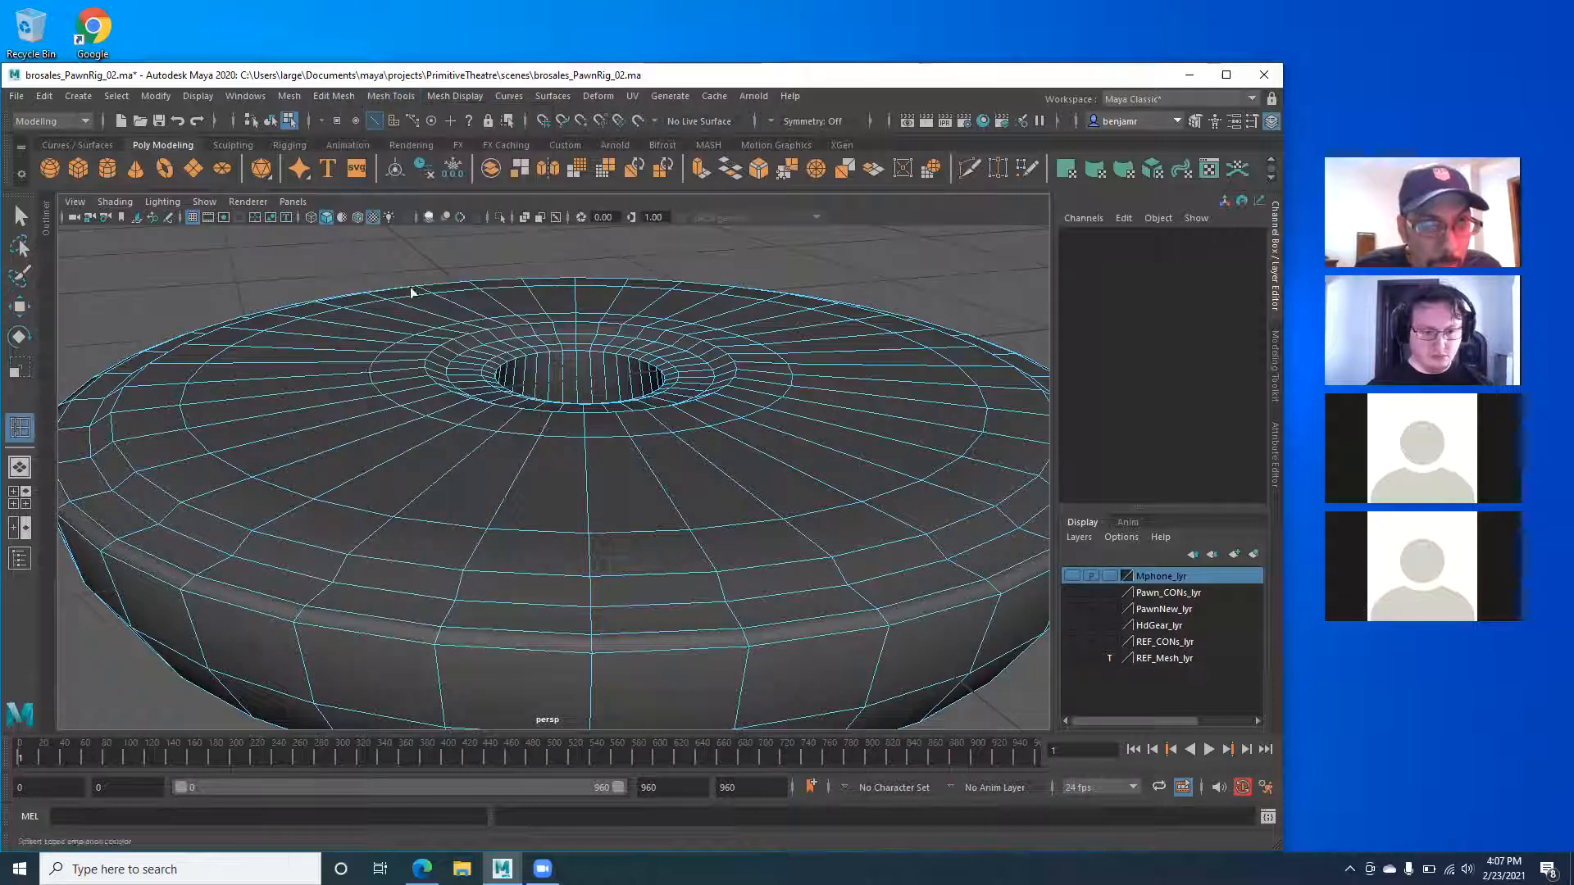
pyautogui.moveTo(343, 443); pyautogui.dragTo(218, 487)
pyautogui.moveTo(382, 431); pyautogui.dragTo(366, 433)
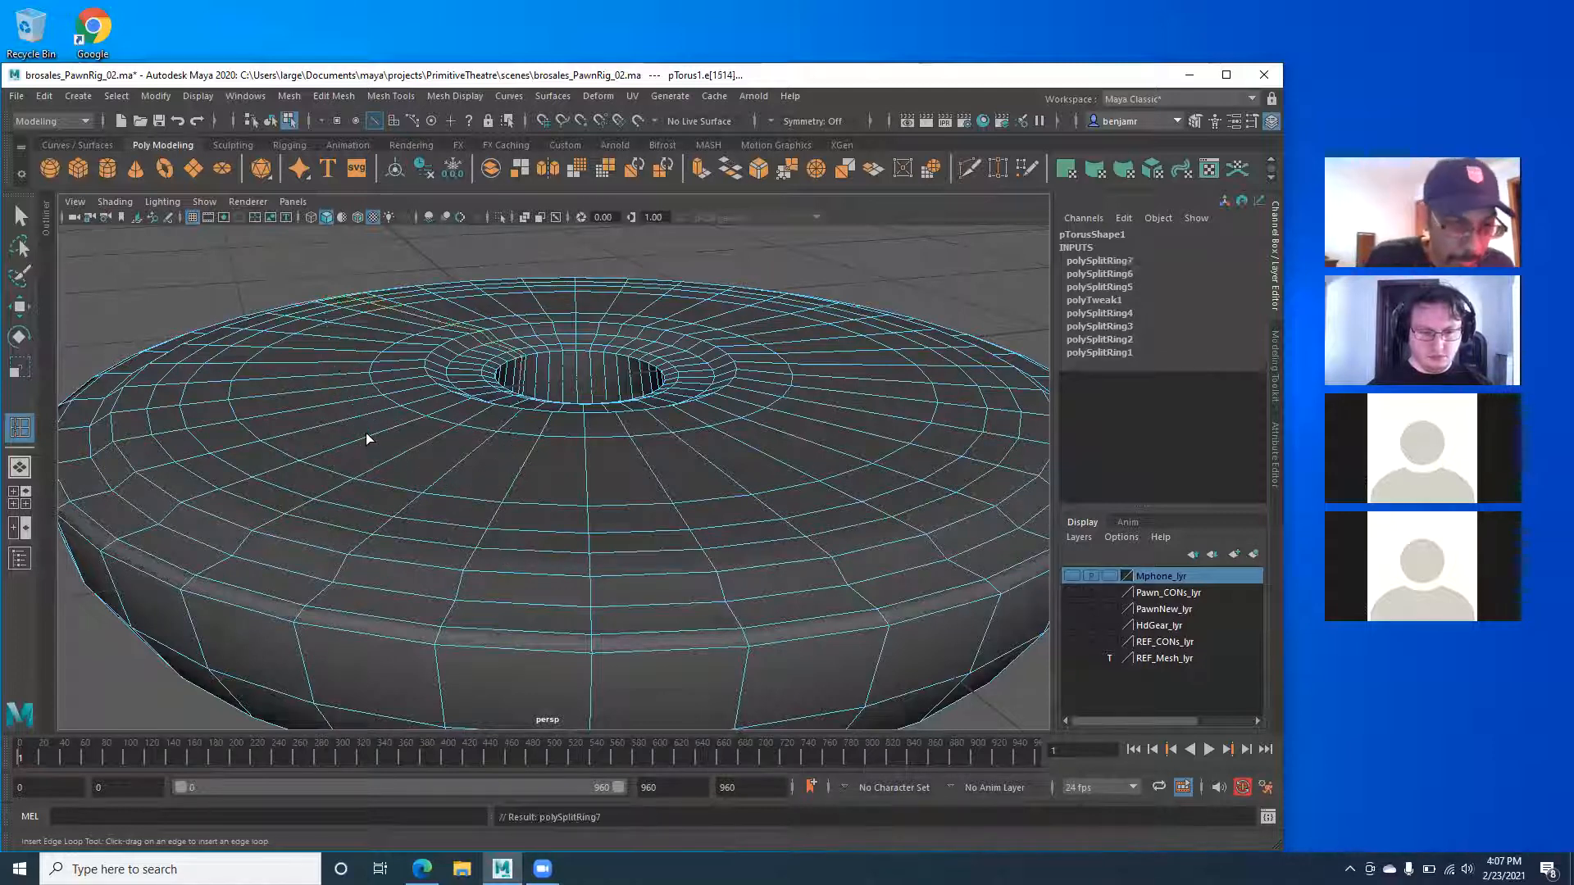
pyautogui.hotkey('ctrl', 'z')
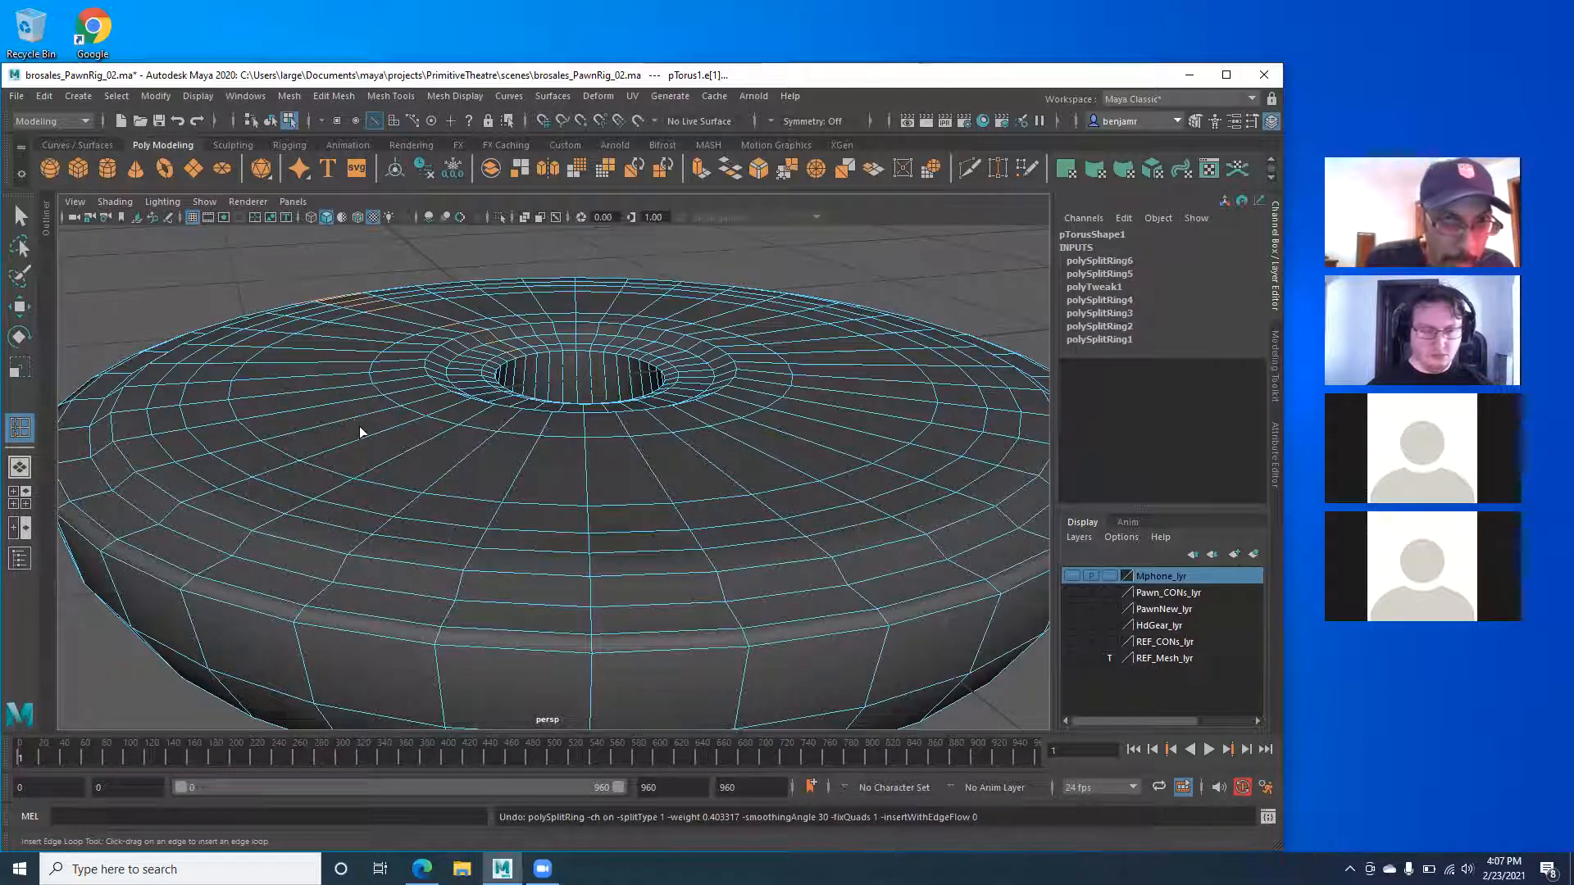
# Insert five more edge loops across the lid between the centre hole and the rim, and return to object mode.
pyautogui.moveTo(356, 441); pyautogui.dragTo(285, 392)
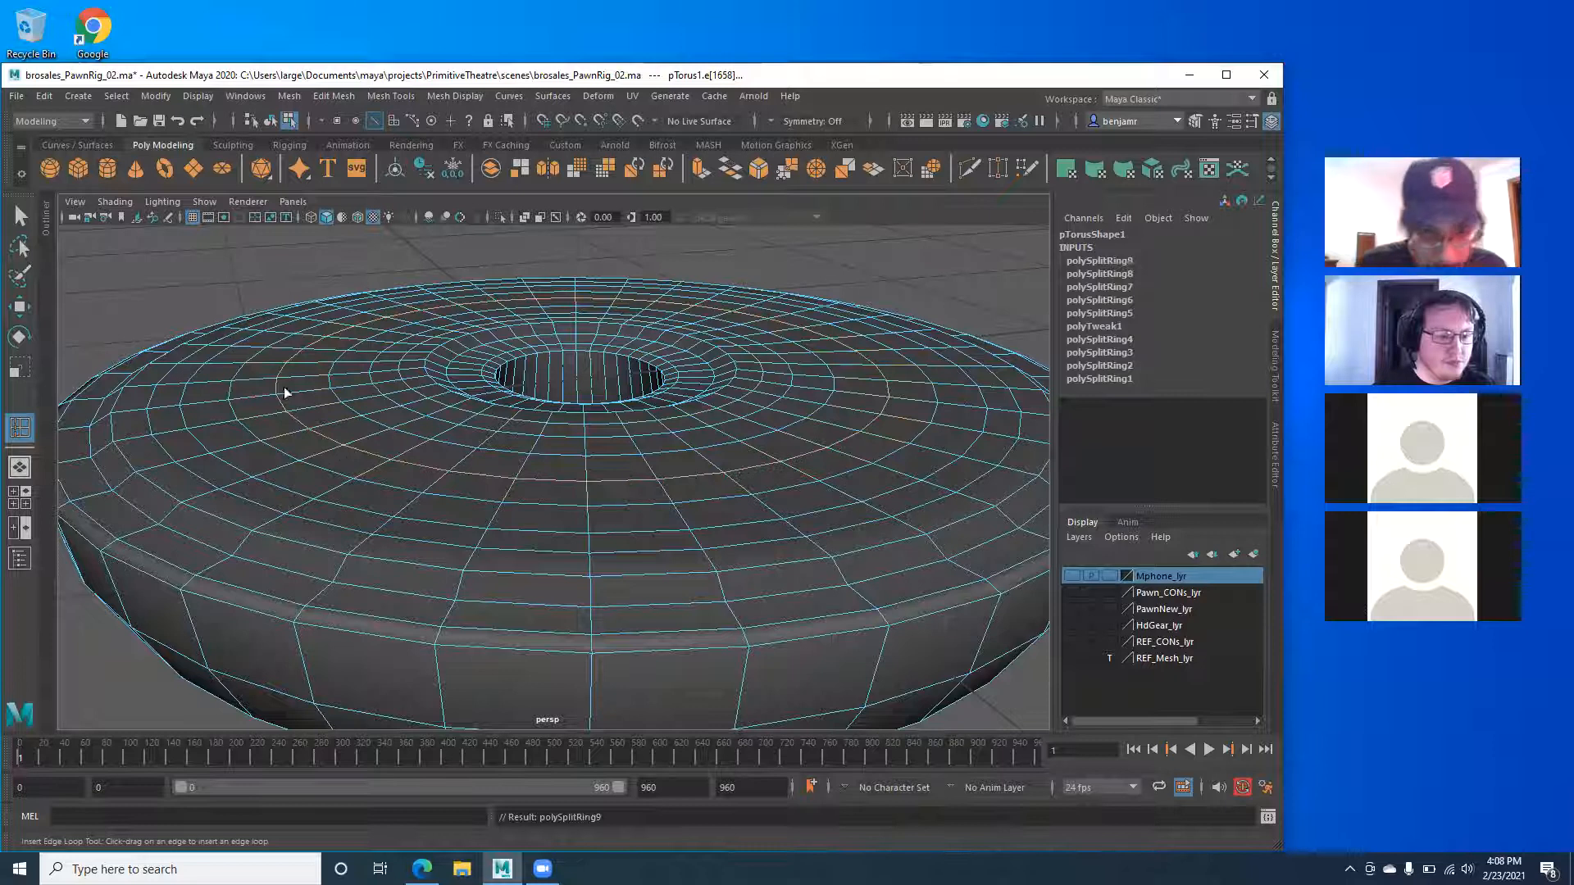
pyautogui.moveTo(369, 441); pyautogui.dragTo(341, 457)
pyautogui.scroll(-2, 352, 418)
pyautogui.keyDown('alt'); pyautogui.moveTo(265, 326); pyautogui.dragTo(400, 337); pyautogui.keyUp('alt')
pyautogui.click(20, 214)
pyautogui.moveTo(400, 338); pyautogui.dragTo(441, 357, button='right')
pyautogui.keyDown('alt'); pyautogui.moveTo(316, 406); pyautogui.dragTo(341, 404); pyautogui.keyUp('alt')
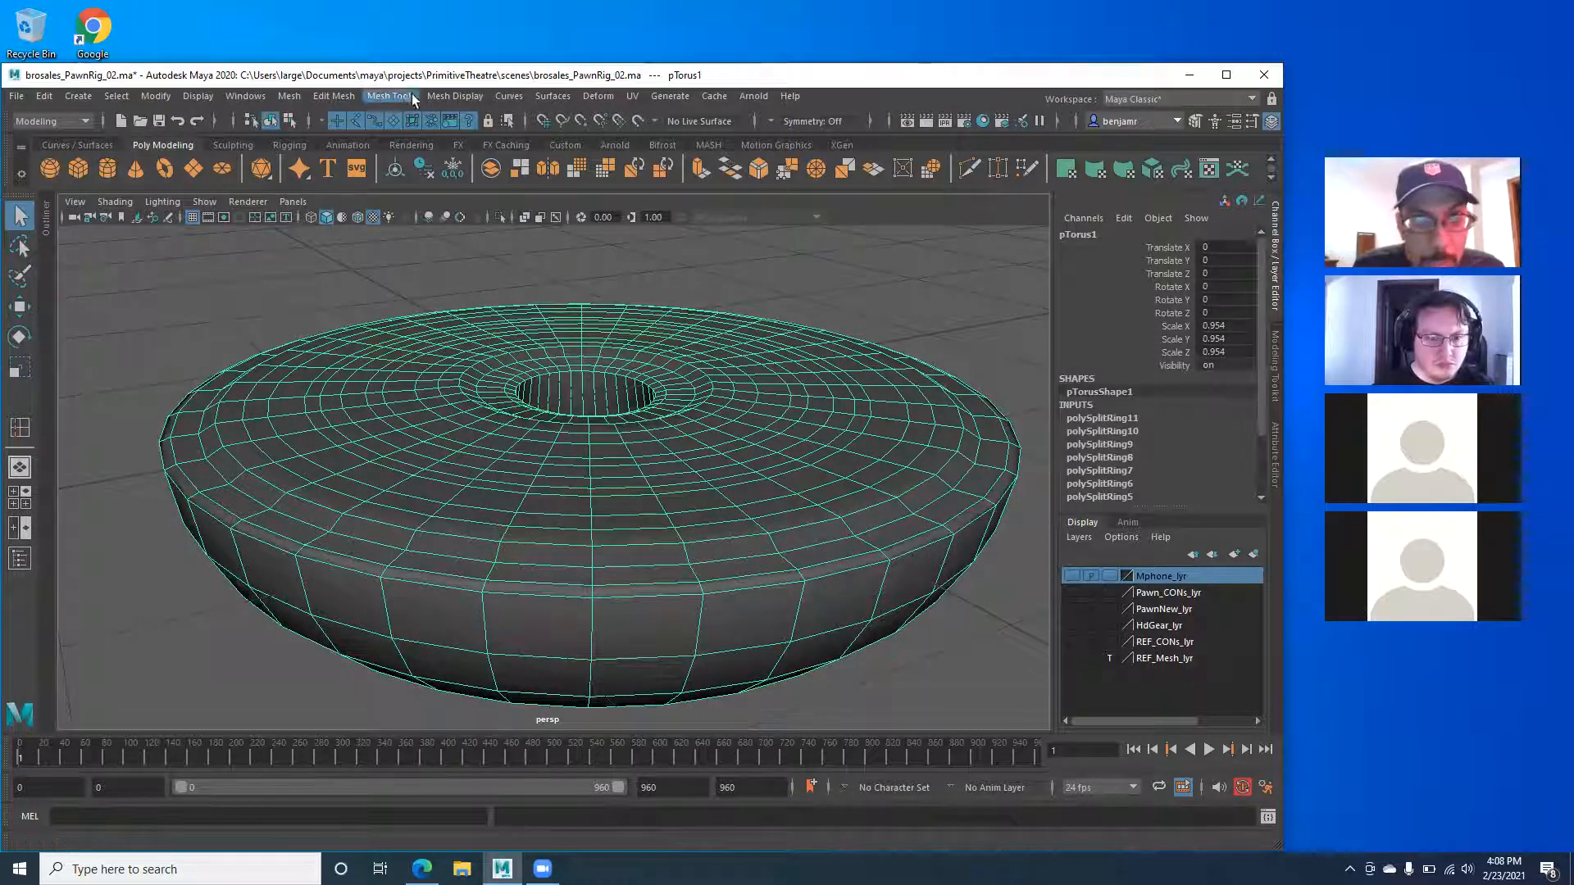
# Start the Sculpt Geometry Tool with its settings open and float the settings window clear of the torus half.
pyautogui.click(500, 95)
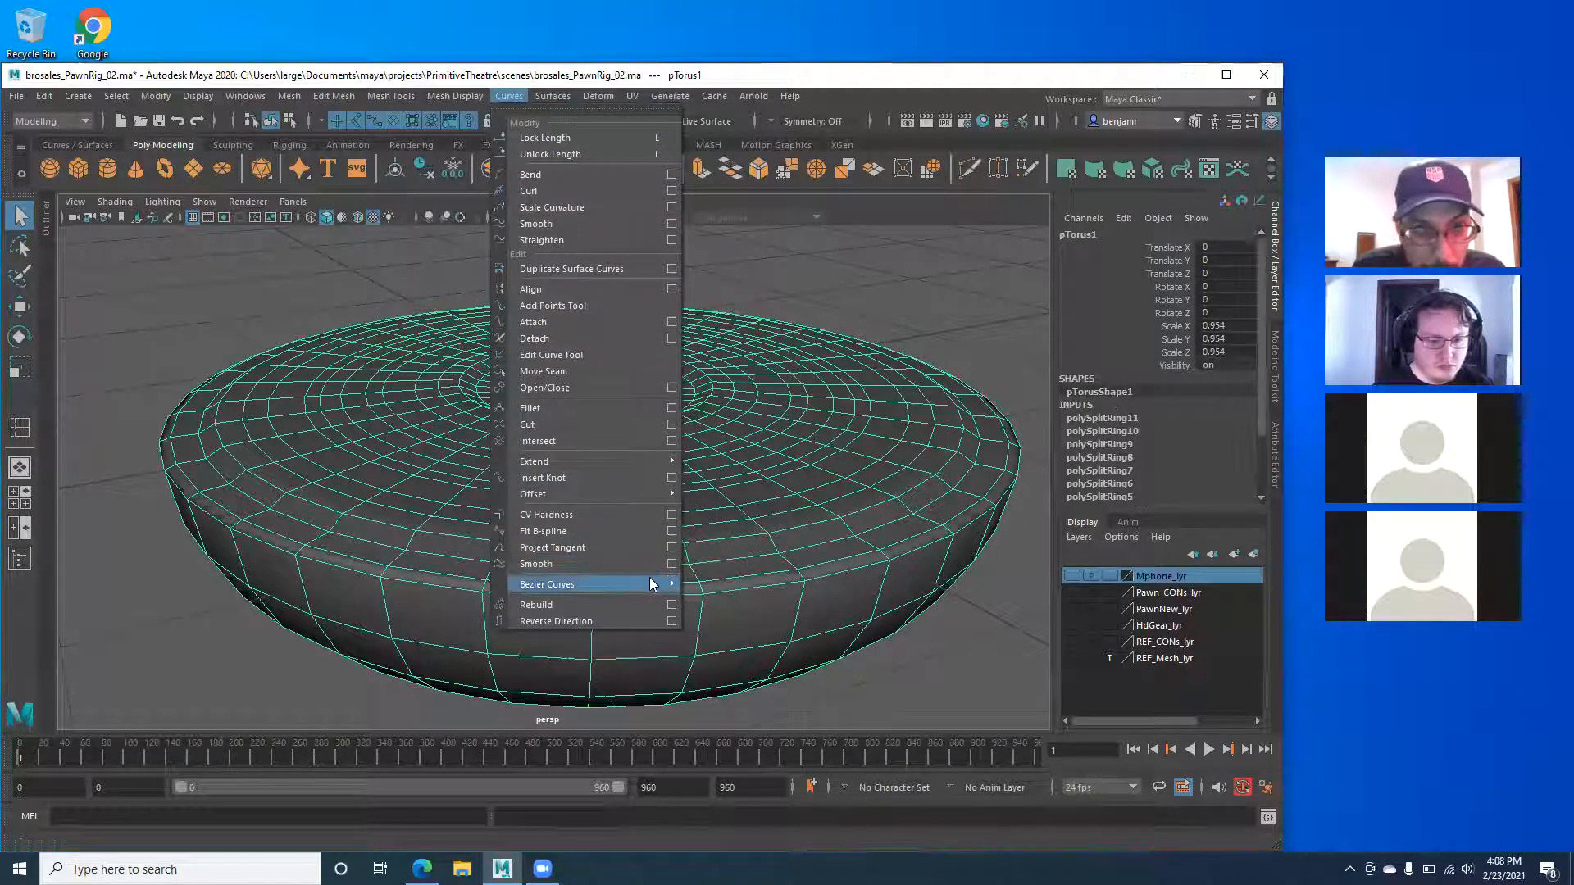
pyautogui.moveTo(649, 583)
pyautogui.moveTo(531, 93)
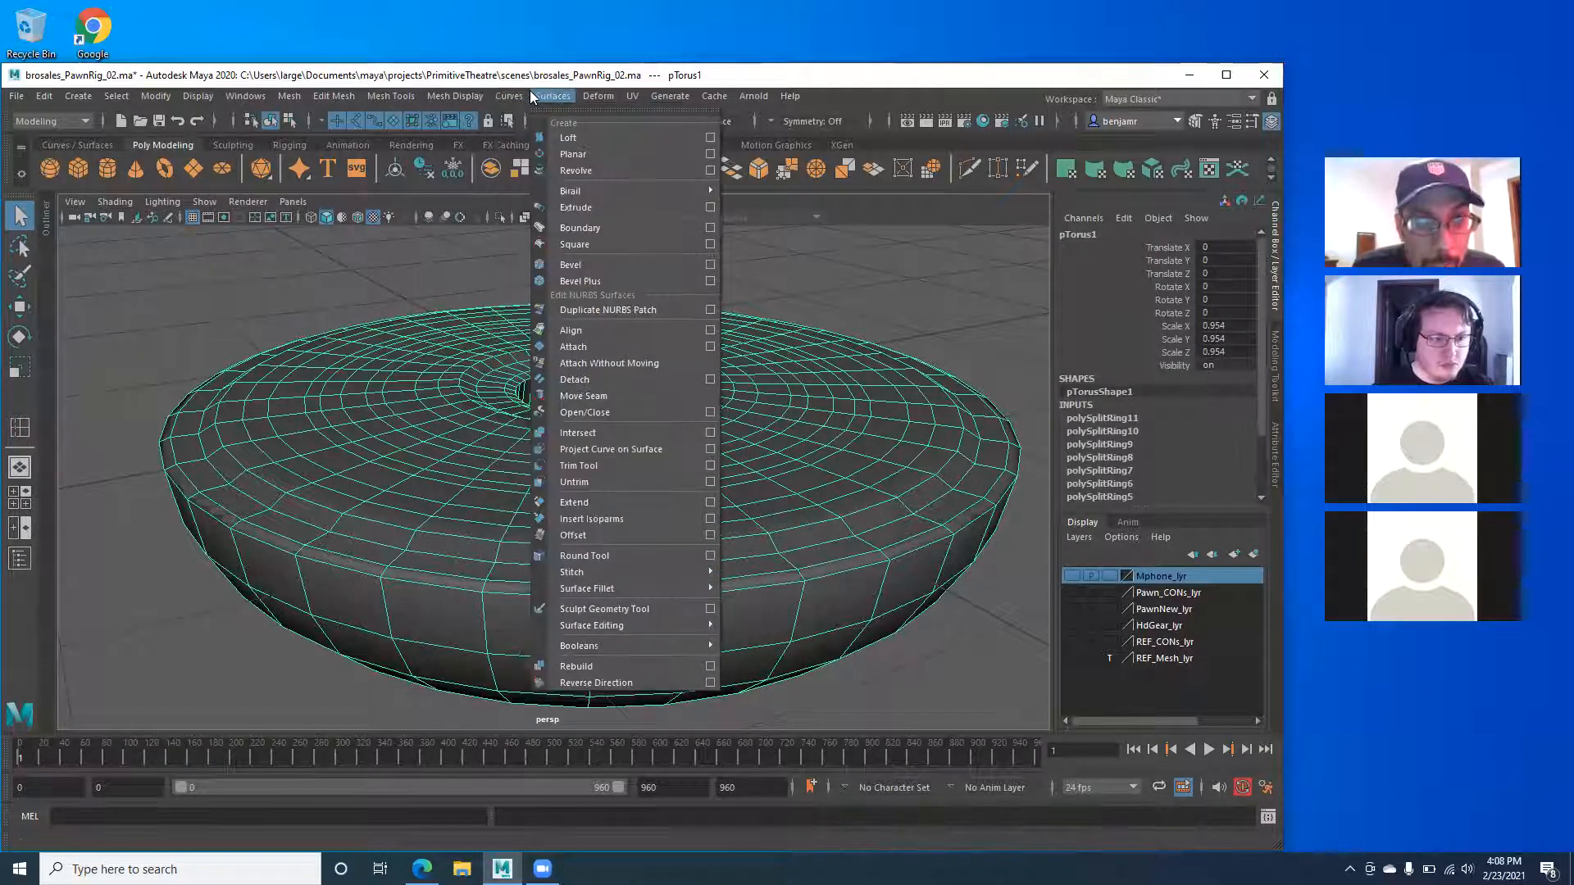
pyautogui.click(709, 609)
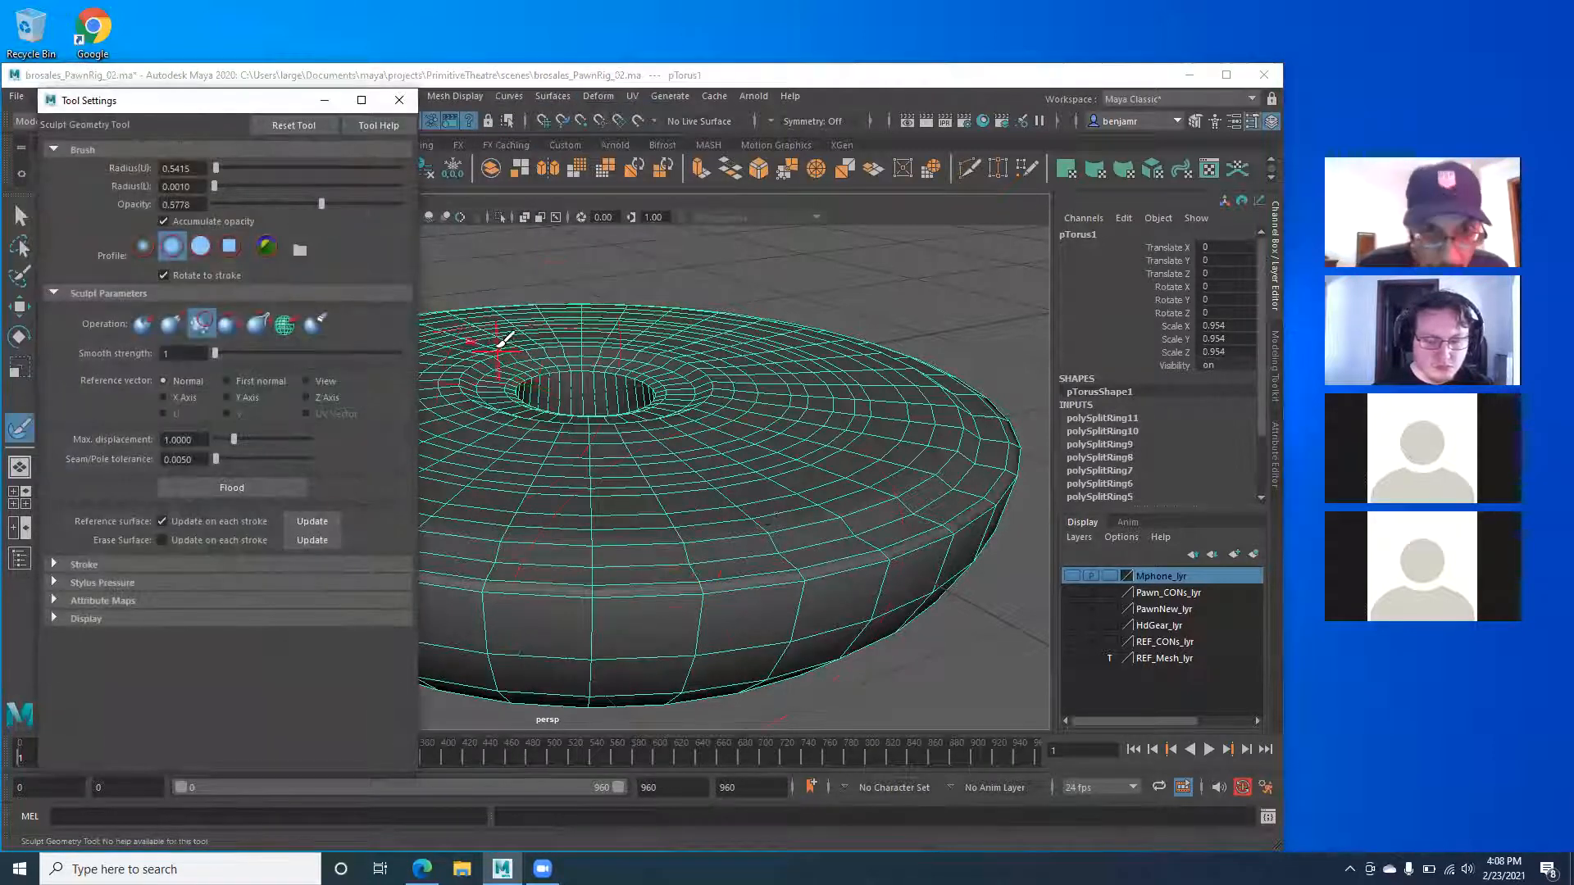
pyautogui.keyDown('alt'); pyautogui.moveTo(504, 348); pyautogui.dragTo(626, 415, button='middle'); pyautogui.keyUp('alt')
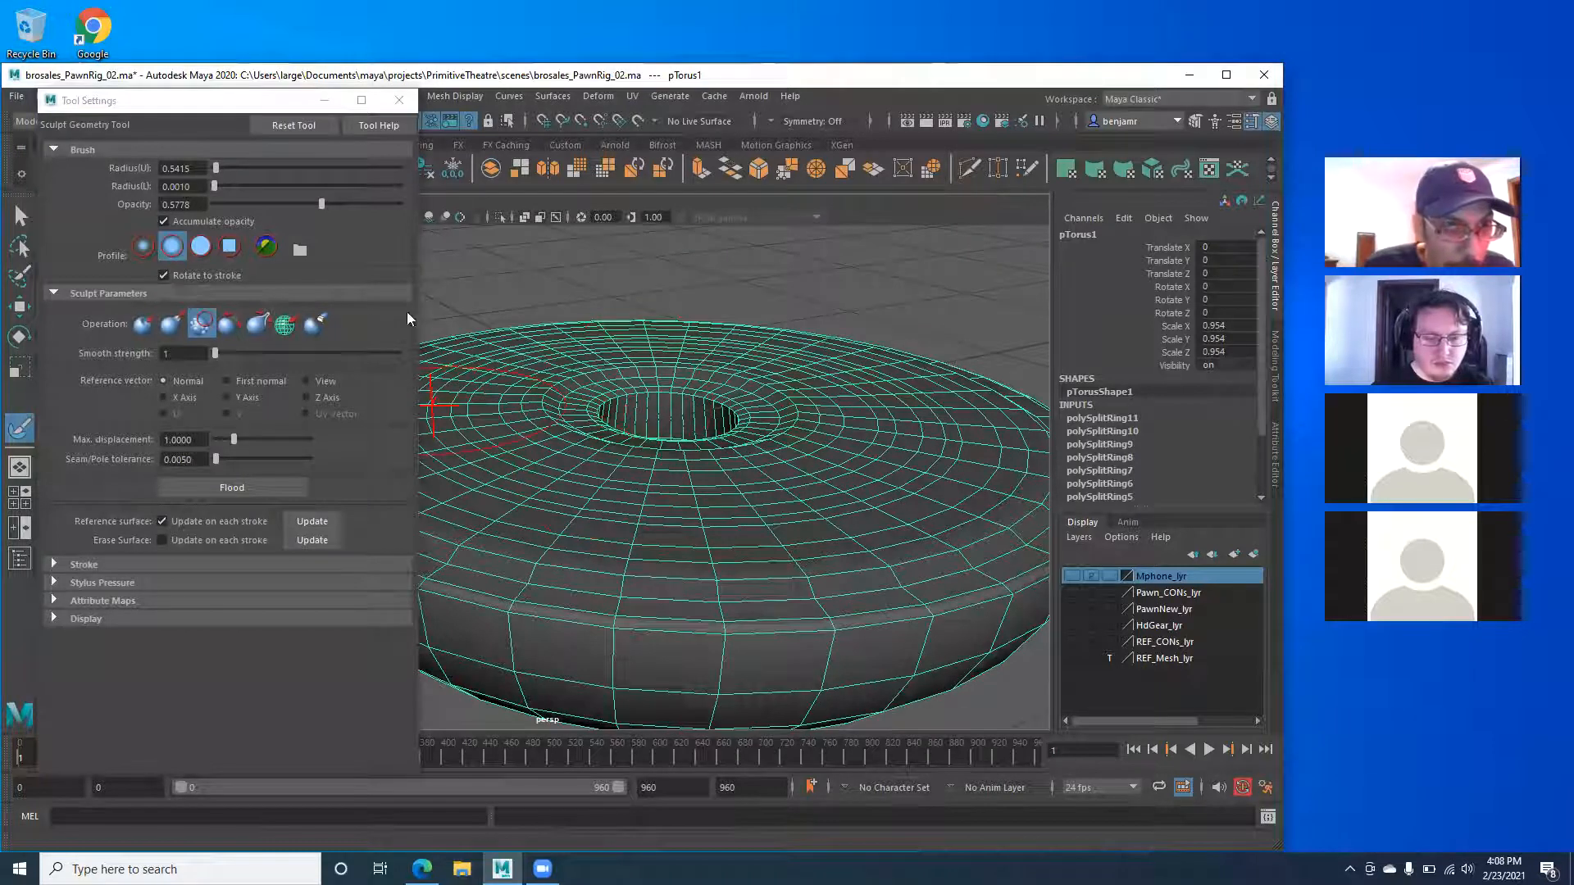
pyautogui.click(318, 202)
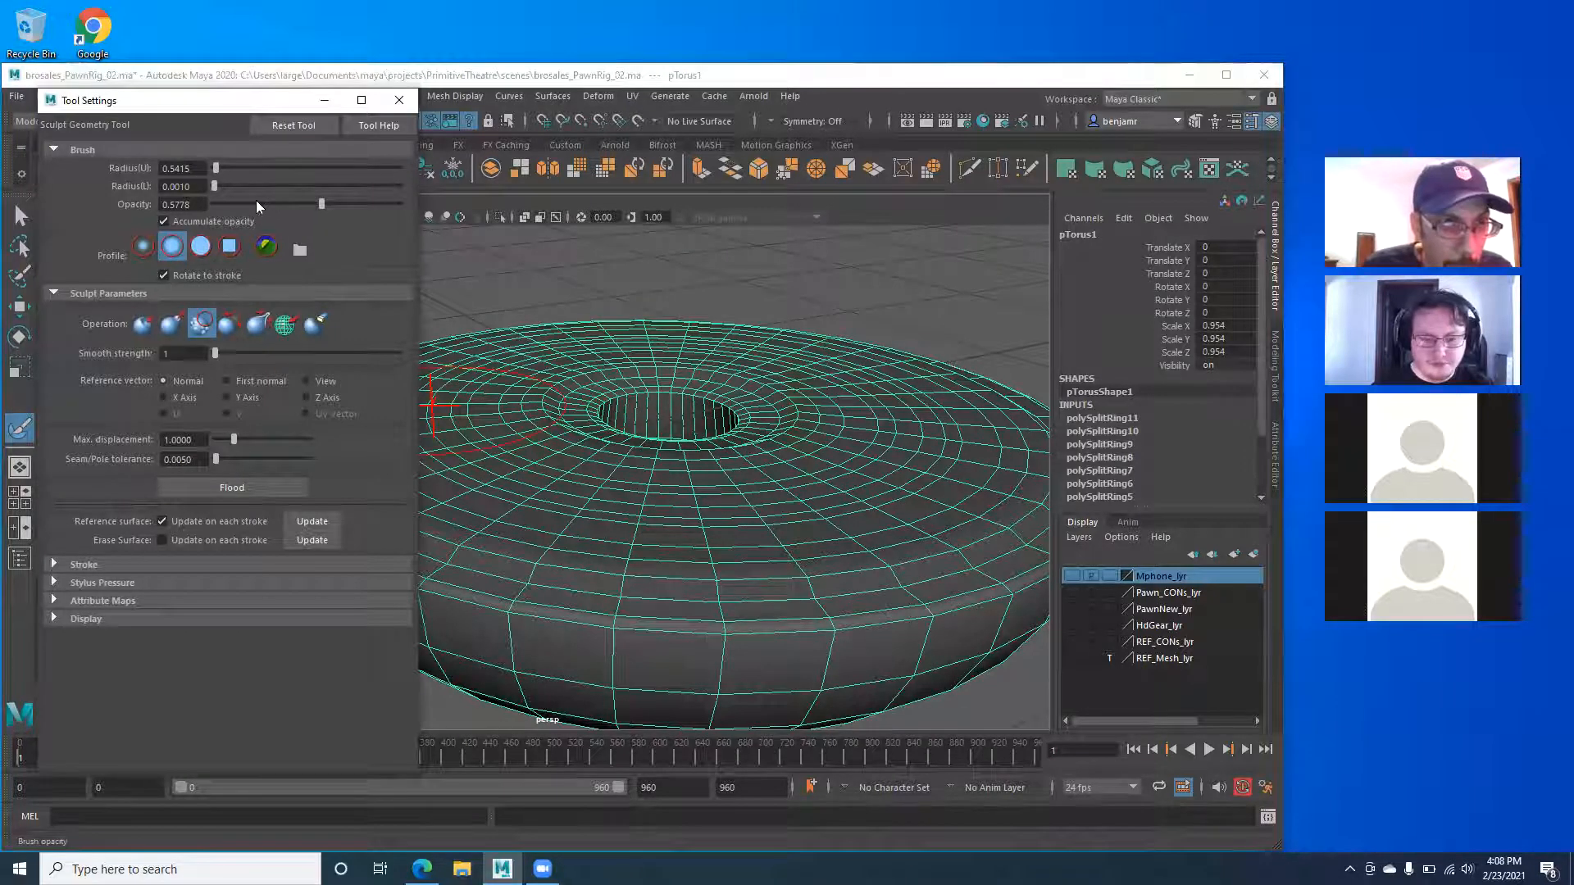
pyautogui.click(225, 107)
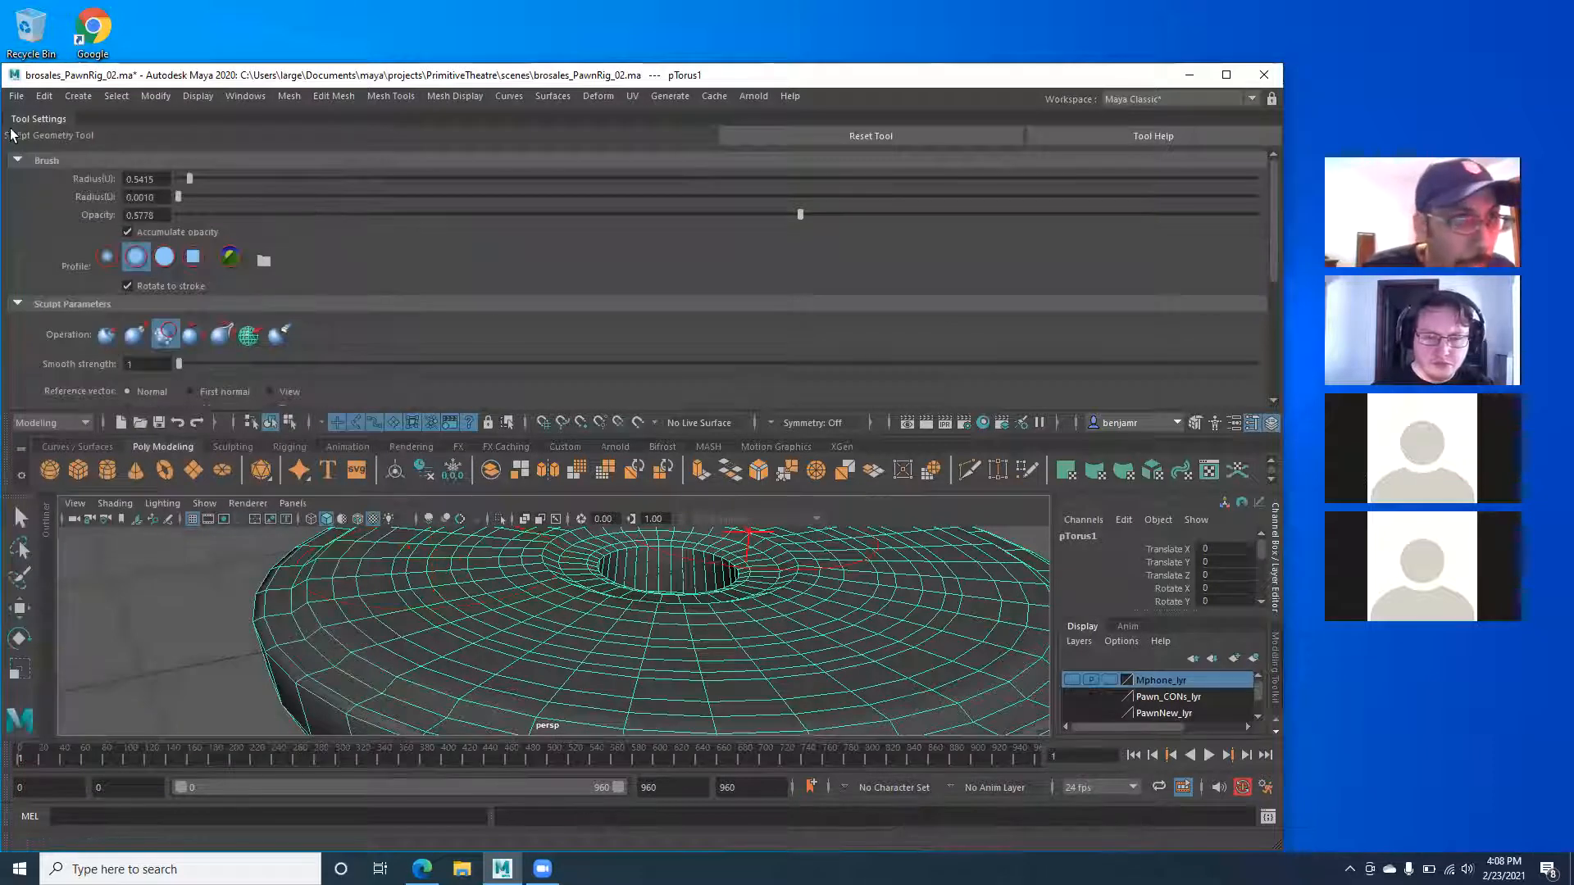
pyautogui.moveTo(14, 131); pyautogui.dragTo(44, 222)
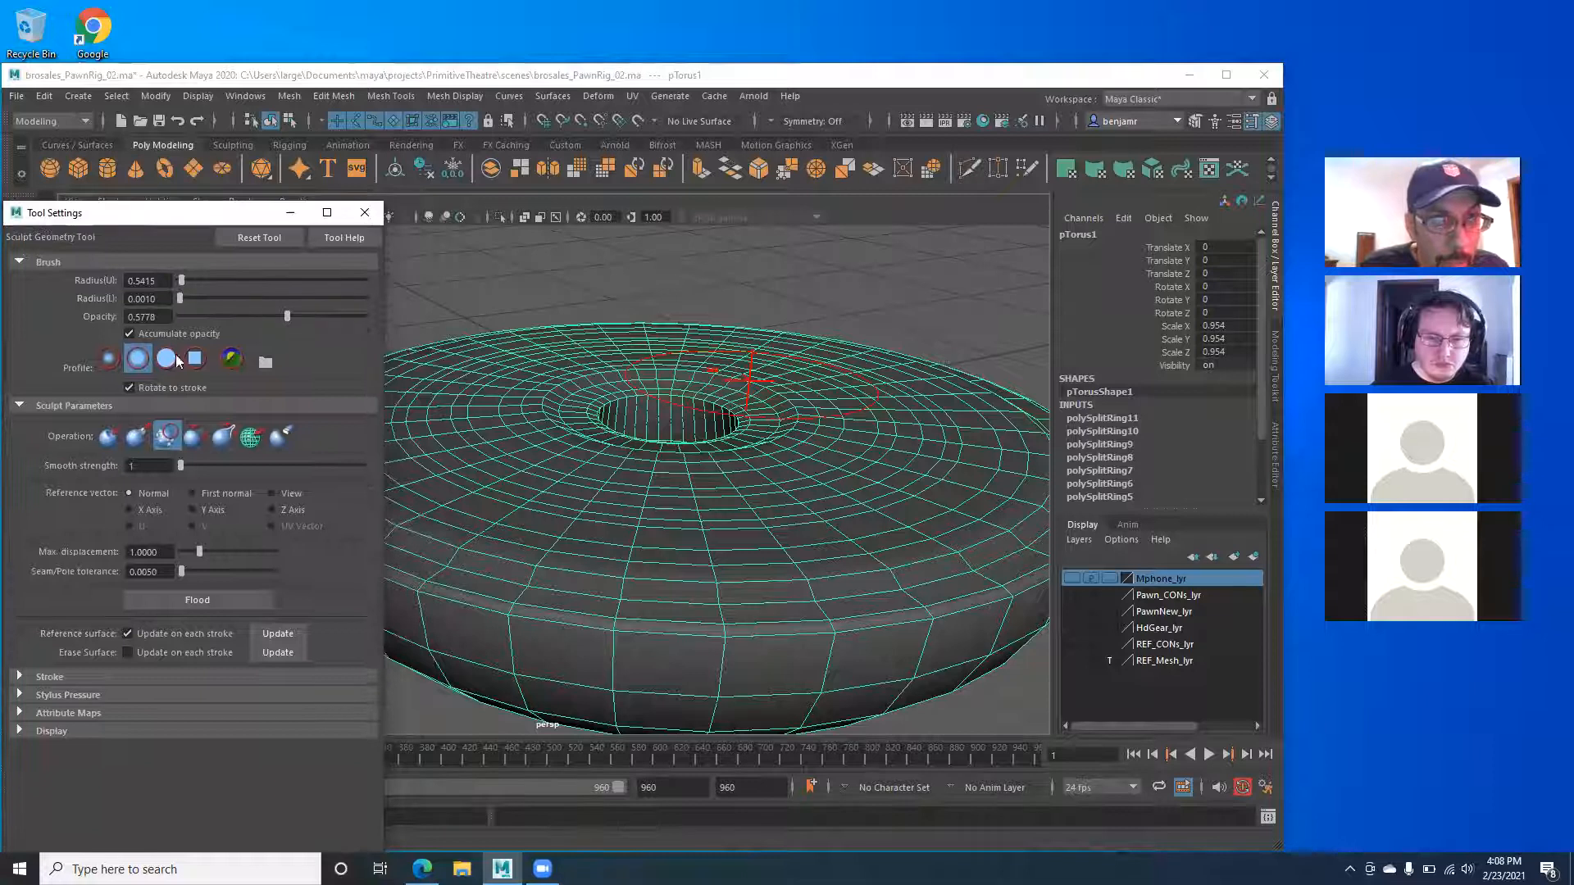
# Lower the sculpt brush opacity to 0.0711 and hide the Channel Box to enlarge the view.
pyautogui.moveTo(188, 315); pyautogui.dragTo(181, 315)
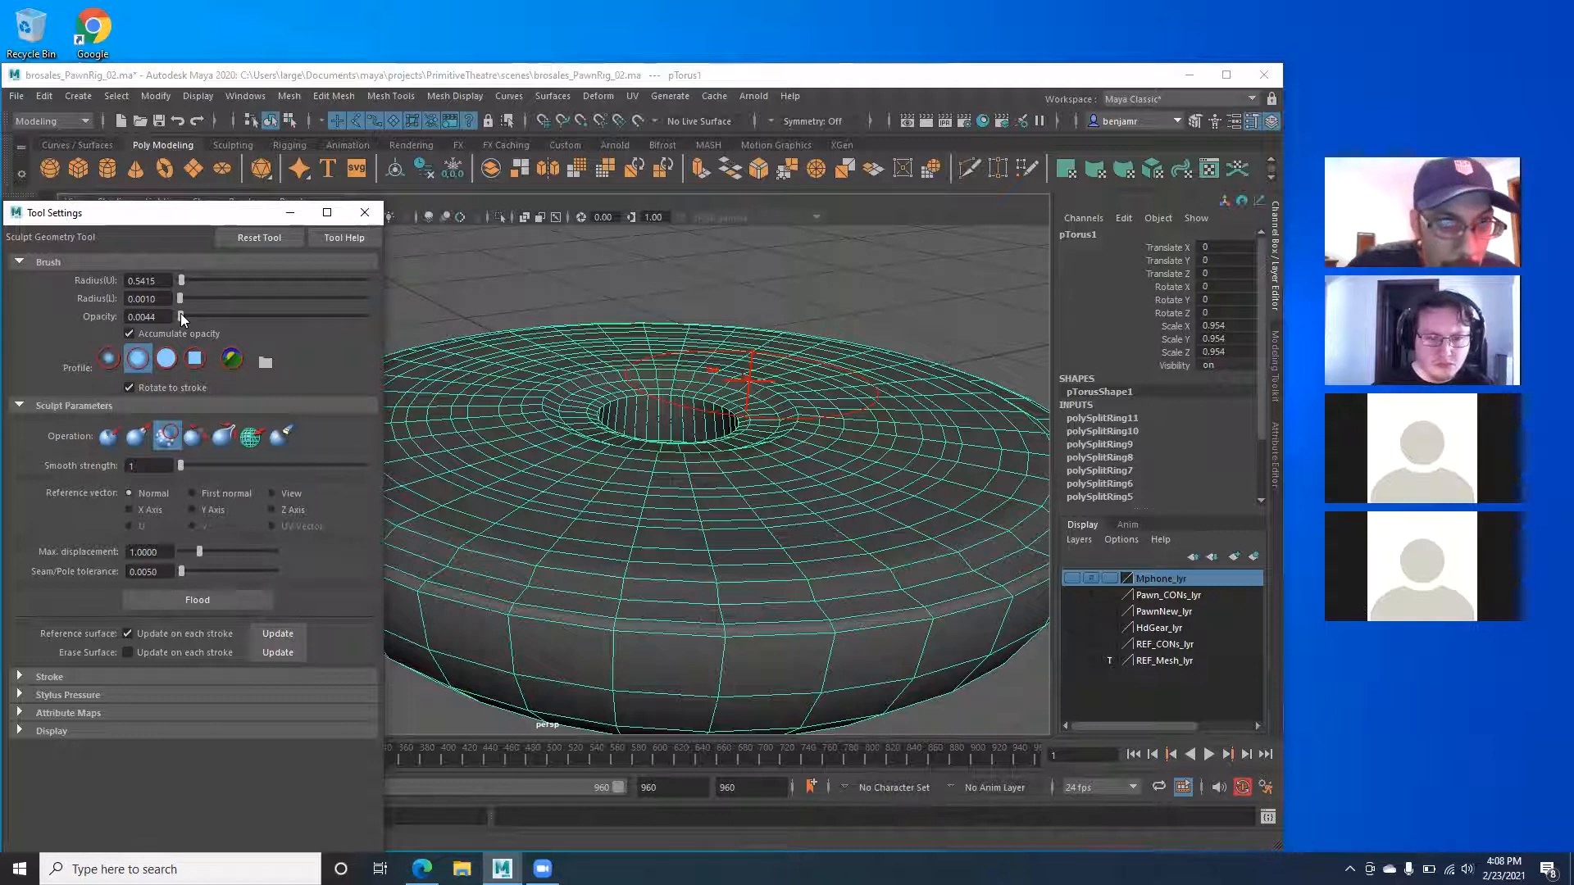
pyautogui.moveTo(180, 315); pyautogui.dragTo(182, 314)
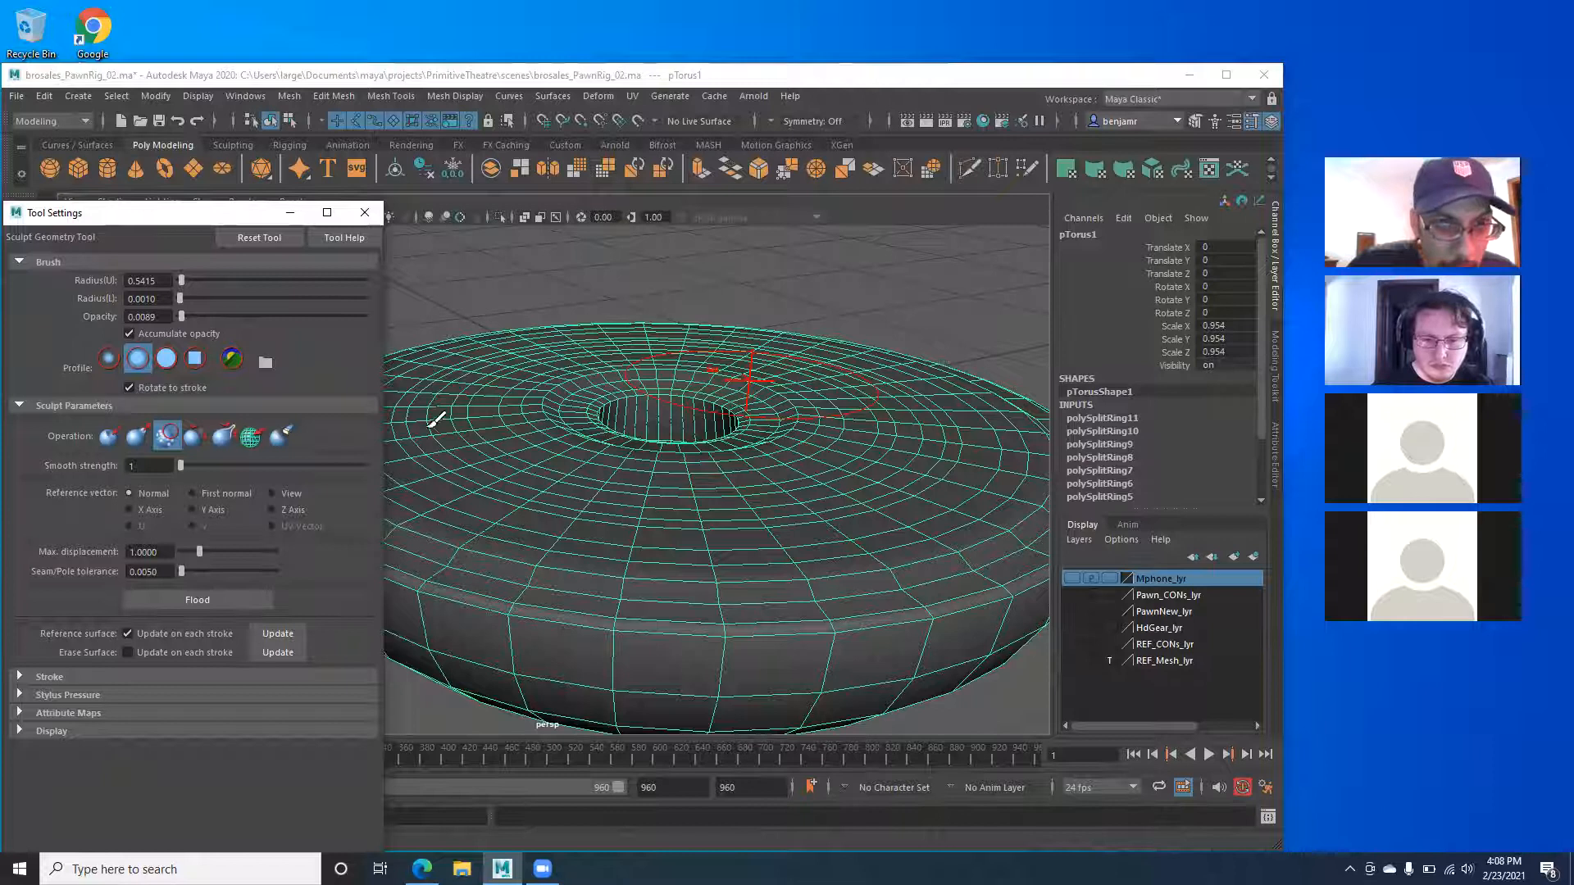
pyautogui.moveTo(180, 315); pyautogui.dragTo(201, 322)
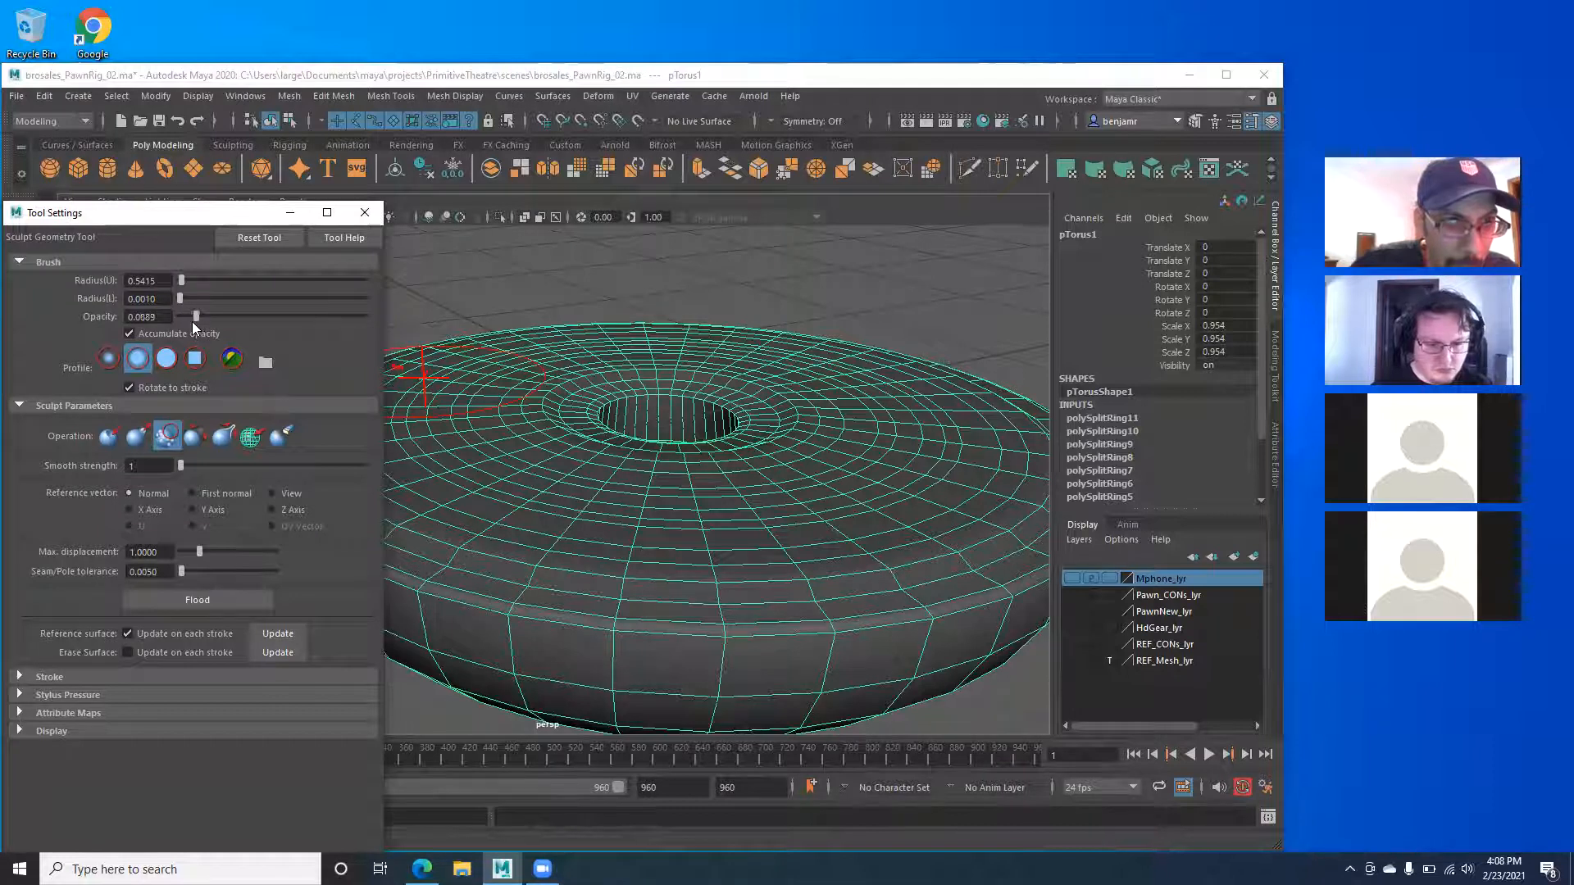
pyautogui.keyDown('alt'); pyautogui.moveTo(568, 386); pyautogui.dragTo(579, 360); pyautogui.keyUp('alt')
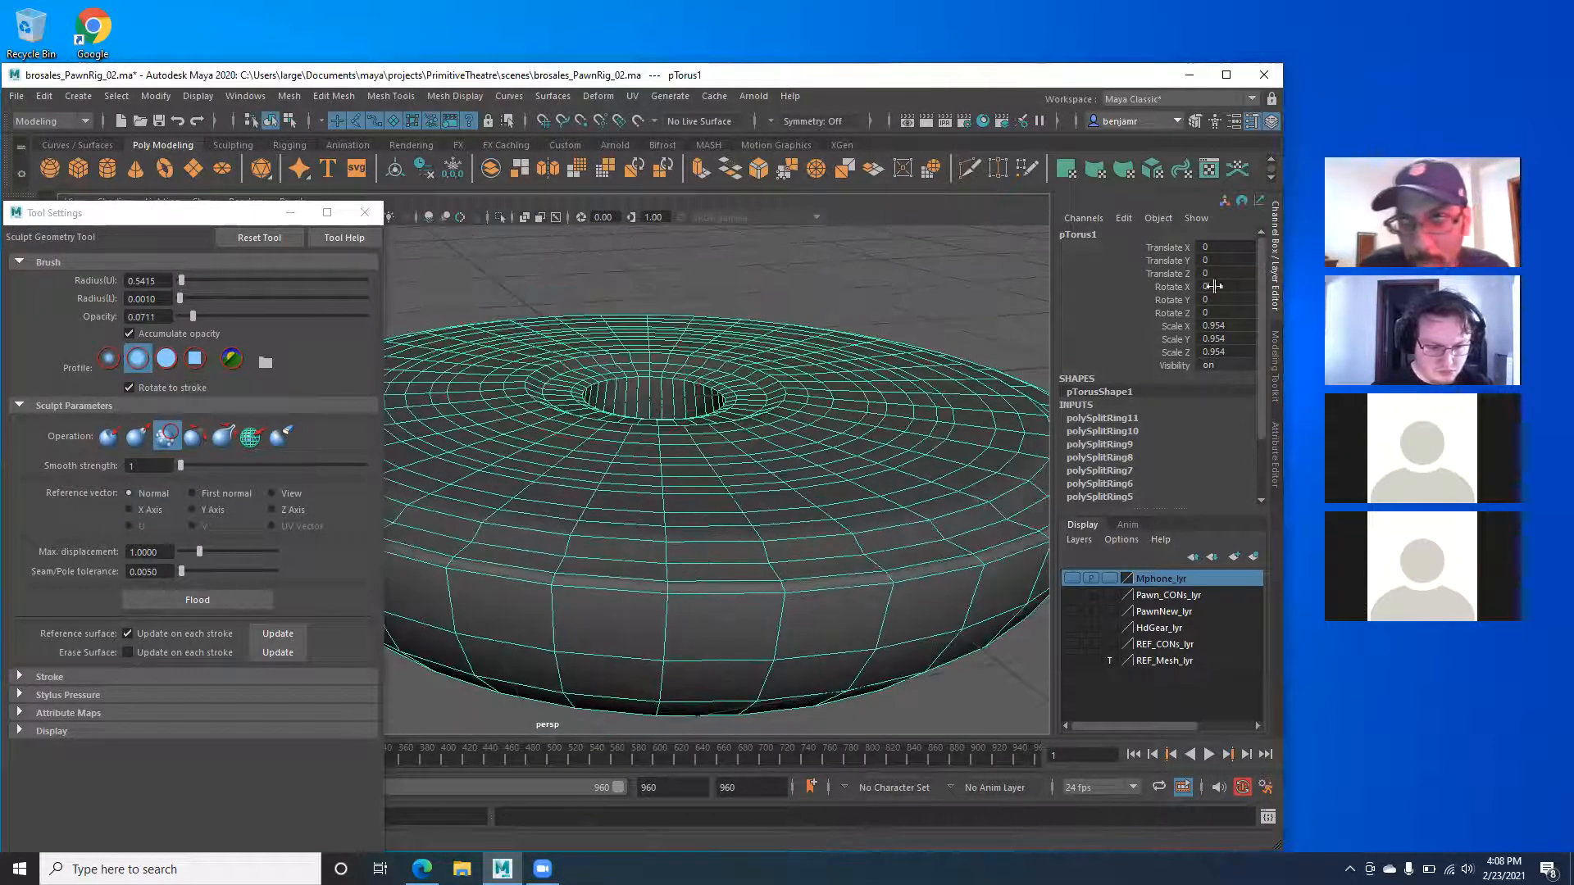
pyautogui.click(1275, 254)
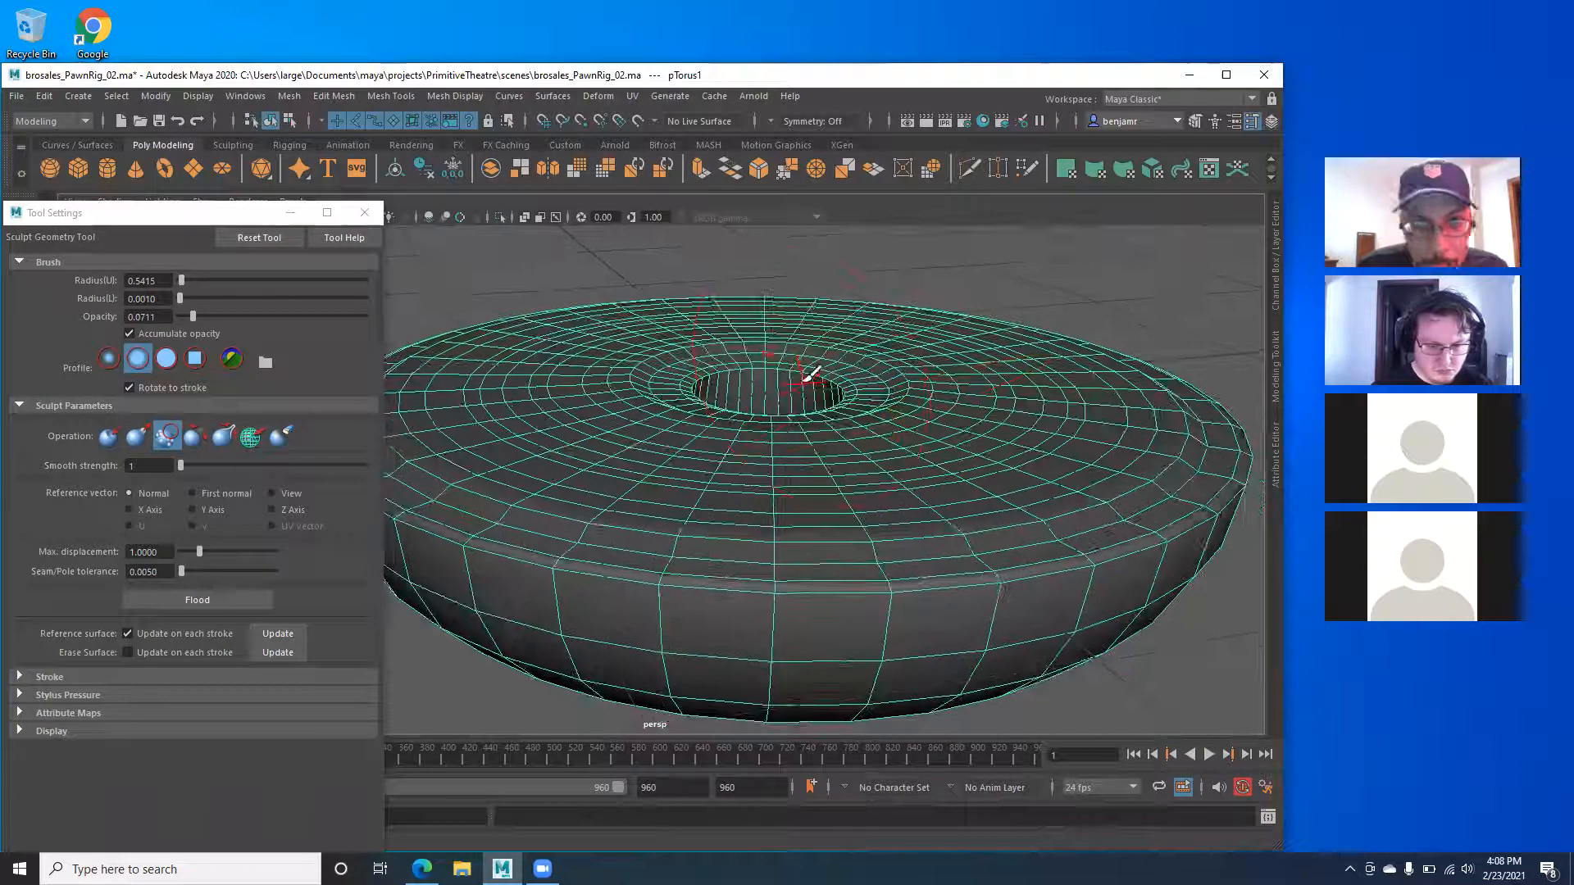
# Set the sculpt brush to Pull with an upper radius of 0.1467, and try and undo a stroke near the centre hole.
pyautogui.click(134, 439)
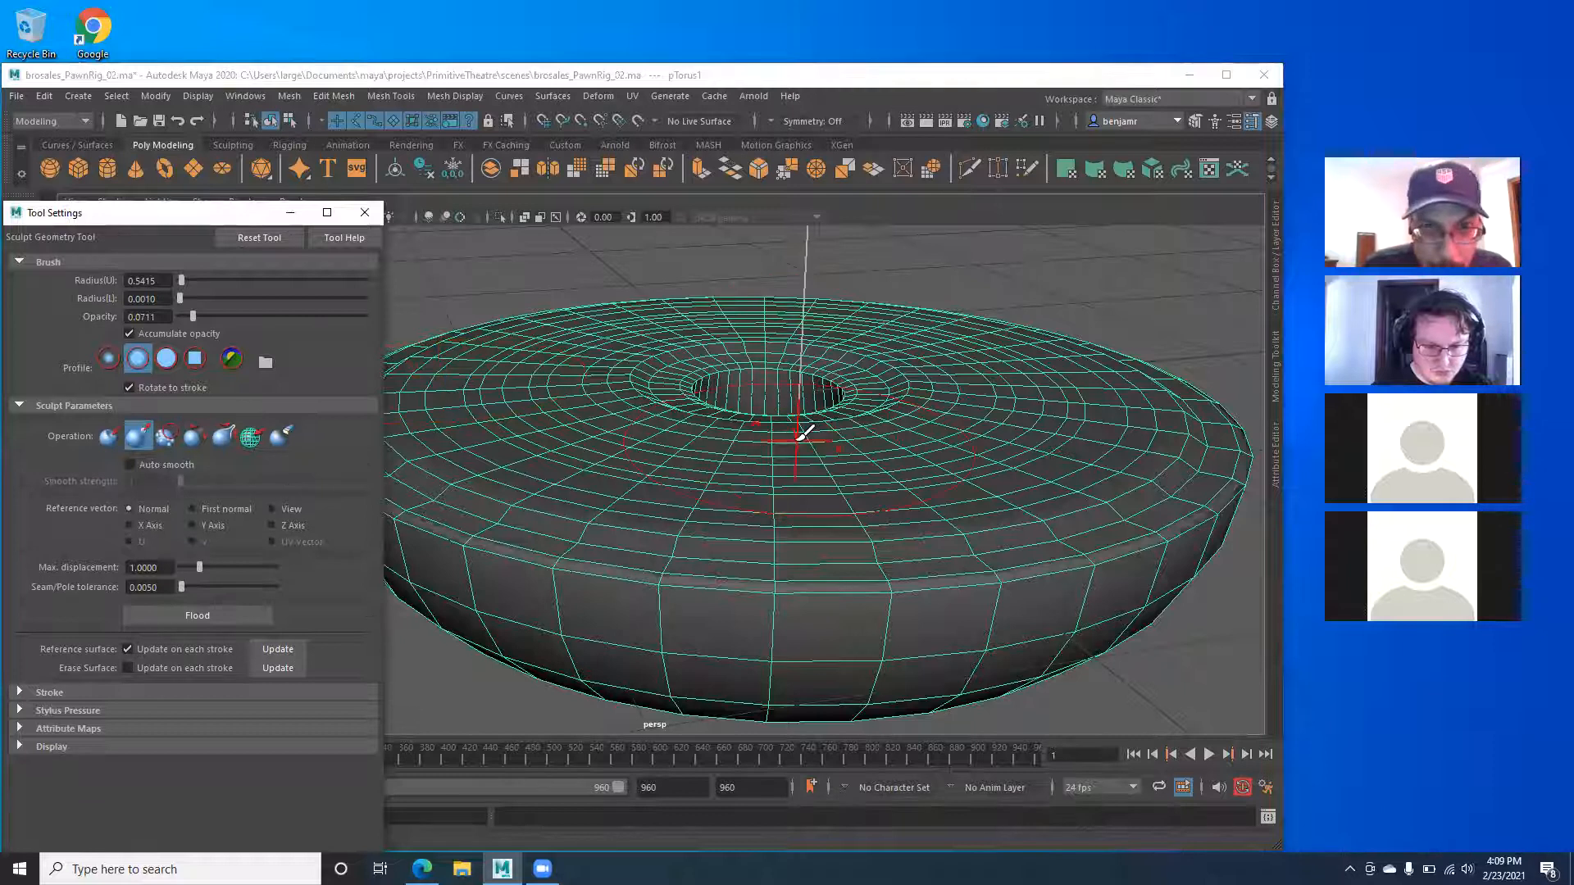
pyautogui.moveTo(797, 441); pyautogui.dragTo(742, 448)
pyautogui.moveTo(906, 464); pyautogui.dragTo(976, 450)
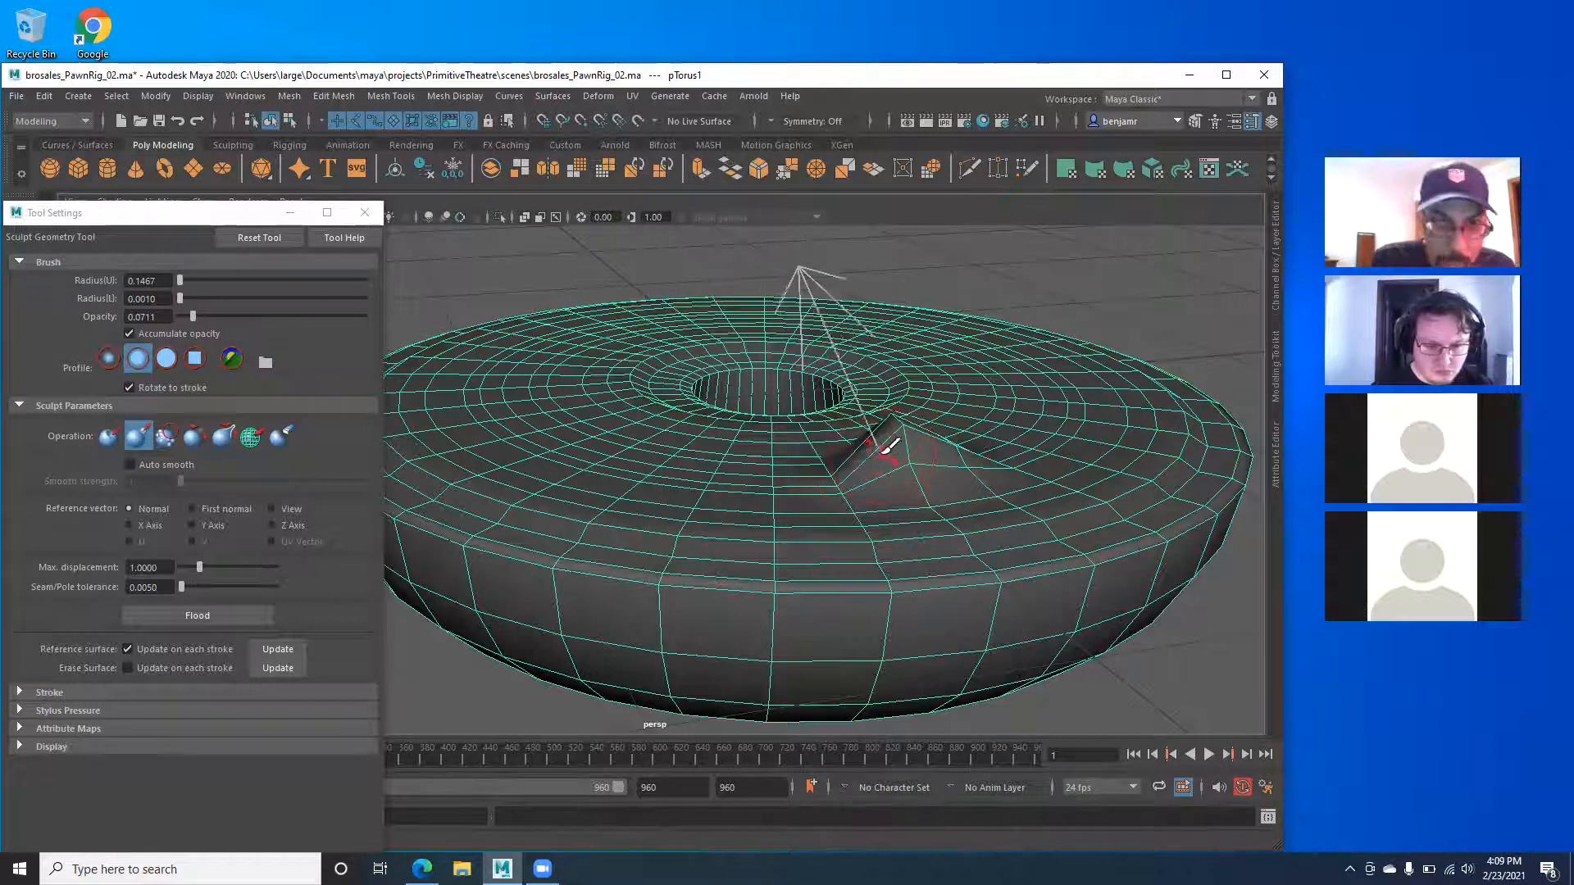
pyautogui.hotkey('ctrl', 'z')
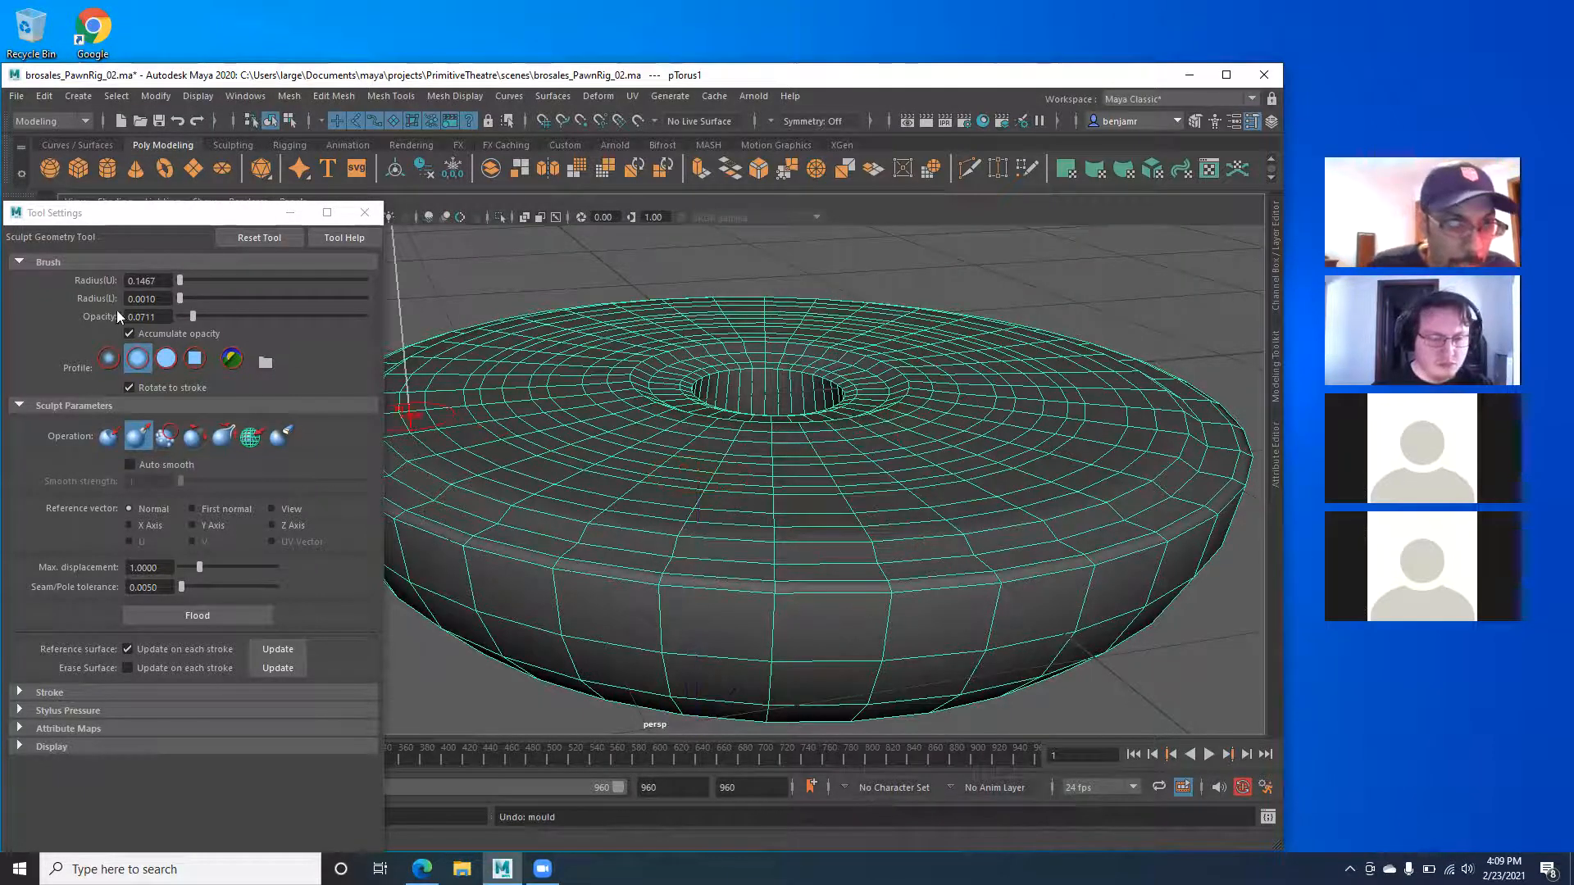
# Lower the sculpt brush opacity to 0.0013 and pull up the lid's surface around the centre hole.
pyautogui.moveTo(191, 317); pyautogui.dragTo(181, 318)
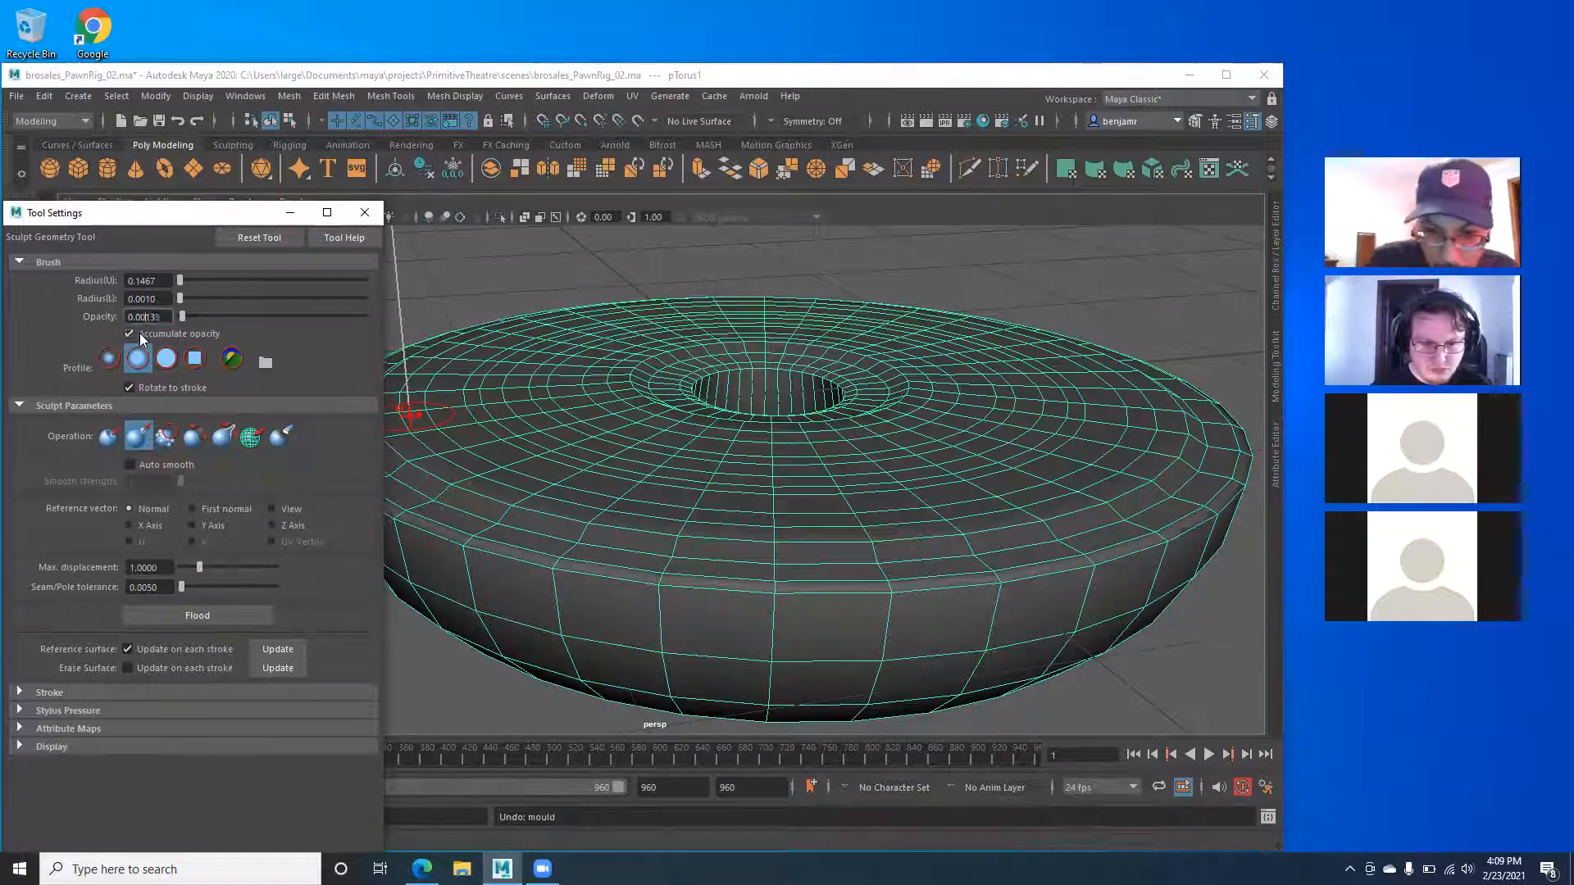
pyautogui.moveTo(915, 479)
pyautogui.mouseDown()
pyautogui.moveTo(994, 480)
pyautogui.moveTo(1107, 441)
pyautogui.moveTo(1000, 470)
pyautogui.moveTo(886, 473)
pyautogui.mouseUp()
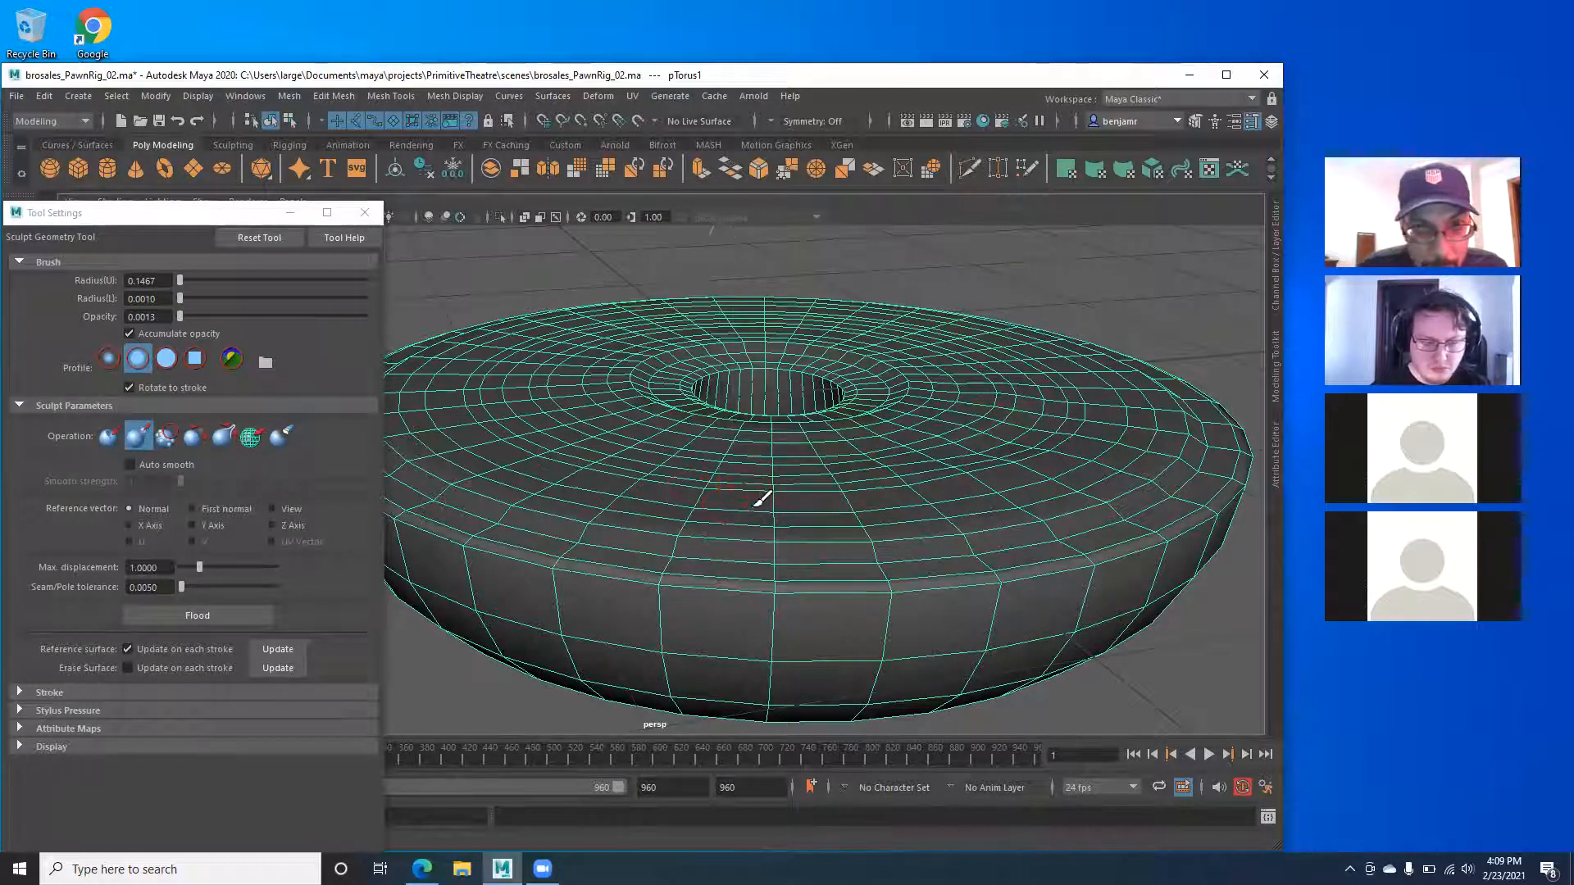
pyautogui.moveTo(529, 450)
pyautogui.keyDown('alt'); pyautogui.mouseDown()
pyautogui.moveTo(607, 452)
pyautogui.moveTo(552, 393)
pyautogui.moveTo(566, 344)
pyautogui.mouseUp(); pyautogui.keyUp('alt')
pyautogui.keyDown('alt'); pyautogui.moveTo(565, 345); pyautogui.dragTo(632, 428, button='middle'); pyautogui.keyUp('alt')
pyautogui.scroll(5, 762, 499)
pyautogui.keyDown('alt'); pyautogui.moveTo(706, 466); pyautogui.dragTo(709, 486); pyautogui.keyUp('alt')
pyautogui.moveTo(579, 502)
pyautogui.mouseDown()
pyautogui.moveTo(618, 482)
pyautogui.moveTo(625, 524)
pyautogui.moveTo(493, 512)
pyautogui.moveTo(533, 537)
pyautogui.moveTo(470, 519)
pyautogui.moveTo(675, 513)
pyautogui.moveTo(632, 527)
pyautogui.moveTo(660, 454)
pyautogui.moveTo(664, 598)
pyautogui.mouseUp()
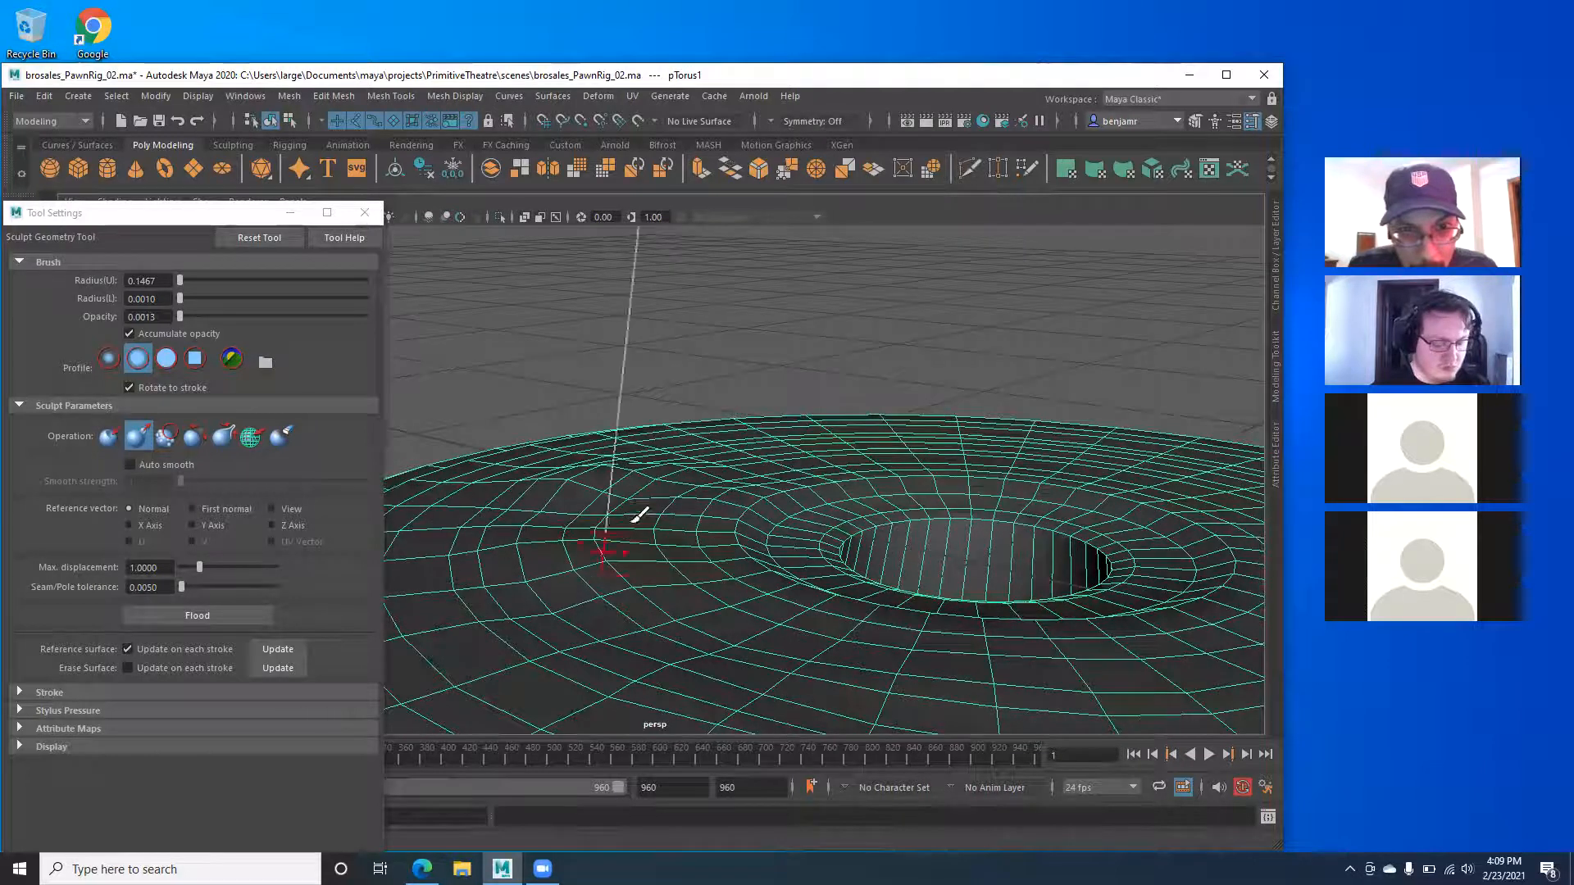
# Sculpt further uneven bumps with the Pull brush from the far side of the hole out towards the rim.
pyautogui.keyDown('alt'); pyautogui.moveTo(685, 511); pyautogui.dragTo(650, 495); pyautogui.keyUp('alt')
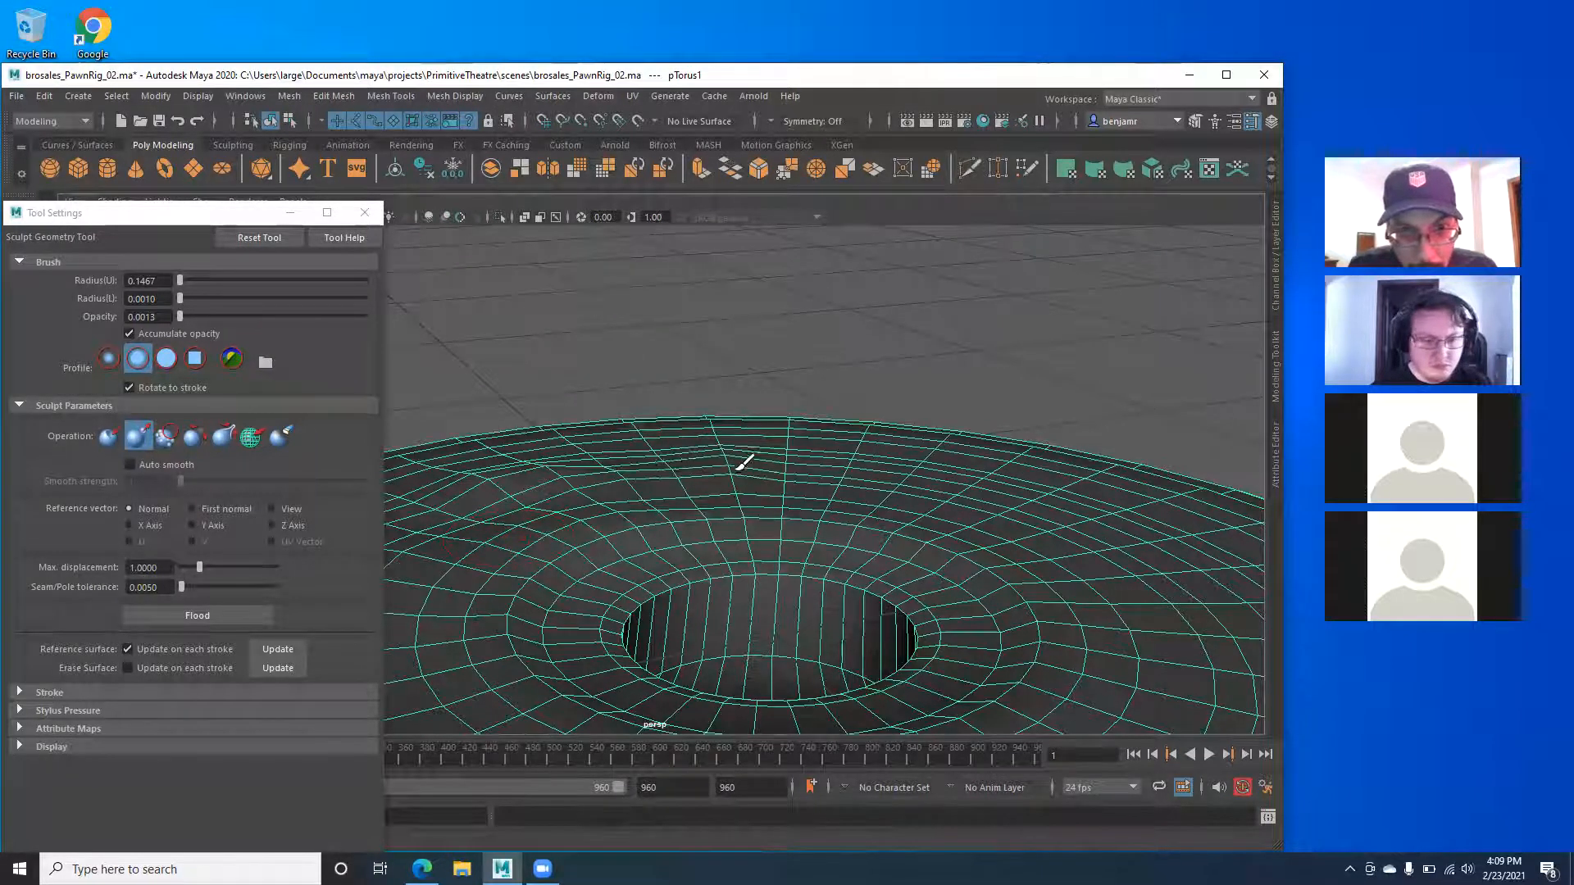
pyautogui.keyDown('alt'); pyautogui.moveTo(764, 433); pyautogui.dragTo(689, 475); pyautogui.keyUp('alt')
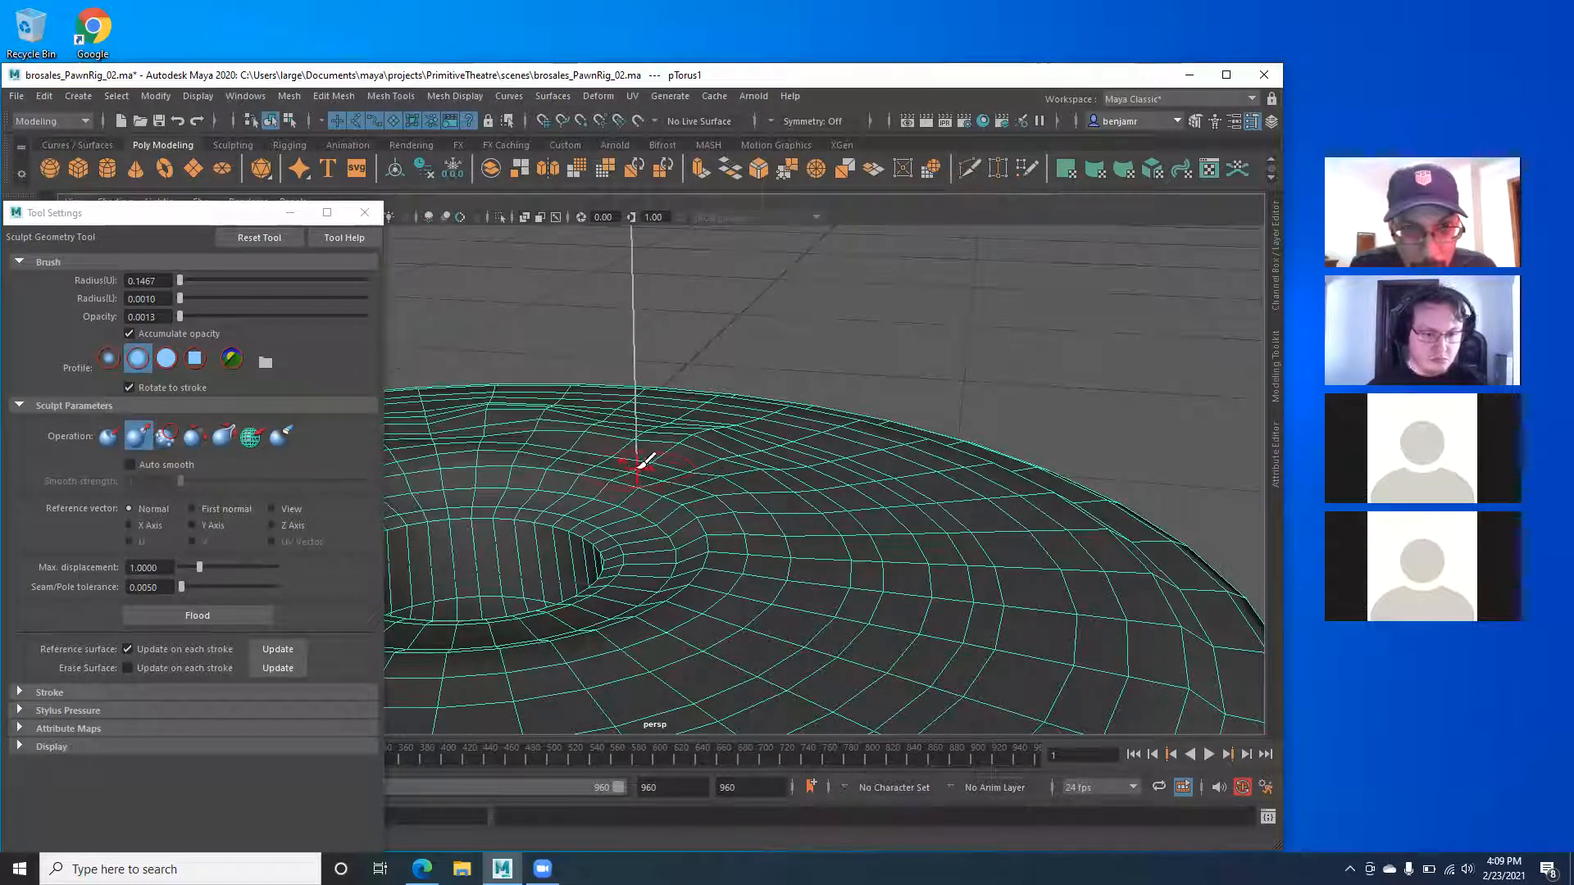
pyautogui.moveTo(745, 538)
pyautogui.mouseDown()
pyautogui.moveTo(736, 573)
pyautogui.moveTo(680, 547)
pyautogui.mouseUp()
pyautogui.moveTo(712, 480)
pyautogui.keyDown('alt'); pyautogui.mouseDown()
pyautogui.moveTo(696, 484)
pyautogui.moveTo(719, 480)
pyautogui.mouseUp(); pyautogui.keyUp('alt')
pyautogui.keyDown('alt'); pyautogui.moveTo(730, 426); pyautogui.dragTo(736, 471); pyautogui.keyUp('alt')
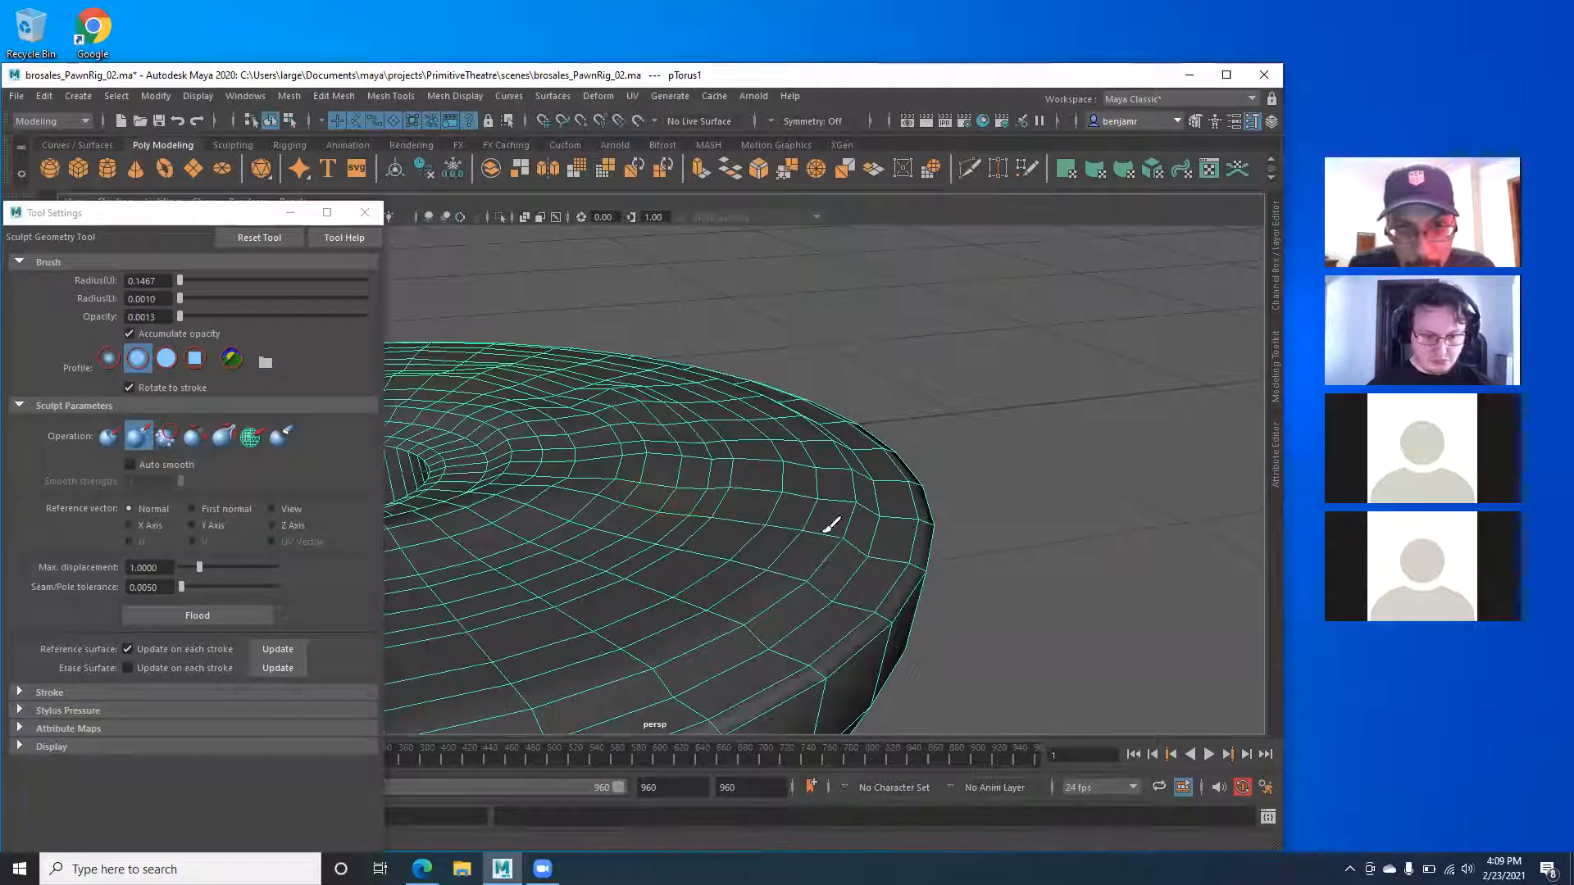
pyautogui.moveTo(678, 516)
pyautogui.keyDown('alt'); pyautogui.mouseDown()
pyautogui.moveTo(806, 543)
pyautogui.moveTo(907, 492)
pyautogui.moveTo(856, 471)
pyautogui.mouseUp(); pyautogui.keyUp('alt')
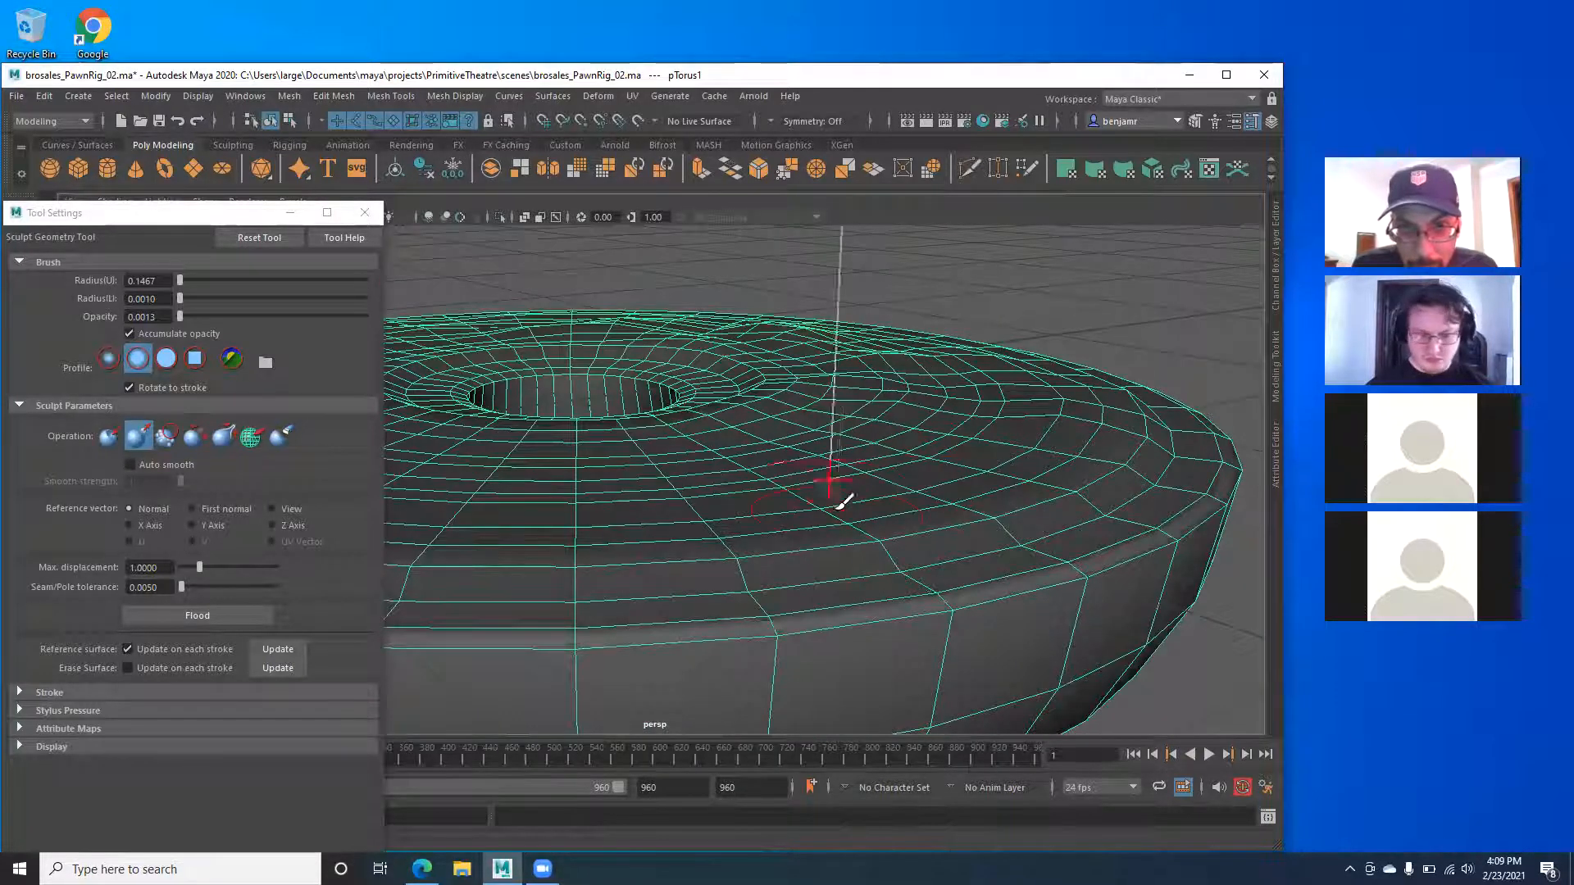
pyautogui.keyDown('alt'); pyautogui.moveTo(987, 481); pyautogui.dragTo(973, 516); pyautogui.keyUp('alt')
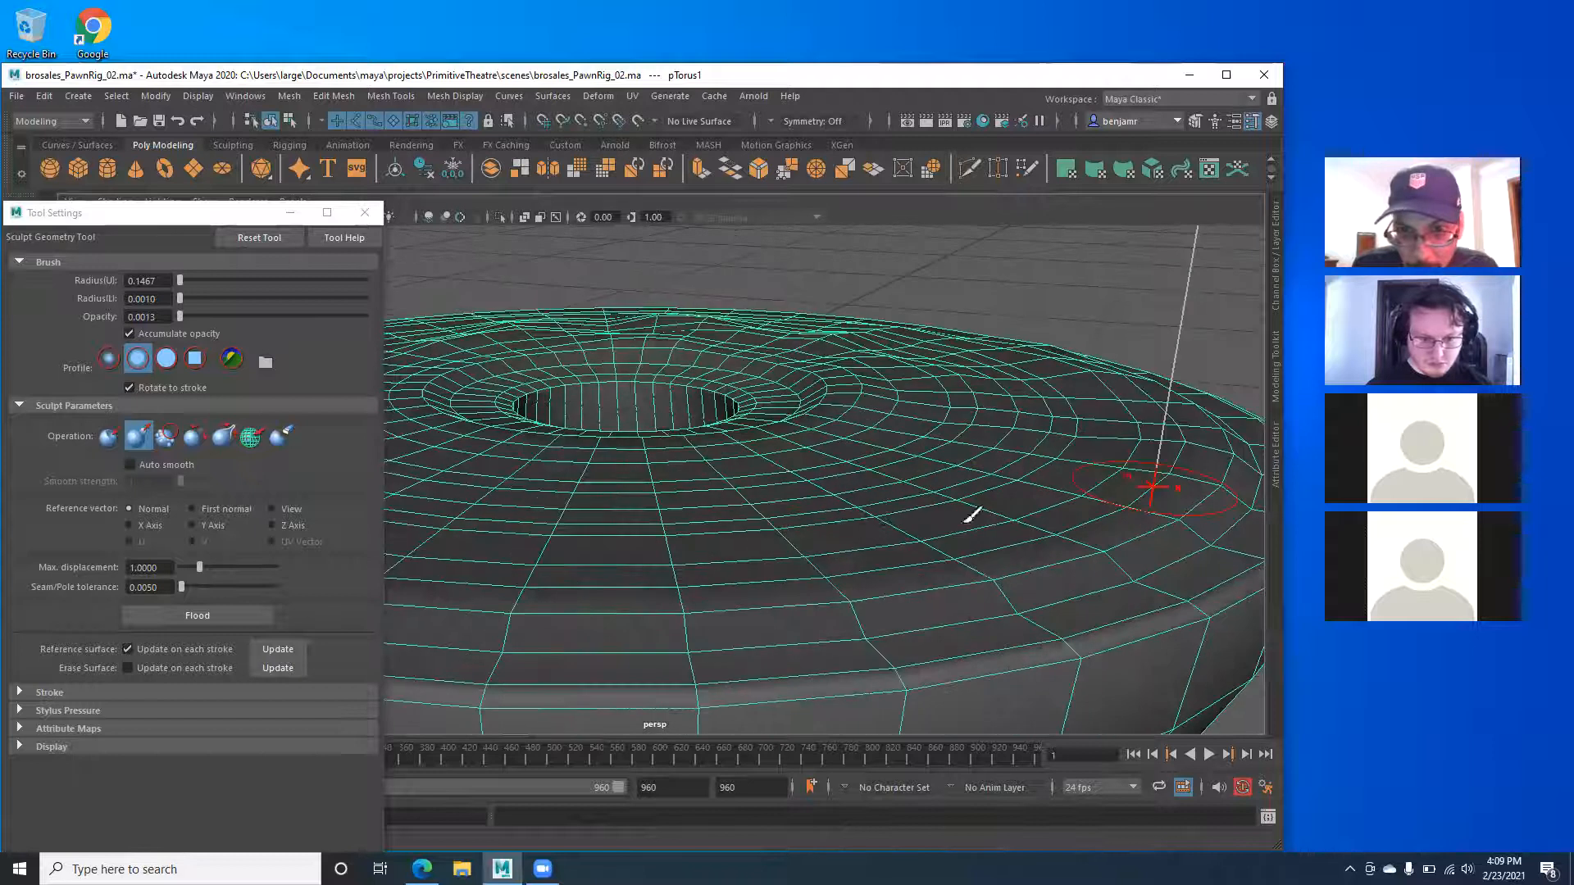
# Continue pulling the remaining flat areas of the lid between the centre hole and the rim into gentle bumps.
pyautogui.keyDown('alt'); pyautogui.moveTo(809, 545); pyautogui.dragTo(902, 499); pyautogui.keyUp('alt')
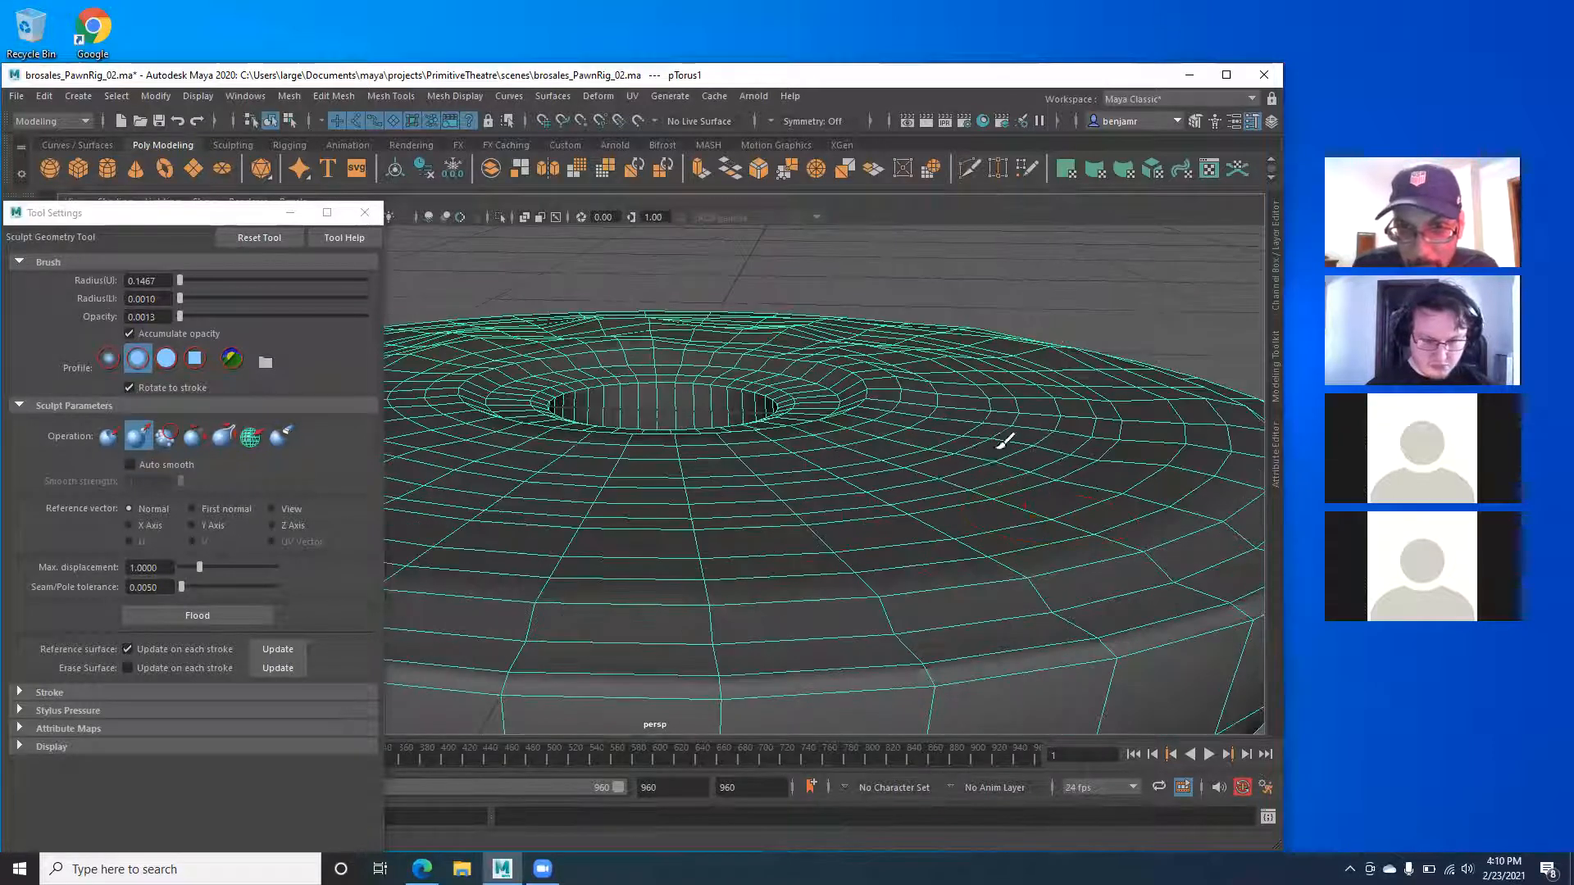
pyautogui.keyDown('alt'); pyautogui.moveTo(1004, 442); pyautogui.dragTo(985, 464); pyautogui.keyUp('alt')
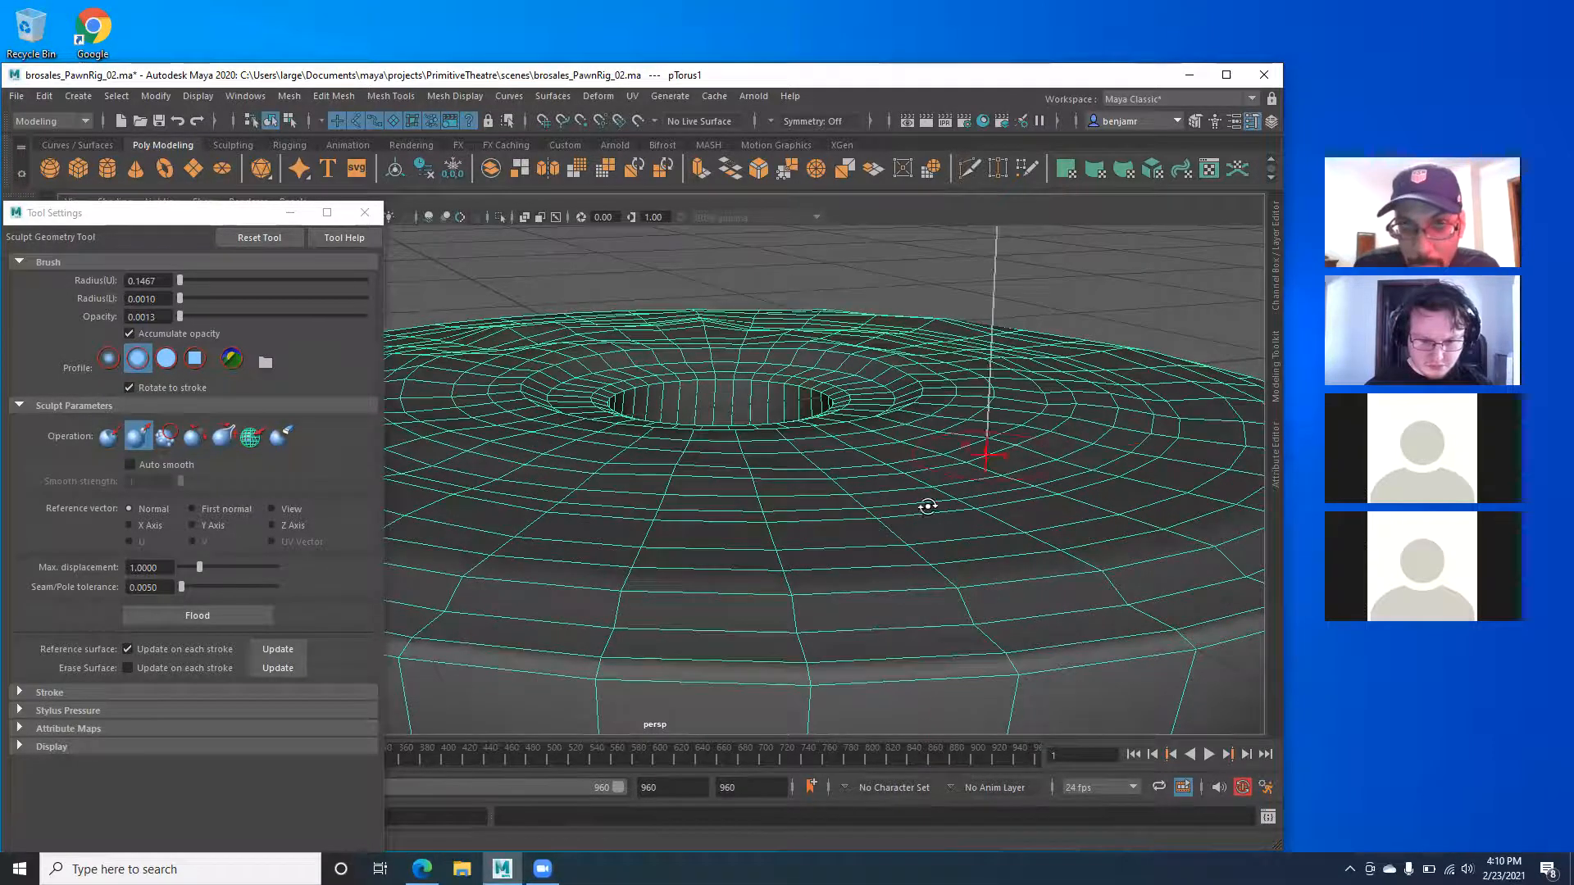
pyautogui.keyDown('alt'); pyautogui.moveTo(924, 503); pyautogui.dragTo(753, 551, button='middle'); pyautogui.keyUp('alt')
pyautogui.moveTo(753, 551)
pyautogui.keyDown('alt'); pyautogui.mouseDown()
pyautogui.moveTo(755, 534)
pyautogui.moveTo(910, 522)
pyautogui.mouseUp(); pyautogui.keyUp('alt')
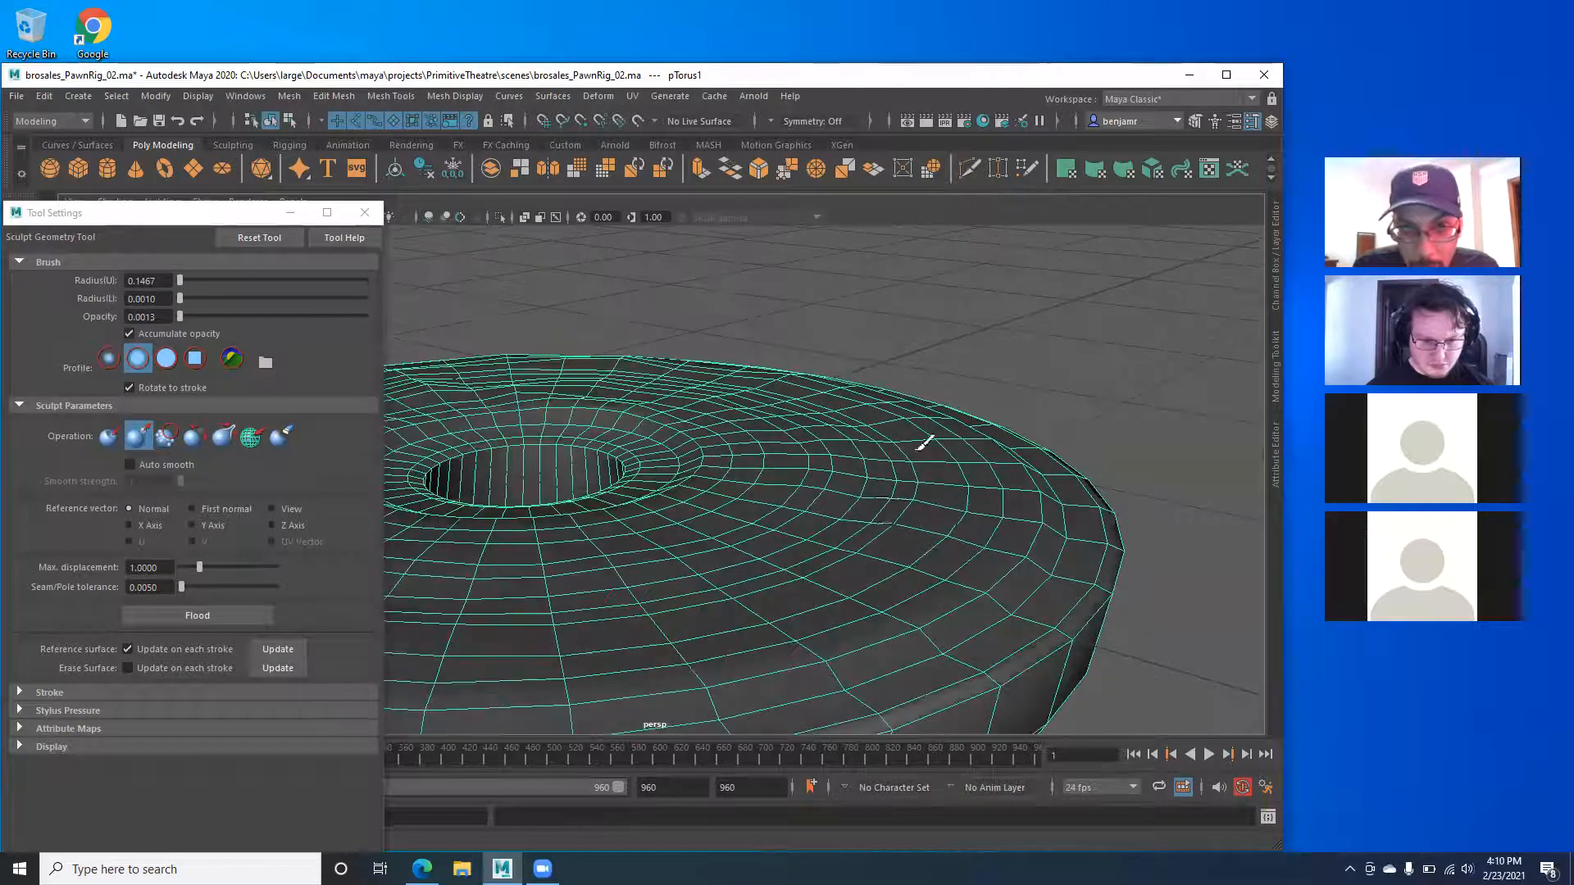
pyautogui.moveTo(745, 528)
pyautogui.keyDown('alt'); pyautogui.mouseDown()
pyautogui.moveTo(836, 471)
pyautogui.moveTo(703, 551)
pyautogui.mouseUp(); pyautogui.keyUp('alt')
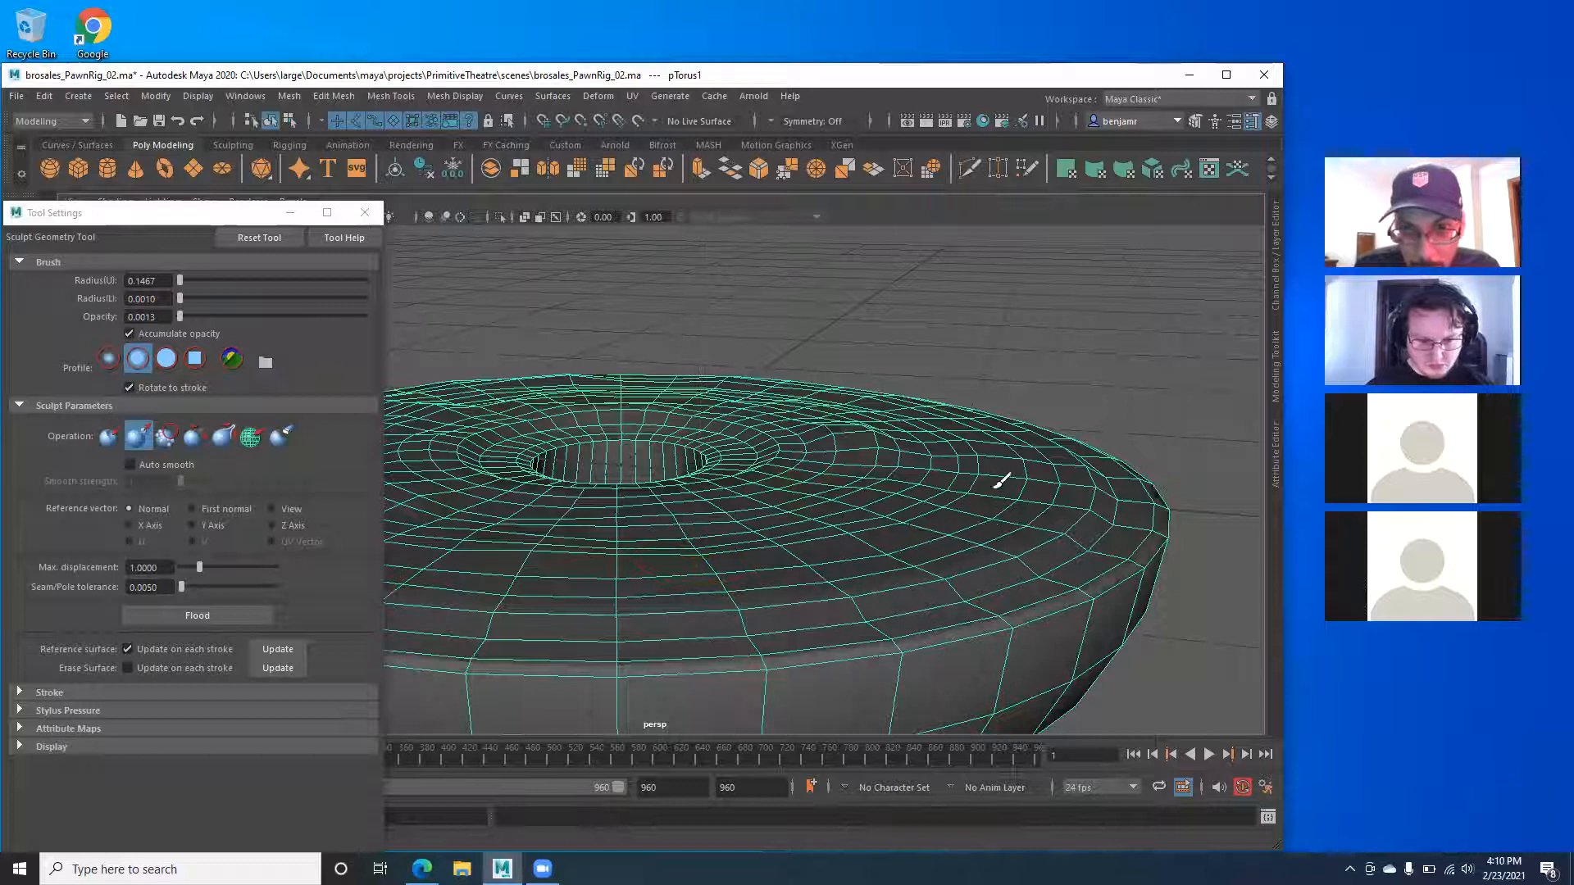
pyautogui.moveTo(976, 471)
pyautogui.keyDown('alt'); pyautogui.mouseDown()
pyautogui.moveTo(970, 499)
pyautogui.moveTo(844, 502)
pyautogui.moveTo(568, 557)
pyautogui.mouseUp(); pyautogui.keyUp('alt')
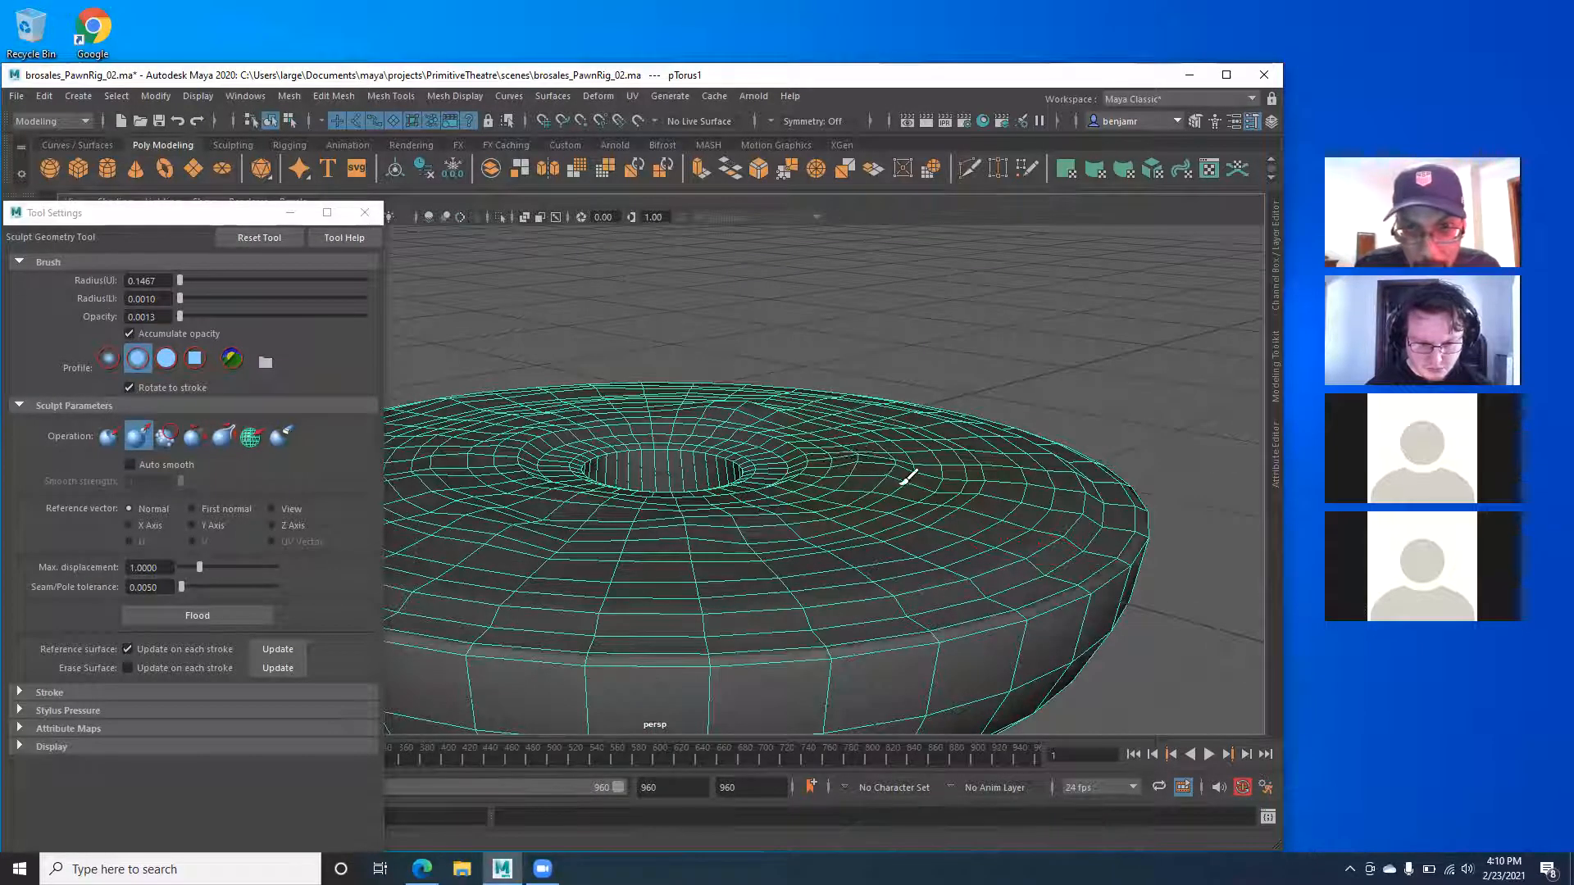
pyautogui.keyDown('alt'); pyautogui.moveTo(934, 430); pyautogui.dragTo(805, 414); pyautogui.keyUp('alt')
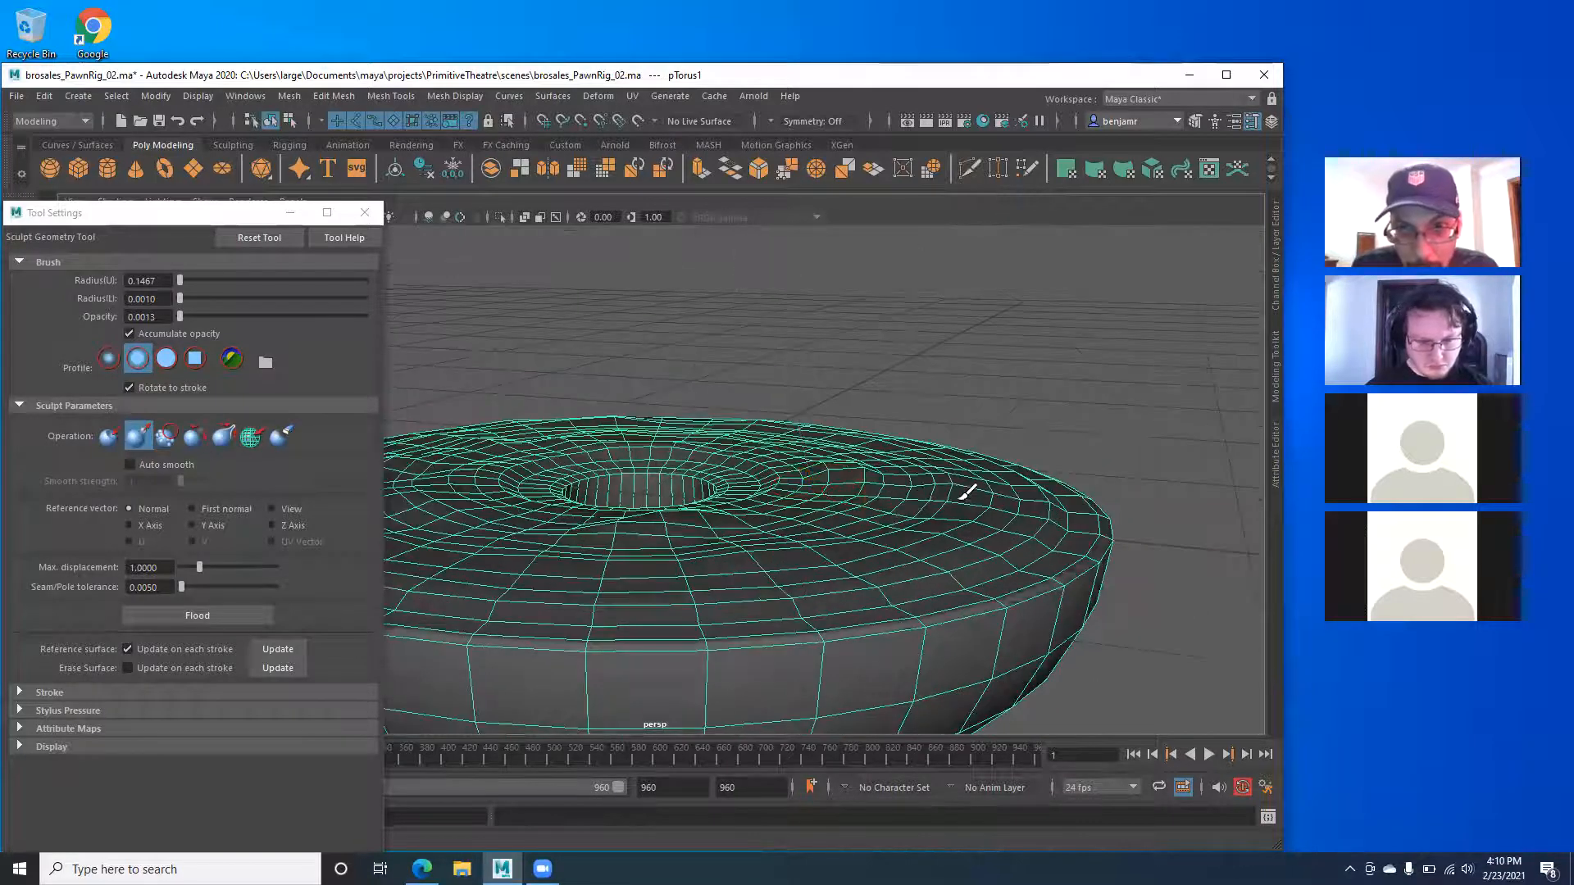
# Set the sculpt operation to Push and work the lid around the centre hole, then switch the brush to Smooth.
pyautogui.click(107, 436)
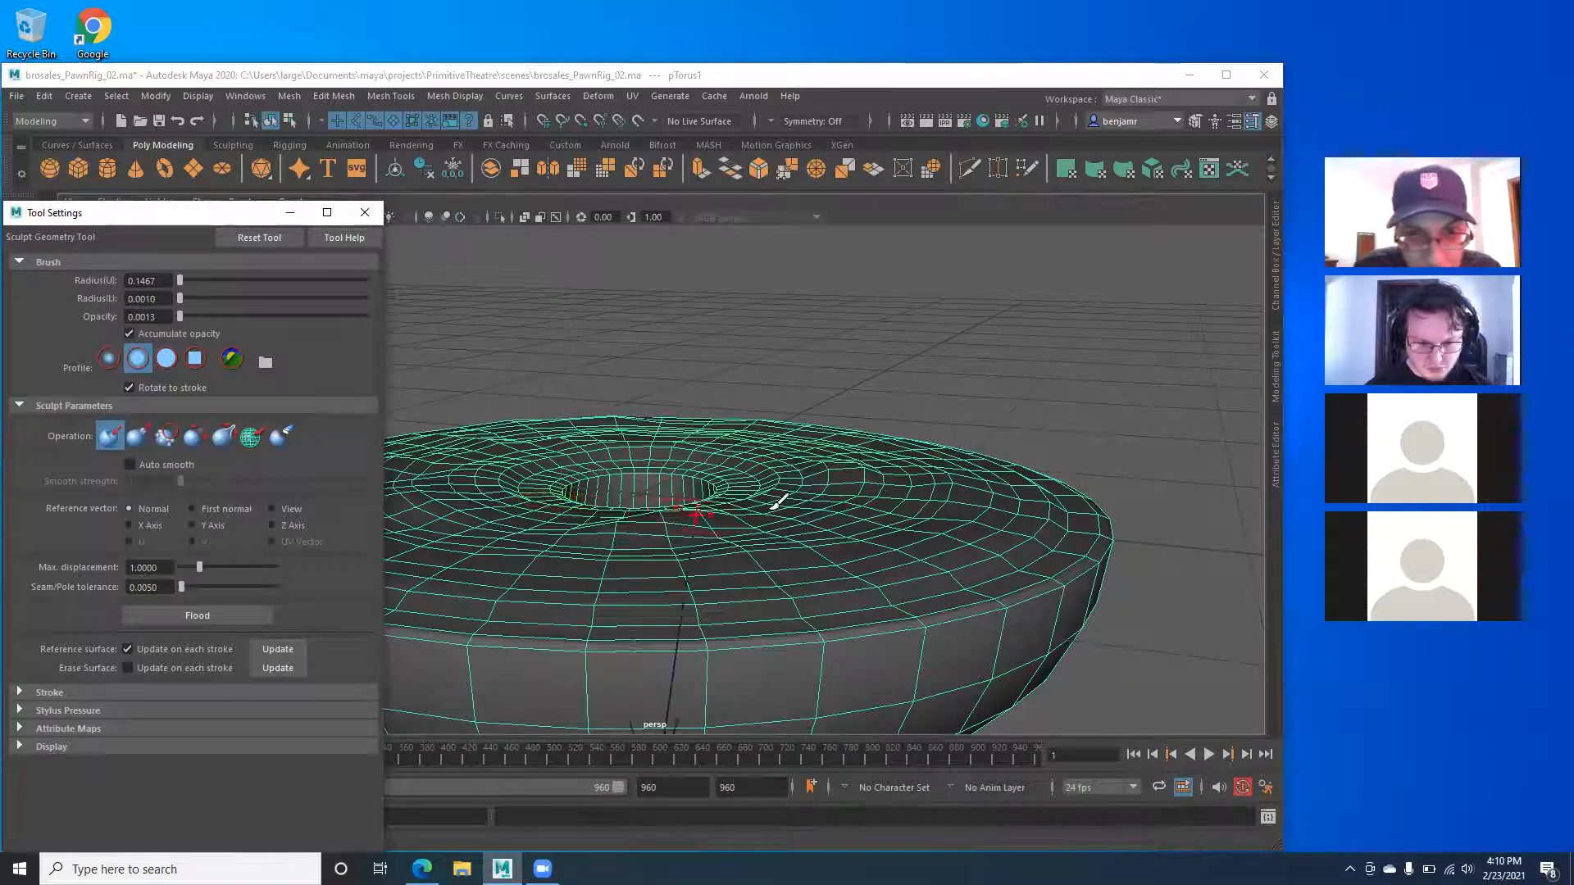
pyautogui.keyDown('alt'); pyautogui.moveTo(820, 504); pyautogui.dragTo(854, 464); pyautogui.keyUp('alt')
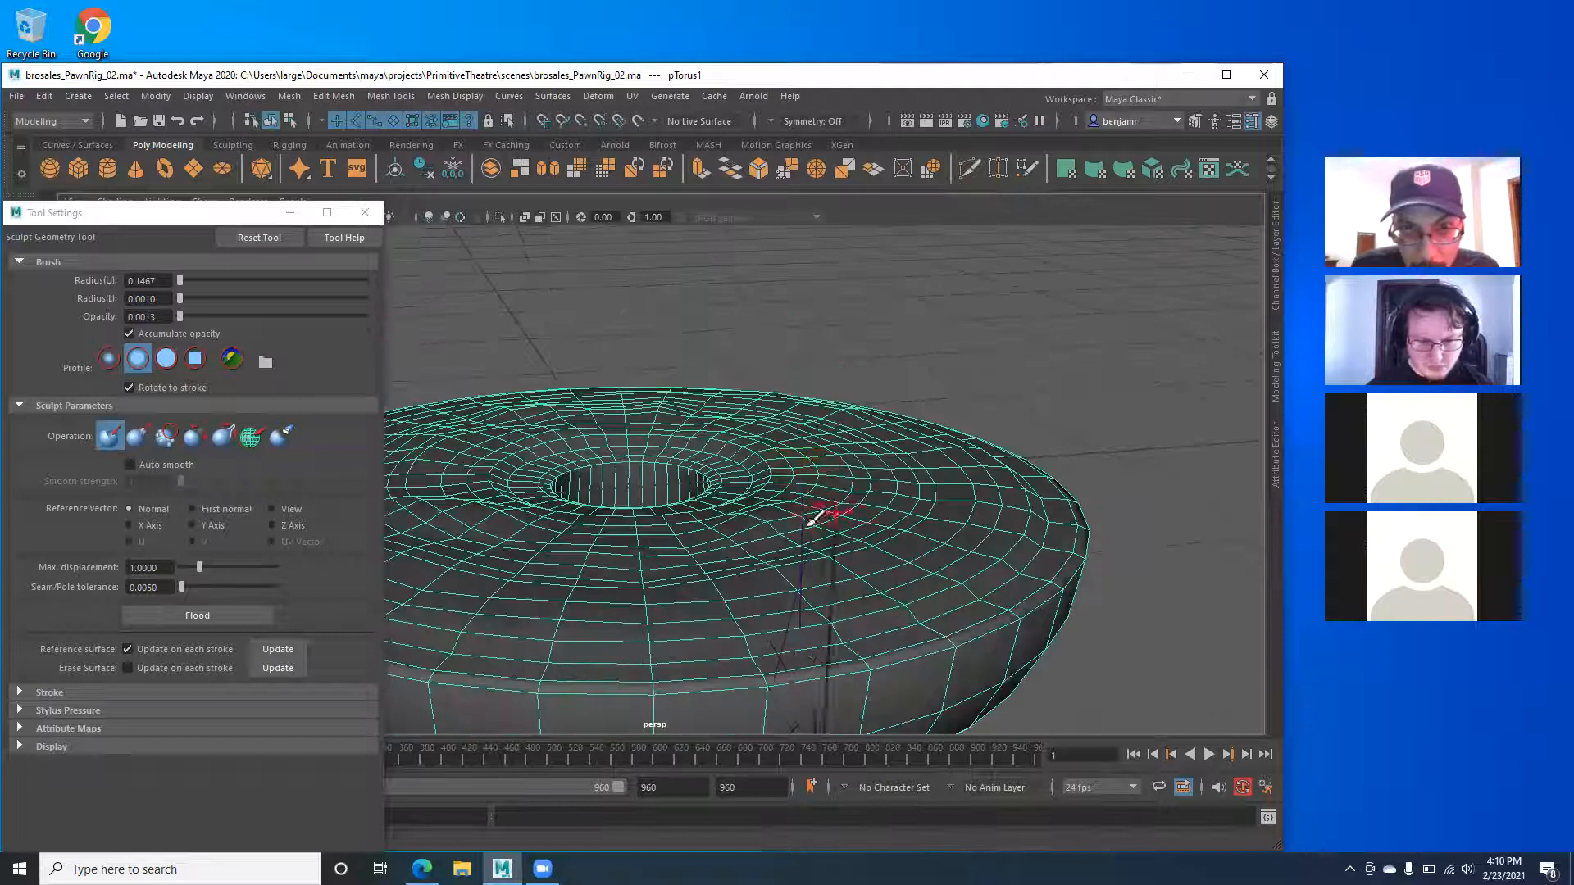
pyautogui.keyDown('alt'); pyautogui.moveTo(815, 516); pyautogui.dragTo(868, 475); pyautogui.keyUp('alt')
pyautogui.keyDown('alt'); pyautogui.moveTo(781, 515); pyautogui.dragTo(748, 519); pyautogui.keyUp('alt')
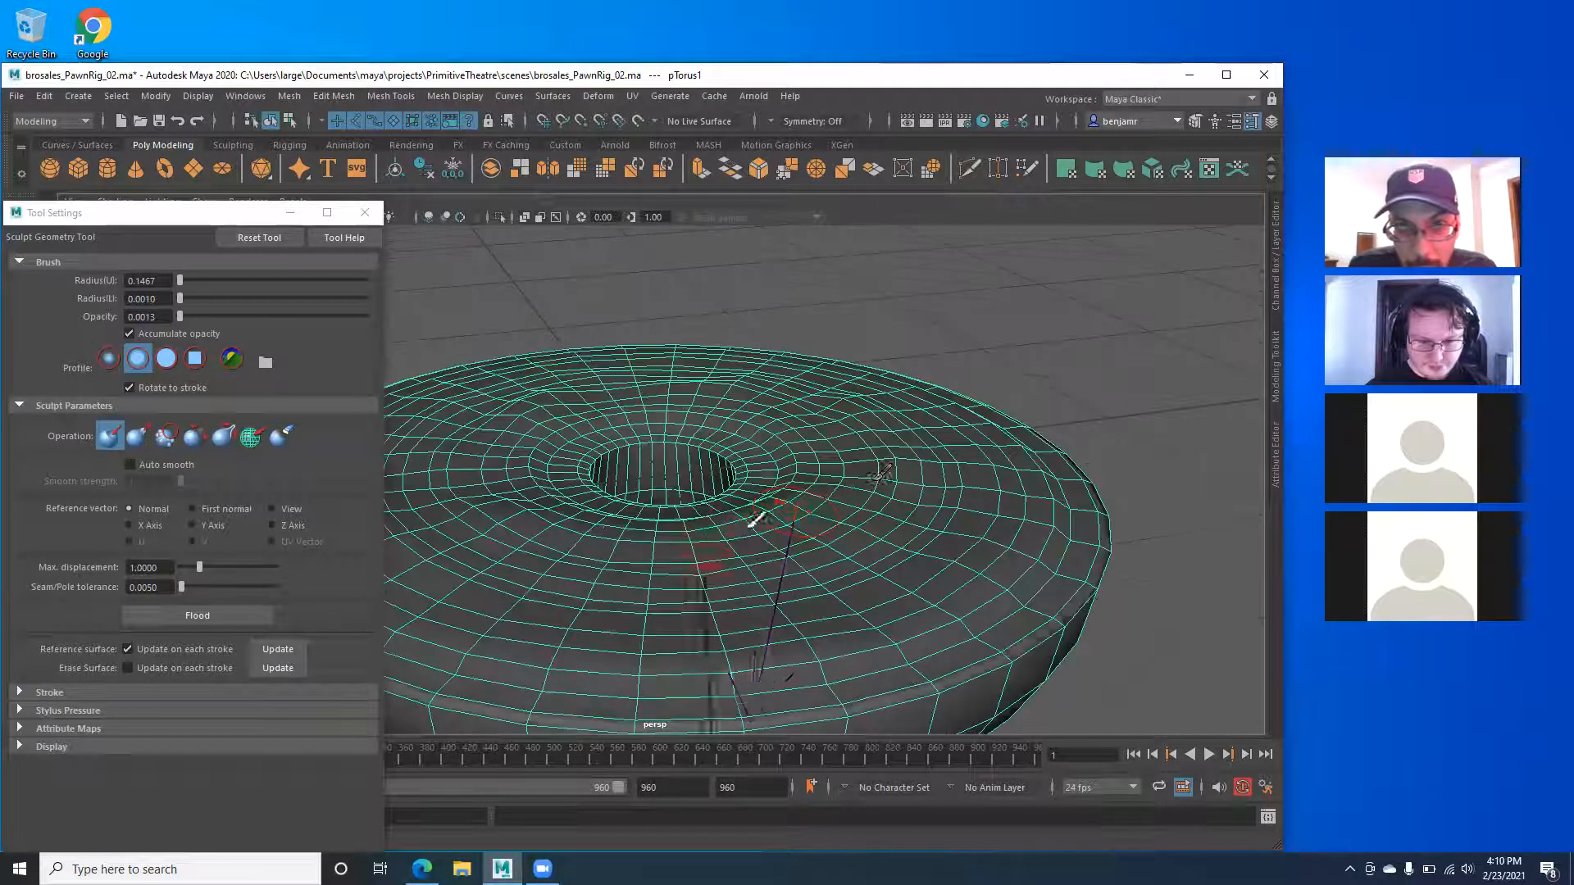
pyautogui.keyDown('alt'); pyautogui.moveTo(918, 506); pyautogui.dragTo(385, 492); pyautogui.keyUp('alt')
pyautogui.click(165, 437)
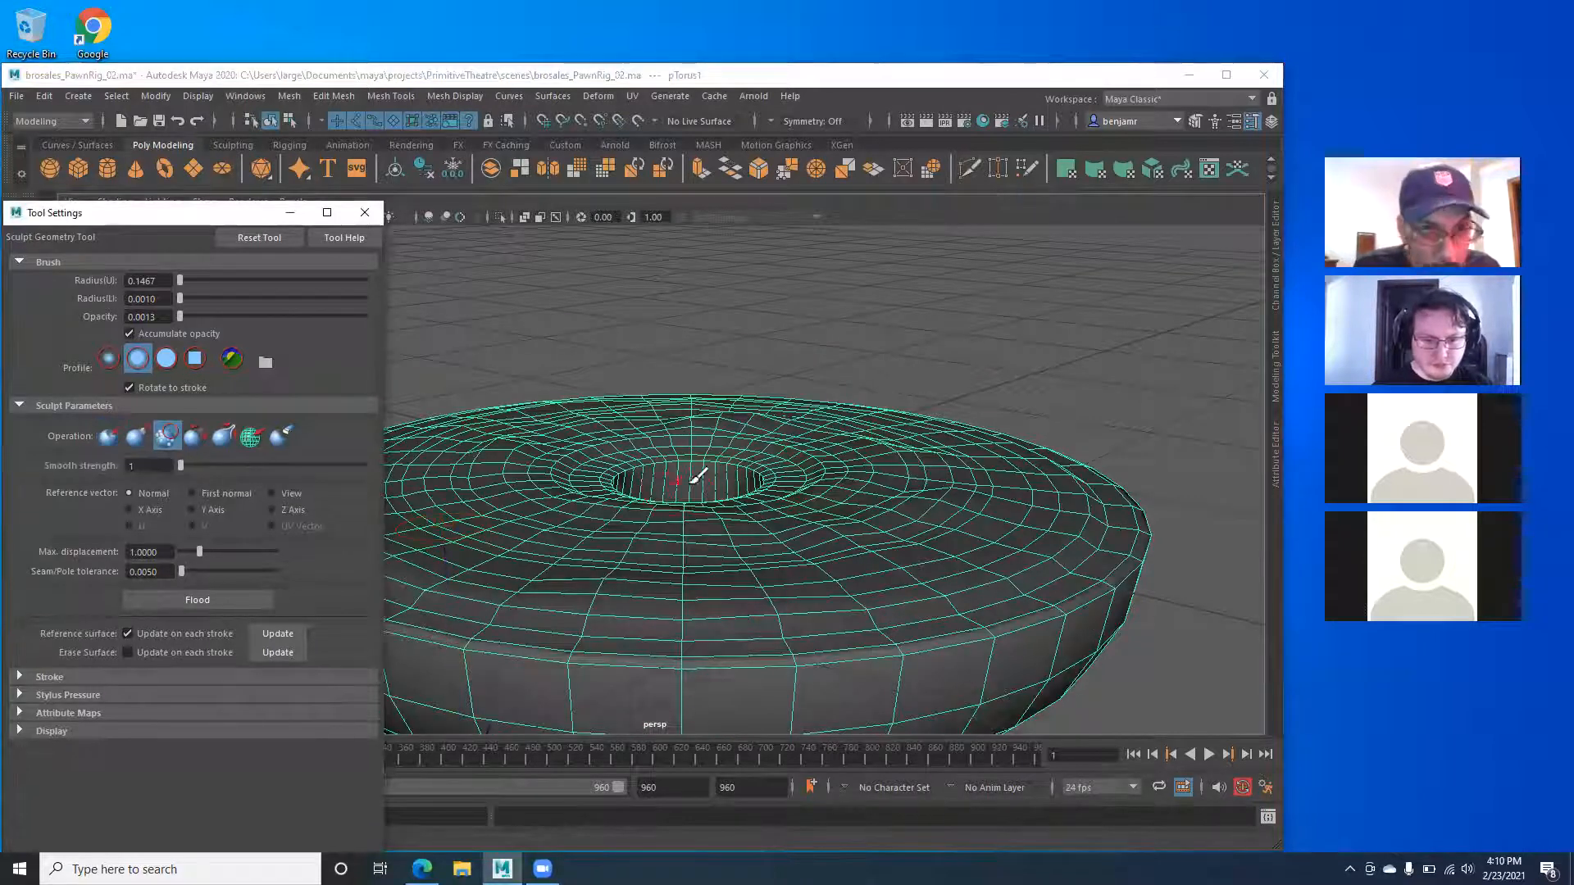
pyautogui.moveTo(832, 541)
pyautogui.keyDown('alt'); pyautogui.mouseDown()
pyautogui.moveTo(759, 558)
pyautogui.moveTo(771, 583)
pyautogui.moveTo(857, 593)
pyautogui.mouseUp(); pyautogui.keyUp('alt')
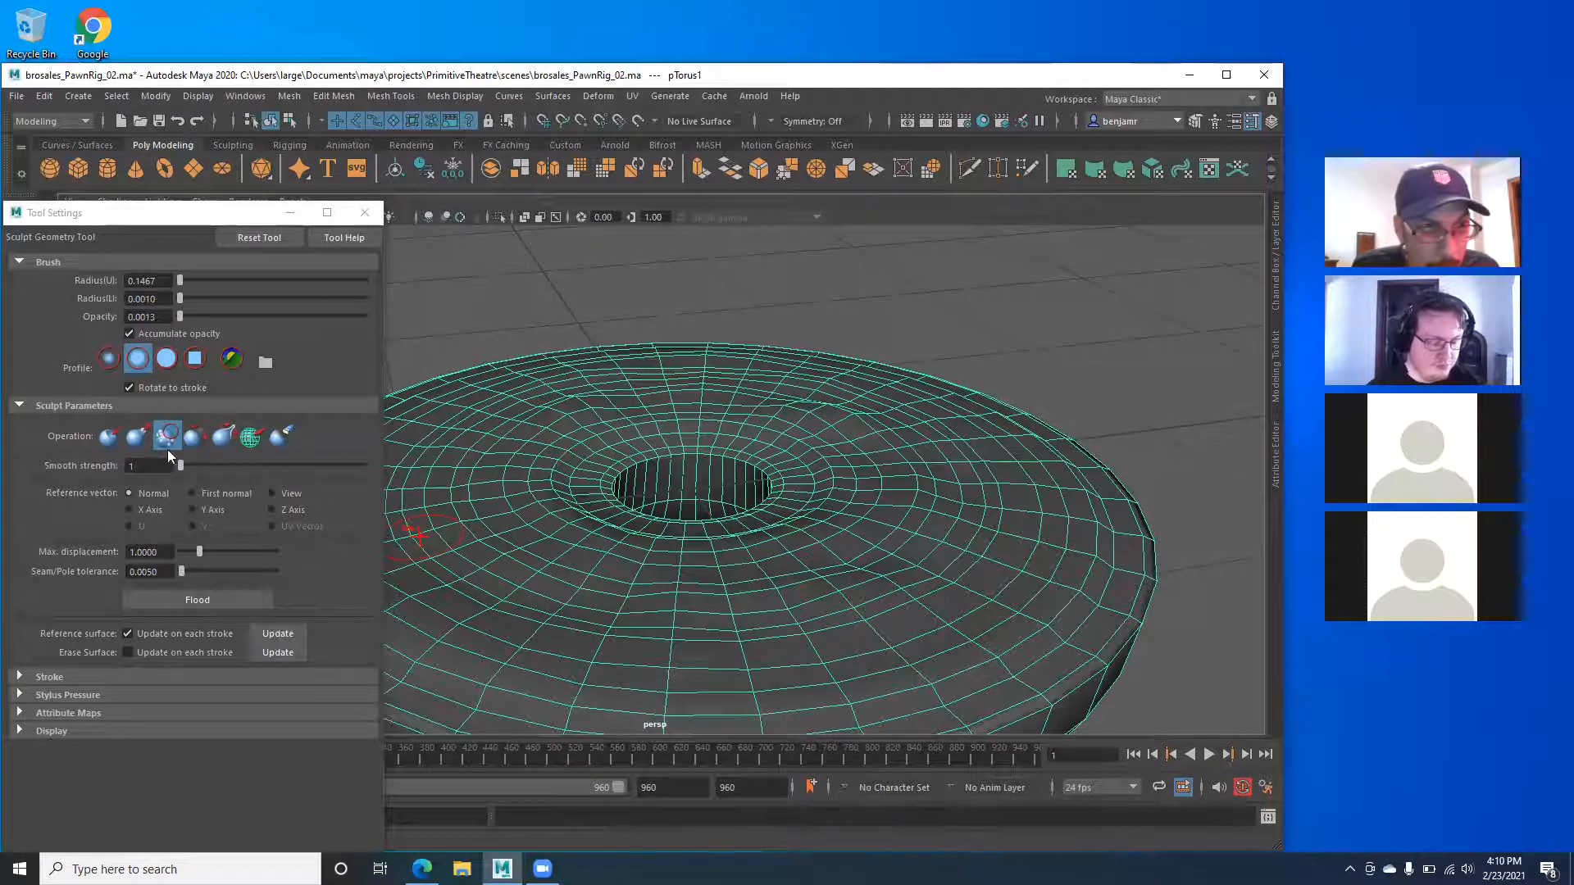
# Set the sculpt operation back to Pull, close the tool settings and undo the last two changes.
pyautogui.click(138, 436)
pyautogui.click(604, 484)
pyautogui.click(364, 212)
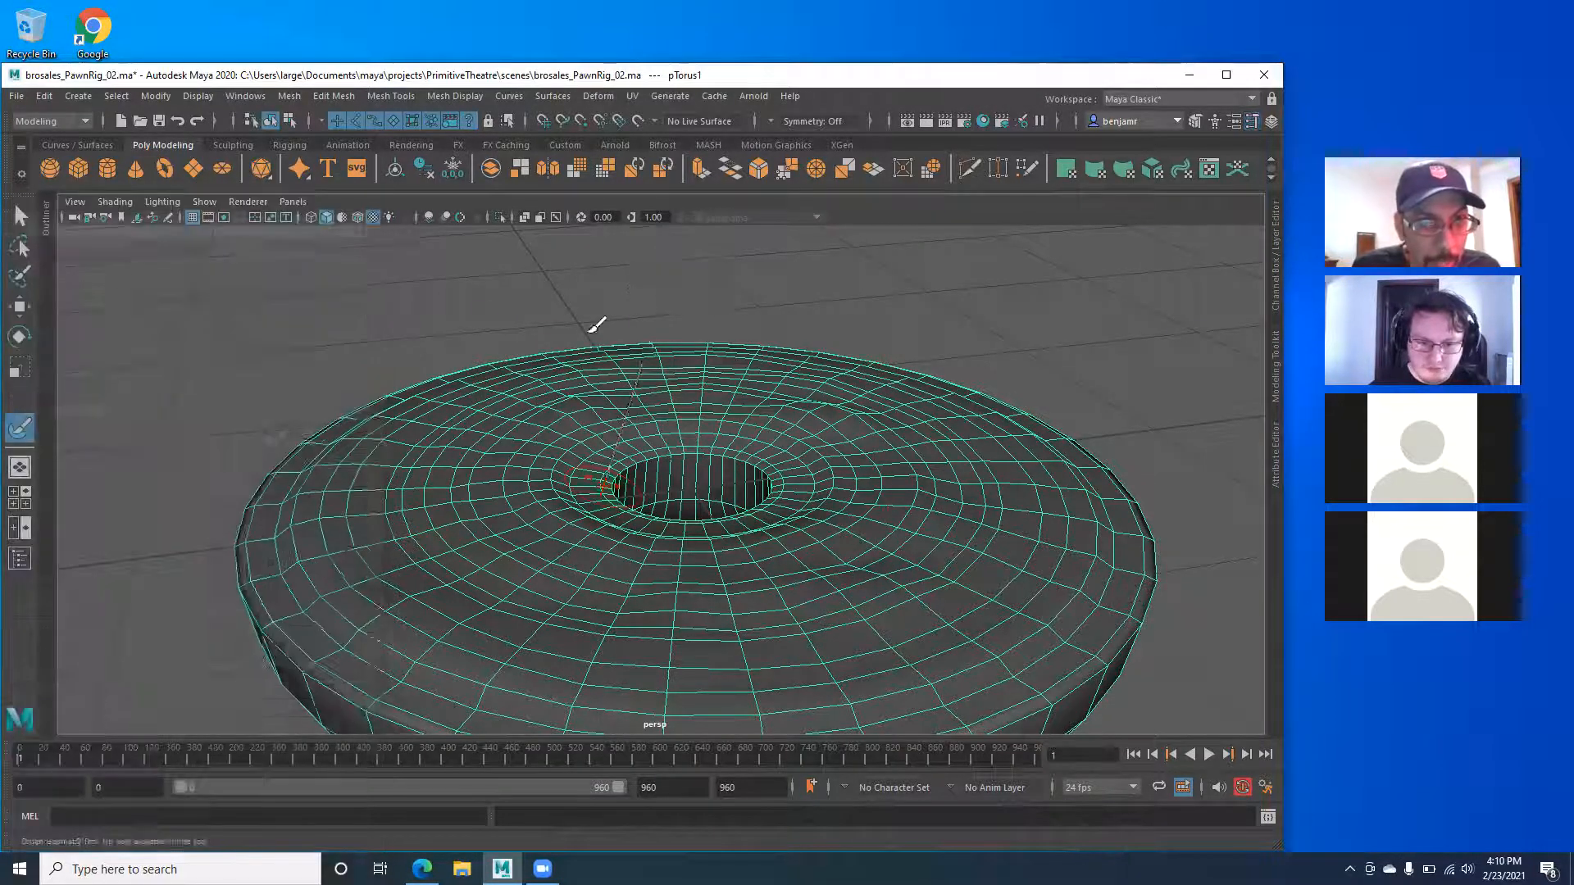
pyautogui.hotkey('ctrl', 'z')
pyautogui.hotkey('ctrl', 'z')
# Exit the sculpt tool and deselect the torus half to examine the sculpted lid's surface.
pyautogui.click(22, 217)
pyautogui.click(192, 384)
pyautogui.keyDown('alt'); pyautogui.moveTo(192, 384); pyautogui.dragTo(354, 347); pyautogui.keyUp('alt')
pyautogui.keyDown('alt'); pyautogui.moveTo(354, 348); pyautogui.dragTo(354, 348, button='right'); pyautogui.keyUp('alt')
pyautogui.keyDown('alt'); pyautogui.moveTo(353, 347); pyautogui.dragTo(436, 460); pyautogui.keyUp('alt')
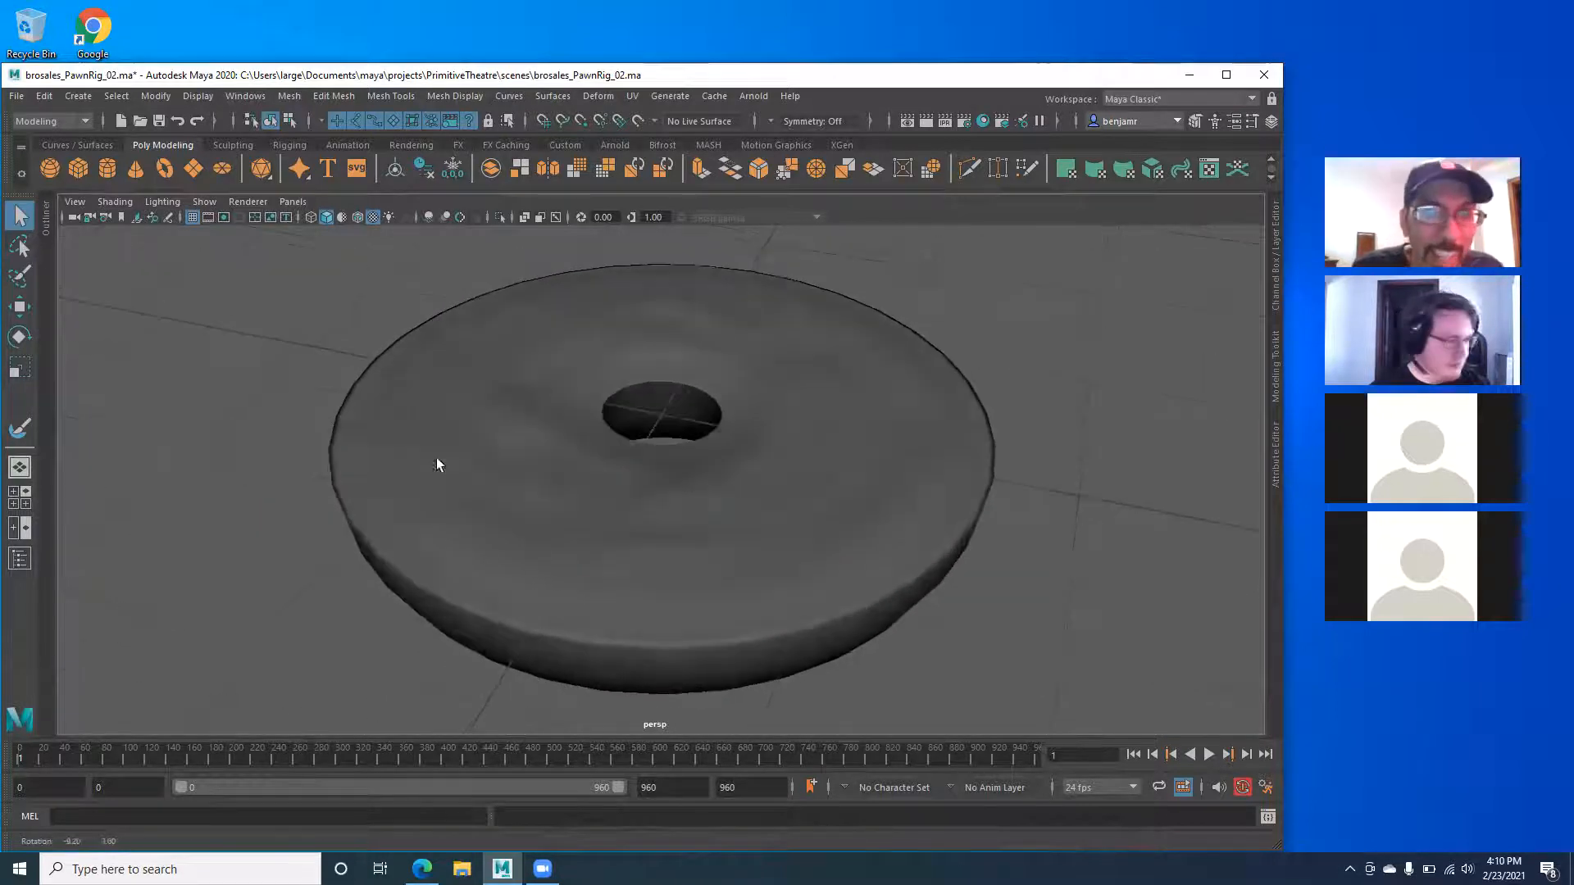
# Select the torus half, enter edge mode and select the edge loop just inside the lid's outer rim.
pyautogui.click(360, 503)
pyautogui.keyDown('alt'); pyautogui.moveTo(340, 469); pyautogui.dragTo(423, 487, button='right'); pyautogui.keyUp('alt')
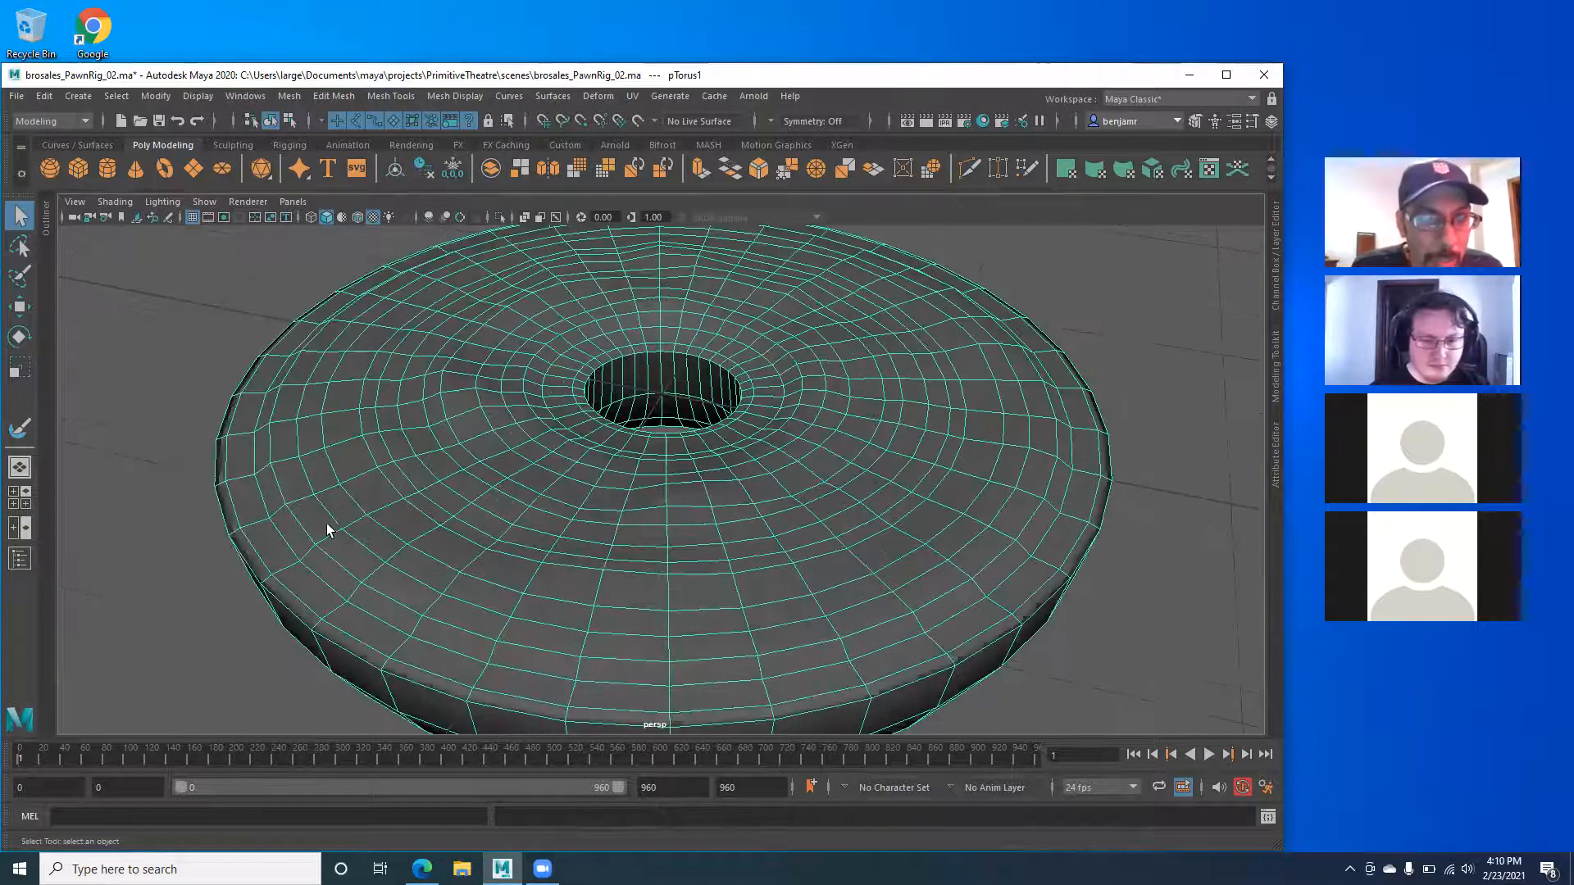
pyautogui.moveTo(259, 515)
pyautogui.keyDown('alt'); pyautogui.mouseDown()
pyautogui.moveTo(267, 561)
pyautogui.moveTo(300, 549)
pyautogui.moveTo(241, 503)
pyautogui.mouseUp(); pyautogui.keyUp('alt')
pyautogui.press('space')
pyautogui.moveTo(242, 417); pyautogui.dragTo(238, 382, button='right')
pyautogui.doubleClick(239, 384)
pyautogui.keyDown('alt'); pyautogui.moveTo(530, 445); pyautogui.dragTo(204, 399, button='right'); pyautogui.keyUp('alt')
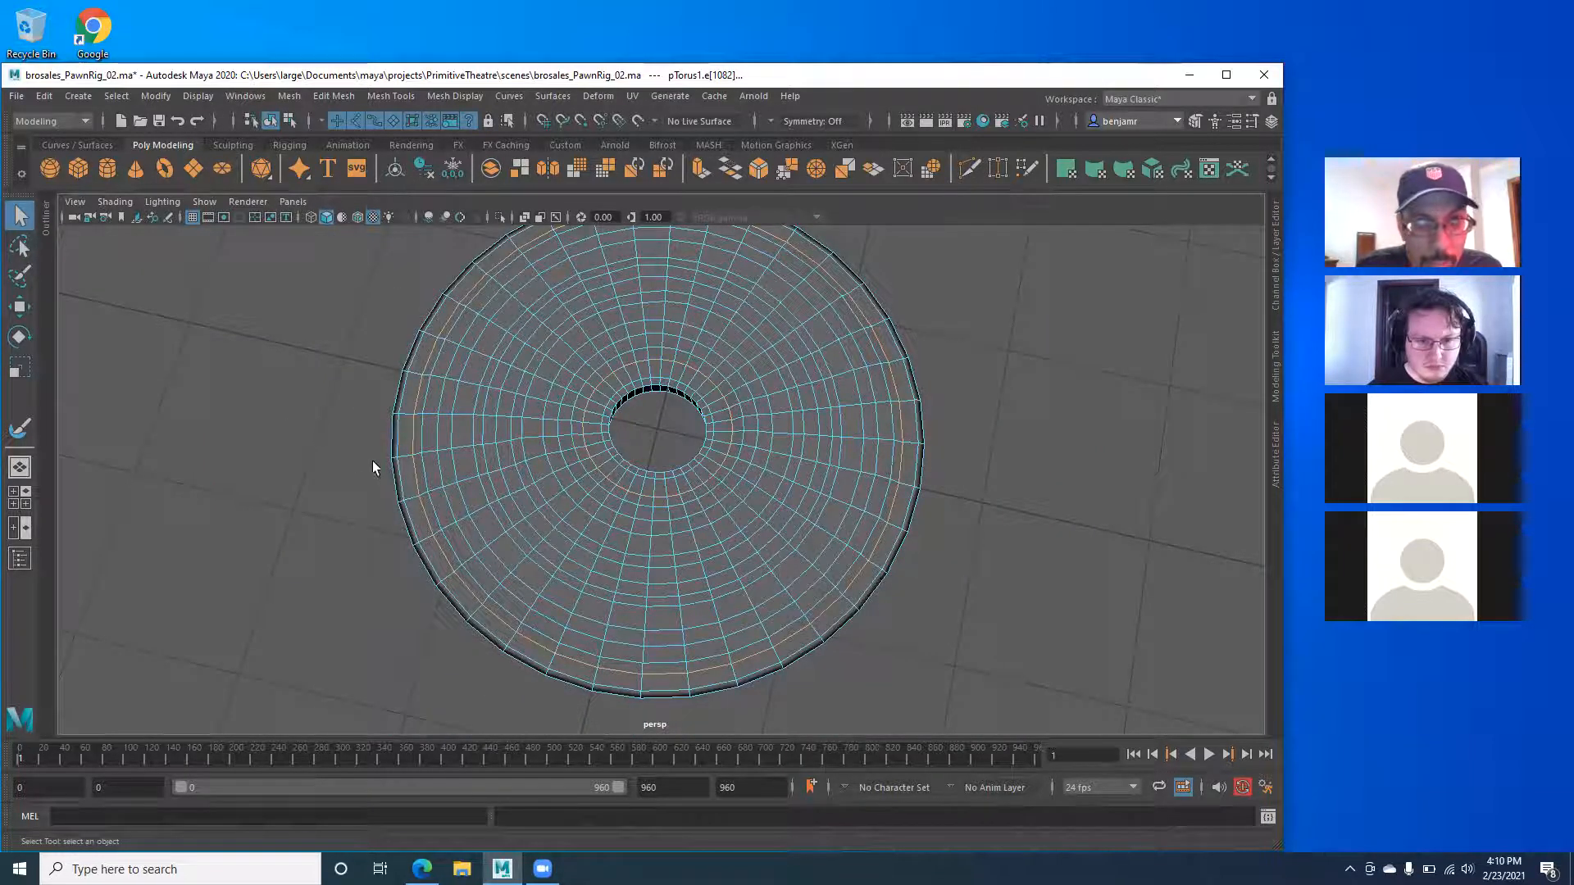
# Switch to the top view, enter vertex mode and select one vertex near the lid's outer rim.
pyautogui.press('f')
pyautogui.press('space')
pyautogui.moveTo(421, 493); pyautogui.dragTo(334, 496)
pyautogui.scroll(5, 350, 518)
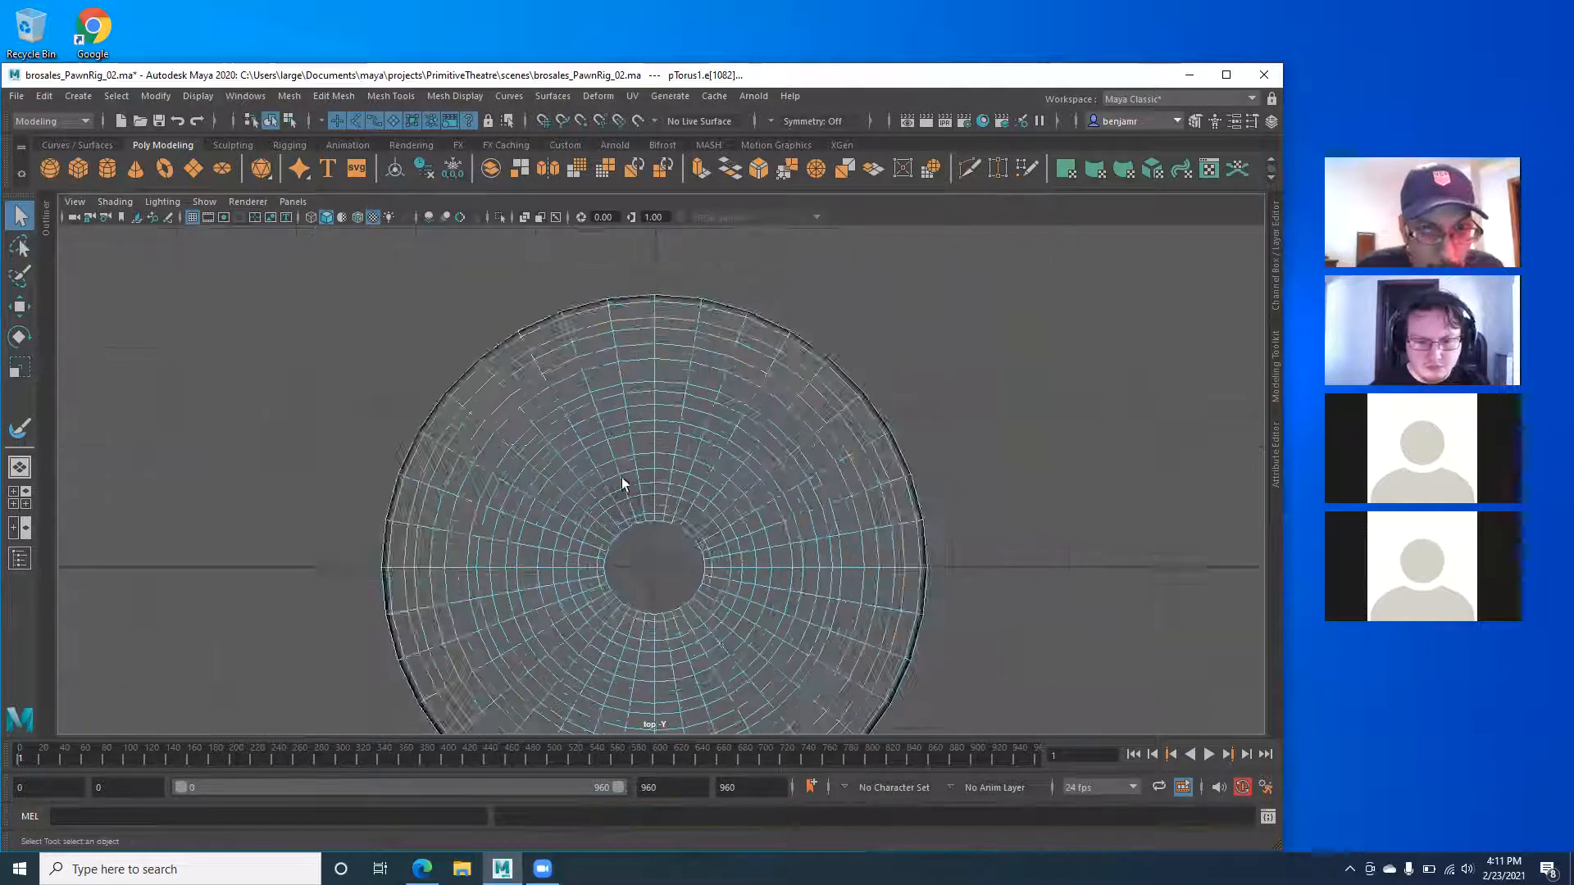
pyautogui.keyDown('alt'); pyautogui.moveTo(502, 426); pyautogui.dragTo(490, 500, button='middle'); pyautogui.keyUp('alt')
pyautogui.moveTo(526, 361); pyautogui.dragTo(447, 361, button='right')
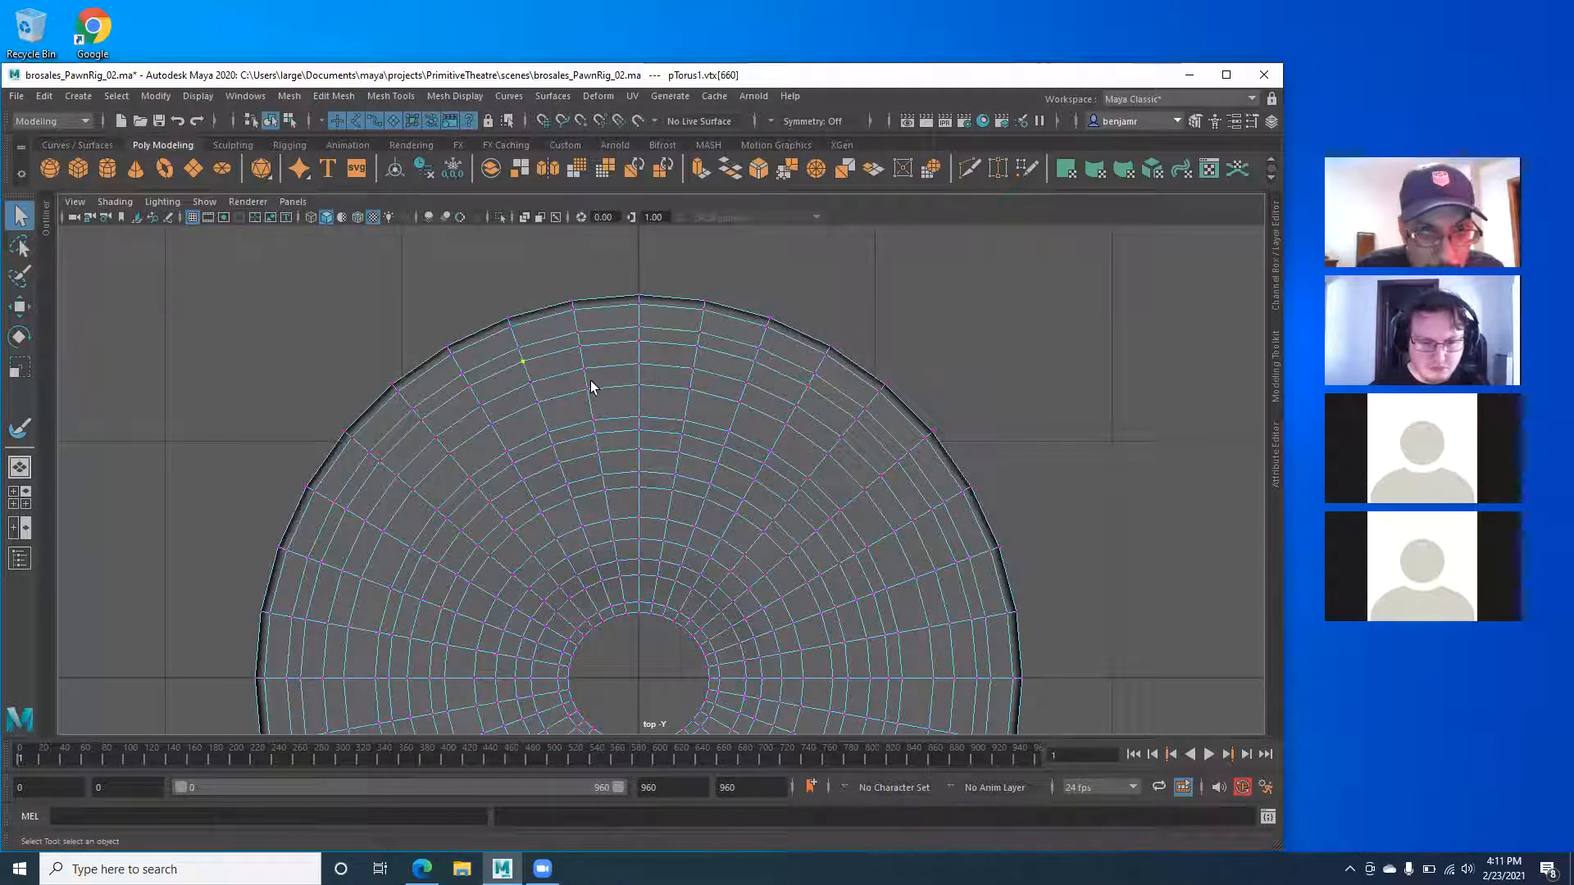
# Enable Soft Select in the Modeling Toolkit with a Volume falloff radius of 0.13.
pyautogui.click(1275, 363)
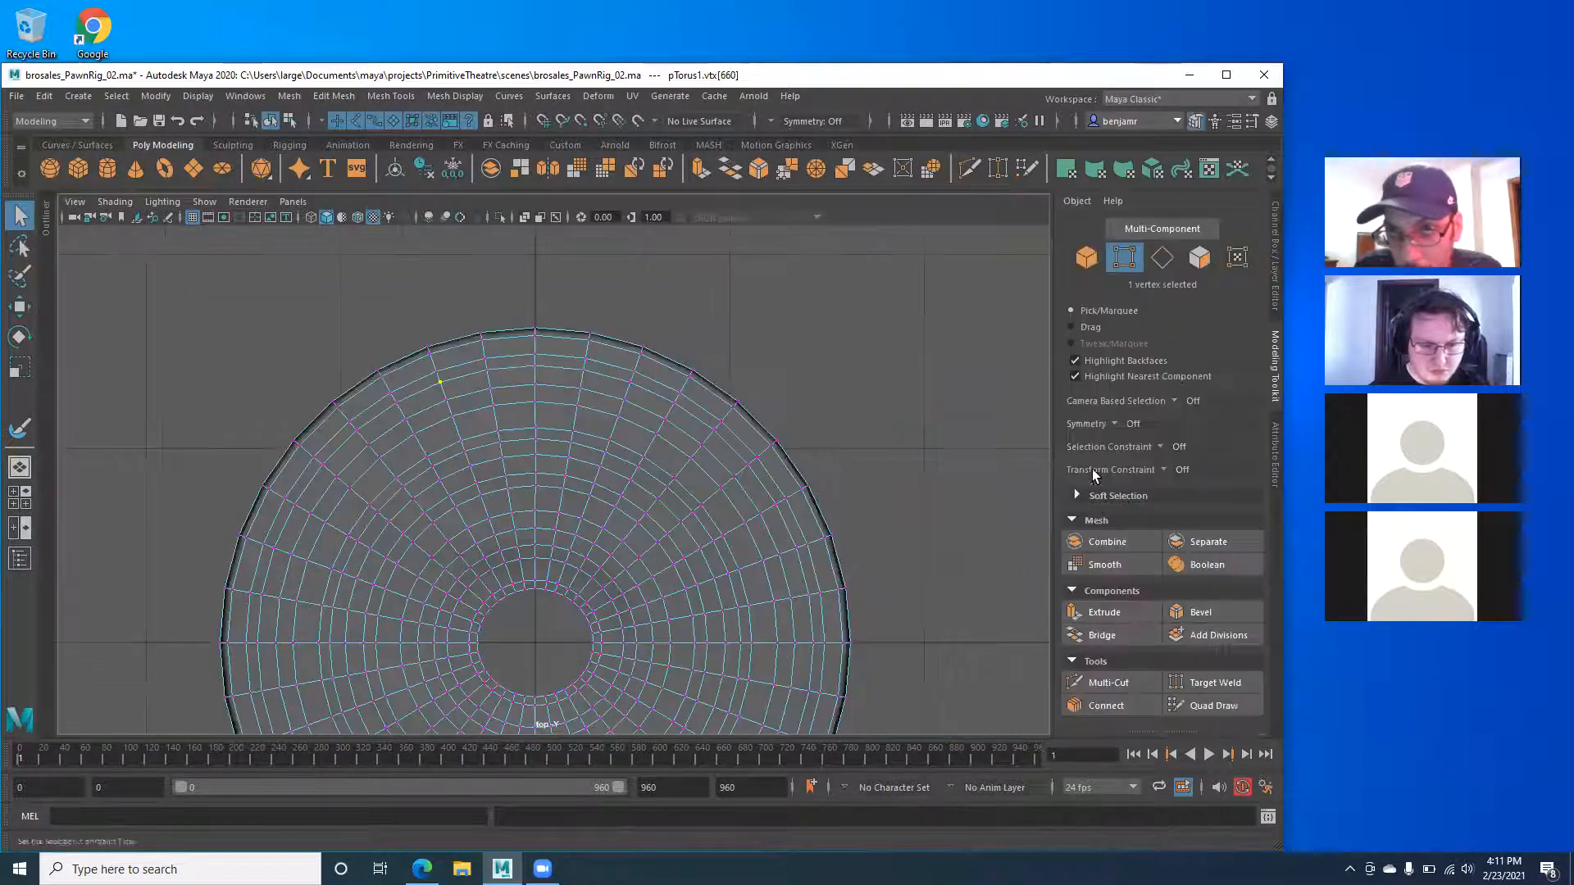
pyautogui.click(1076, 495)
pyautogui.click(1136, 517)
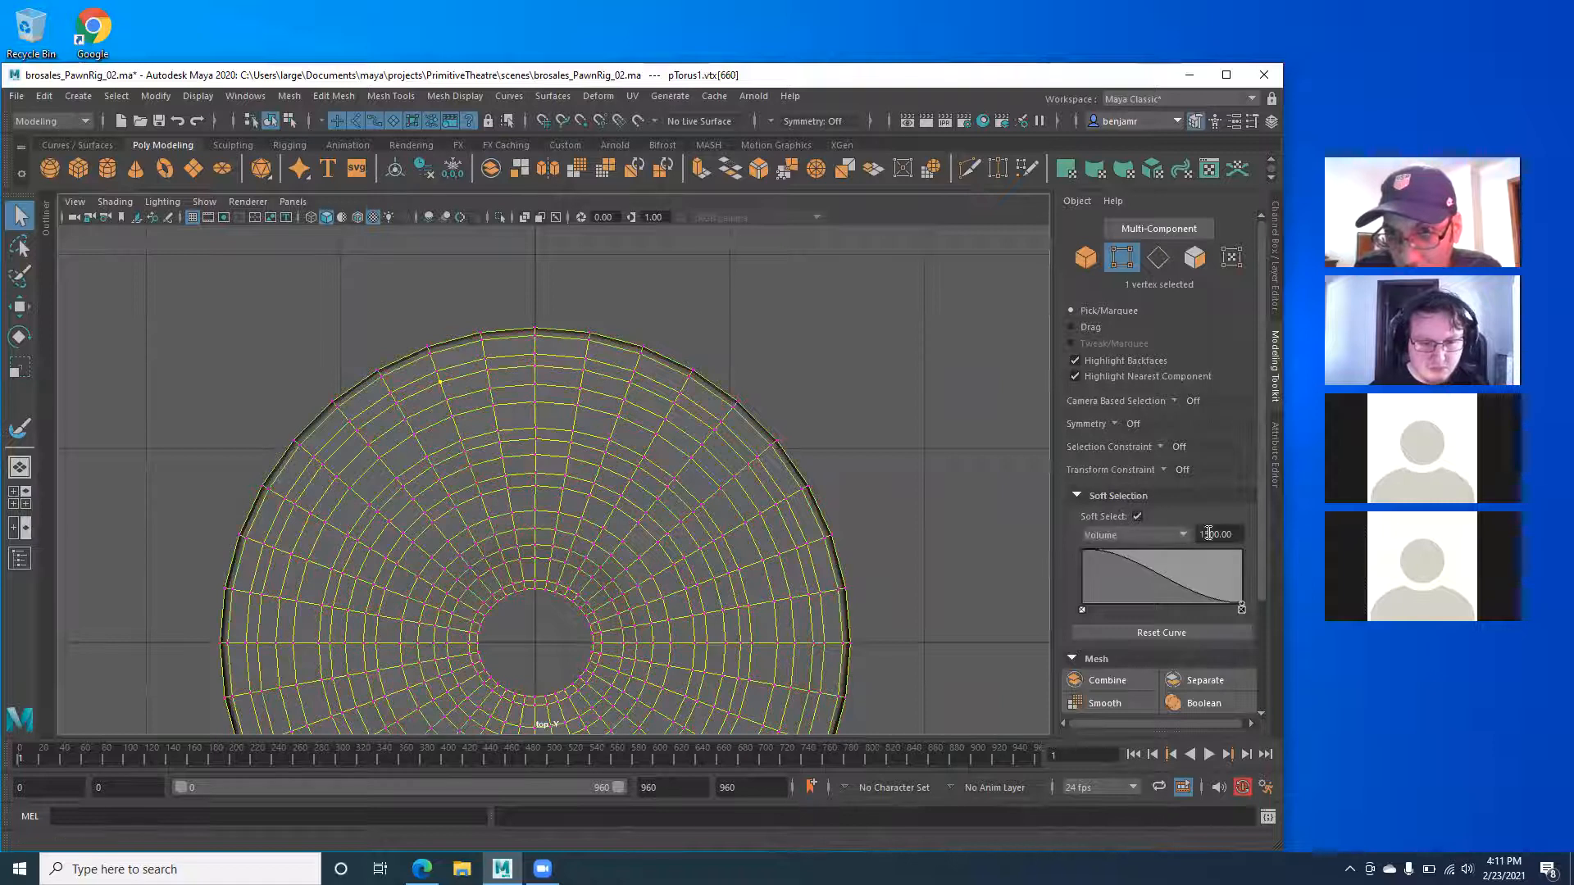
pyautogui.write('0.13')
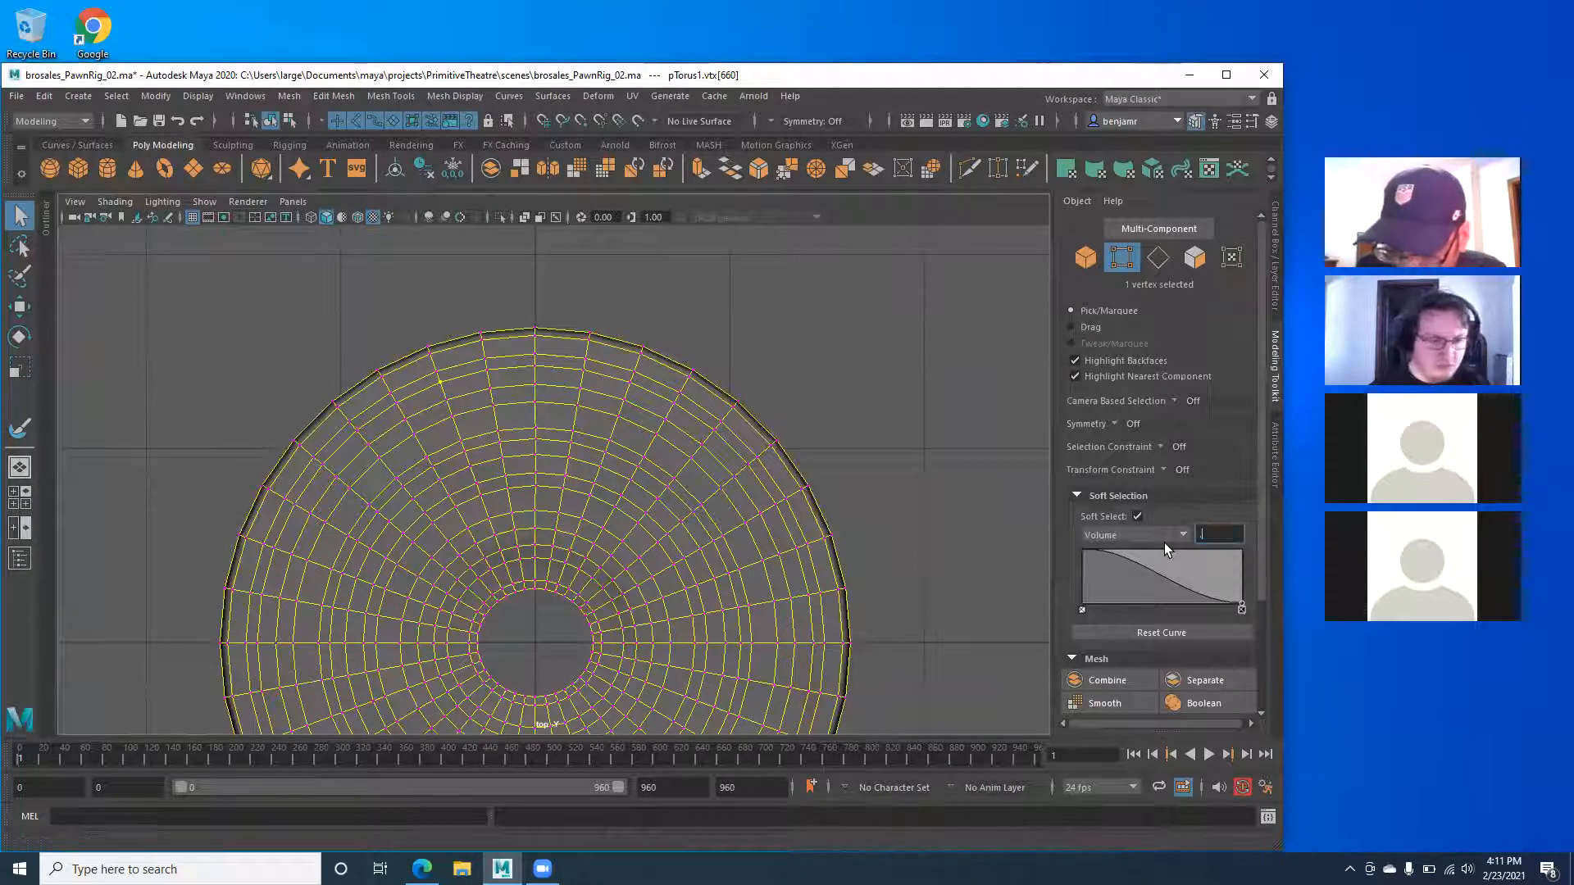
pyautogui.press('Return')
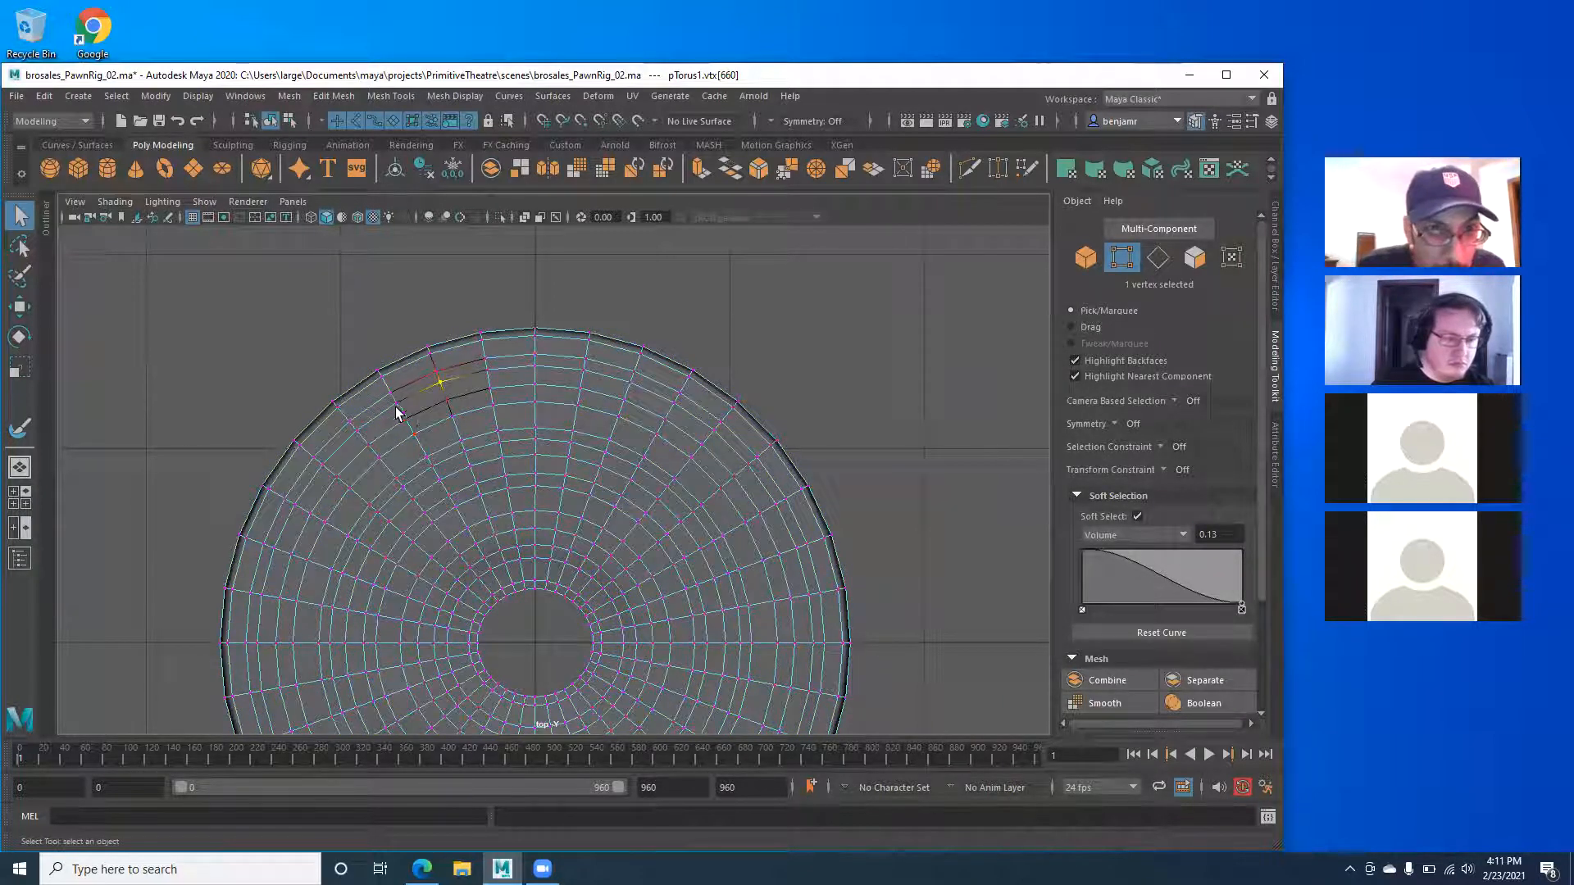
# Add the next two vertices along the same spoke towards the centre hole to the selection.
pyautogui.scroll(3, 419, 419)
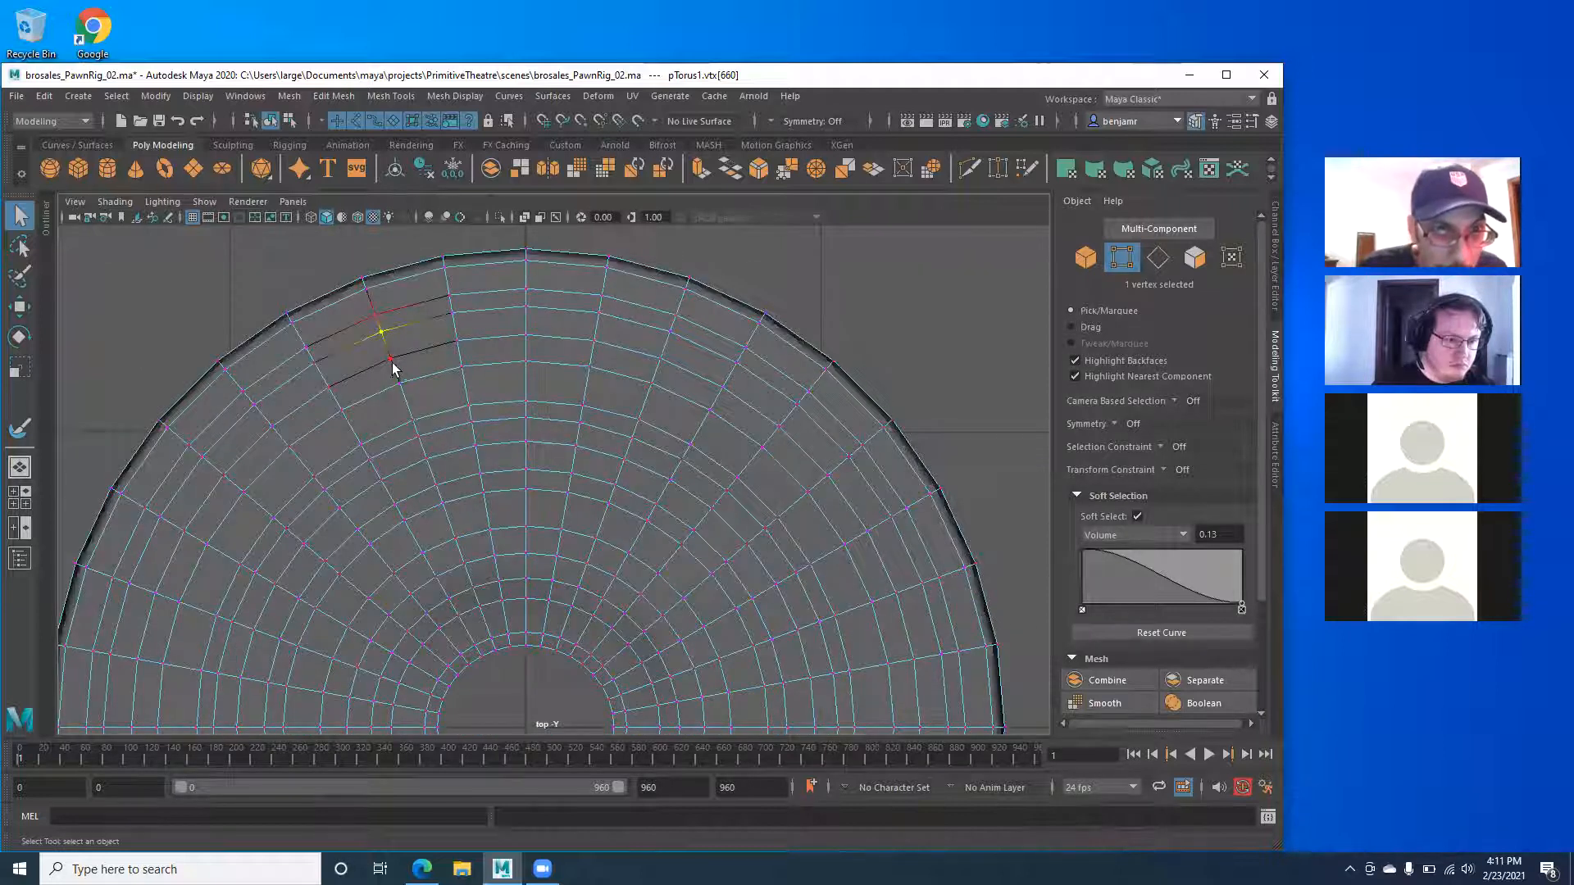
pyautogui.keyDown('shift'); pyautogui.click(391, 359); pyautogui.keyUp('shift')
pyautogui.keyDown('shift'); pyautogui.click(399, 385); pyautogui.keyUp('shift')
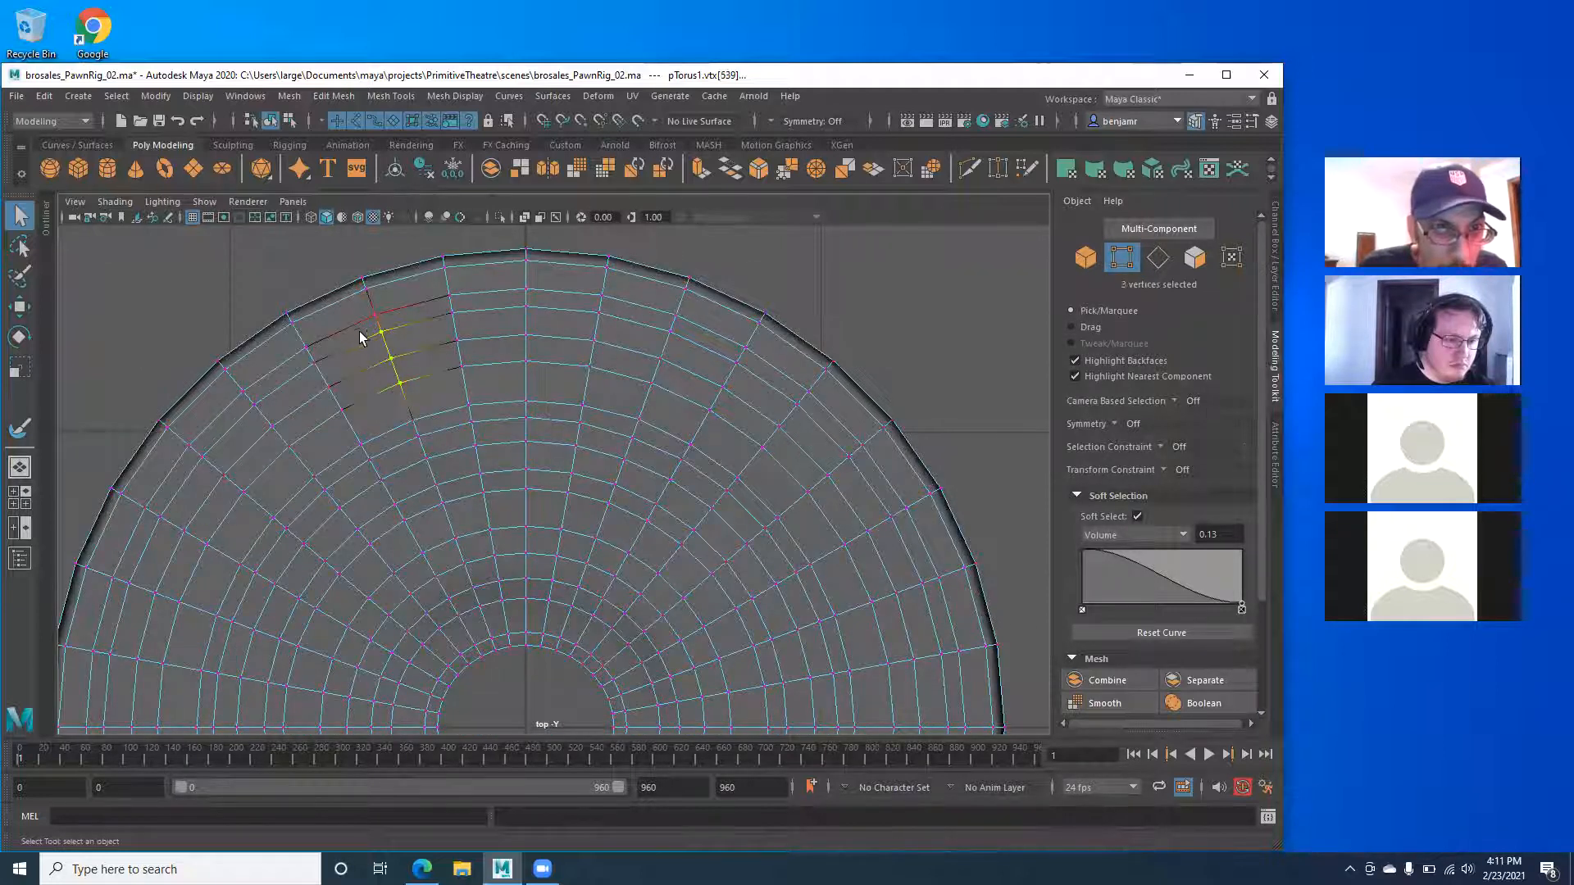
# Try moving the three soft-selected vertices inward along Z and slightly along X, and undo the move.
pyautogui.press('w')
pyautogui.moveTo(393, 440); pyautogui.dragTo(393, 456)
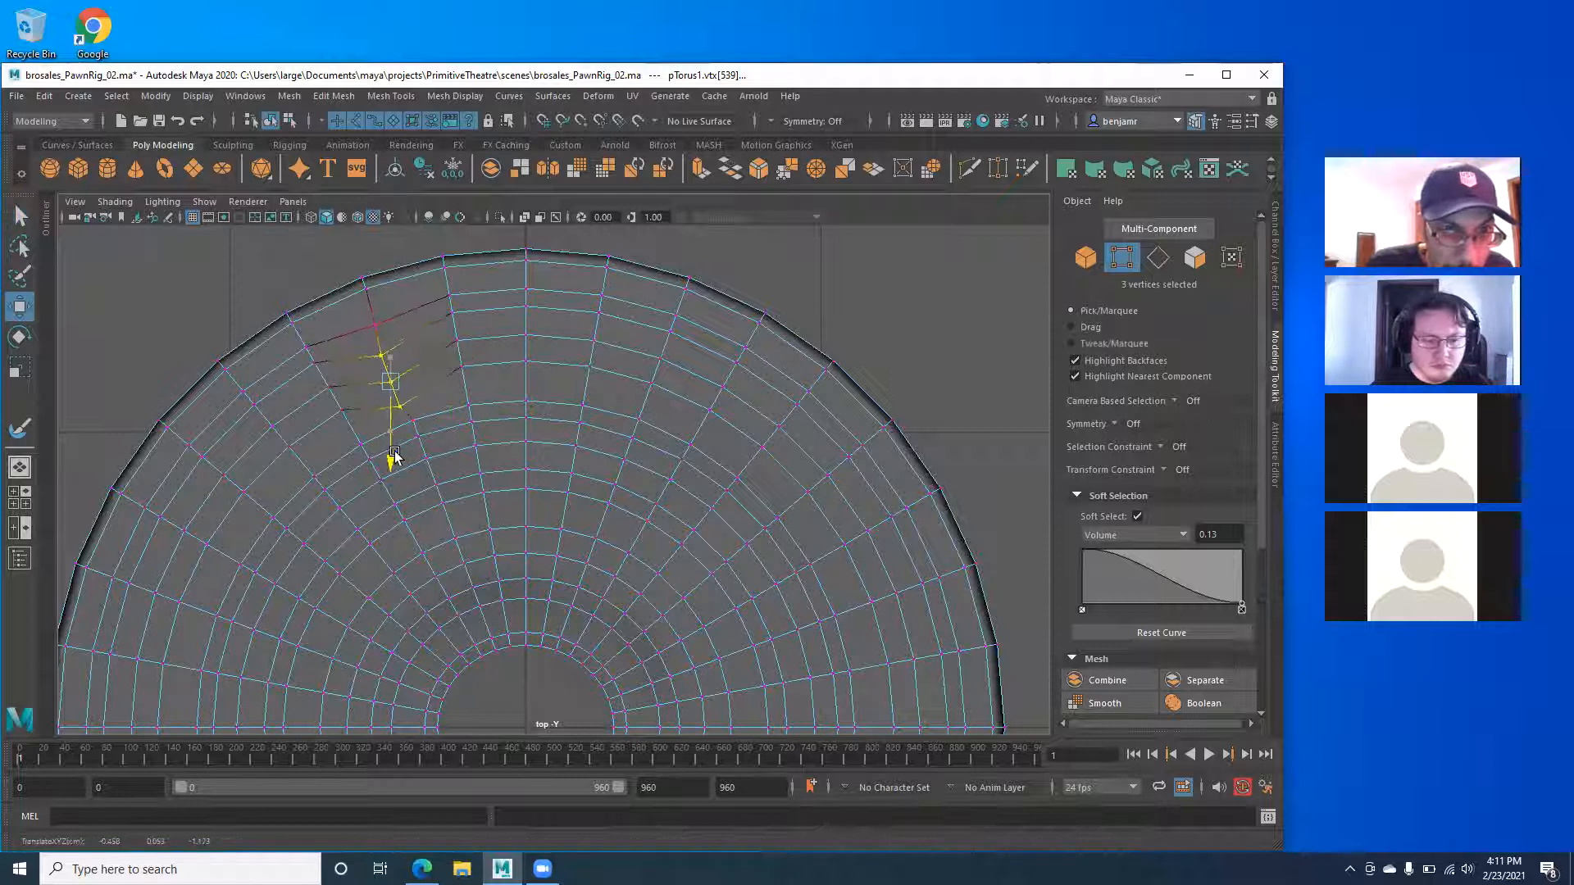
pyautogui.moveTo(470, 381); pyautogui.dragTo(475, 380)
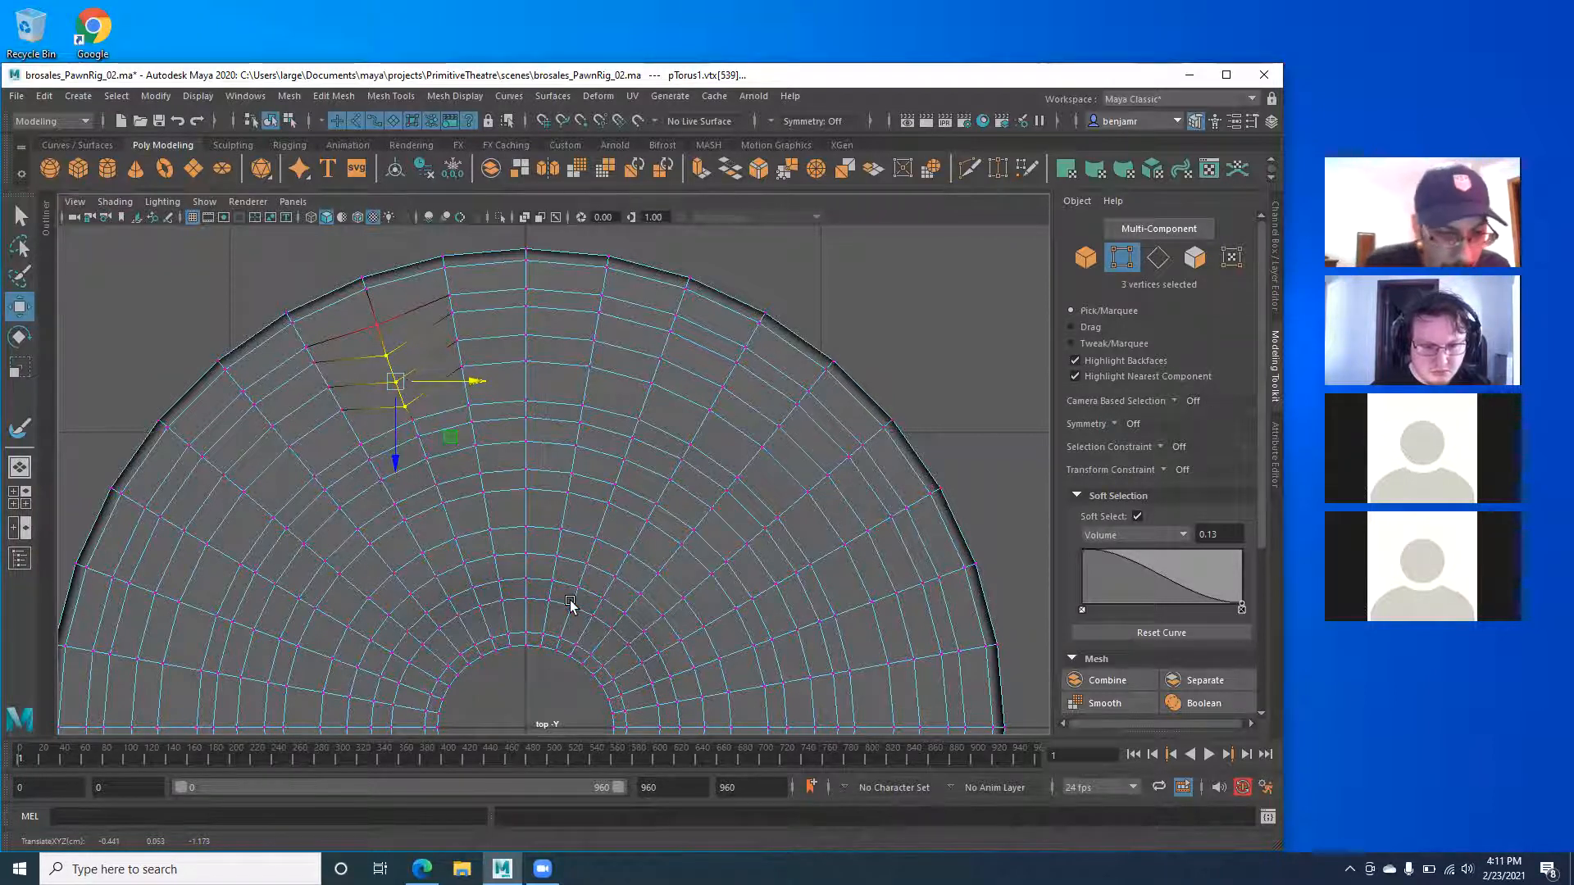
pyautogui.hotkey('ctrl', 'z')
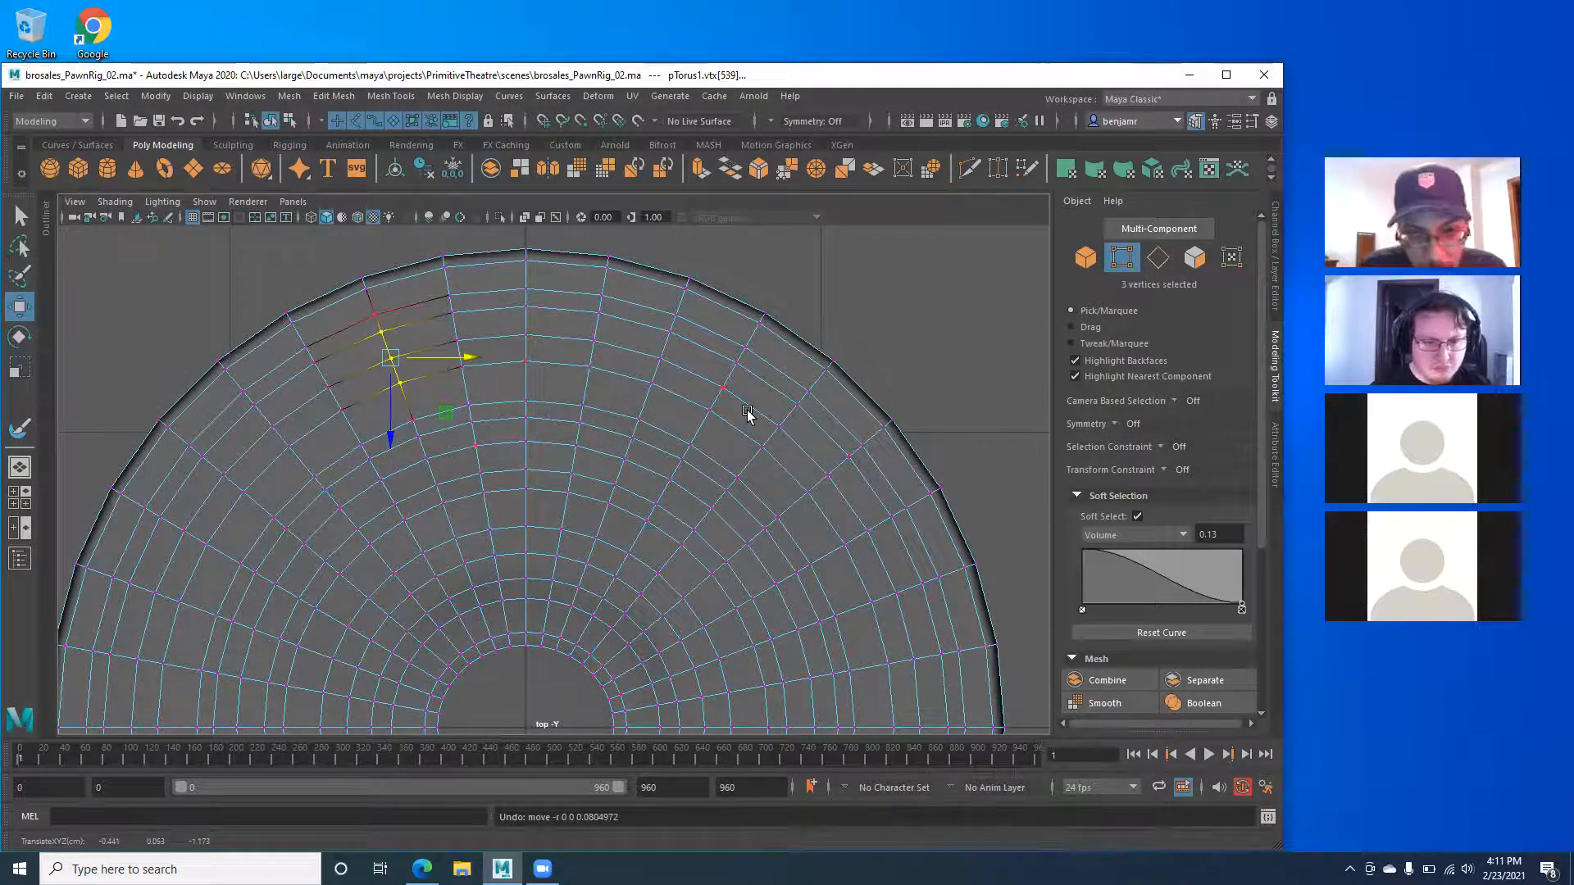
pyautogui.scroll(-4, 738, 440)
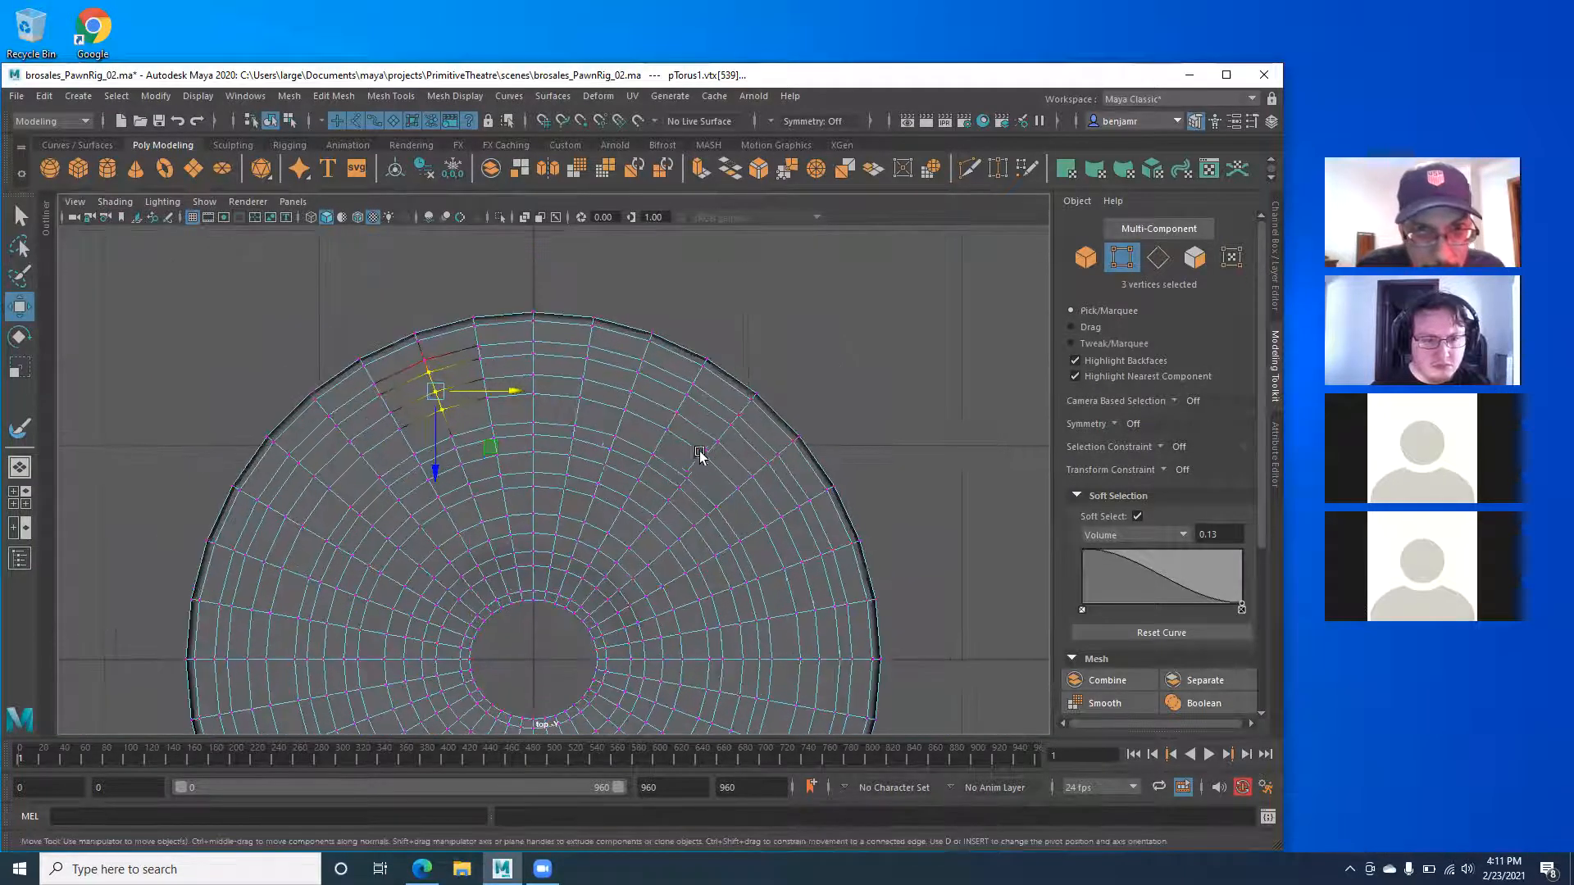
# Try moving a single edge near the lid's outer rim inward along Z in edge mode, and undo the move.
pyautogui.keyDown('ctrl'); pyautogui.moveTo(680, 441); pyautogui.dragTo(684, 379, button='right'); pyautogui.keyUp('ctrl')
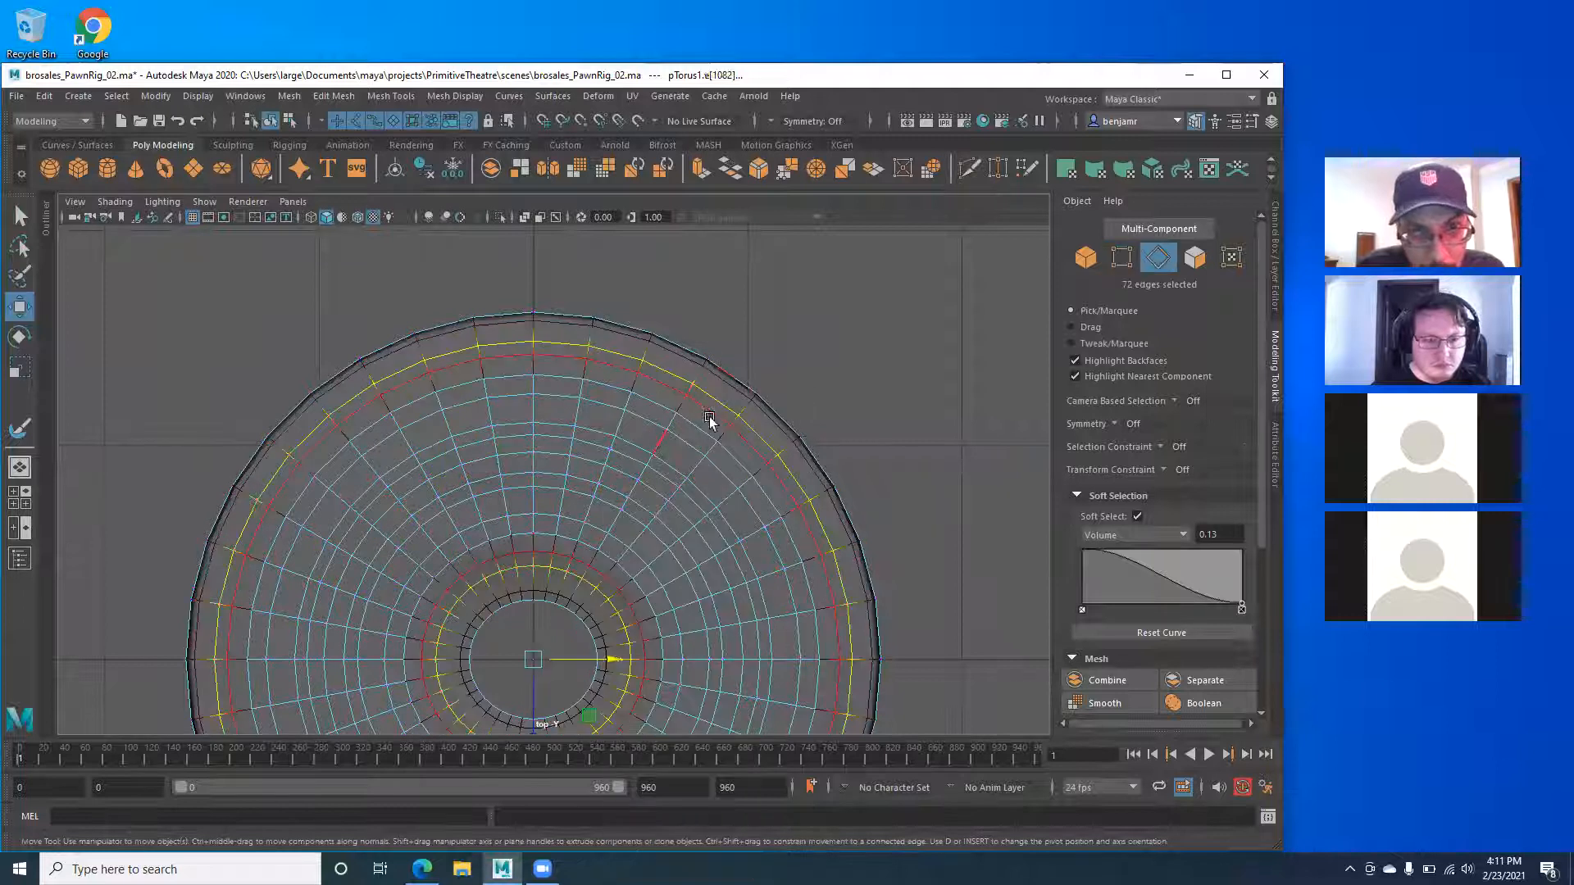
pyautogui.scroll(2, 487, 485)
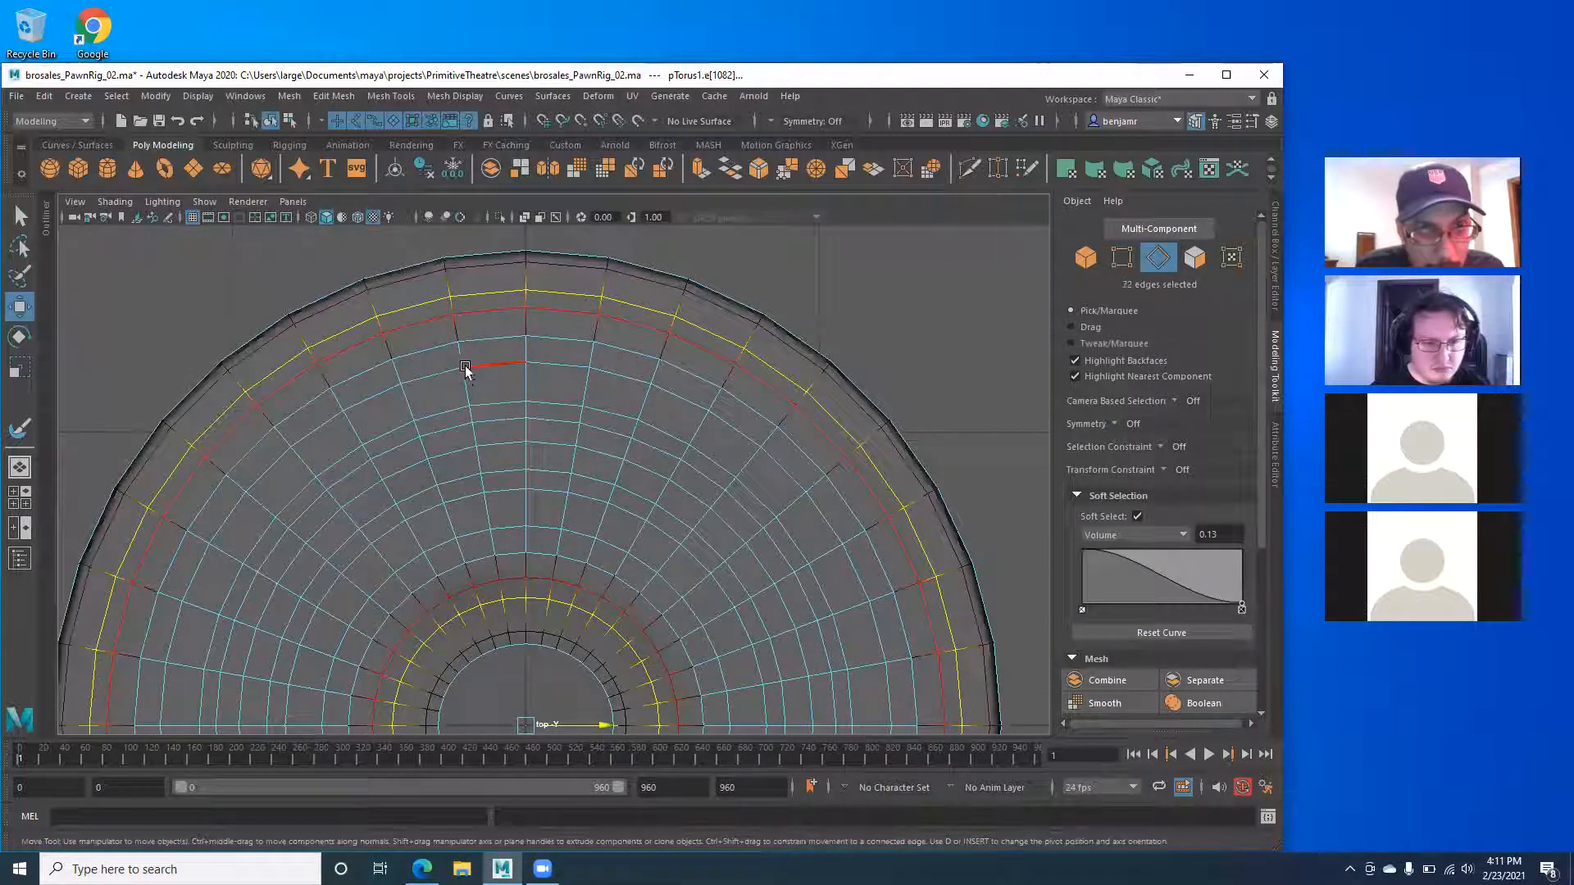
pyautogui.click(465, 370)
pyautogui.moveTo(492, 414); pyautogui.dragTo(492, 453)
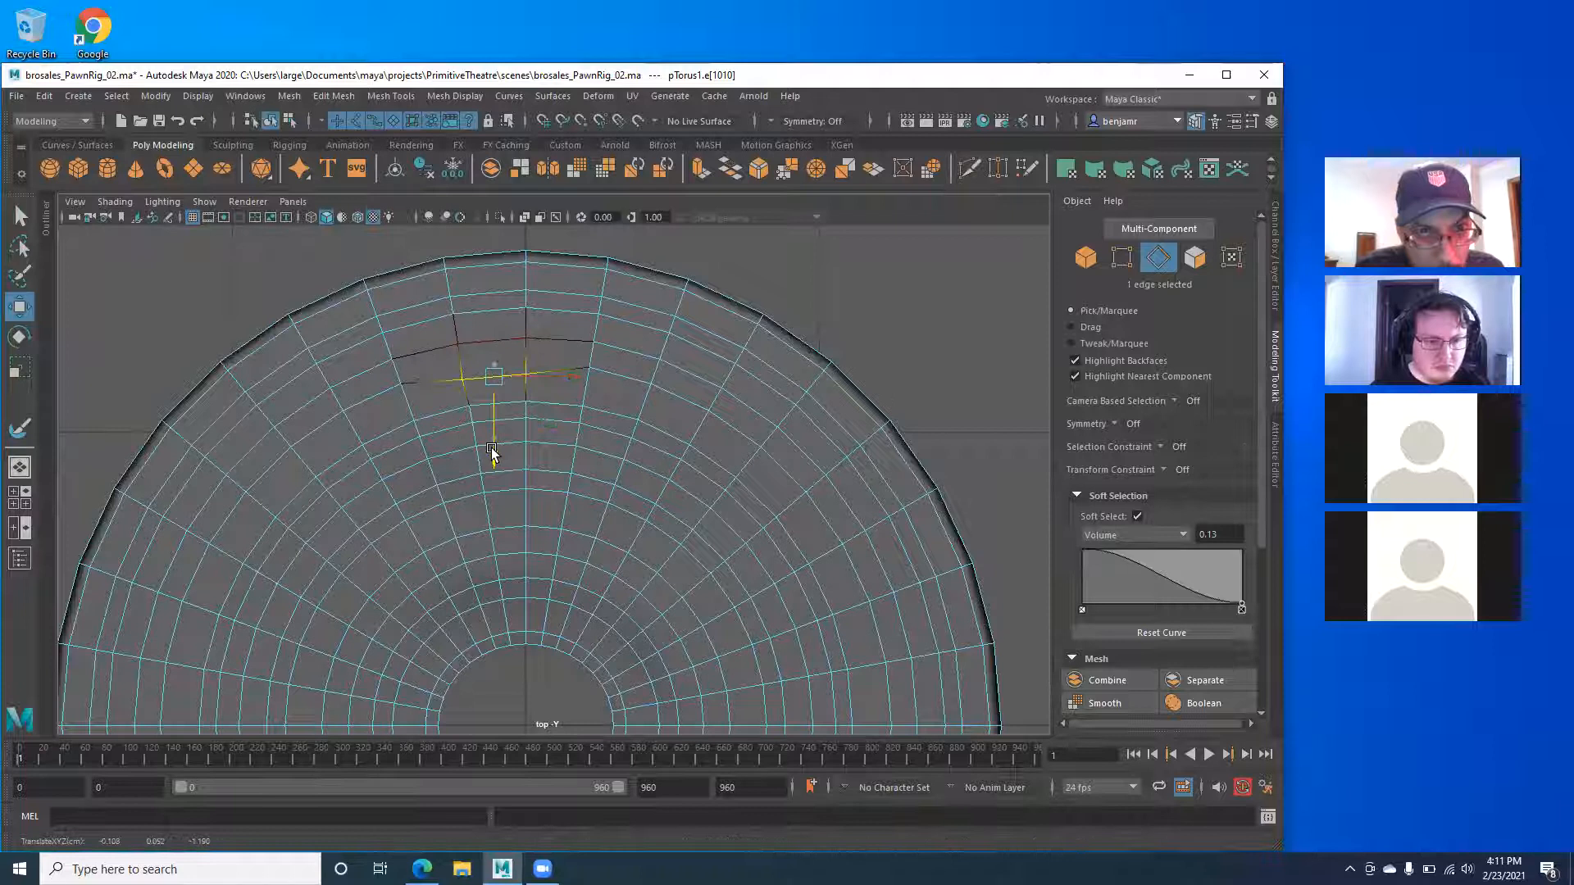
pyautogui.hotkey('ctrl', 'z')
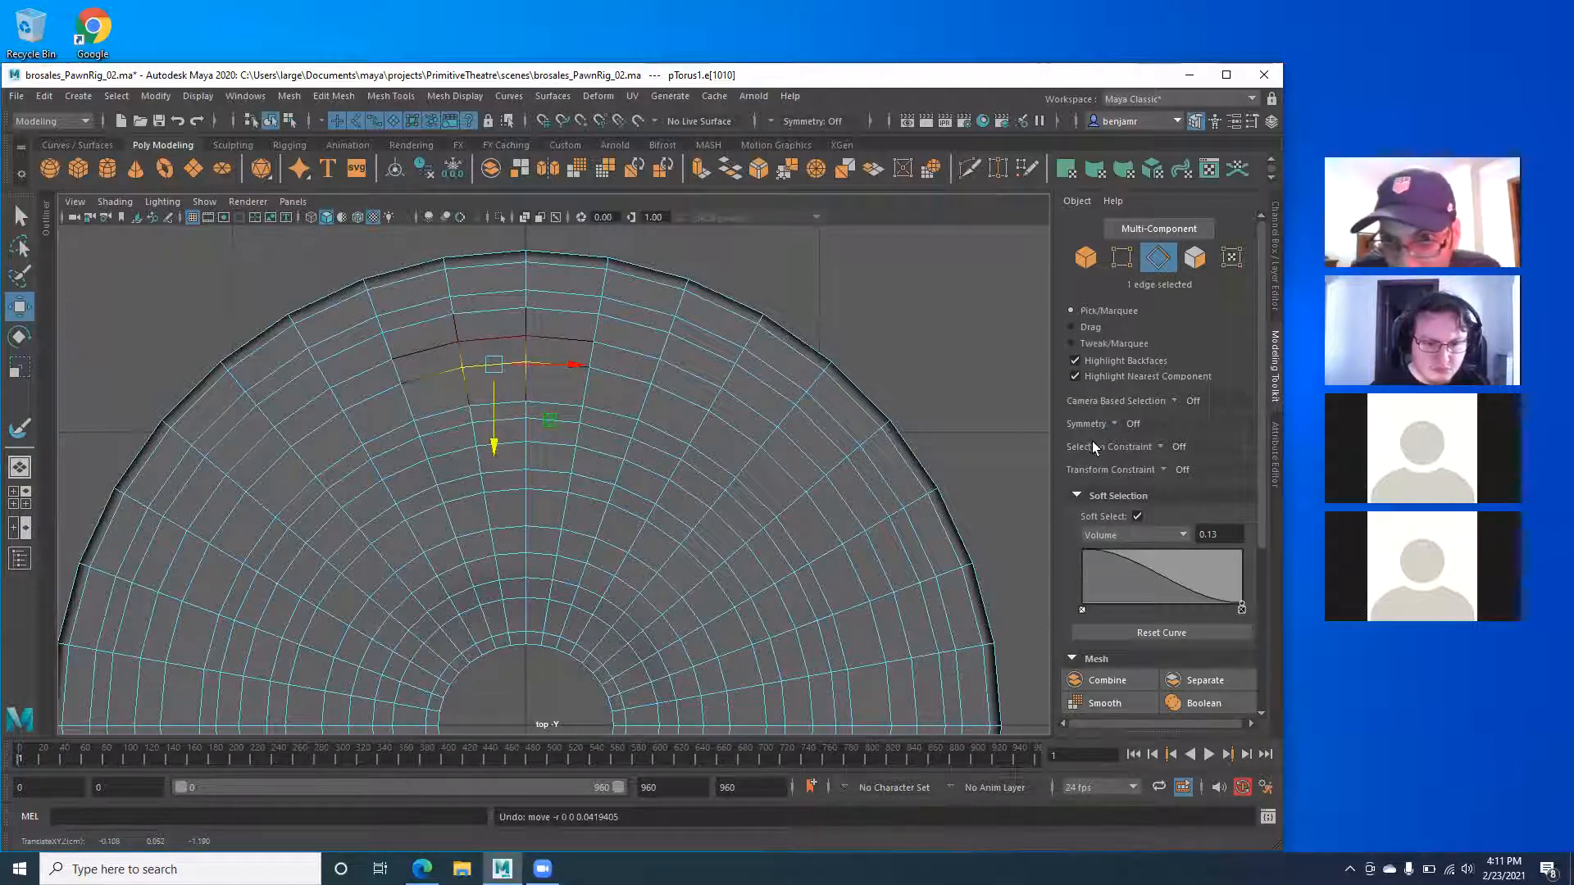
# Return to vertex mode and move one soft-selected vertex near the lid's rim along Z towards the centre hole.
pyautogui.moveTo(451, 379); pyautogui.dragTo(373, 386, button='right')
pyautogui.click(457, 383)
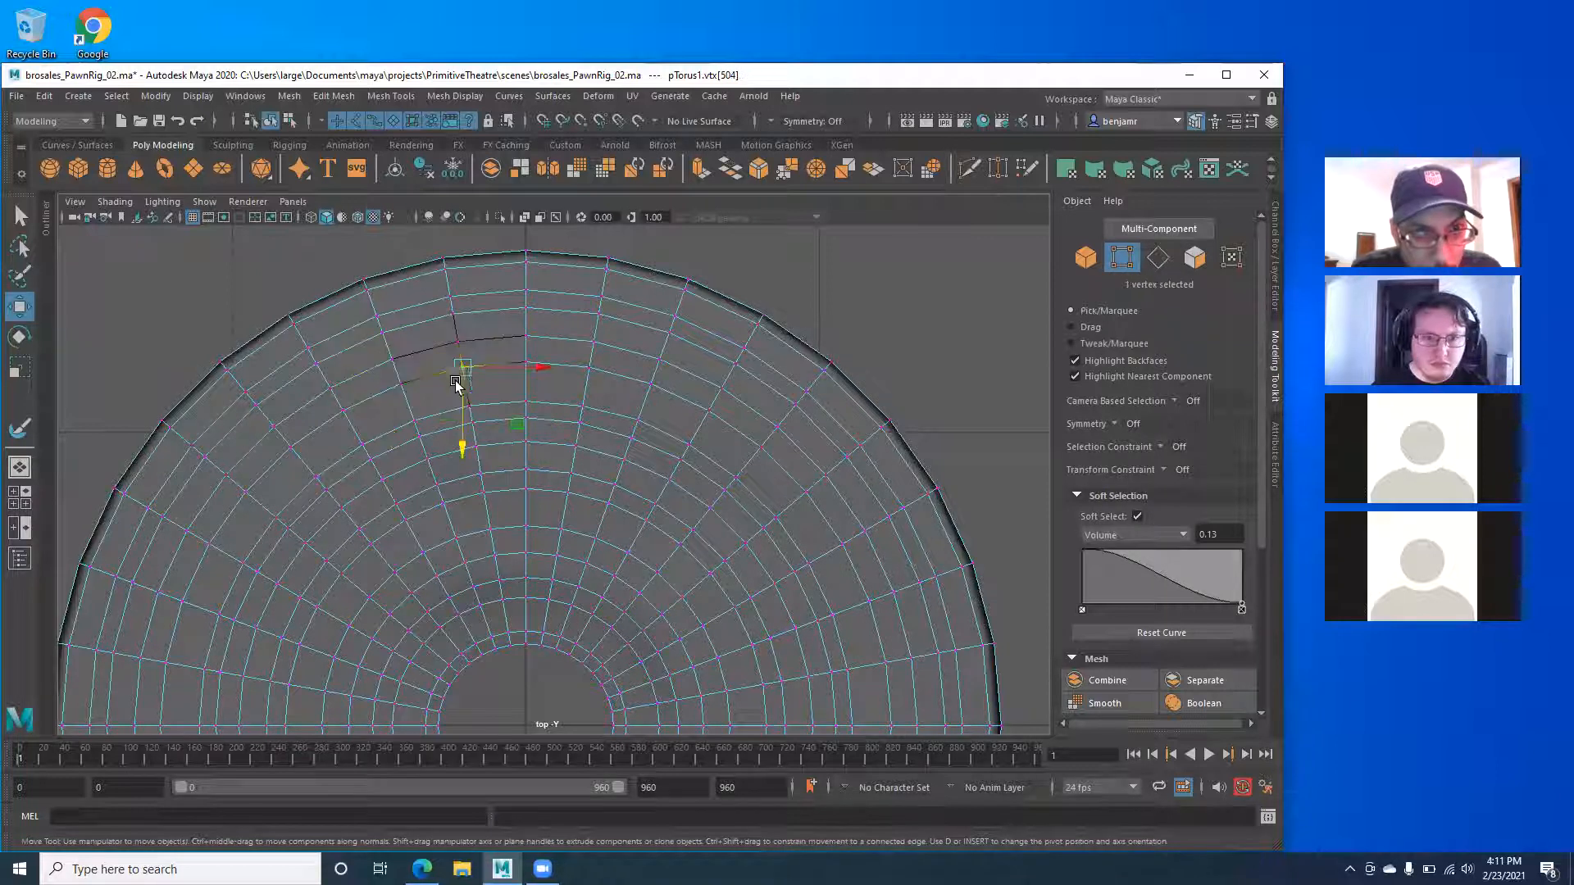
pyautogui.moveTo(465, 382); pyautogui.dragTo(461, 405)
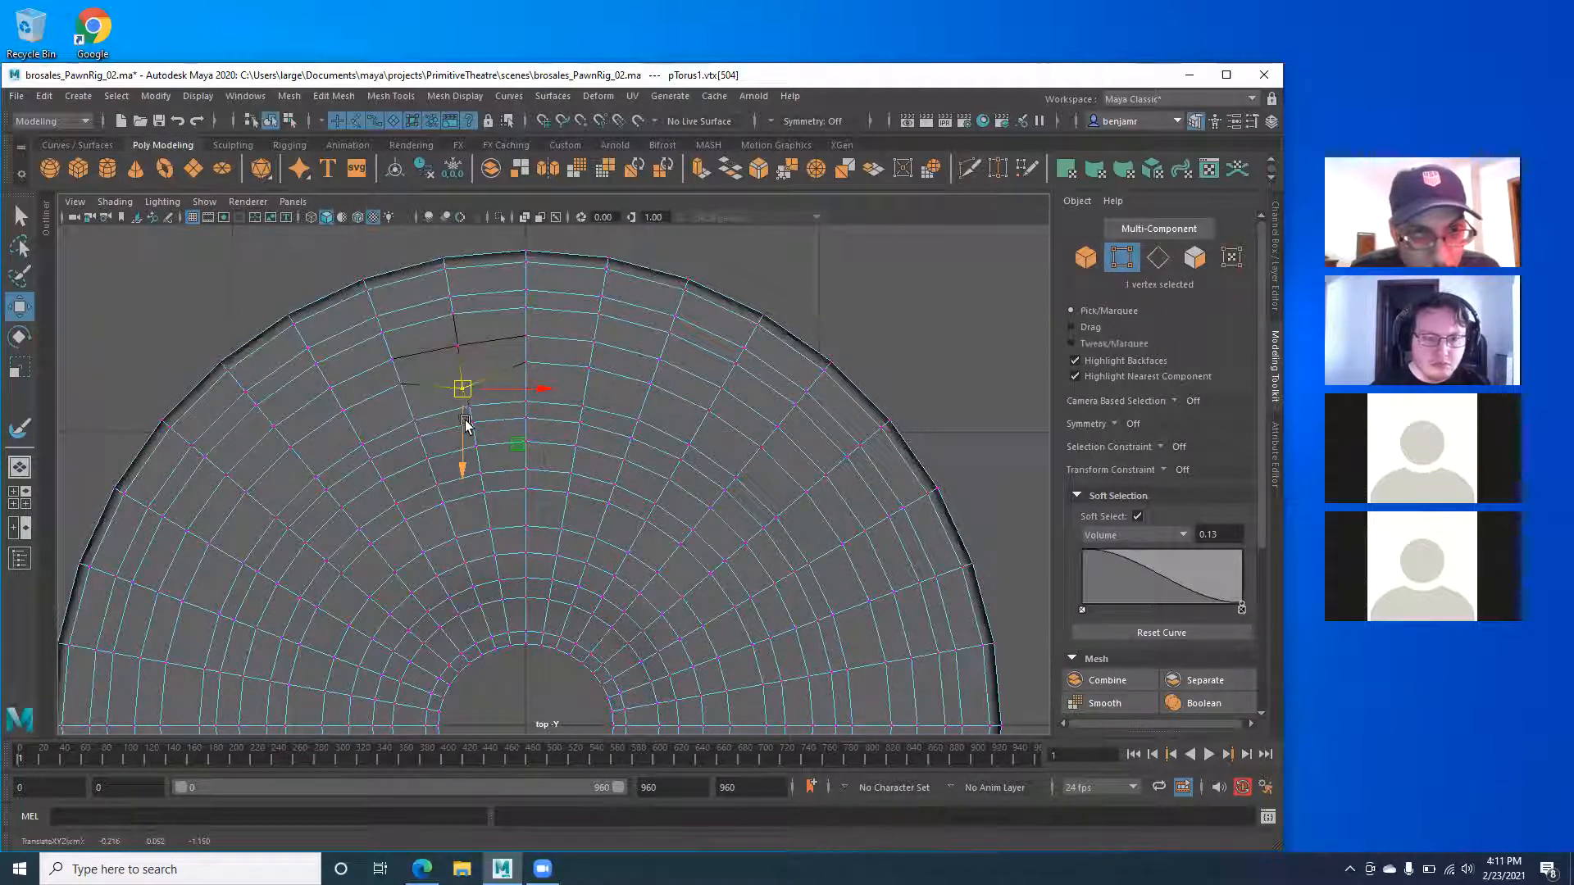
# Set the Soft Select falloff radius to 0.50 and displace one vertex in each of the lid's two rear quadrants.
pyautogui.click(1200, 535)
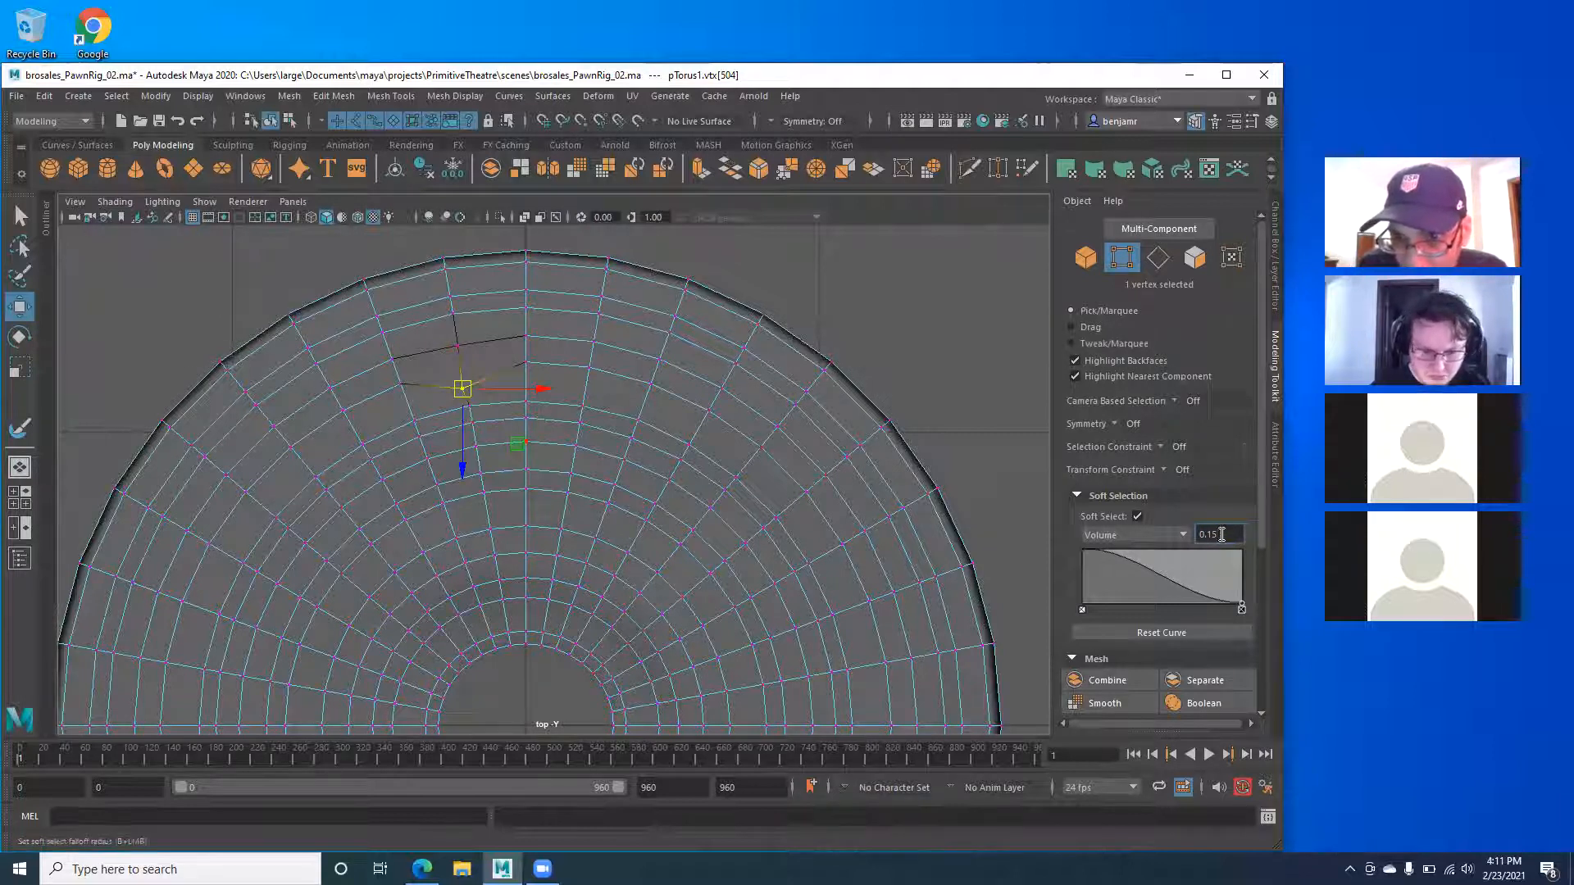
pyautogui.write('0.5')
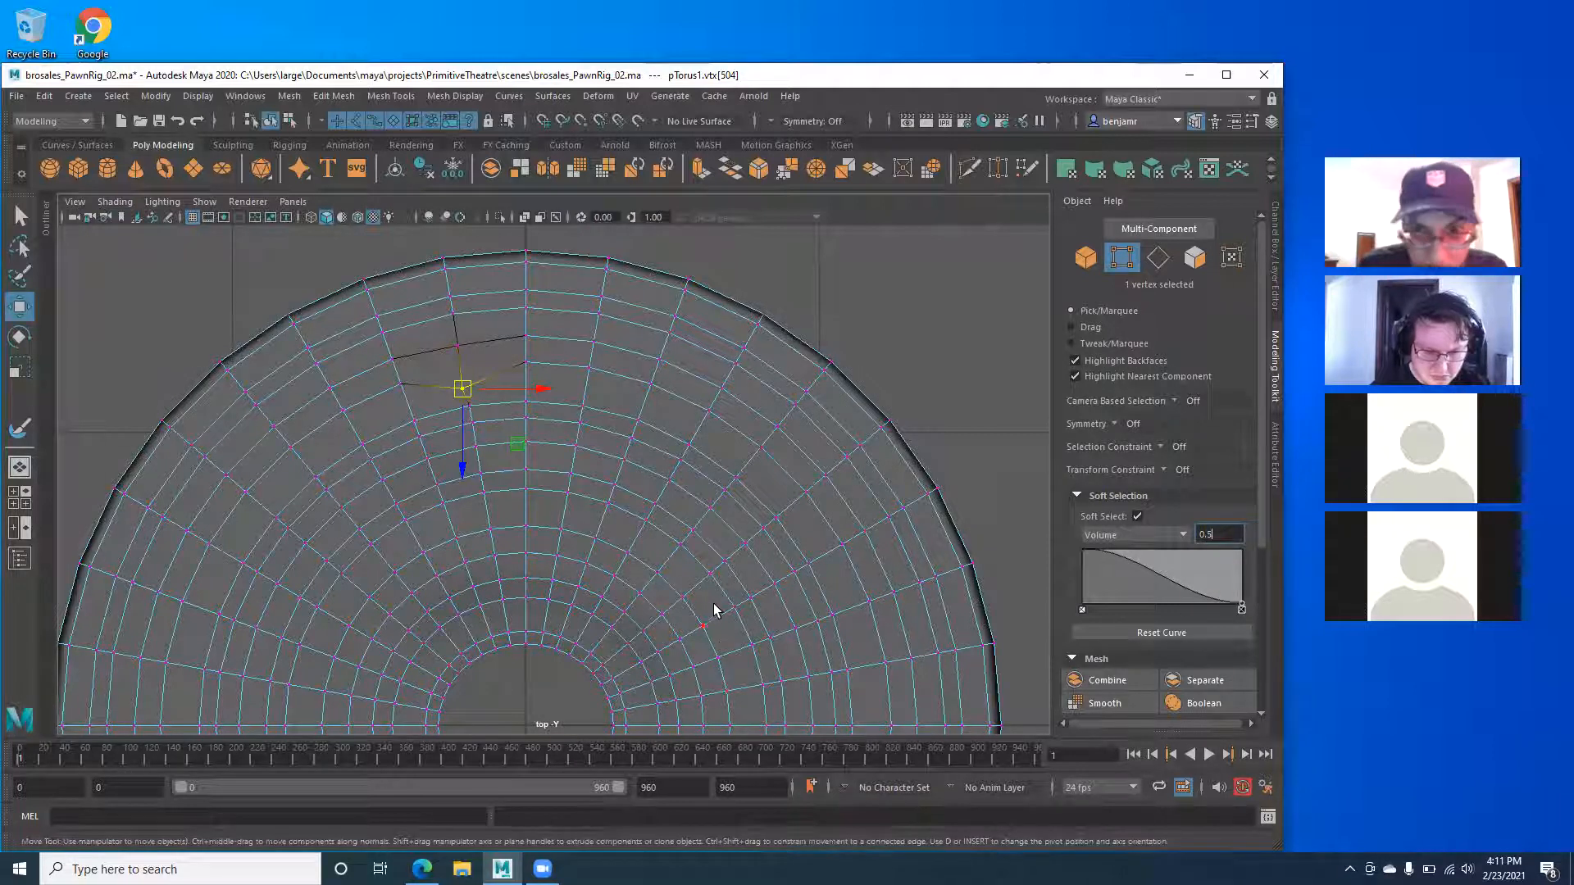
pyautogui.press('Return')
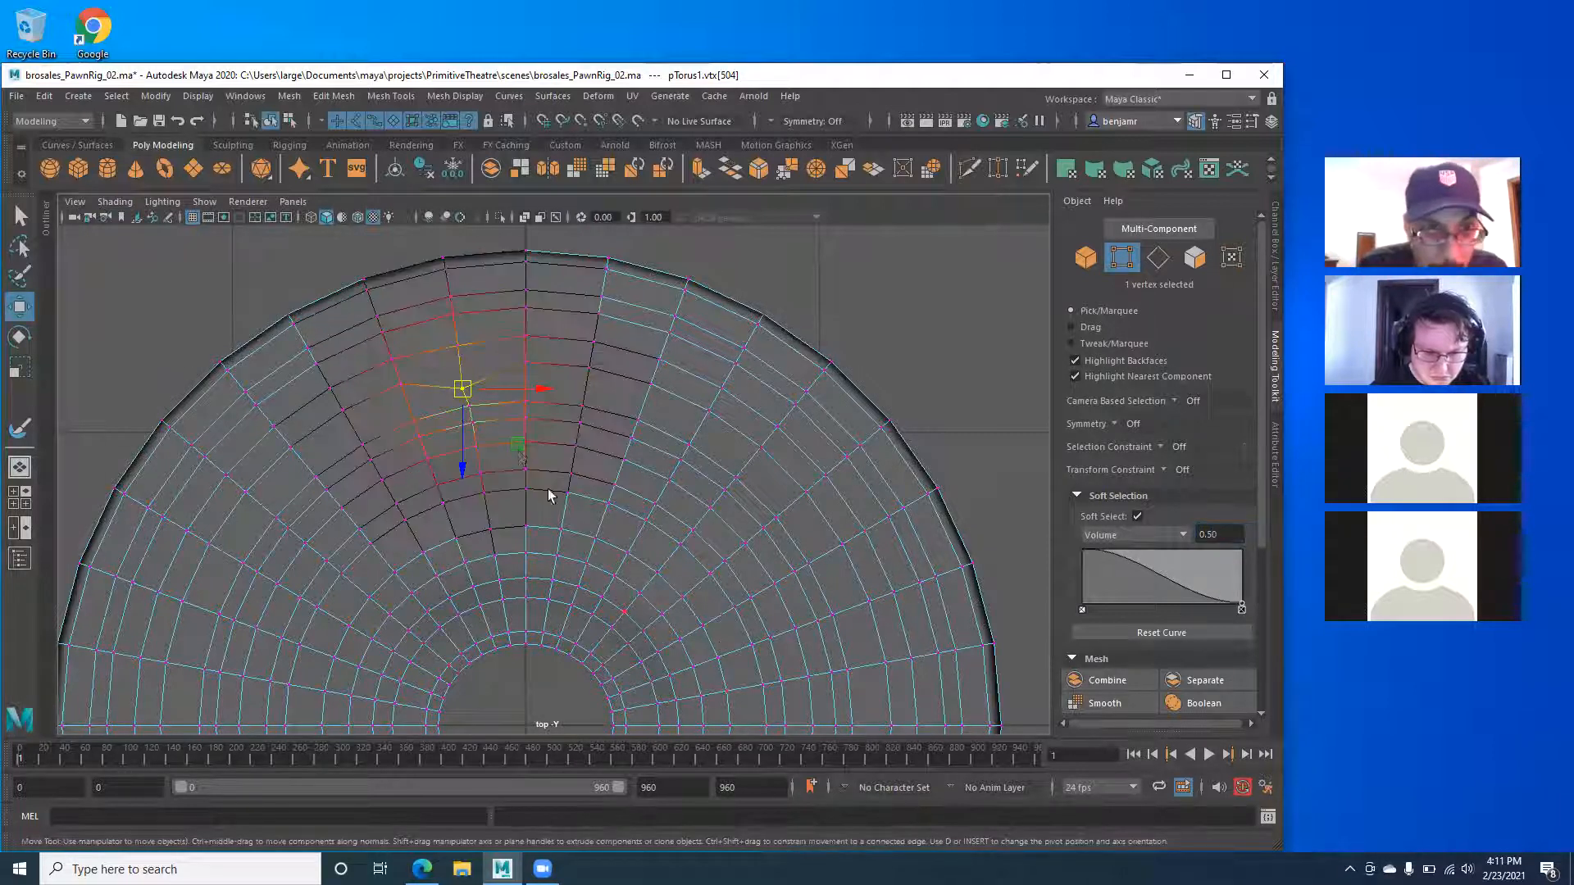
pyautogui.click(381, 480)
pyautogui.moveTo(381, 480); pyautogui.dragTo(356, 507)
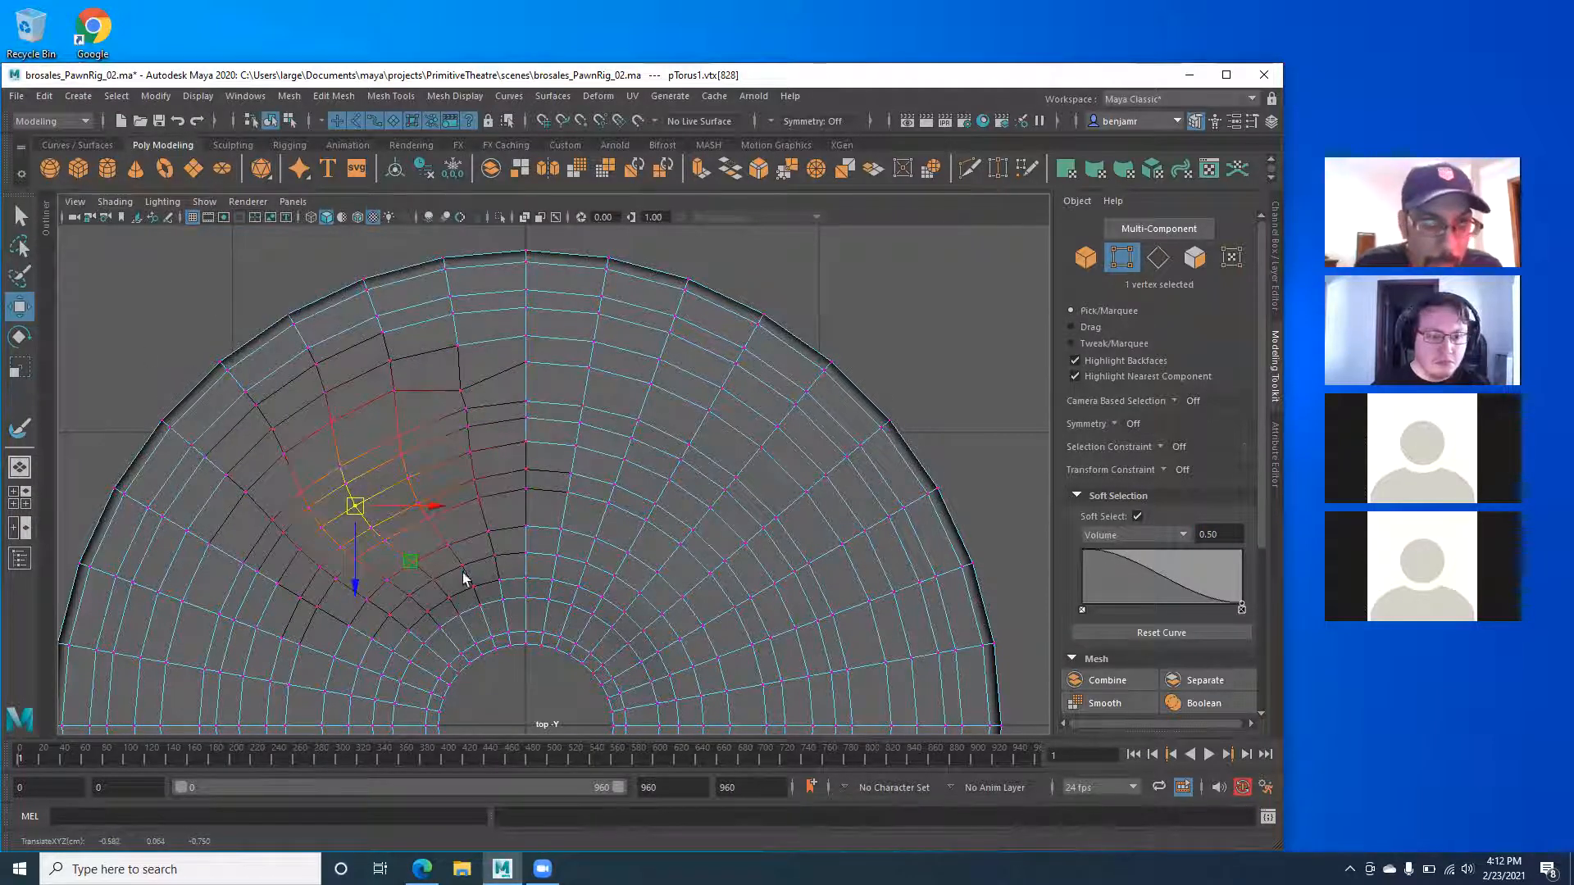
pyautogui.click(631, 448)
pyautogui.moveTo(626, 430); pyautogui.dragTo(603, 391)
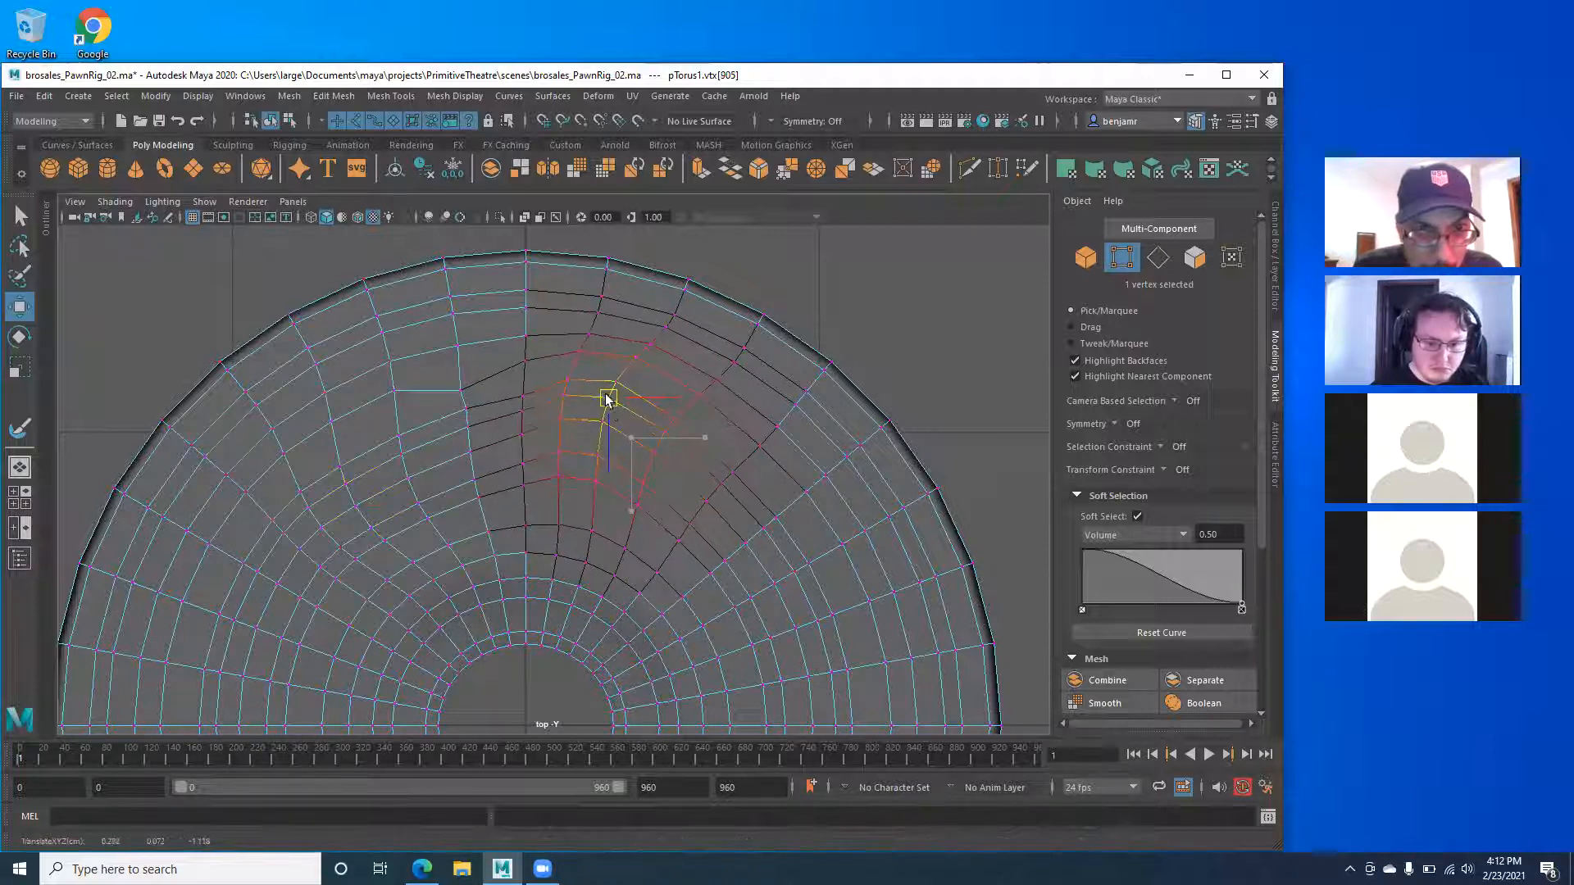
# Displace three more soft-selected vertices across the rear quadrant on the +X side to warp the lid's rings.
pyautogui.click(741, 542)
pyautogui.moveTo(743, 542); pyautogui.dragTo(718, 507)
pyautogui.click(665, 431)
pyautogui.moveTo(664, 430); pyautogui.dragTo(675, 409)
pyautogui.click(739, 576)
pyautogui.moveTo(744, 595); pyautogui.dragTo(744, 597)
# Push a vertex near the +X axis outward and shift a vertex in the adjoining rear area towards the rim.
pyautogui.keyDown('alt'); pyautogui.moveTo(586, 443); pyautogui.dragTo(517, 276, button='middle'); pyautogui.keyUp('alt')
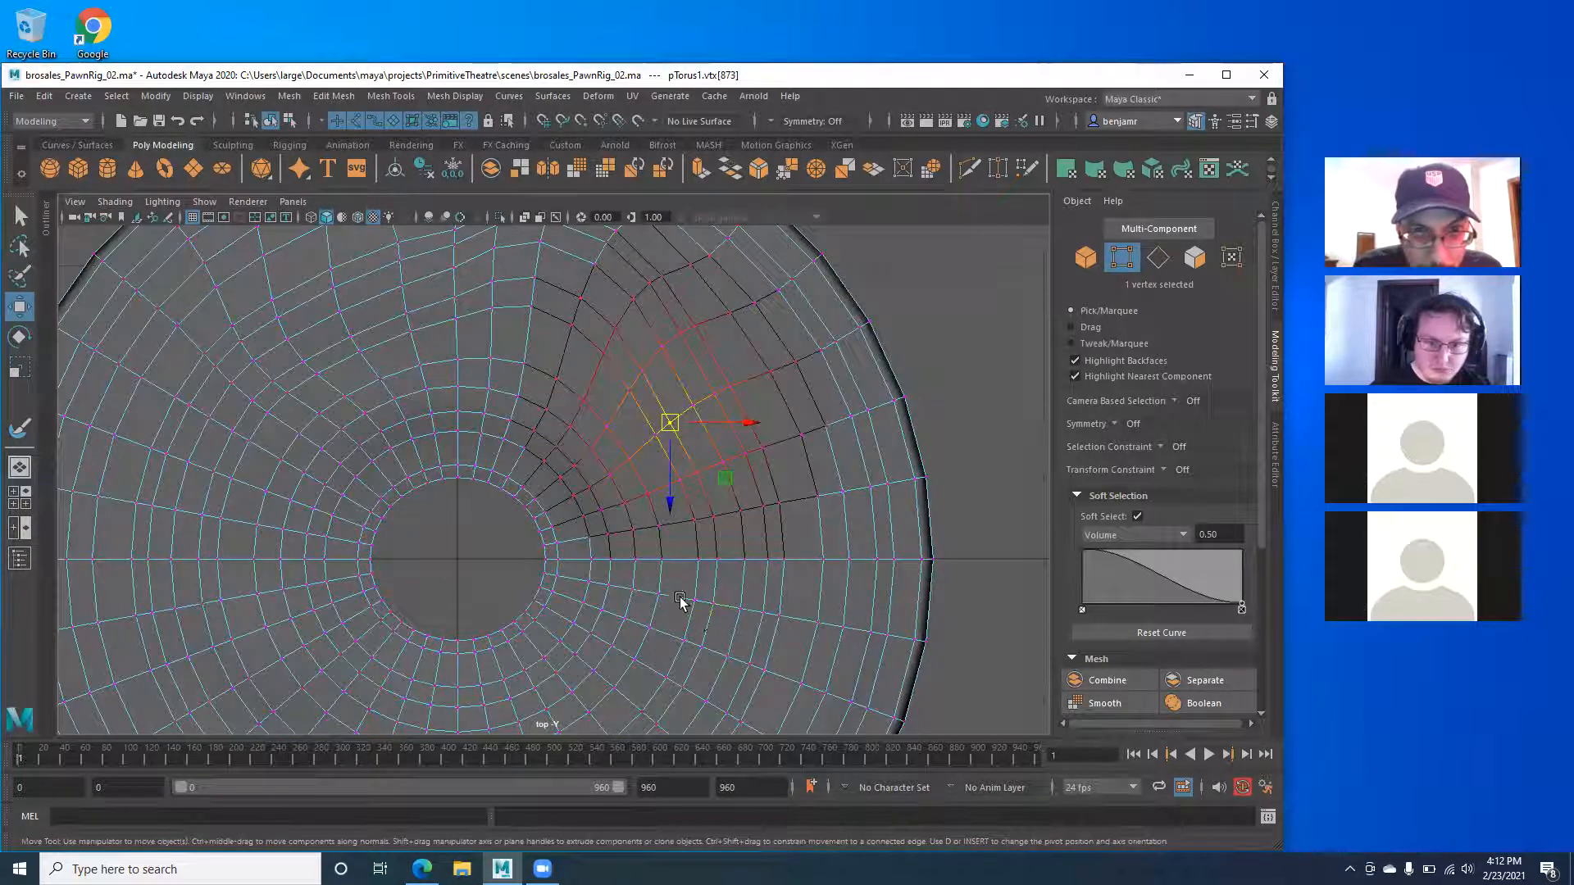
pyautogui.click(687, 600)
pyautogui.moveTo(699, 596); pyautogui.dragTo(745, 553)
pyautogui.keyDown('alt'); pyautogui.moveTo(643, 450); pyautogui.dragTo(682, 370, button='middle'); pyautogui.keyUp('alt')
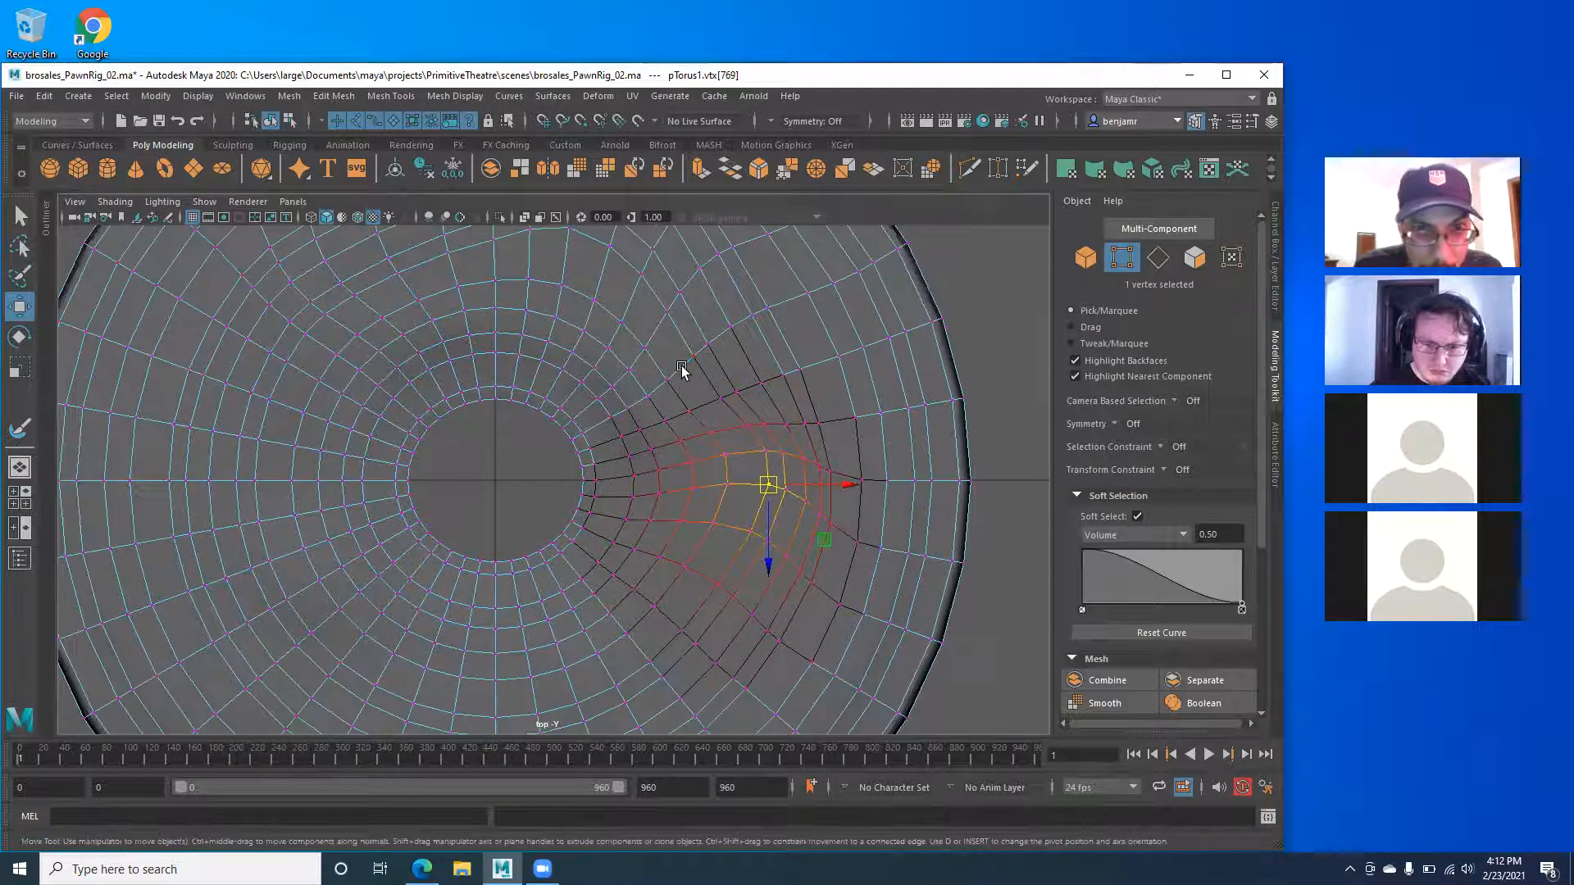
pyautogui.click(710, 354)
pyautogui.moveTo(710, 348); pyautogui.dragTo(706, 308)
# Move two soft-selected vertices in the rear quadrant on the -X side slightly outward to make the rings wavy.
pyautogui.keyDown('alt'); pyautogui.moveTo(735, 393); pyautogui.dragTo(509, 418, button='right'); pyautogui.keyUp('alt')
pyautogui.keyDown('alt'); pyautogui.moveTo(509, 418); pyautogui.dragTo(522, 404, button='middle'); pyautogui.keyUp('alt')
pyautogui.keyDown('alt'); pyautogui.moveTo(746, 518); pyautogui.dragTo(817, 524, button='right'); pyautogui.keyUp('alt')
pyautogui.keyDown('alt'); pyautogui.moveTo(431, 421); pyautogui.dragTo(475, 401, button='right'); pyautogui.keyUp('alt')
pyautogui.click(442, 357)
pyautogui.moveTo(435, 358); pyautogui.dragTo(417, 361)
pyautogui.click(506, 336)
pyautogui.moveTo(501, 334); pyautogui.dragTo(477, 330)
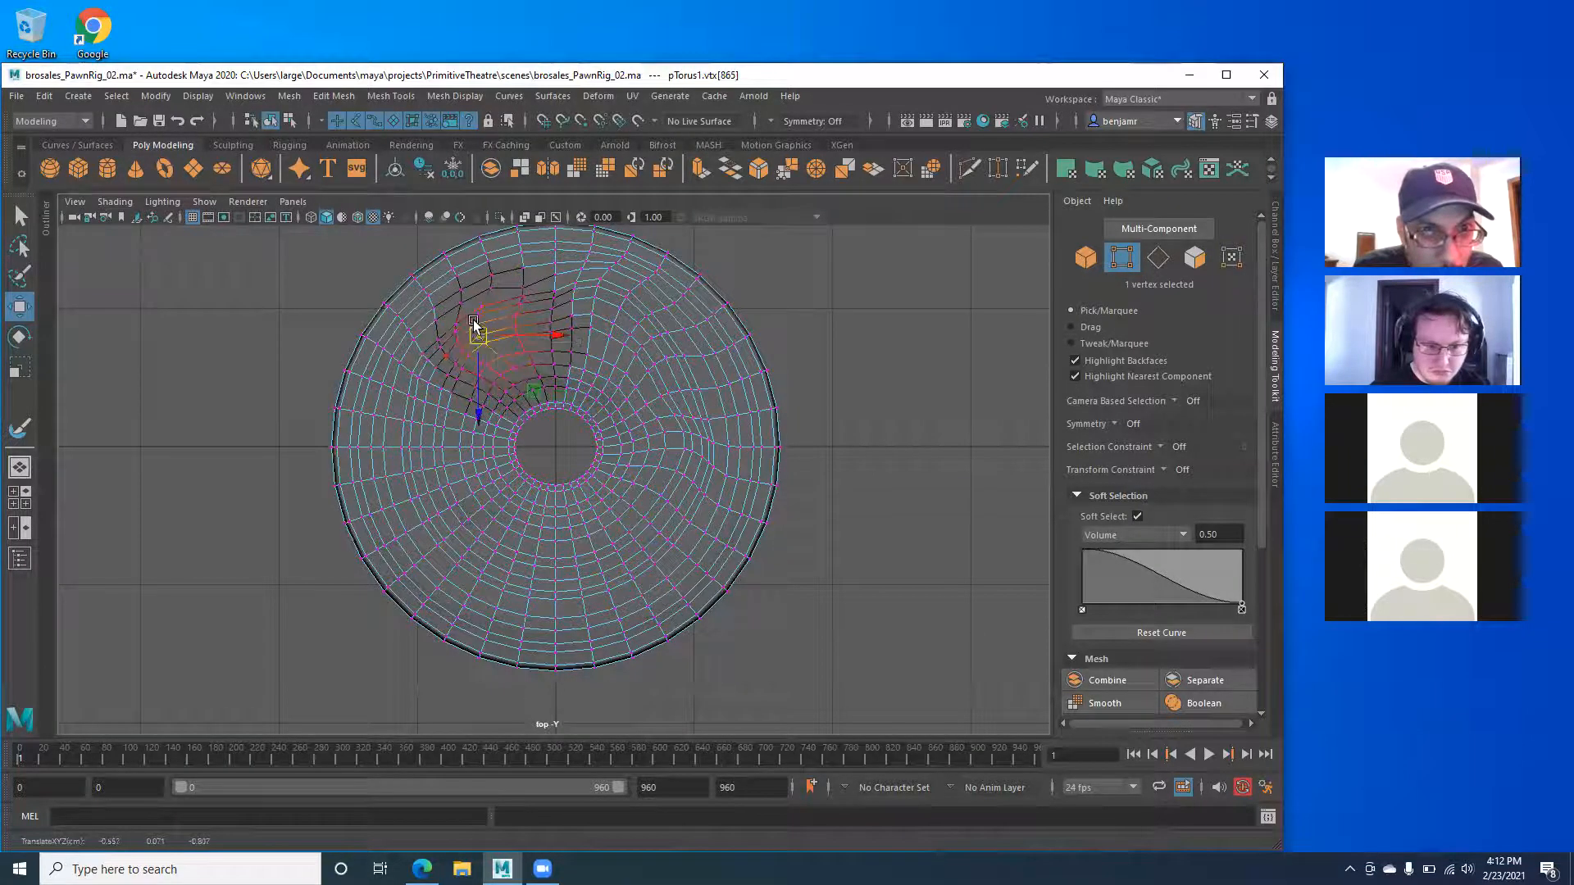
# Displace soft-selected vertices around the -X side and front half of the lid, pulling the front-centre ones towards the rim.
pyautogui.moveTo(395, 453)
pyautogui.mouseDown()
pyautogui.moveTo(413, 441)
pyautogui.moveTo(391, 464)
pyautogui.mouseUp()
pyautogui.click(457, 502)
pyautogui.moveTo(459, 504); pyautogui.dragTo(459, 527)
pyautogui.click(555, 565)
pyautogui.moveTo(556, 568); pyautogui.dragTo(559, 598)
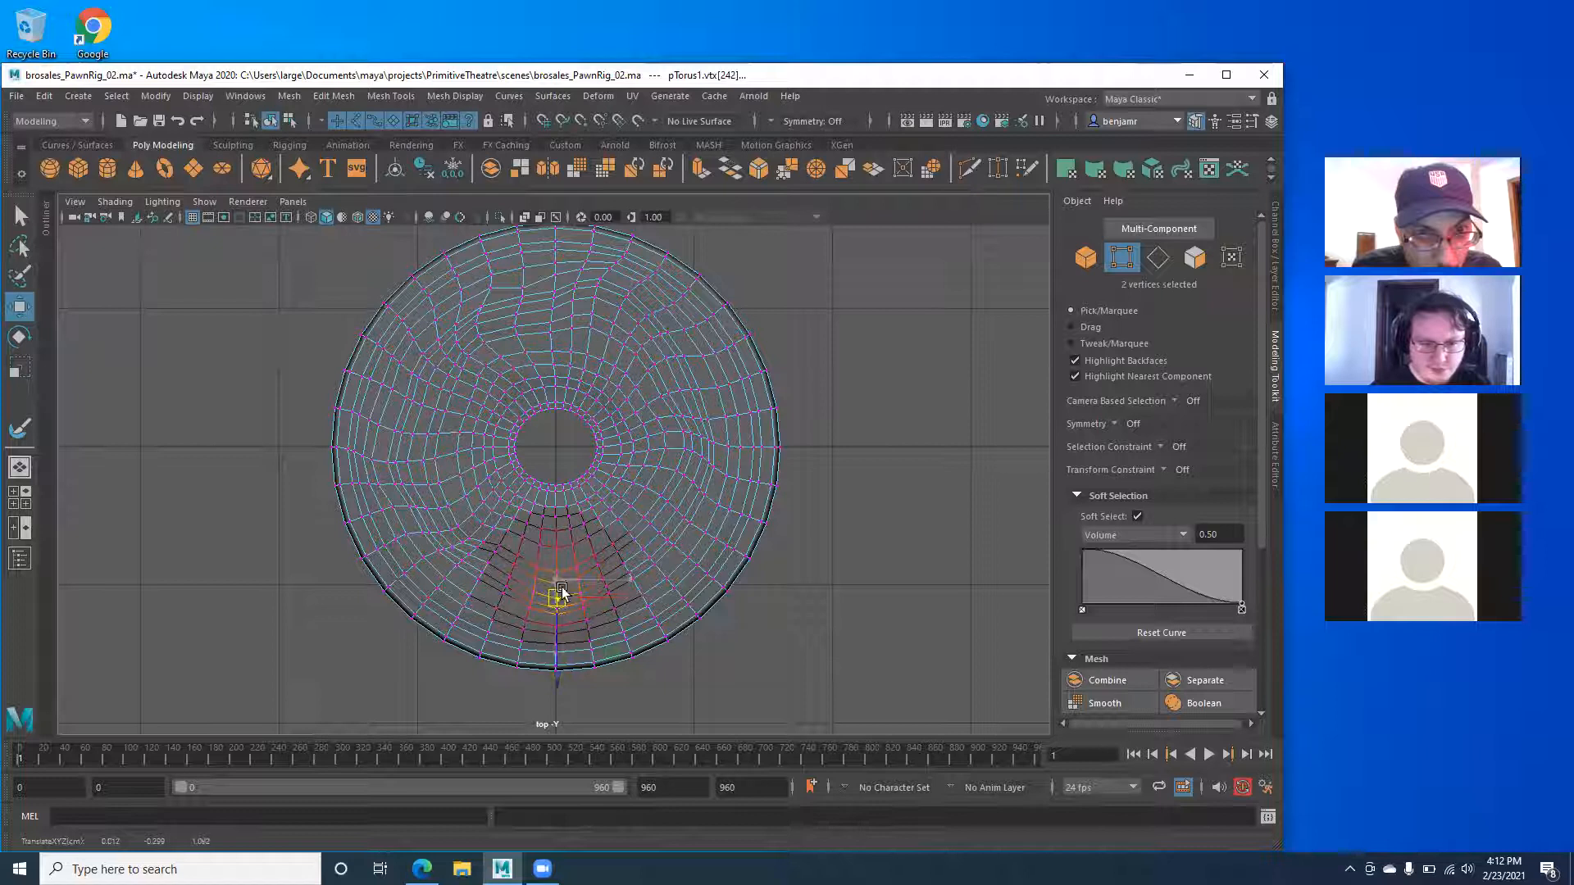
pyautogui.click(622, 559)
pyautogui.moveTo(627, 559); pyautogui.dragTo(518, 468)
# Switch to the perspective view and adjust one soft-selected vertex on the lid's surface.
pyautogui.press('space')
pyautogui.scroll(3, 517, 467)
pyautogui.click(710, 566)
pyautogui.moveTo(718, 495)
pyautogui.mouseDown()
pyautogui.moveTo(692, 520)
pyautogui.moveTo(699, 492)
pyautogui.mouseUp()
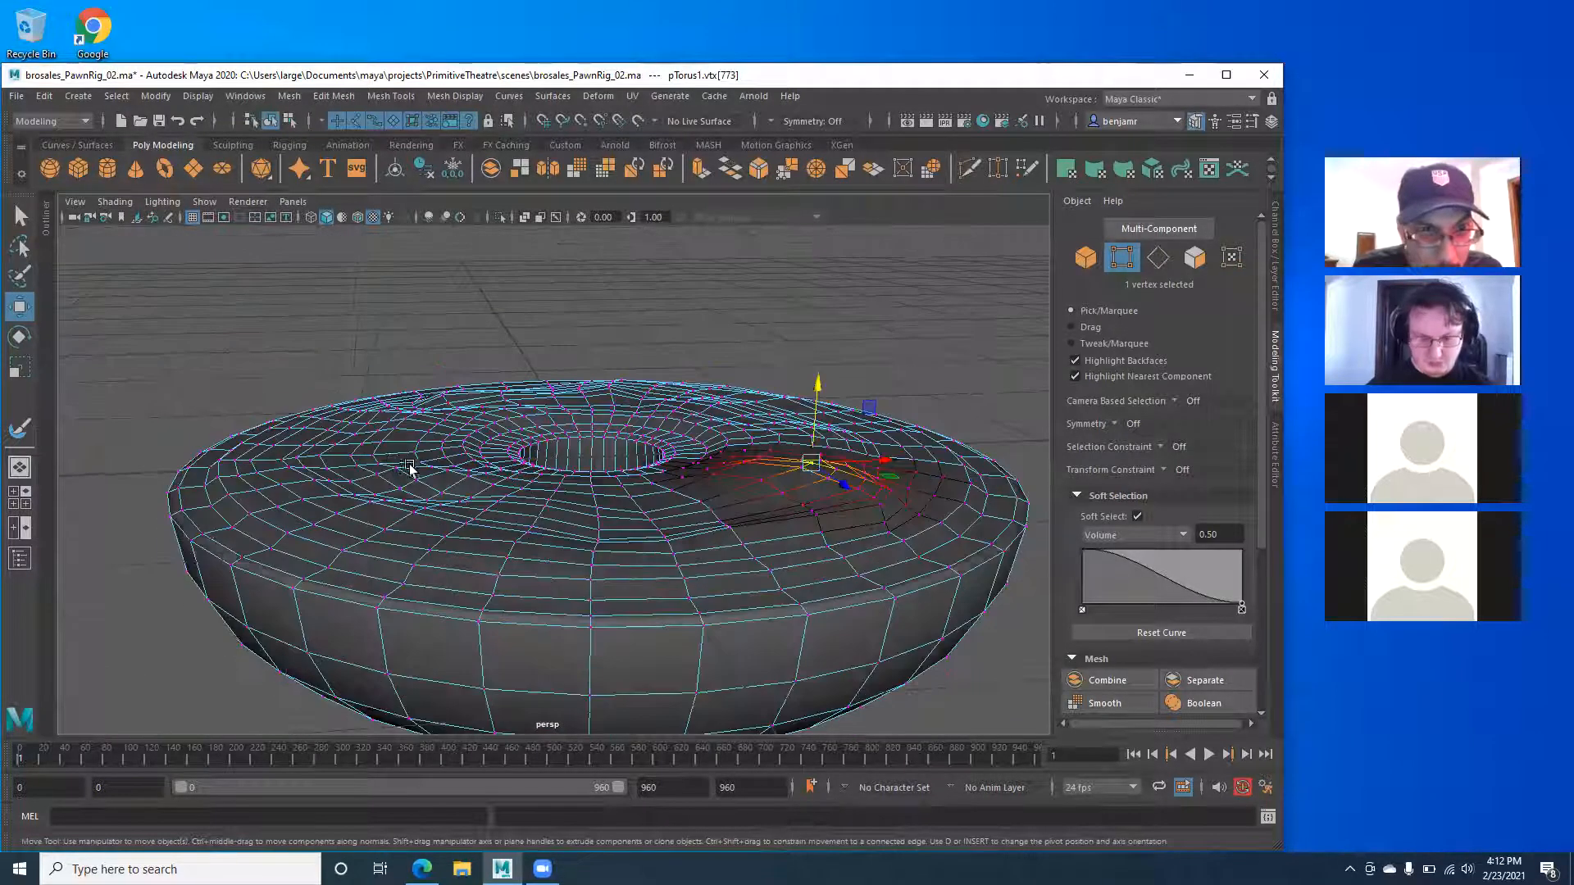
# Return to object mode and clear the selection to show the lid's shading without its wireframe.
pyautogui.scroll(-2, 410, 467)
pyautogui.moveTo(418, 459); pyautogui.dragTo(500, 392, button='right')
pyautogui.click(350, 361)
pyautogui.keyDown('alt'); pyautogui.moveTo(351, 361); pyautogui.dragTo(377, 531); pyautogui.keyUp('alt')
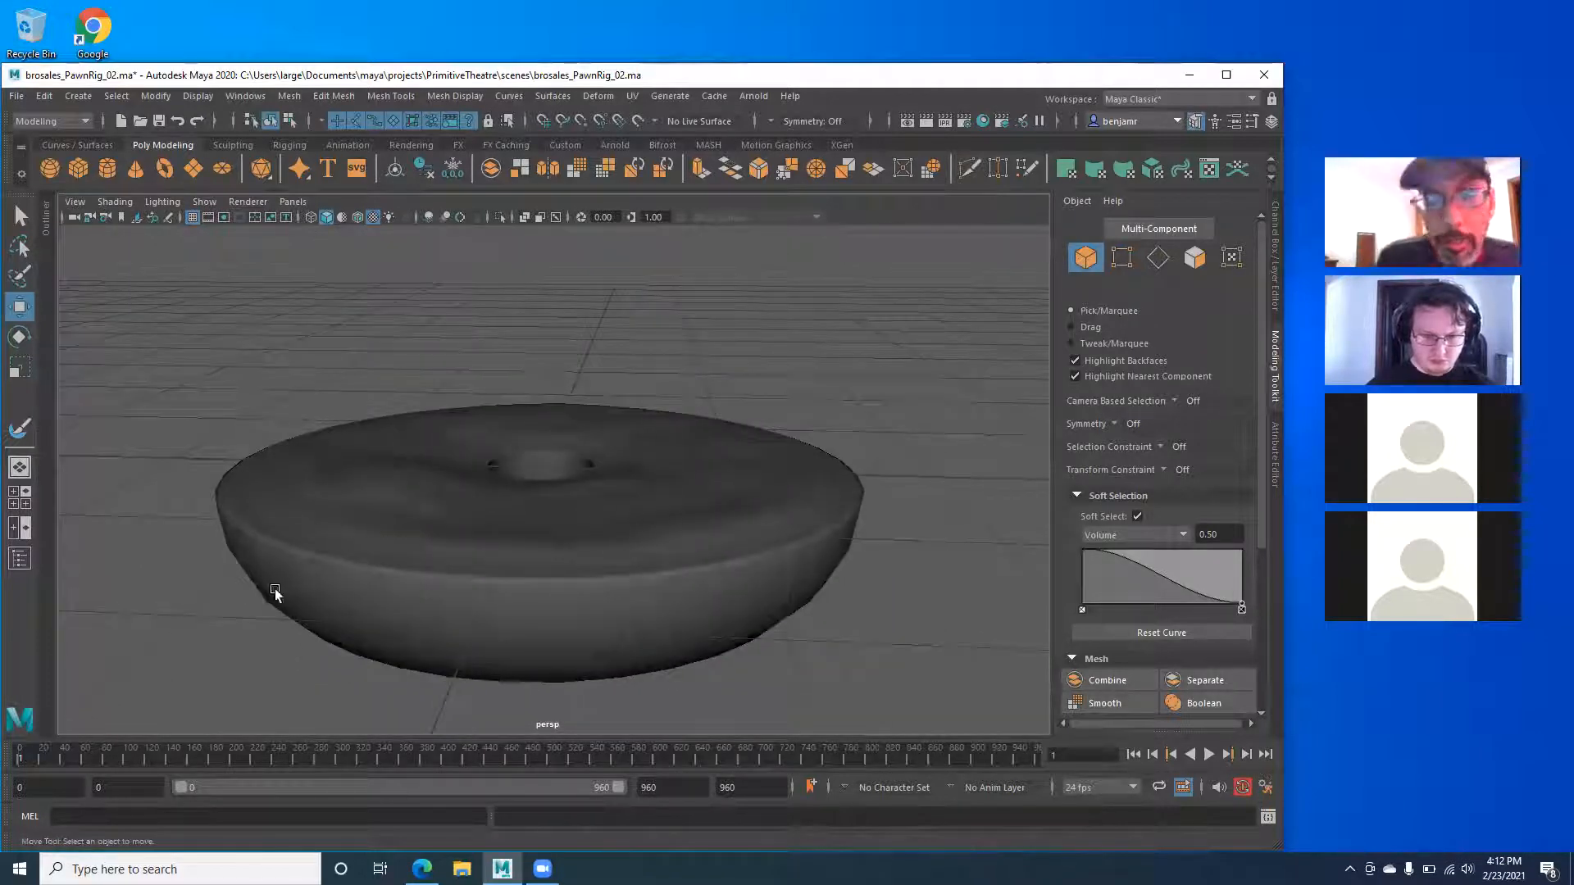
# Select the torus and examine its warped lid from above and from the side.
pyautogui.keyDown('alt'); pyautogui.moveTo(599, 541); pyautogui.dragTo(433, 529); pyautogui.keyUp('alt')
pyautogui.click(407, 534)
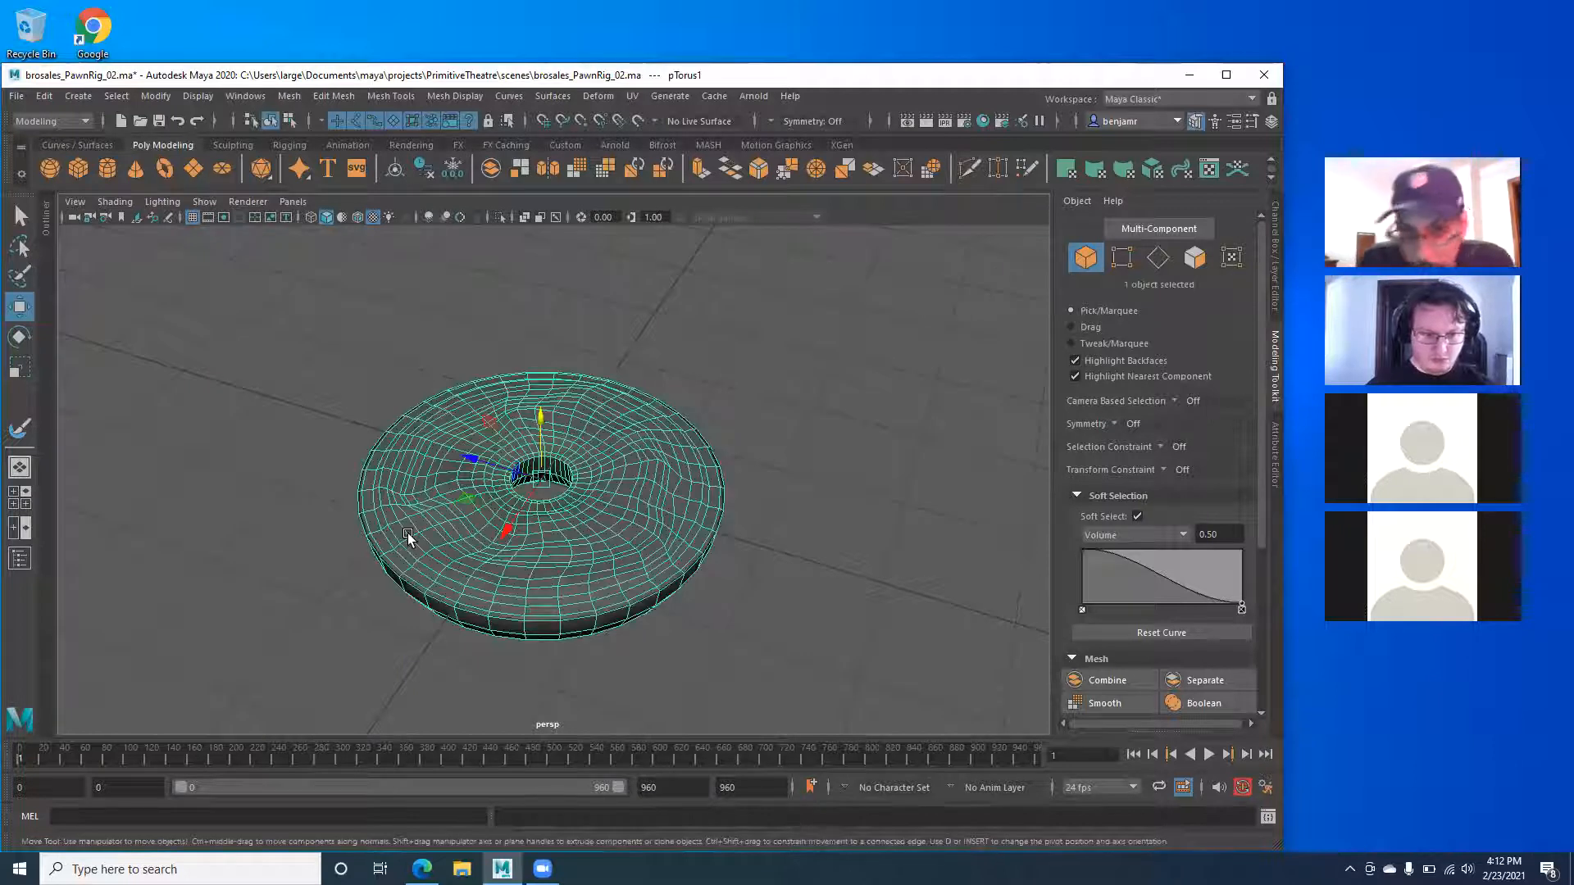
pyautogui.keyDown('alt'); pyautogui.moveTo(407, 533); pyautogui.dragTo(612, 546, button='right'); pyautogui.keyUp('alt')
pyautogui.keyDown('alt'); pyautogui.moveTo(613, 546); pyautogui.dragTo(347, 518); pyautogui.keyUp('alt')
pyautogui.keyDown('alt'); pyautogui.moveTo(509, 542); pyautogui.dragTo(440, 523, button='right'); pyautogui.keyUp('alt')
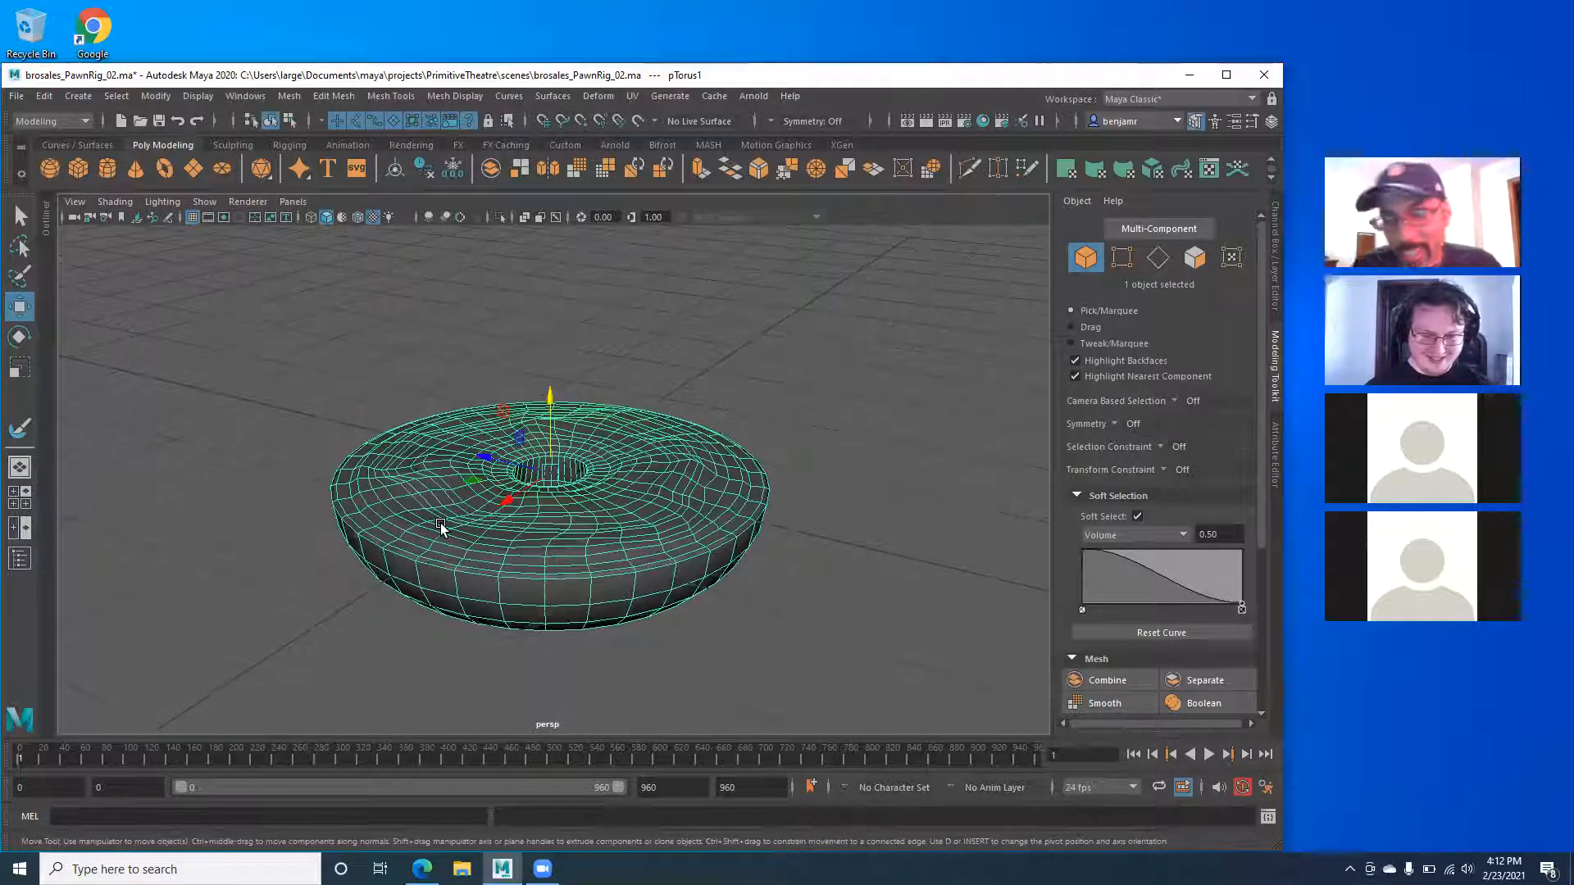